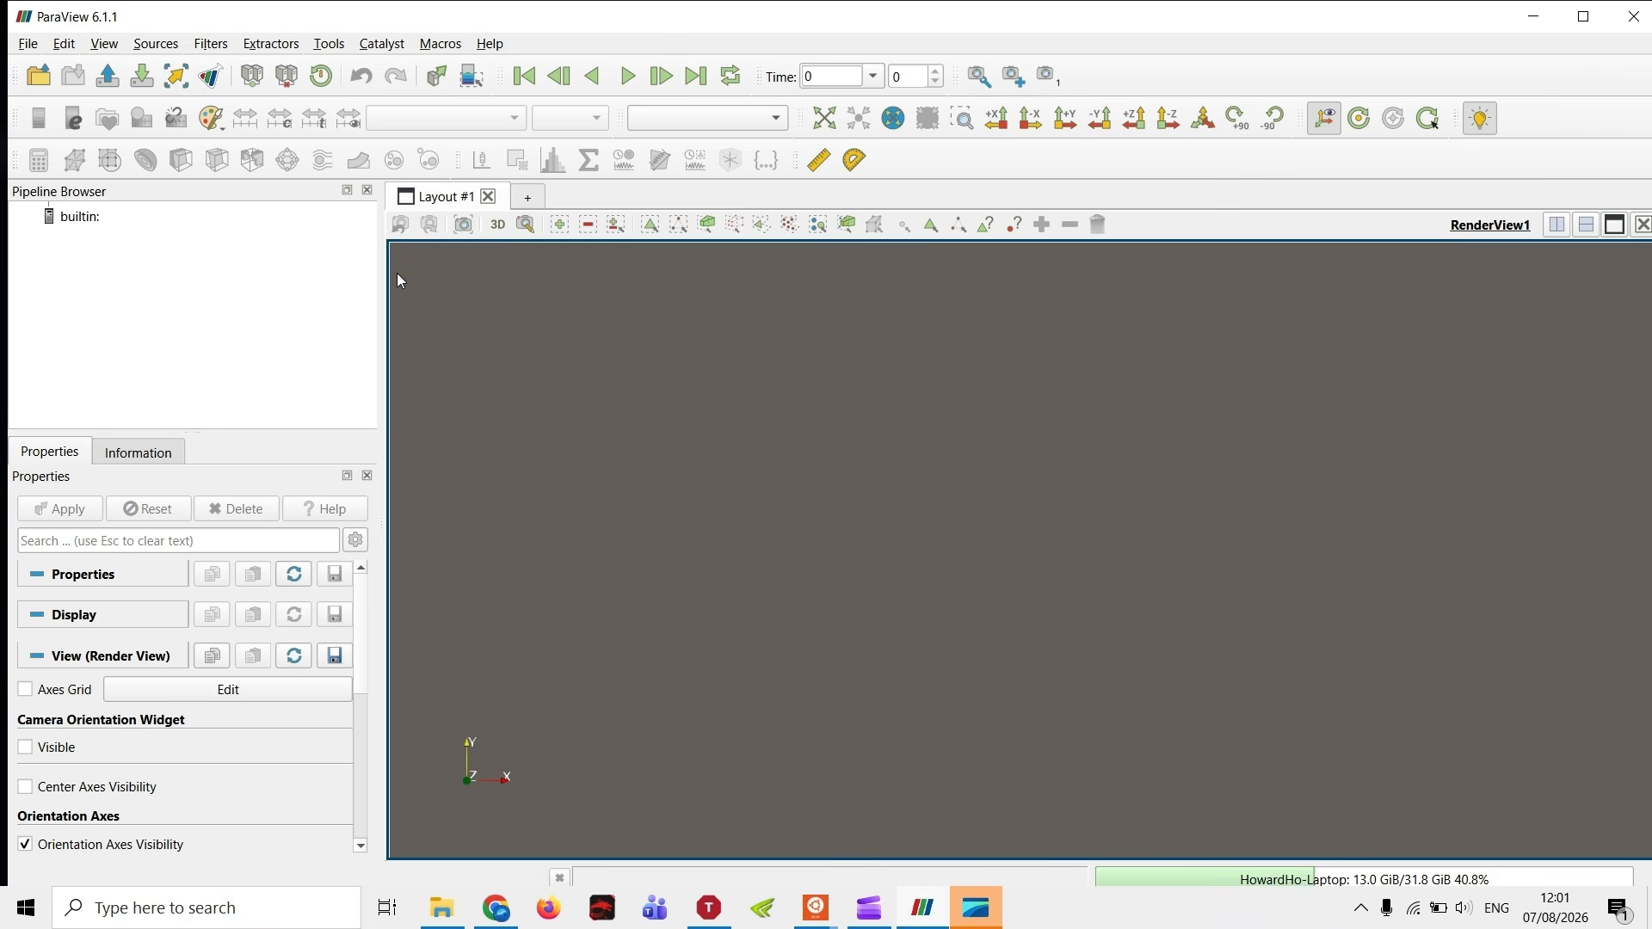
- Reset all custom application settings to their default values
{"action": "left_click", "coordinate": [62, 44]}
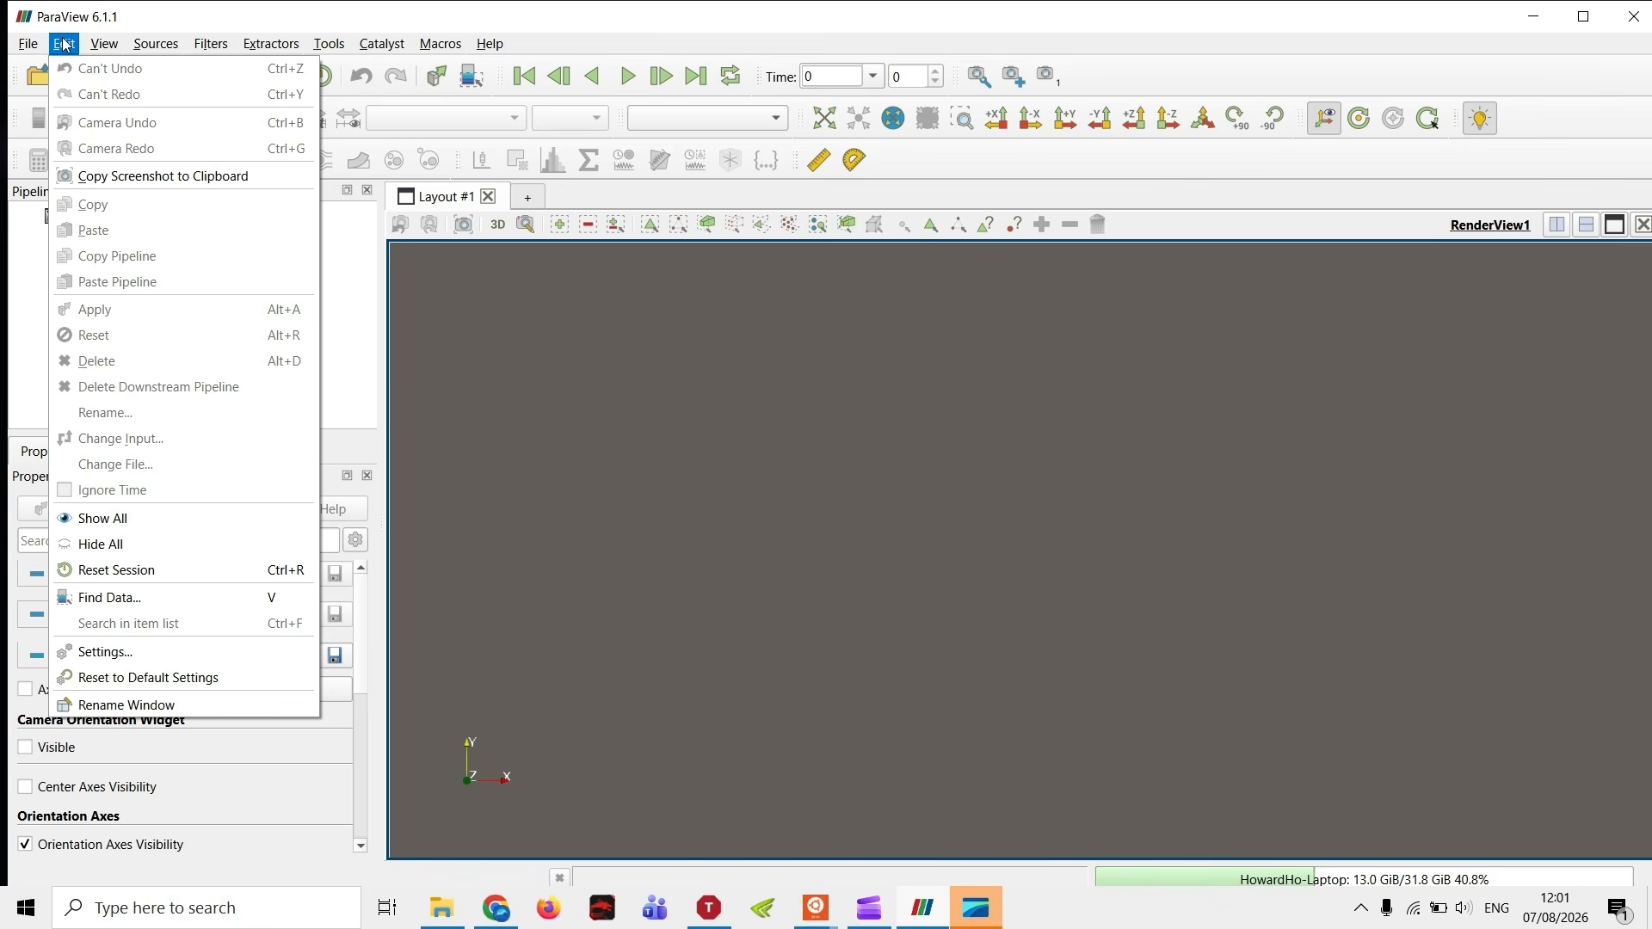
{"action": "left_click", "coordinate": [204, 680]}
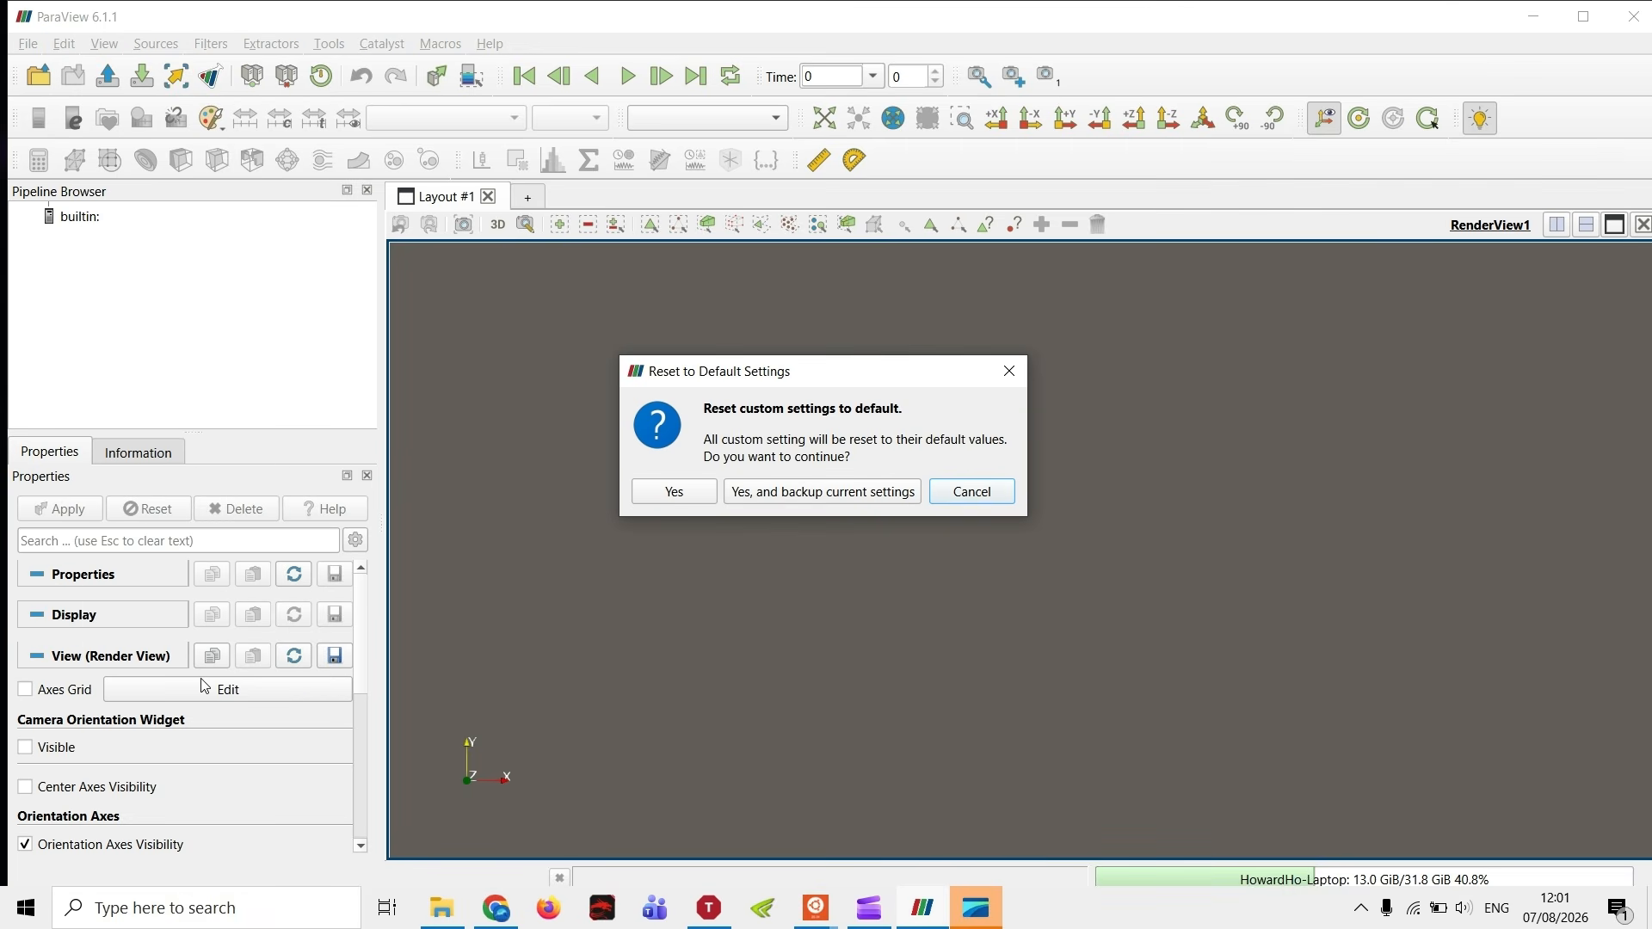
{"action": "left_click", "coordinate": [700, 493]}
{"action": "left_click", "coordinate": [898, 502]}
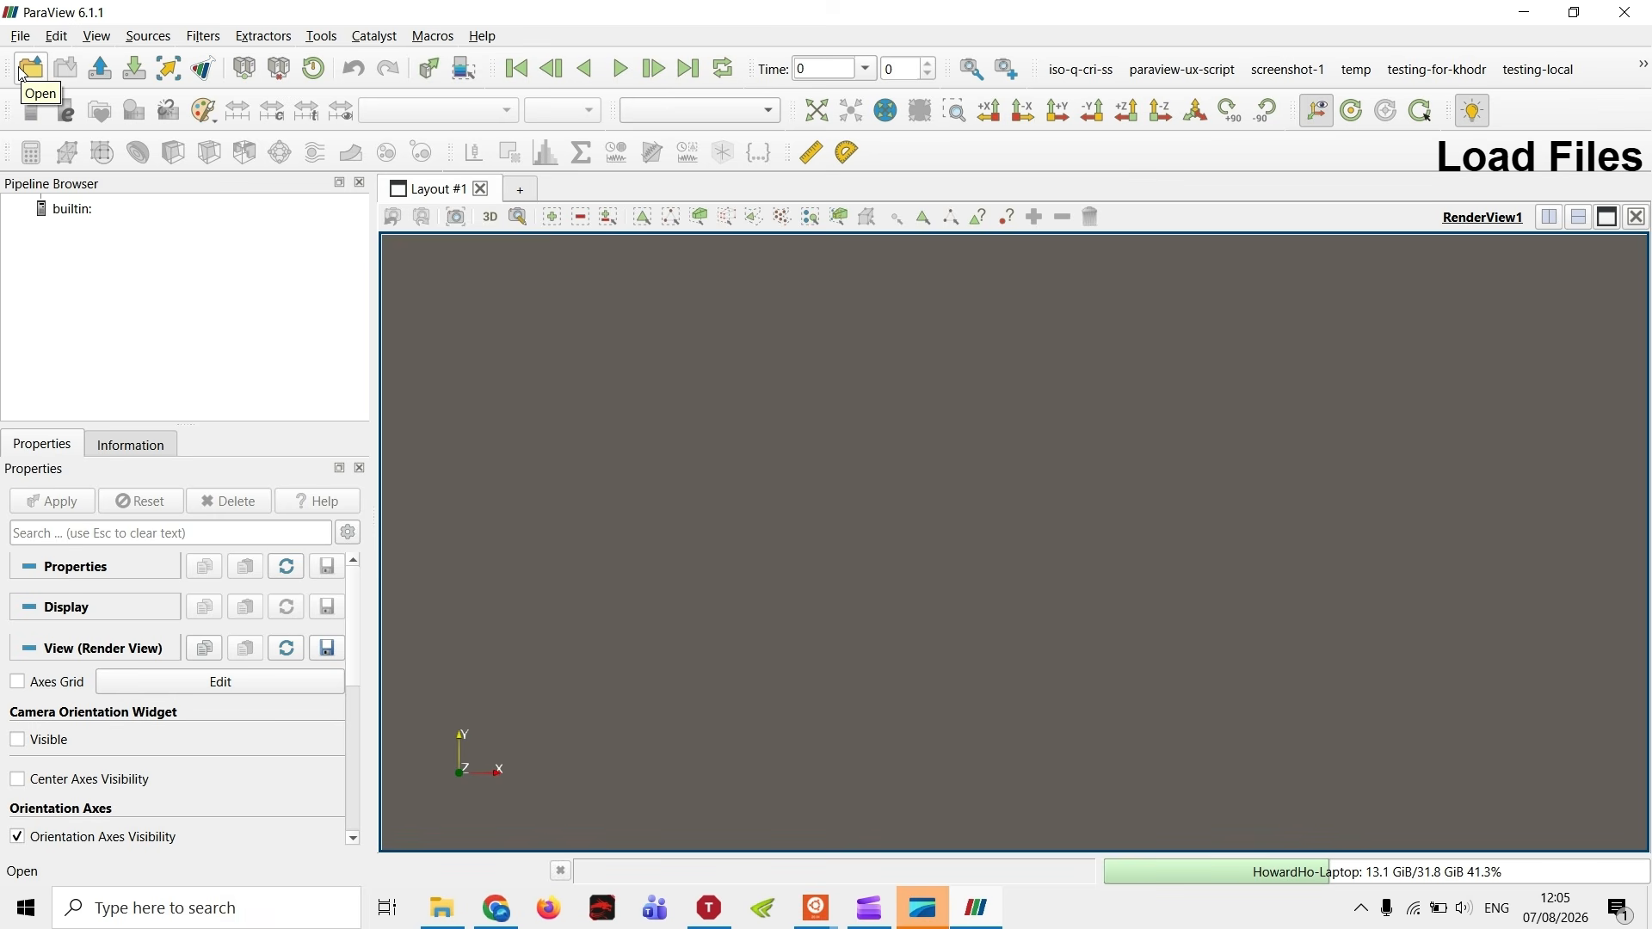
- Open the dummy.foam case file from the SJA-quiescent folder on the Desktop
{"action": "left_click", "coordinate": [21, 38]}
{"action": "left_click", "coordinate": [31, 59]}
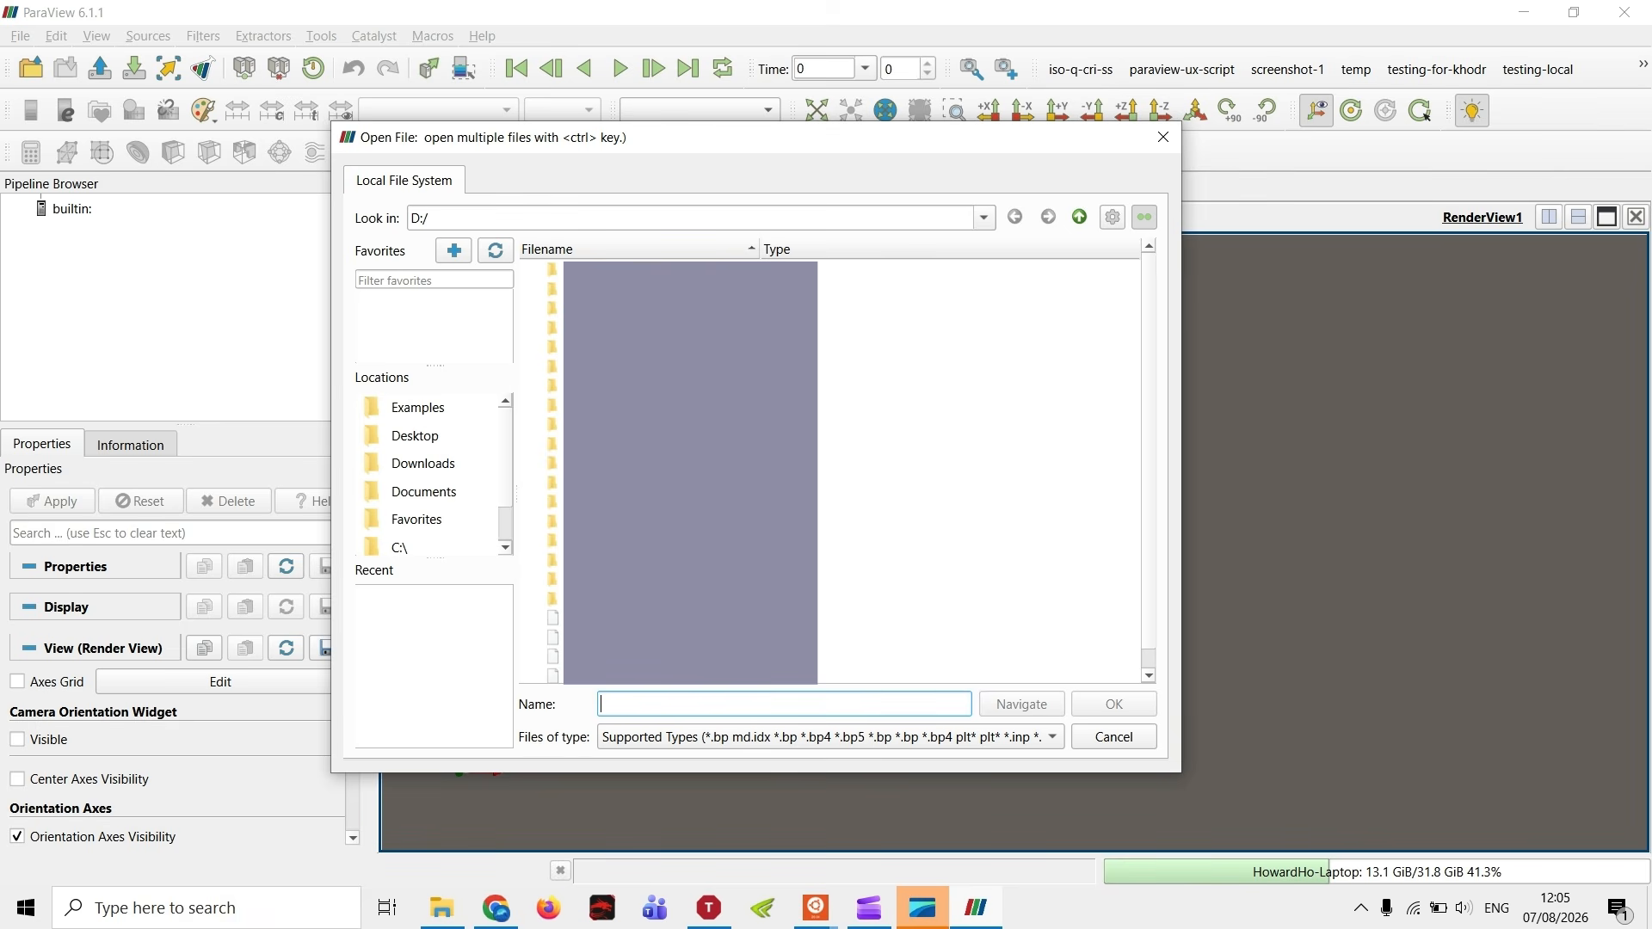
{"action": "left_click", "coordinate": [434, 441]}
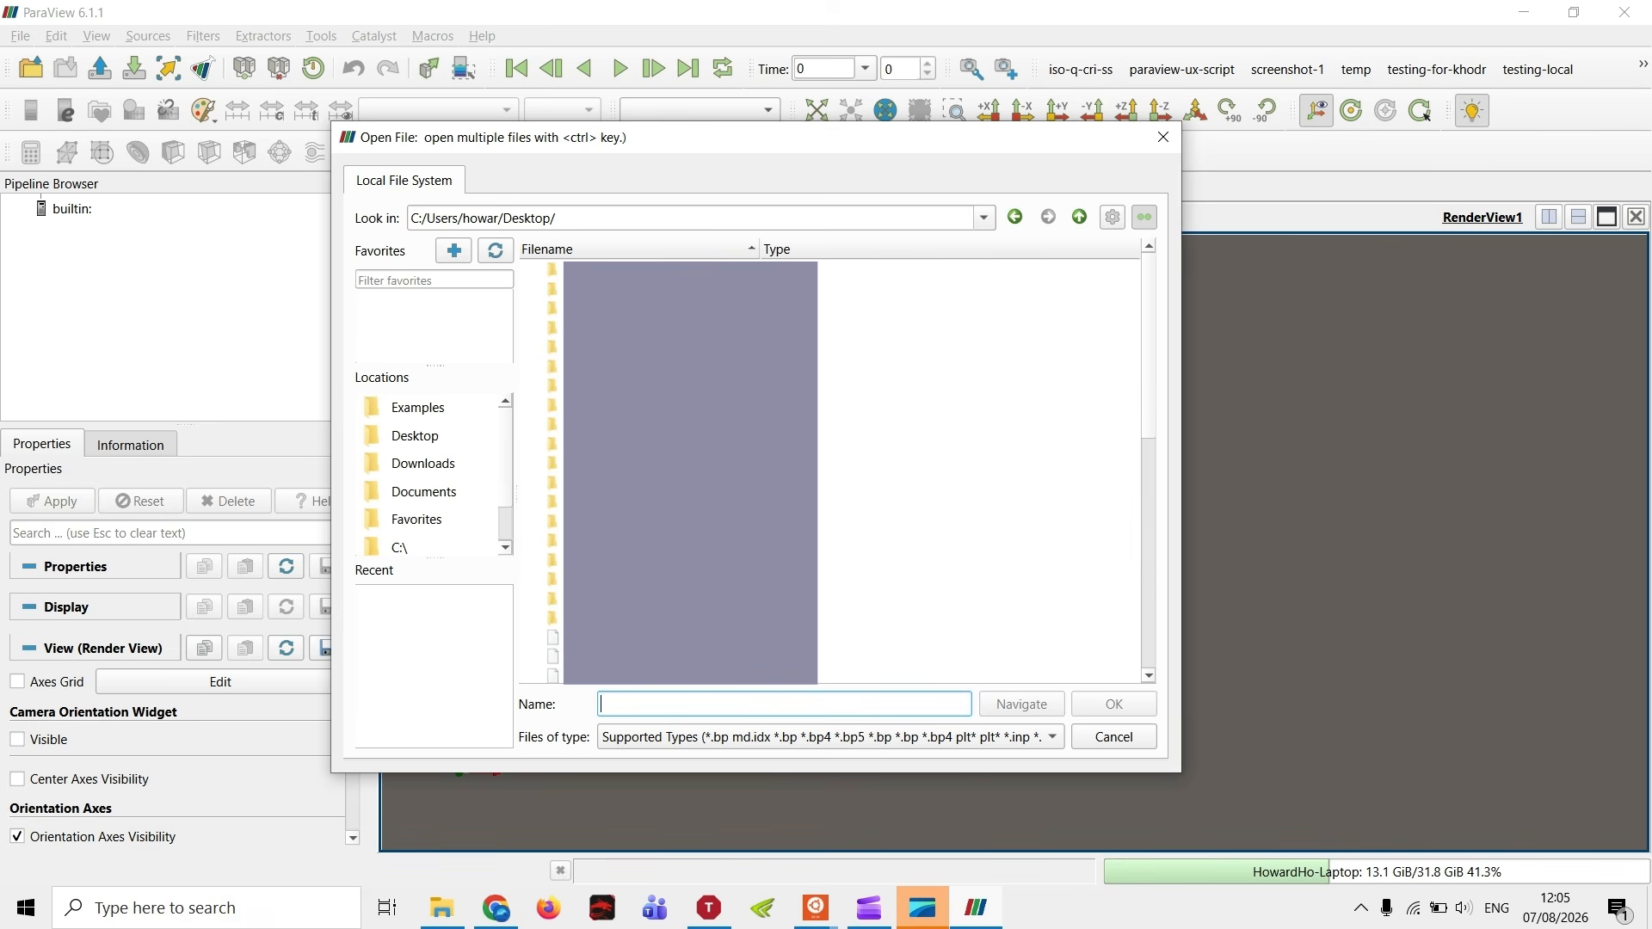
{"action": "double_click", "coordinate": [892, 516]}
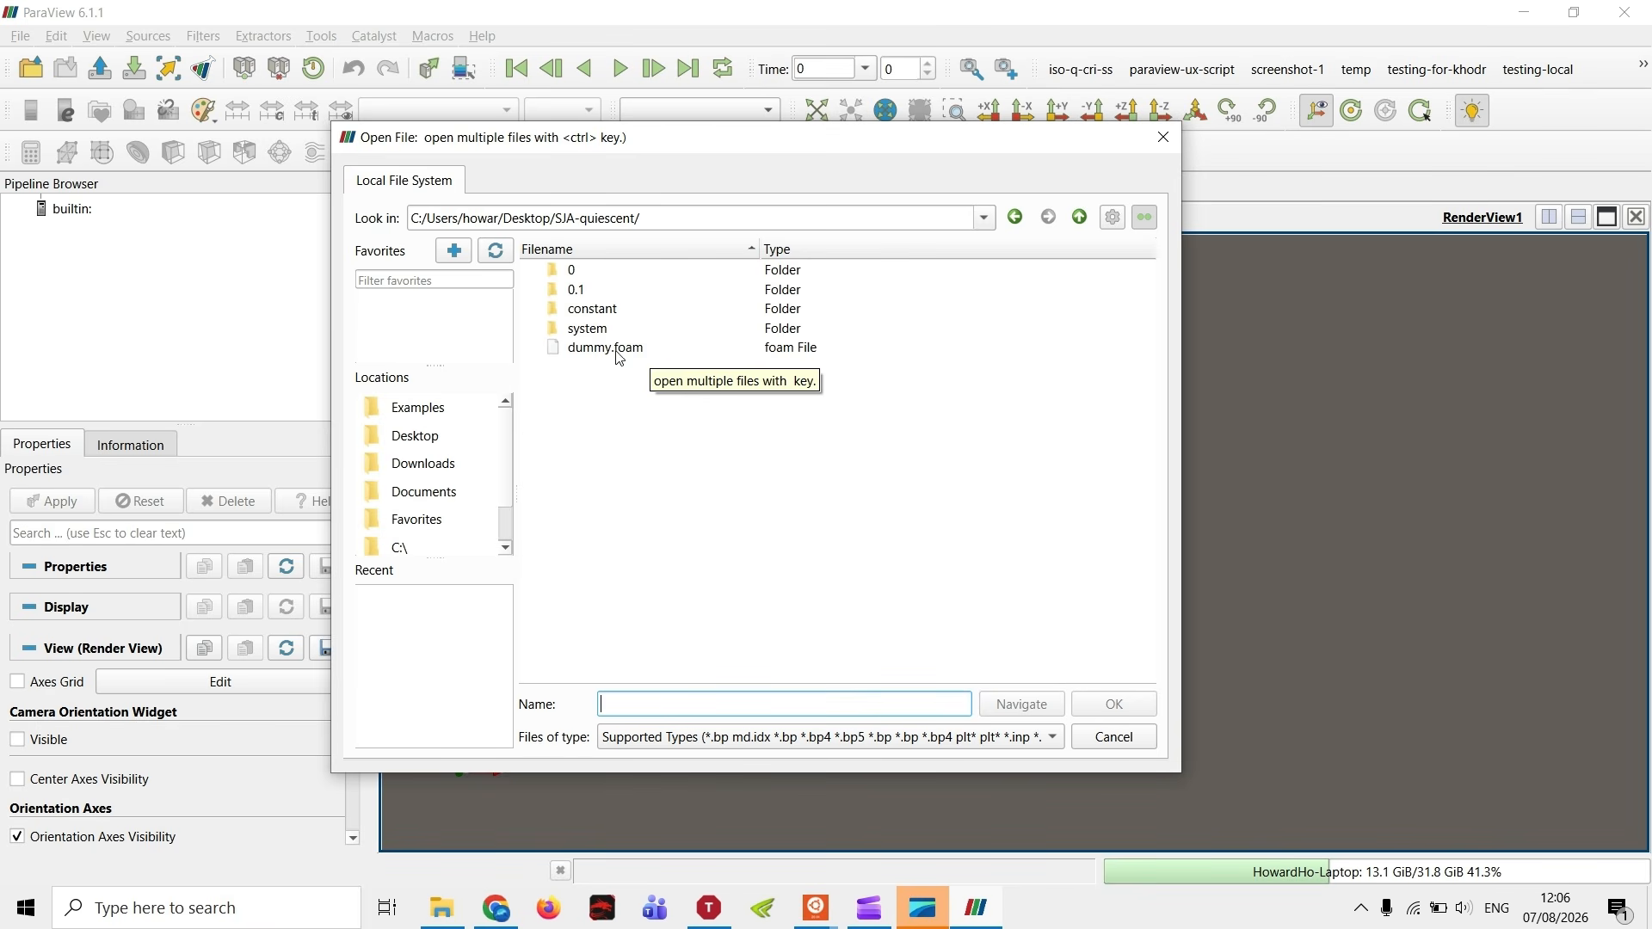
{"action": "left_click", "coordinate": [676, 352]}
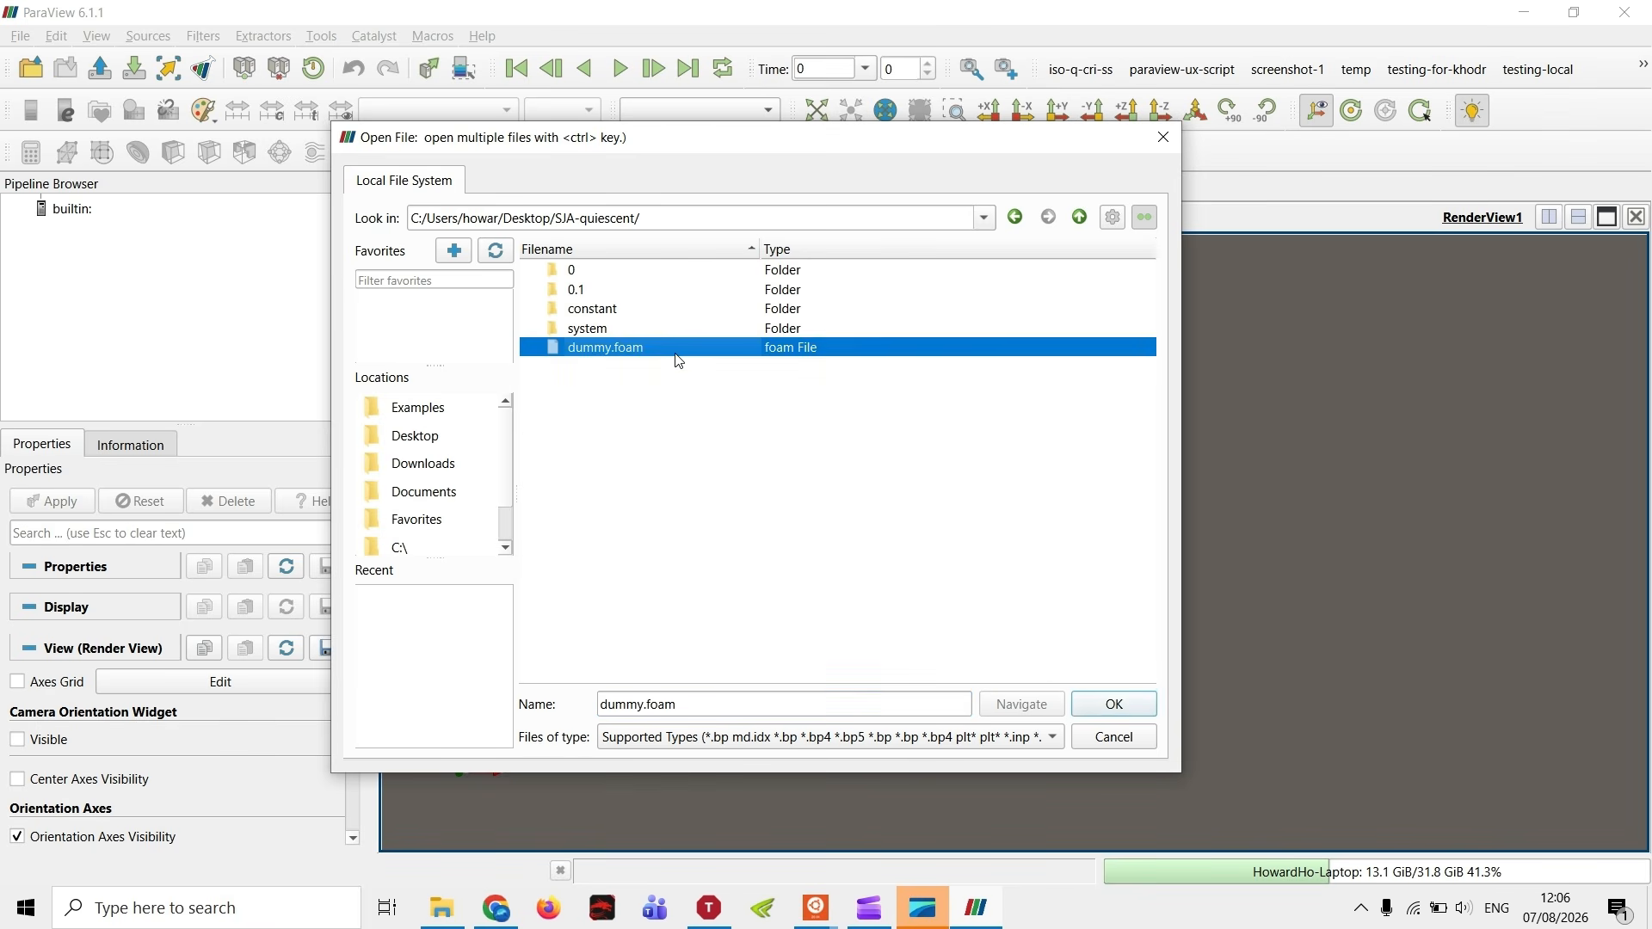
{"action": "left_click", "coordinate": [1111, 706]}
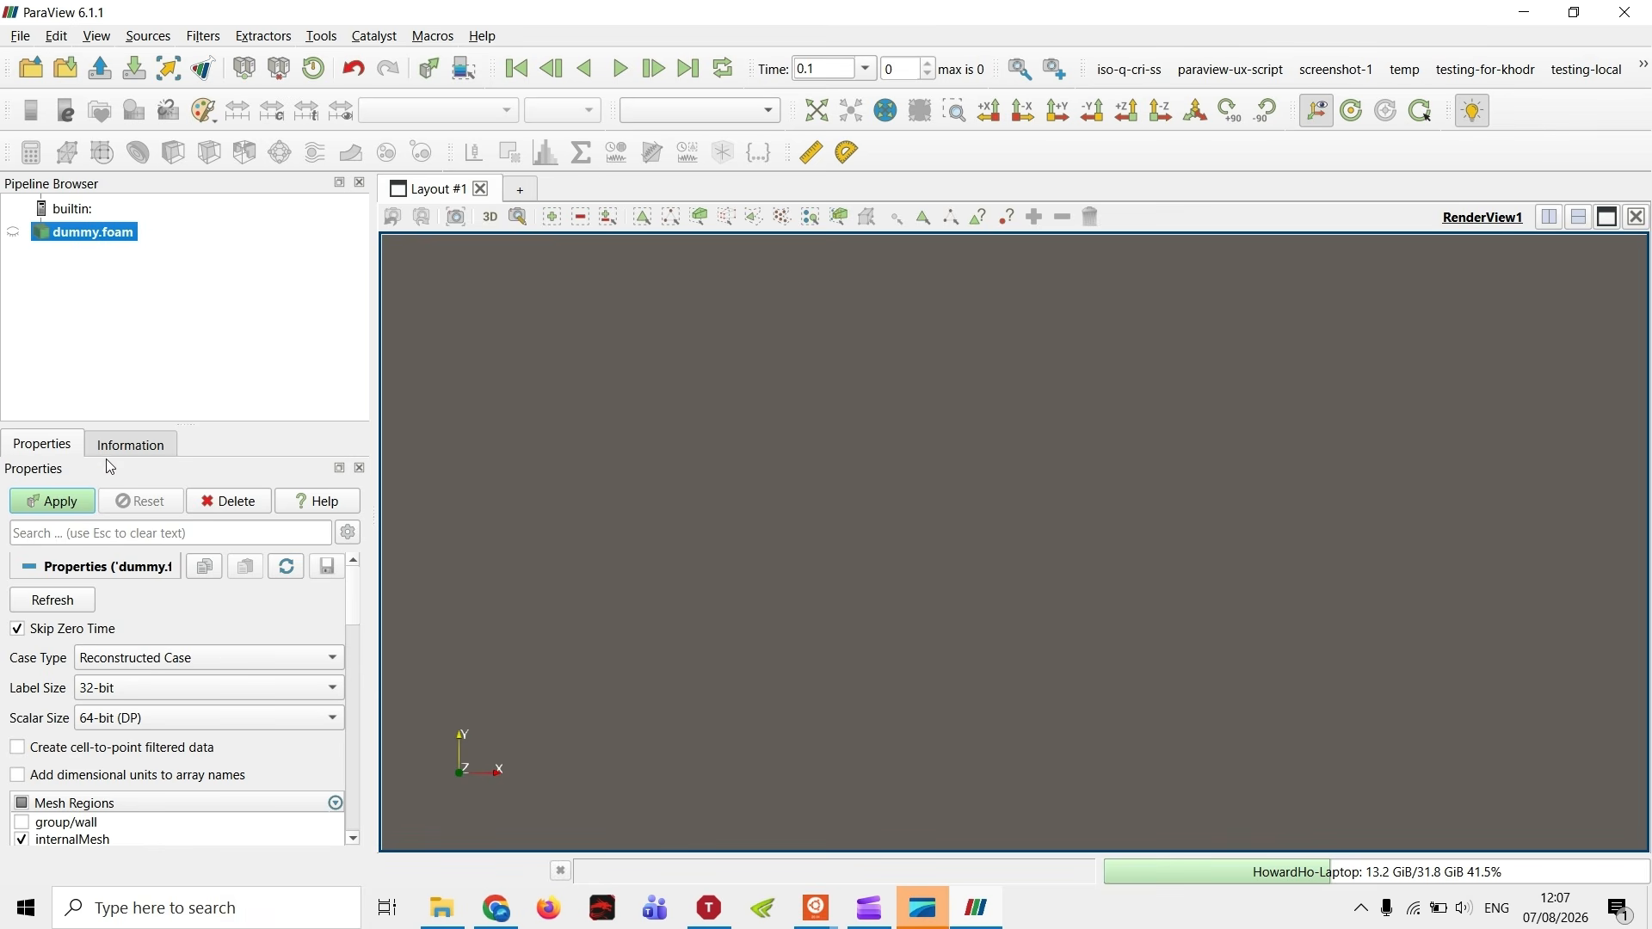
- Load the dummy.foam case with the default reader properties and only the internalMesh region selected
{"action": "scroll", "coordinate": [156, 628], "scroll_direction": "down", "scroll_amount": 1}
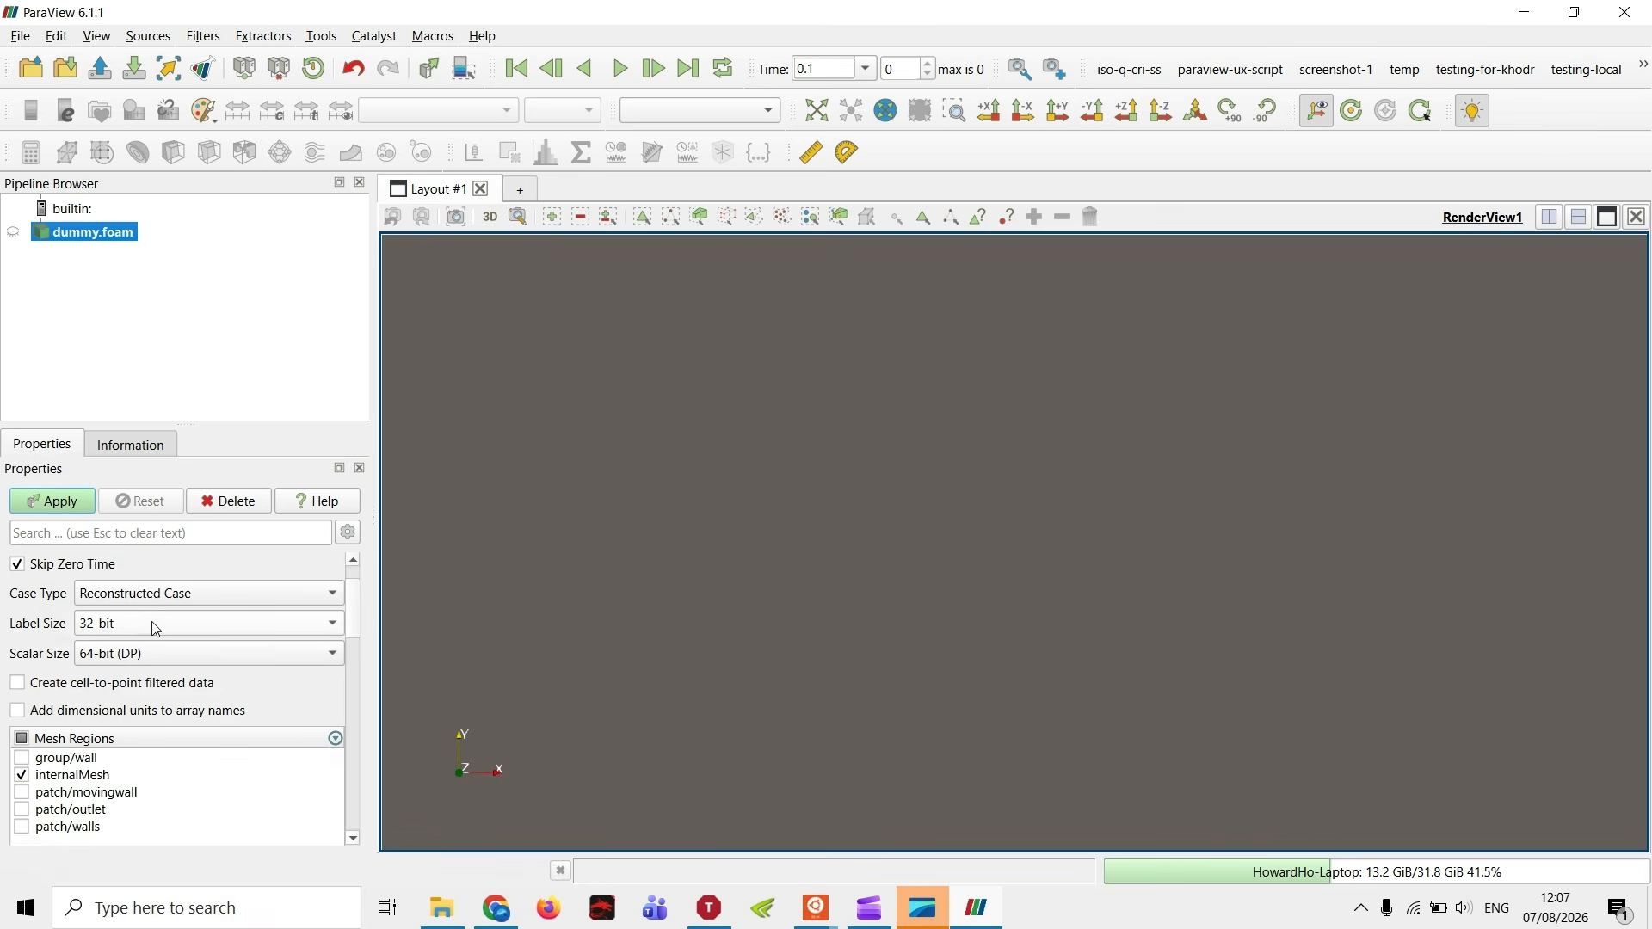
{"action": "scroll", "coordinate": [311, 593], "scroll_direction": "up", "scroll_amount": 1}
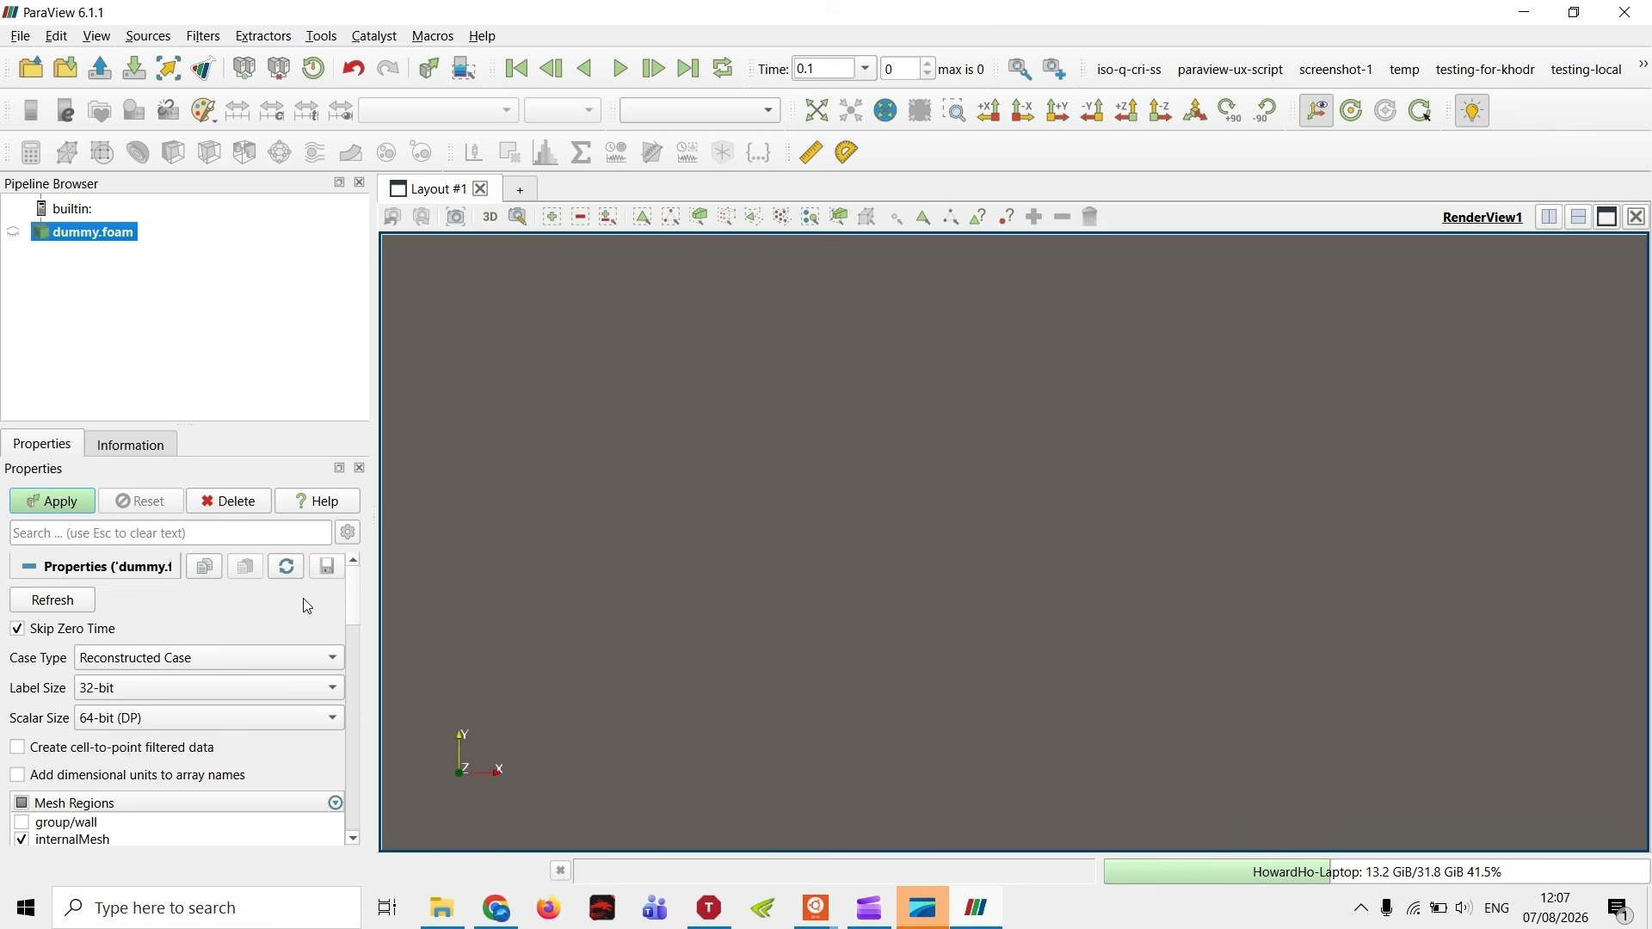
{"action": "left_click", "coordinate": [79, 506]}
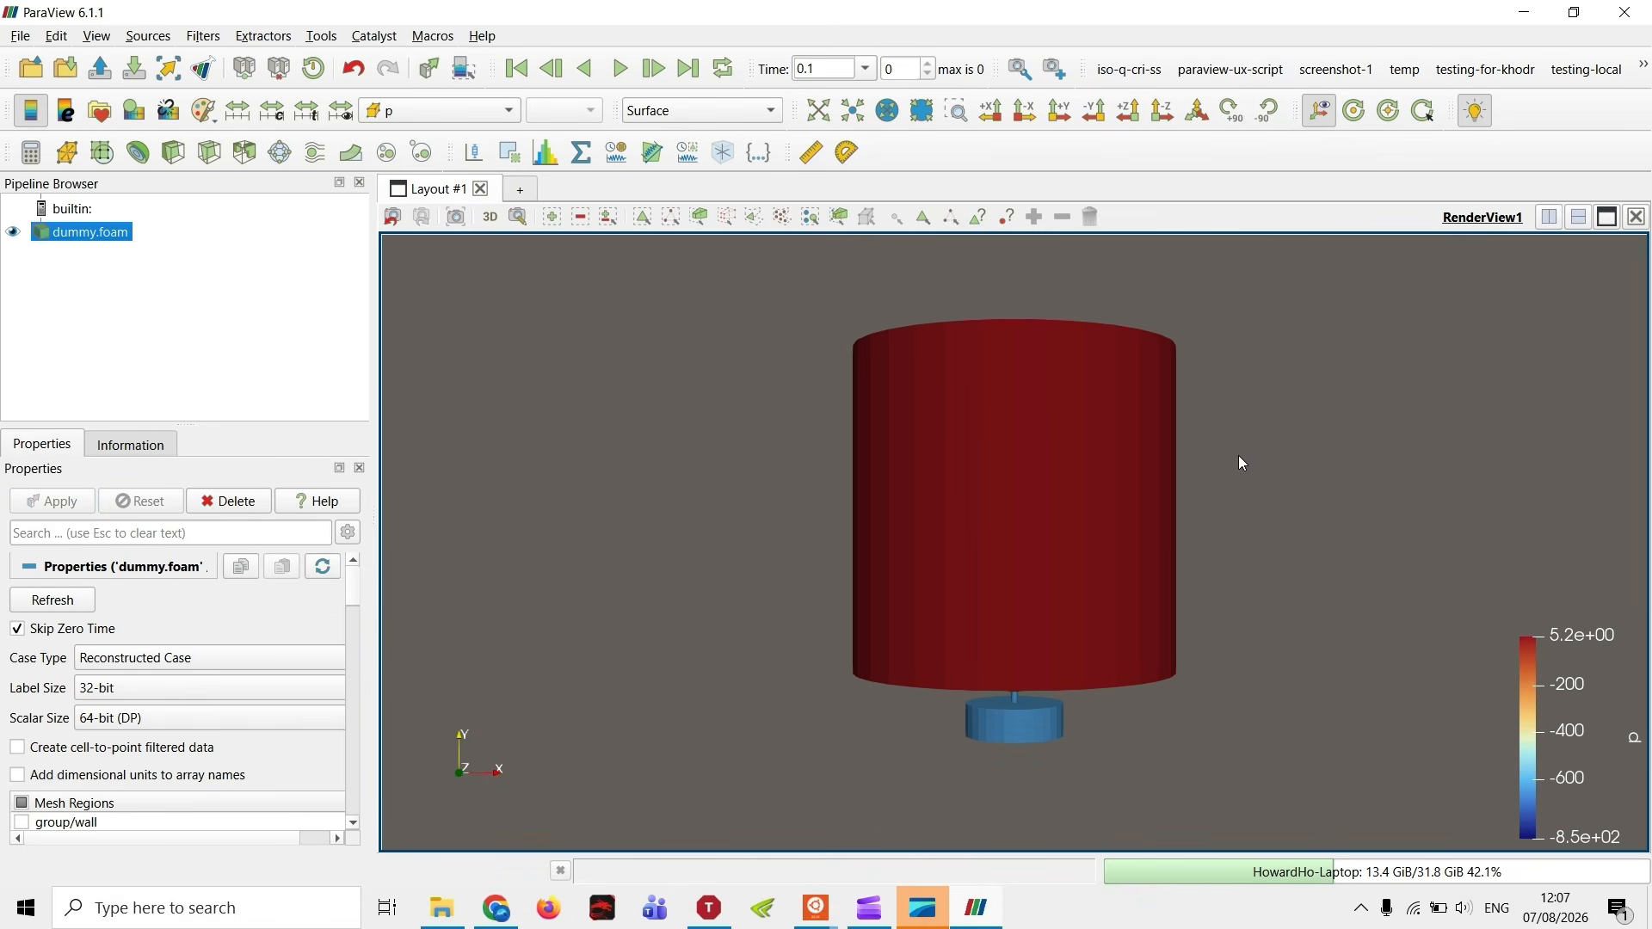
- Examine the loaded cylinder geometry from several angles and check which colouring arrays and time steps are available
{"action": "left_click_drag", "start_coordinate": [1239, 456], "coordinate": [925, 379]}
{"action": "left_click", "coordinate": [508, 110]}
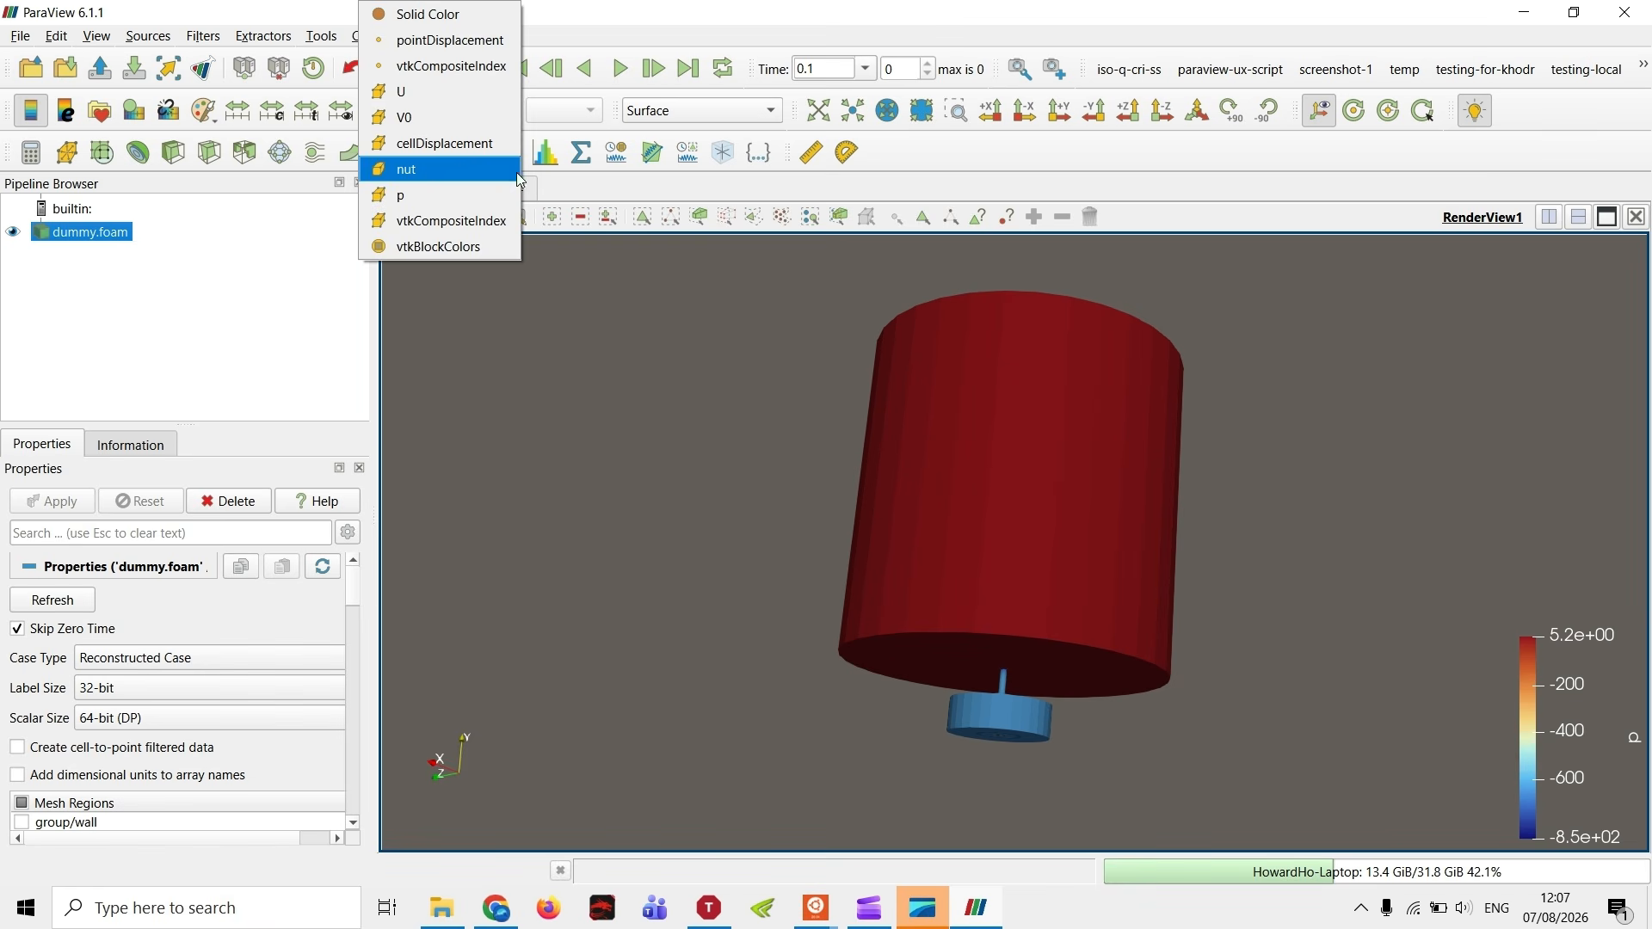
{"action": "left_click", "coordinate": [775, 454]}
{"action": "left_click_drag", "start_coordinate": [1302, 423], "coordinate": [1222, 559]}
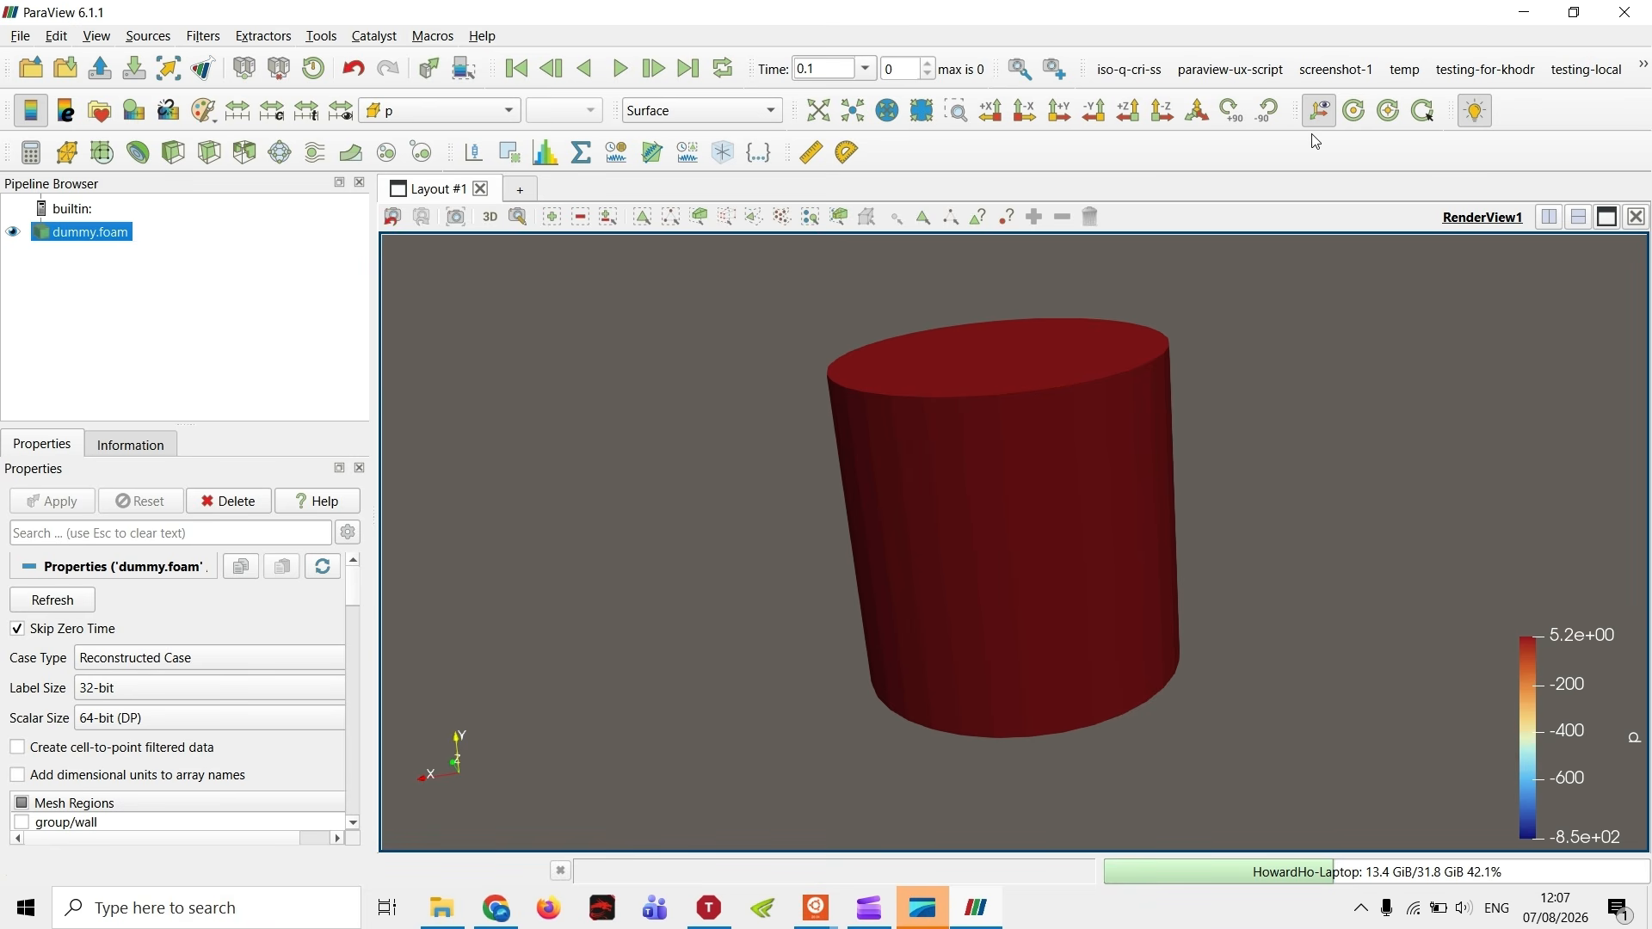
{"action": "left_click", "coordinate": [1196, 110]}
{"action": "left_click_drag", "start_coordinate": [1122, 609], "coordinate": [1324, 850]}
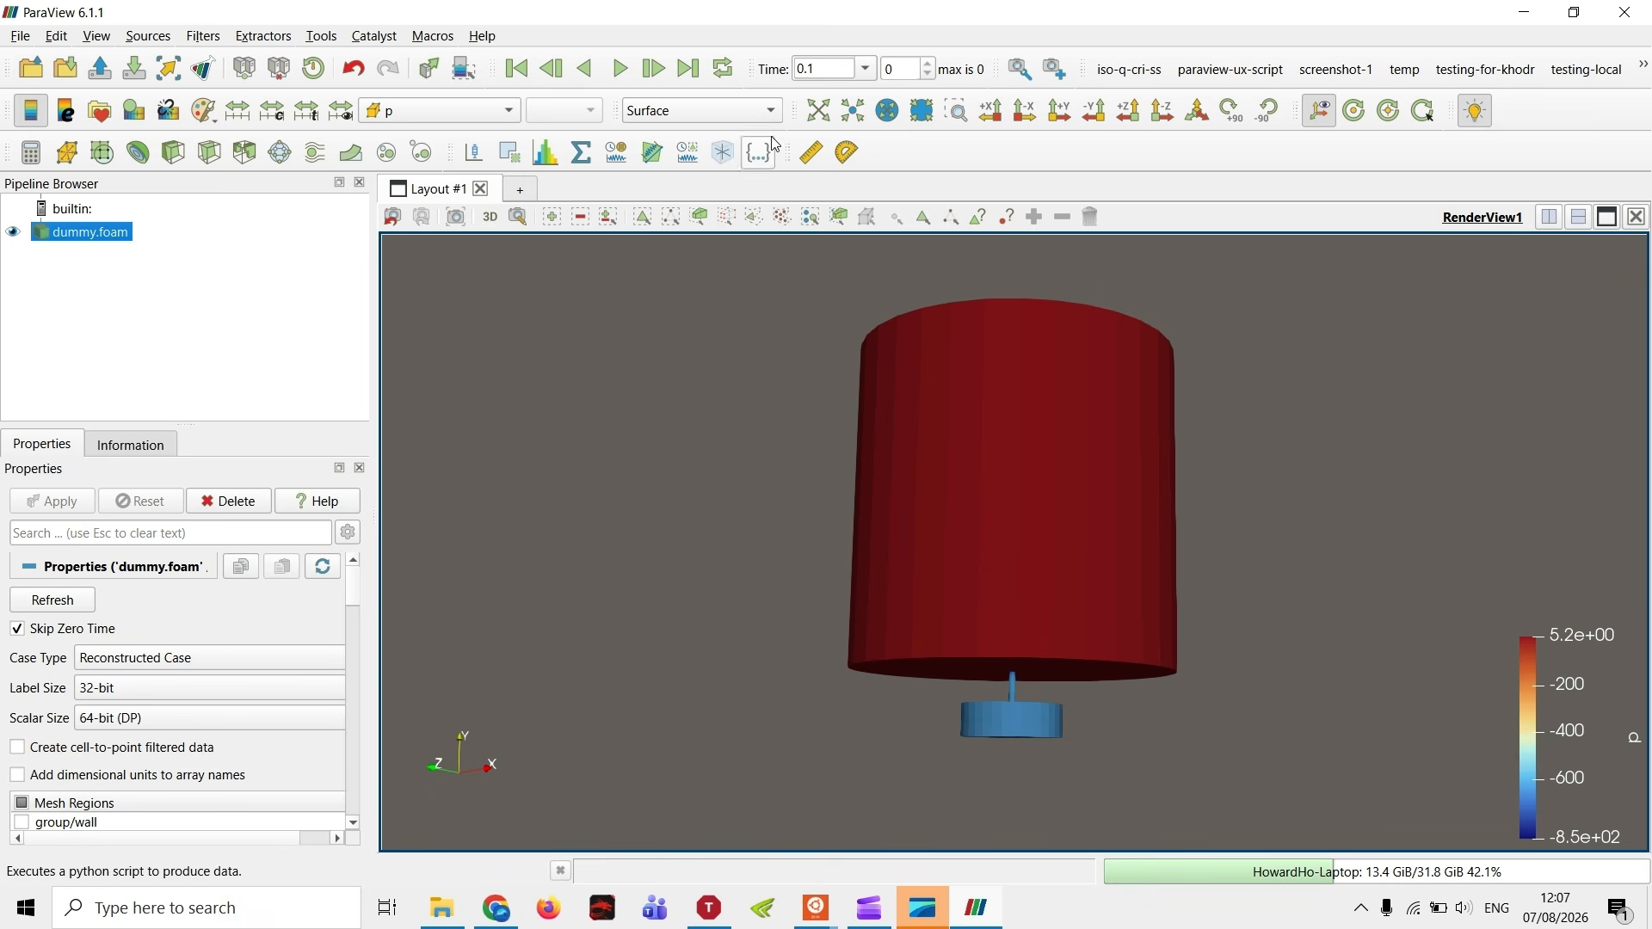
{"action": "left_click", "coordinate": [867, 69]}
{"action": "left_click", "coordinate": [852, 89]}
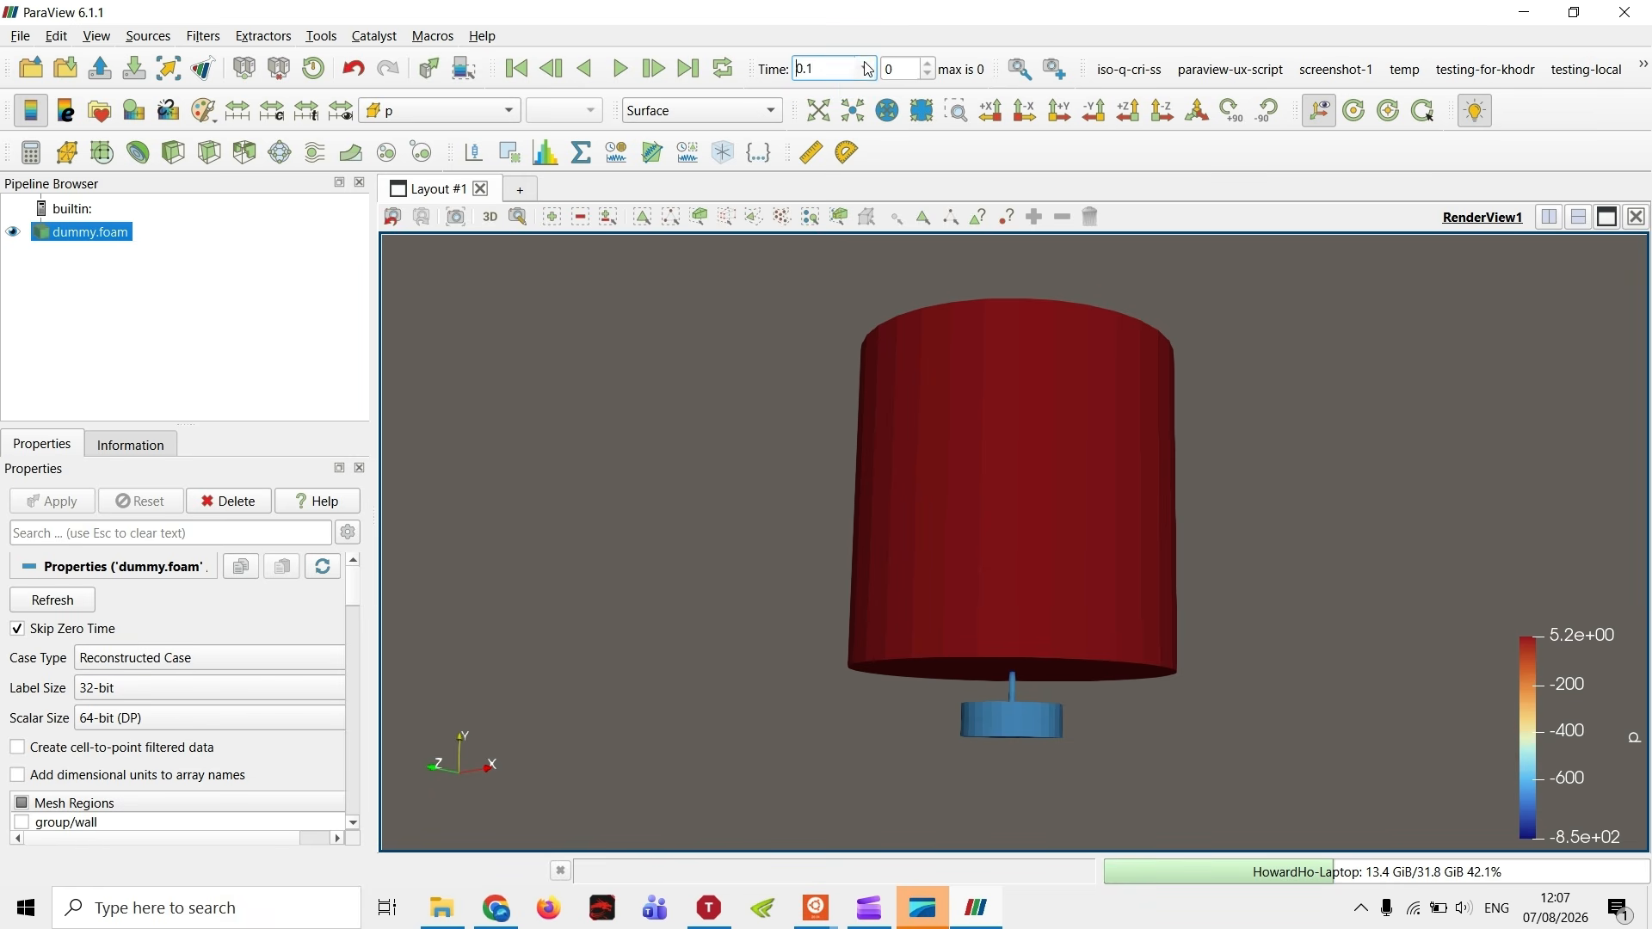
- Disable Skip Zero Time for dummy.foam and display the case at time 0
{"action": "left_click", "coordinate": [31, 631]}
{"action": "left_click", "coordinate": [53, 503]}
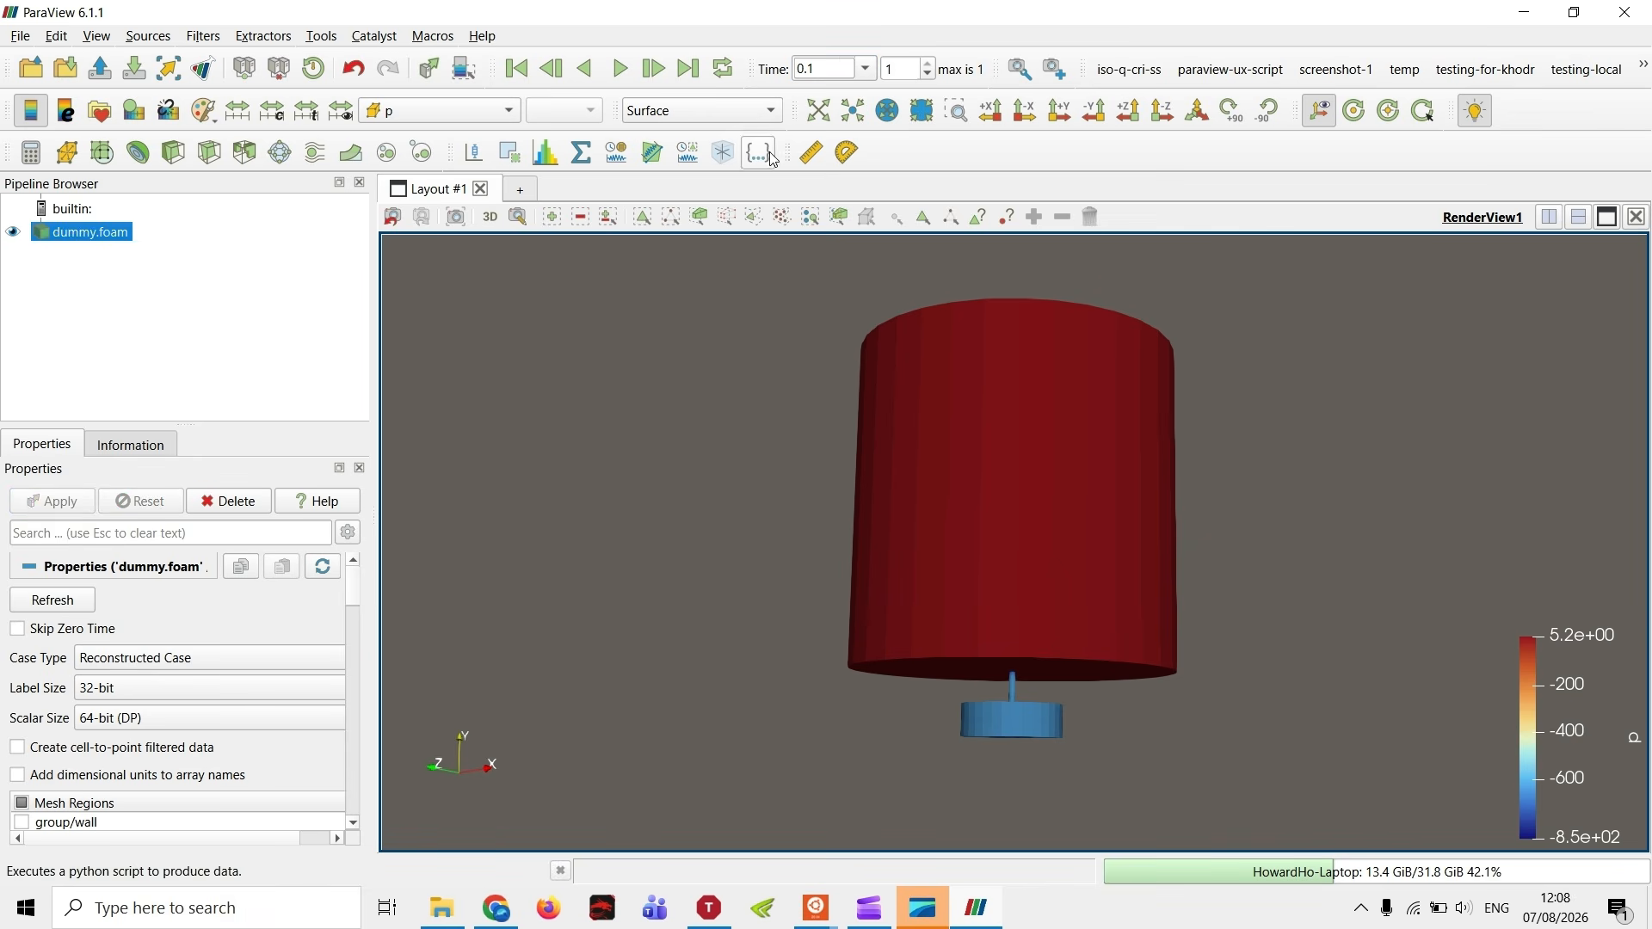
{"action": "left_click", "coordinate": [849, 75]}
{"action": "left_click", "coordinate": [821, 90]}
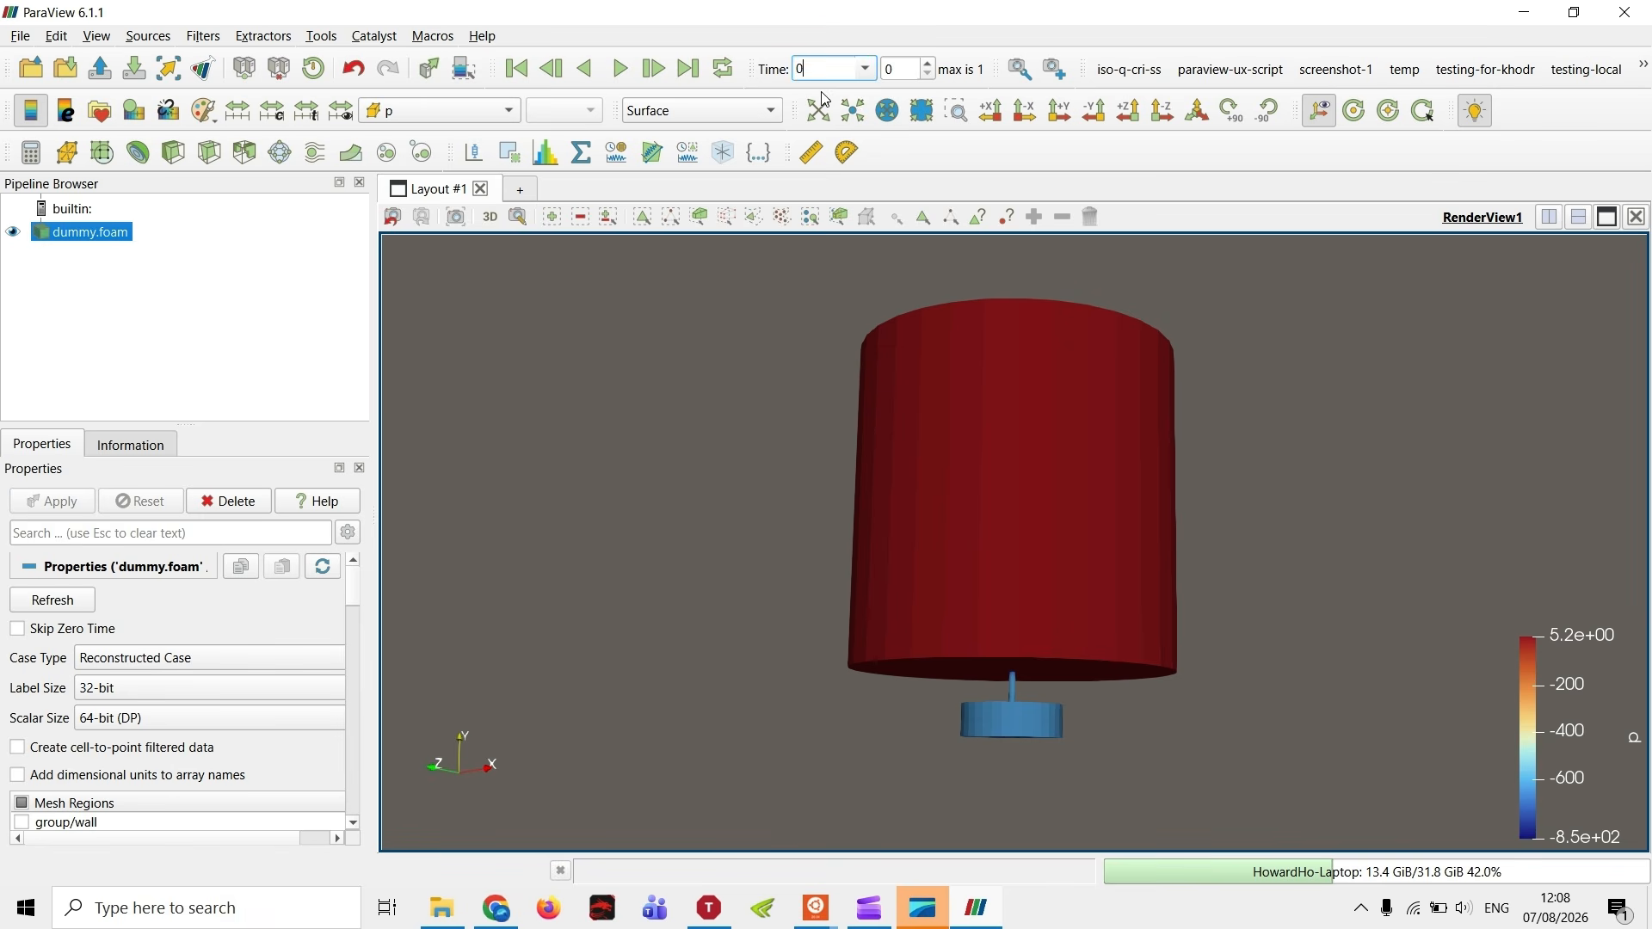
{"action": "left_click_drag", "start_coordinate": [1130, 391], "coordinate": [1144, 317]}
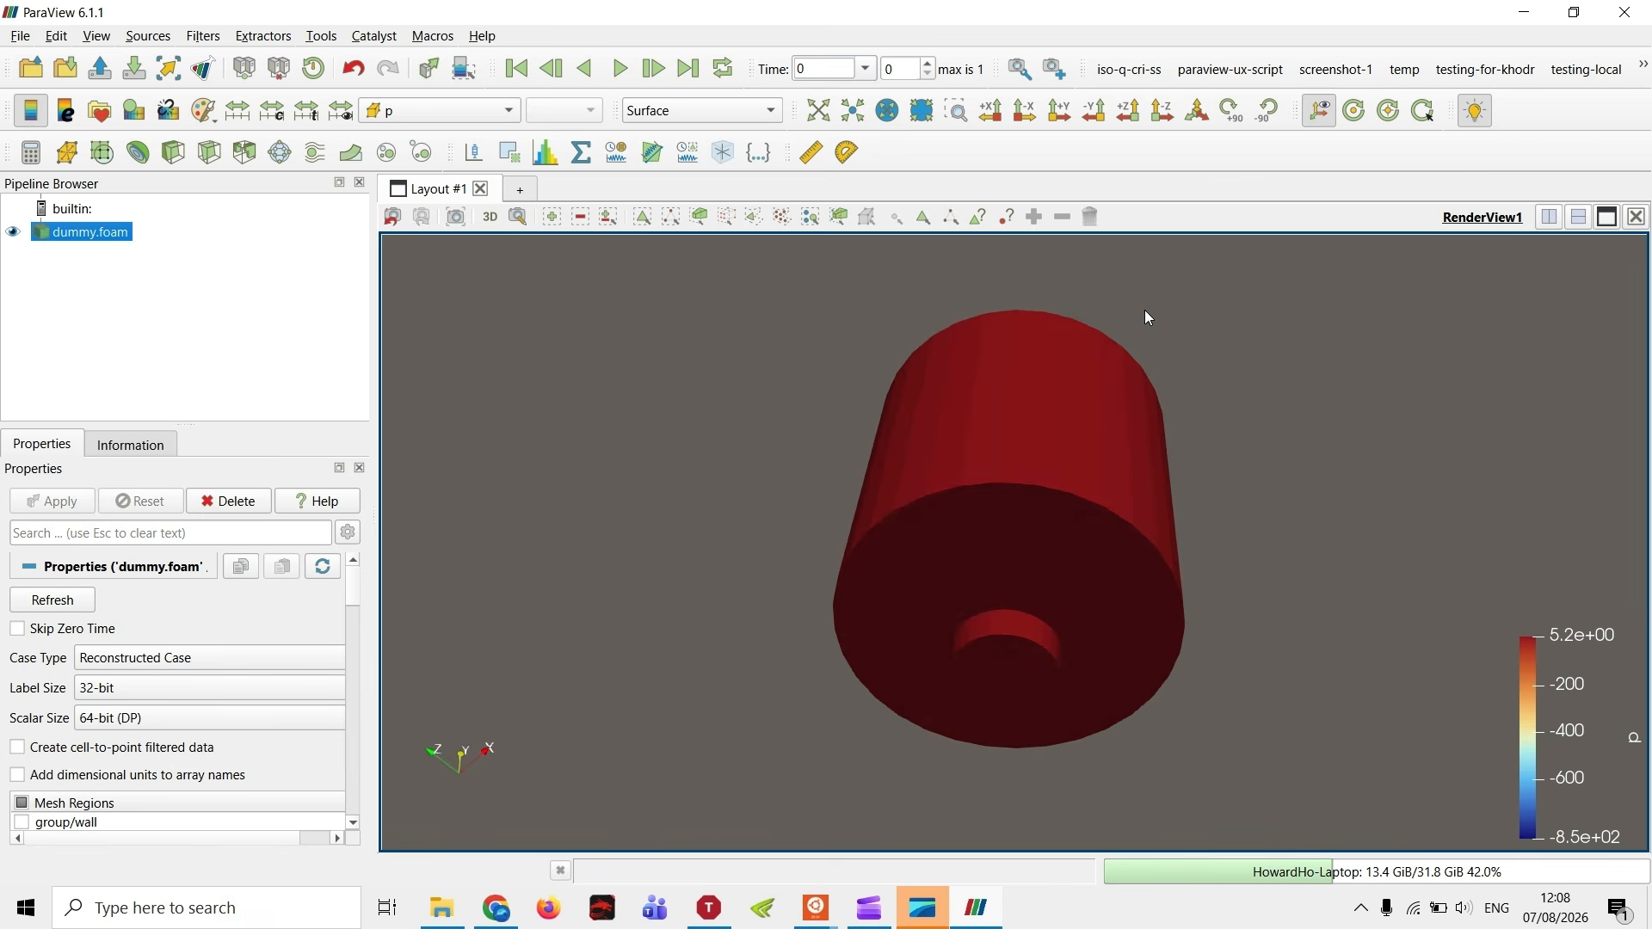
- Return to time 0.1 and re-enable Skip Zero Time for the dummy.foam reader
{"action": "left_click", "coordinate": [864, 69]}
{"action": "left_click", "coordinate": [842, 107]}
{"action": "left_click", "coordinate": [48, 629]}
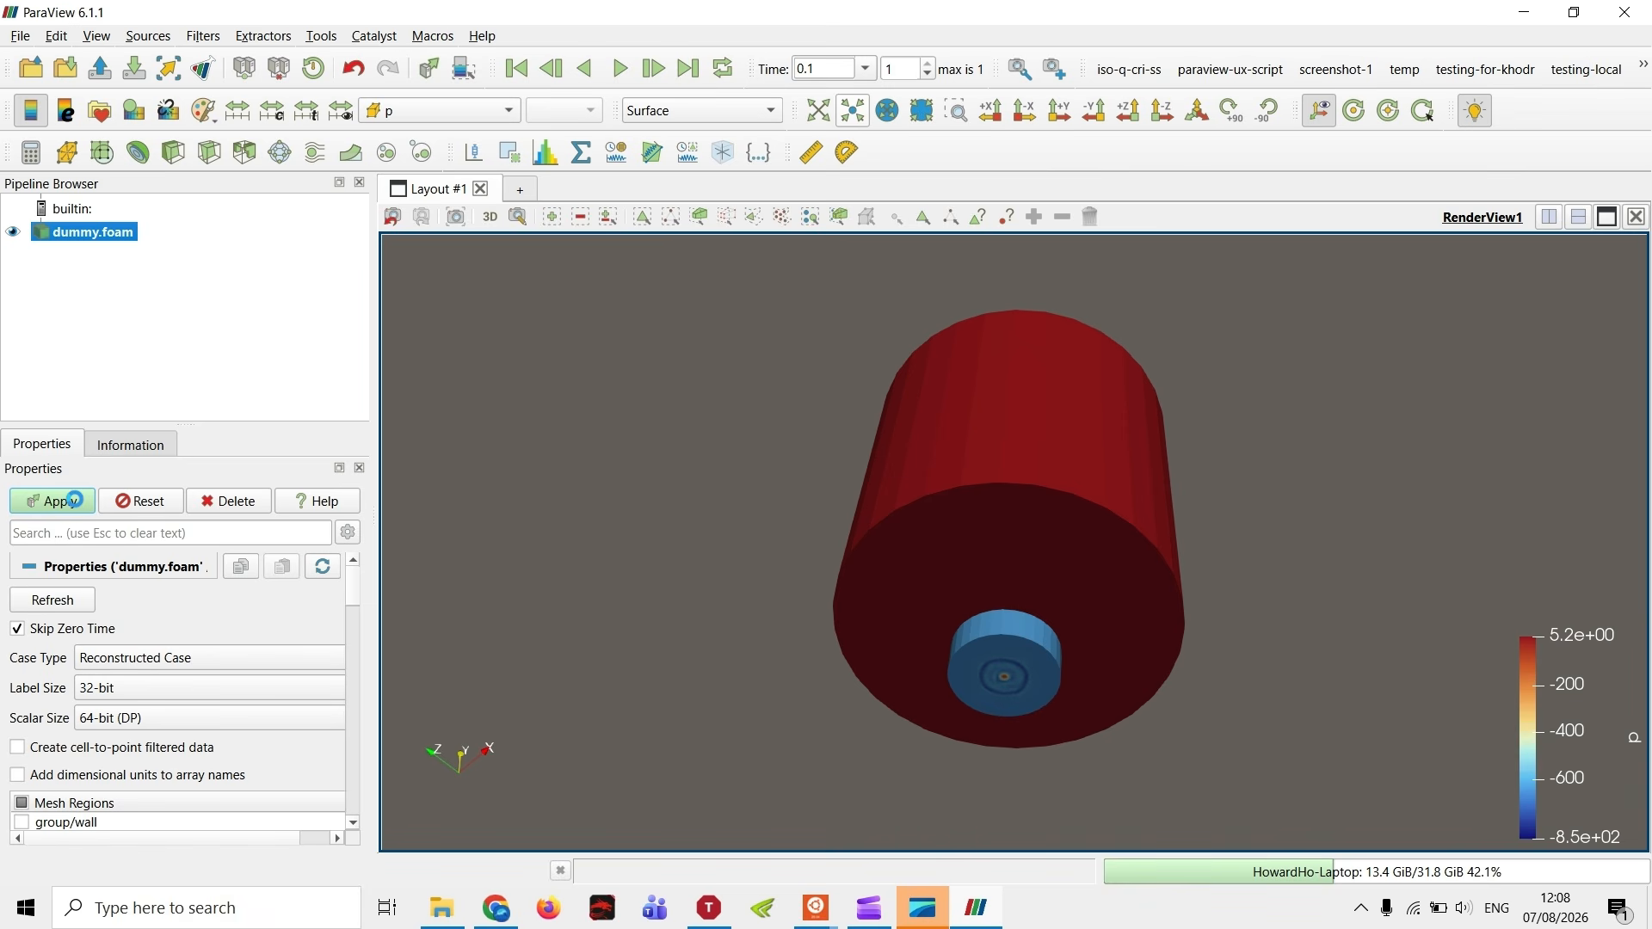
{"action": "left_click", "coordinate": [73, 500]}
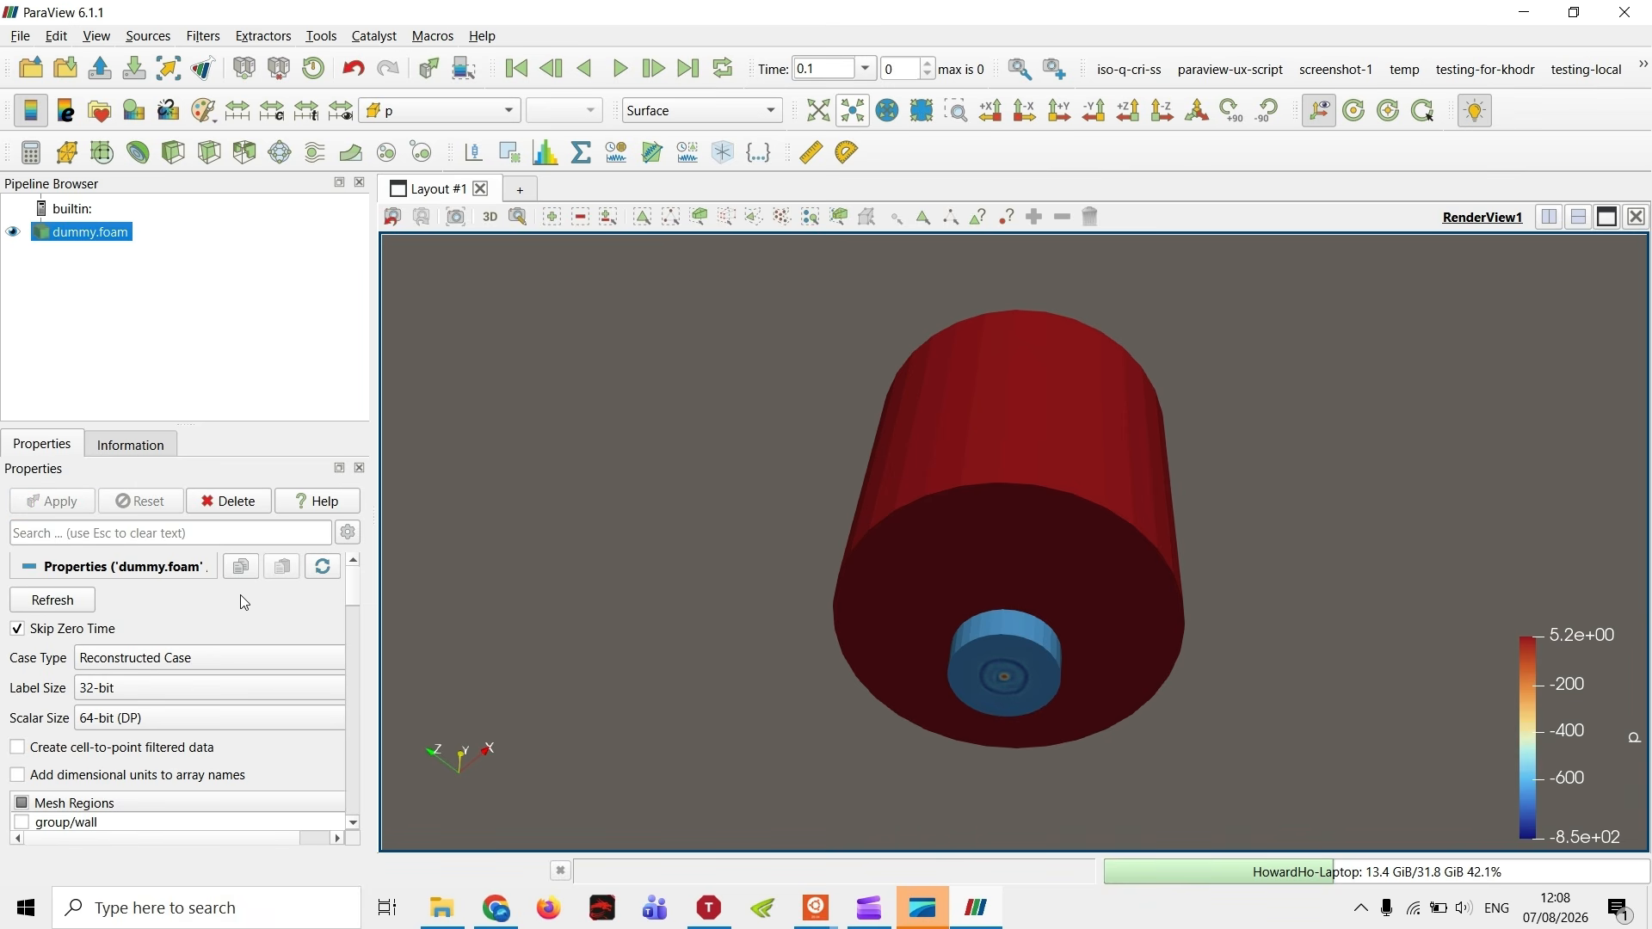
{"action": "left_click", "coordinate": [202, 659]}
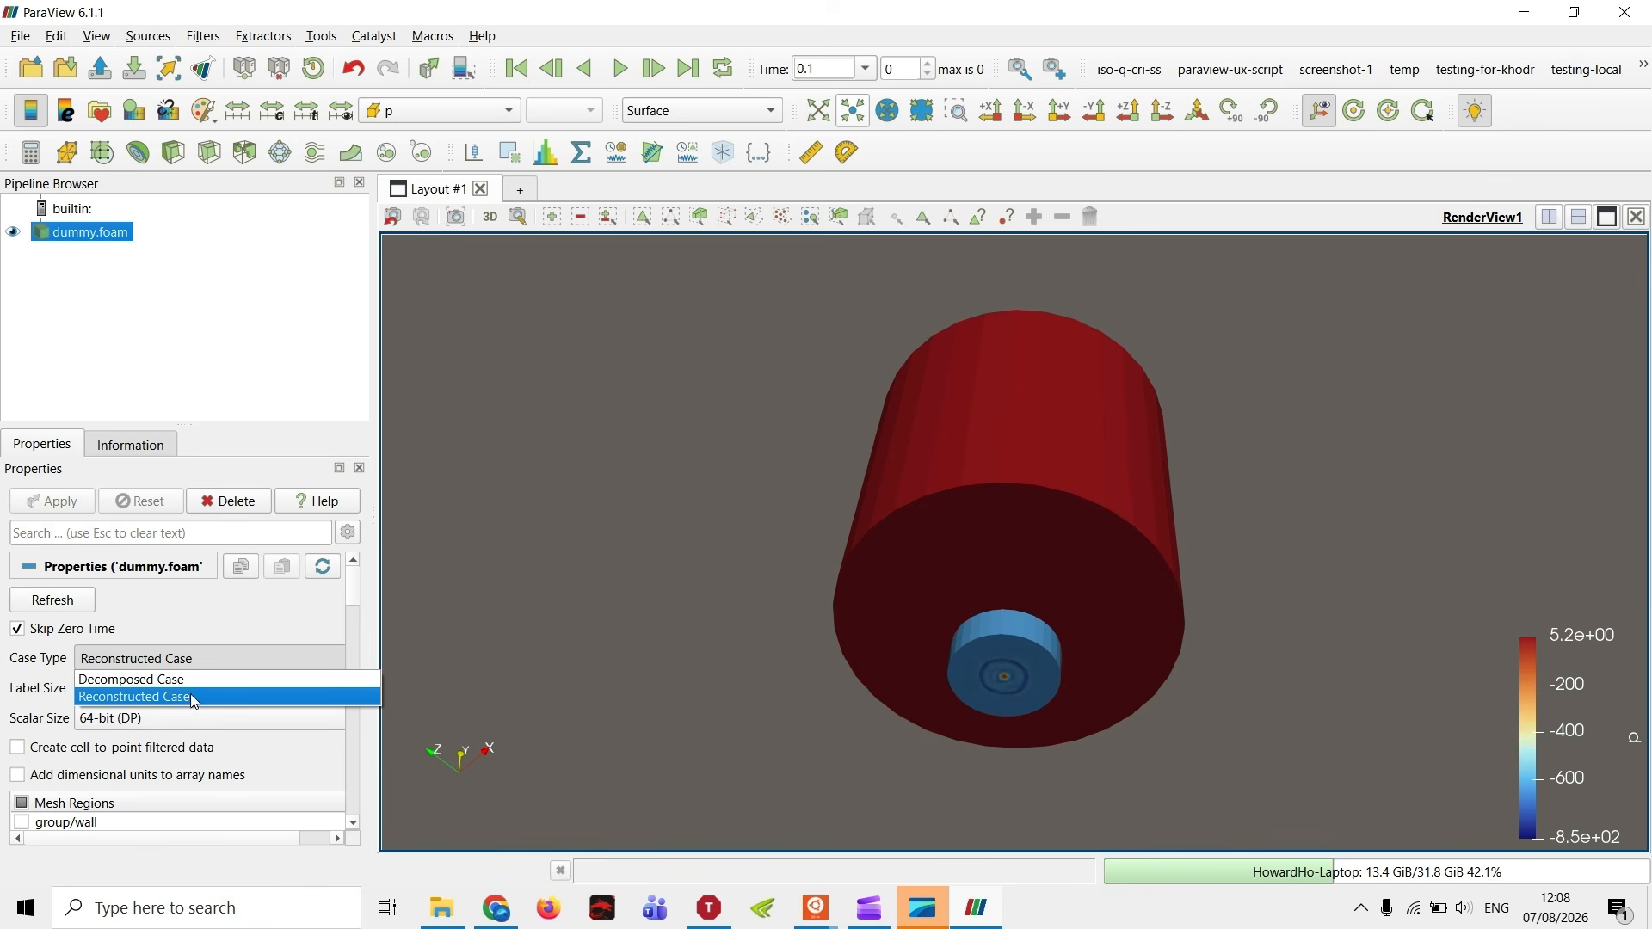
{"action": "left_click", "coordinate": [198, 603]}
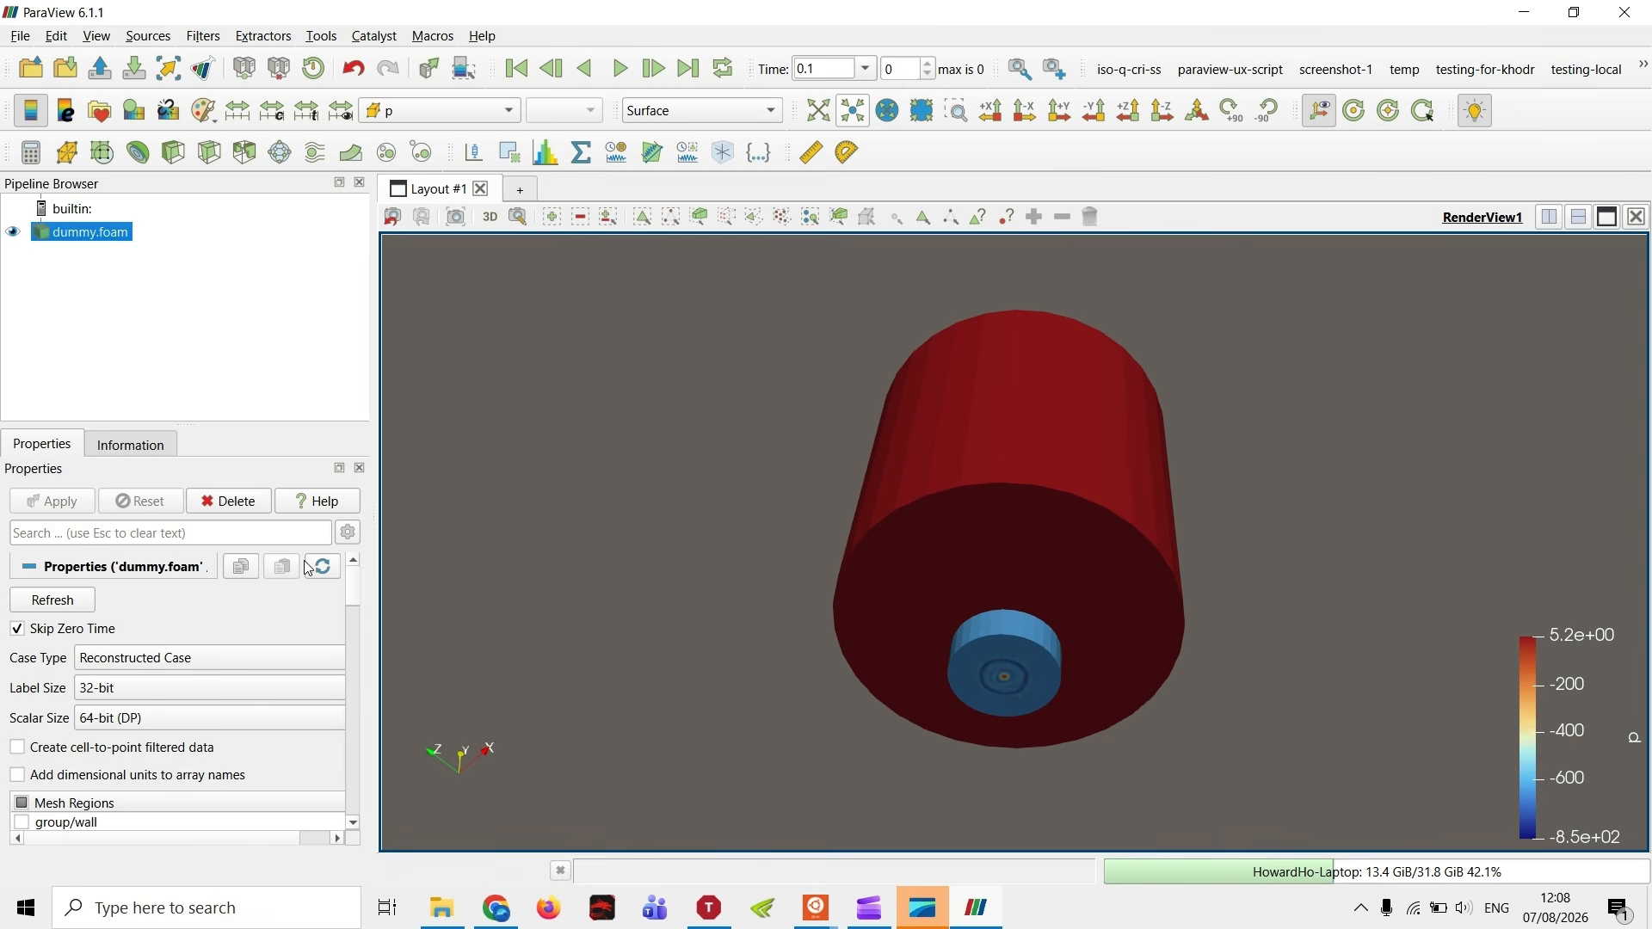
- Load only the patch/walls mesh region instead of internalMesh and inspect the wall surfaces
{"action": "scroll", "coordinate": [272, 631], "scroll_direction": "down", "scroll_amount": 1}
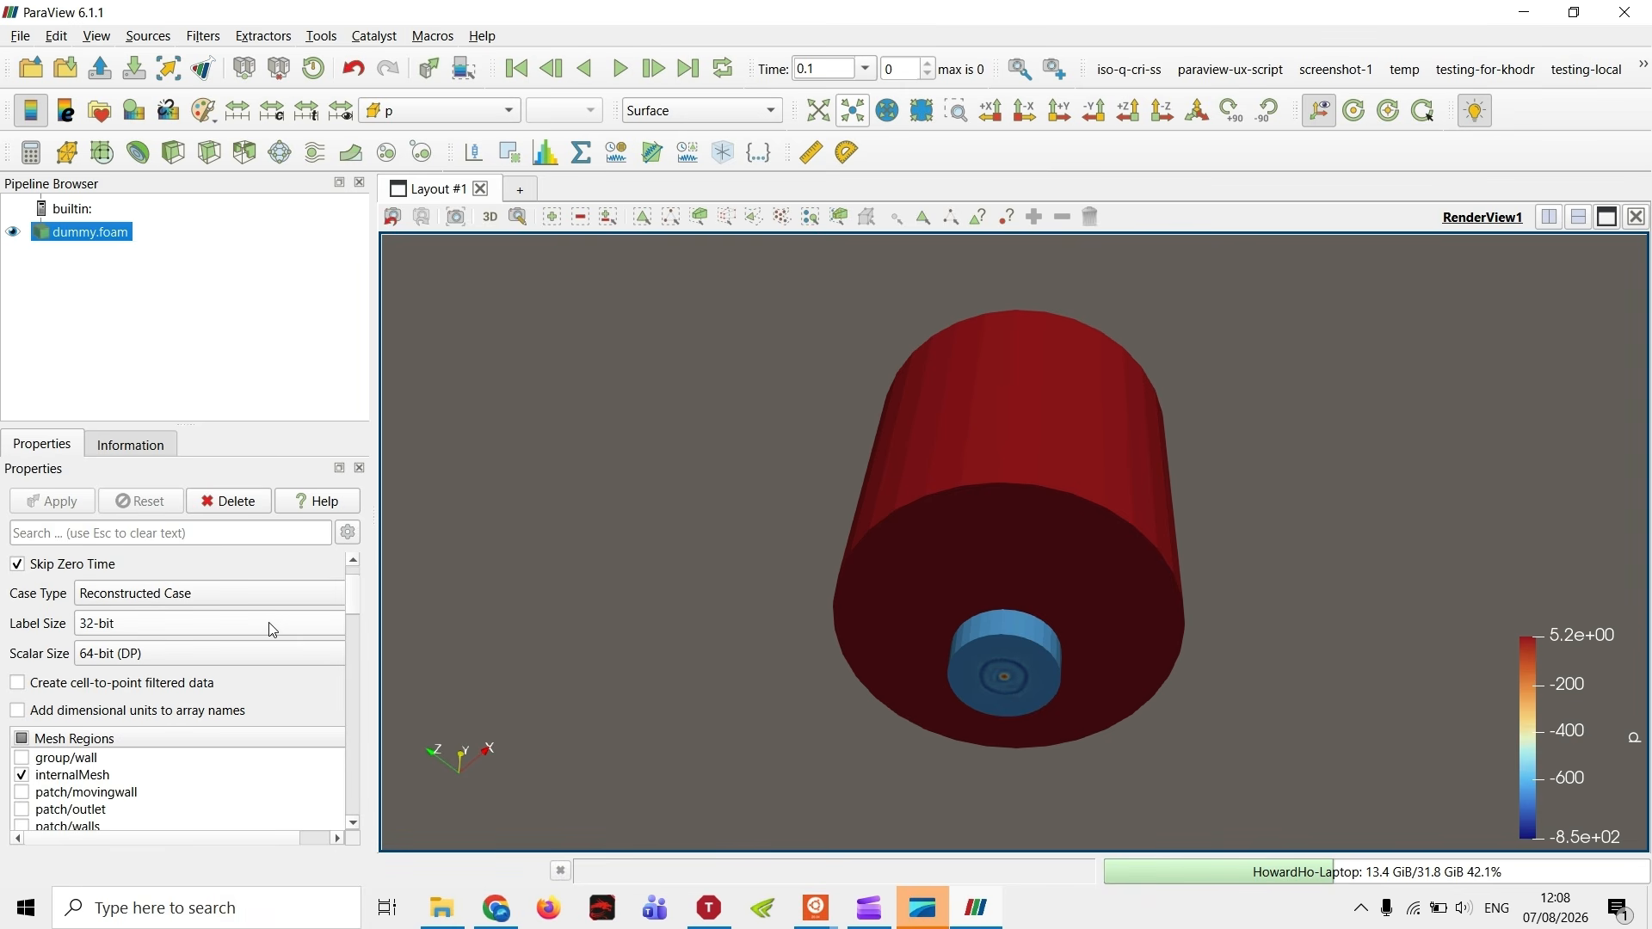
{"action": "scroll", "coordinate": [164, 662], "scroll_direction": "down", "scroll_amount": 2}
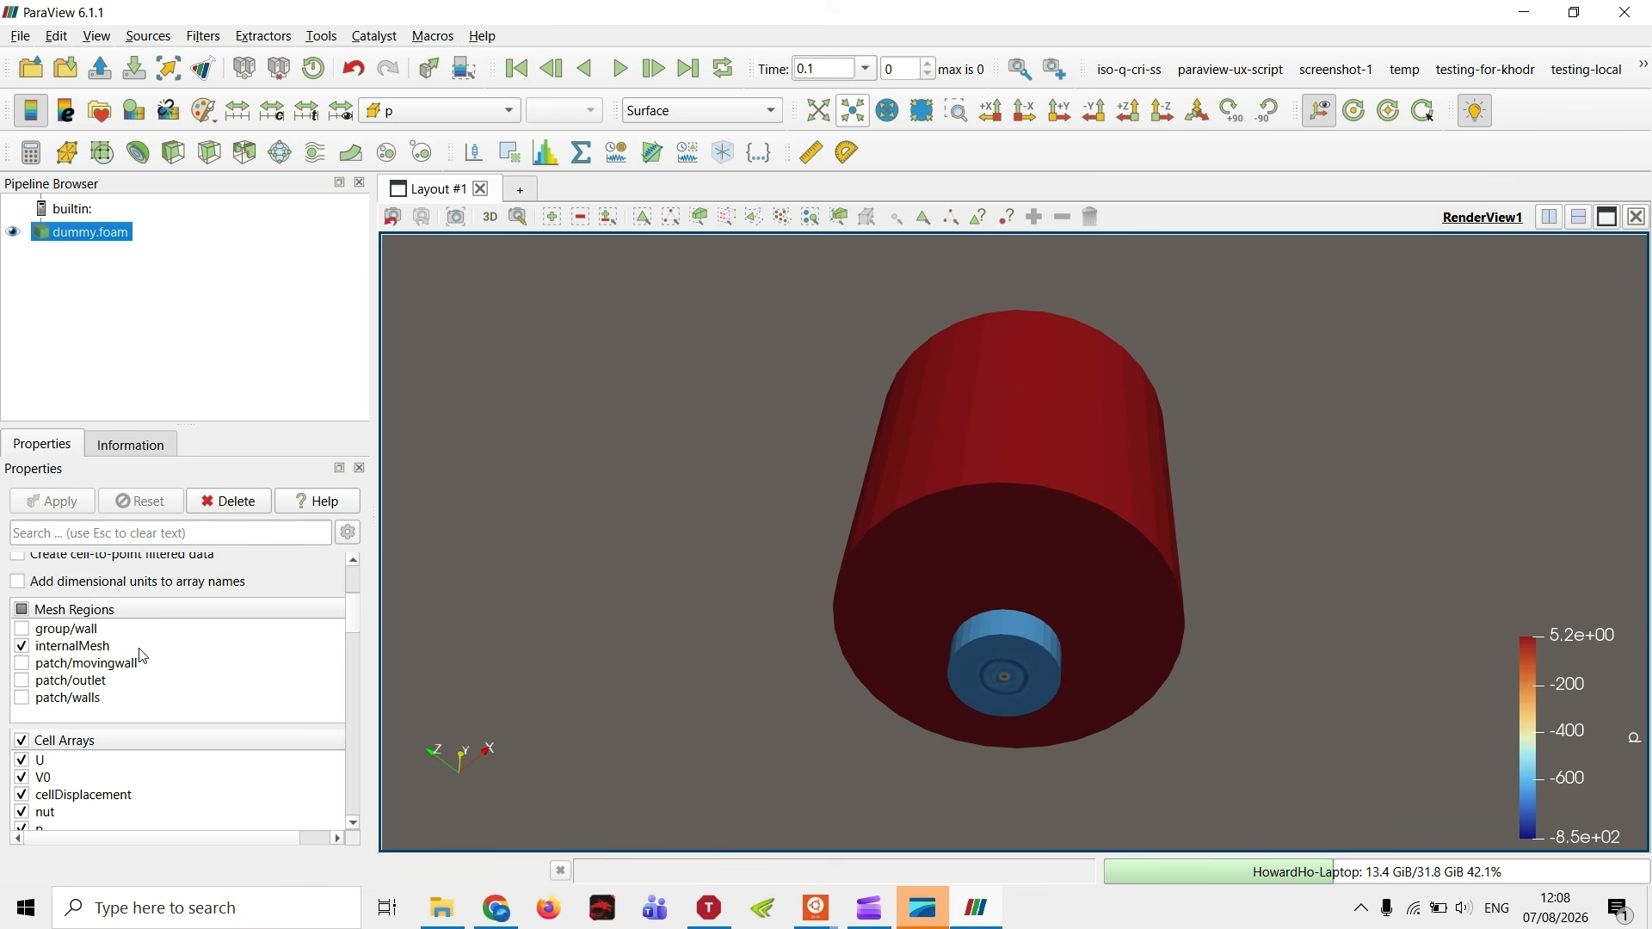
{"action": "left_click", "coordinate": [21, 649]}
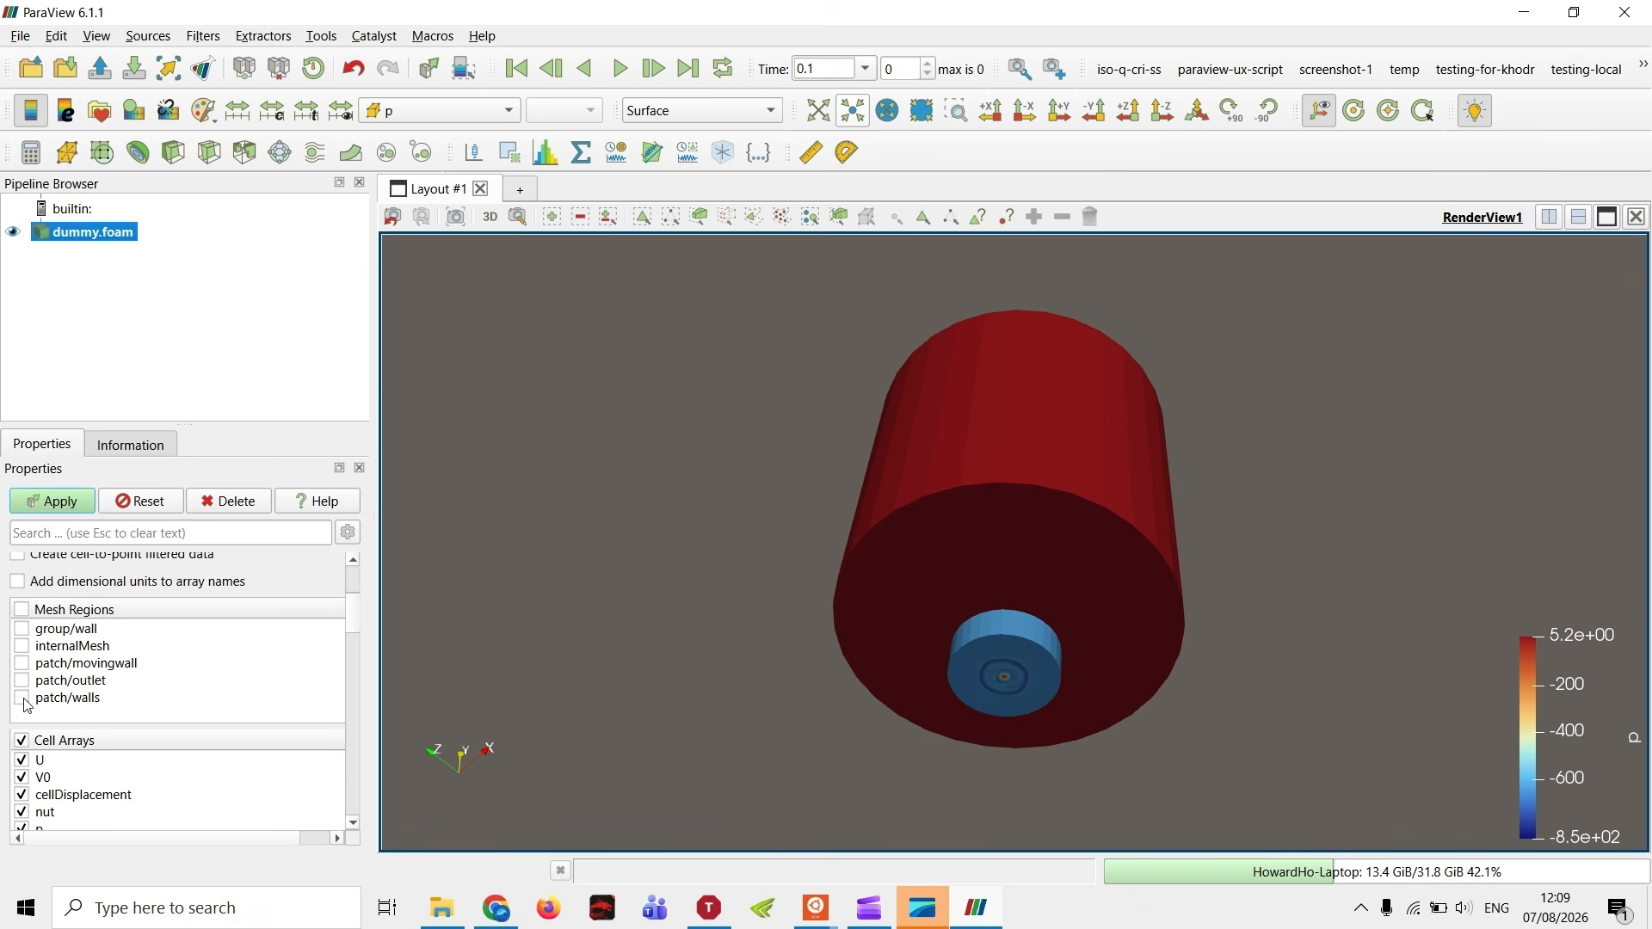
{"action": "left_click", "coordinate": [23, 699]}
{"action": "left_click", "coordinate": [59, 501]}
{"action": "left_click_drag", "start_coordinate": [1151, 457], "coordinate": [733, 633]}
{"action": "left_click_drag", "start_coordinate": [956, 583], "coordinate": [1045, 592]}
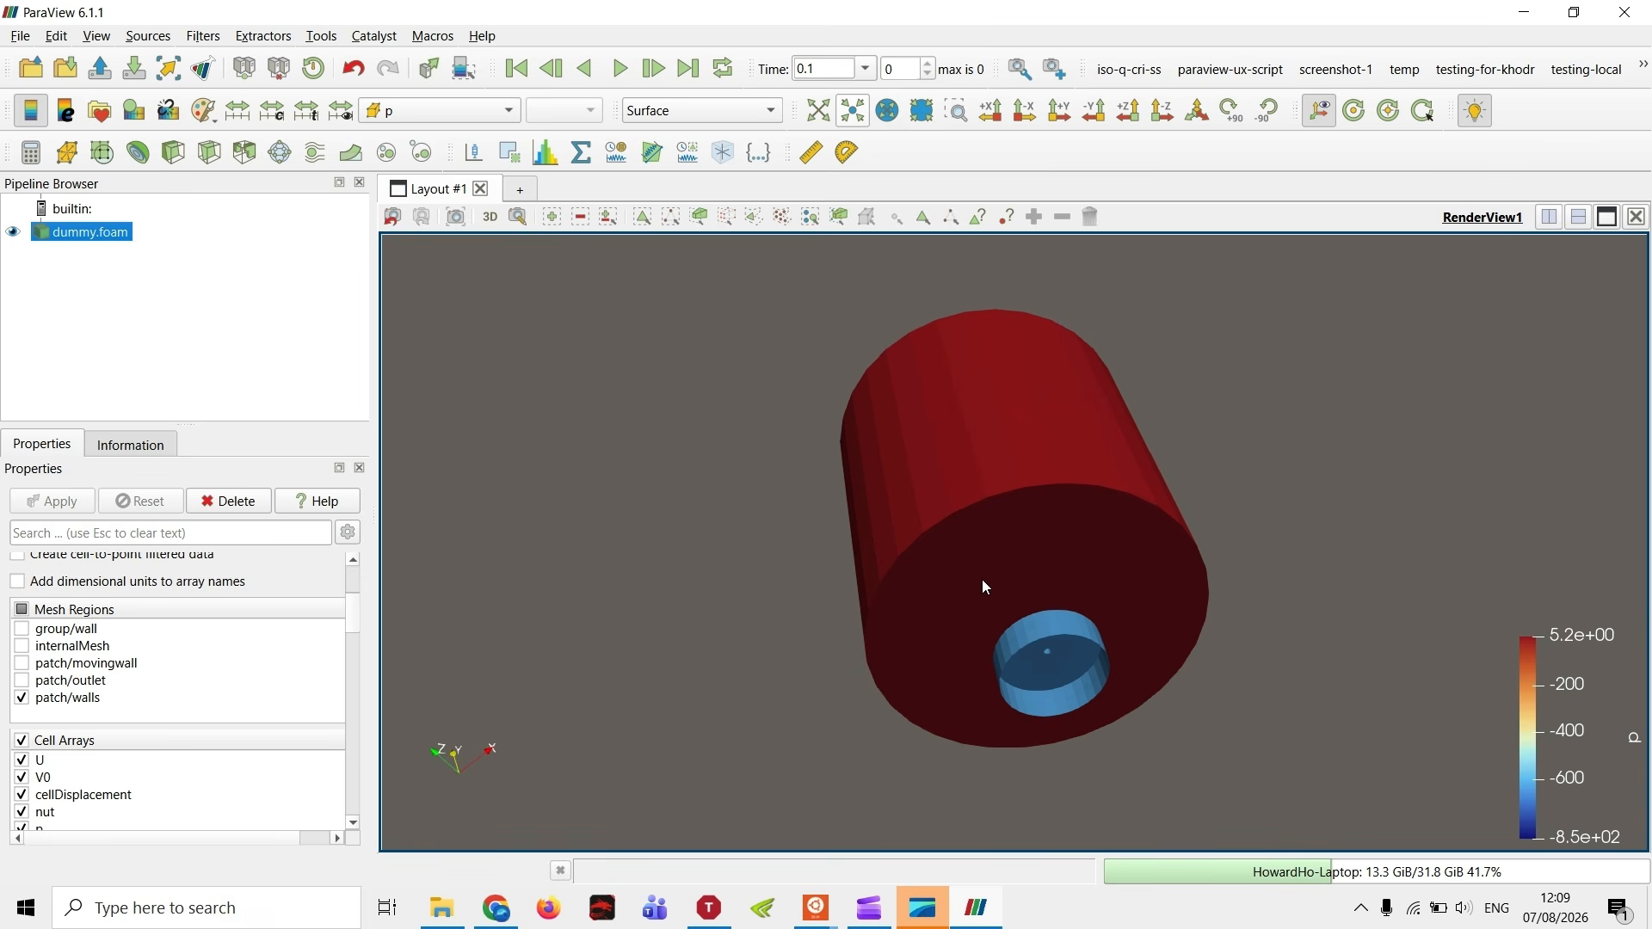
- Switch the mesh regions back from patch/walls to internalMesh and apply the change
{"action": "left_click", "coordinate": [27, 699]}
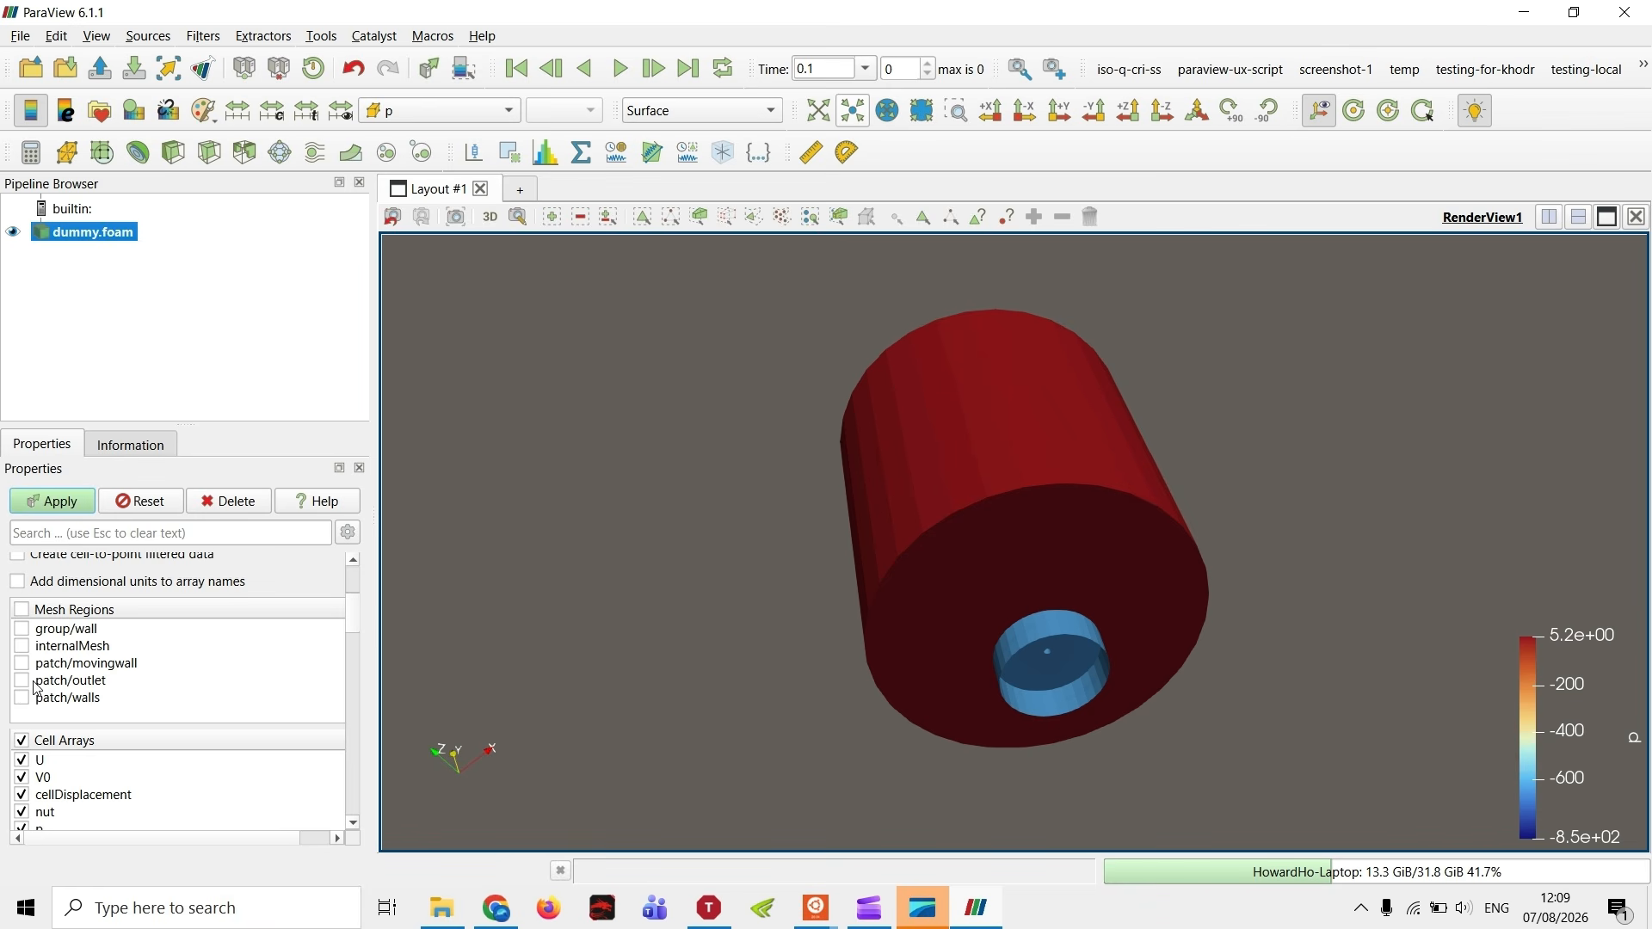
{"action": "left_click", "coordinate": [20, 645]}
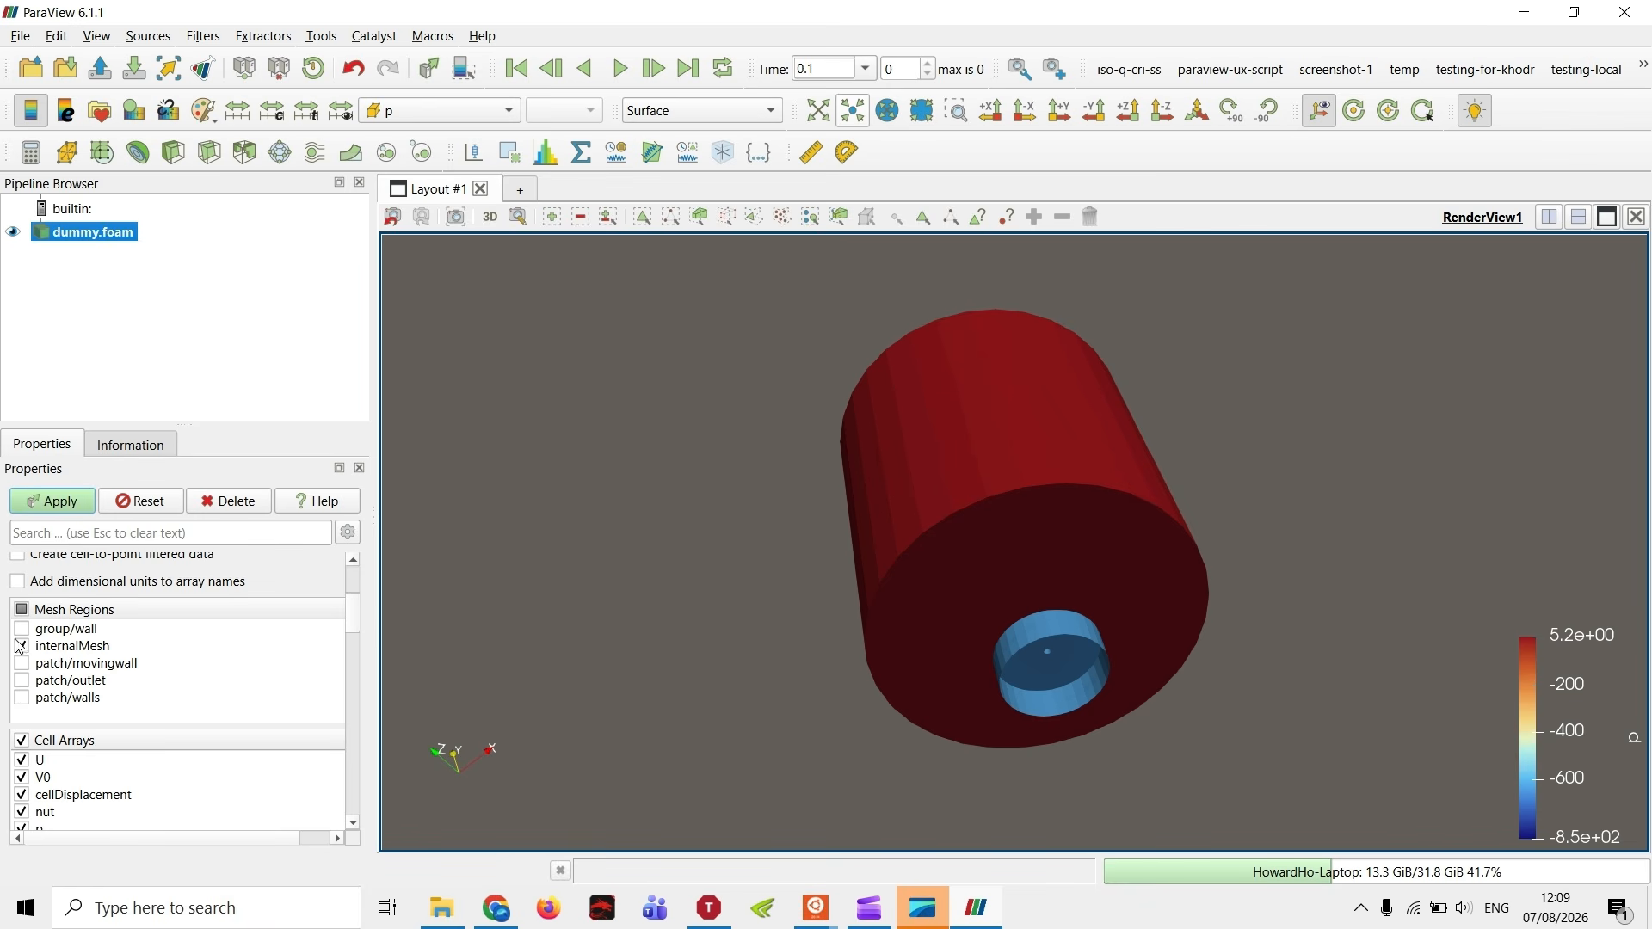
{"action": "left_click", "coordinate": [56, 501]}
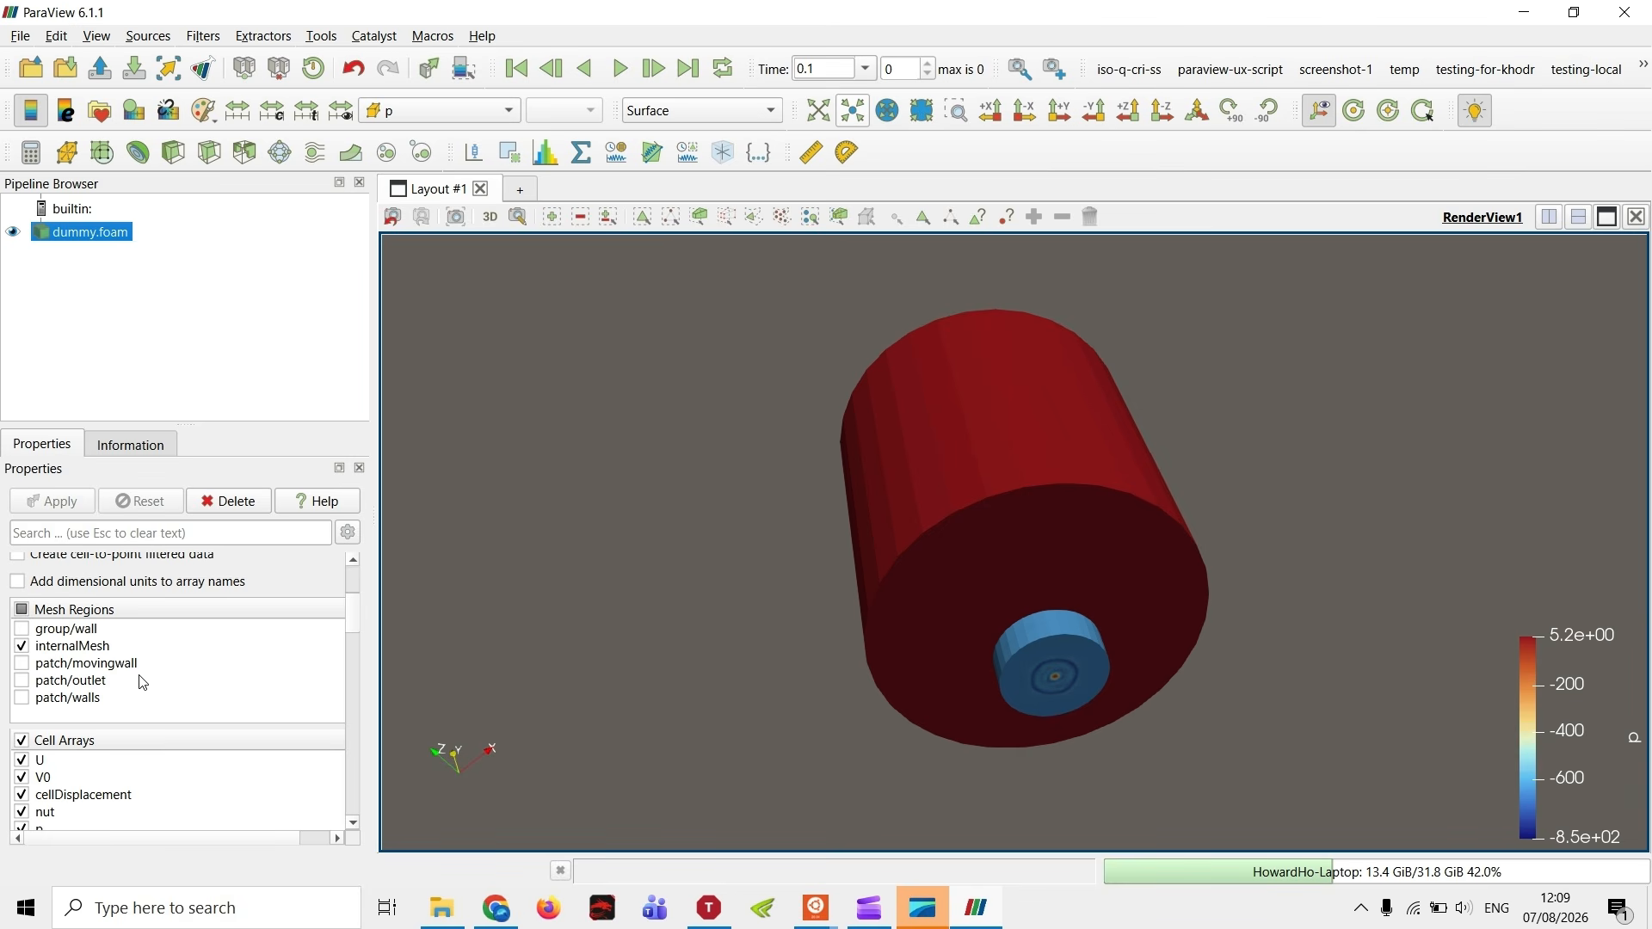
- Exclude the V0, cellDisplacement and nut cell arrays from loading, keeping U and p, and apply the change
{"action": "left_click", "coordinate": [250, 754]}
{"action": "scroll", "coordinate": [232, 755], "scroll_direction": "down", "scroll_amount": 3}
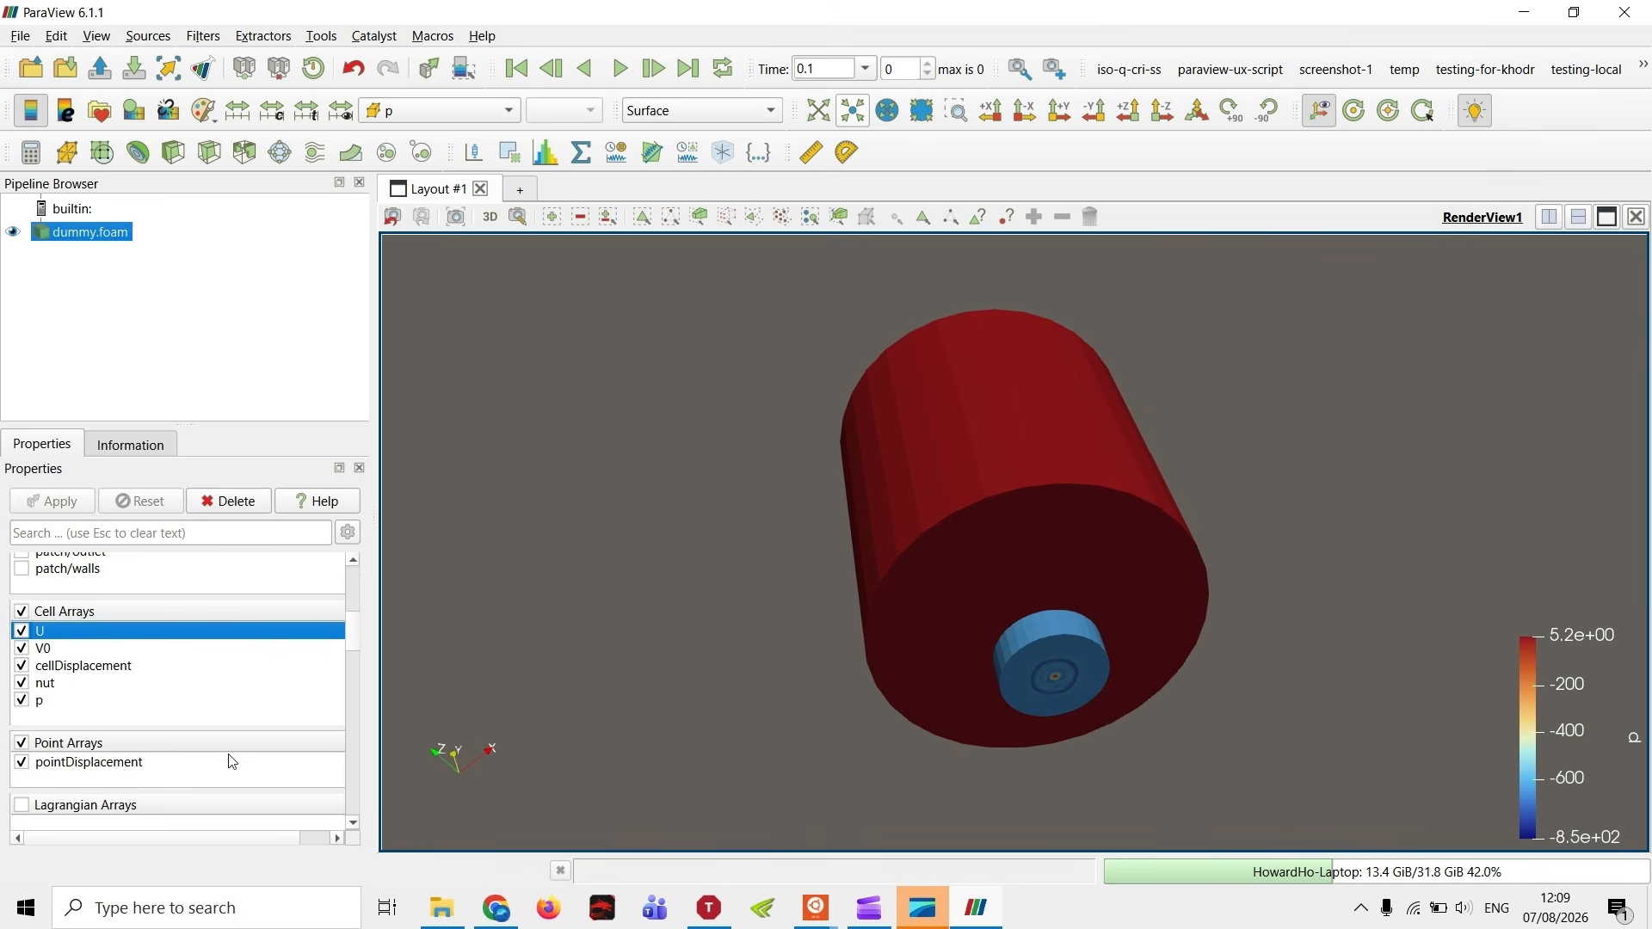
{"action": "left_click", "coordinate": [22, 650]}
{"action": "left_click", "coordinate": [22, 667]}
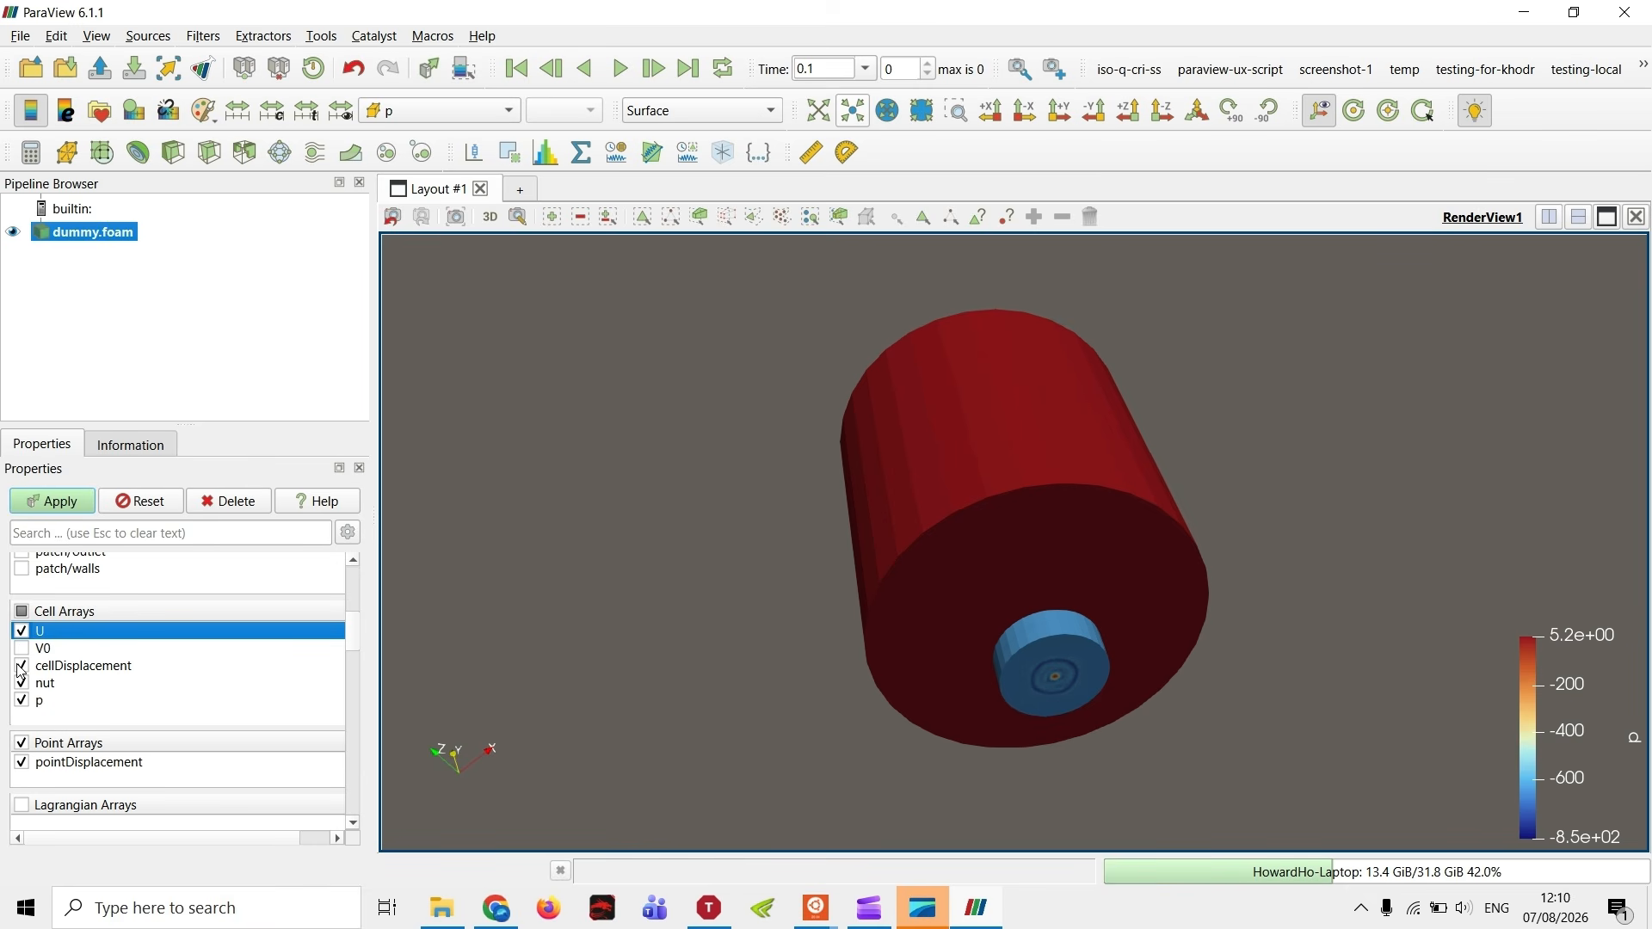
{"action": "left_click", "coordinate": [22, 688]}
{"action": "left_click", "coordinate": [62, 503]}
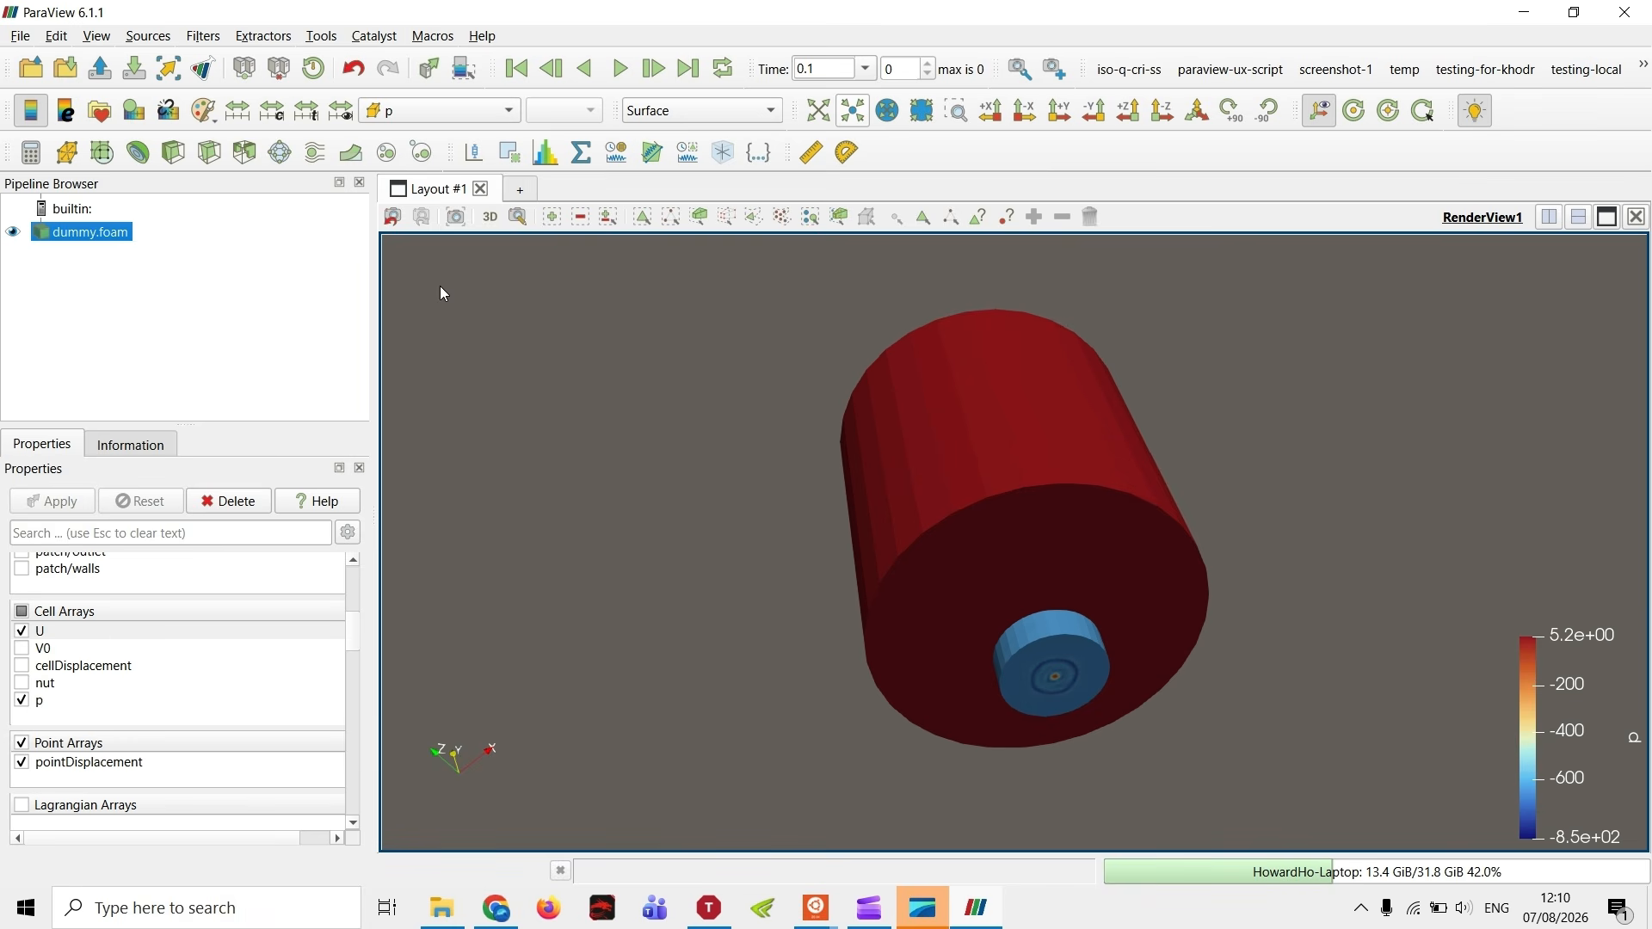
- Examine the available coloring arrays and the remaining reader, display and view properties of dummy.foam
{"action": "left_click", "coordinate": [426, 109]}
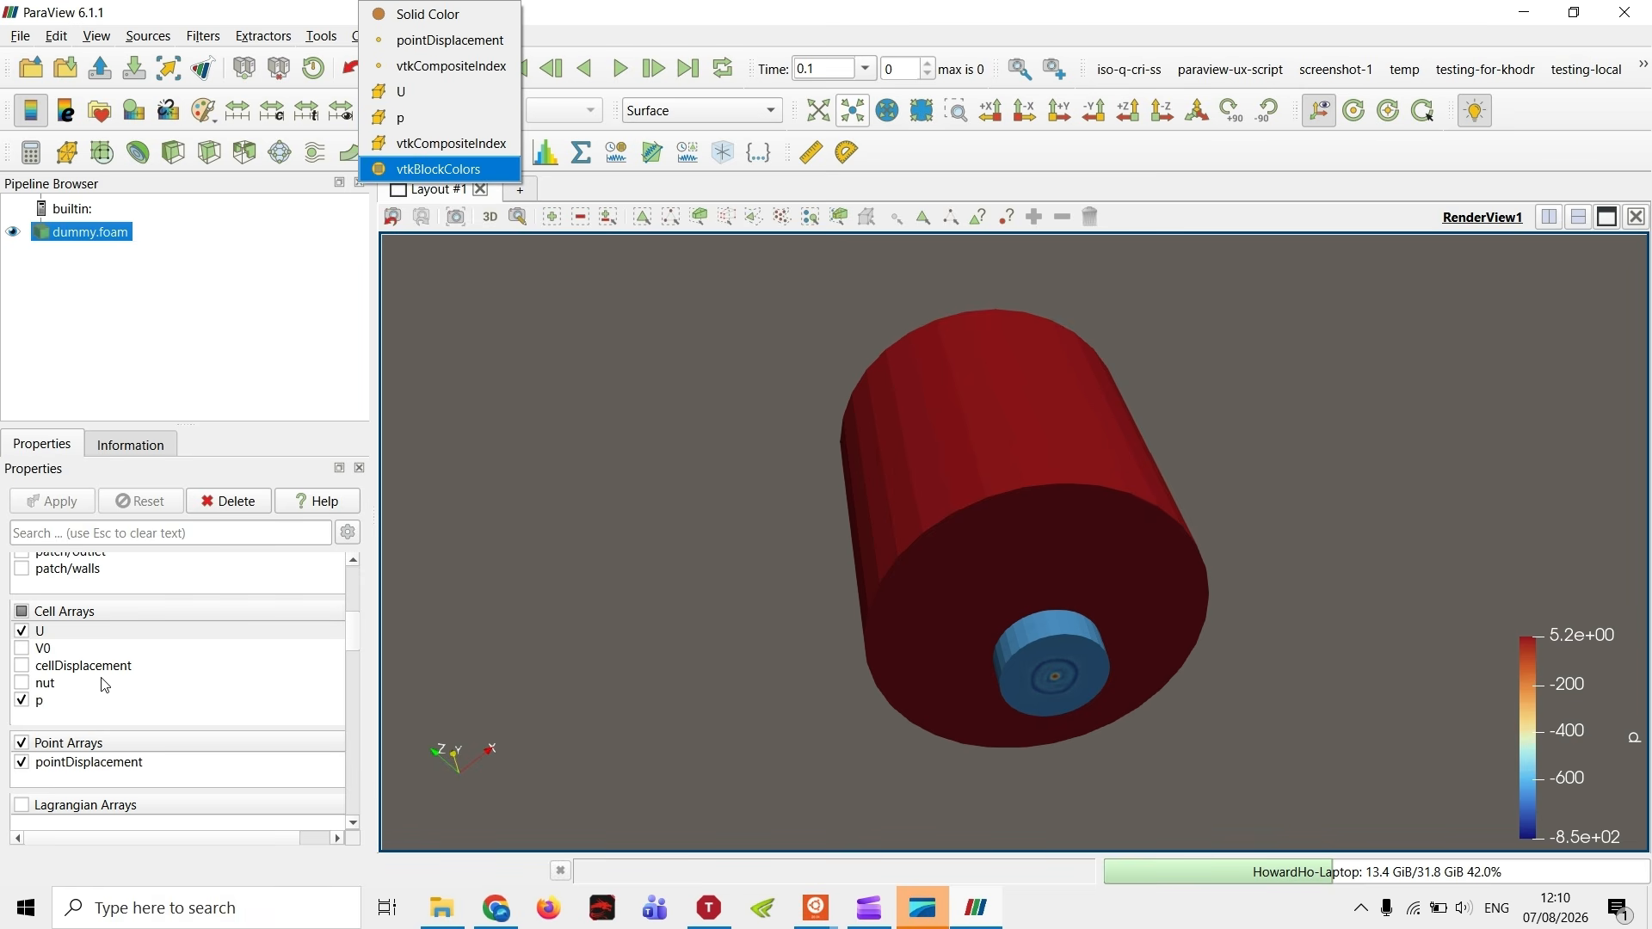
{"action": "left_click", "coordinate": [231, 348]}
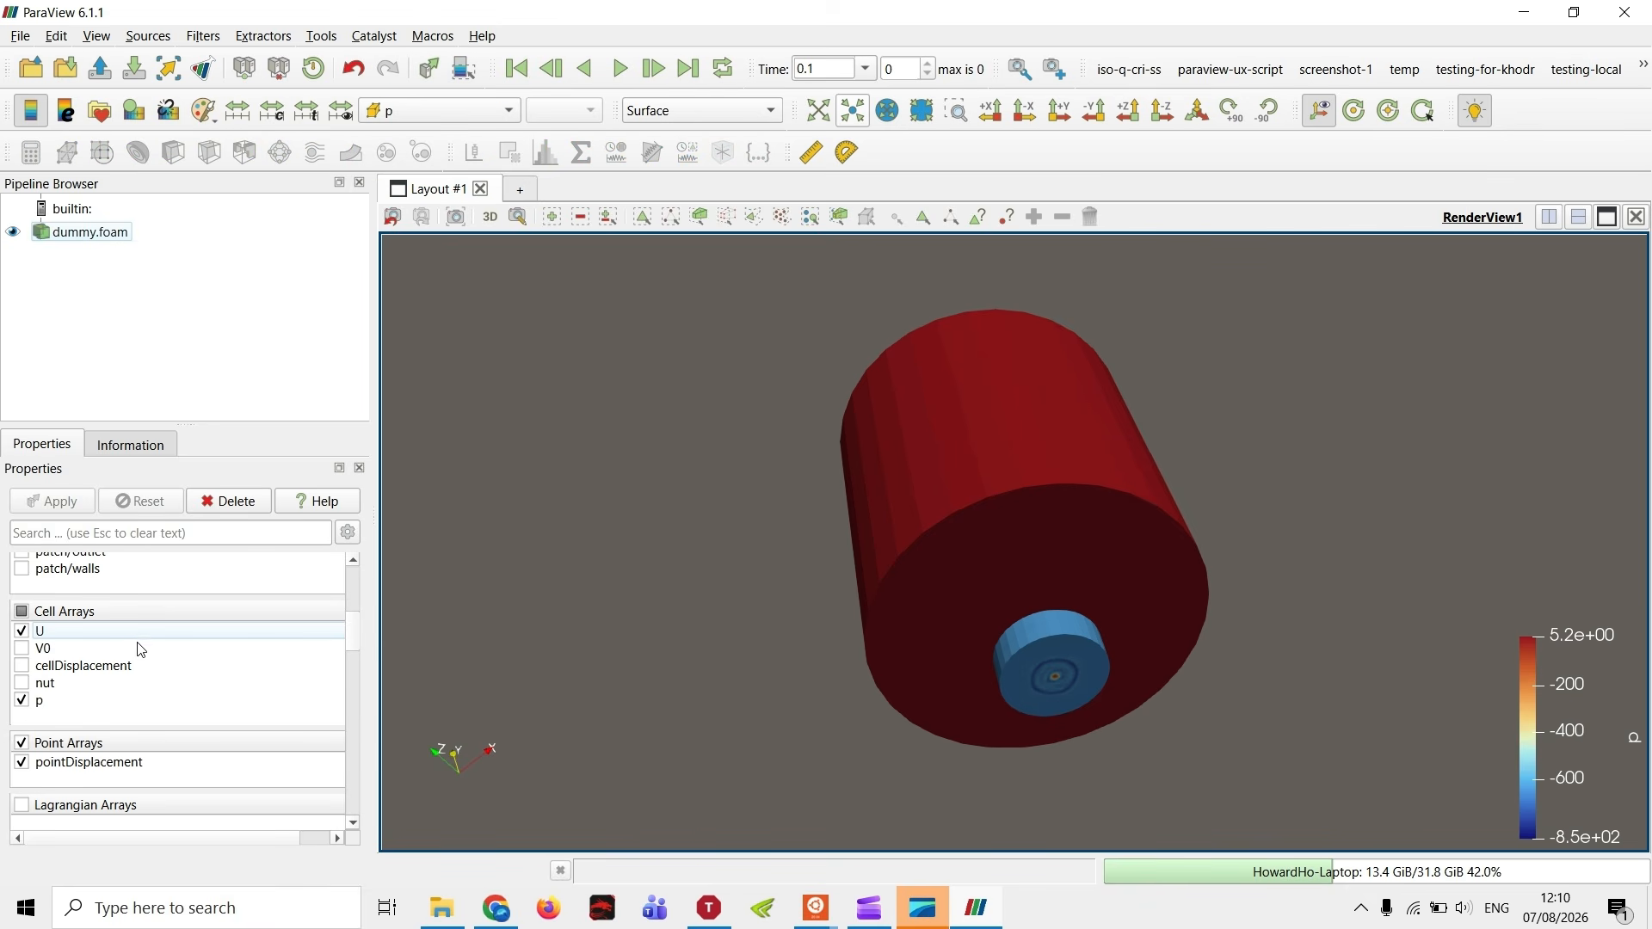
{"action": "scroll", "coordinate": [141, 648], "scroll_direction": "down", "scroll_amount": 2}
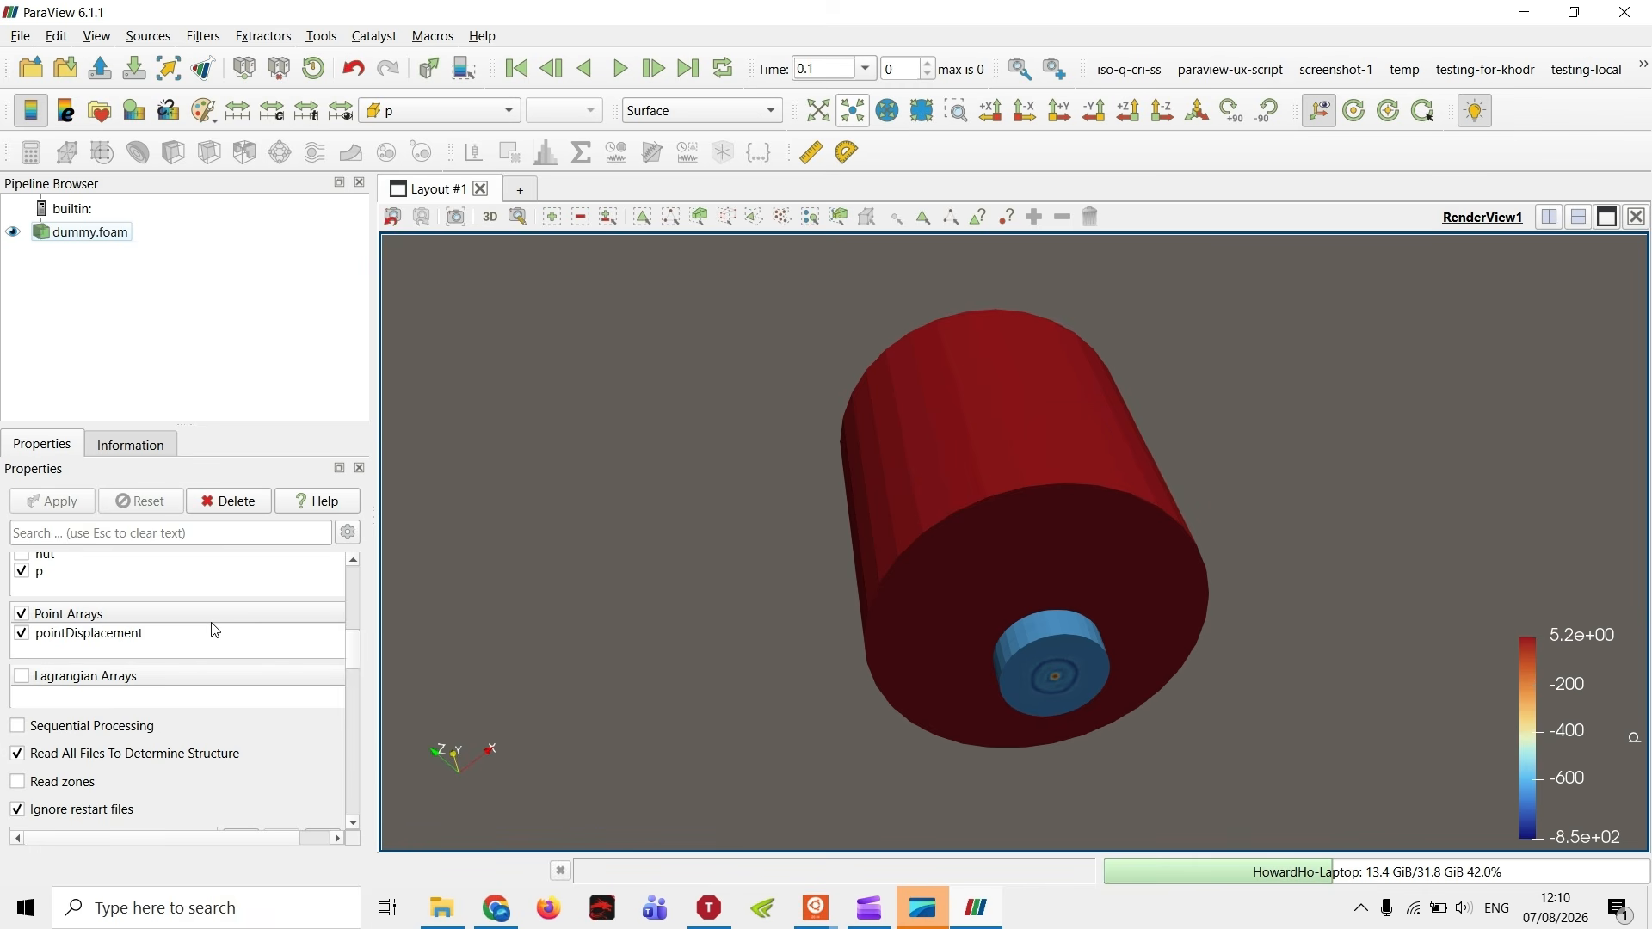
{"action": "scroll", "coordinate": [258, 676], "scroll_direction": "down", "scroll_amount": 5}
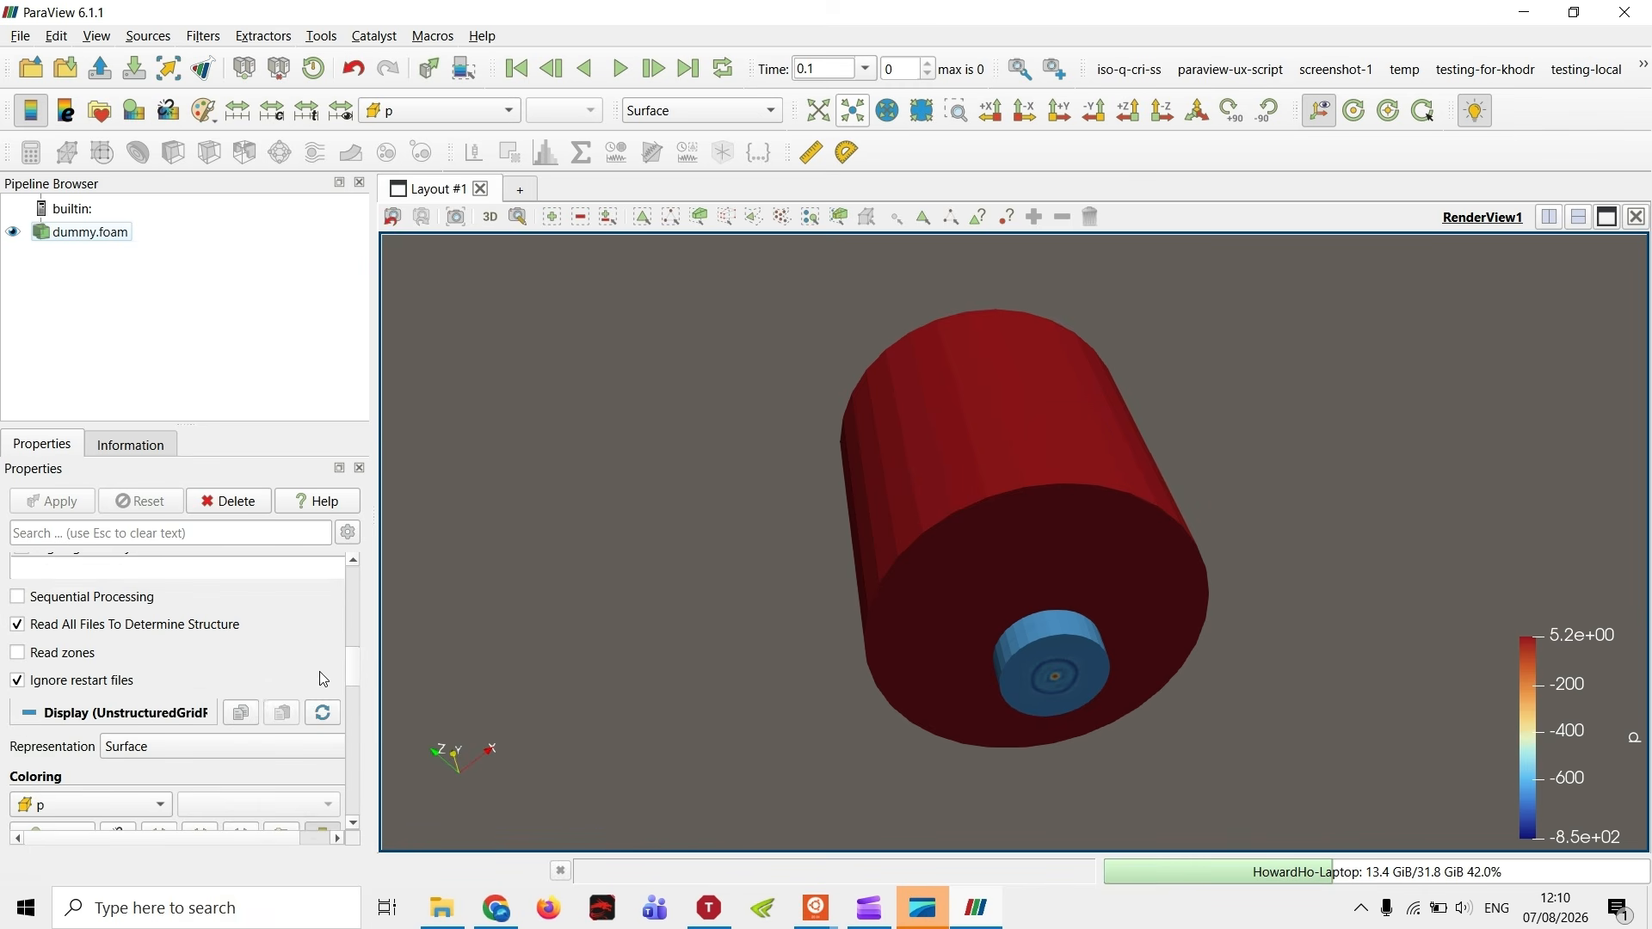
{"action": "left_click_drag", "start_coordinate": [358, 698], "coordinate": [359, 681]}
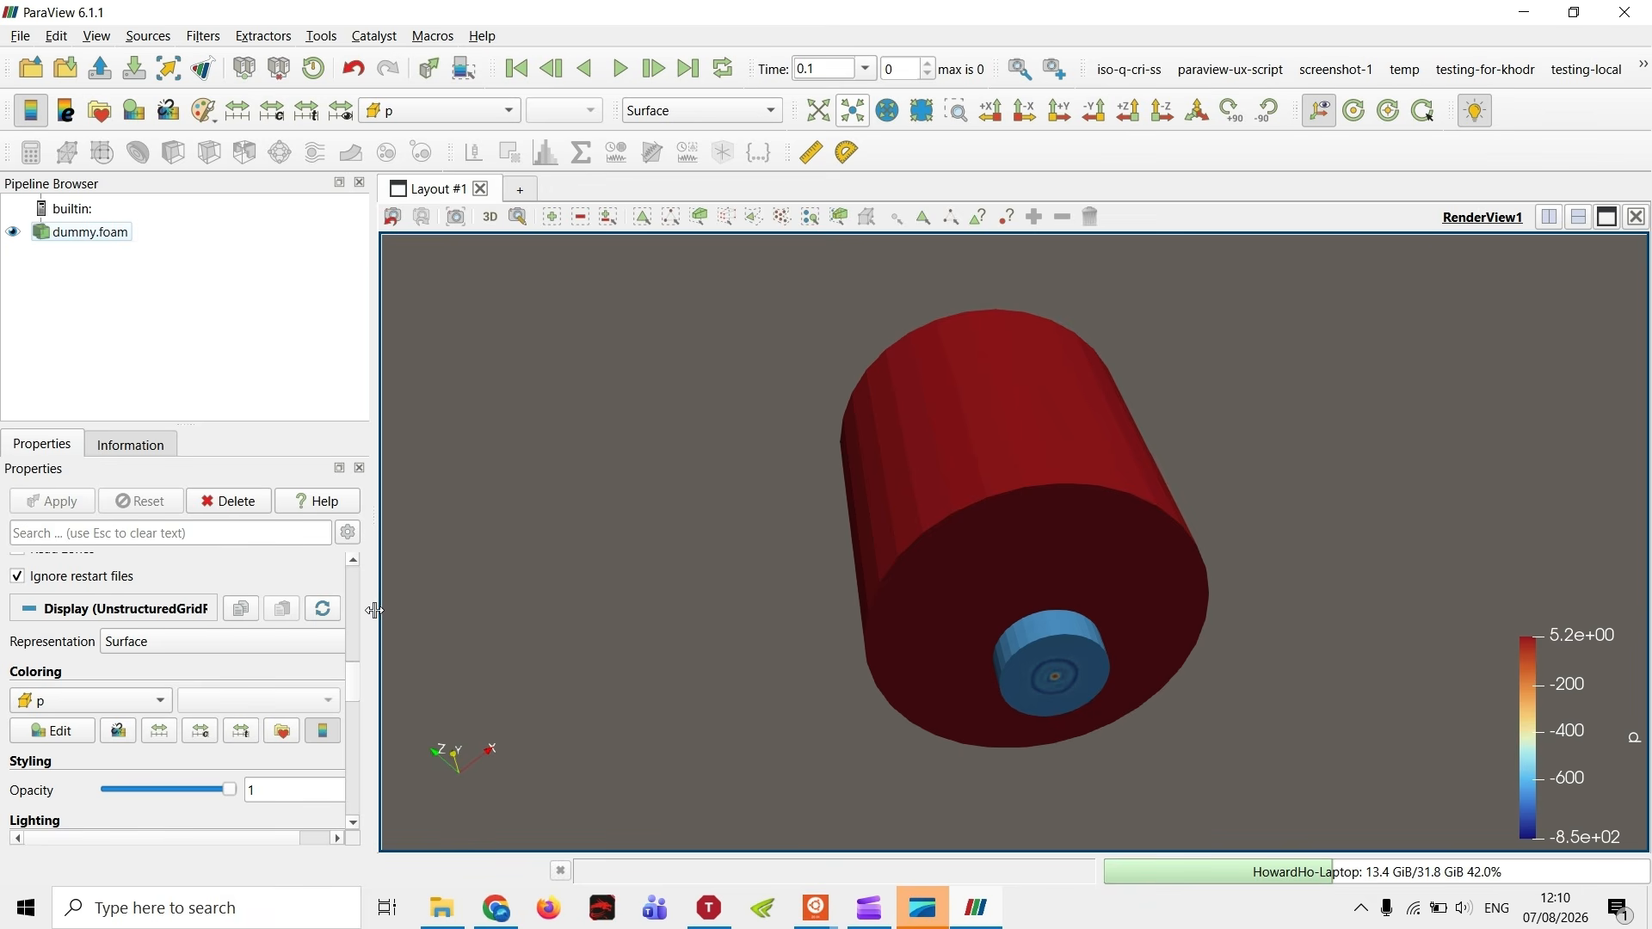
{"action": "scroll", "coordinate": [368, 701], "scroll_direction": "down", "scroll_amount": 5}
{"action": "scroll", "coordinate": [371, 707], "scroll_direction": "down", "scroll_amount": 5}
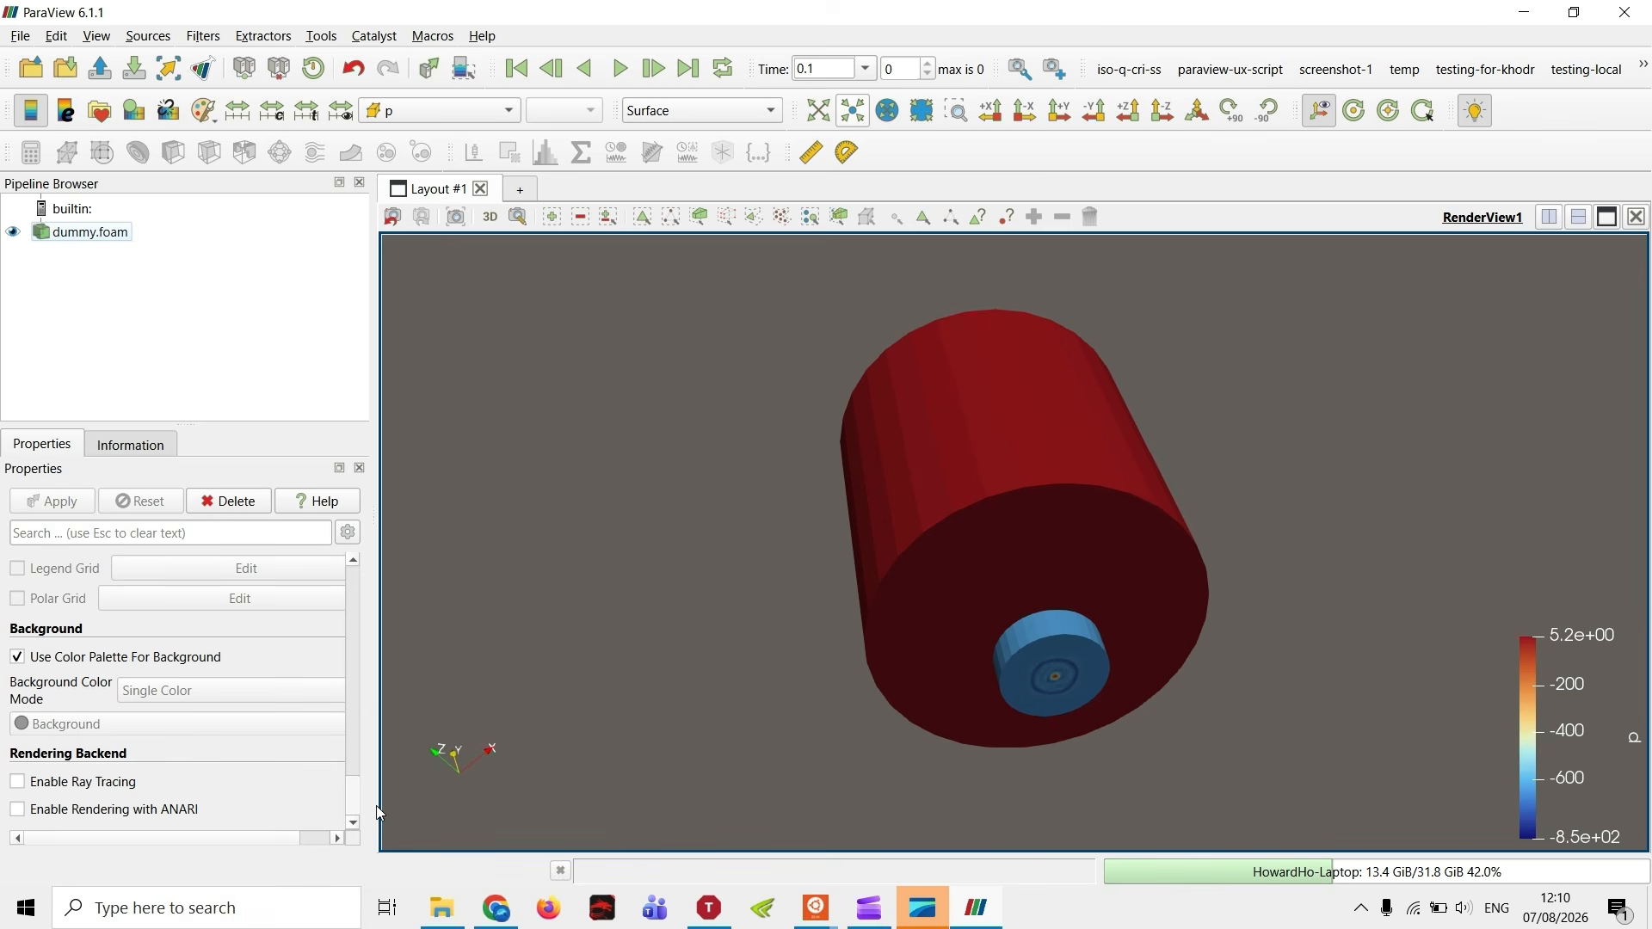
{"action": "scroll", "coordinate": [379, 804], "scroll_direction": "up", "scroll_amount": 10}
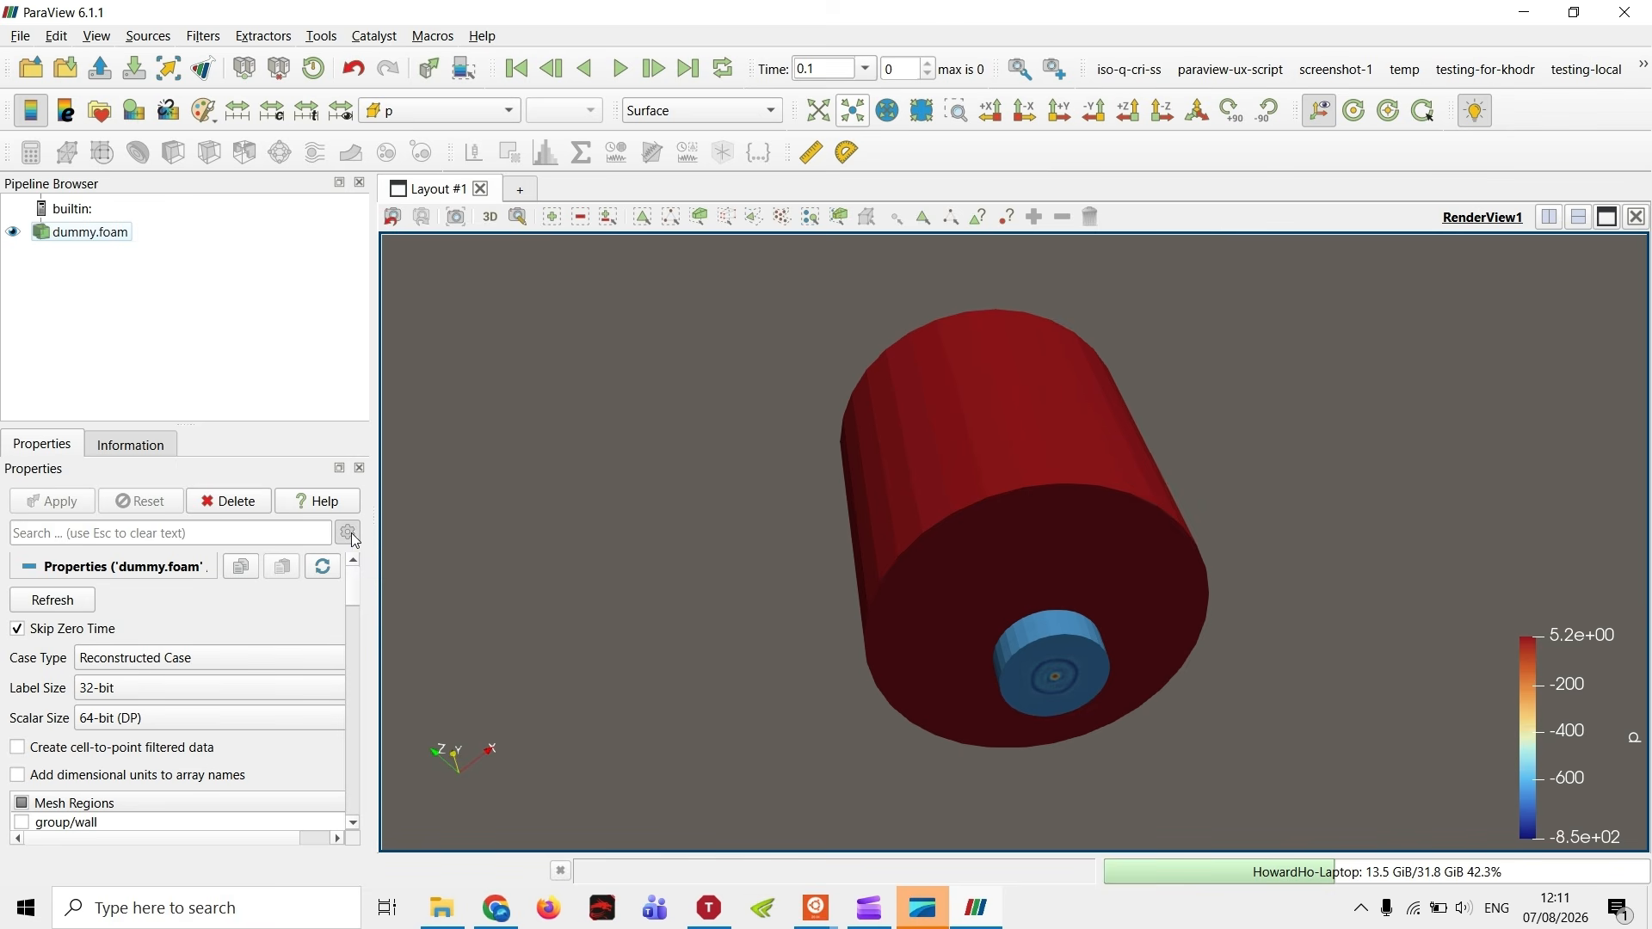
{"action": "scroll", "coordinate": [356, 614], "scroll_direction": "down", "scroll_amount": 5}
{"action": "mouse_move", "coordinate": [355, 615]}
{"action": "left_mouse_down"}
{"action": "mouse_move", "coordinate": [359, 810]}
{"action": "mouse_move", "coordinate": [354, 590]}
{"action": "left_mouse_up"}
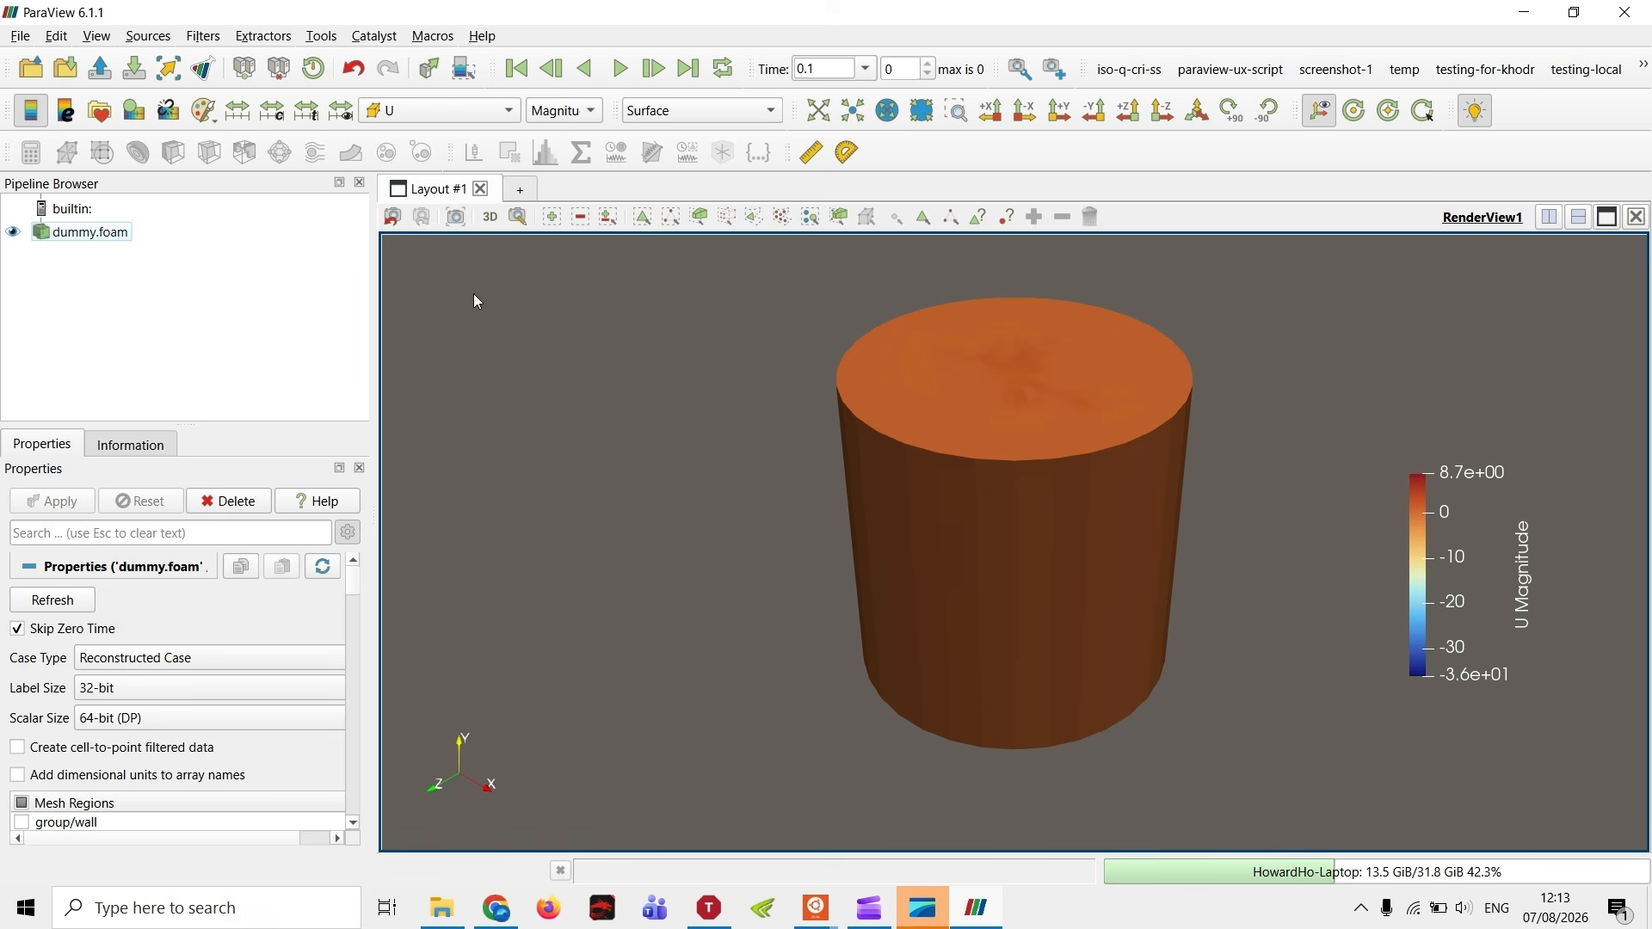
- Compare the p and U Magnitude colorings of dummy.foam and inspect the vessel's underside with U Magnitude shown
{"action": "left_click", "coordinate": [411, 110]}
{"action": "left_click", "coordinate": [429, 147]}
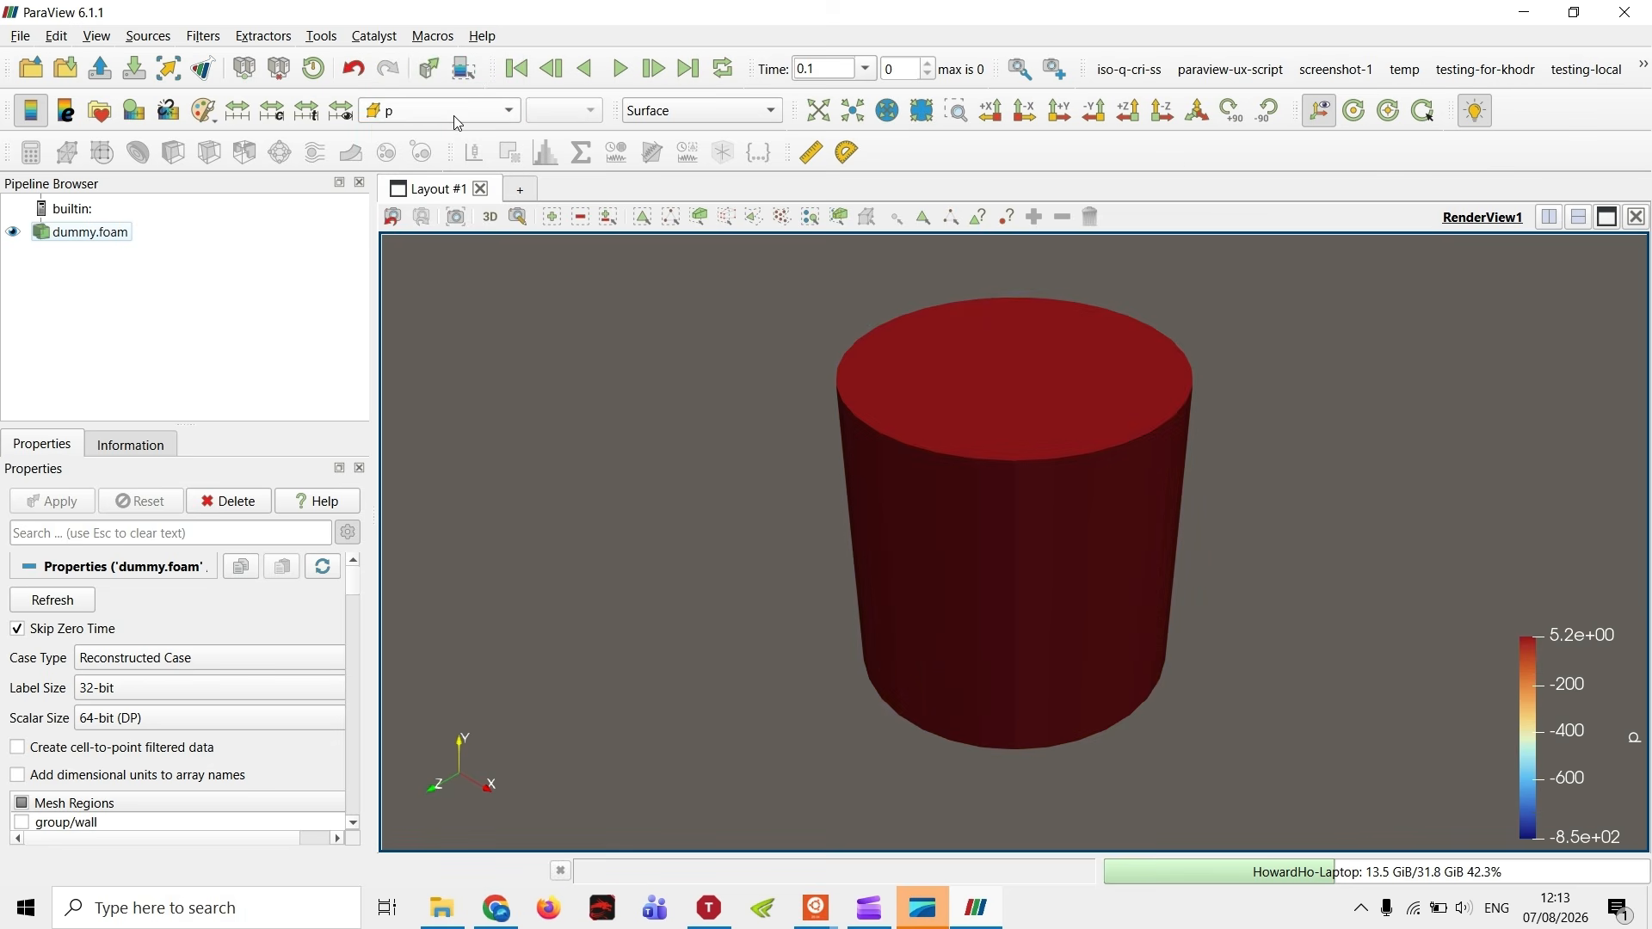
{"action": "left_click", "coordinate": [452, 115]}
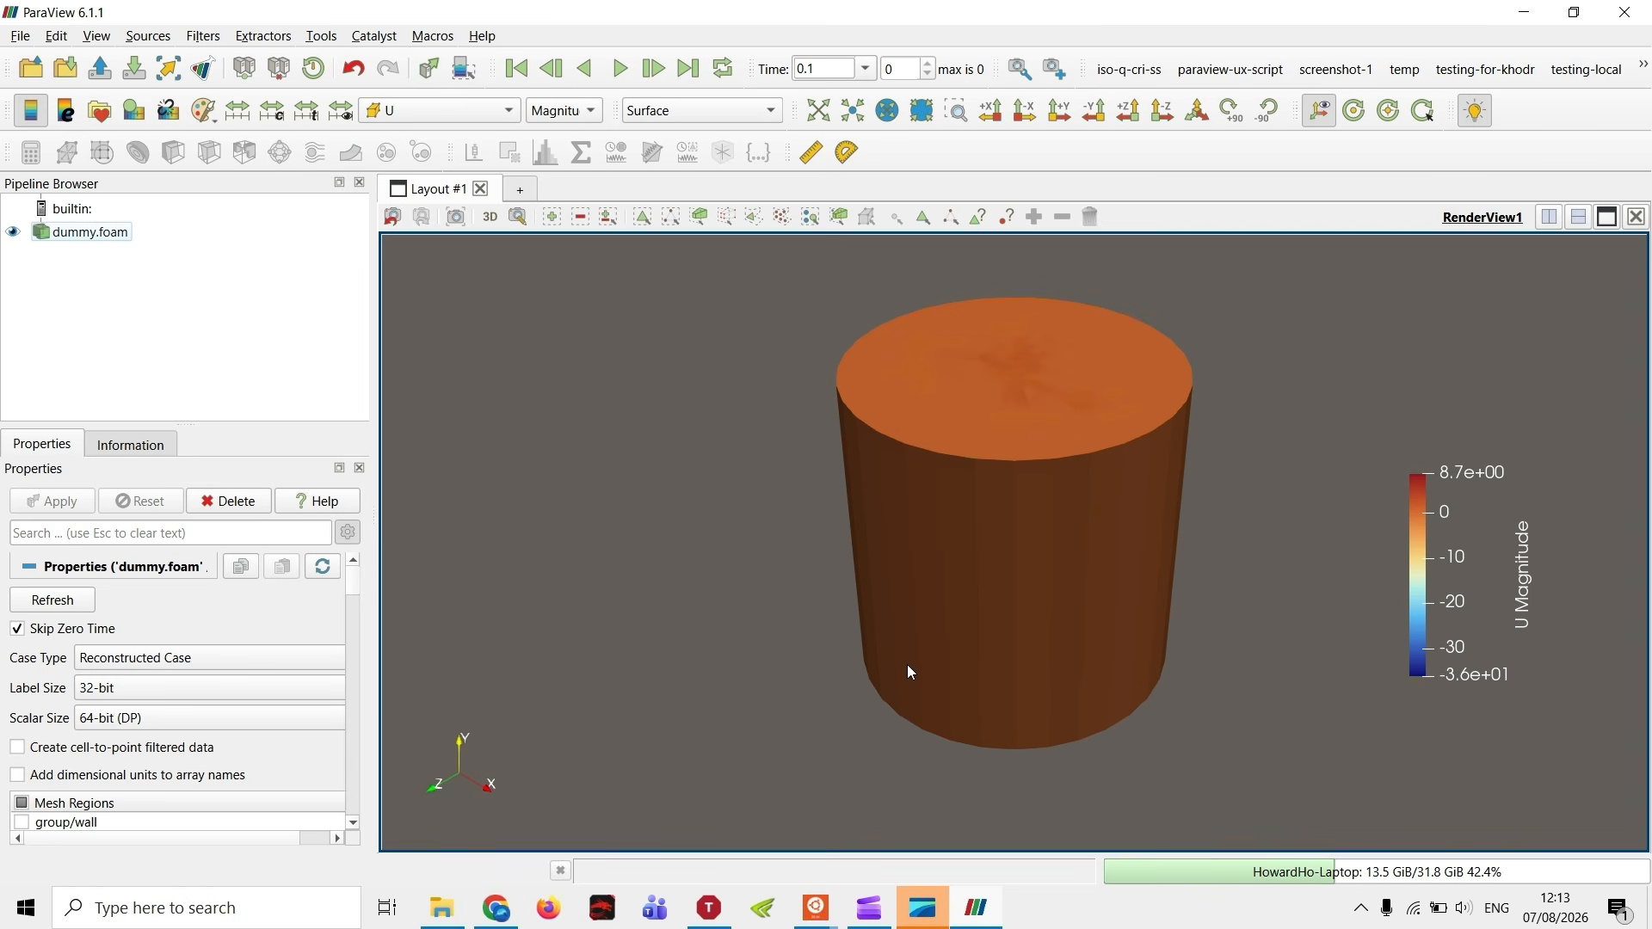
{"action": "left_click_drag", "start_coordinate": [906, 667], "coordinate": [978, 626]}
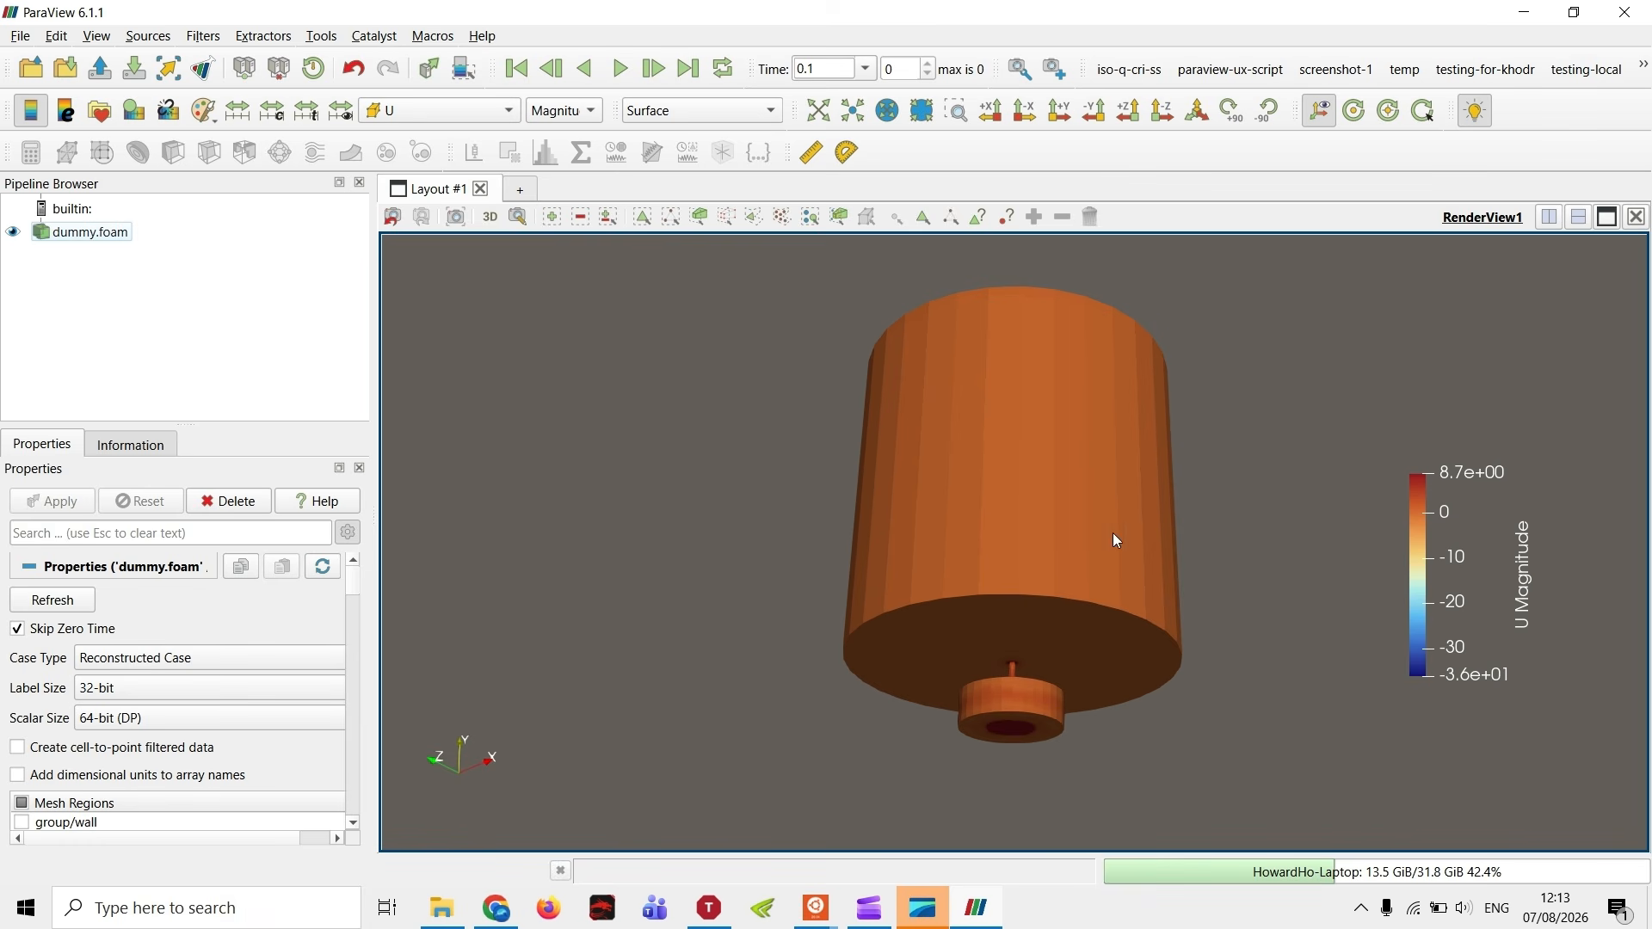
{"action": "left_click_drag", "start_coordinate": [1116, 540], "coordinate": [966, 410]}
- Rescale the U Magnitude color map to the visible data range and after that to the full data range
{"action": "left_click", "coordinate": [583, 109]}
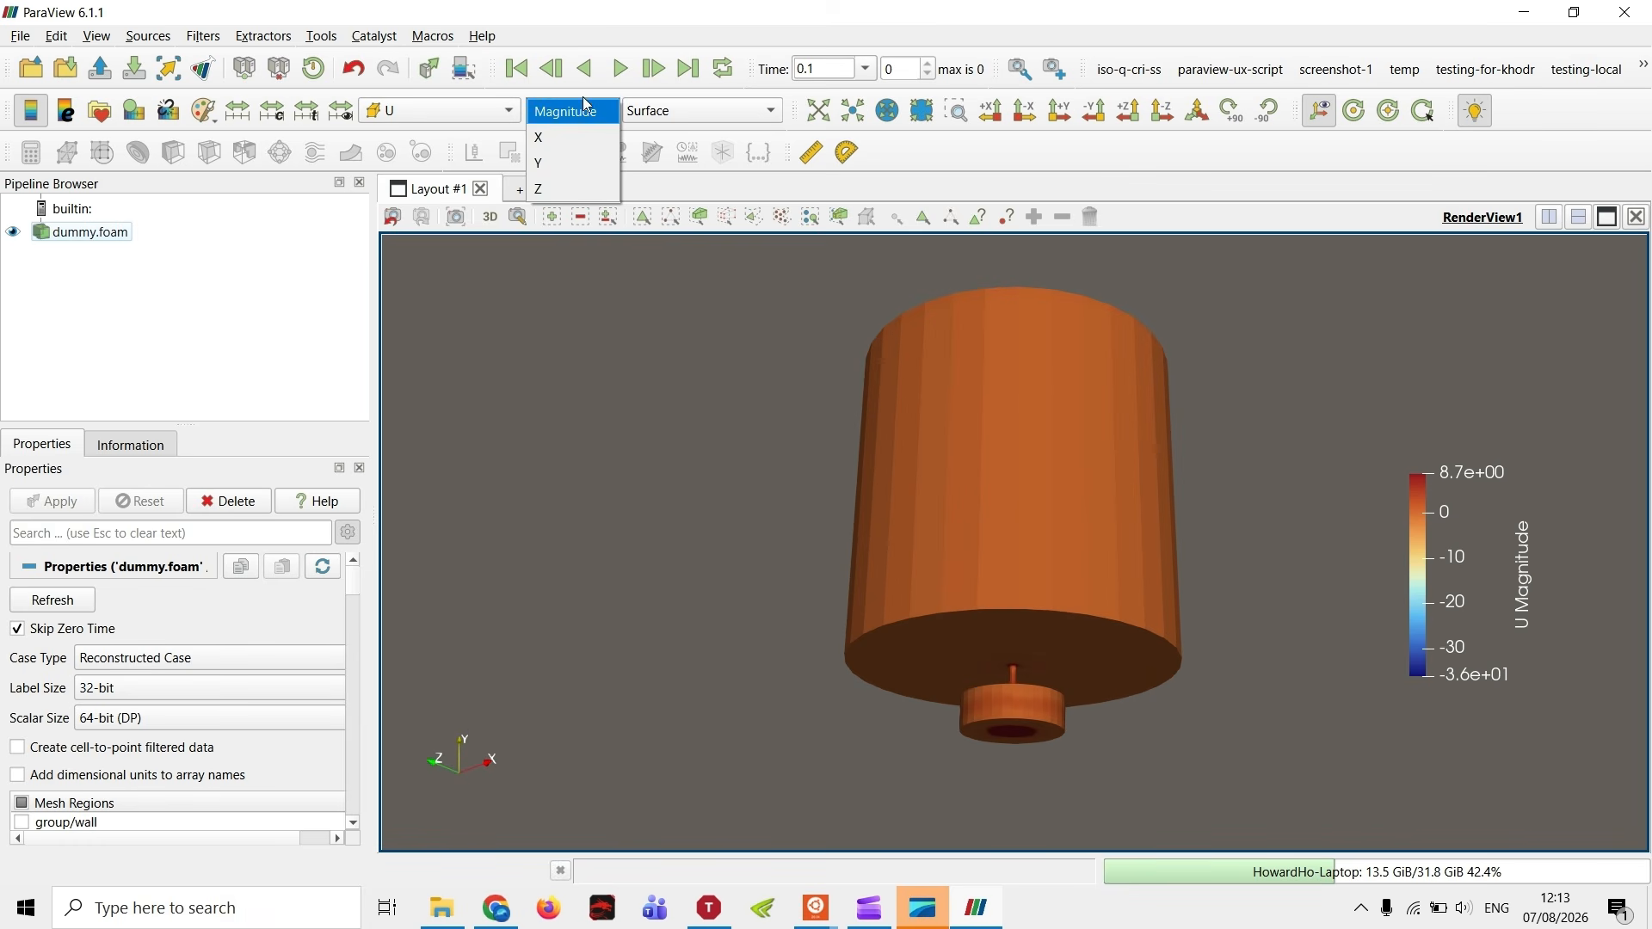
{"action": "left_click", "coordinate": [344, 112]}
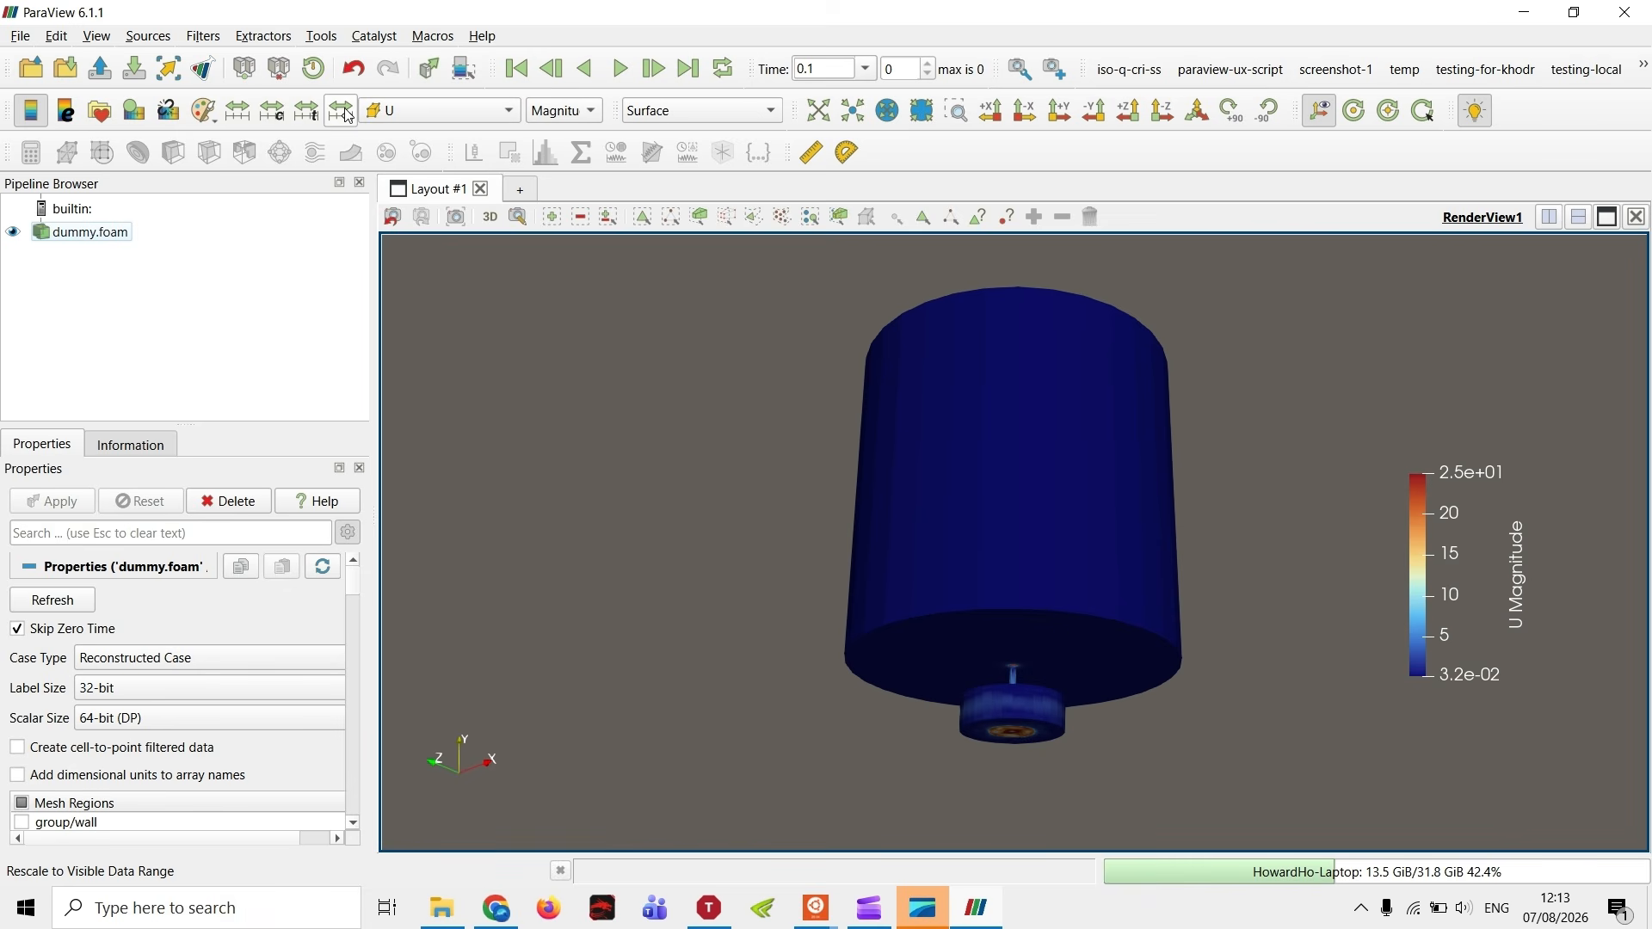
{"action": "left_click", "coordinate": [246, 118]}
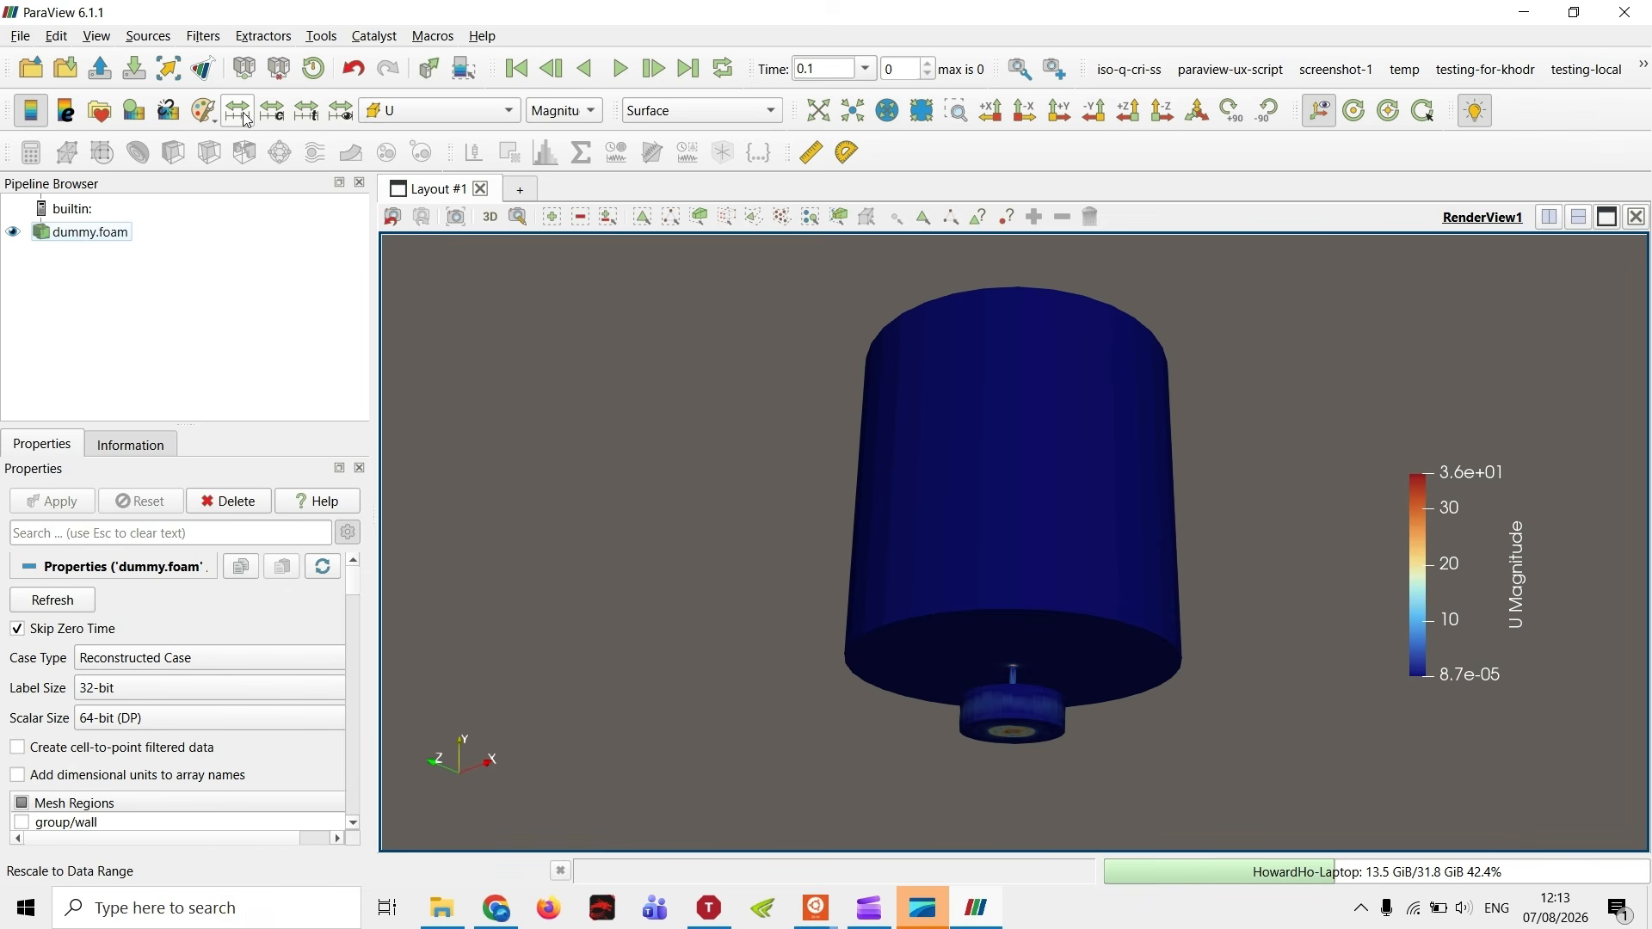
- Check the p coloring from the isometric view and return the coloring to U Magnitude
{"action": "left_click", "coordinate": [1228, 118]}
{"action": "left_click", "coordinate": [439, 110]}
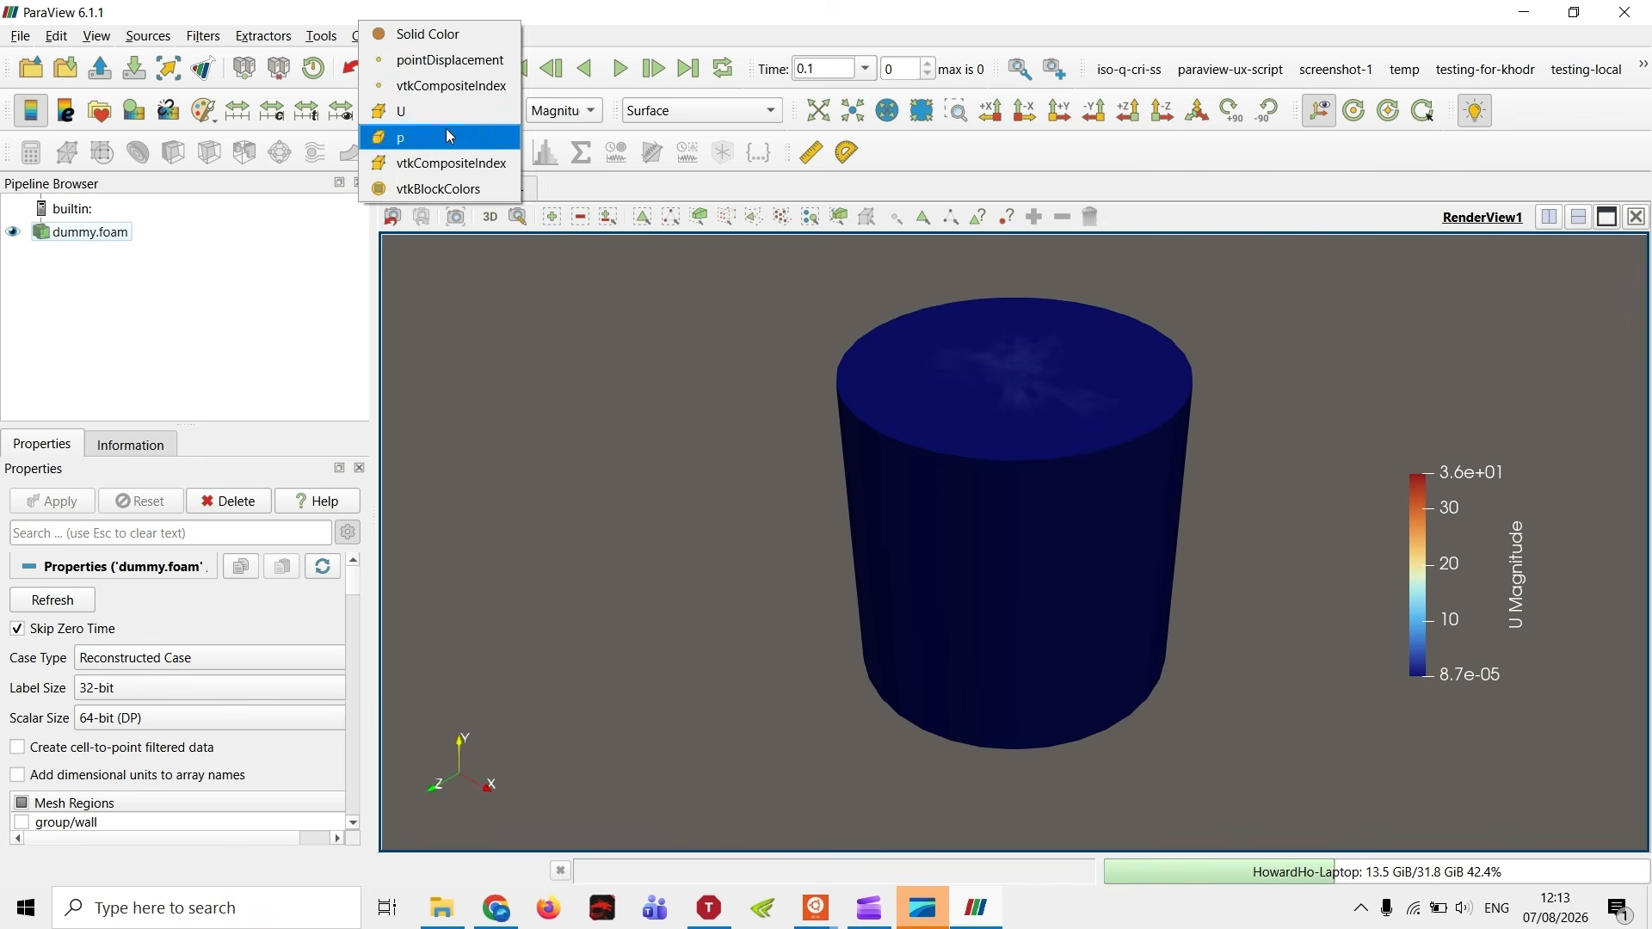
{"action": "left_click", "coordinate": [449, 136]}
{"action": "left_click", "coordinate": [465, 122]}
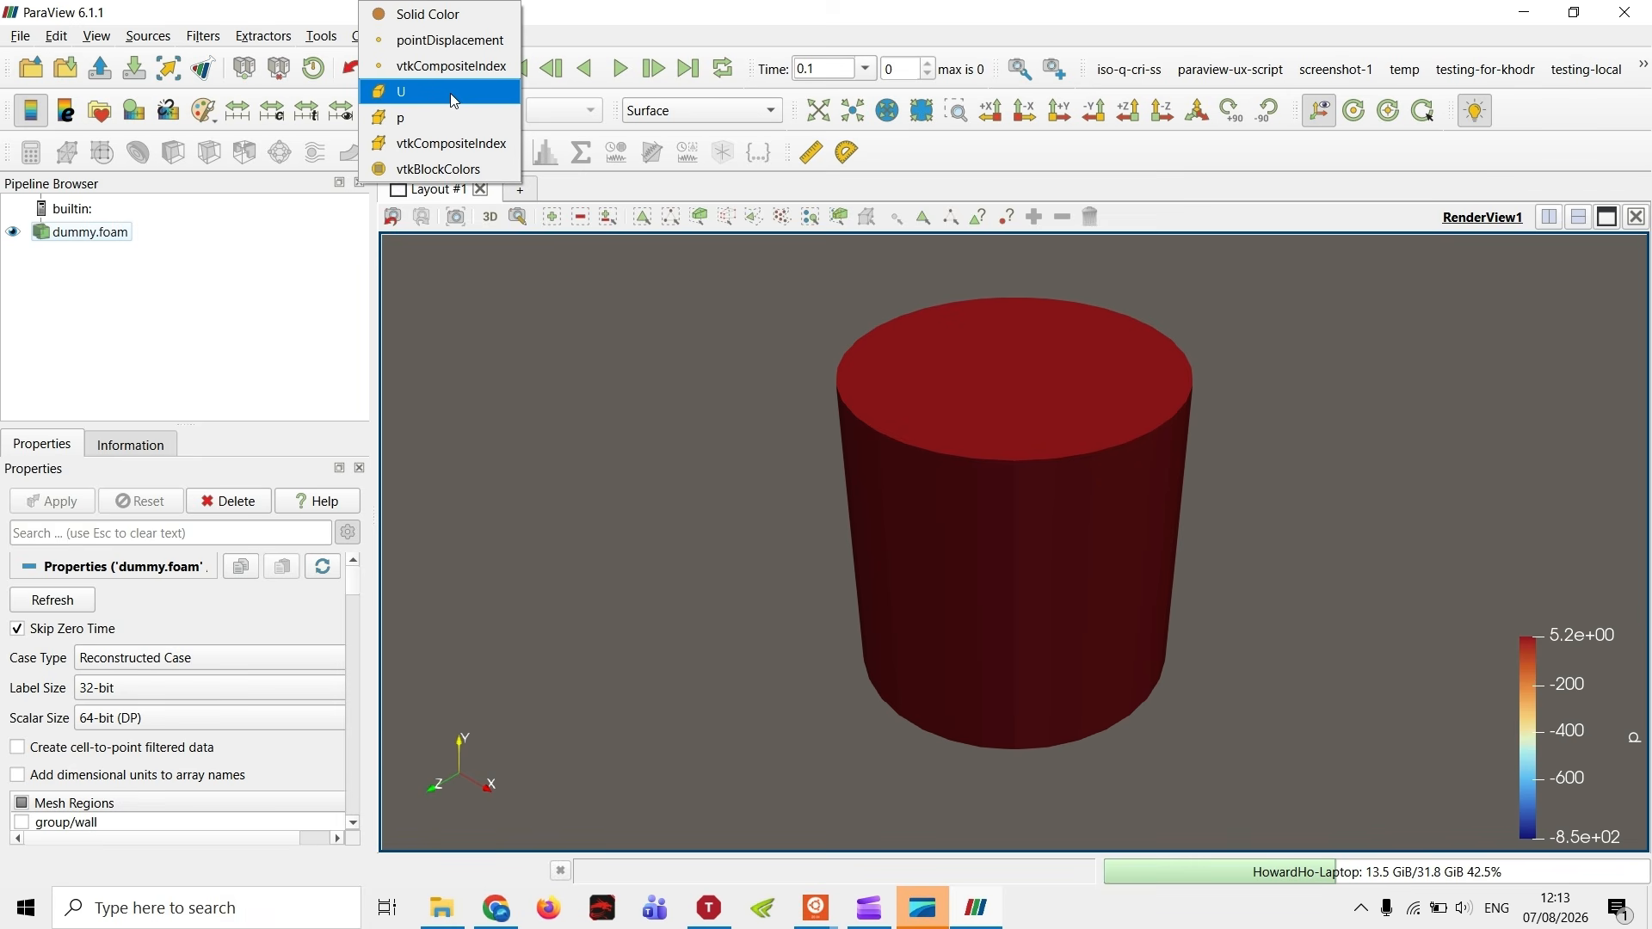
{"action": "left_click", "coordinate": [451, 95]}
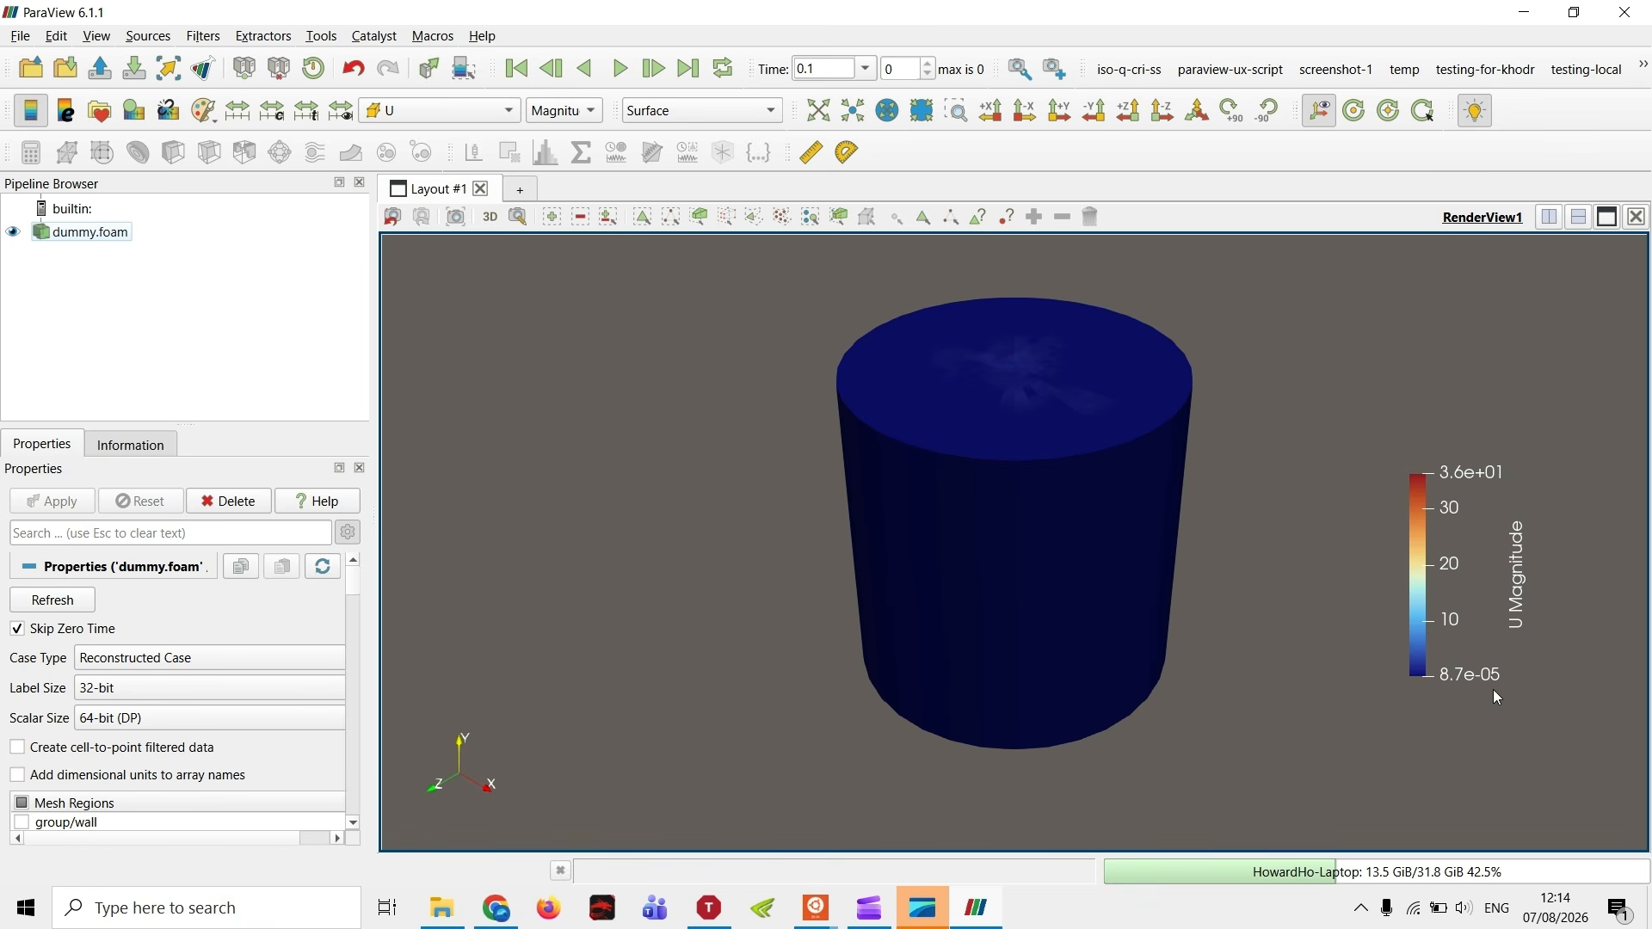
- Set a custom U Magnitude color map range of 1 to 10, leaving automatic rescaling disabled
{"action": "left_click", "coordinate": [269, 119]}
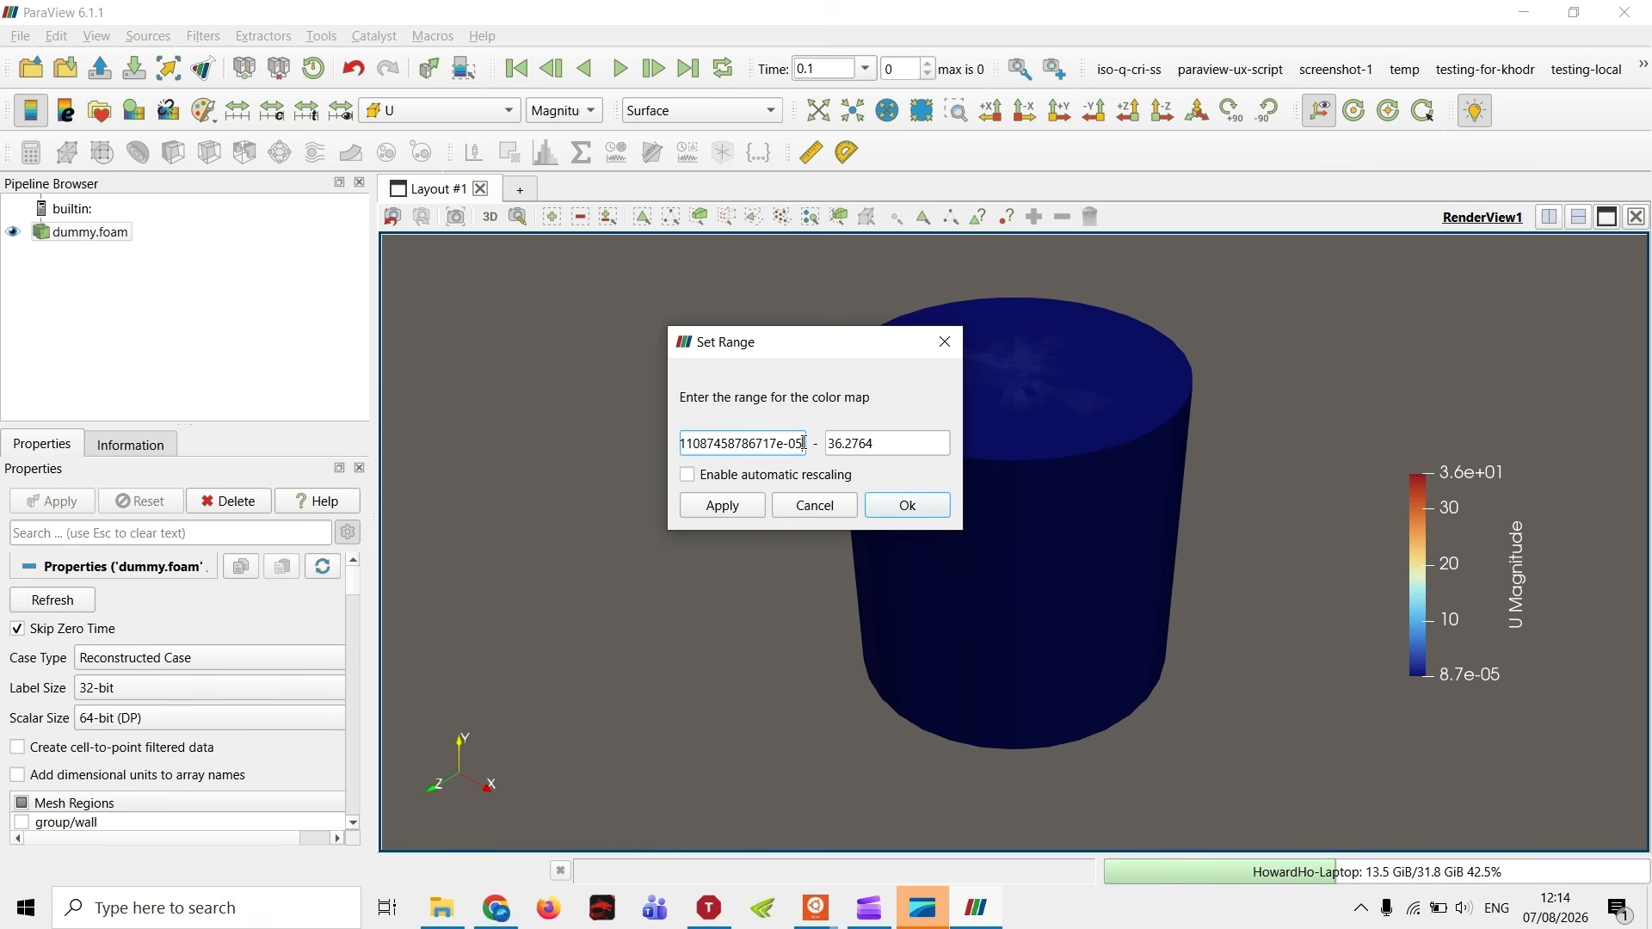
{"action": "left_click_drag", "start_coordinate": [804, 444], "coordinate": [664, 443]}
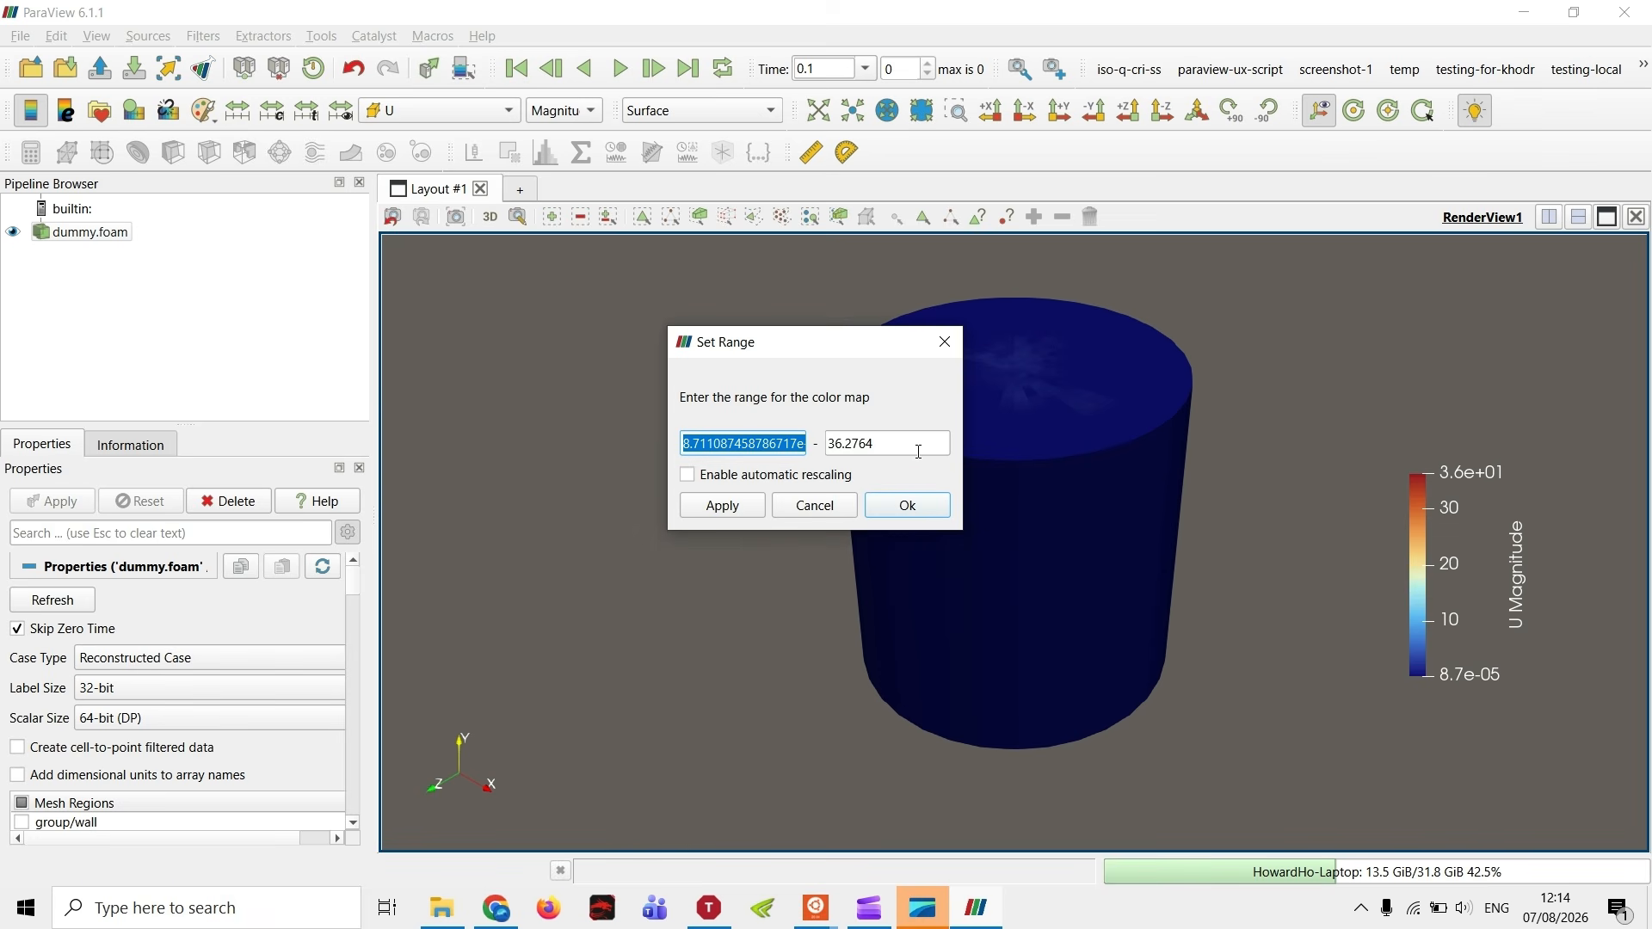
{"action": "type", "text": "1"}
{"action": "key", "text": "Tab"}
{"action": "type", "text": "10"}
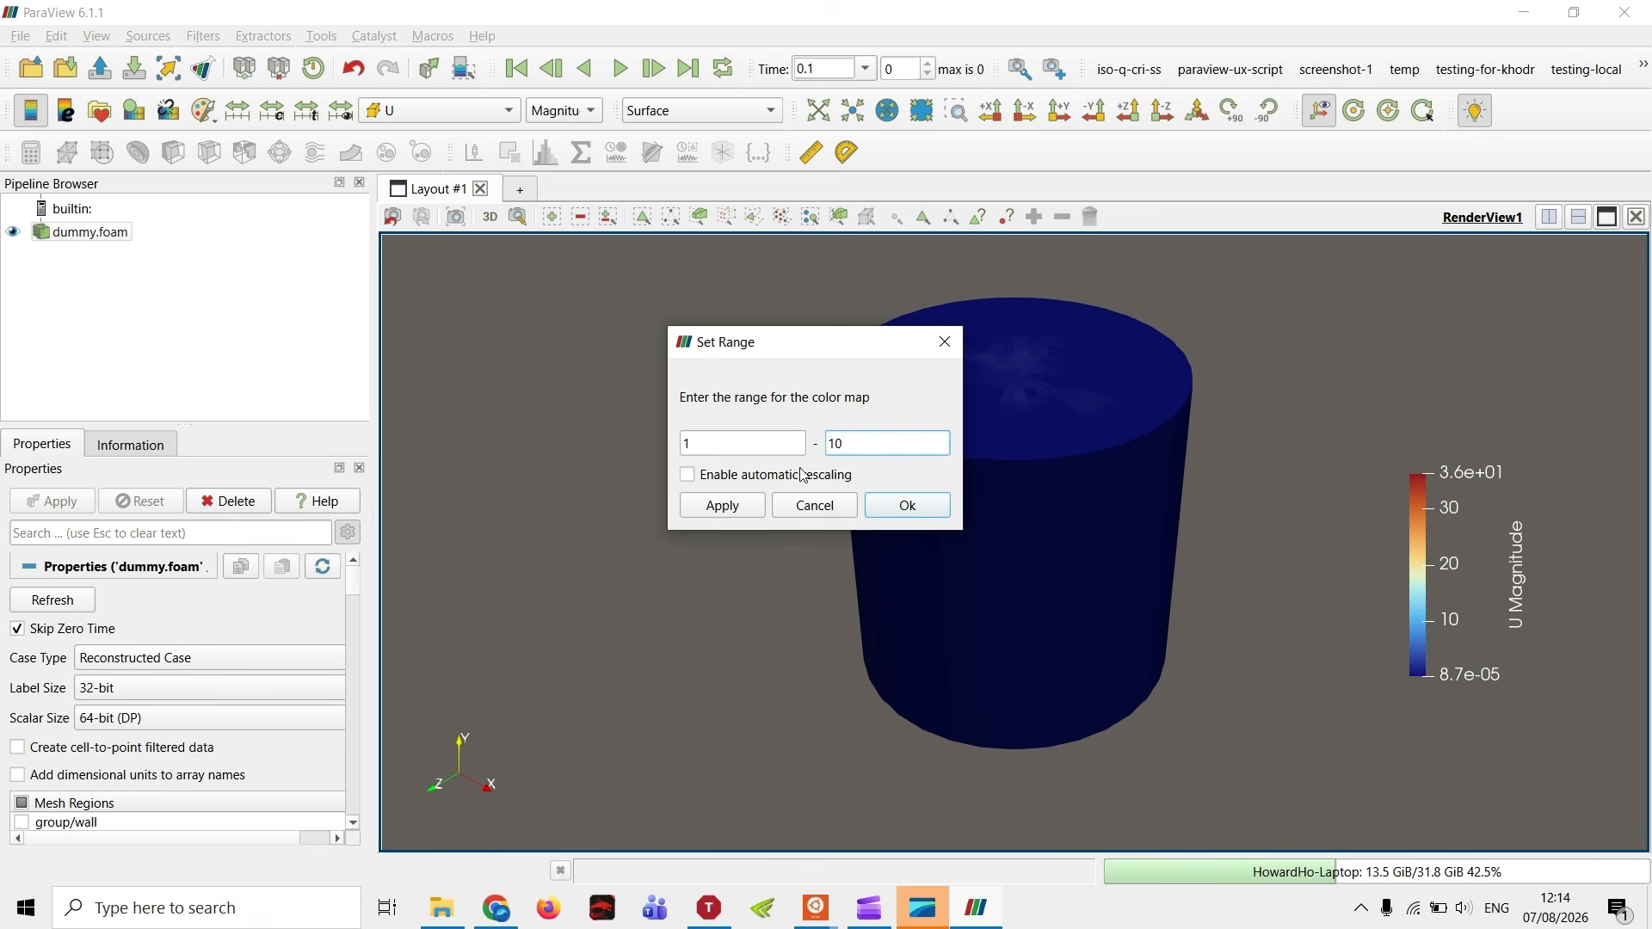
{"action": "left_click", "coordinate": [755, 484]}
{"action": "left_click", "coordinate": [755, 482]}
{"action": "left_click", "coordinate": [738, 516]}
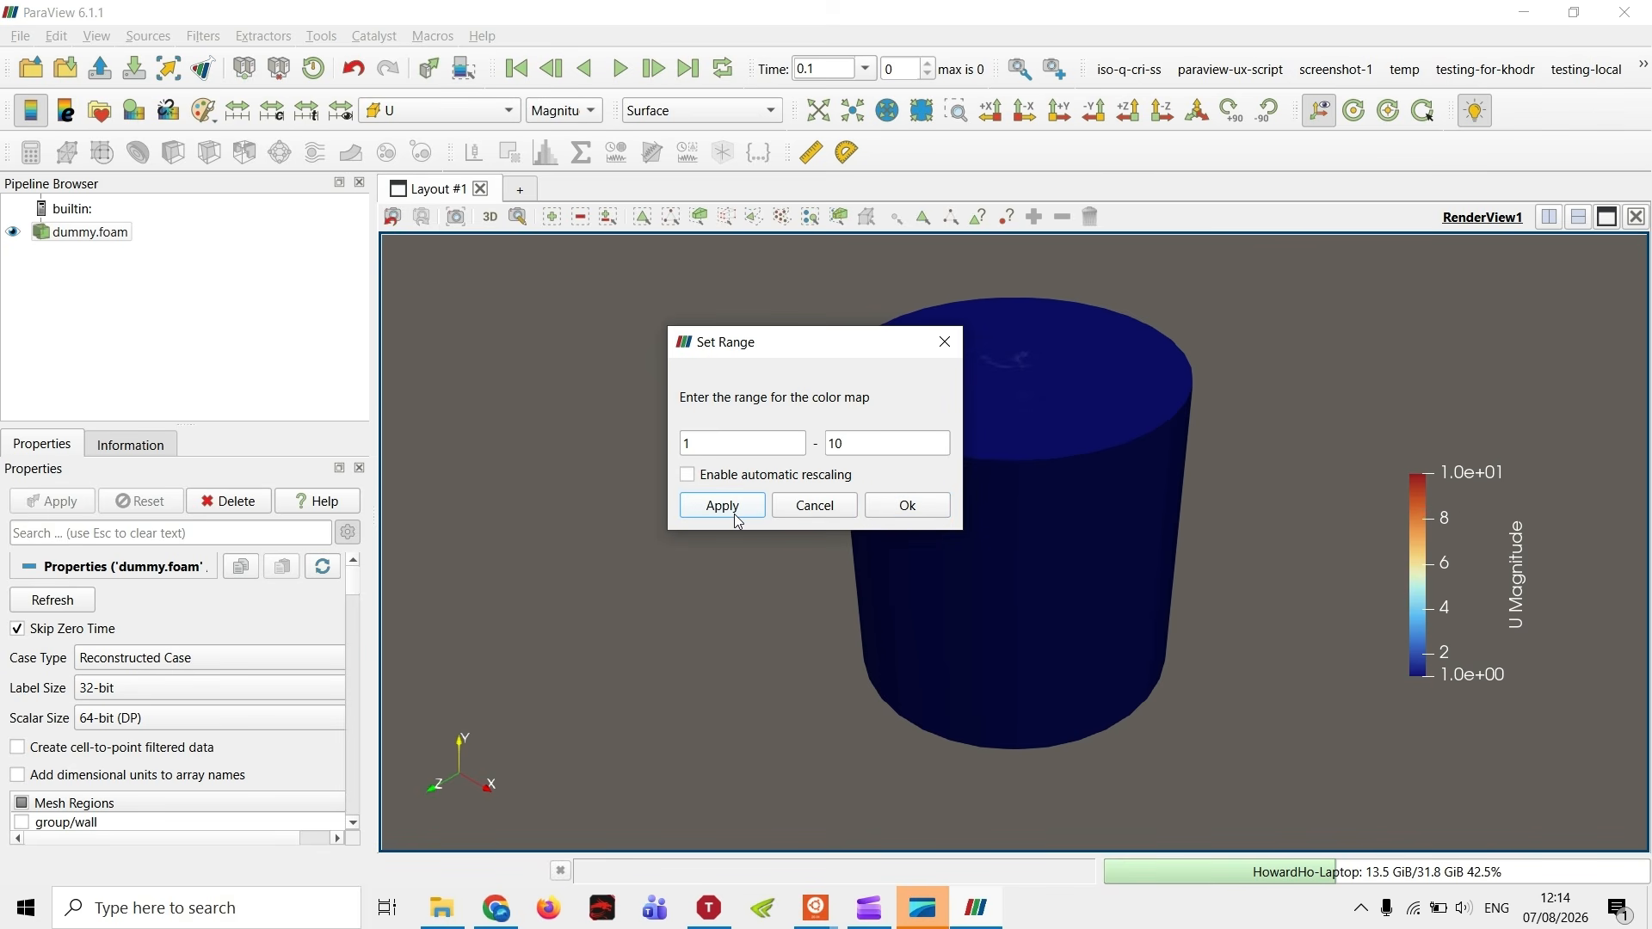
{"action": "left_click", "coordinate": [886, 505]}
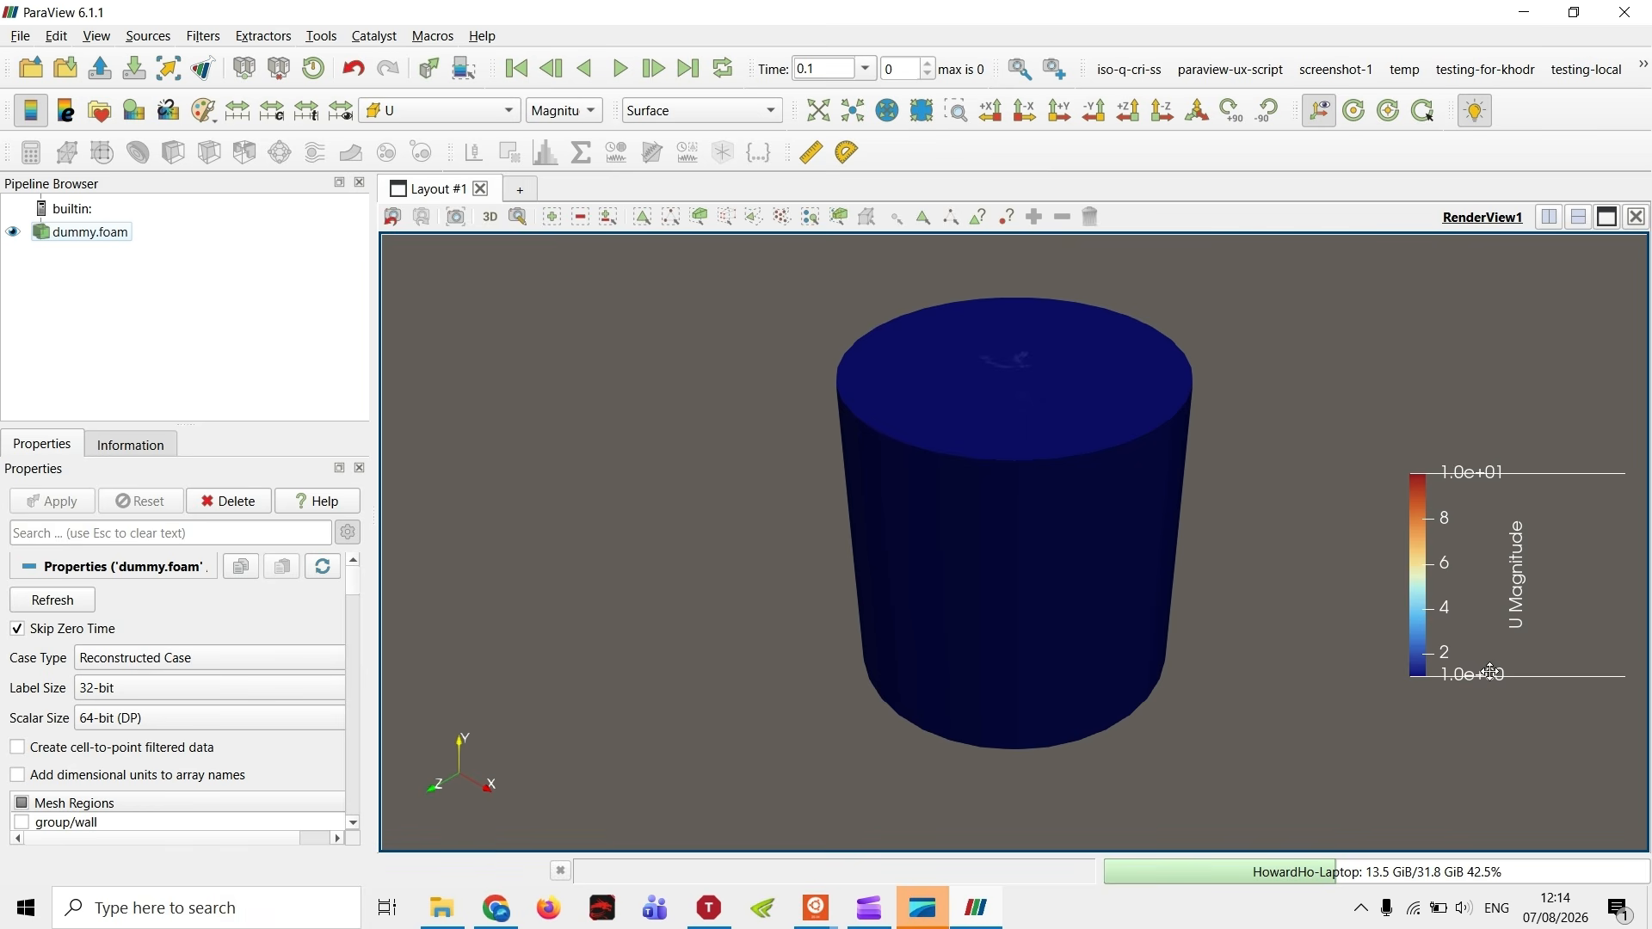
- With the vessel's underside in view, rescale the U Magnitude color map to the full data range and to the visible range
{"action": "left_click_drag", "start_coordinate": [810, 561], "coordinate": [796, 418]}
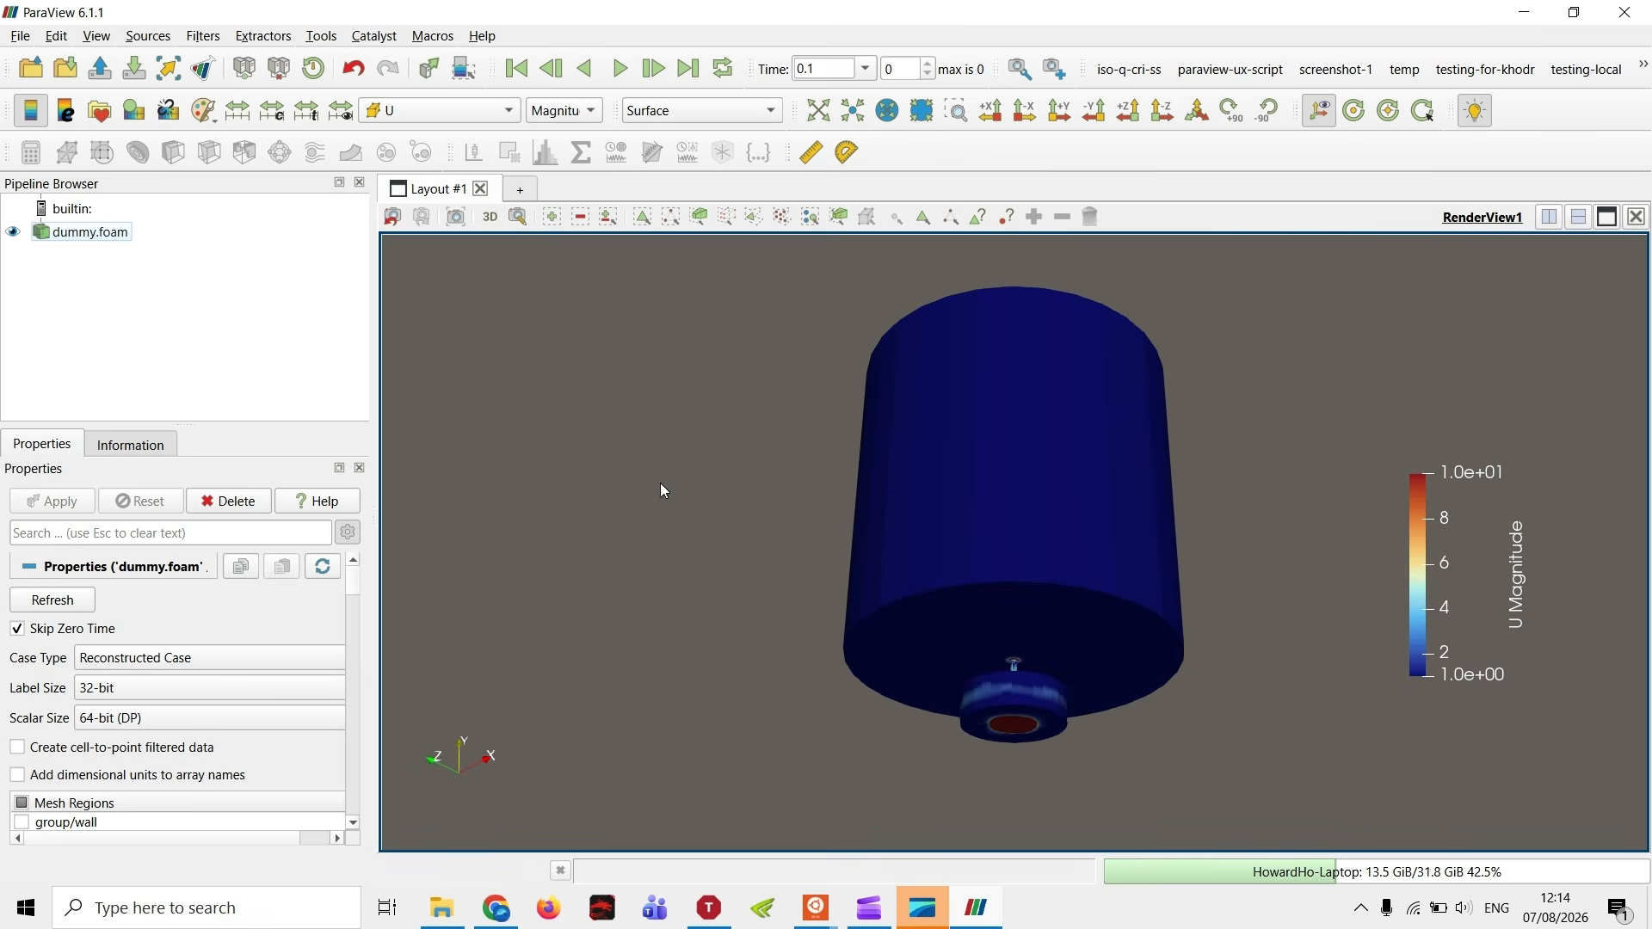
{"action": "left_click", "coordinate": [245, 113]}
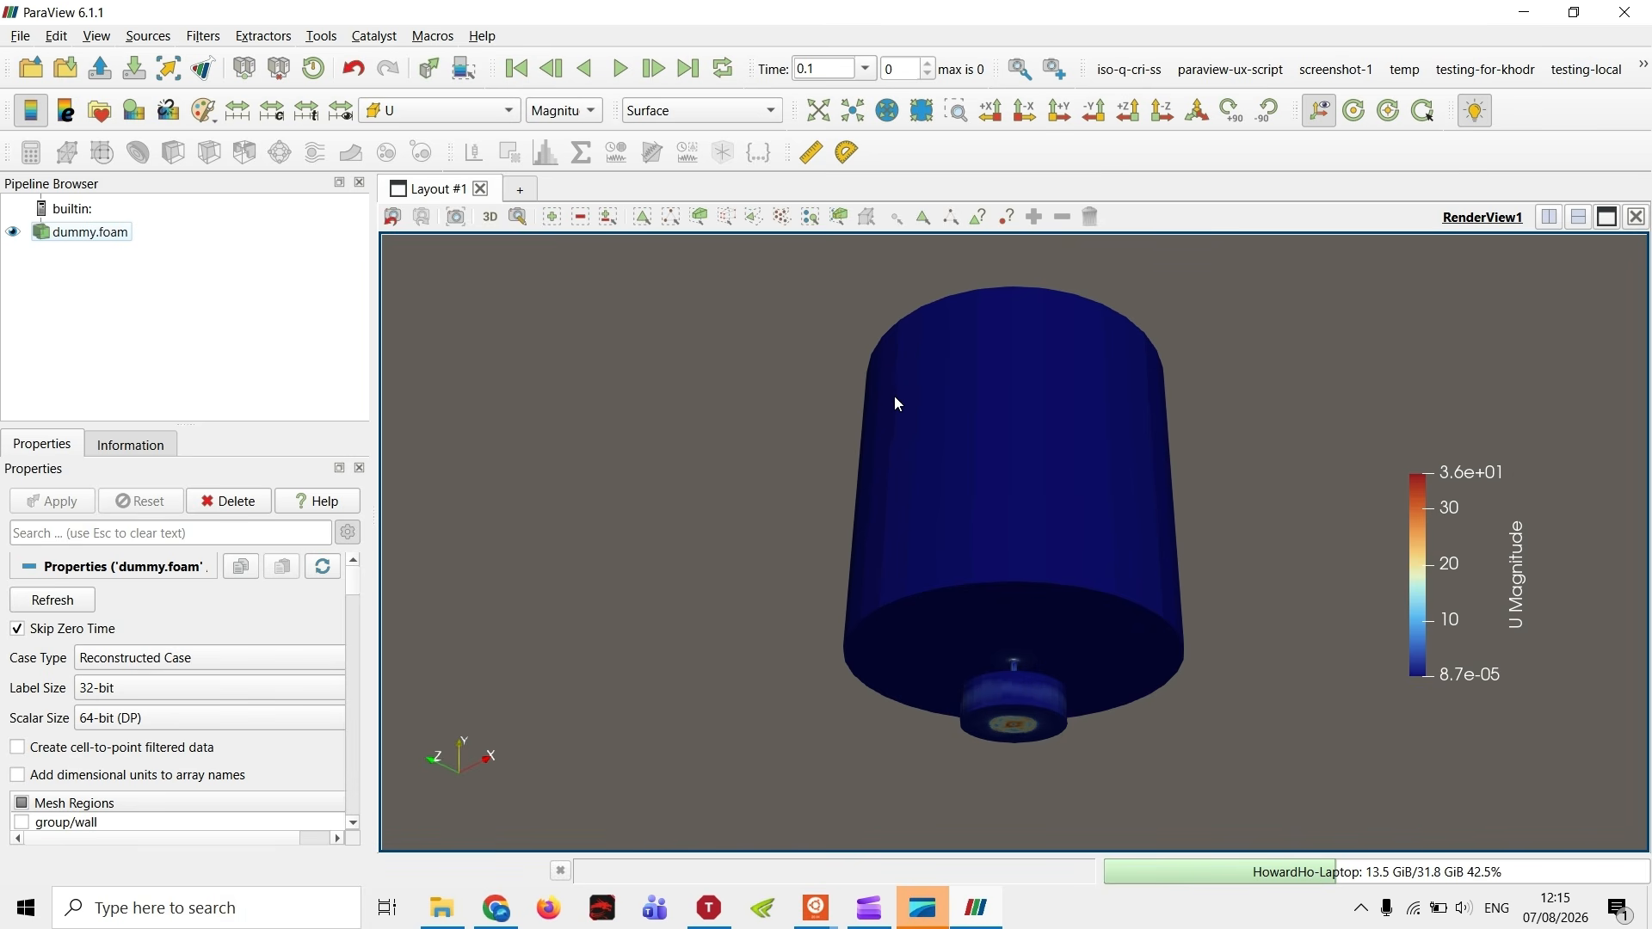
{"action": "left_click", "coordinate": [342, 109]}
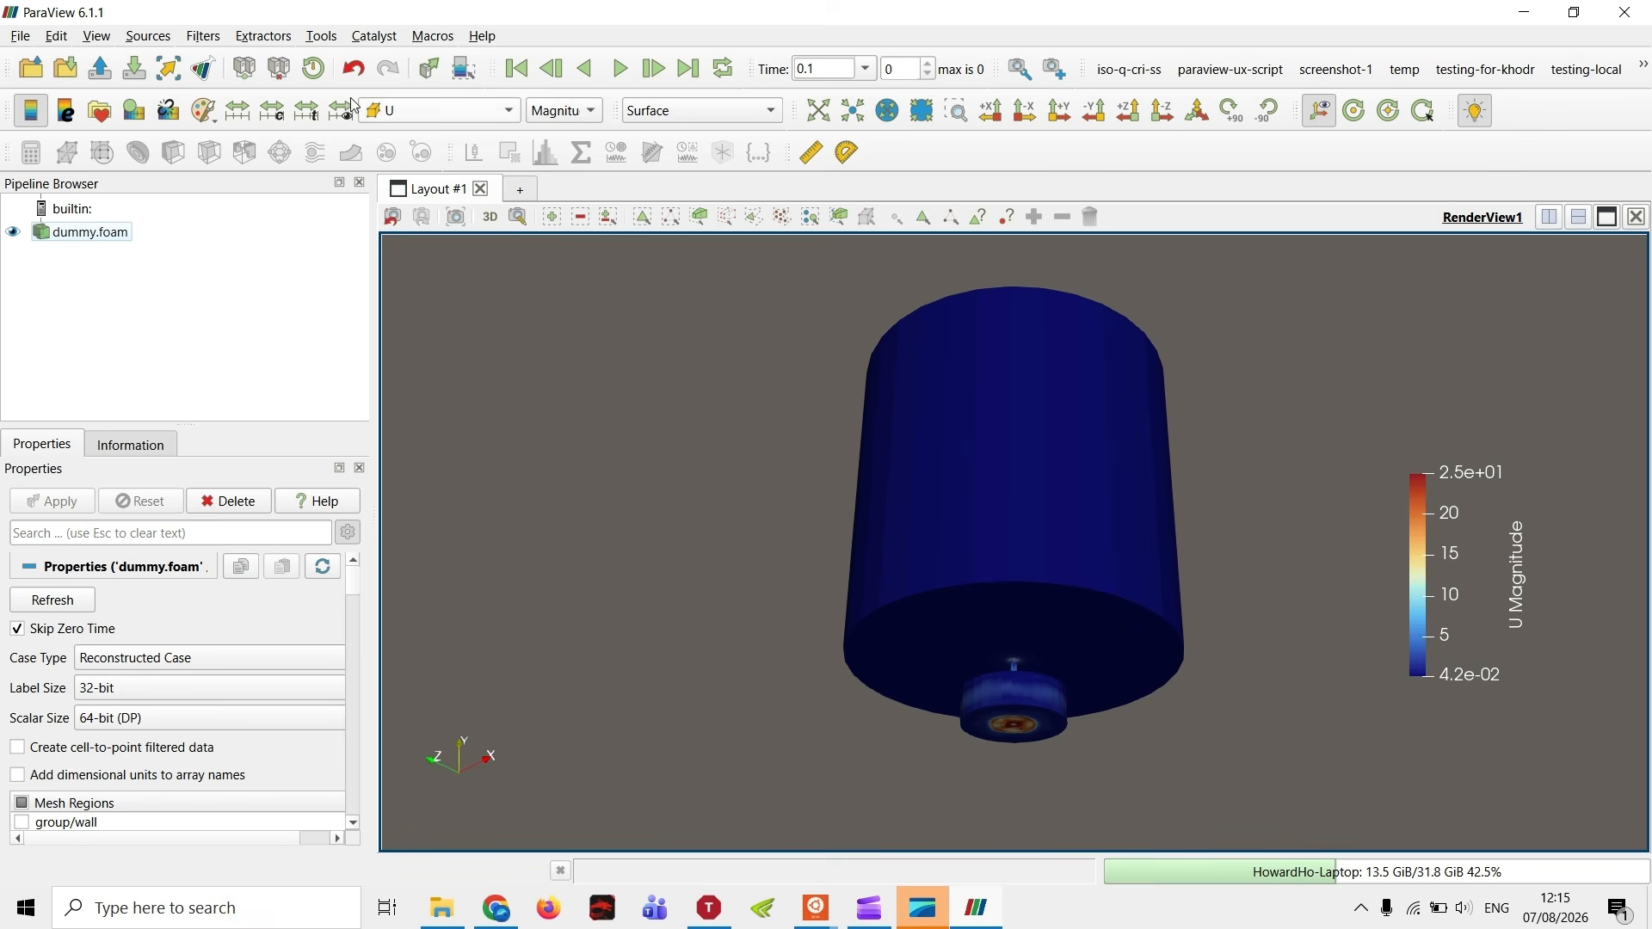
- Restore the custom U Magnitude color map range of 1 to 10 and inspect the vessel's top and underside
{"action": "left_click", "coordinate": [281, 116]}
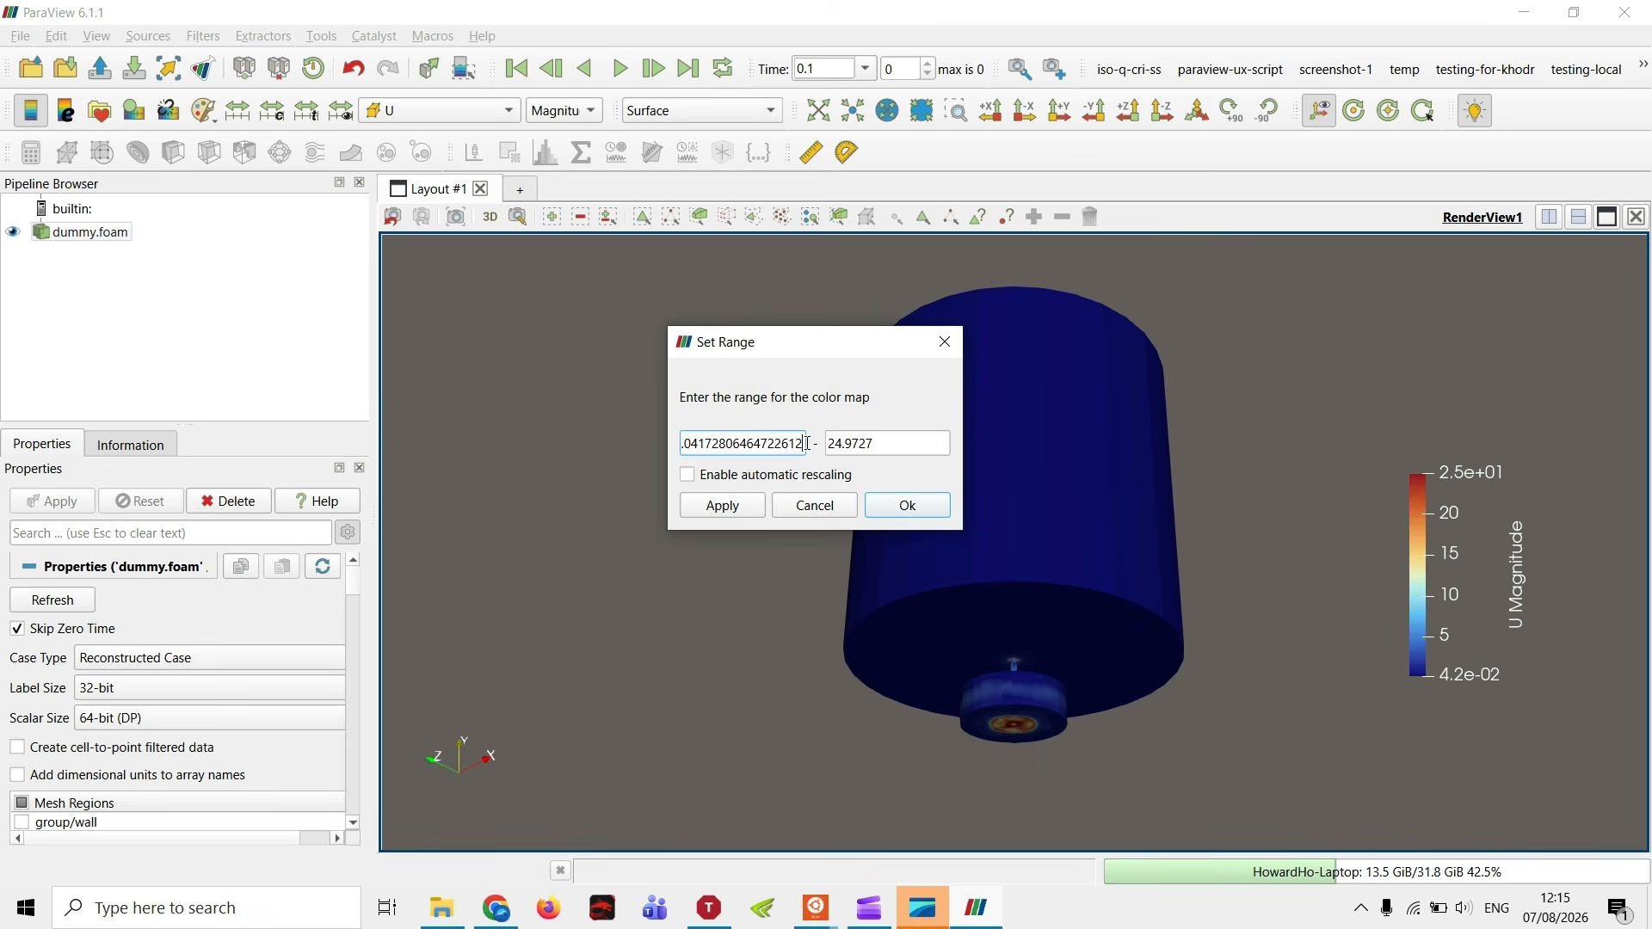
{"action": "key", "text": "ctrl+a"}
{"action": "type", "text": "1"}
{"action": "key", "text": "Tab"}
{"action": "type", "text": "1"}
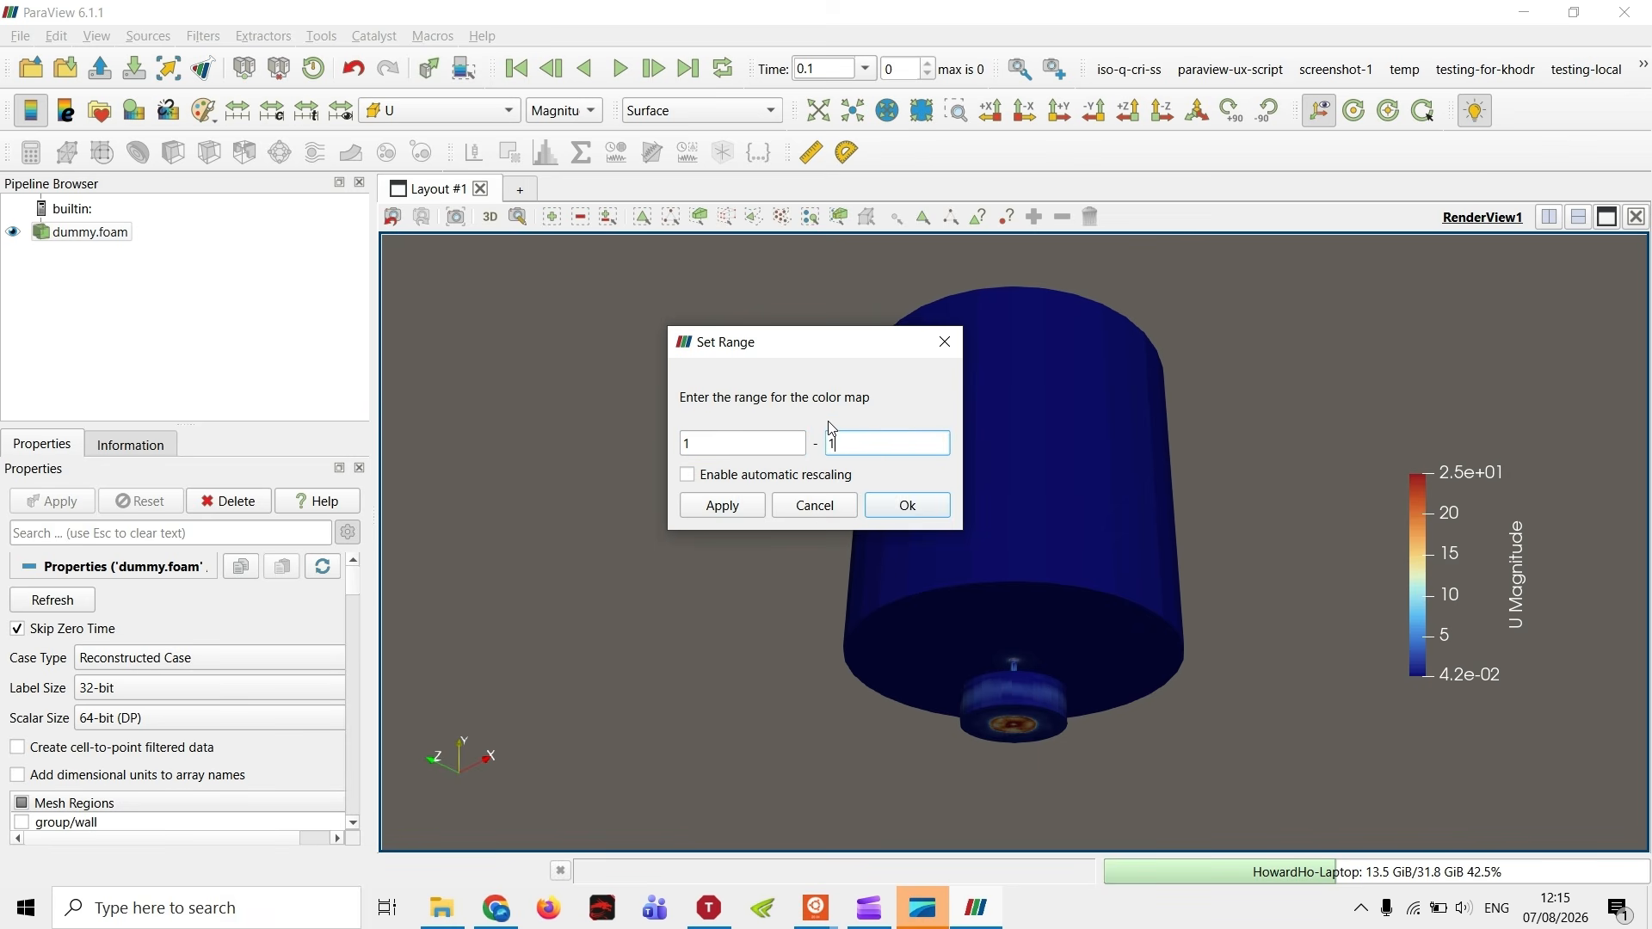
{"action": "type", "text": "0"}
{"action": "left_click", "coordinate": [717, 508]}
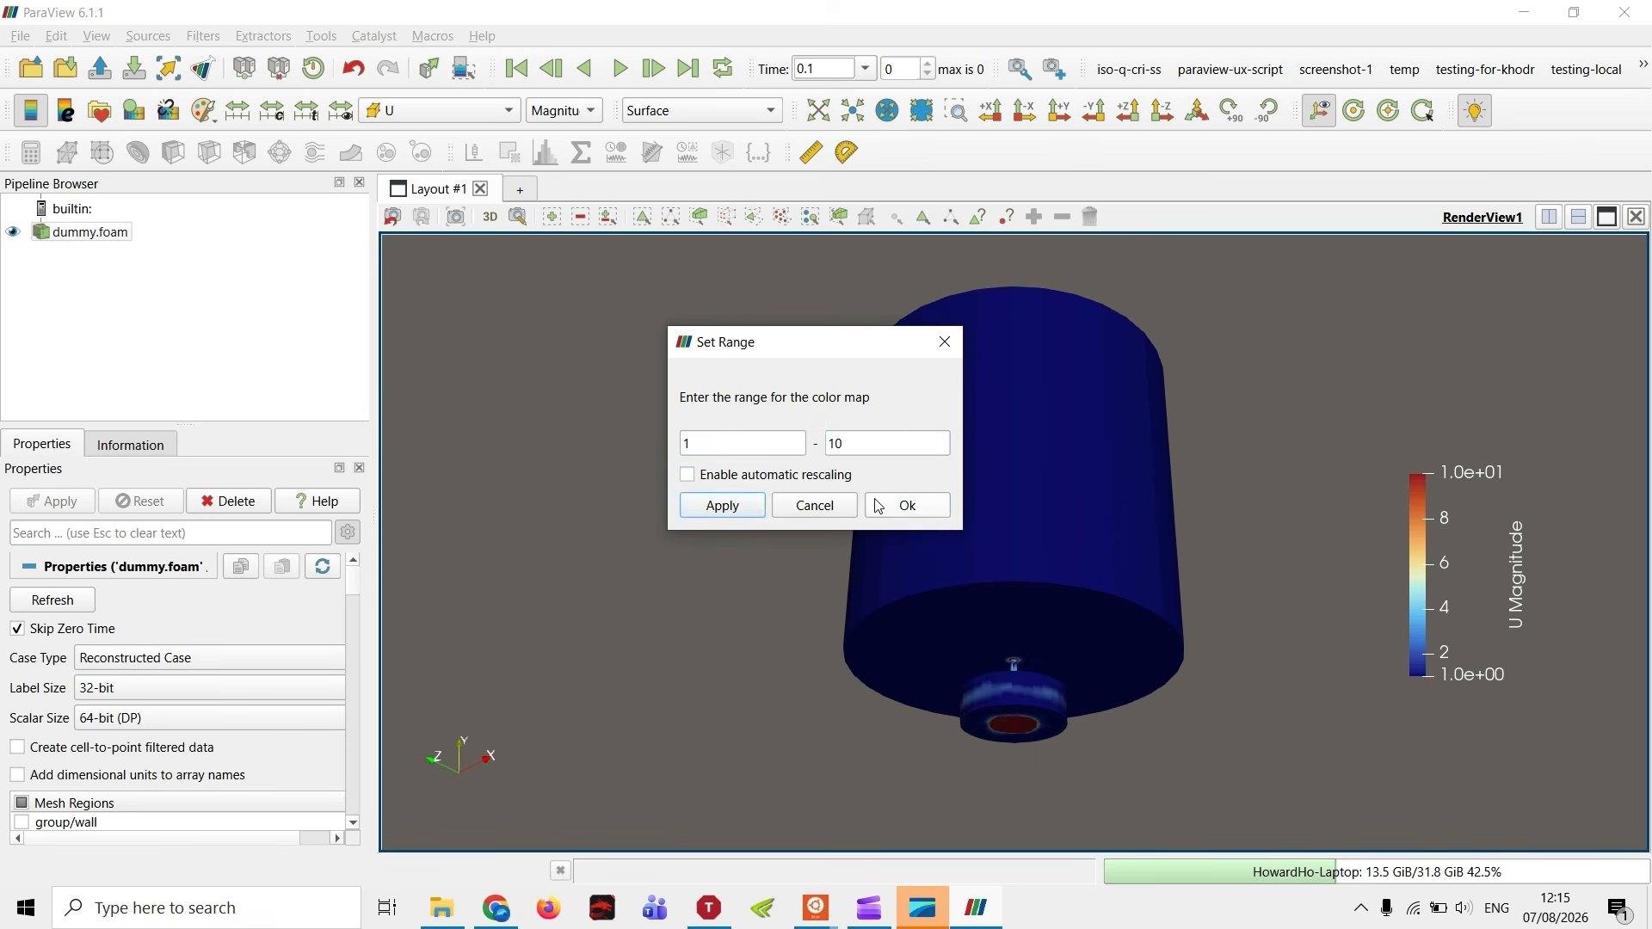
{"action": "left_click", "coordinate": [899, 507]}
{"action": "left_click_drag", "start_coordinate": [903, 321], "coordinate": [956, 533]}
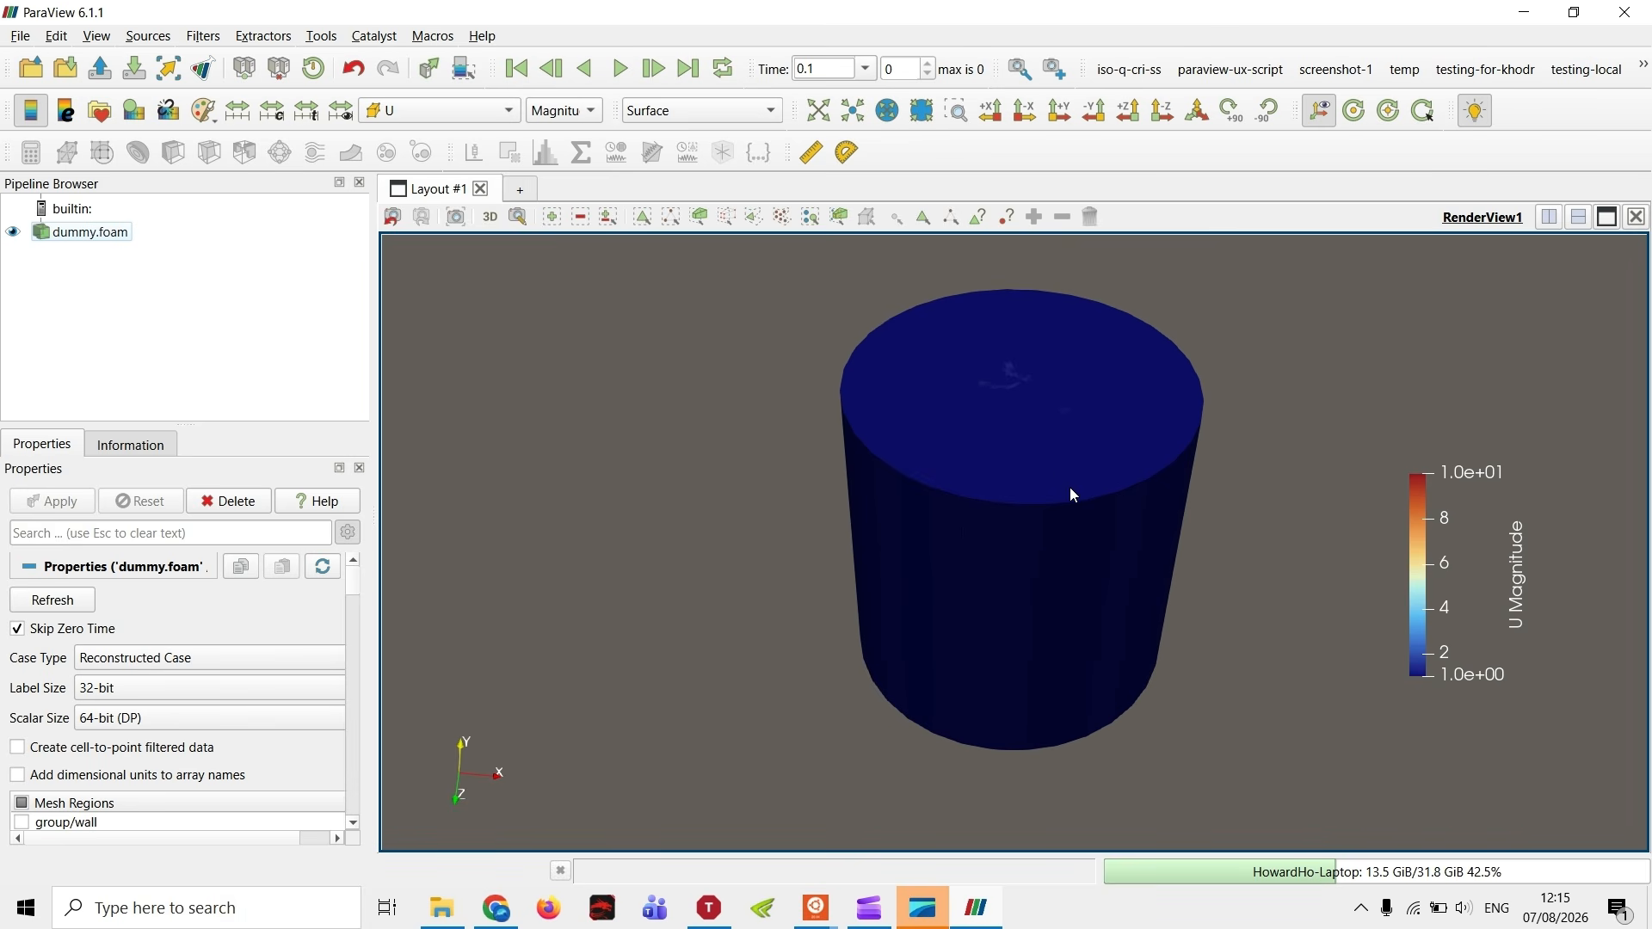
{"action": "left_click_drag", "start_coordinate": [1087, 585], "coordinate": [1096, 421]}
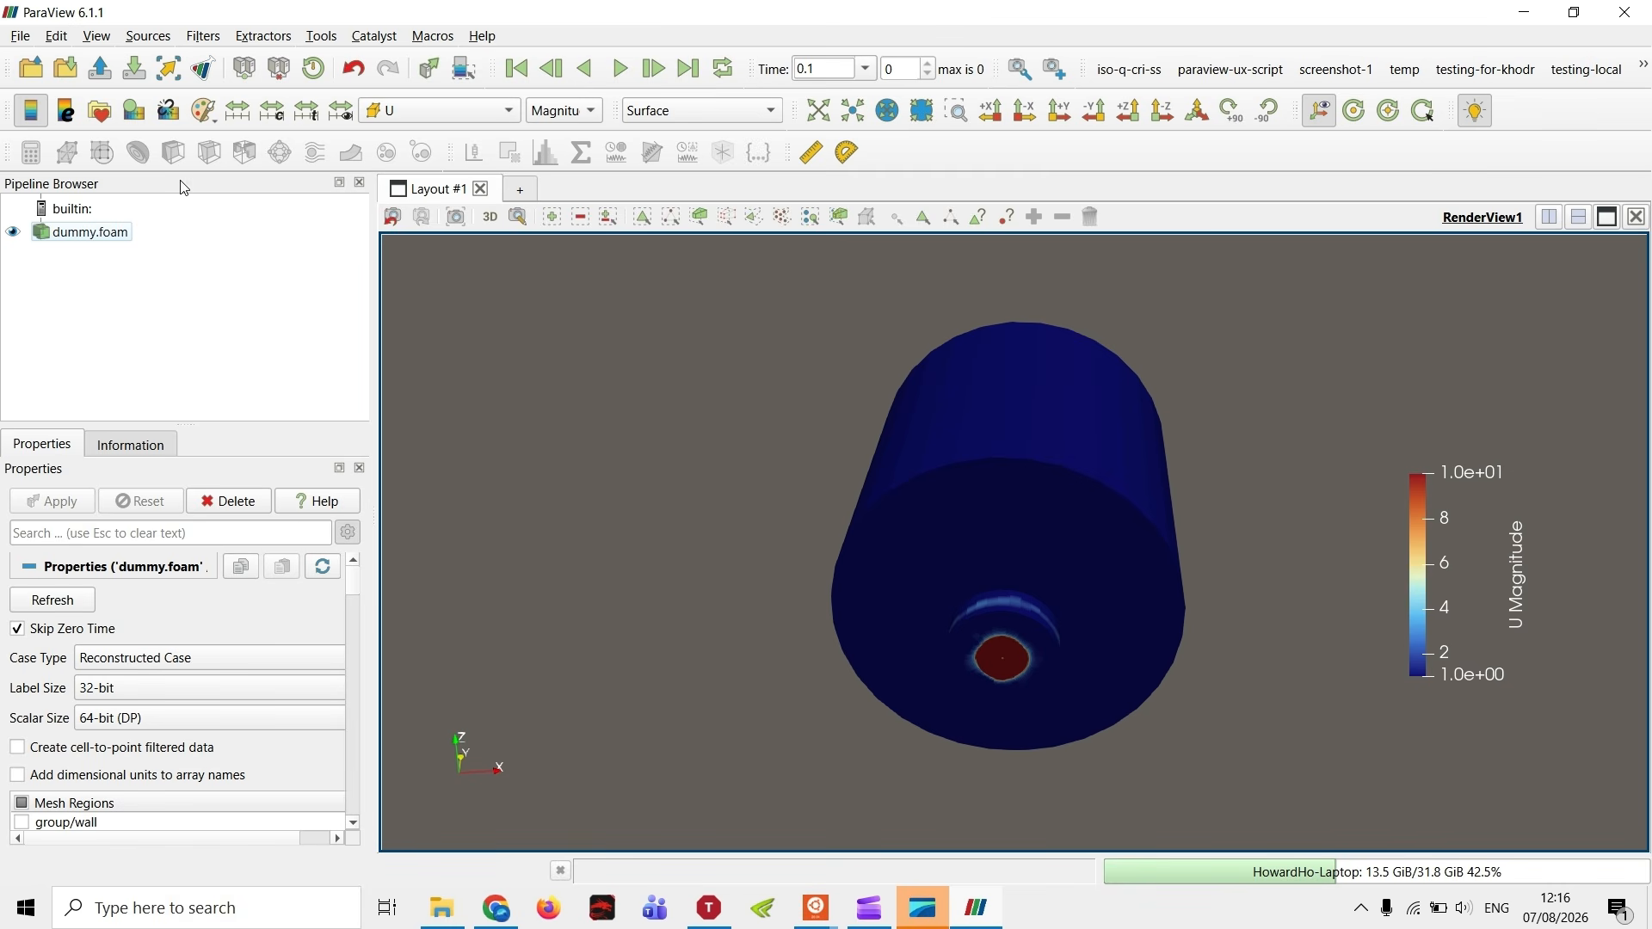
- Add a Slice filter to dummy.foam and tilt its plane freehand in the 3D view
{"action": "left_click", "coordinate": [104, 241]}
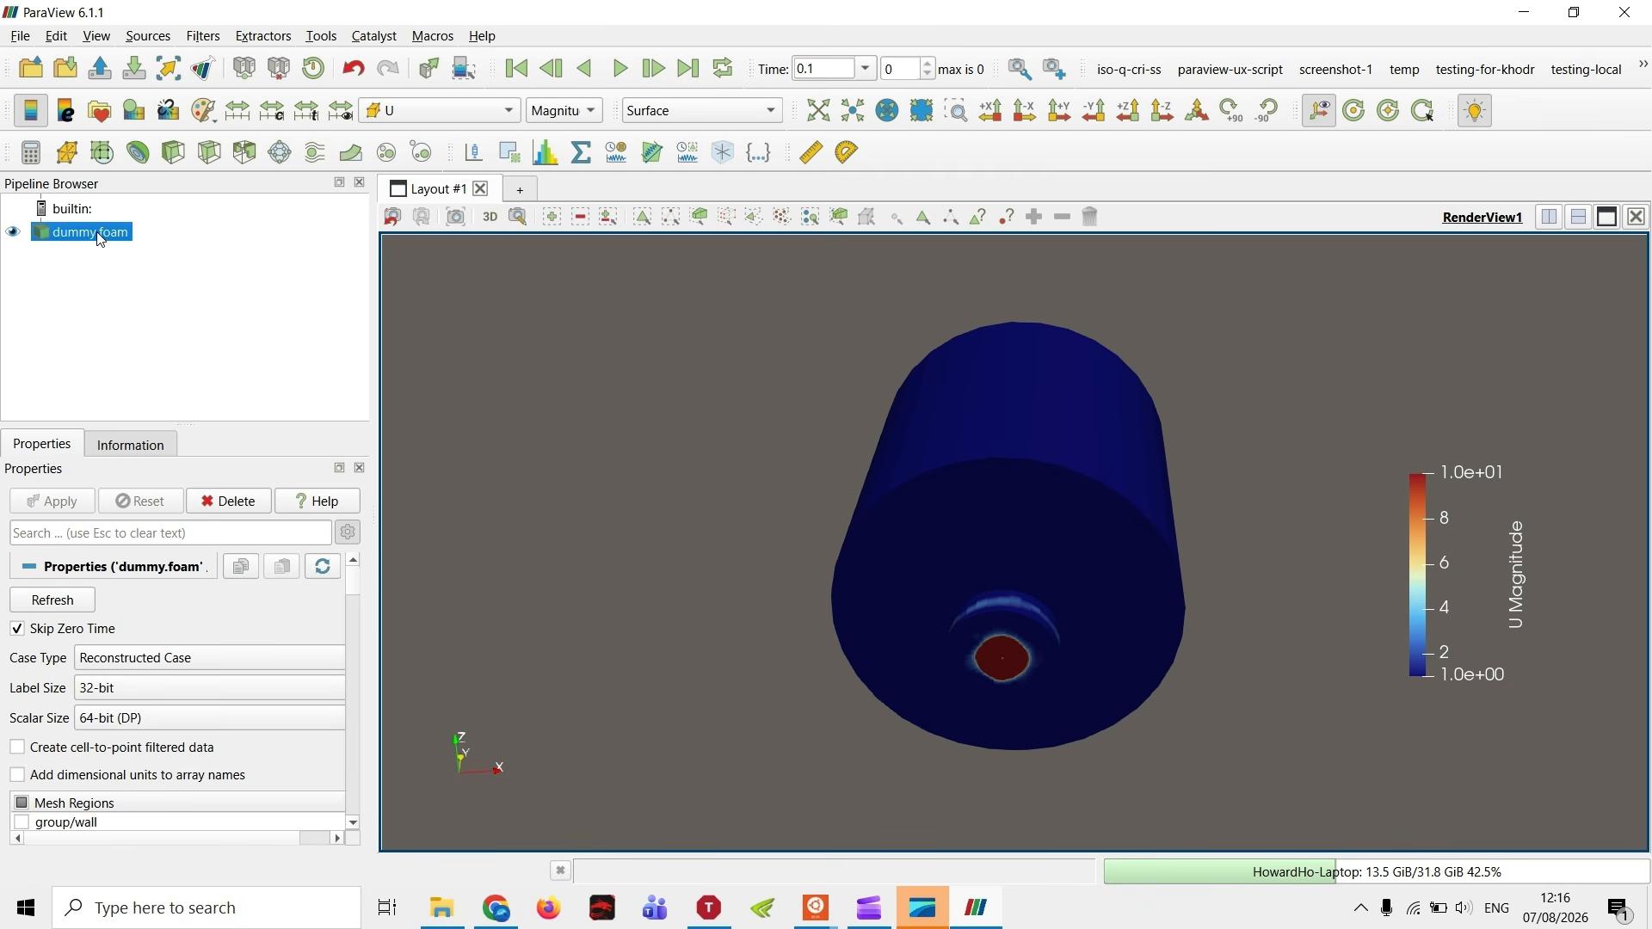
{"action": "left_click", "coordinate": [215, 158]}
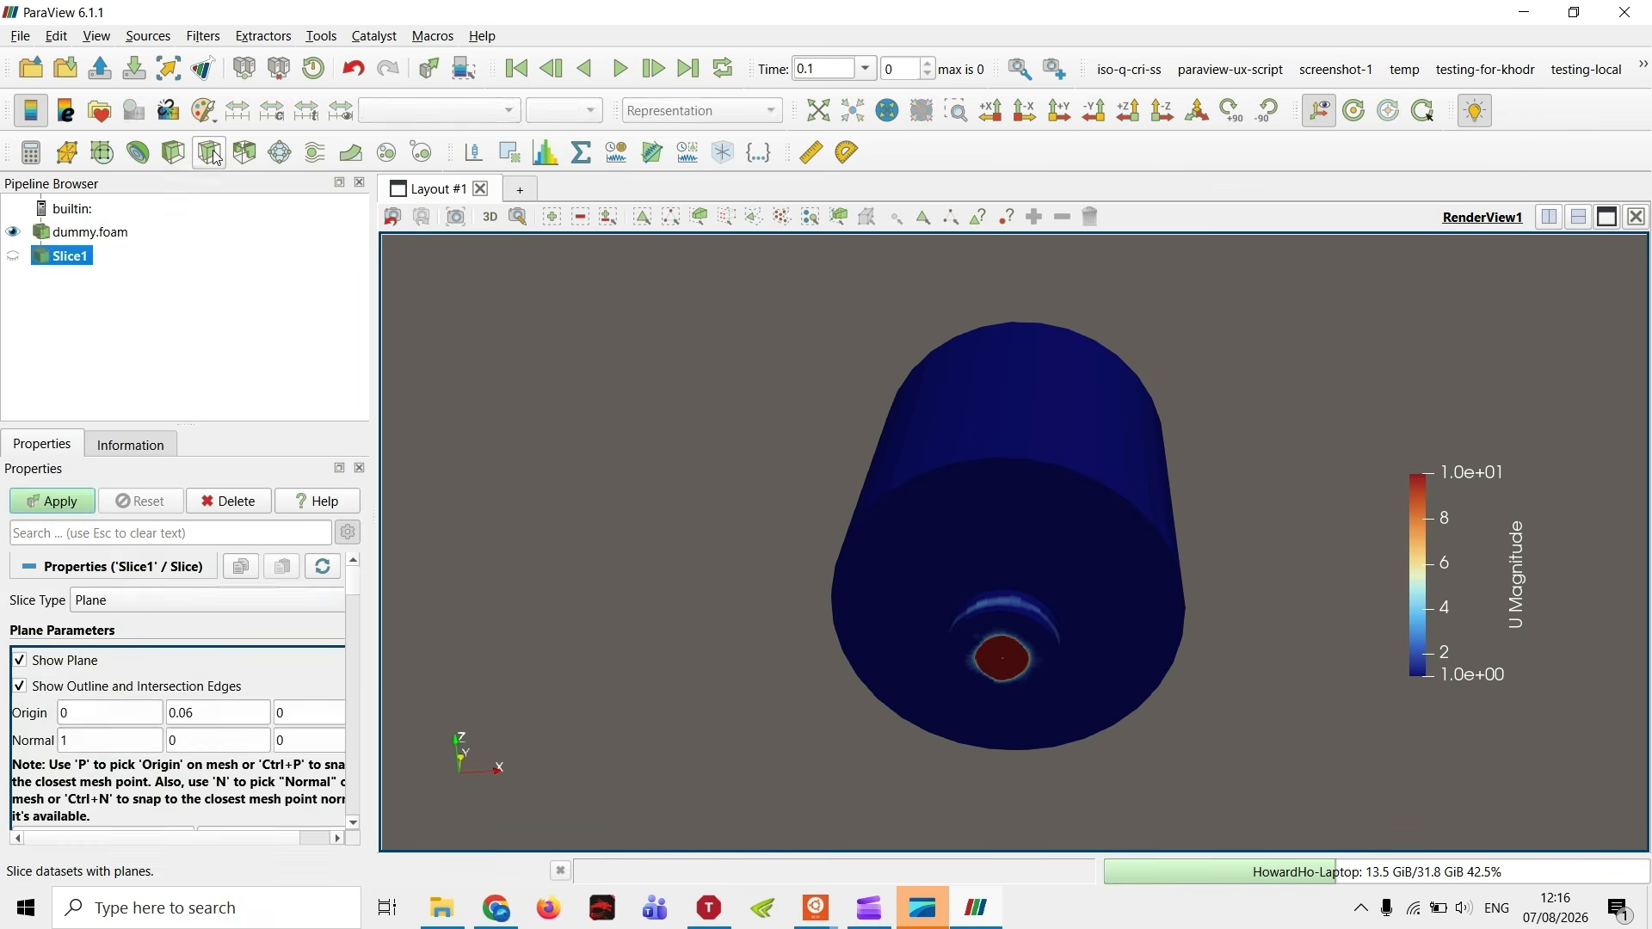
{"action": "left_click_drag", "start_coordinate": [642, 404], "coordinate": [545, 447]}
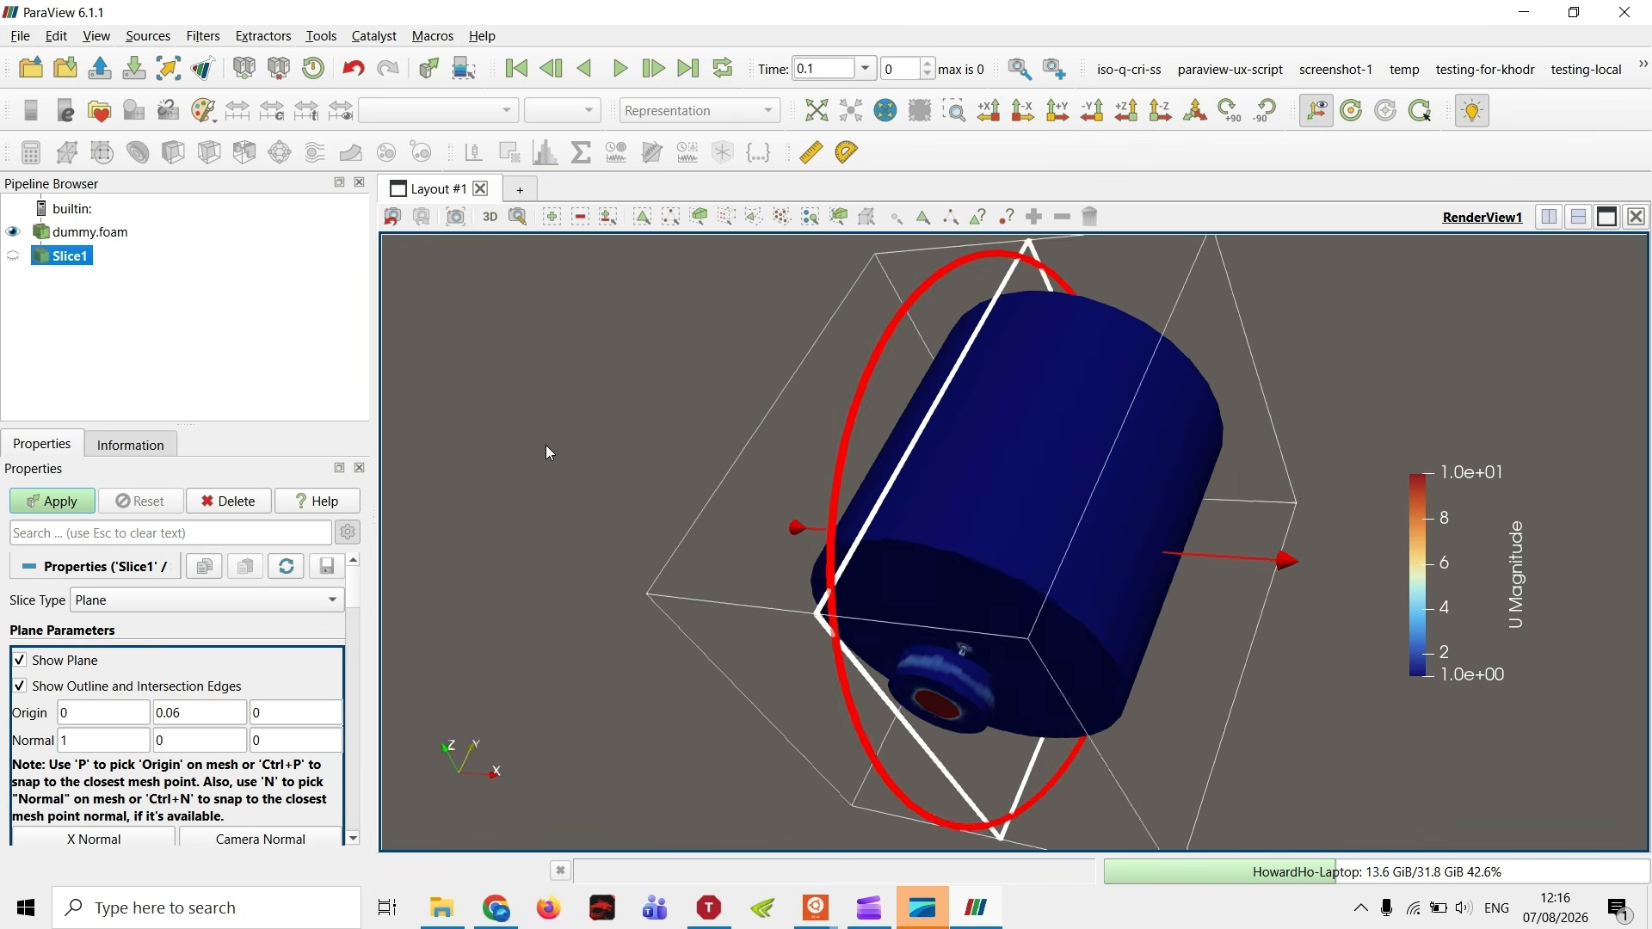
{"action": "left_click", "coordinate": [1194, 110]}
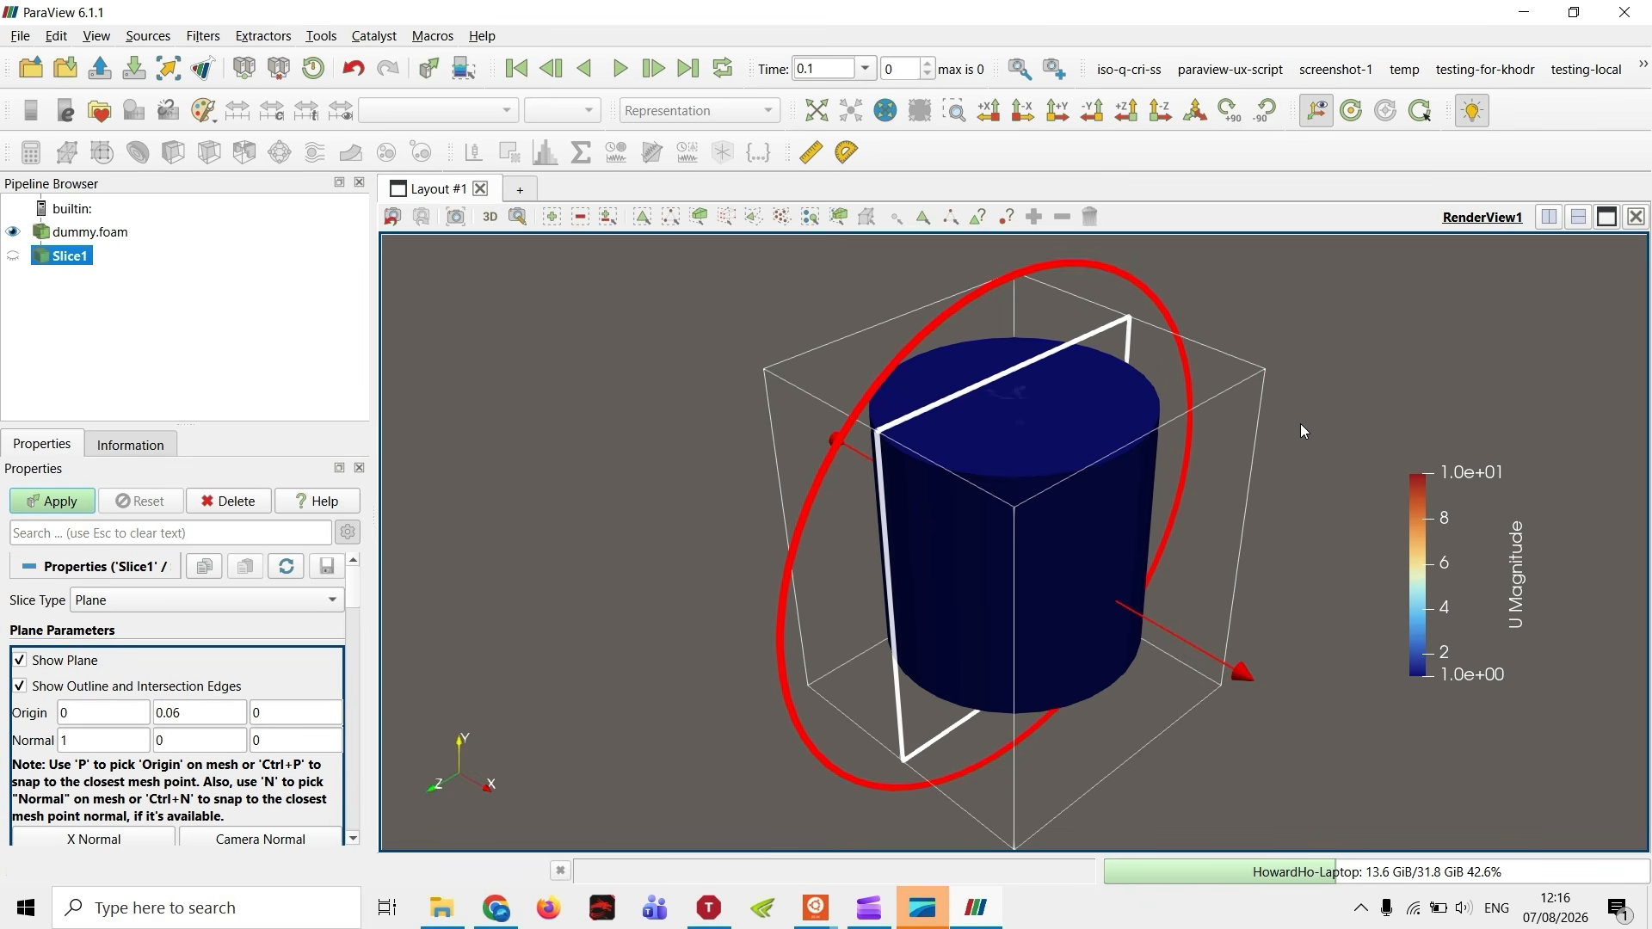
{"action": "left_click_drag", "start_coordinate": [1347, 415], "coordinate": [1330, 383]}
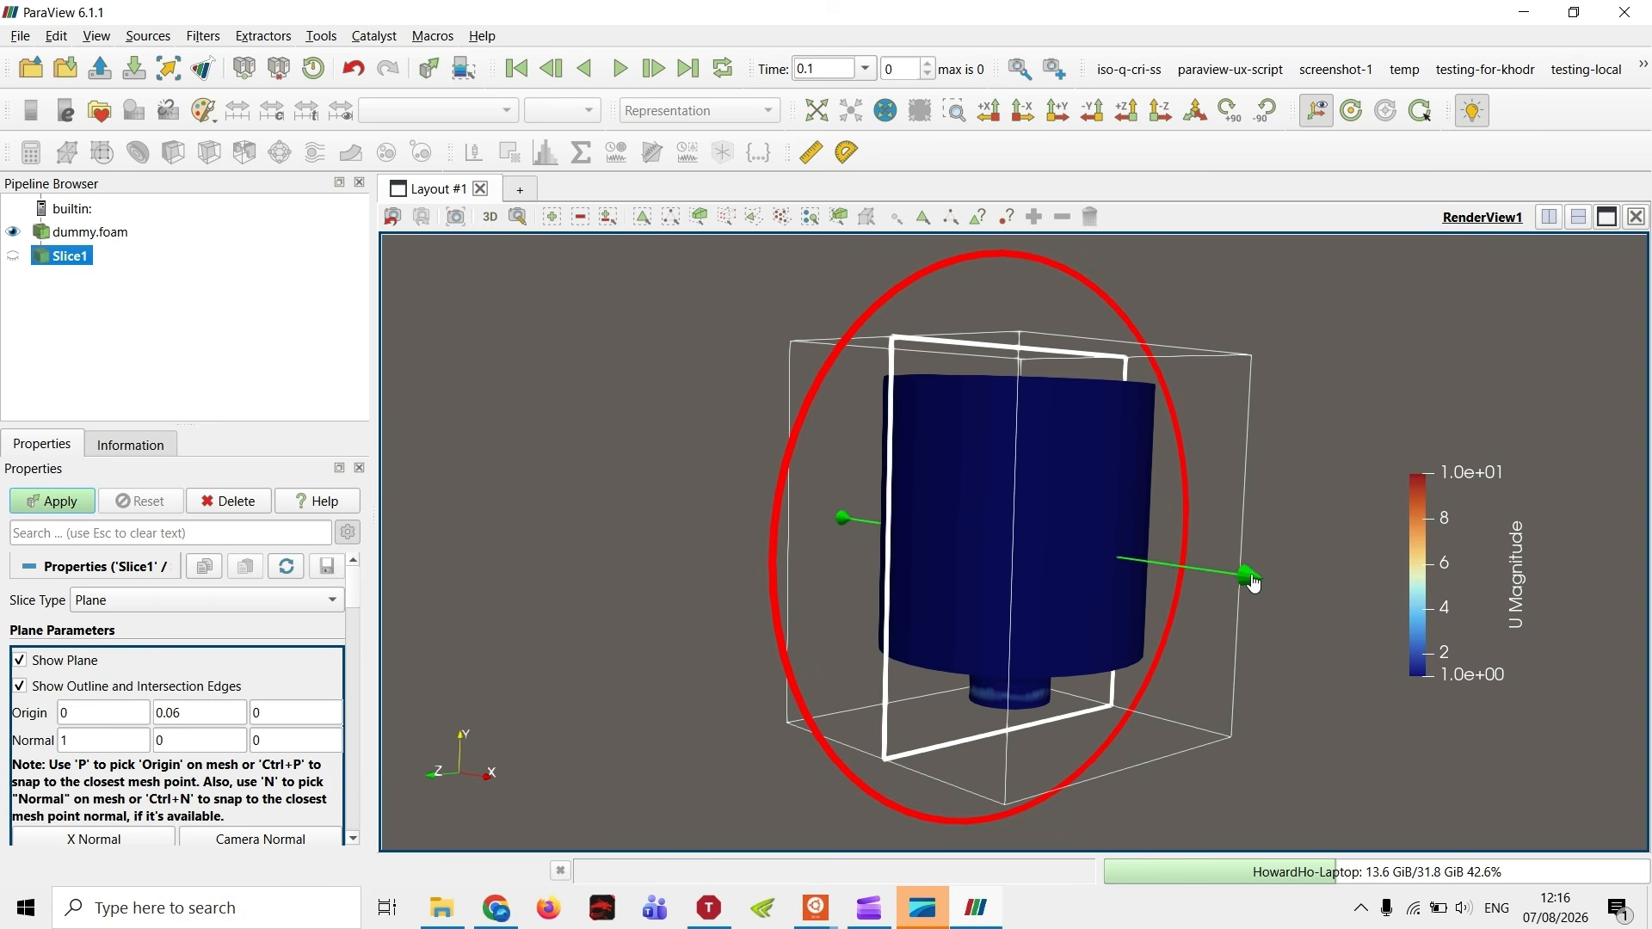
{"action": "left_click_drag", "start_coordinate": [1254, 578], "coordinate": [1172, 836]}
{"action": "left_click_drag", "start_coordinate": [1049, 529], "coordinate": [1432, 710]}
- Orient the slice plane normal to the Y axis and finally to the Z axis
{"action": "scroll", "coordinate": [96, 662], "scroll_direction": "down", "scroll_amount": 4}
{"action": "scroll", "coordinate": [98, 665], "scroll_direction": "up", "scroll_amount": 3}
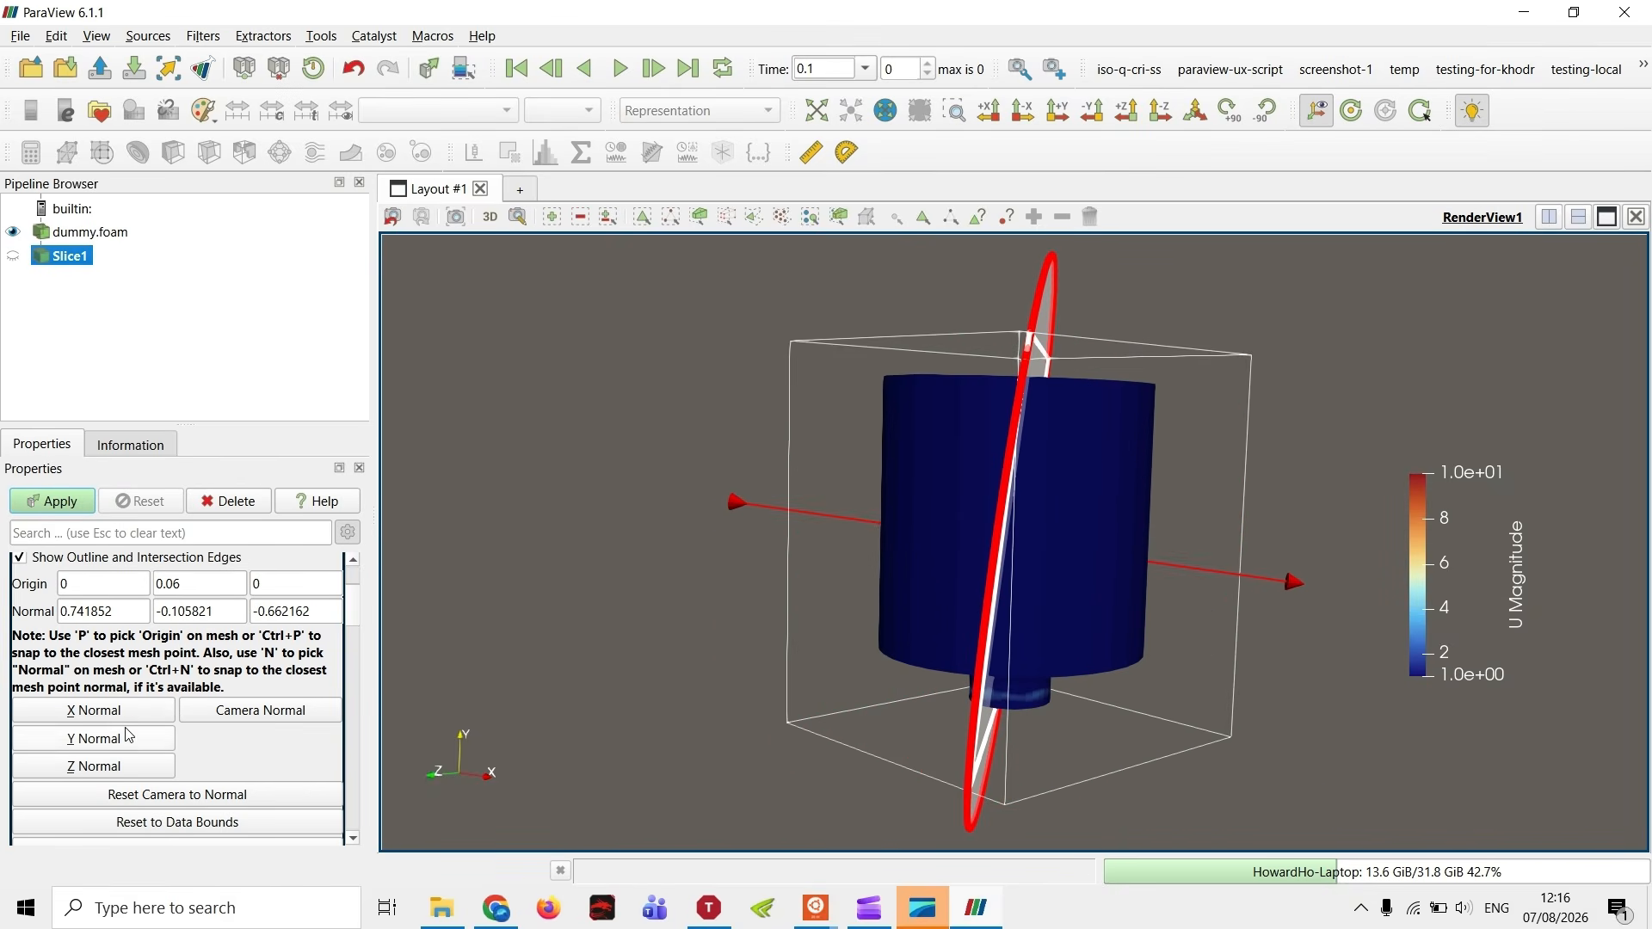
{"action": "left_click", "coordinate": [120, 758]}
{"action": "left_click", "coordinate": [120, 740]}
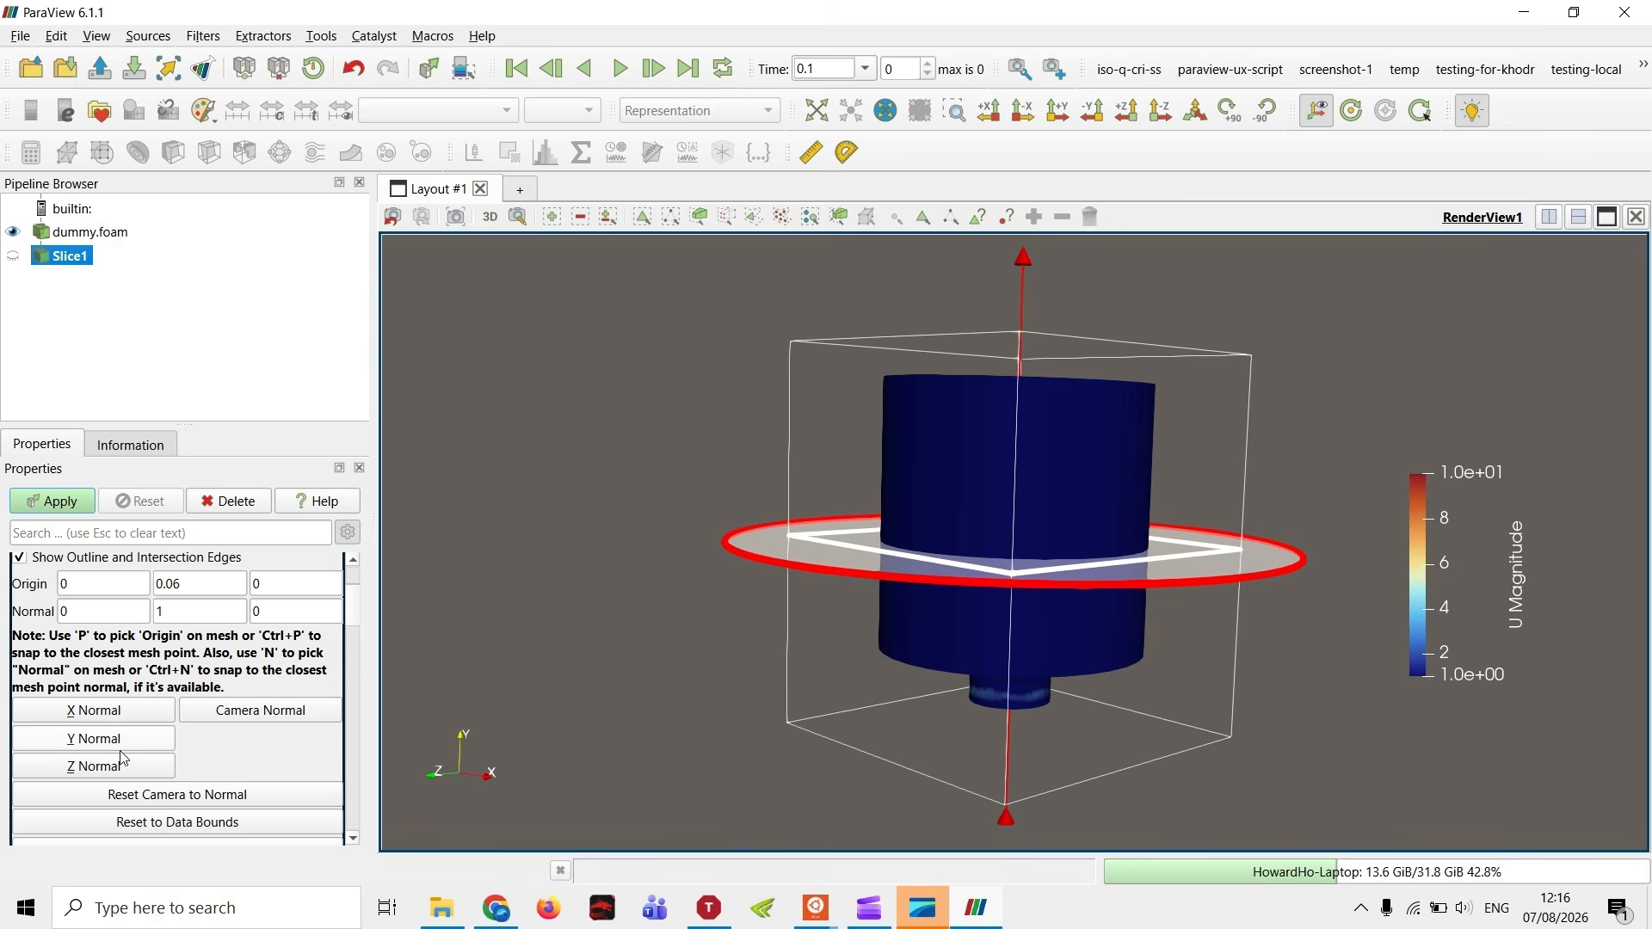
{"action": "left_click", "coordinate": [123, 763]}
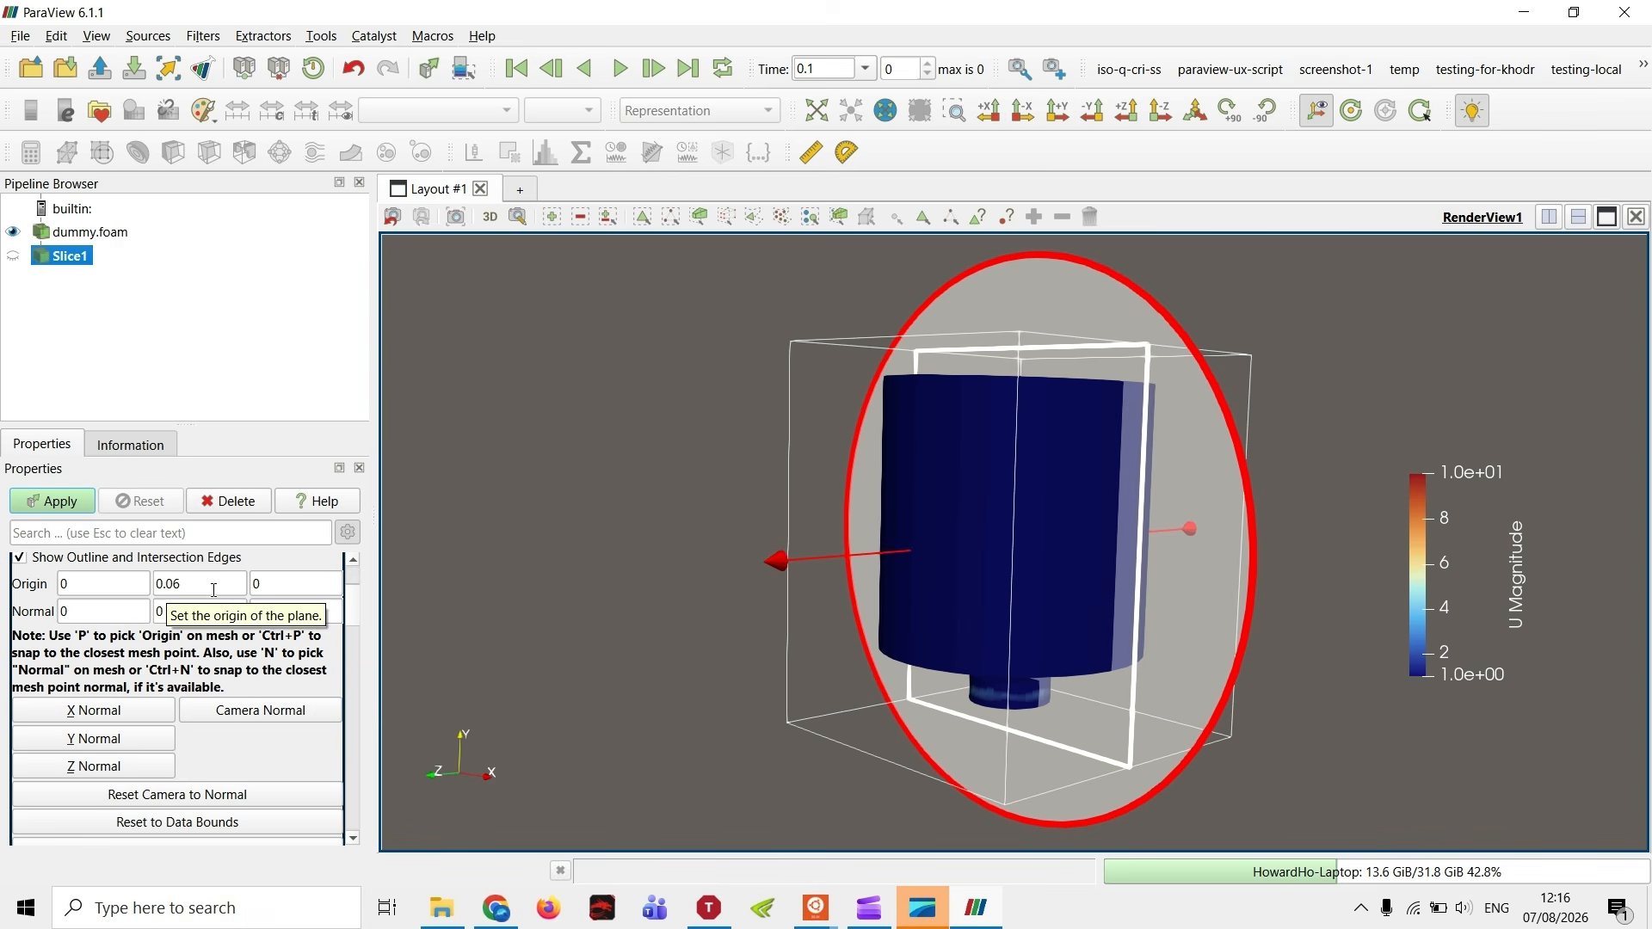
- Try slice plane Z origins of 1, 0.1, 0.02 and 0.04 to preview the plane's offset
{"action": "left_click", "coordinate": [278, 584]}
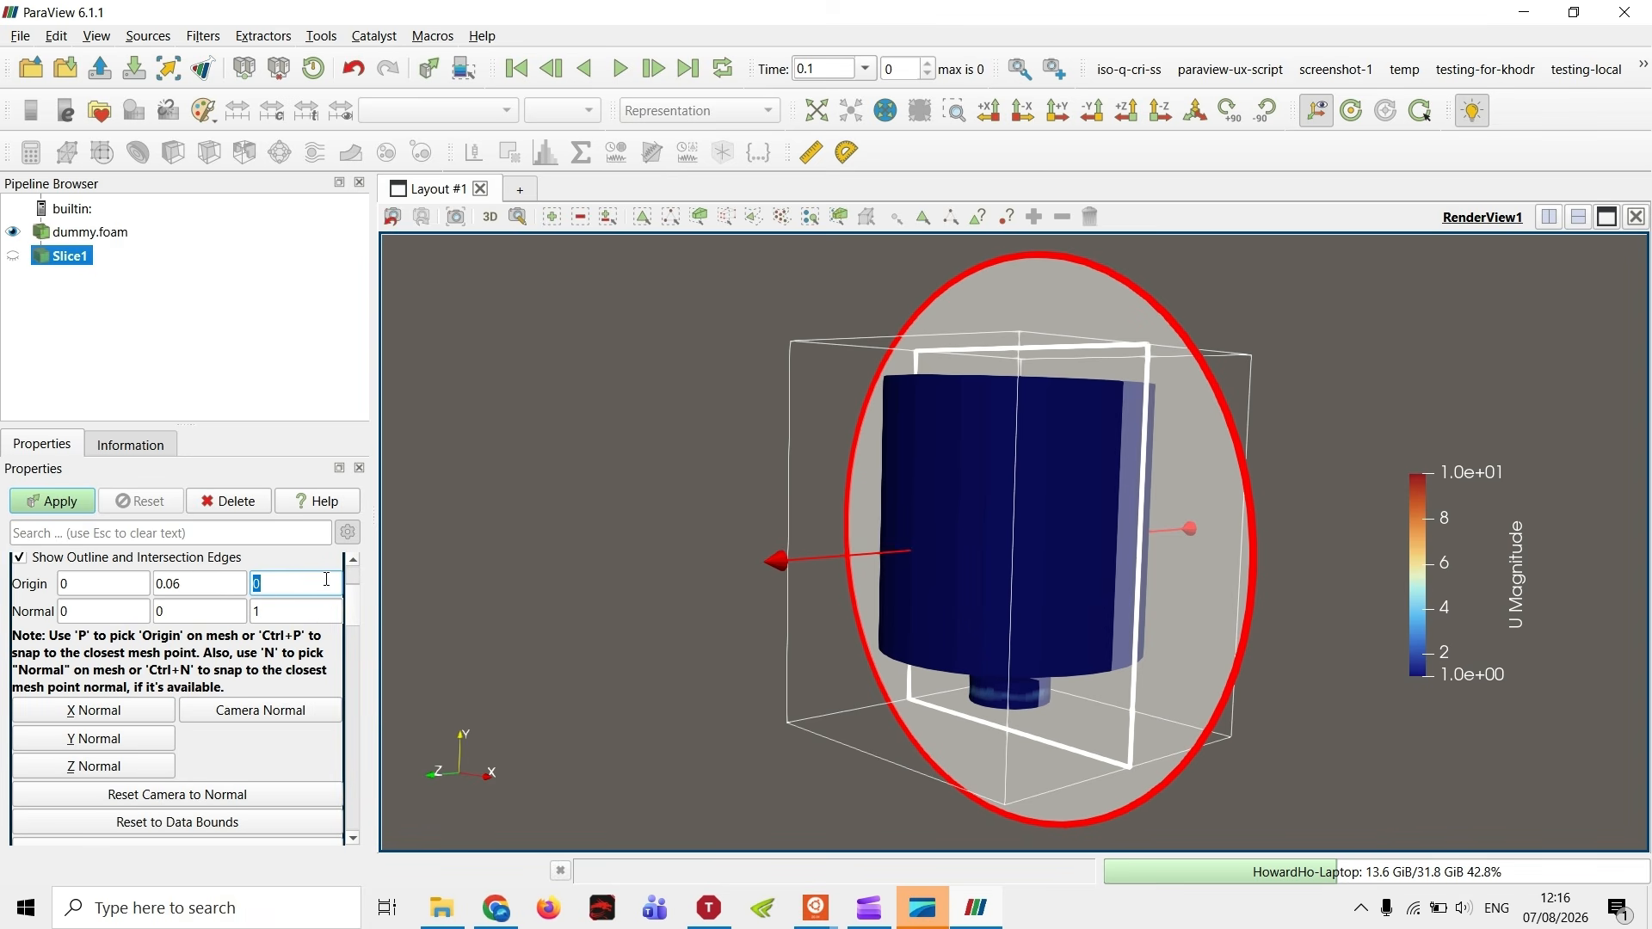
{"action": "key", "text": "Tab"}
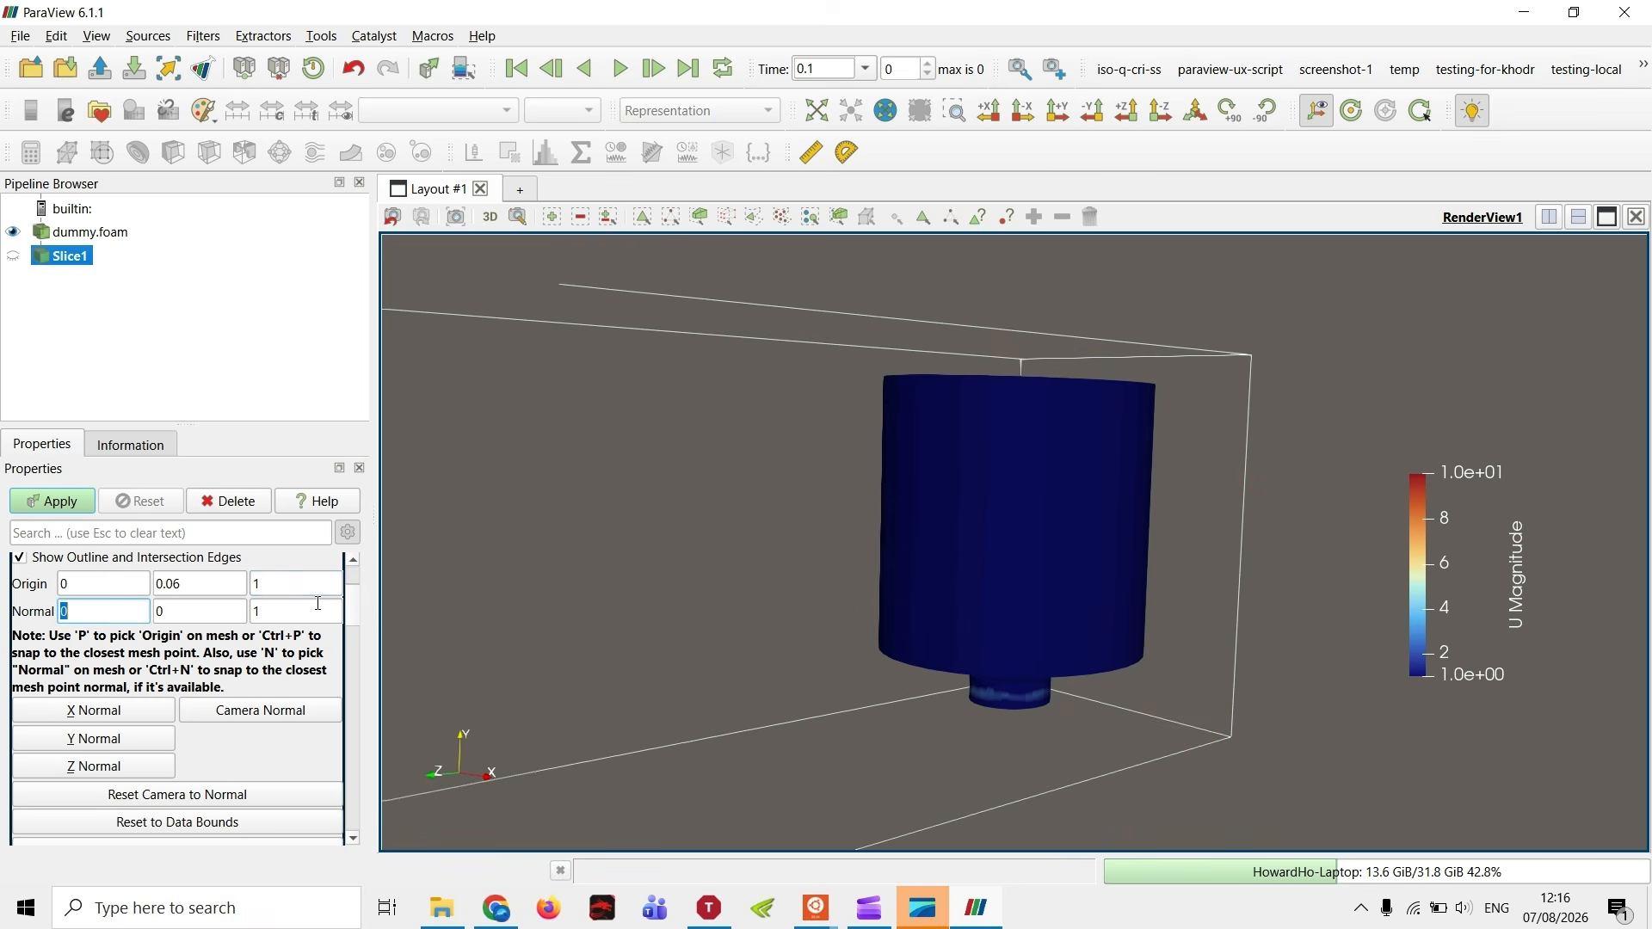
{"action": "key", "text": "shift+Tab"}
{"action": "type", "text": "0.1"}
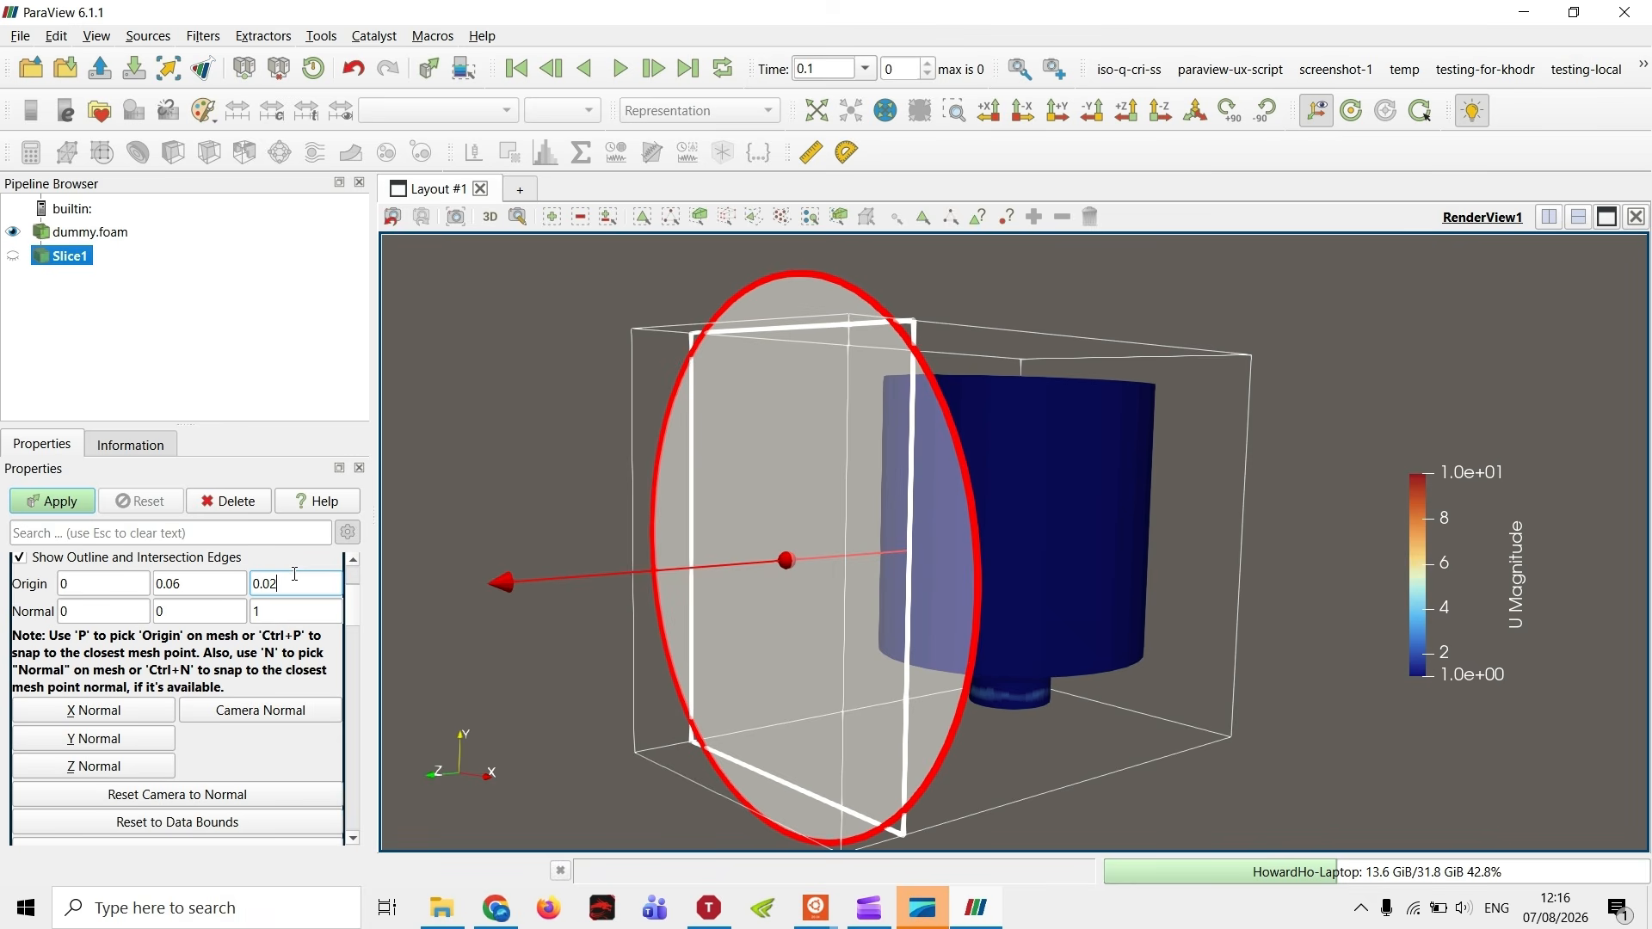
{"action": "key", "text": "Return"}
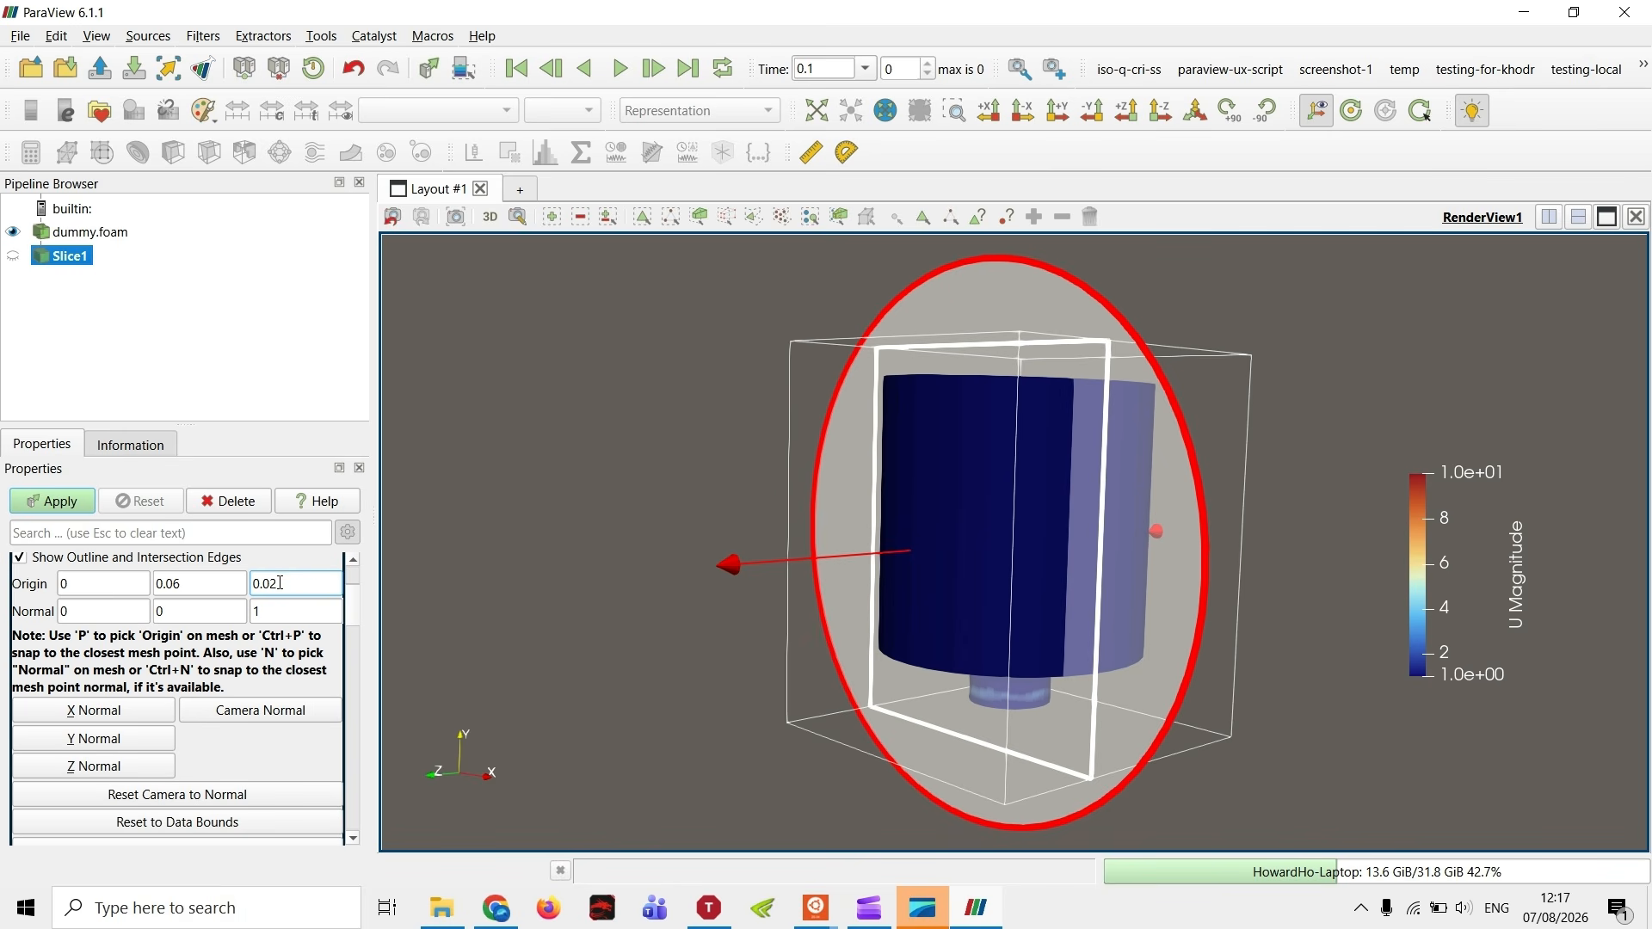
{"action": "left_click_drag", "start_coordinate": [280, 583], "coordinate": [271, 584]}
{"action": "type", "text": "4"}
{"action": "key", "text": "Return"}
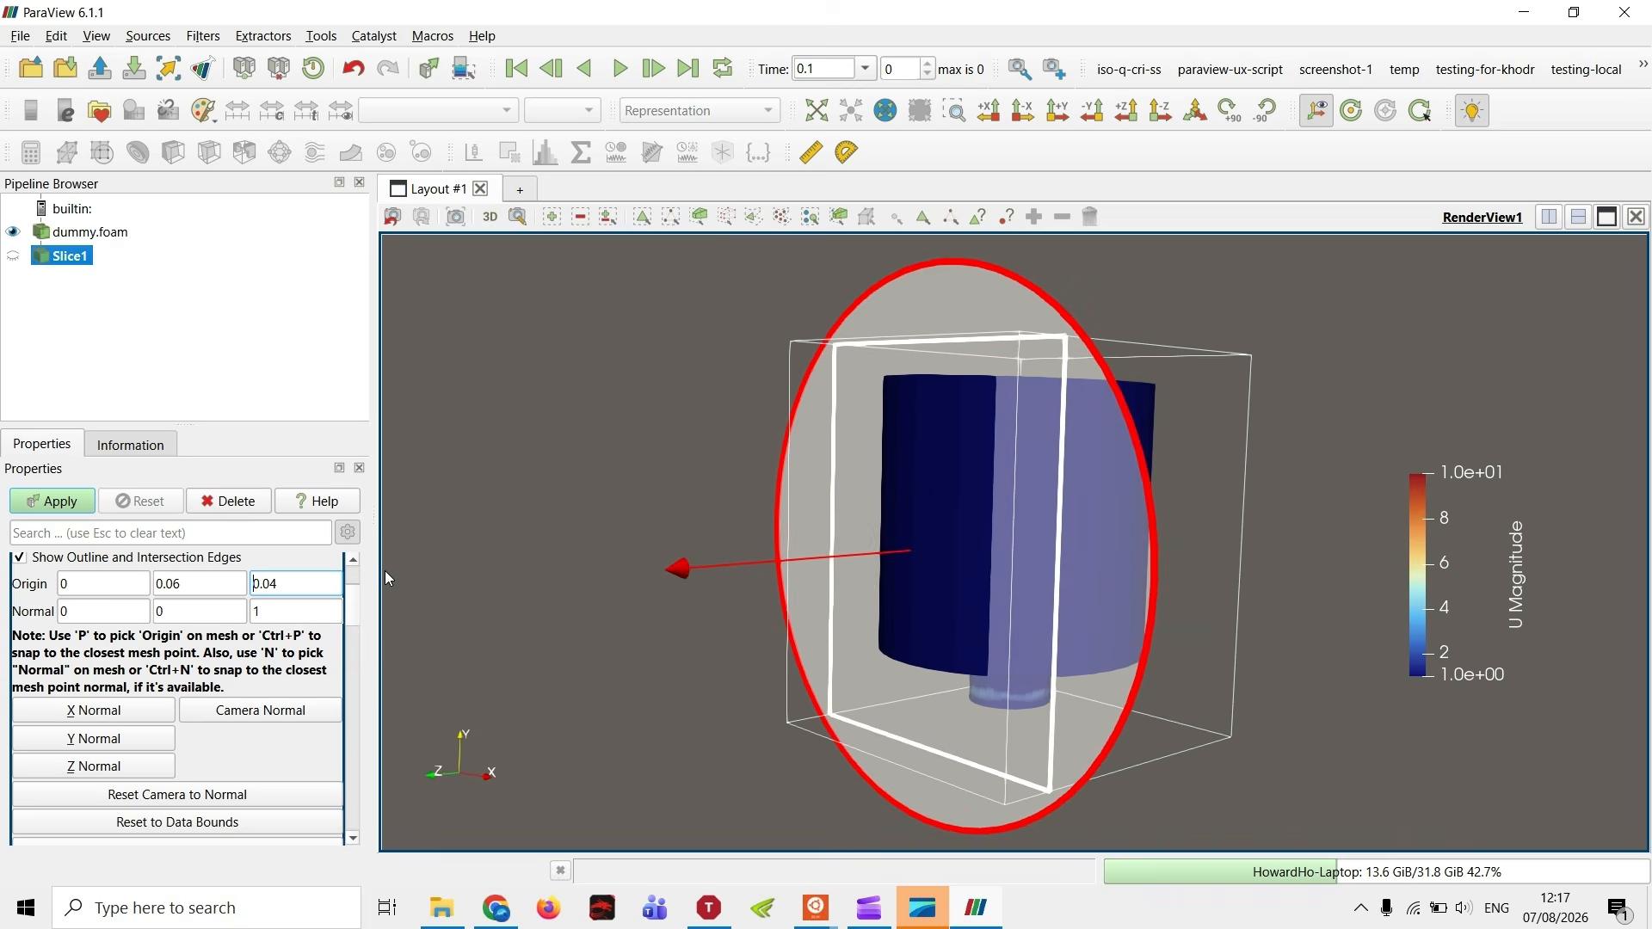
- Set the slice plane's Z origin to 0 with a Z normal and apply the slice
{"action": "left_click", "coordinate": [120, 765]}
{"action": "left_click_drag", "start_coordinate": [253, 587], "coordinate": [308, 589]}
{"action": "type", "text": "0"}
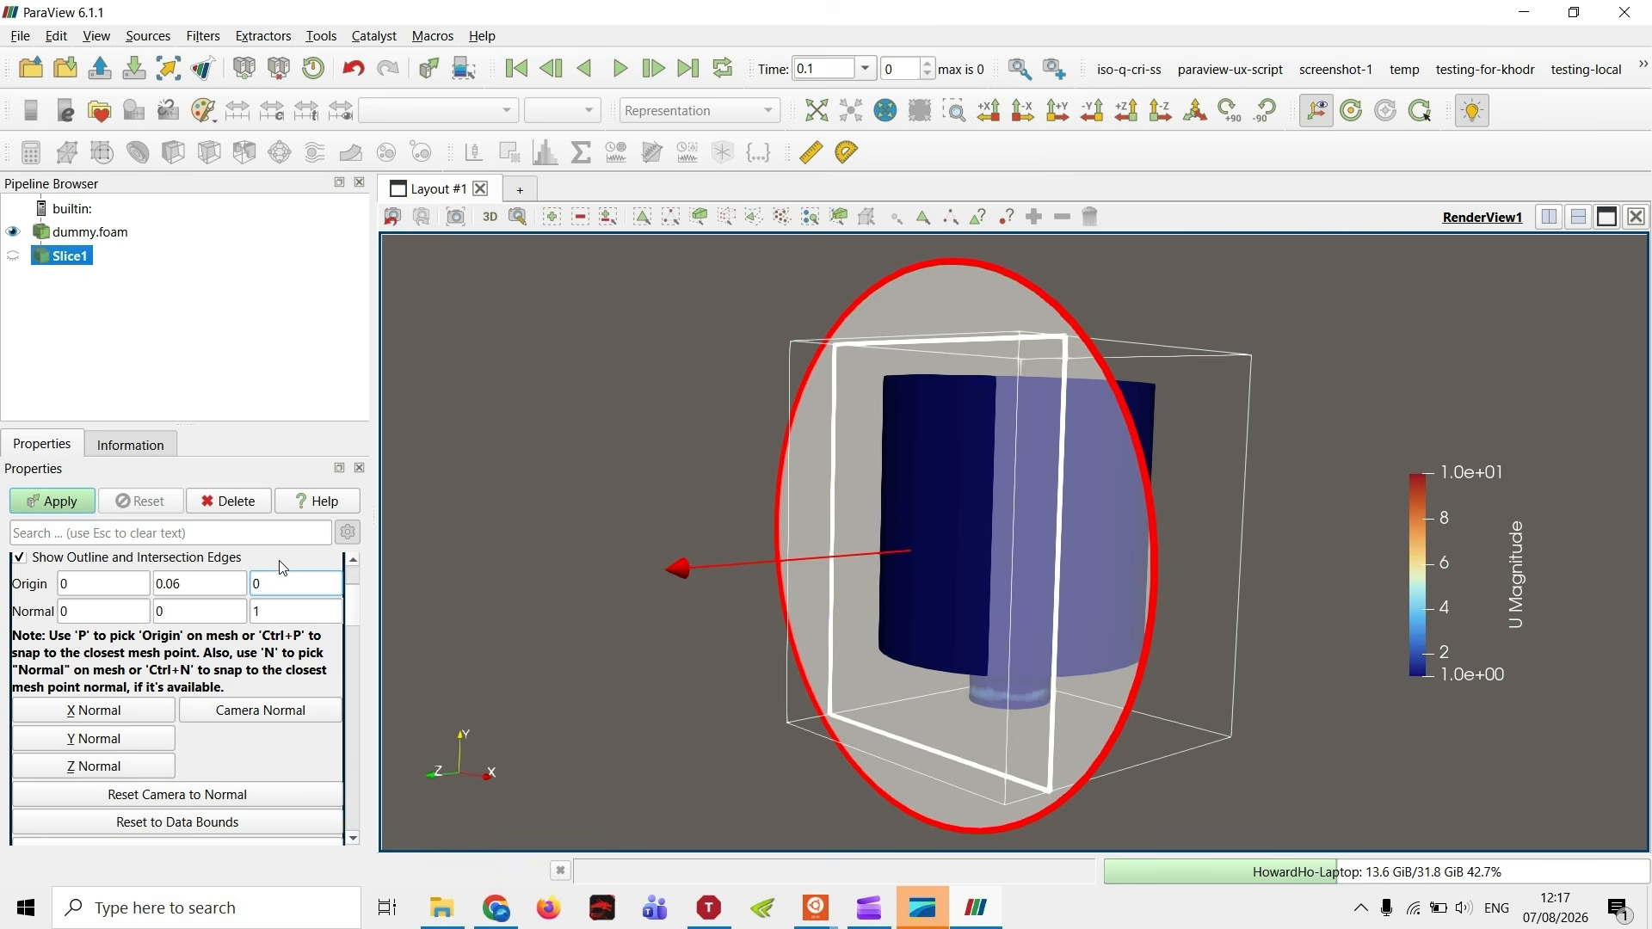
{"action": "key", "text": "Return"}
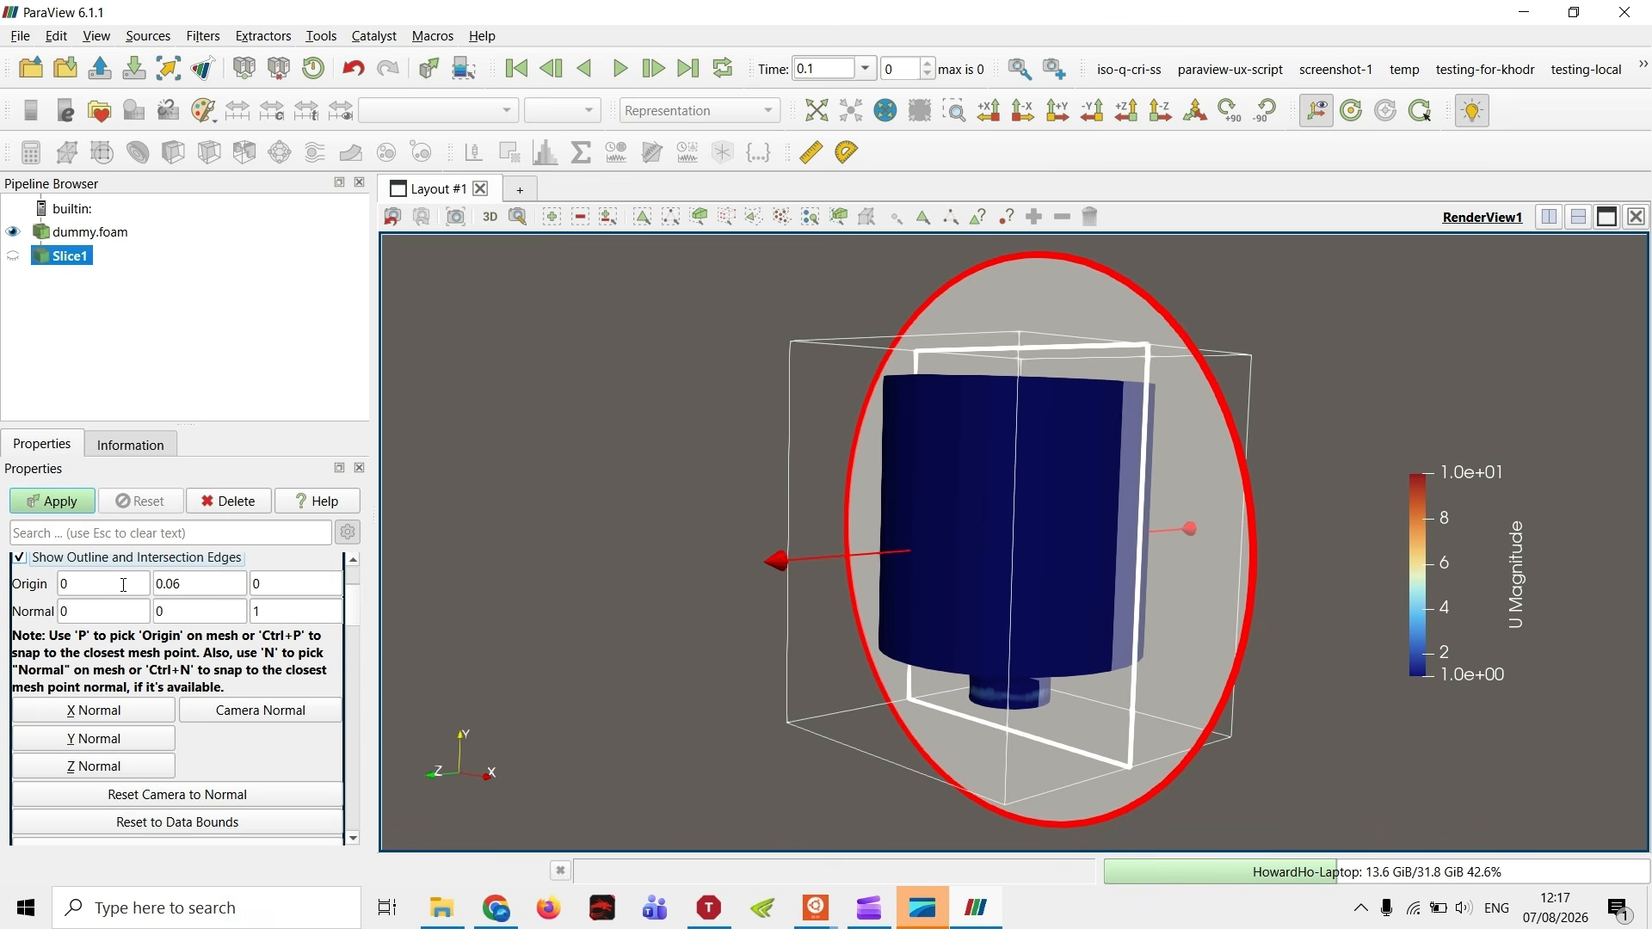
{"action": "scroll", "coordinate": [123, 586], "scroll_direction": "up", "scroll_amount": 2}
{"action": "left_click", "coordinate": [73, 502]}
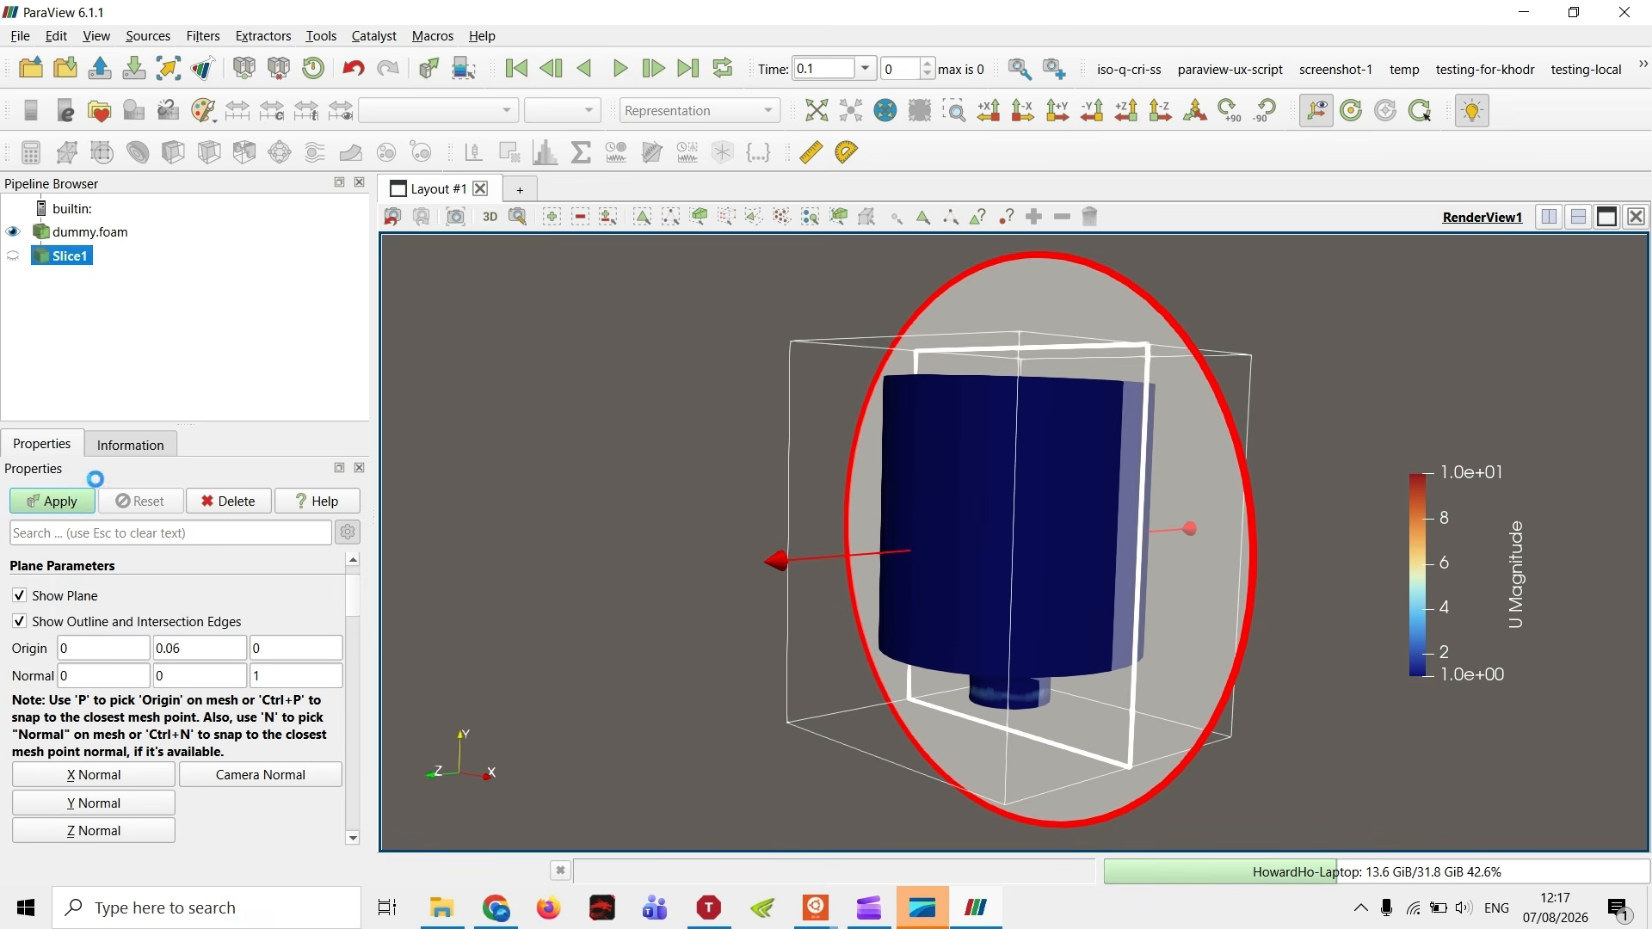
- Enlarge the circular outline of the slice plane widget slightly and reapply the slice
{"action": "left_click_drag", "start_coordinate": [1297, 483], "coordinate": [1246, 461]}
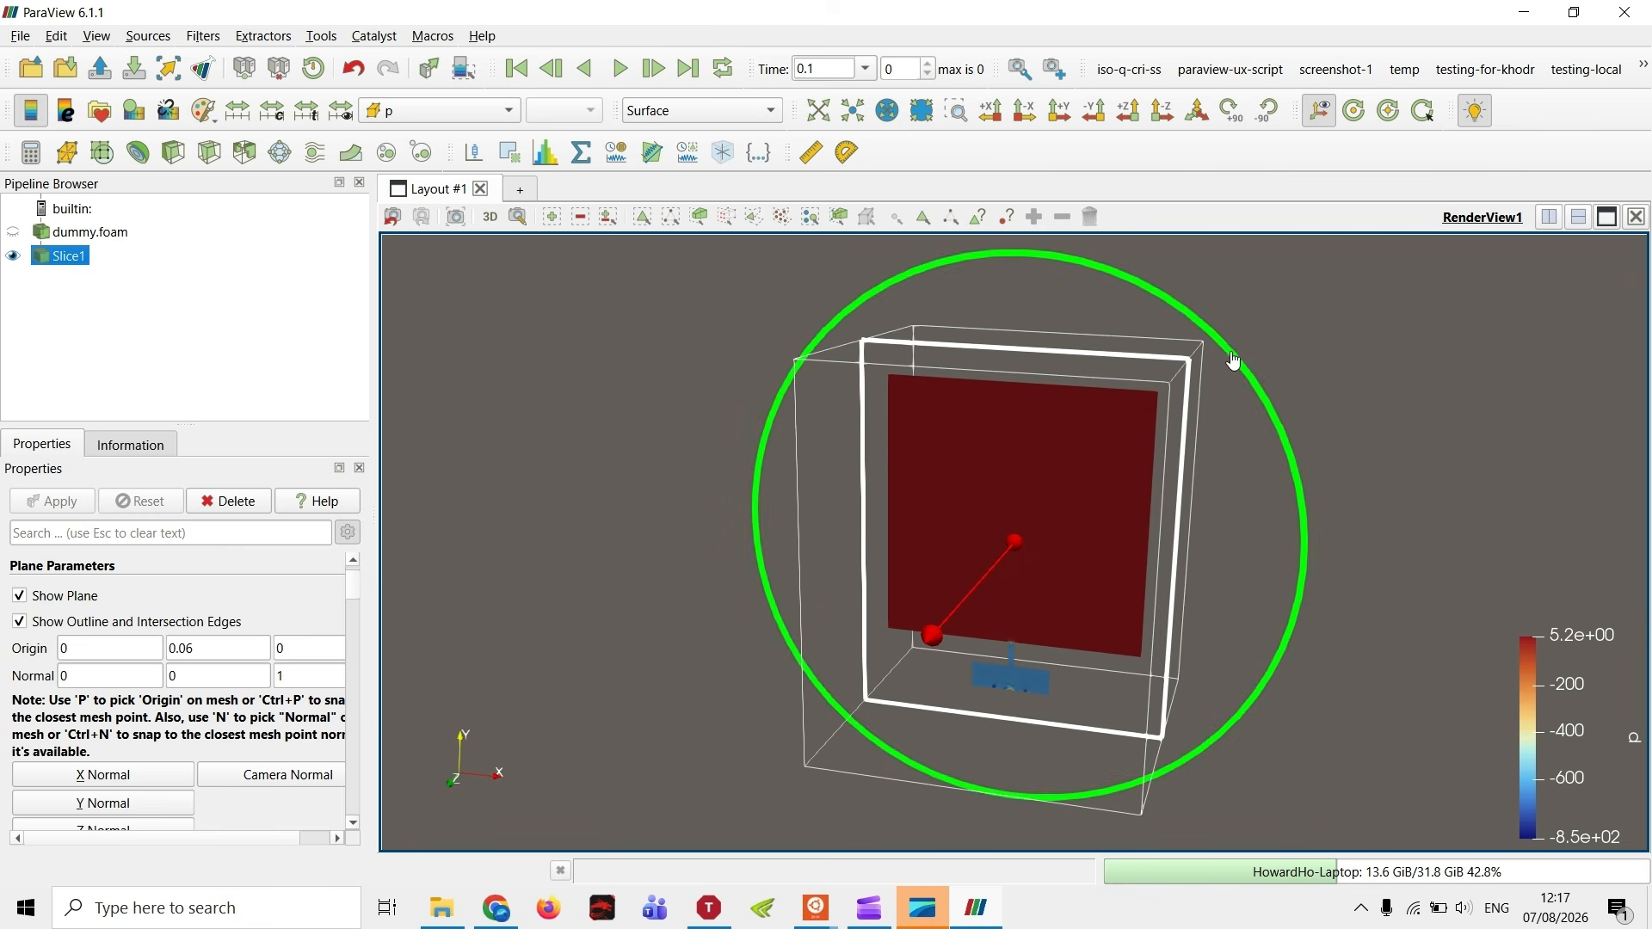
{"action": "left_click_drag", "start_coordinate": [1235, 362], "coordinate": [1283, 399]}
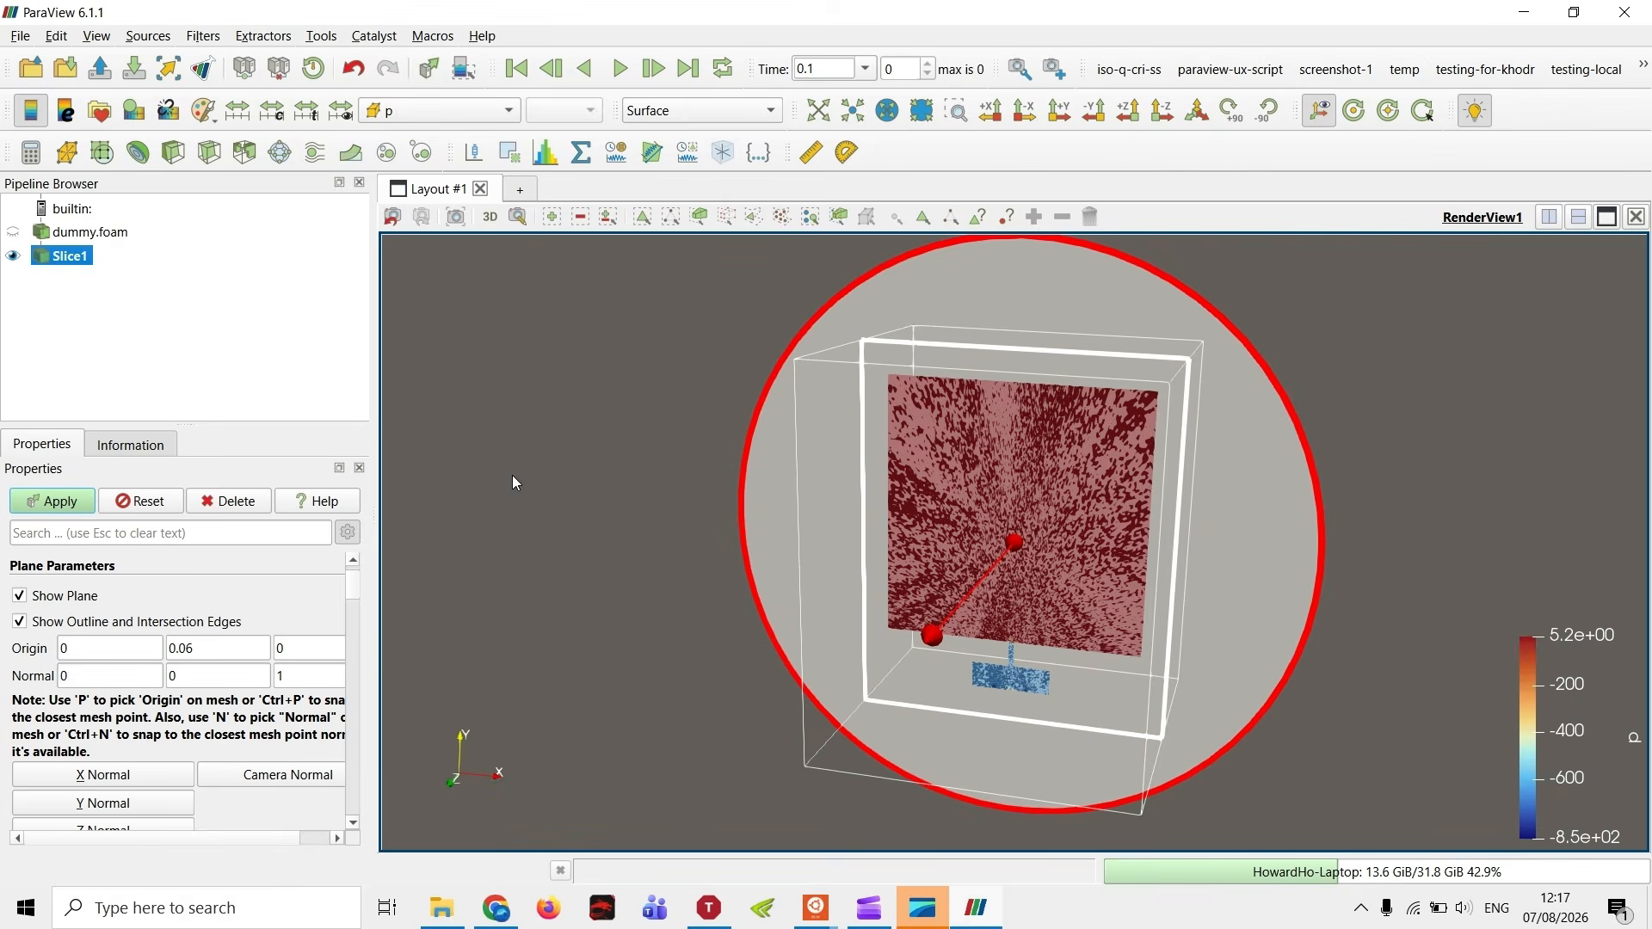
{"action": "left_click", "coordinate": [76, 509]}
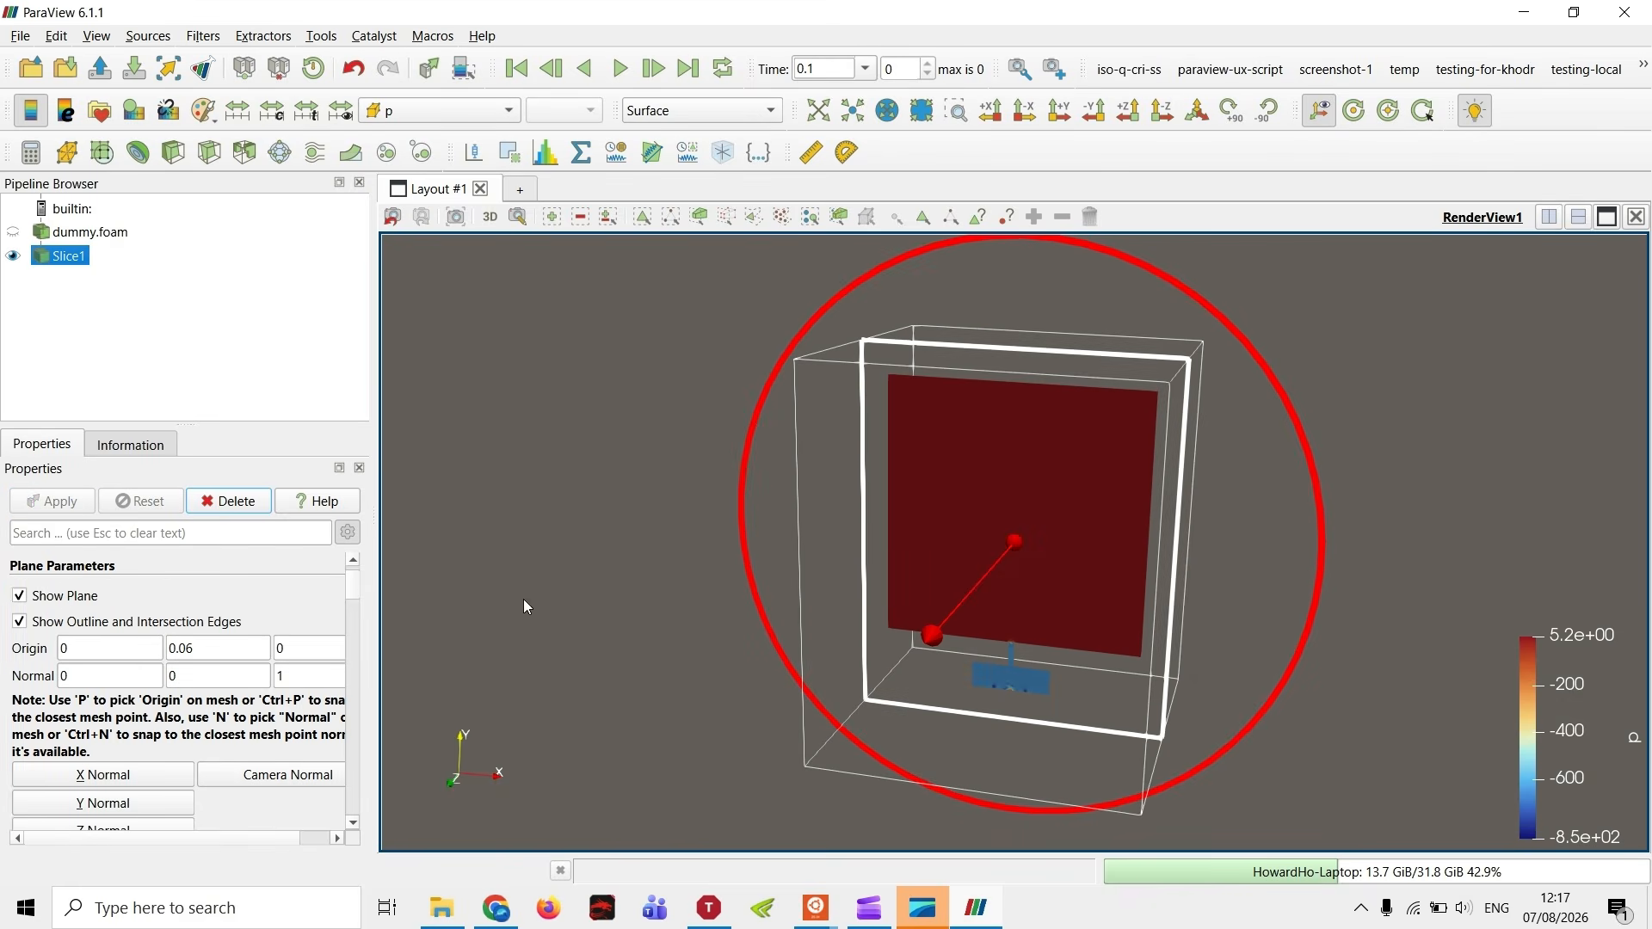
- Inspect the slice with its plane widget hidden and show the widget again
{"action": "left_click", "coordinate": [66, 597]}
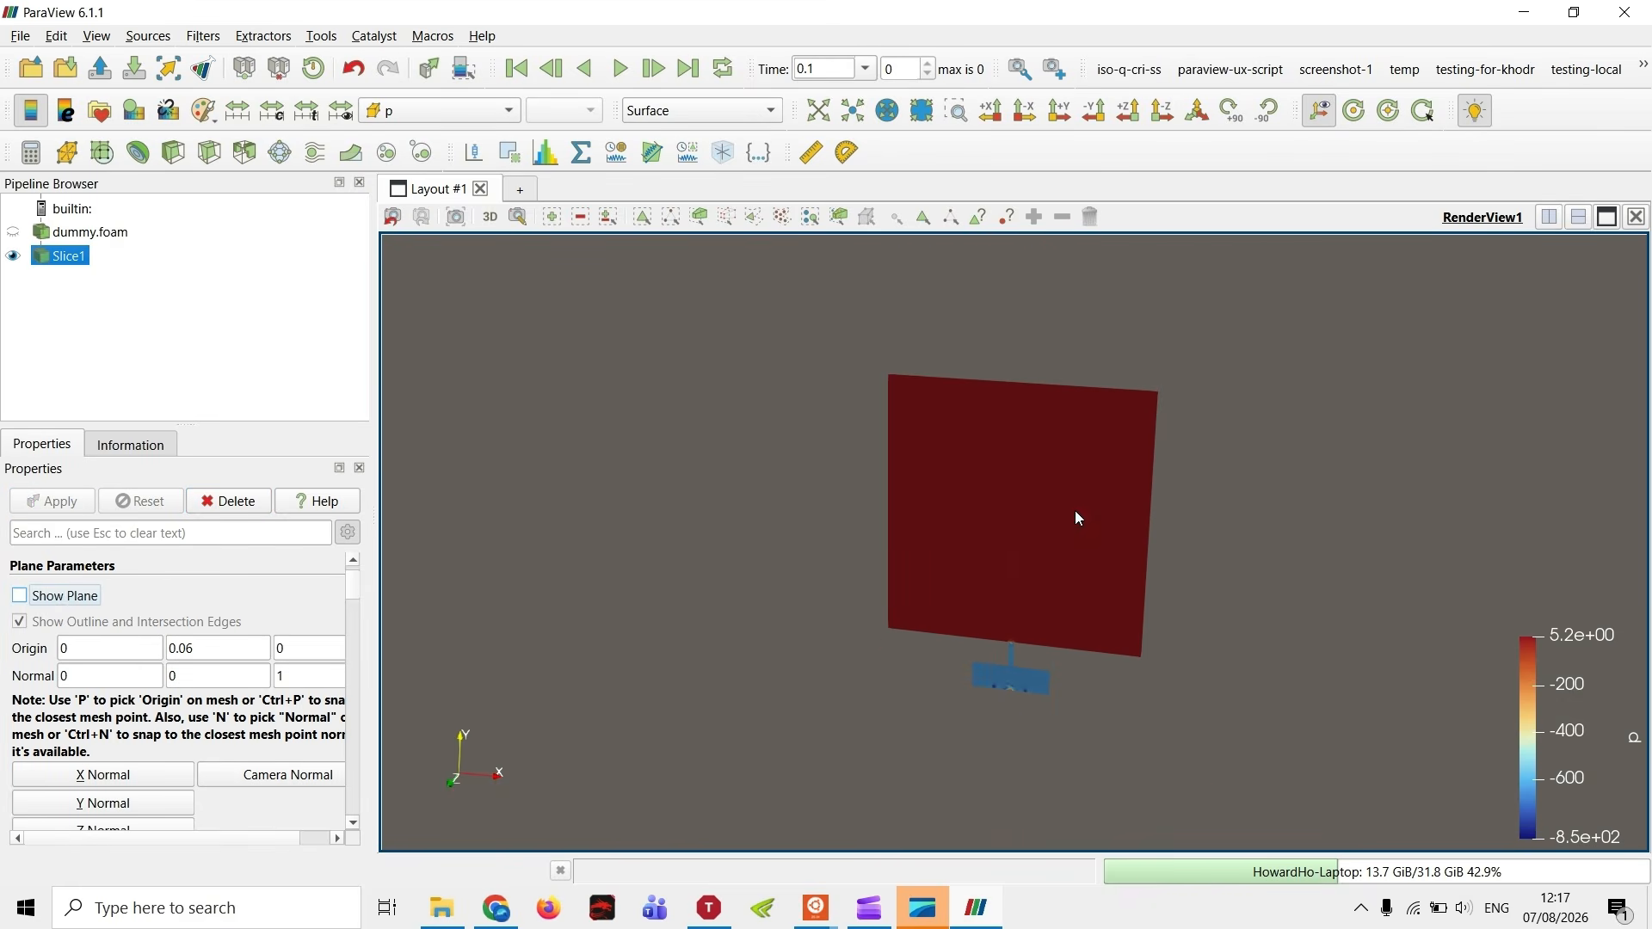
{"action": "left_click_drag", "start_coordinate": [1081, 517], "coordinate": [1006, 439]}
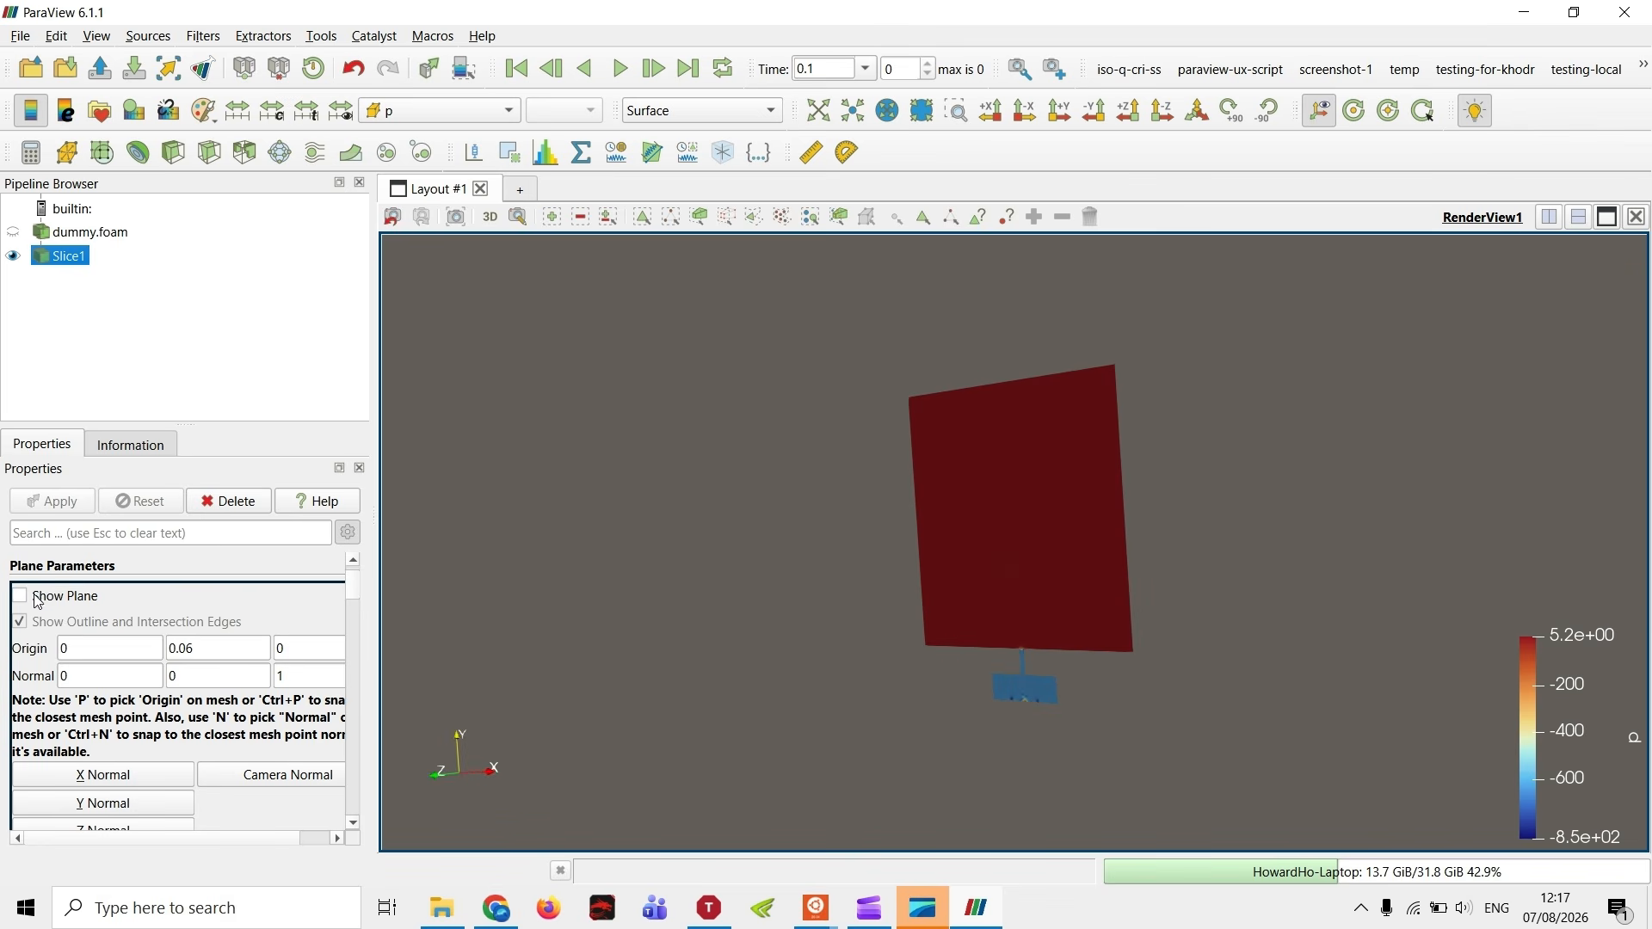
{"action": "left_click", "coordinate": [38, 600]}
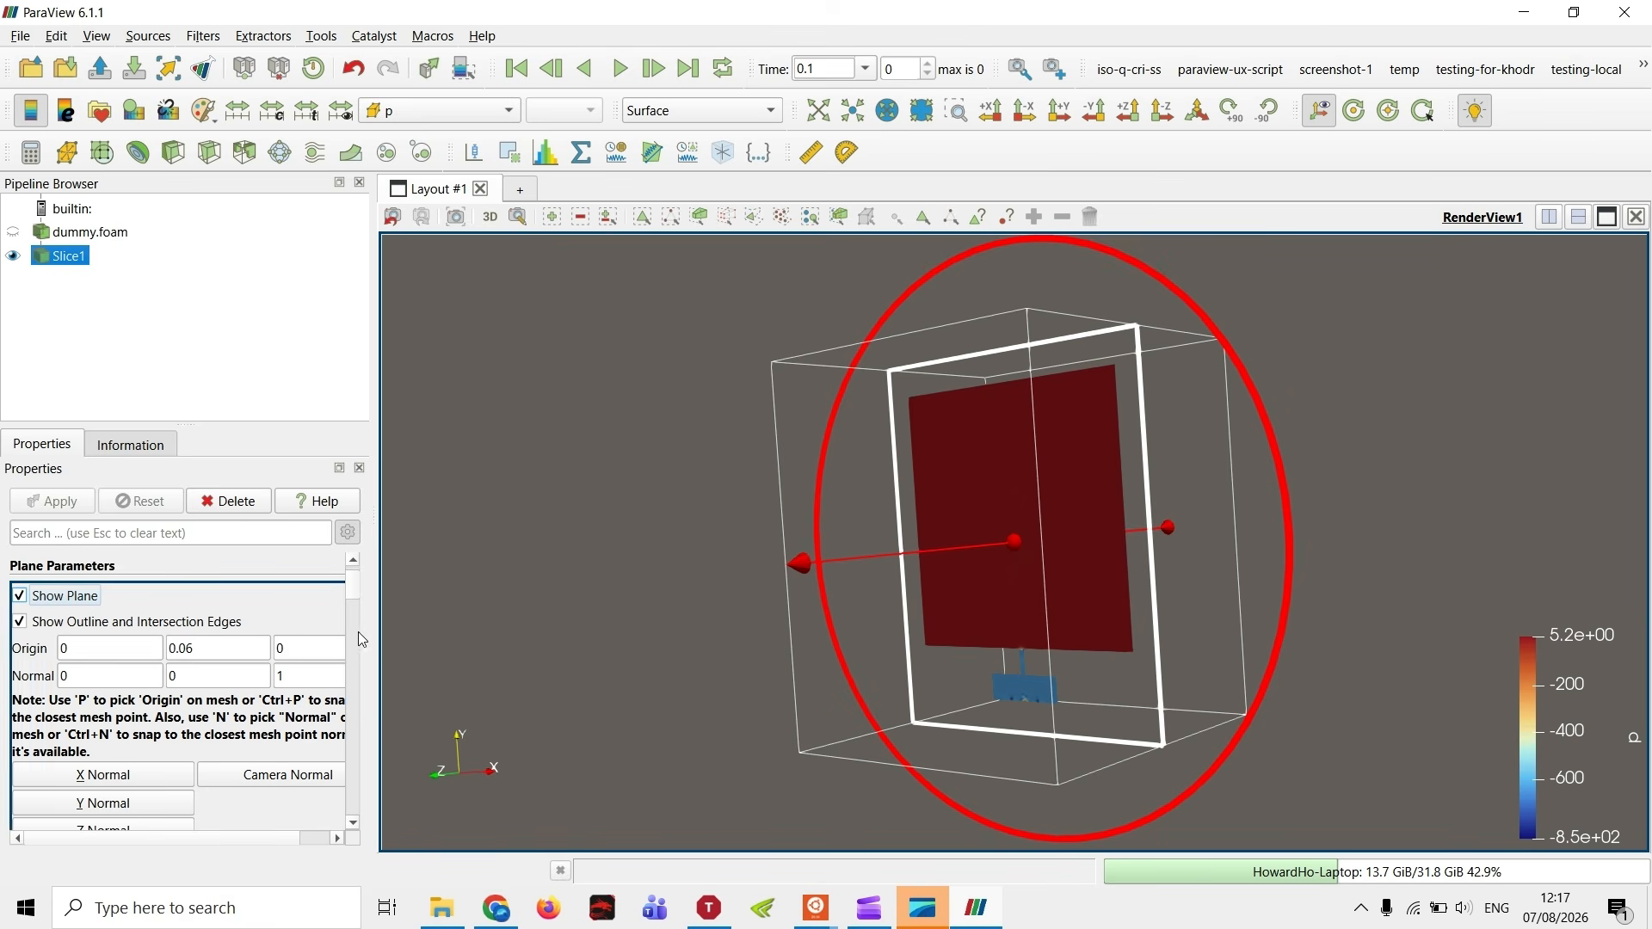
- Preview the slice plane at a Z origin of 0.01, then return it to 0 and apply
{"action": "double_click", "coordinate": [317, 640]}
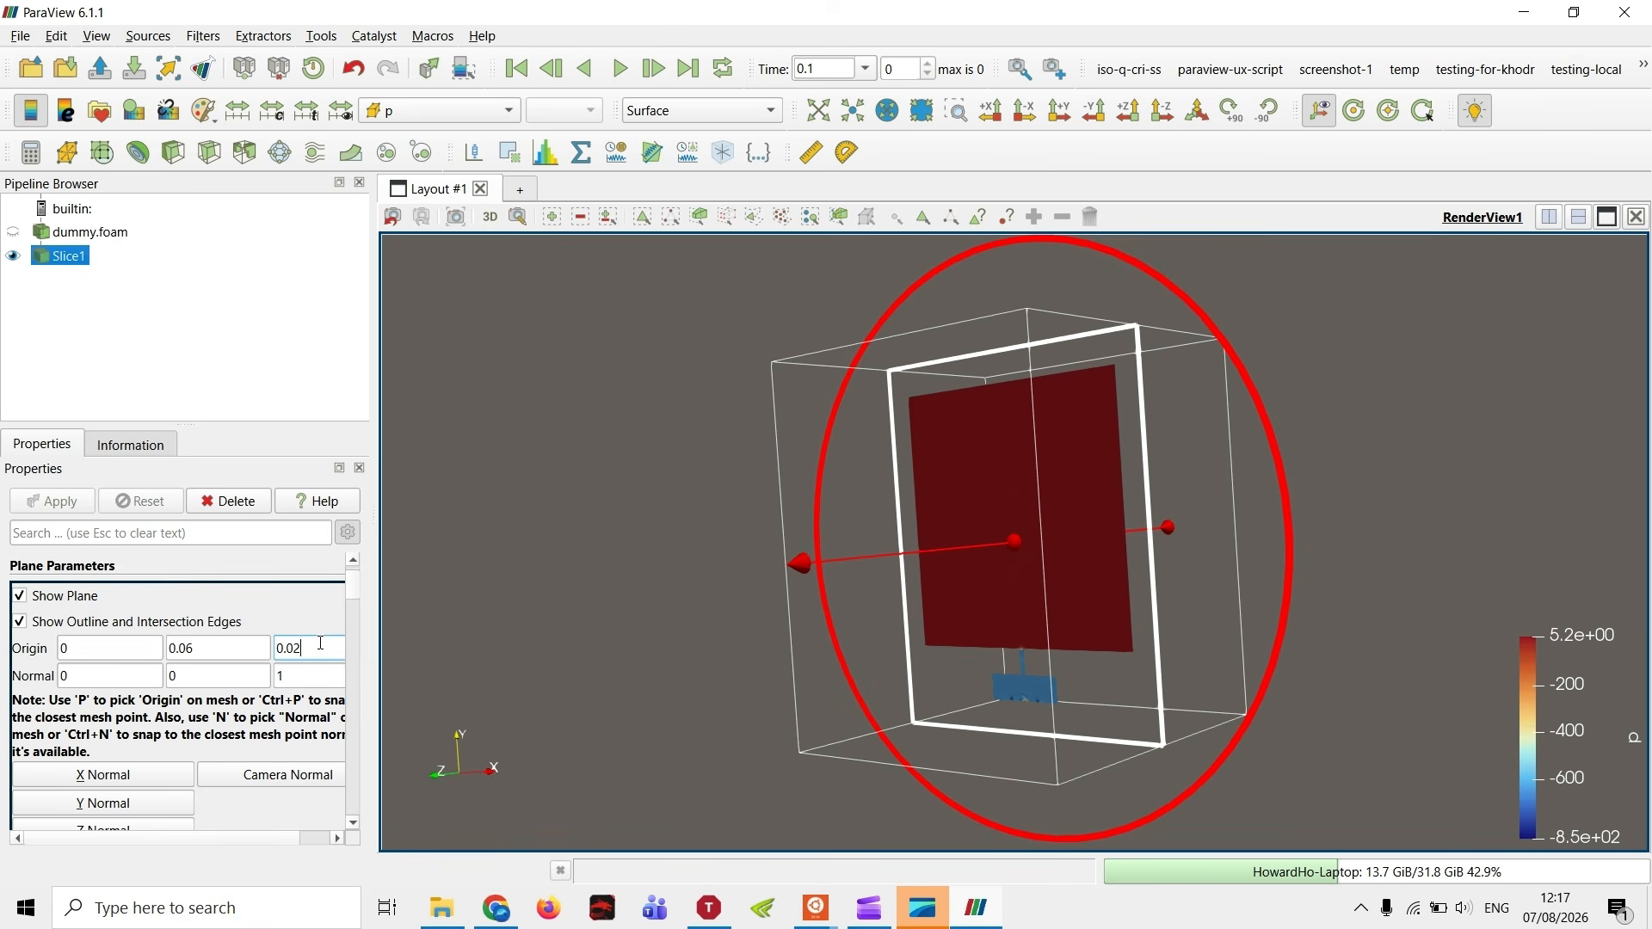
{"action": "key", "text": "Return"}
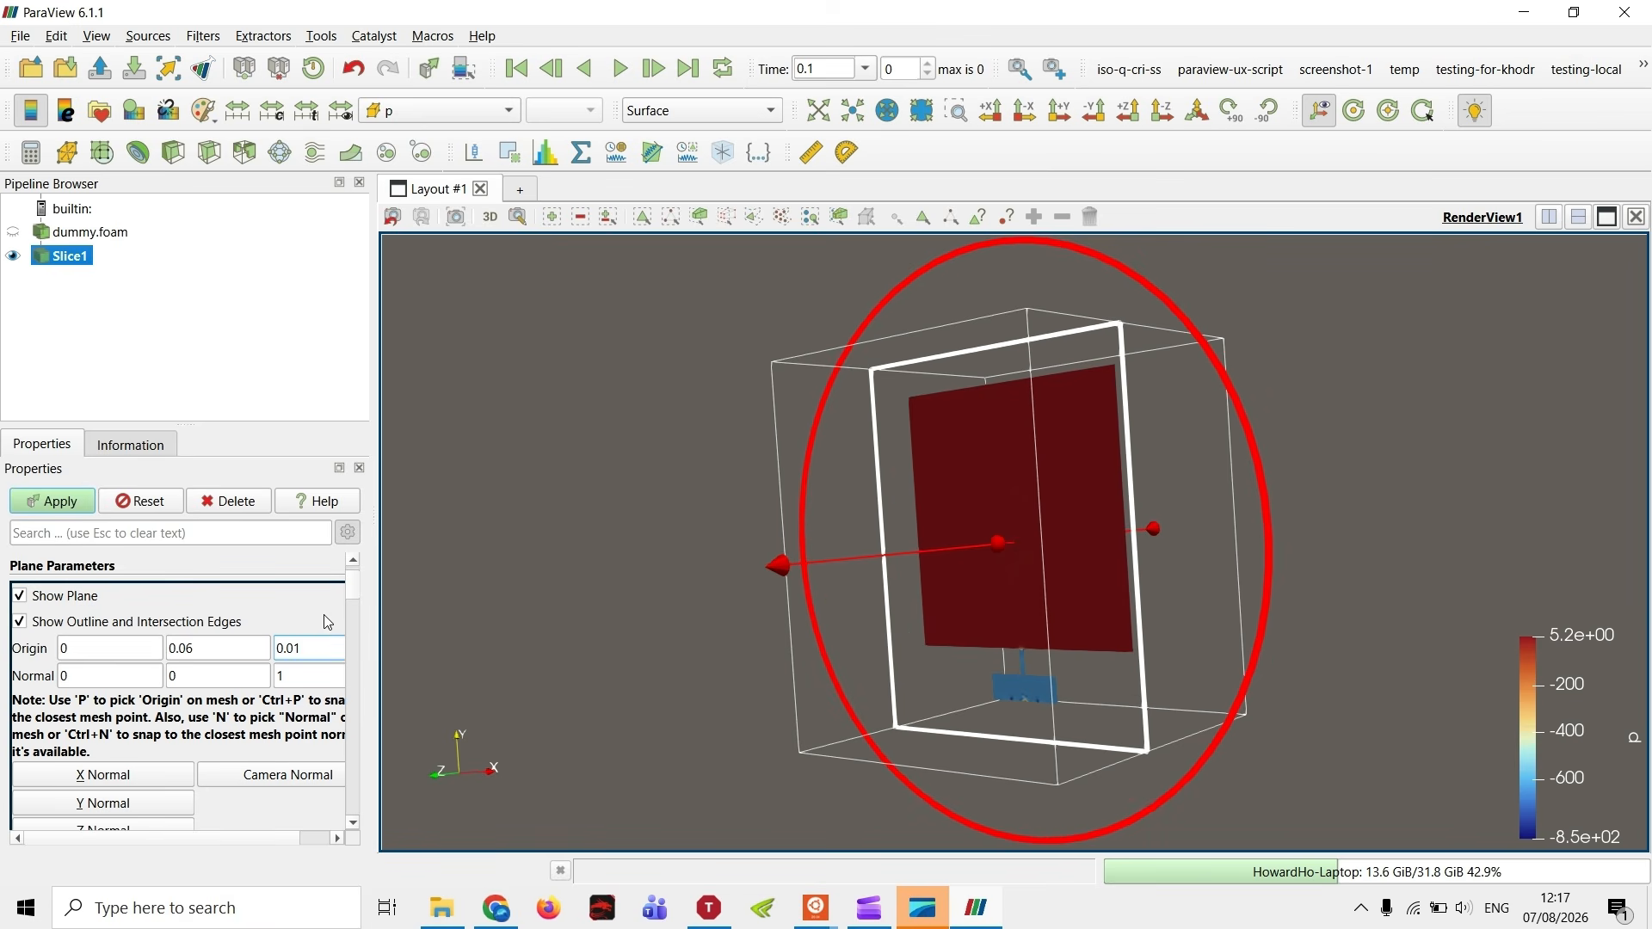
{"action": "left_click_drag", "start_coordinate": [431, 339], "coordinate": [430, 375]}
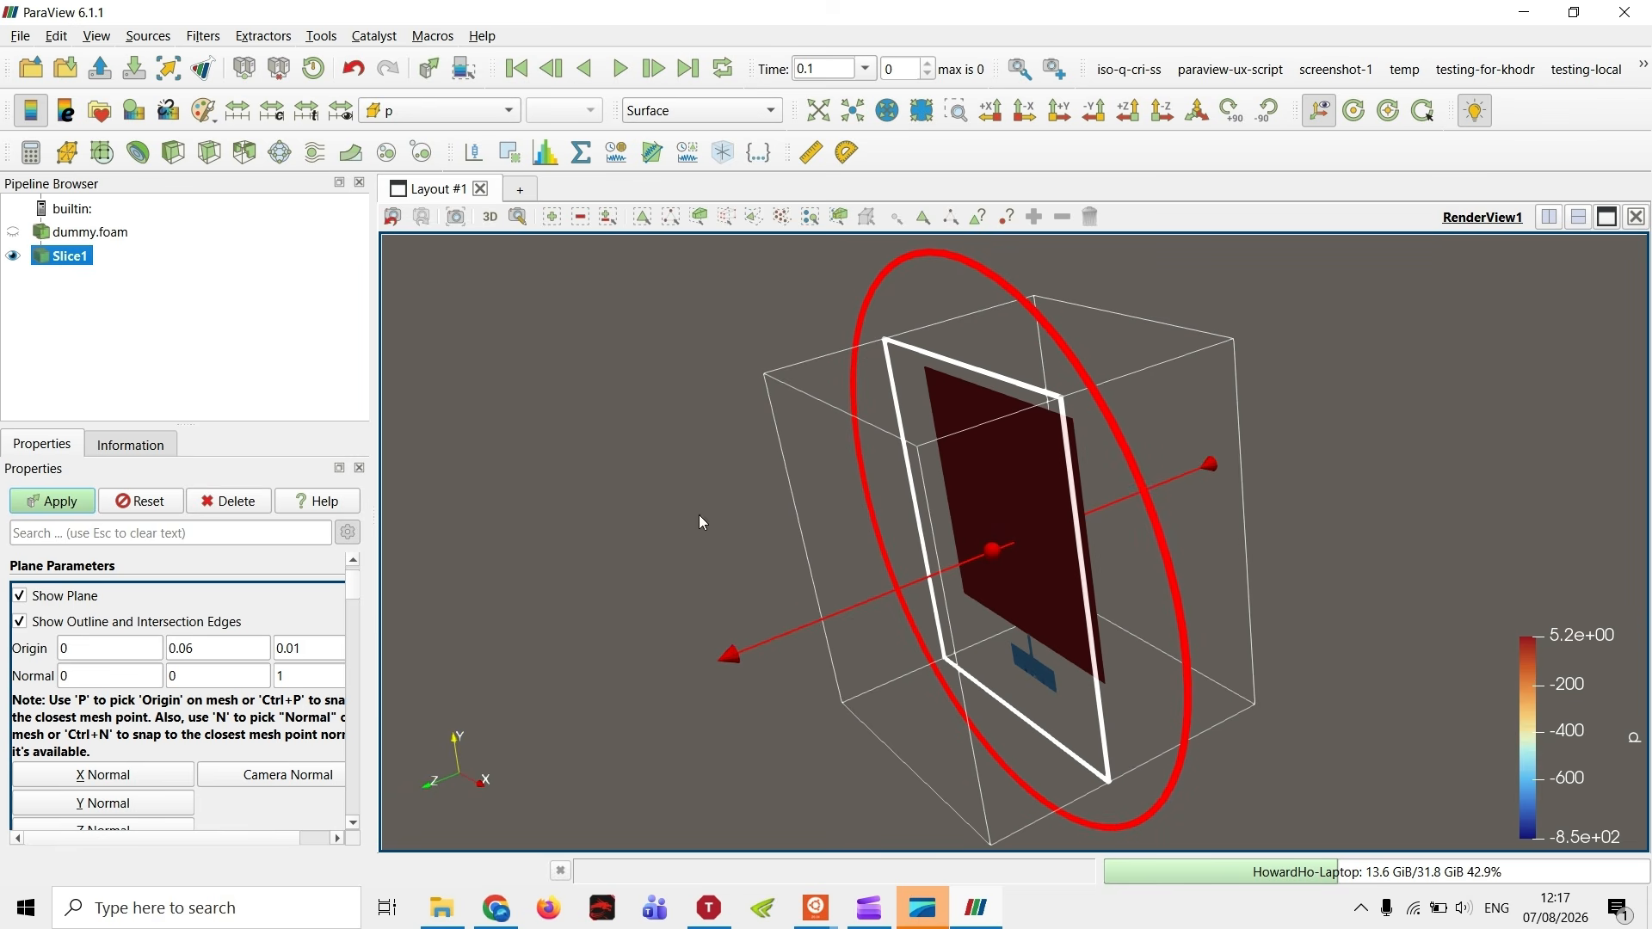
{"action": "left_click", "coordinate": [338, 650]}
{"action": "double_click", "coordinate": [337, 651]}
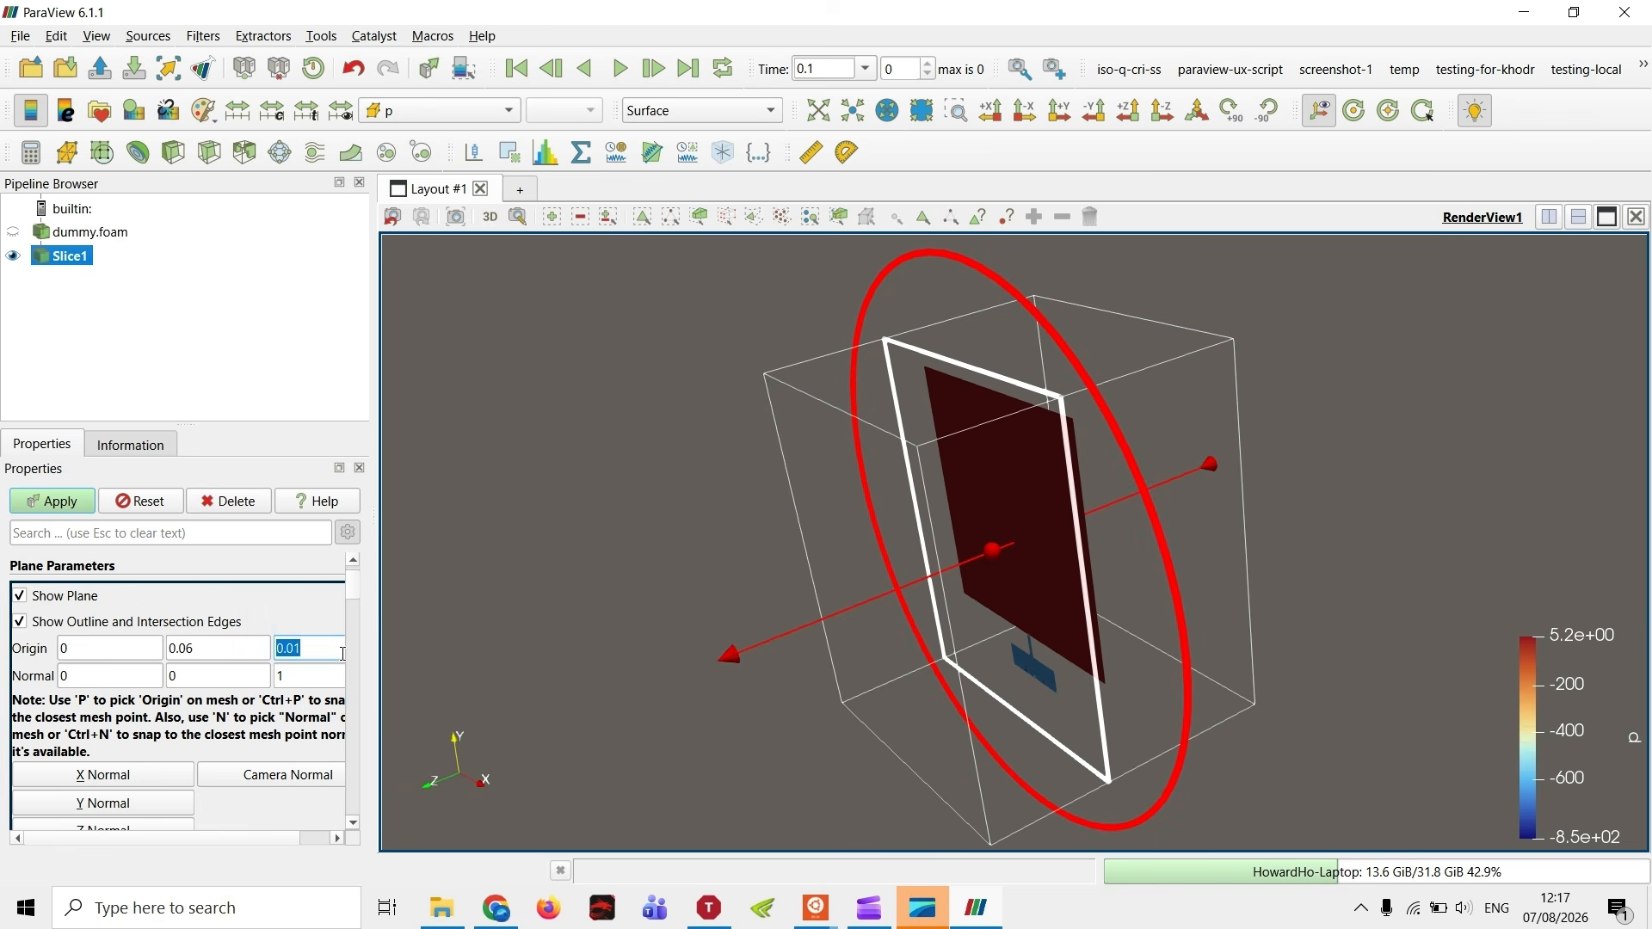
{"action": "type", "text": "0"}
{"action": "key", "text": "Return"}
{"action": "left_click", "coordinate": [74, 506]}
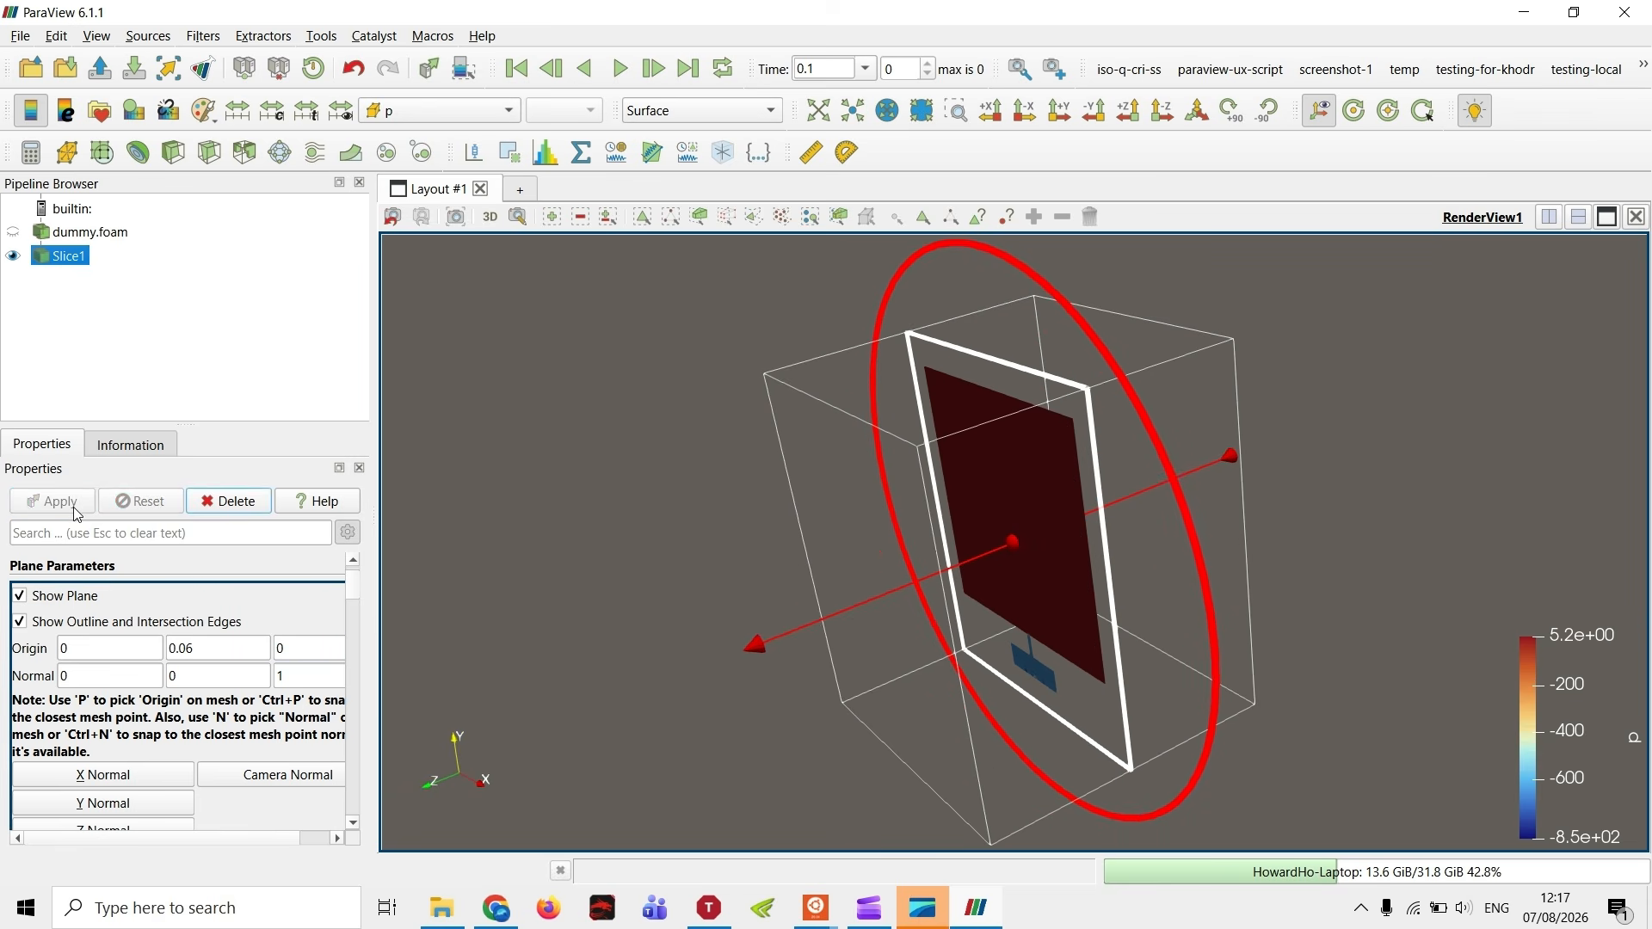
- Hide the slice plane widget and inspect the slice along -Z and at rotated angles
{"action": "left_click", "coordinate": [66, 595]}
{"action": "left_click_drag", "start_coordinate": [703, 555], "coordinate": [772, 434]}
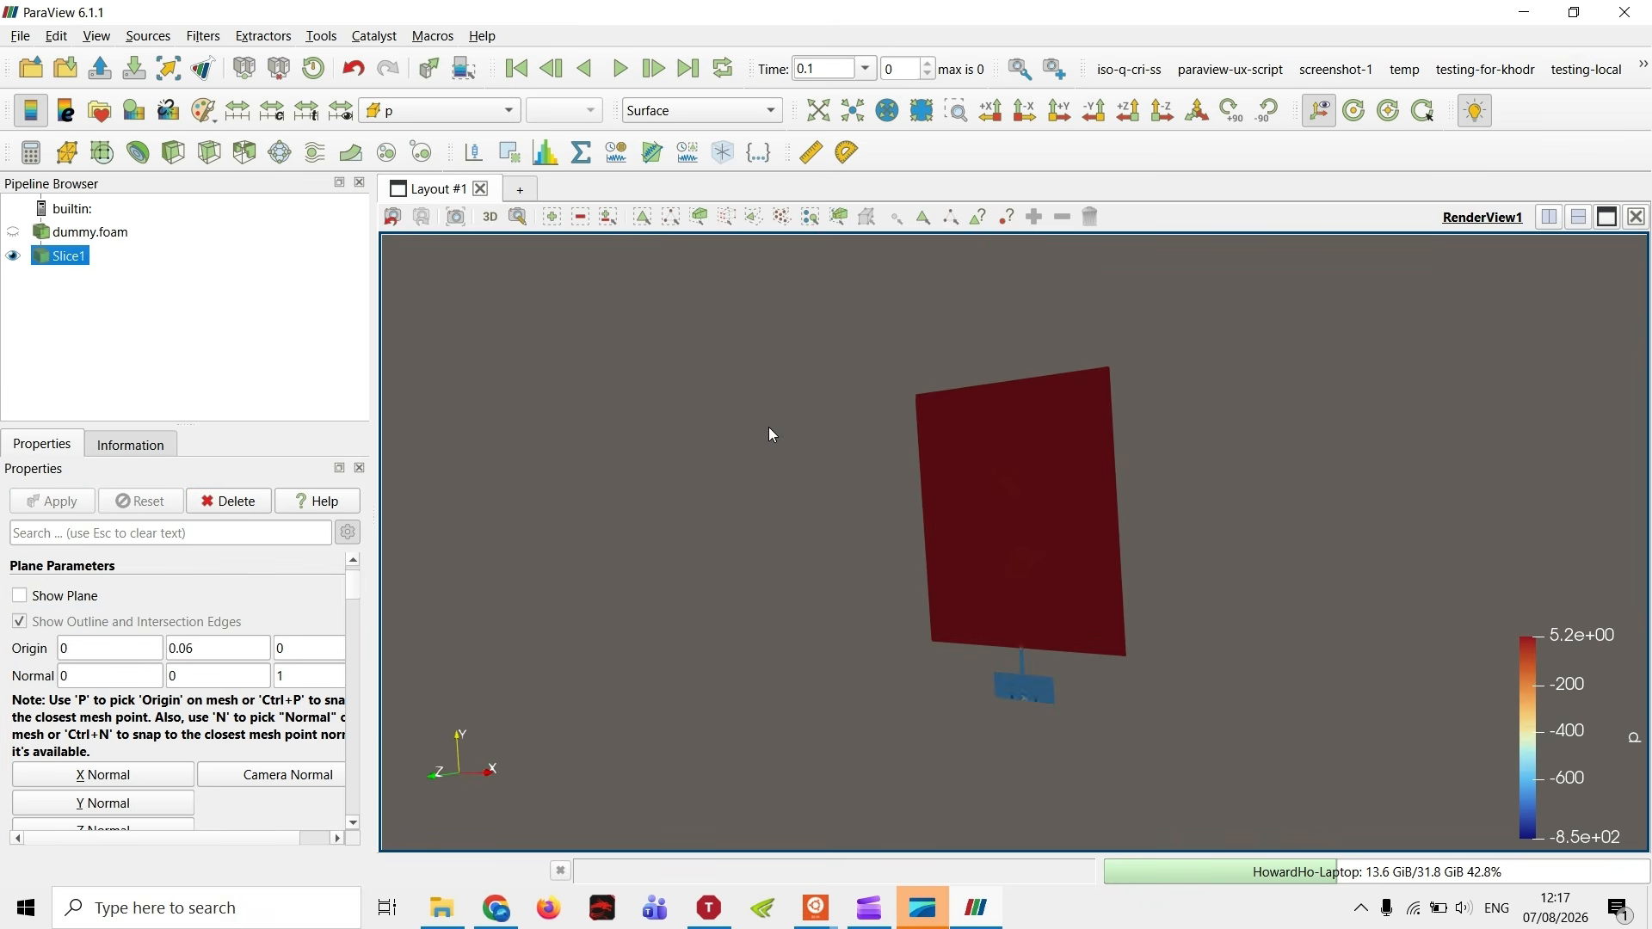
{"action": "left_click", "coordinate": [1162, 110]}
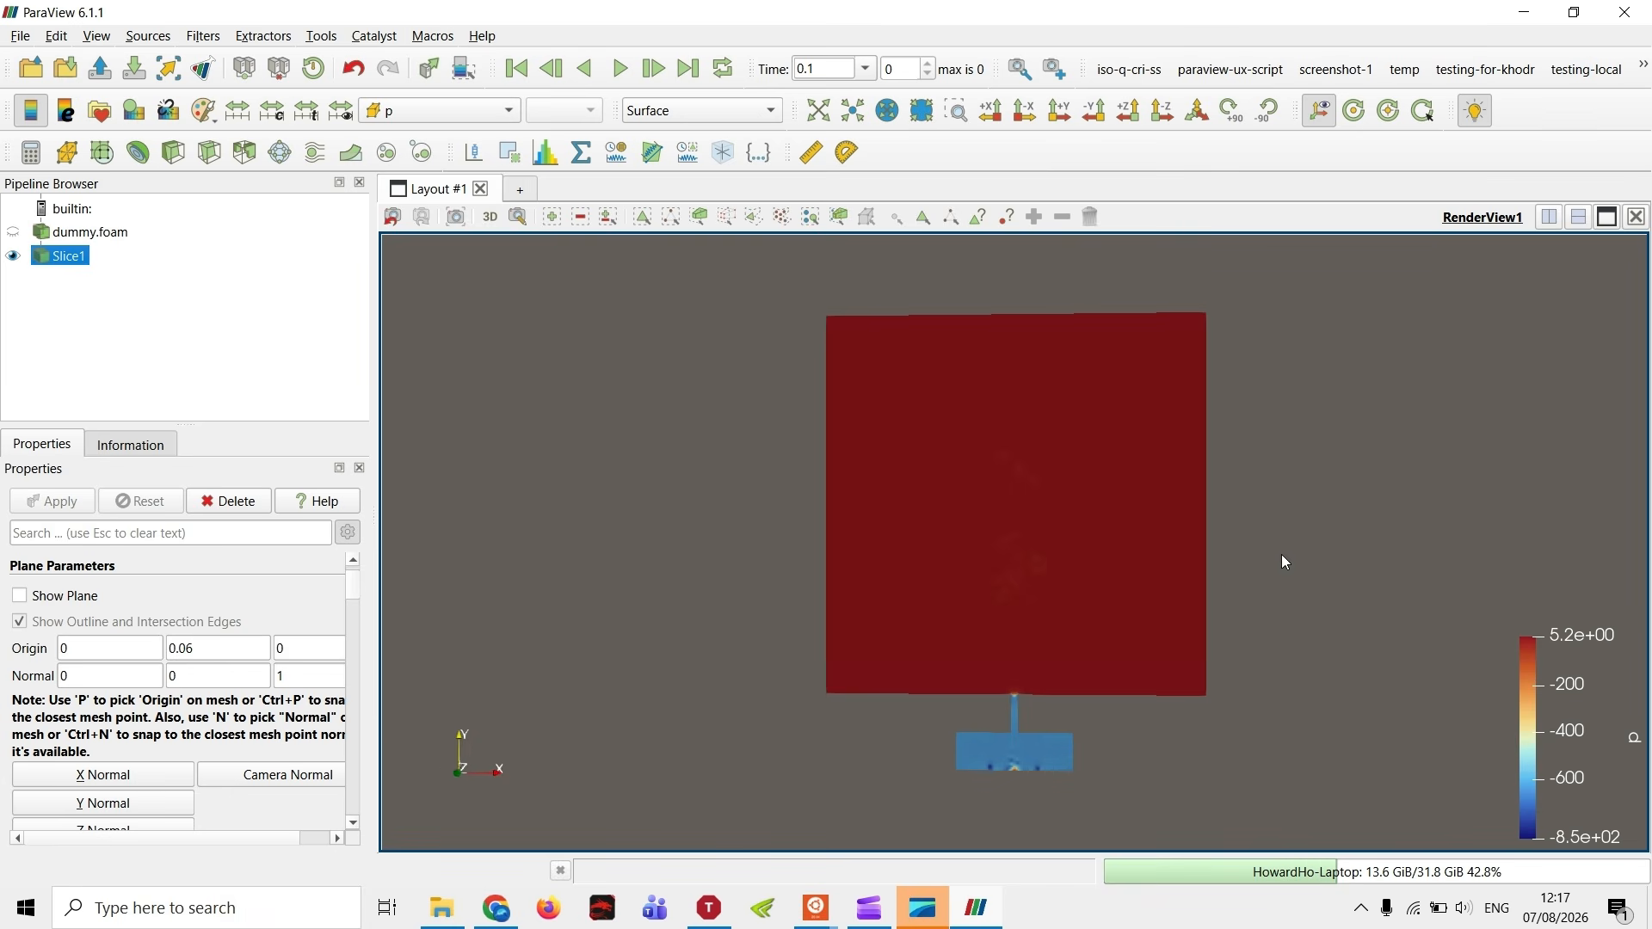
{"action": "left_click_drag", "start_coordinate": [1283, 559], "coordinate": [706, 199]}
{"action": "left_click_drag", "start_coordinate": [592, 305], "coordinate": [388, 203]}
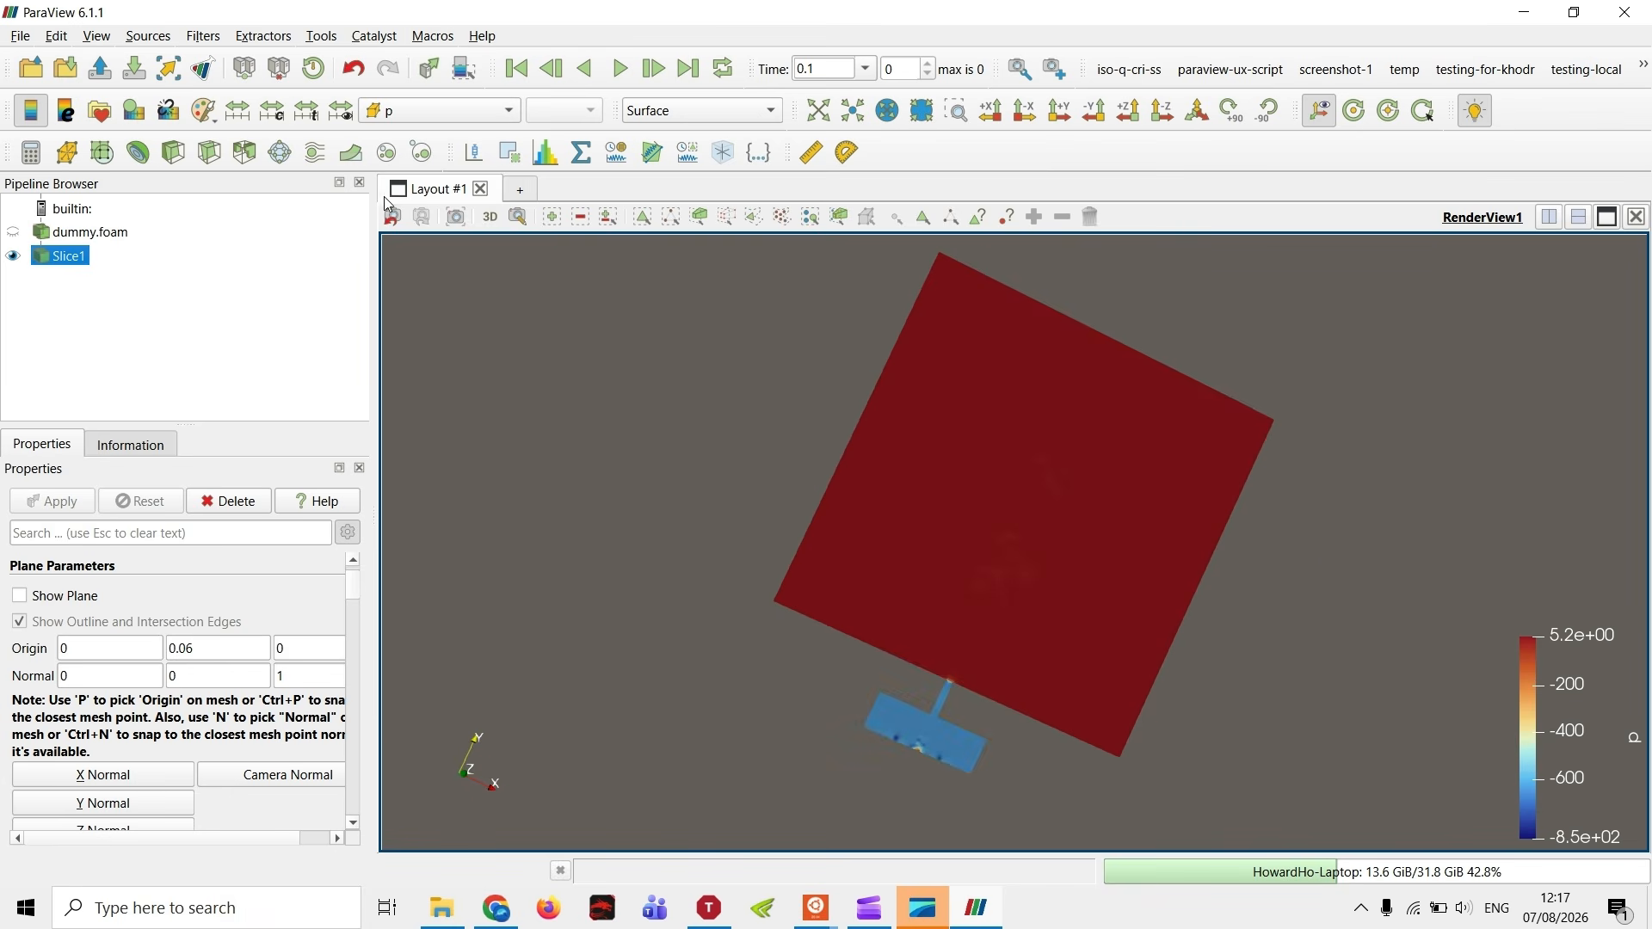
- Compare the render view's 2D and 3D interaction modes, leaving it in 2D mode
{"action": "left_click", "coordinate": [493, 218]}
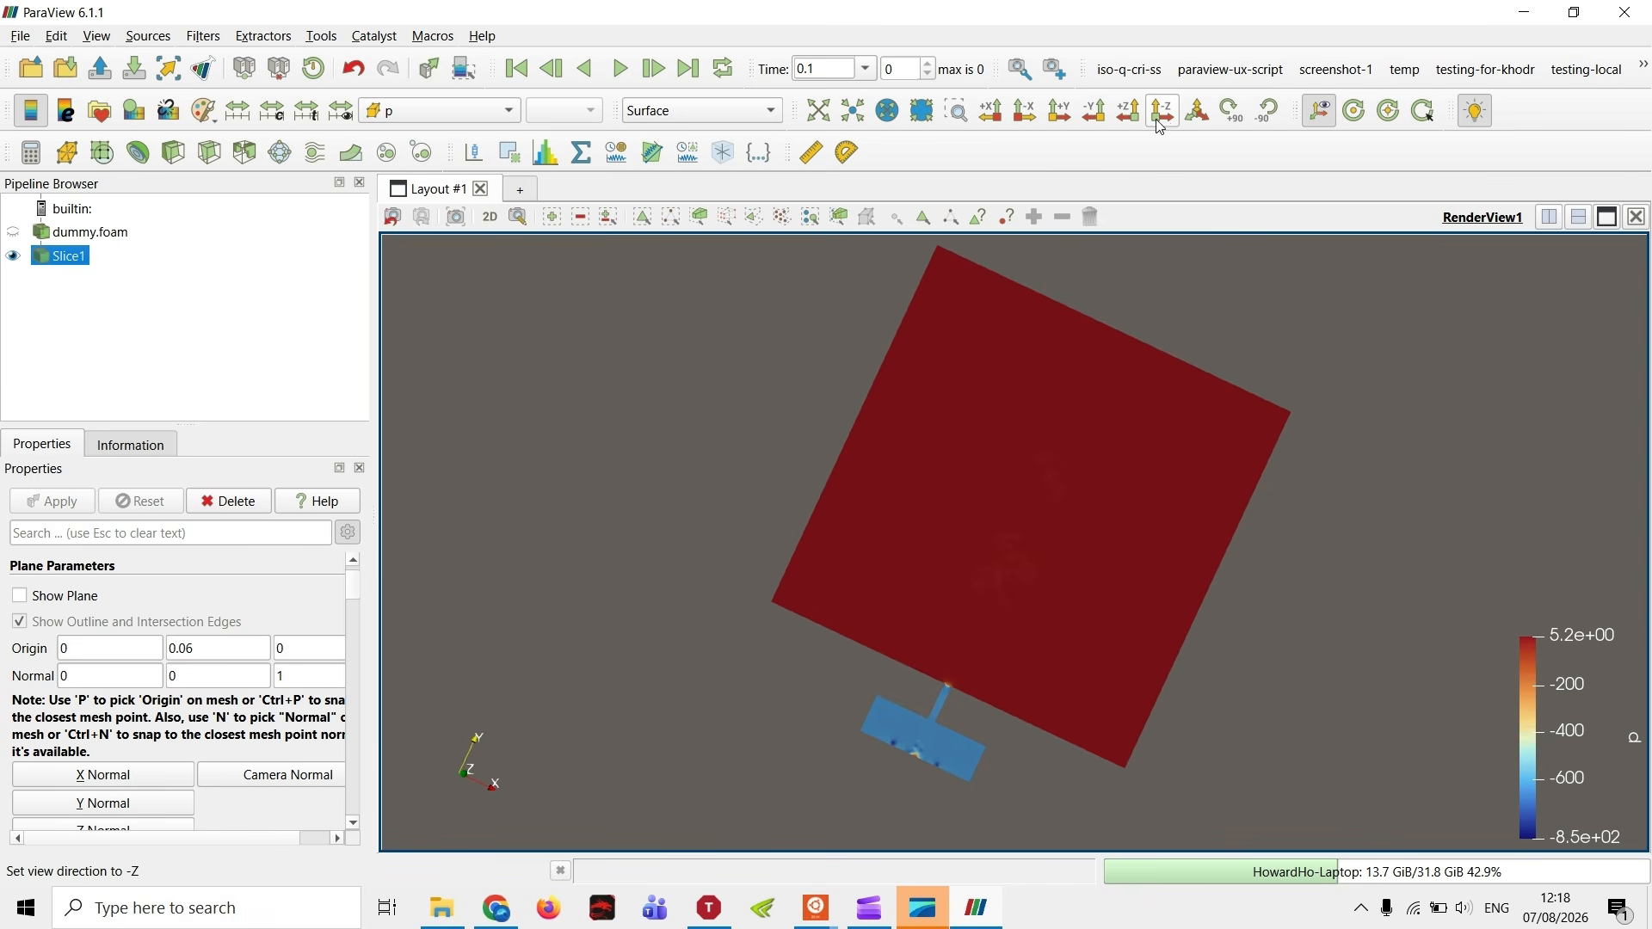
{"action": "left_click", "coordinate": [491, 220]}
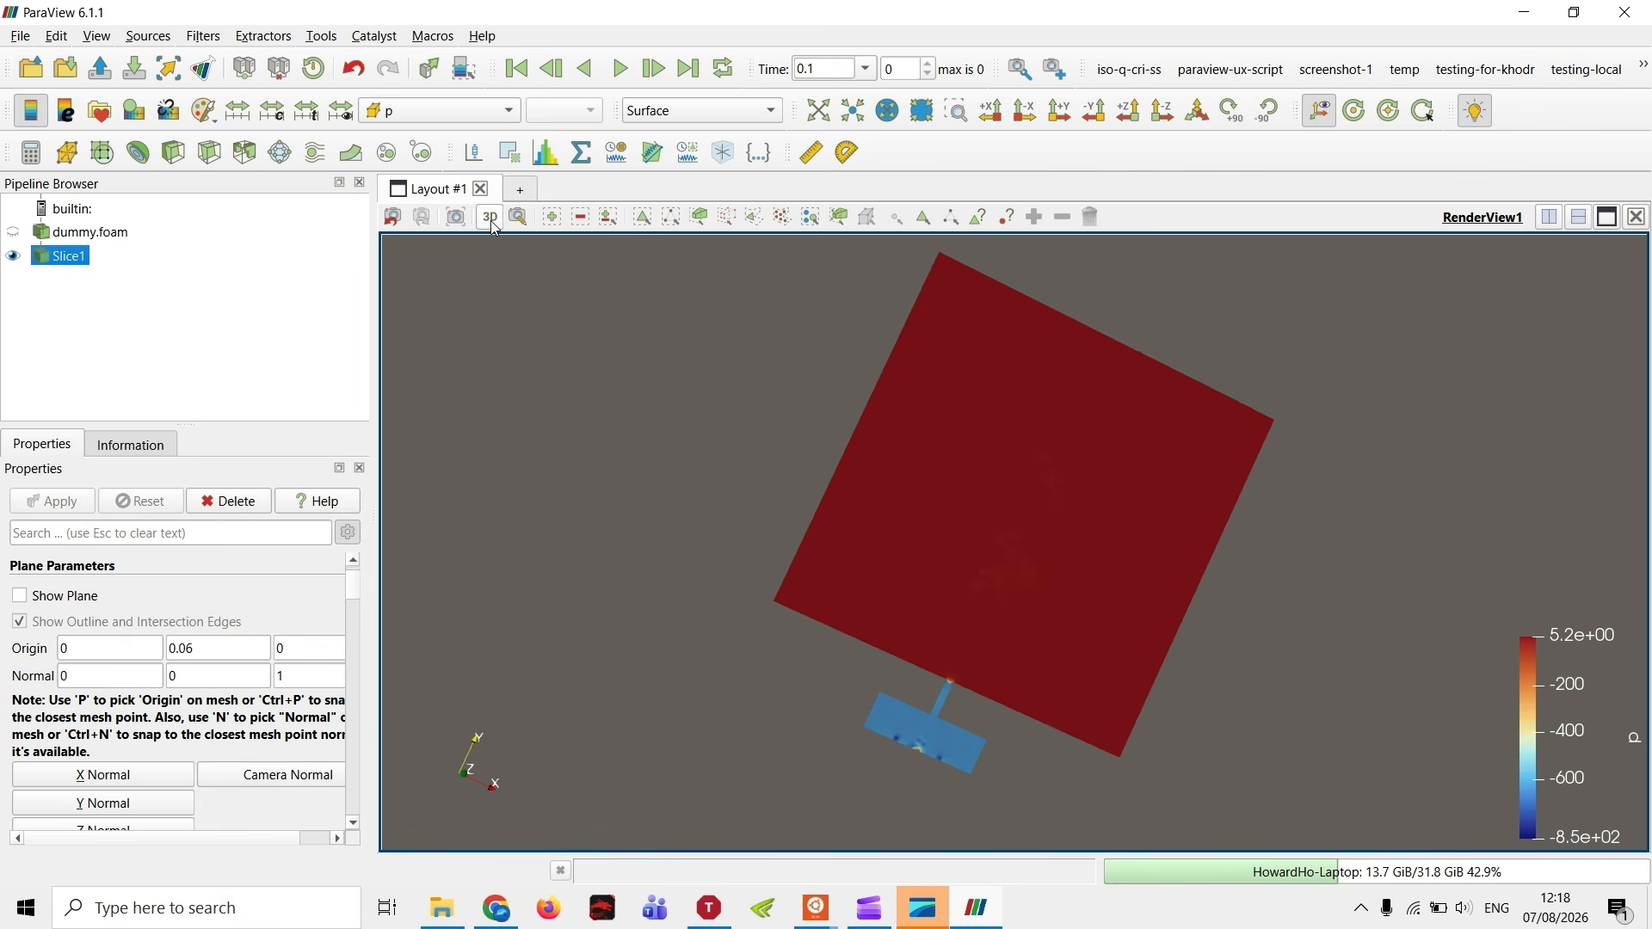
{"action": "left_click", "coordinate": [491, 219]}
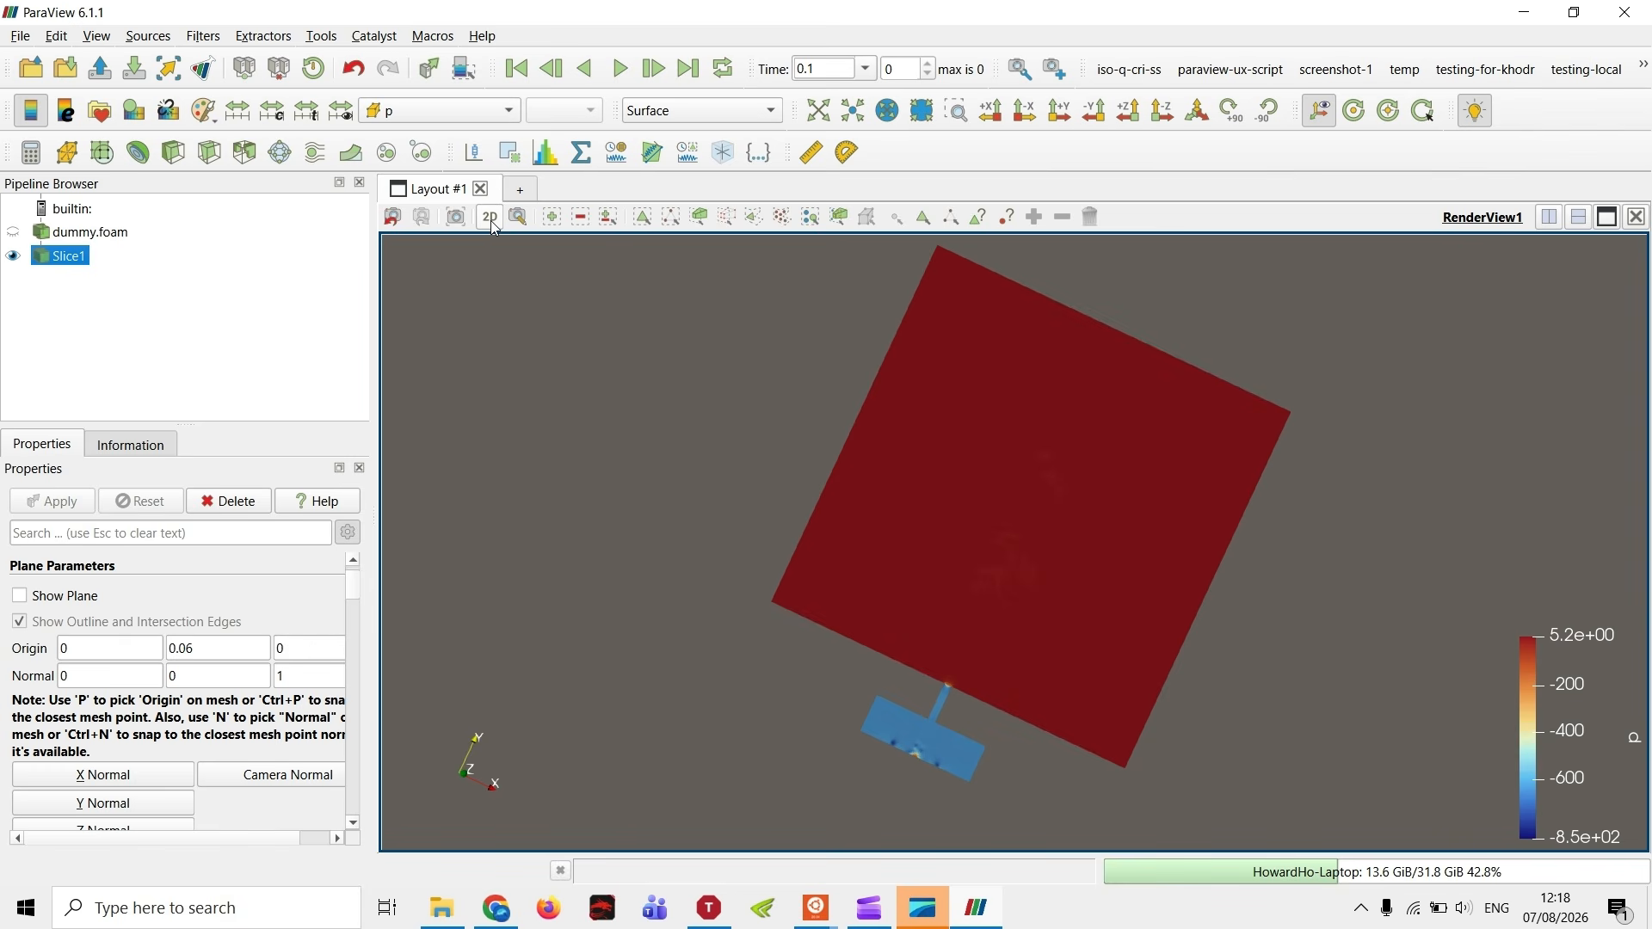
- Check the slice from the -Z direction and from the isometric view in 2D mode
{"action": "left_click", "coordinate": [1159, 121]}
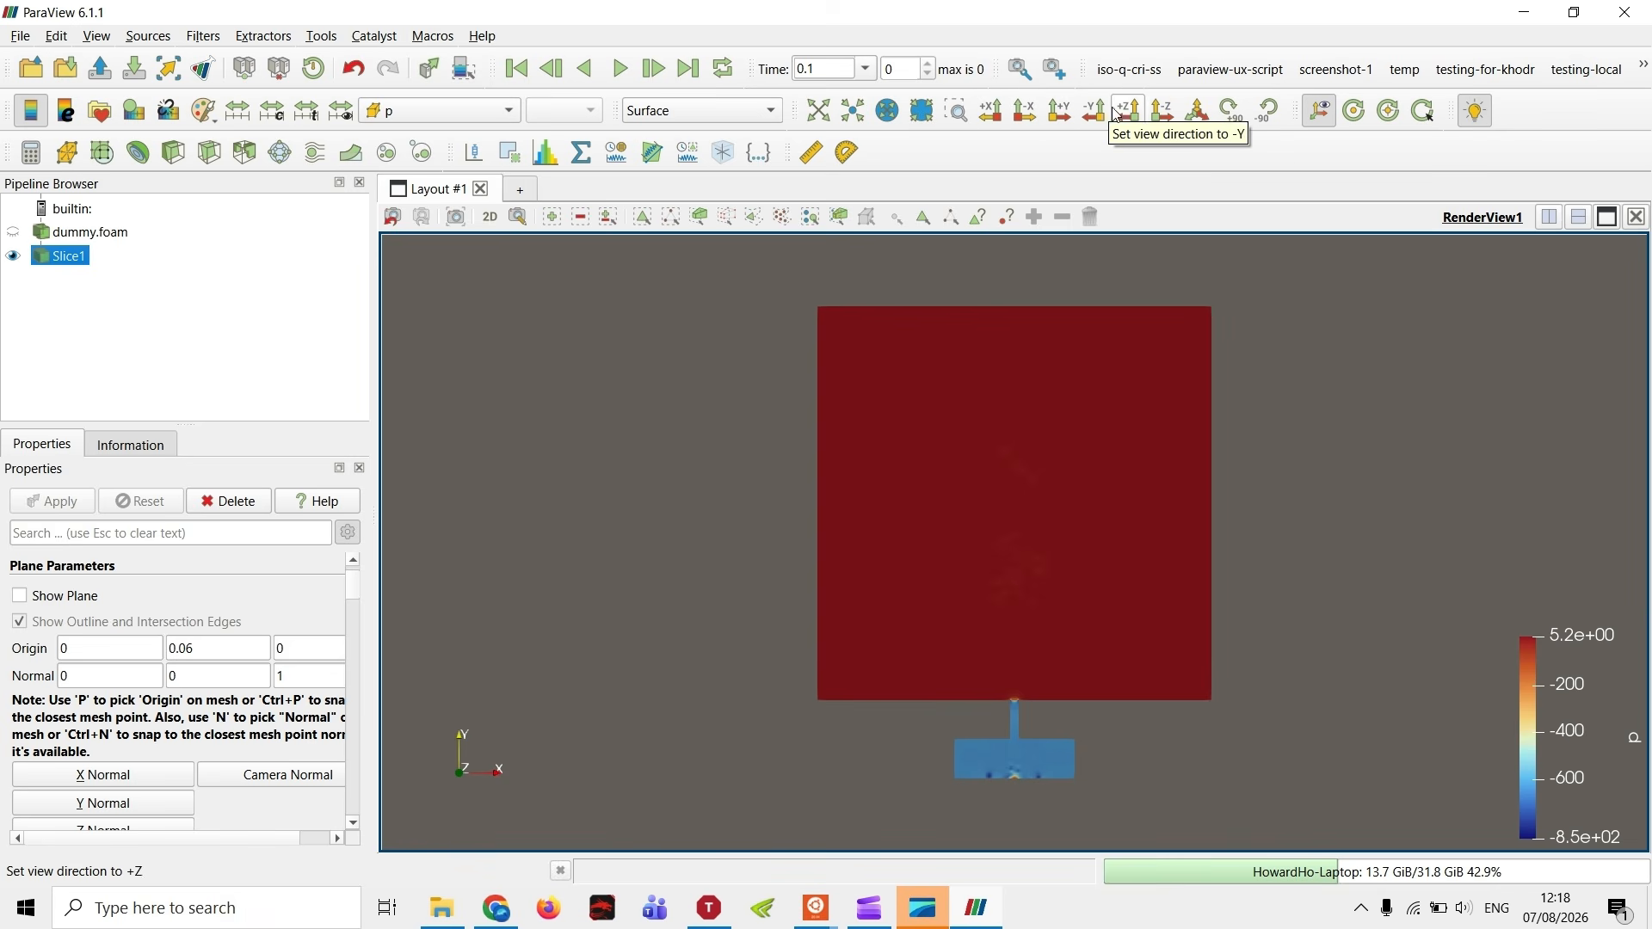
{"action": "left_click", "coordinate": [1207, 118]}
{"action": "left_click", "coordinate": [1166, 116]}
{"action": "left_click", "coordinate": [1199, 116]}
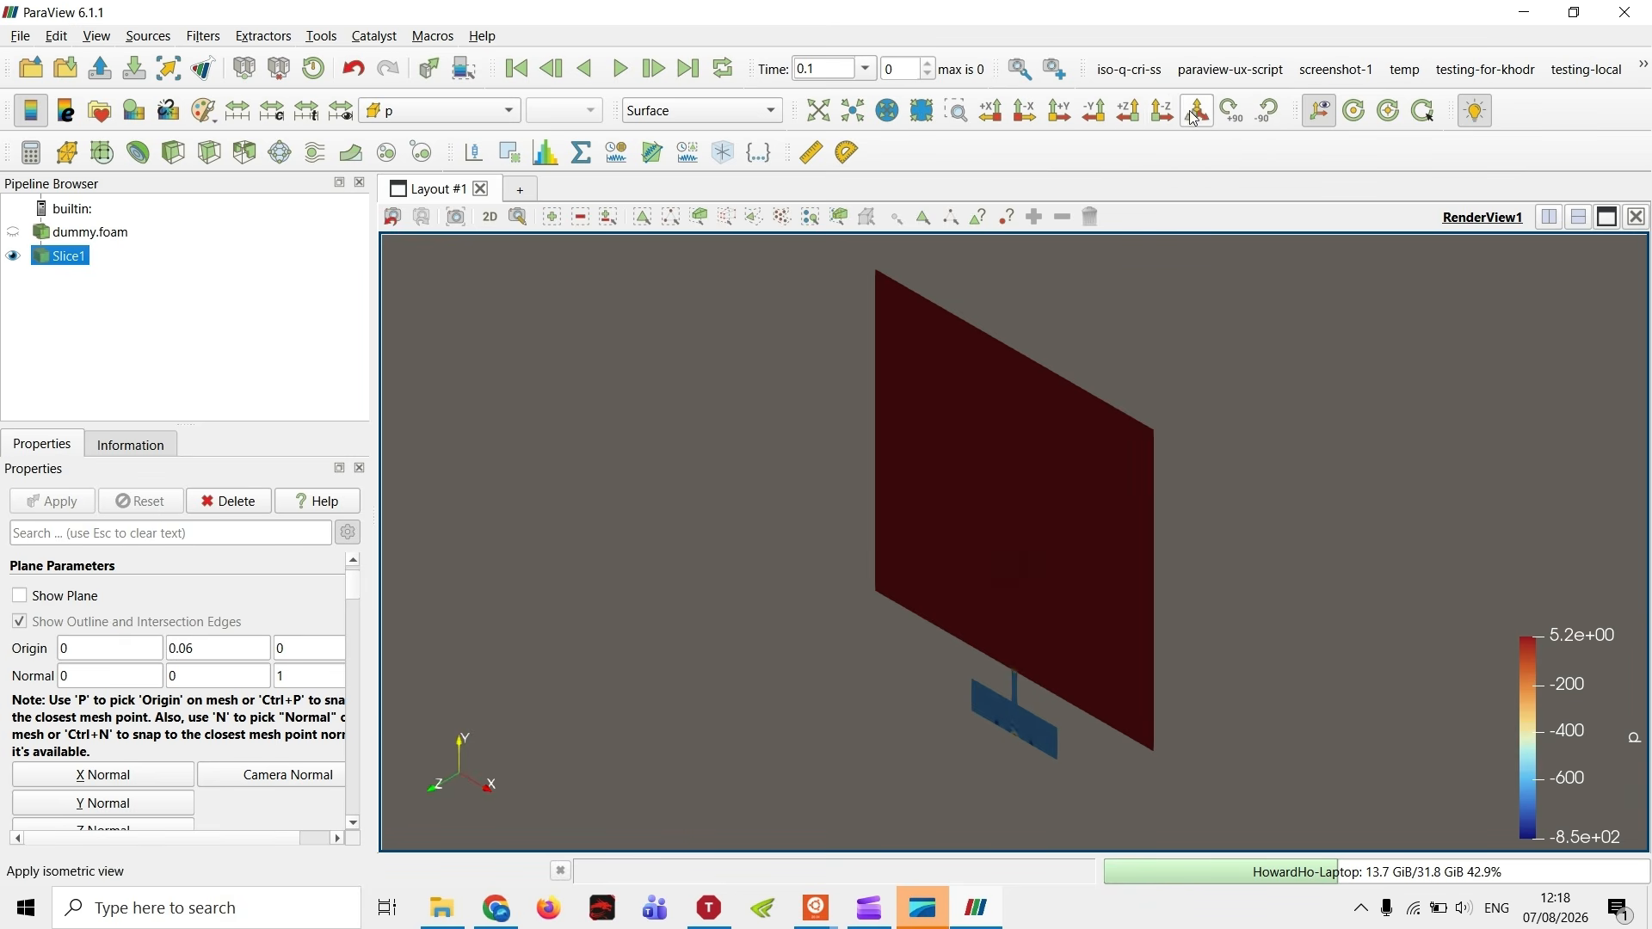
- Compare the slice from the -Z, +Y and +X directions and return to the -Z view
{"action": "left_click", "coordinate": [1172, 117]}
{"action": "left_click", "coordinate": [1060, 111]}
{"action": "left_click", "coordinate": [991, 111]}
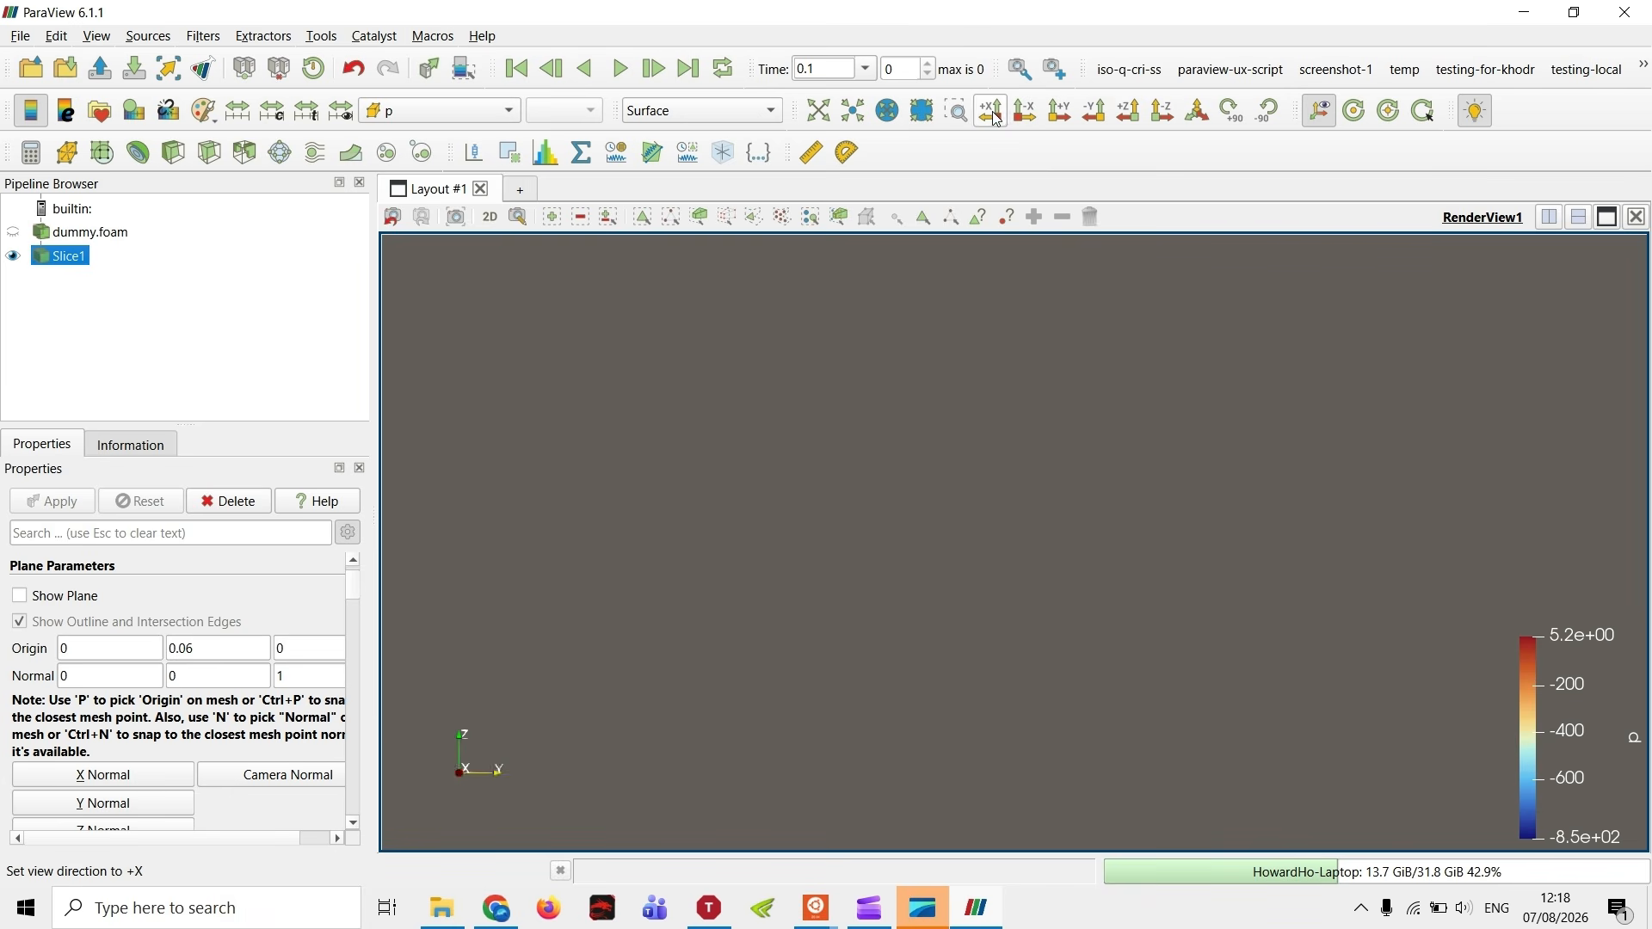
{"action": "left_click", "coordinate": [1150, 120]}
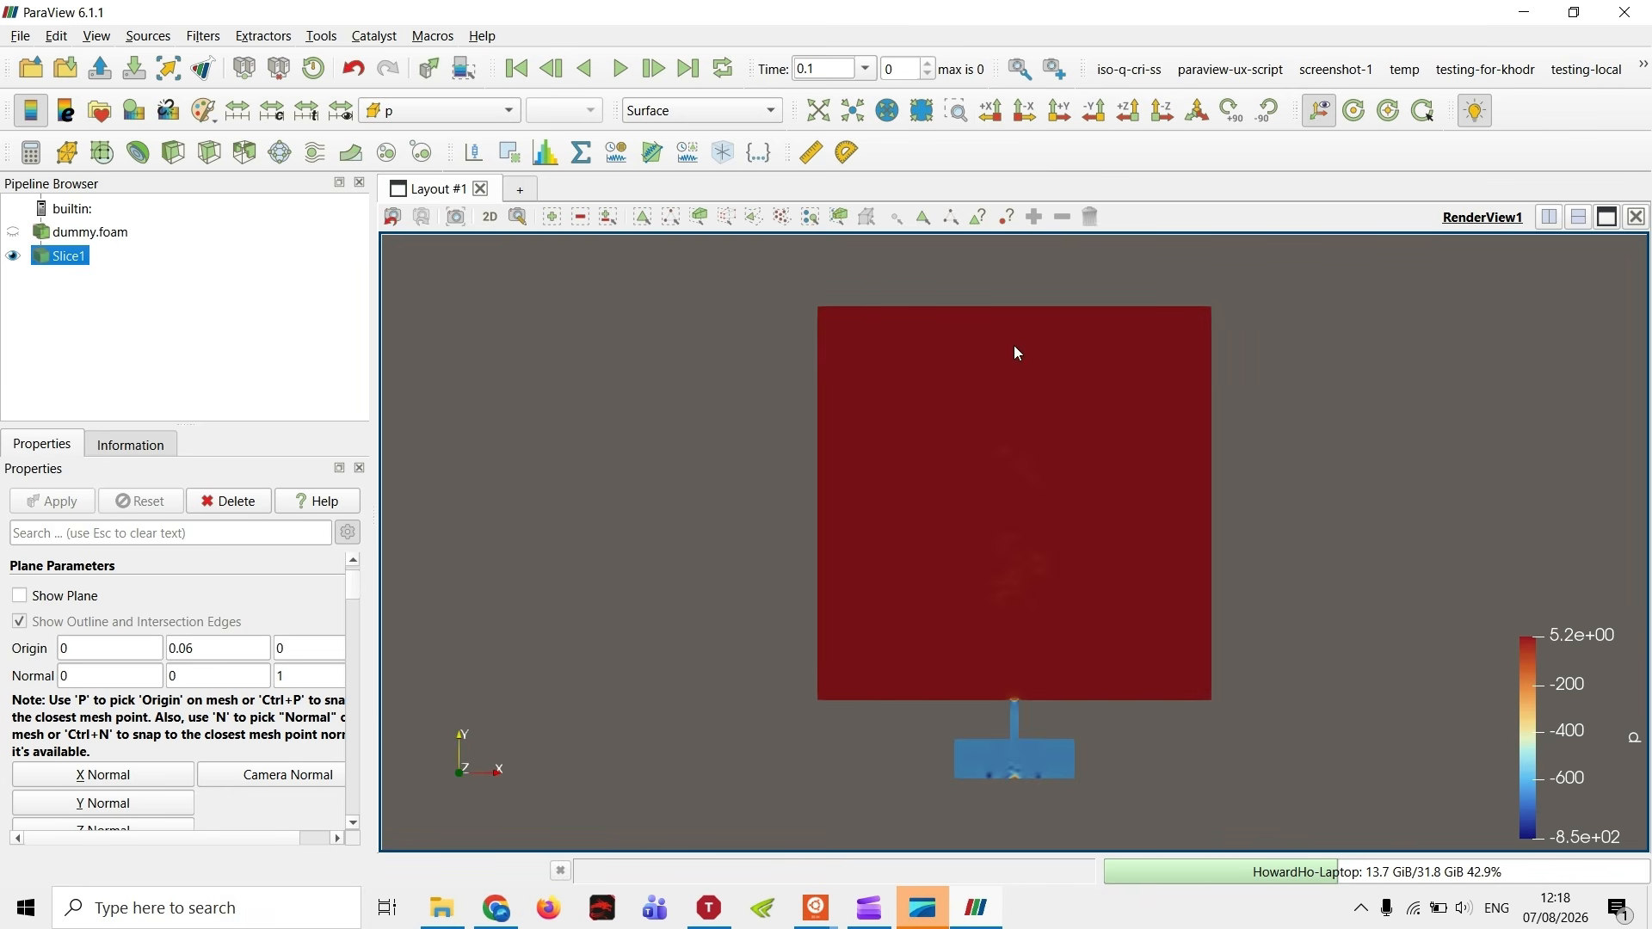
{"action": "middle_click_drag", "start_coordinate": [831, 636], "coordinate": [815, 634]}
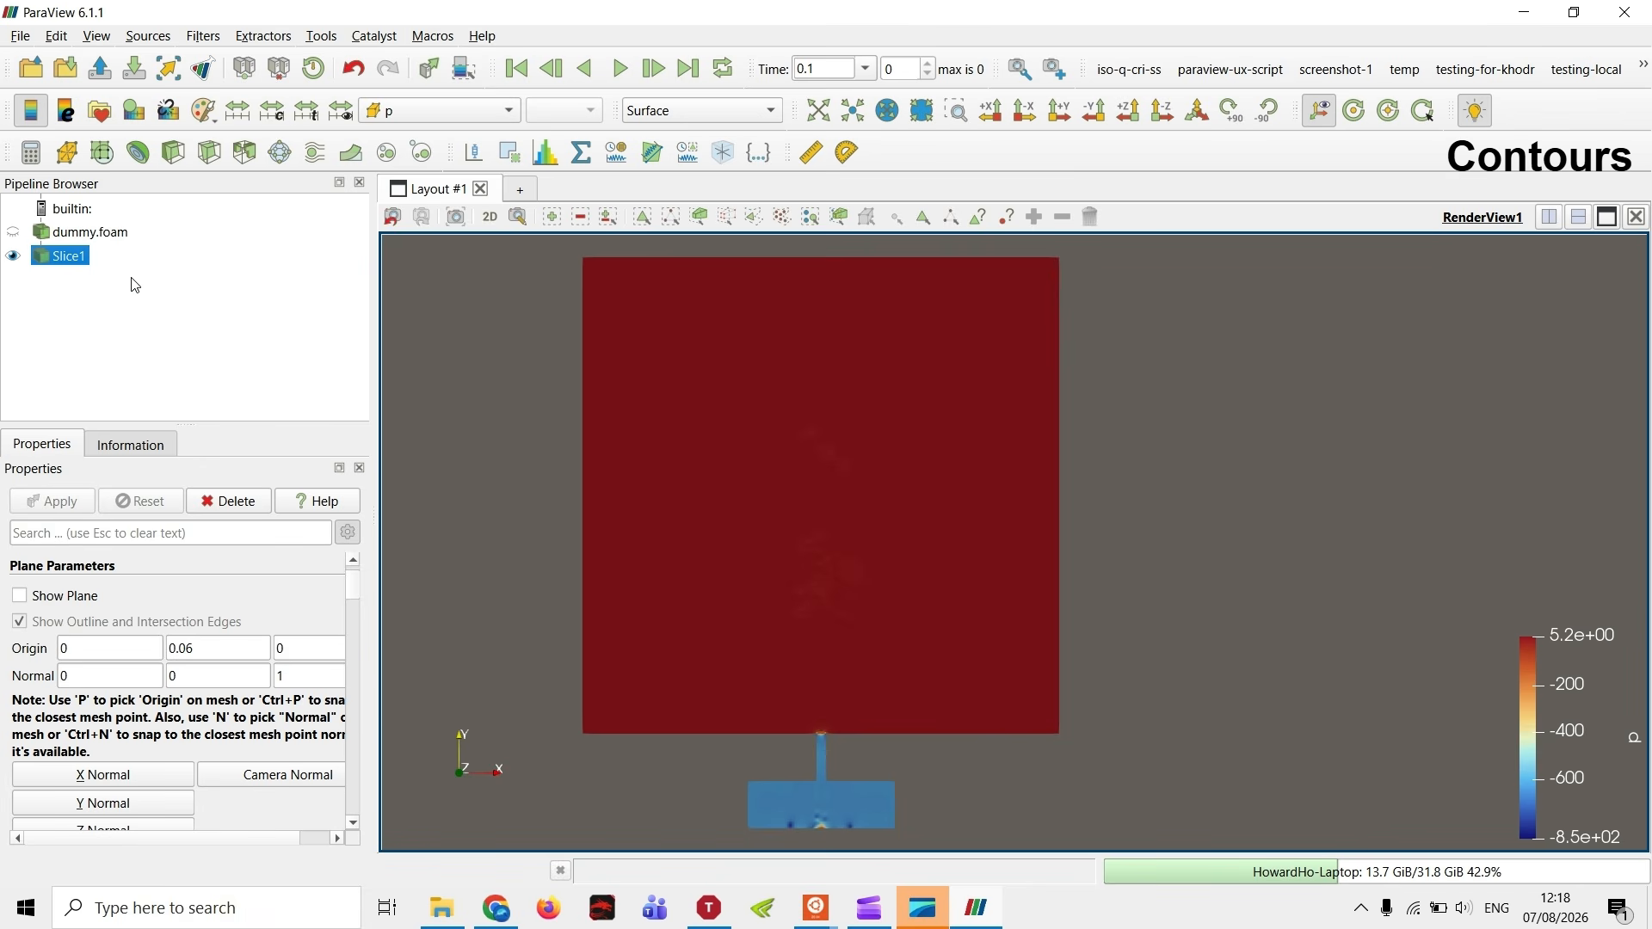
- Hide Slice1 and show the full dummy.foam case, viewed from a rotated angle
{"action": "left_click", "coordinate": [14, 257]}
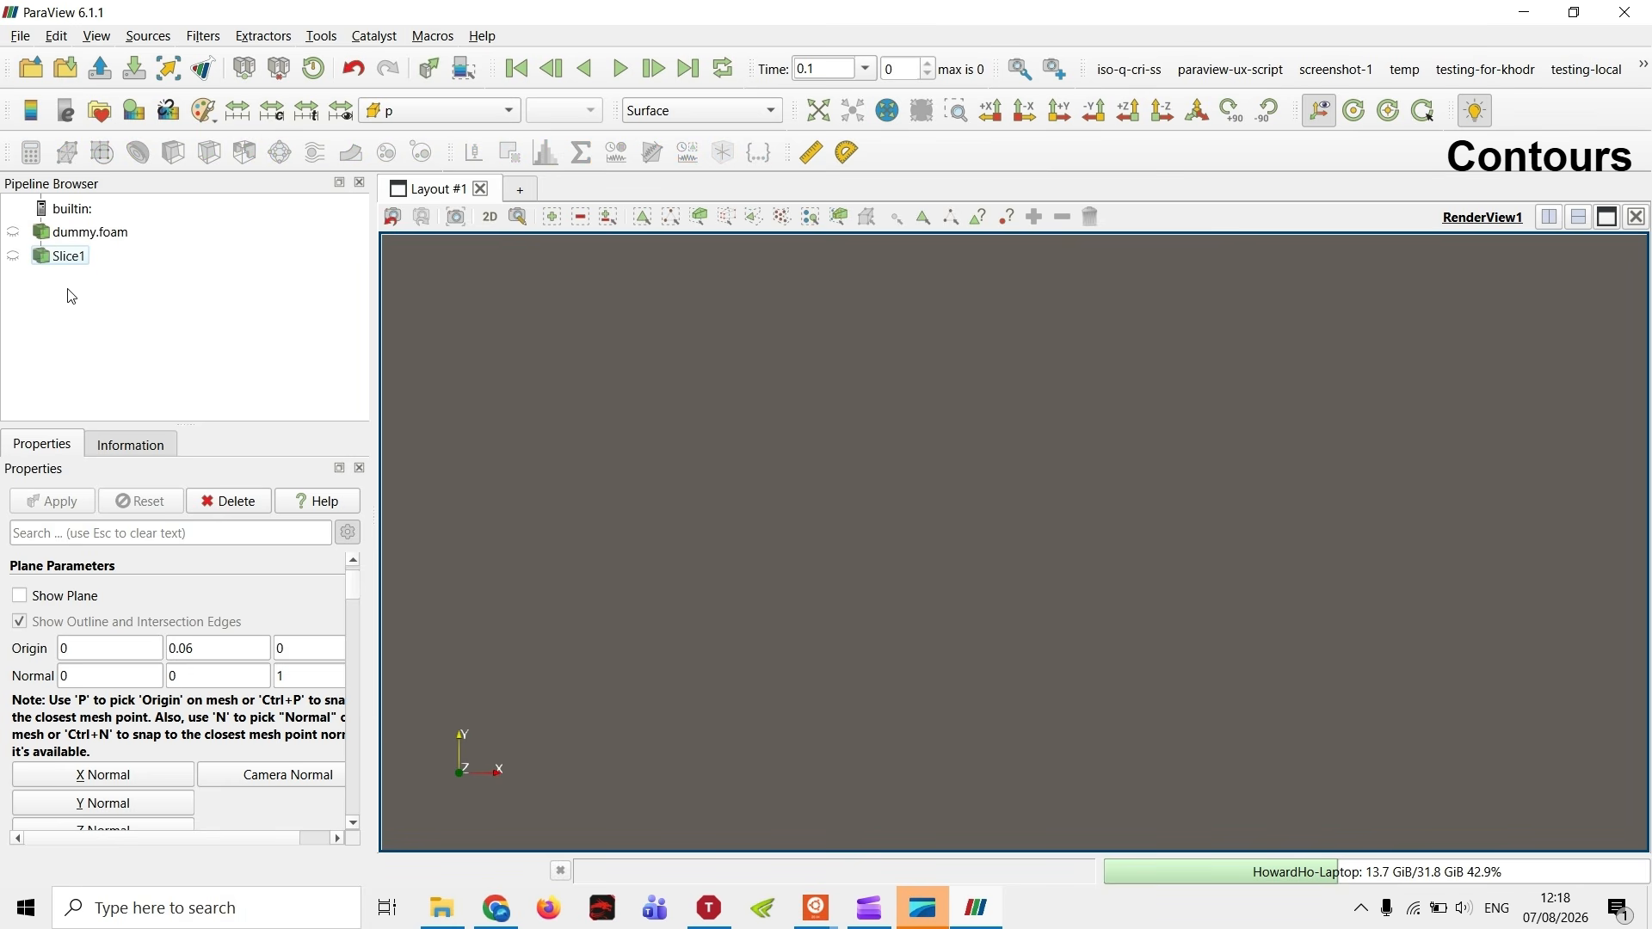
{"action": "left_click", "coordinate": [13, 232]}
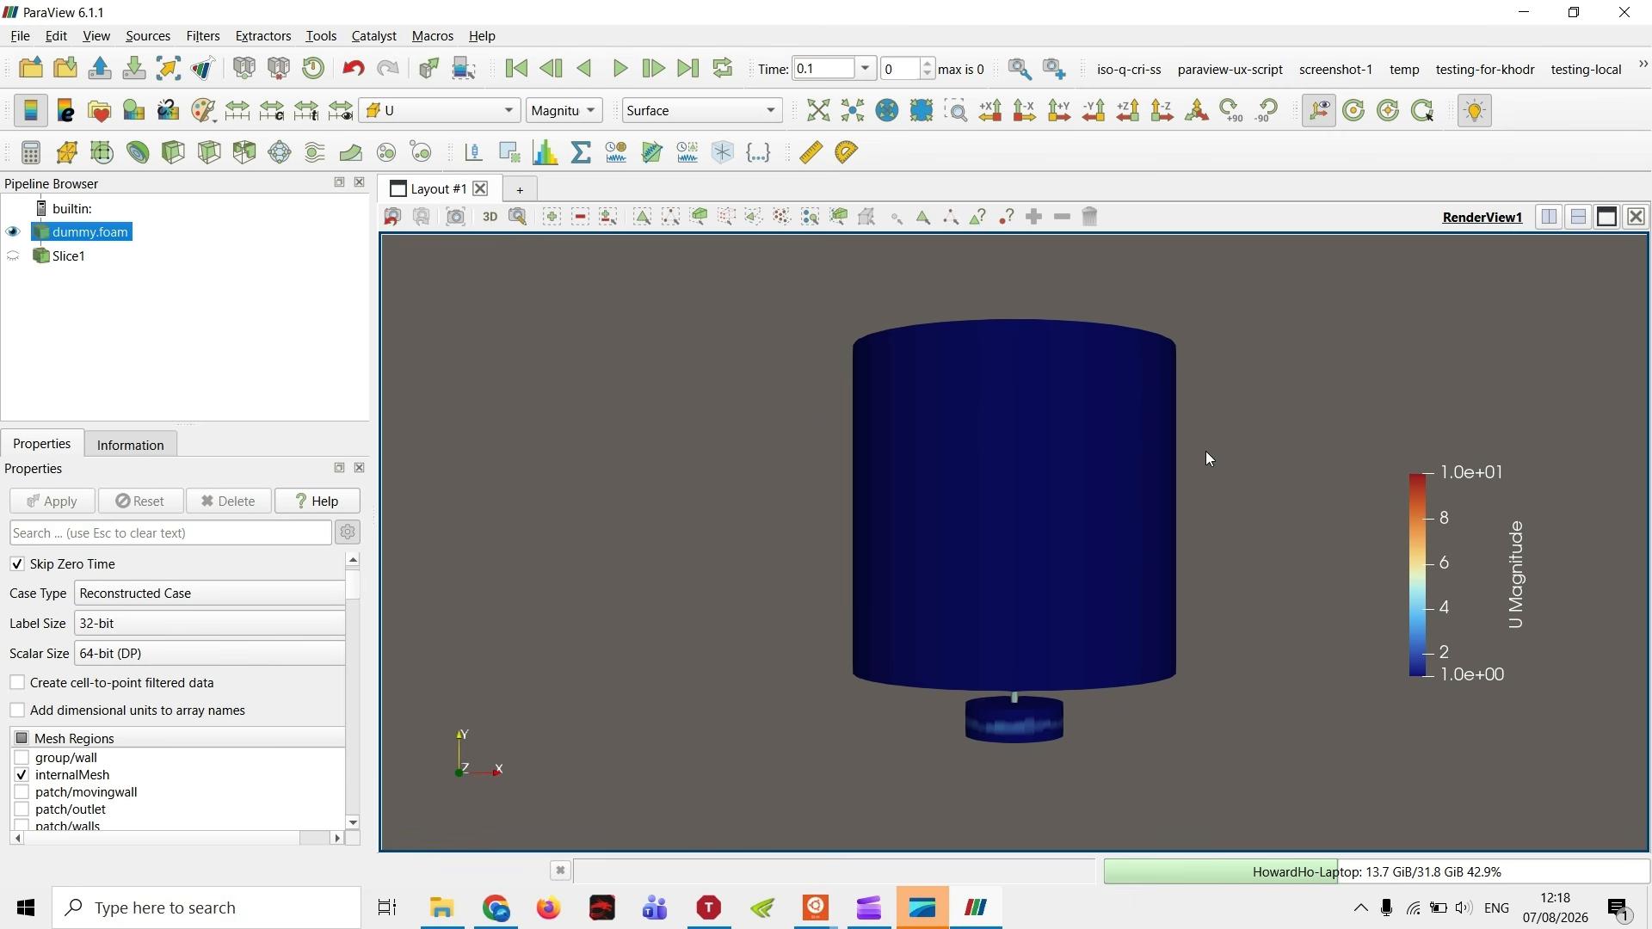
{"action": "left_click_drag", "start_coordinate": [1210, 459], "coordinate": [1010, 414]}
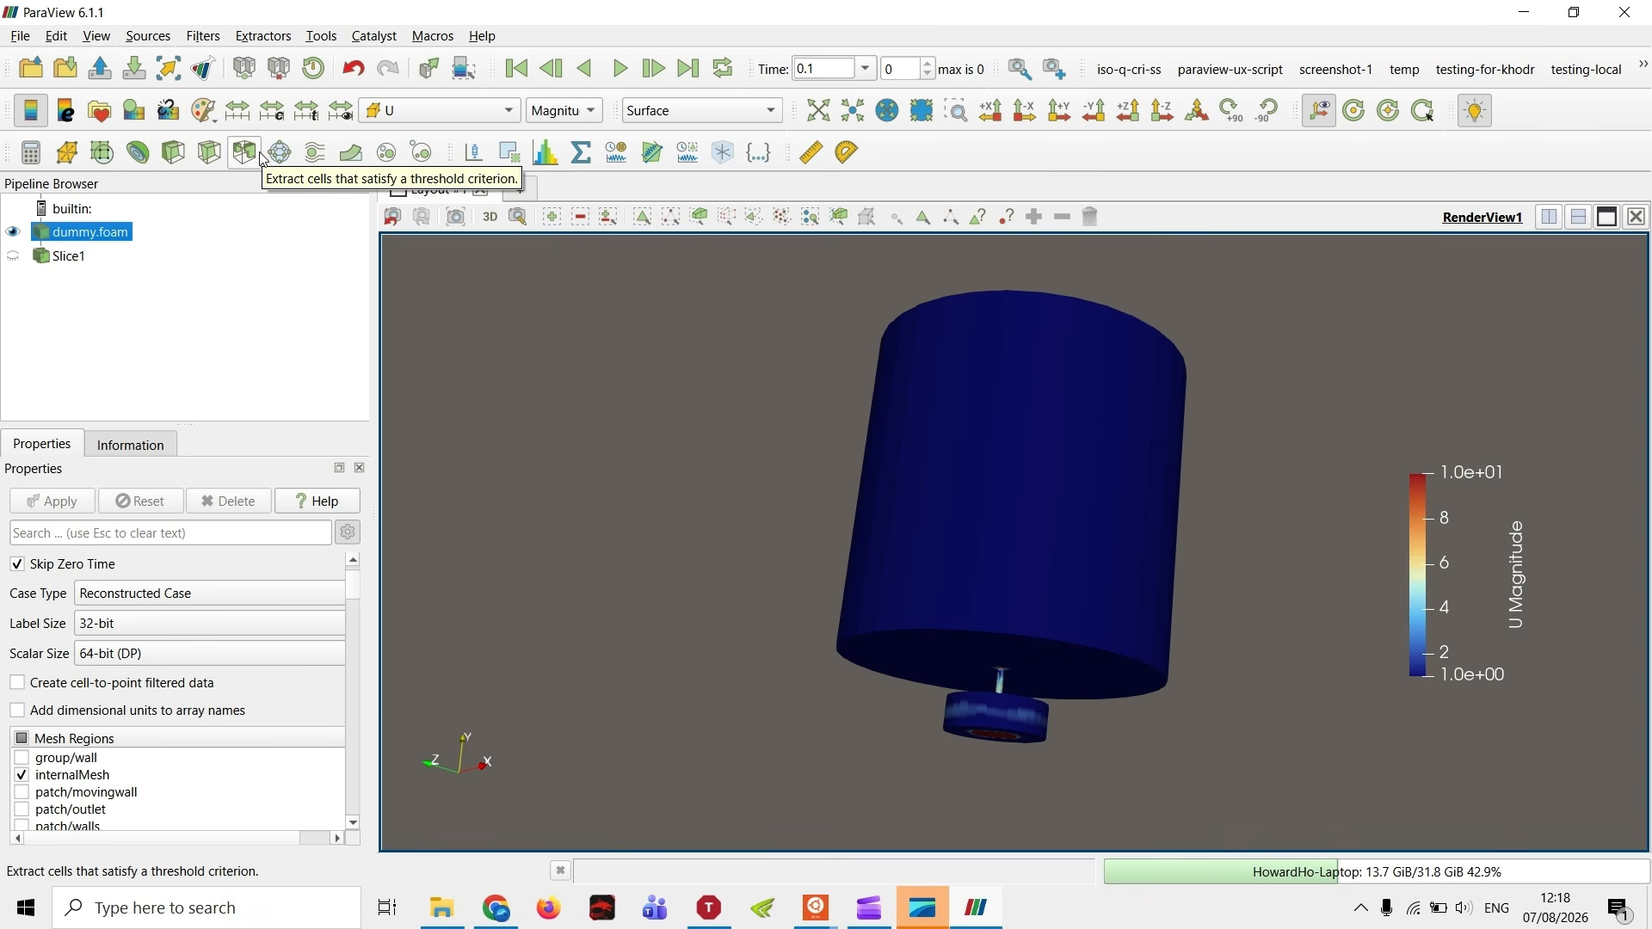
- Add a Contour filter to dummy.foam, contoured by U_Magnitude with an isosurface value of 5, and apply it
{"action": "left_click", "coordinate": [138, 153]}
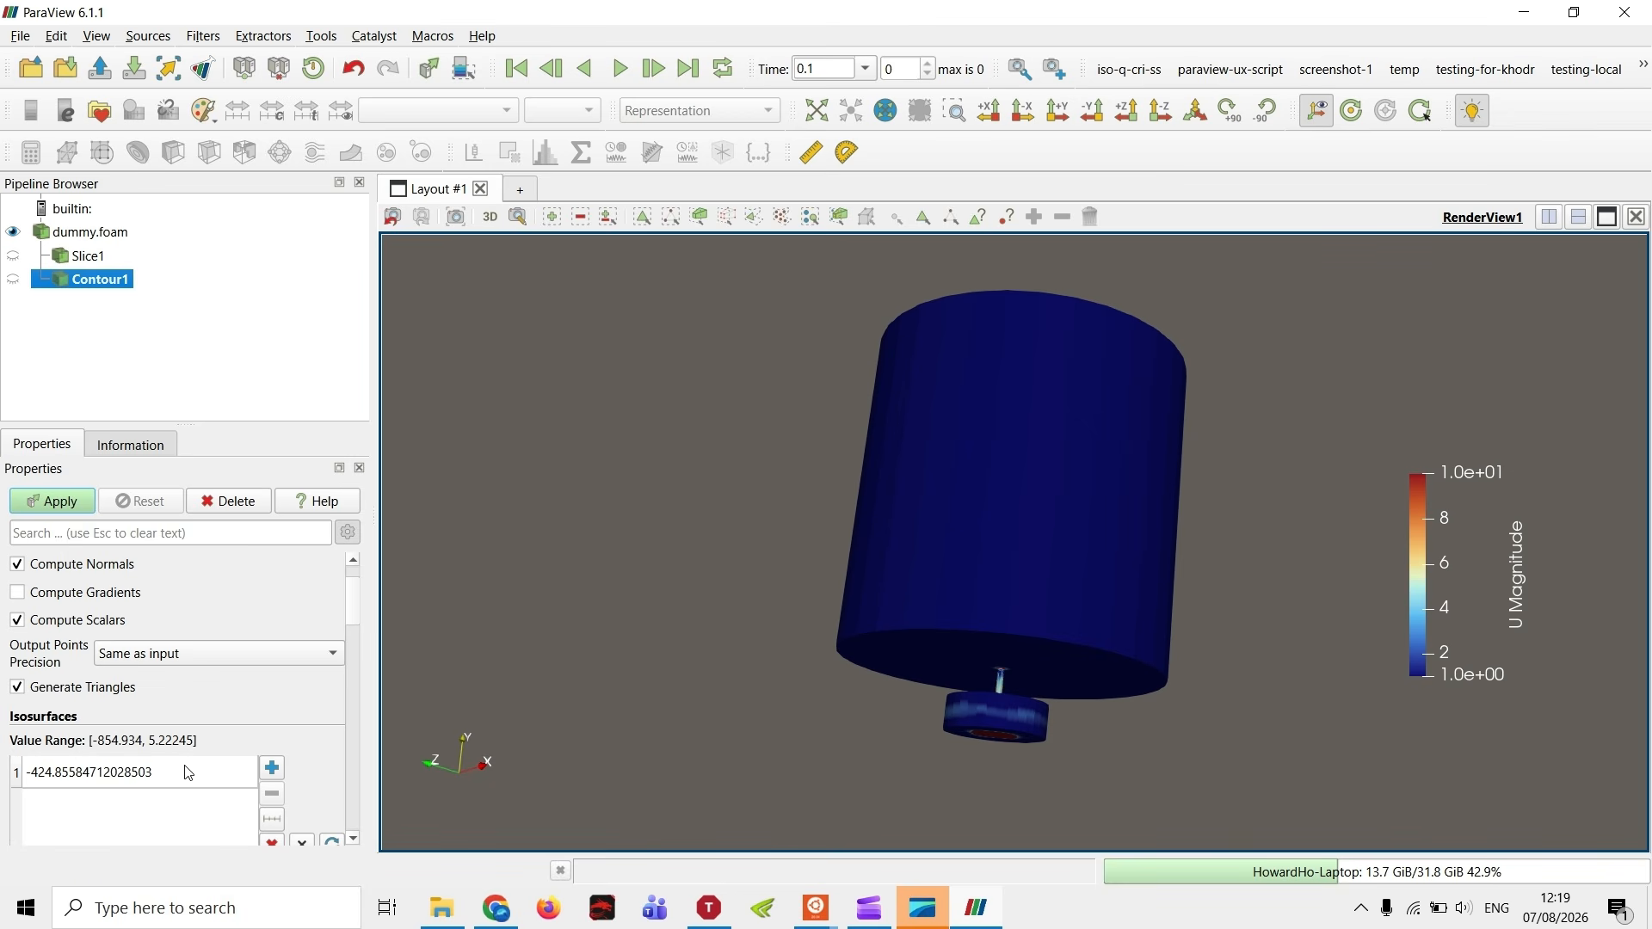
{"action": "scroll", "coordinate": [219, 744], "scroll_direction": "up", "scroll_amount": 2}
{"action": "left_click", "coordinate": [193, 599]}
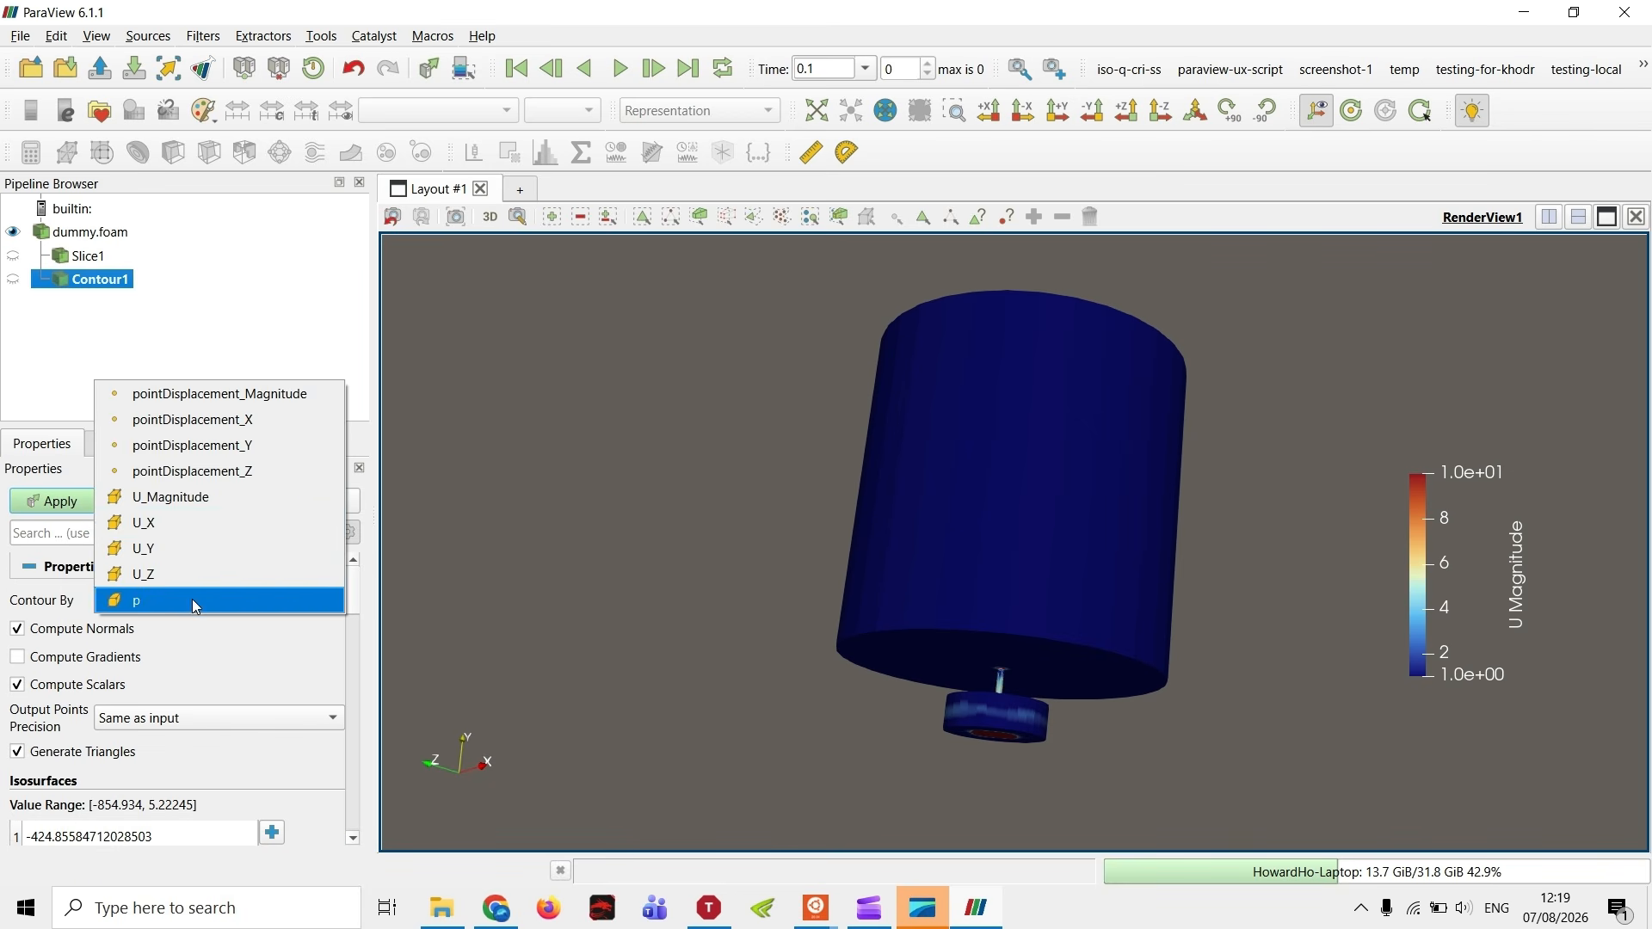
{"action": "left_click", "coordinate": [206, 506]}
{"action": "double_click", "coordinate": [178, 837]}
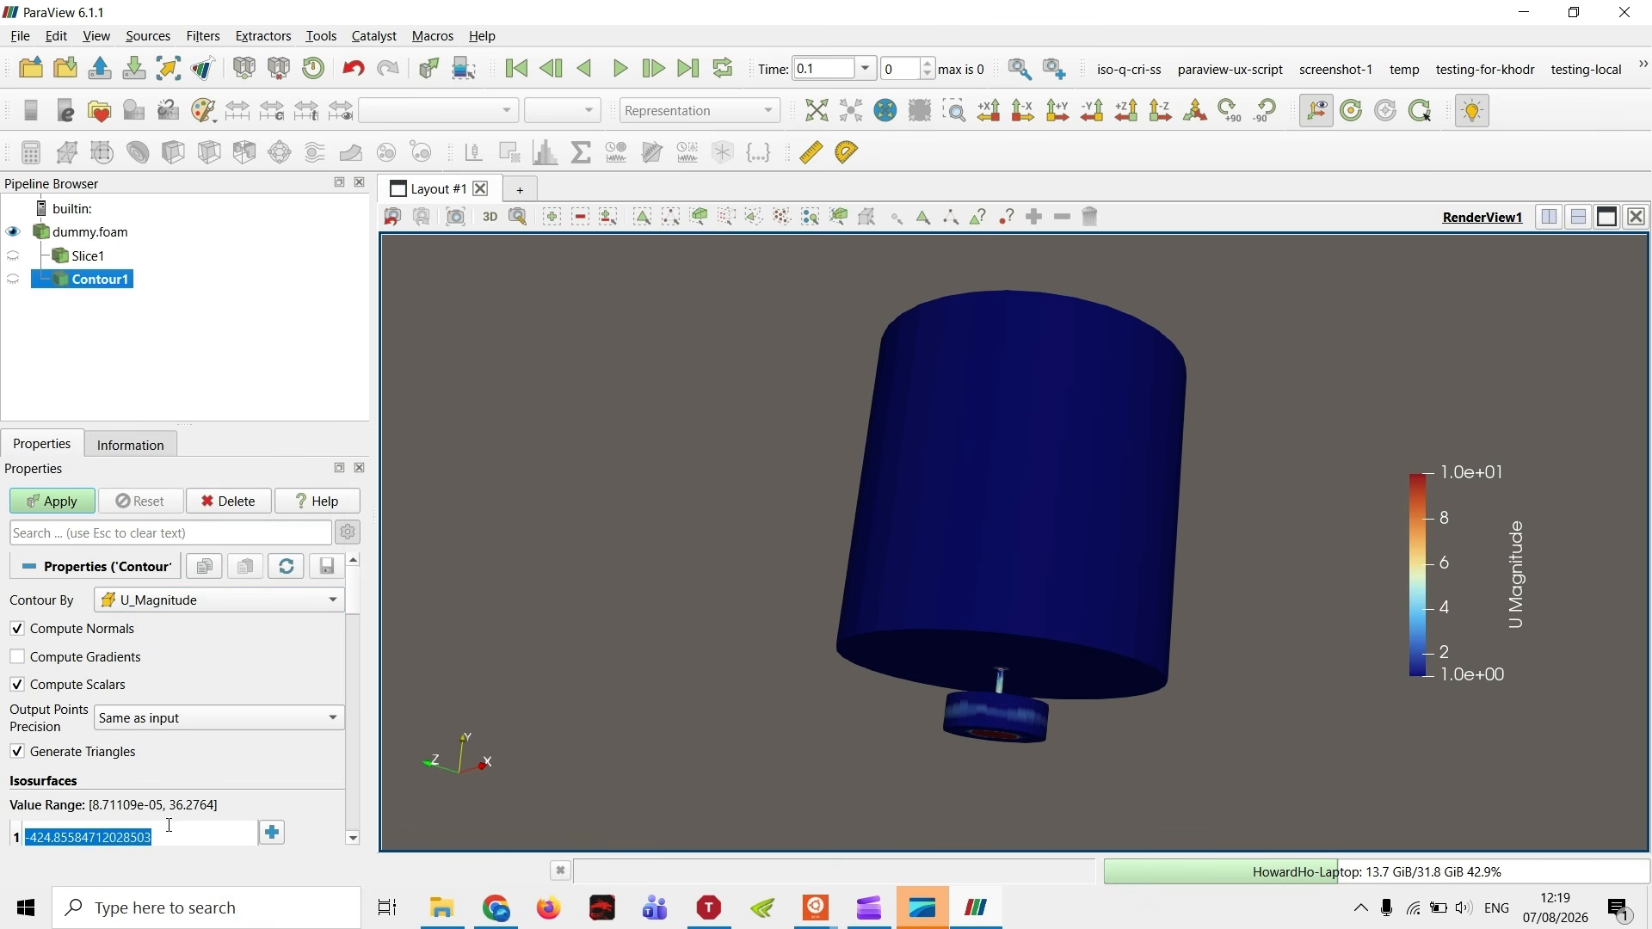
{"action": "type", "text": "5"}
{"action": "scroll", "coordinate": [169, 740], "scroll_direction": "down", "scroll_amount": 3}
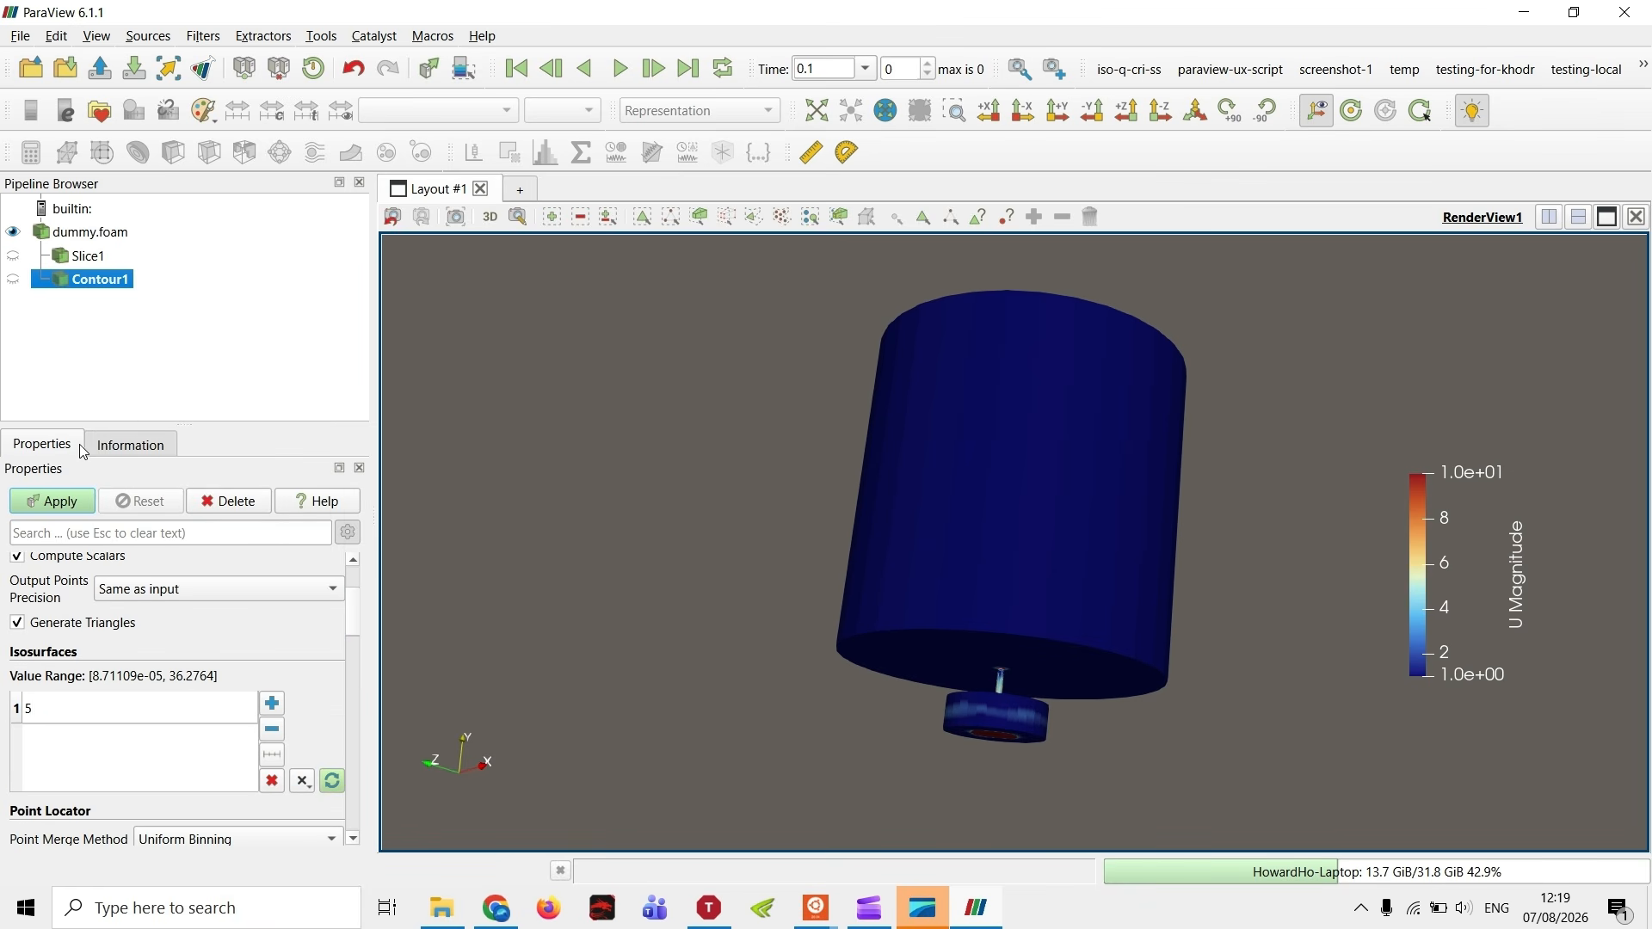
{"action": "key", "text": "Return"}
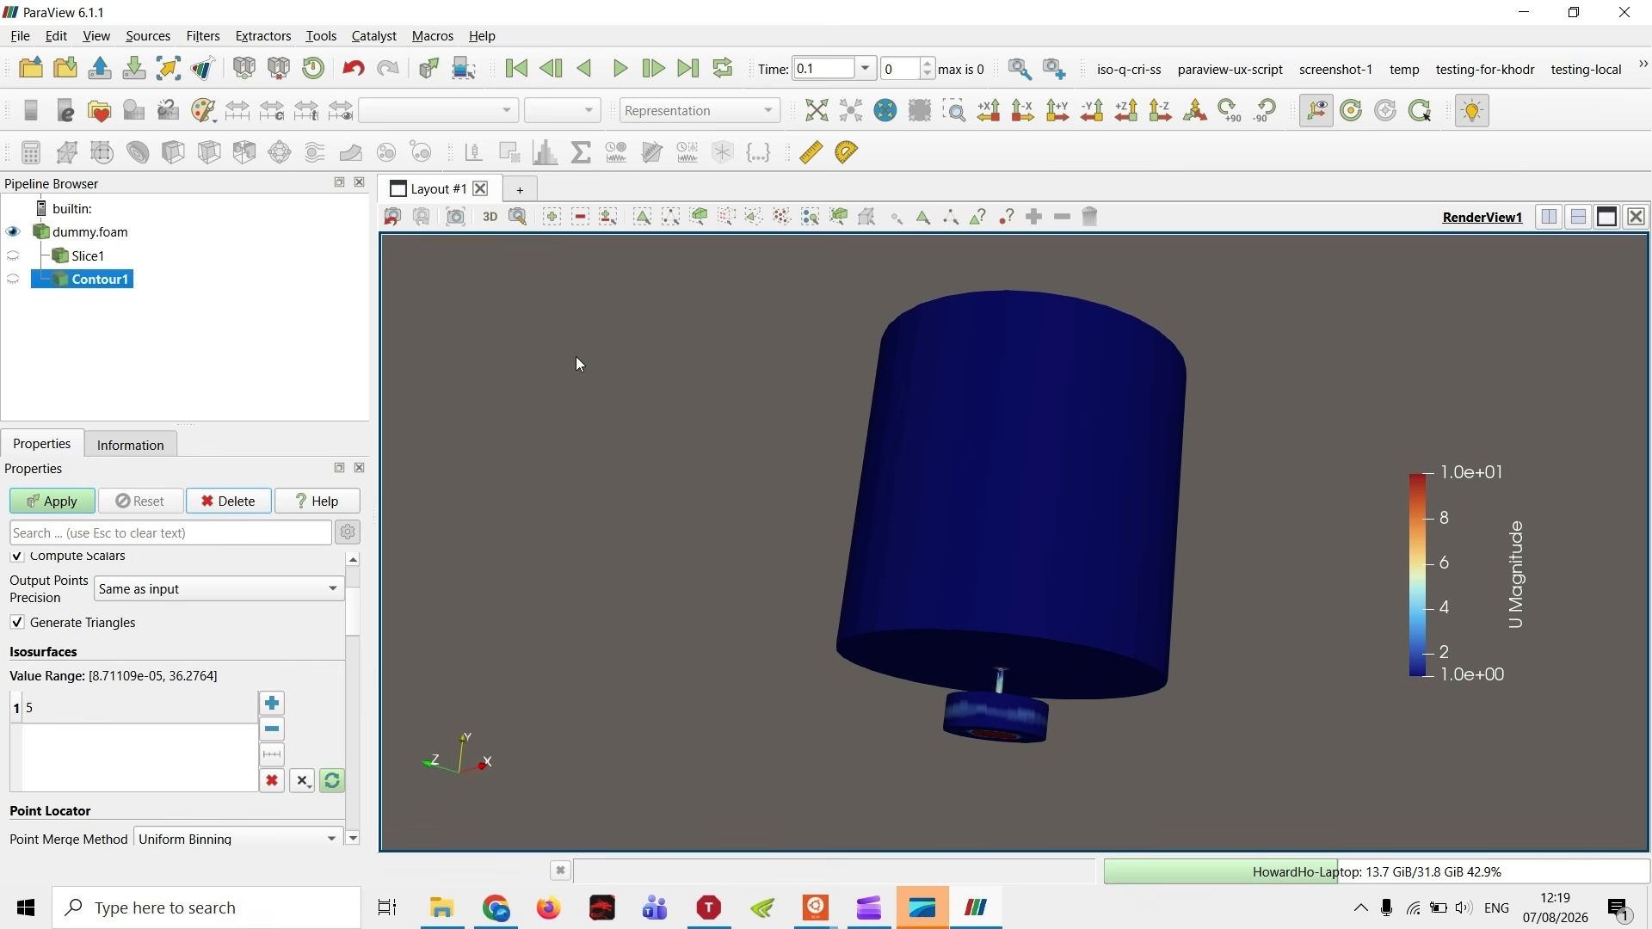
{"action": "left_click", "coordinate": [53, 502]}
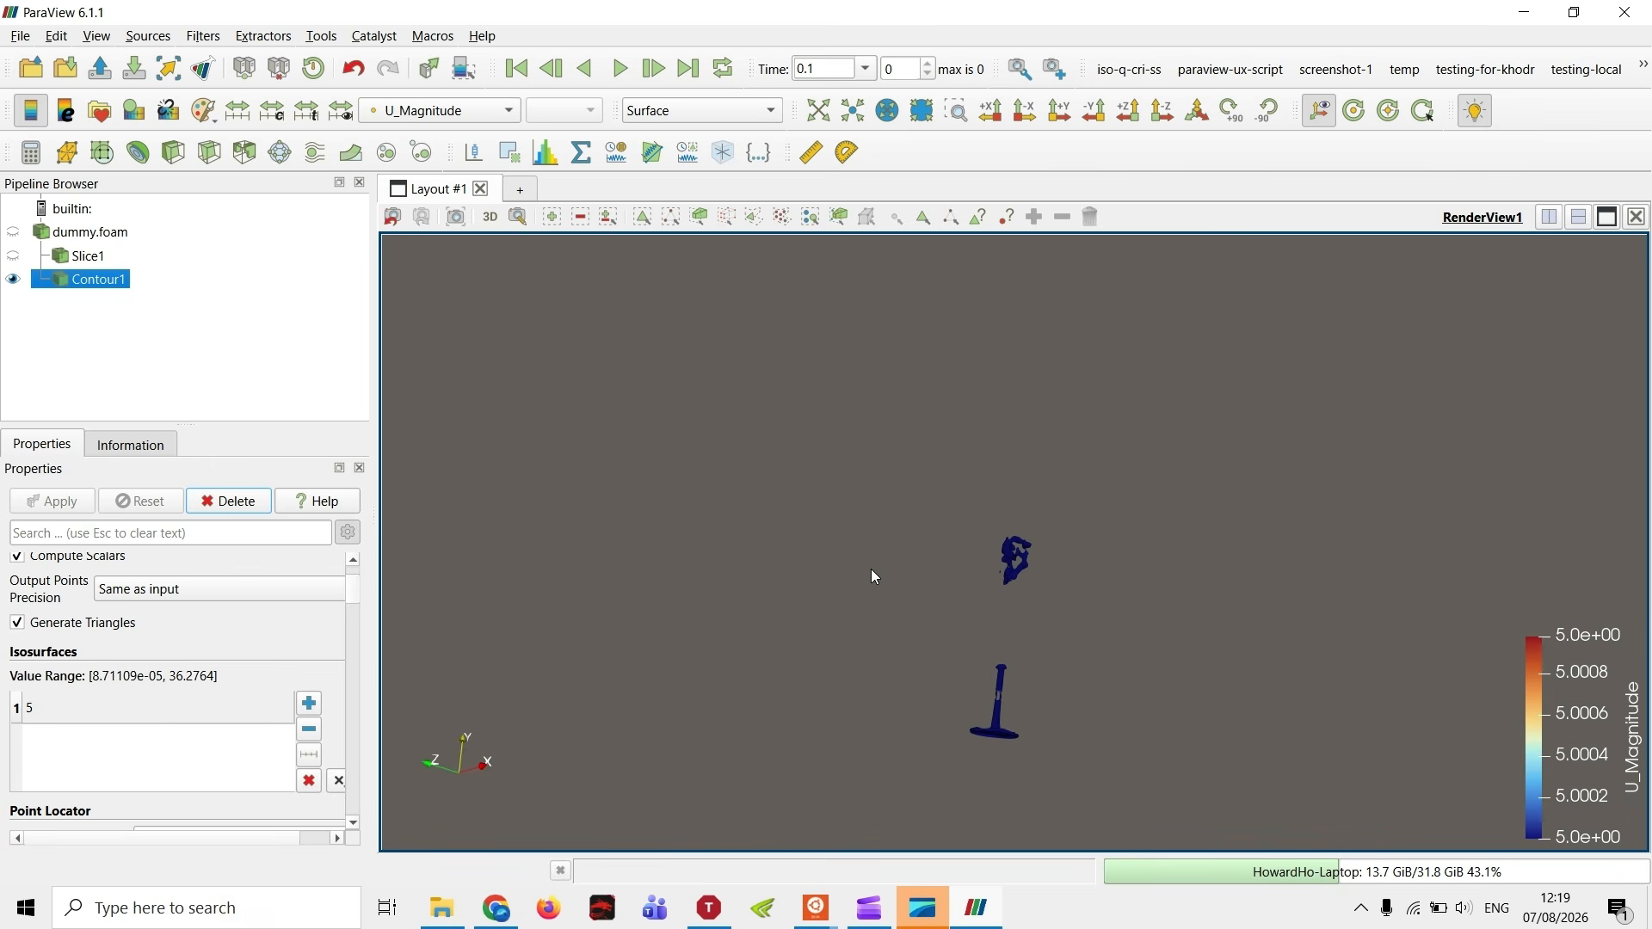
- Set the contour to the isometric view and switch the render view to 2D interaction mode
{"action": "left_click_drag", "start_coordinate": [875, 576], "coordinate": [1128, 661]}
{"action": "scroll", "coordinate": [1061, 636], "scroll_direction": "up", "scroll_amount": 5}
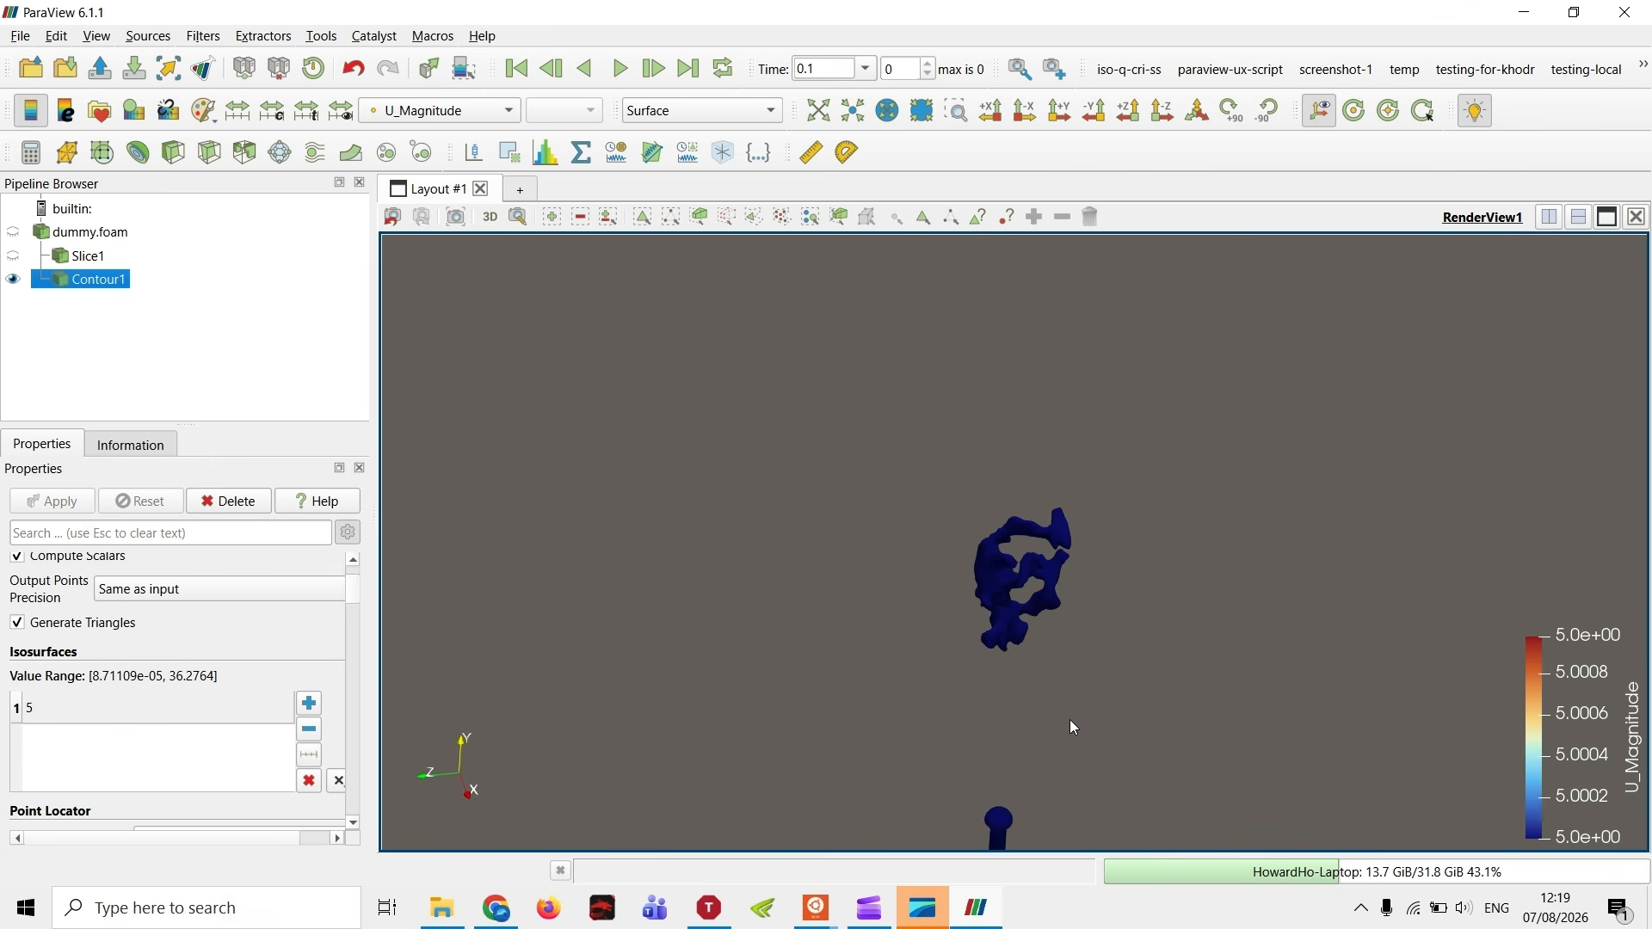
{"action": "scroll", "coordinate": [1073, 728], "scroll_direction": "up", "scroll_amount": 1}
{"action": "left_click", "coordinate": [1198, 112]}
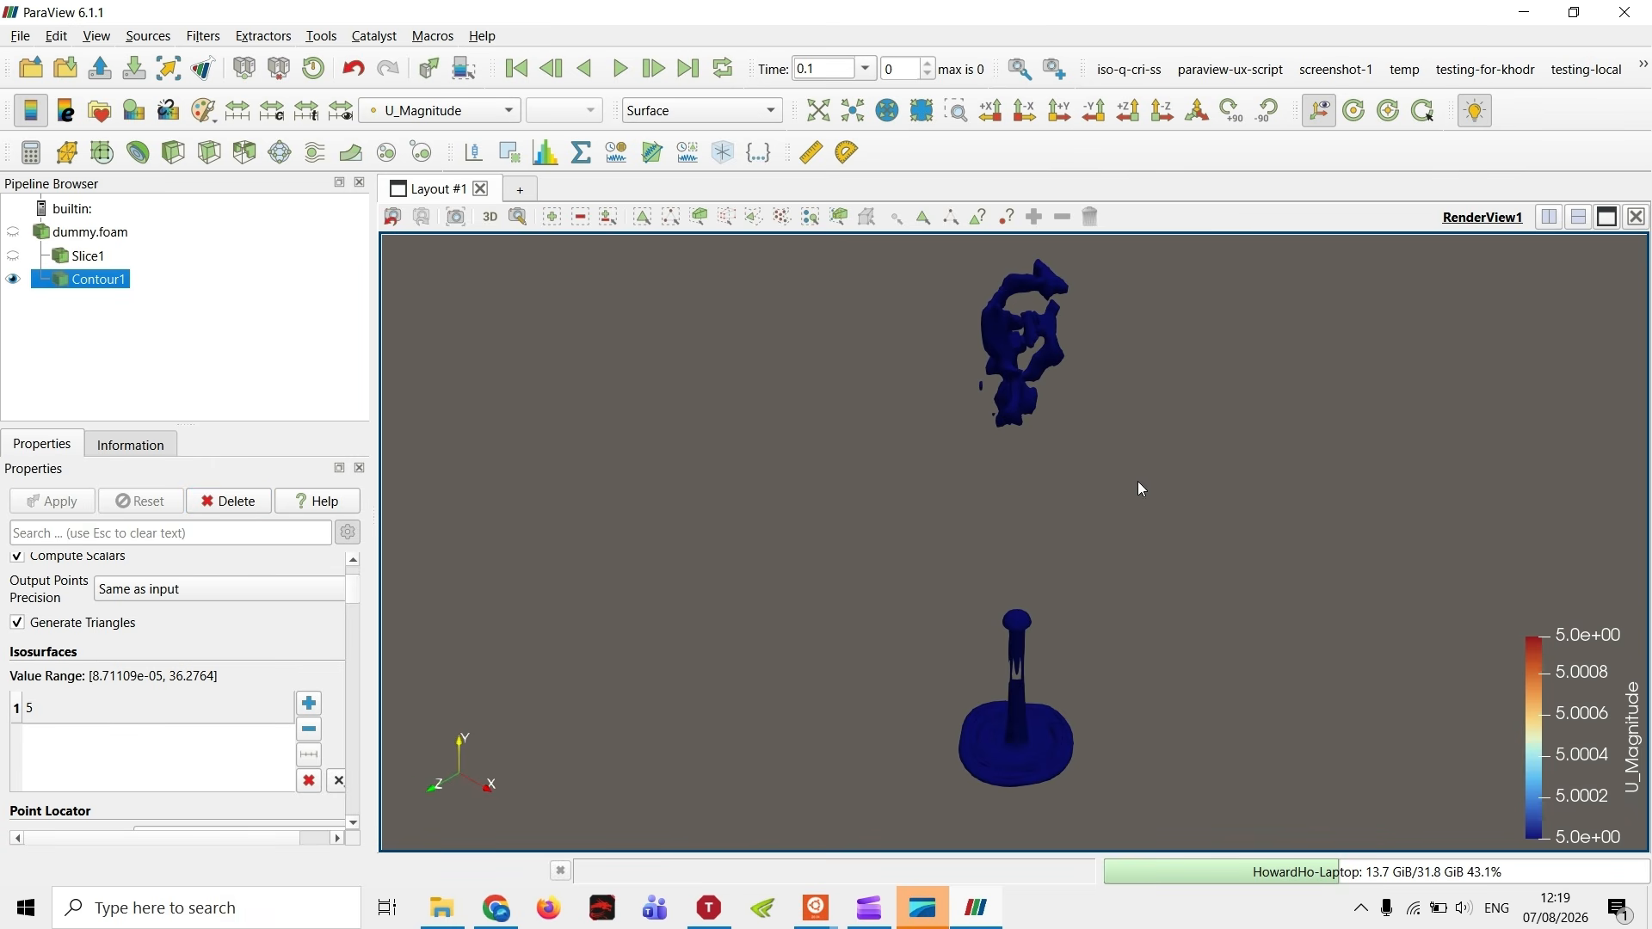
{"action": "left_click", "coordinate": [490, 217]}
{"action": "left_click_drag", "start_coordinate": [1297, 582], "coordinate": [1128, 584]}
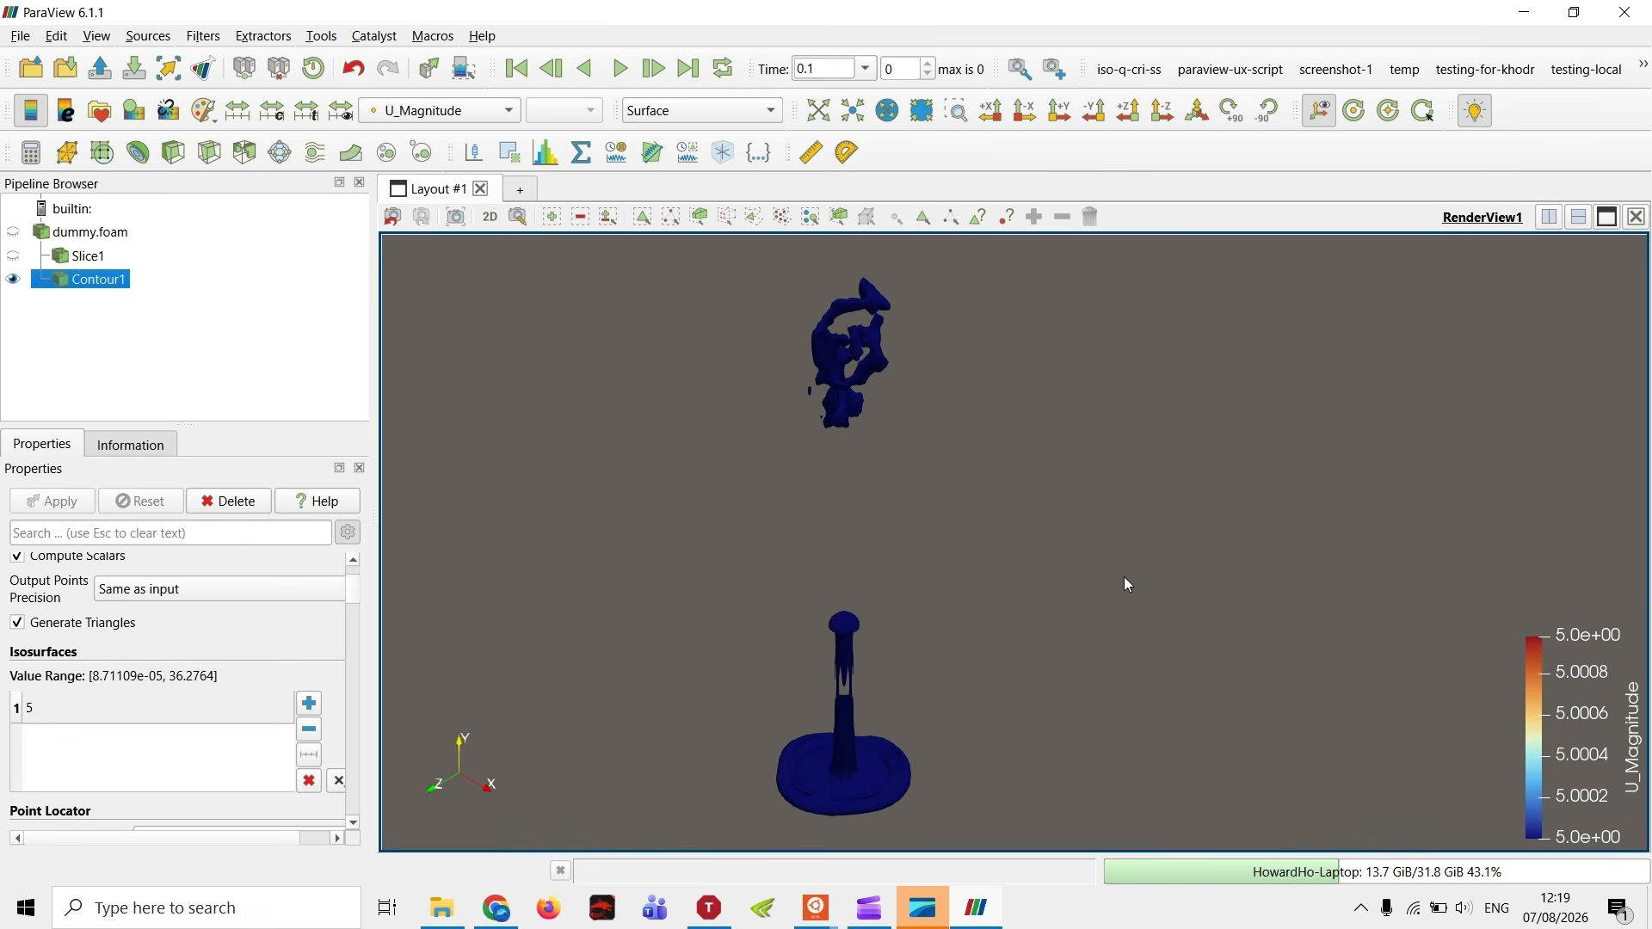
- Set the contour's isosurface value to 1, apply it and examine the whole surface
{"action": "double_click", "coordinate": [77, 709]}
{"action": "type", "text": "1"}
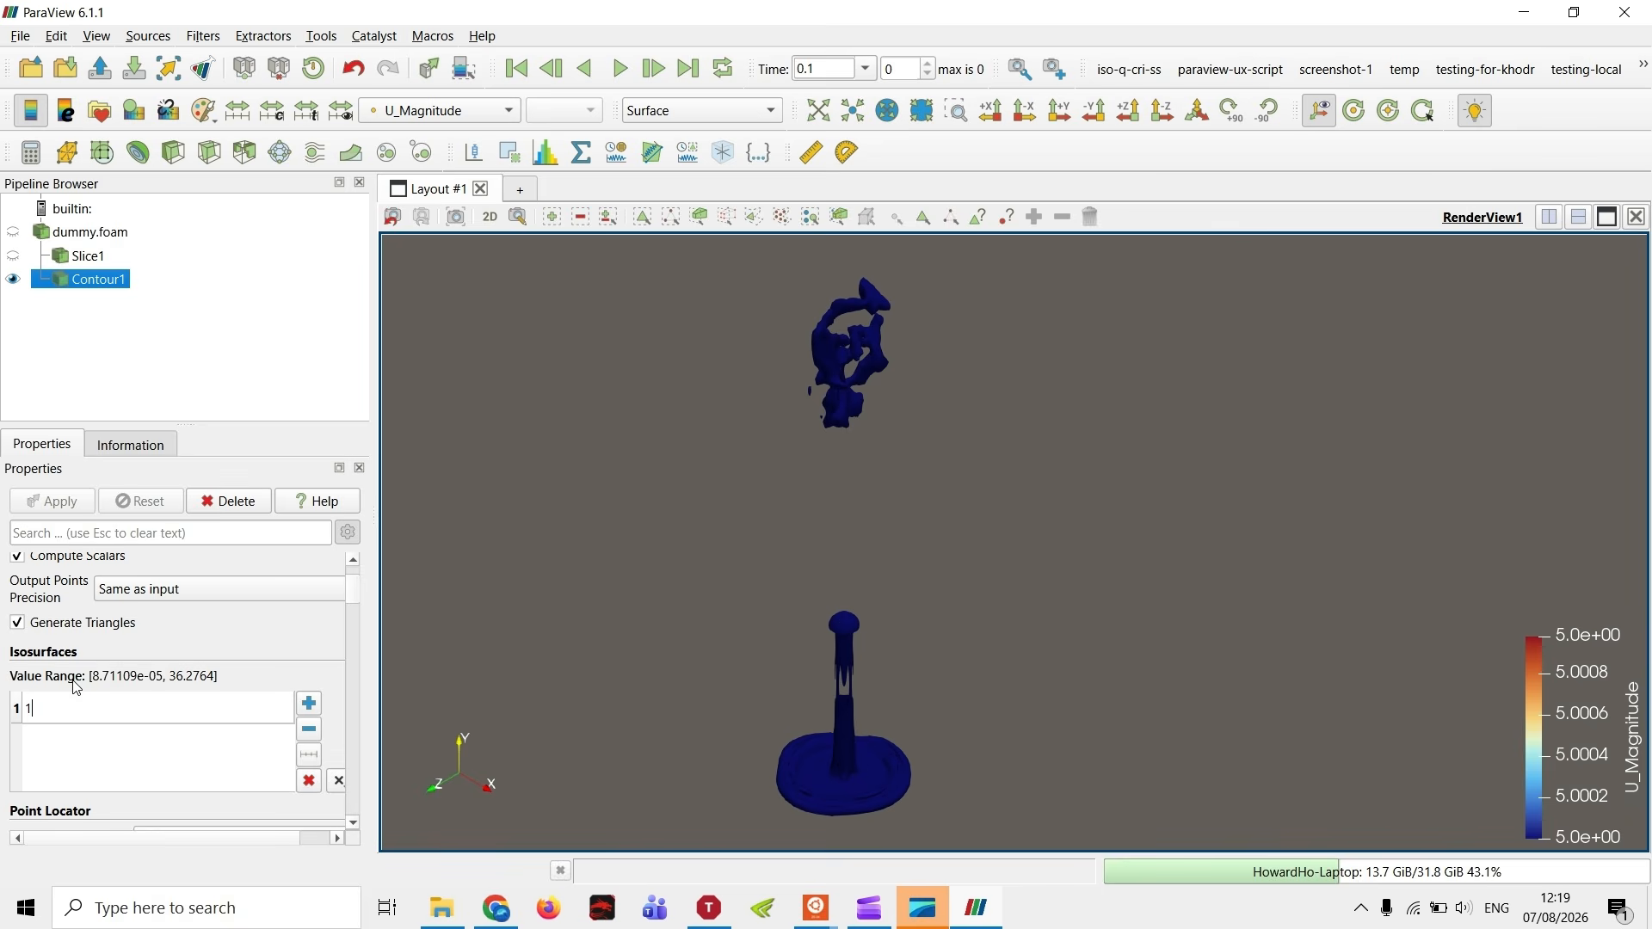
{"action": "key", "text": "Return"}
{"action": "left_click", "coordinate": [79, 502]}
{"action": "scroll", "coordinate": [953, 500], "scroll_direction": "down", "scroll_amount": 2}
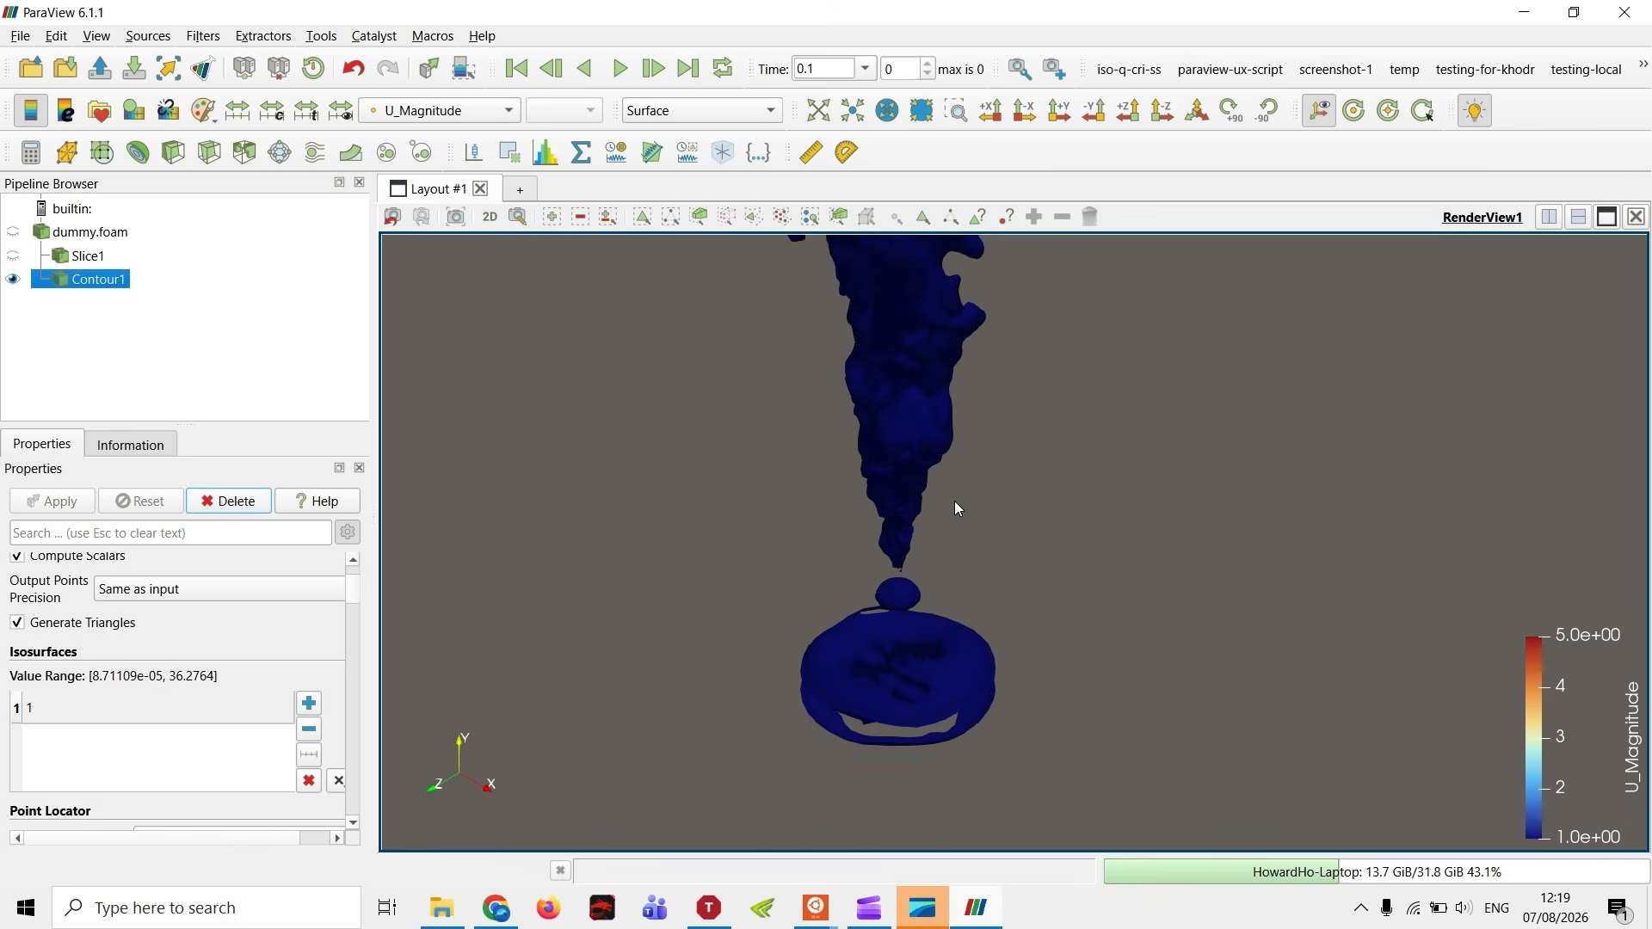
{"action": "left_click_drag", "start_coordinate": [953, 500], "coordinate": [892, 663]}
{"action": "scroll", "coordinate": [894, 669], "scroll_direction": "down", "scroll_amount": 2}
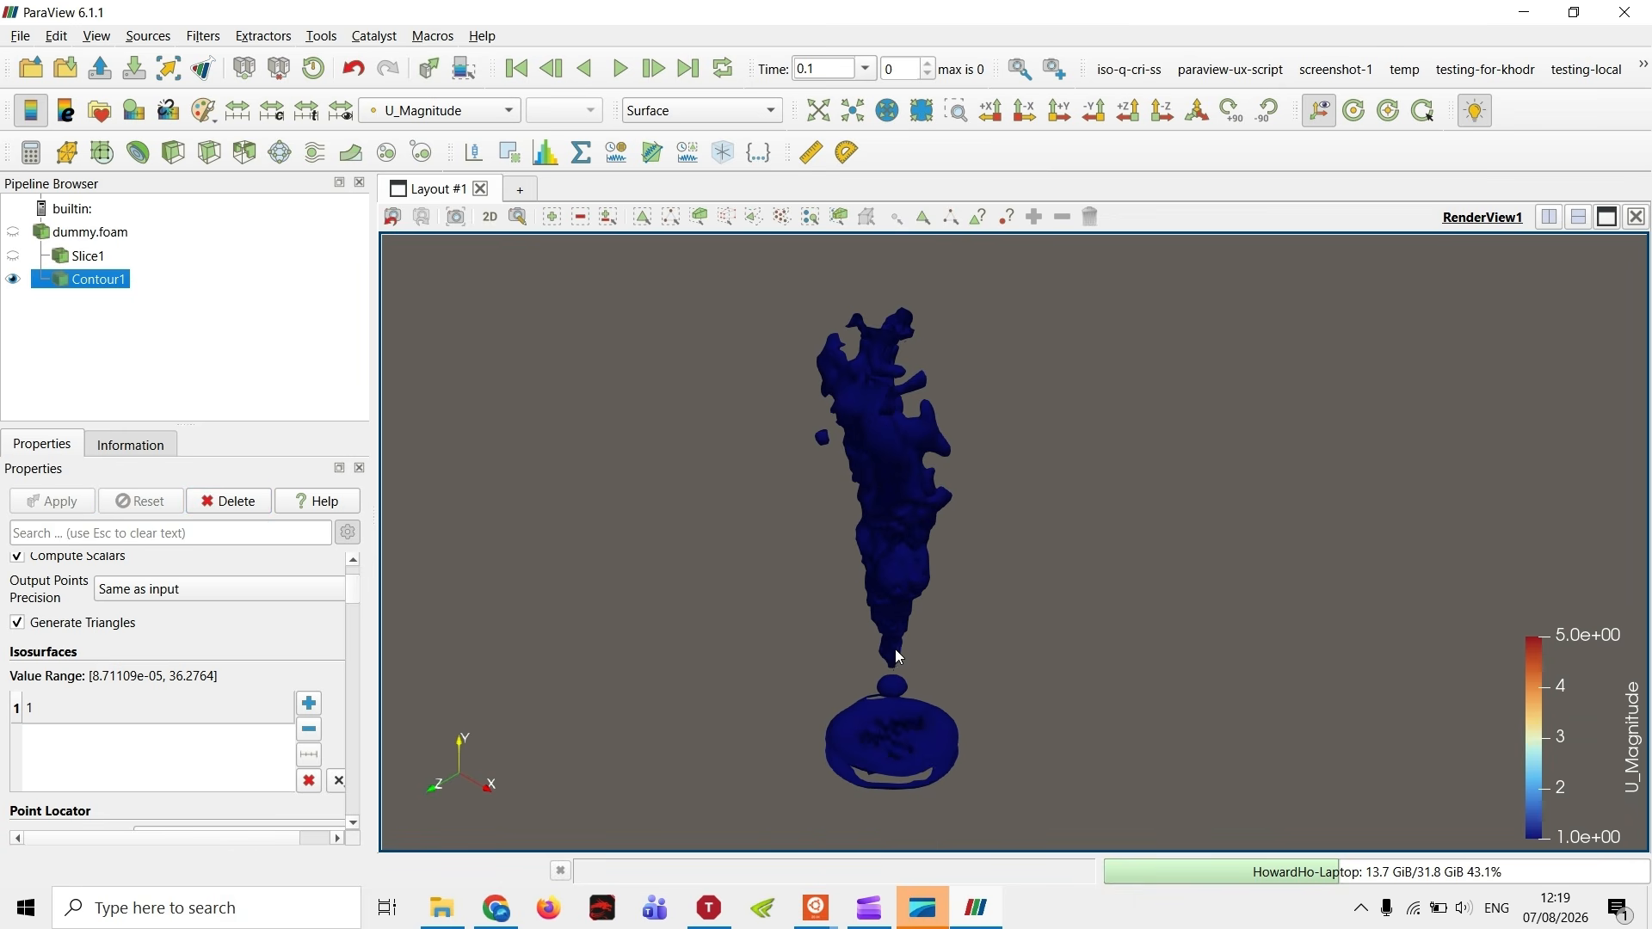
- Set the contour's isosurface value to 2 and apply it
{"action": "double_click", "coordinate": [71, 711]}
{"action": "type", "text": "2"}
{"action": "key", "text": "Return"}
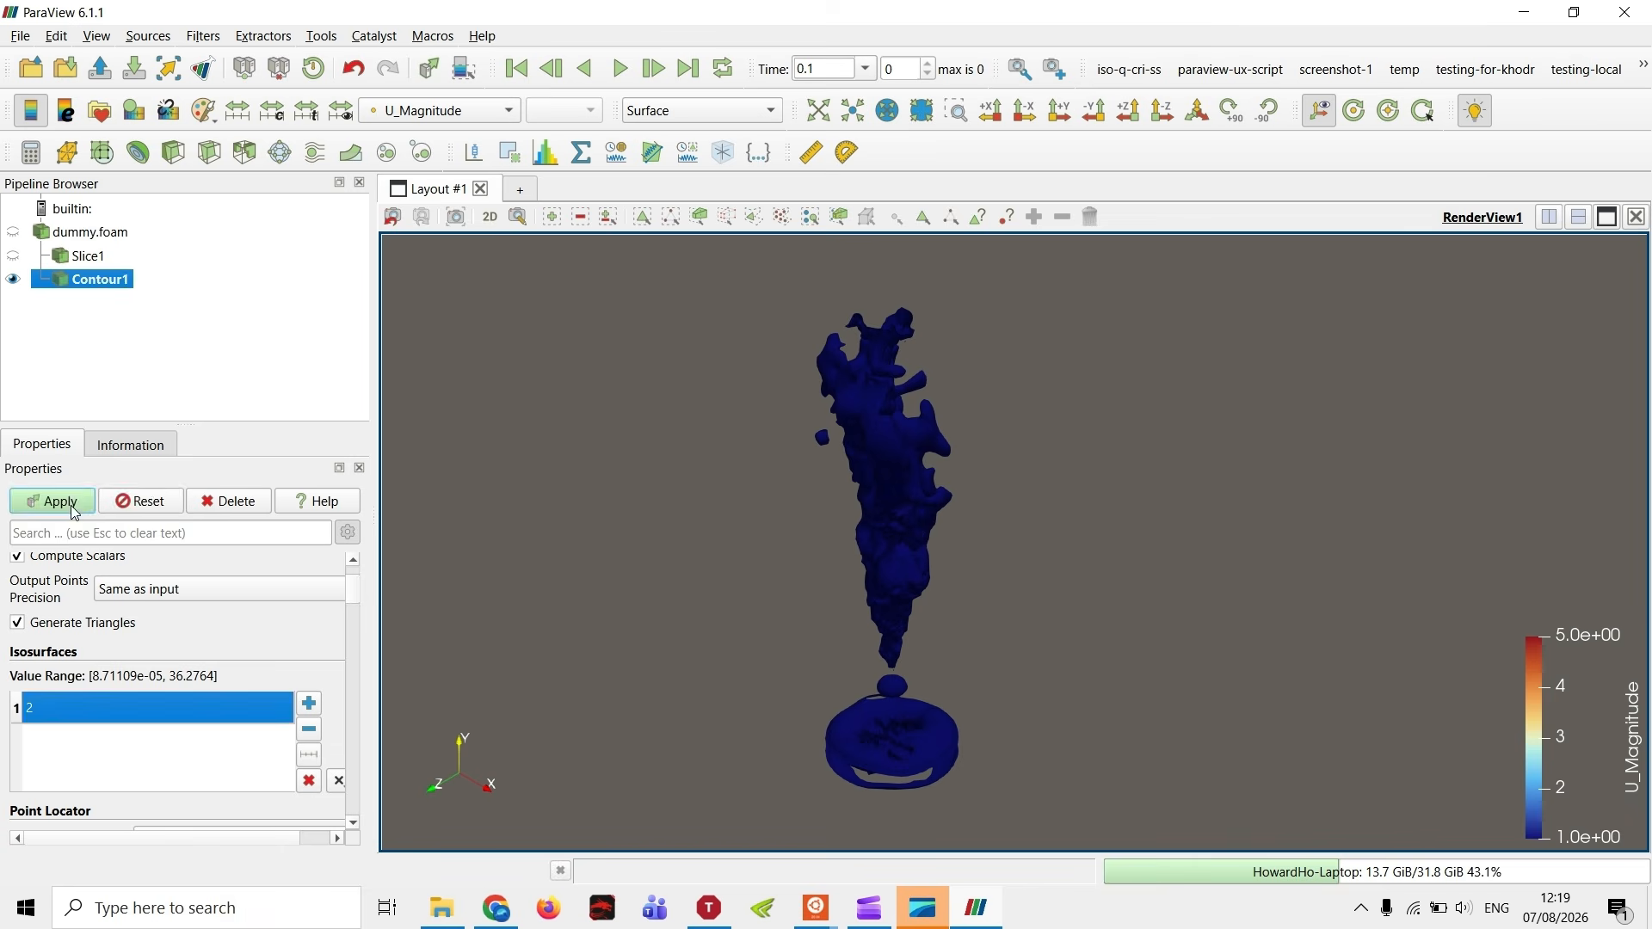
{"action": "left_click", "coordinate": [75, 511]}
{"action": "scroll", "coordinate": [898, 565], "scroll_direction": "up", "scroll_amount": 4}
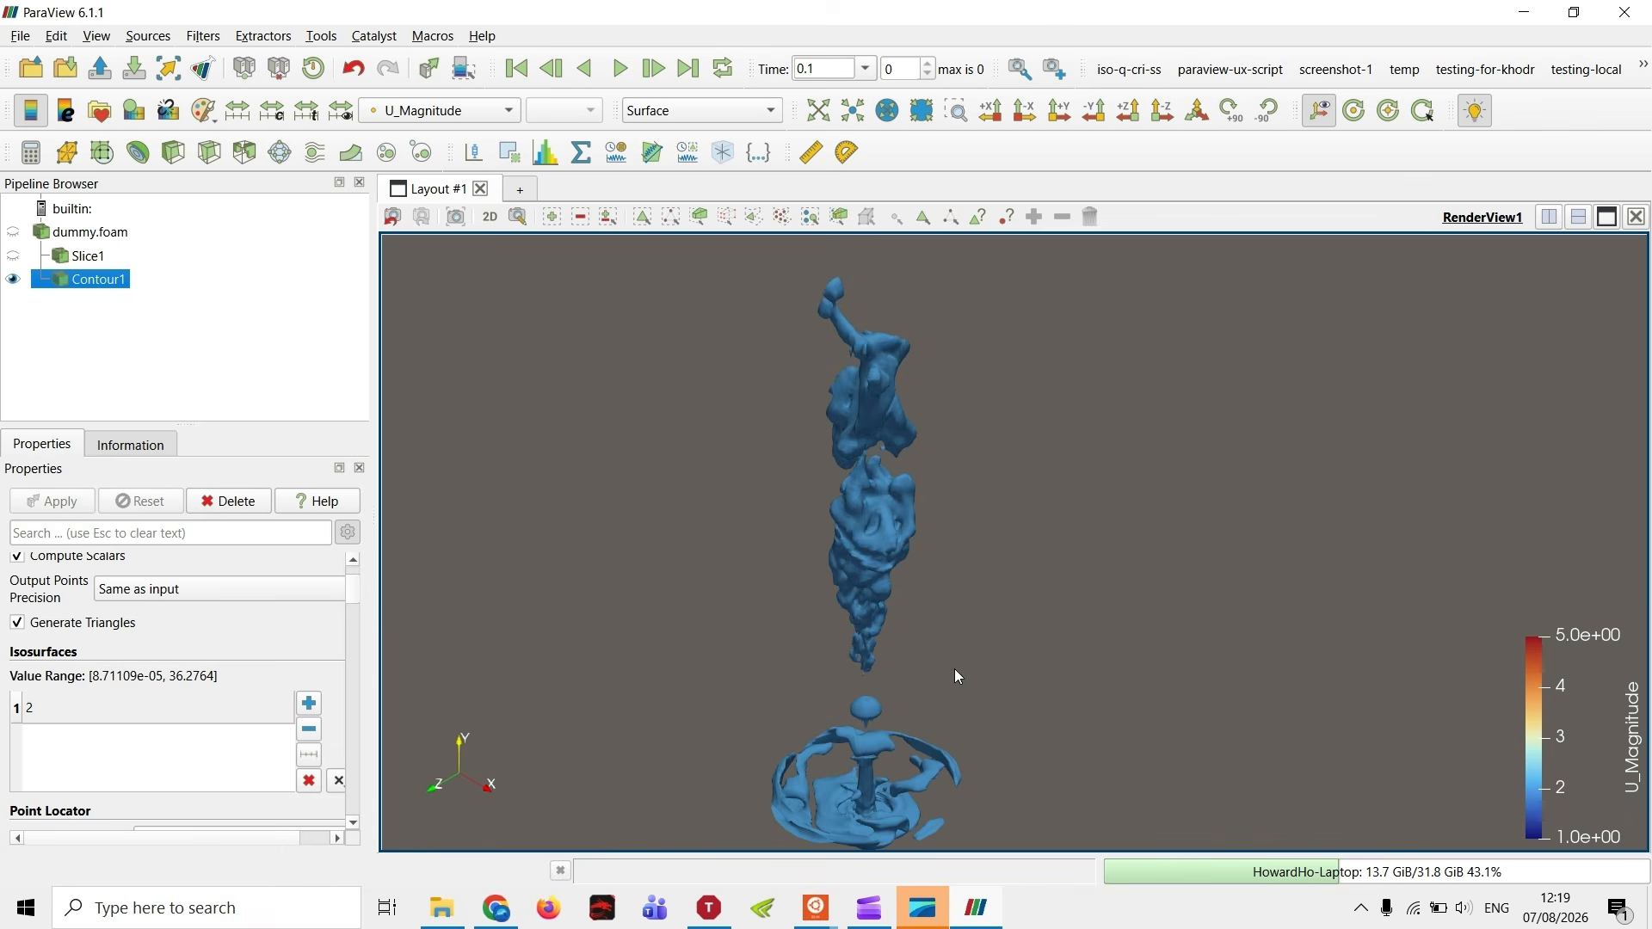
{"action": "scroll", "coordinate": [953, 669], "scroll_direction": "down", "scroll_amount": 2}
{"action": "middle_click_drag", "start_coordinate": [948, 669], "coordinate": [972, 642]}
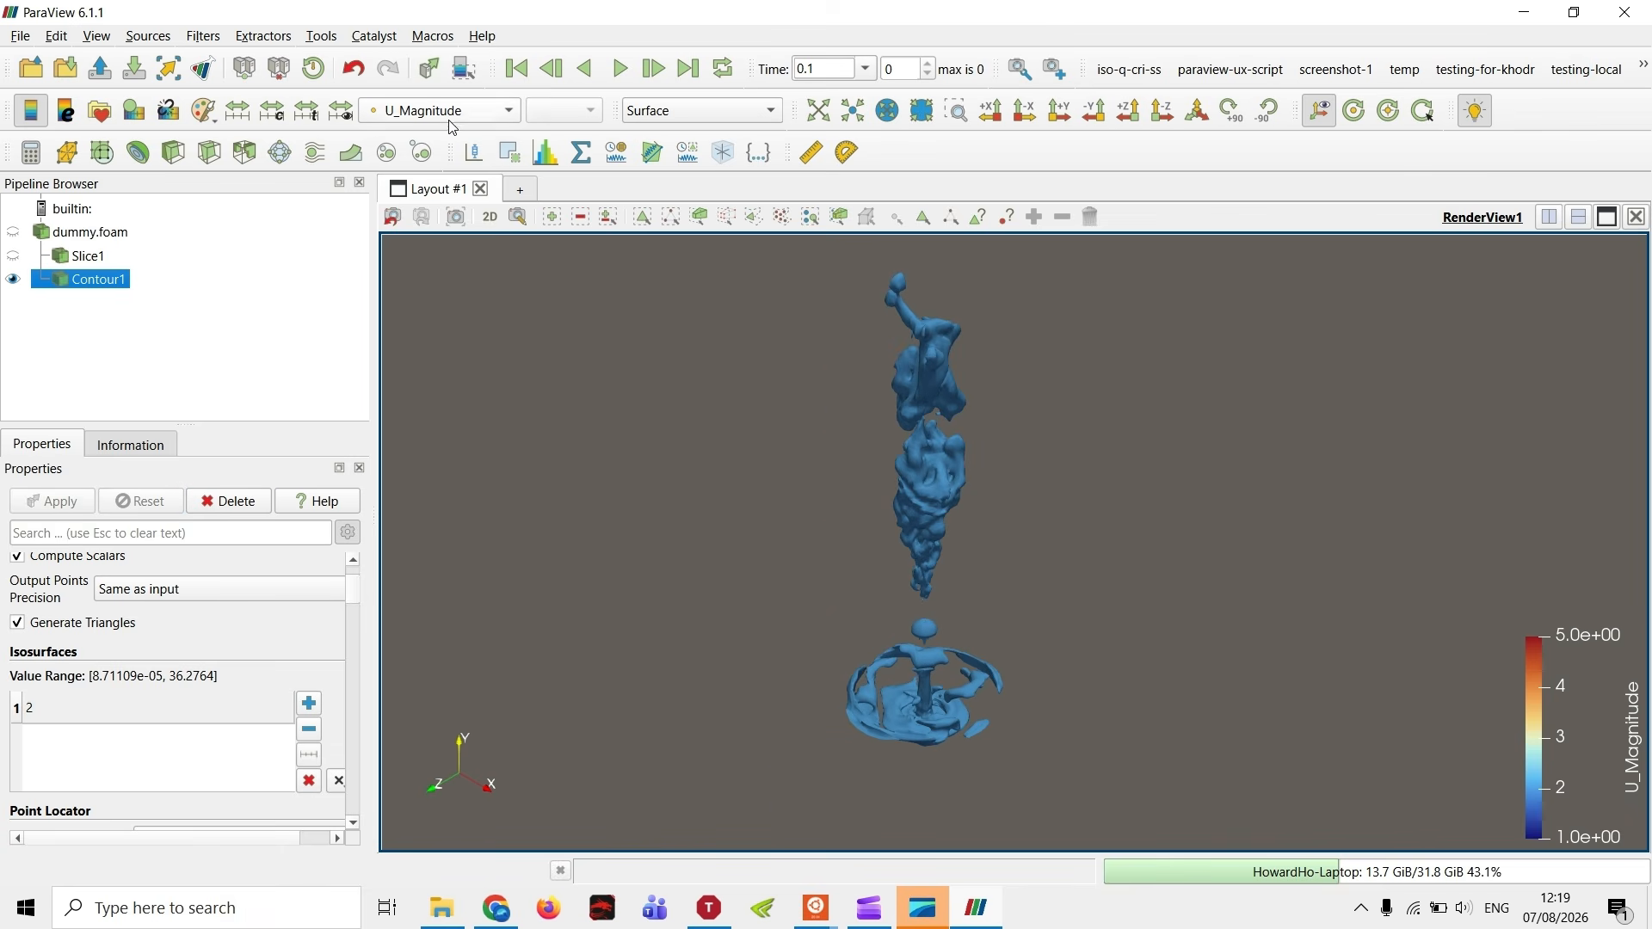
- Color the contour by the cell array p and review its contour properties
{"action": "left_click", "coordinate": [472, 111]}
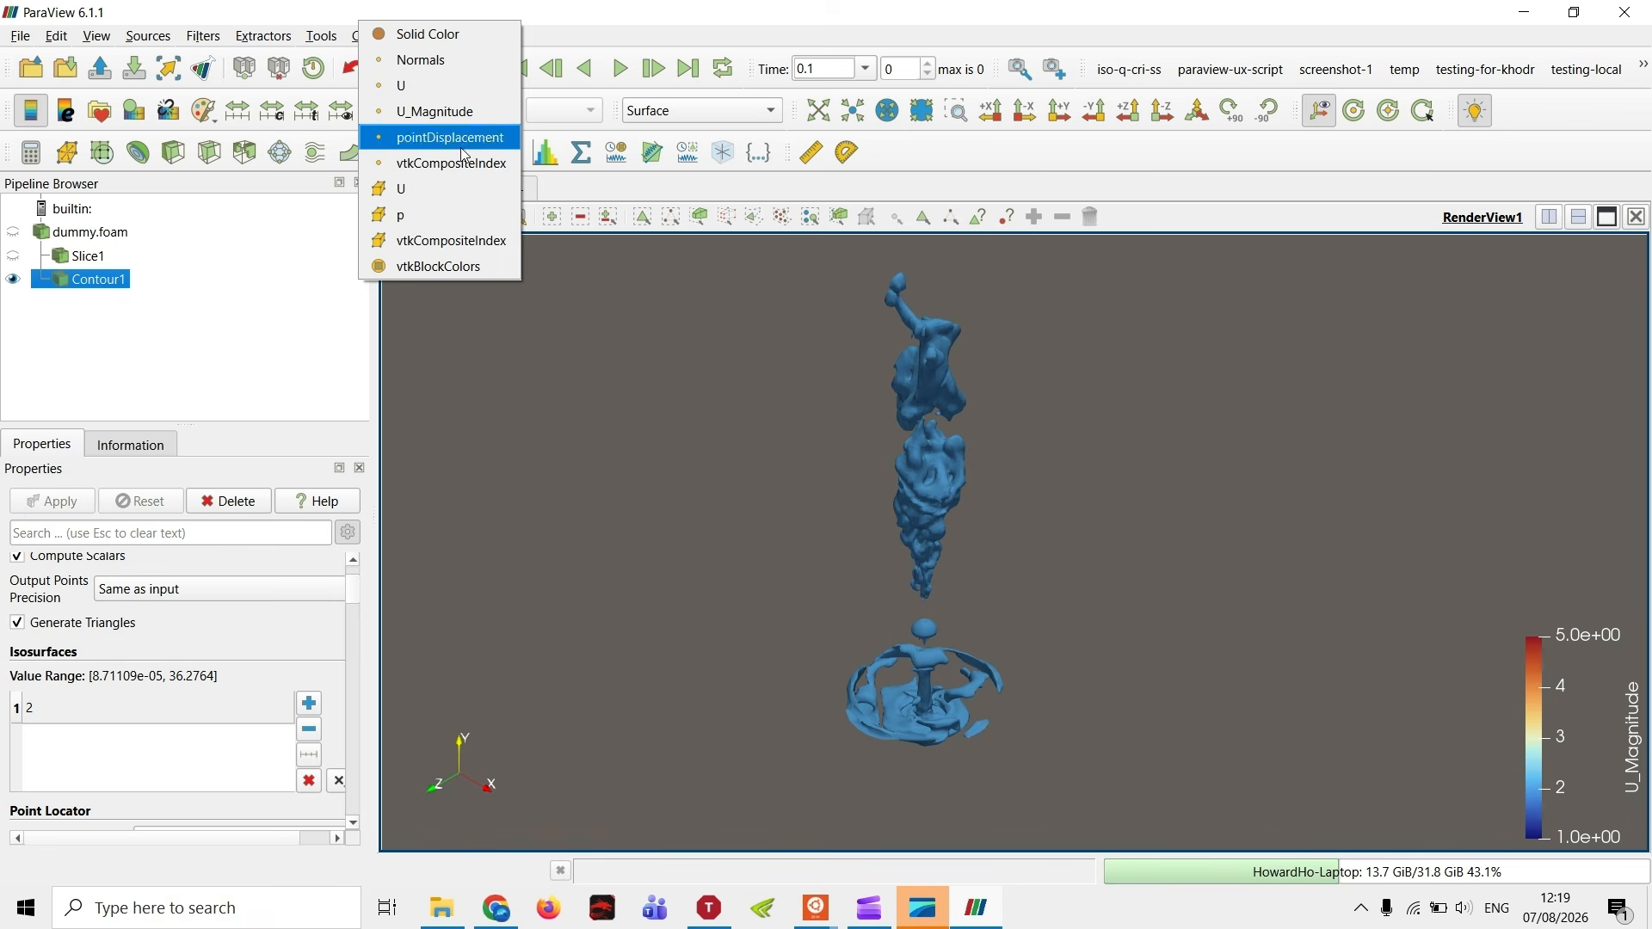
{"action": "left_click", "coordinate": [436, 215]}
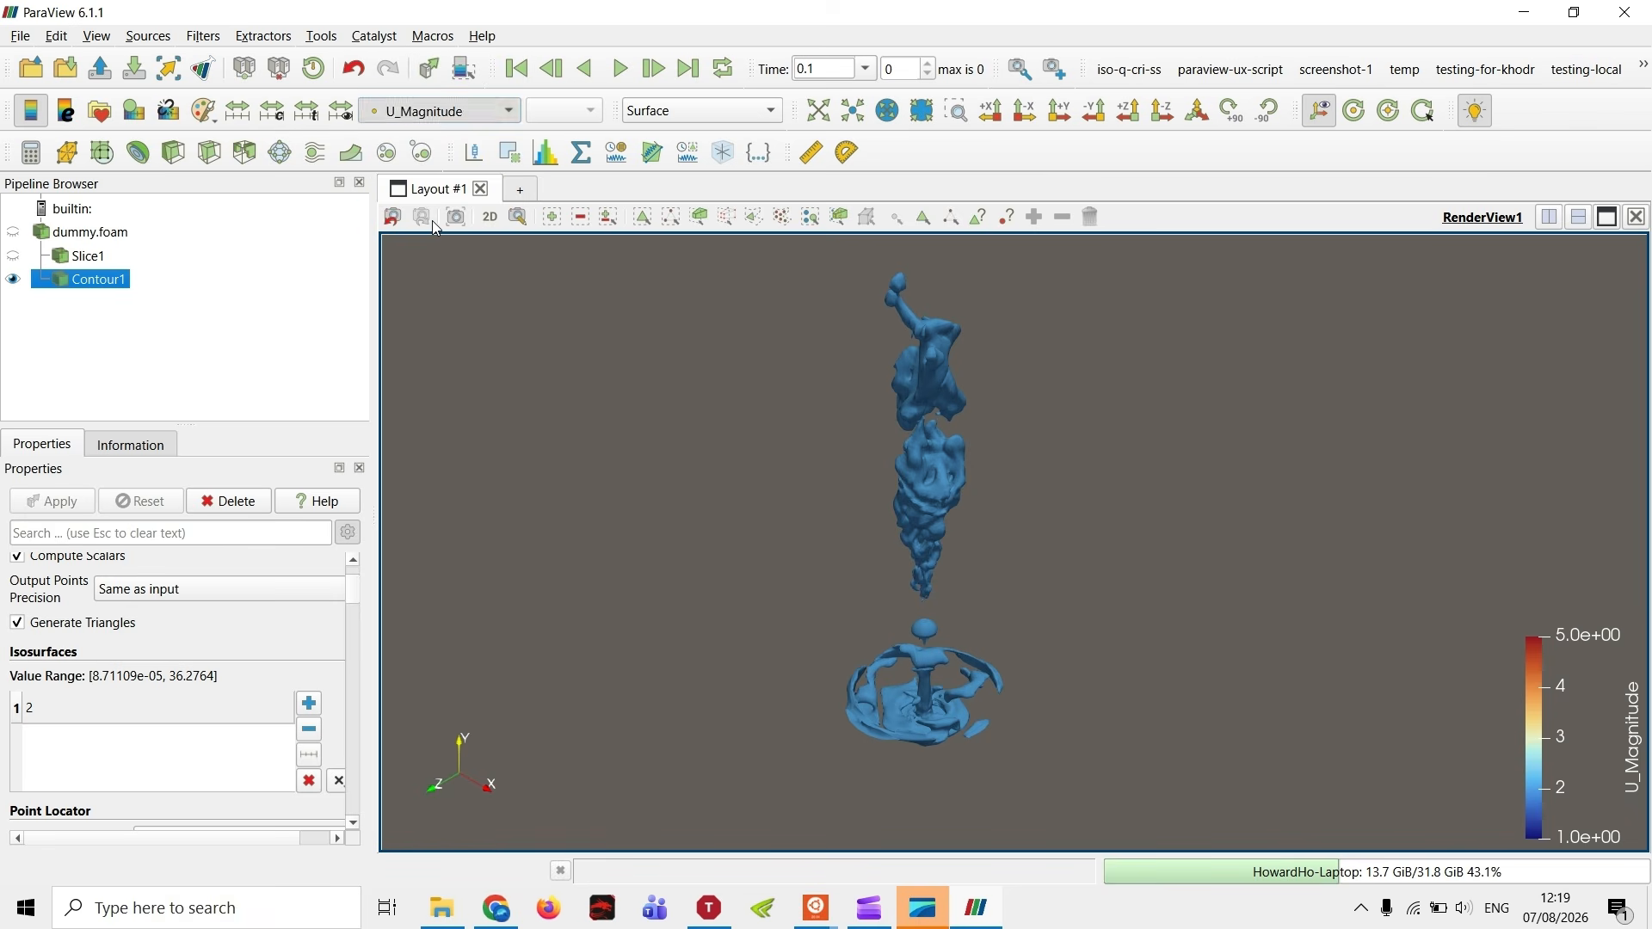
{"action": "scroll", "coordinate": [226, 656], "scroll_direction": "up", "scroll_amount": 1}
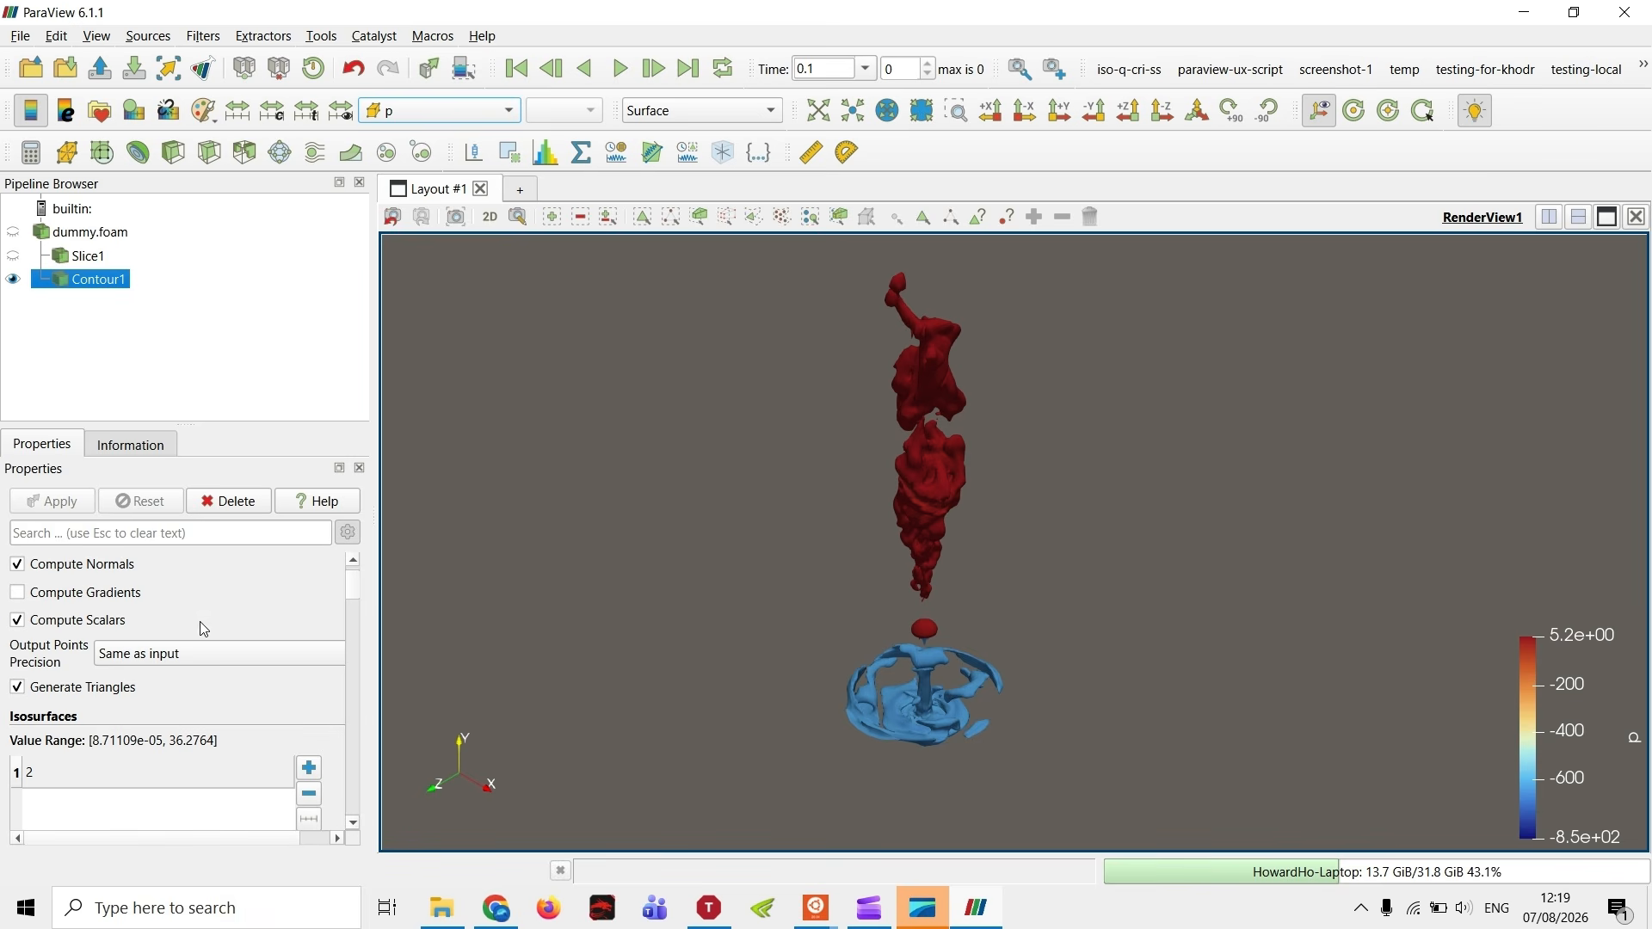
{"action": "scroll", "coordinate": [224, 713], "scroll_direction": "up", "scroll_amount": 1}
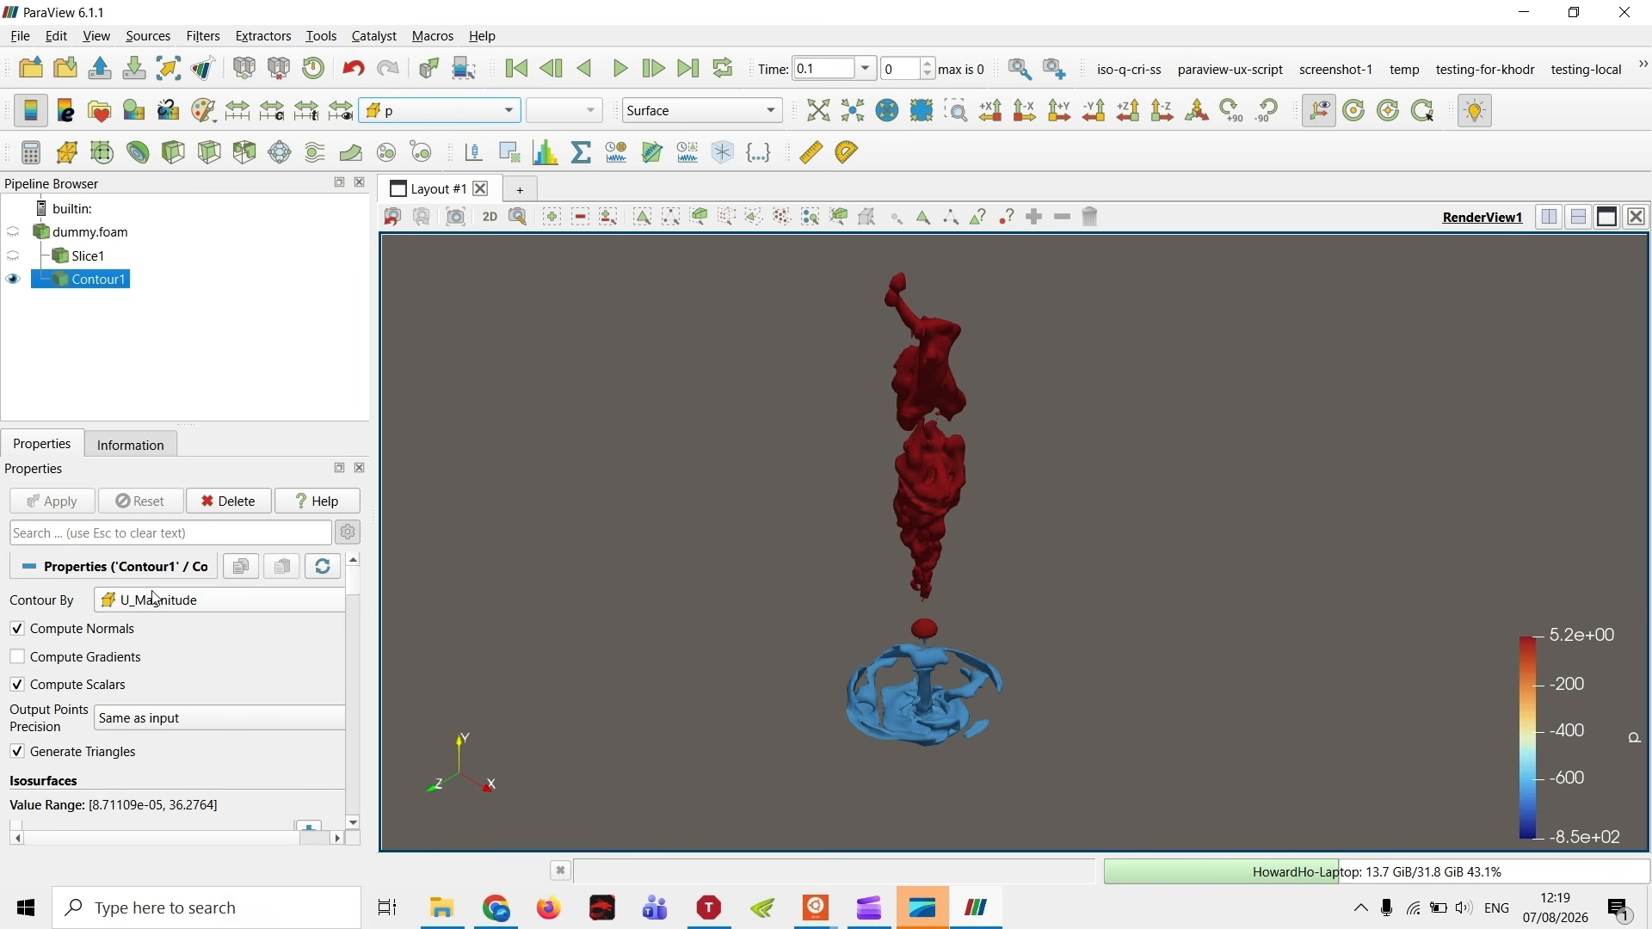
{"action": "scroll", "coordinate": [167, 609], "scroll_direction": "down", "scroll_amount": 4}
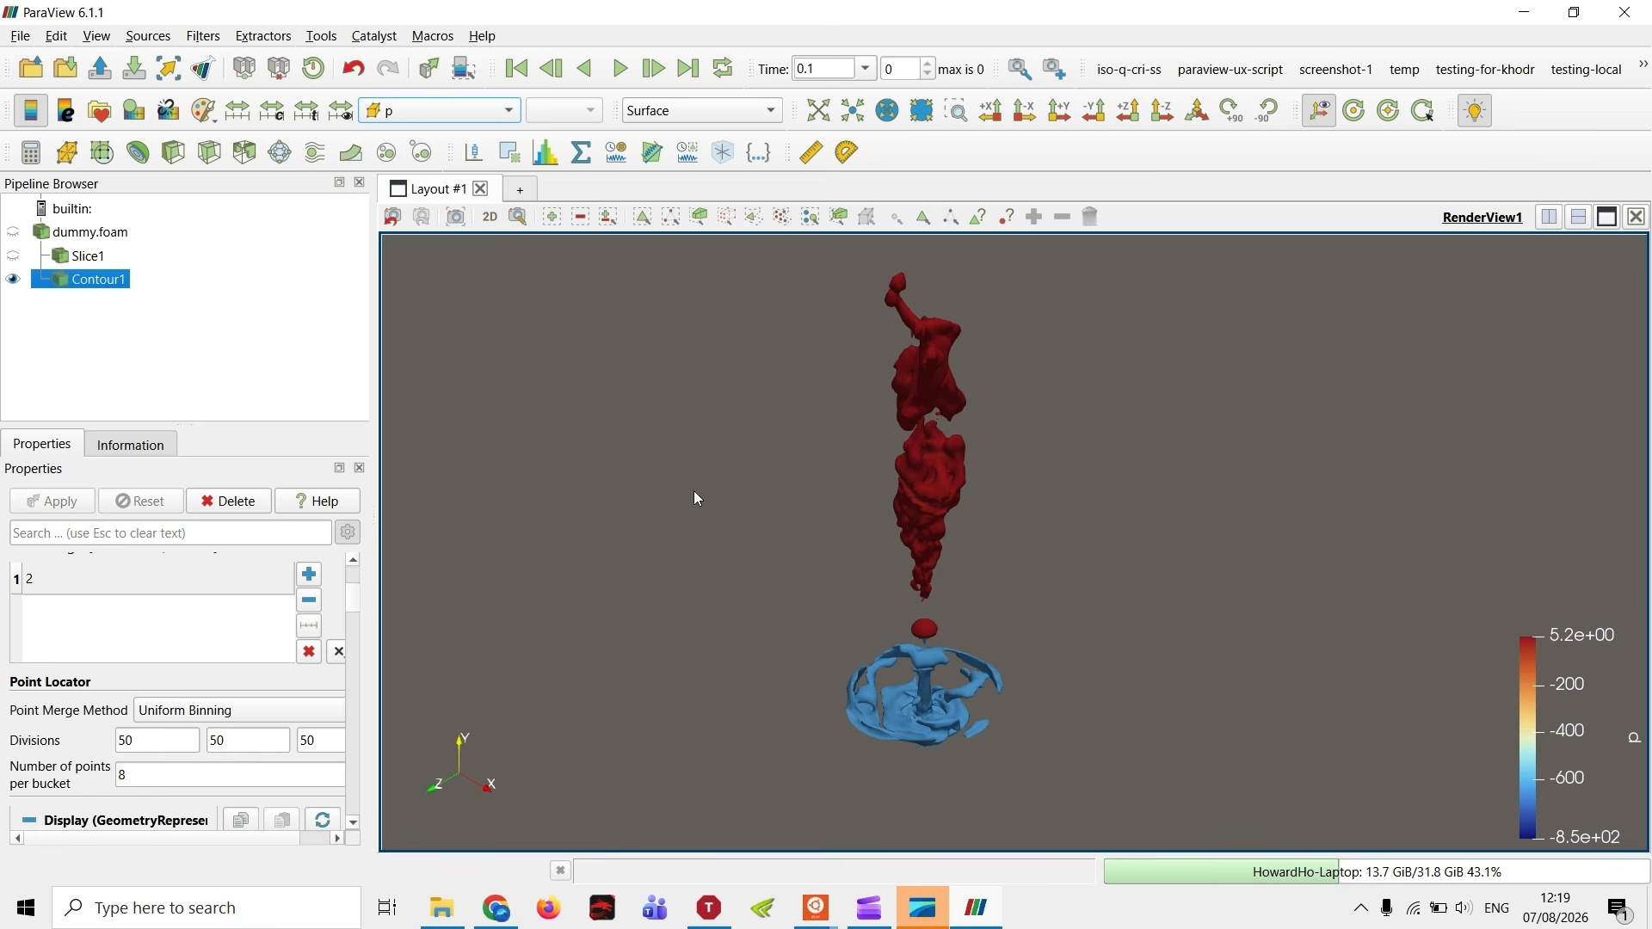
{"action": "left_click_drag", "start_coordinate": [893, 608], "coordinate": [451, 523]}
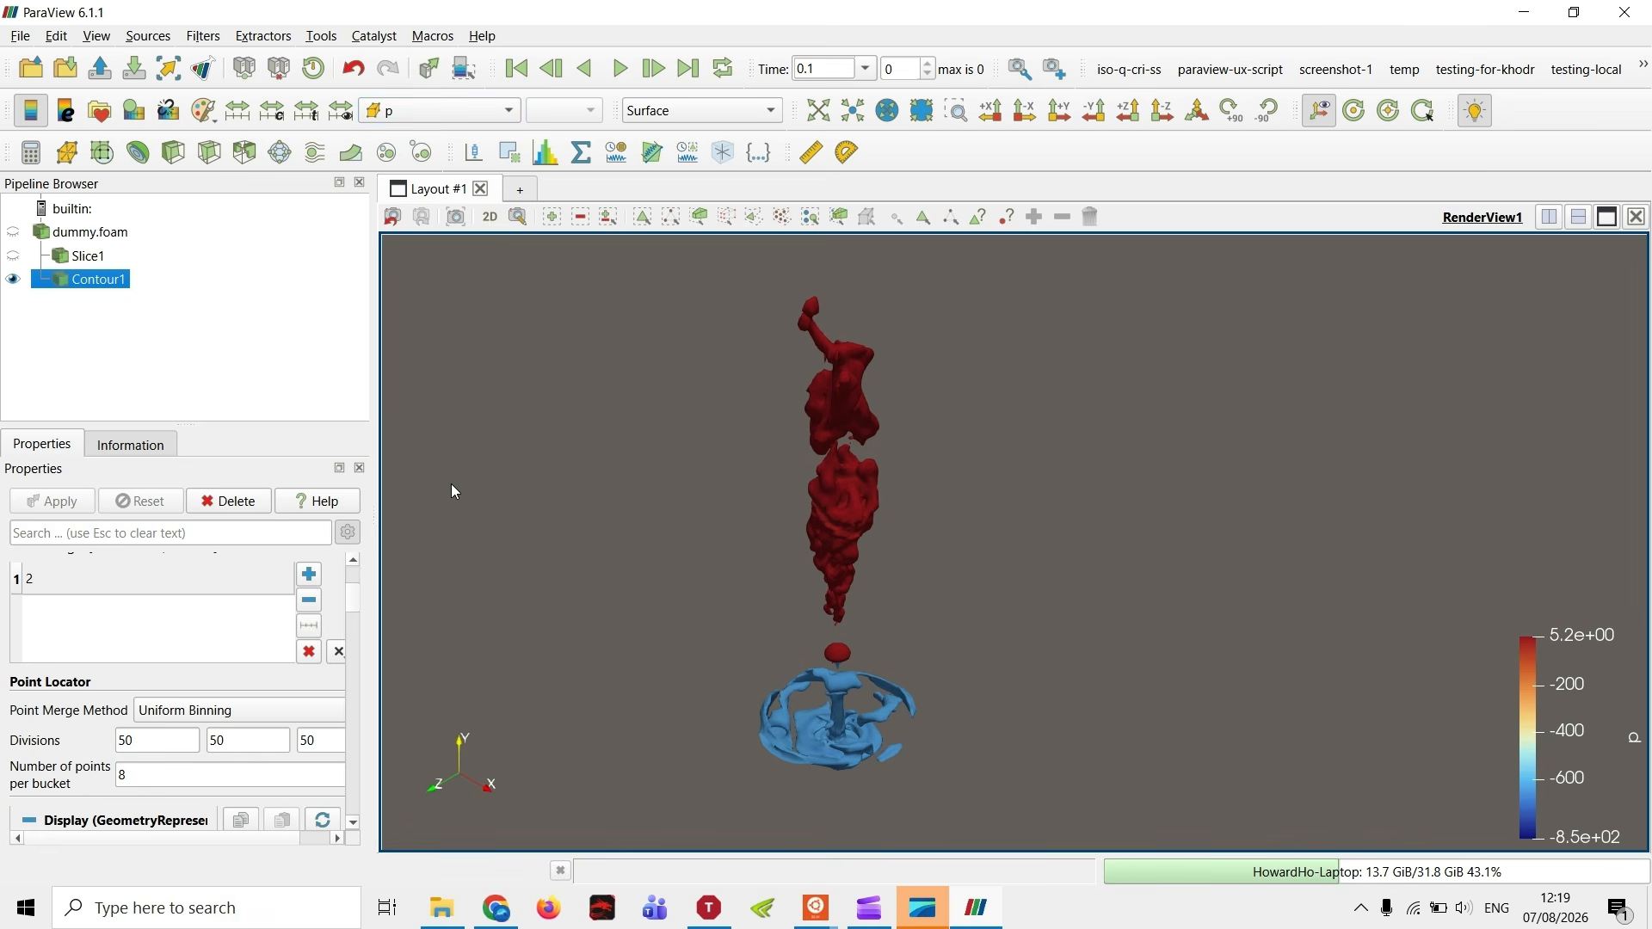
{"action": "middle_click_drag", "start_coordinate": [455, 491], "coordinate": [541, 528]}
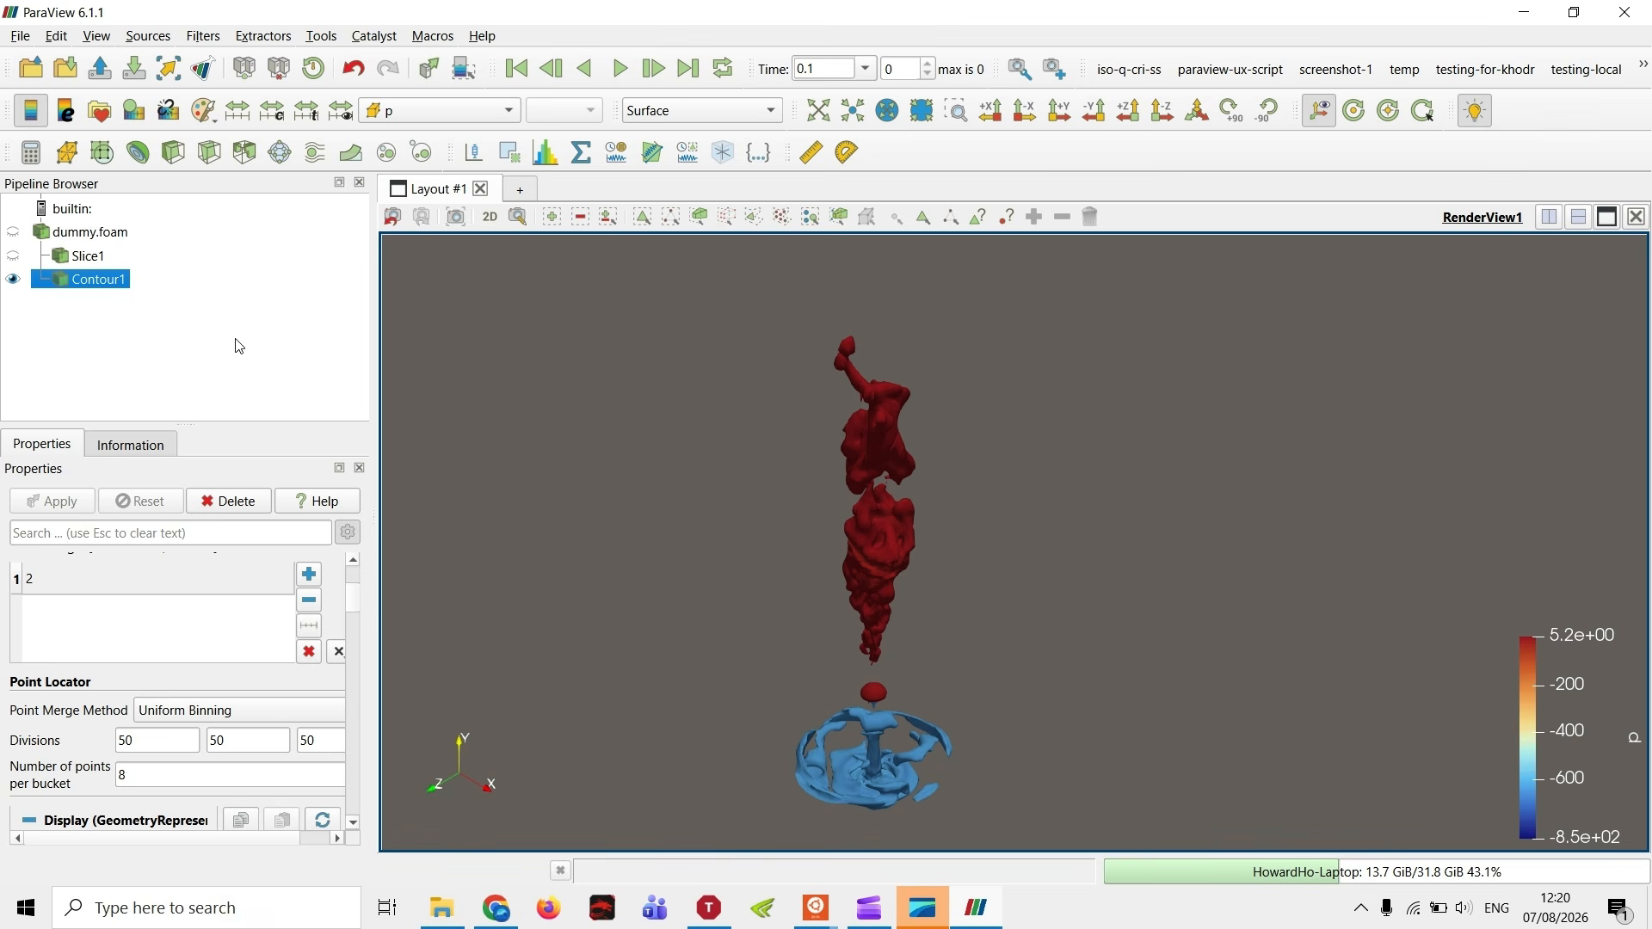
{"action": "left_click", "coordinate": [260, 348]}
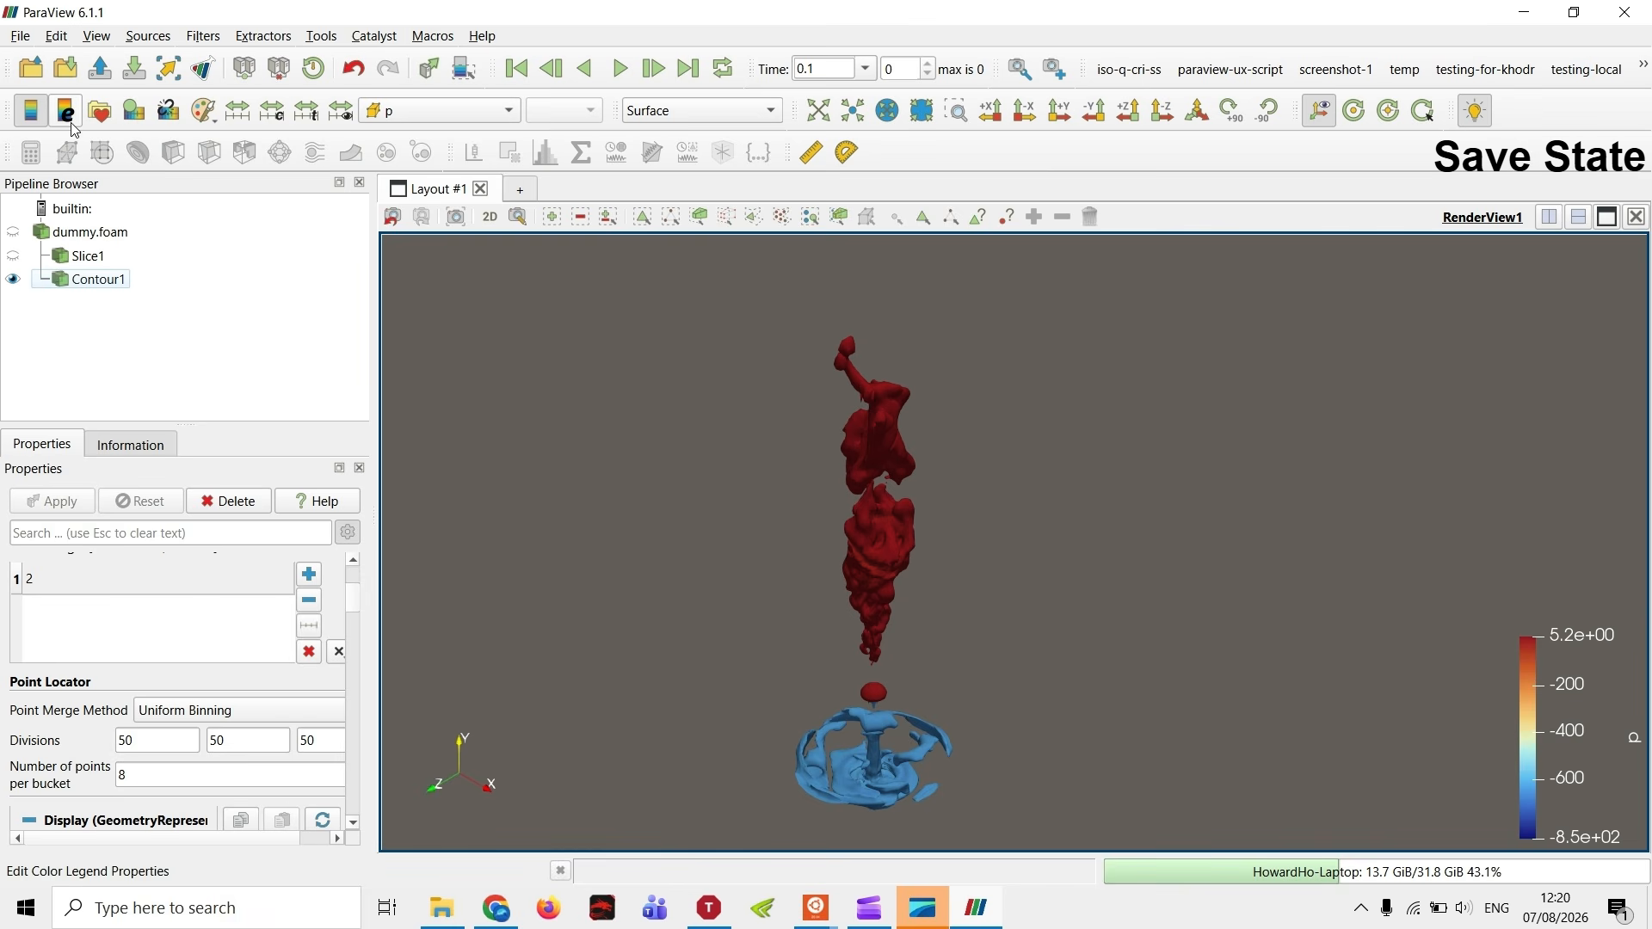
- Save the session as a ParaView state file named testing-v1 in the SJA-quiescent folder
{"action": "left_click", "coordinate": [21, 36]}
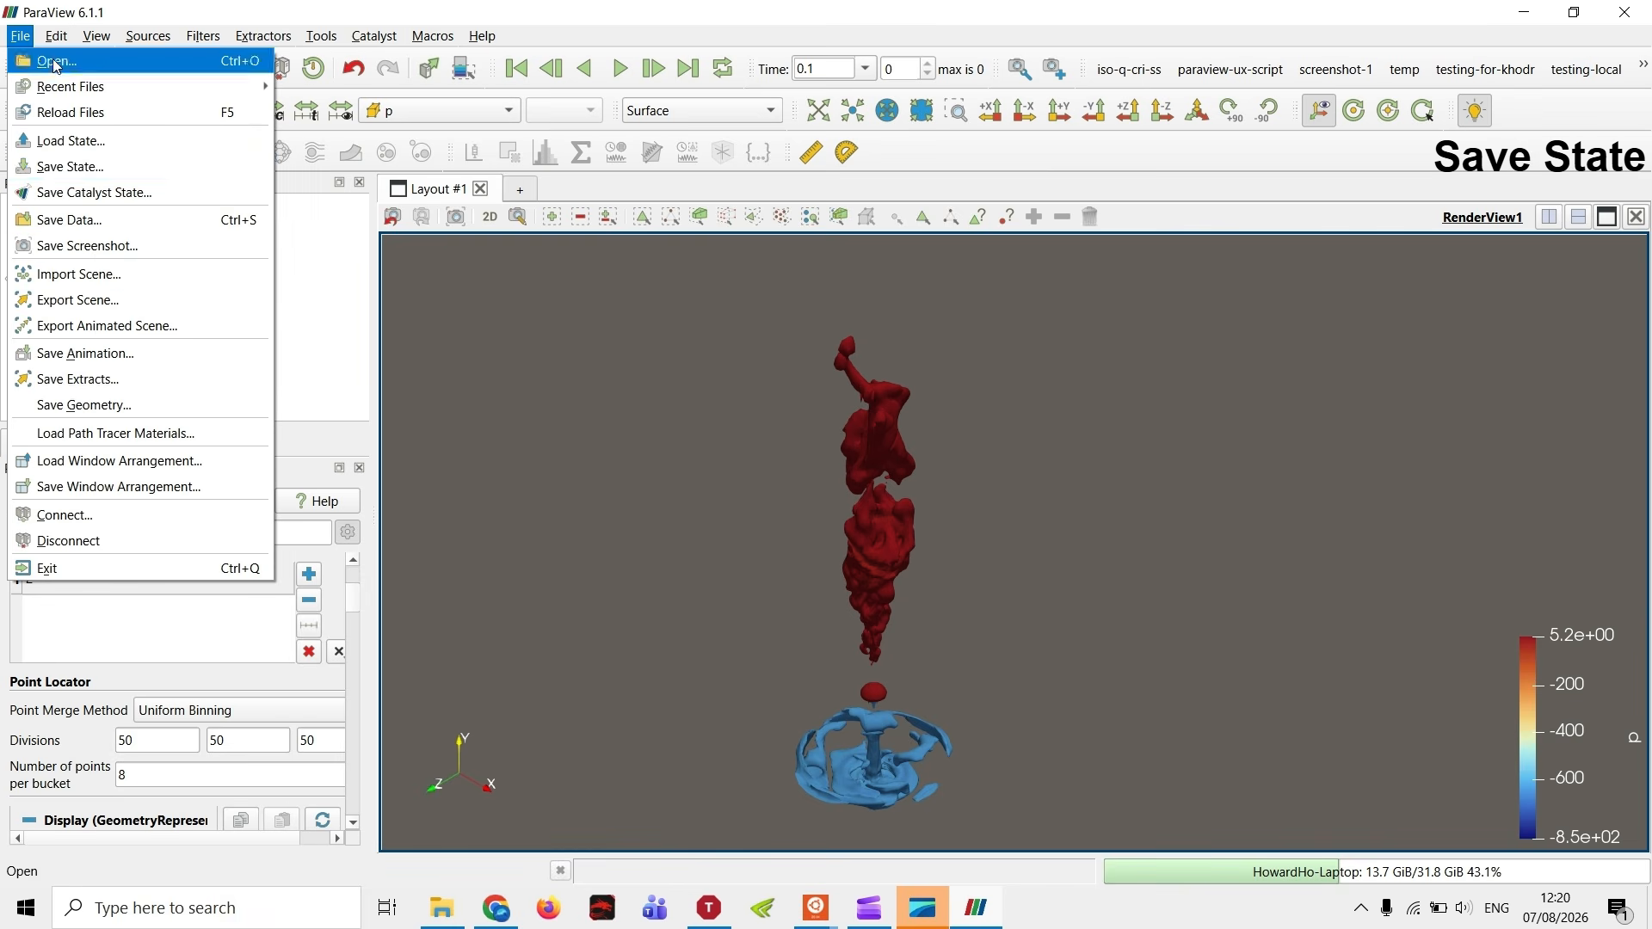
{"action": "left_click", "coordinate": [121, 167]}
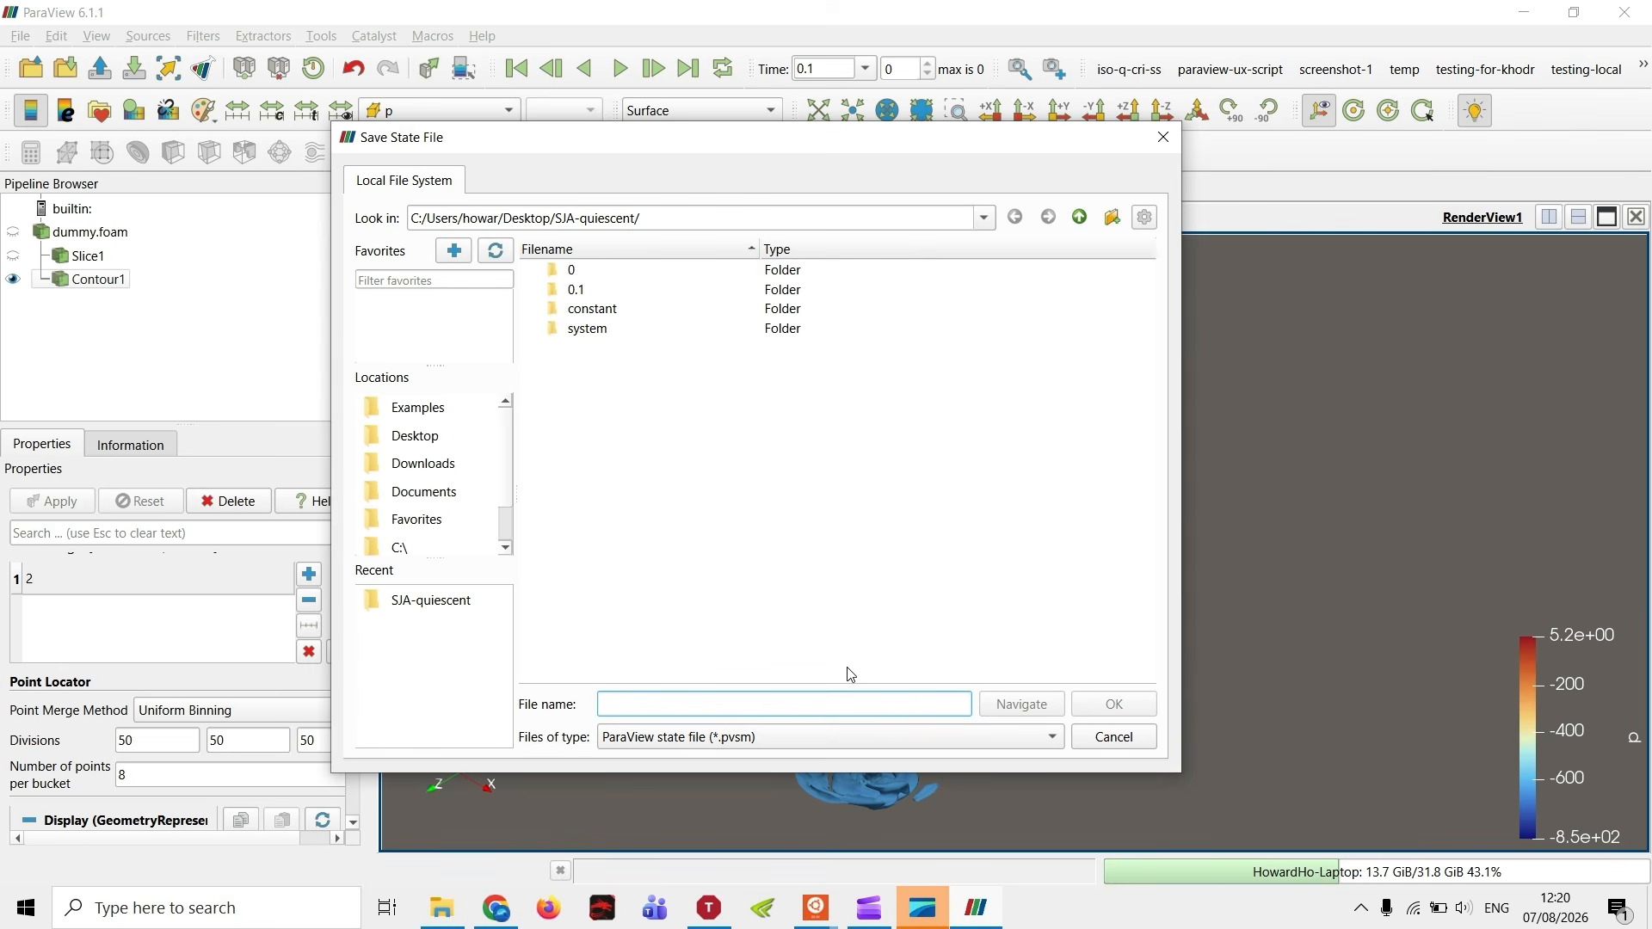
{"action": "type", "text": "version1"}
{"action": "key", "text": "BackSpace"}
{"action": "key", "text": "BackSpace"}
{"action": "key", "text": "BackSpace"}
{"action": "key", "text": "BackSpace"}
{"action": "key", "text": "BackSpace"}
{"action": "key", "text": "BackSpace"}
{"action": "key", "text": "BackSpace"}
{"action": "type", "text": "t"}
{"action": "key", "text": "BackSpace"}
{"action": "type", "text": "testing-v1"}
{"action": "left_click", "coordinate": [1116, 703]}
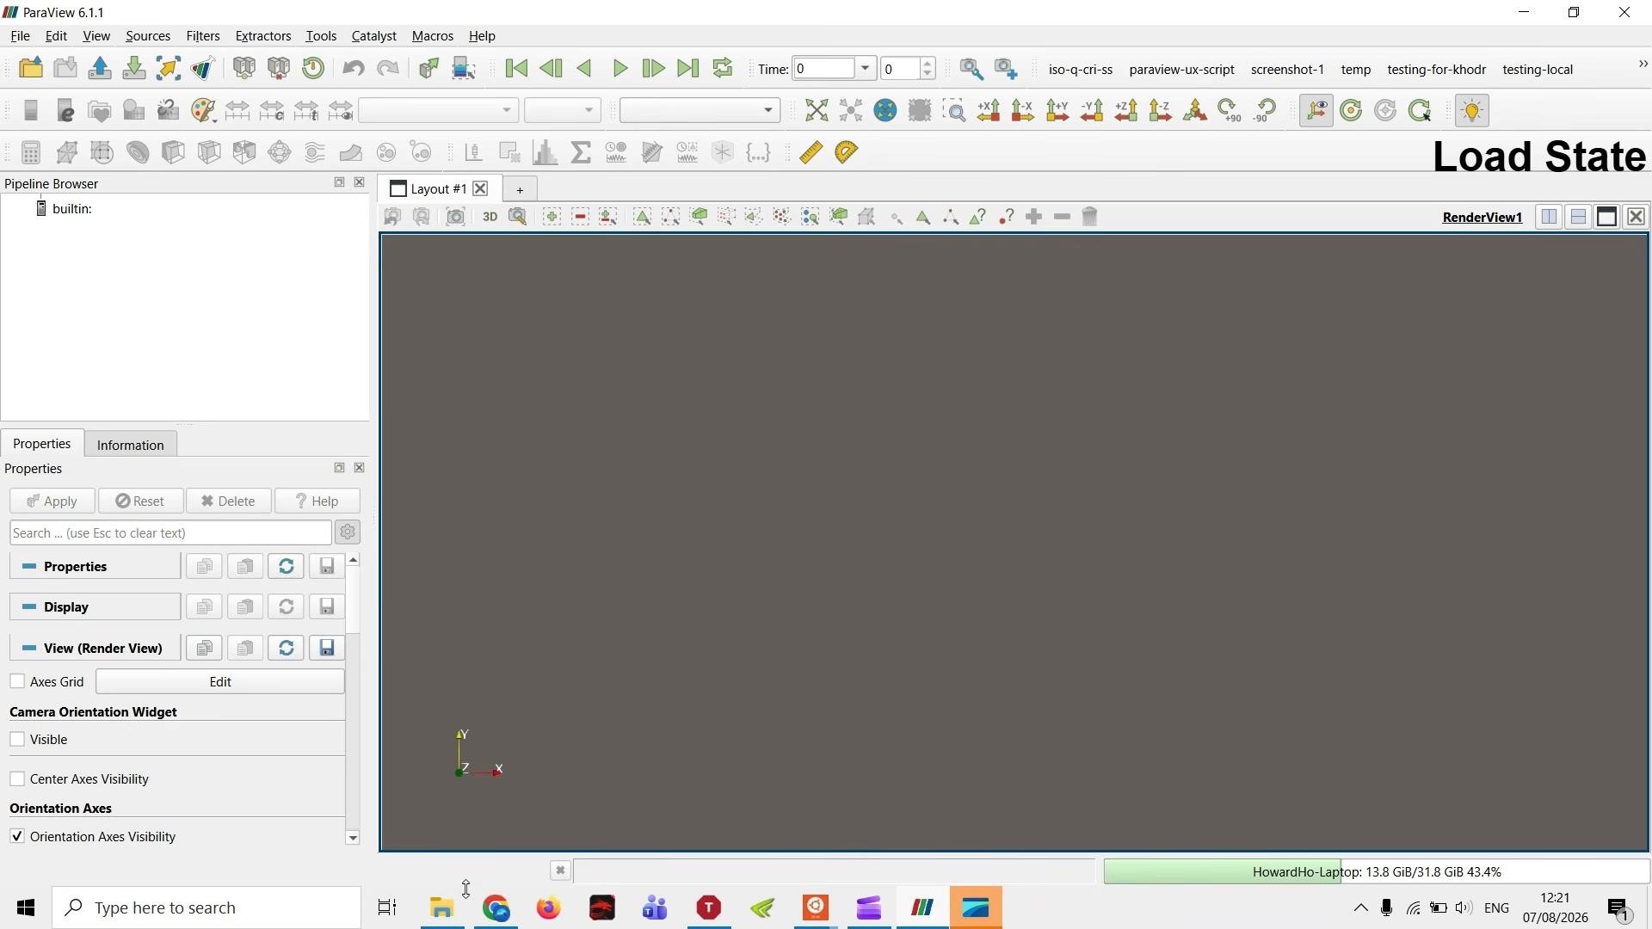
- Check for the testing-v1 state file in the SJA-quiescent folder in File Explorer and return to ParaView
{"action": "left_click", "coordinate": [28, 37]}
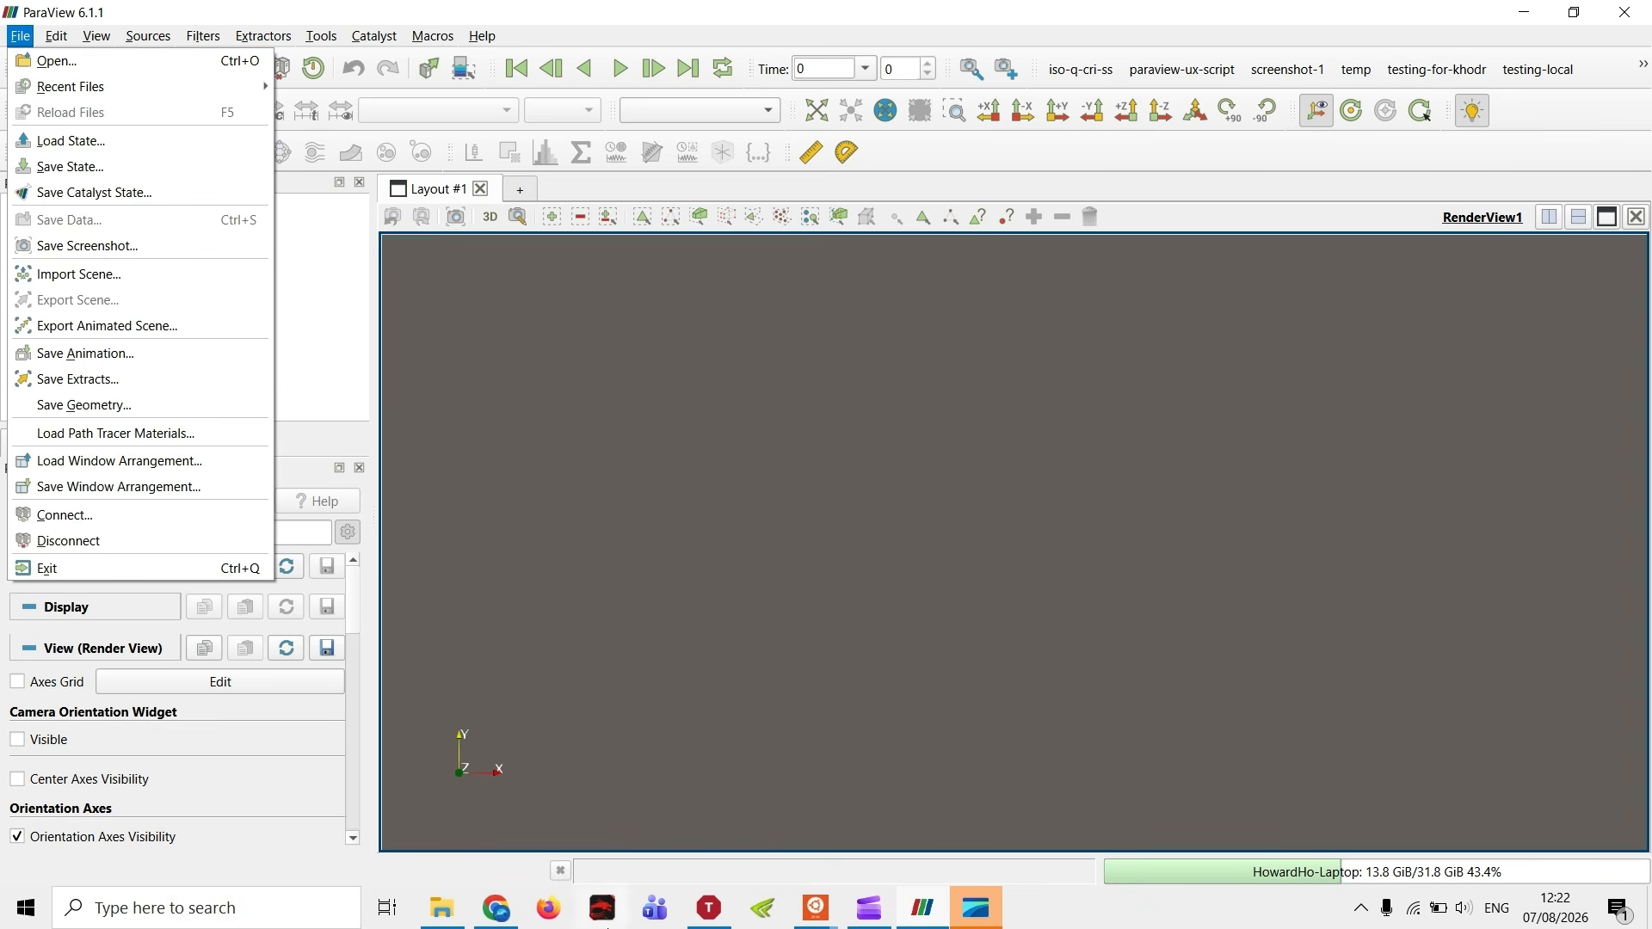
{"action": "left_click", "coordinate": [456, 917]}
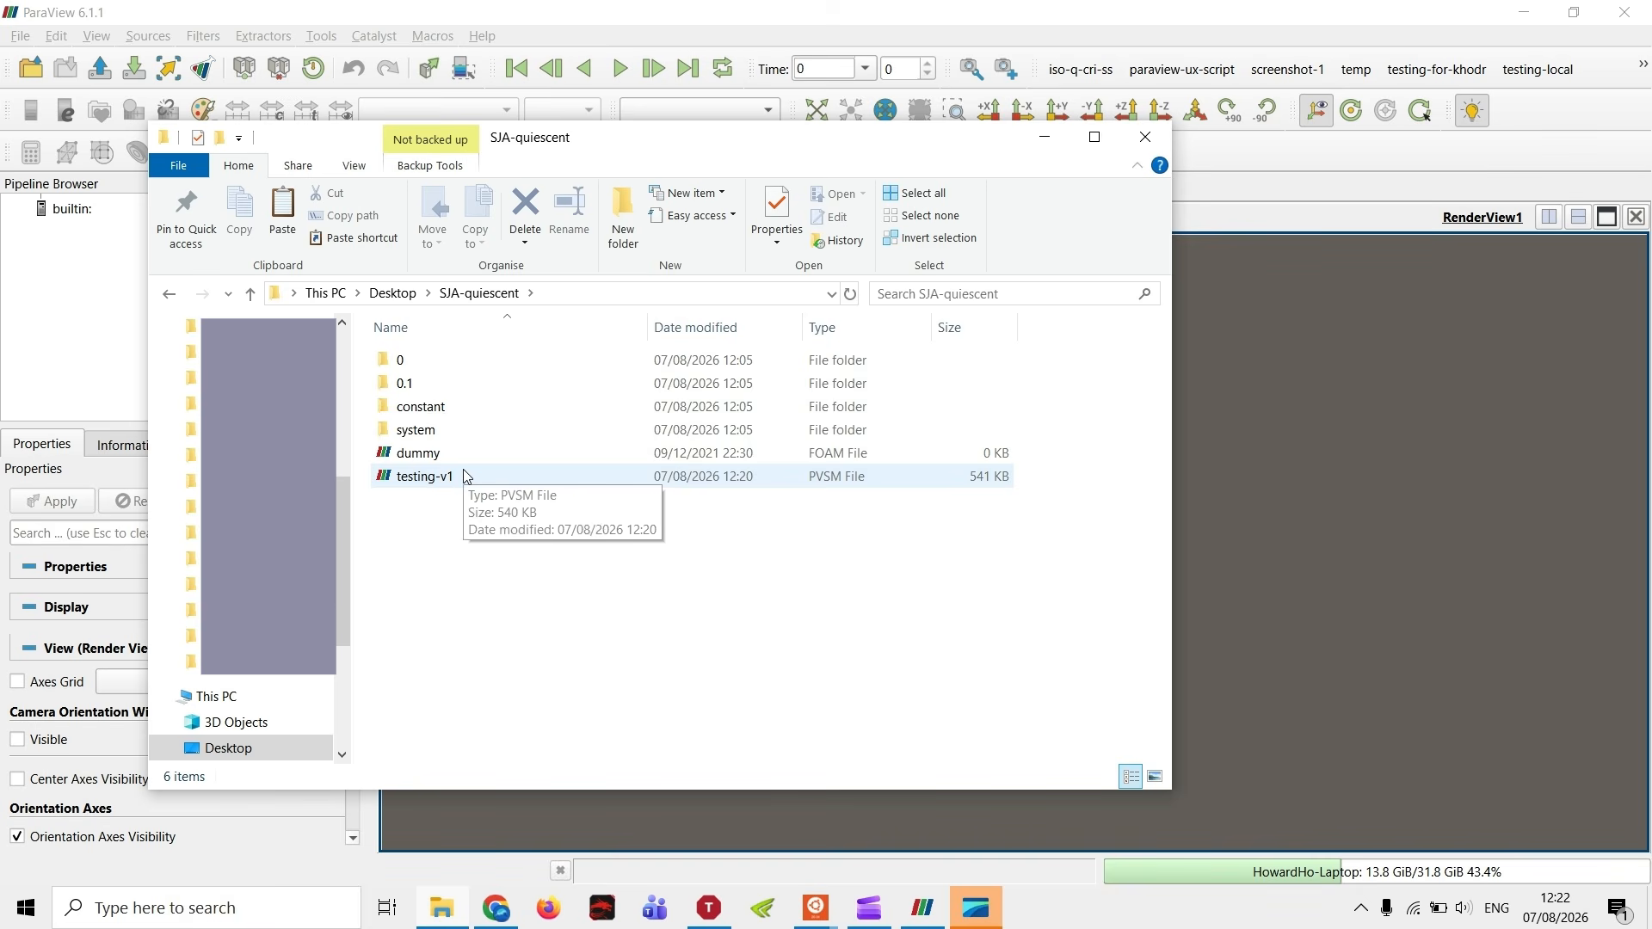
{"action": "left_click", "coordinate": [1227, 472]}
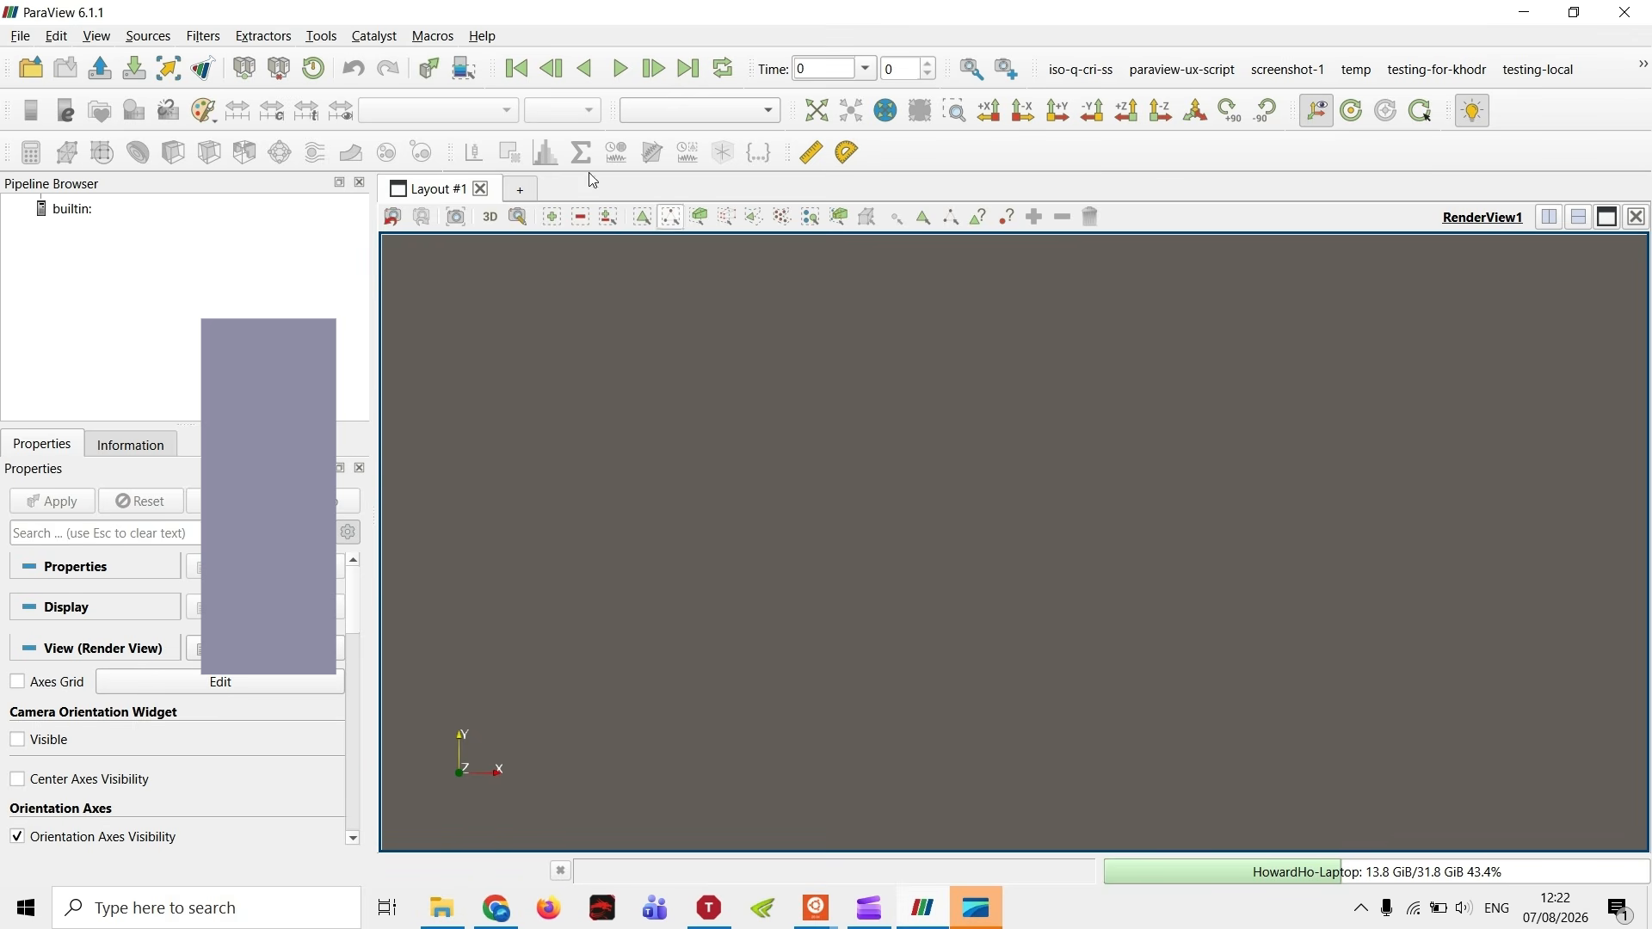
- Browse to the SJA-quiescent folder for loading a state file and add that folder to the favorites
{"action": "left_click", "coordinate": [26, 40]}
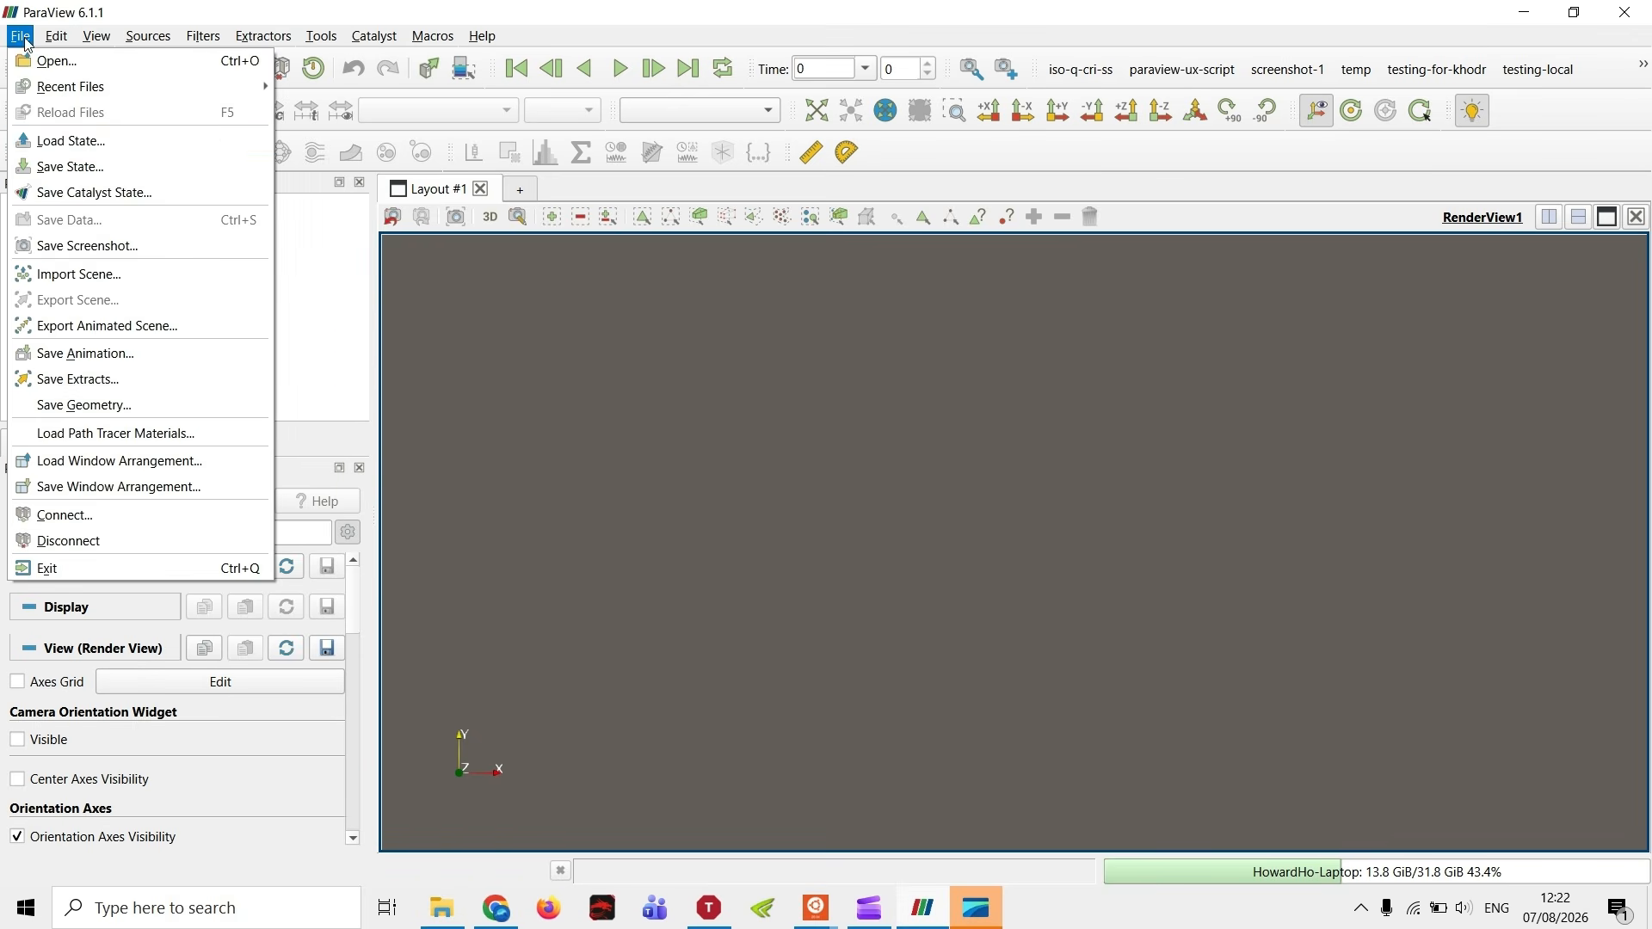
{"action": "left_click", "coordinate": [87, 137]}
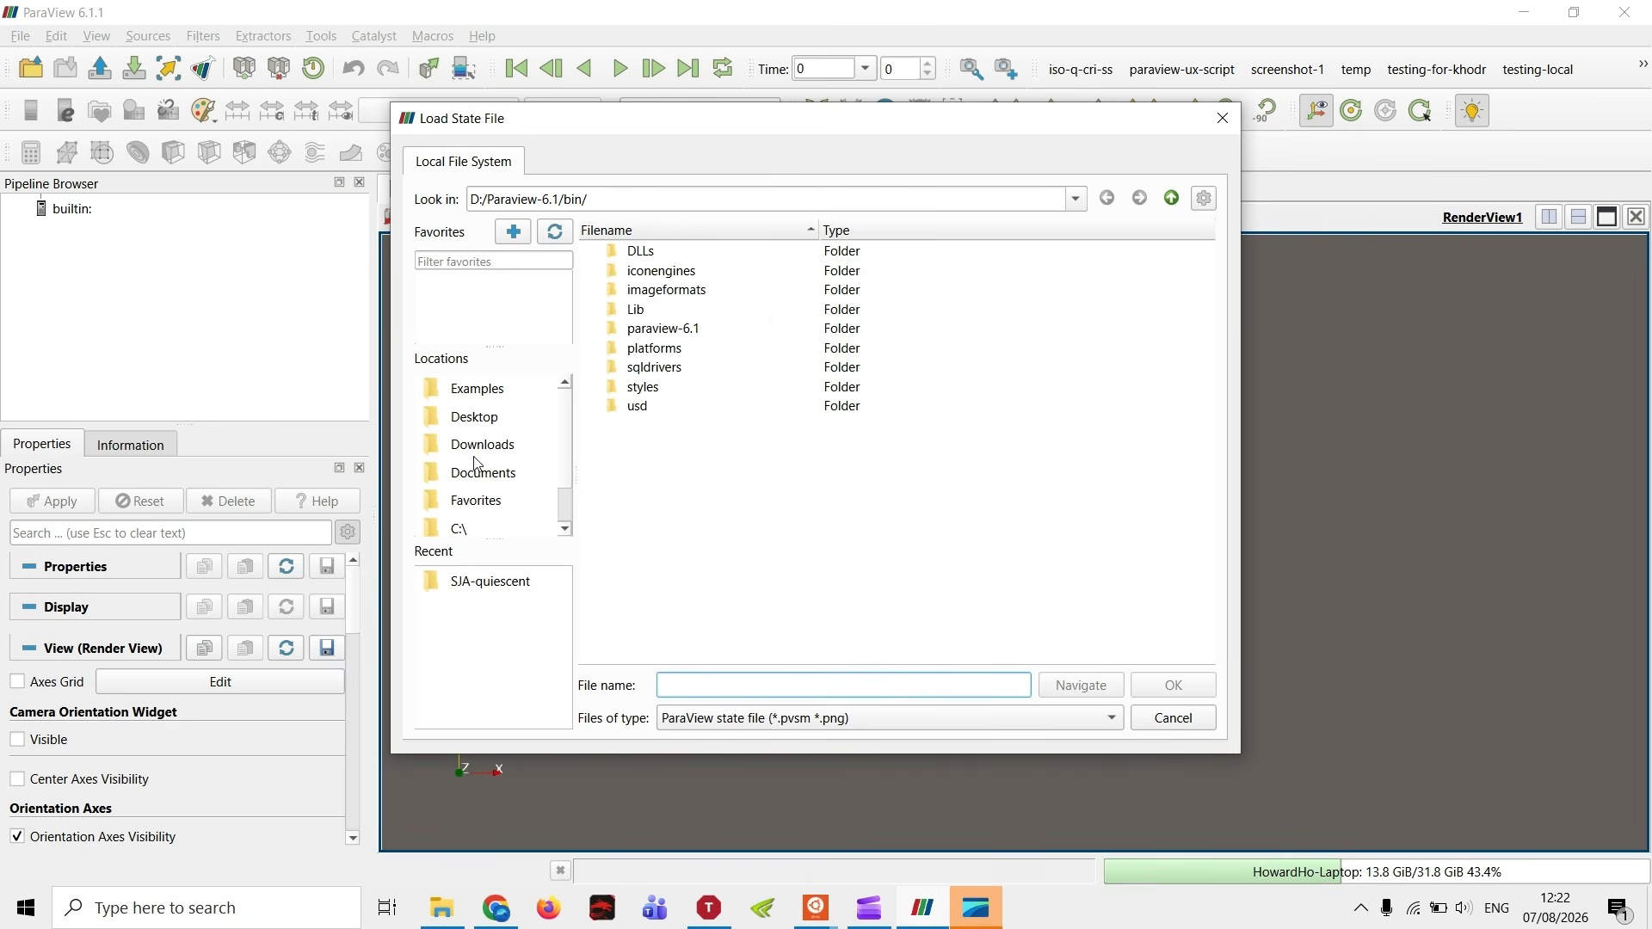
{"action": "scroll", "coordinate": [478, 488], "scroll_direction": "down", "scroll_amount": 1}
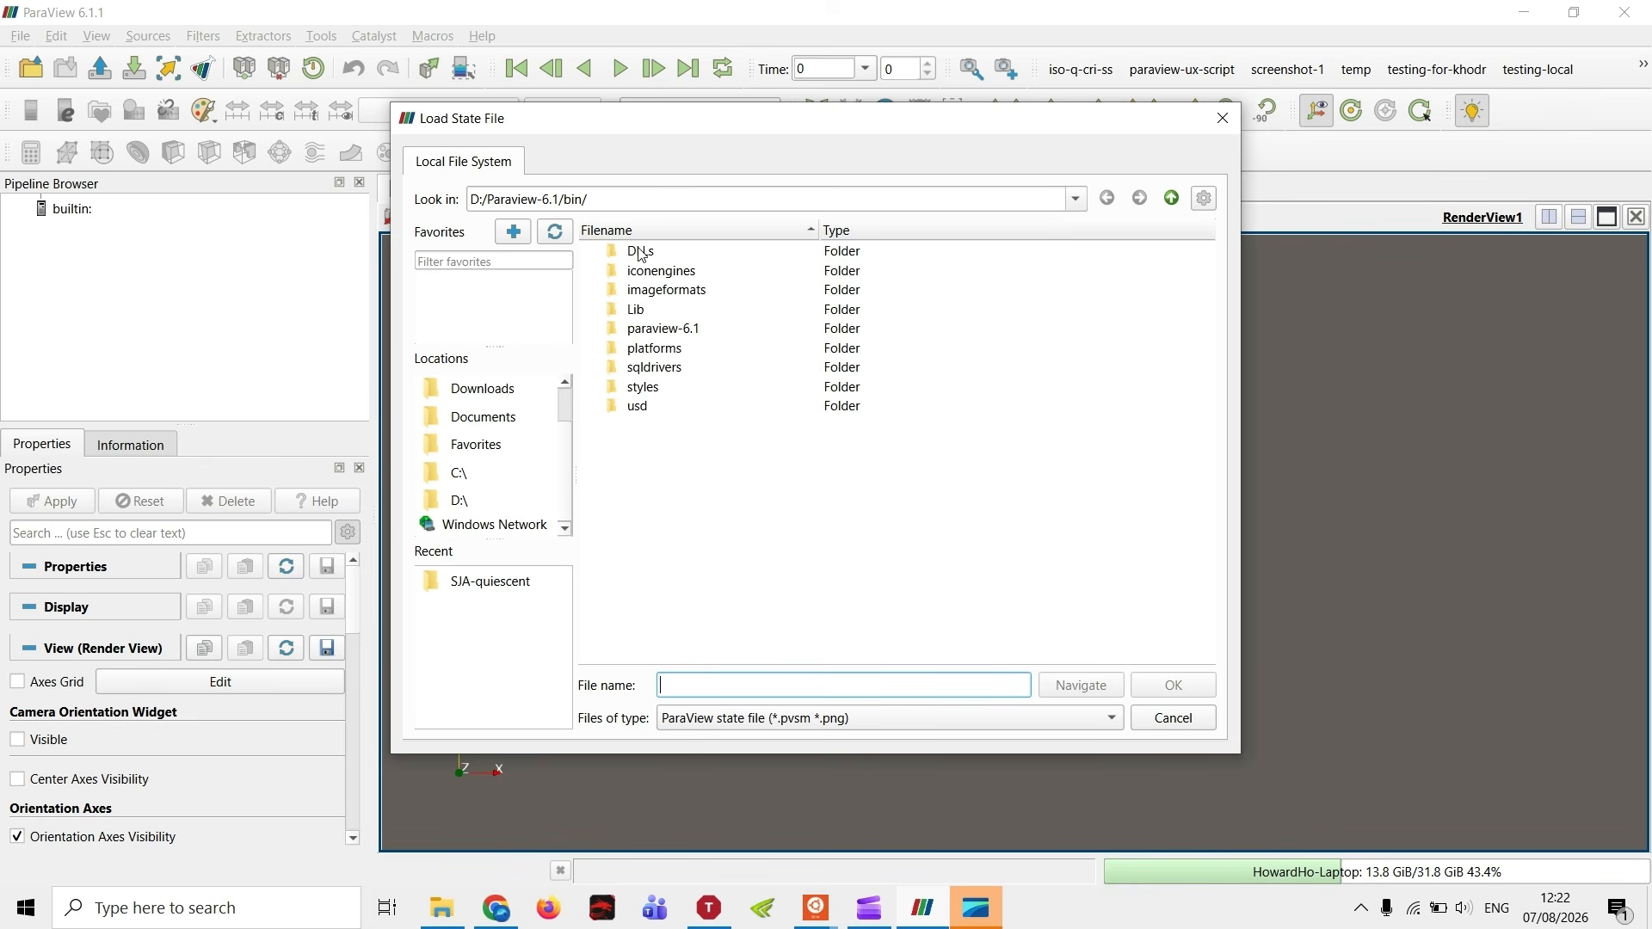
{"action": "left_click", "coordinate": [487, 584]}
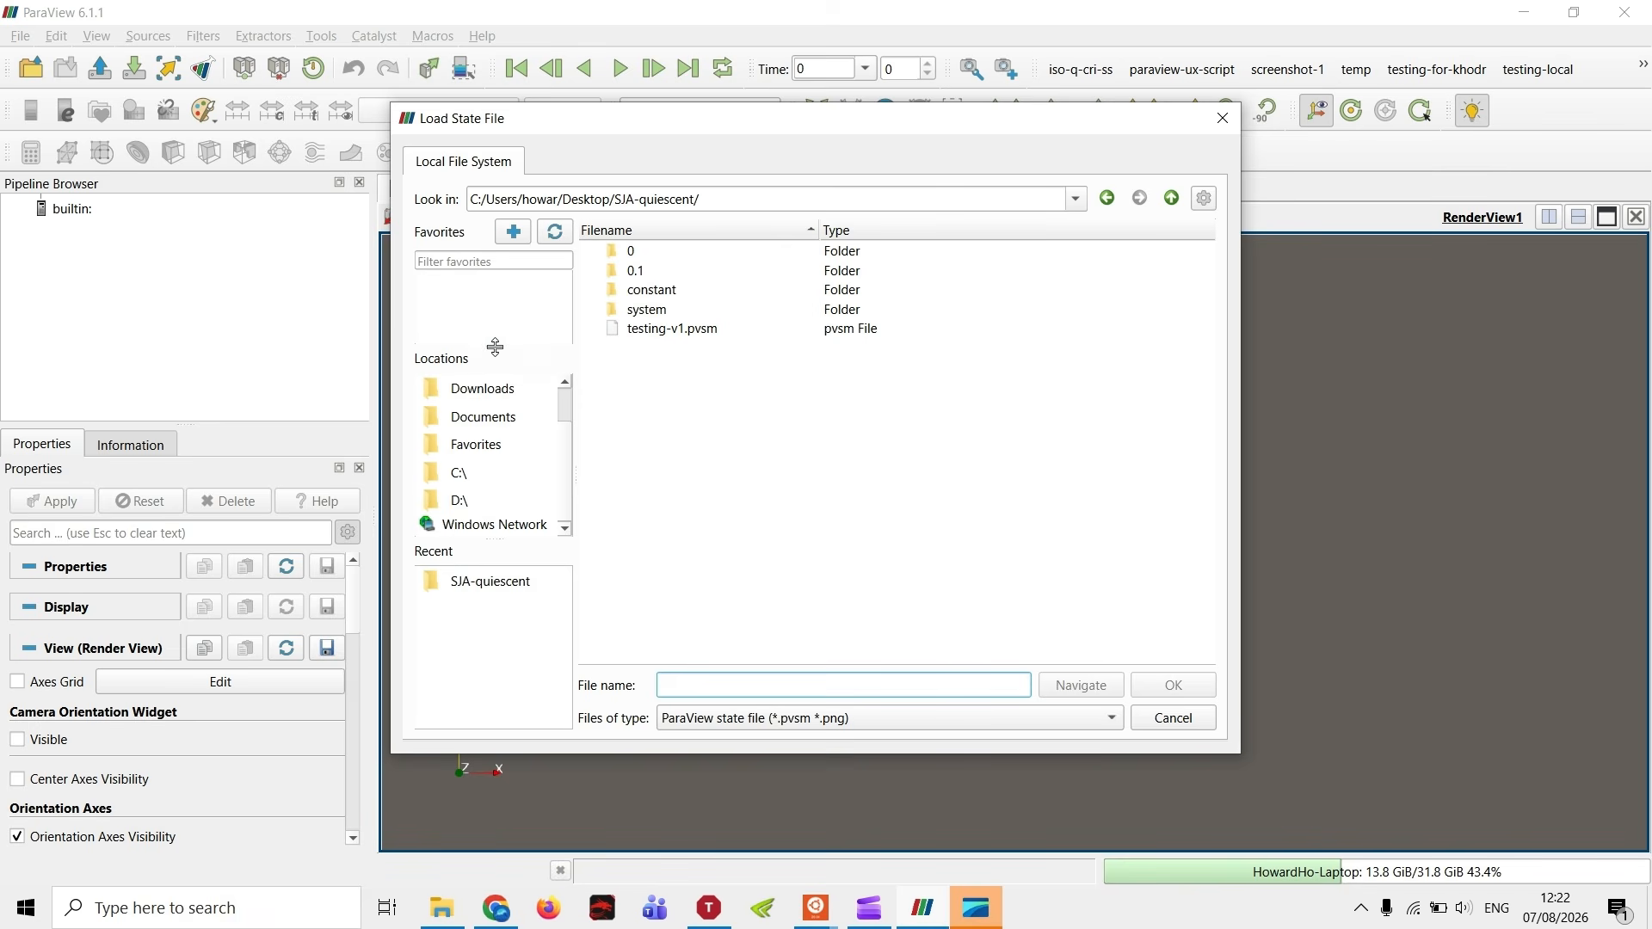
{"action": "left_click_drag", "start_coordinate": [494, 345], "coordinate": [491, 397]}
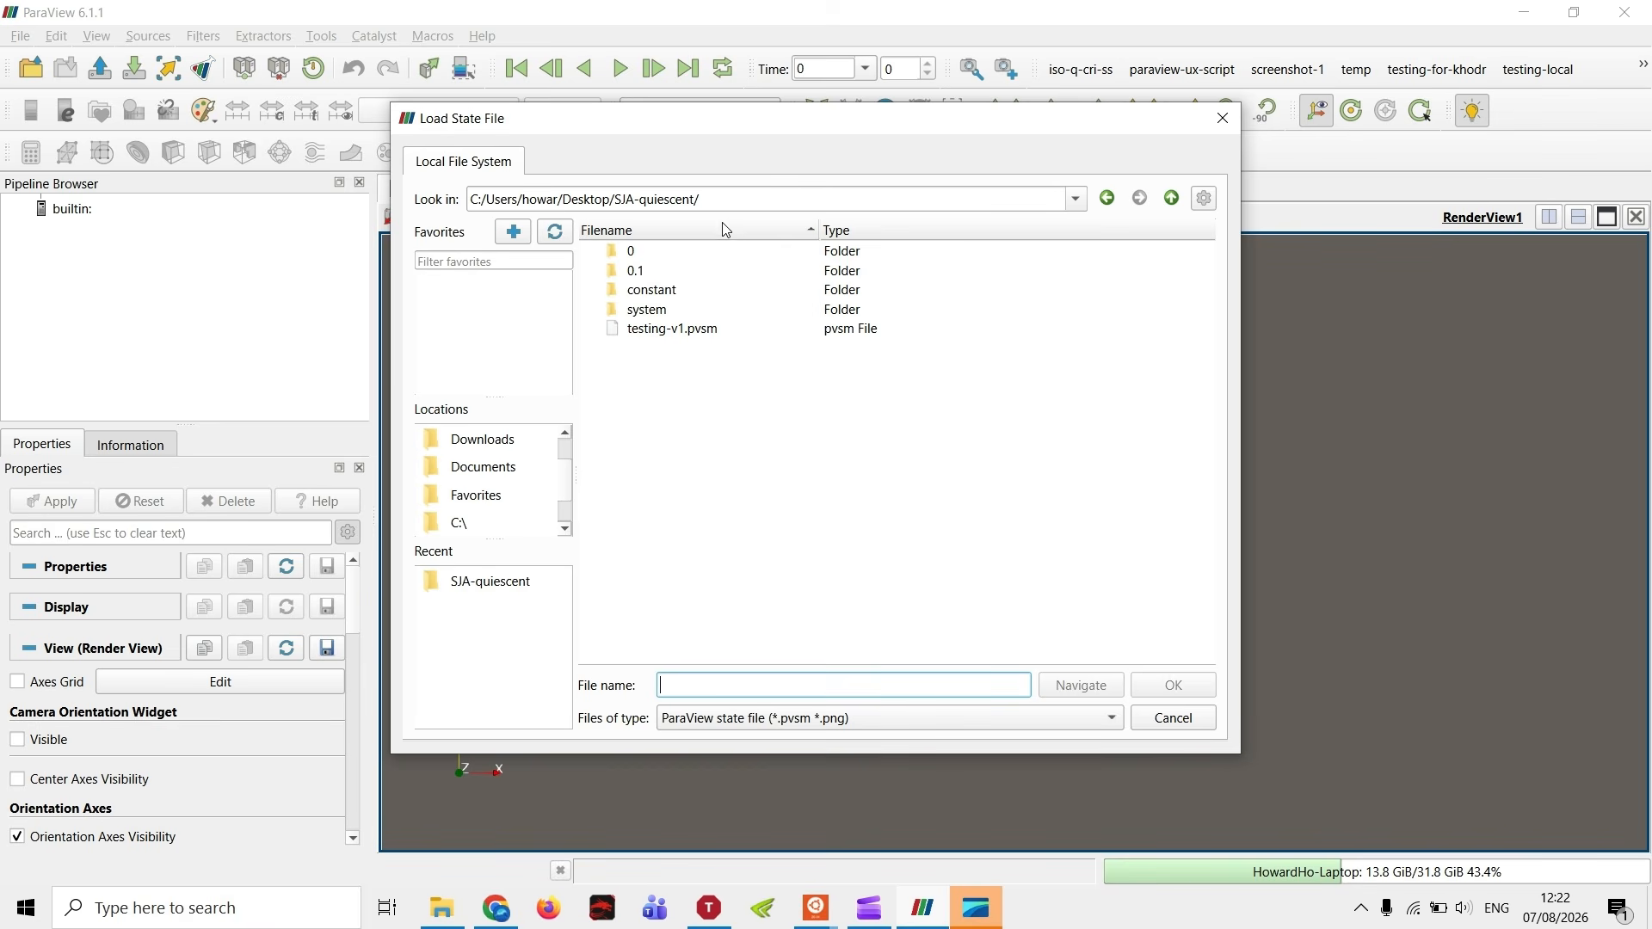
{"action": "left_click", "coordinate": [664, 252]}
{"action": "left_click", "coordinate": [676, 329]}
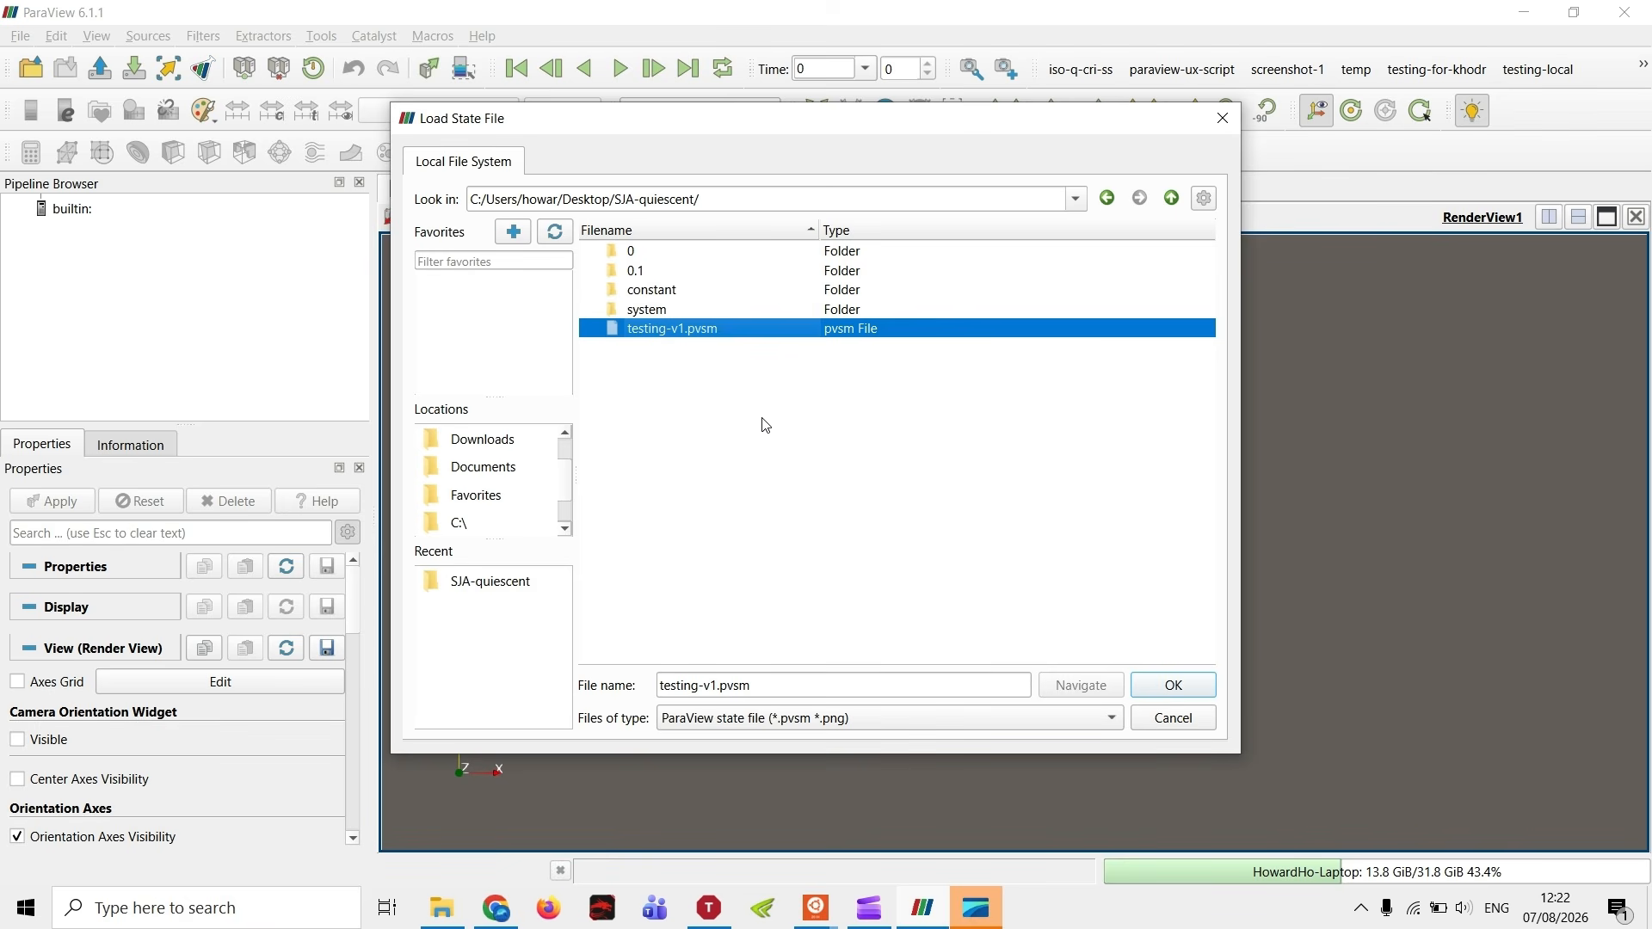
{"action": "left_click", "coordinate": [513, 234]}
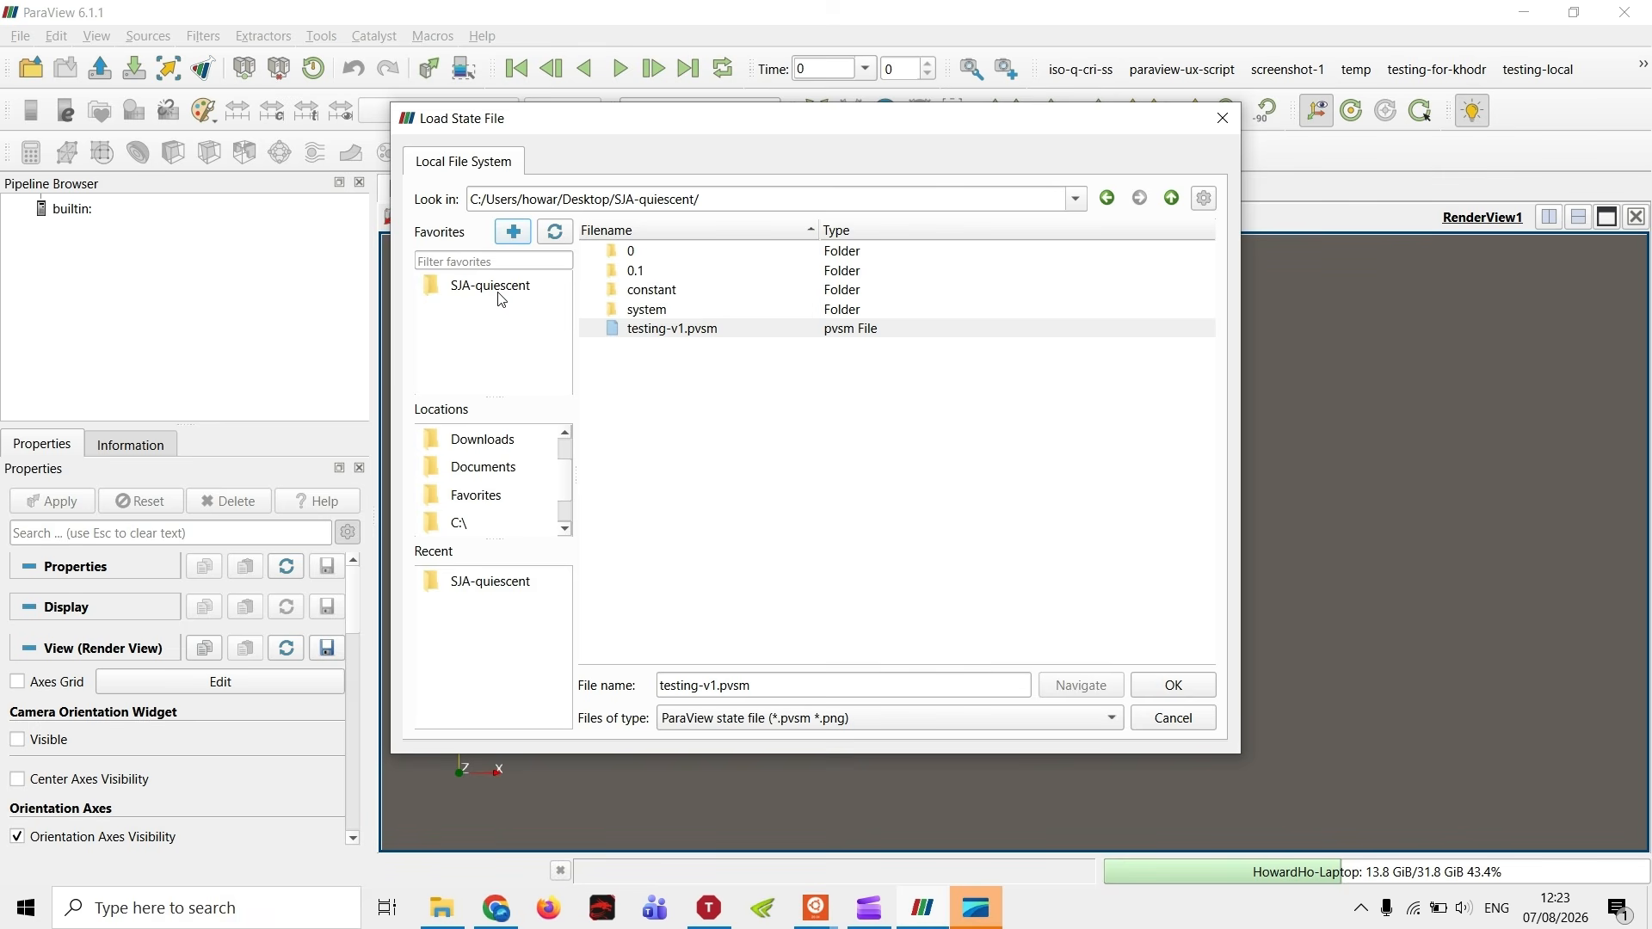
- Try the SJA-quiescent favorite to return from the D: drive, select testing-v1.pvsm, and cancel loading the state
{"action": "scroll", "coordinate": [497, 478], "scroll_direction": "down", "scroll_amount": 1}
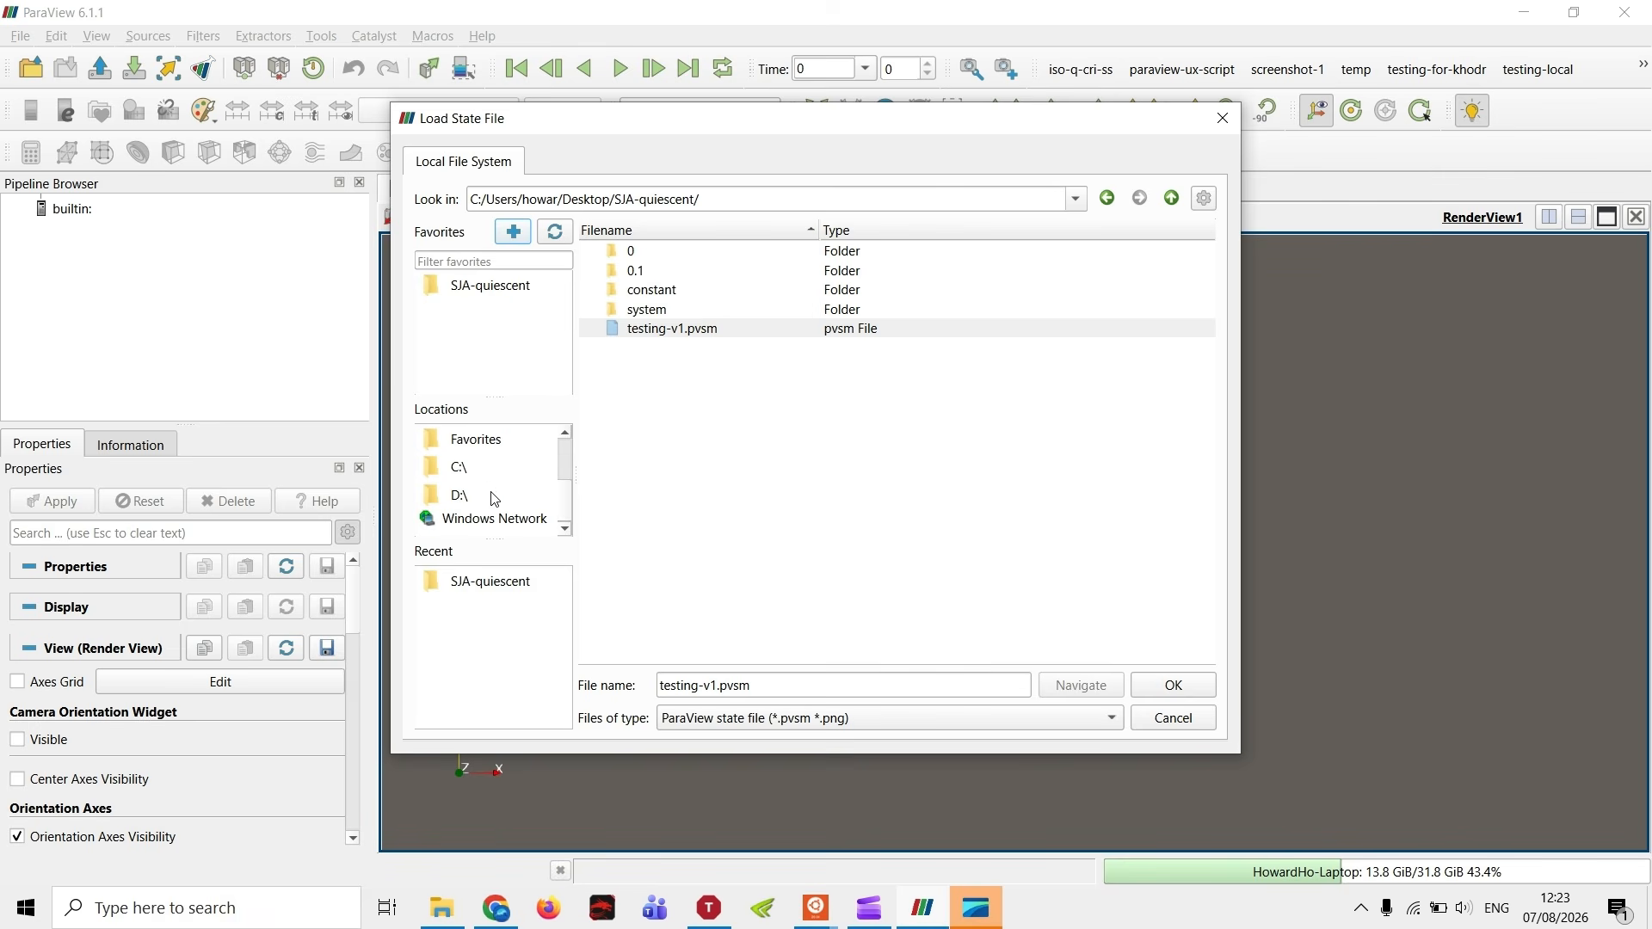
{"action": "left_click", "coordinate": [494, 497]}
{"action": "left_click", "coordinate": [494, 291]}
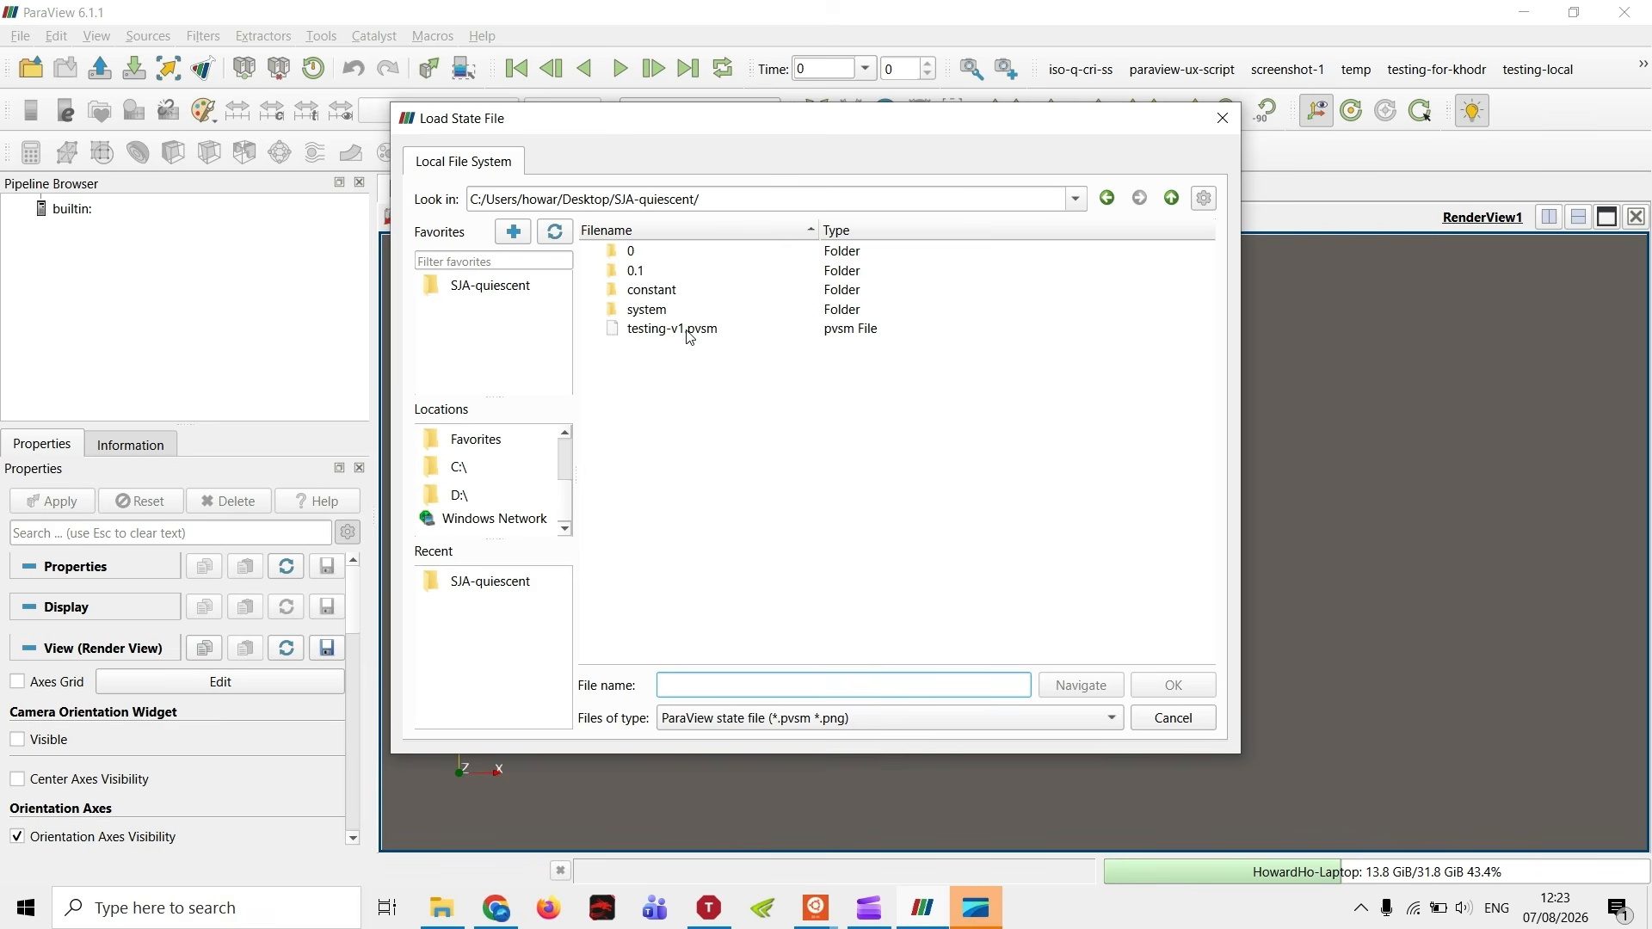
{"action": "left_click", "coordinate": [690, 336]}
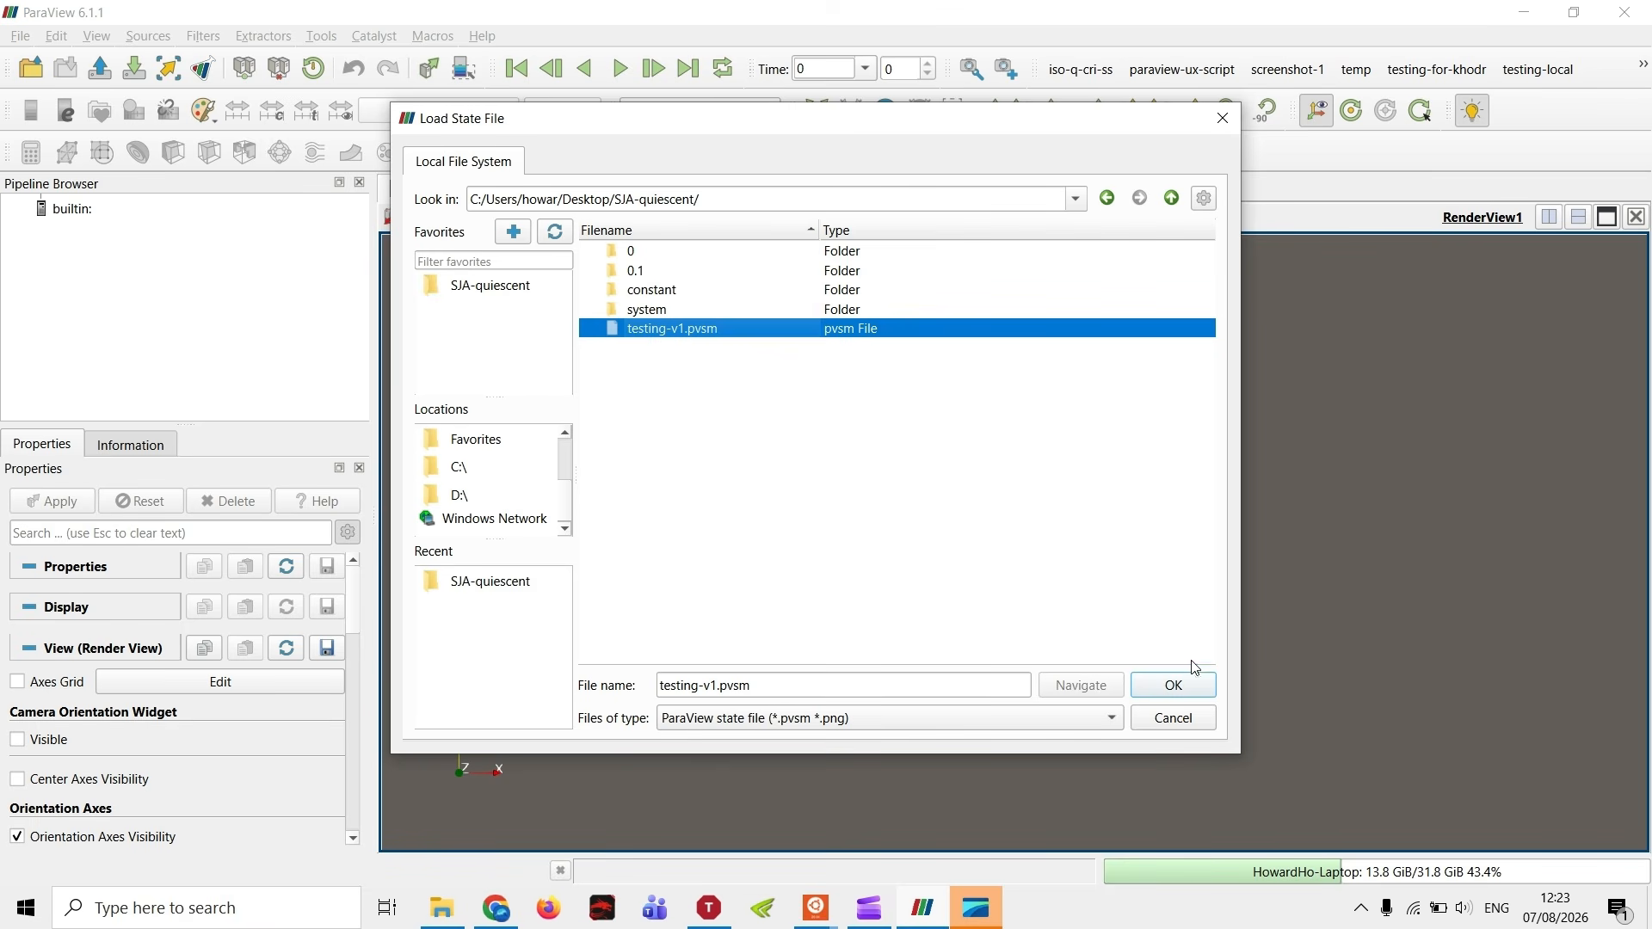
{"action": "left_click", "coordinate": [1183, 720]}
- Compare the files offered for opening as data in SJA-quiescent with the folder's contents in File Explorer, without opening any
{"action": "left_click", "coordinate": [31, 68]}
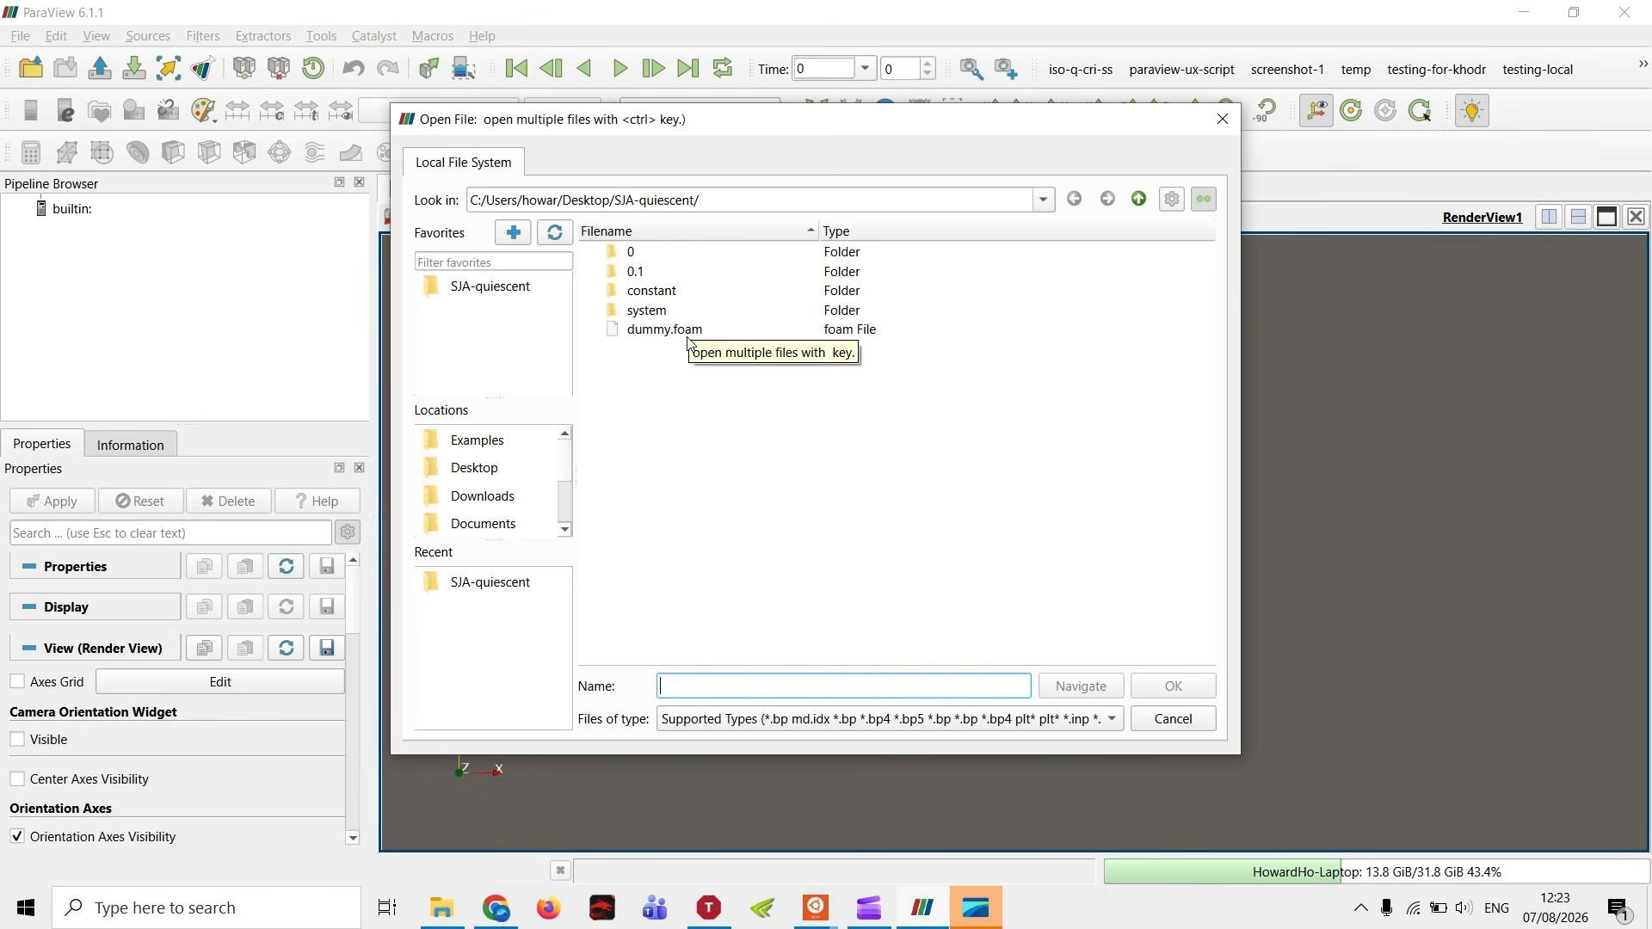
{"action": "key", "text": "alt+Tab"}
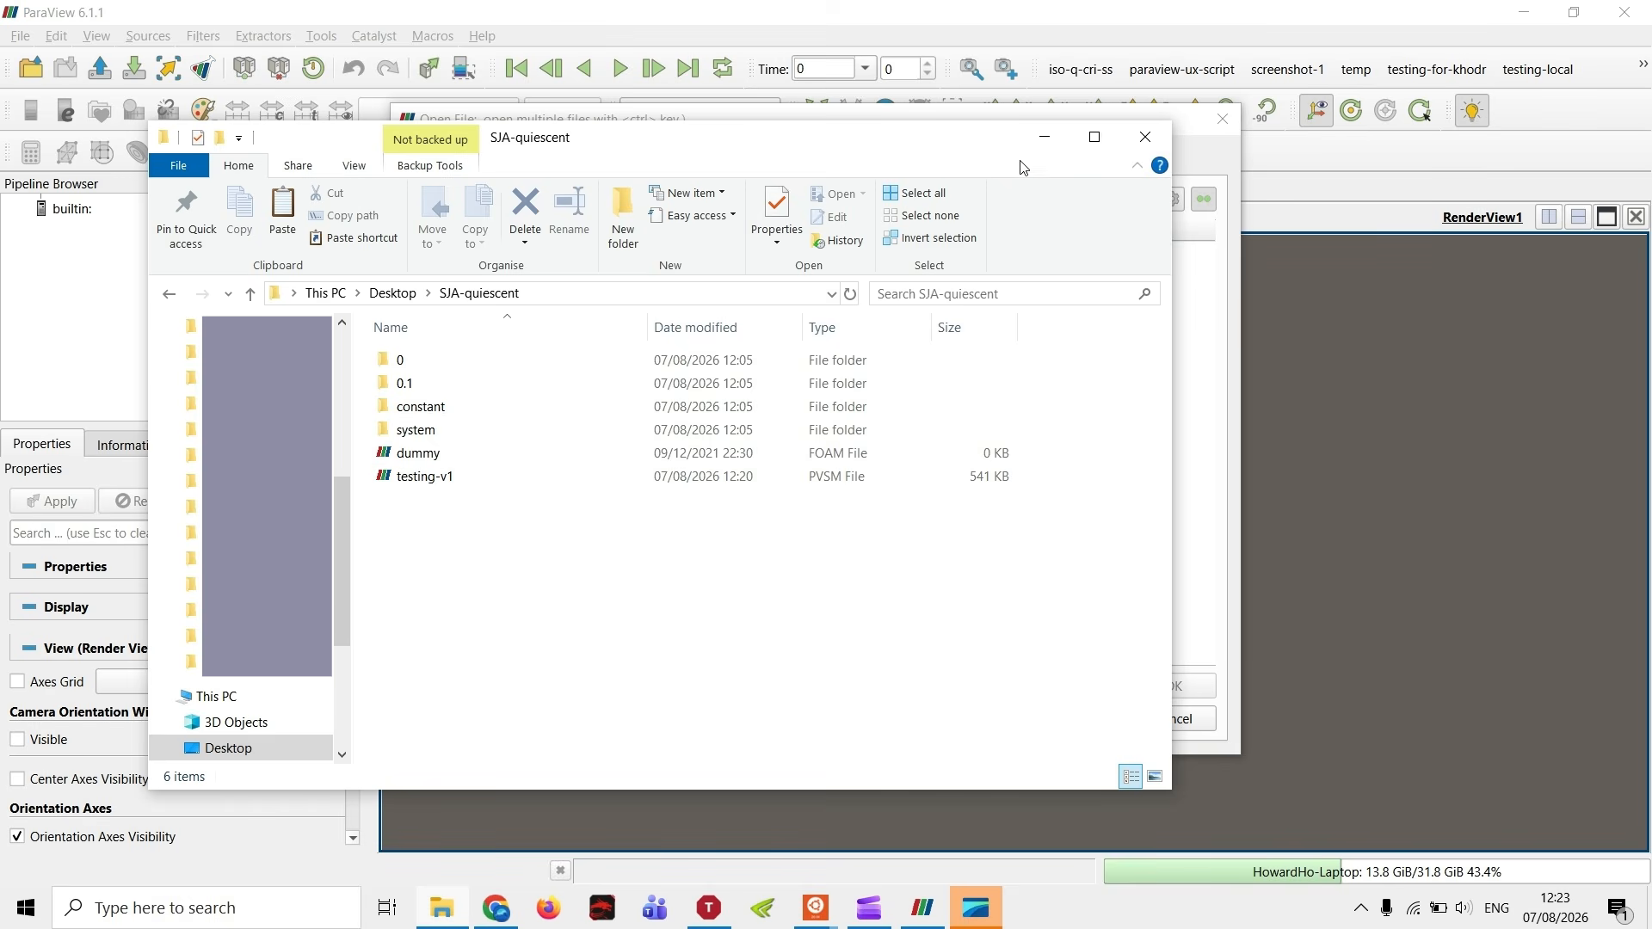
{"action": "left_click", "coordinate": [1044, 138]}
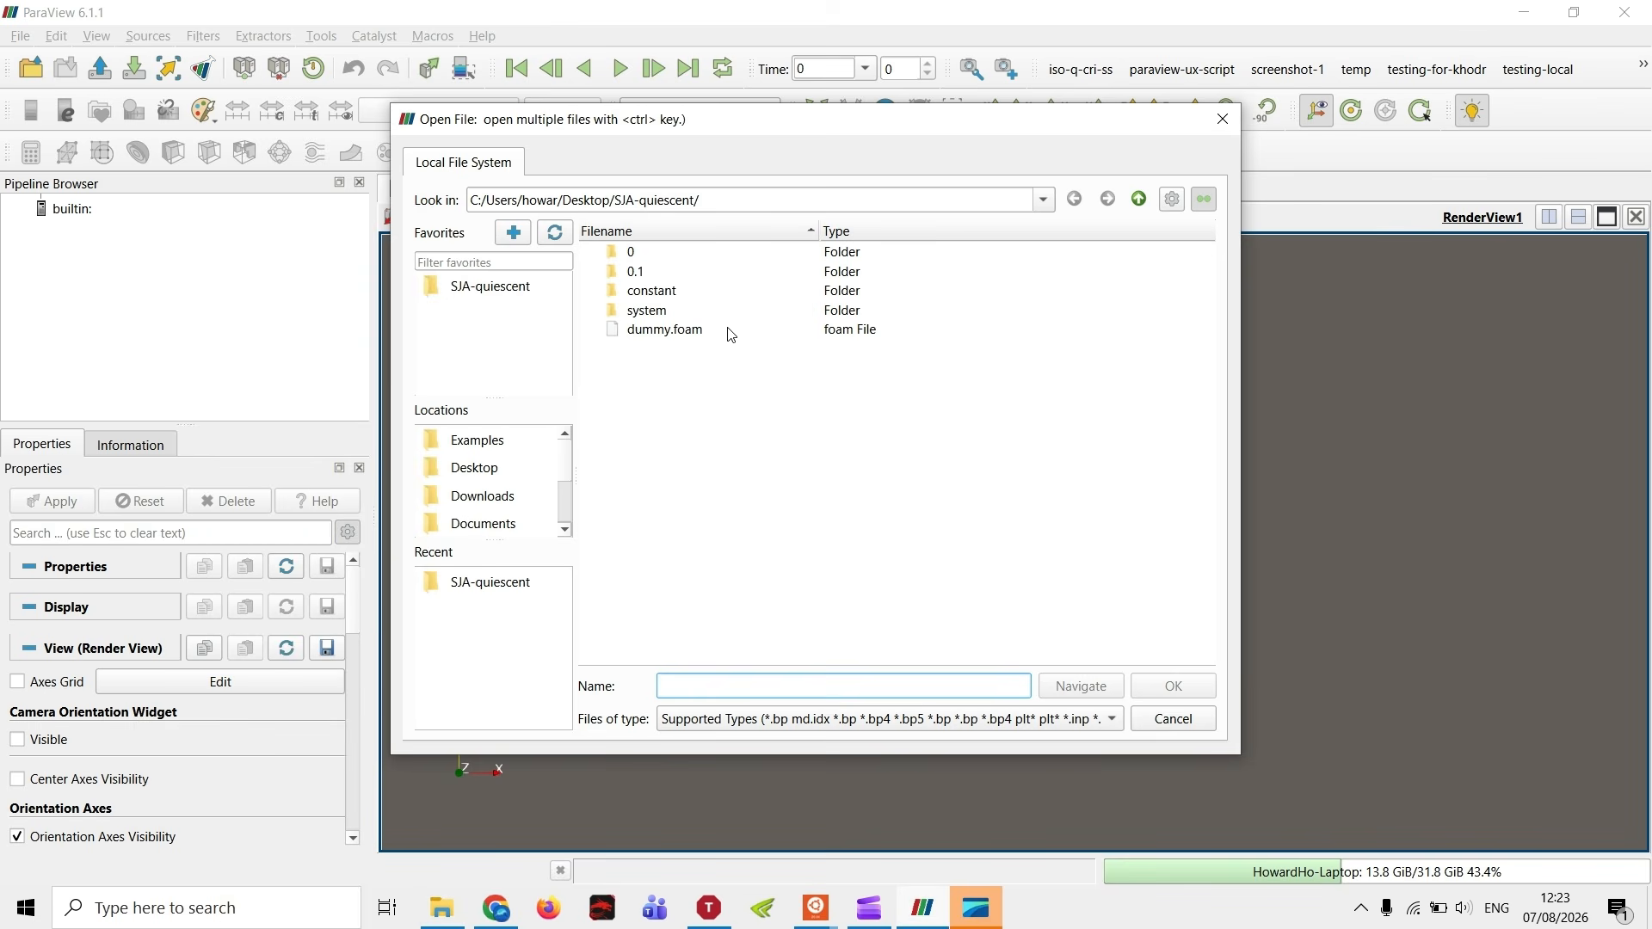
{"action": "left_click", "coordinate": [1163, 721]}
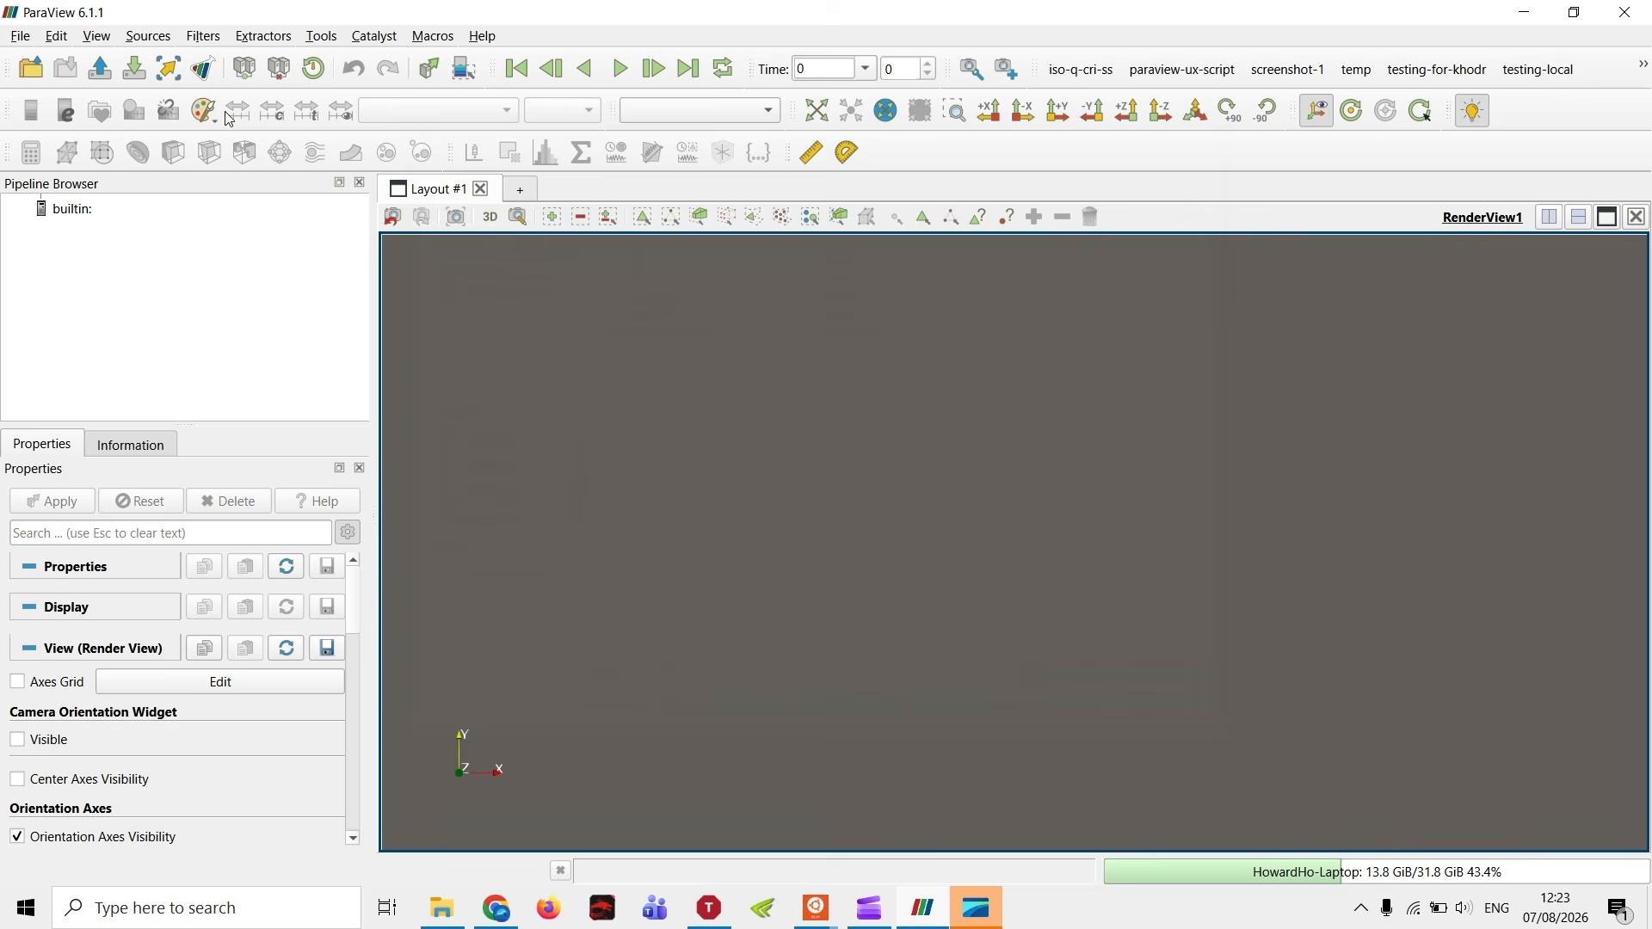
- Load the testing-v1.pvsm state from the SJA-quiescent folder with Use File Names From State, after reviewing the Choose File Names option
{"action": "left_click", "coordinate": [19, 37]}
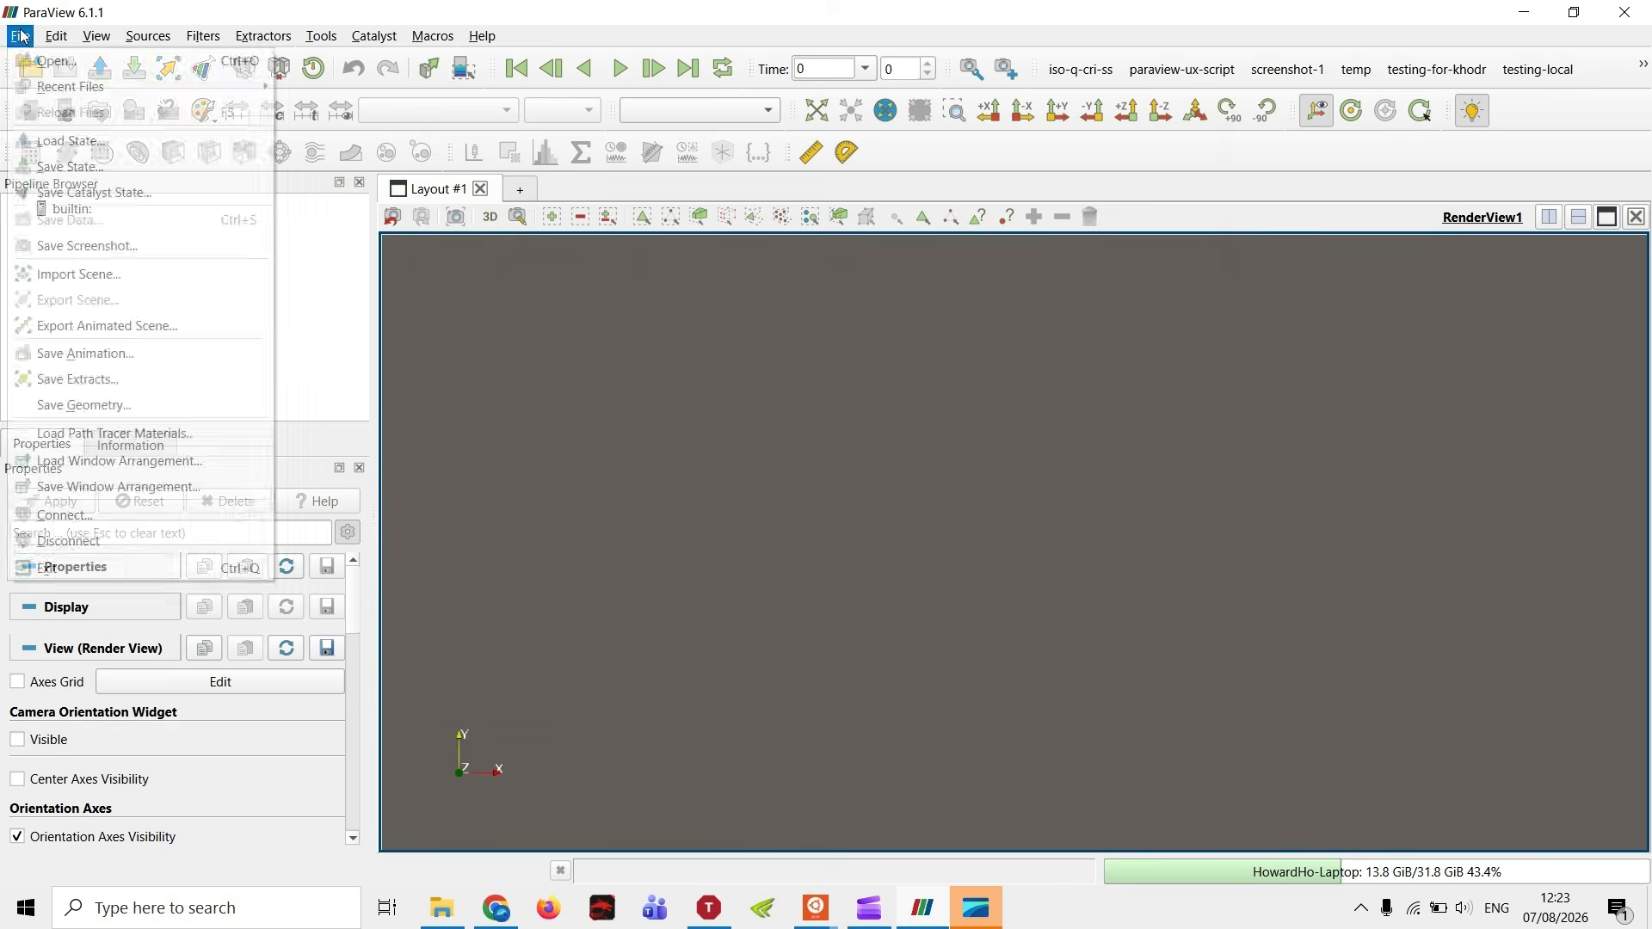
{"action": "left_click", "coordinate": [70, 142]}
{"action": "left_click", "coordinate": [741, 331]}
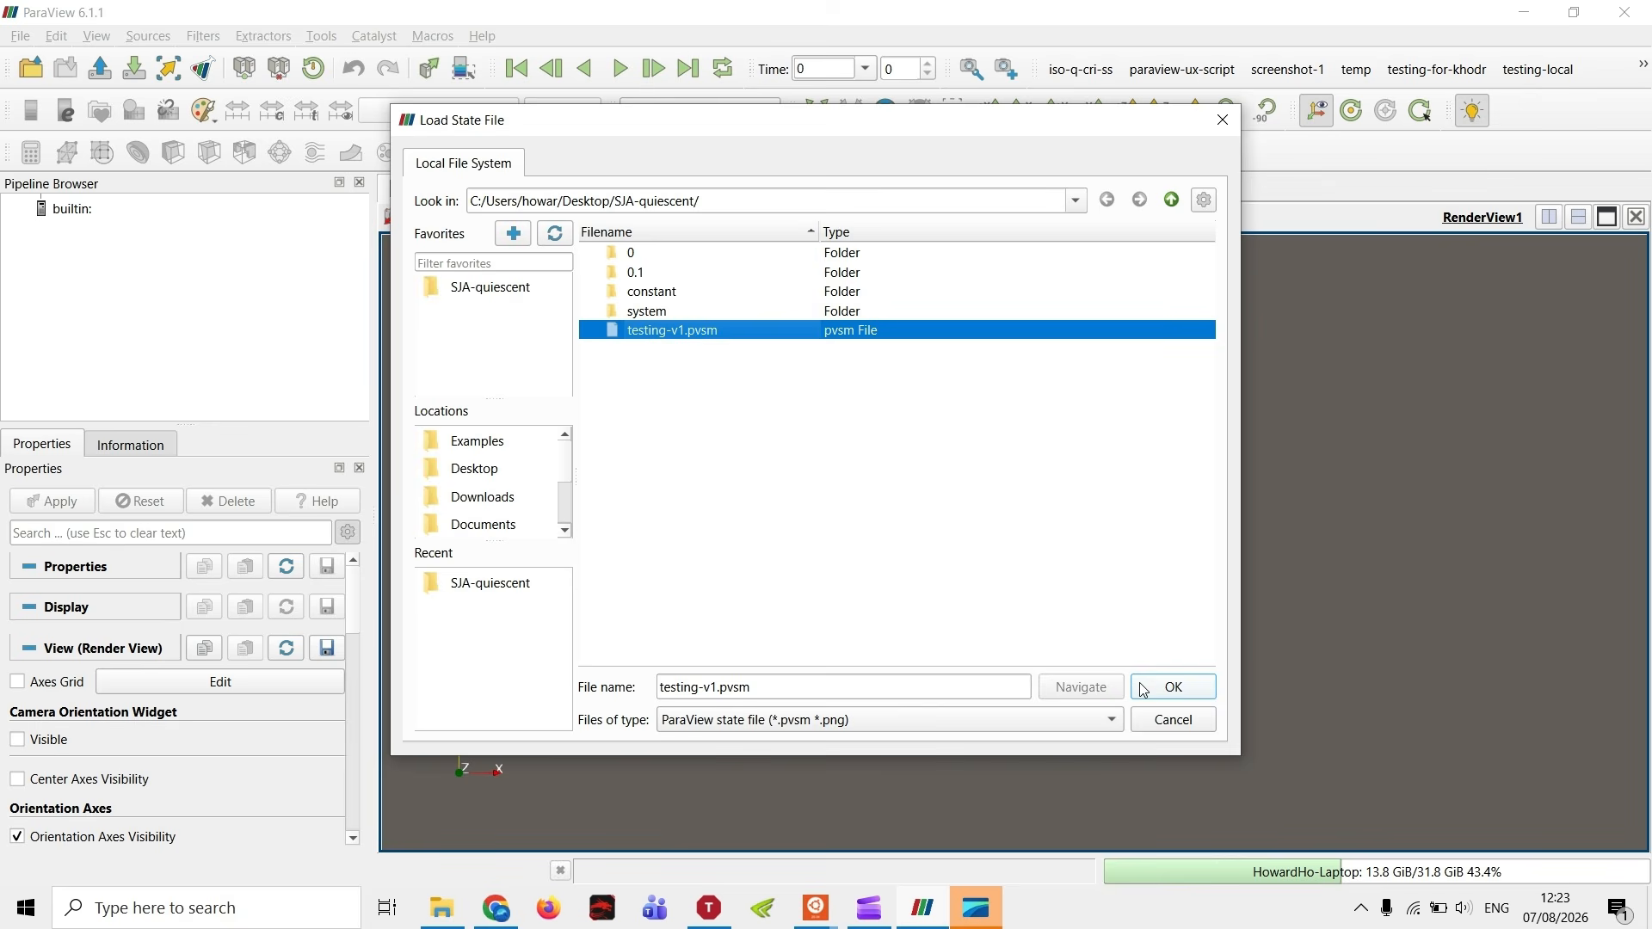
{"action": "left_click", "coordinate": [1144, 689]}
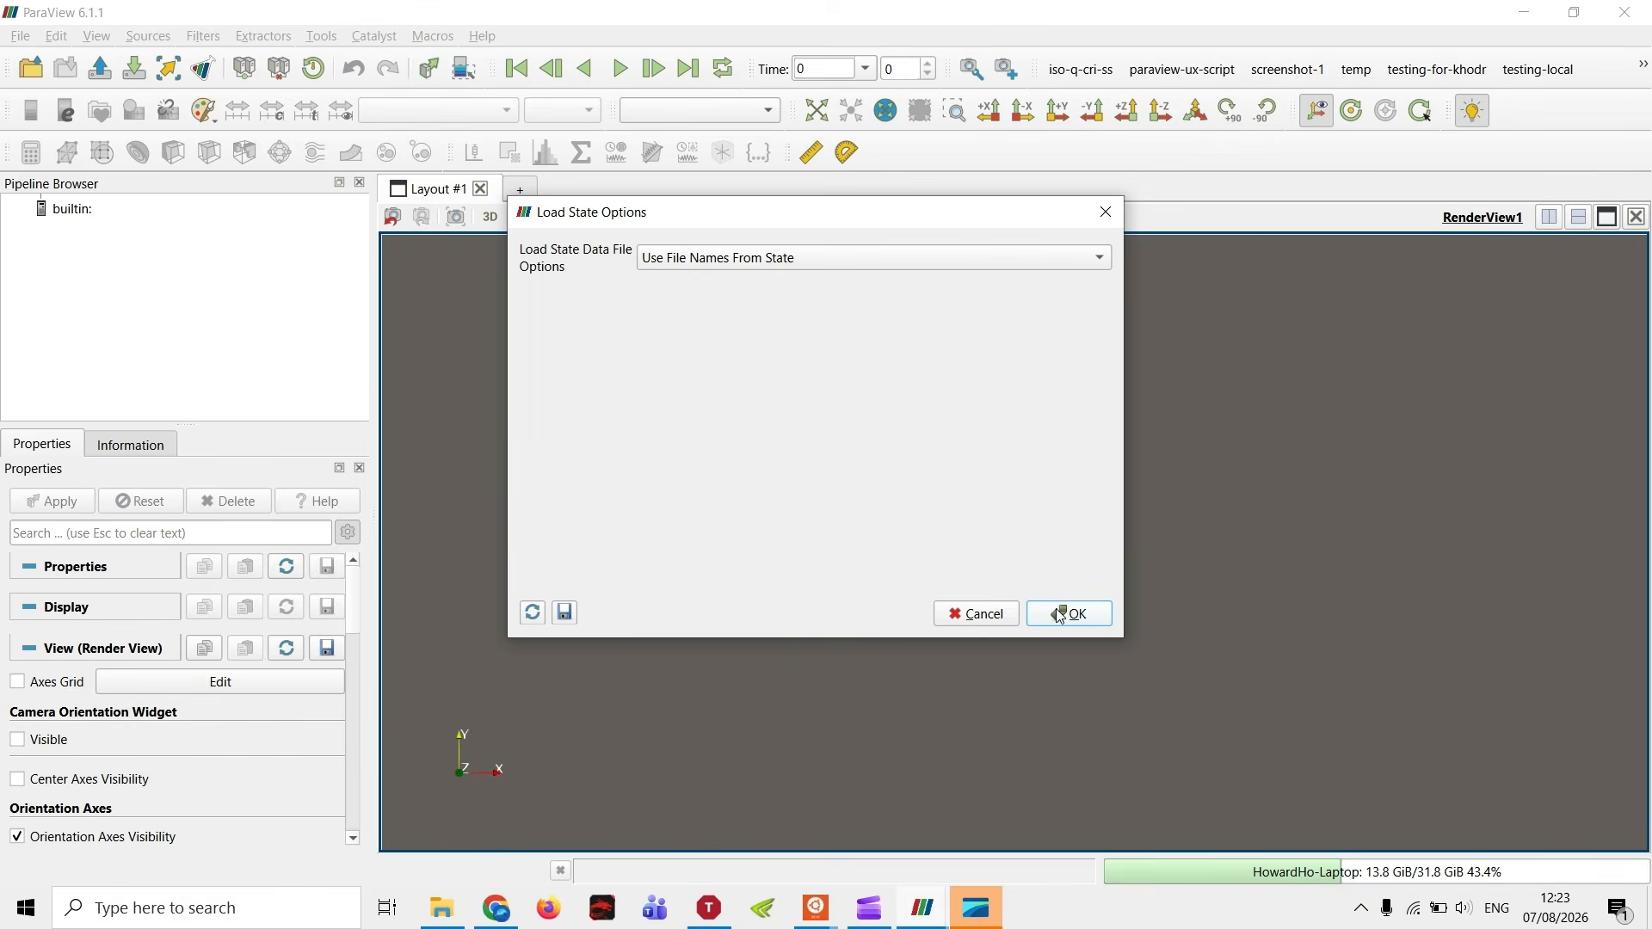
{"action": "left_click", "coordinate": [763, 260]}
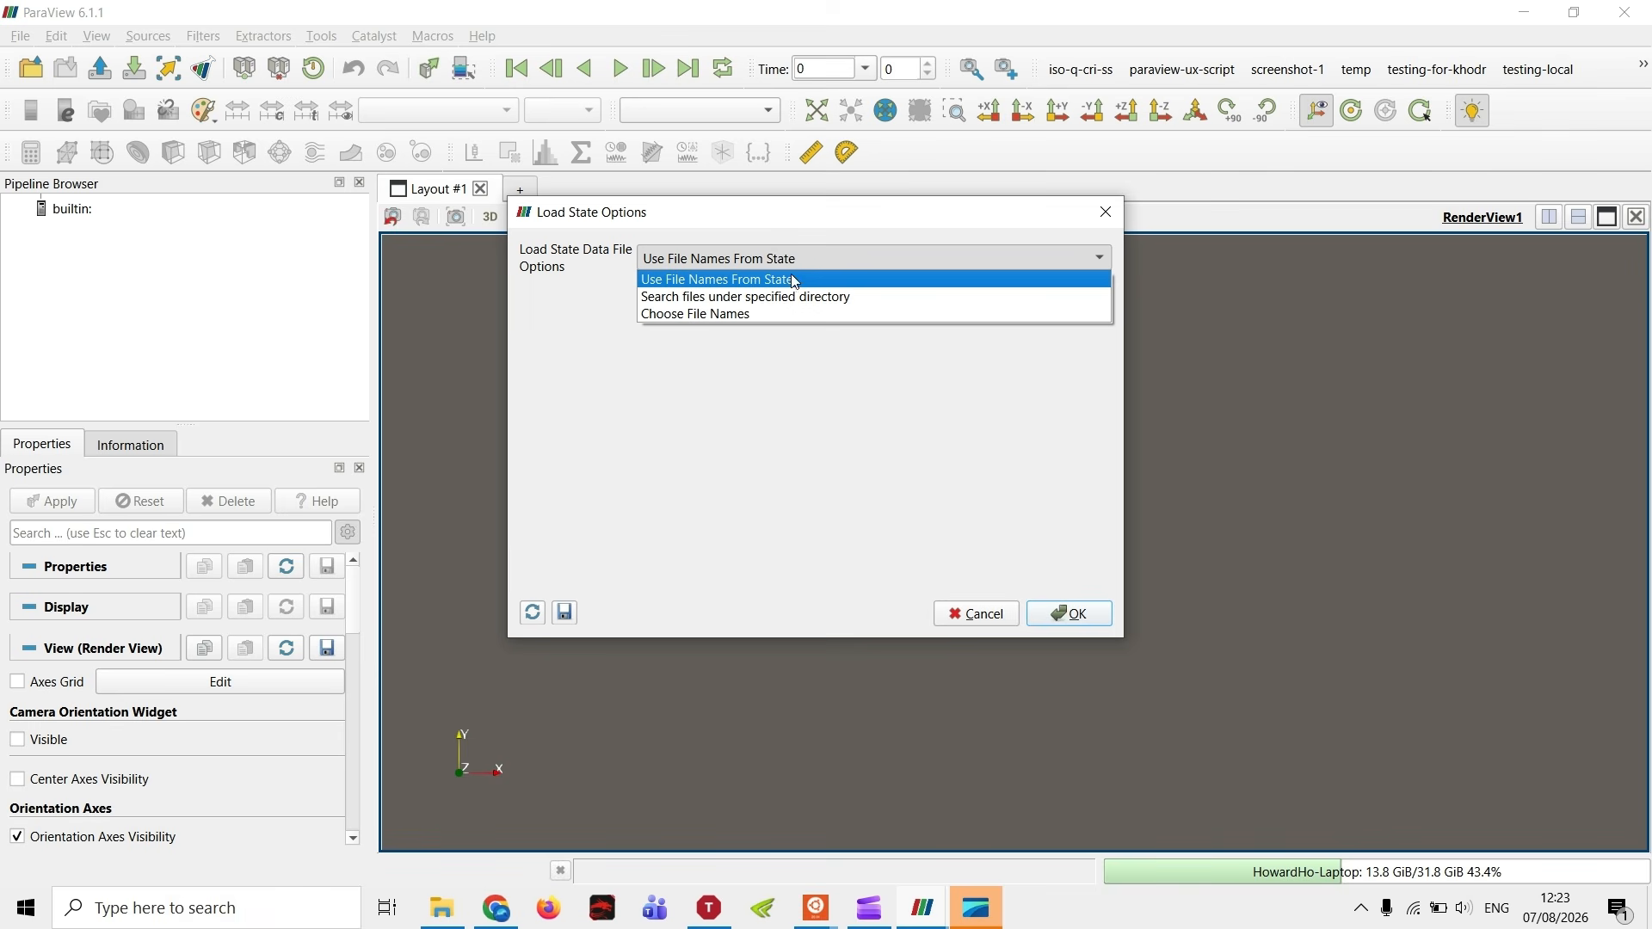
{"action": "left_click", "coordinate": [778, 315]}
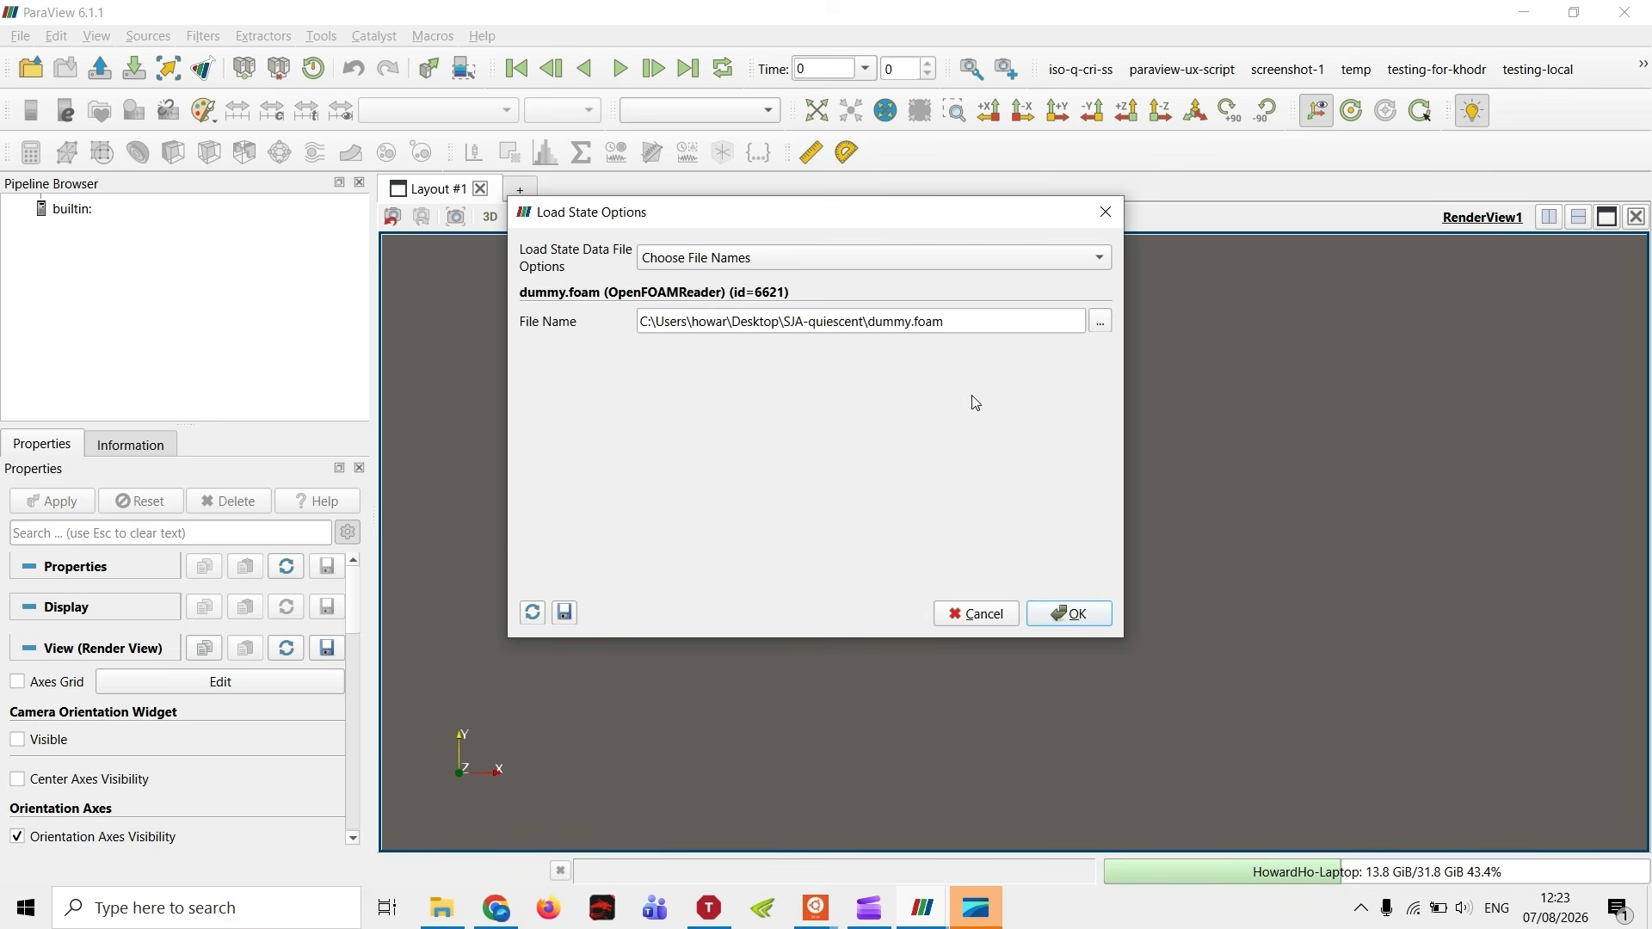
{"action": "left_click", "coordinate": [986, 268]}
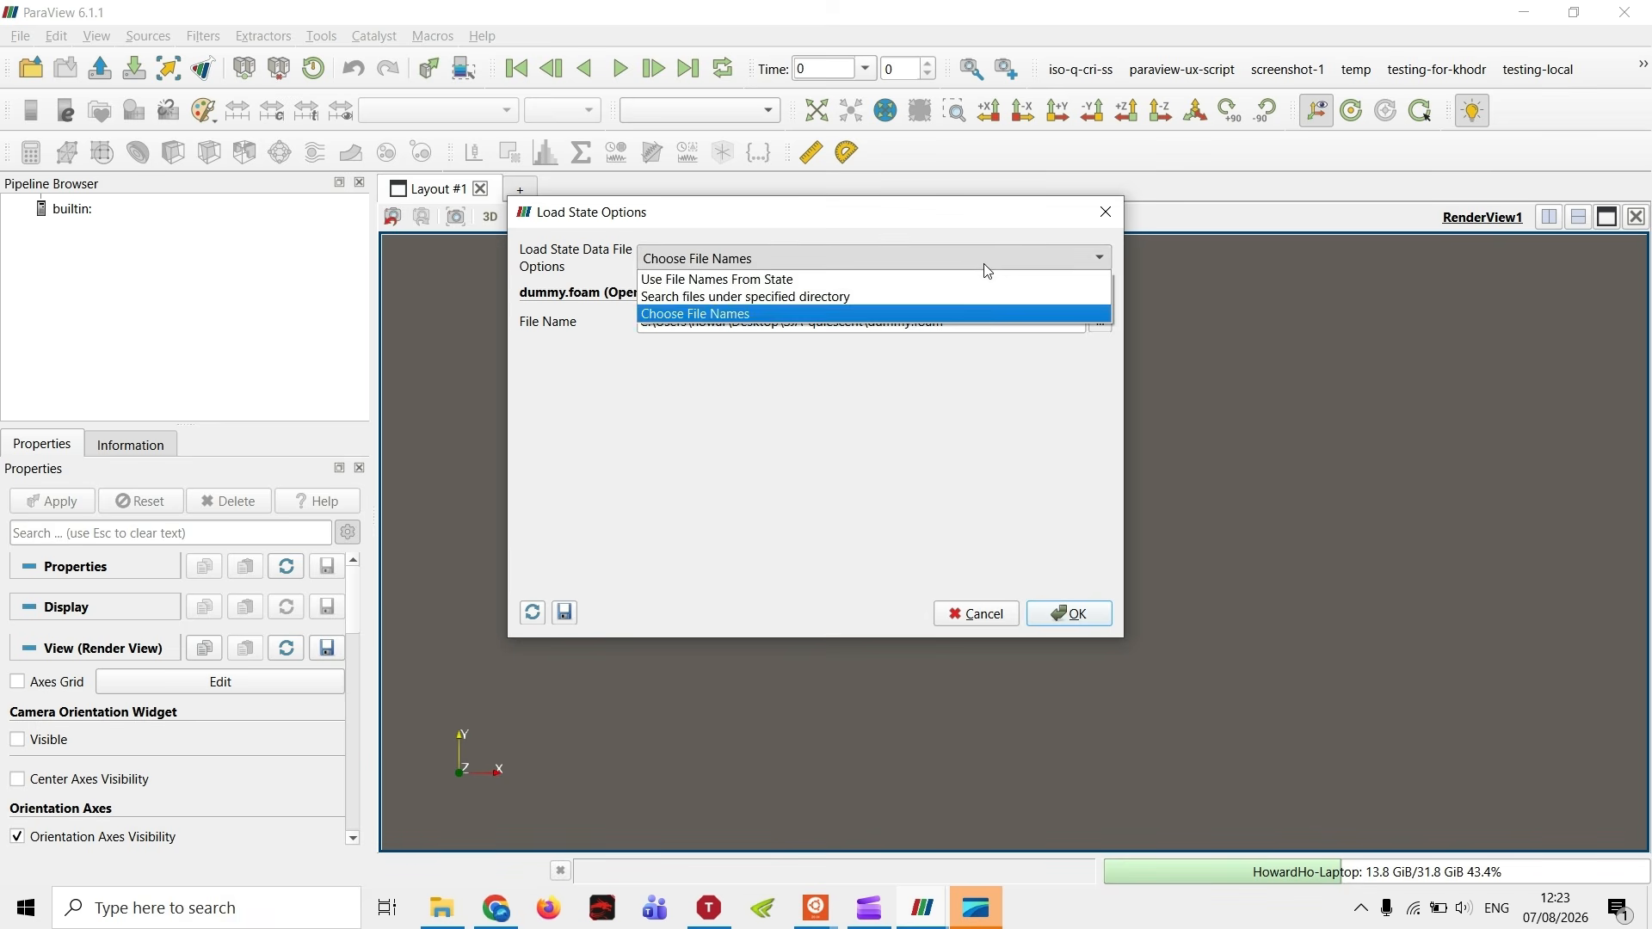
{"action": "left_click", "coordinate": [903, 280]}
{"action": "left_click", "coordinate": [1066, 613]}
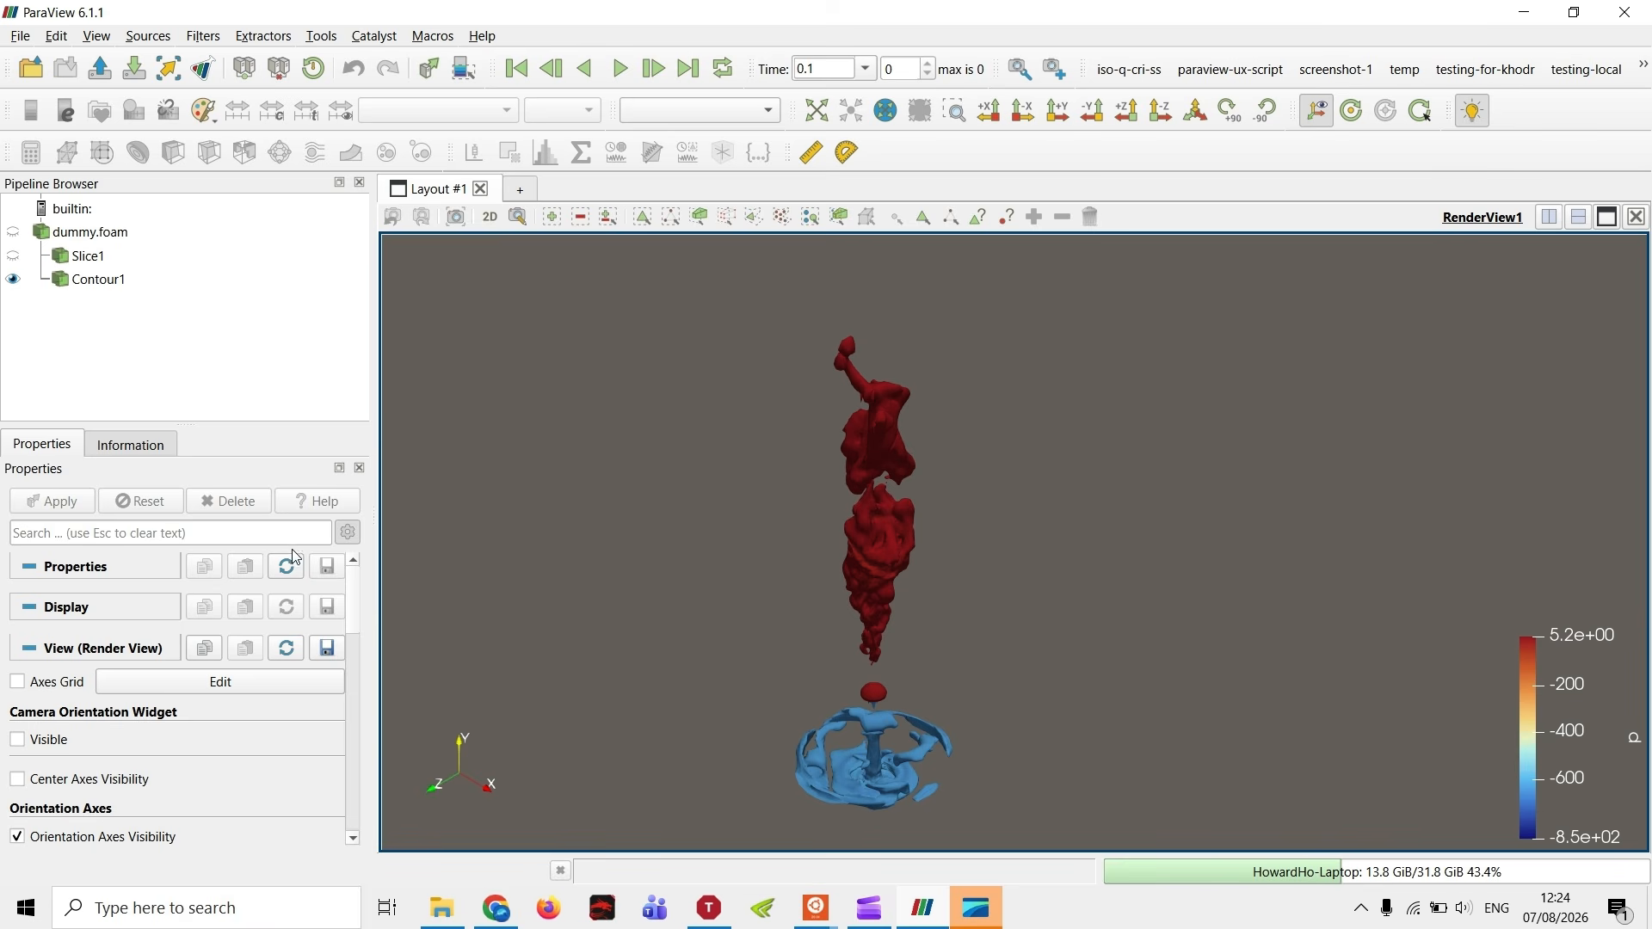
- Select Slice1 in the restored pipeline and turn off its interactive plane display
{"action": "scroll", "coordinate": [254, 755], "scroll_direction": "down", "scroll_amount": 3}
{"action": "scroll", "coordinate": [219, 750], "scroll_direction": "up", "scroll_amount": 3}
{"action": "key", "text": "Up"}
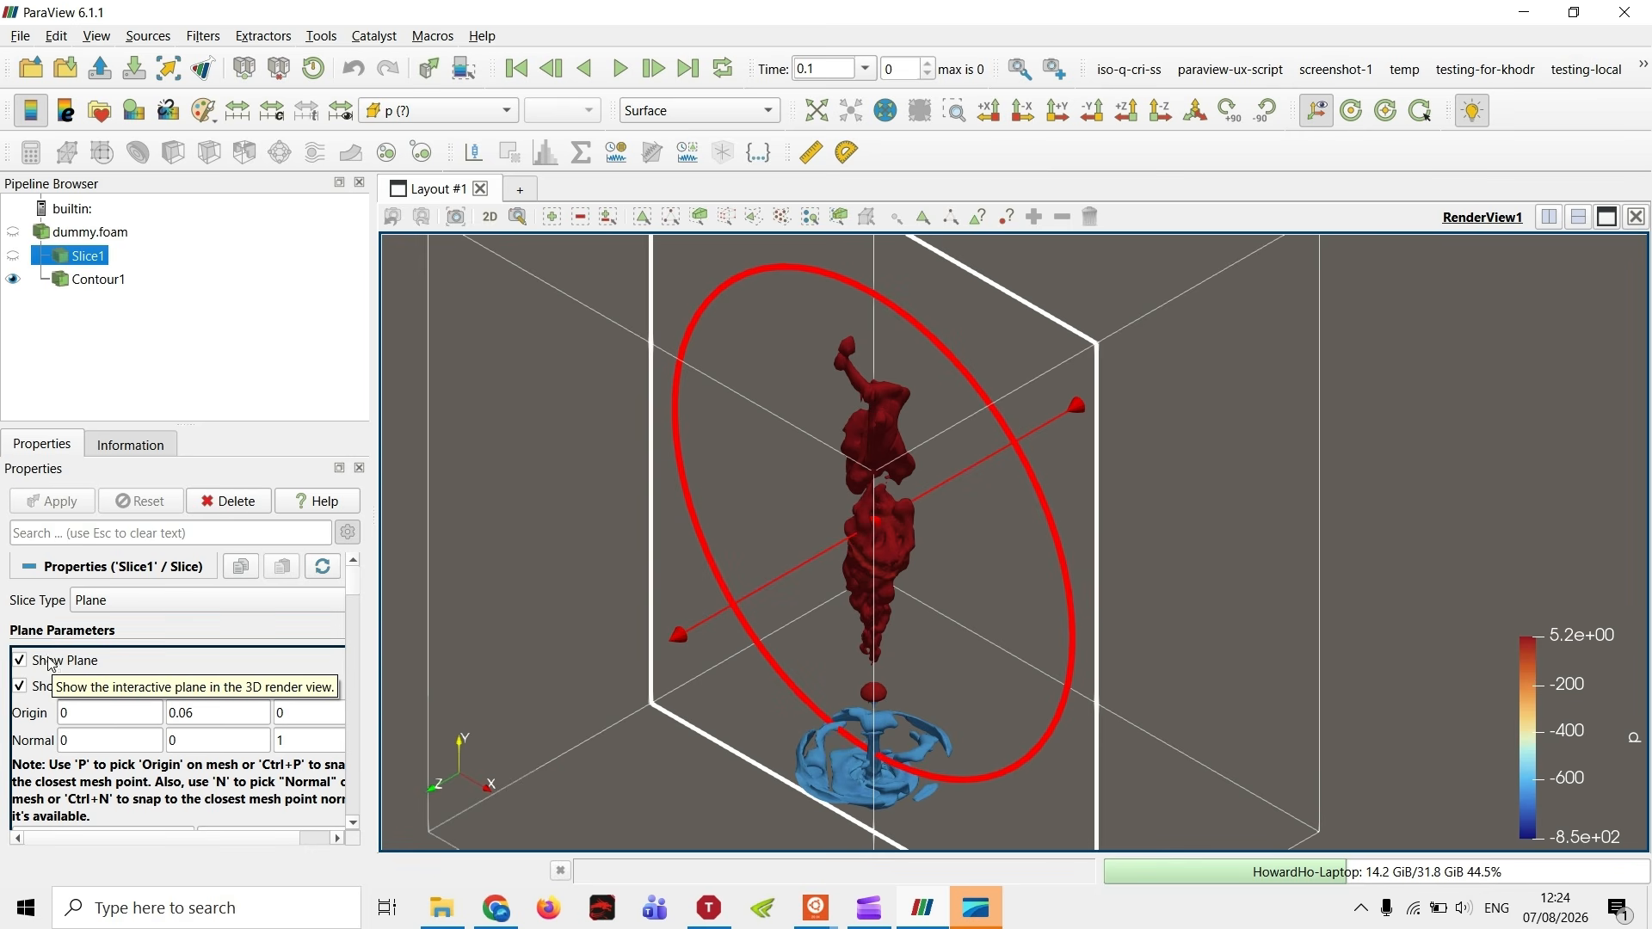
{"action": "left_click", "coordinate": [19, 661]}
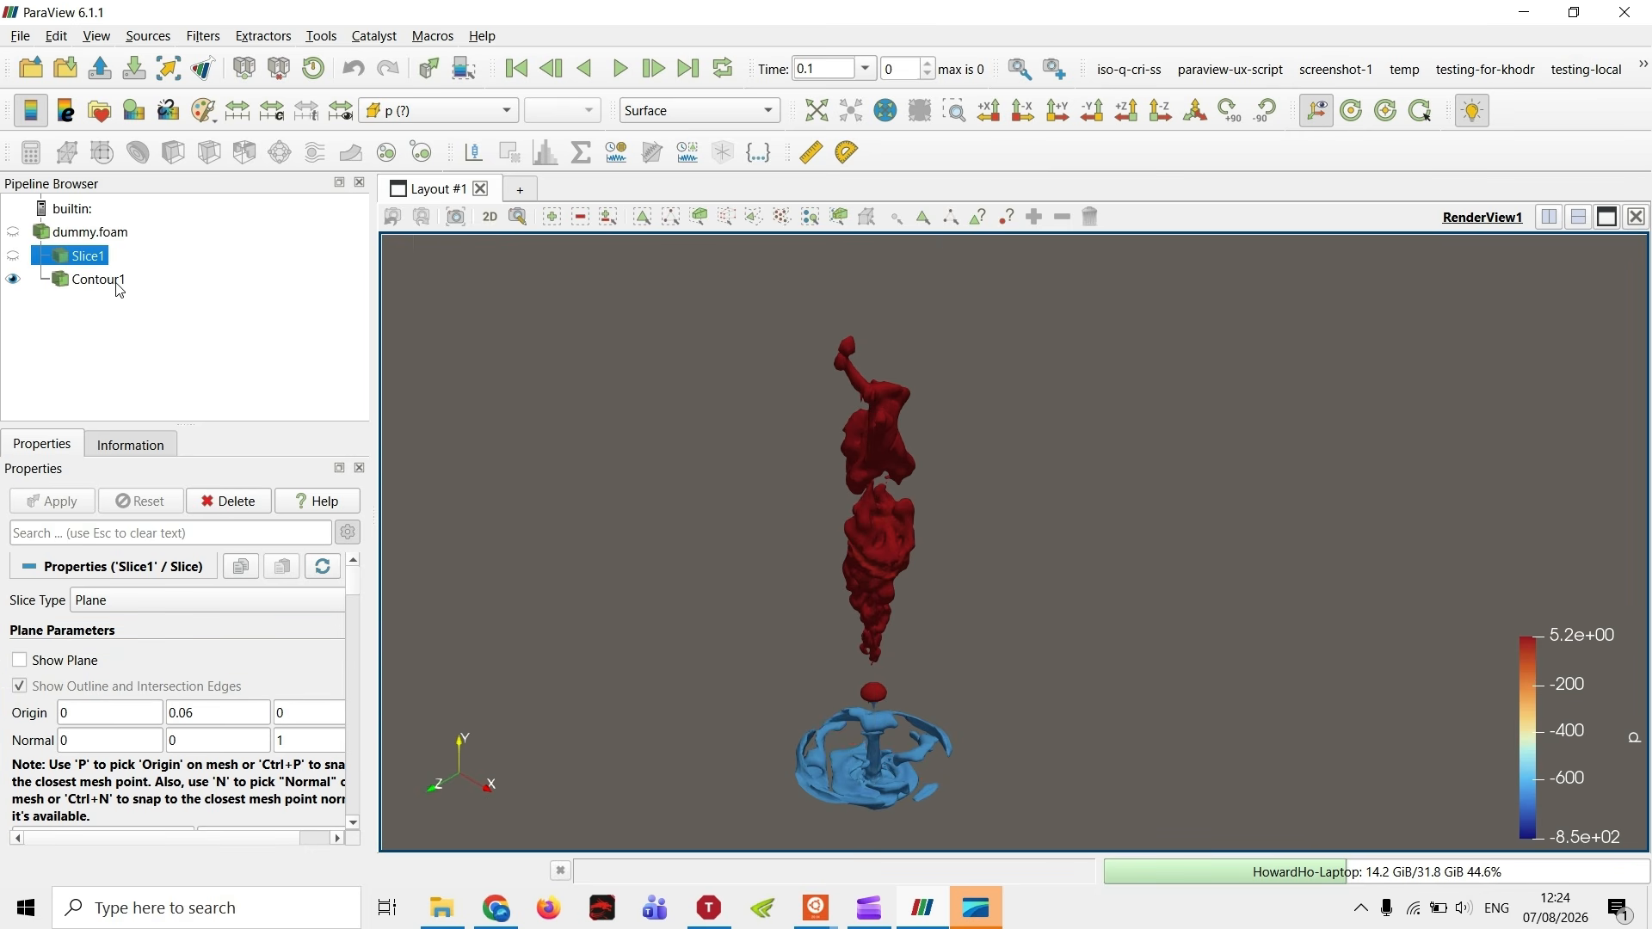
- Examine Contour1's isosurface settings and the arrays offered for coloring Slice1
{"action": "left_click", "coordinate": [119, 284]}
{"action": "scroll", "coordinate": [225, 660], "scroll_direction": "down", "scroll_amount": 1}
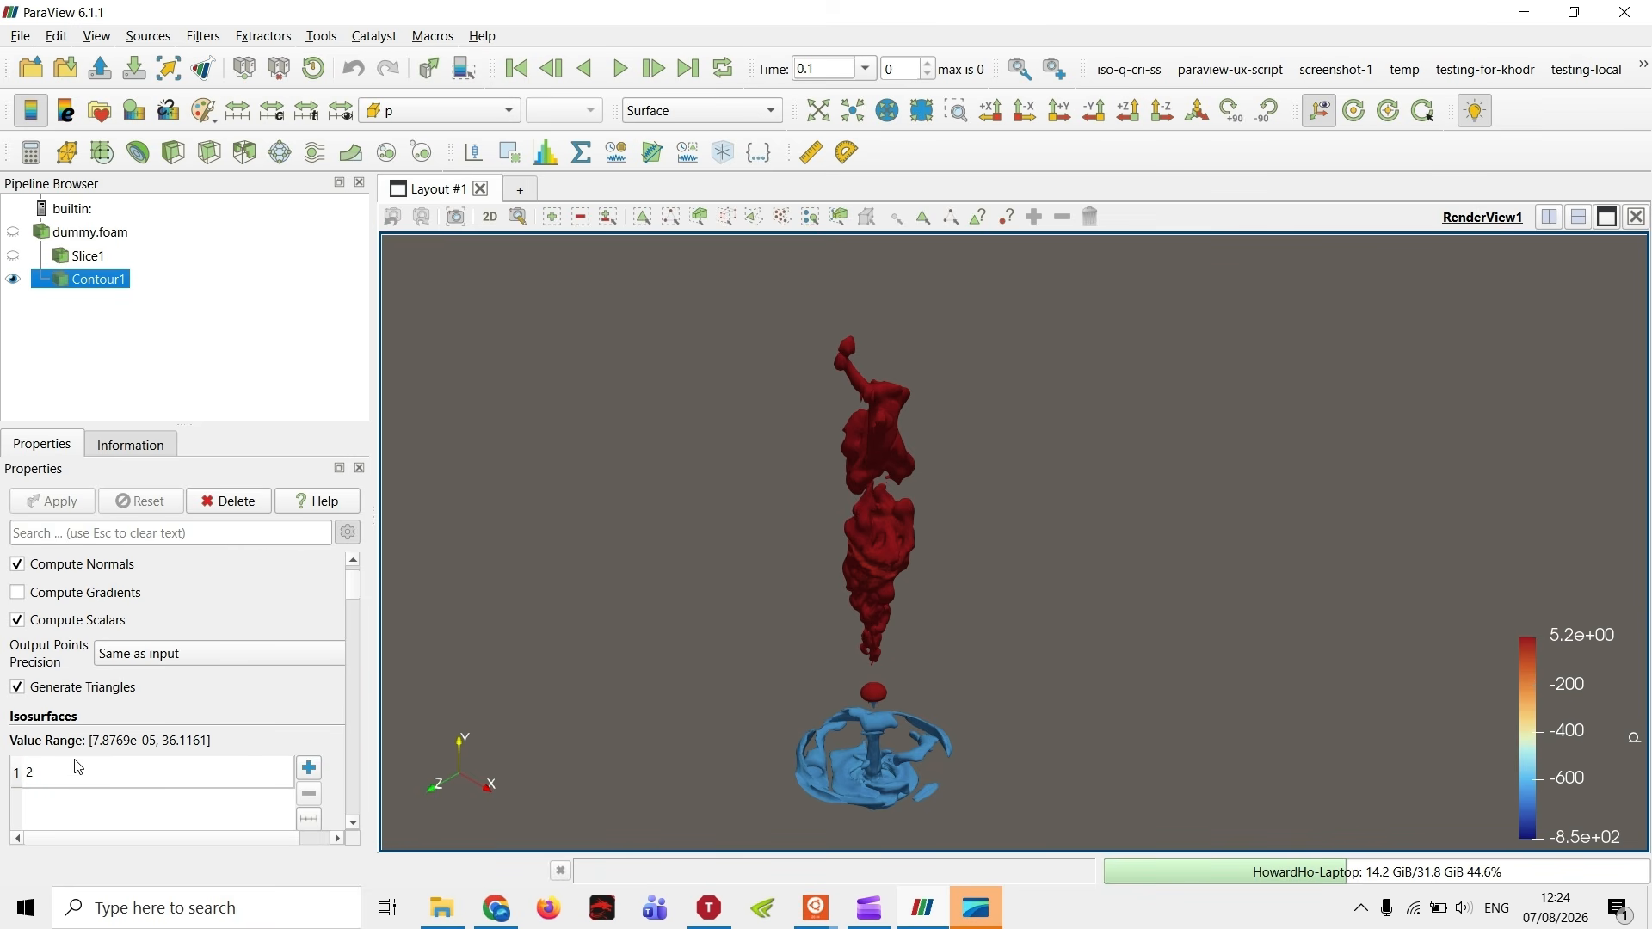
{"action": "scroll", "coordinate": [93, 685], "scroll_direction": "up", "scroll_amount": 1}
{"action": "left_click", "coordinate": [85, 258]}
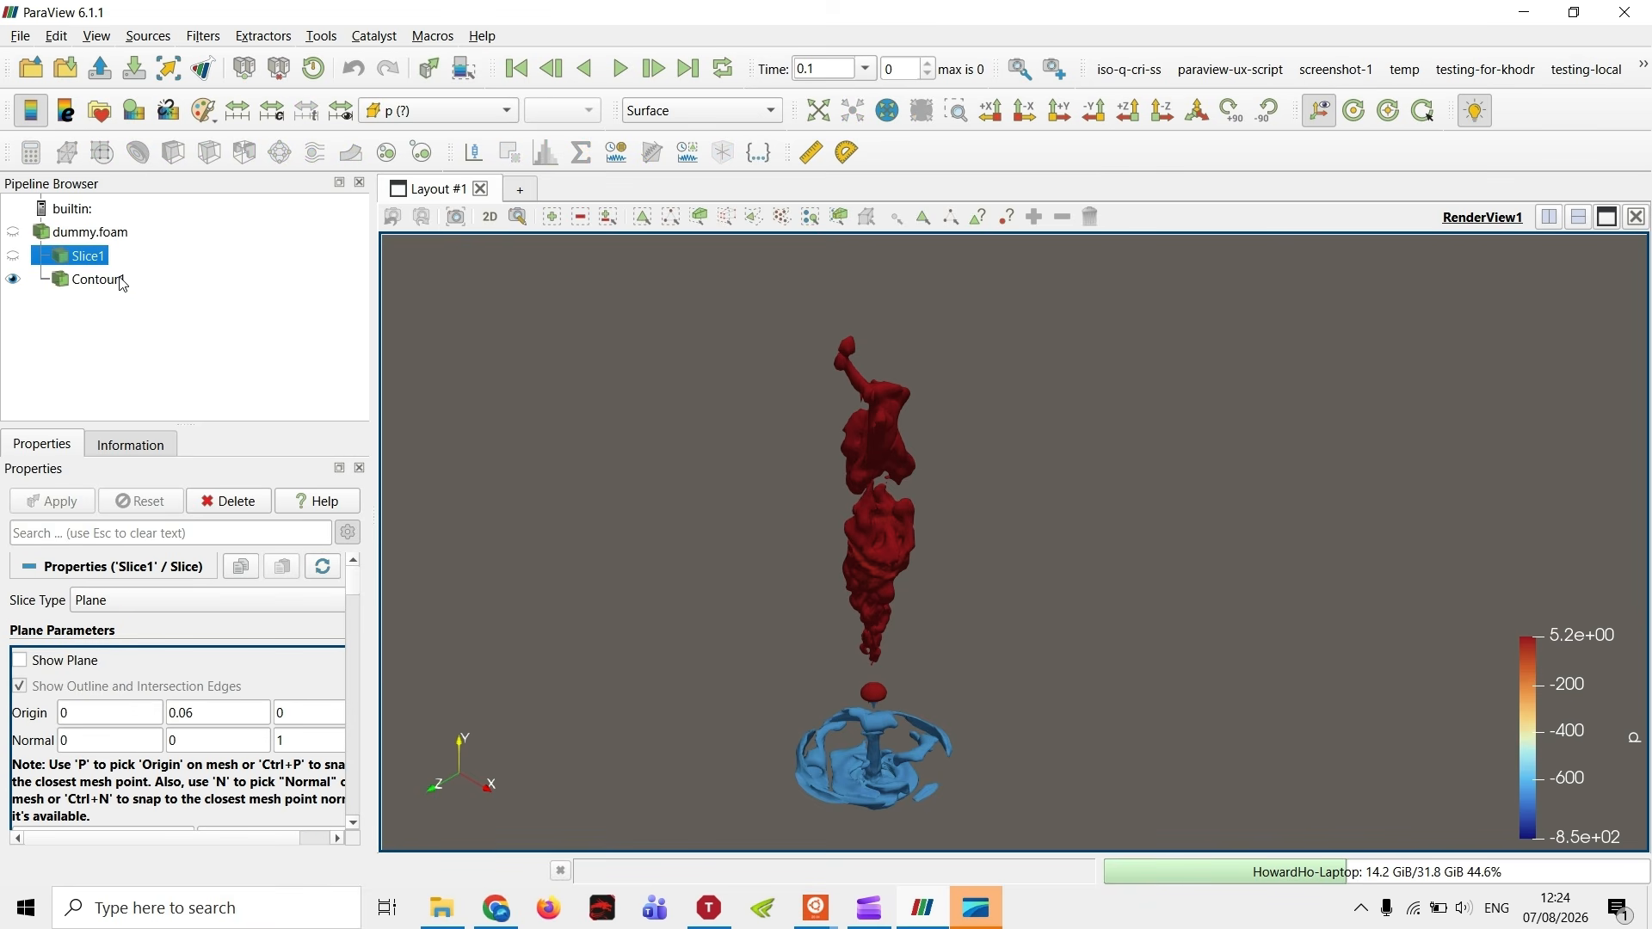
{"action": "left_click", "coordinate": [407, 115]}
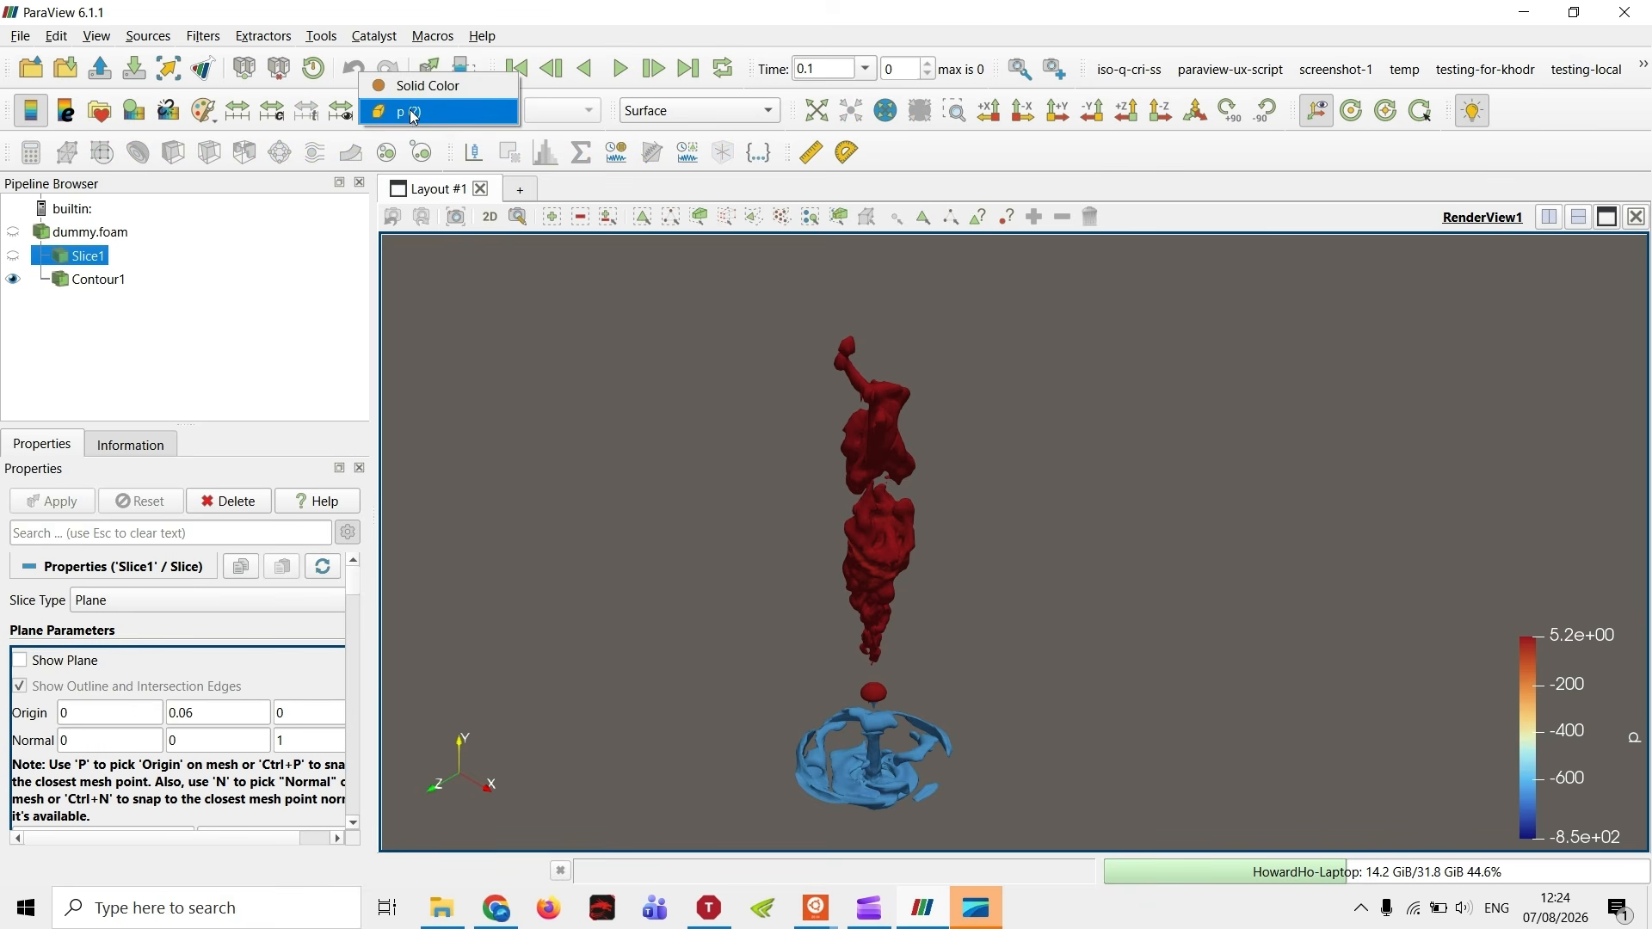
{"action": "left_click", "coordinate": [171, 363]}
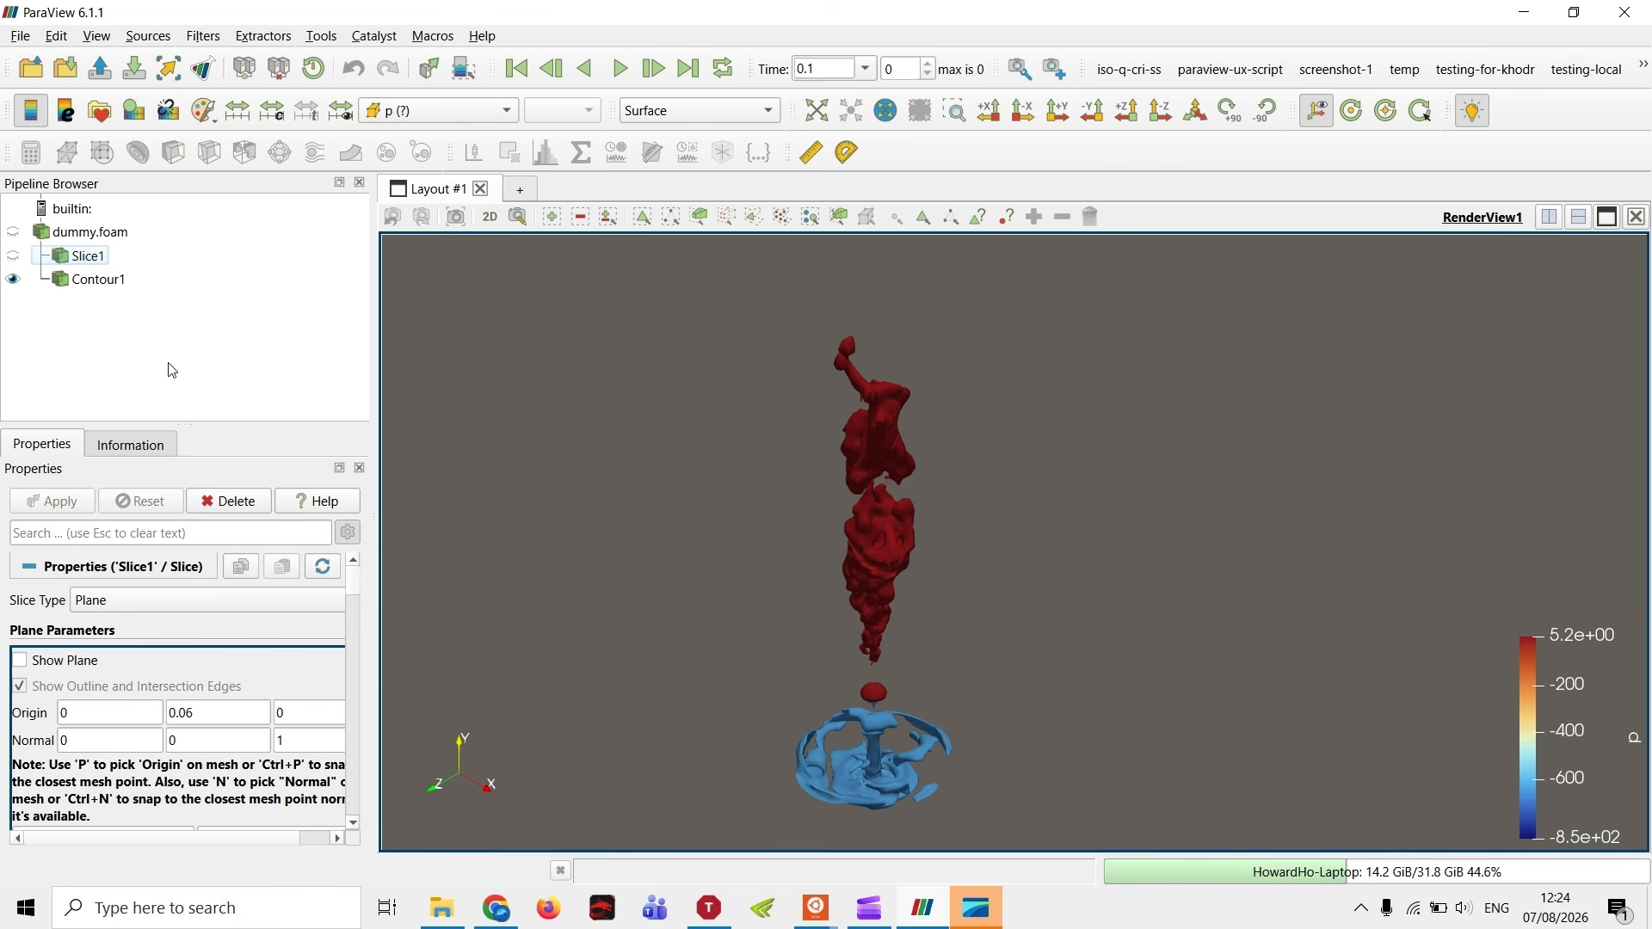
- Examine the mesh regions and cell arrays of dummy.foam, plus the actions and plane parameters available for Slice1
{"action": "left_click", "coordinate": [100, 234]}
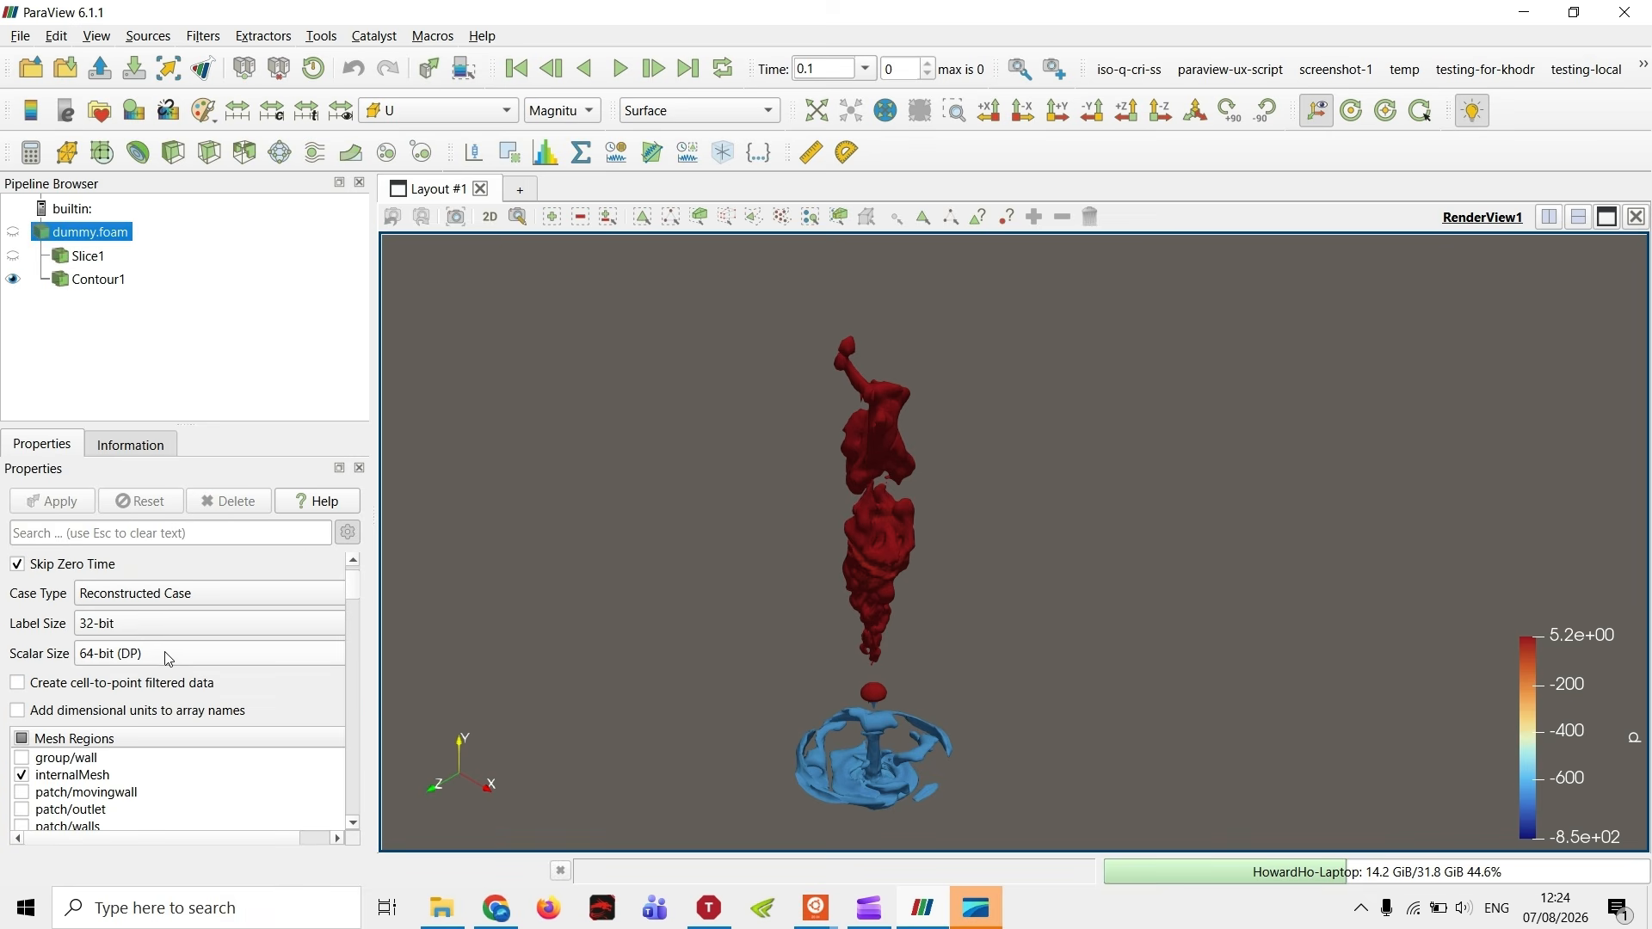
{"action": "scroll", "coordinate": [222, 594], "scroll_direction": "down", "scroll_amount": 4}
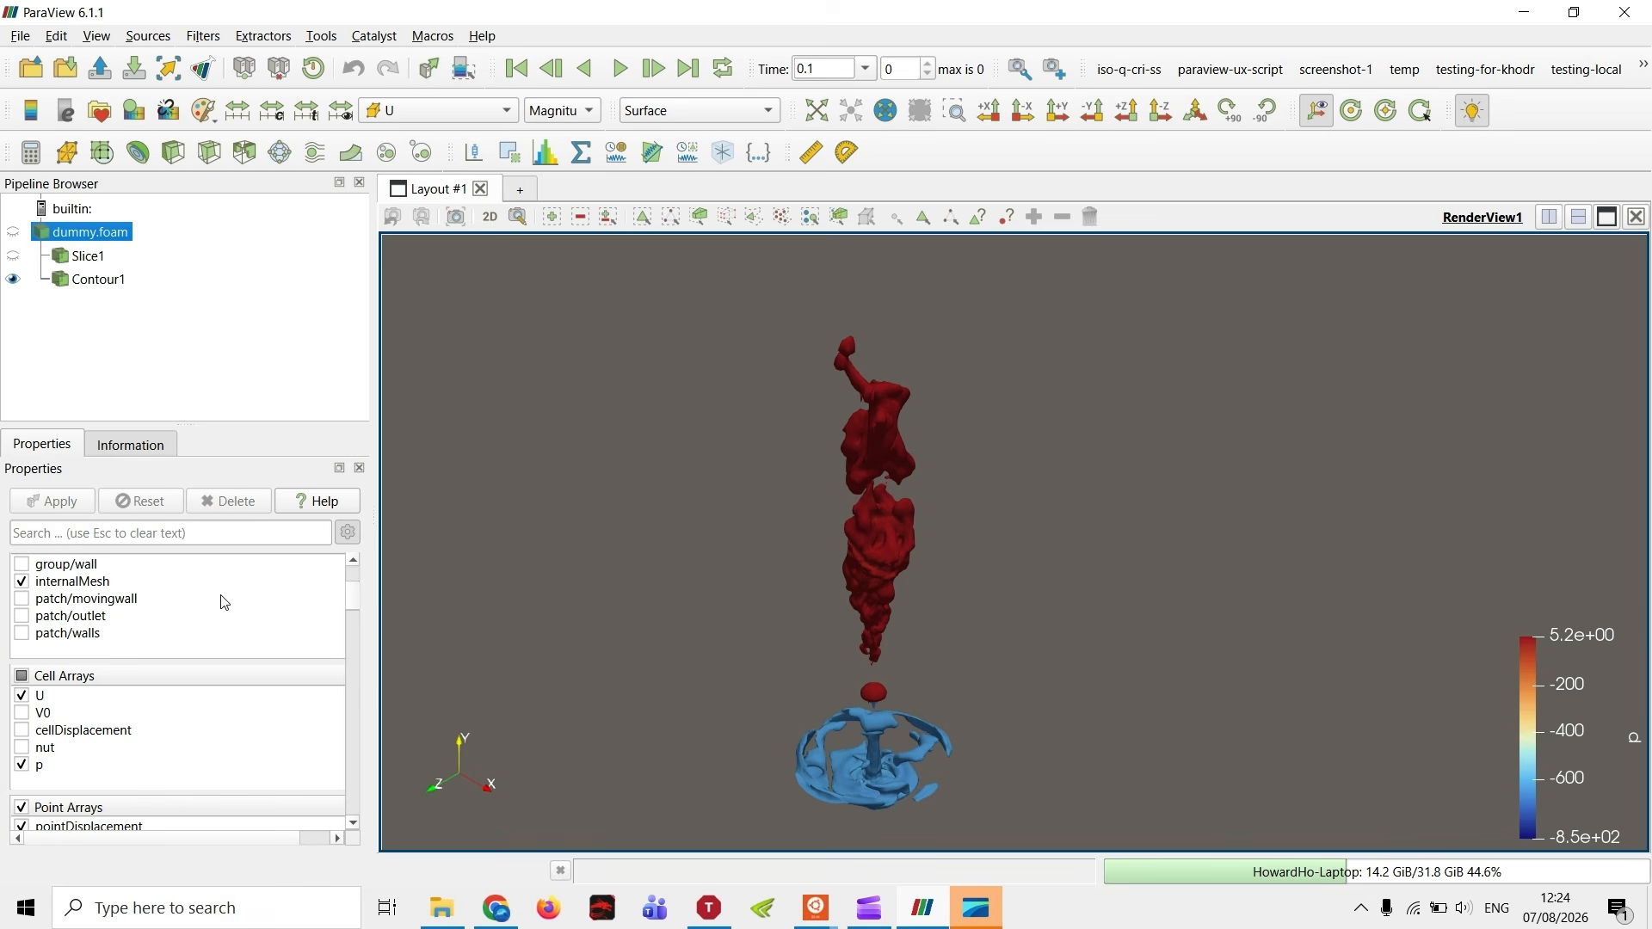
{"action": "left_click", "coordinate": [87, 267]}
{"action": "right_click", "coordinate": [100, 260]}
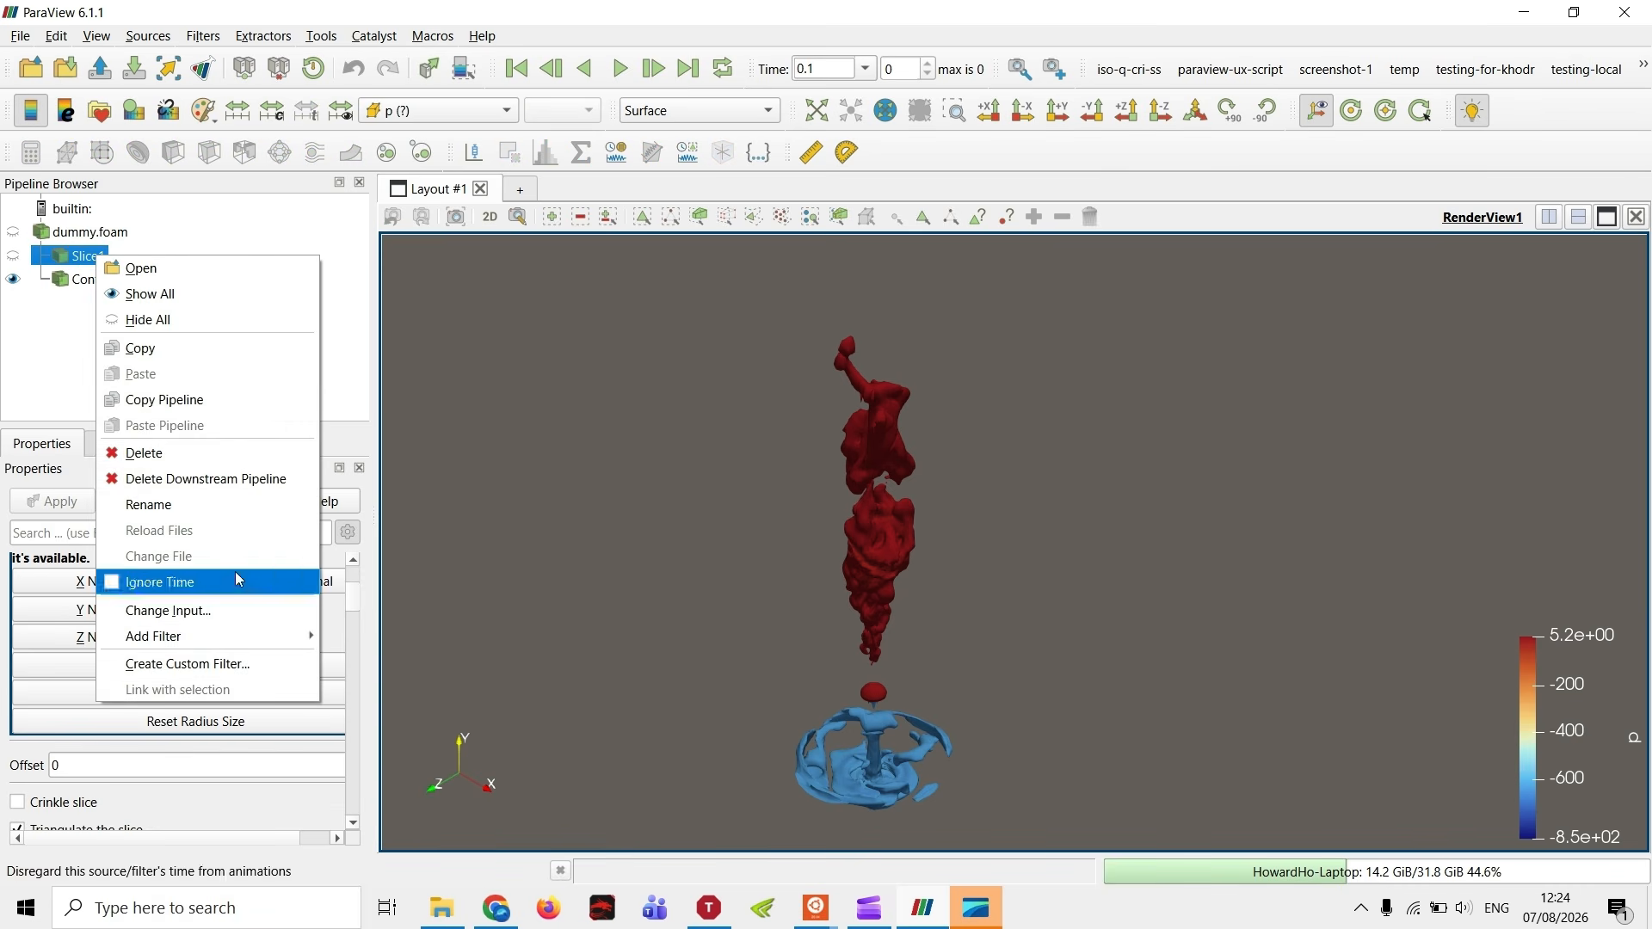
{"action": "left_click", "coordinate": [50, 370]}
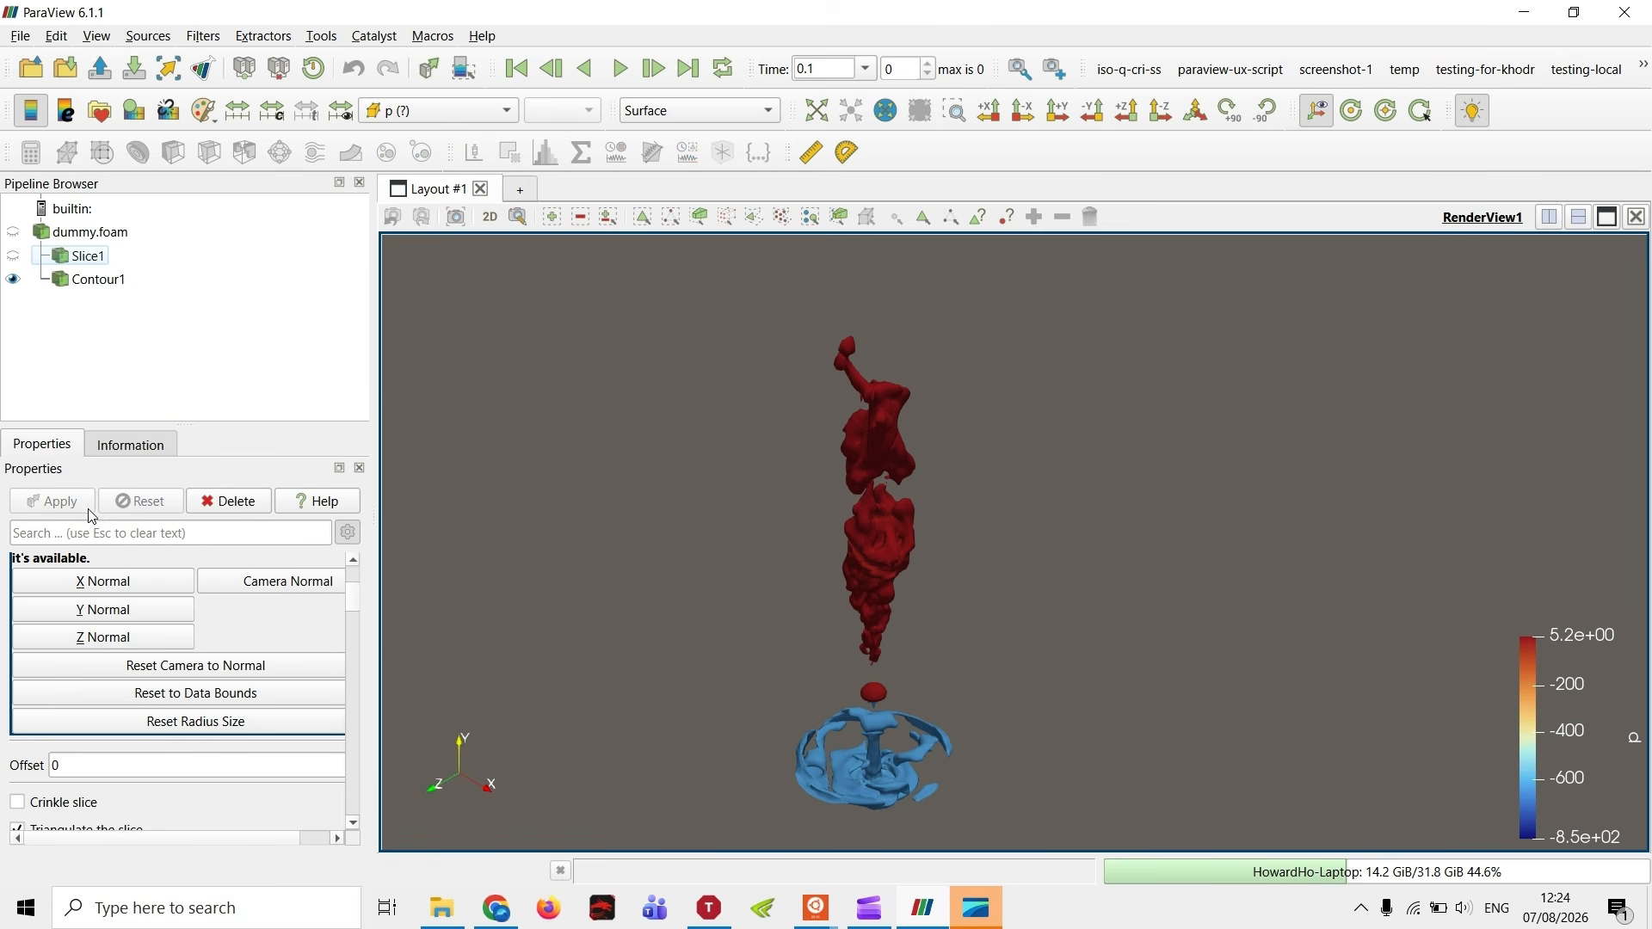
{"action": "scroll", "coordinate": [172, 645], "scroll_direction": "up", "scroll_amount": 5}
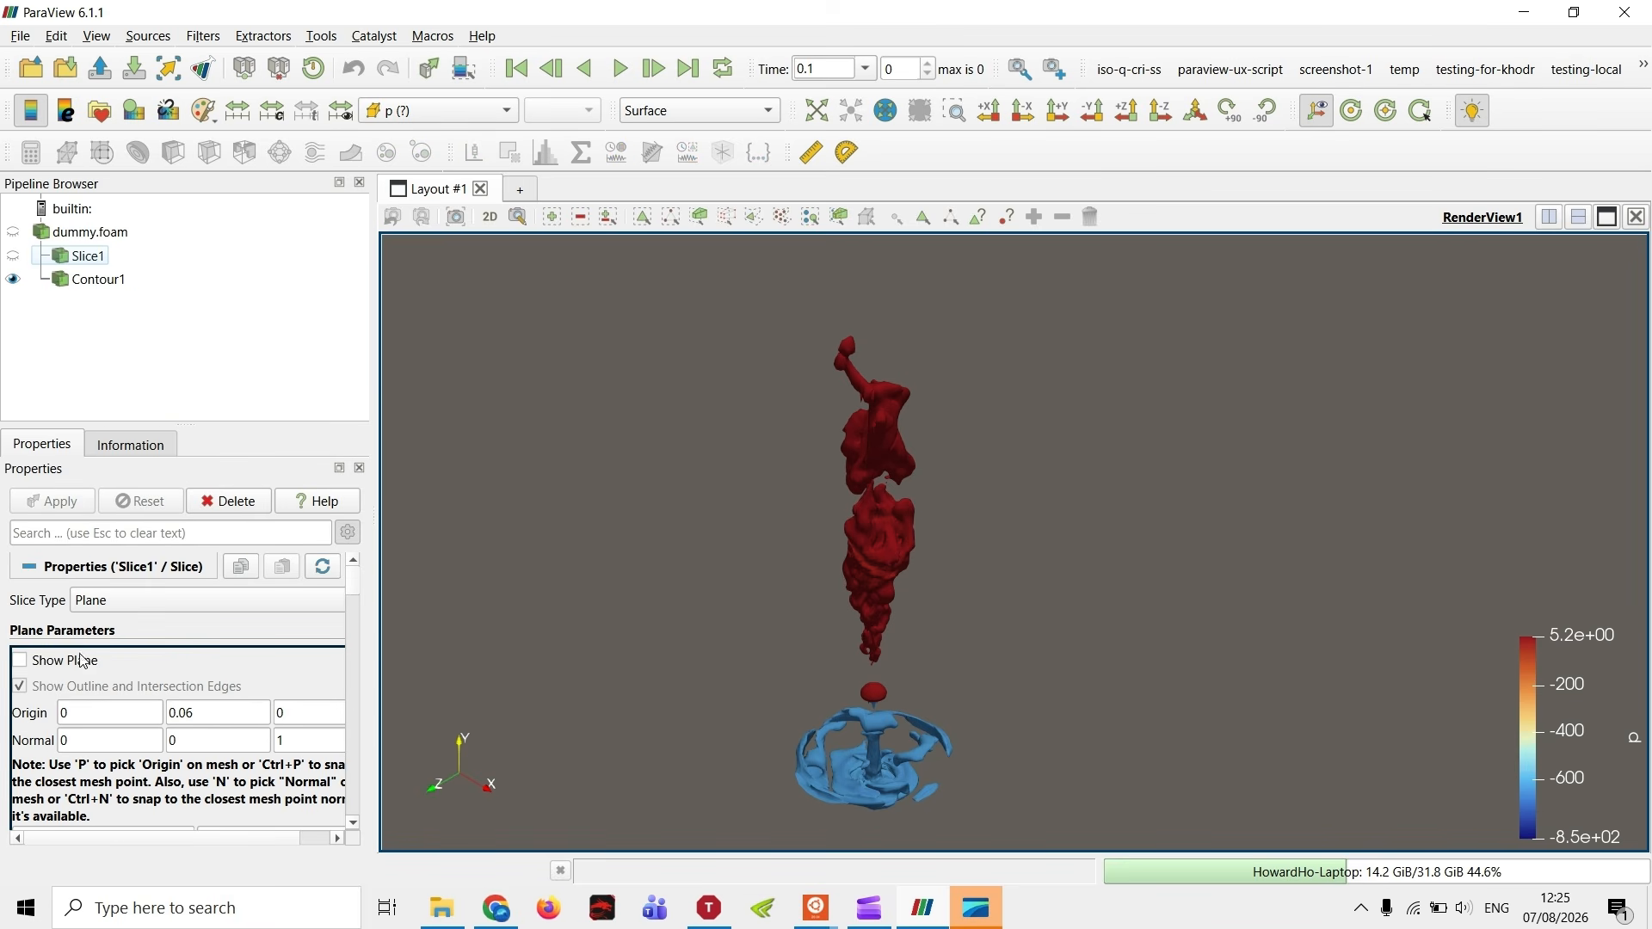
- Show Slice1, hide Contour1, and check the arrays offered for coloring the slice
{"action": "left_click", "coordinate": [13, 256]}
{"action": "left_click", "coordinate": [13, 278]}
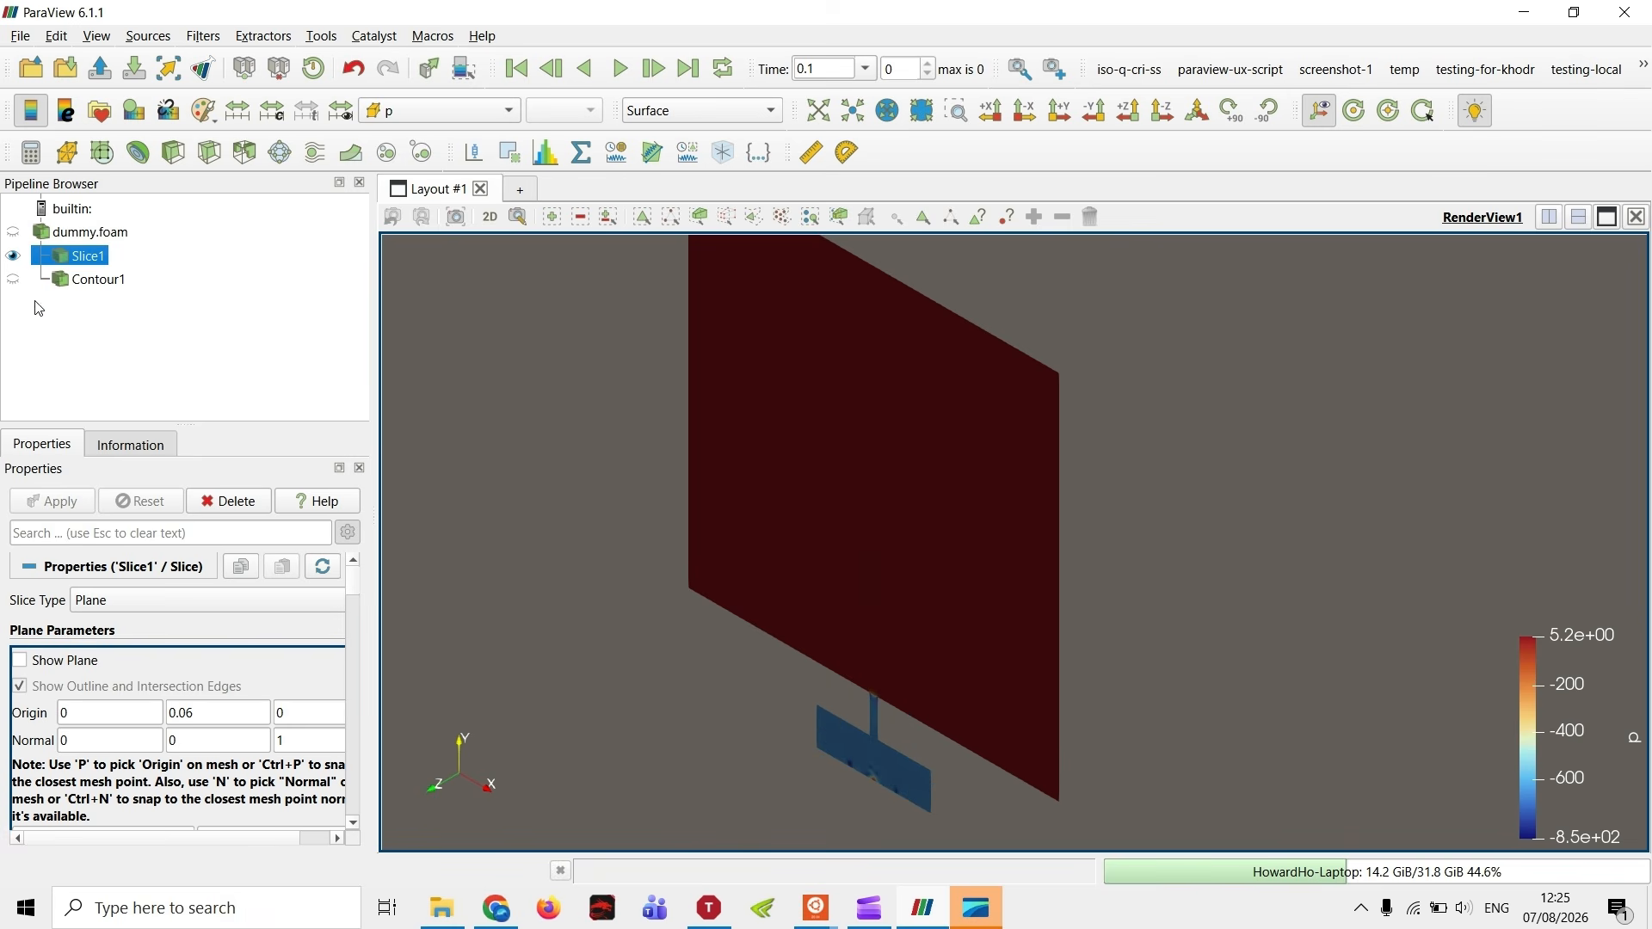
{"action": "left_click", "coordinate": [429, 112]}
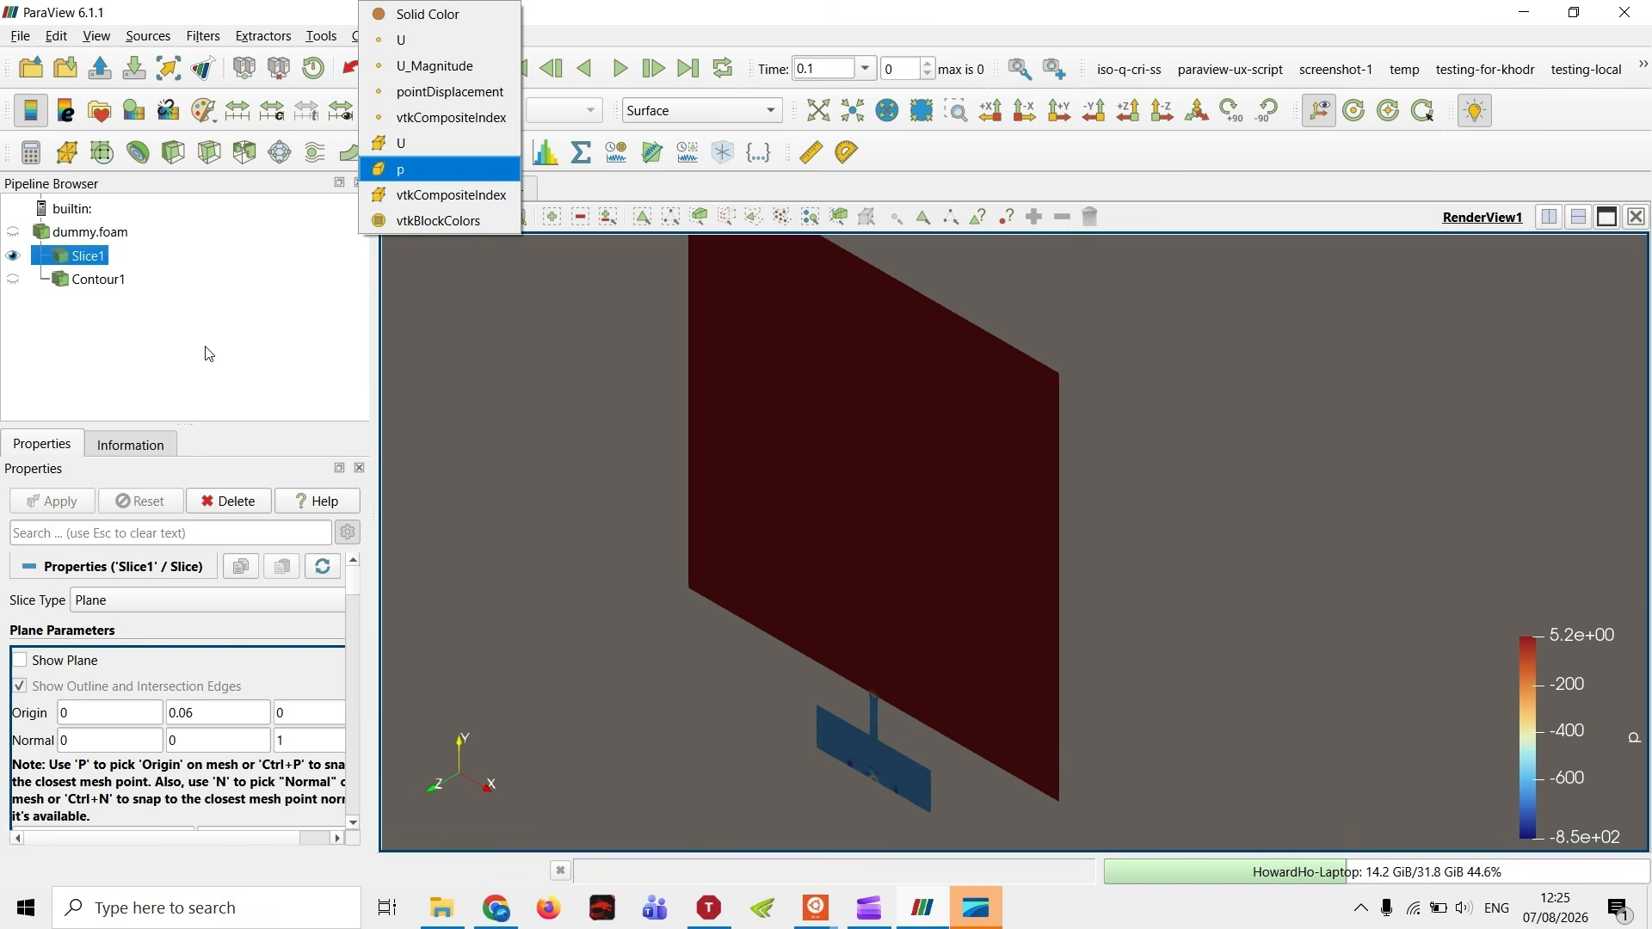
{"action": "left_click", "coordinate": [119, 344]}
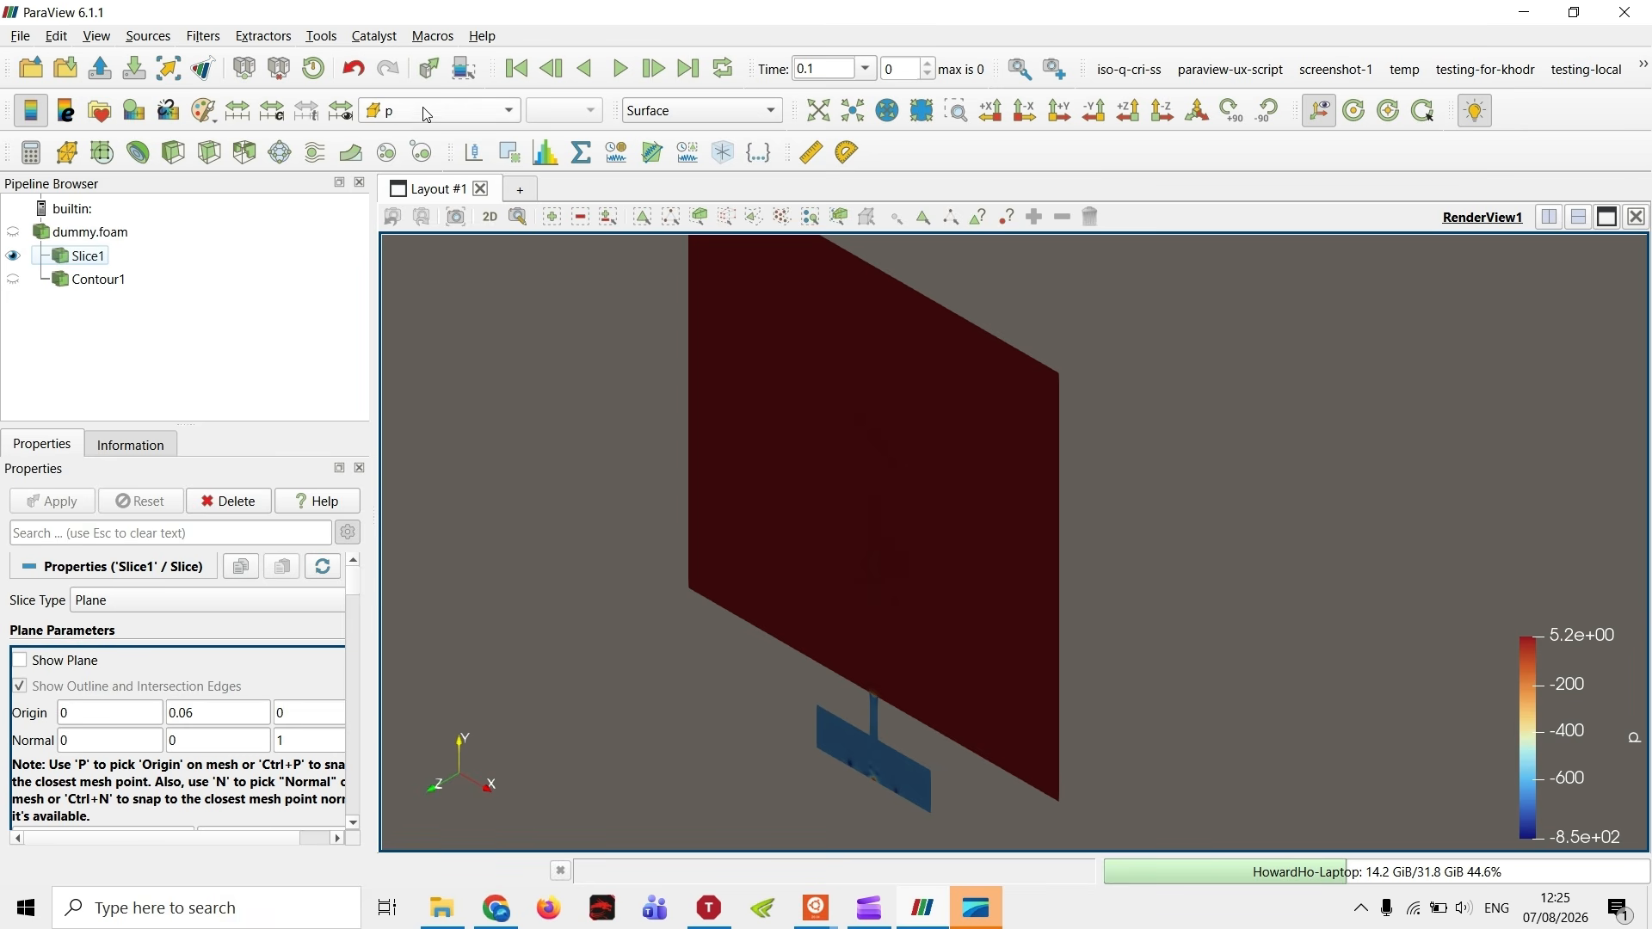
- Hide Slice1 and show Contour1 to view its isosurfaces
{"action": "left_click", "coordinate": [104, 234]}
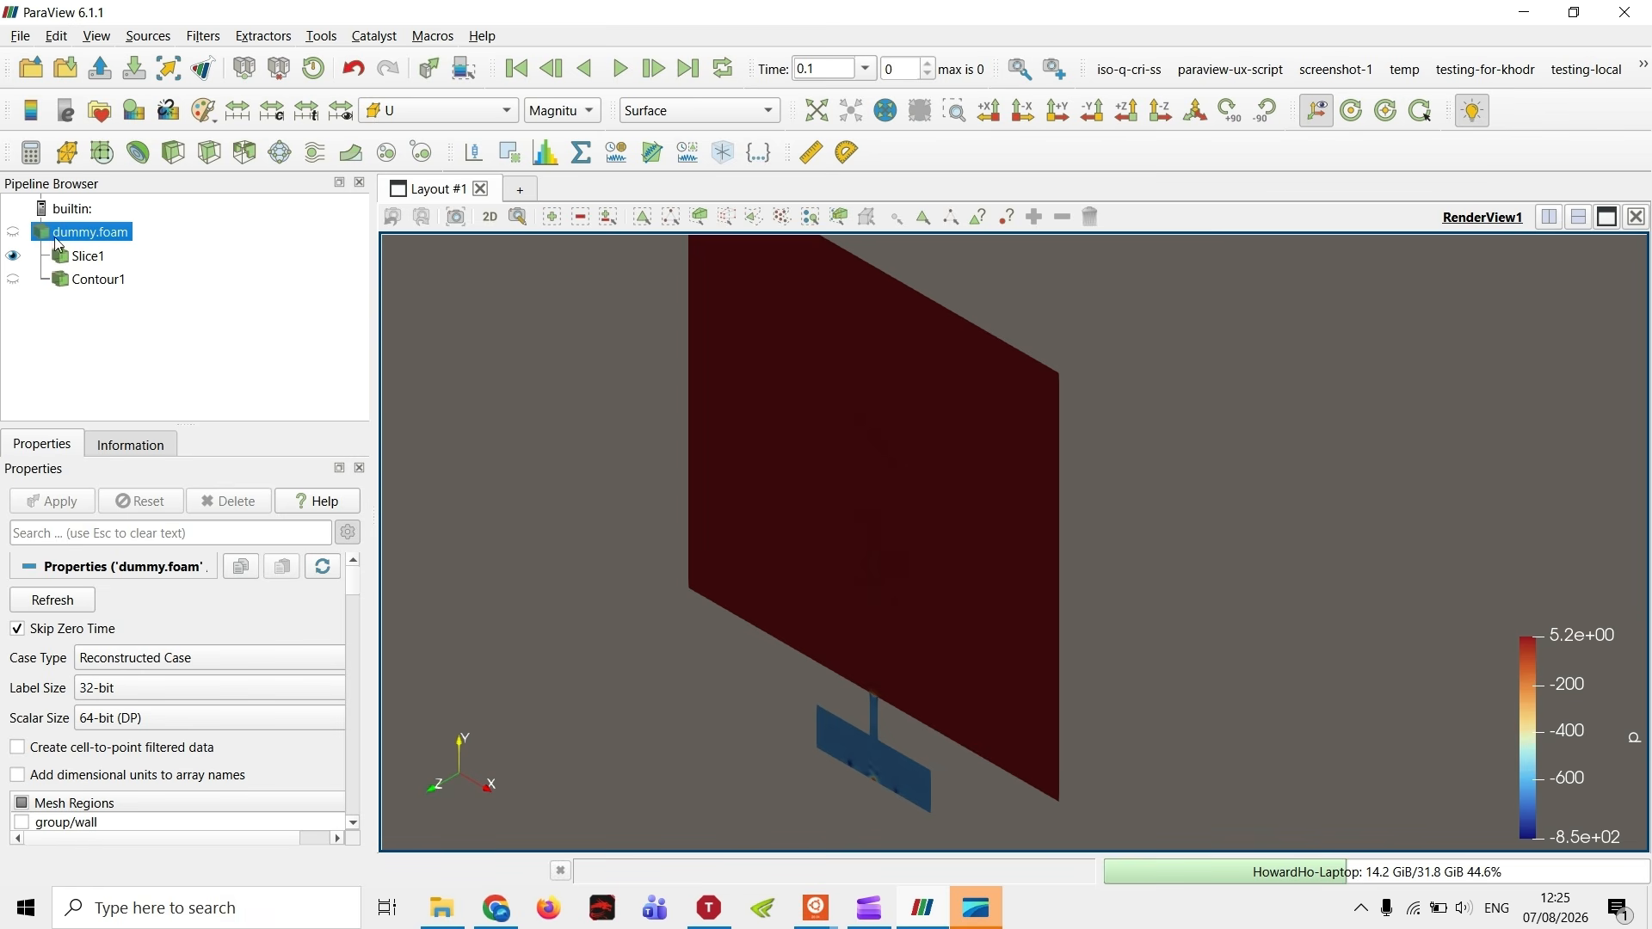
{"action": "left_click", "coordinate": [14, 255]}
{"action": "left_click_drag", "start_coordinate": [766, 454], "coordinate": [1072, 463]}
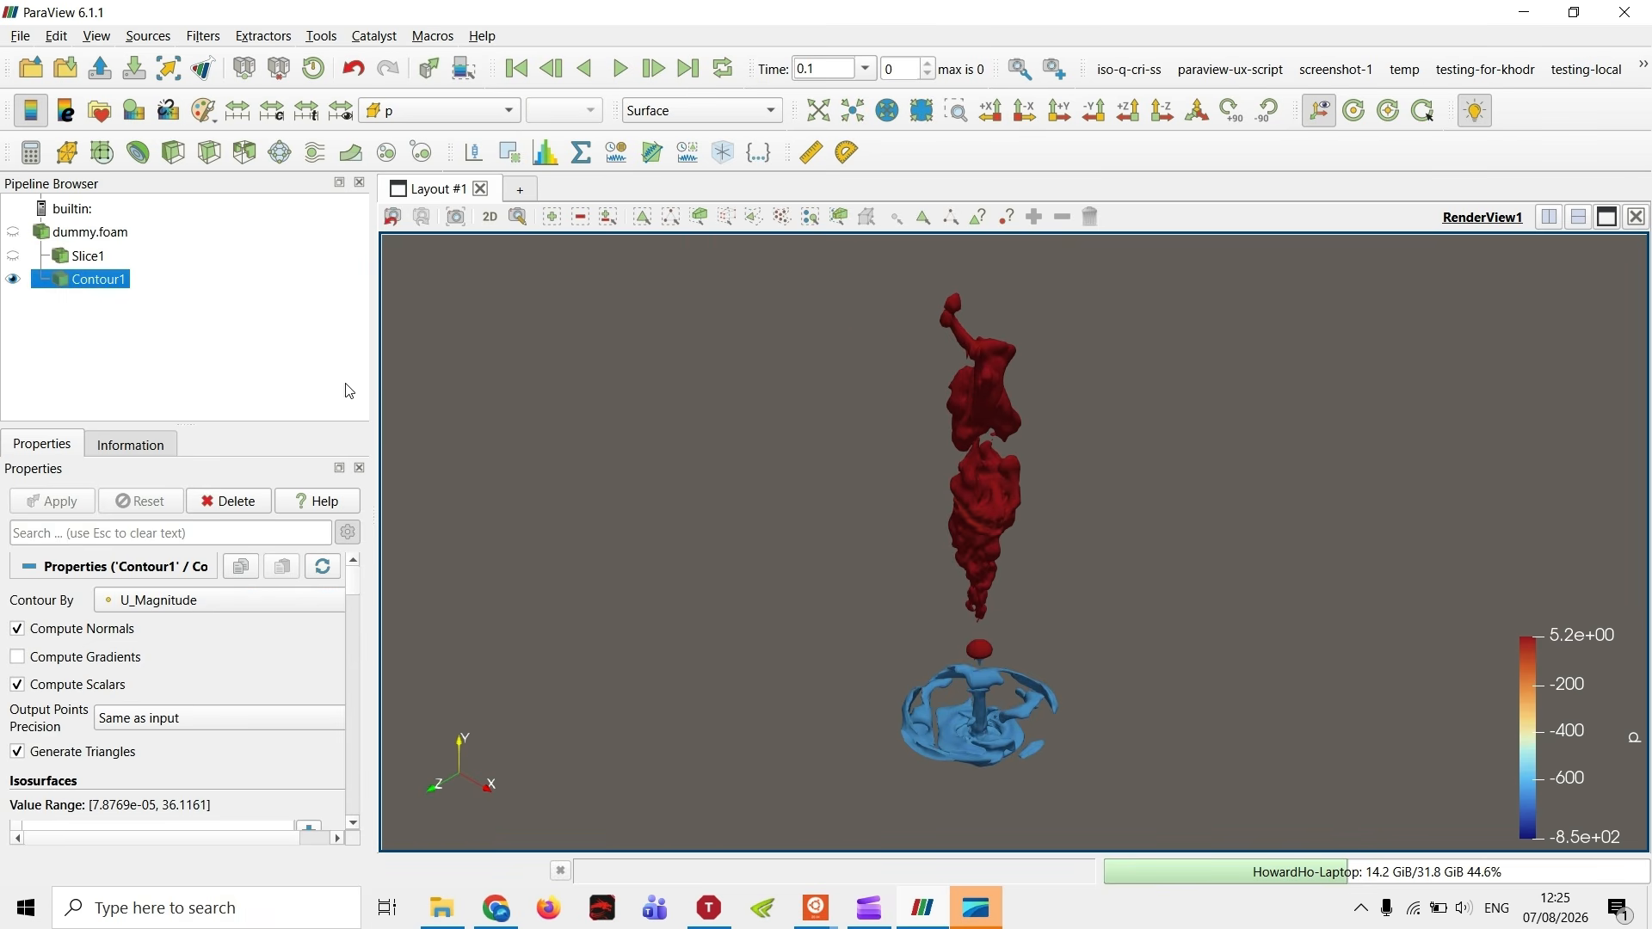
{"action": "middle_click_drag", "start_coordinate": [1054, 471], "coordinate": [932, 459]}
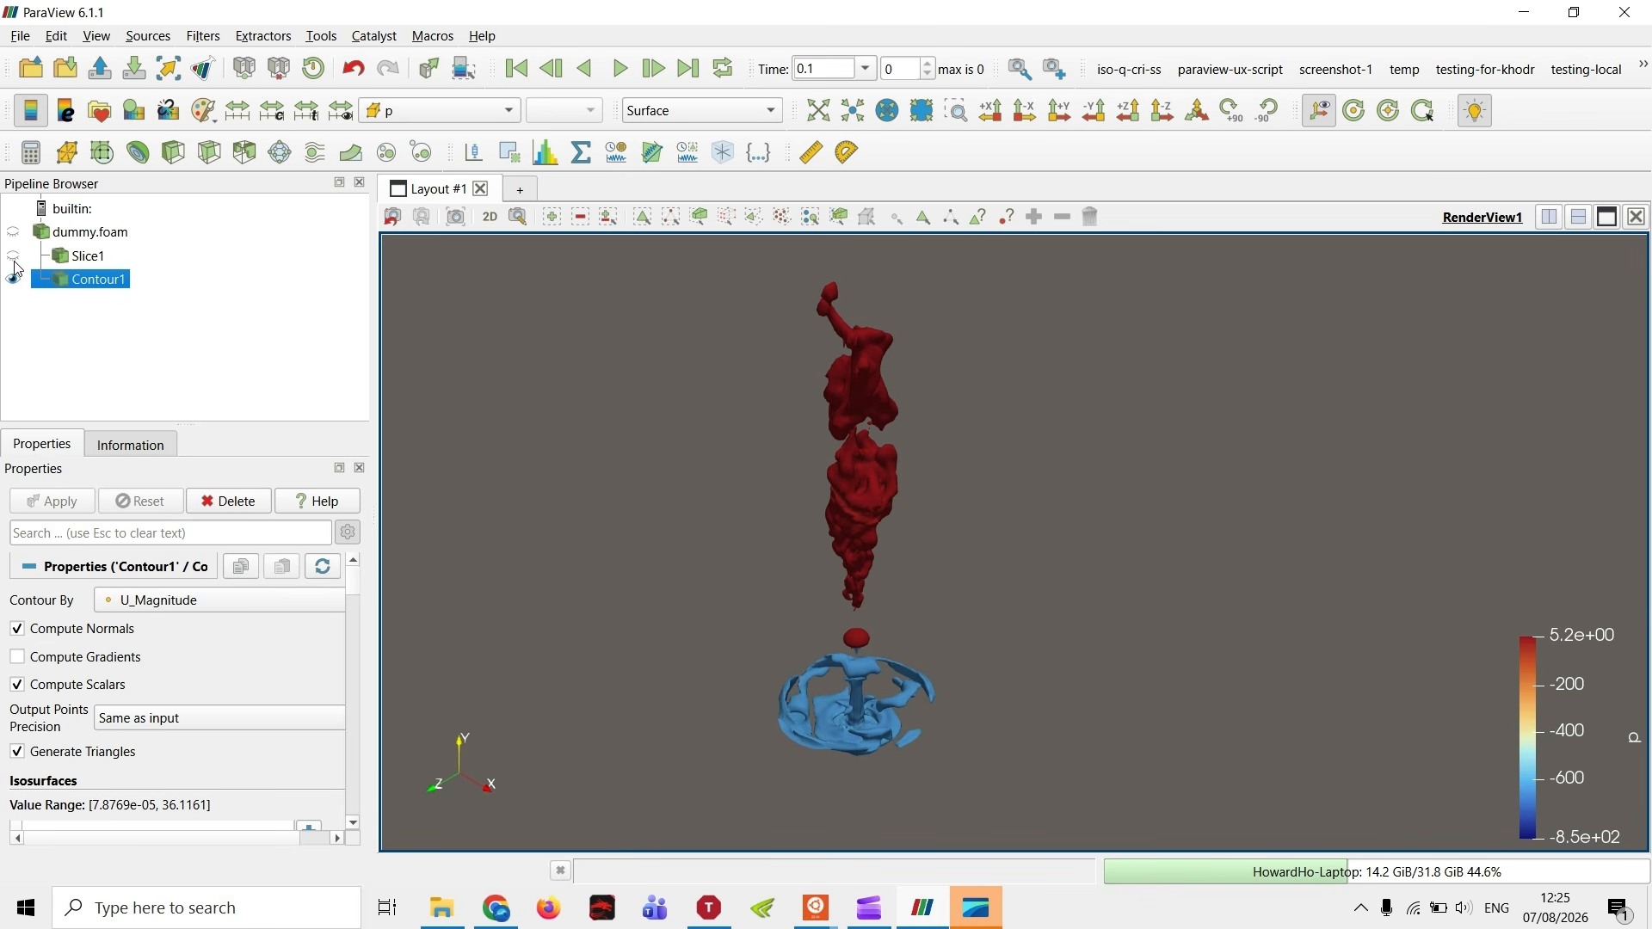
- Show Slice1 instead of Contour1 and orient the view along the Z axis to face the slice
{"action": "left_click", "coordinate": [13, 255]}
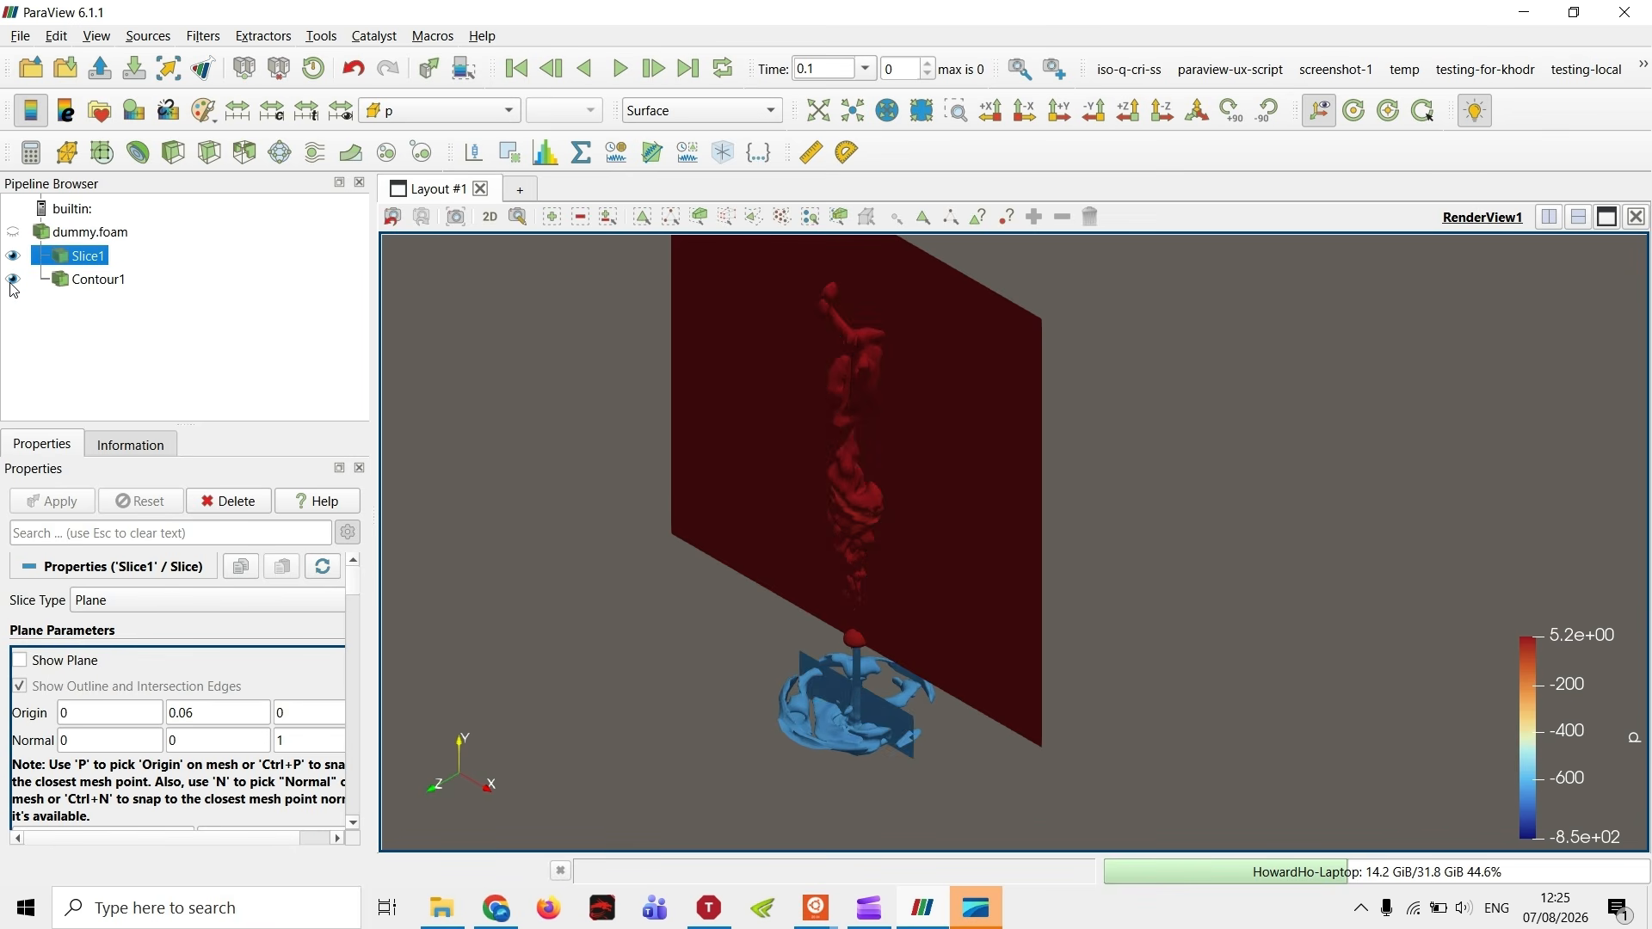
{"action": "left_click", "coordinate": [14, 280]}
{"action": "left_click", "coordinate": [1162, 110]}
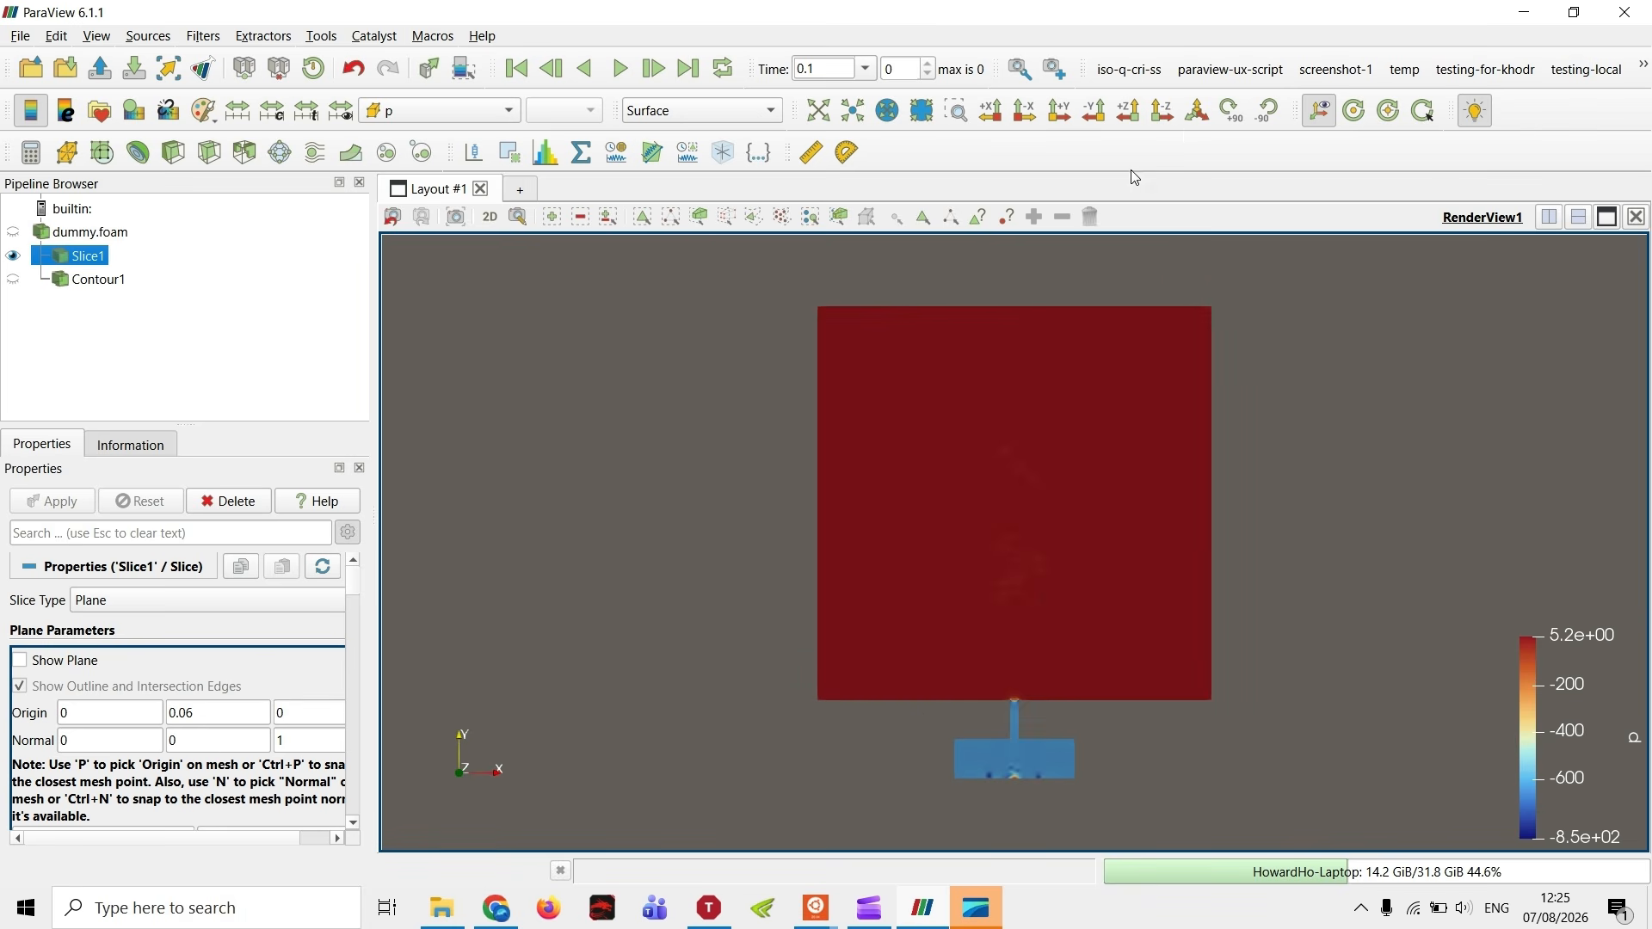
- Color Slice1 by the Y component of the cell array U
{"action": "left_click", "coordinate": [456, 112]}
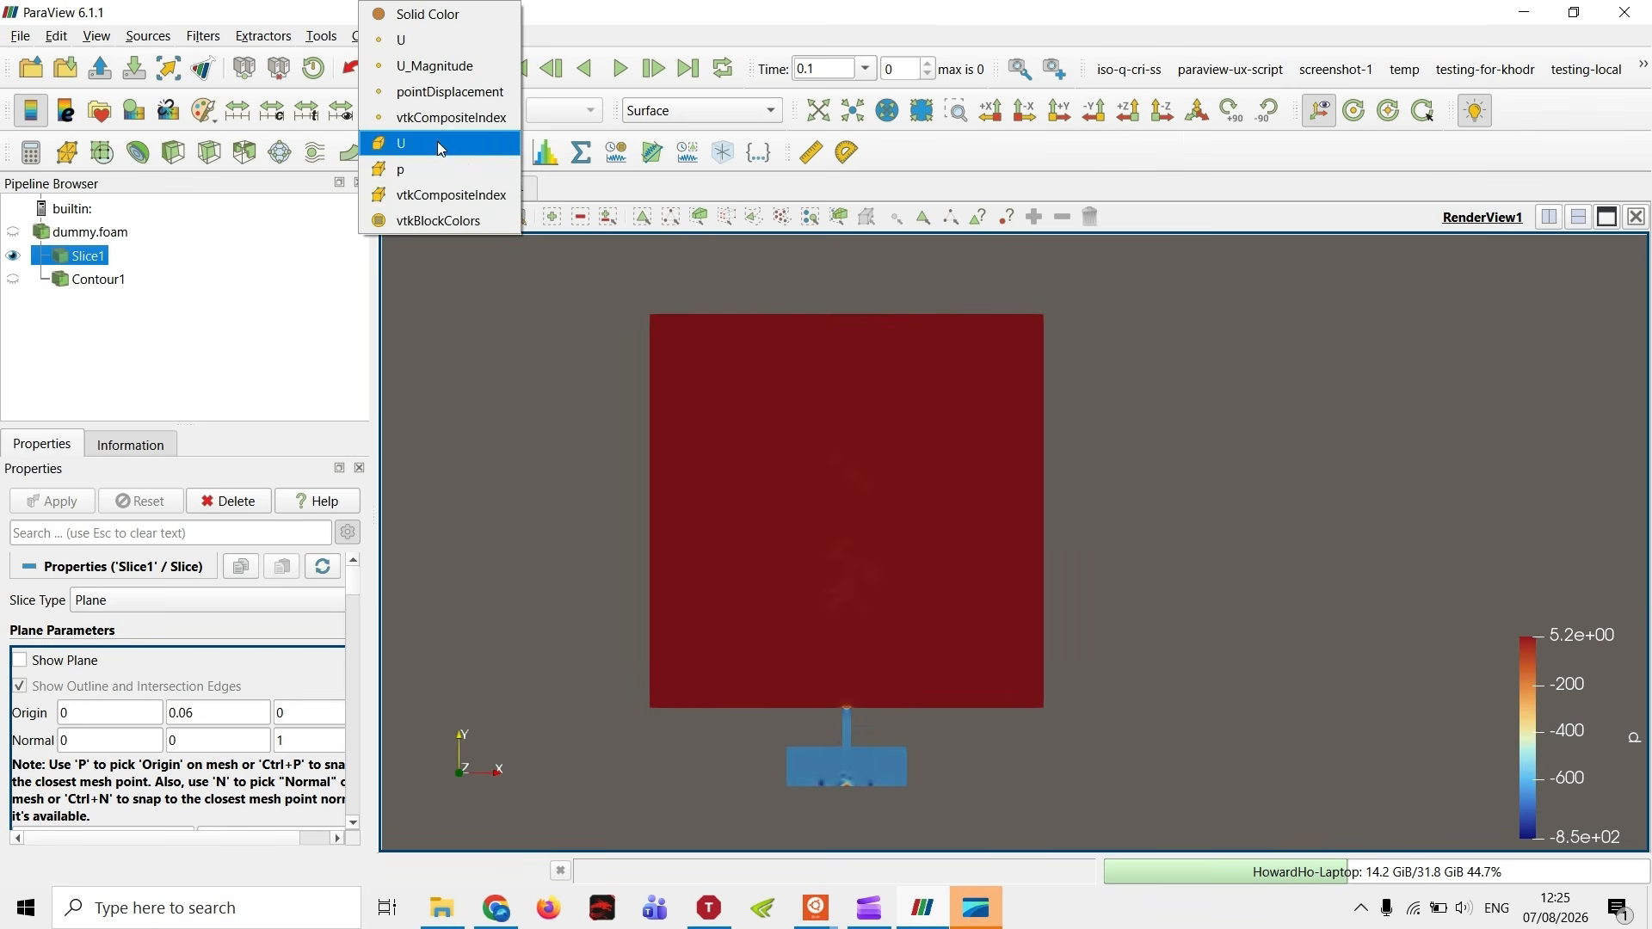
{"action": "left_click", "coordinate": [404, 140]}
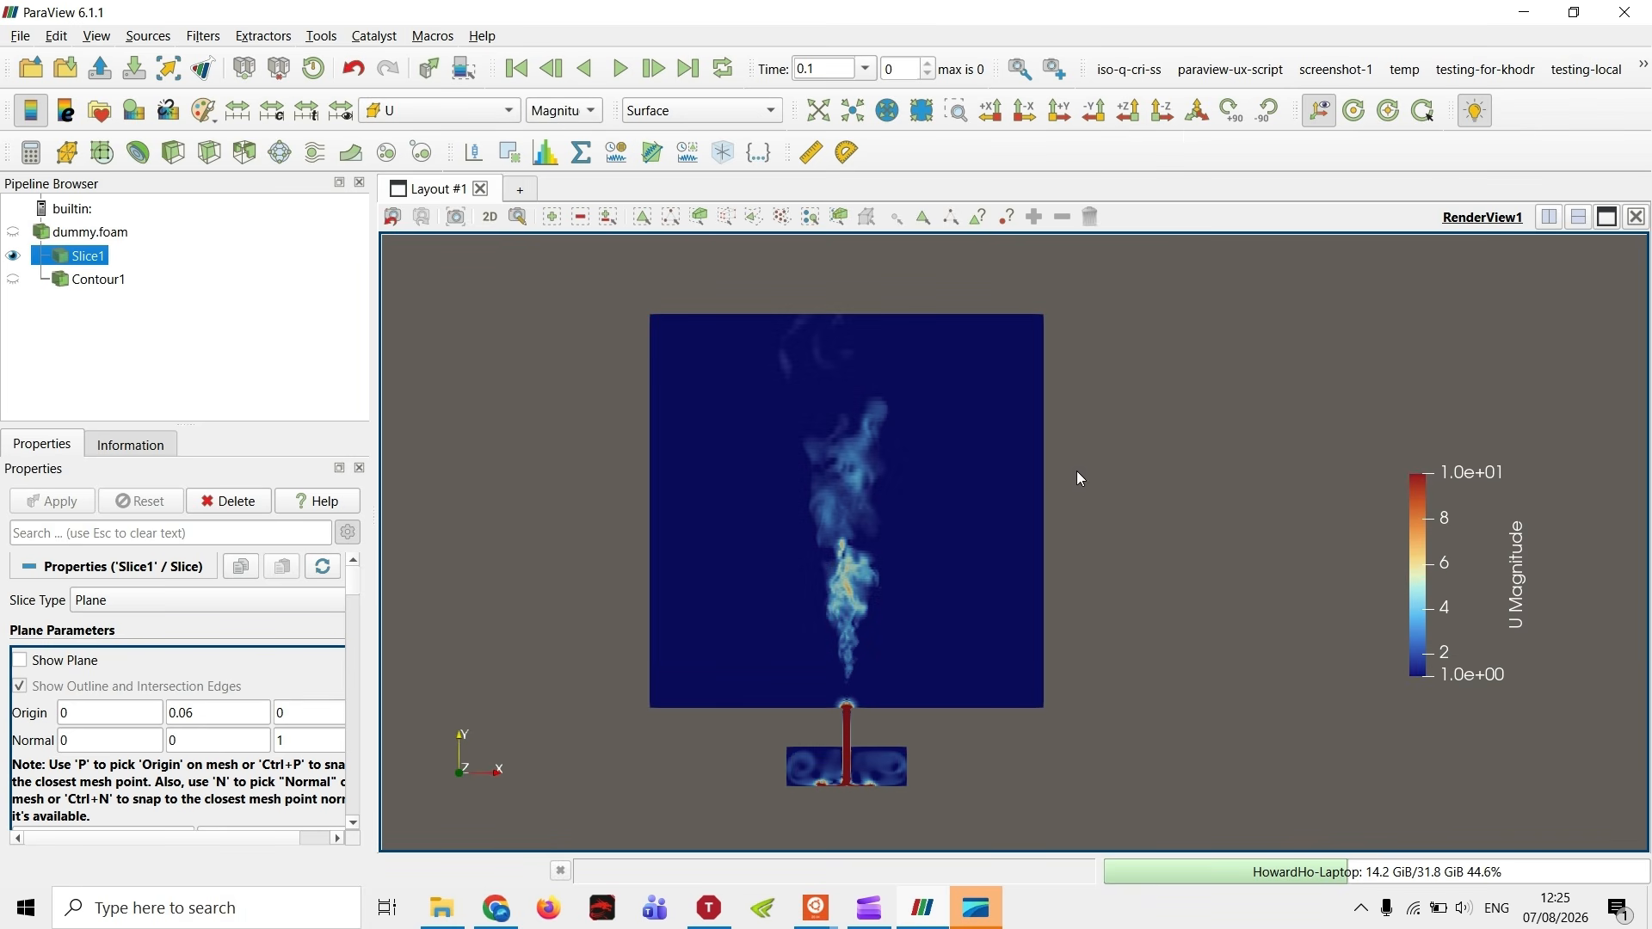
{"action": "left_click", "coordinate": [555, 112]}
{"action": "left_click", "coordinate": [557, 164]}
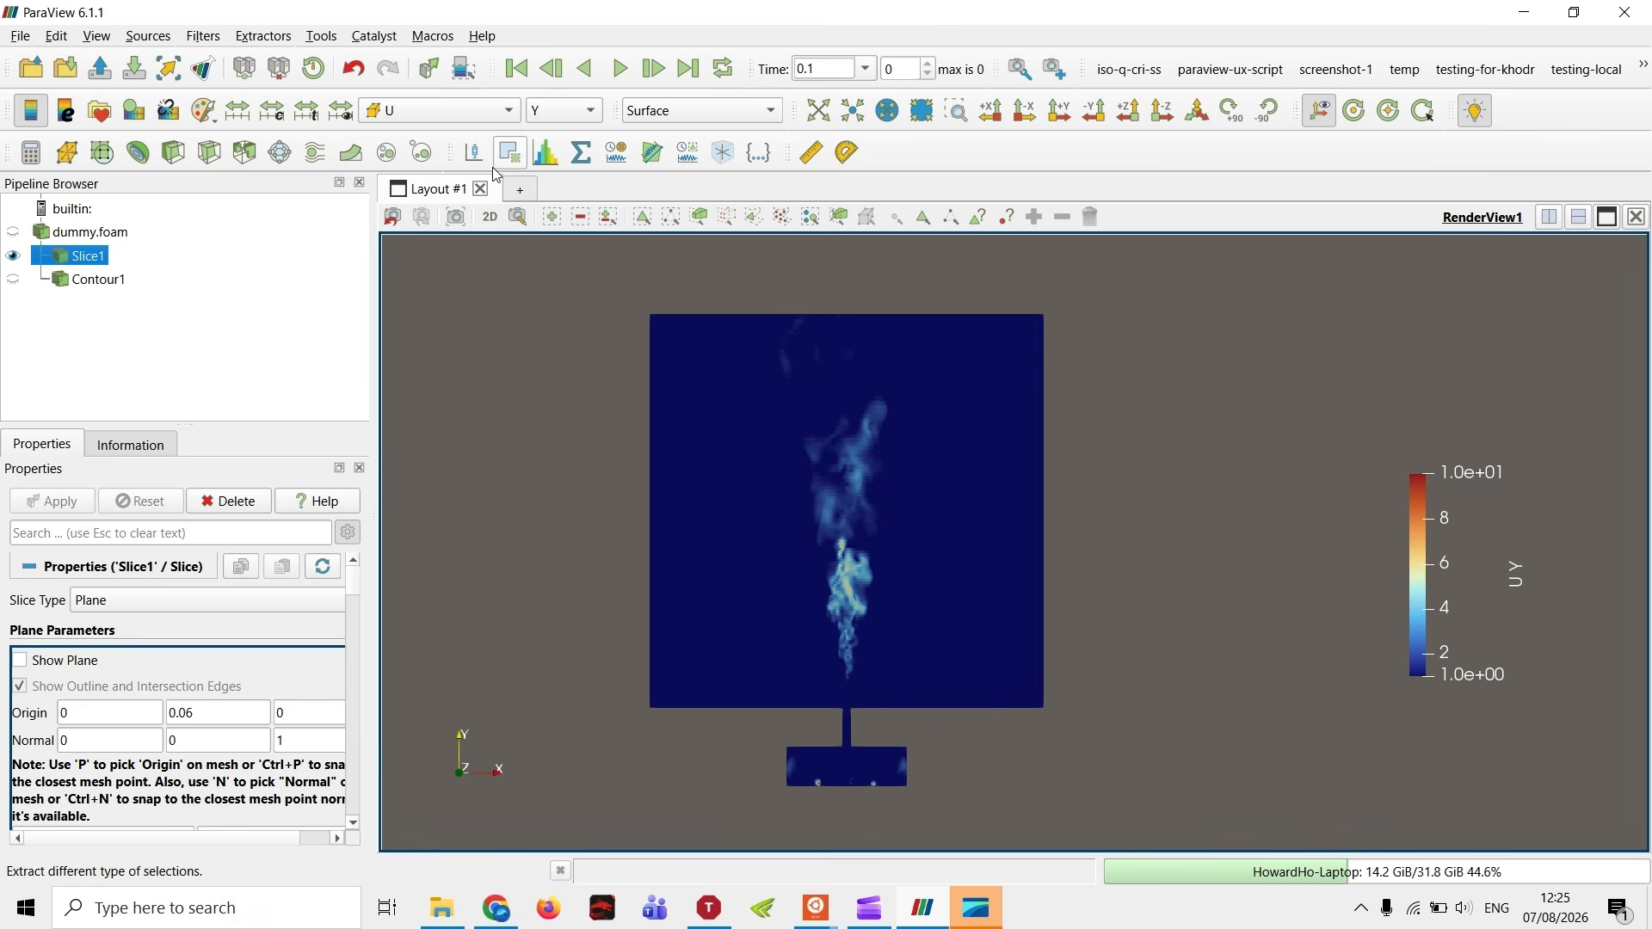
- Rescale the U Y color map to the visible data range and inspect the jet and nozzle on the slice
{"action": "left_click", "coordinate": [344, 122]}
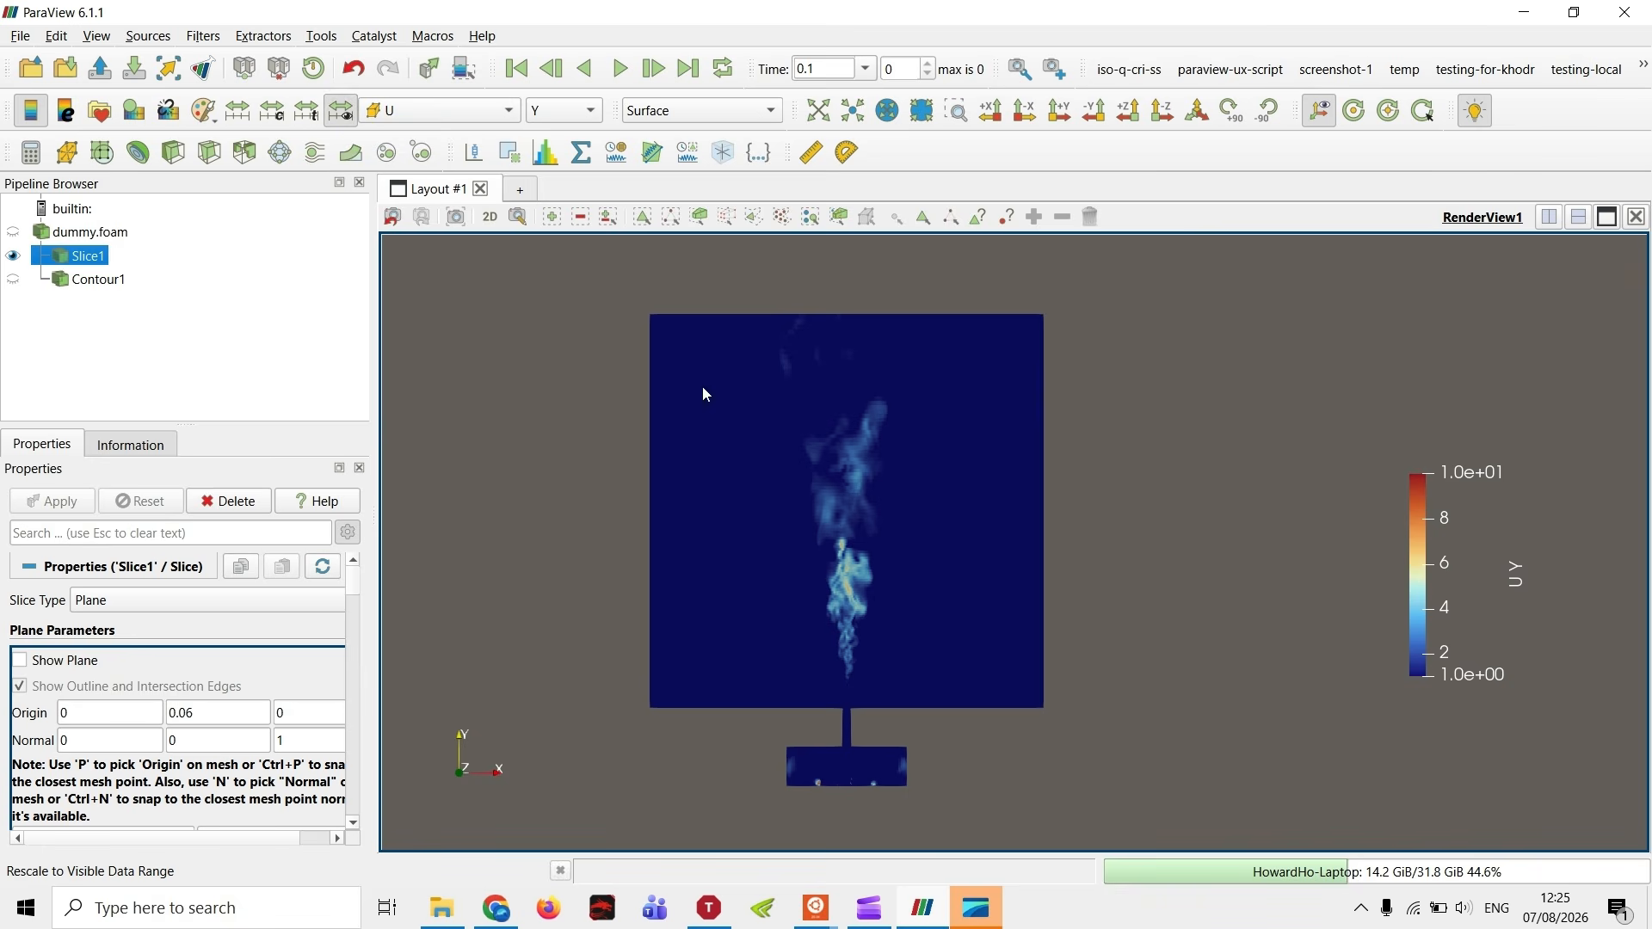
{"action": "middle_click_drag", "start_coordinate": [851, 686], "coordinate": [852, 576]}
{"action": "scroll", "coordinate": [843, 580], "scroll_direction": "up", "scroll_amount": 4}
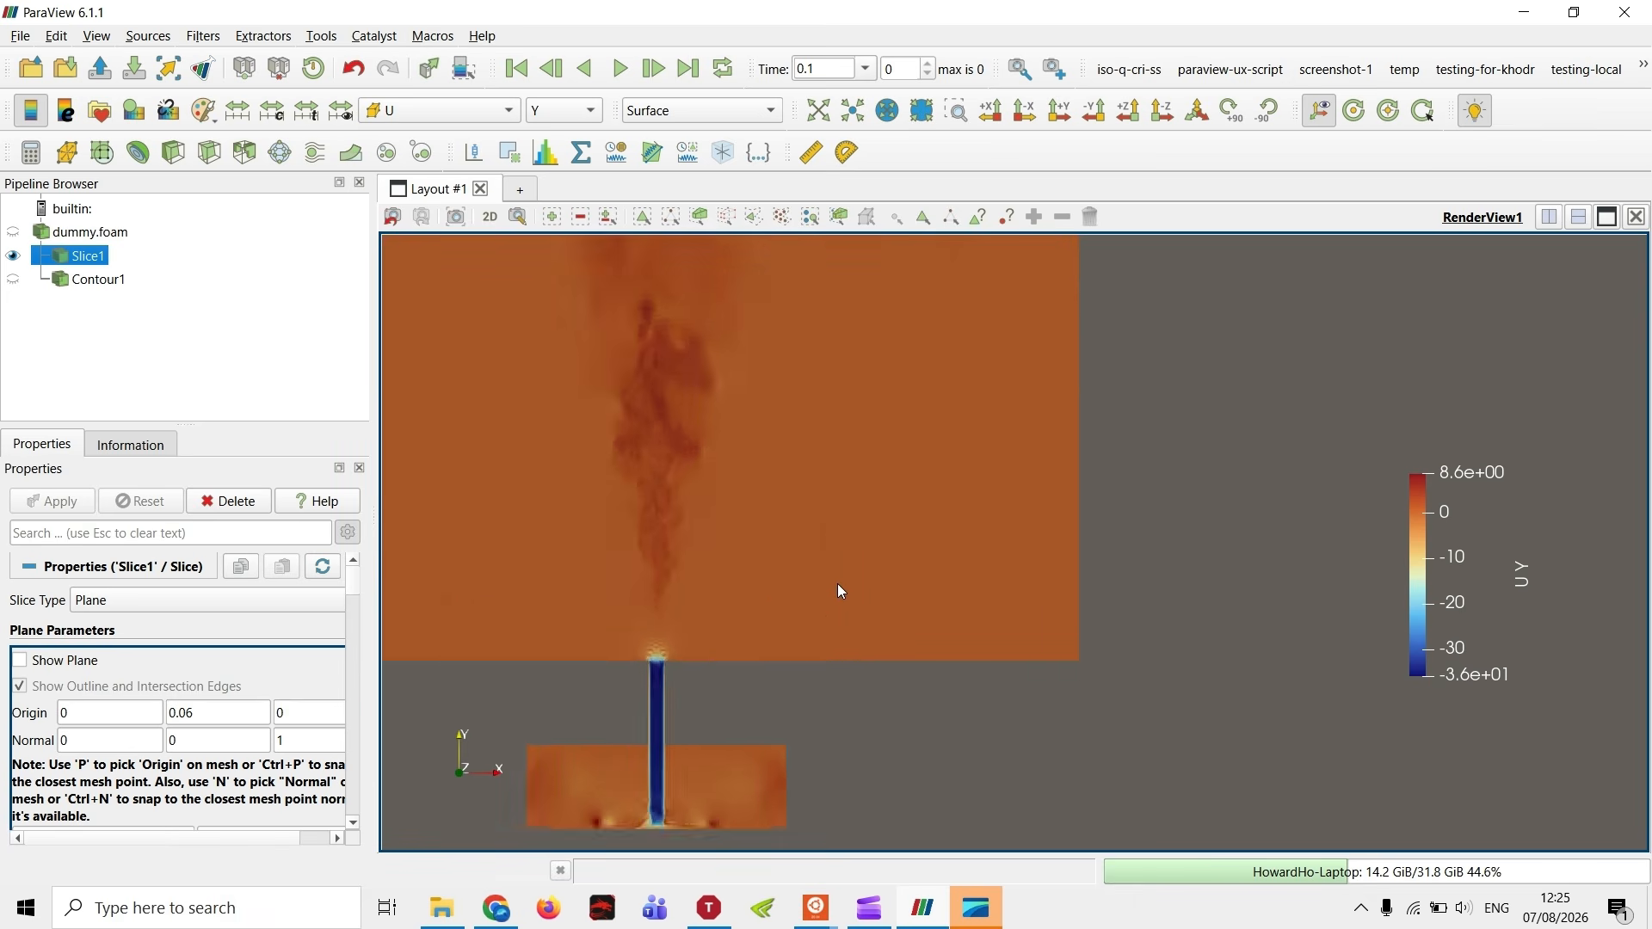
{"action": "scroll", "coordinate": [840, 585], "scroll_direction": "down", "scroll_amount": 4}
{"action": "middle_click_drag", "start_coordinate": [870, 497], "coordinate": [888, 584]}
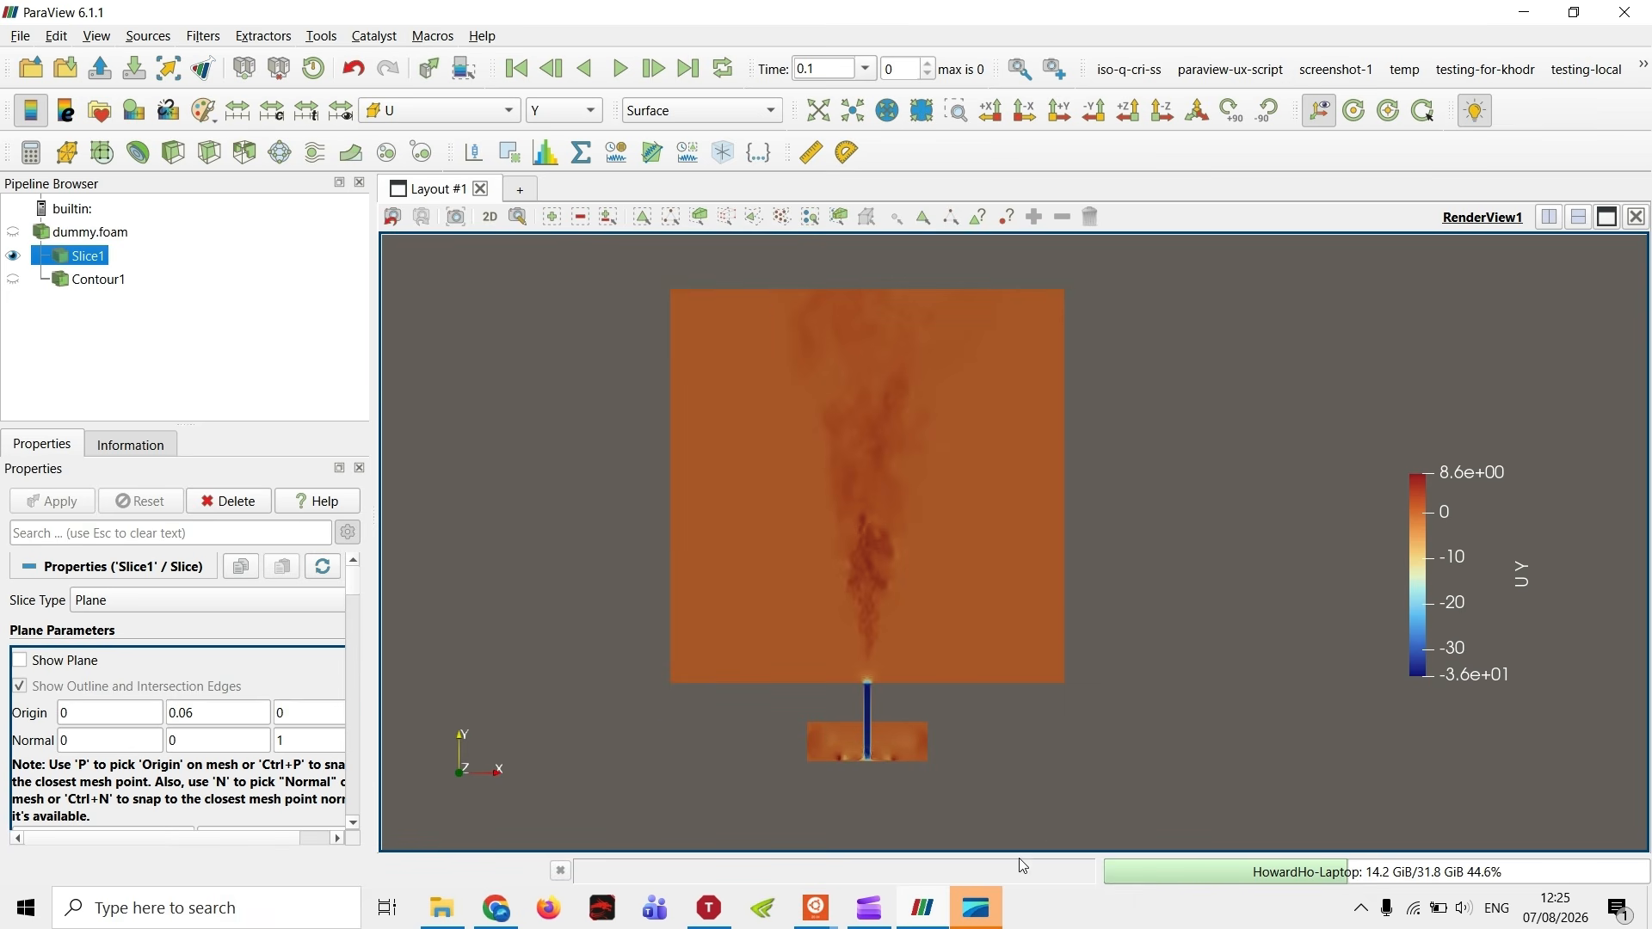
{"action": "middle_click_drag", "start_coordinate": [803, 527], "coordinate": [716, 494]}
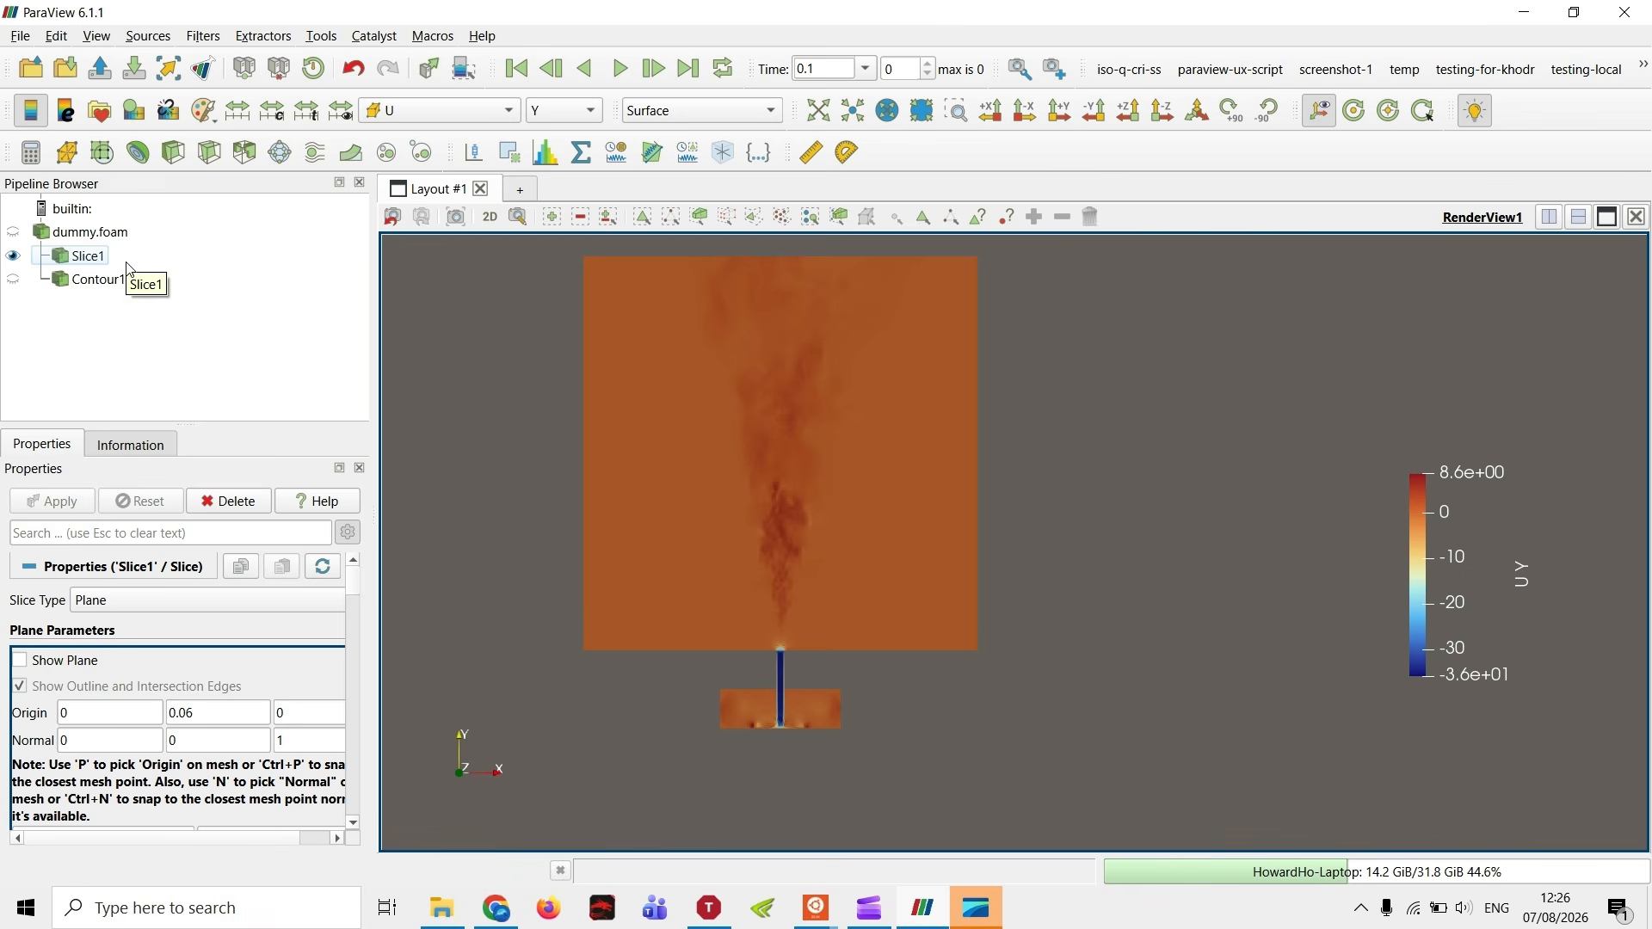
- Add a Calculator filter to Slice1 with Point Data as its attribute type
{"action": "left_click", "coordinate": [84, 265]}
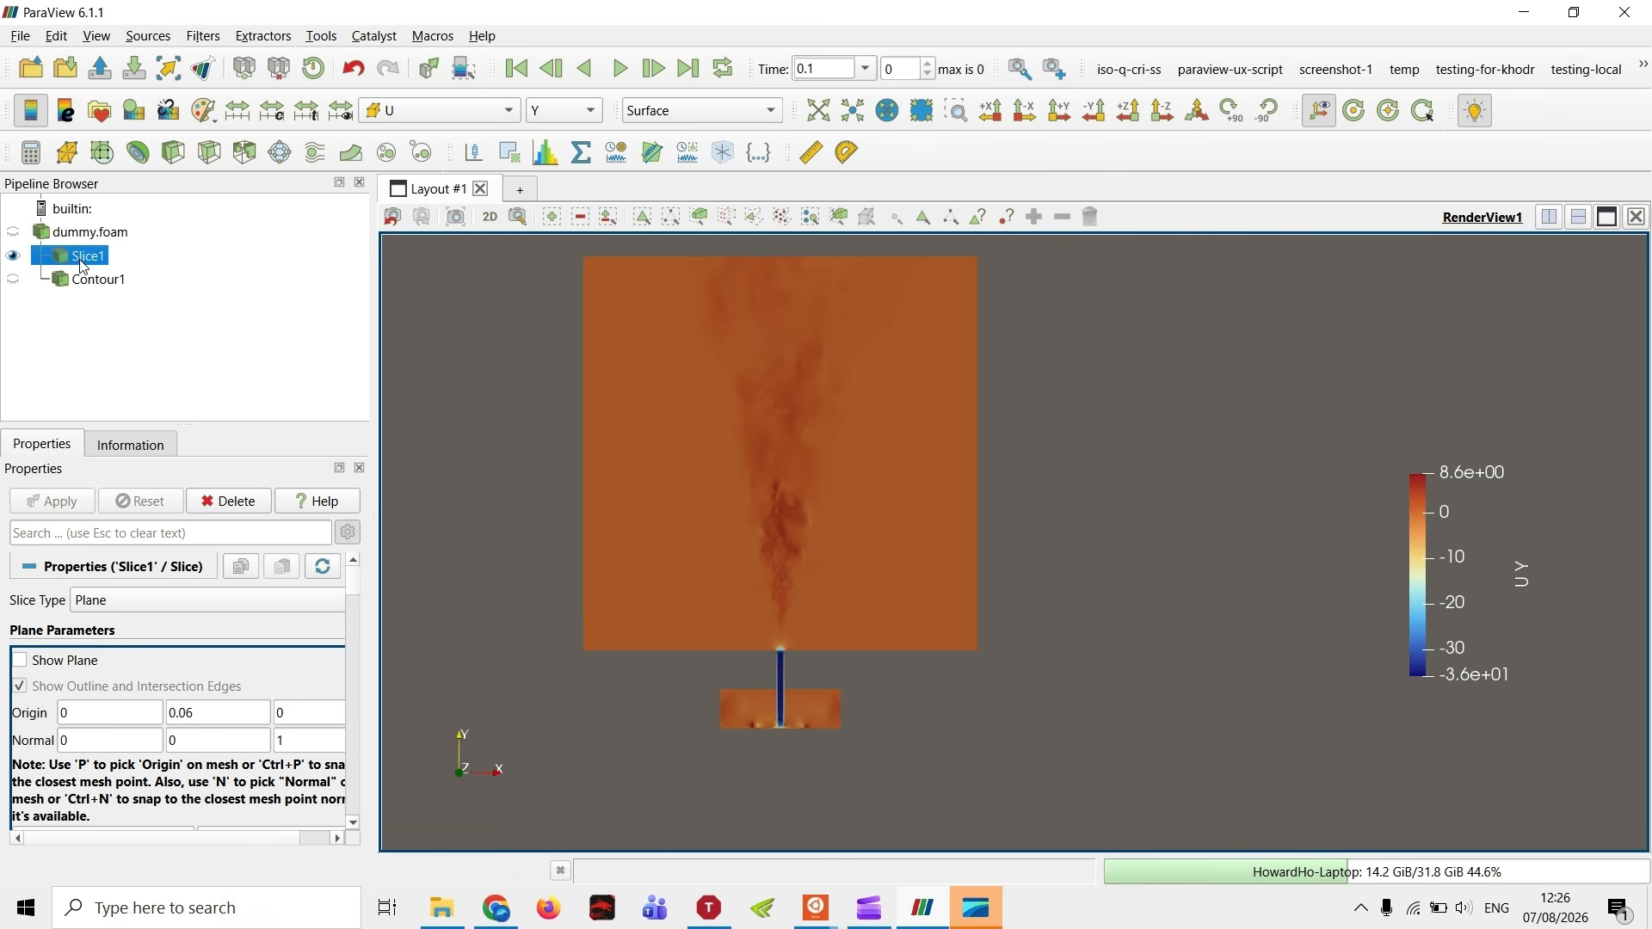
{"action": "left_click", "coordinate": [33, 155]}
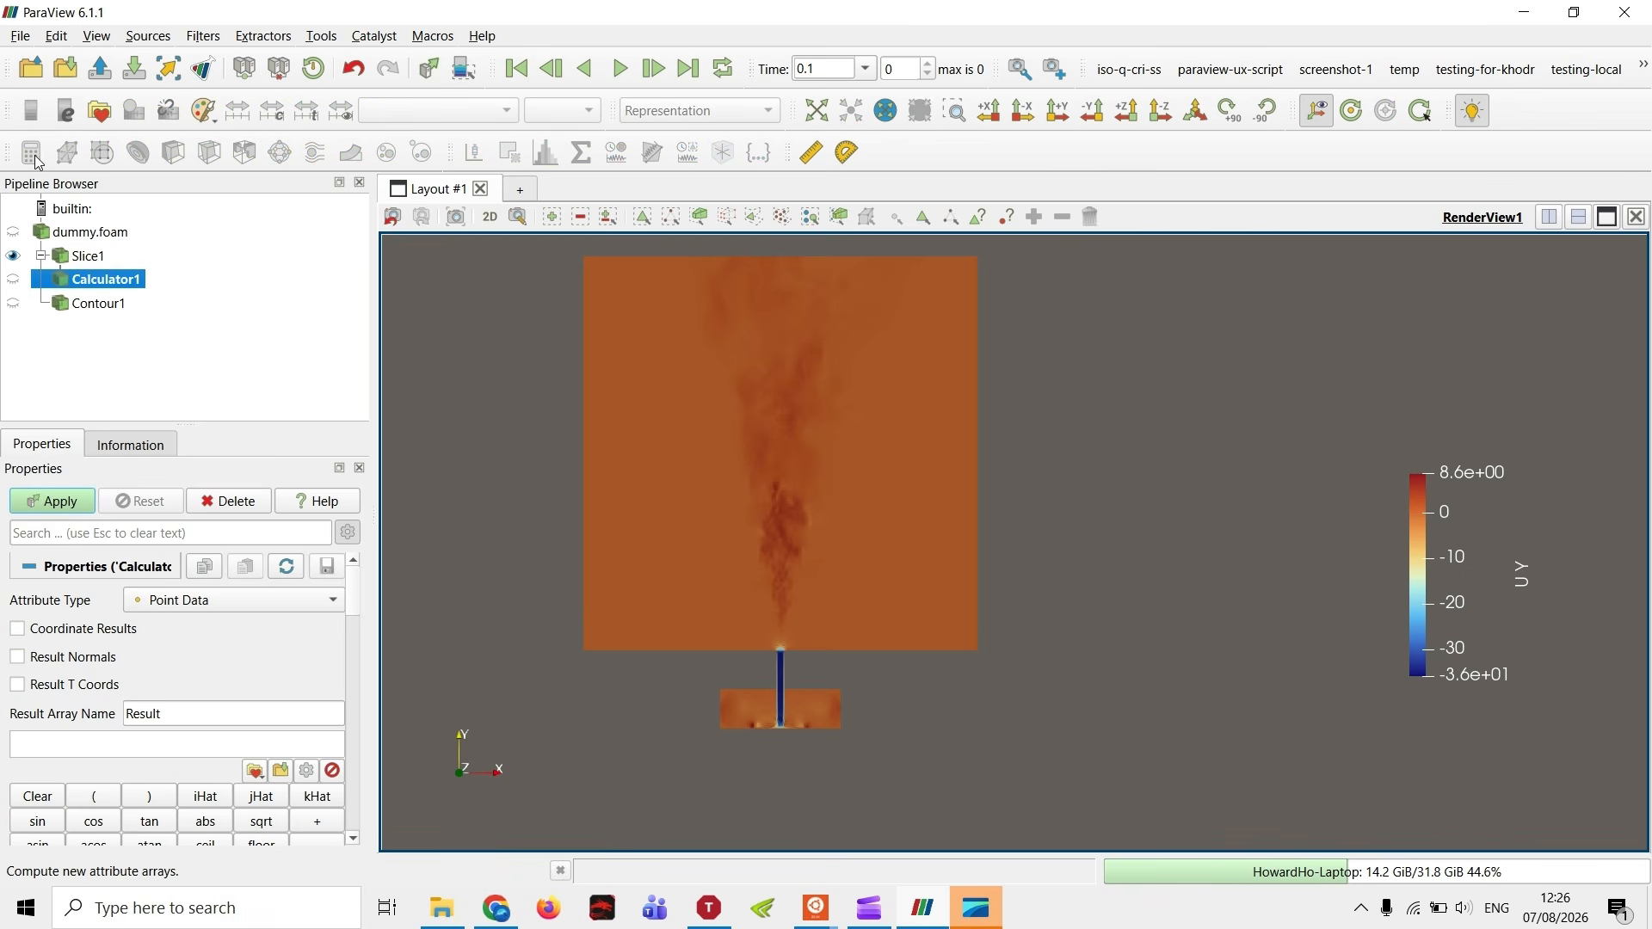
{"action": "left_click", "coordinate": [198, 607]}
{"action": "left_click", "coordinate": [198, 606]}
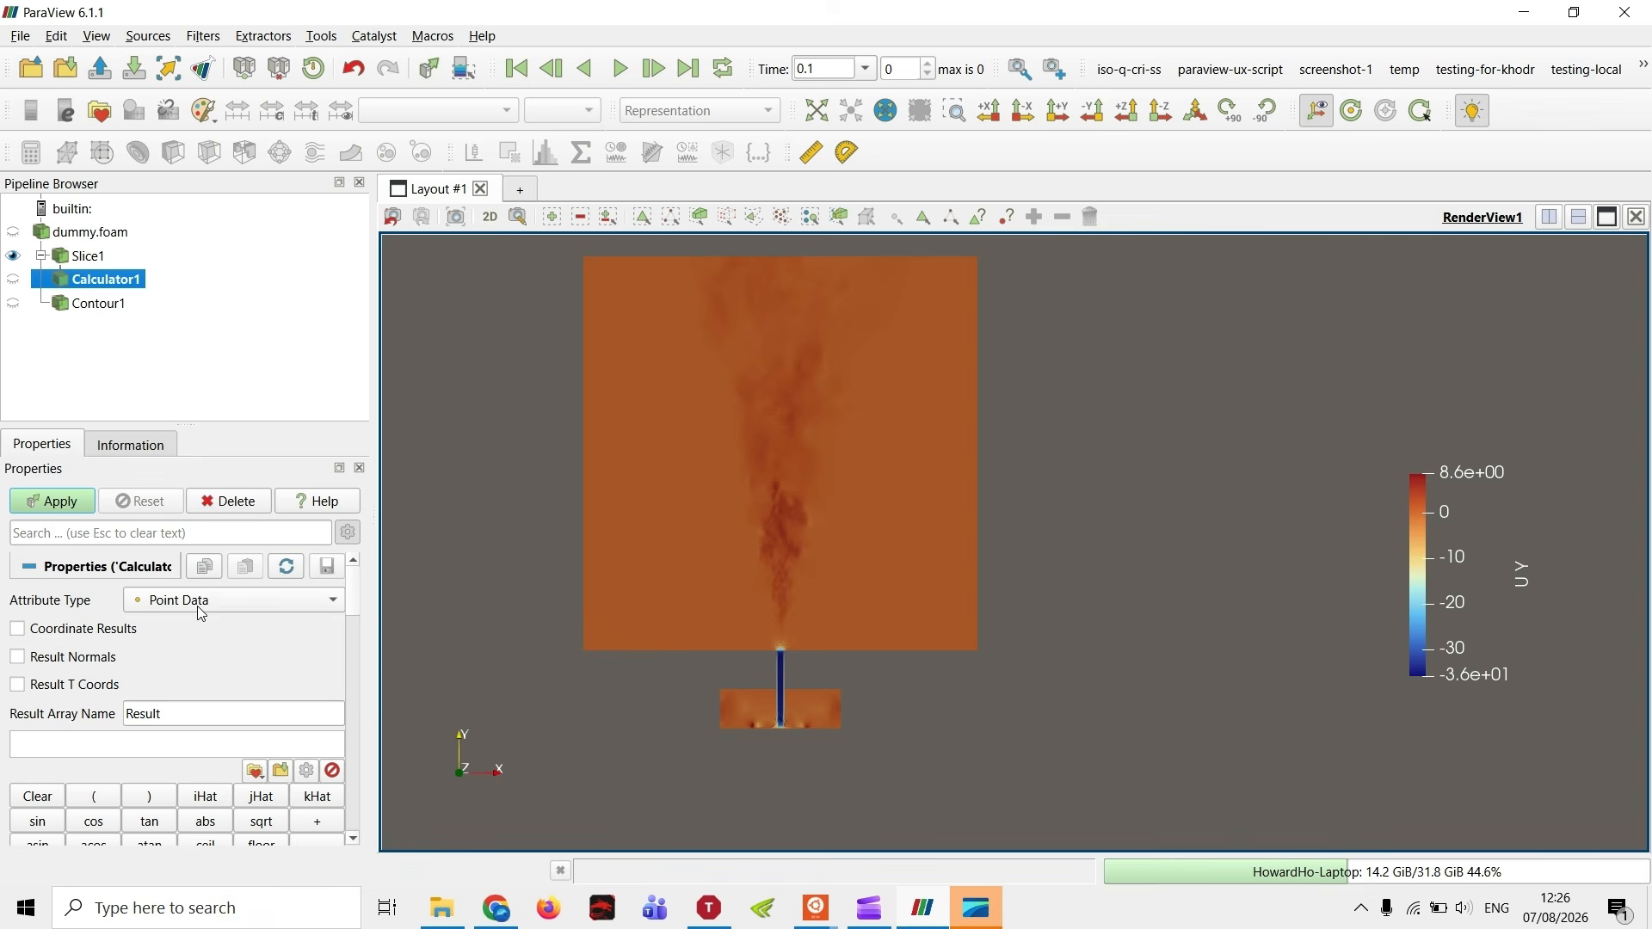
{"action": "scroll", "coordinate": [212, 718], "scroll_direction": "down", "scroll_amount": 3}
{"action": "scroll", "coordinate": [203, 623], "scroll_direction": "up", "scroll_amount": 3}
- Define the calculator expression as U_Y/10 with the result array named Result, and apply the filter
{"action": "left_click", "coordinate": [186, 745]}
{"action": "scroll", "coordinate": [187, 745], "scroll_direction": "down", "scroll_amount": 3}
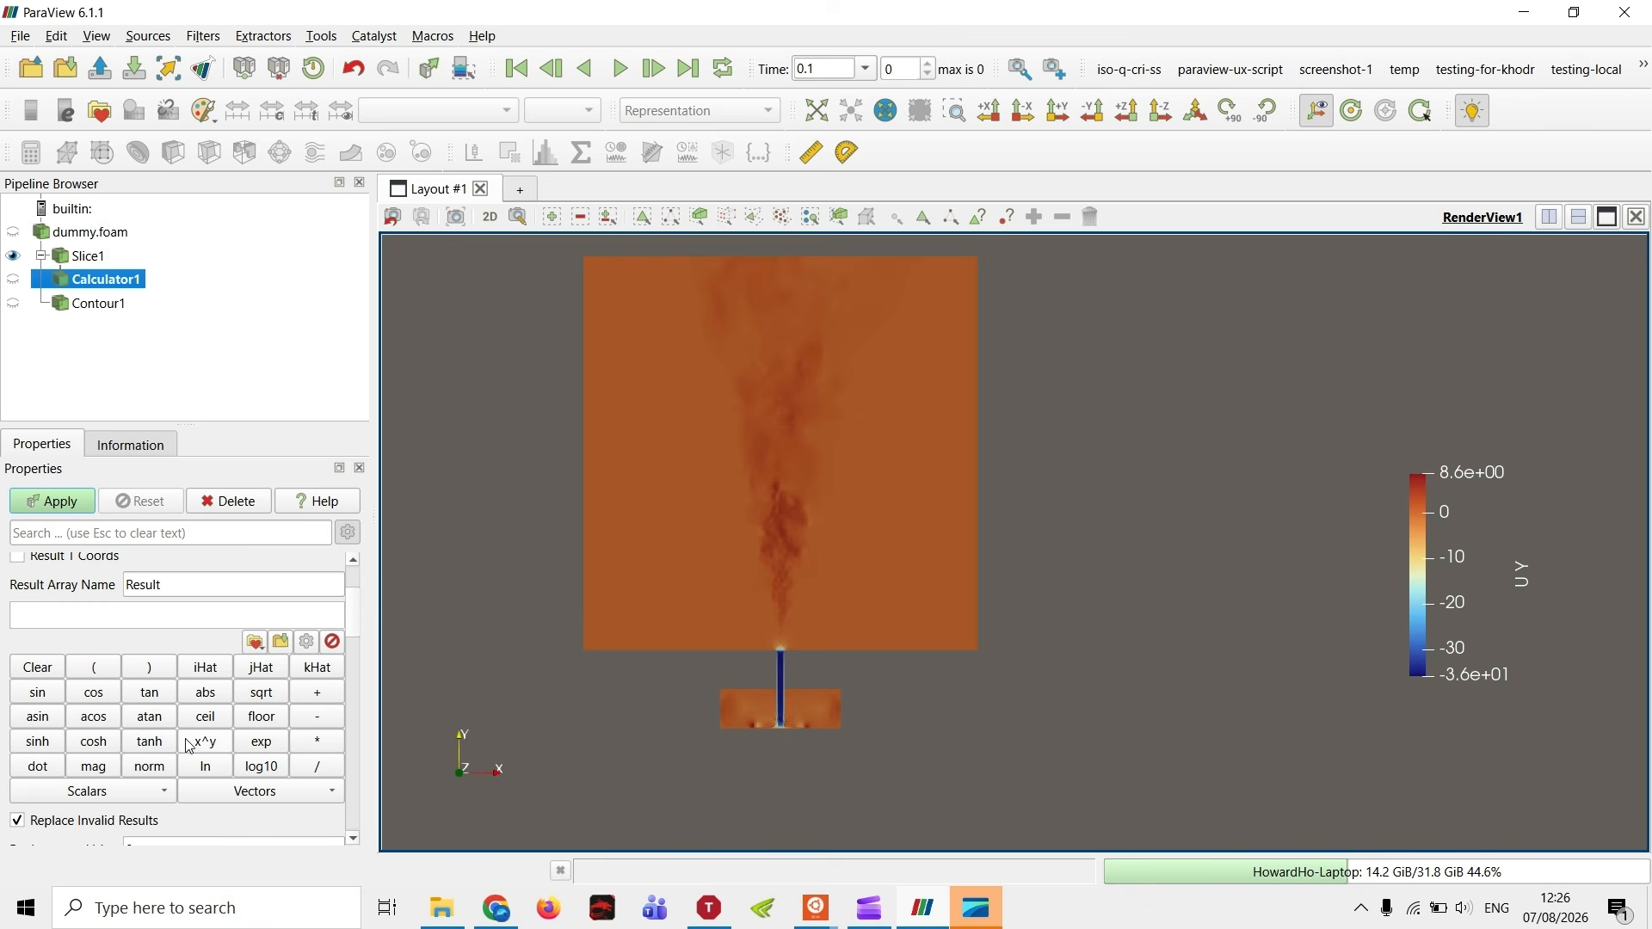
{"action": "left_click", "coordinate": [163, 791]}
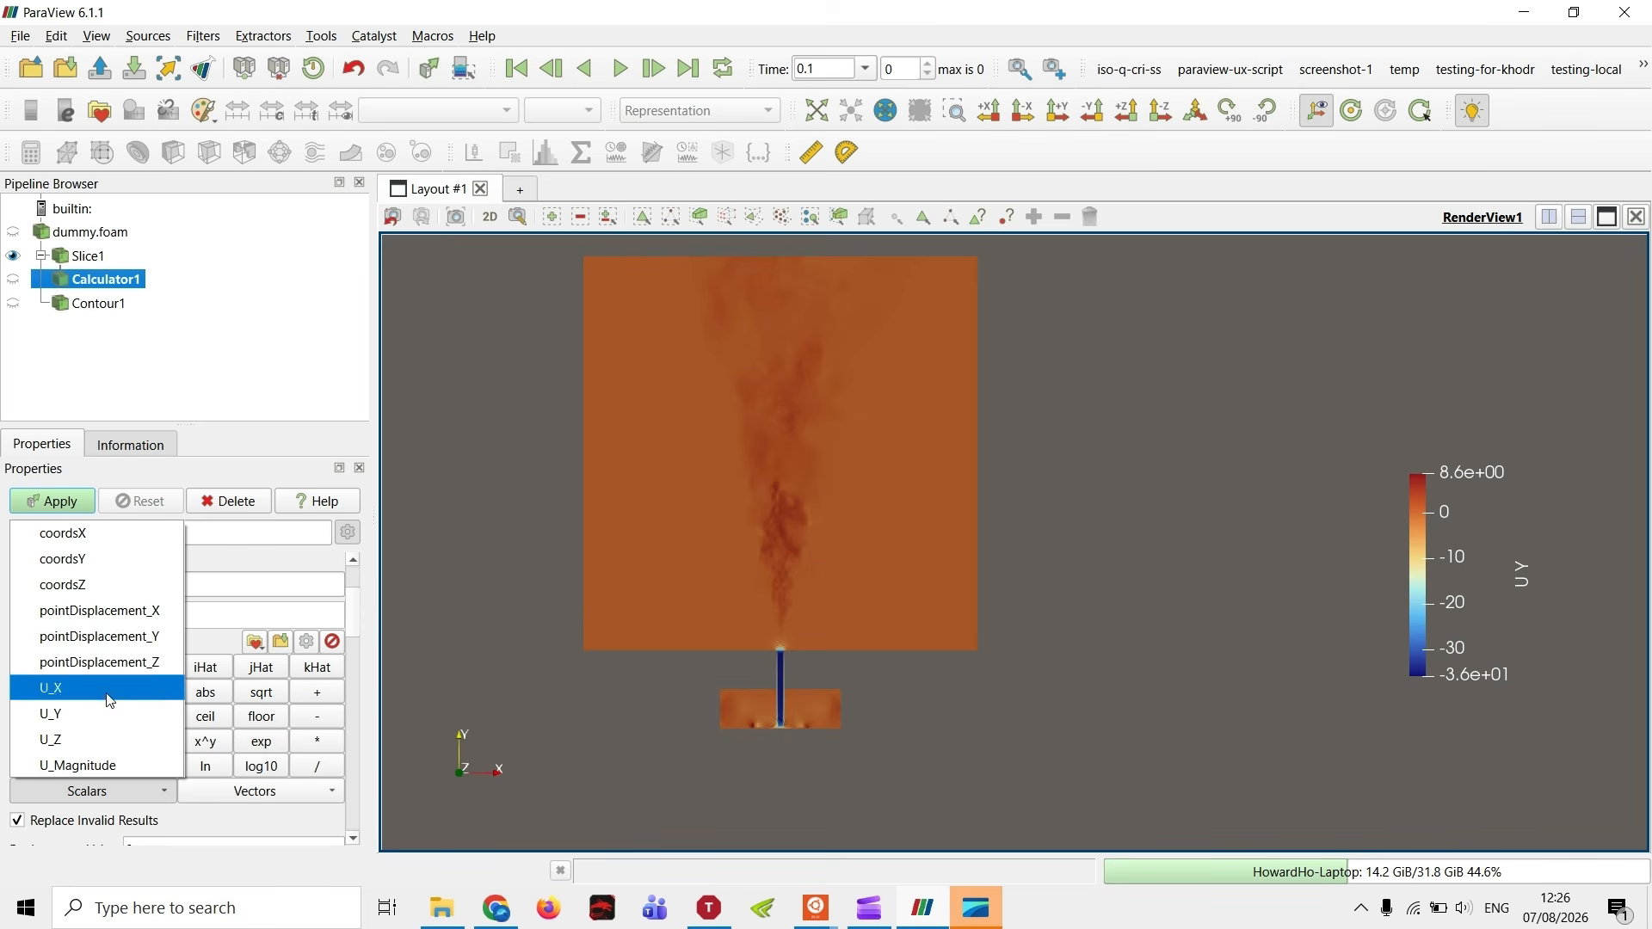
{"action": "left_click", "coordinate": [277, 791]}
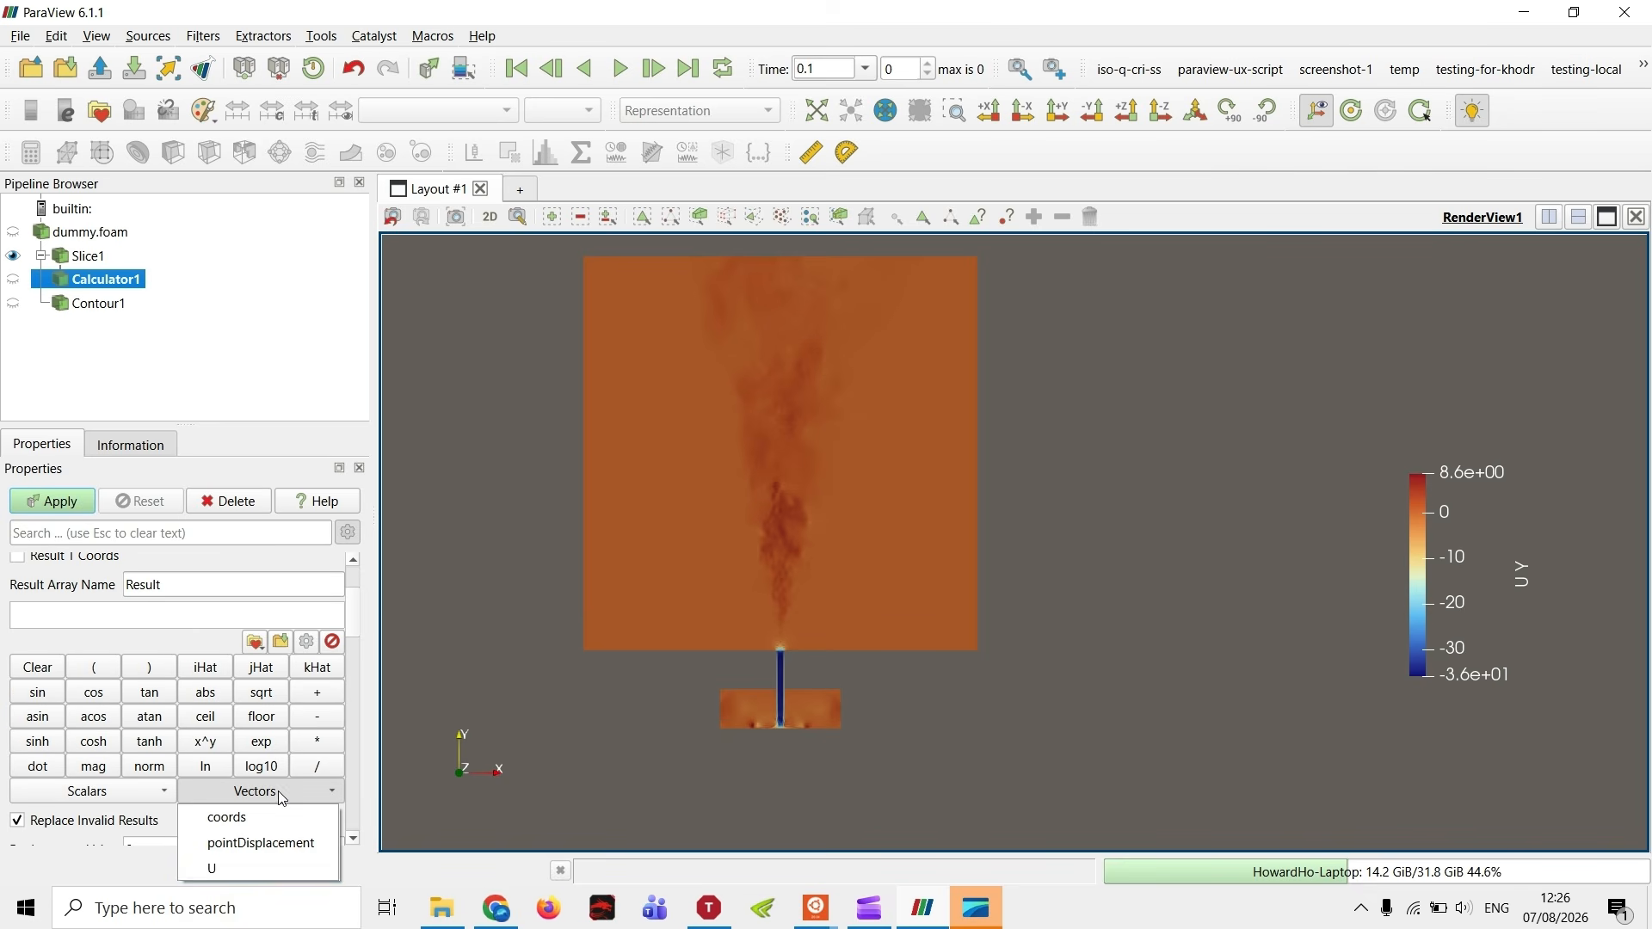
{"action": "left_click", "coordinate": [101, 793]}
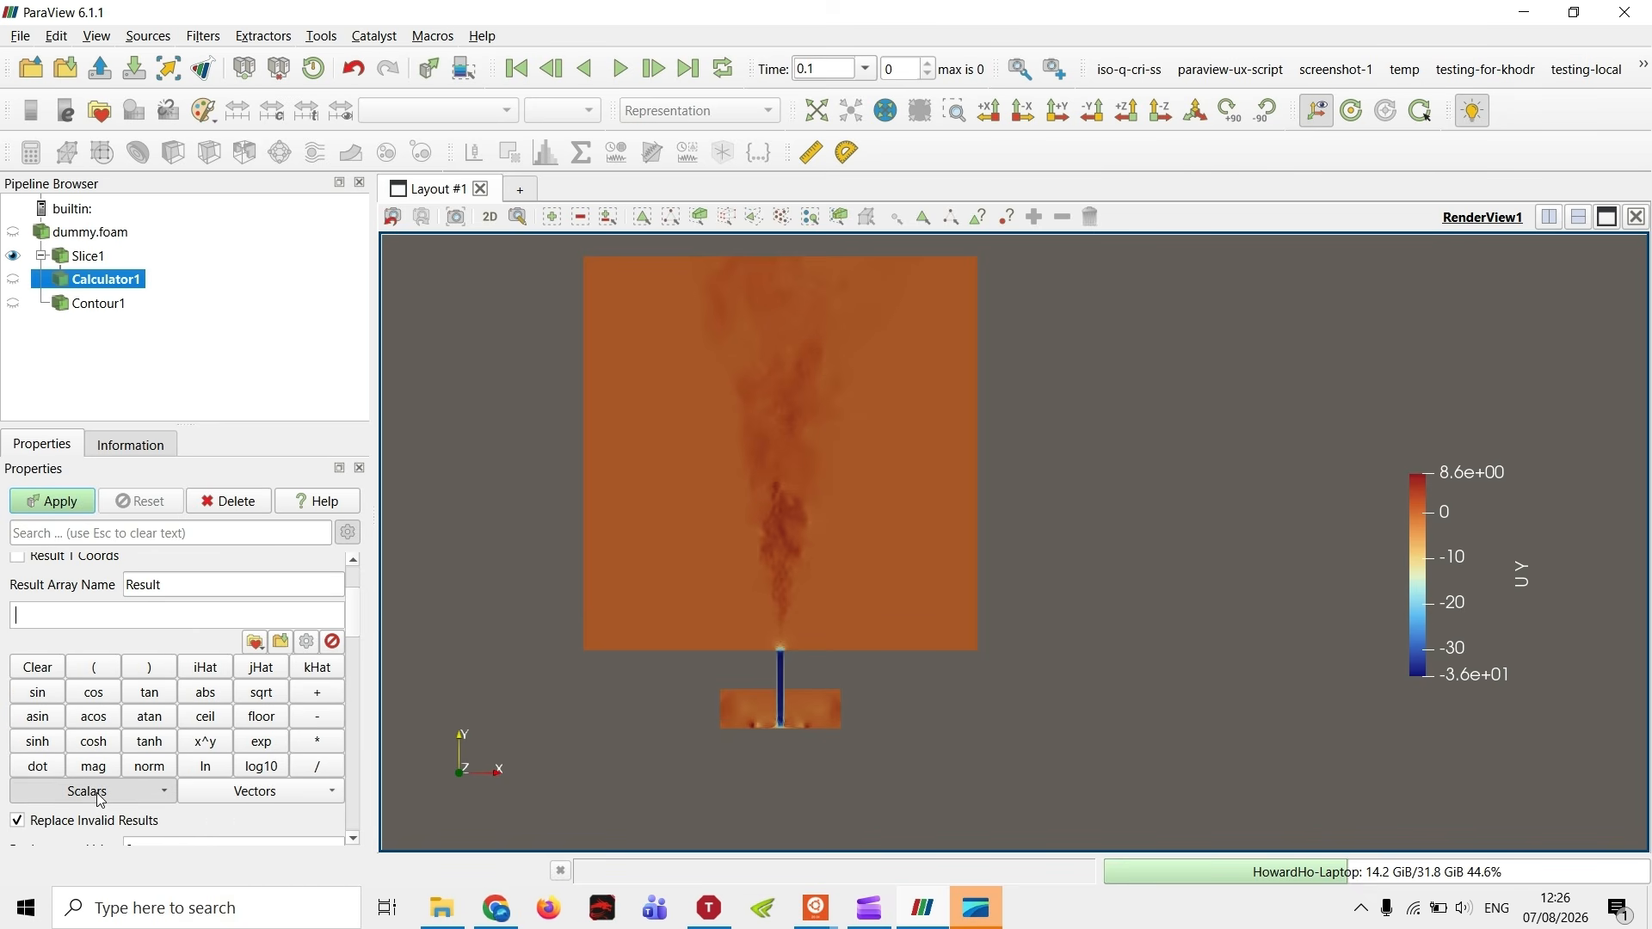
{"action": "left_click", "coordinate": [91, 713]}
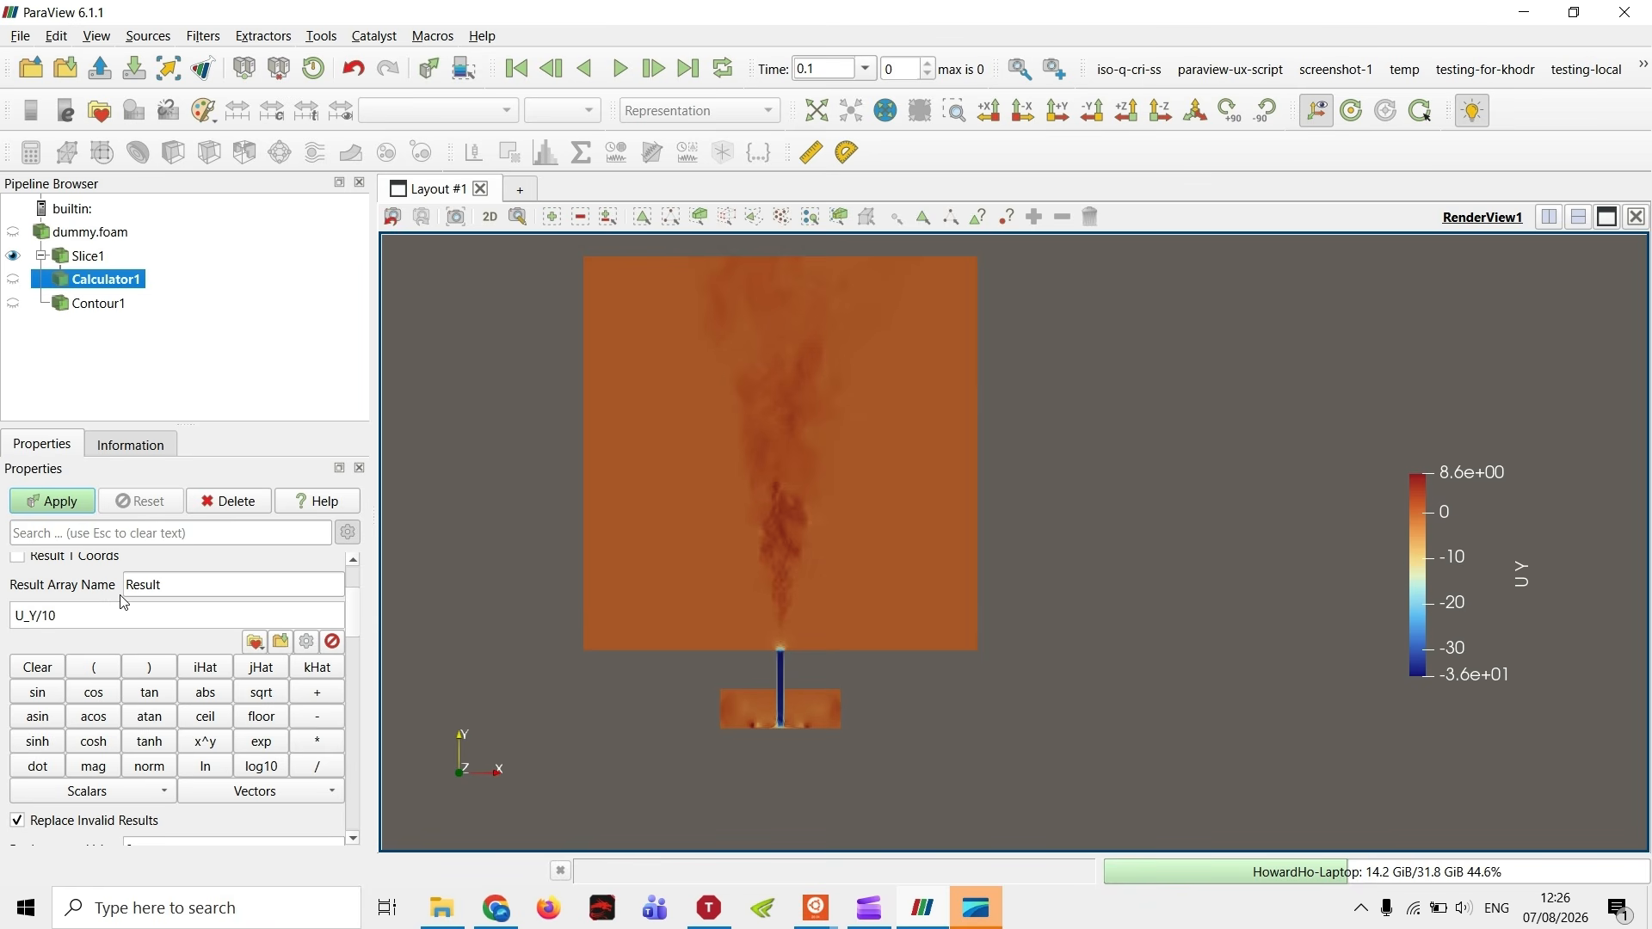
{"action": "left_click", "coordinate": [62, 499]}
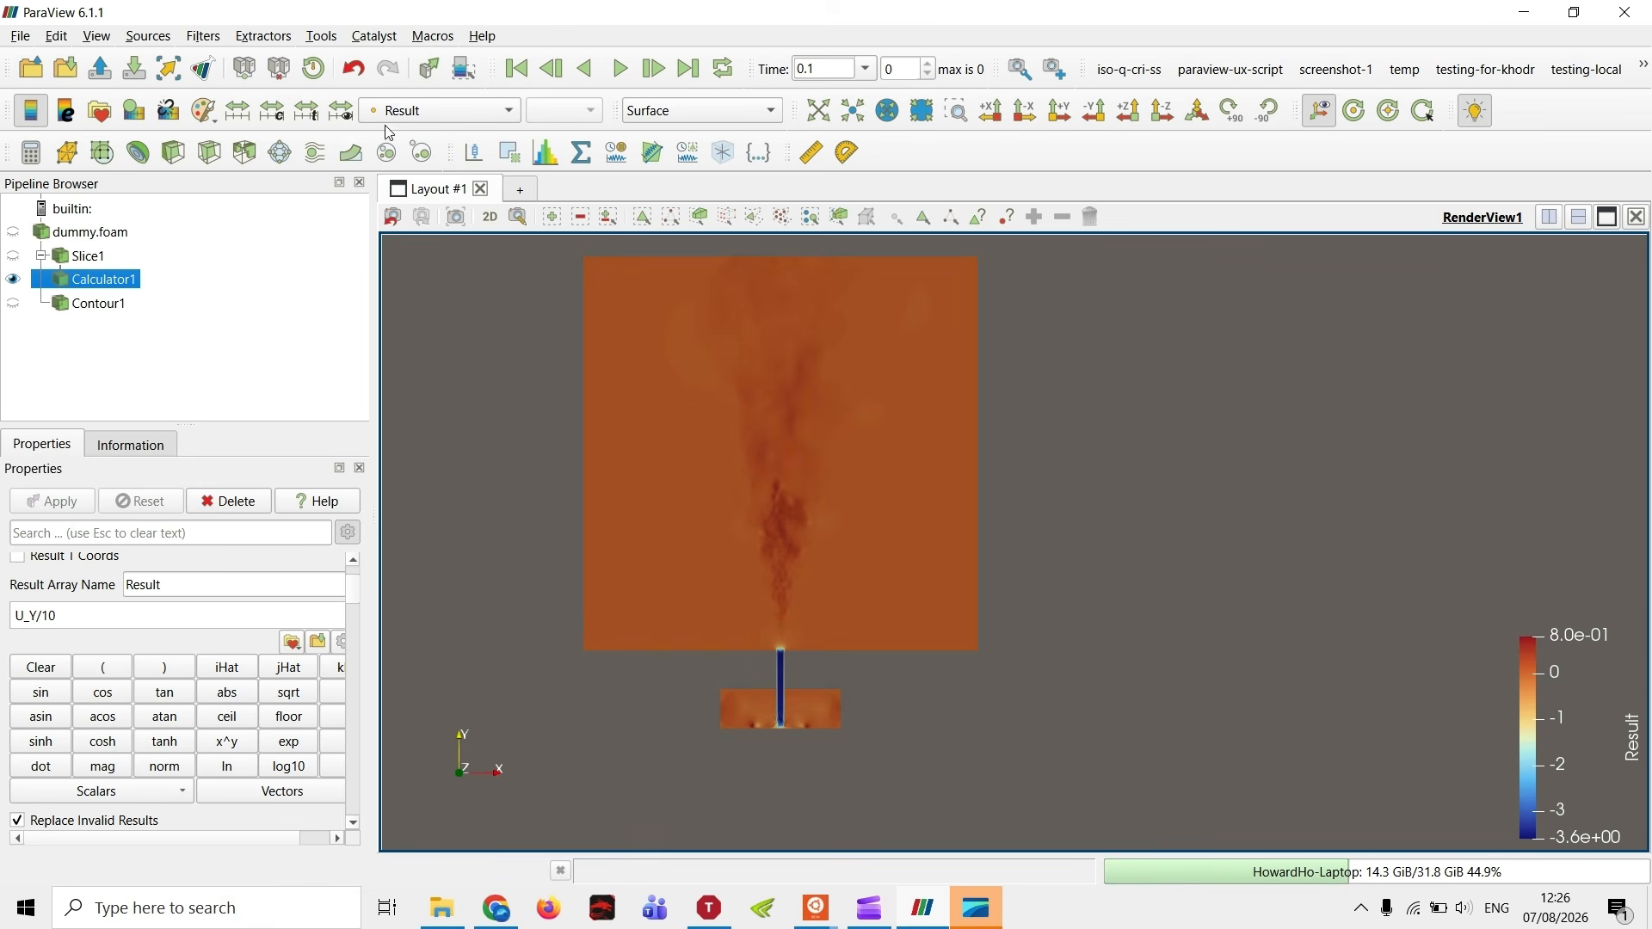
- Set the color map range of Calculator1's Result array from -1 to 1
{"action": "left_click", "coordinate": [419, 112]}
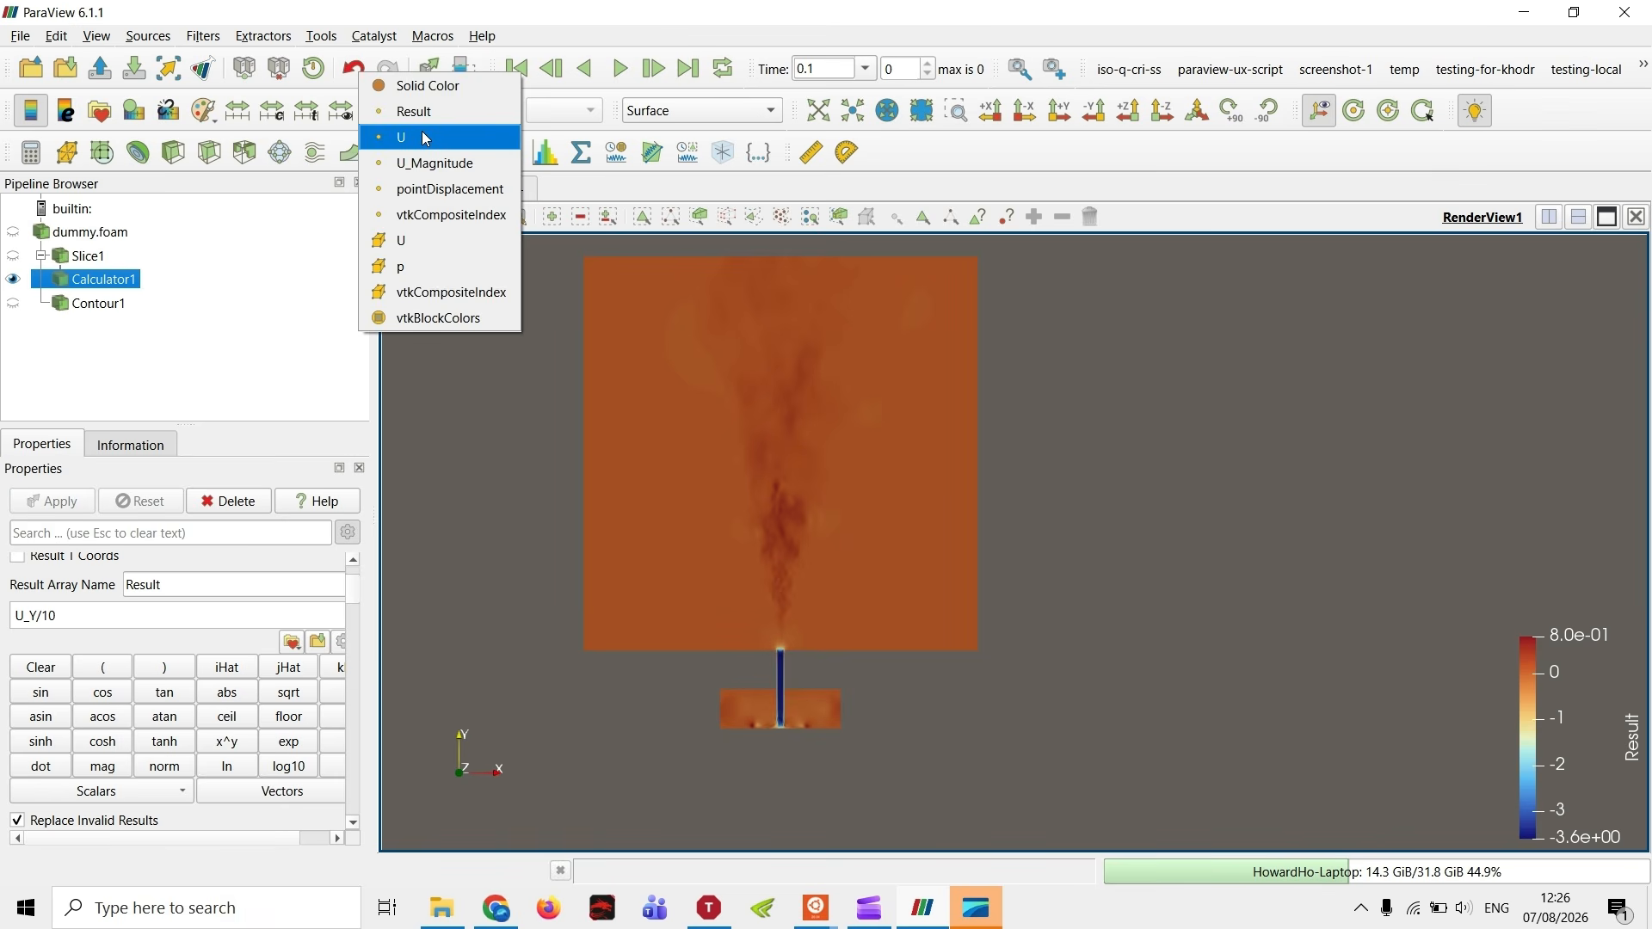
{"action": "left_click_drag", "start_coordinate": [1266, 716], "coordinate": [1316, 717]}
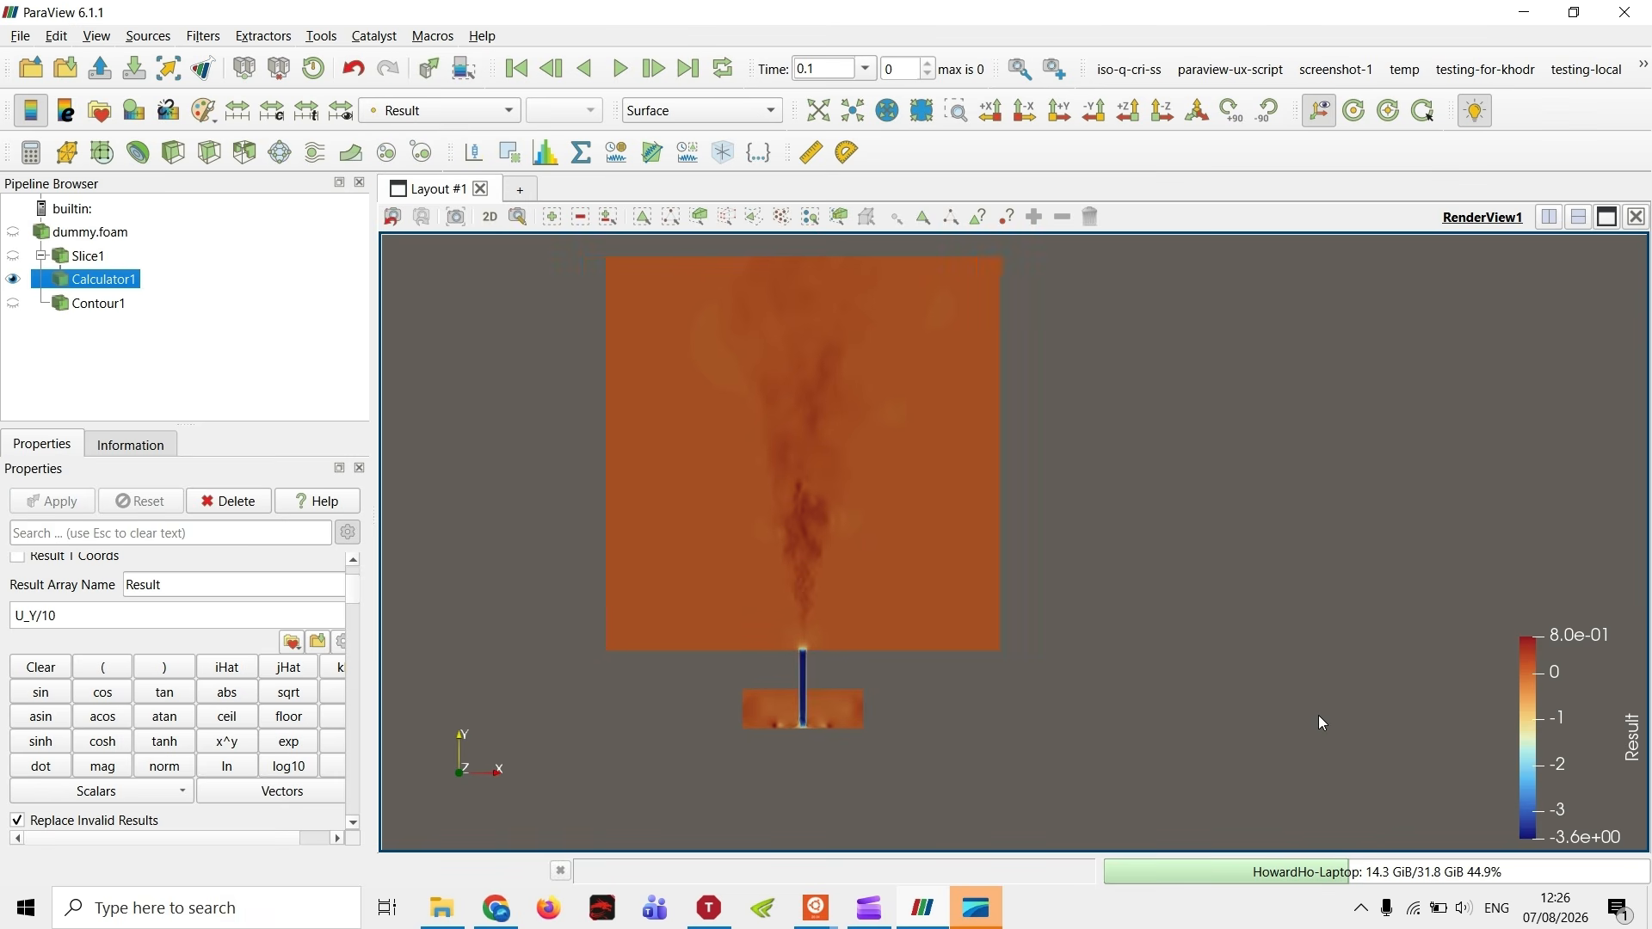
{"action": "left_click", "coordinate": [270, 112]}
{"action": "left_click_drag", "start_coordinate": [798, 436], "coordinate": [630, 436]}
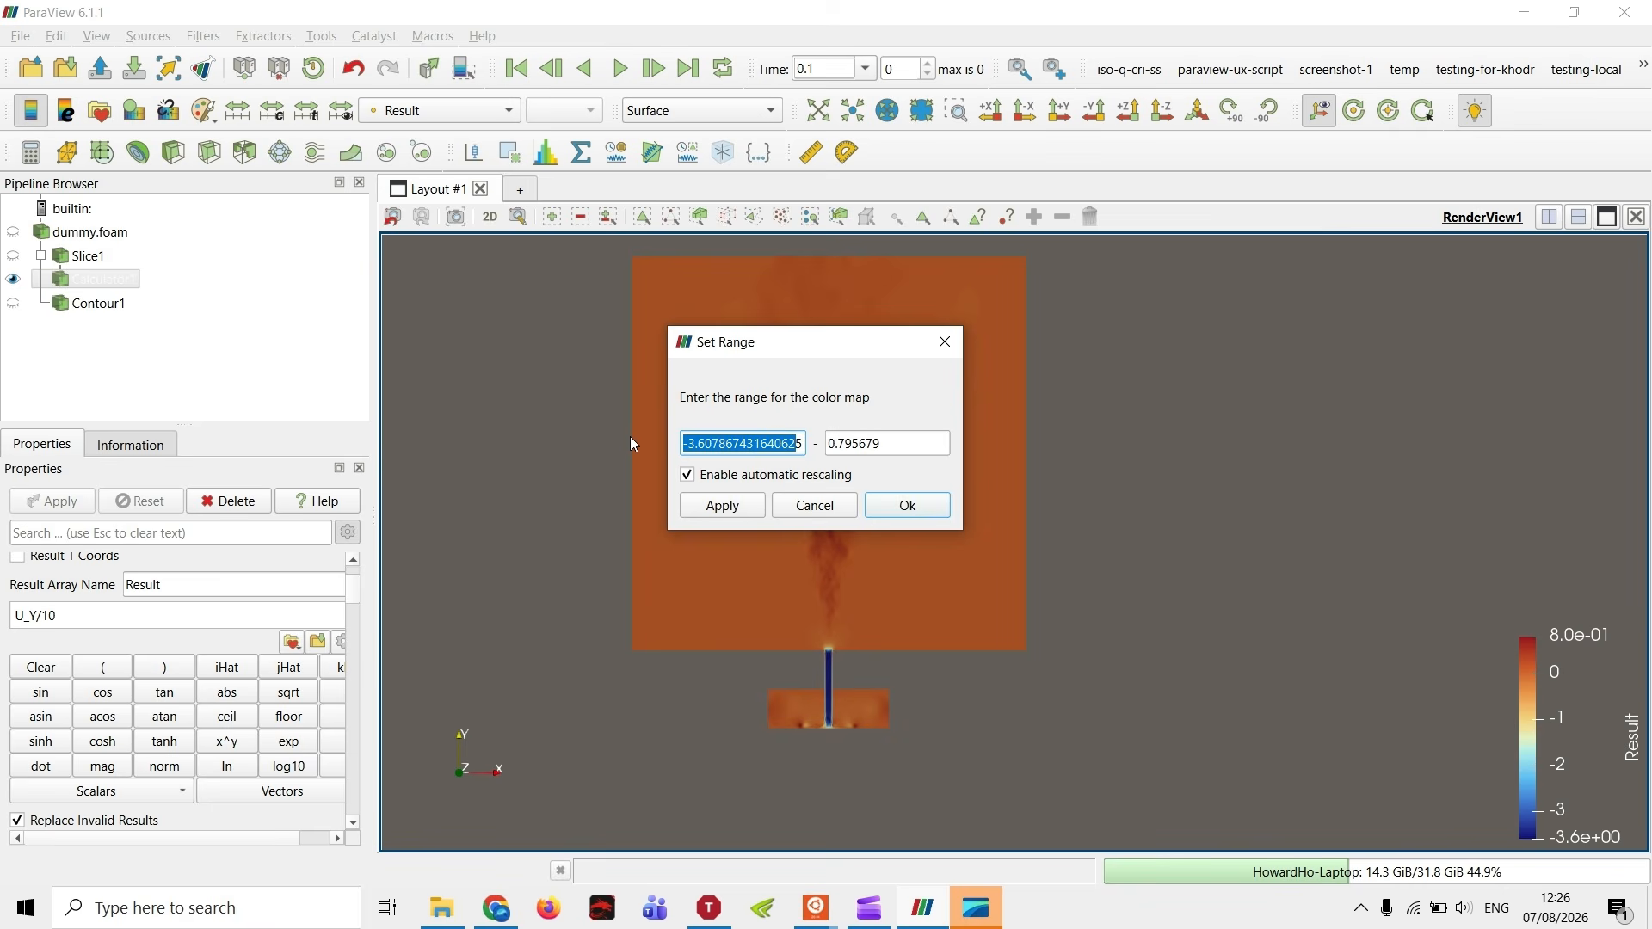
{"action": "type", "text": "-1"}
{"action": "key", "text": "Tab"}
{"action": "type", "text": "1"}
{"action": "key", "text": "Return"}
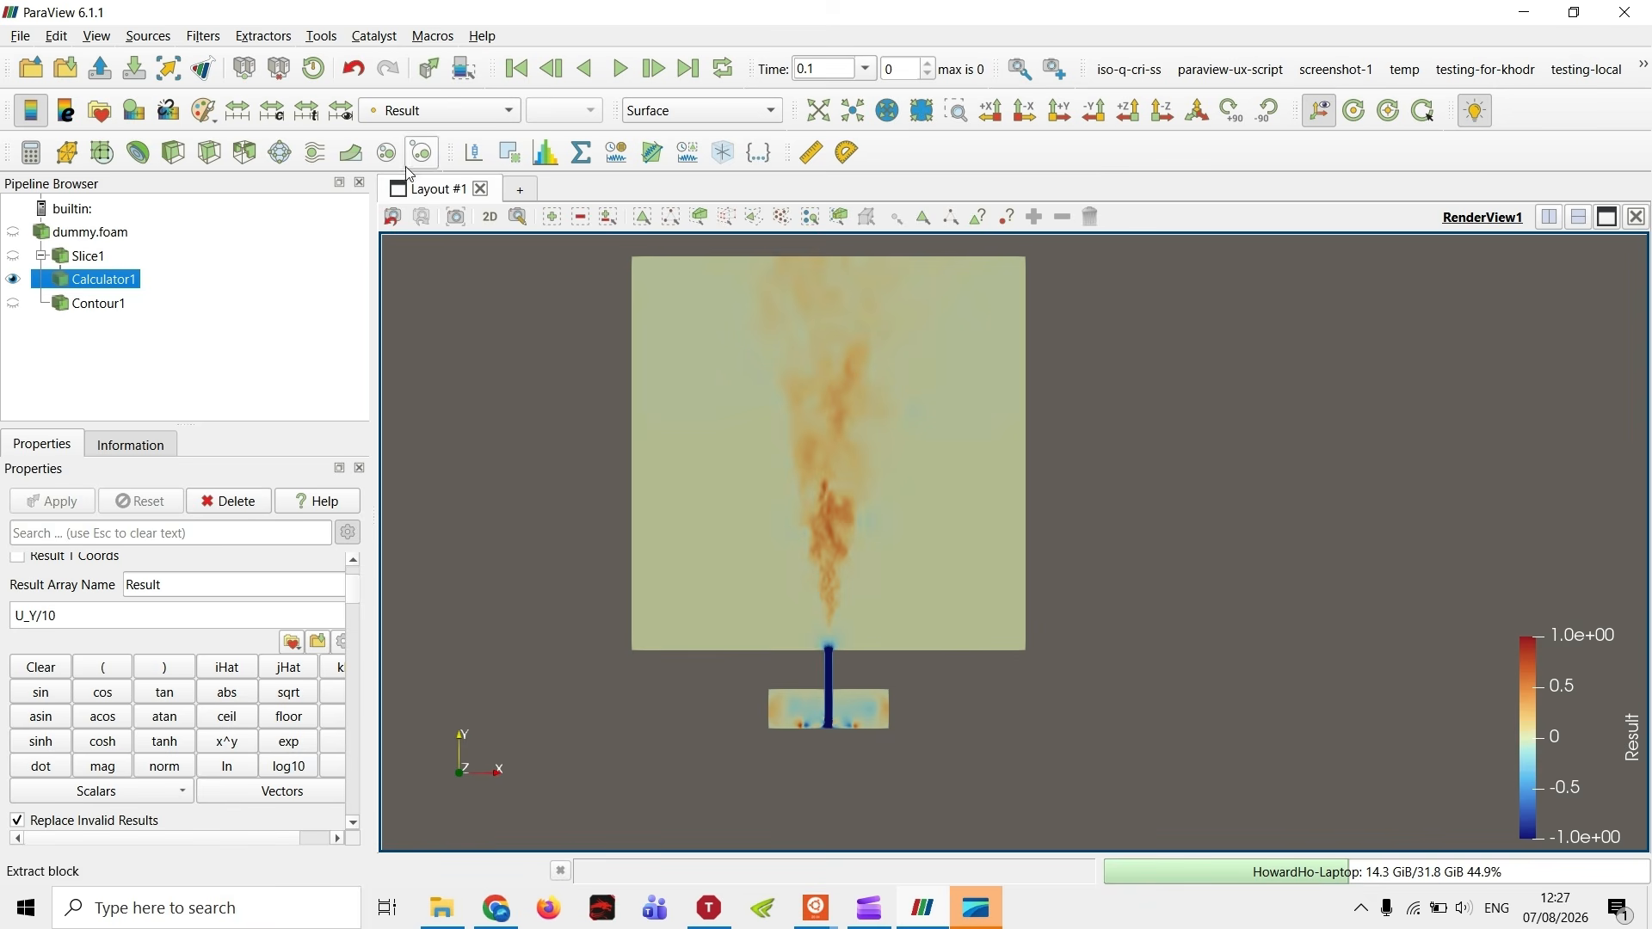
- Color Calculator1 by the Y component of the cell array U and set its color range from -10 to 10
{"action": "left_click", "coordinate": [438, 118]}
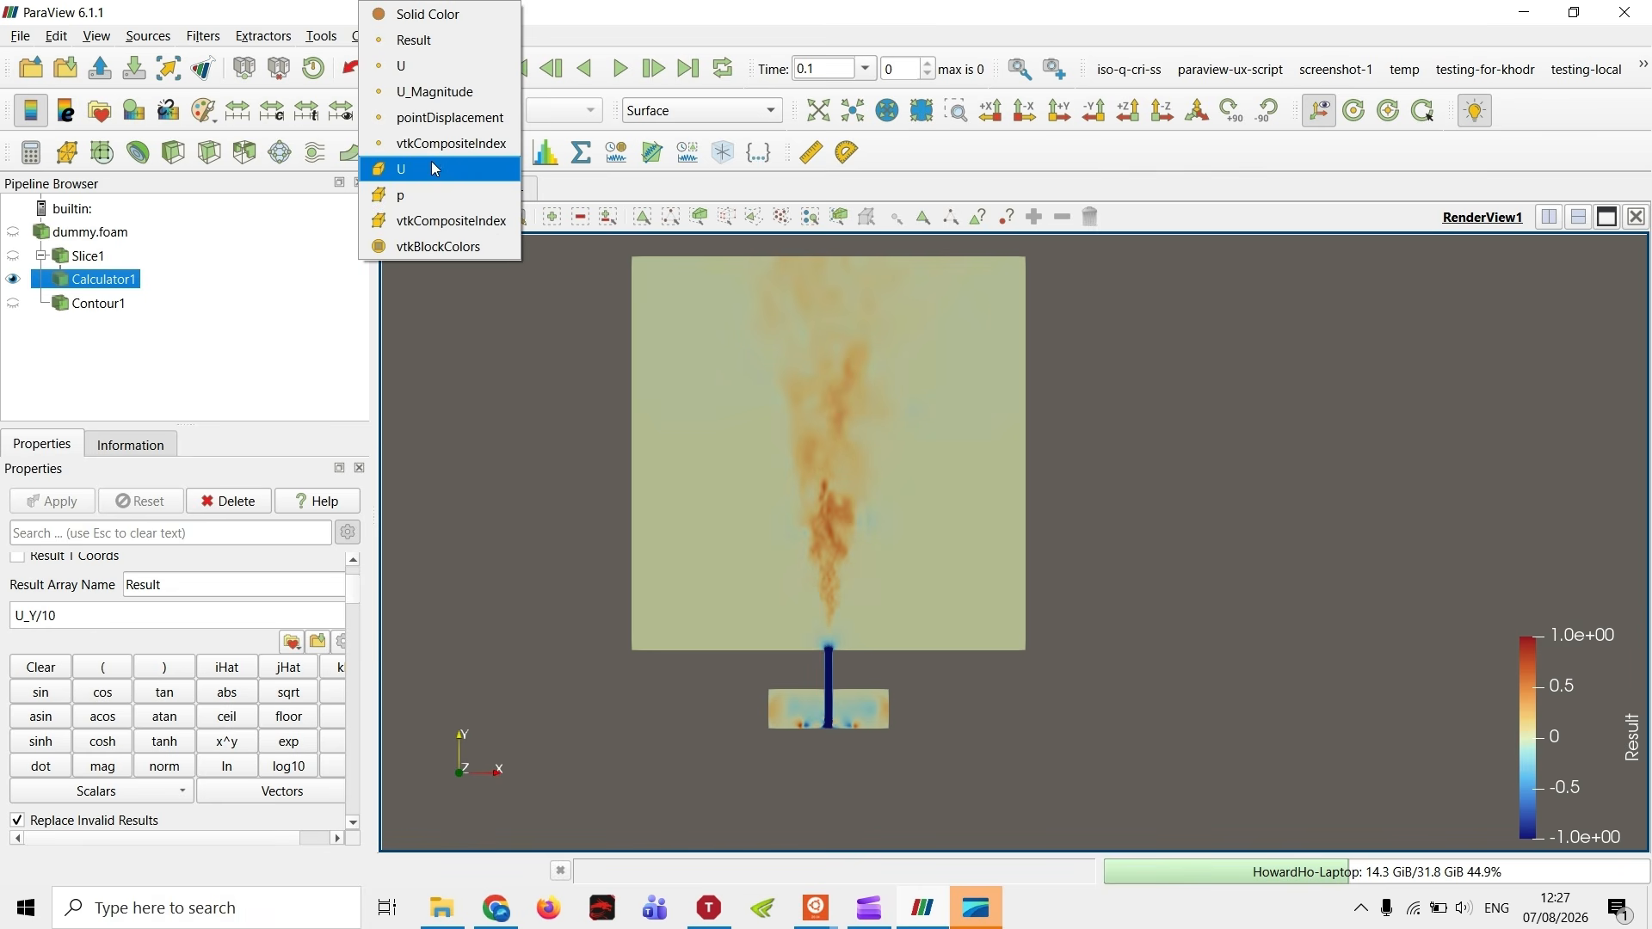
{"action": "left_click", "coordinate": [435, 169]}
{"action": "left_click", "coordinate": [543, 114]}
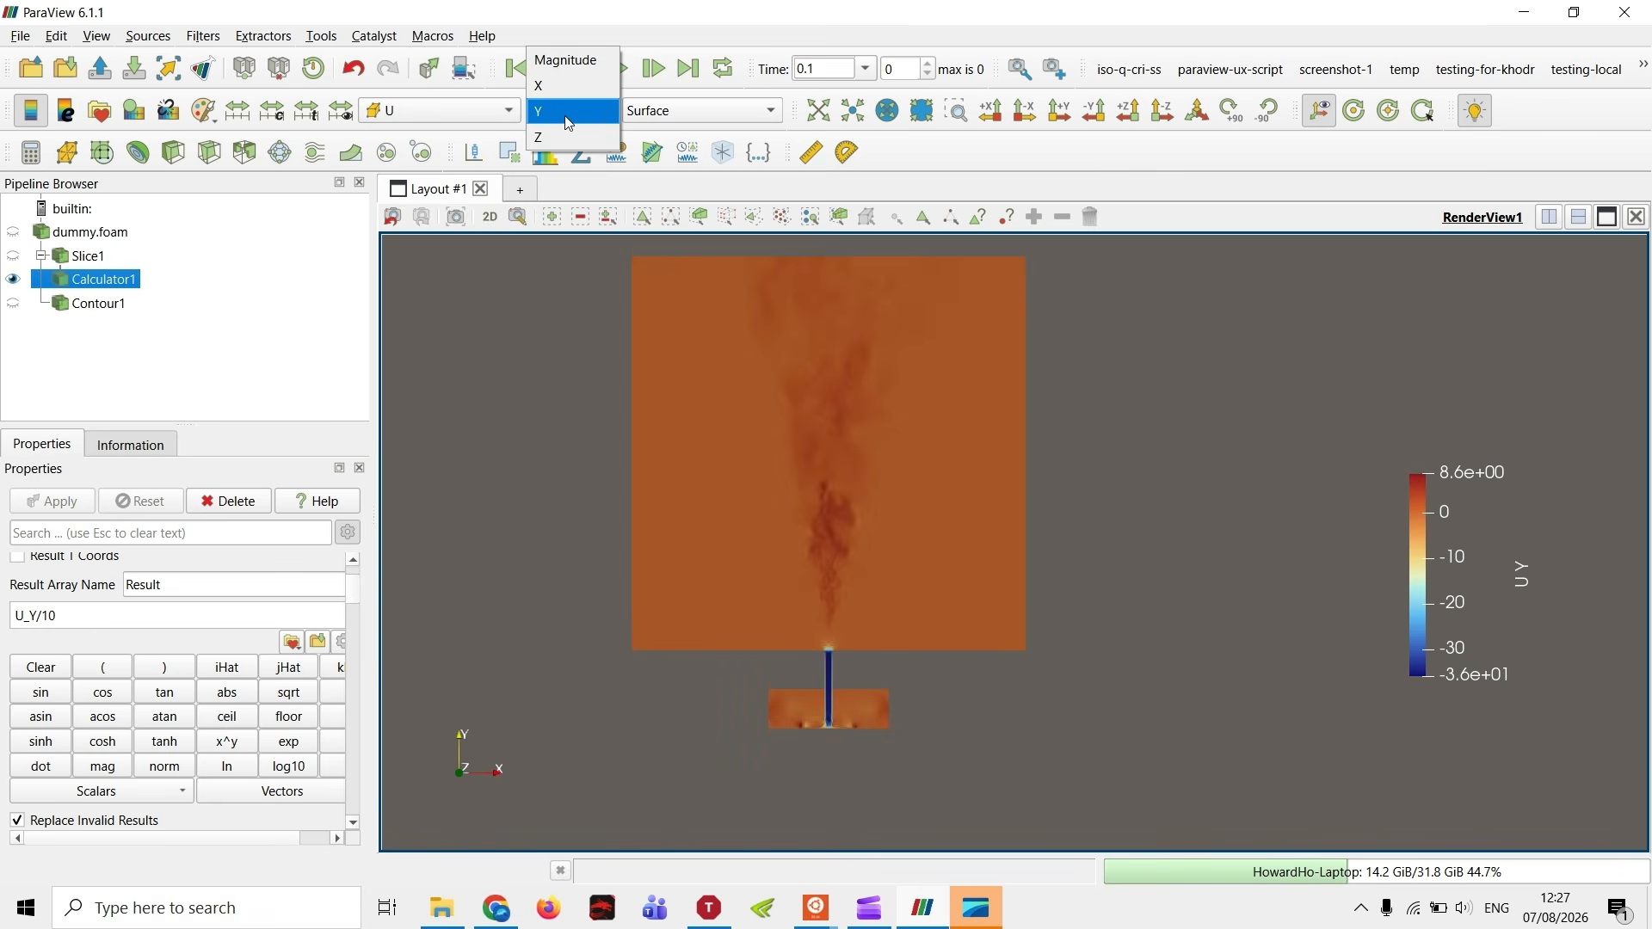
{"action": "left_click", "coordinate": [571, 123]}
{"action": "left_click", "coordinate": [272, 110]}
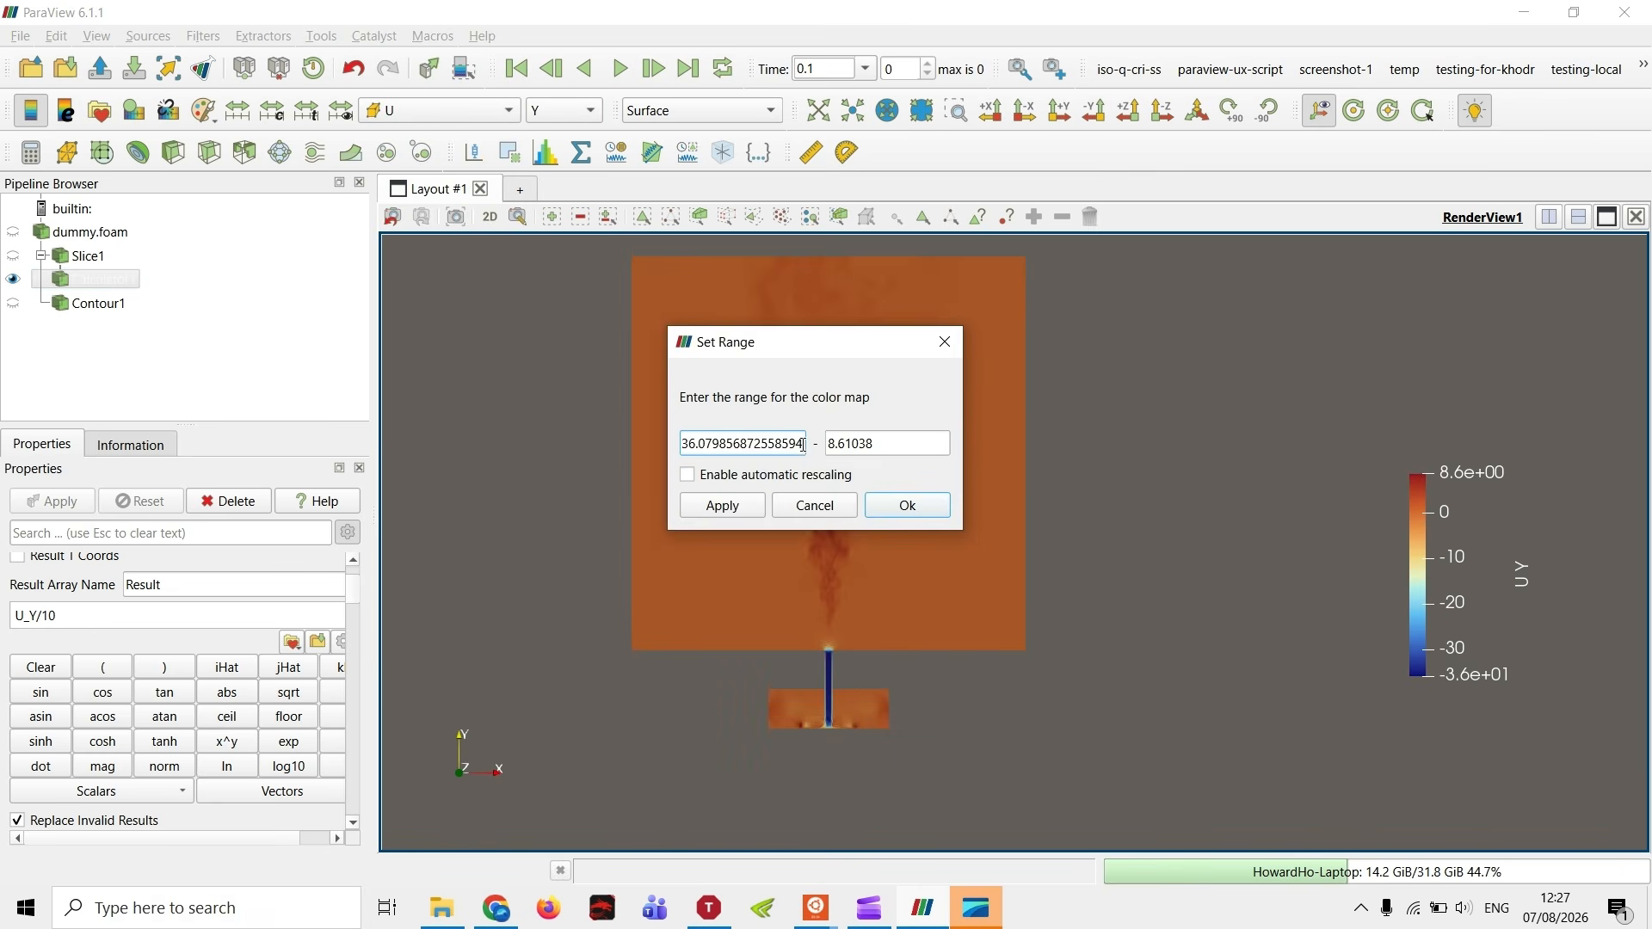
{"action": "type", "text": "-10"}
{"action": "key", "text": "Tab"}
{"action": "type", "text": "10"}
{"action": "key", "text": "Return"}
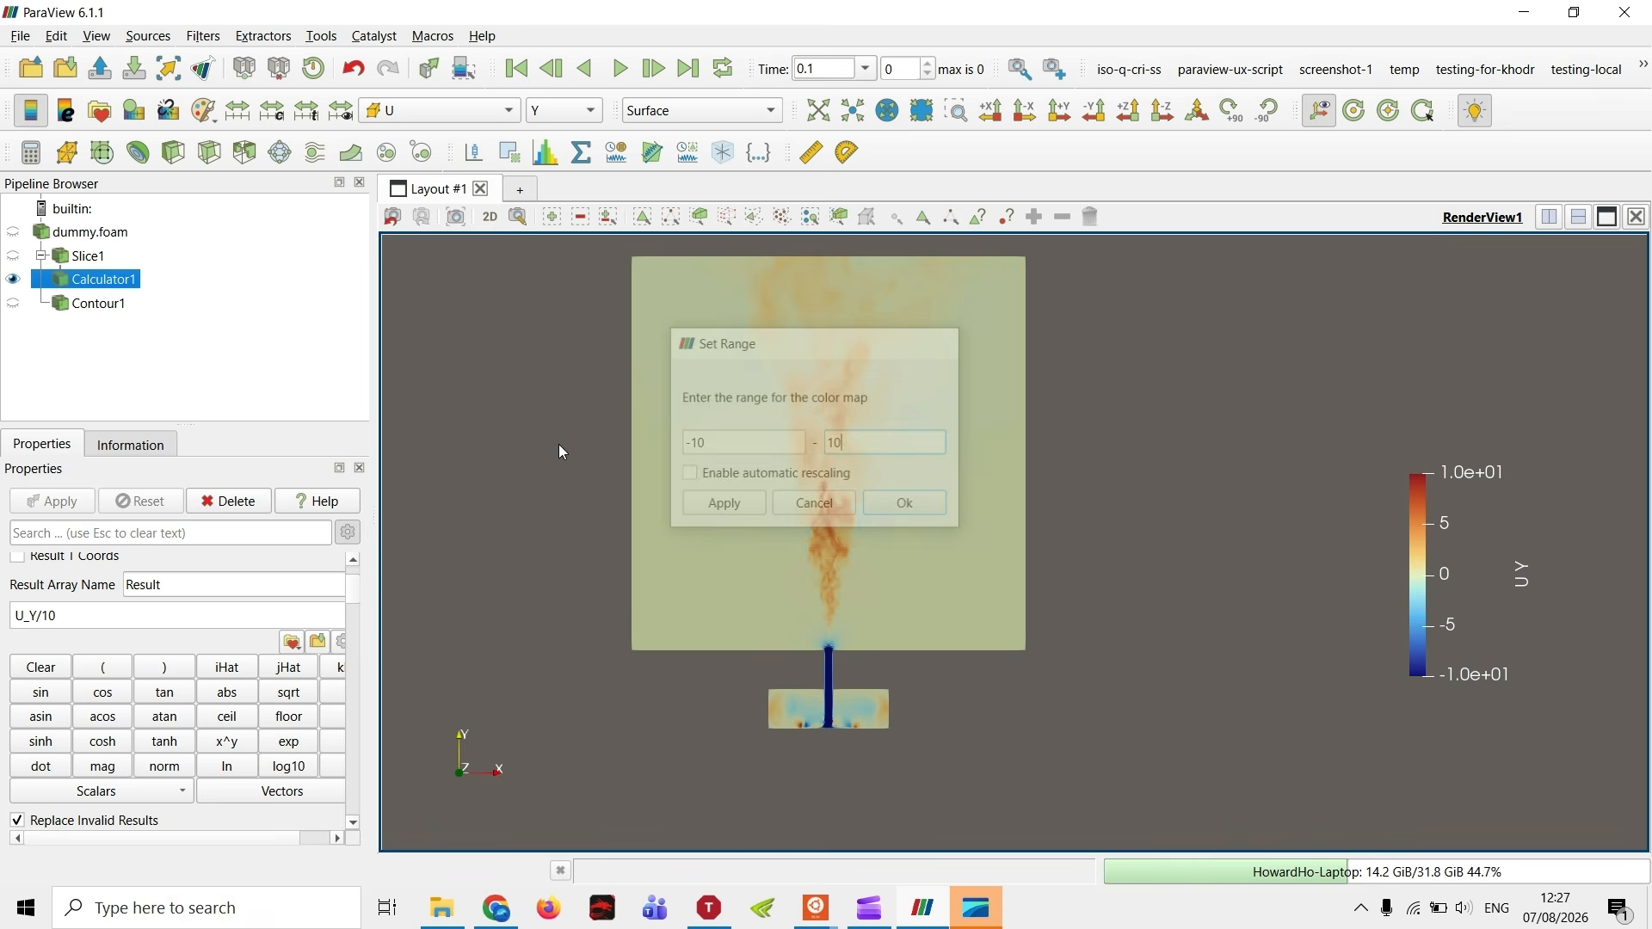
- Switch Calculator1's coloring between Result and the cell array U to compare them, ending on Result
{"action": "left_click", "coordinate": [447, 110]}
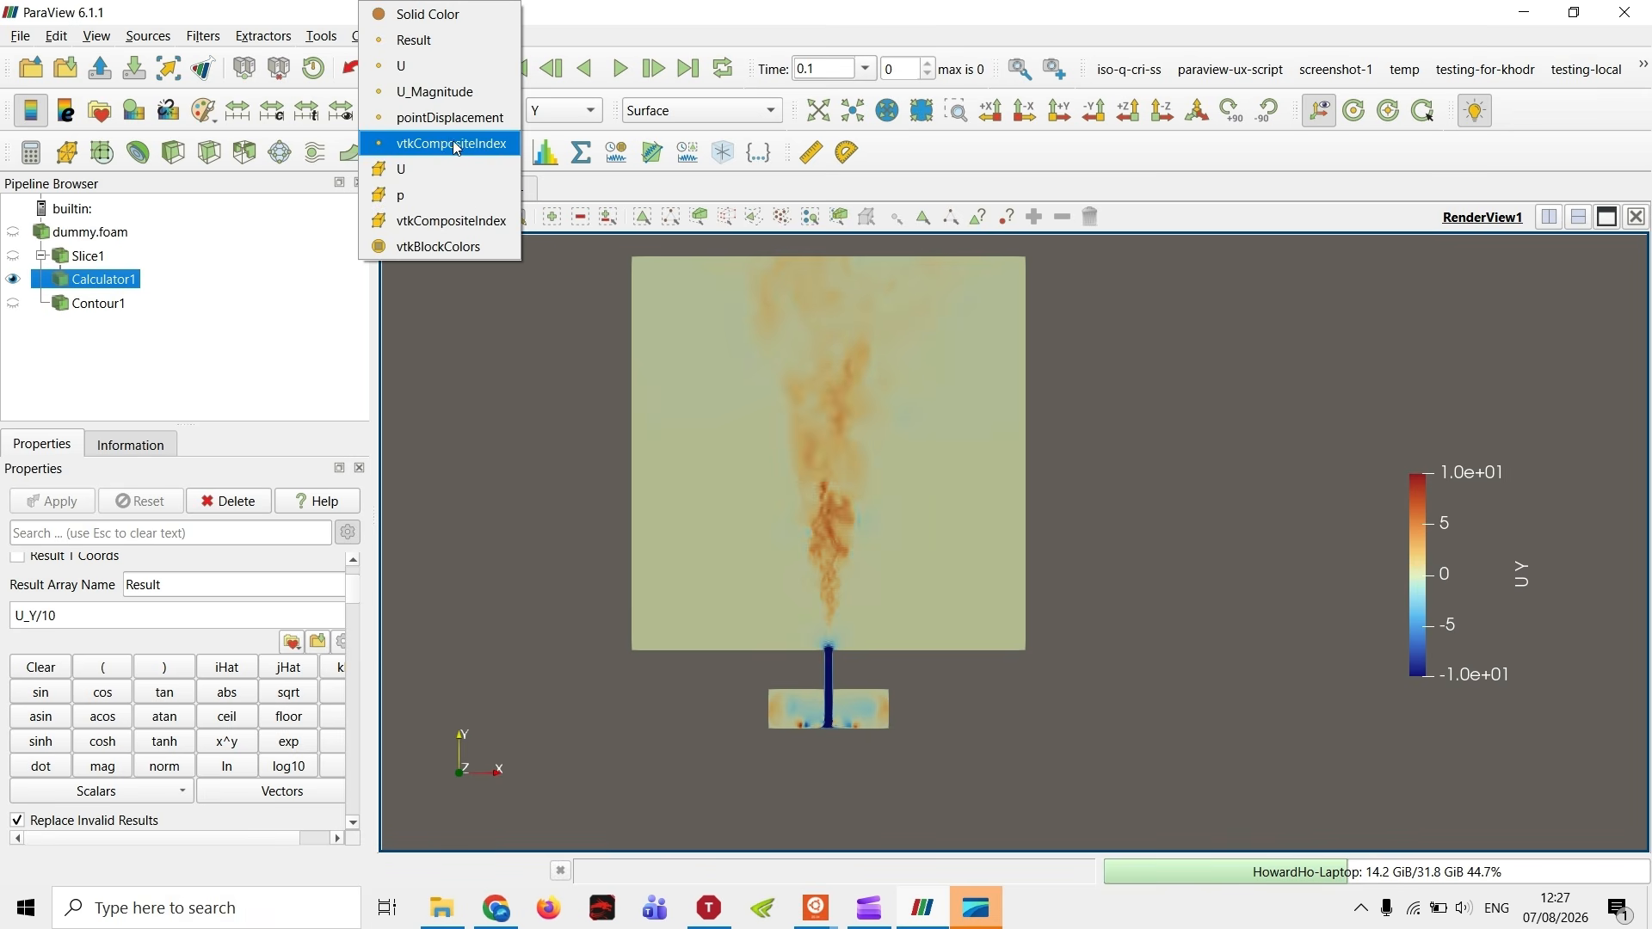
{"action": "left_click", "coordinate": [456, 41]}
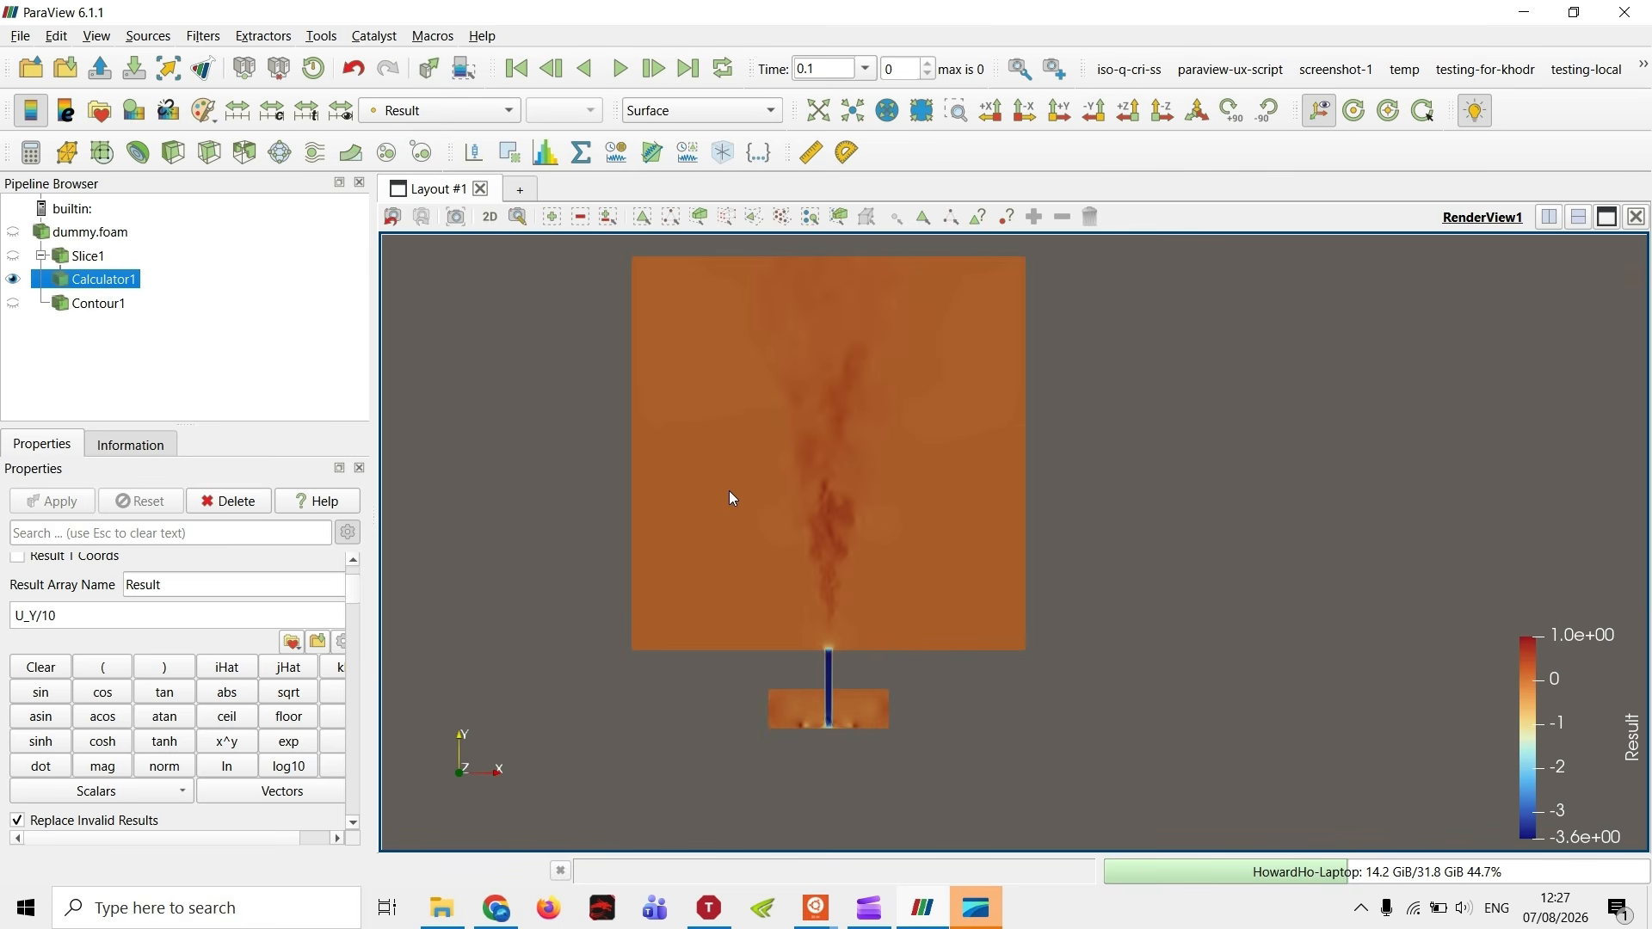
{"action": "left_click", "coordinate": [416, 112]}
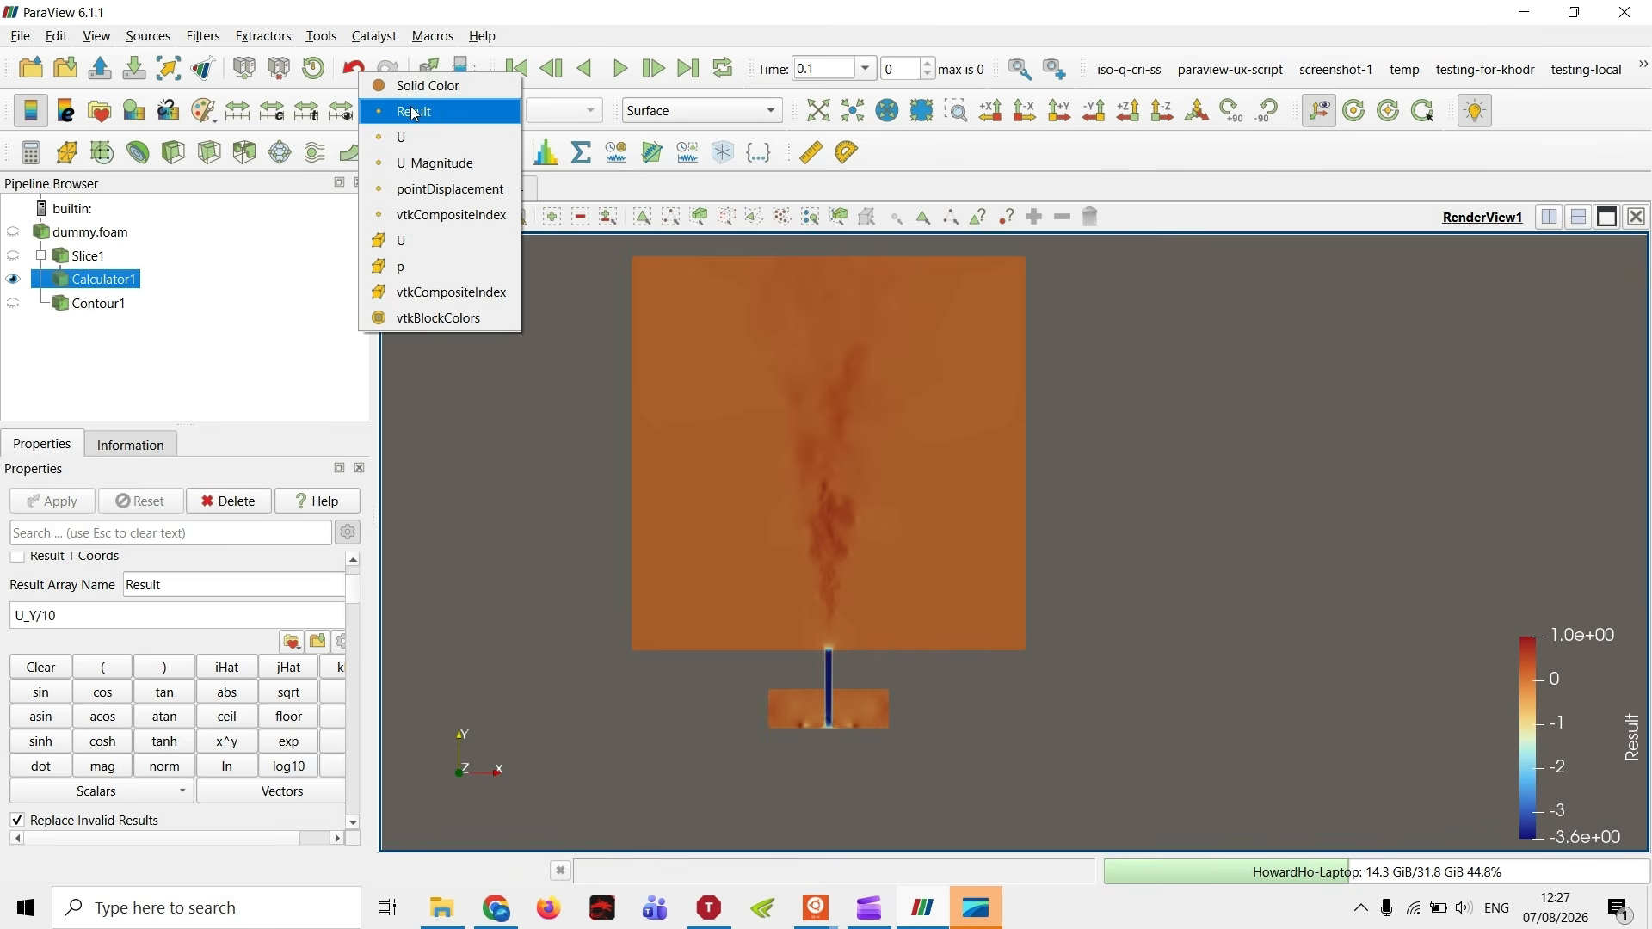
{"action": "left_click", "coordinate": [430, 240]}
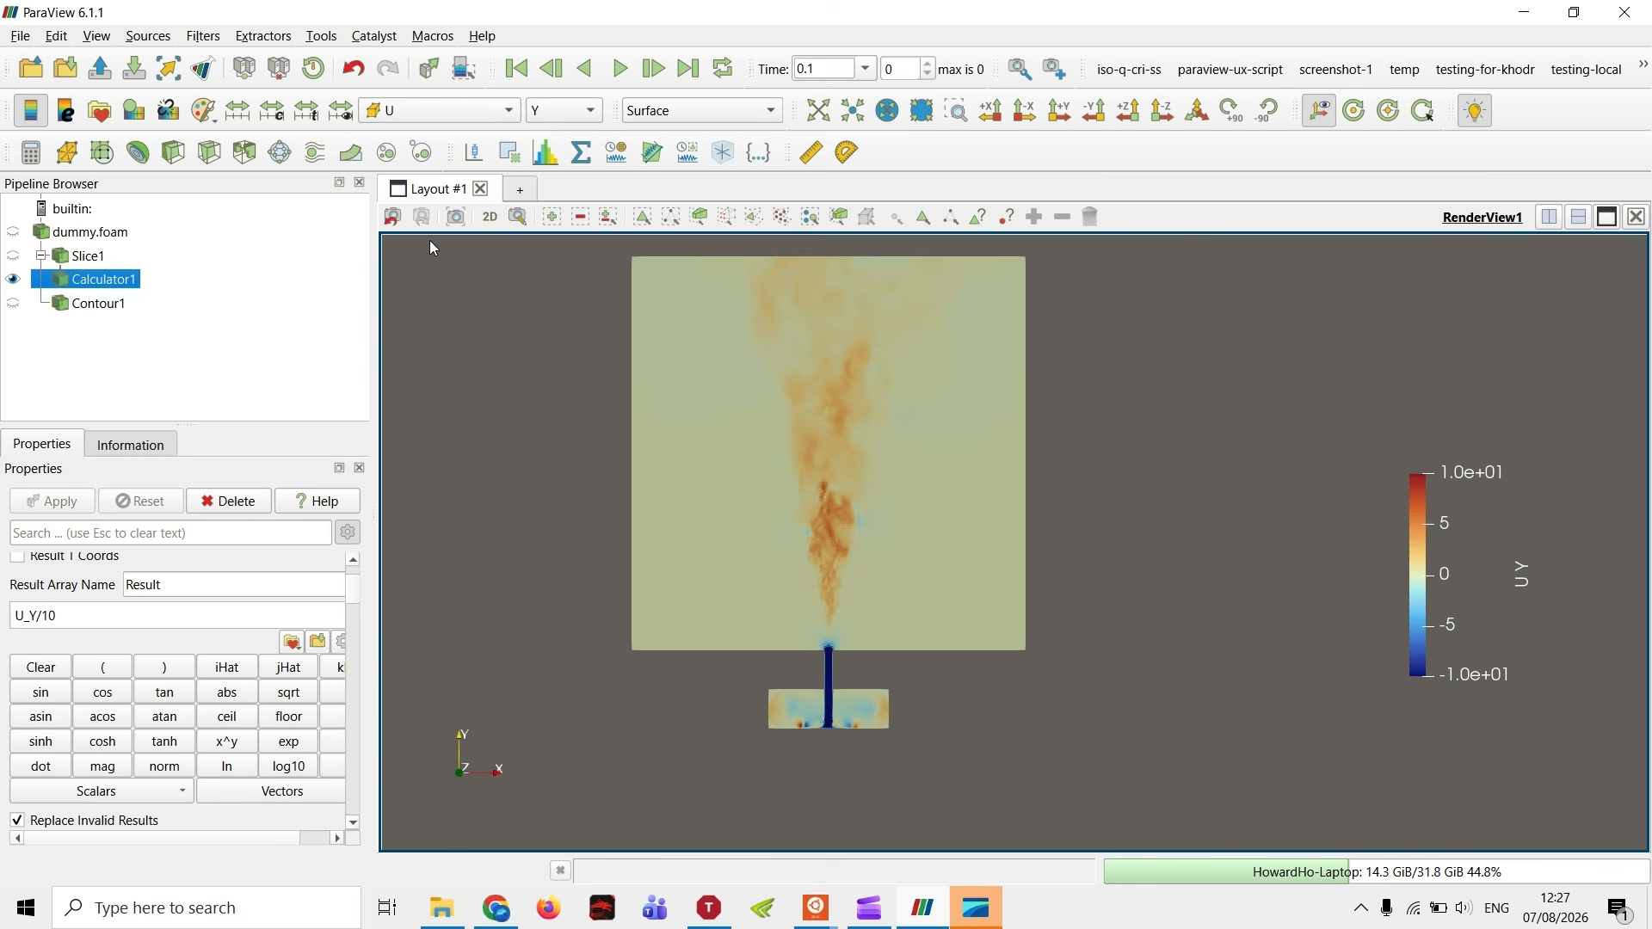
{"action": "left_click", "coordinate": [448, 112]}
{"action": "left_click", "coordinate": [445, 43]}
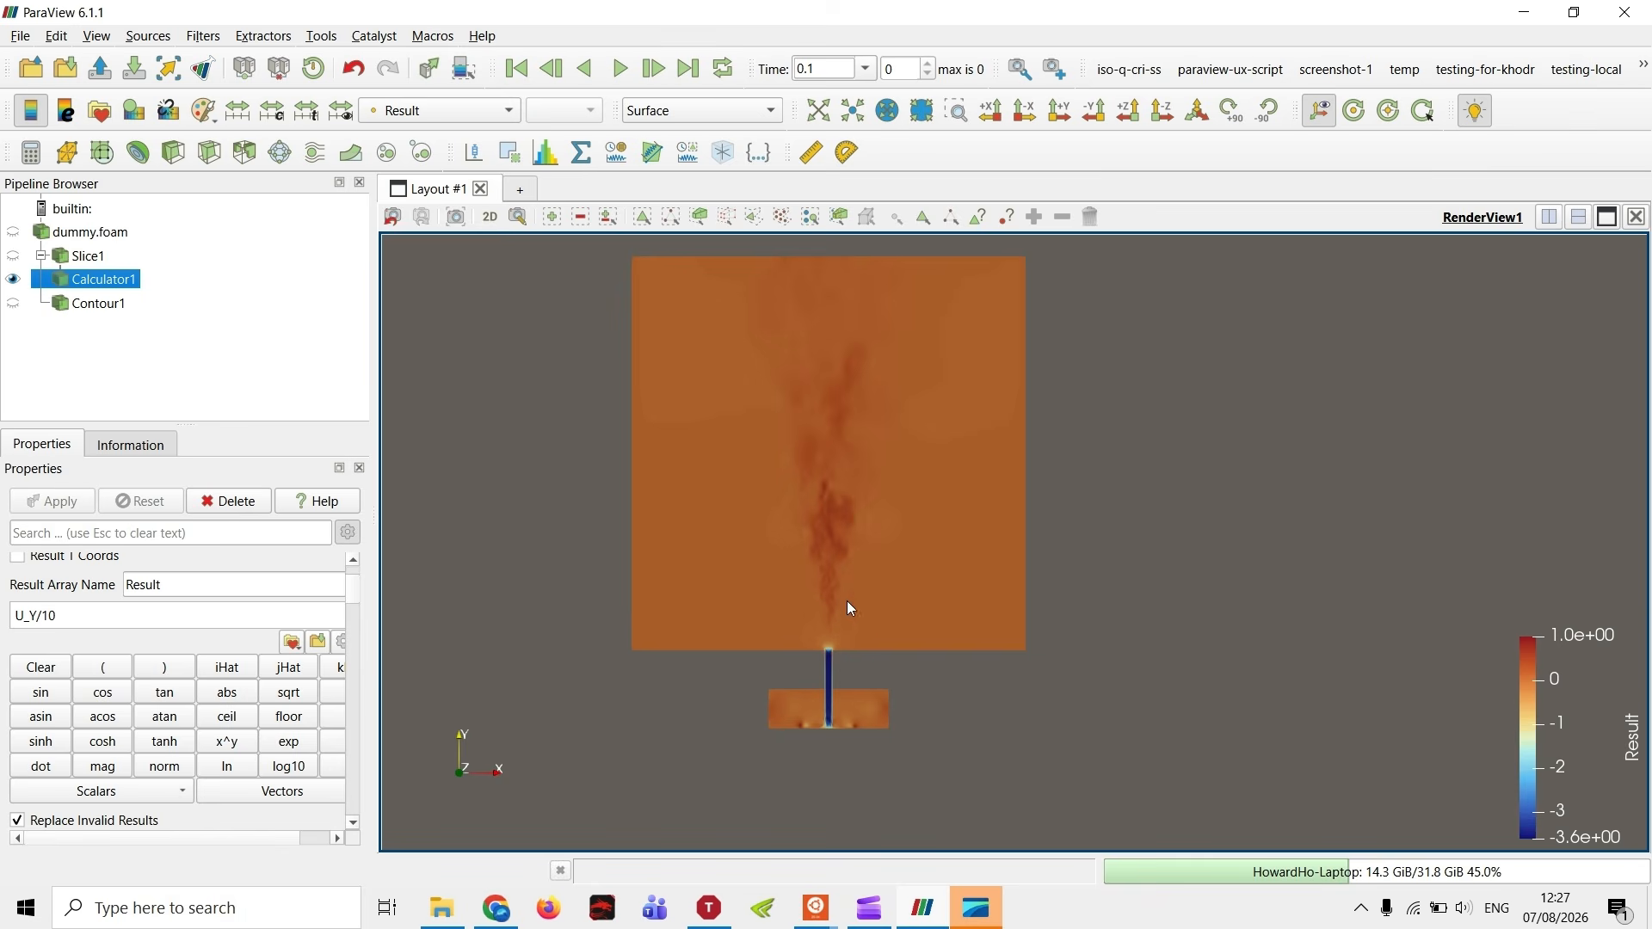
{"action": "scroll", "coordinate": [232, 570], "scroll_direction": "up", "scroll_amount": 3}
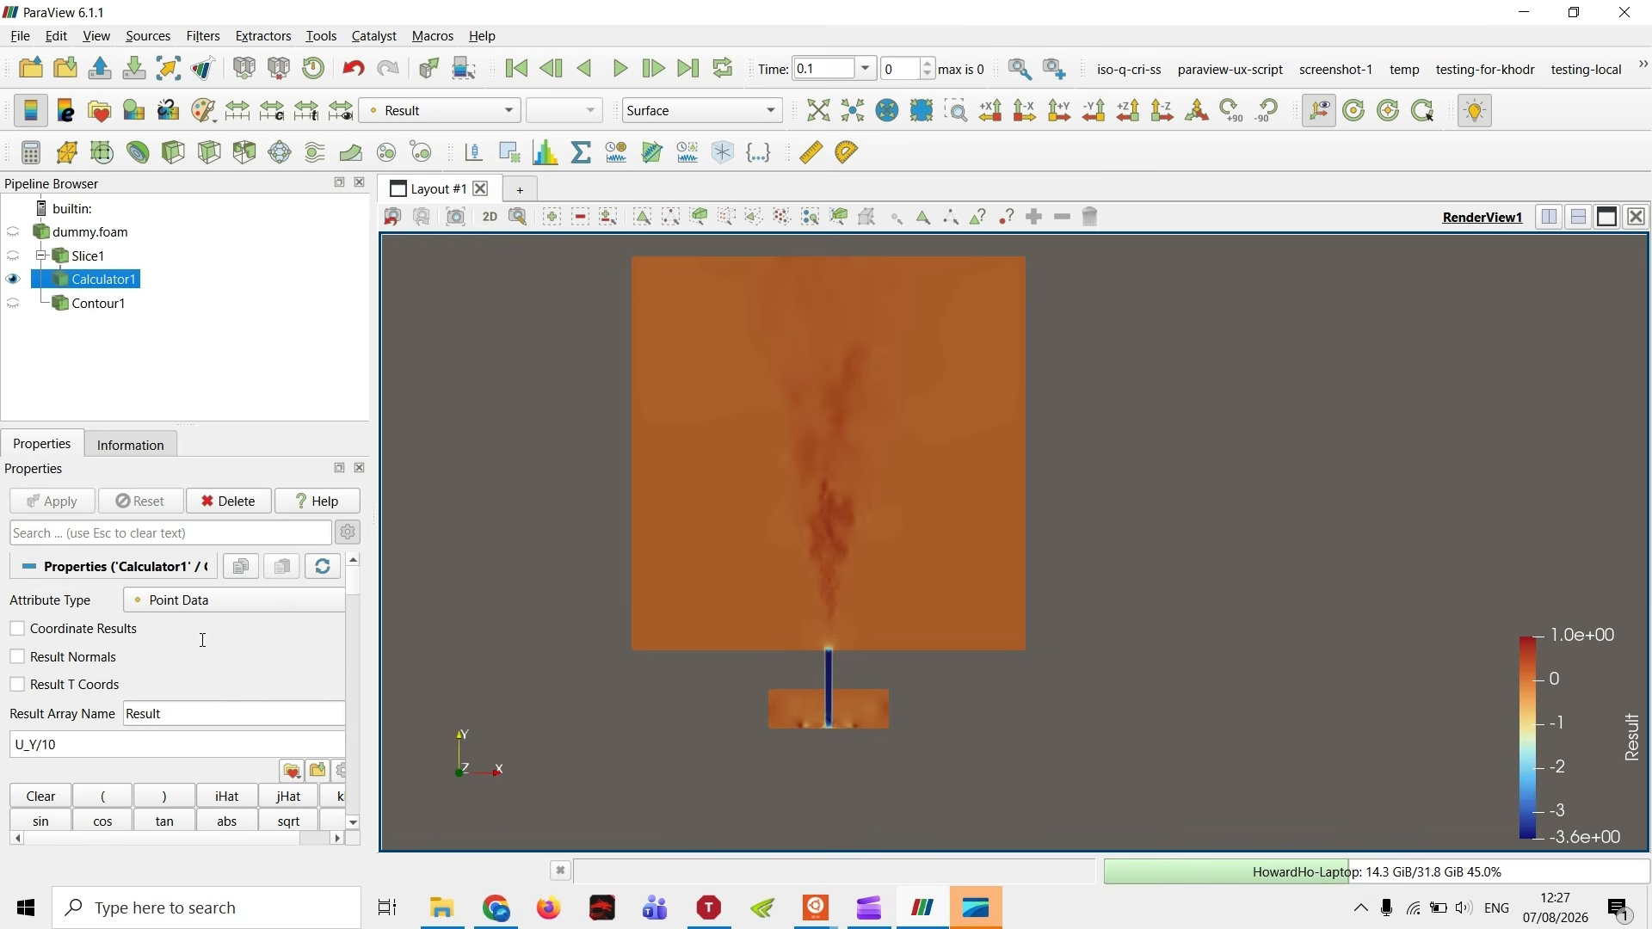
- Rename Calculator1's result array to Norm_Uy, apply the change, and color the slice by Norm_Uy
{"action": "double_click", "coordinate": [183, 704]}
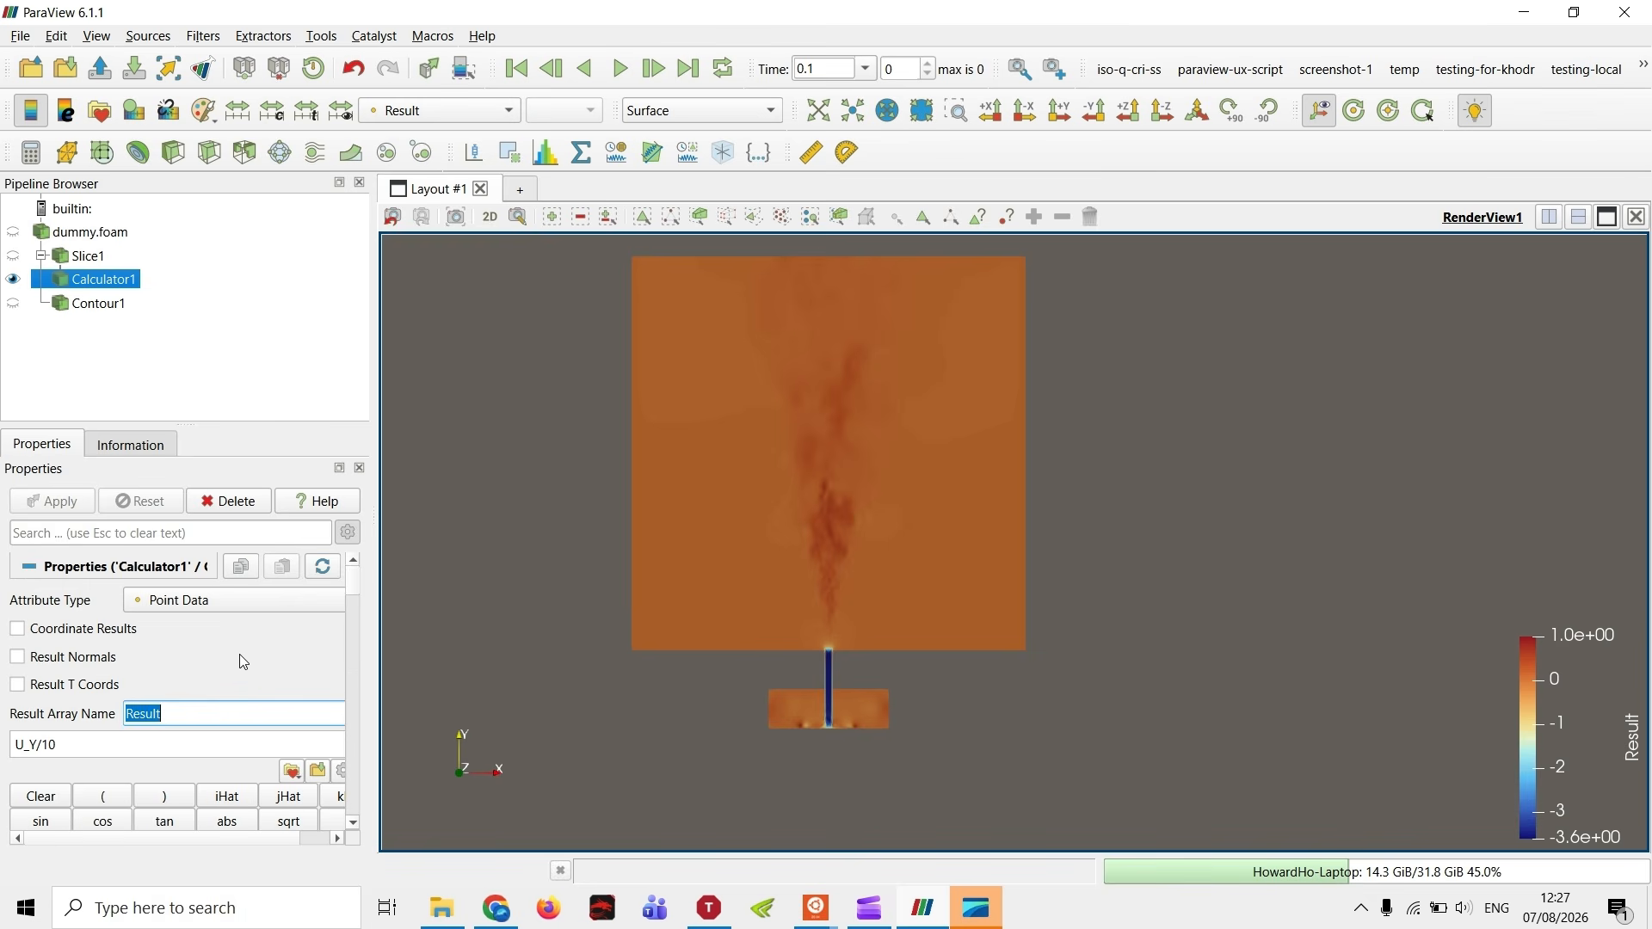
{"action": "type", "text": "Norm_Uy"}
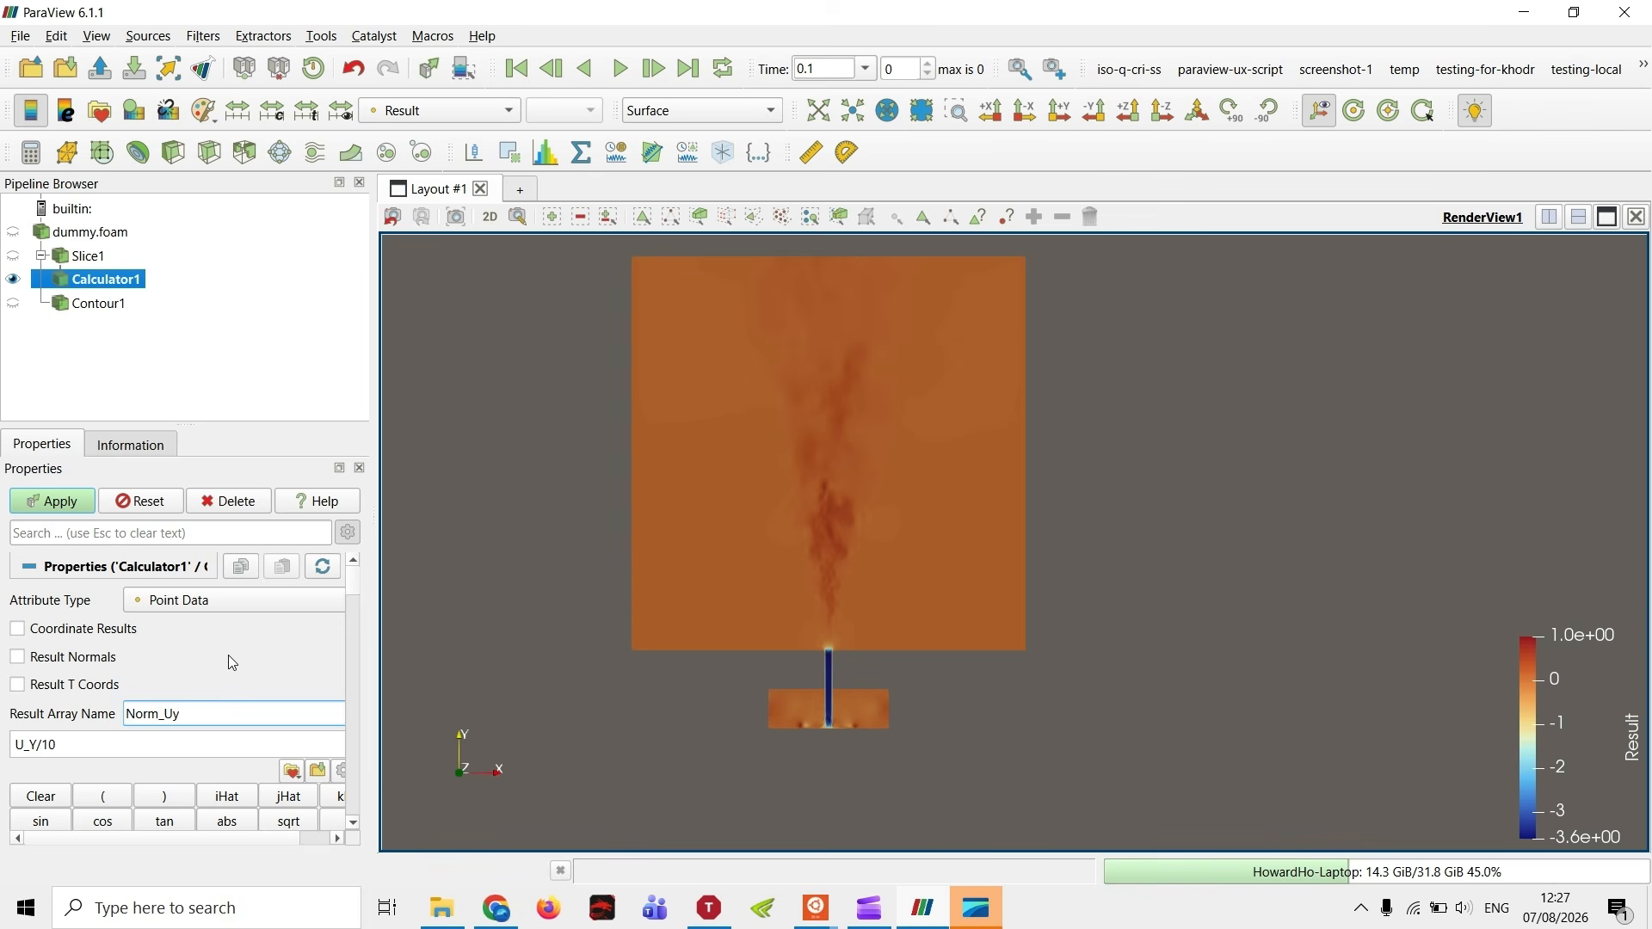
{"action": "left_click", "coordinate": [66, 511]}
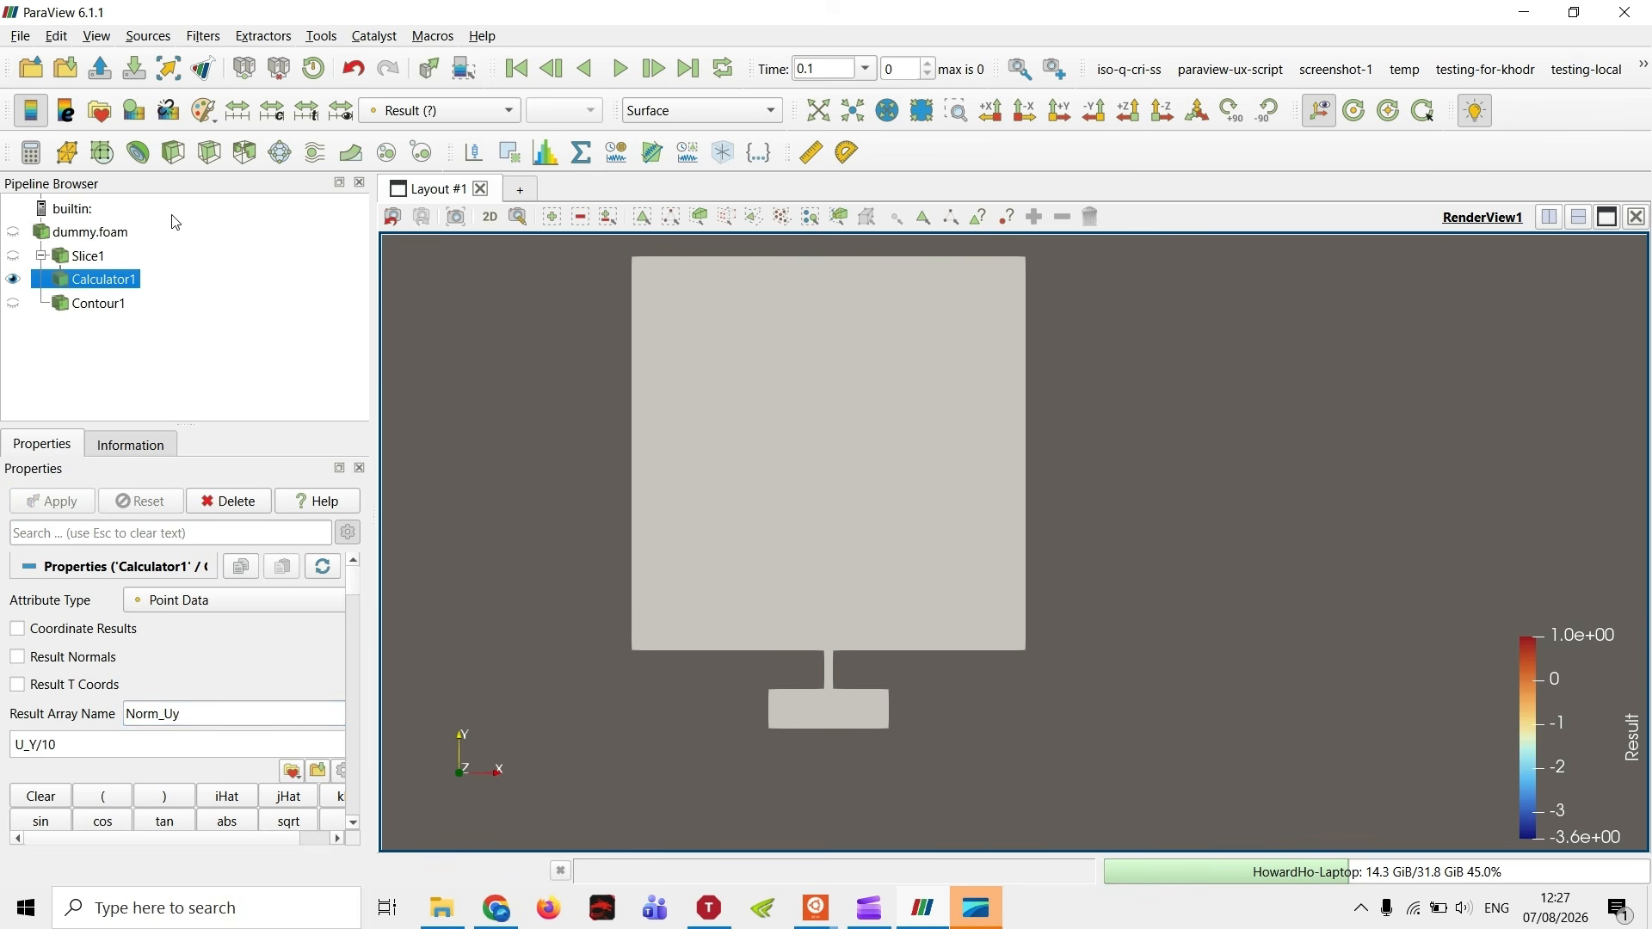
{"action": "left_click", "coordinate": [440, 113]}
{"action": "left_click", "coordinate": [448, 43]}
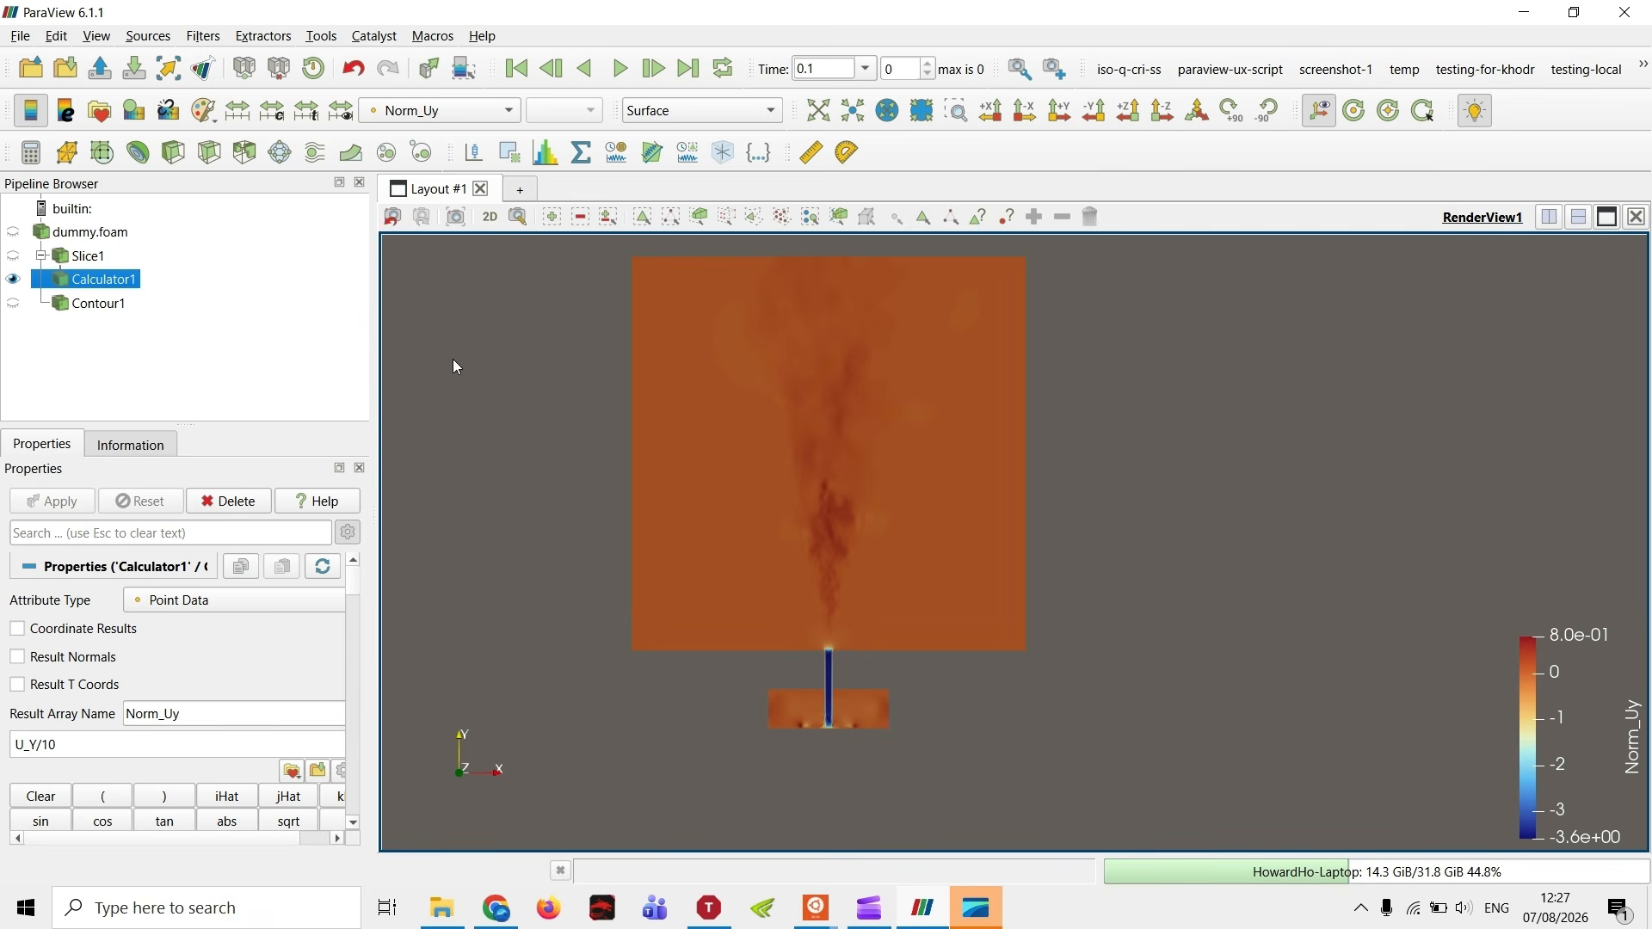
- Open the color map for editing and reposition the Norm_Uy color legend beside the slice
{"action": "left_click_drag", "start_coordinate": [1602, 749], "coordinate": [1236, 547]}
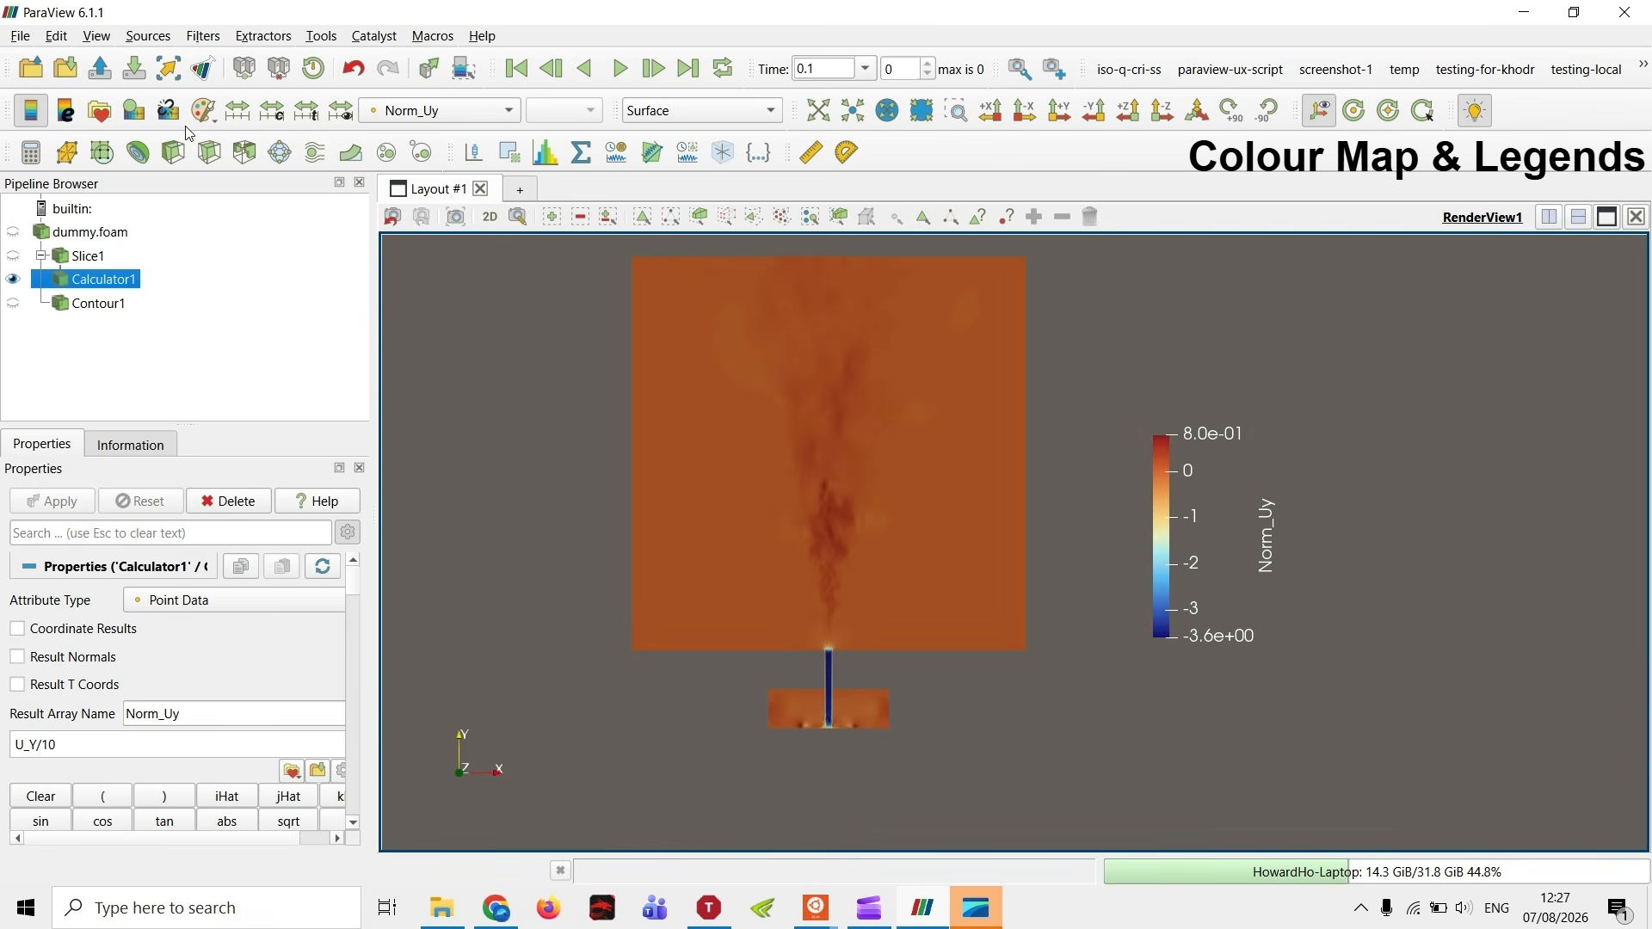
{"action": "left_click", "coordinate": [72, 117]}
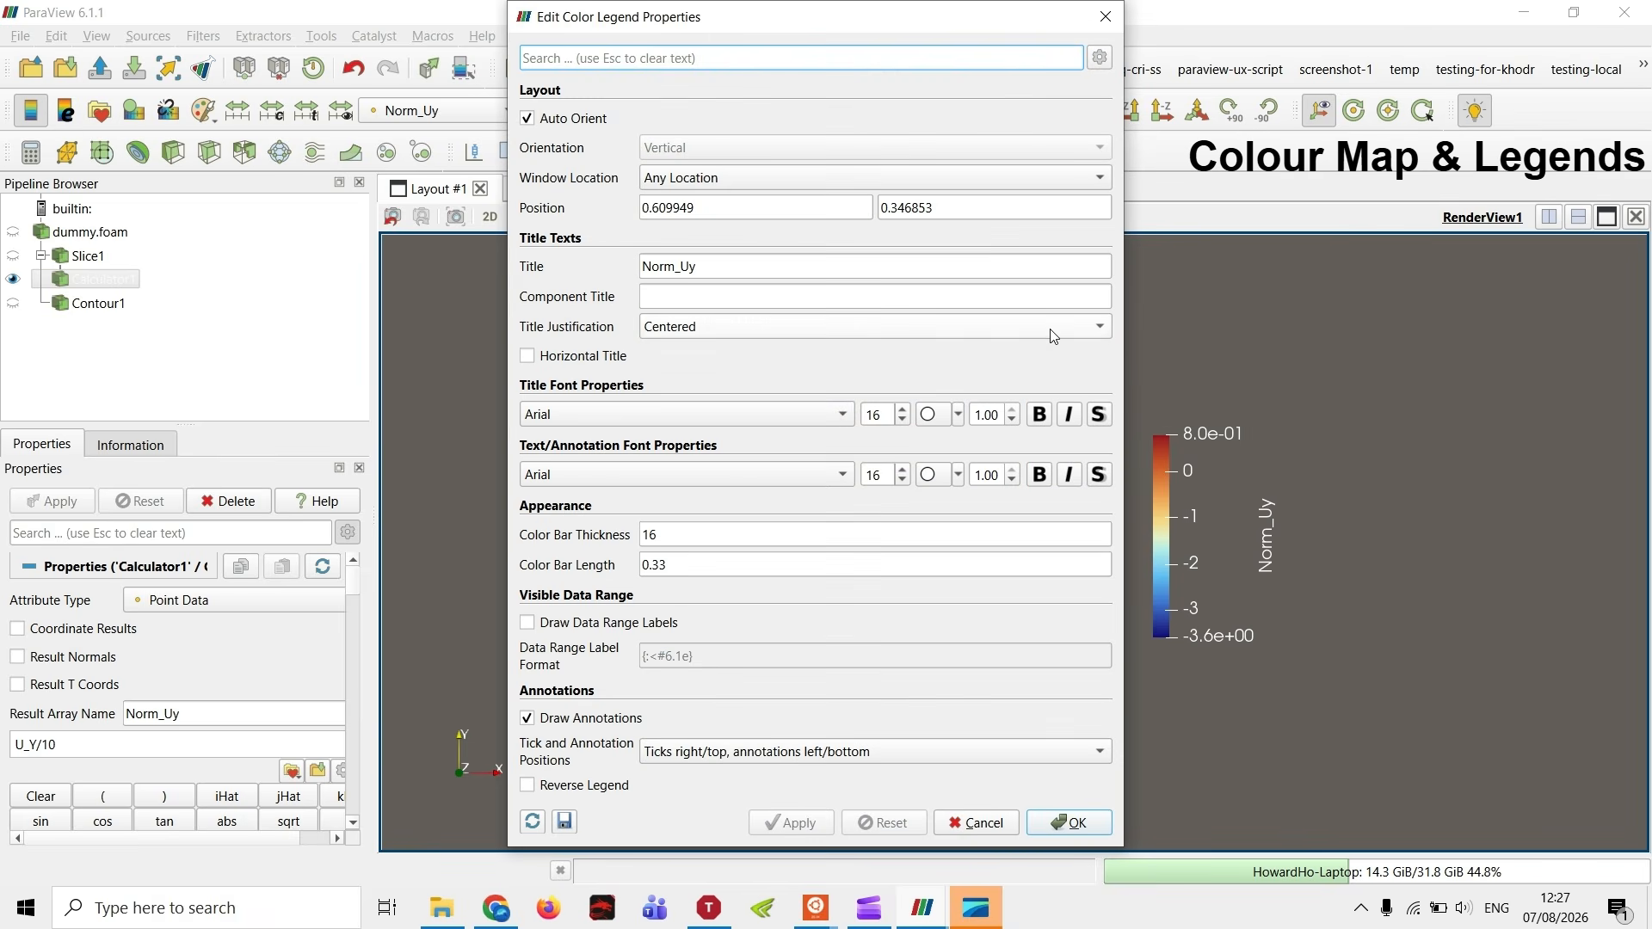
{"action": "left_click", "coordinate": [1107, 16]}
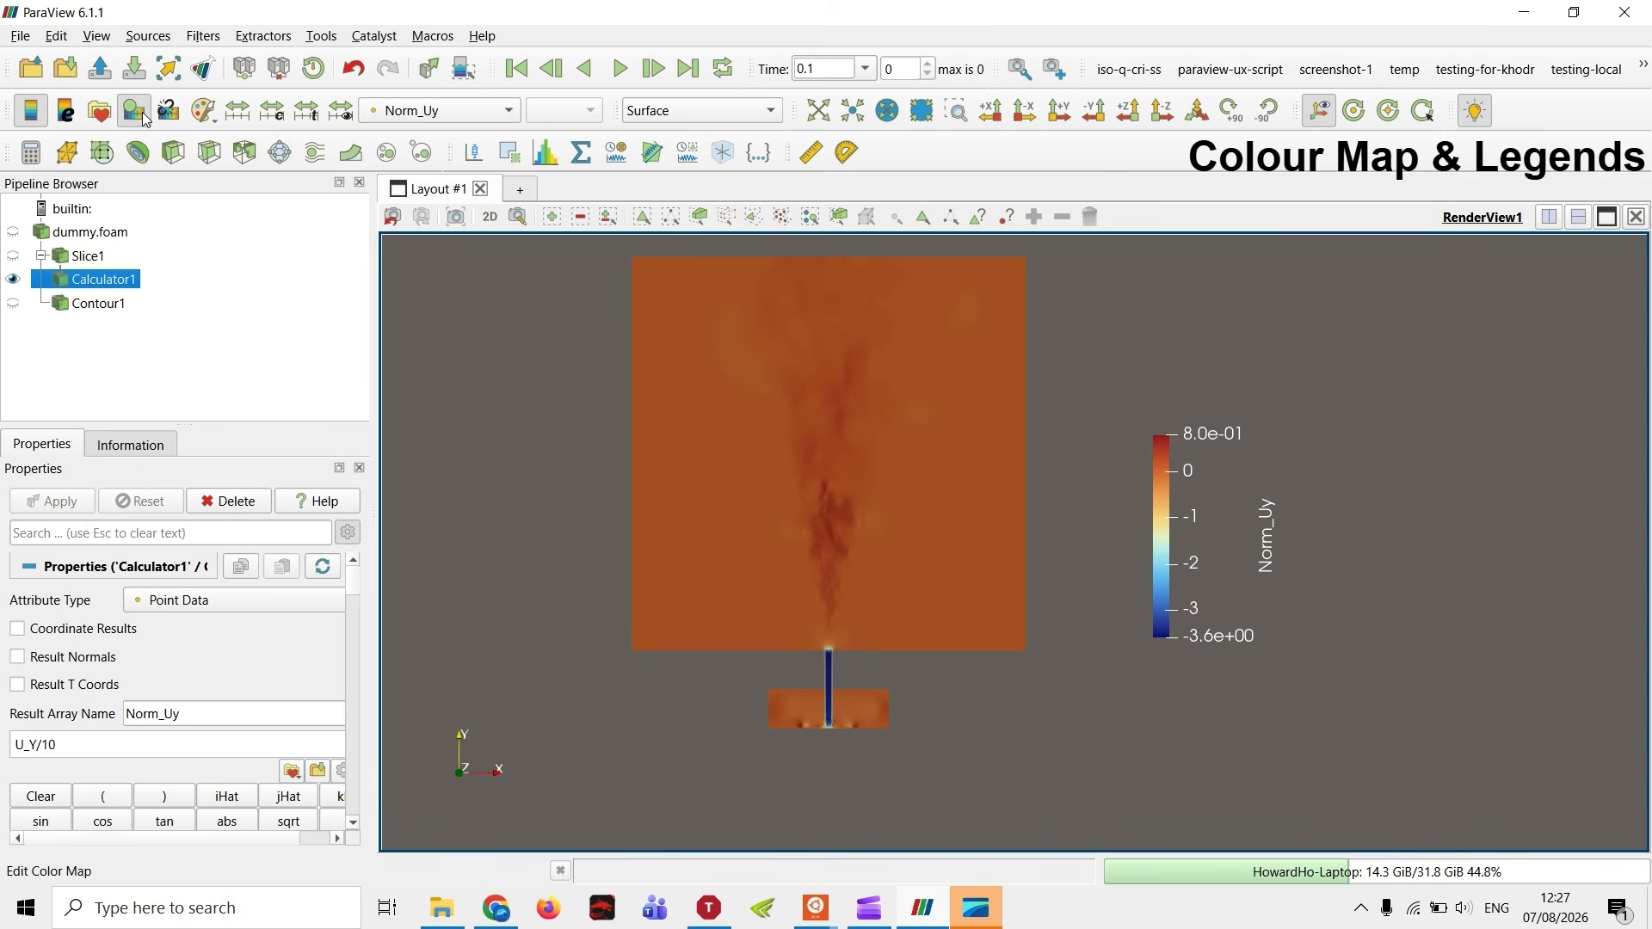
{"action": "left_click", "coordinate": [134, 110]}
{"action": "scroll", "coordinate": [1417, 519], "scroll_direction": "down", "scroll_amount": 3}
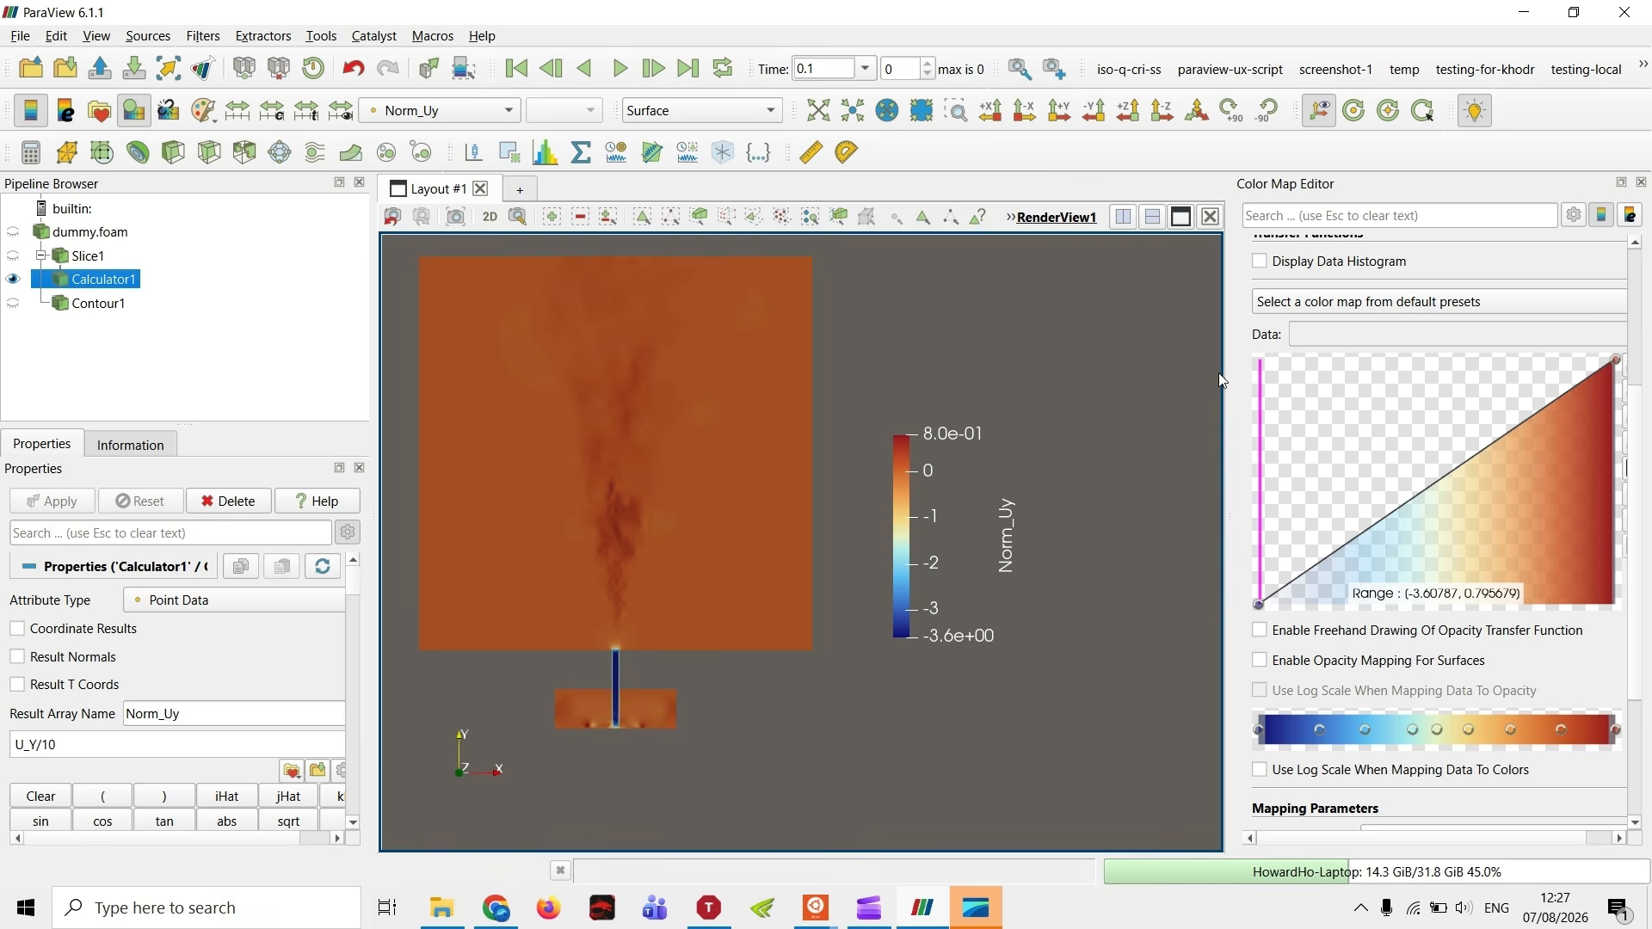
{"action": "left_click_drag", "start_coordinate": [1228, 287], "coordinate": [1202, 362]}
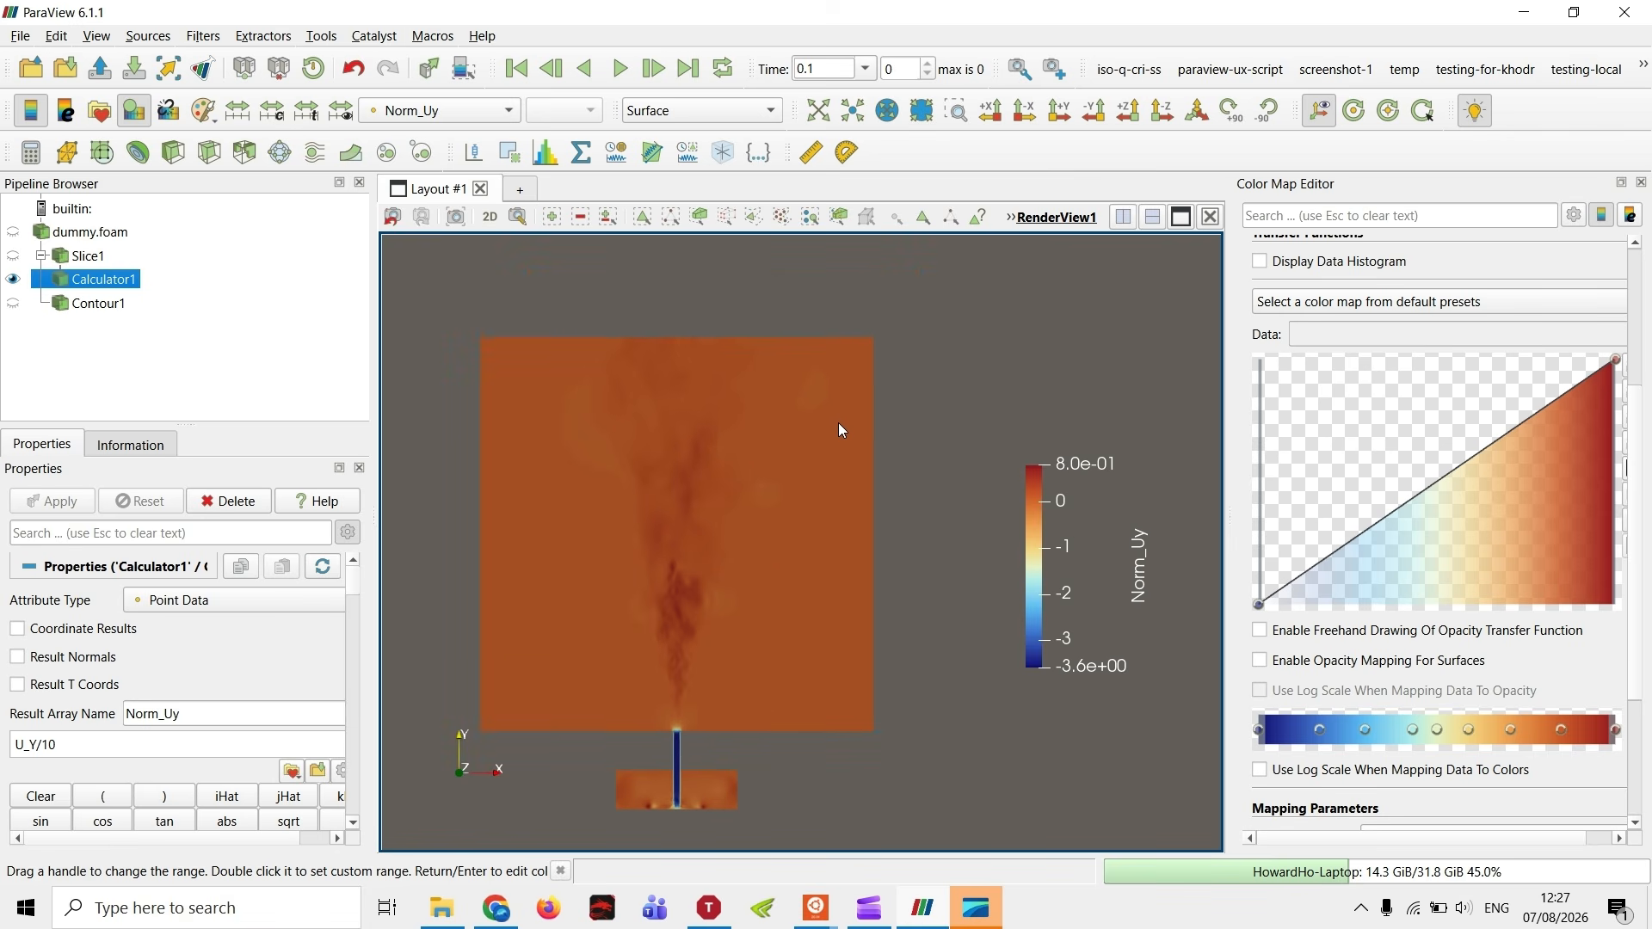
{"action": "left_click_drag", "start_coordinate": [841, 427], "coordinate": [914, 425]}
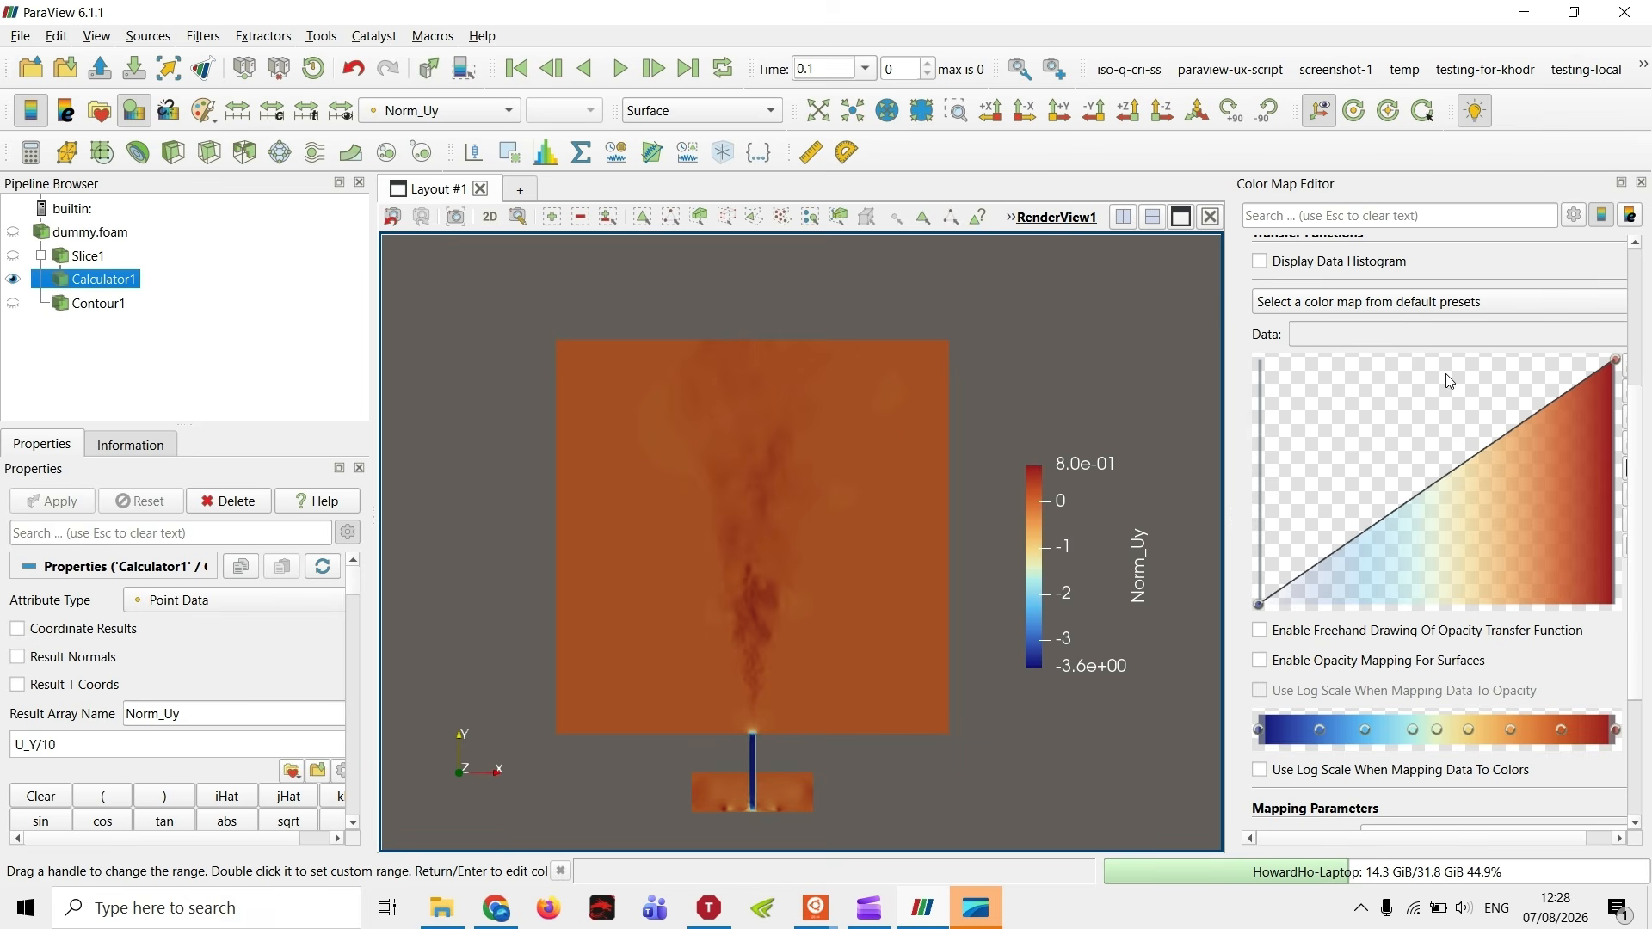
- Apply the Cool to Warm (Extended) preset to the Norm_Uy color map
{"action": "scroll", "coordinate": [1454, 379], "scroll_direction": "up", "scroll_amount": 1}
{"action": "scroll", "coordinate": [1515, 284], "scroll_direction": "down", "scroll_amount": 3}
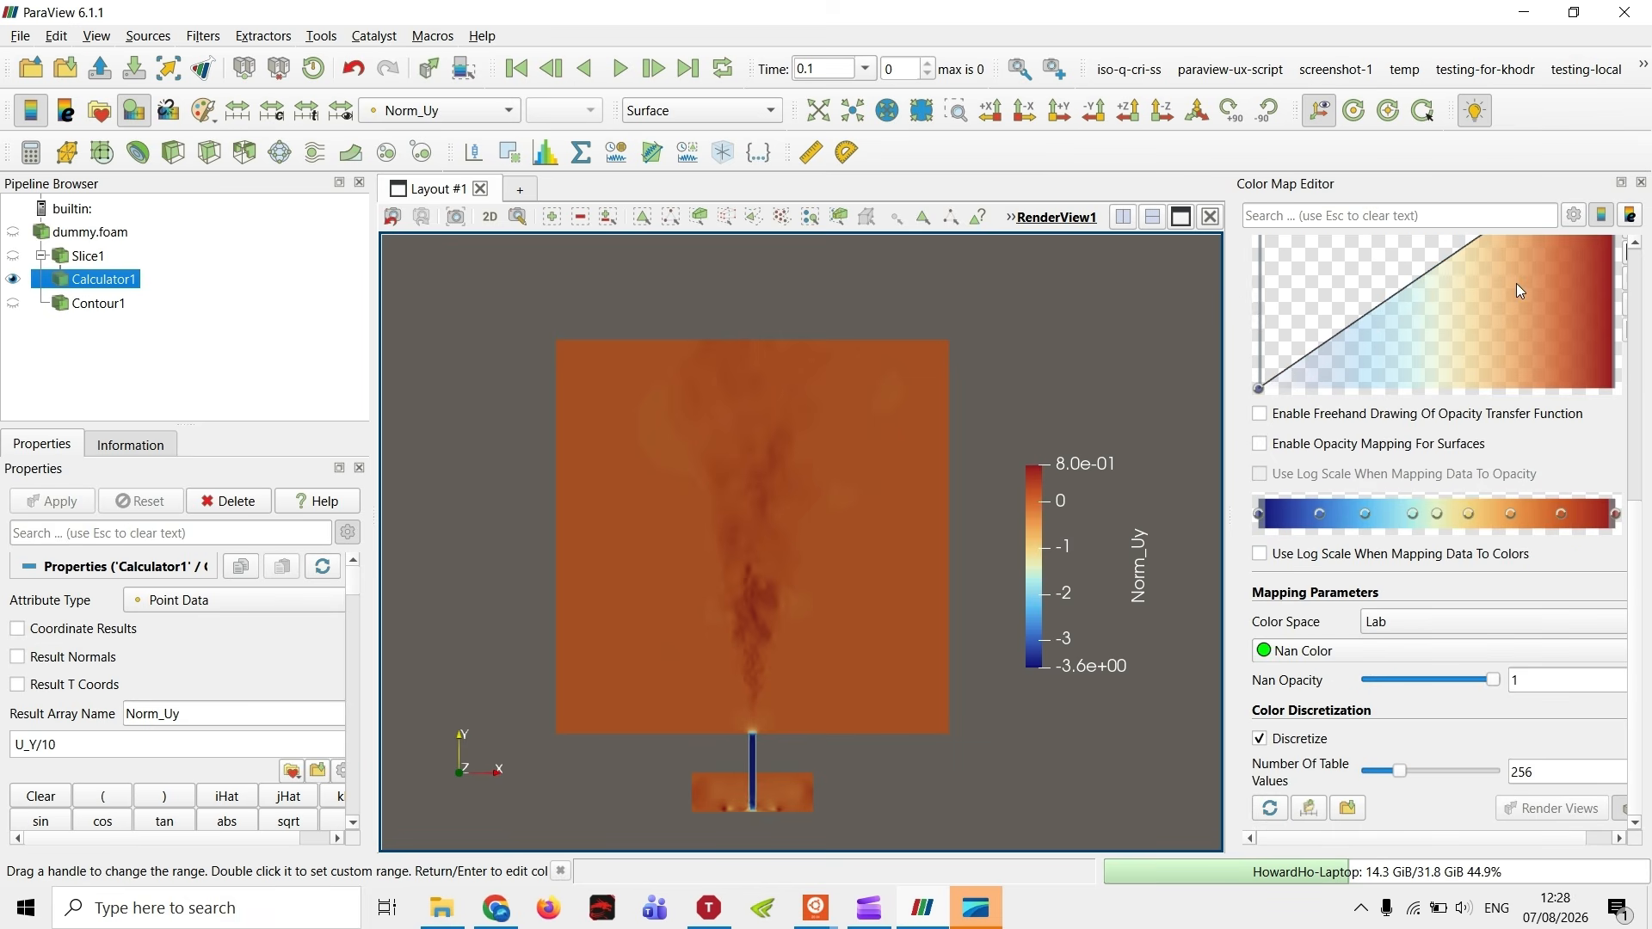
{"action": "scroll", "coordinate": [1535, 534], "scroll_direction": "up", "scroll_amount": 3}
{"action": "scroll", "coordinate": [1538, 540], "scroll_direction": "up", "scroll_amount": 3}
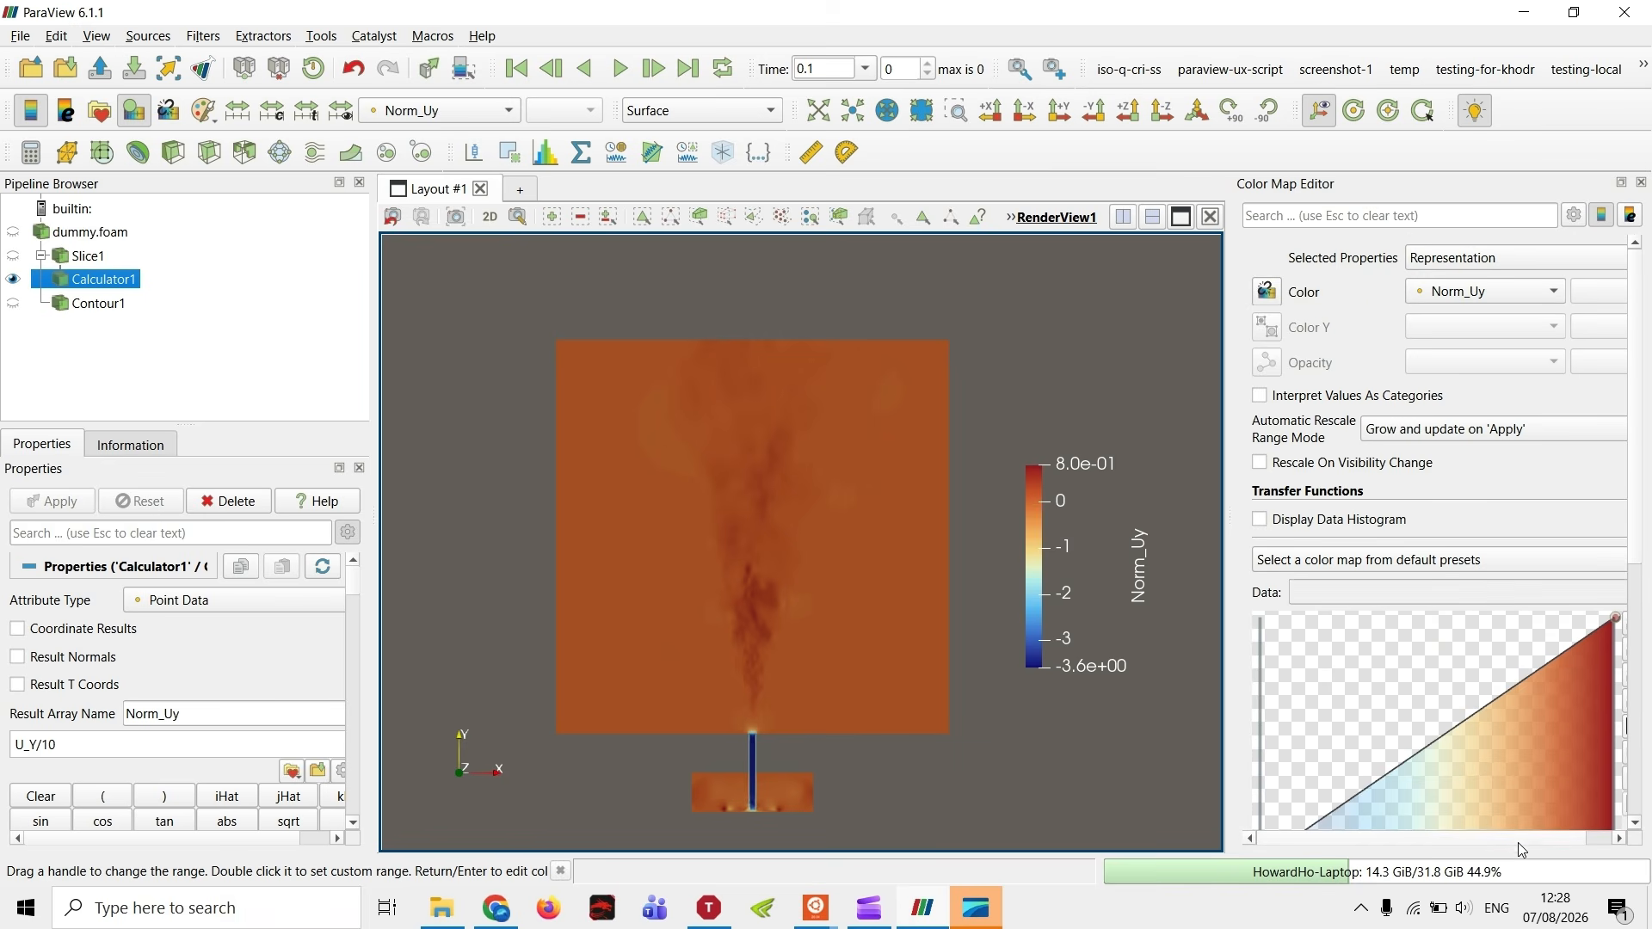
{"action": "left_click_drag", "start_coordinate": [1518, 840], "coordinate": [1640, 836]}
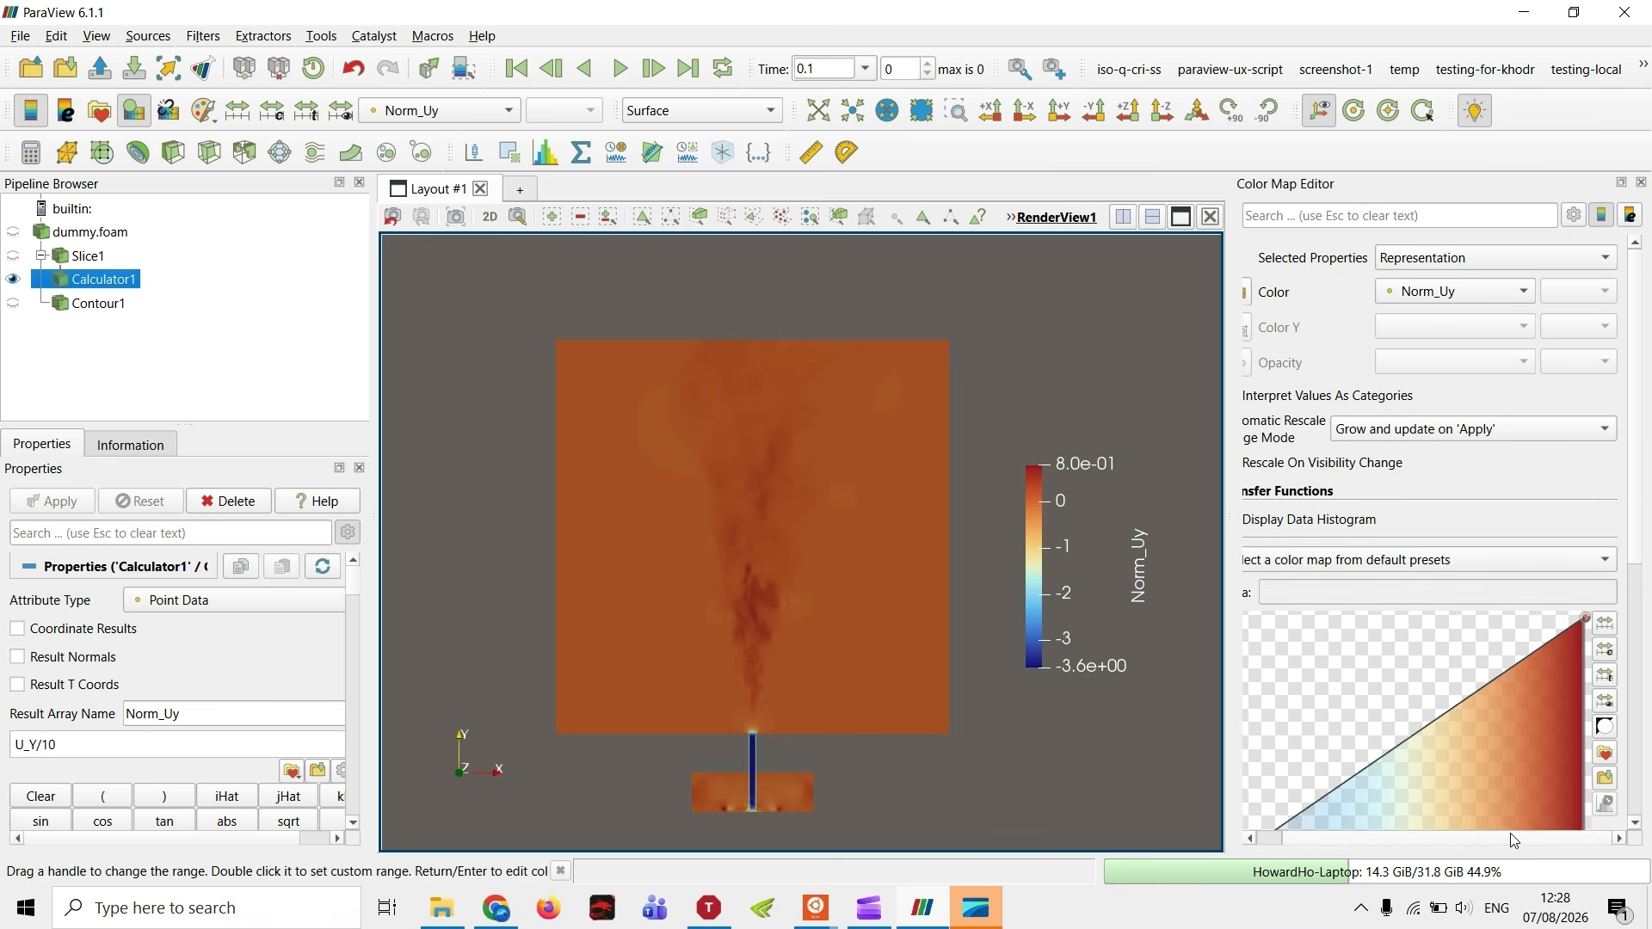
{"action": "scroll", "coordinate": [1571, 767], "scroll_direction": "down", "scroll_amount": 4}
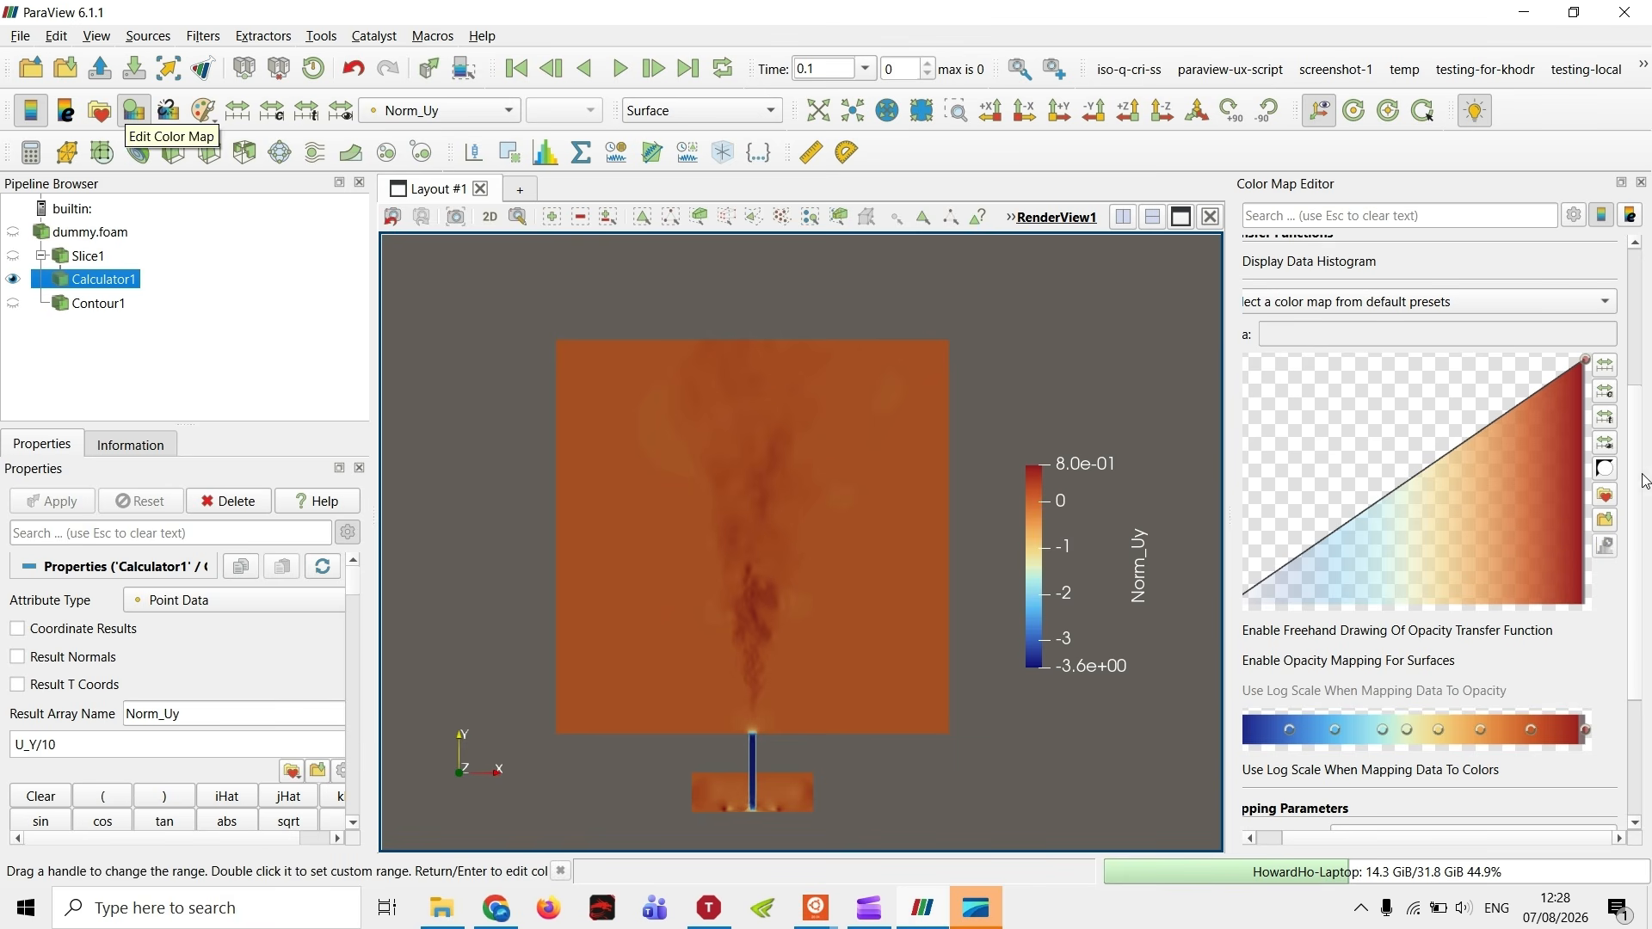
{"action": "left_click", "coordinate": [1605, 495]}
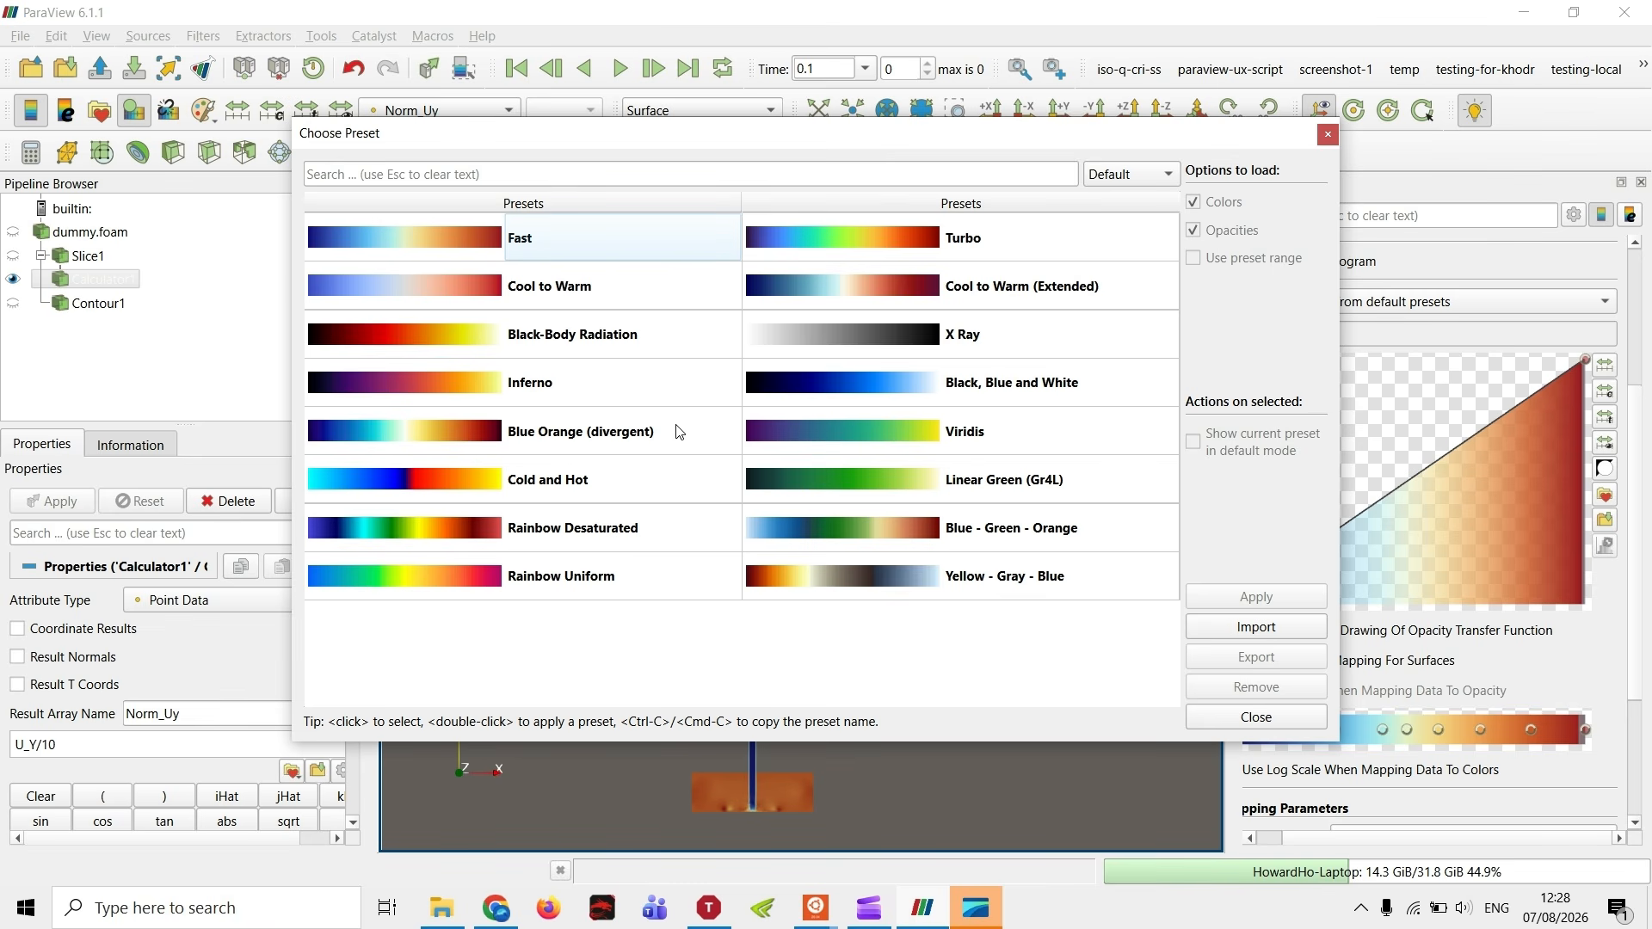
{"action": "left_click", "coordinate": [612, 387]}
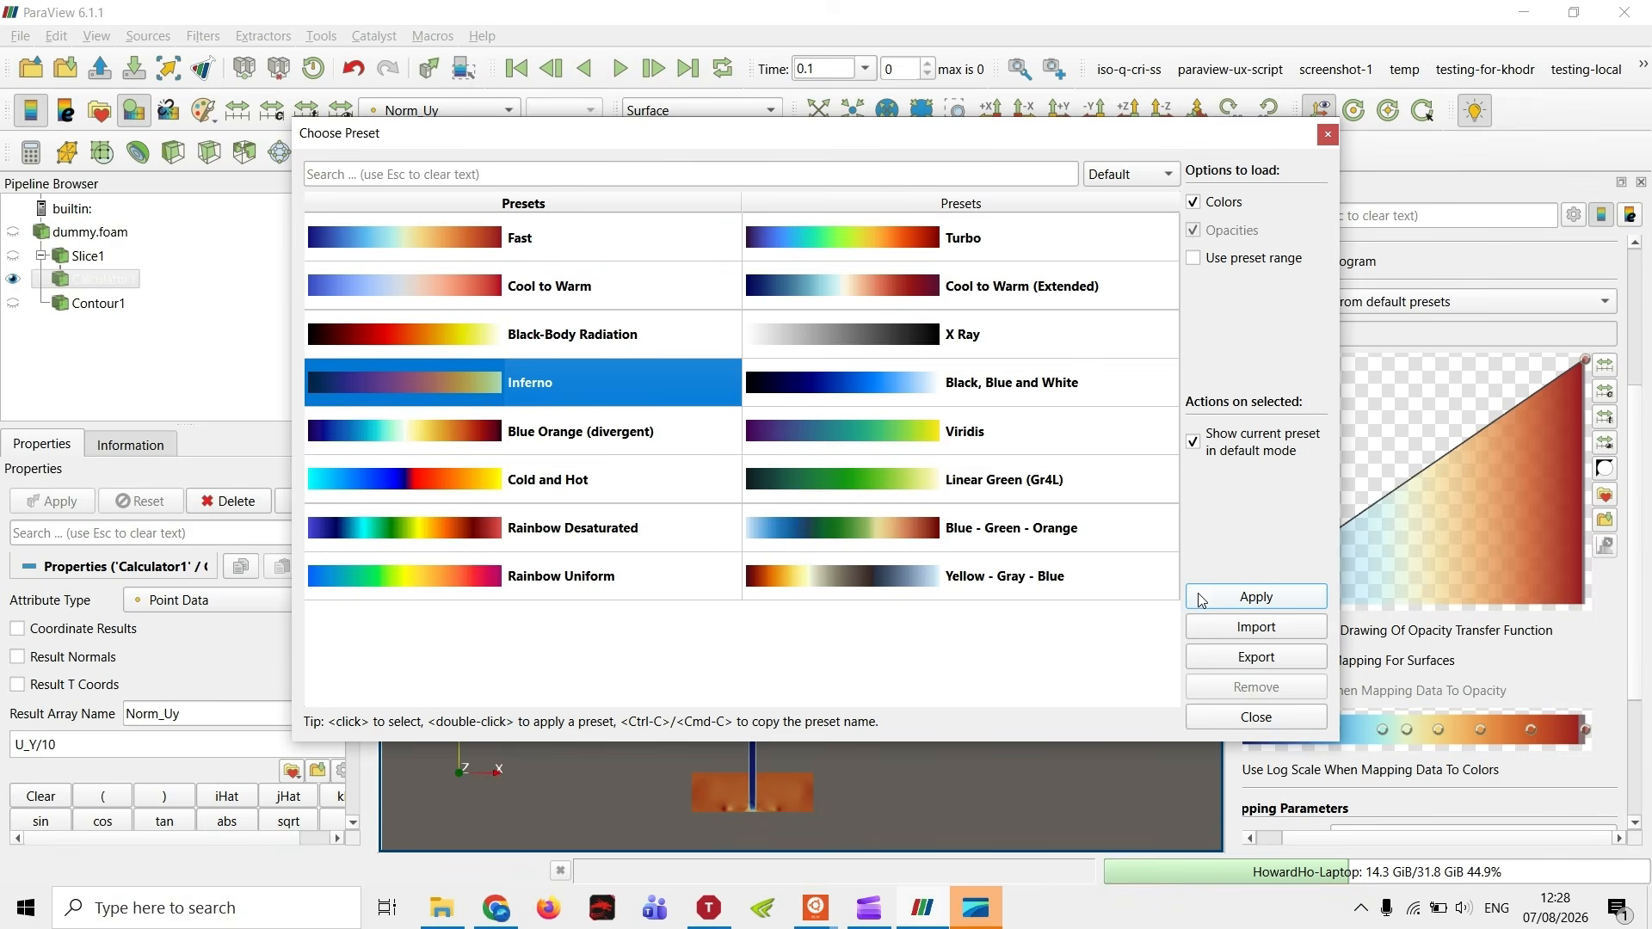
{"action": "left_click", "coordinate": [833, 297]}
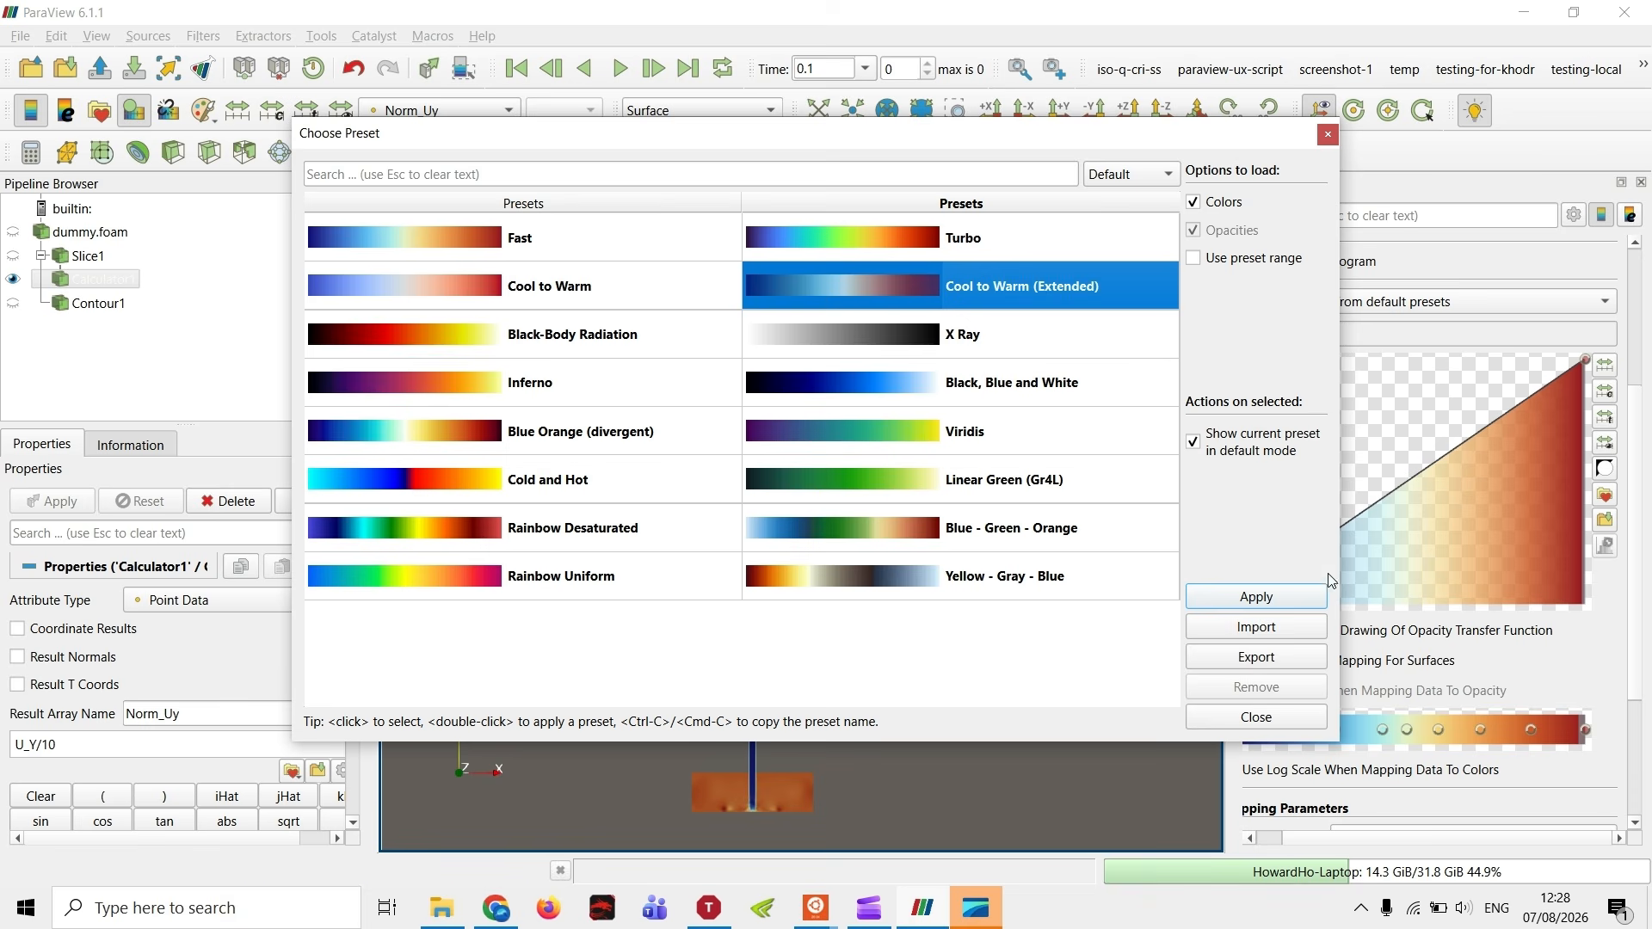
{"action": "left_click", "coordinate": [1283, 597]}
{"action": "left_click", "coordinate": [1278, 718]}
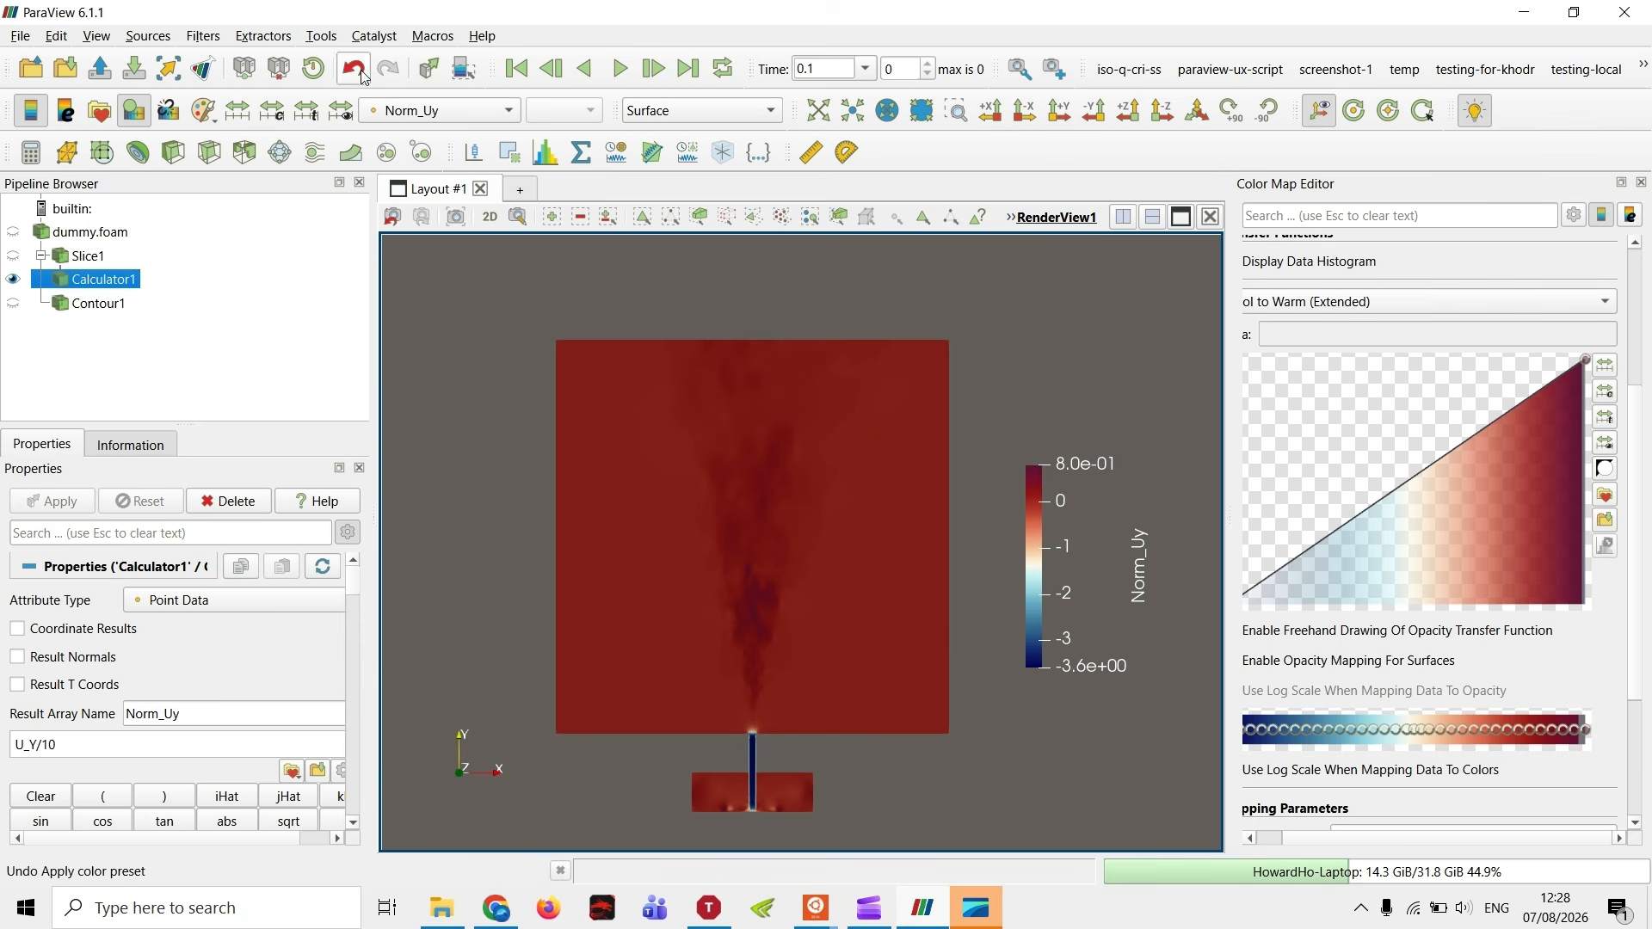
- Set the Norm_Uy color map range from -10 to 10
{"action": "left_click", "coordinate": [273, 113]}
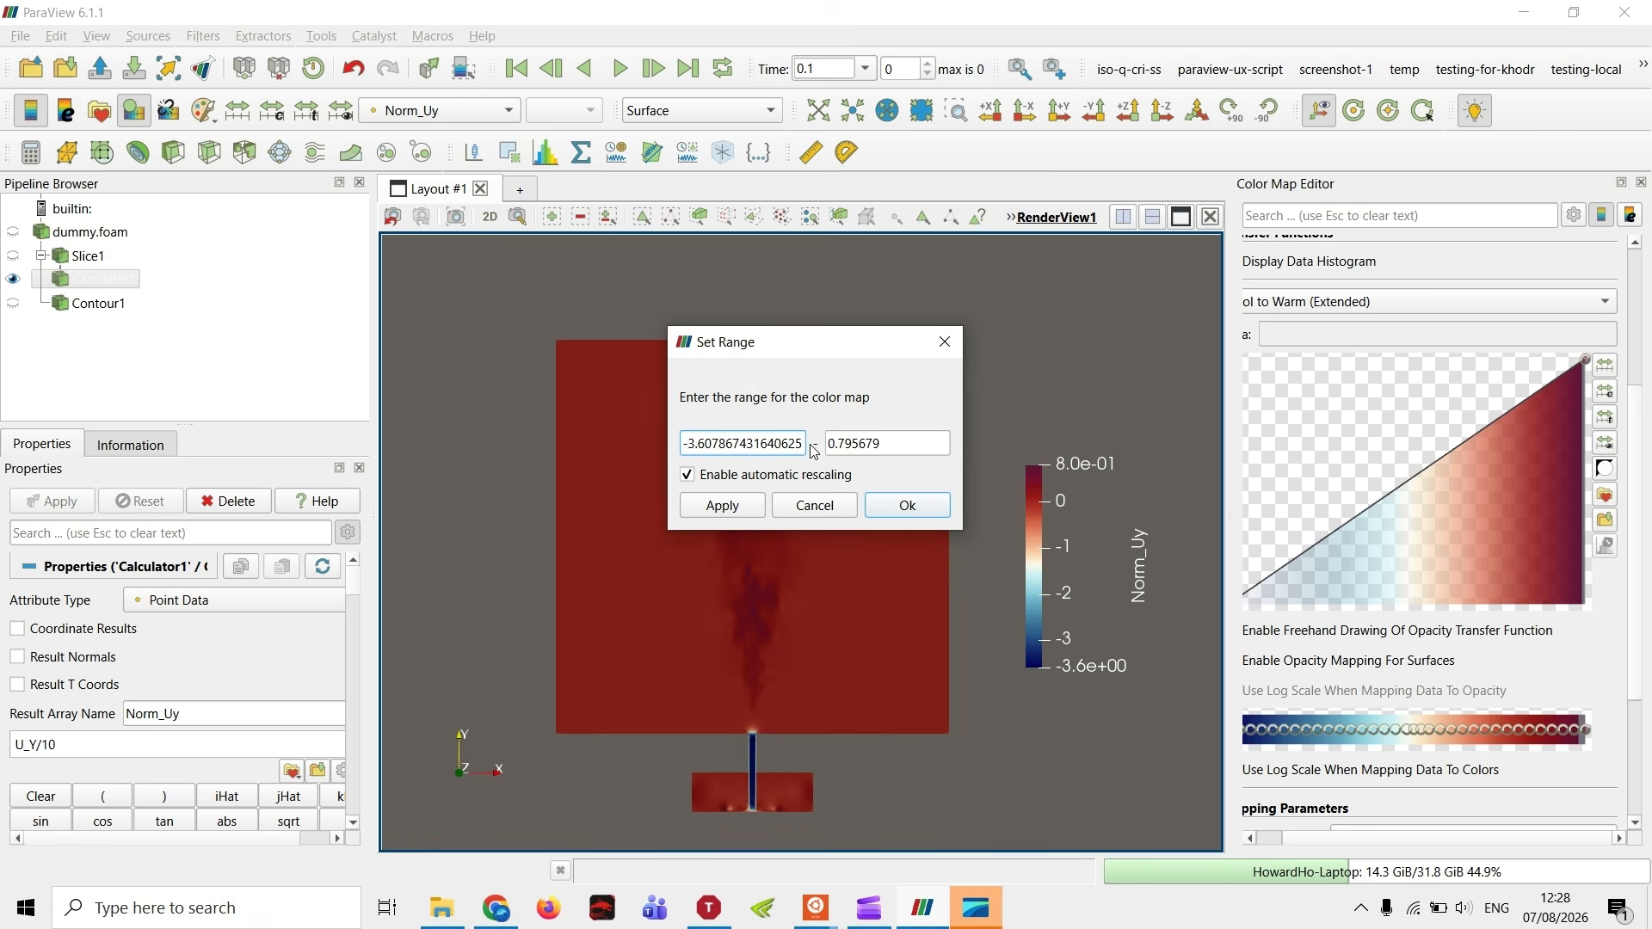
{"action": "left_click_drag", "start_coordinate": [805, 443], "coordinate": [600, 437]}
{"action": "type", "text": "-10"}
{"action": "key", "text": "Tab"}
{"action": "type", "text": "10"}
{"action": "key", "text": "Return"}
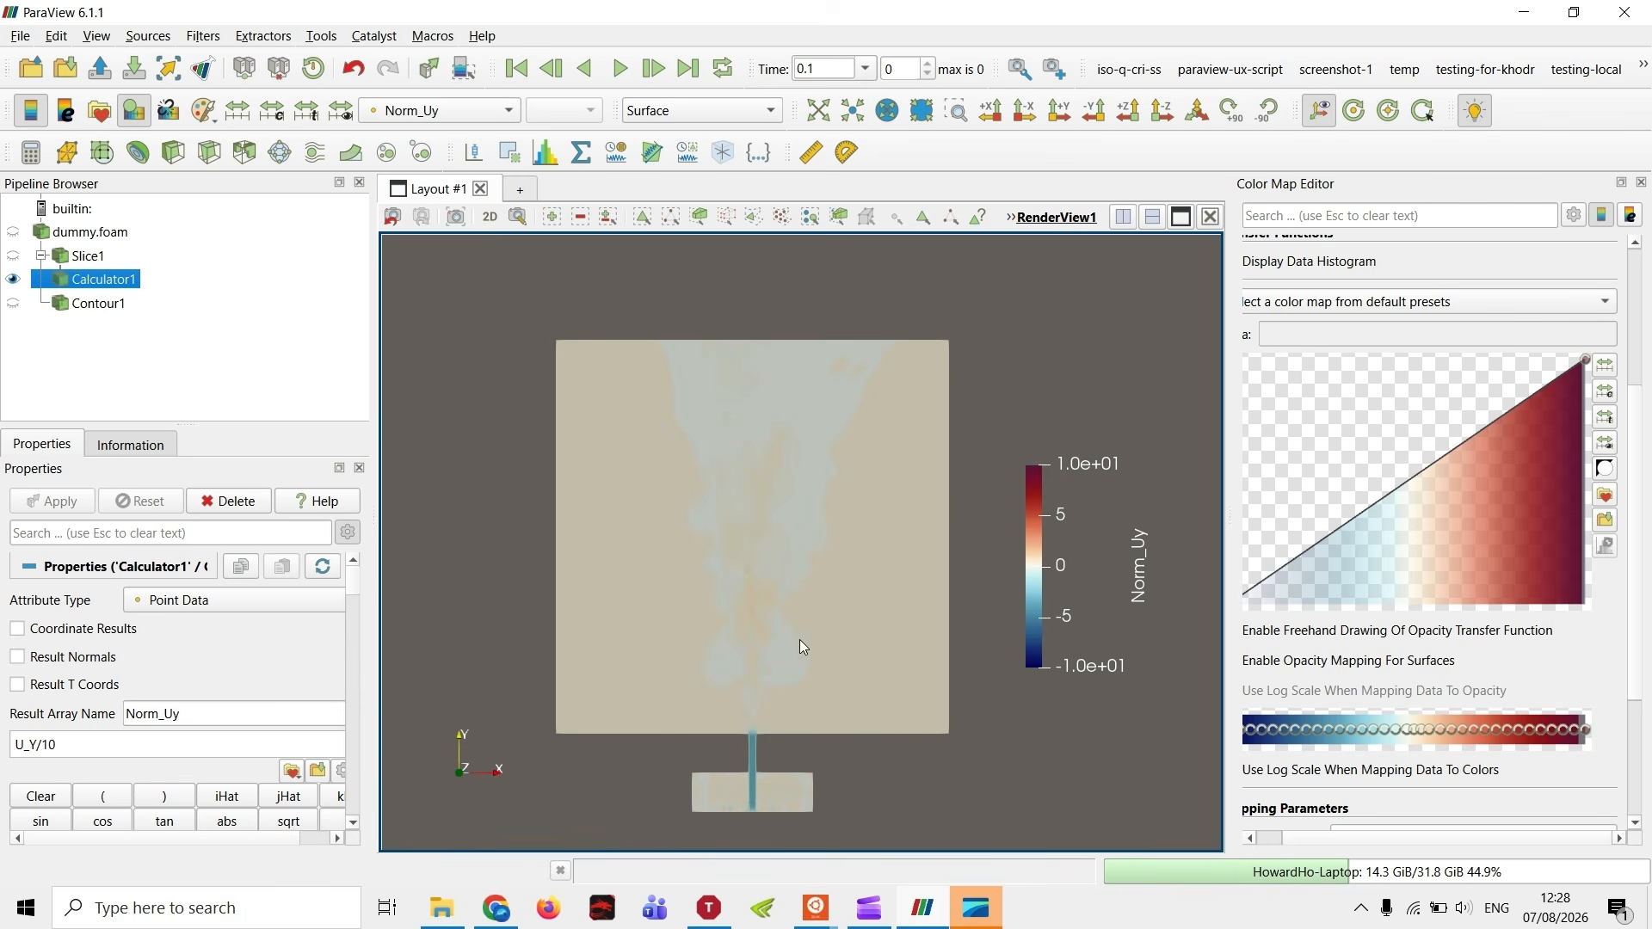
- Set the Norm_Uy color map range from -1 to 1
{"action": "left_click", "coordinate": [272, 111]}
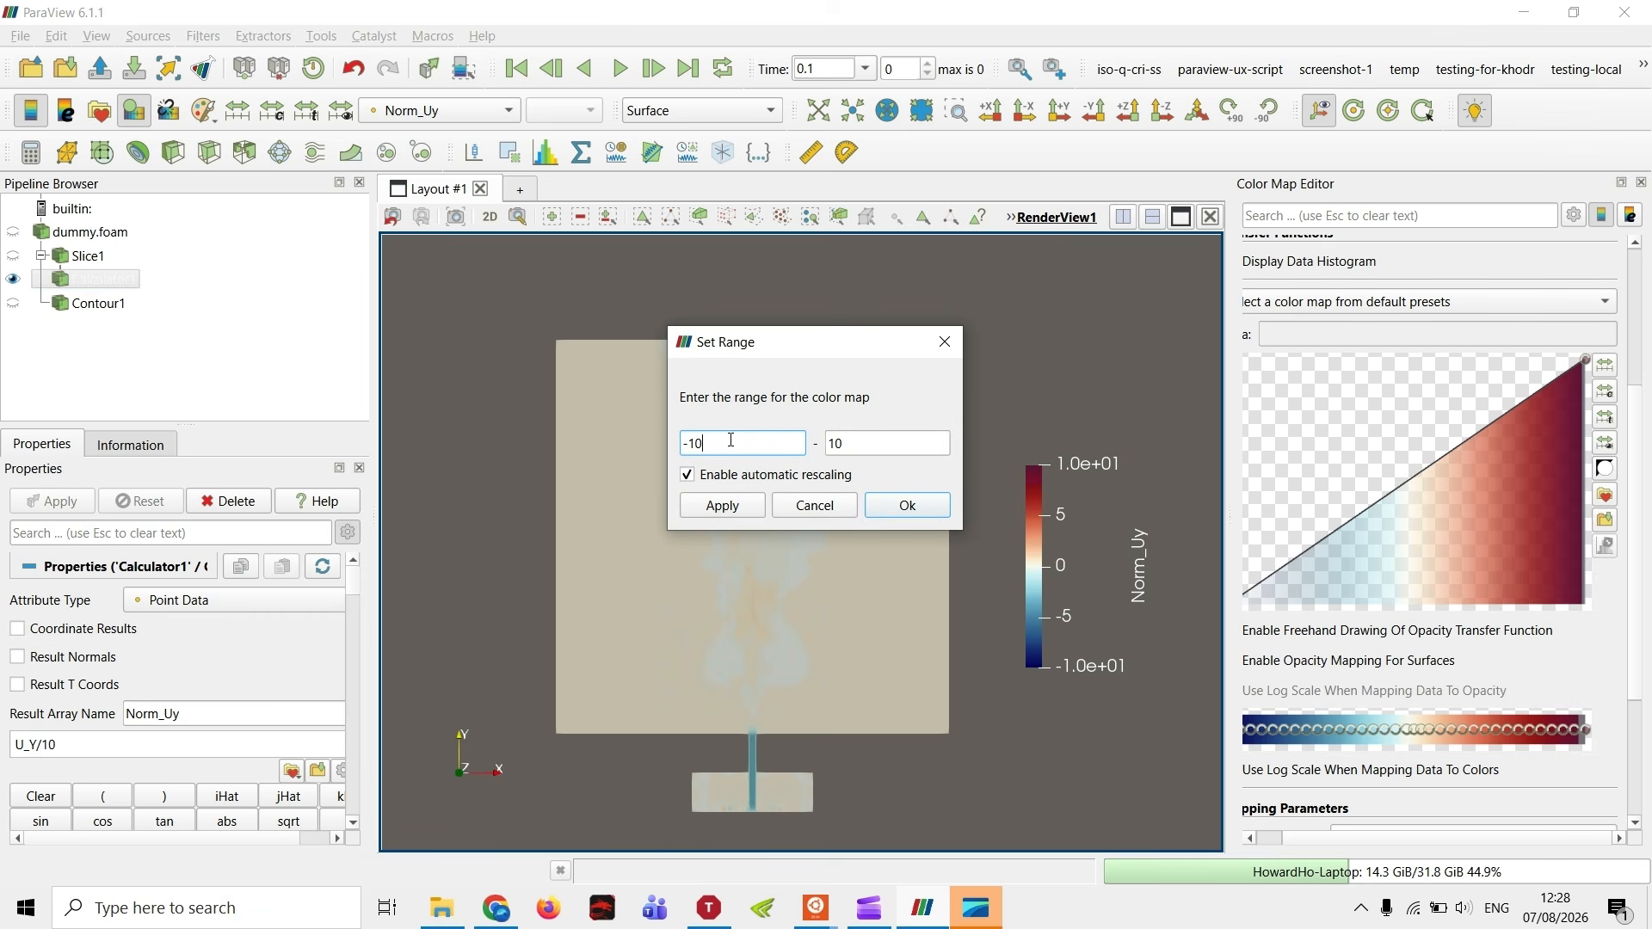
{"action": "left_click_drag", "start_coordinate": [707, 438], "coordinate": [698, 442]}
{"action": "double_click", "coordinate": [863, 445]}
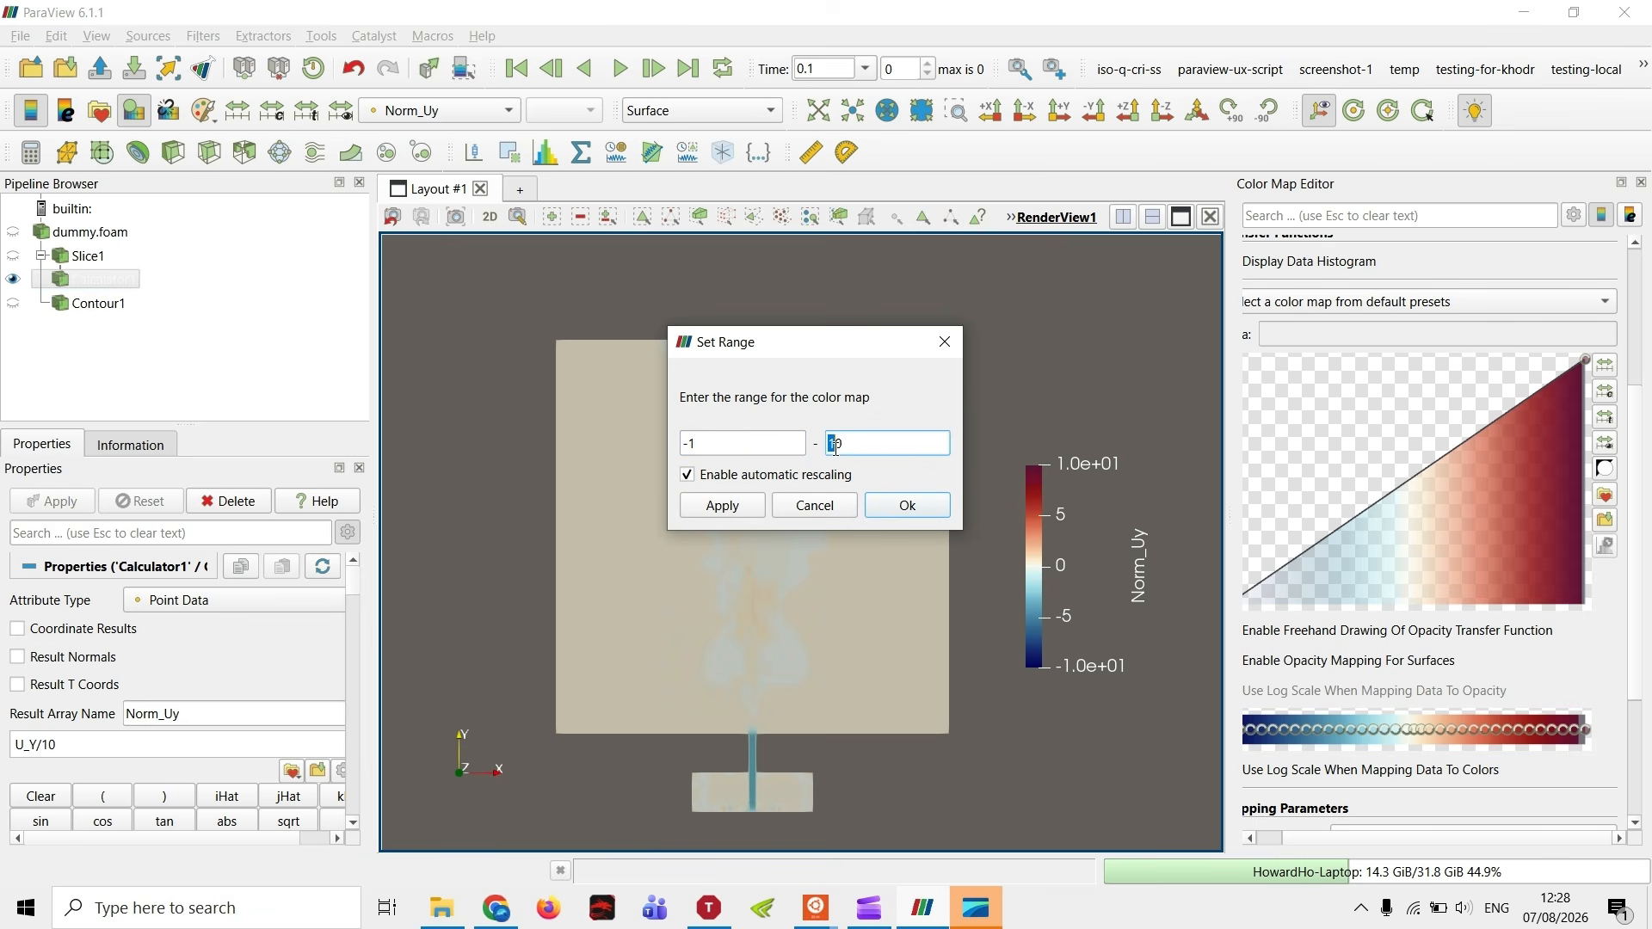
{"action": "type", "text": "1"}
{"action": "left_click", "coordinate": [750, 505]}
{"action": "left_click", "coordinate": [905, 506]}
{"action": "left_click_drag", "start_coordinate": [969, 627], "coordinate": [962, 694]}
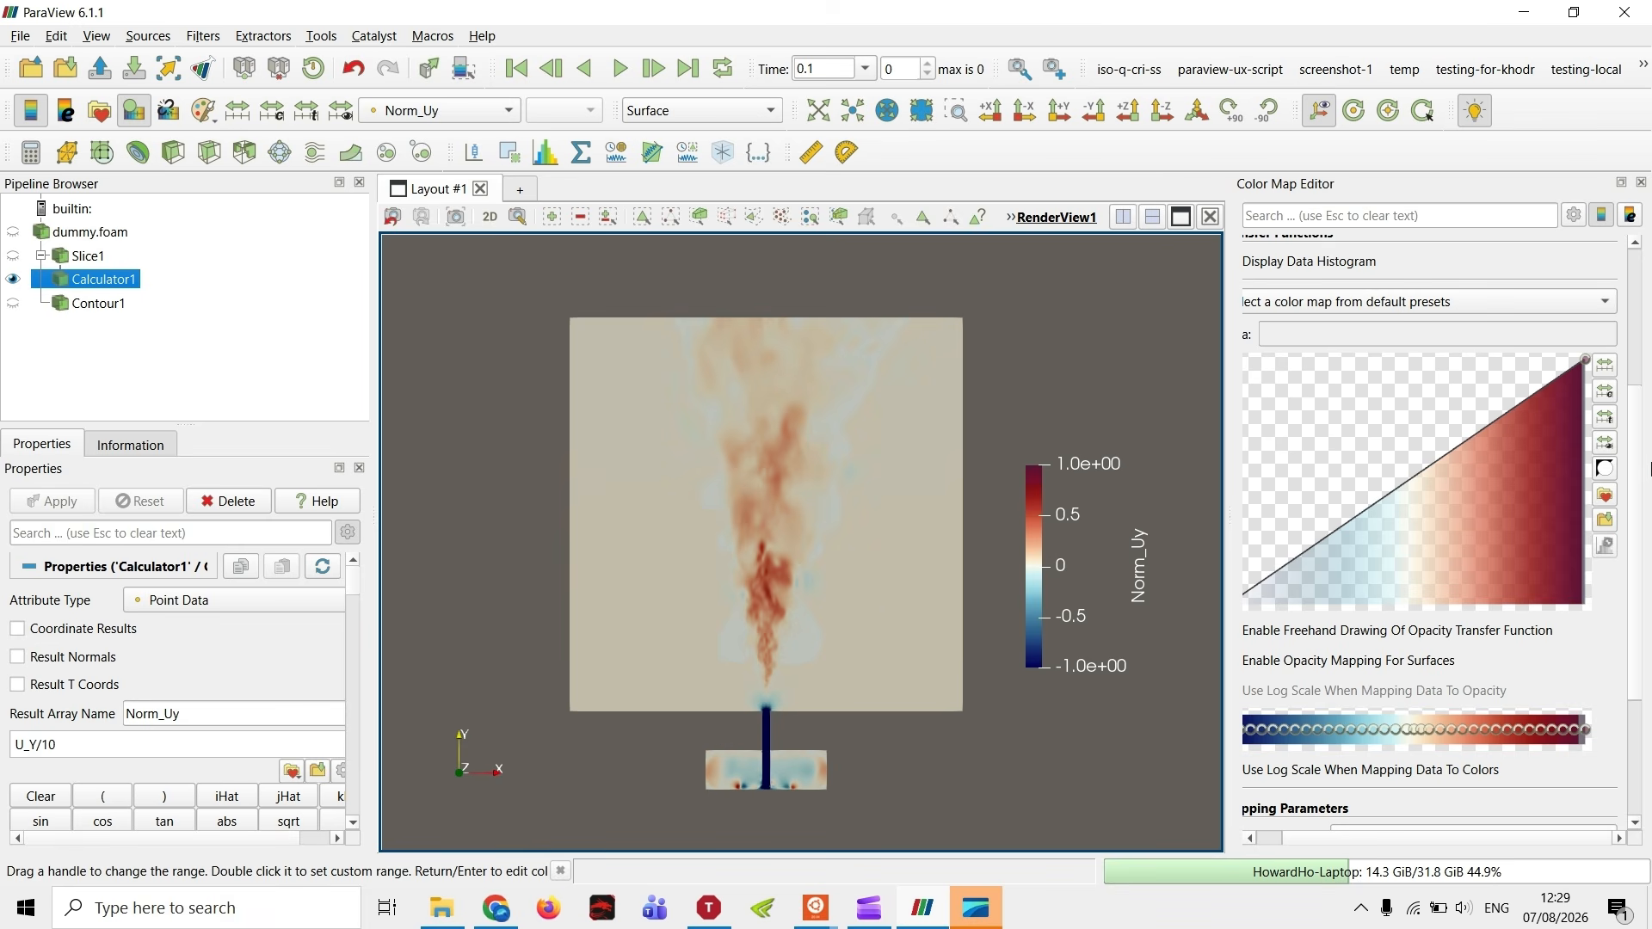
- Look through the available color map presets without applying one
{"action": "left_click", "coordinate": [1607, 497]}
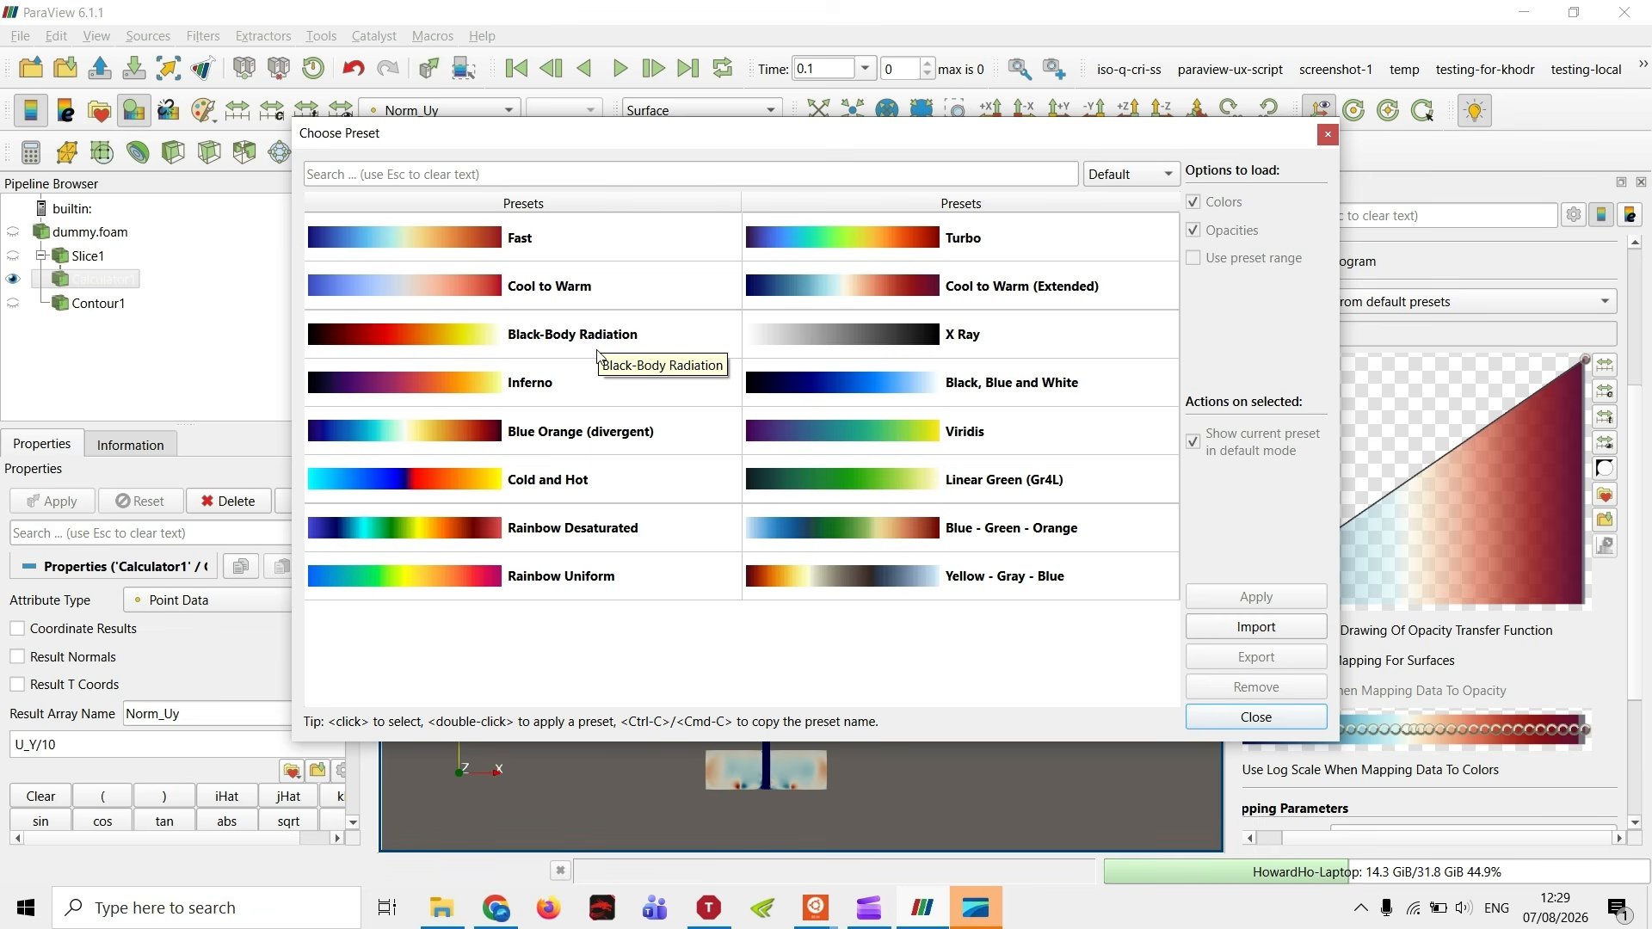
{"action": "left_click", "coordinate": [1256, 717]}
{"action": "scroll", "coordinate": [1527, 490], "scroll_direction": "up", "scroll_amount": 4}
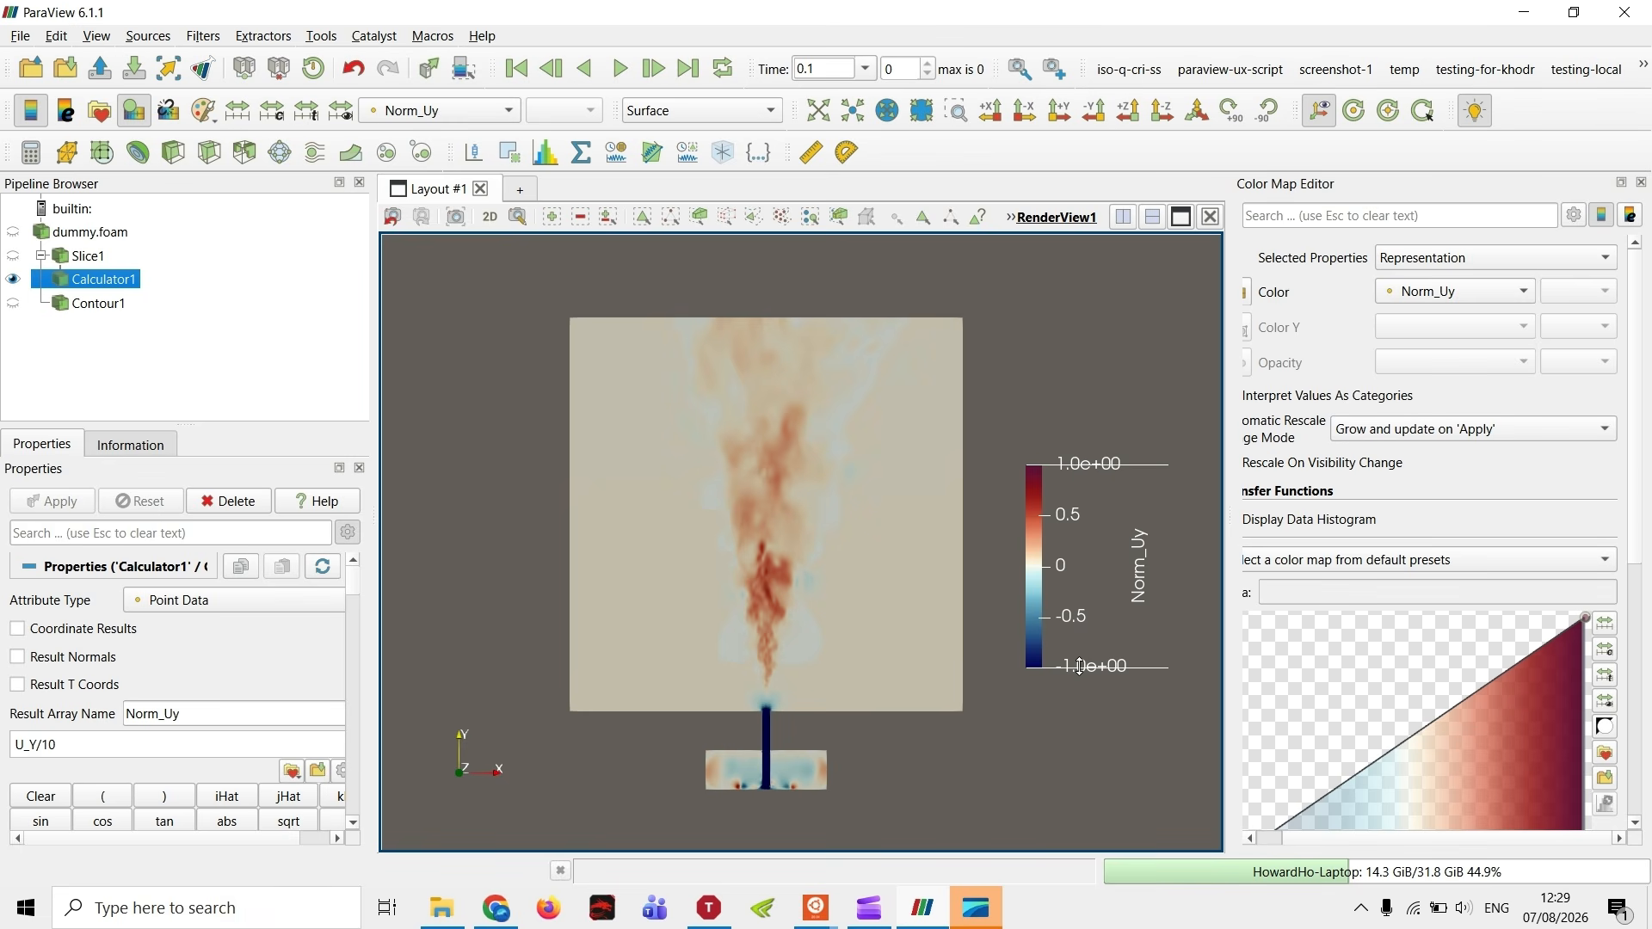
- Set the color legend's title to the LaTeX expression $U_y/U_\infty$ and apply it
{"action": "left_click", "coordinate": [1630, 215]}
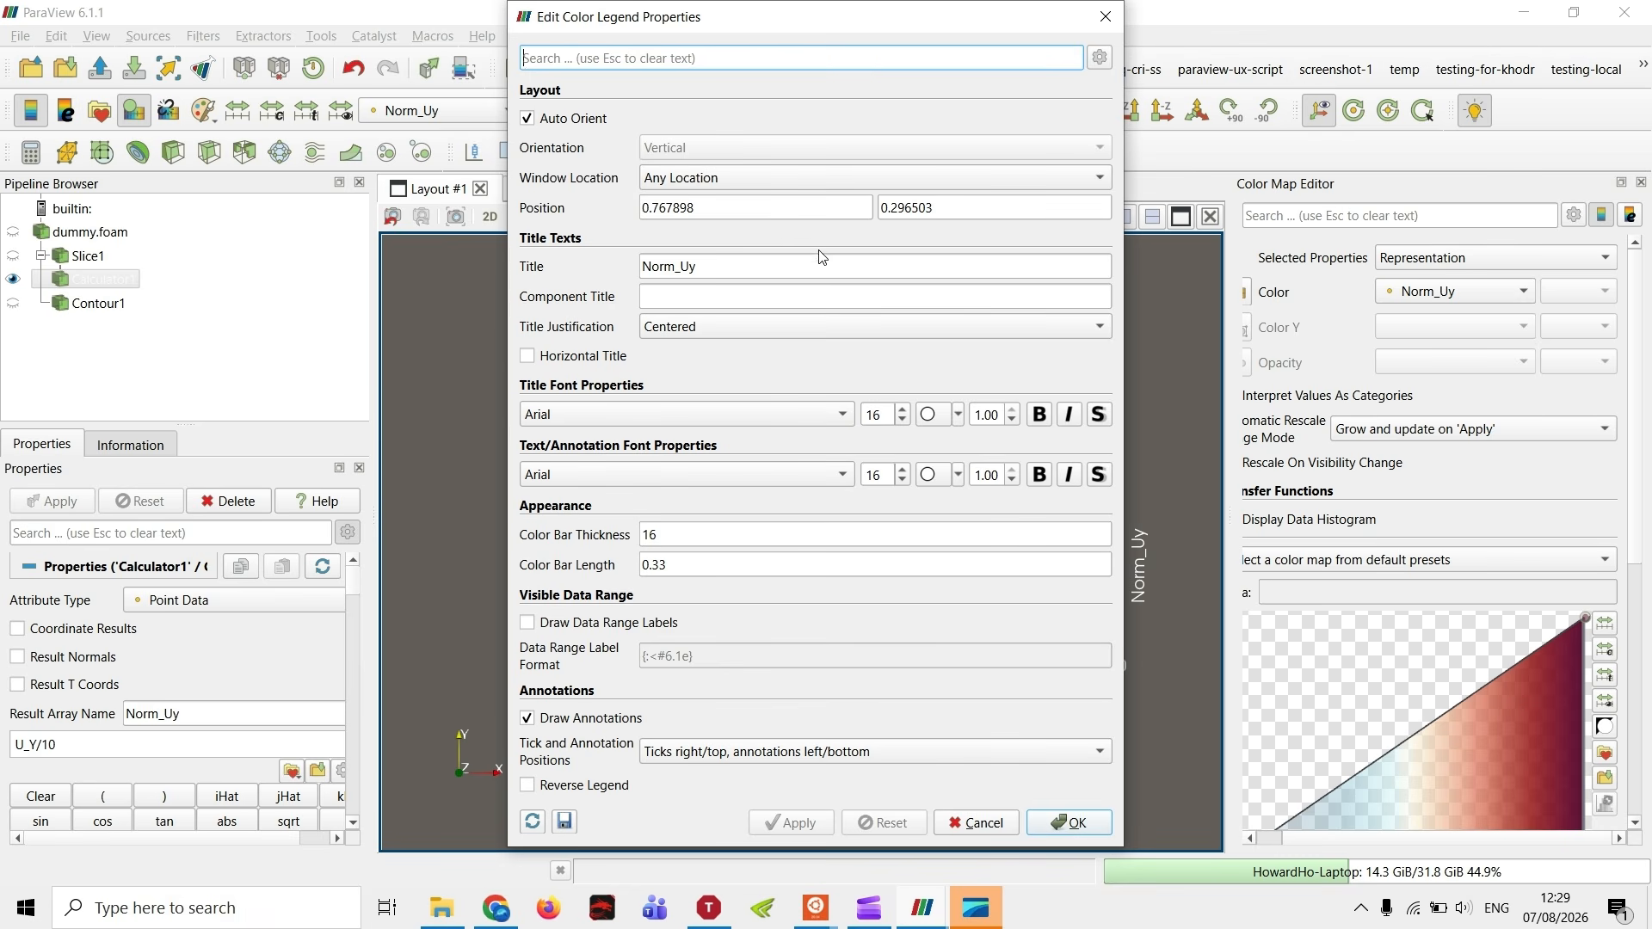
{"action": "double_click", "coordinate": [757, 265]}
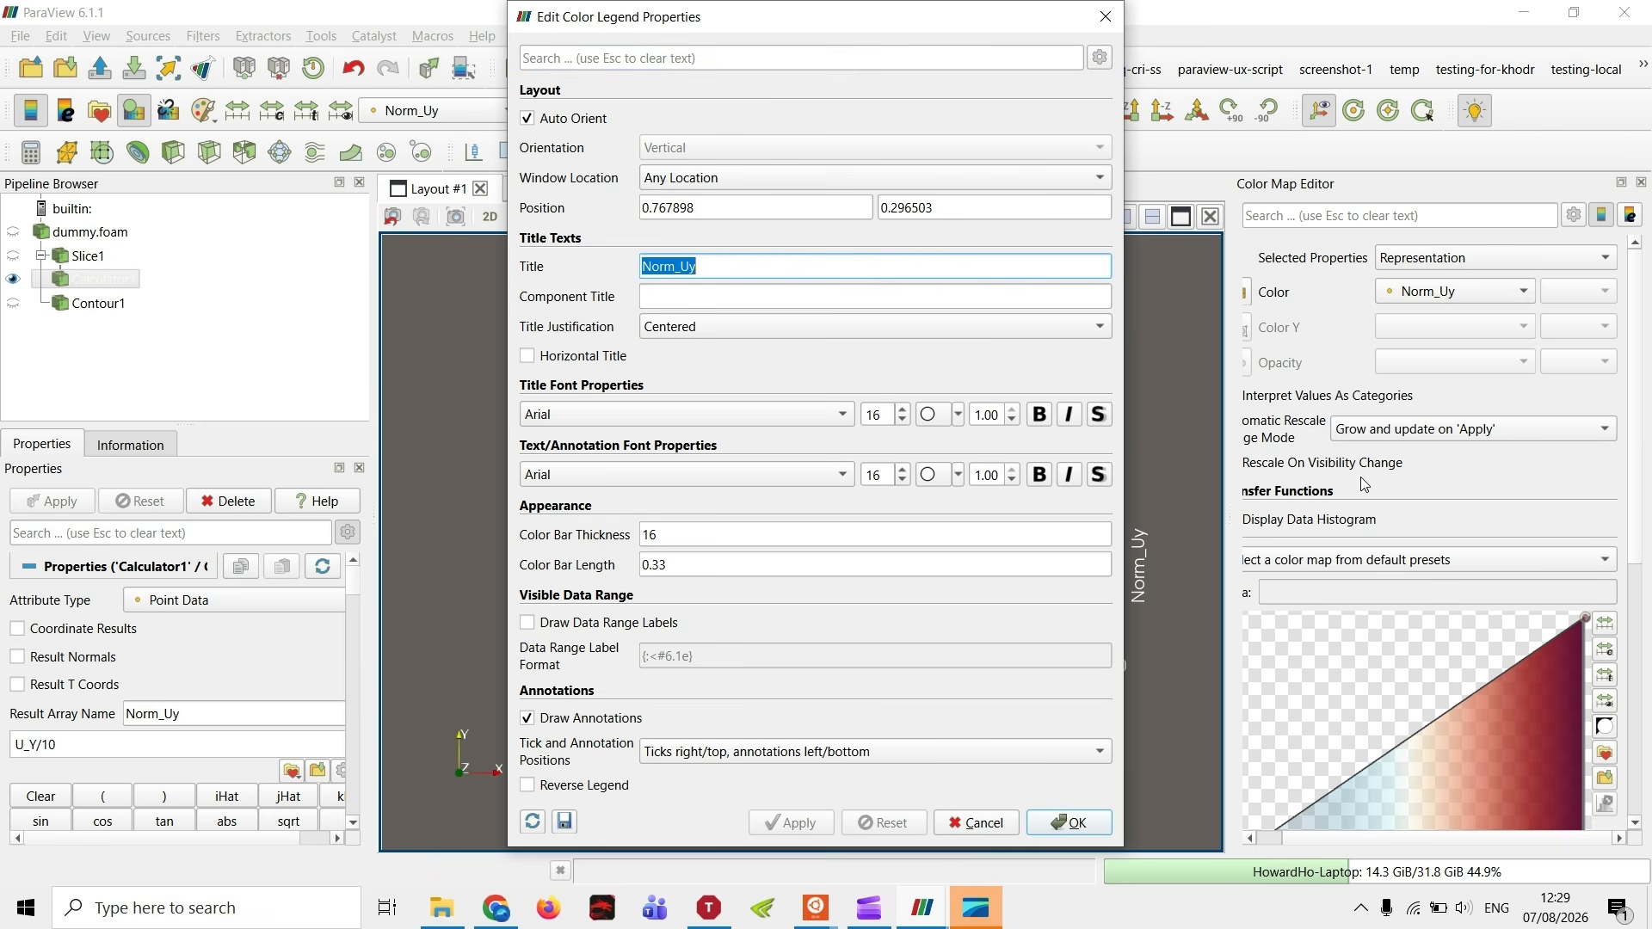
{"action": "type", "text": "$"}
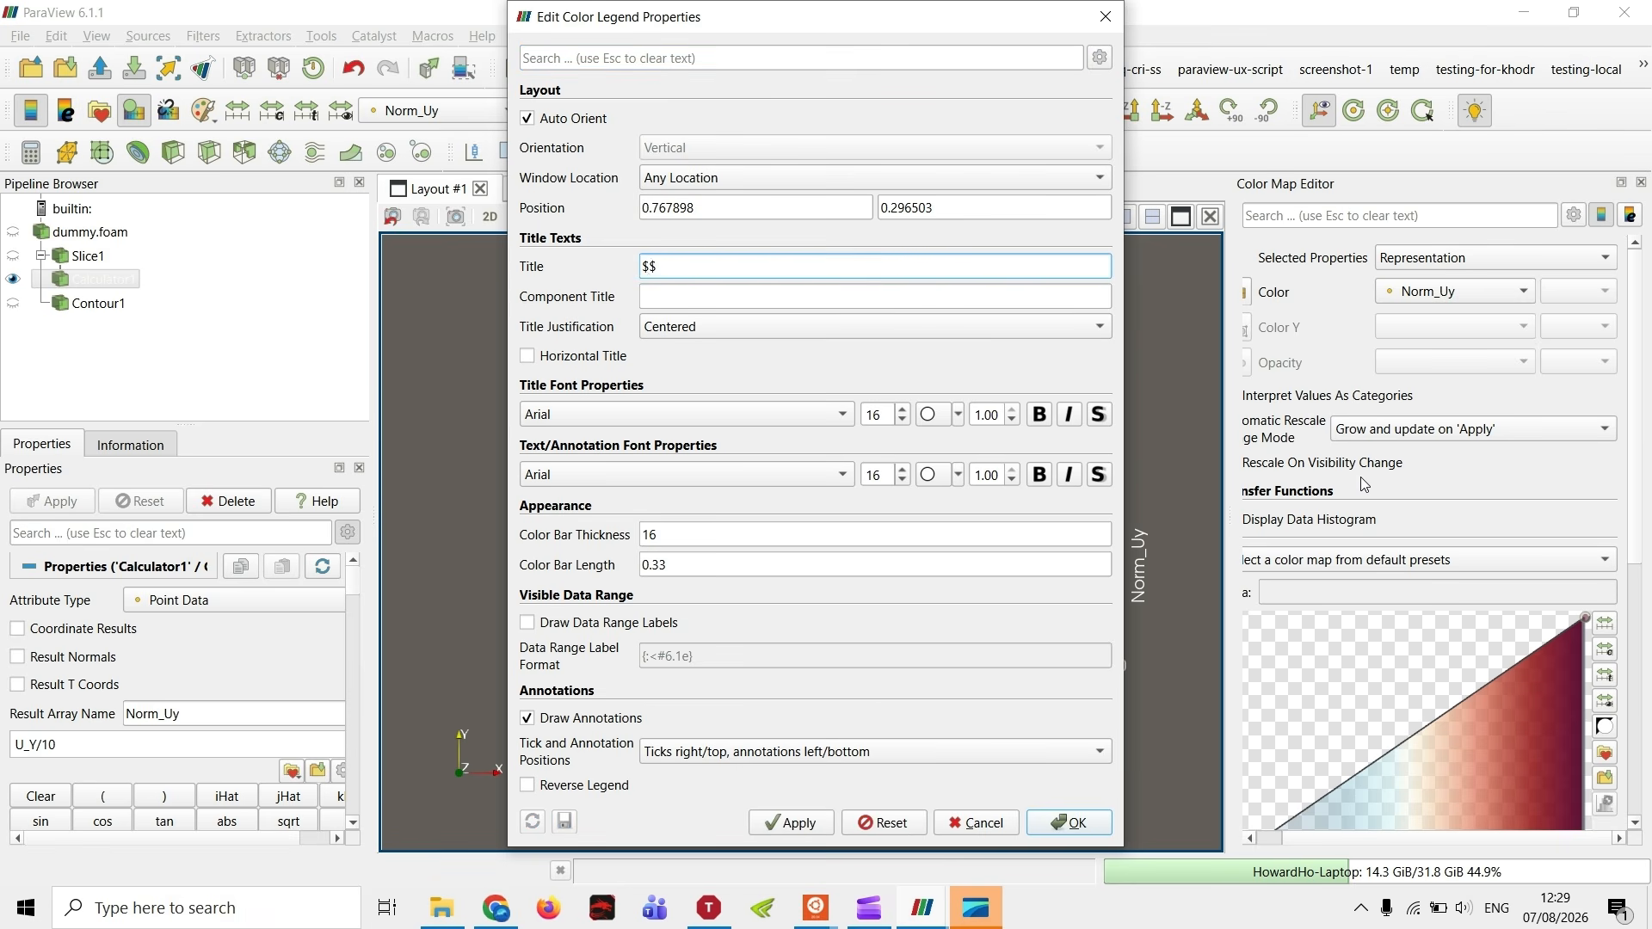
{"action": "type", "text": "U_y/U_\\inft"}
{"action": "key", "text": "BackSpace"}
{"action": "type", "text": "ty"}
{"action": "left_click", "coordinate": [808, 831]}
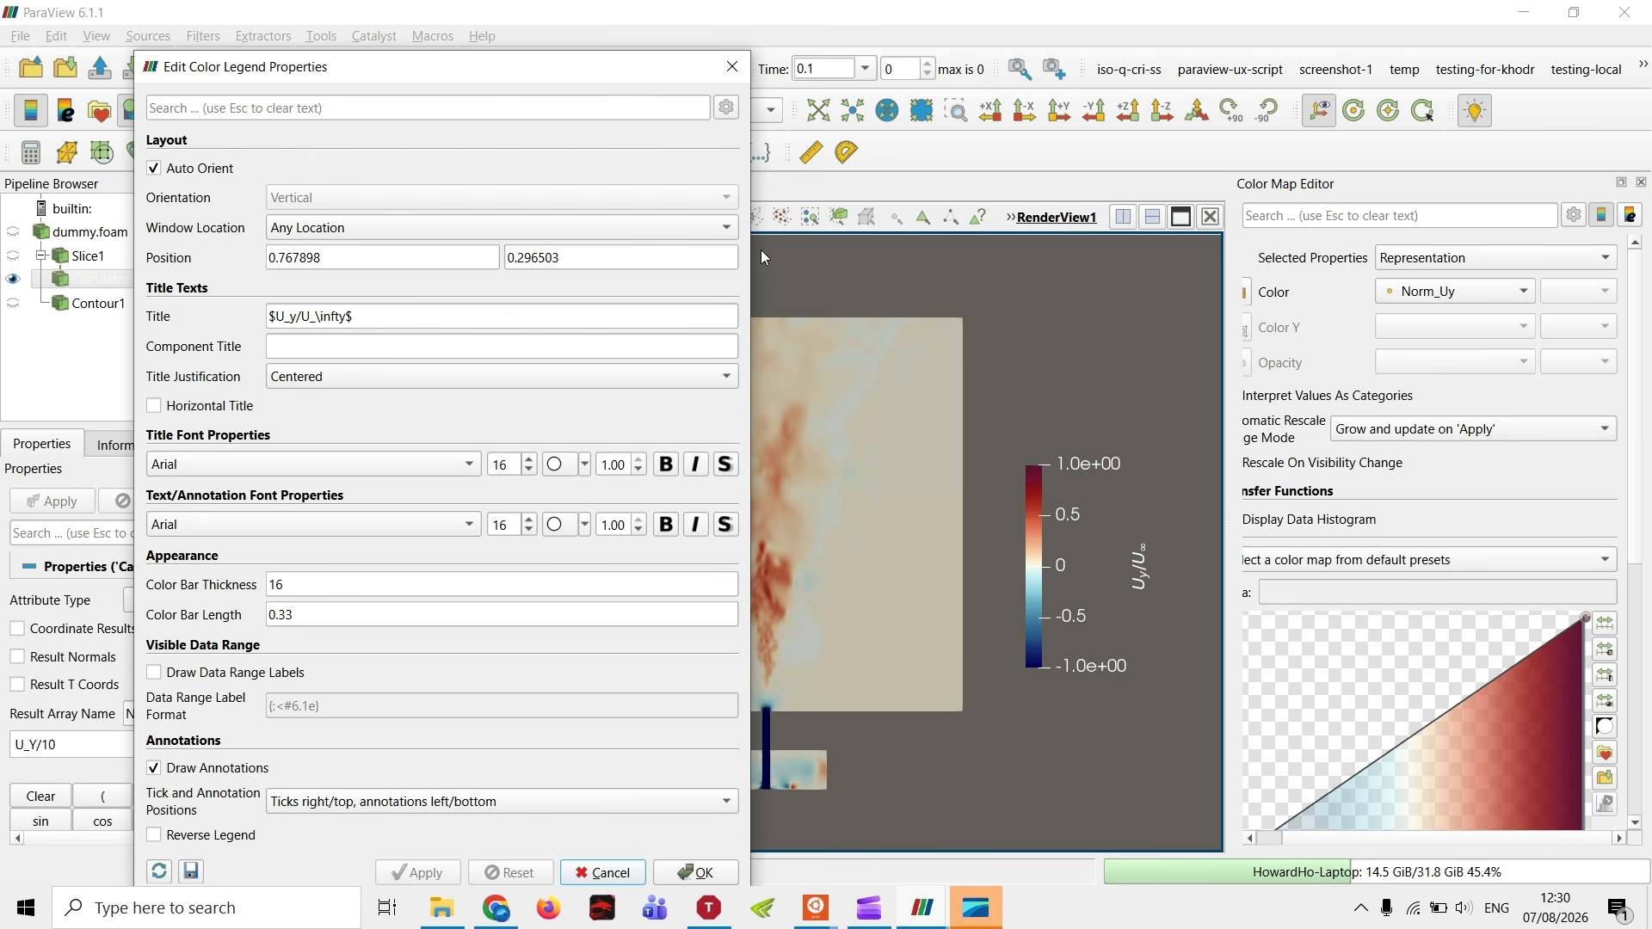
- Make the color legend's title horizontal and apply the change
{"action": "left_click_drag", "start_coordinate": [585, 67], "coordinate": [554, 43]}
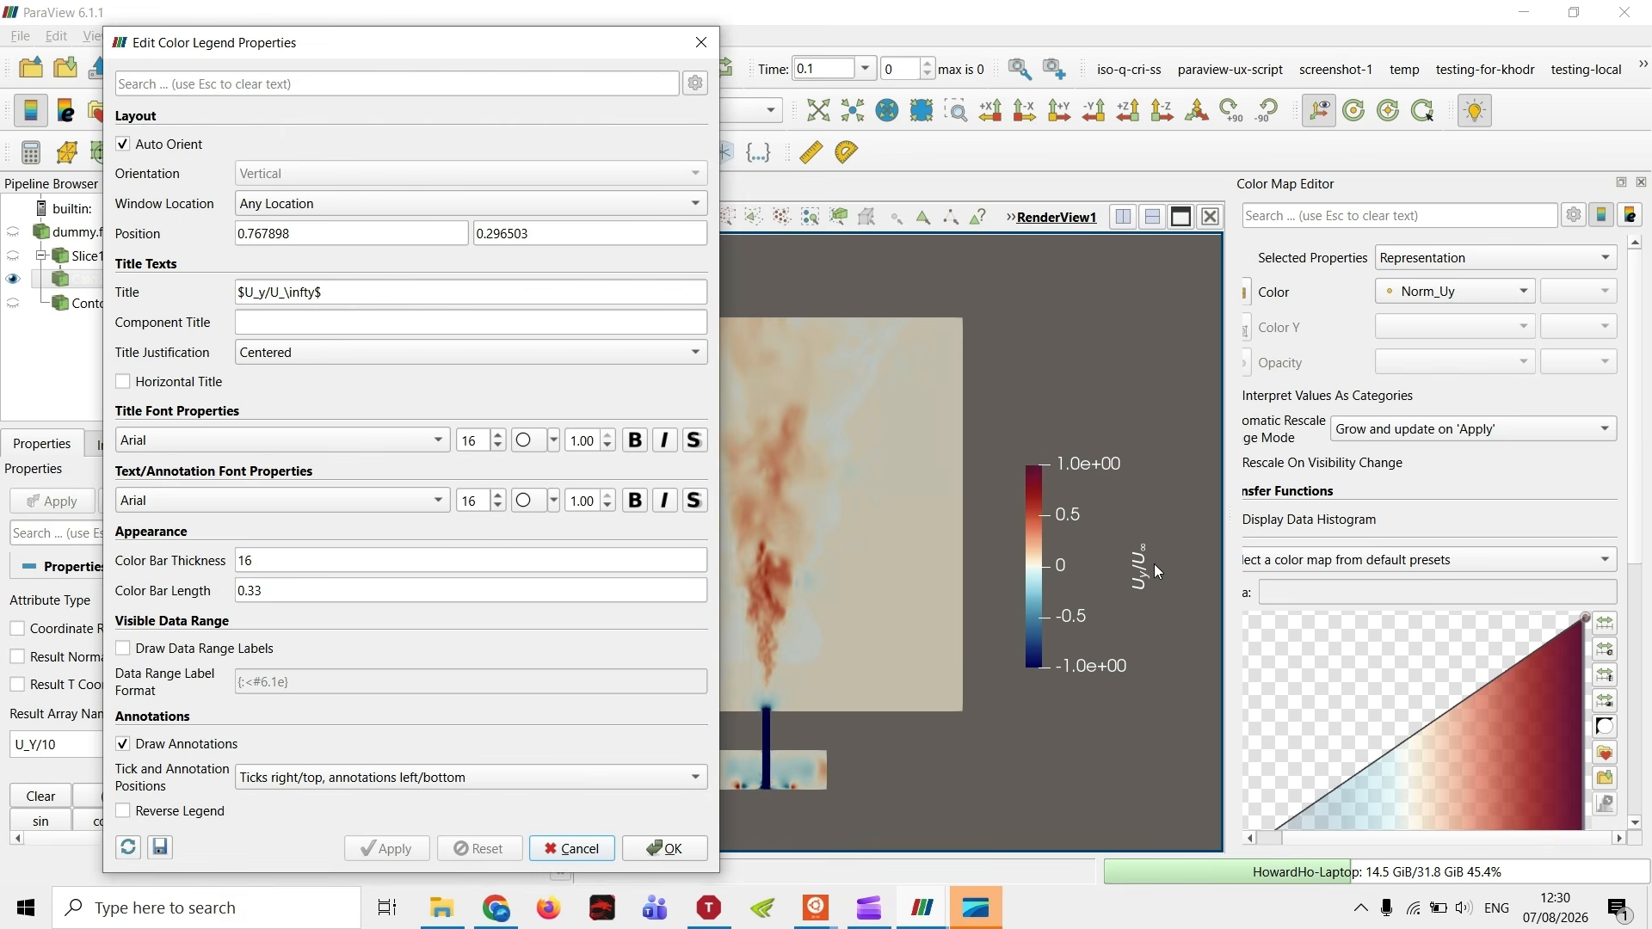
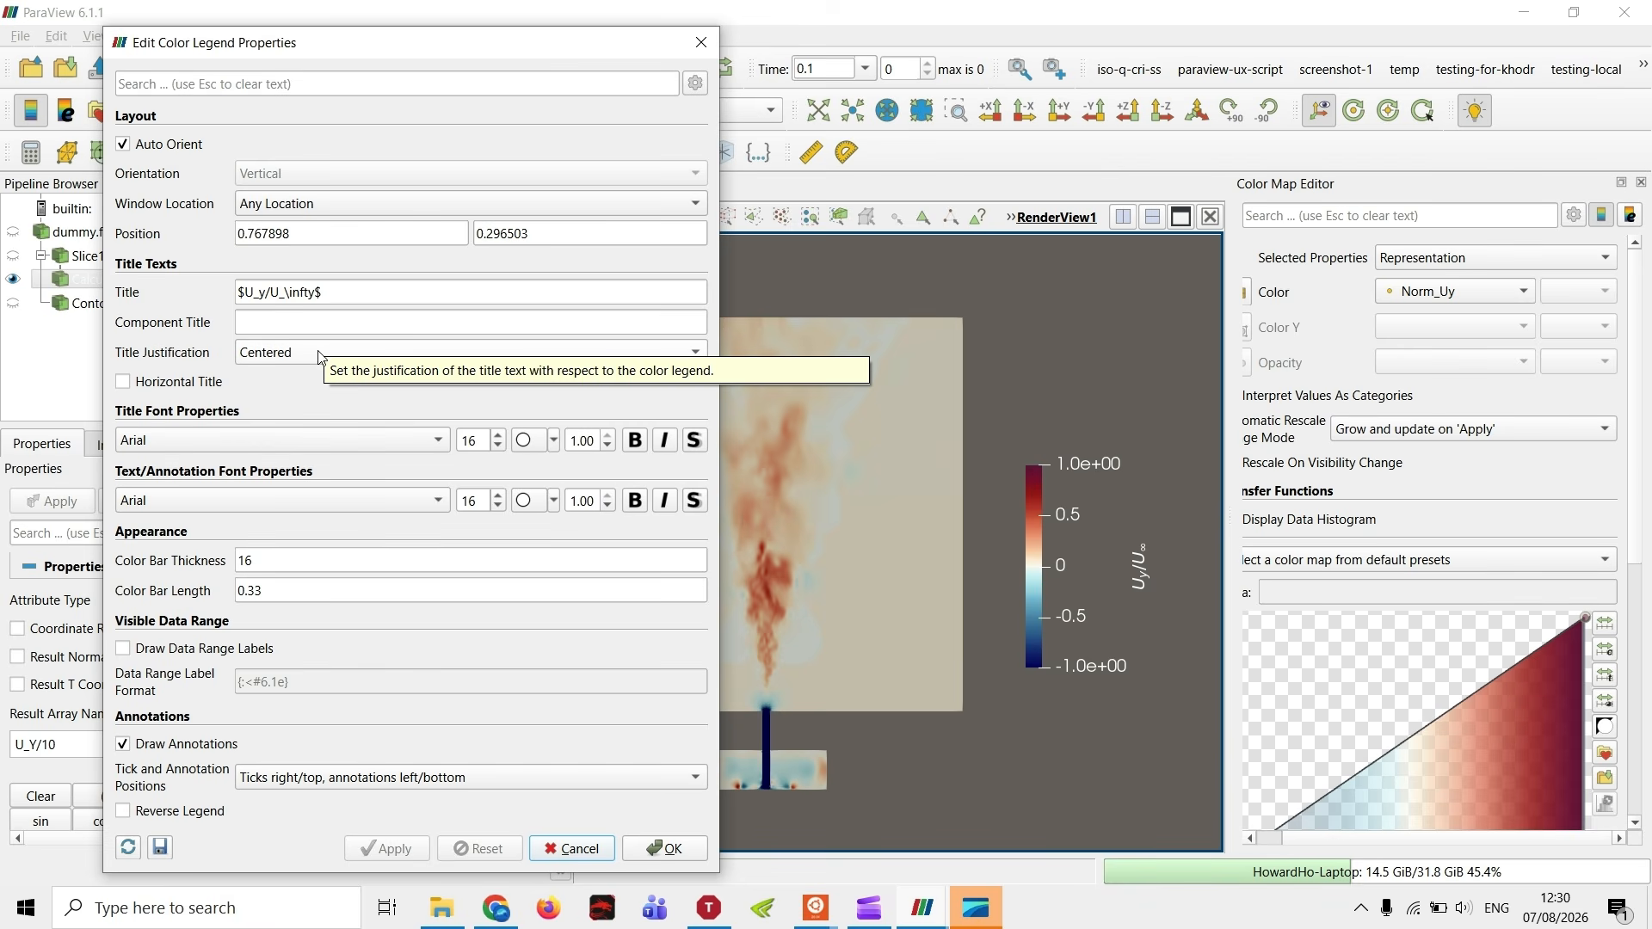
{"action": "left_click", "coordinate": [172, 381]}
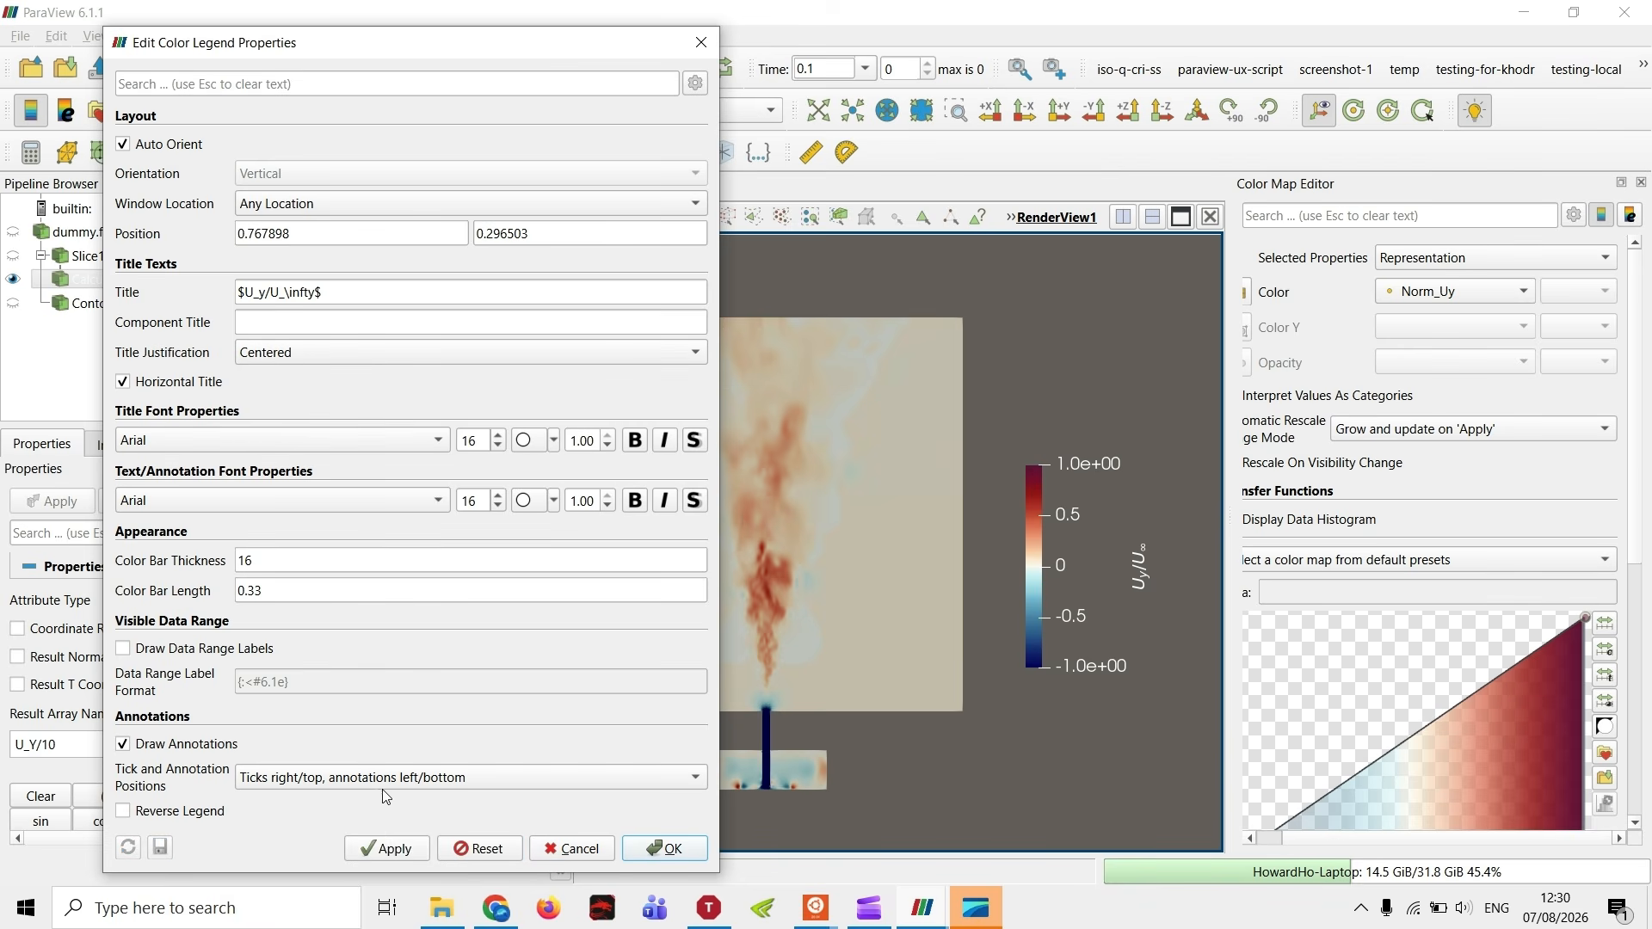
{"action": "left_click", "coordinate": [389, 848]}
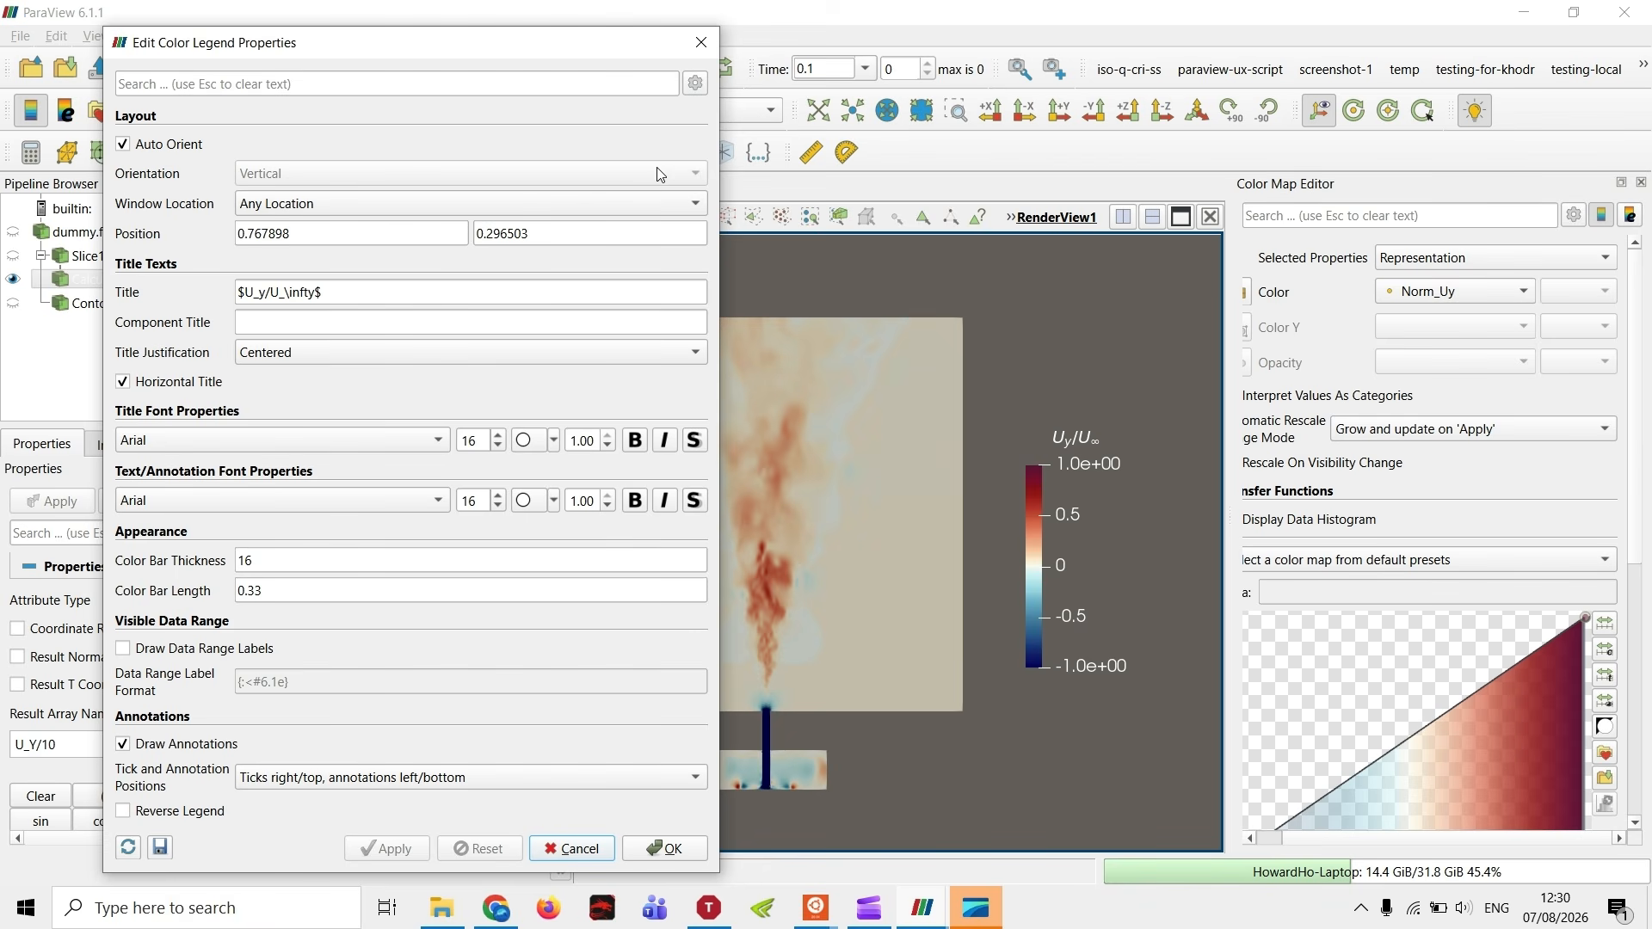
- Show the legend's advanced properties and apply the range label format {:<#6.2e}
{"action": "left_click", "coordinate": [695, 85]}
{"action": "scroll", "coordinate": [596, 291], "scroll_direction": "down", "scroll_amount": 5}
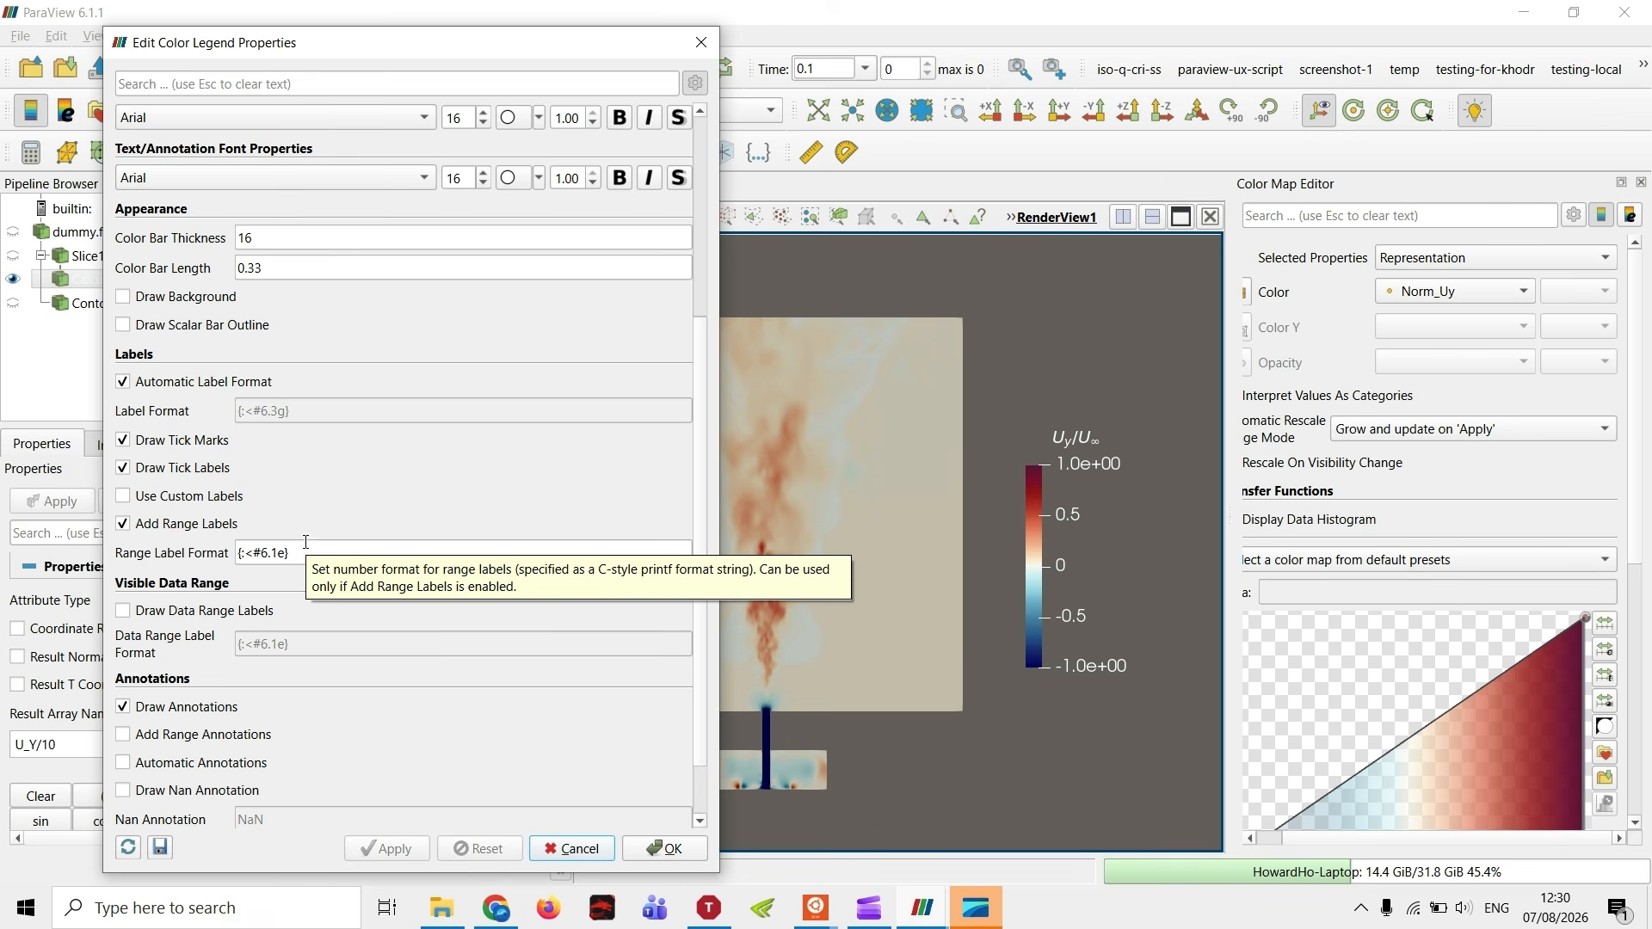
{"action": "double_click", "coordinate": [271, 554]}
{"action": "left_click", "coordinate": [285, 553]}
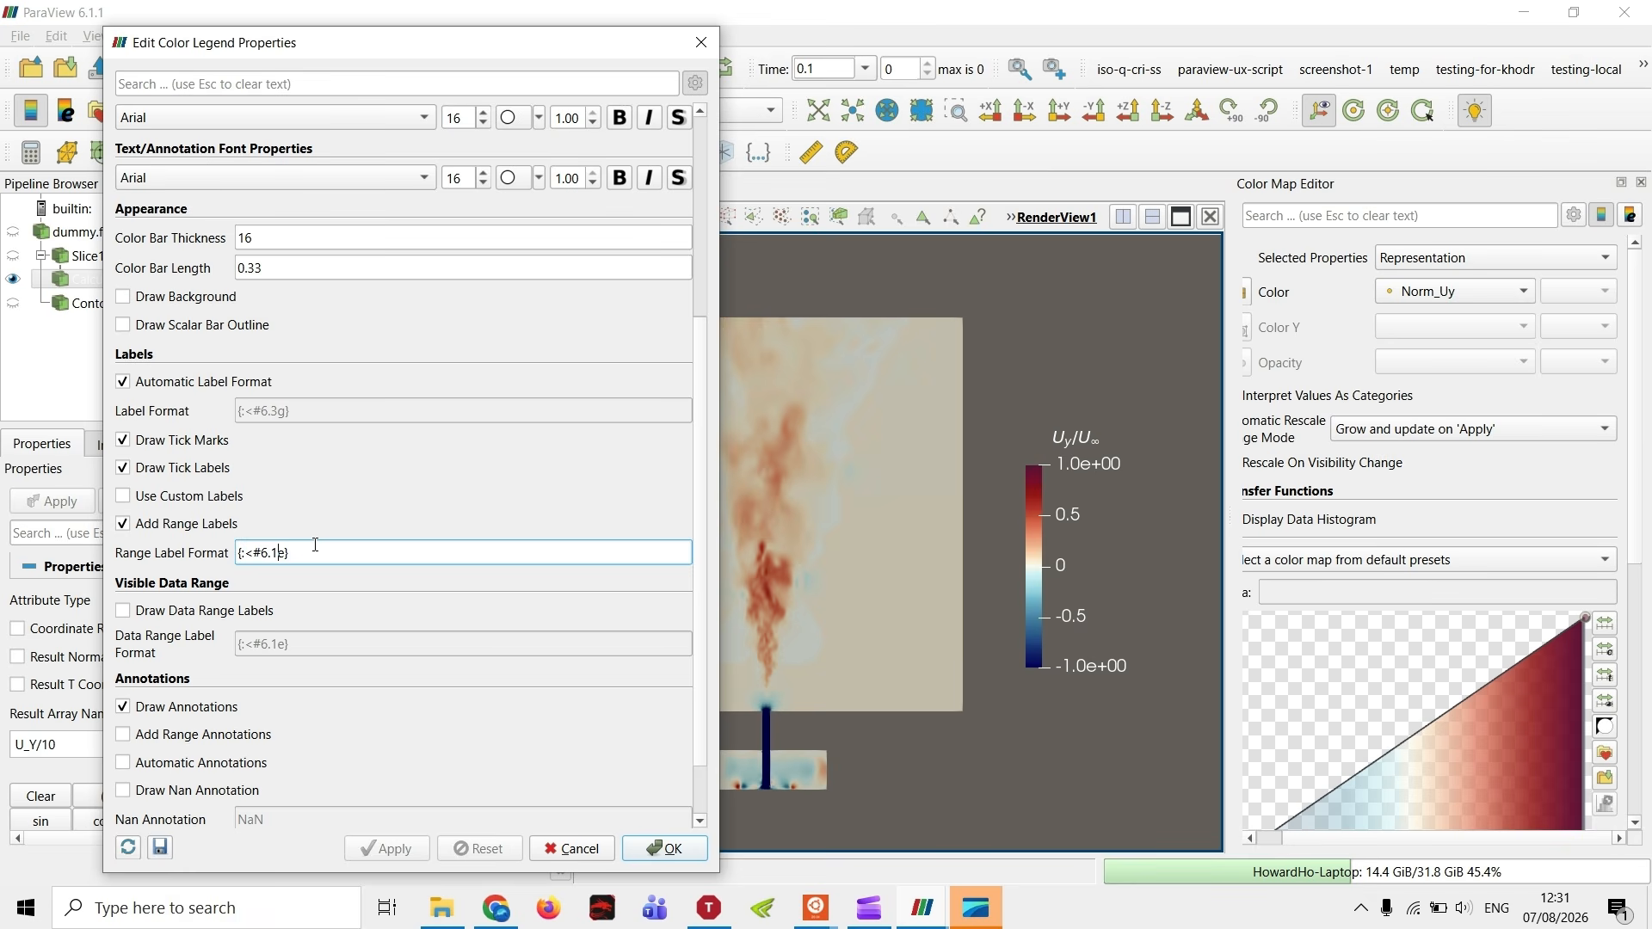
{"action": "key", "text": "BackSpace"}
{"action": "type", "text": "2"}
{"action": "left_click", "coordinate": [387, 849]}
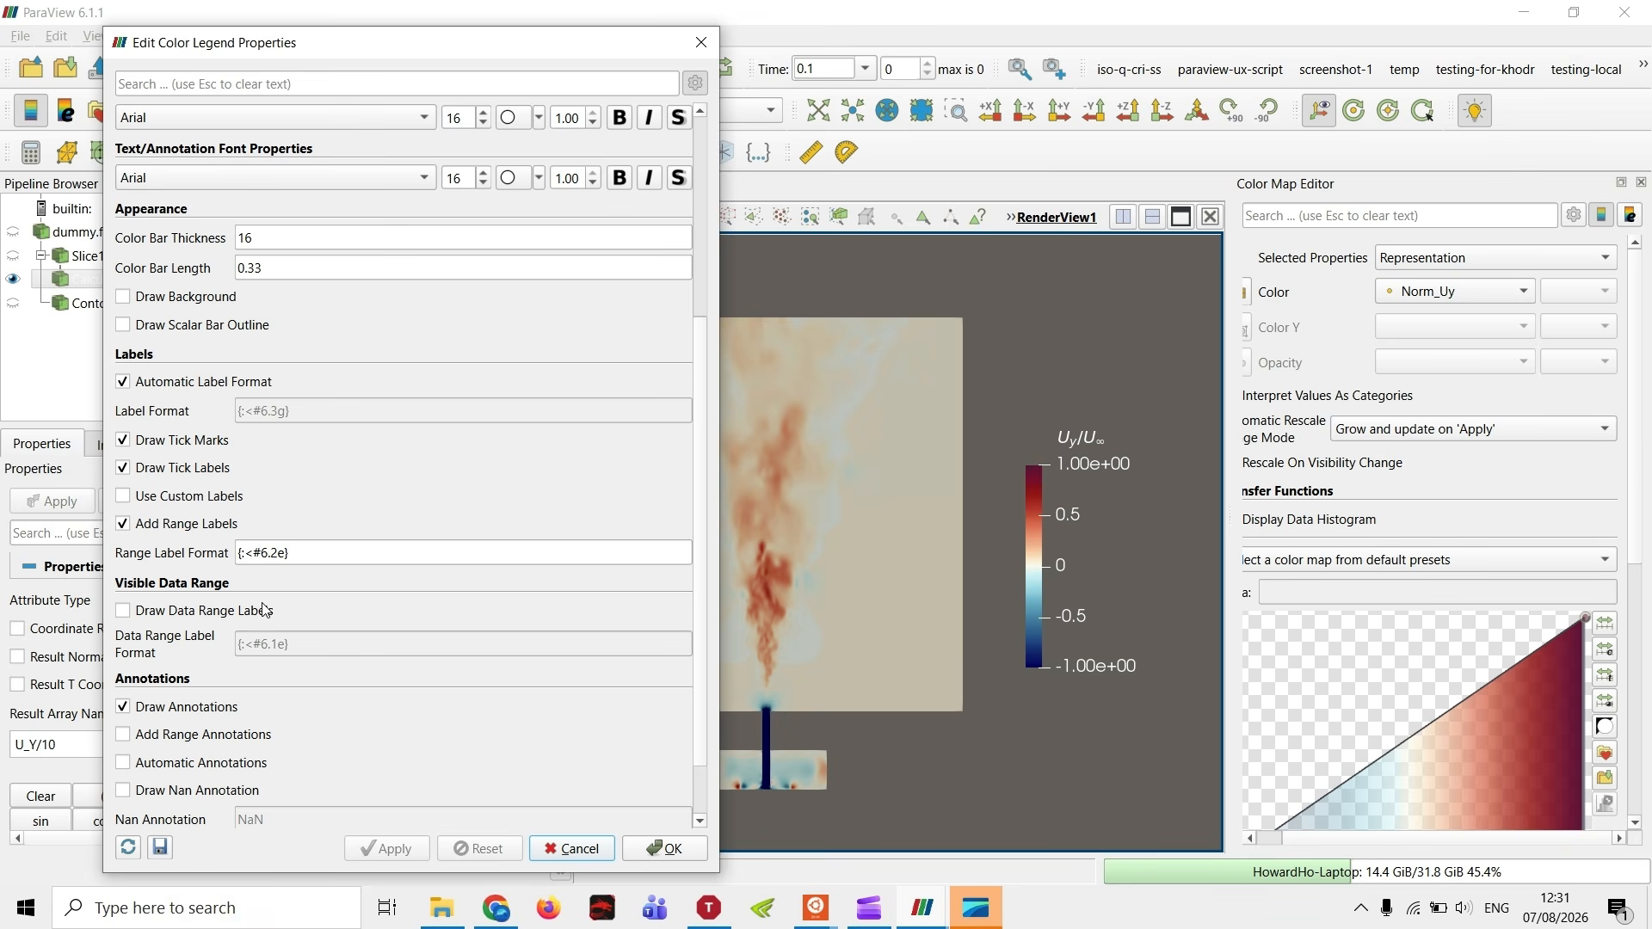
- Enable custom labels on the color legend, add the values 1, 0 and -1, and apply them
{"action": "left_click", "coordinate": [213, 499]}
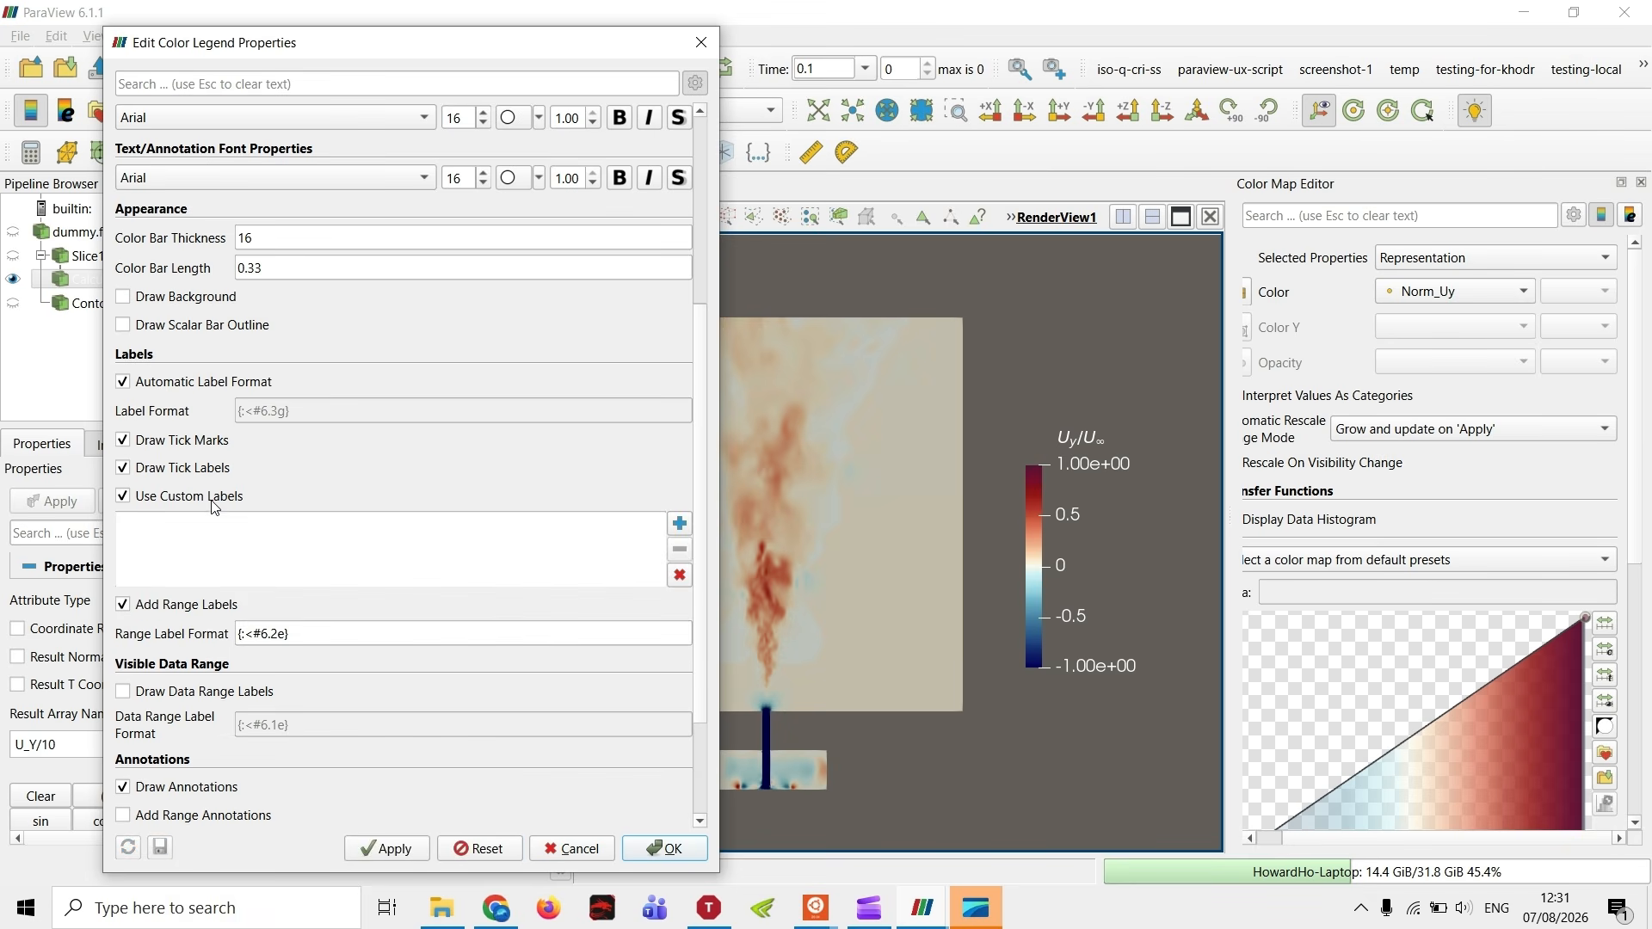
{"action": "left_click", "coordinate": [681, 526]}
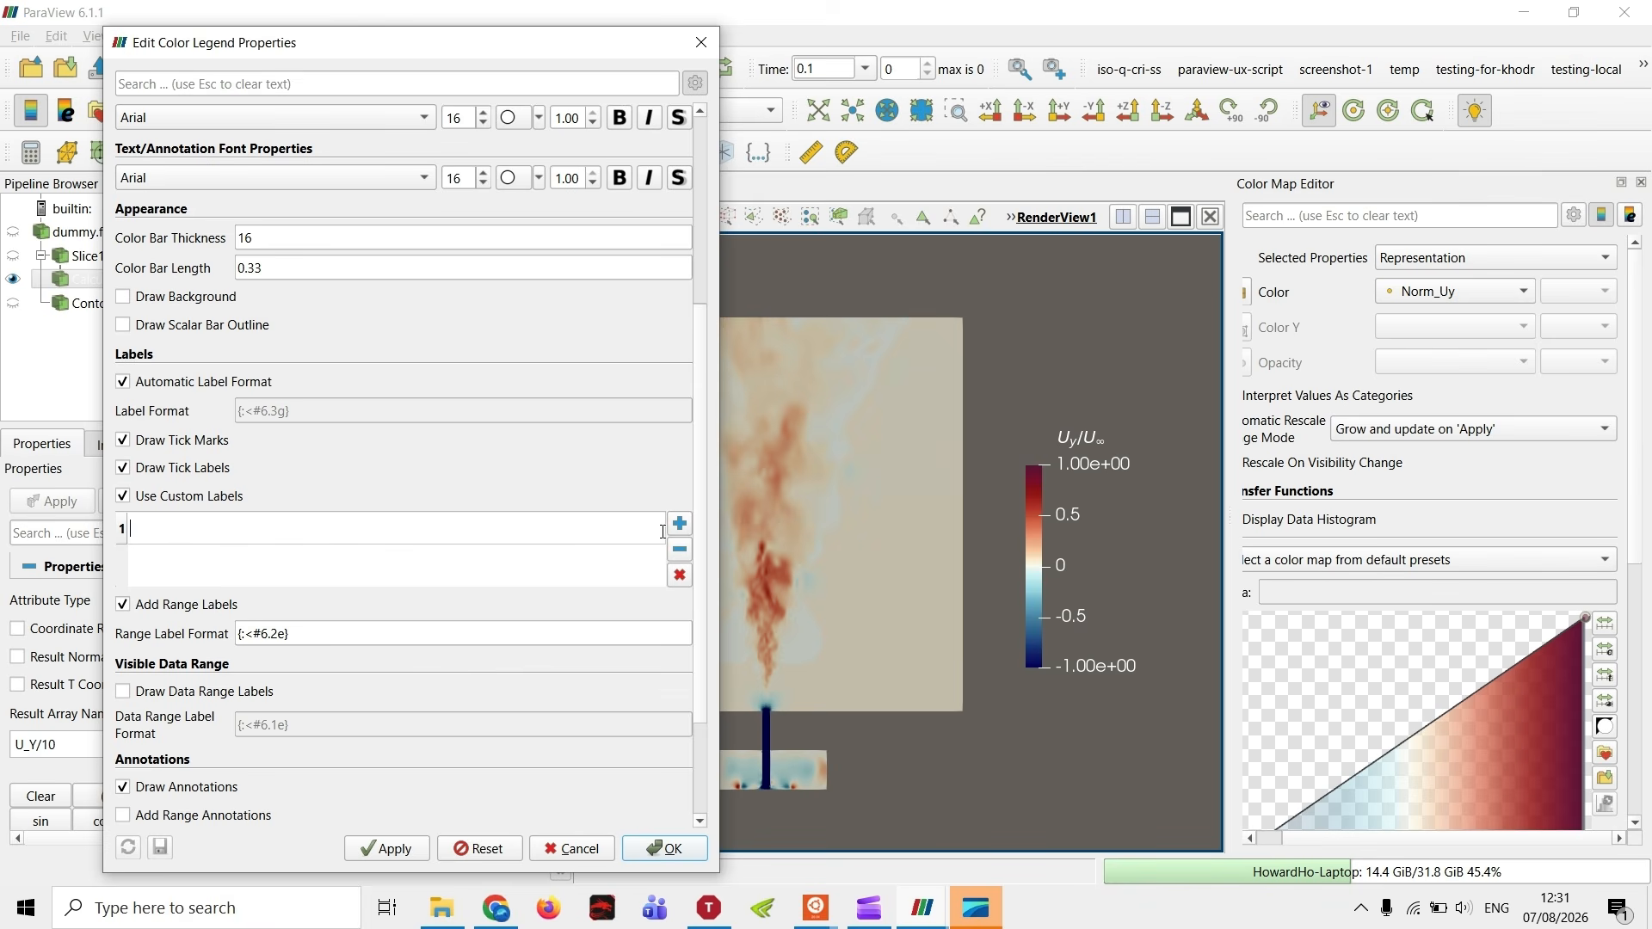
{"action": "key", "text": "Return"}
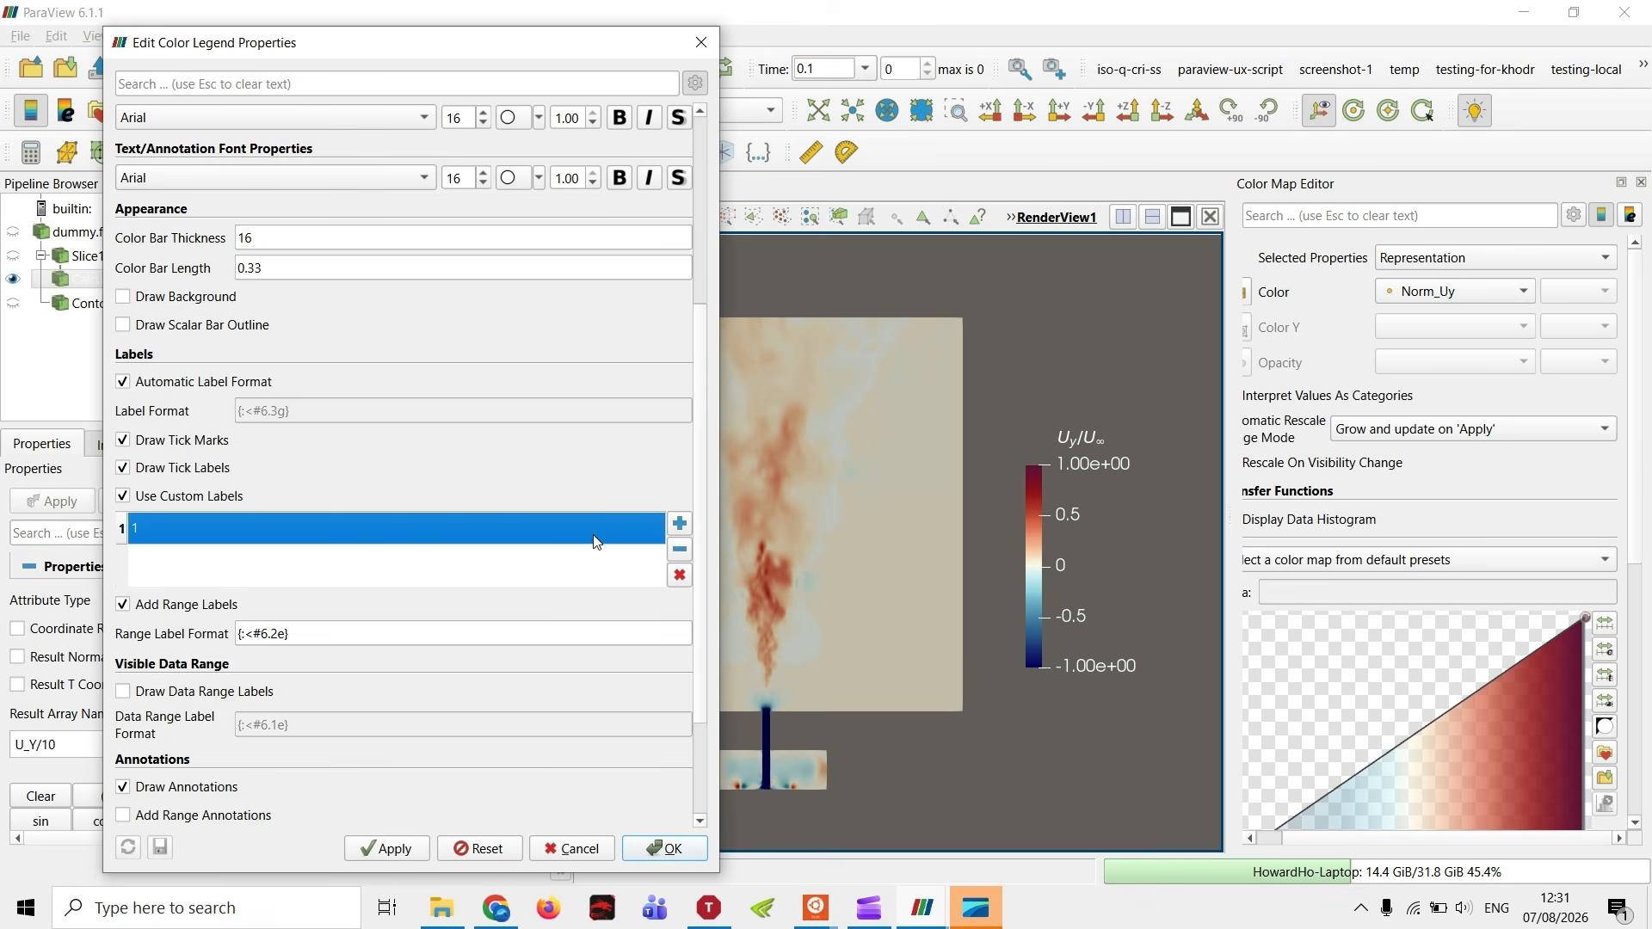
{"action": "left_click", "coordinate": [686, 525]}
{"action": "left_click", "coordinate": [682, 524]}
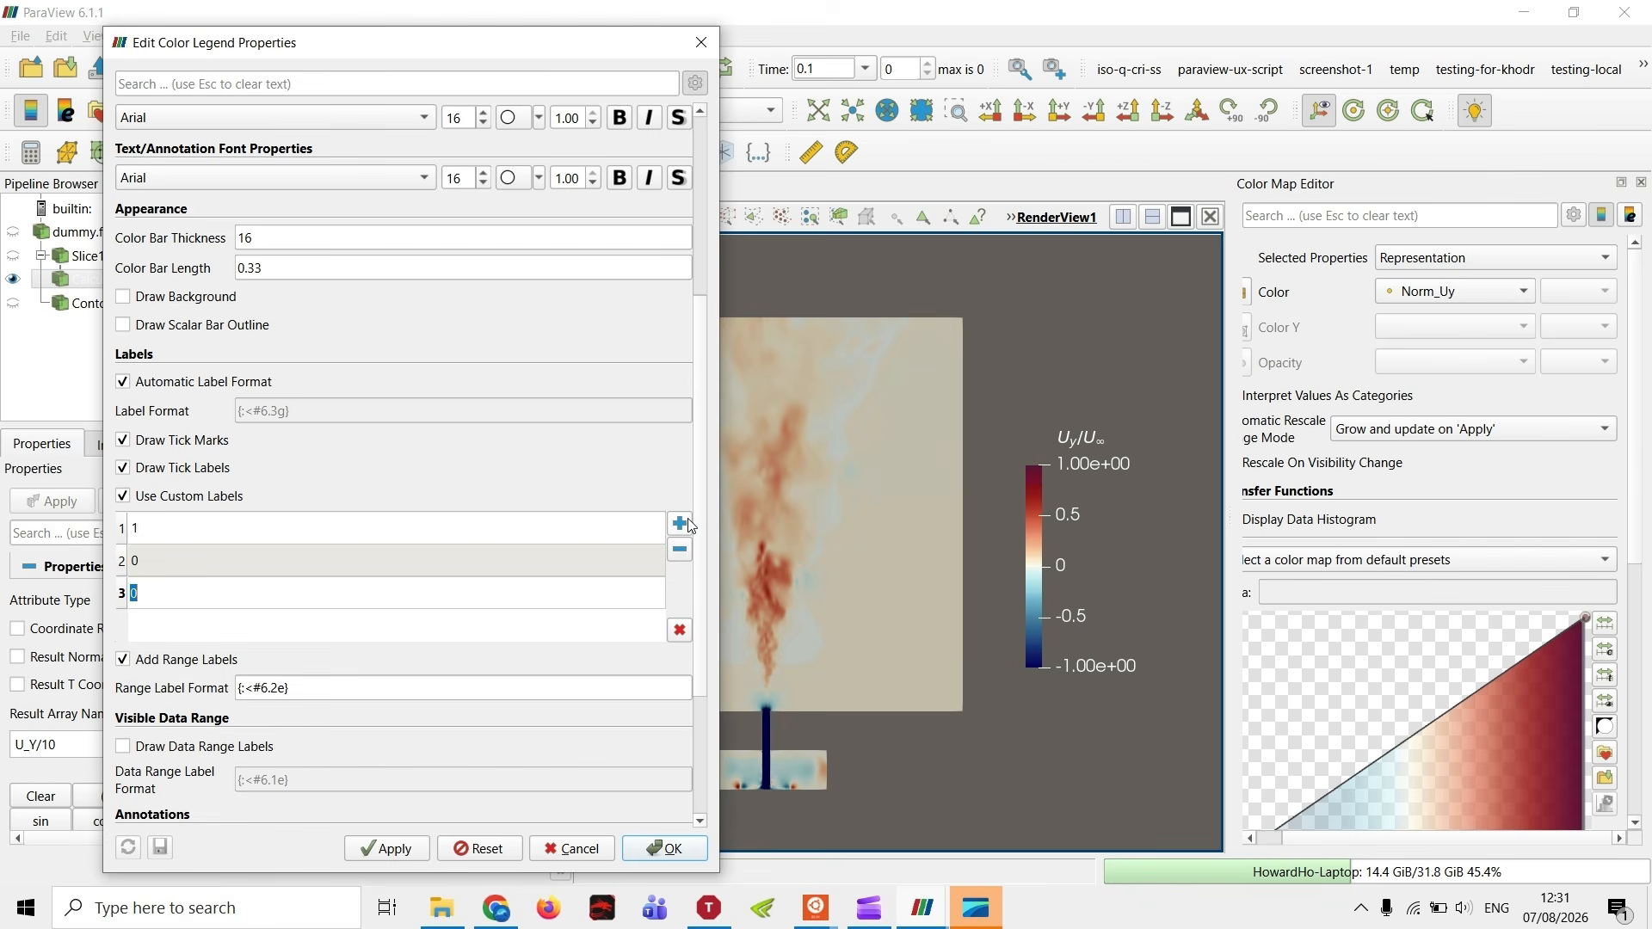
{"action": "type", "text": "-1"}
{"action": "left_click", "coordinate": [406, 850]}
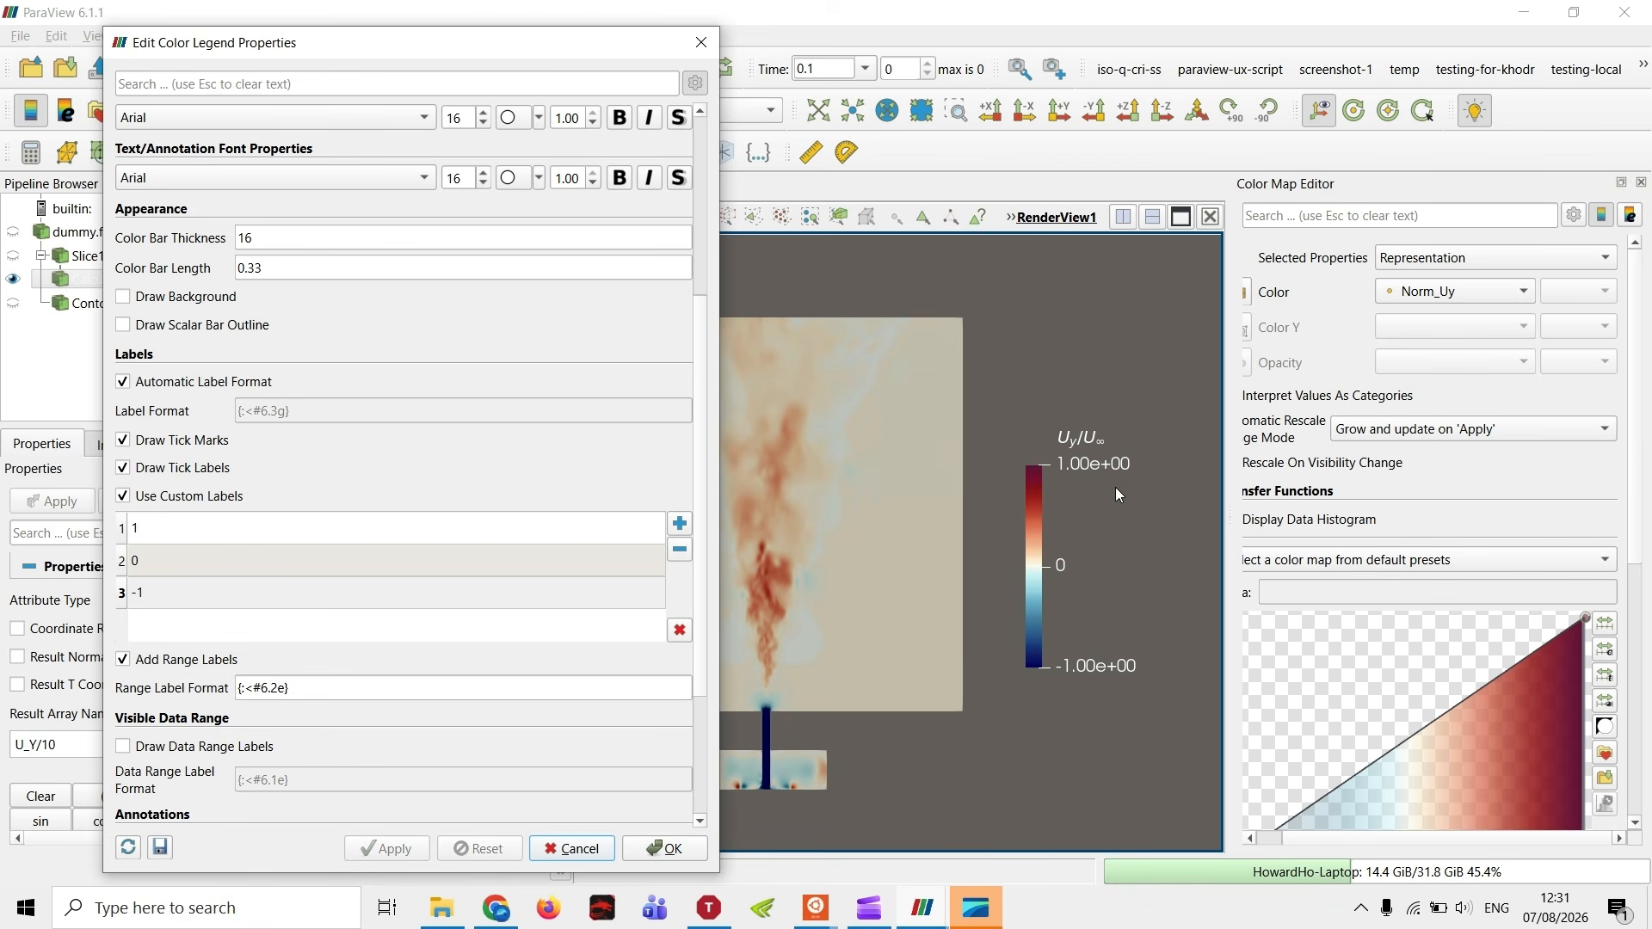
- Set the legend's range label format to {:<#6.0e} and apply it
{"action": "triple_click", "coordinate": [281, 687]}
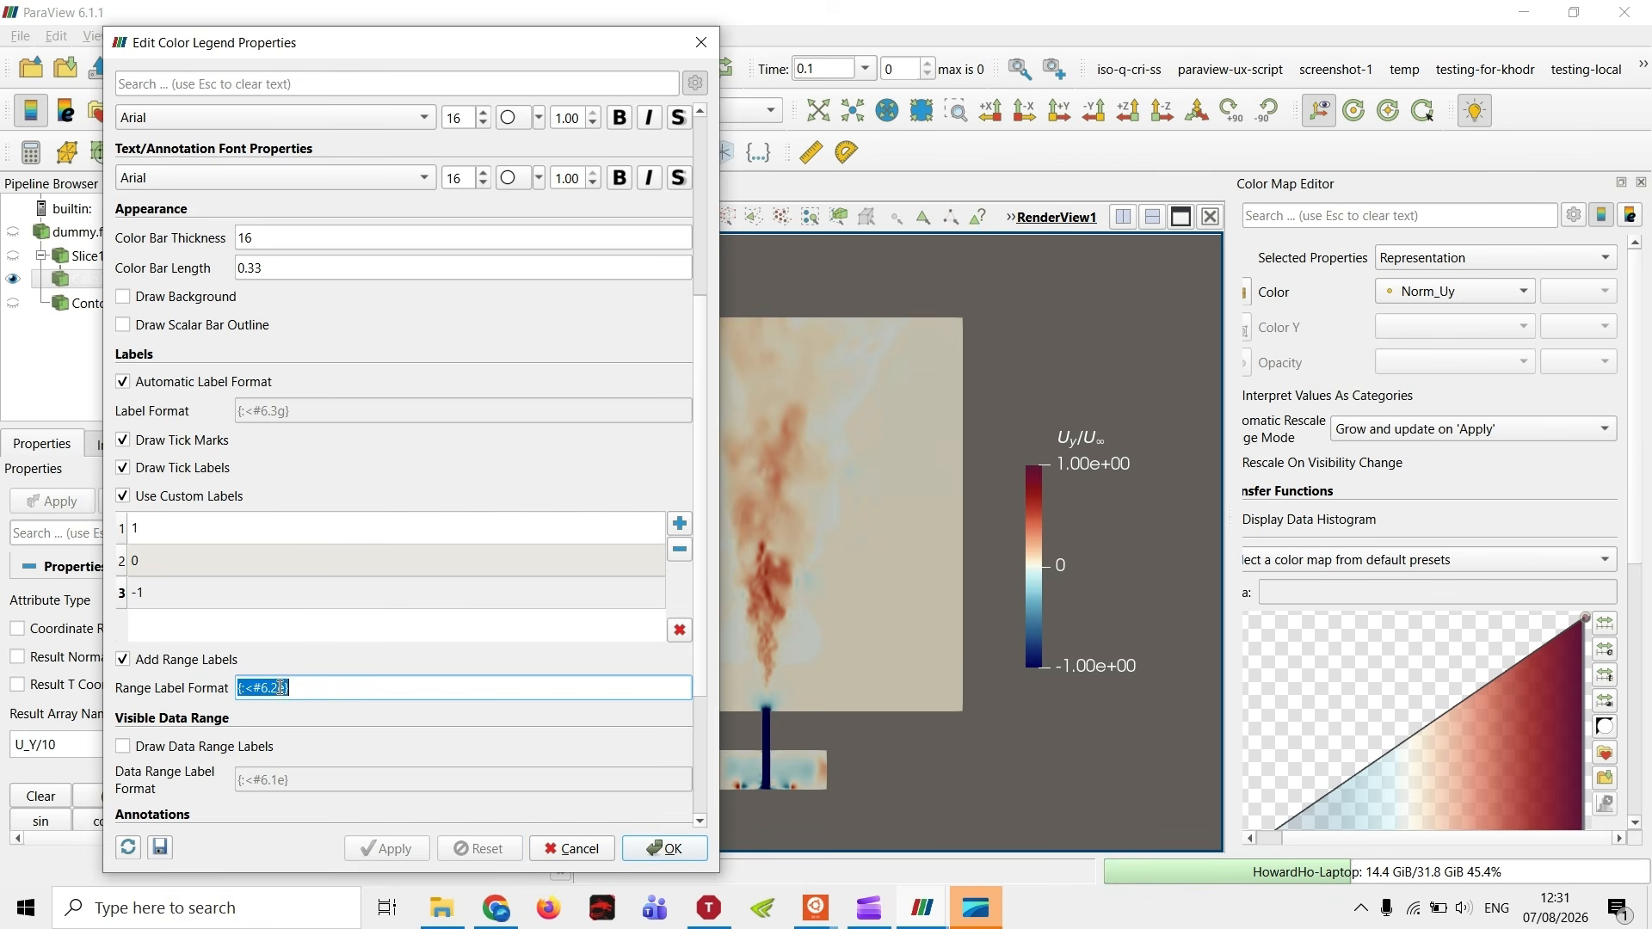
{"action": "double_click", "coordinate": [278, 687]}
{"action": "key", "text": "BackSpace"}
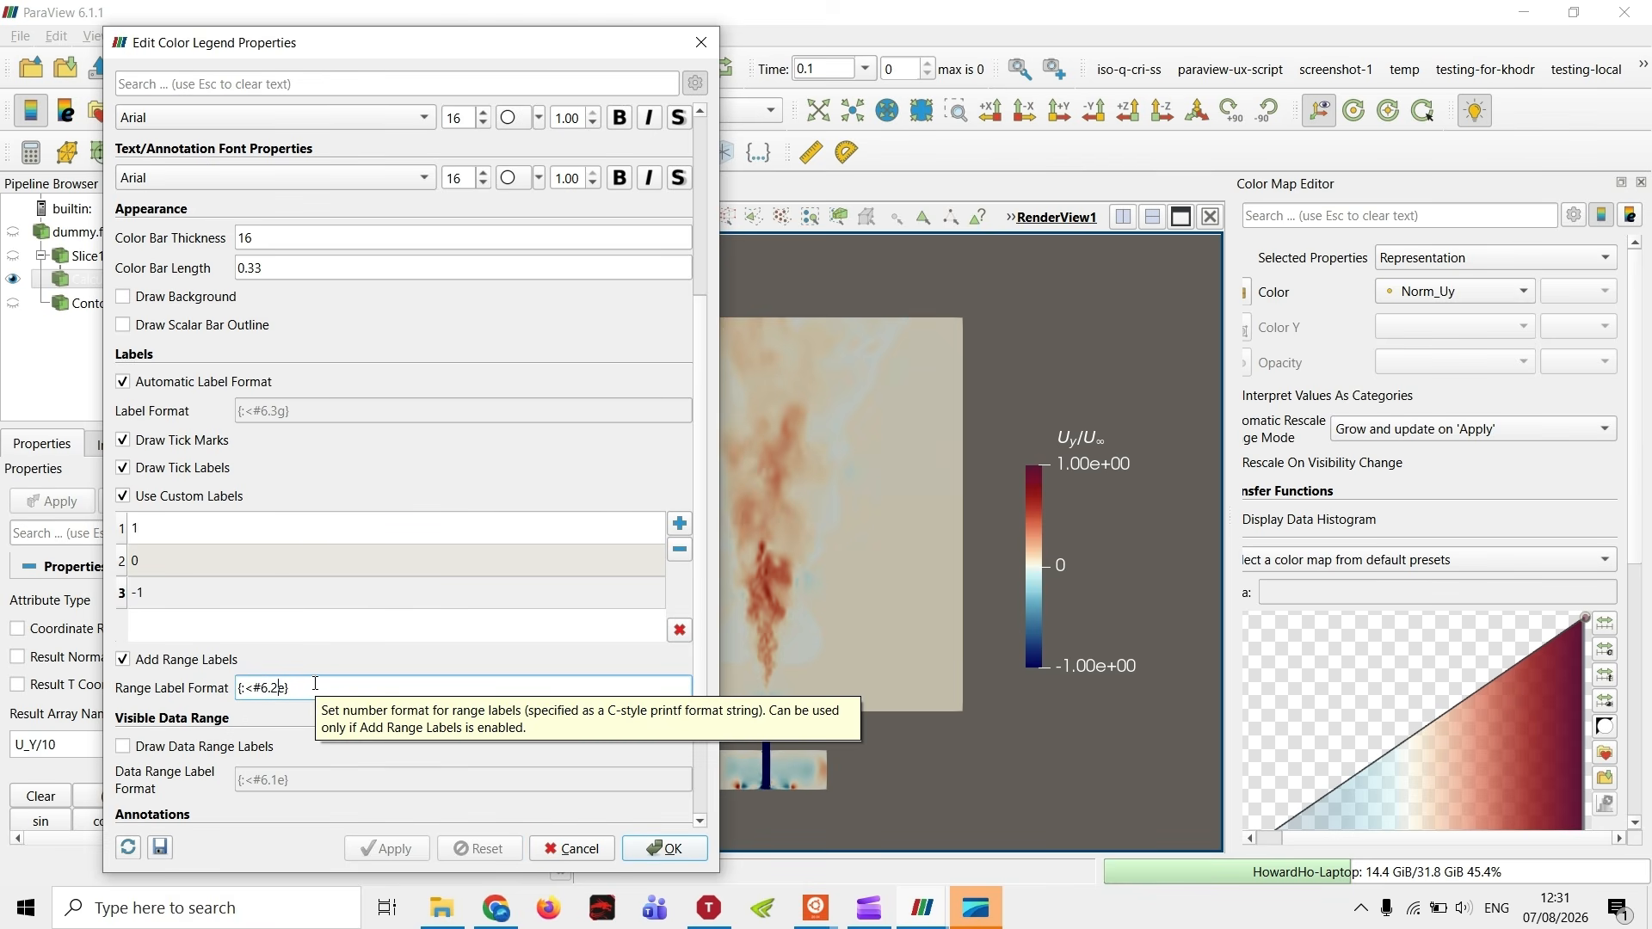
{"action": "type", "text": "0e"}
{"action": "left_click", "coordinate": [385, 850]}
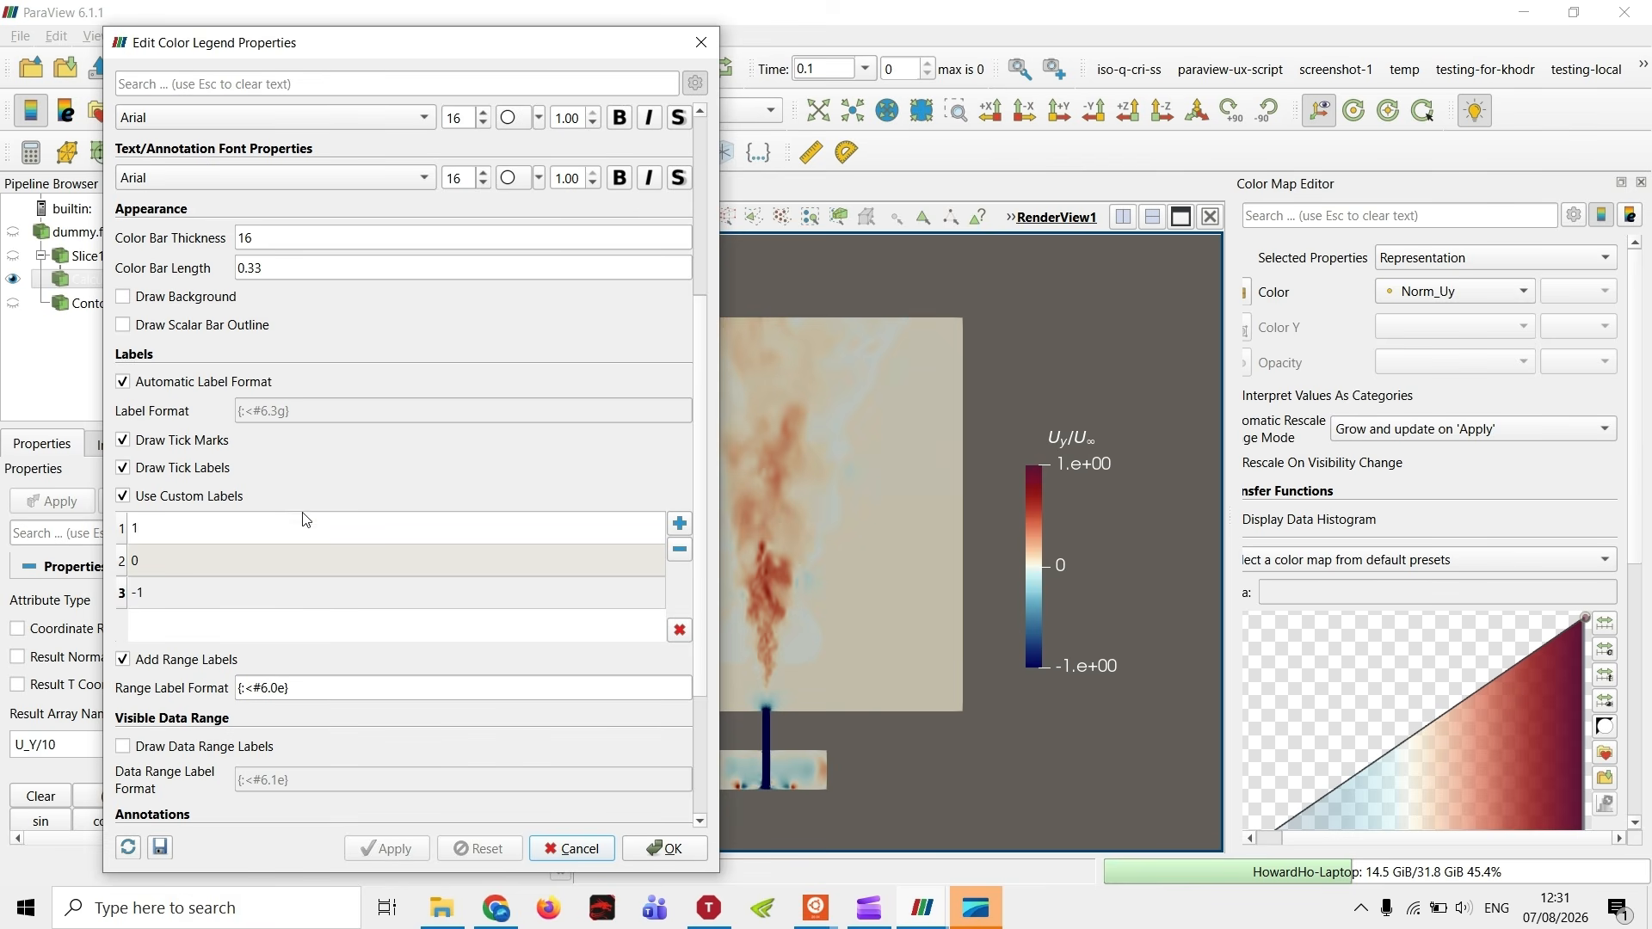
- Change the legend's range label format to {:<#6.0g}, apply it and close the legend properties
{"action": "double_click", "coordinate": [280, 688]}
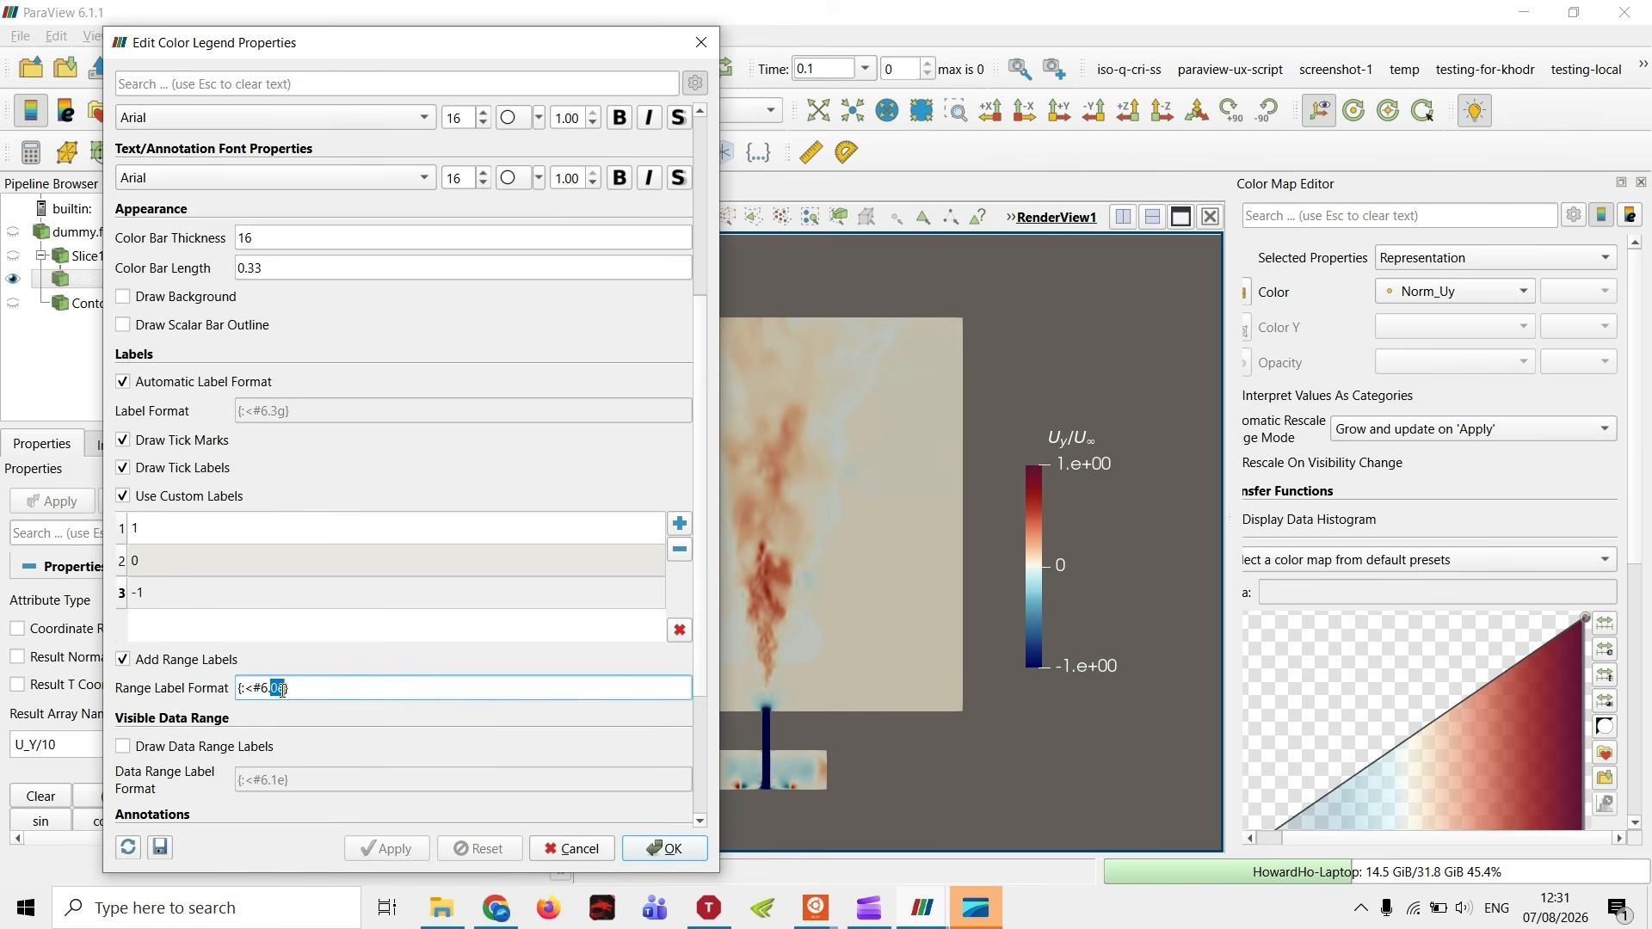
{"action": "key", "text": "End"}
{"action": "key", "text": "BackSpace"}
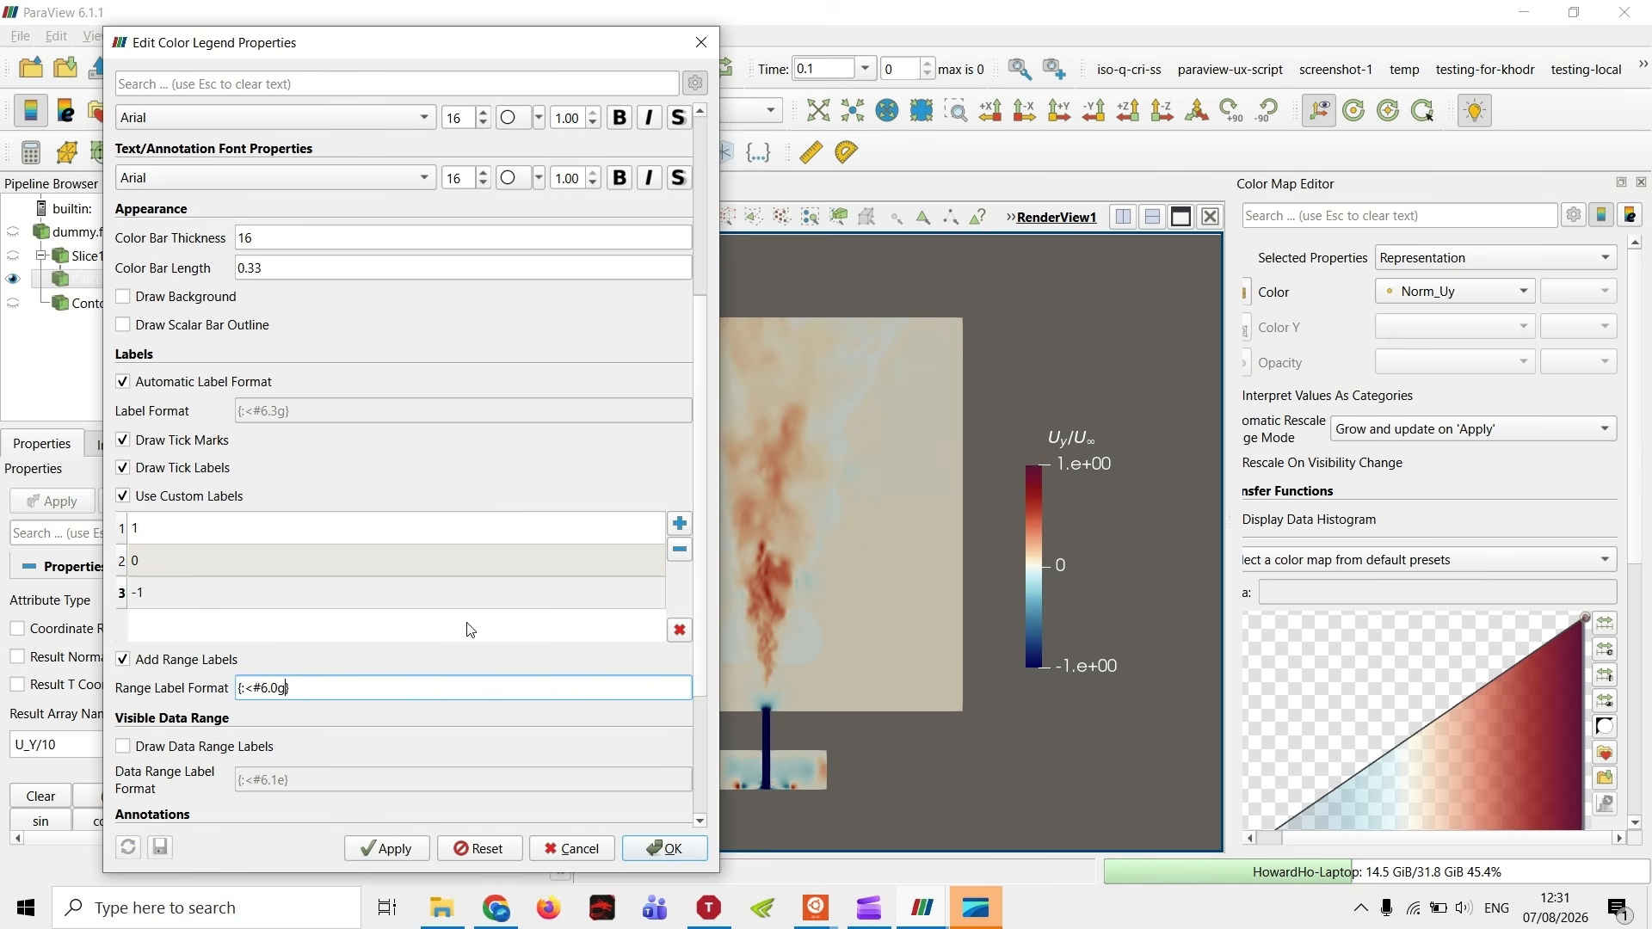
{"action": "left_click", "coordinate": [412, 847]}
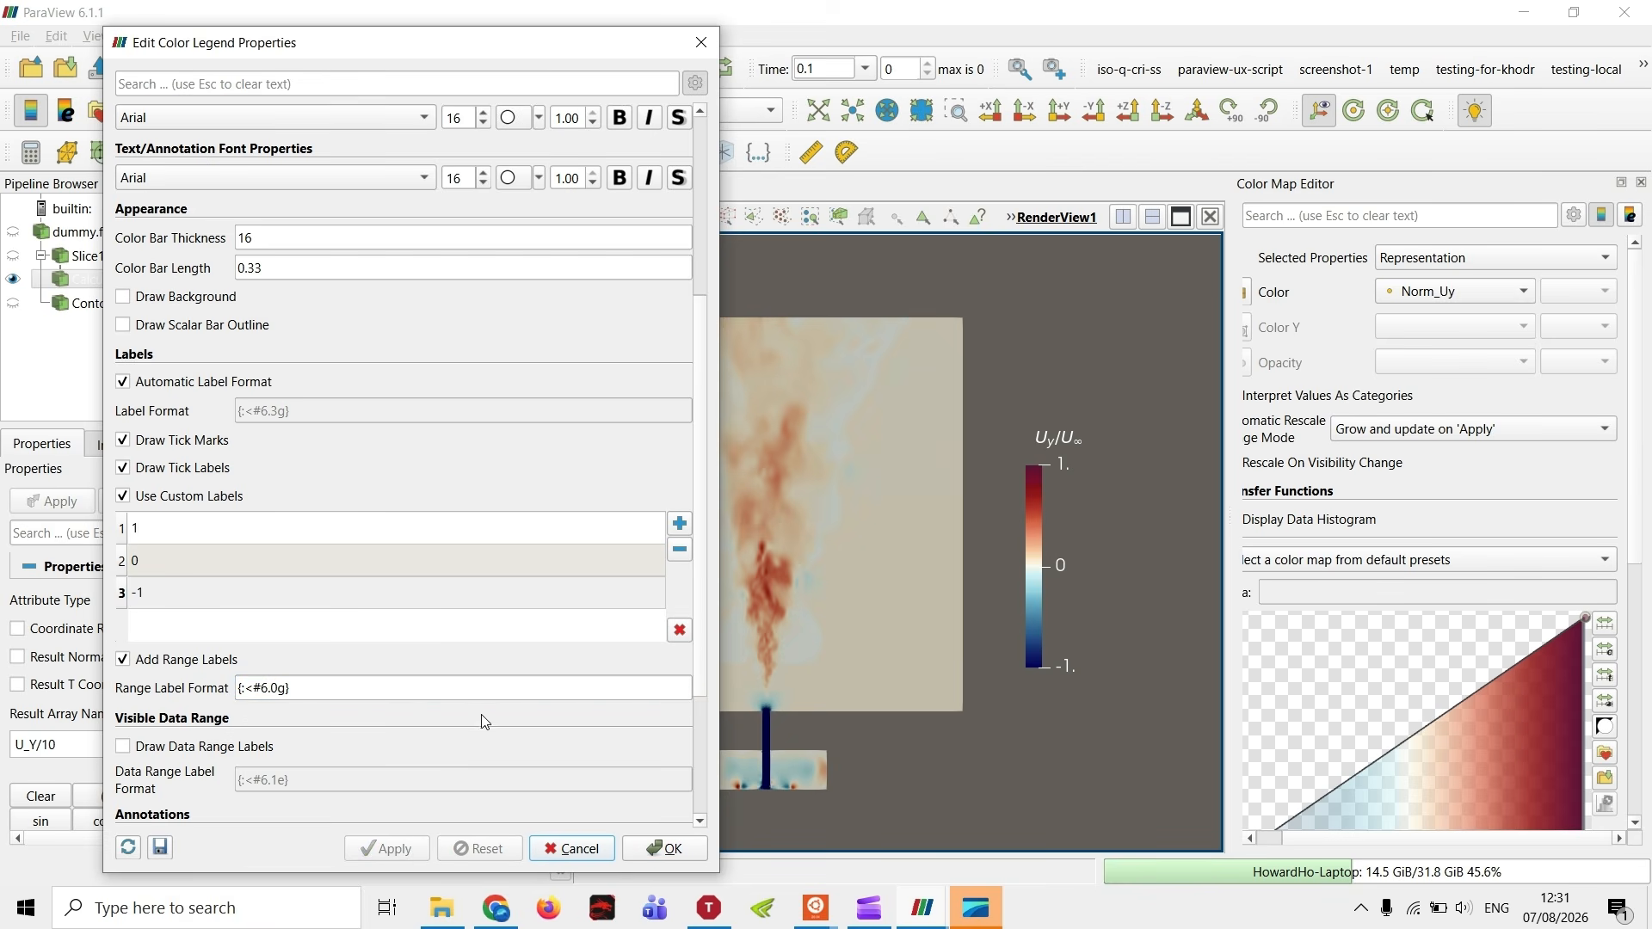
{"action": "triple_click", "coordinate": [275, 689]}
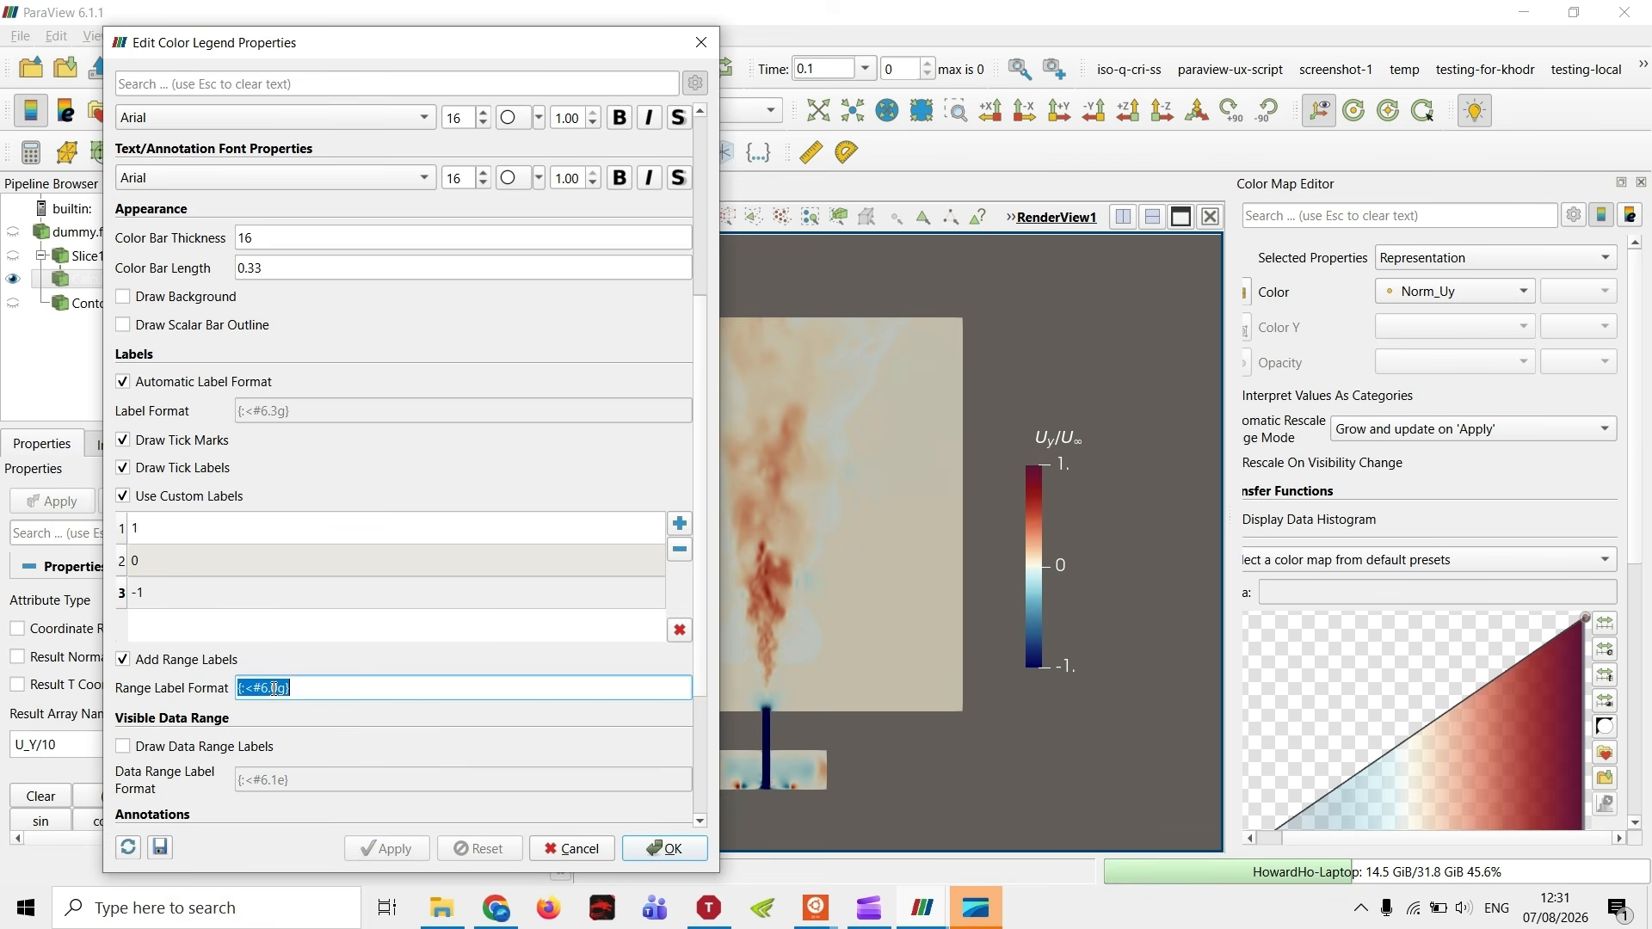
{"action": "left_click", "coordinate": [663, 847]}
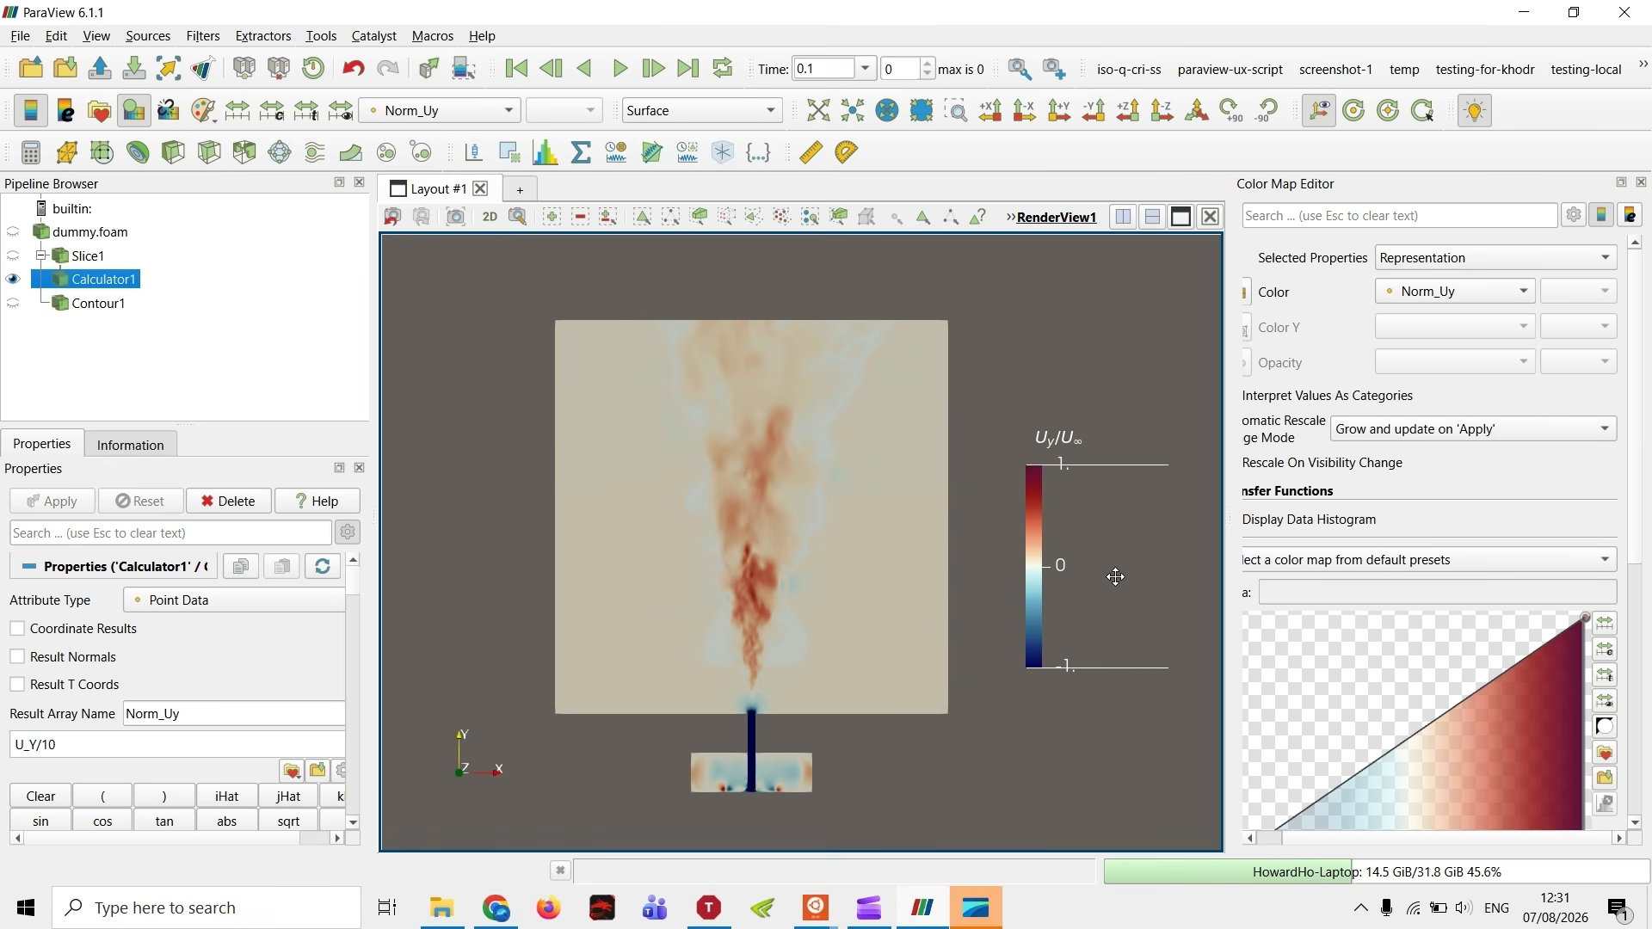
- Try the color legend horizontally near the slice's lower edge, and return it upright beside the slice's right edge
{"action": "left_click_drag", "start_coordinate": [797, 480], "coordinate": [796, 523]}
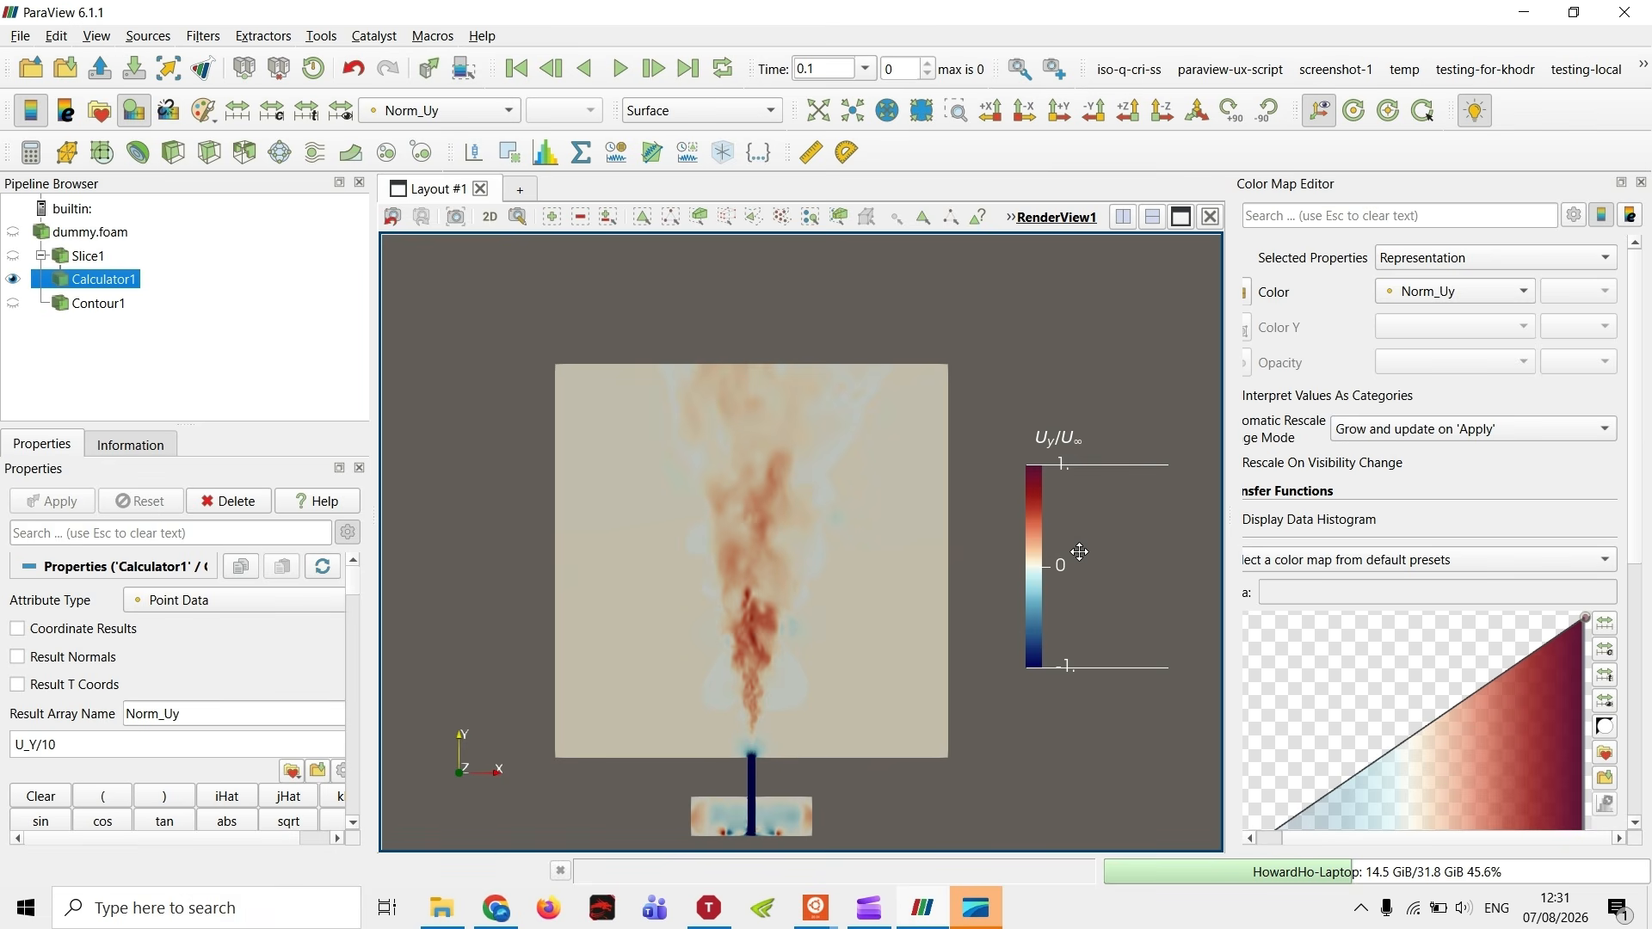
{"action": "left_click_drag", "start_coordinate": [1074, 571], "coordinate": [924, 594]}
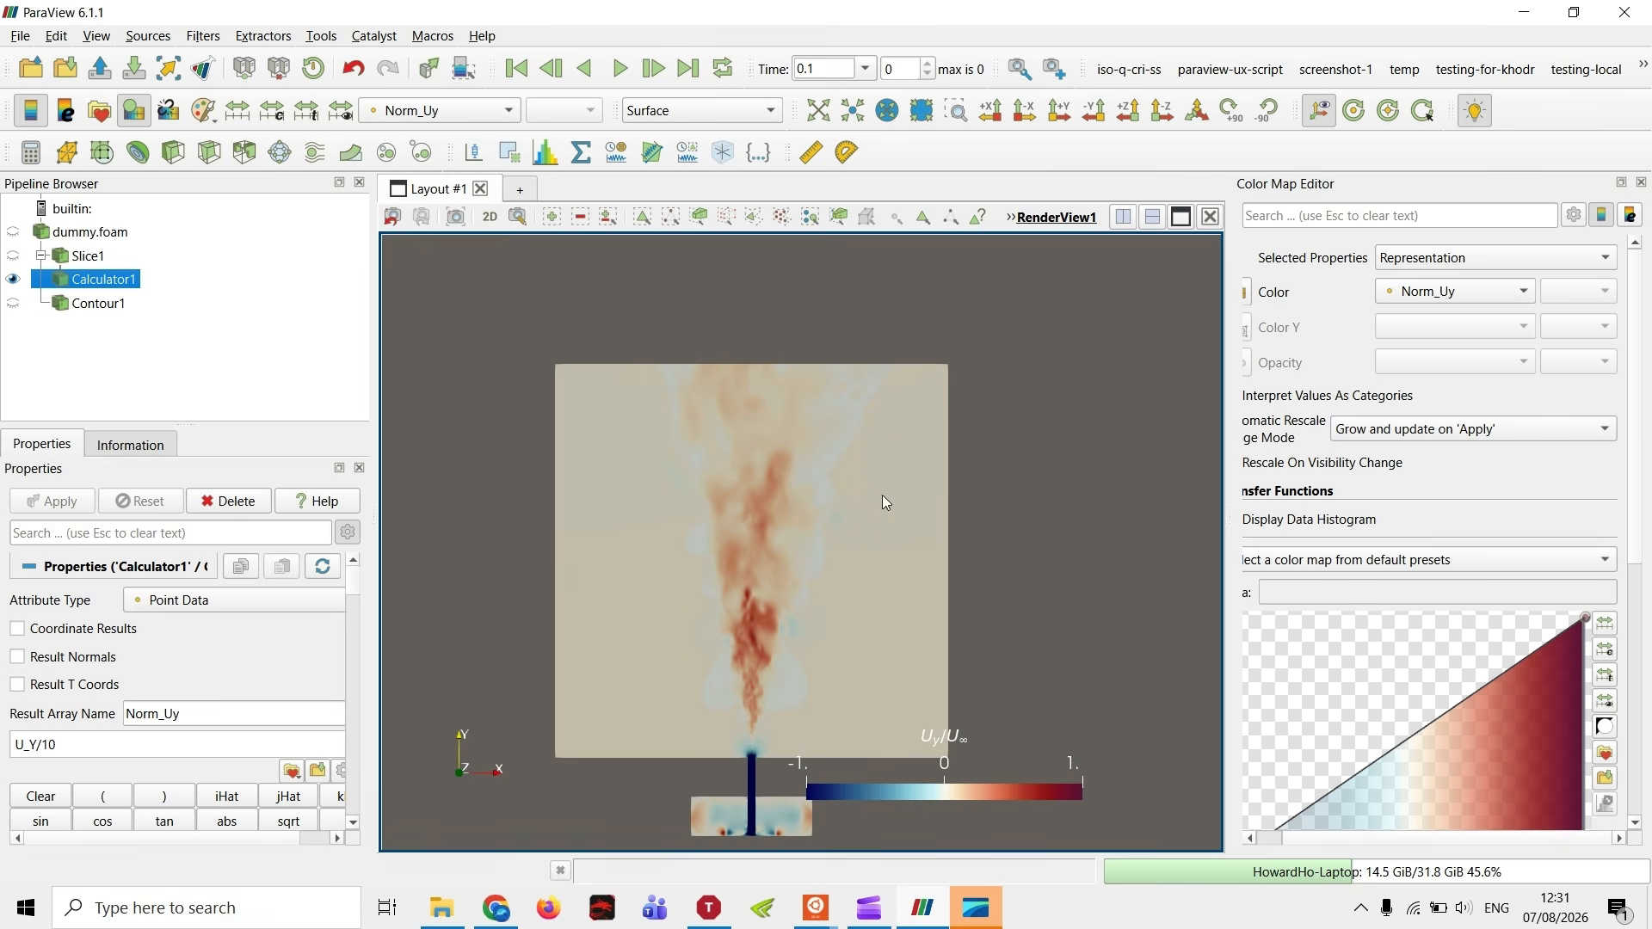
{"action": "left_click_drag", "start_coordinate": [870, 451], "coordinate": [820, 366]}
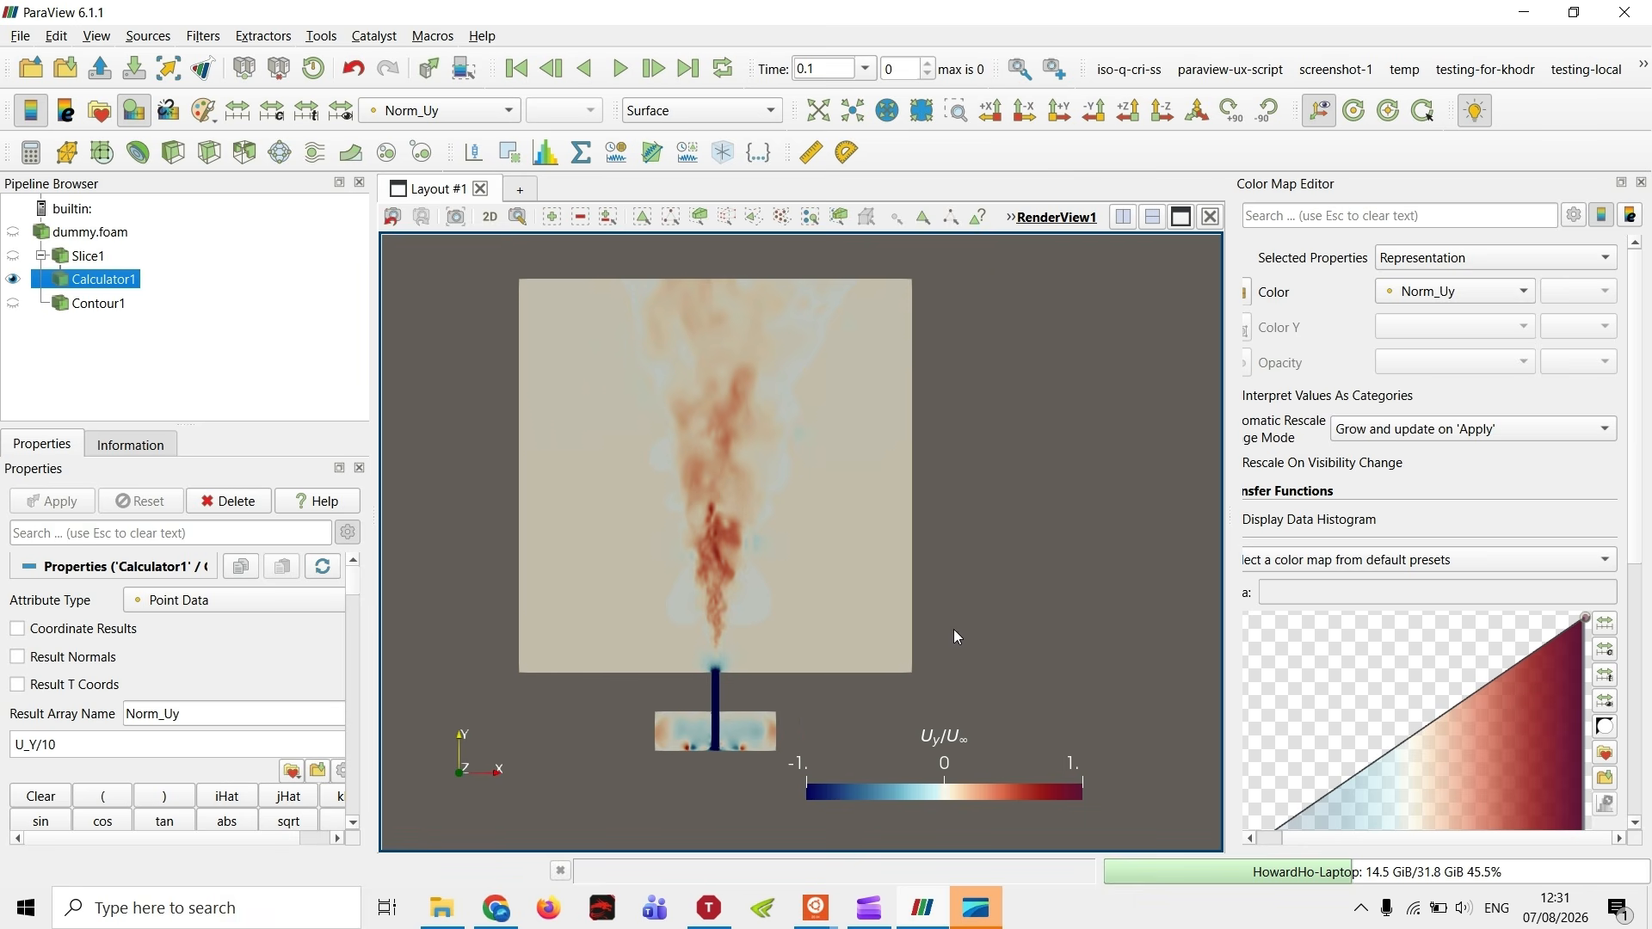
{"action": "left_click_drag", "start_coordinate": [980, 736], "coordinate": [1144, 578]}
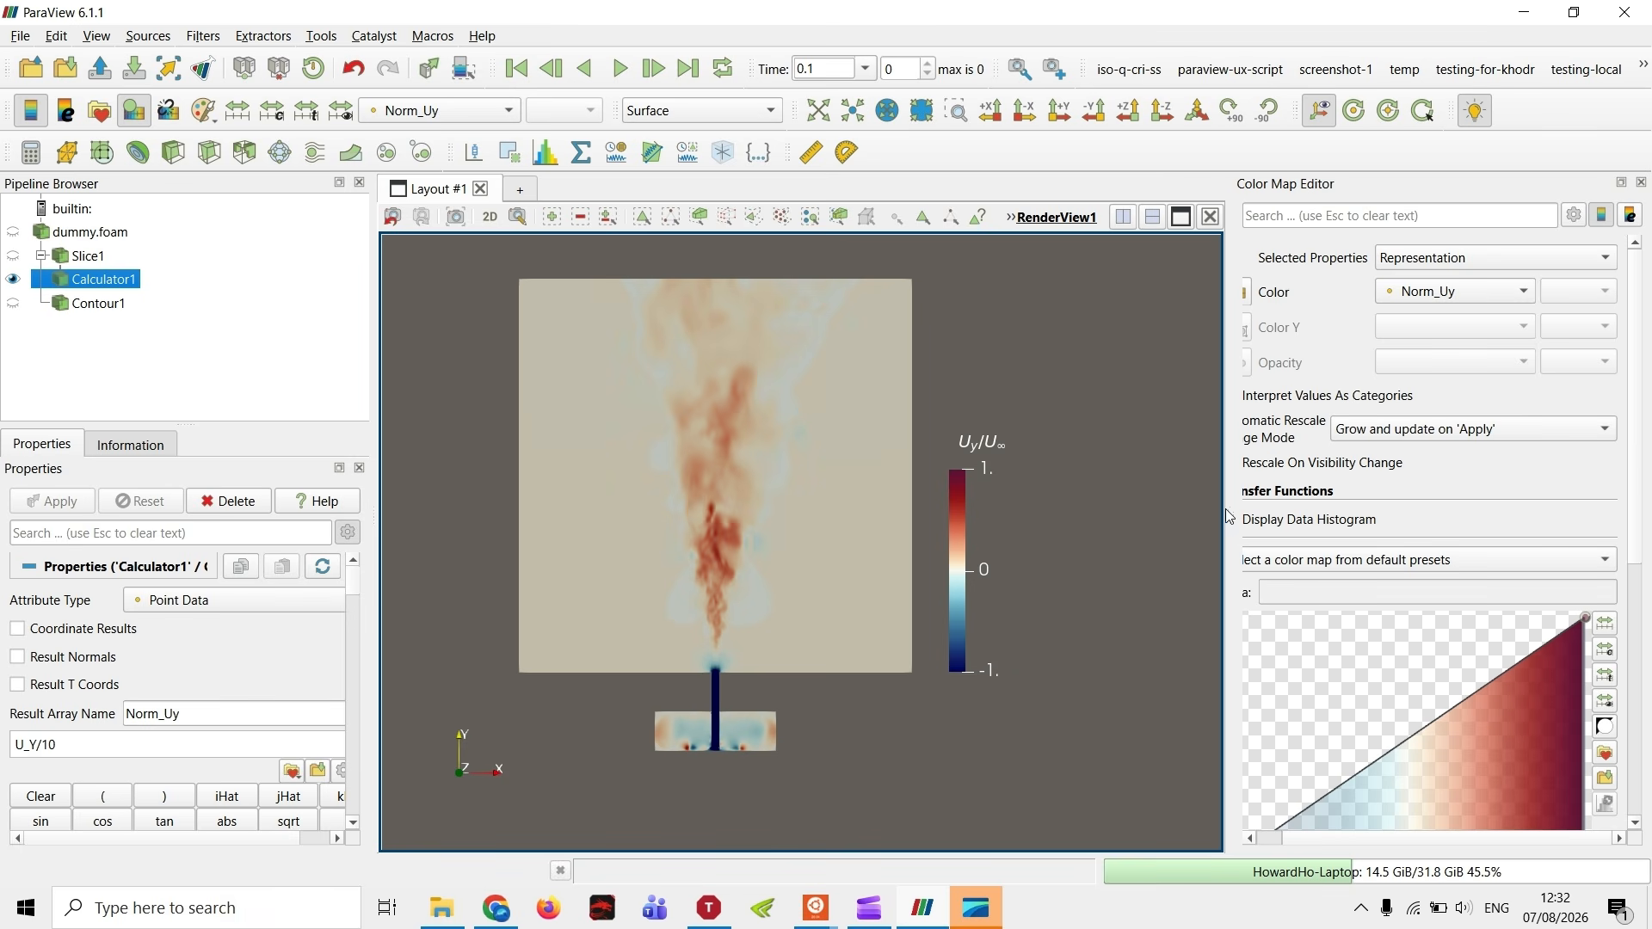
- Widen the color map settings area and set the number of table values to 25
{"action": "left_click_drag", "start_coordinate": [1228, 513], "coordinate": [1188, 504]}
{"action": "scroll", "coordinate": [1336, 519], "scroll_direction": "down", "scroll_amount": 8}
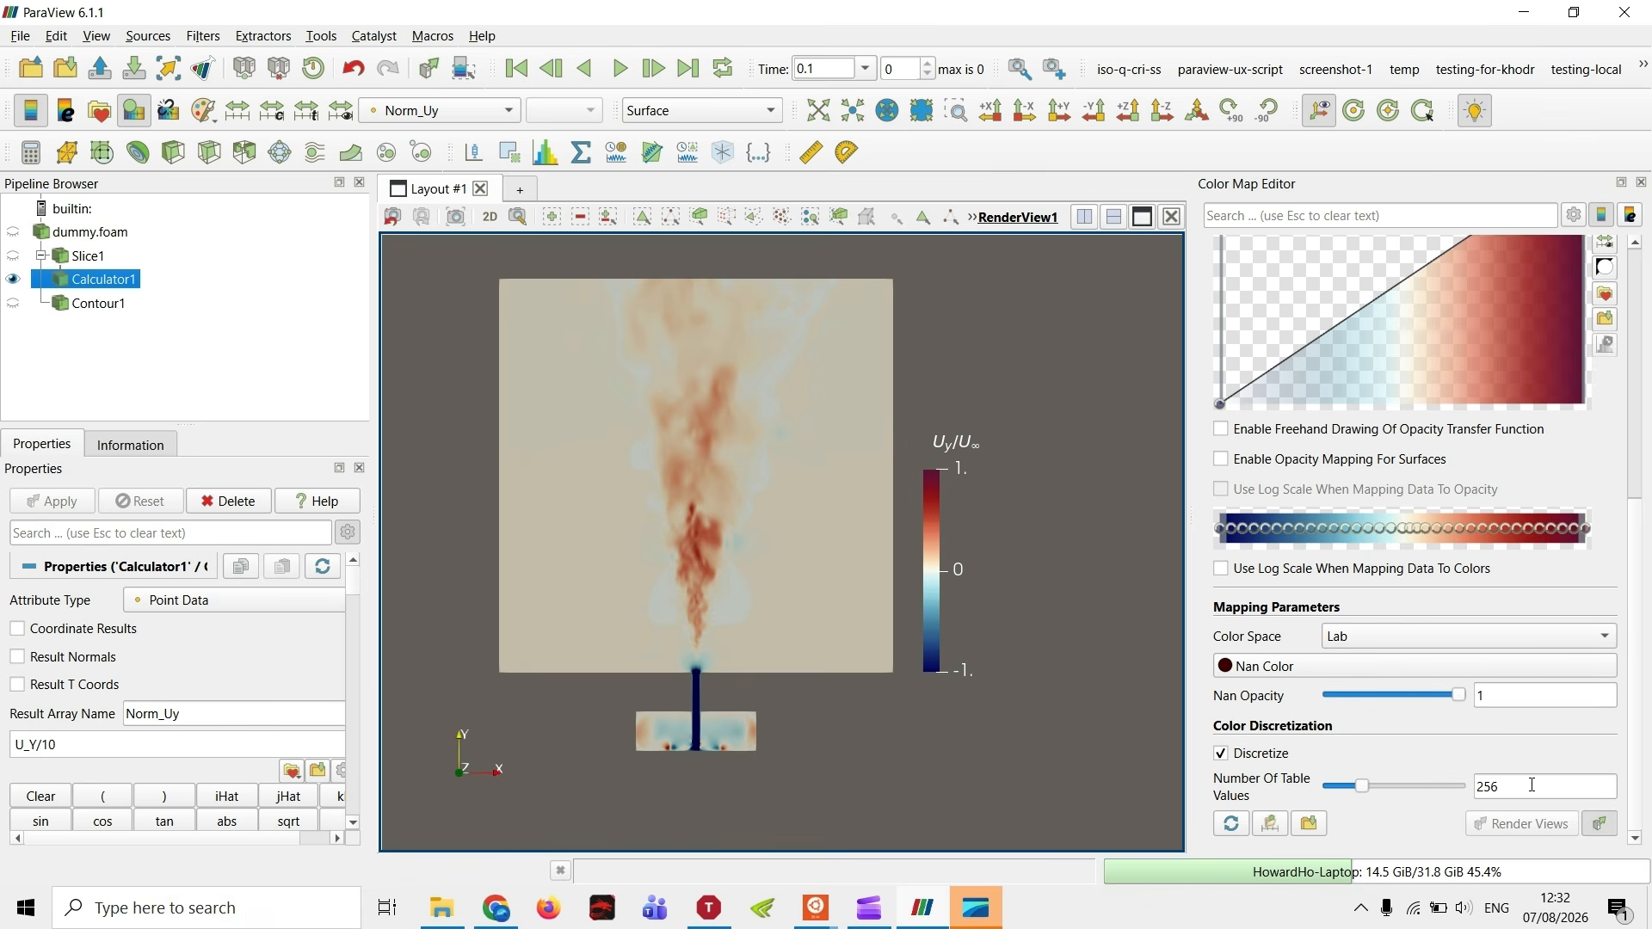
{"action": "left_click", "coordinate": [1480, 786]}
{"action": "left_click_drag", "start_coordinate": [1479, 787], "coordinate": [1511, 787]}
{"action": "type", "text": "25"}
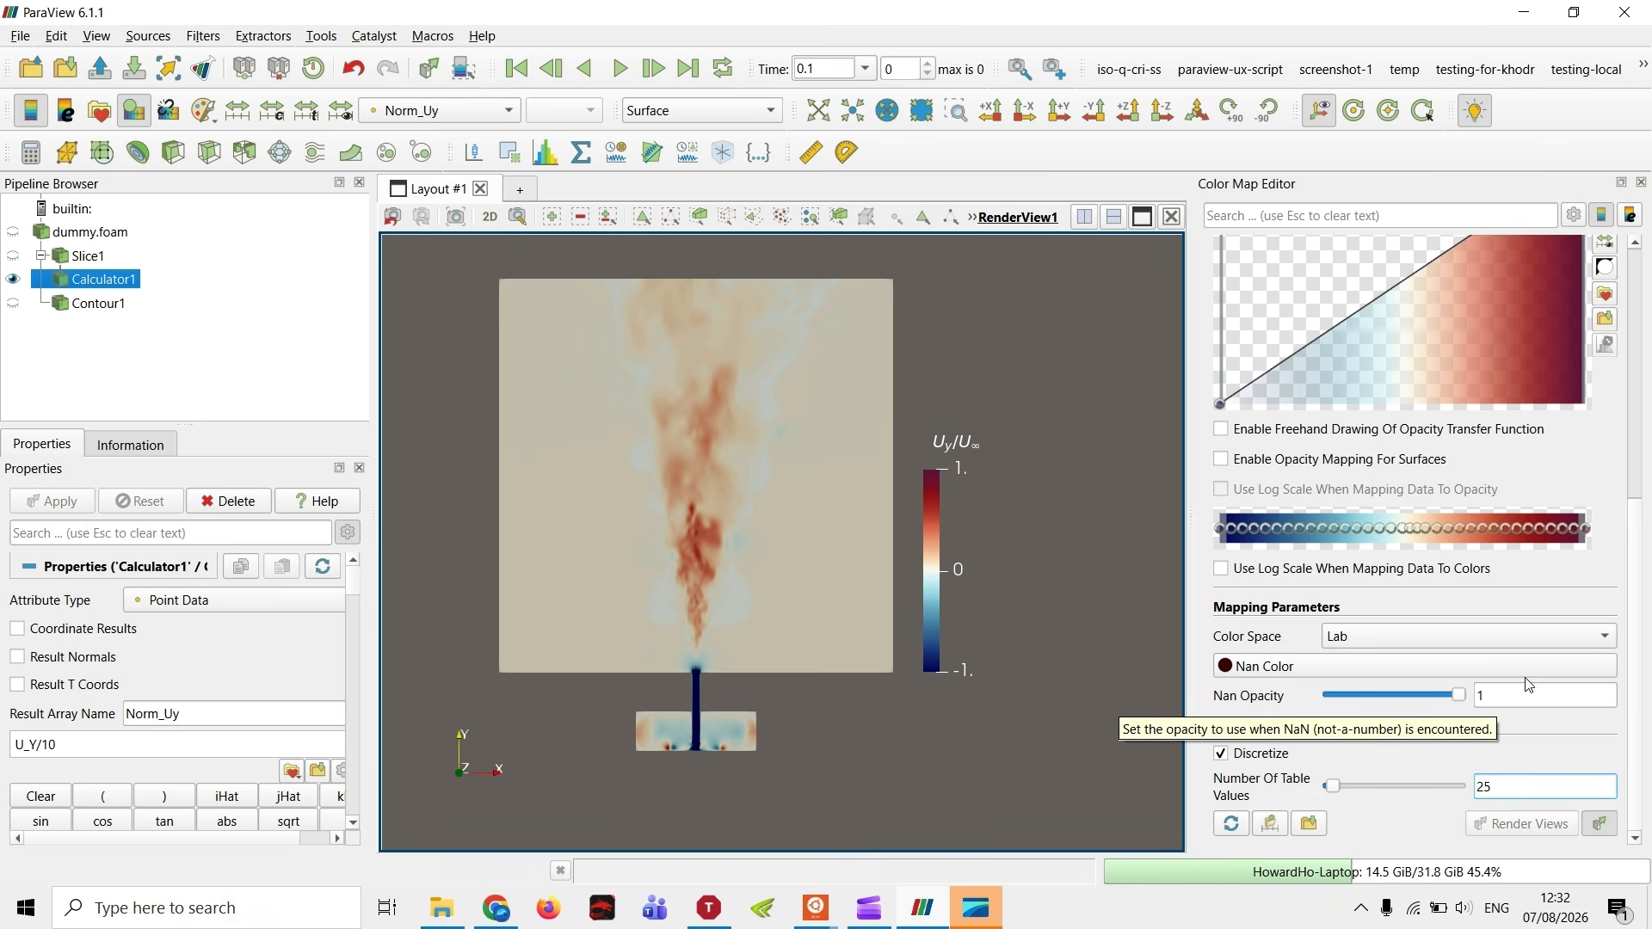
{"action": "key", "text": "Return"}
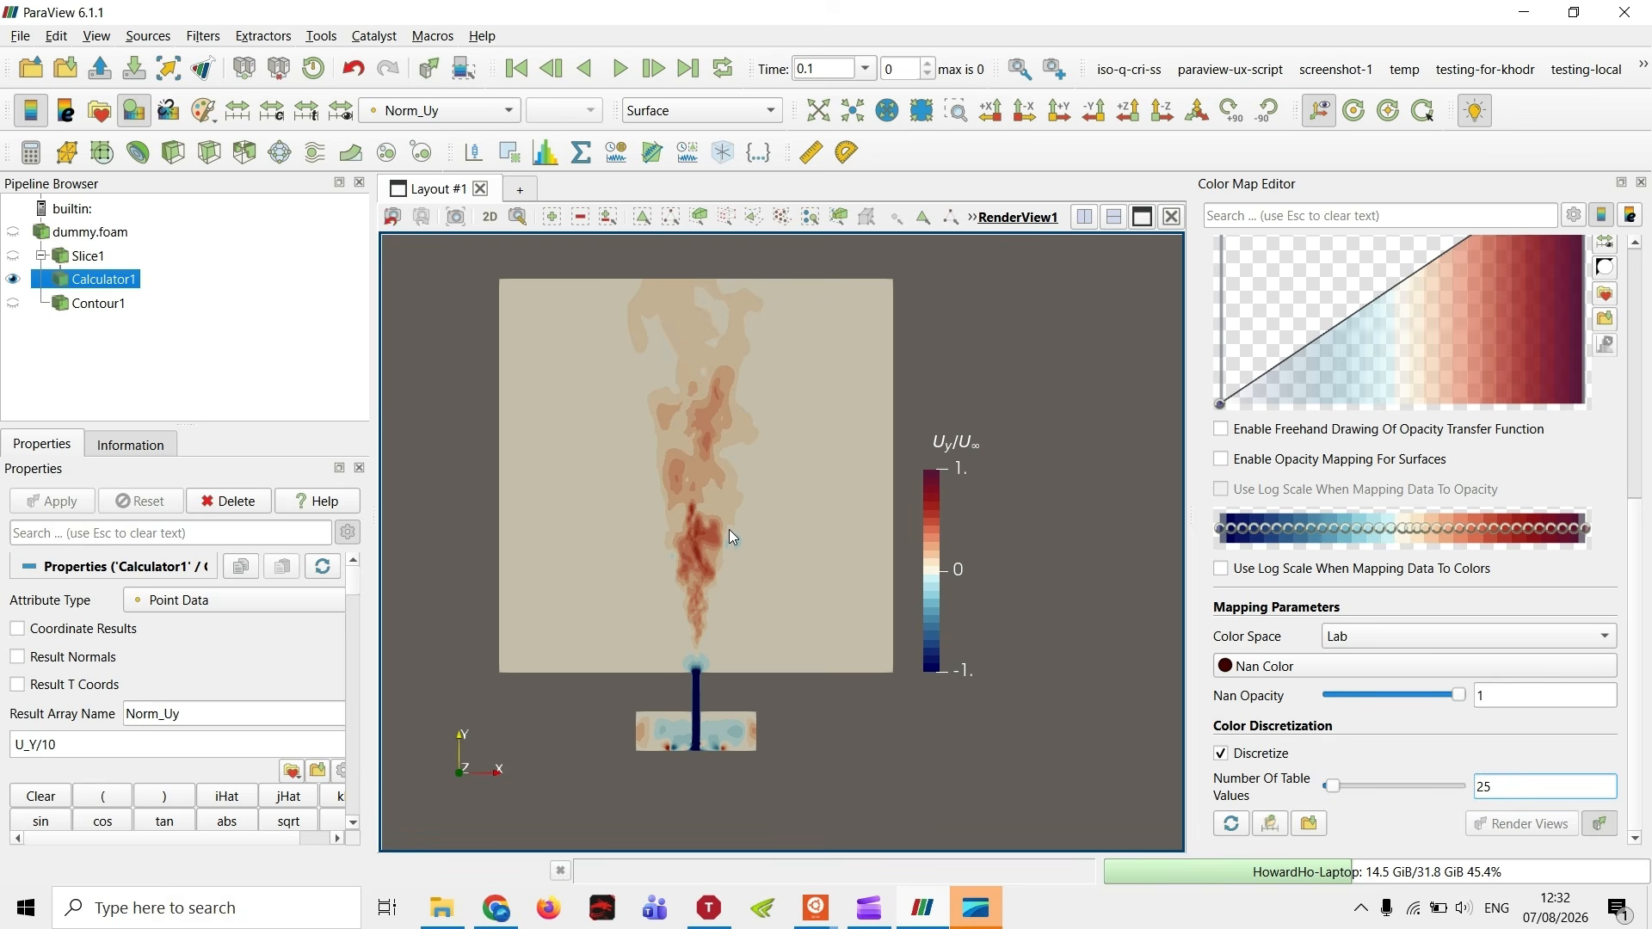
- Move the color legend clear of the enlarged slice's right edge and set the number of table values to 10
{"action": "scroll", "coordinate": [737, 582], "scroll_direction": "up", "scroll_amount": 3}
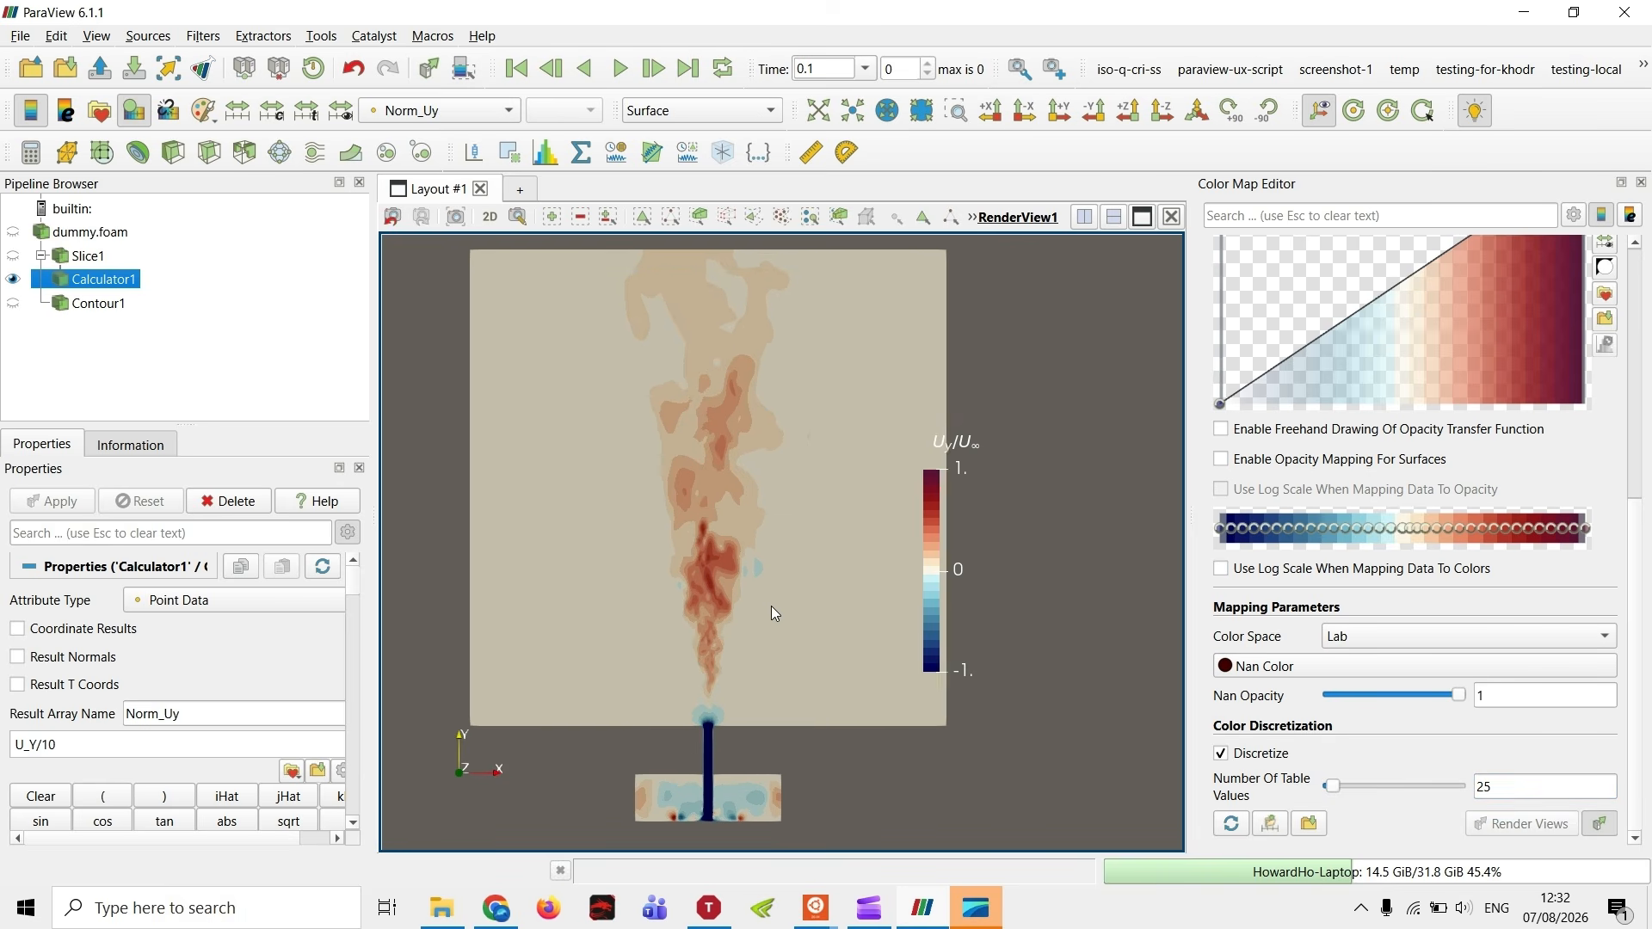
{"action": "left_click_drag", "start_coordinate": [978, 603], "coordinate": [1077, 616]}
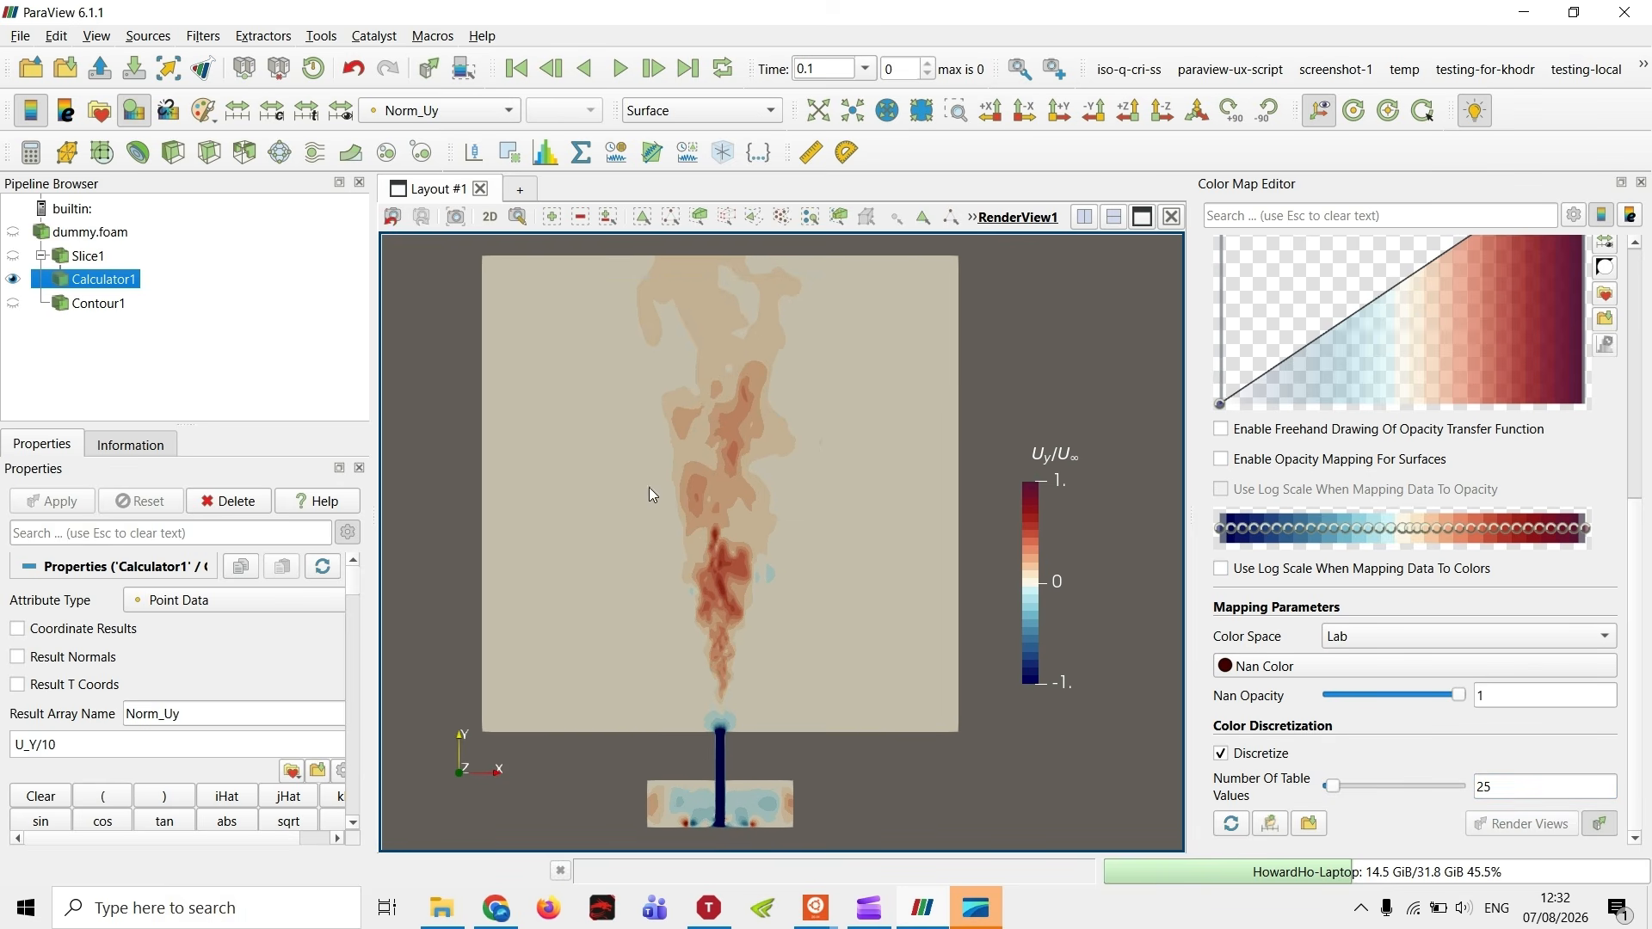
{"action": "left_click", "coordinate": [1506, 788]}
{"action": "type", "text": "10"}
{"action": "key", "text": "Return"}
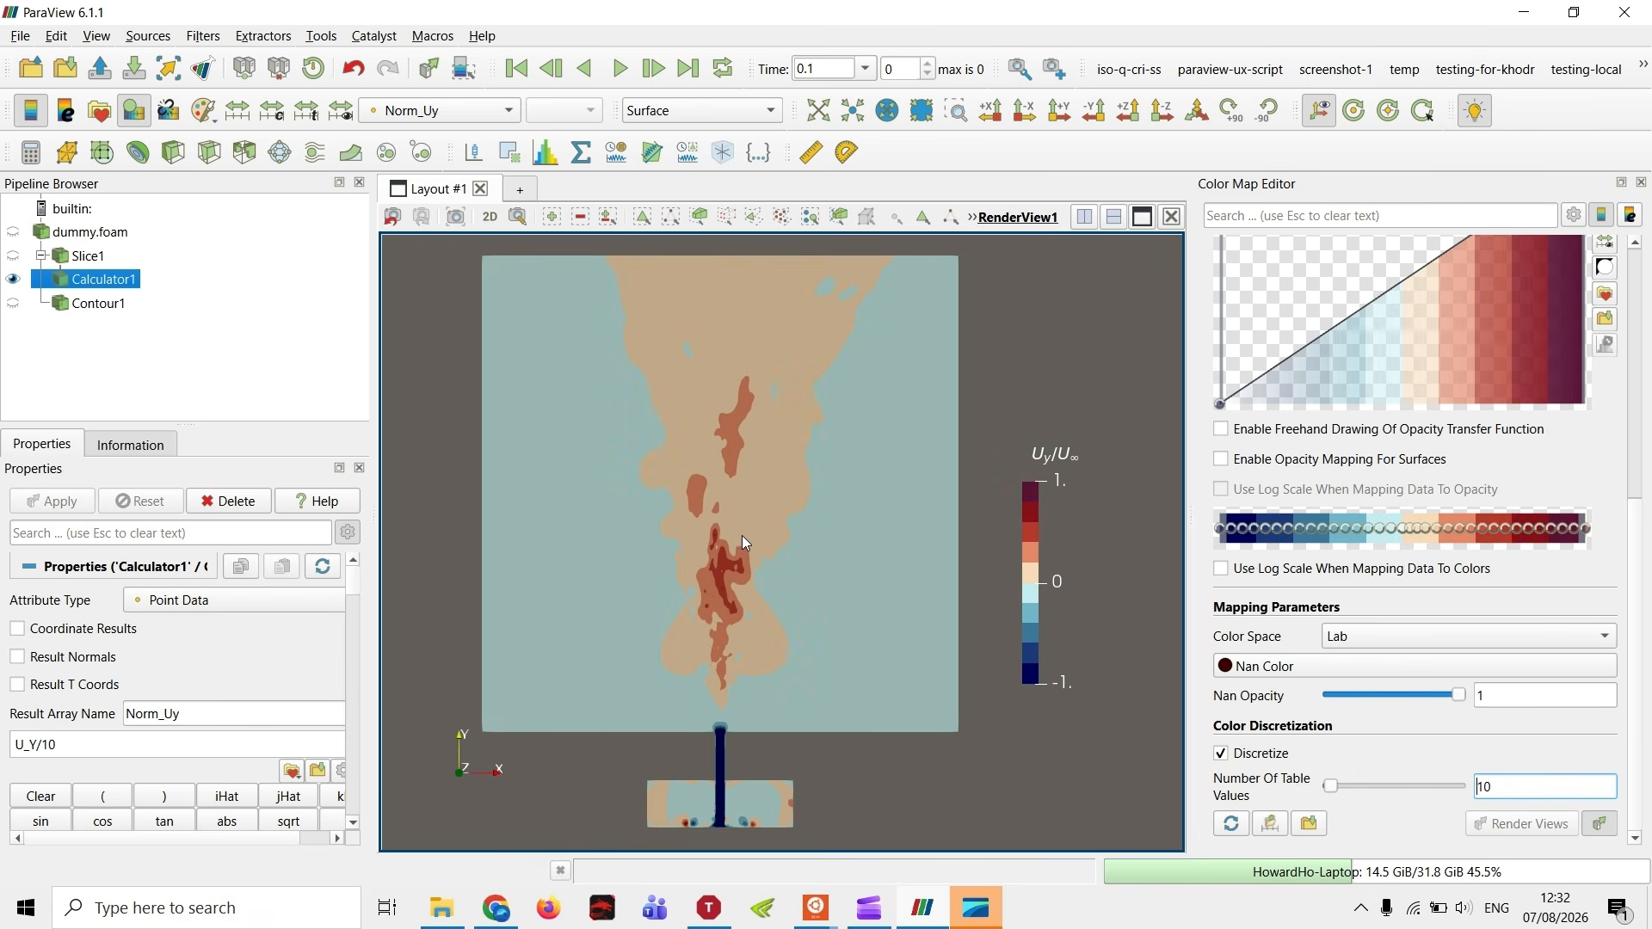
{"action": "left_click_drag", "start_coordinate": [752, 702], "coordinate": [757, 698]}
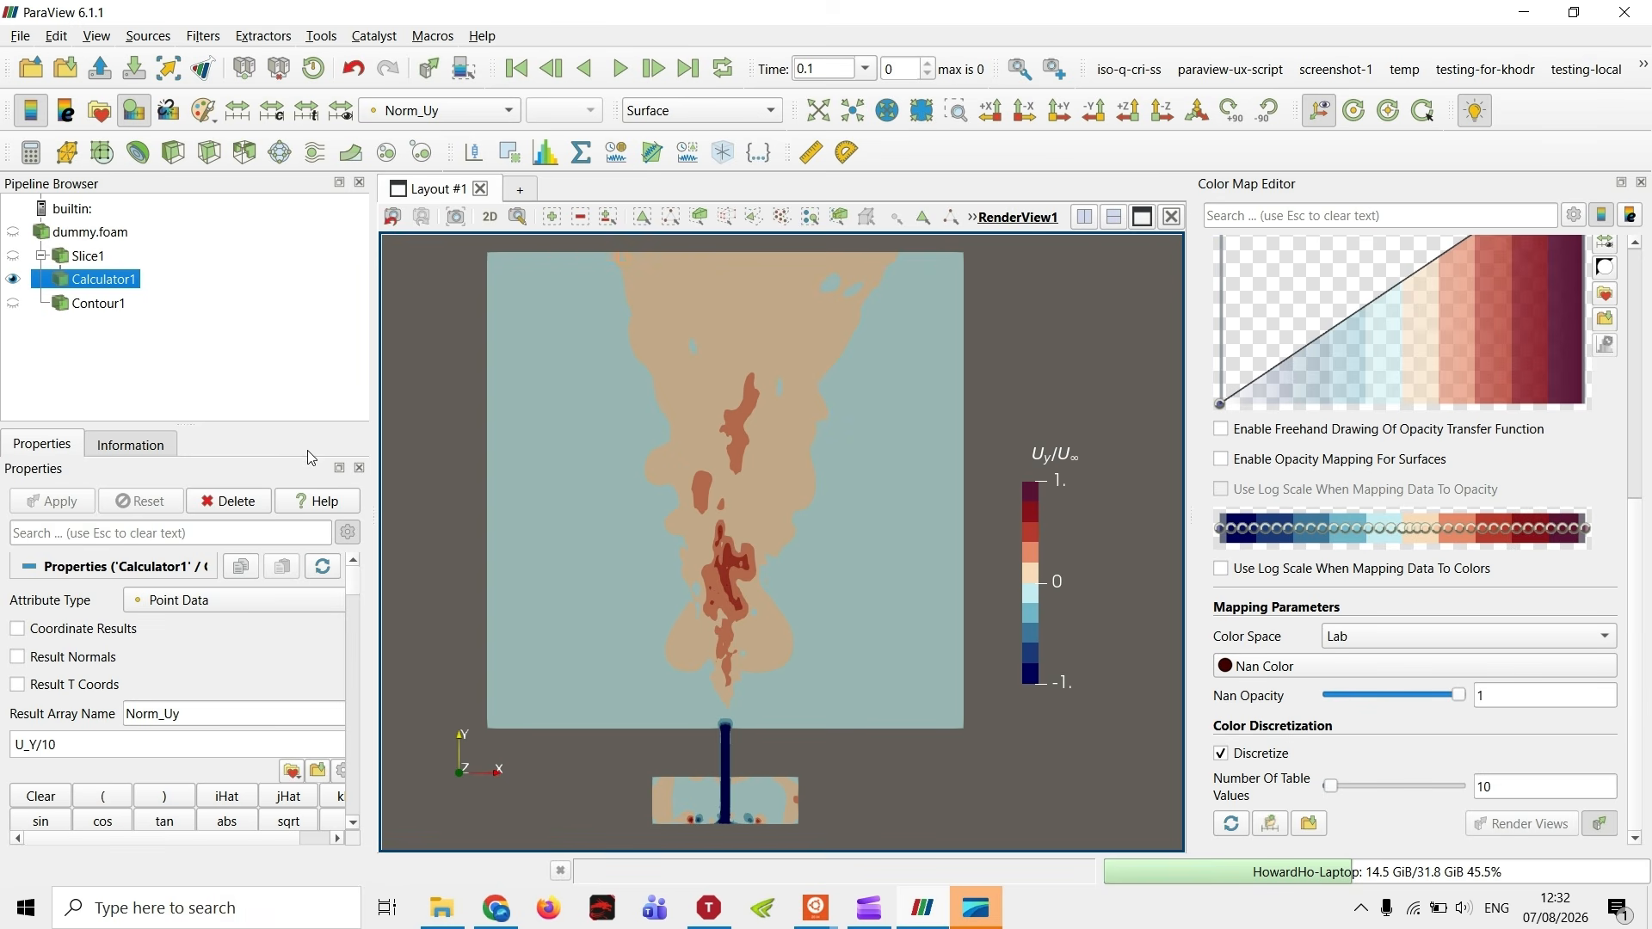
- Save the ParaView state over the existing testing-v1.pvsm file in the SJA-quiescent folder
{"action": "left_click", "coordinate": [19, 34]}
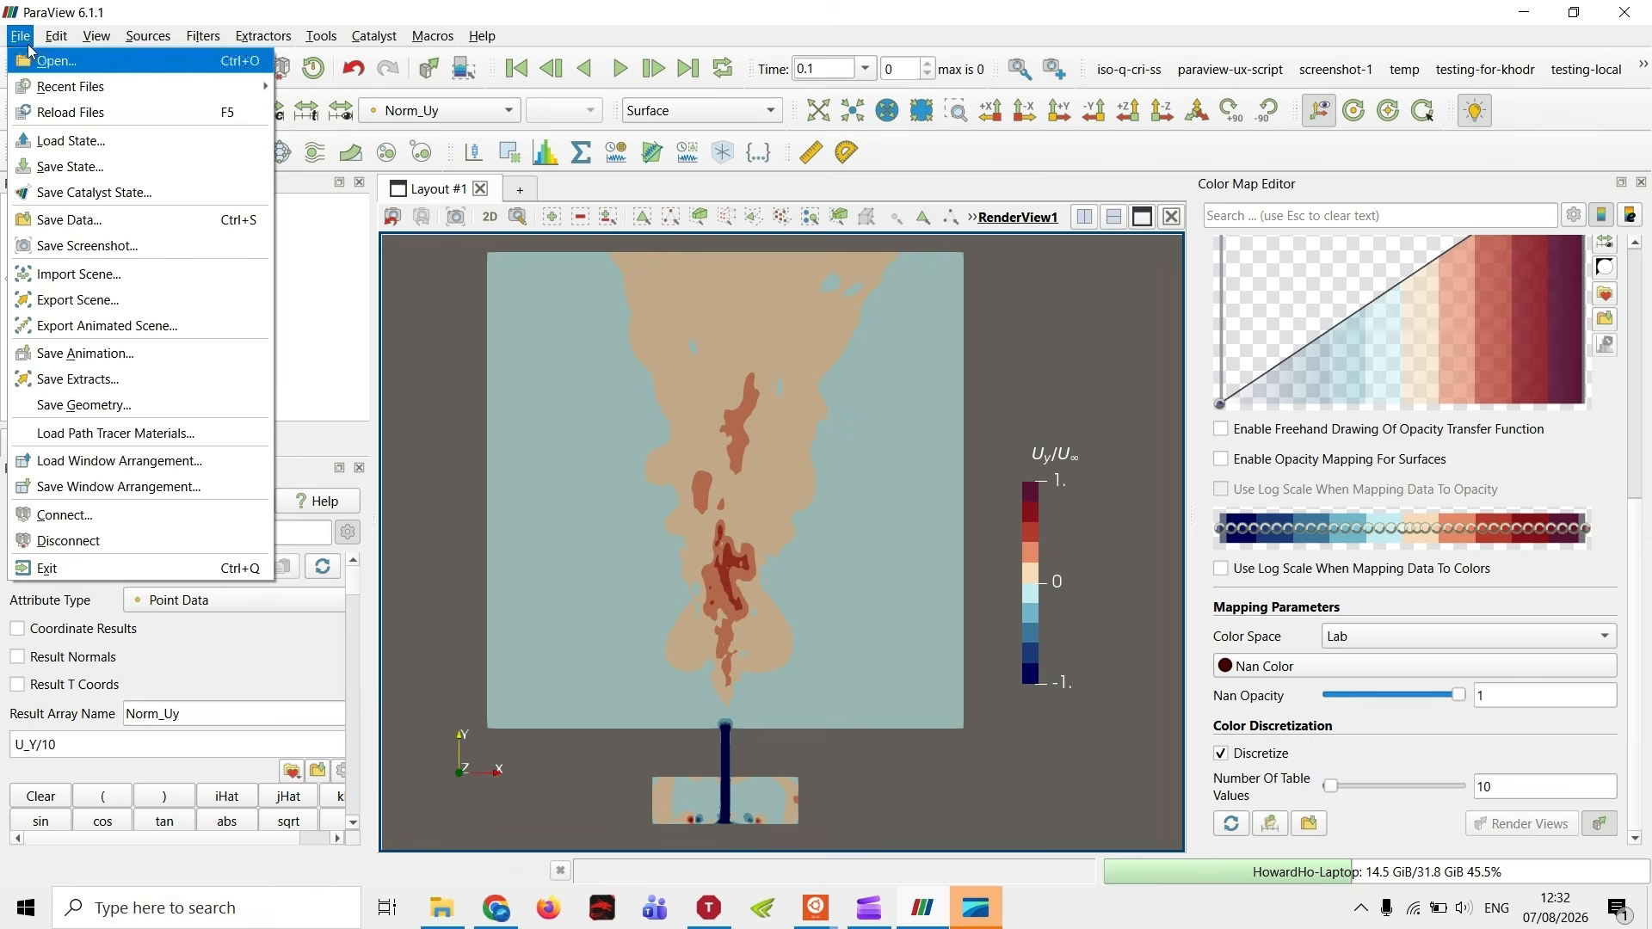
{"action": "left_click", "coordinate": [103, 167]}
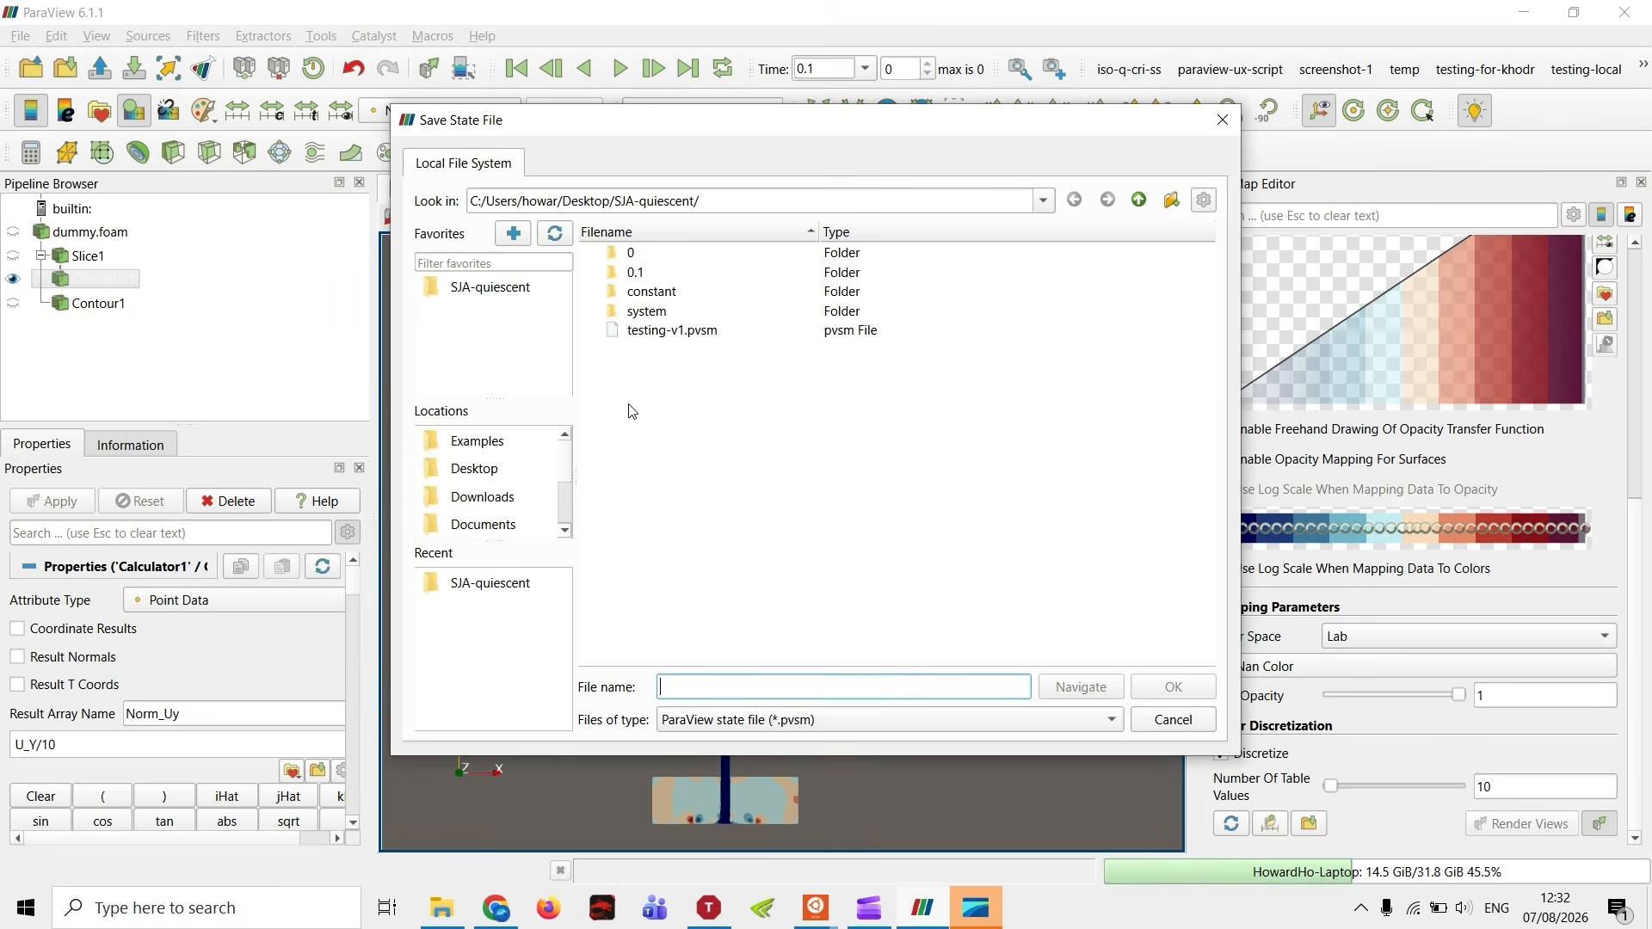
{"action": "left_click", "coordinate": [679, 332]}
{"action": "left_click", "coordinate": [1173, 687]}
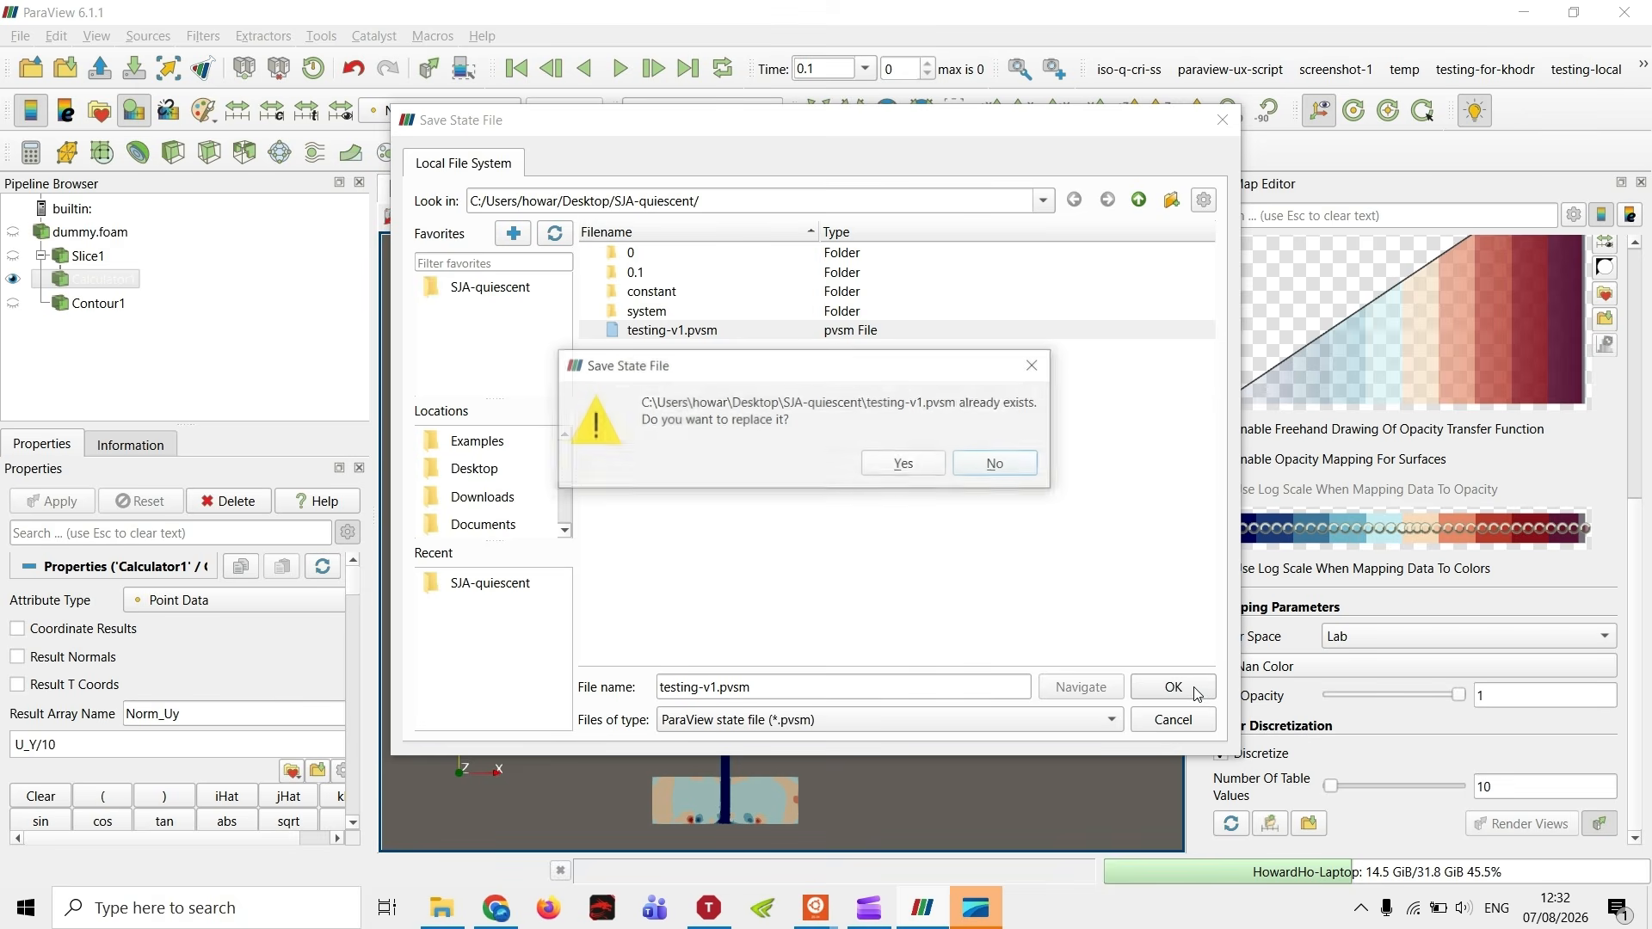
{"action": "left_click", "coordinate": [907, 469]}
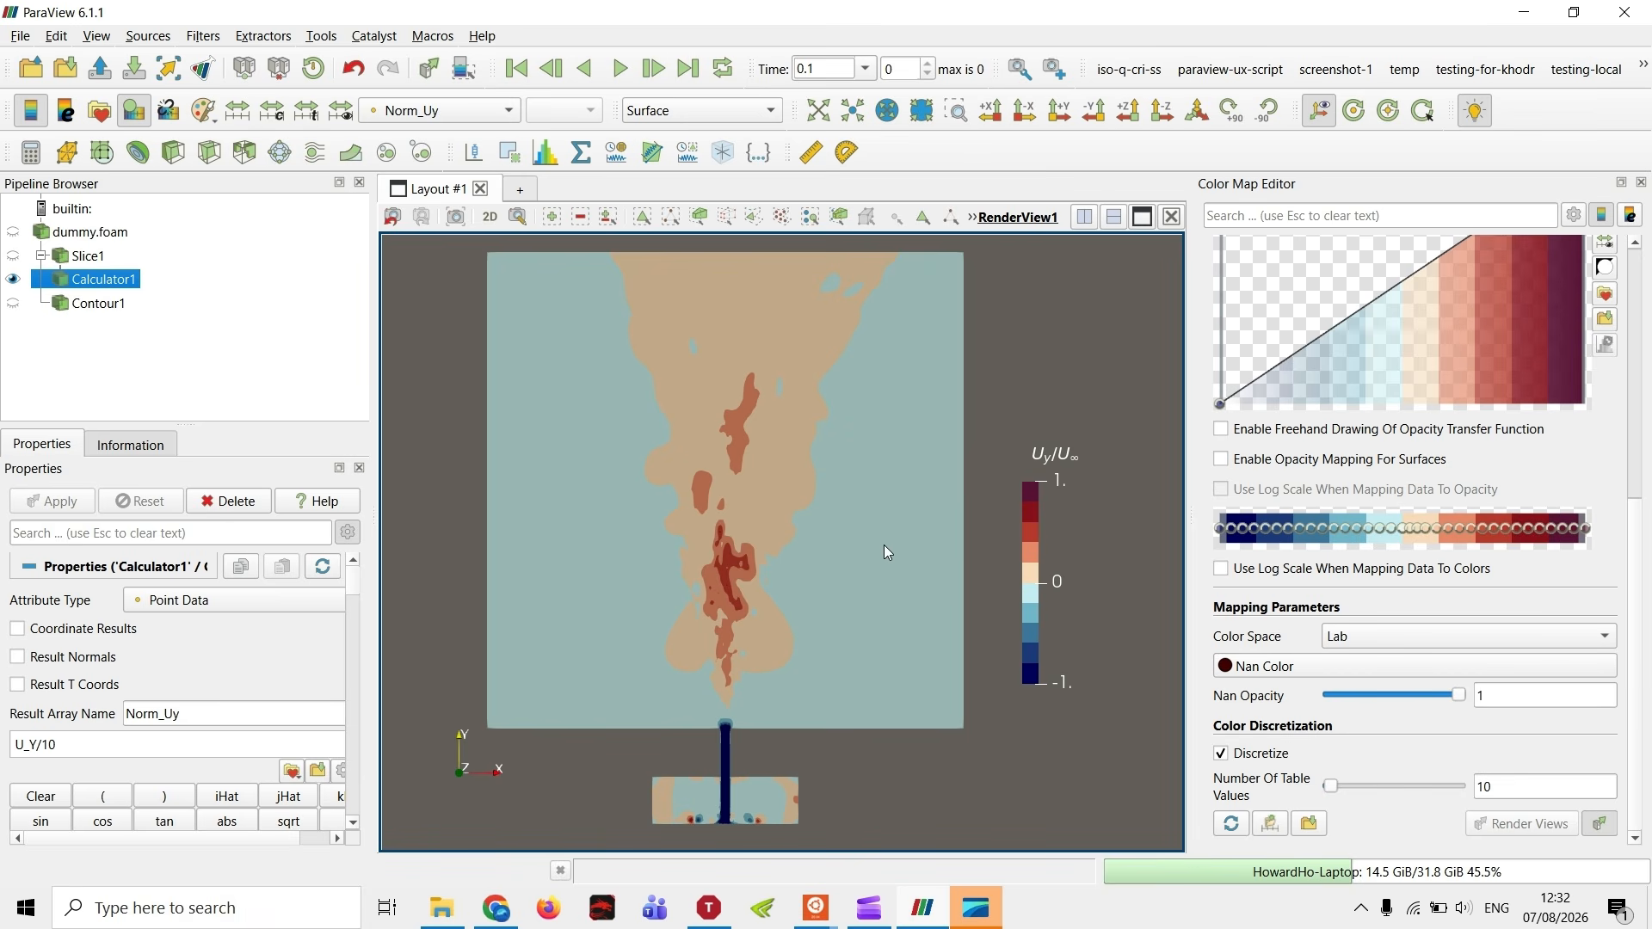
- Save the ParaView state in the SJA-quiescent folder under the new file name testing-v2
{"action": "left_click", "coordinate": [20, 36]}
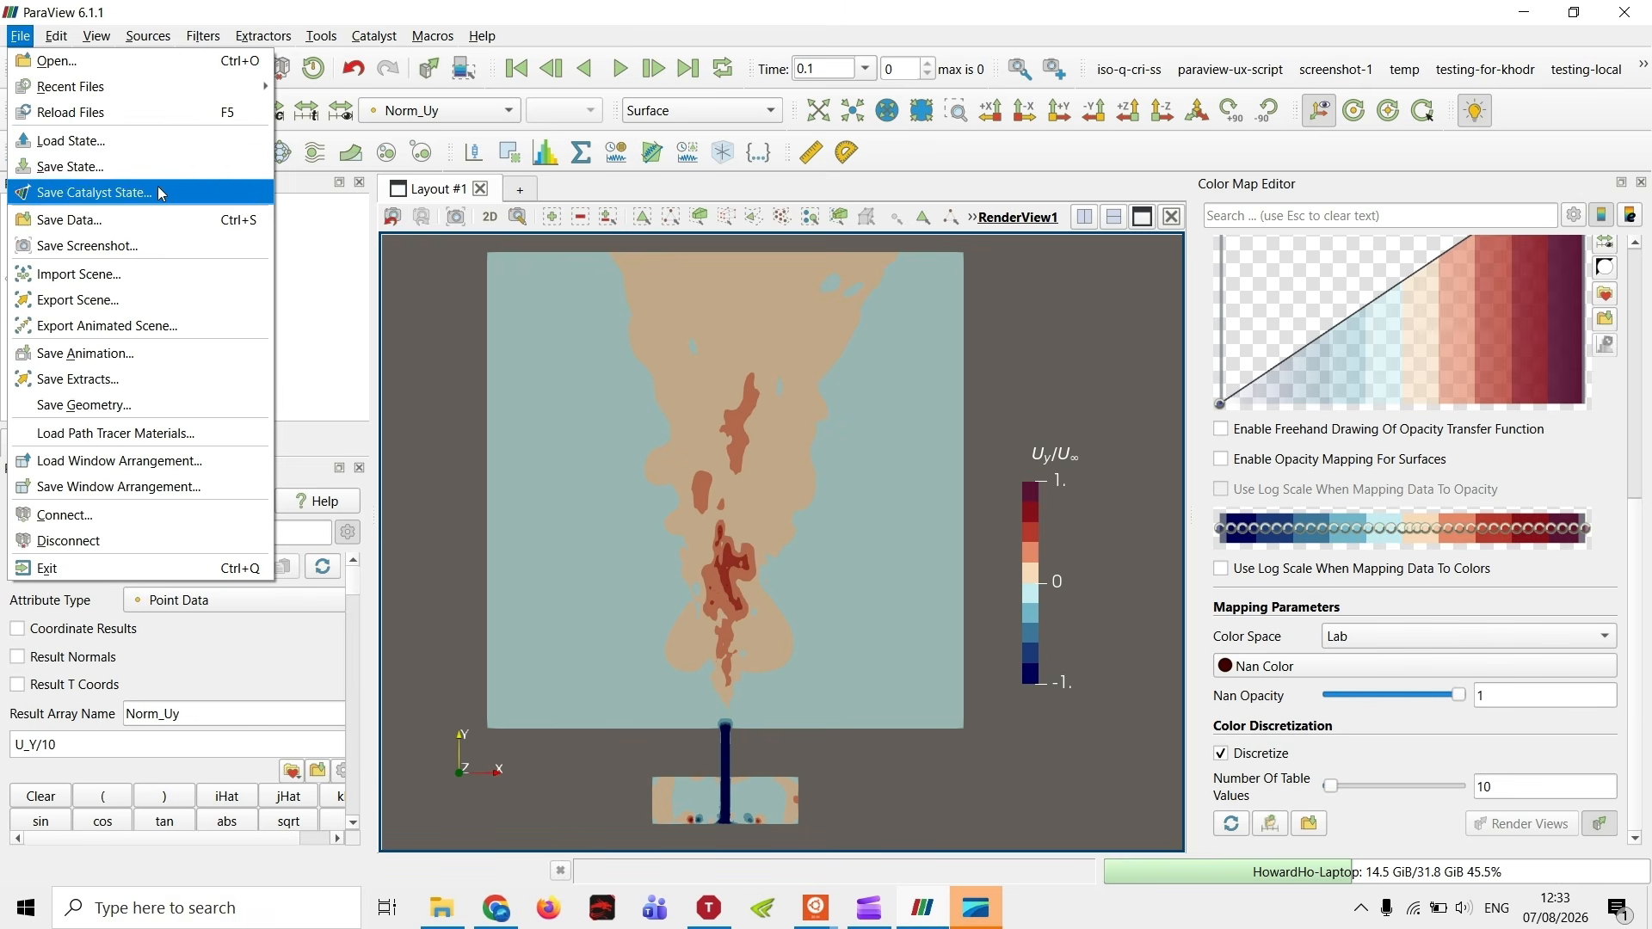
{"action": "left_click", "coordinate": [142, 166]}
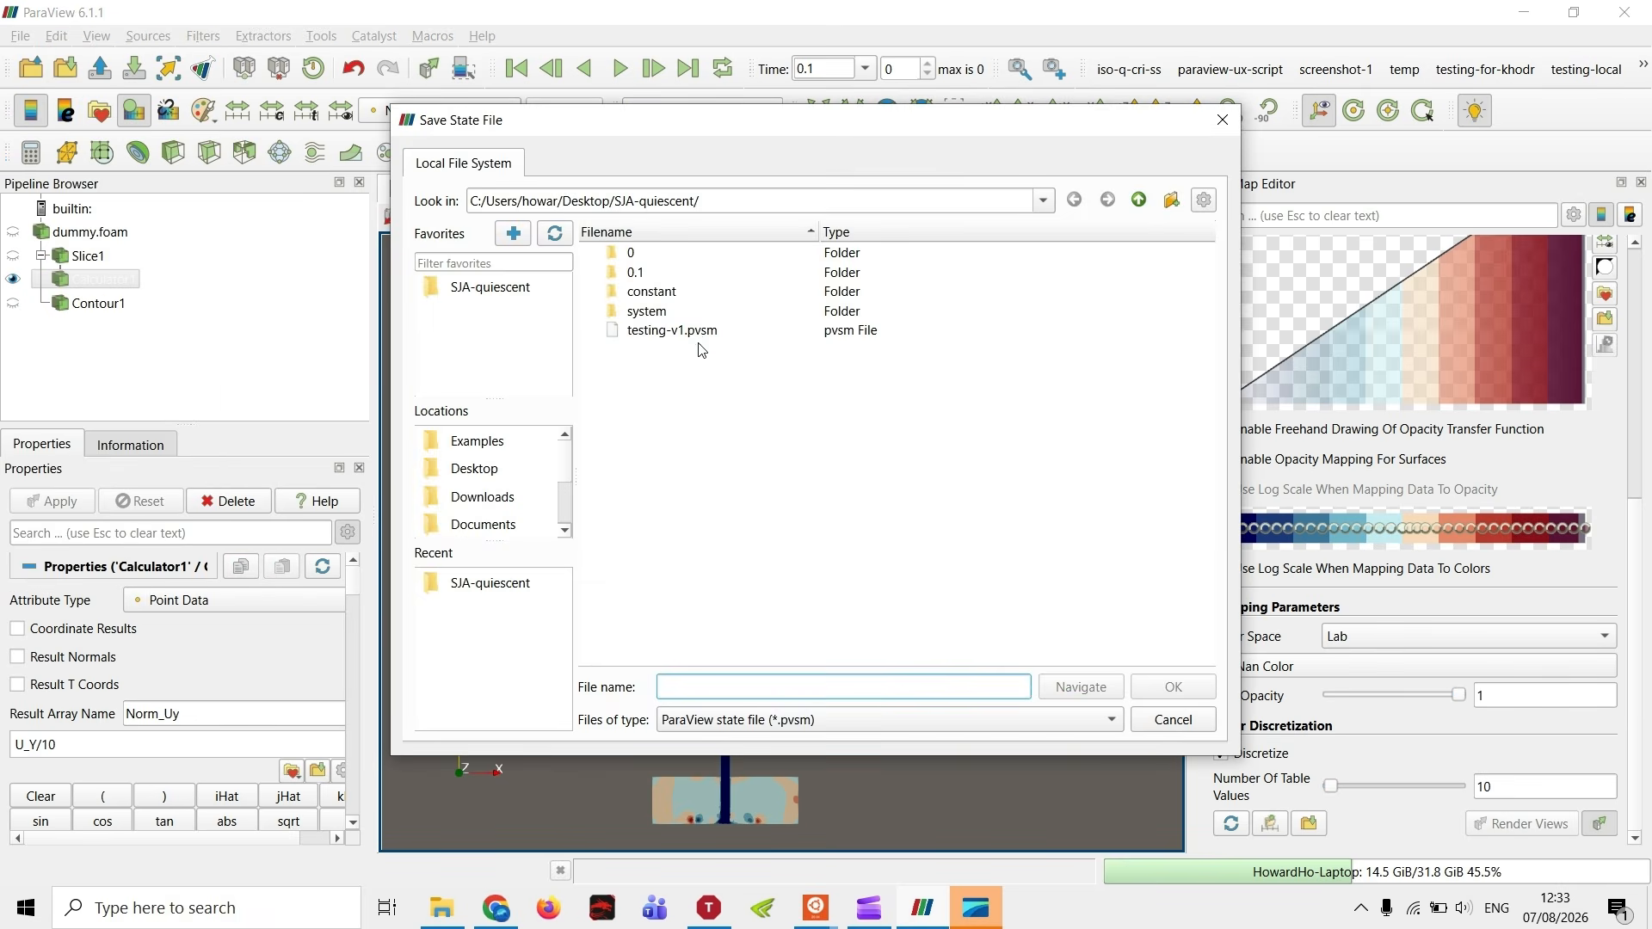
{"action": "left_click", "coordinate": [701, 330]}
{"action": "double_click", "coordinate": [720, 686]}
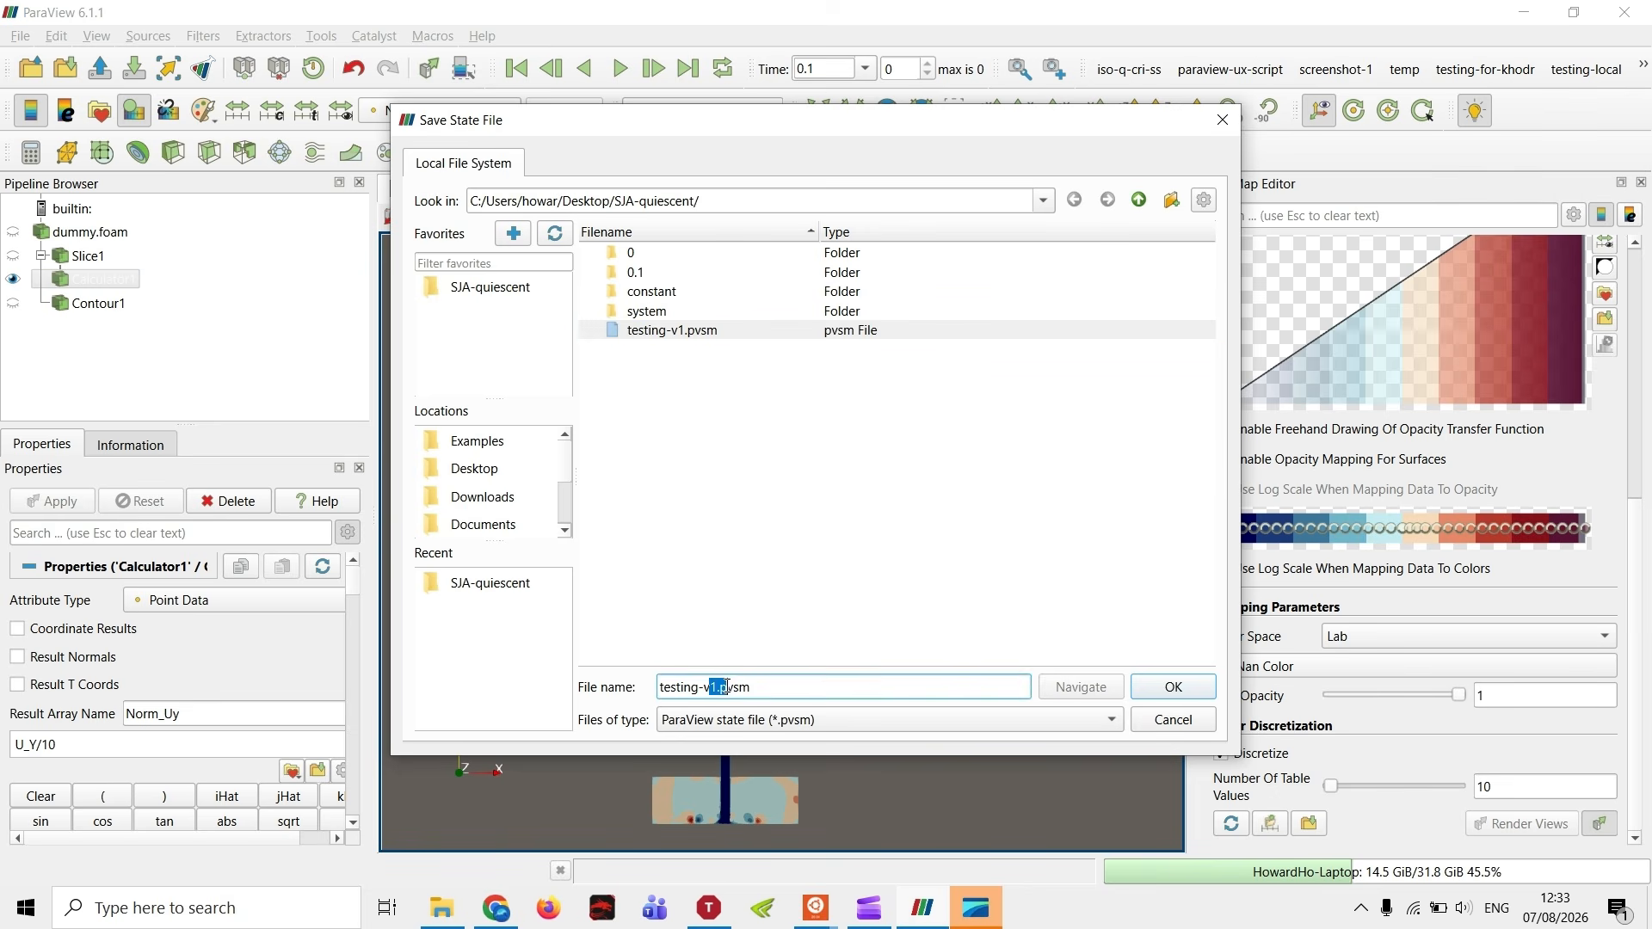
{"action": "type", "text": "v2"}
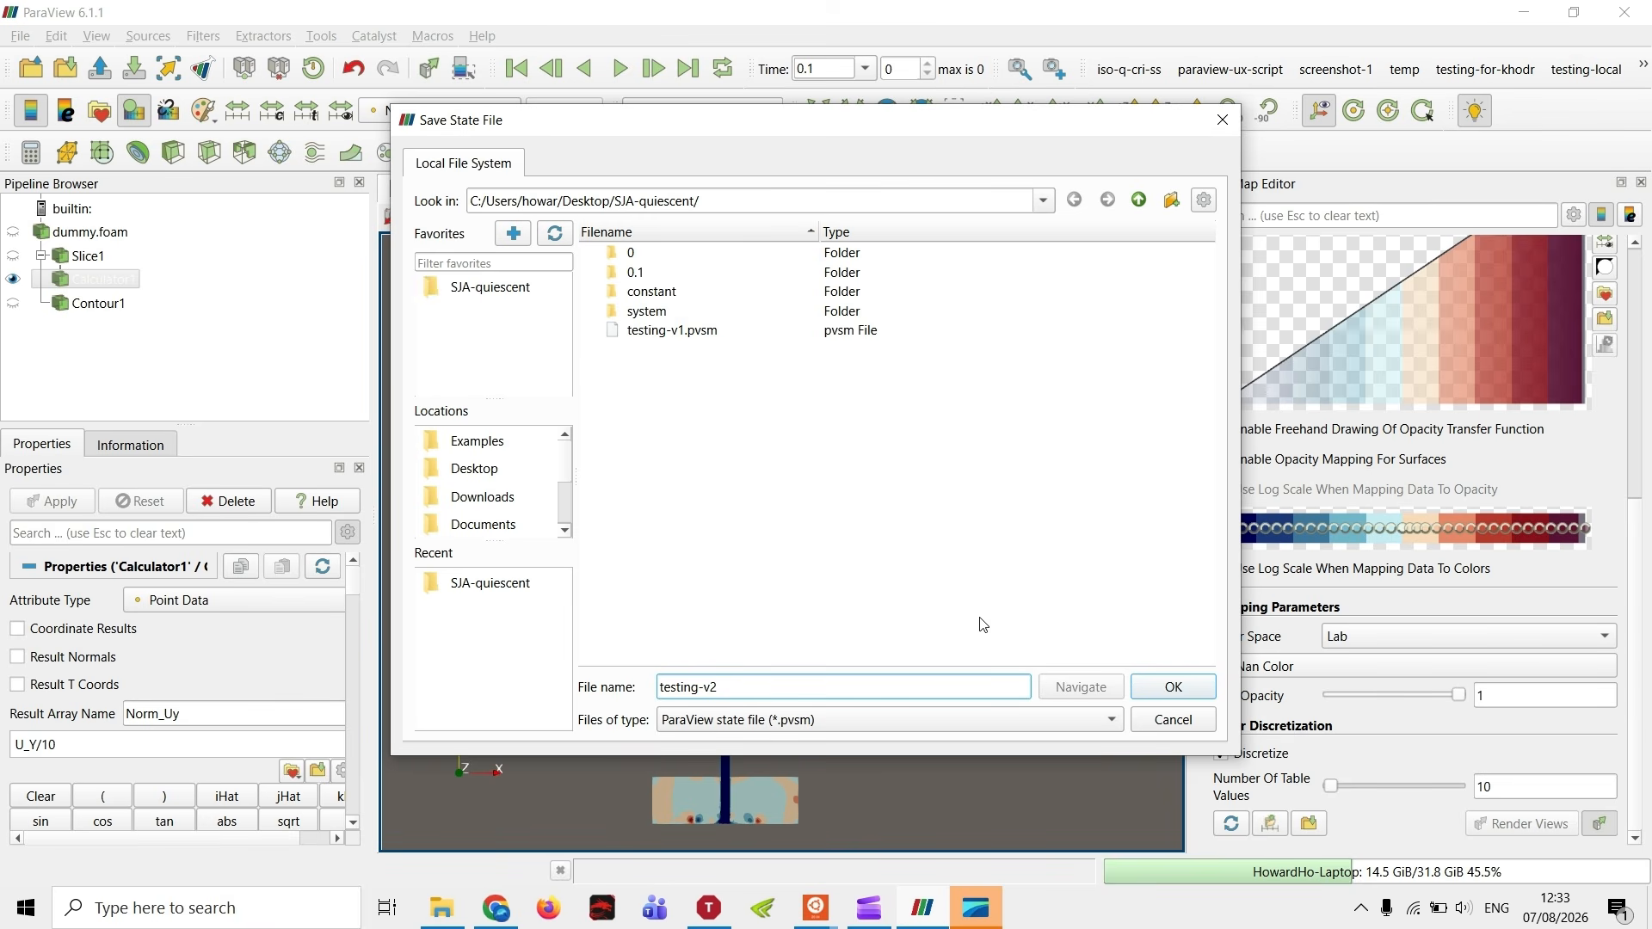
{"action": "left_click", "coordinate": [1137, 688]}
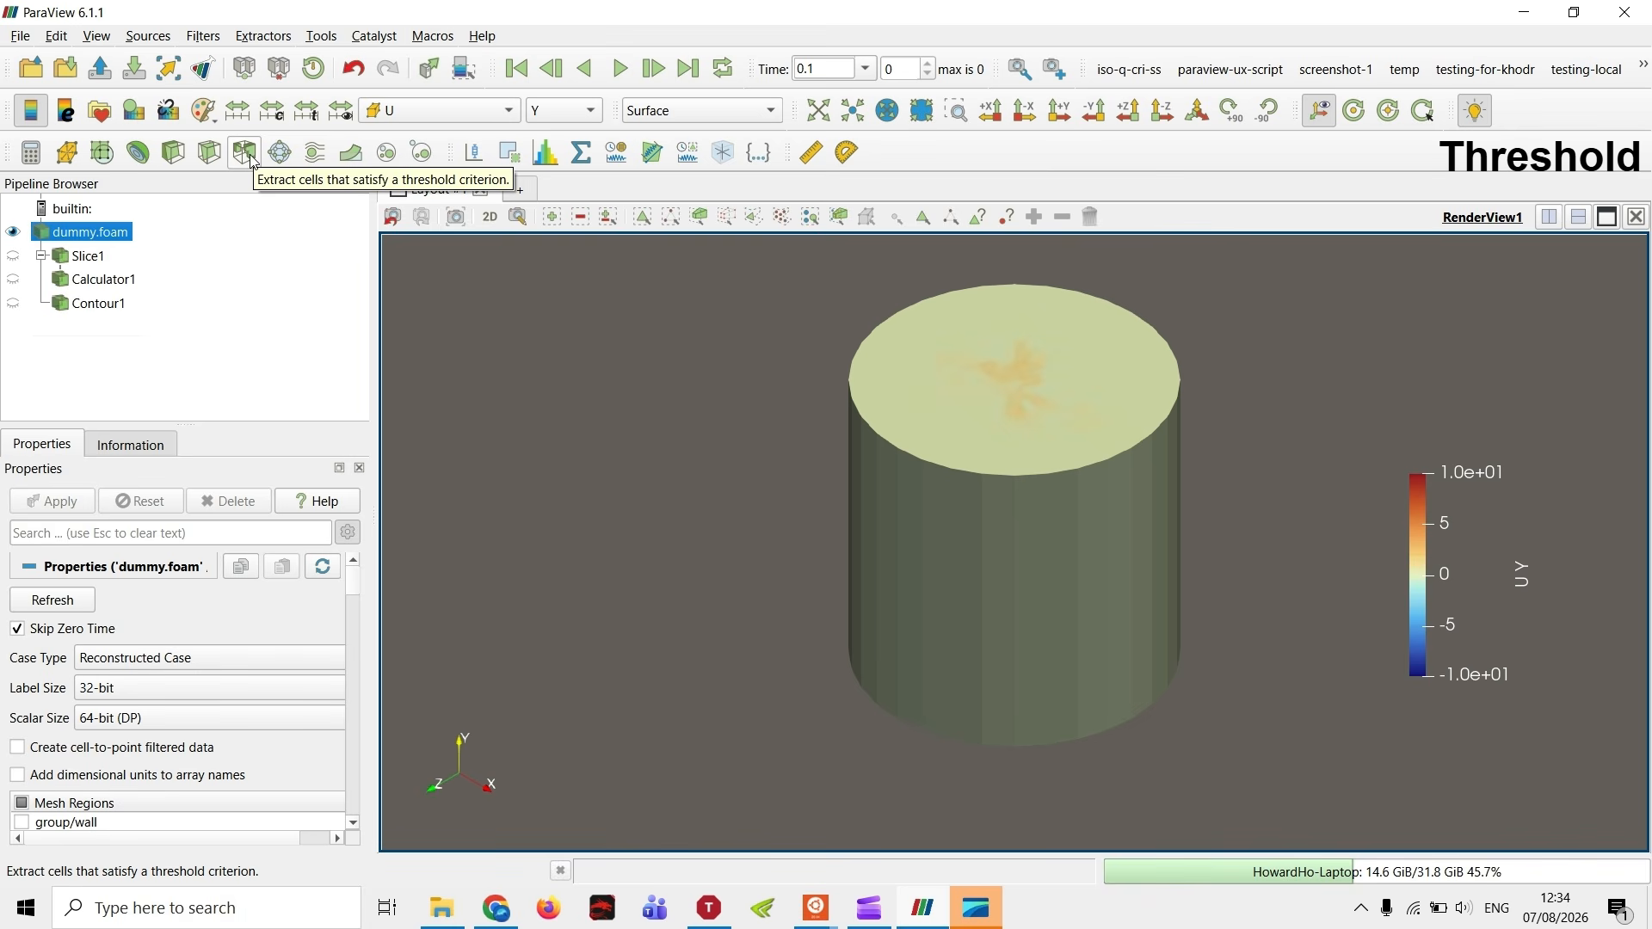
- Add a Threshold filter to dummy.foam and keep p between about -614.09 and -313.035
{"action": "left_click", "coordinate": [247, 155]}
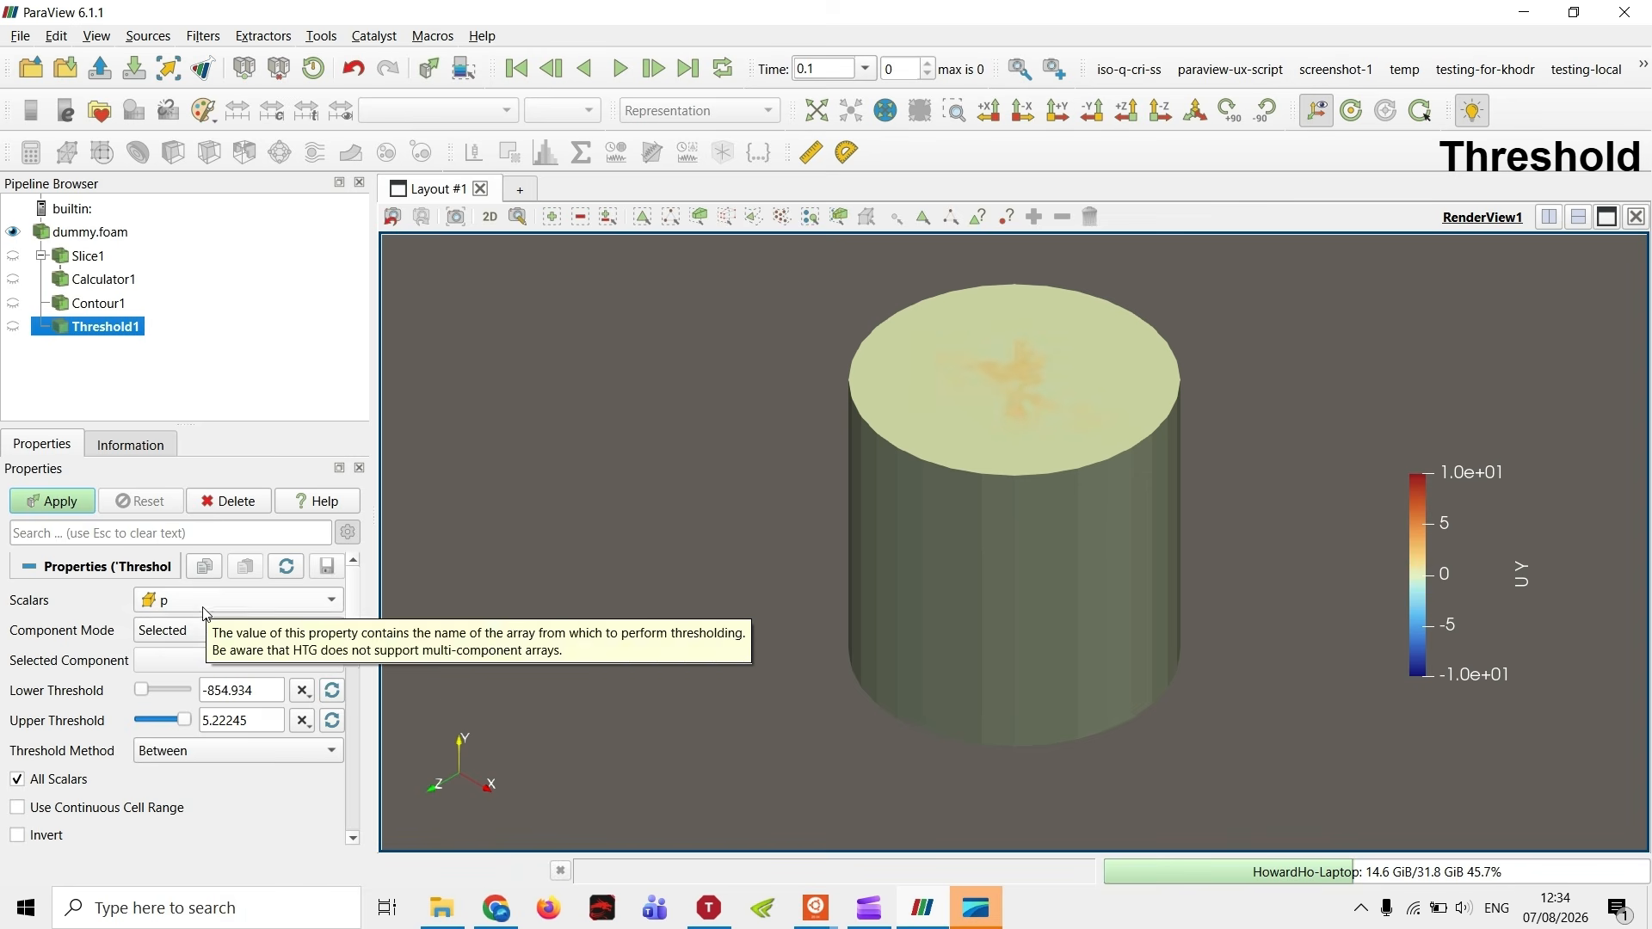
{"action": "left_click", "coordinate": [74, 510]}
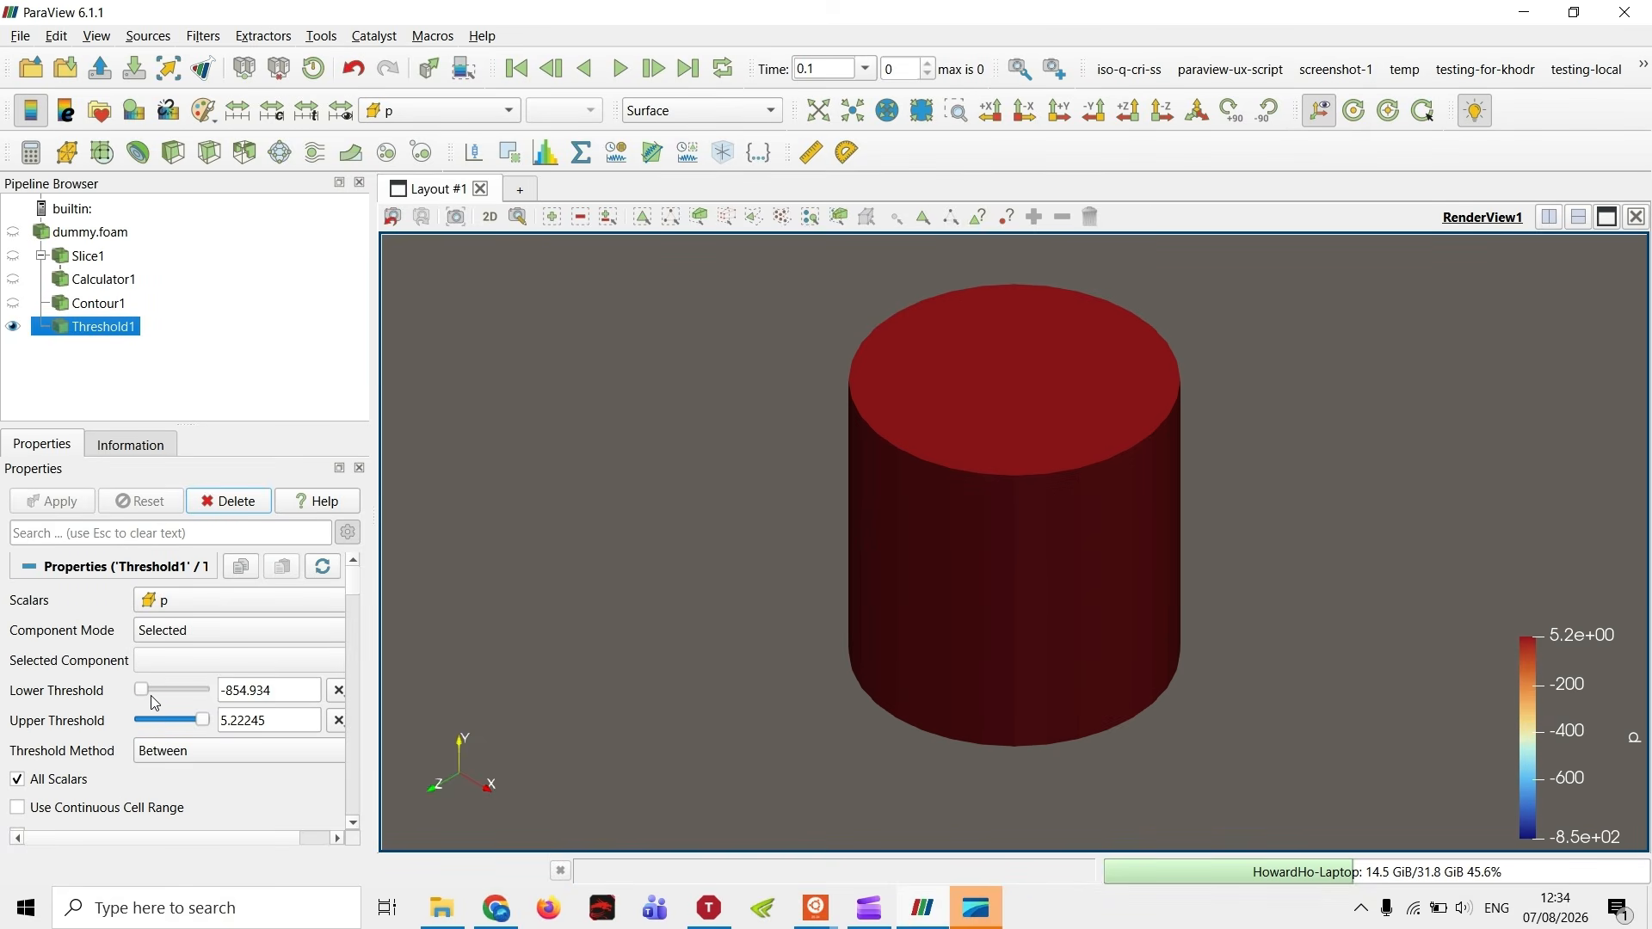
{"action": "left_click_drag", "start_coordinate": [147, 690], "coordinate": [180, 721]}
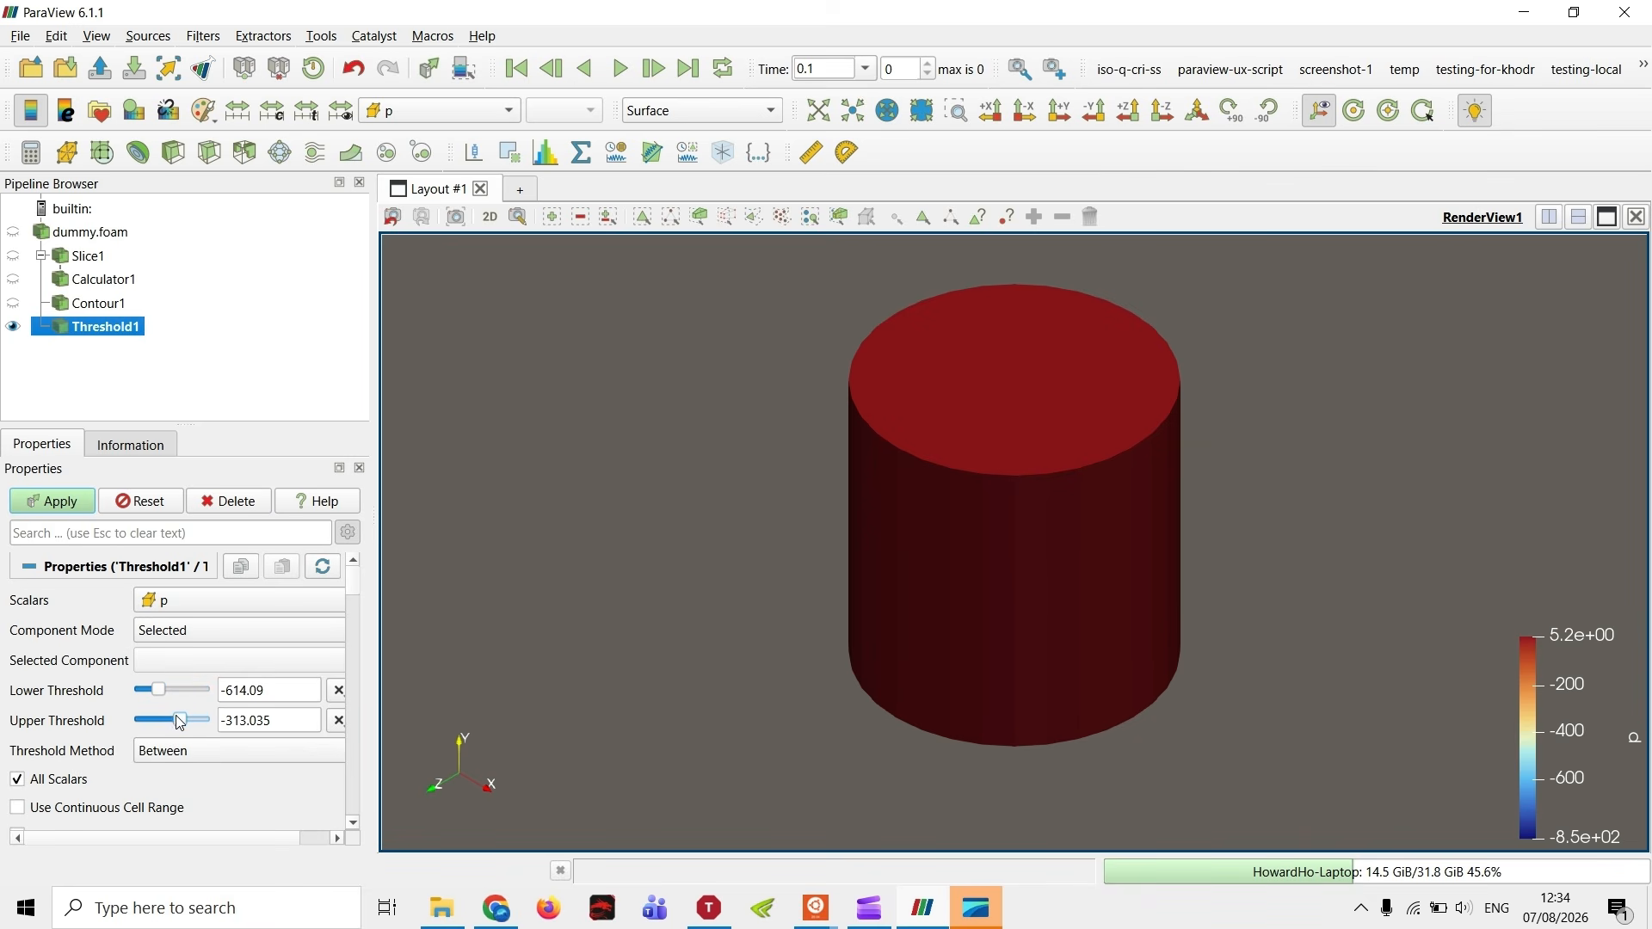
{"action": "left_click", "coordinate": [50, 508]}
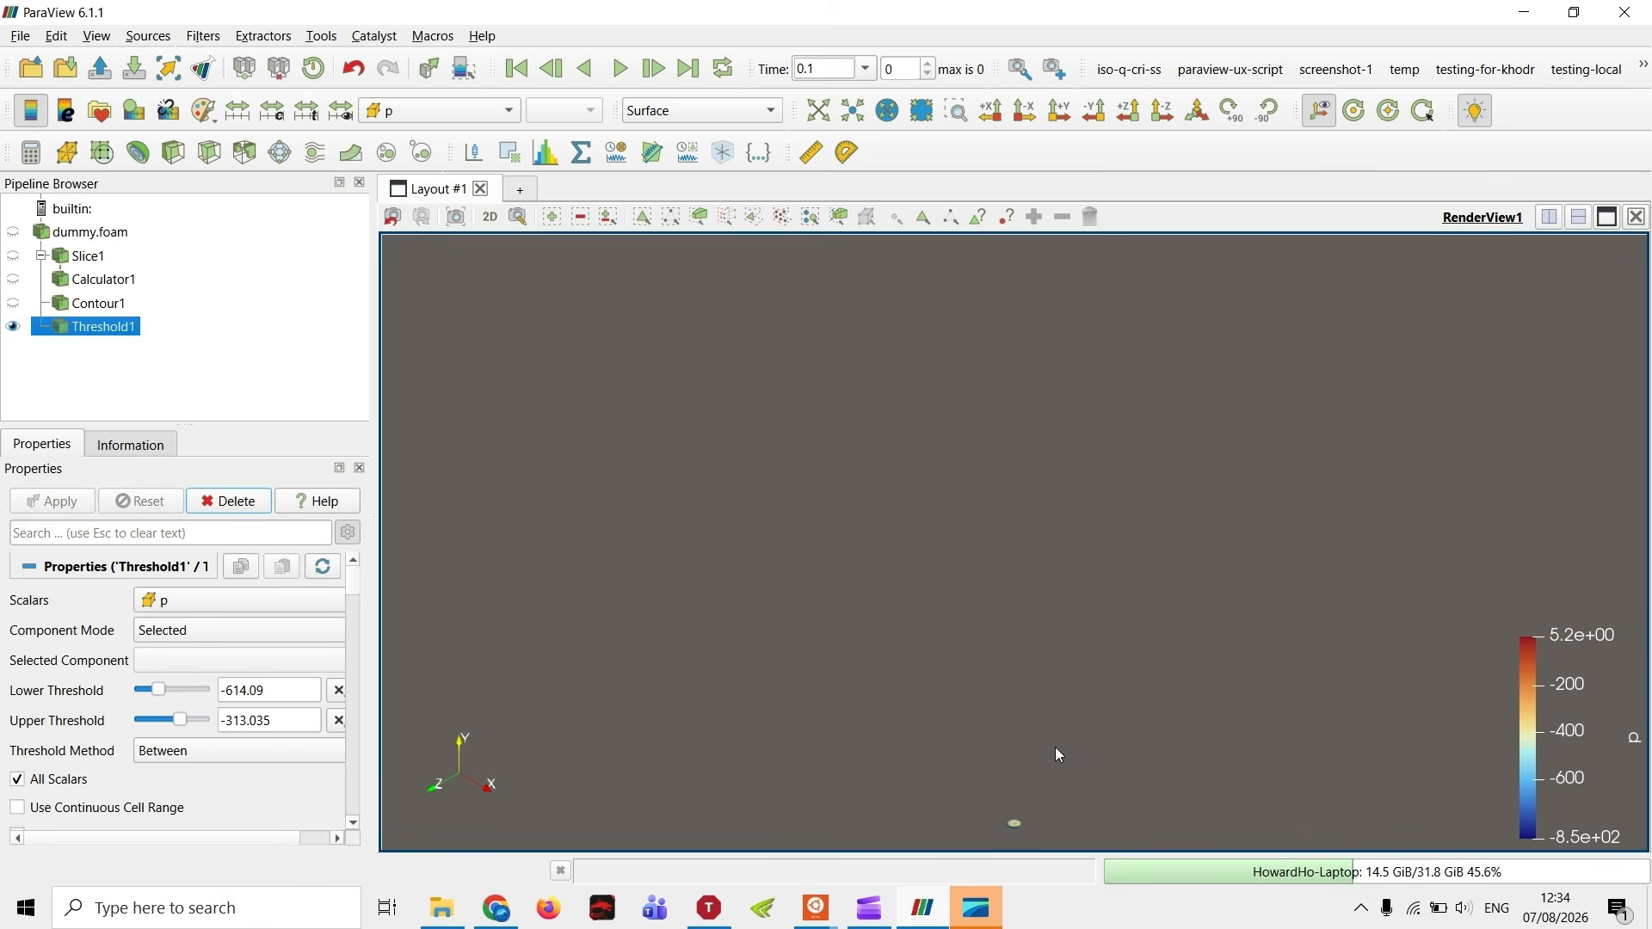
{"action": "scroll", "coordinate": [1054, 747], "scroll_direction": "up", "scroll_amount": 3}
{"action": "middle_click_drag", "start_coordinate": [1055, 747], "coordinate": [1046, 577]}
{"action": "middle_click_drag", "start_coordinate": [1058, 812], "coordinate": [1053, 554]}
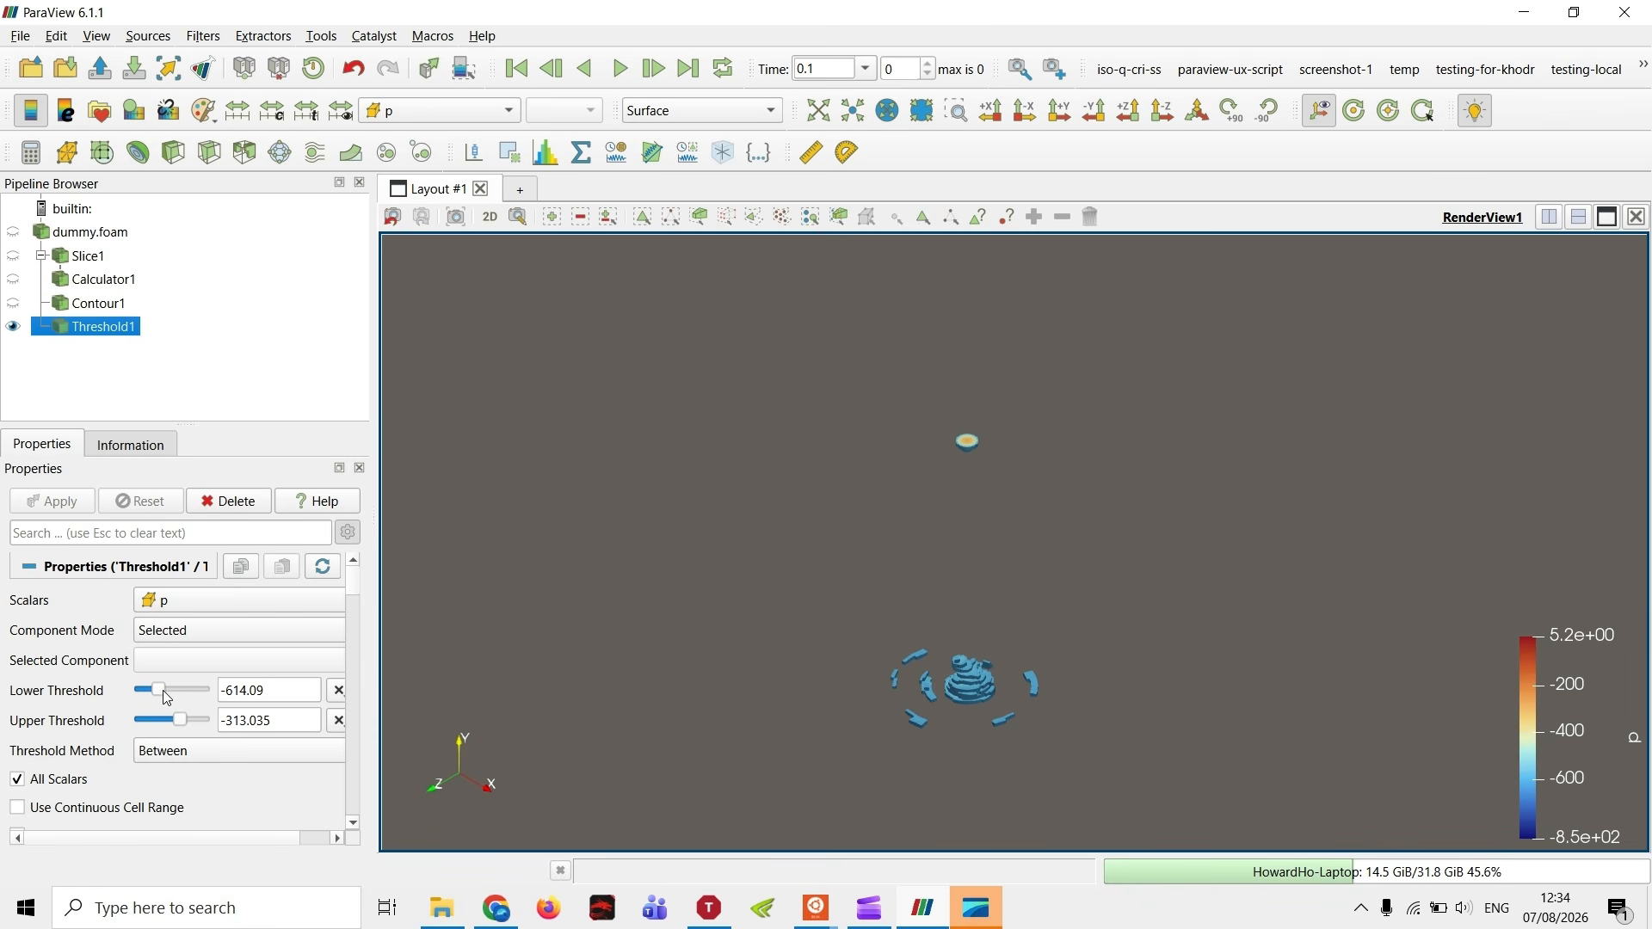
- Try a lower p threshold of about -751.715, and the range from about -596.887 to -175.41
{"action": "left_click_drag", "start_coordinate": [162, 690], "coordinate": [158, 702]}
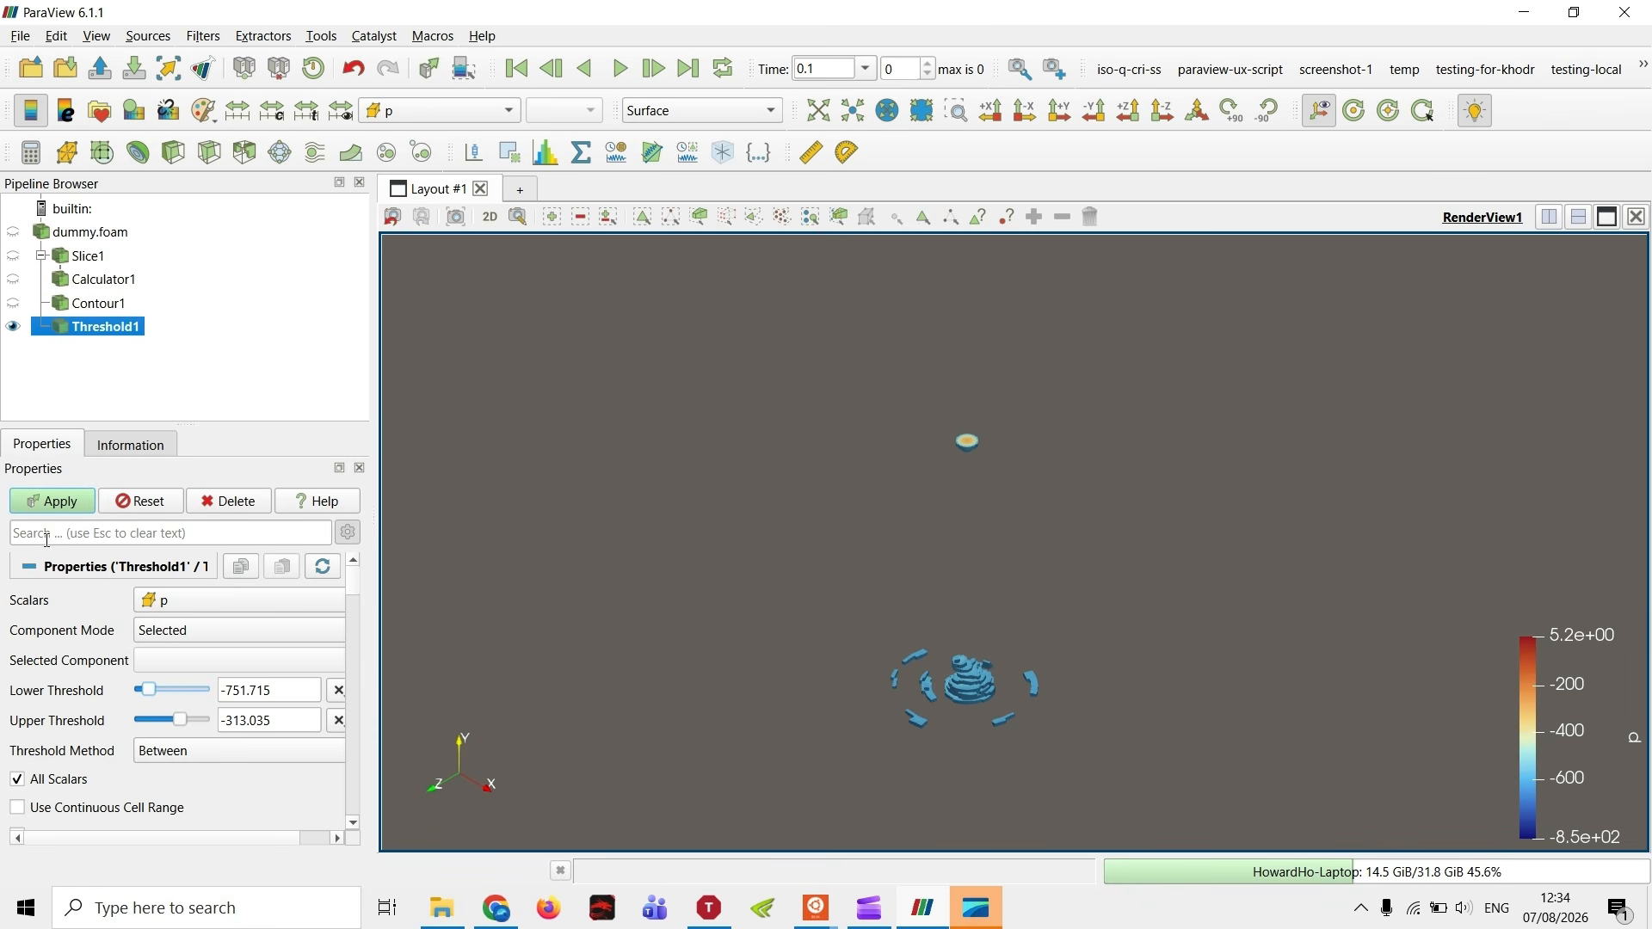
{"action": "left_click", "coordinate": [62, 507]}
{"action": "scroll", "coordinate": [823, 600], "scroll_direction": "down", "scroll_amount": 10}
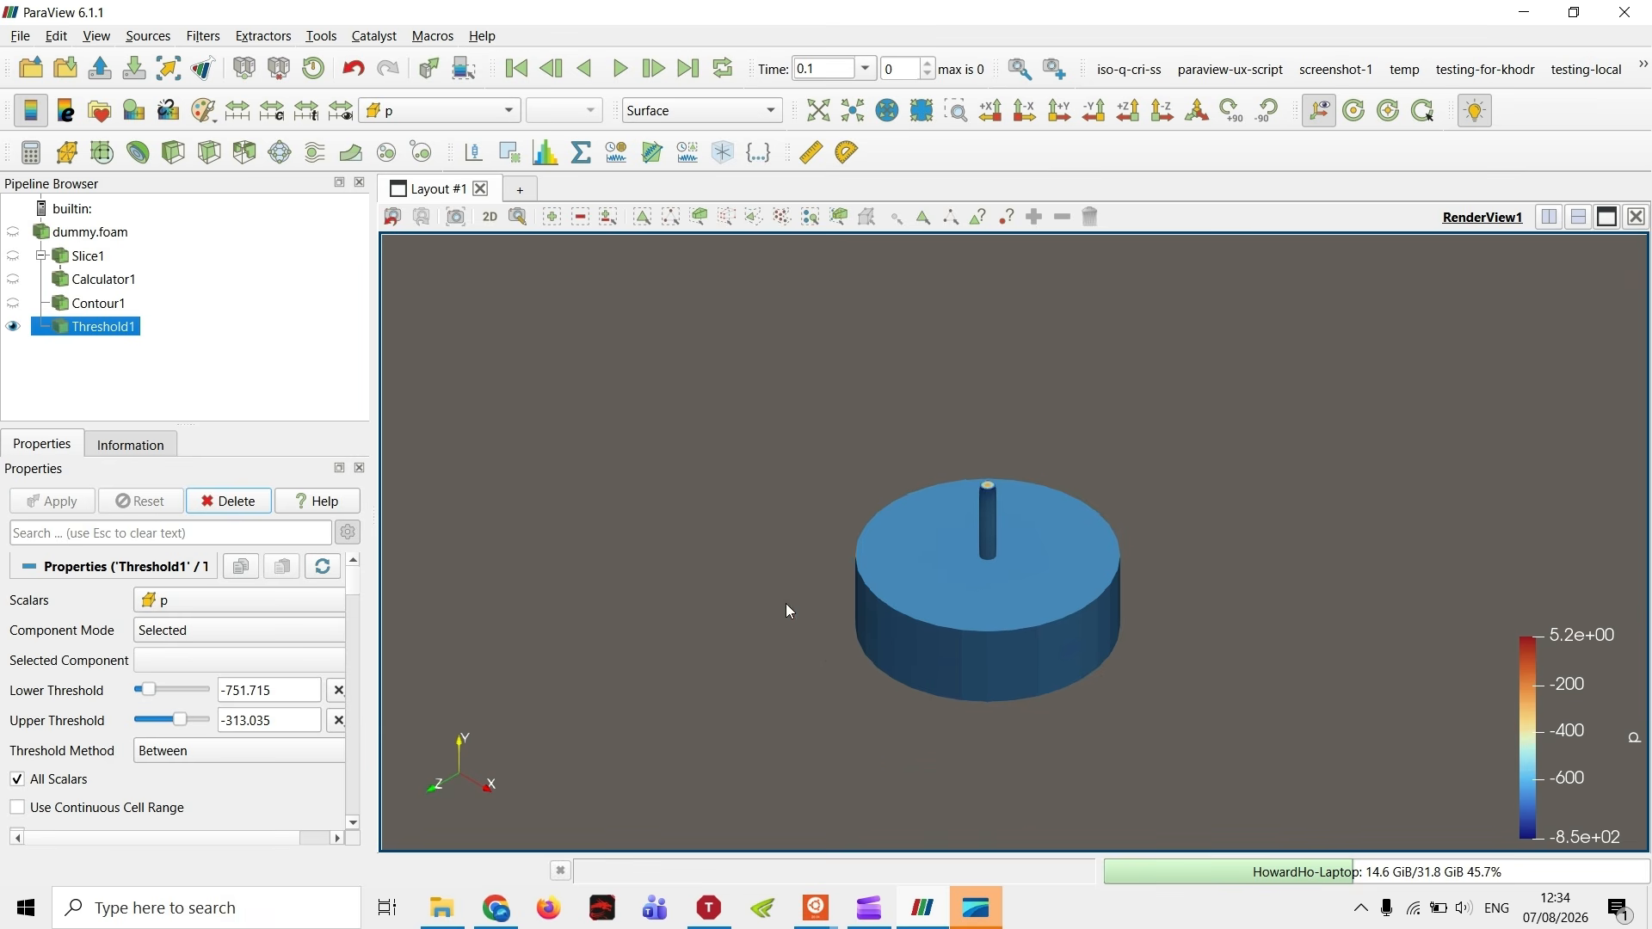
{"action": "left_click_drag", "start_coordinate": [147, 689], "coordinate": [195, 715]}
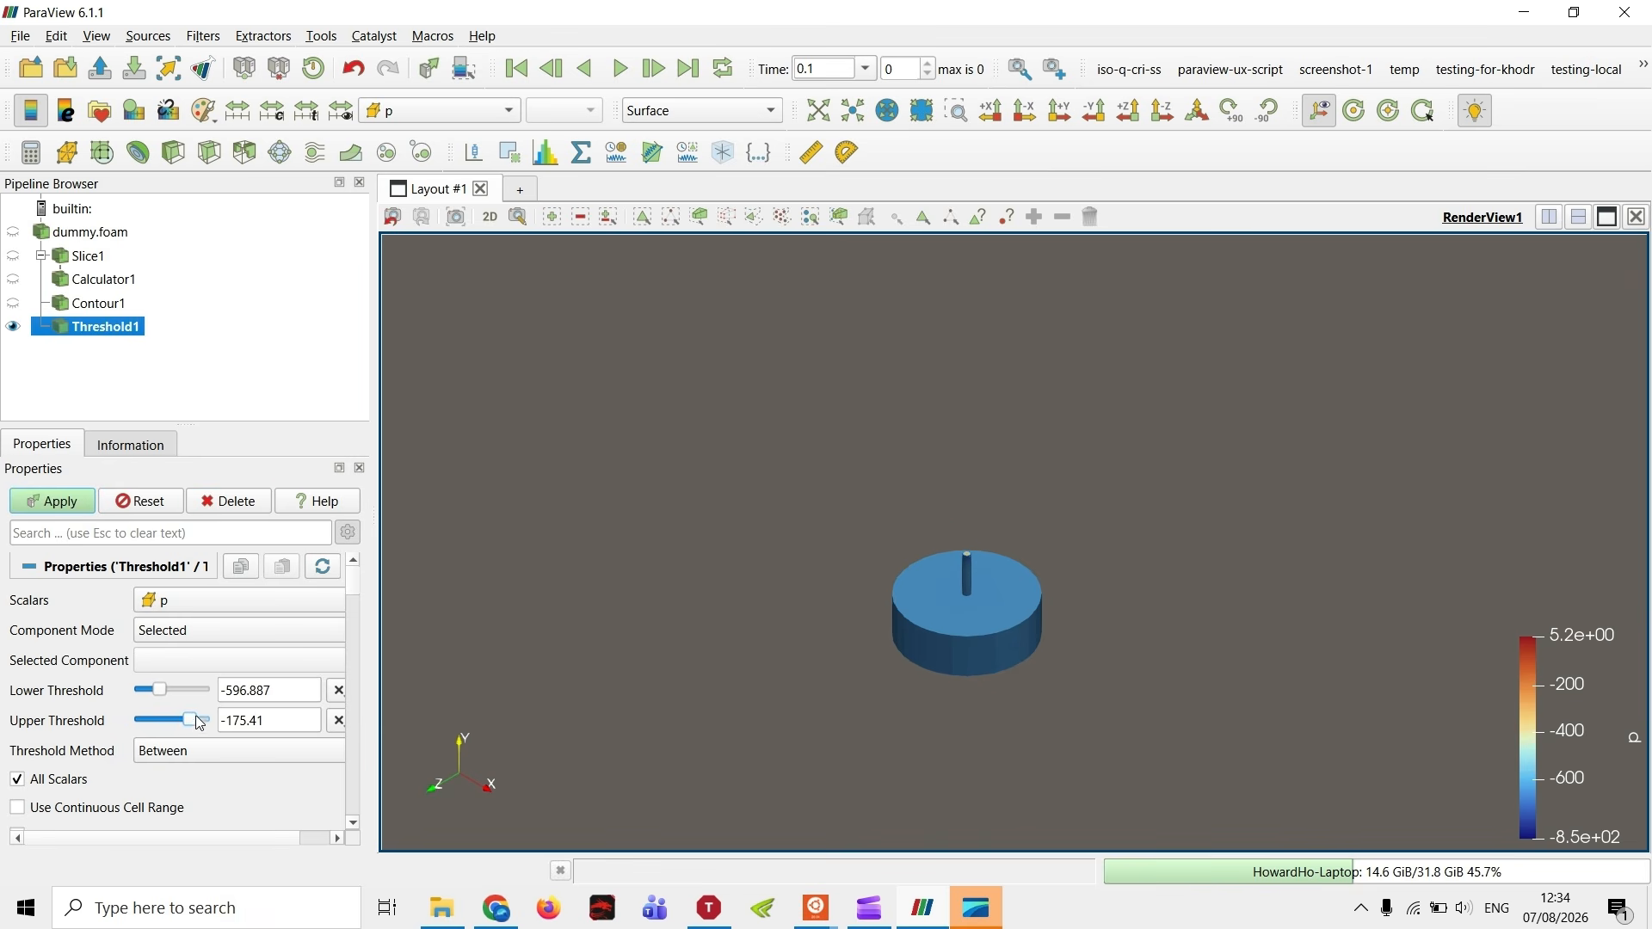
{"action": "left_click", "coordinate": [65, 515]}
{"action": "scroll", "coordinate": [952, 633], "scroll_direction": "up", "scroll_amount": 3}
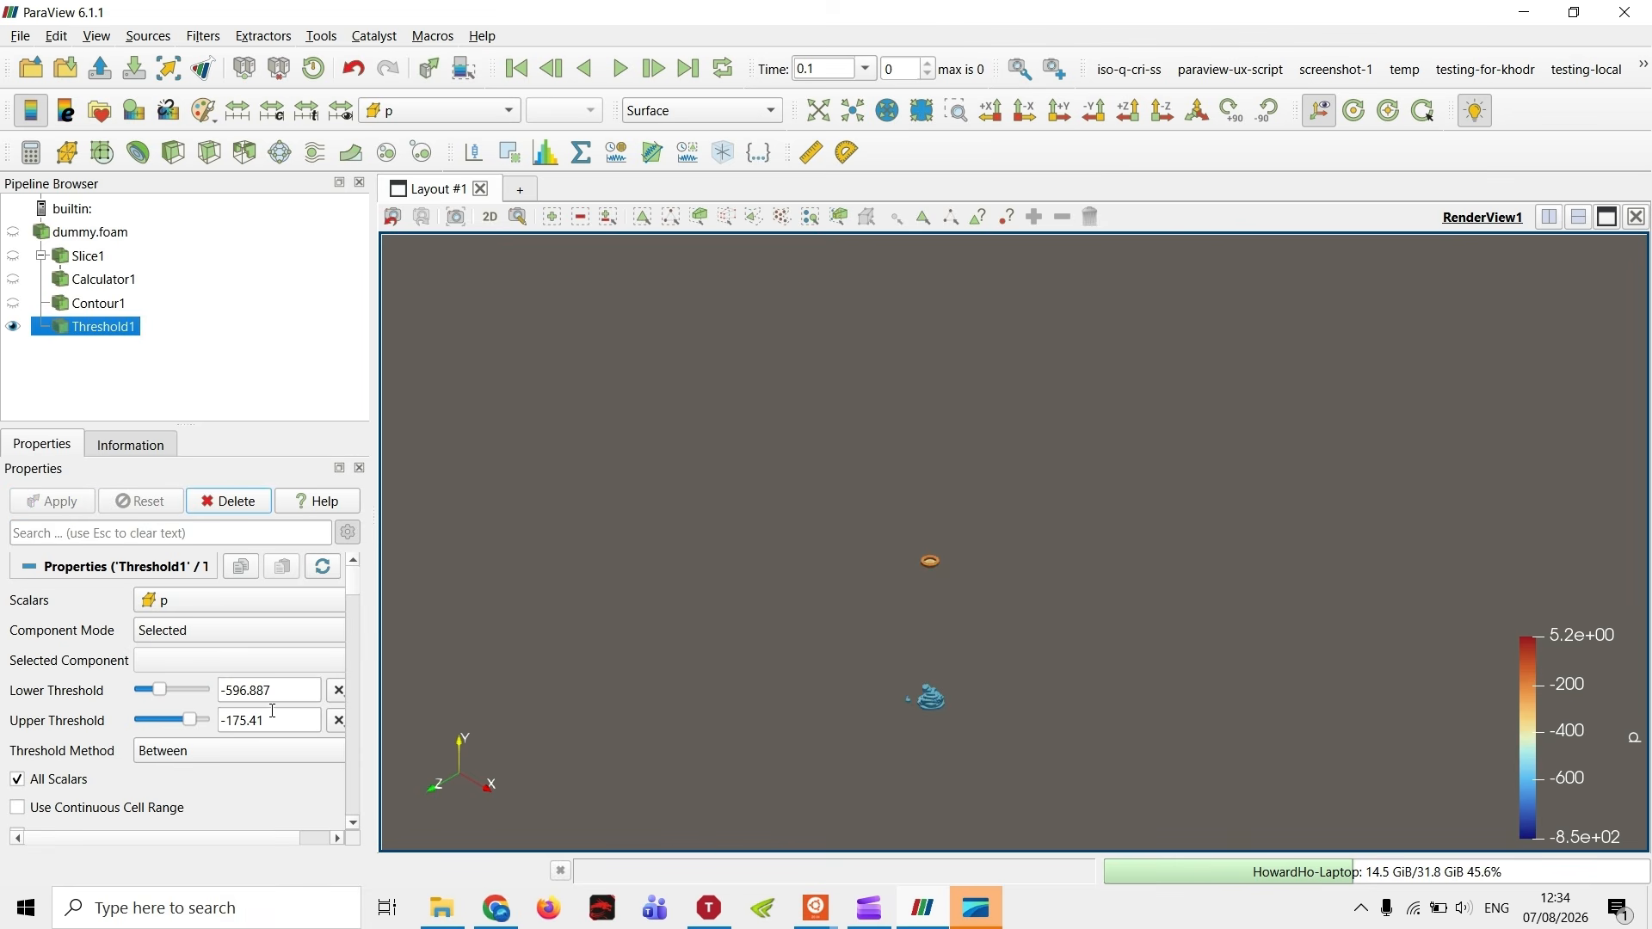
- Threshold by the X component of point array U, keeping values between about -10.8671 and -0.757454
{"action": "left_click", "coordinate": [219, 607]}
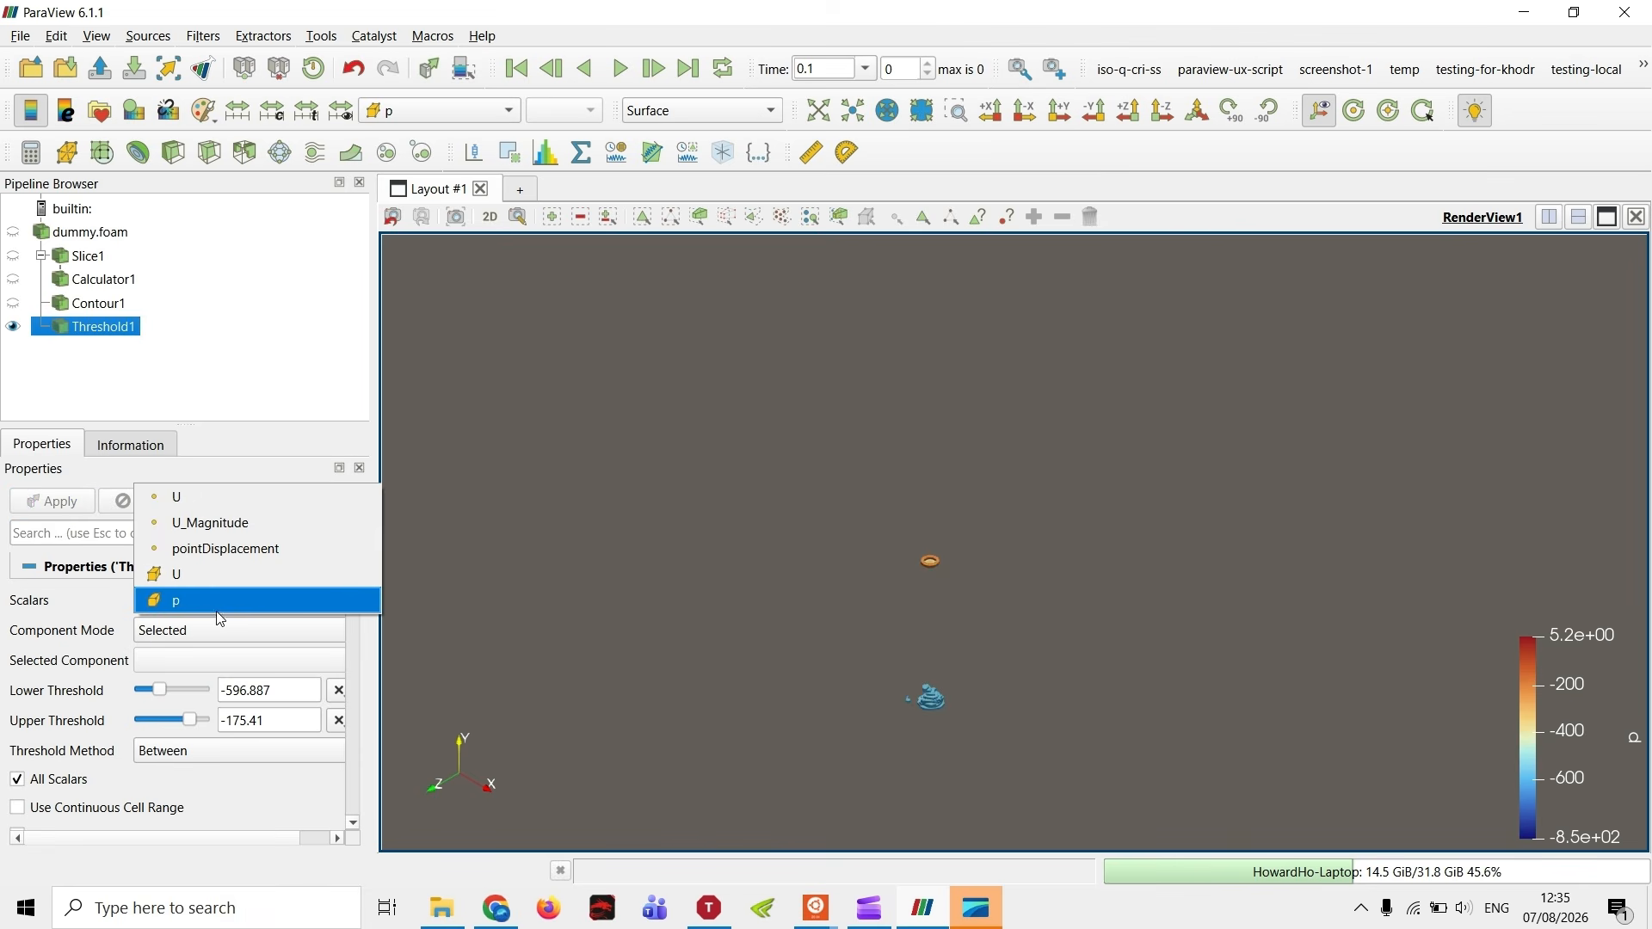
{"action": "left_click", "coordinate": [219, 610]}
{"action": "left_click", "coordinate": [231, 607]}
{"action": "left_click", "coordinate": [220, 497]}
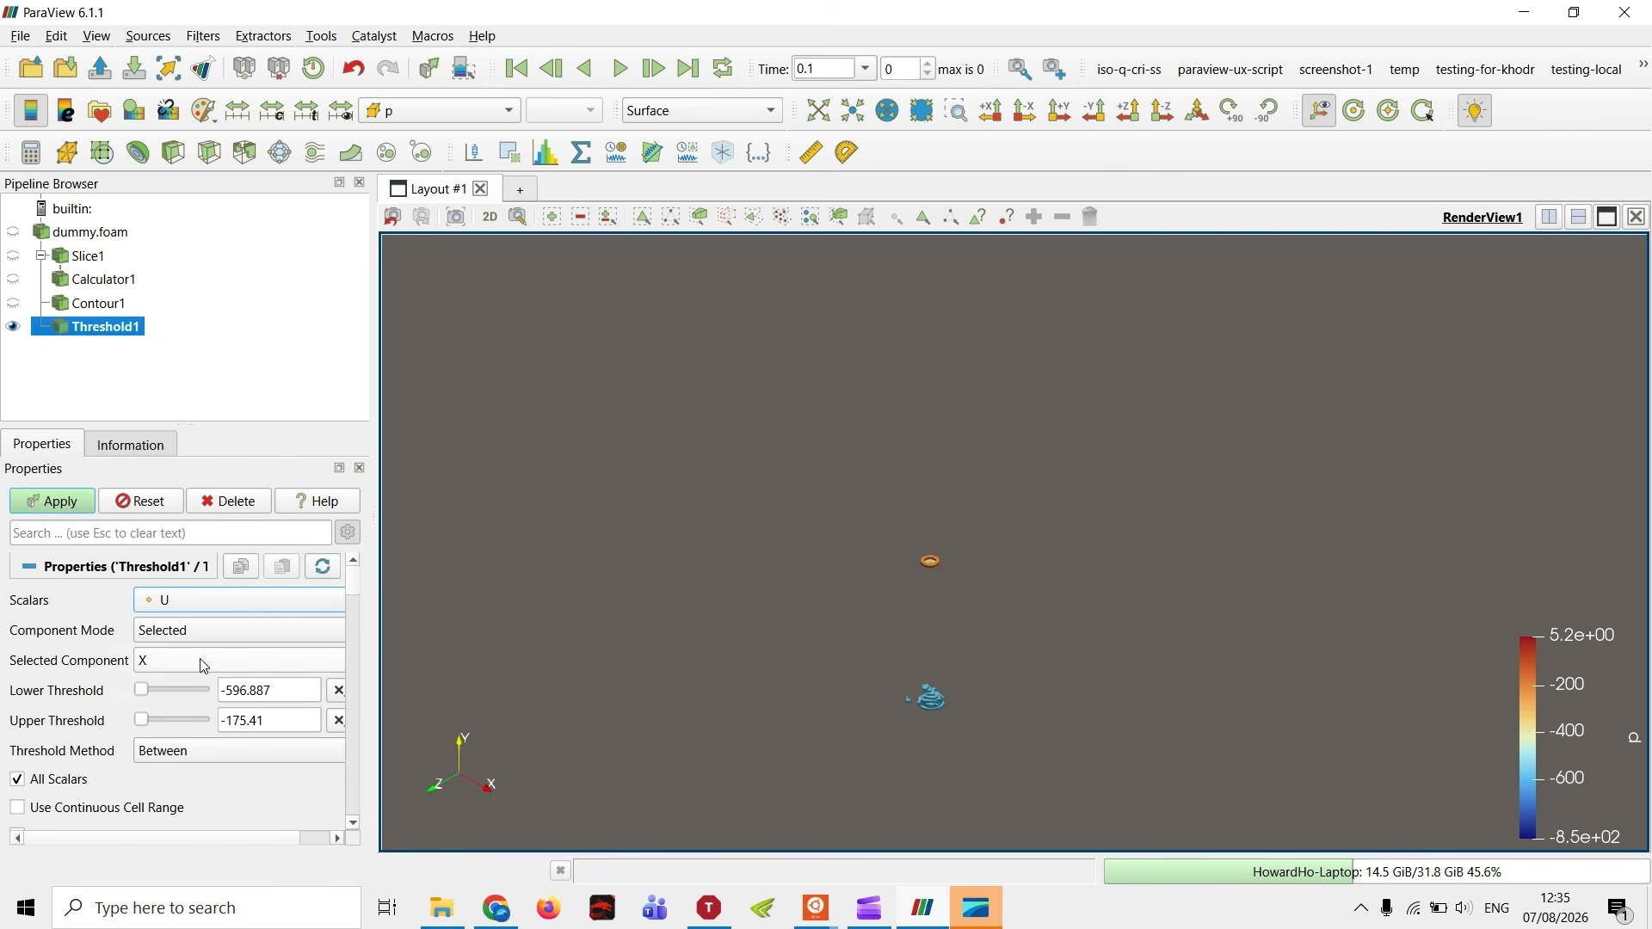
{"action": "mouse_move", "coordinate": [140, 720]}
{"action": "left_mouse_down"}
{"action": "mouse_move", "coordinate": [193, 720]}
{"action": "mouse_move", "coordinate": [164, 689]}
{"action": "mouse_move", "coordinate": [171, 728]}
{"action": "left_mouse_up"}
{"action": "left_click", "coordinate": [82, 508]}
{"action": "left_click", "coordinate": [74, 502]}
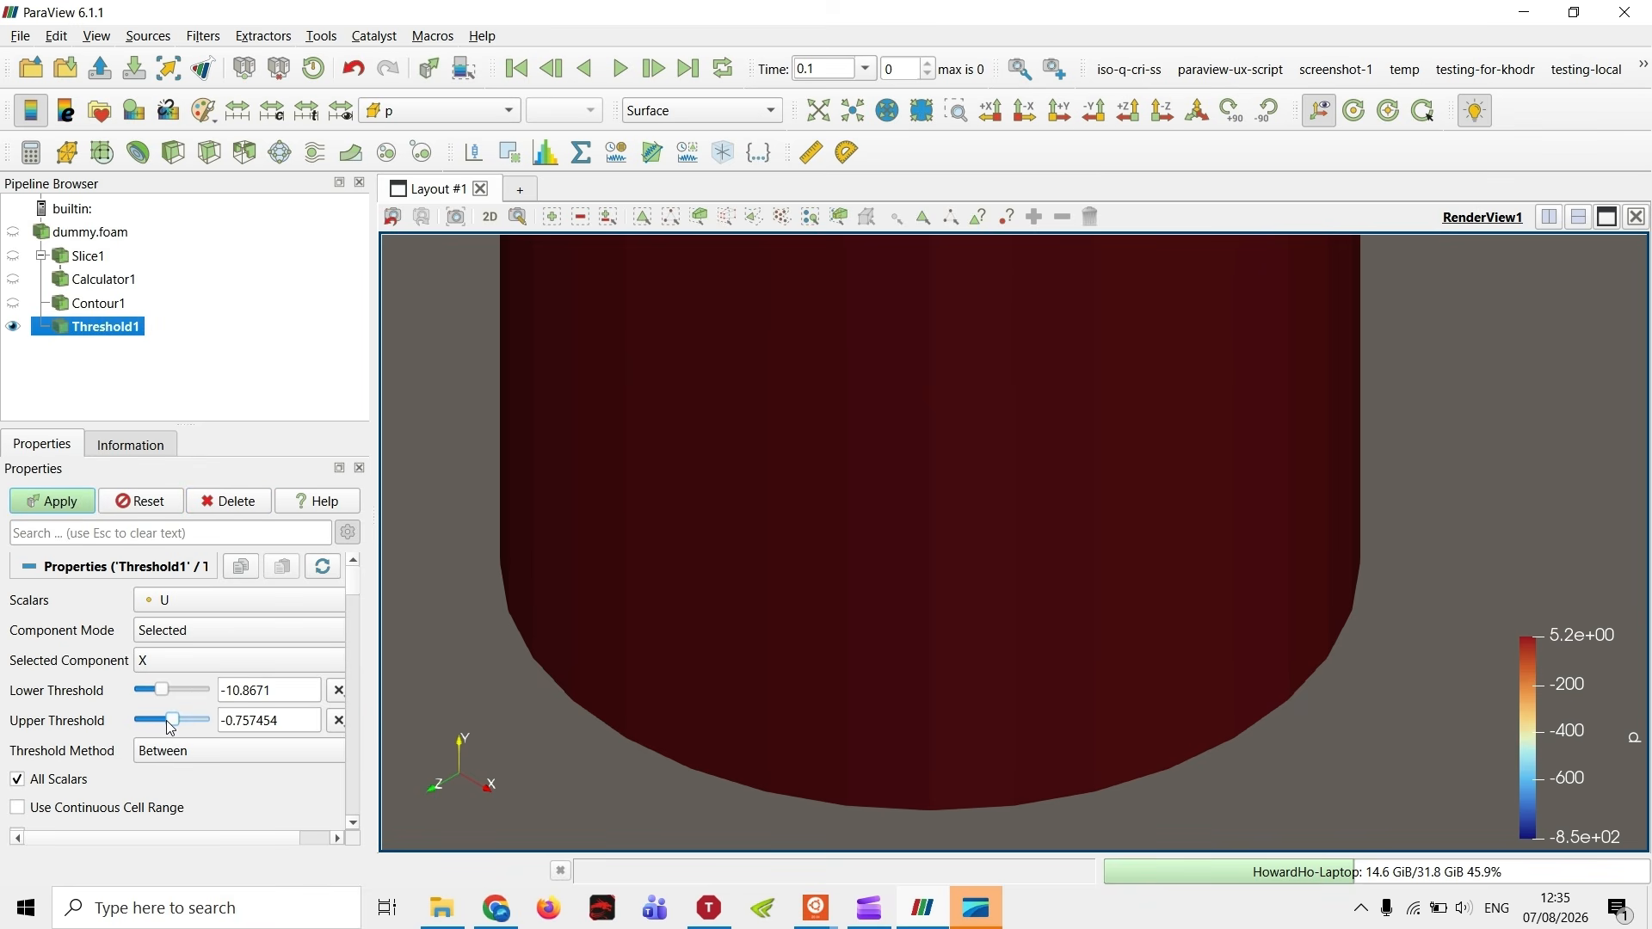
{"action": "left_click", "coordinate": [69, 505]}
{"action": "scroll", "coordinate": [913, 563], "scroll_direction": "down", "scroll_amount": 5}
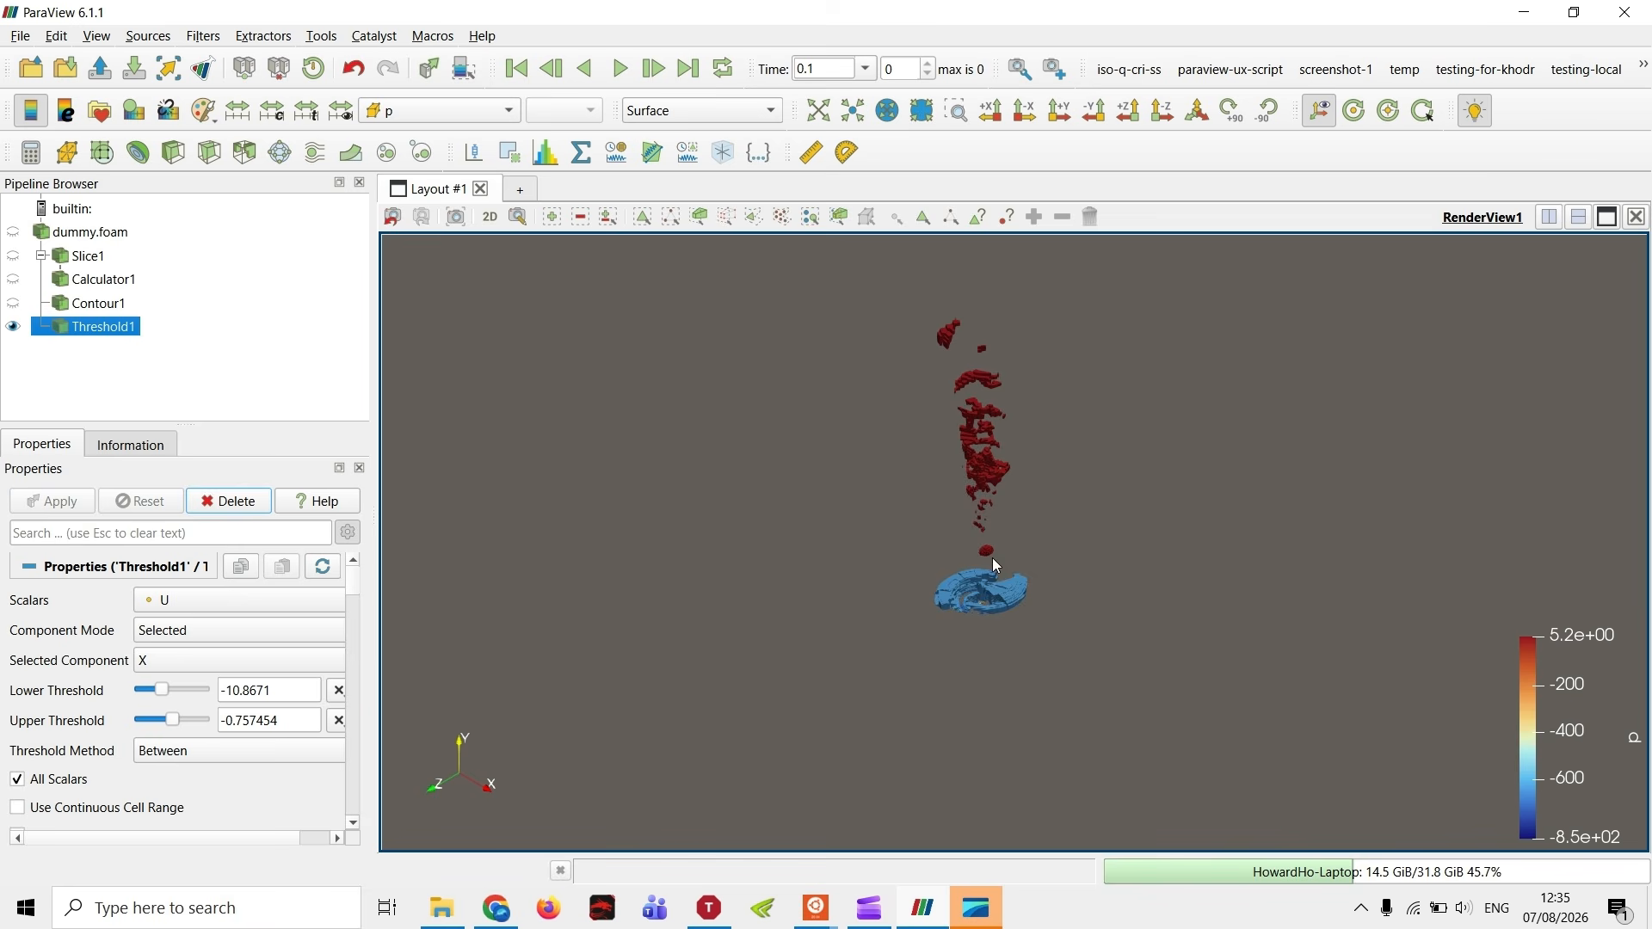
{"action": "middle_click_drag", "start_coordinate": [1037, 544], "coordinate": [1032, 634]}
{"action": "scroll", "coordinate": [1030, 634], "scroll_direction": "up", "scroll_amount": 1}
{"action": "scroll", "coordinate": [1034, 642], "scroll_direction": "up", "scroll_amount": 2}
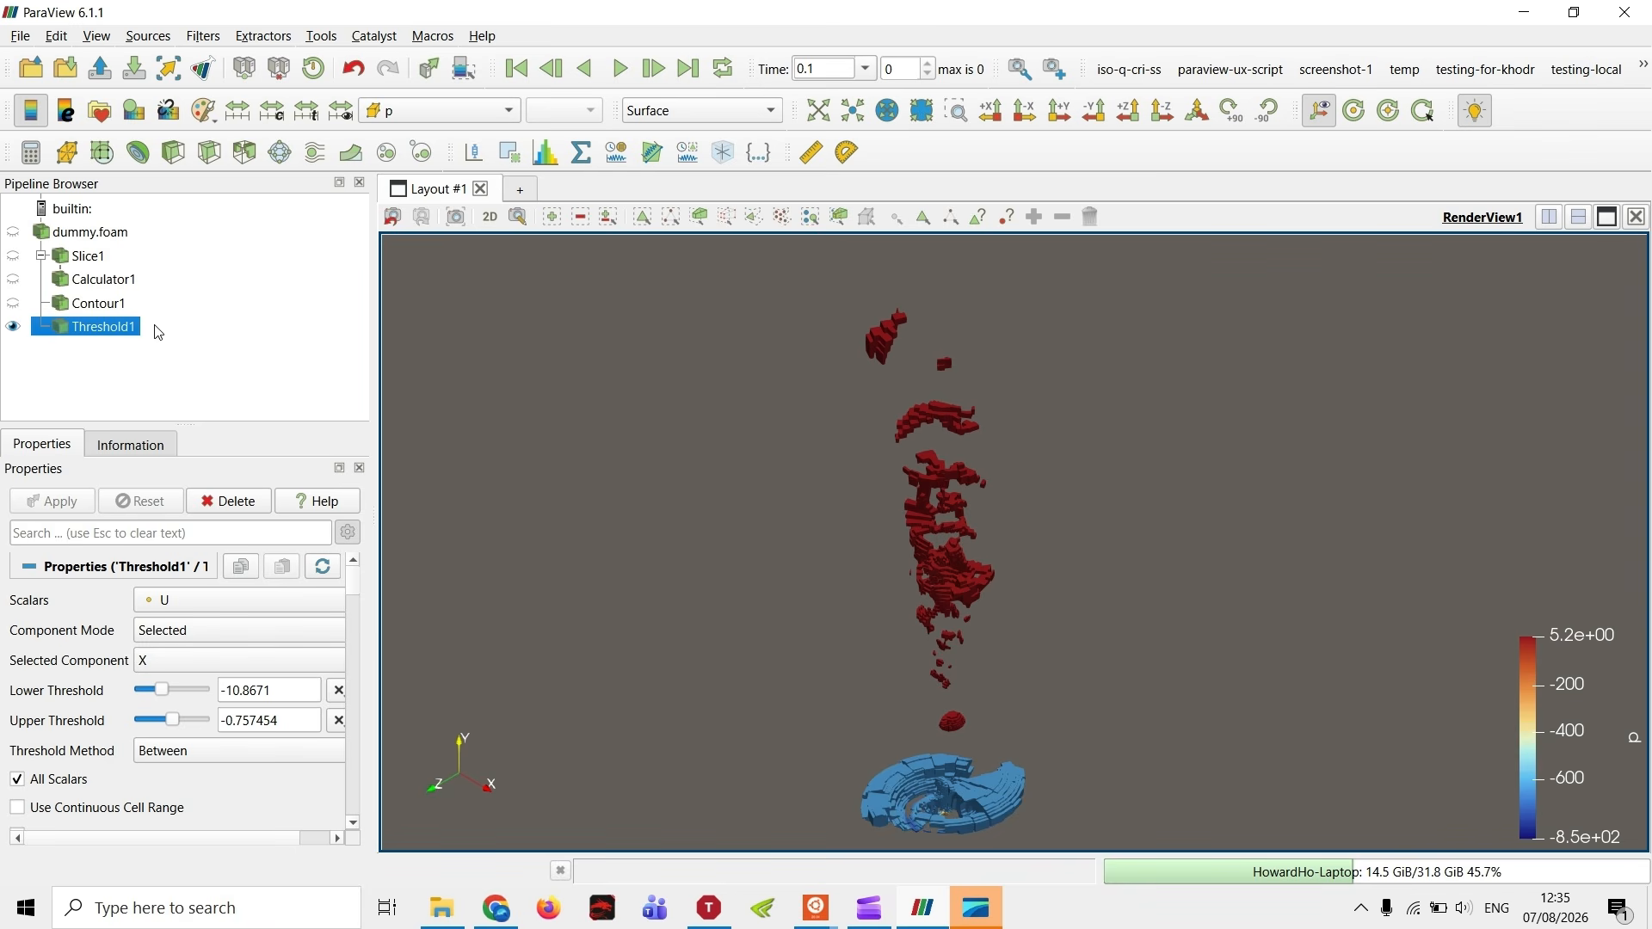
- Hide Threshold1 and check the full dummy.foam volume on its own before hiding it as well
{"action": "left_click", "coordinate": [159, 370]}
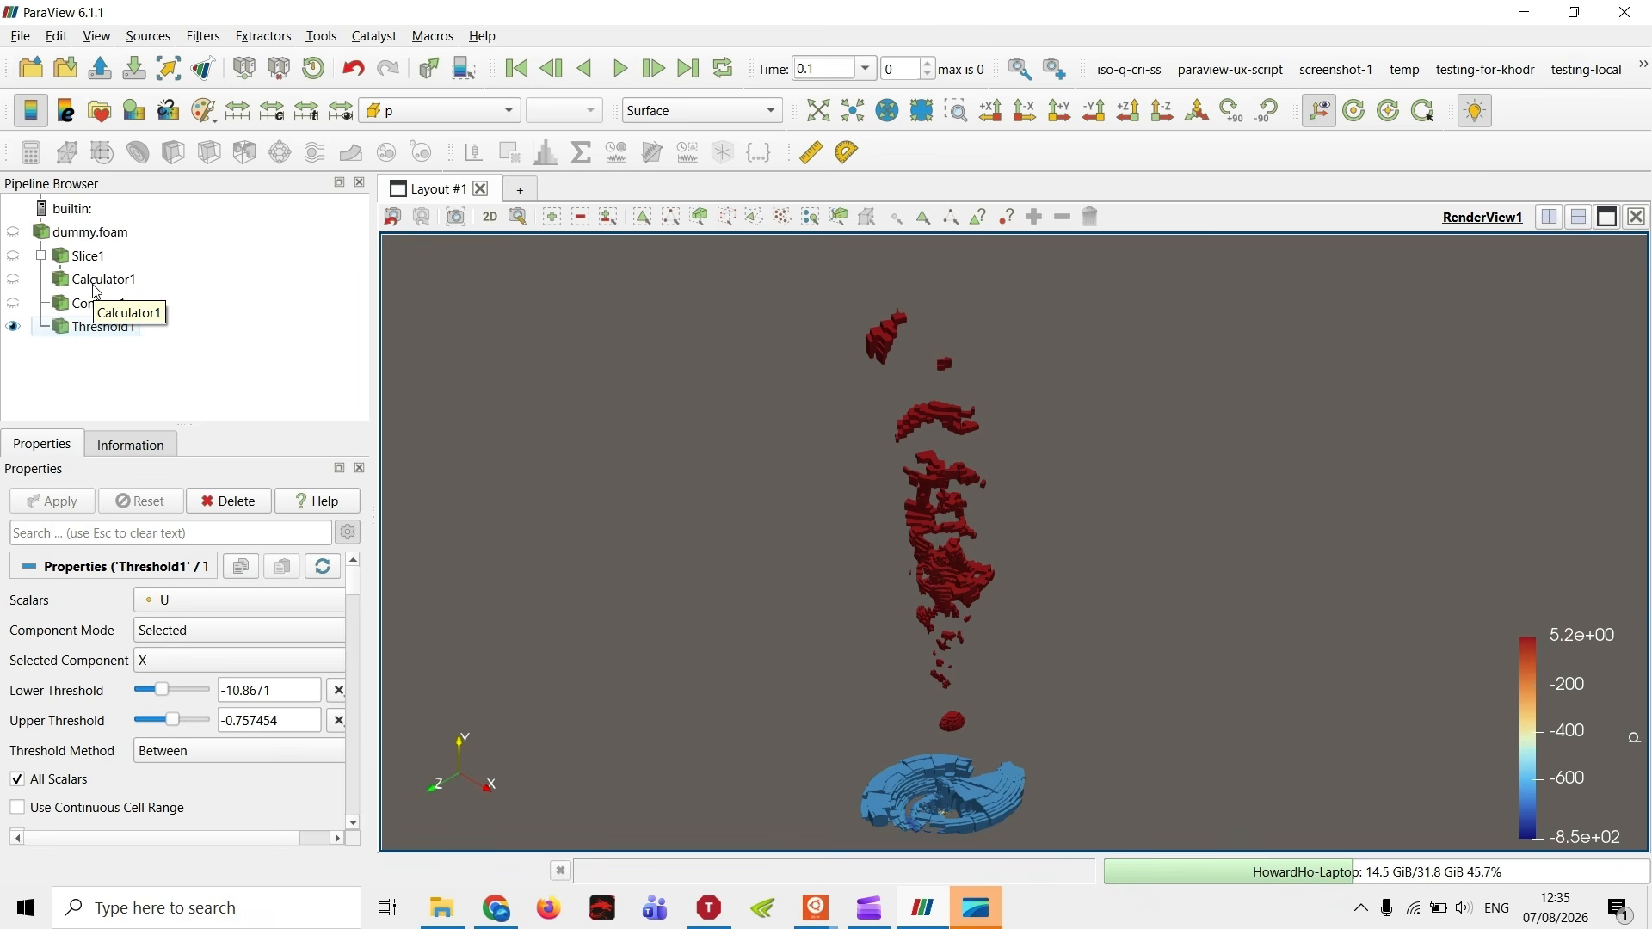
{"action": "left_click", "coordinate": [35, 285]}
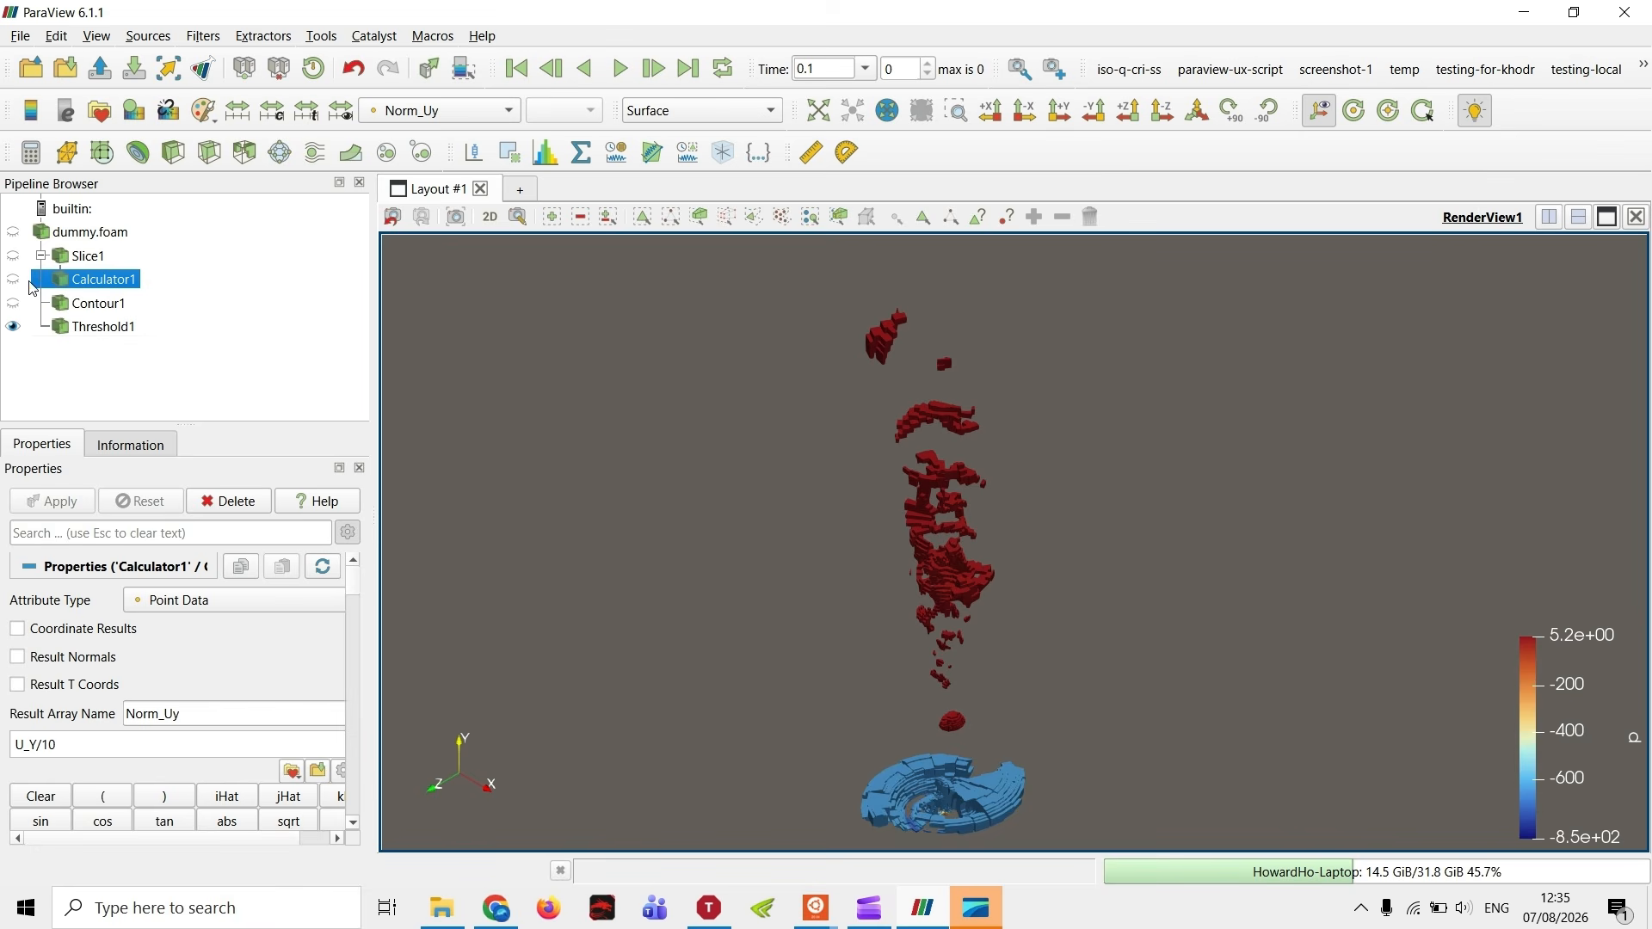
{"action": "left_click", "coordinate": [12, 327]}
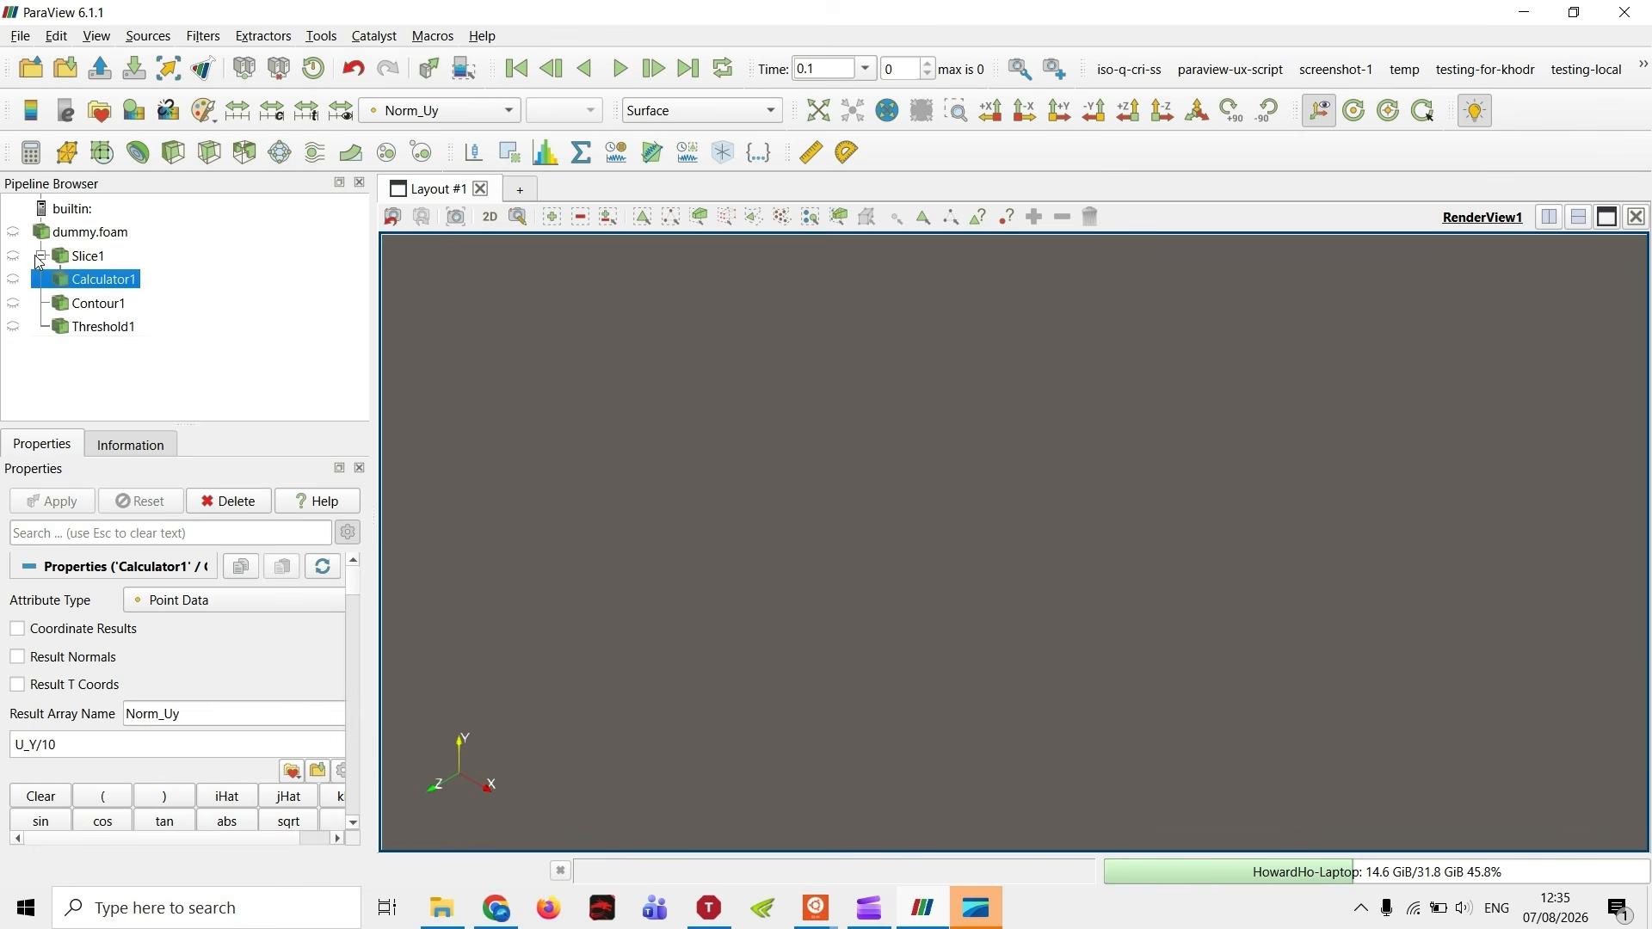
{"action": "left_click", "coordinate": [13, 232]}
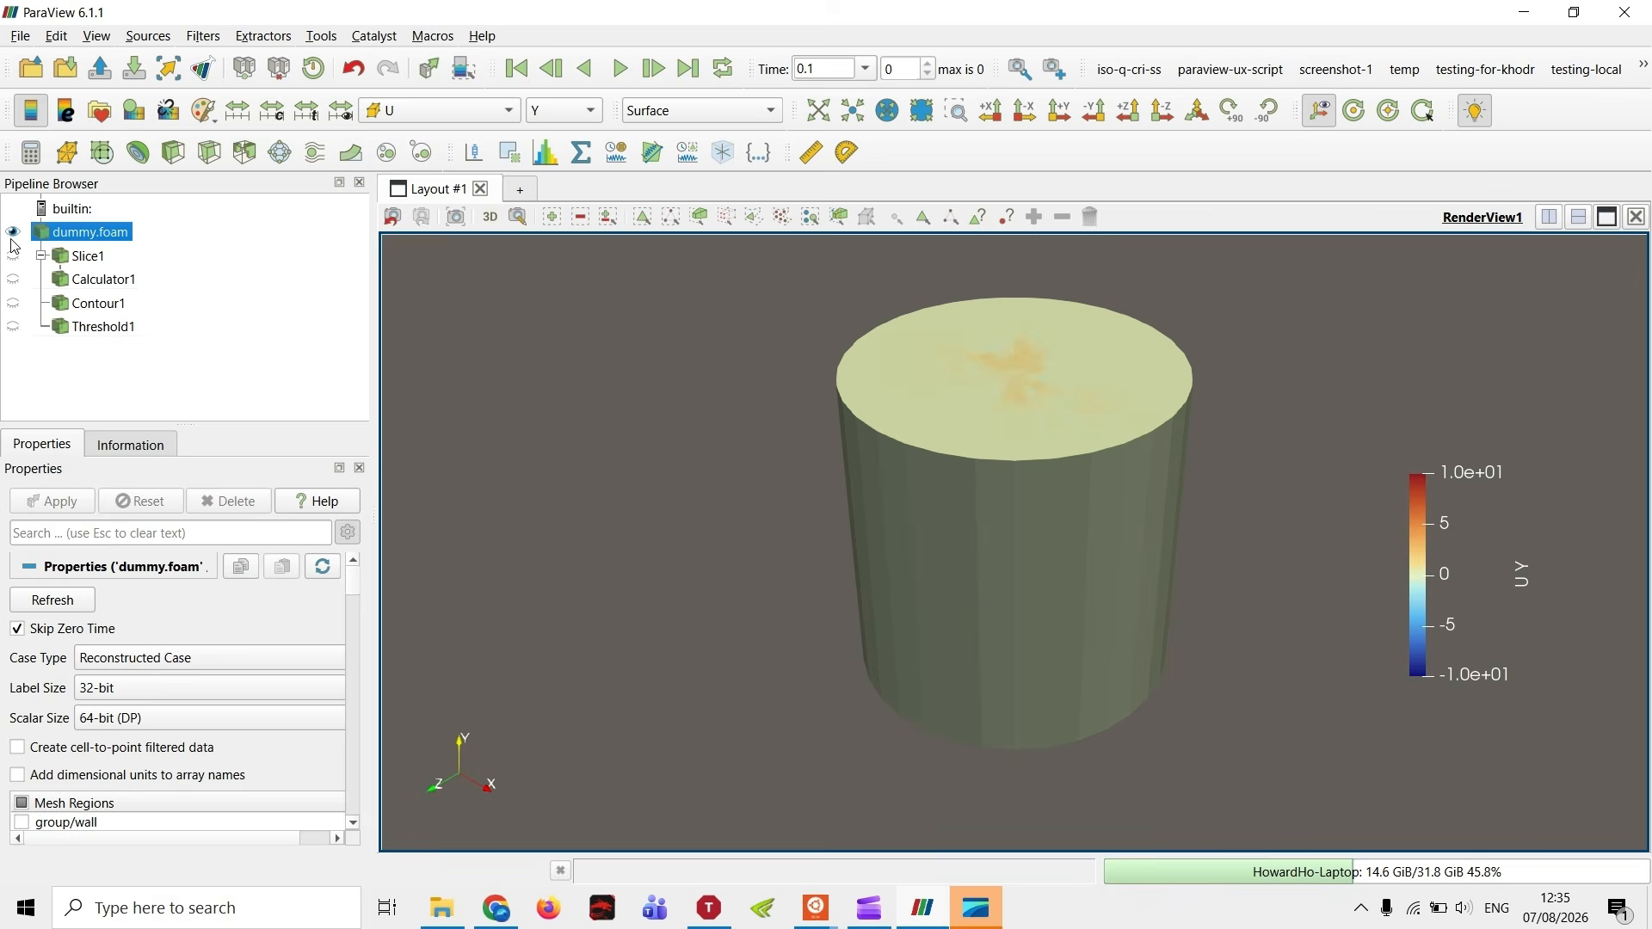
{"action": "left_click", "coordinate": [12, 232]}
- Display only the Calculator1 result in an isometric view, with Slice1 hidden
{"action": "left_click", "coordinate": [13, 256]}
{"action": "left_click", "coordinate": [138, 256]}
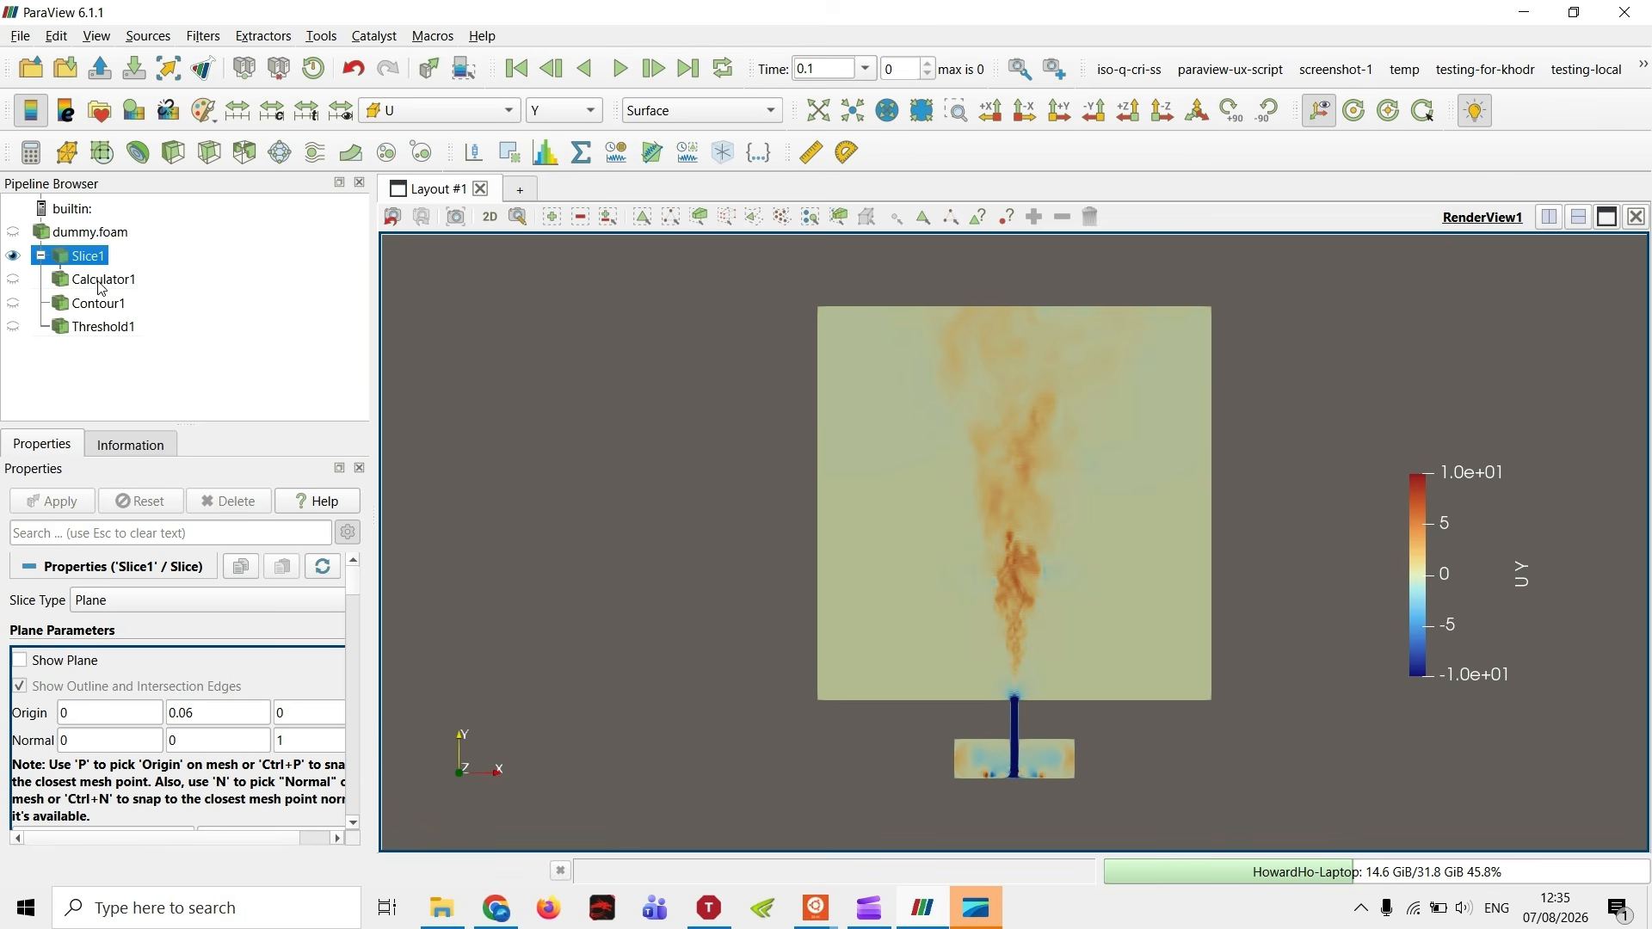
{"action": "left_click", "coordinate": [15, 280]}
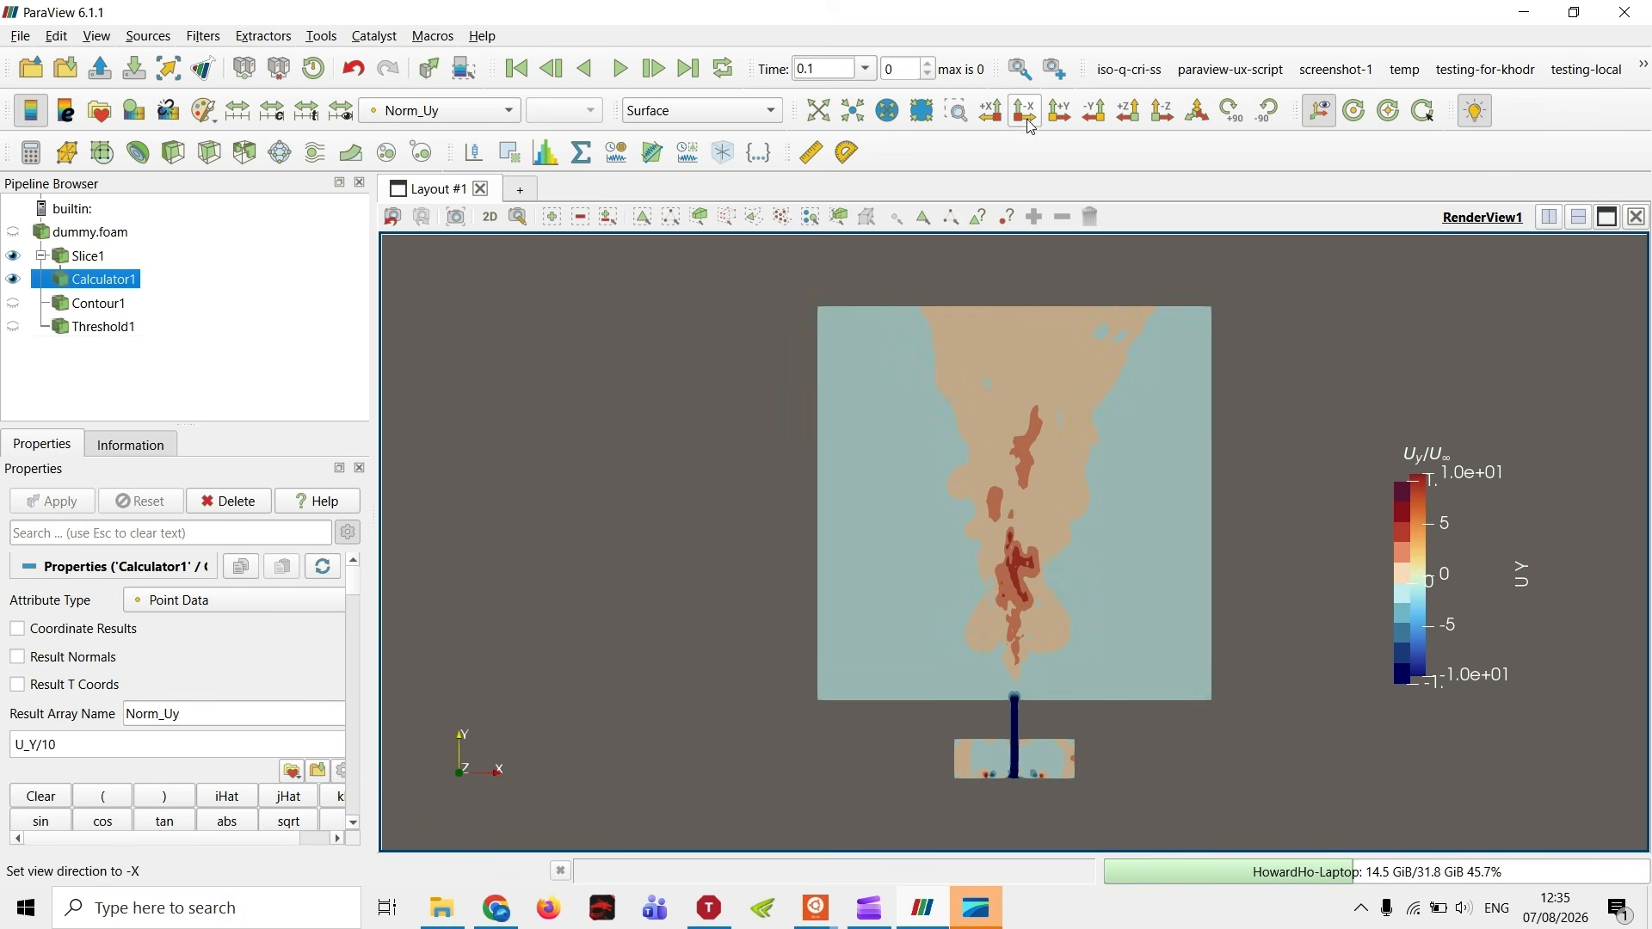
{"action": "left_click", "coordinate": [1197, 110]}
{"action": "left_click", "coordinate": [17, 257]}
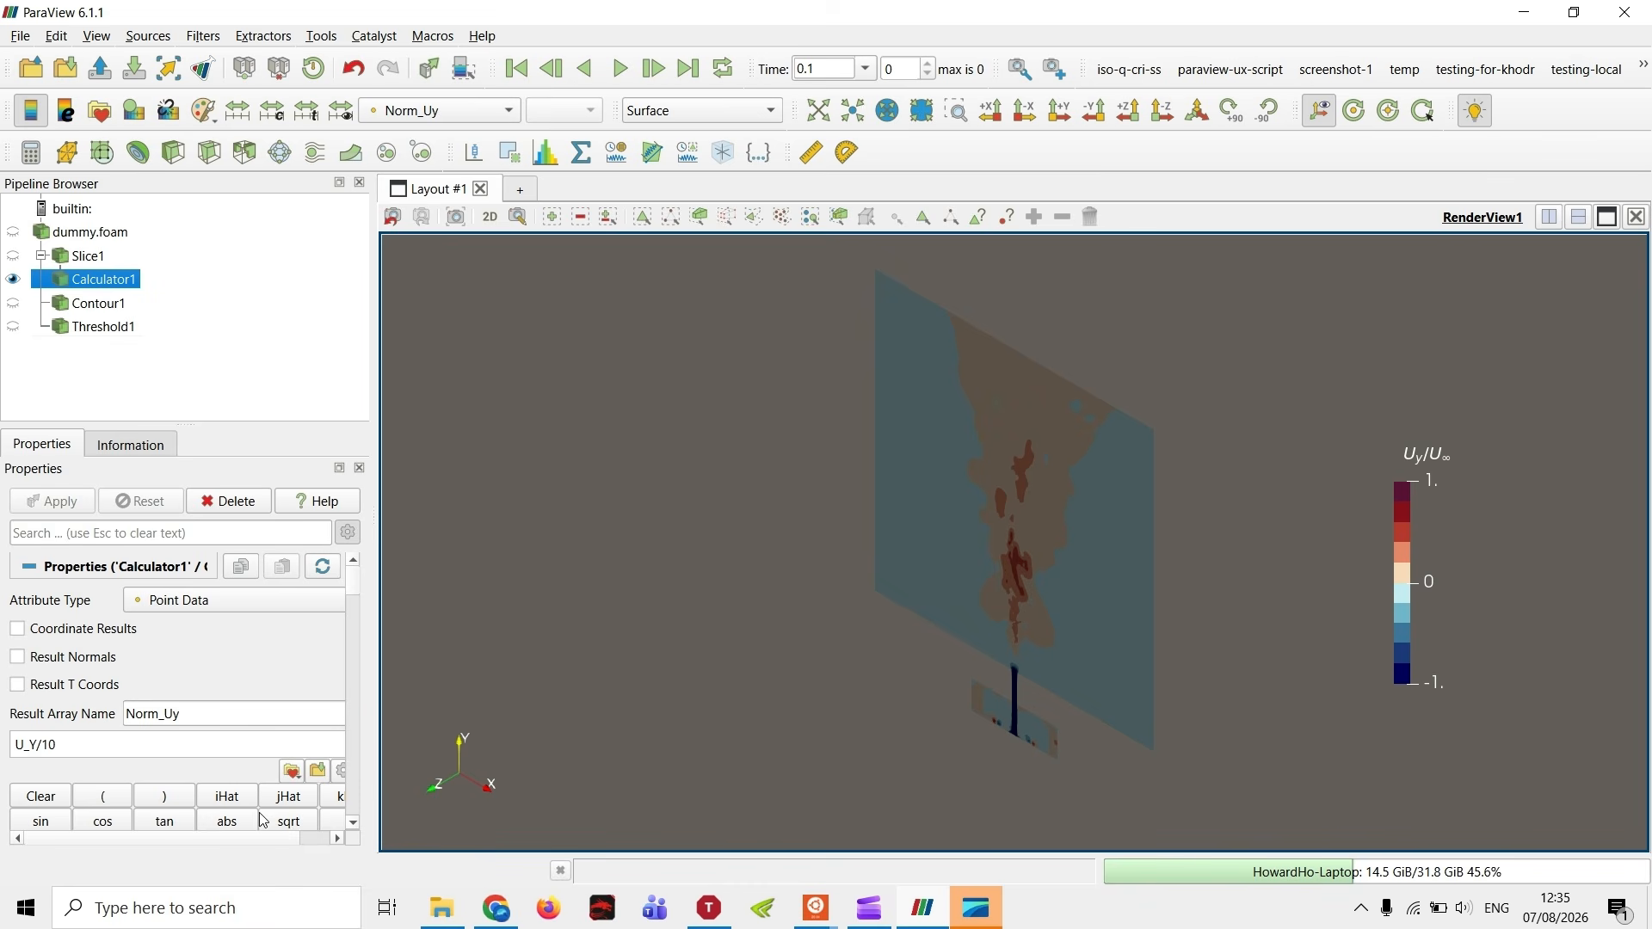
- Set Slice1's origin Z to 0.02, check the plane outline, and inspect the updated Calculator1 result without it
{"action": "double_click", "coordinate": [292, 716]}
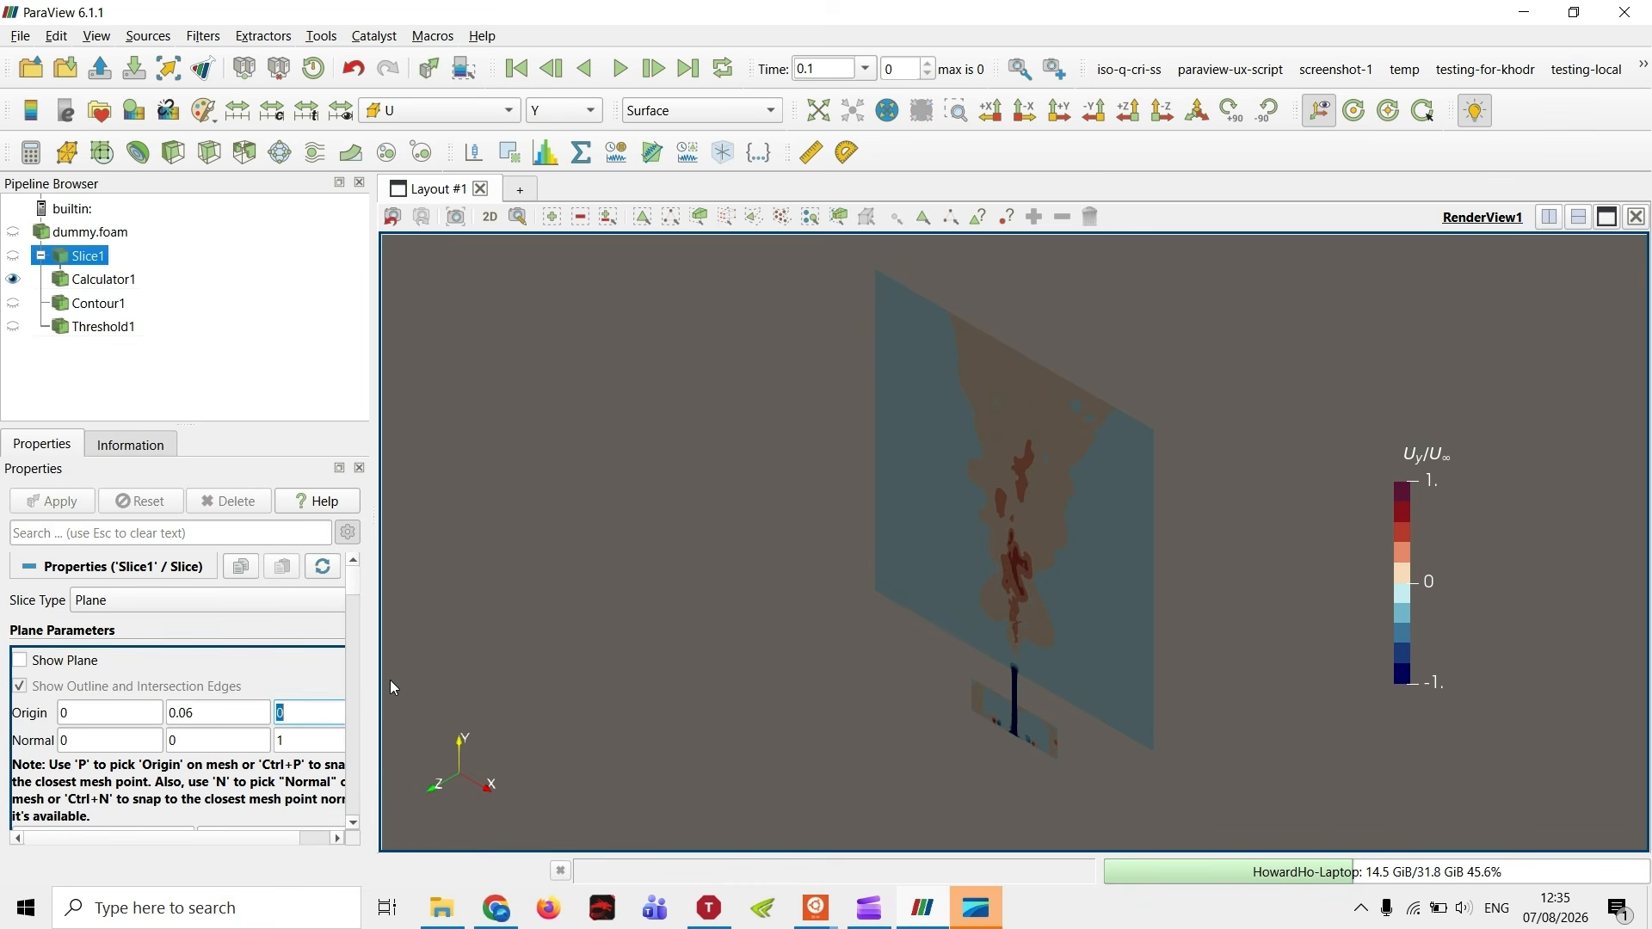
{"action": "type", "text": "0.02"}
{"action": "left_click", "coordinate": [40, 660]}
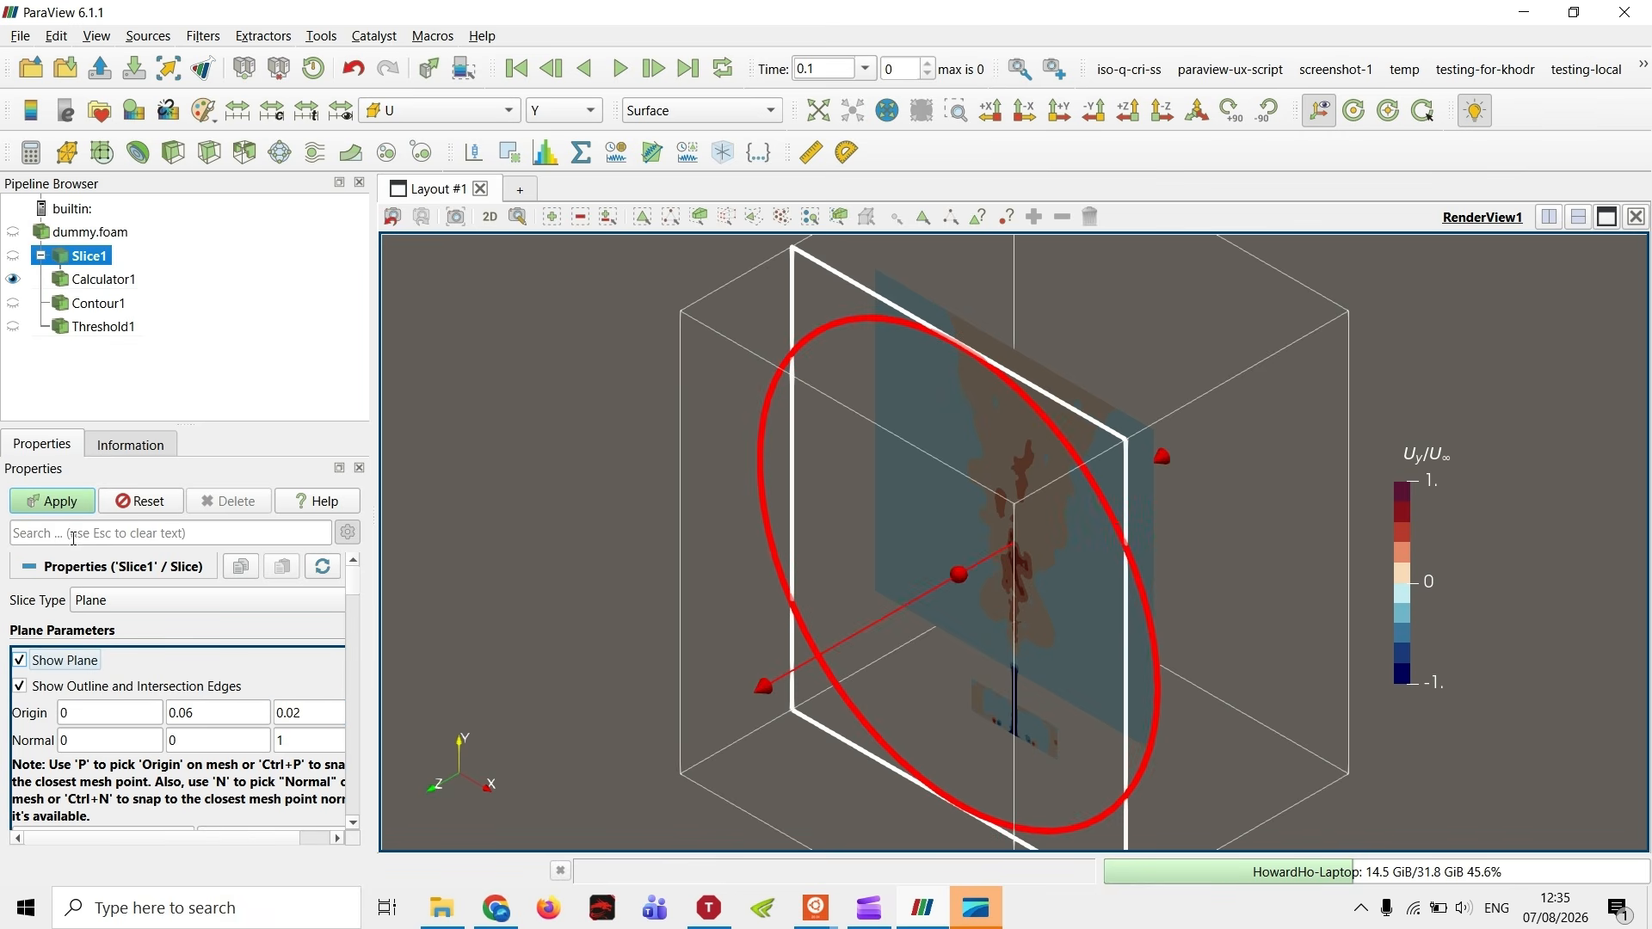
{"action": "left_click", "coordinate": [42, 504]}
{"action": "left_click", "coordinate": [48, 660]}
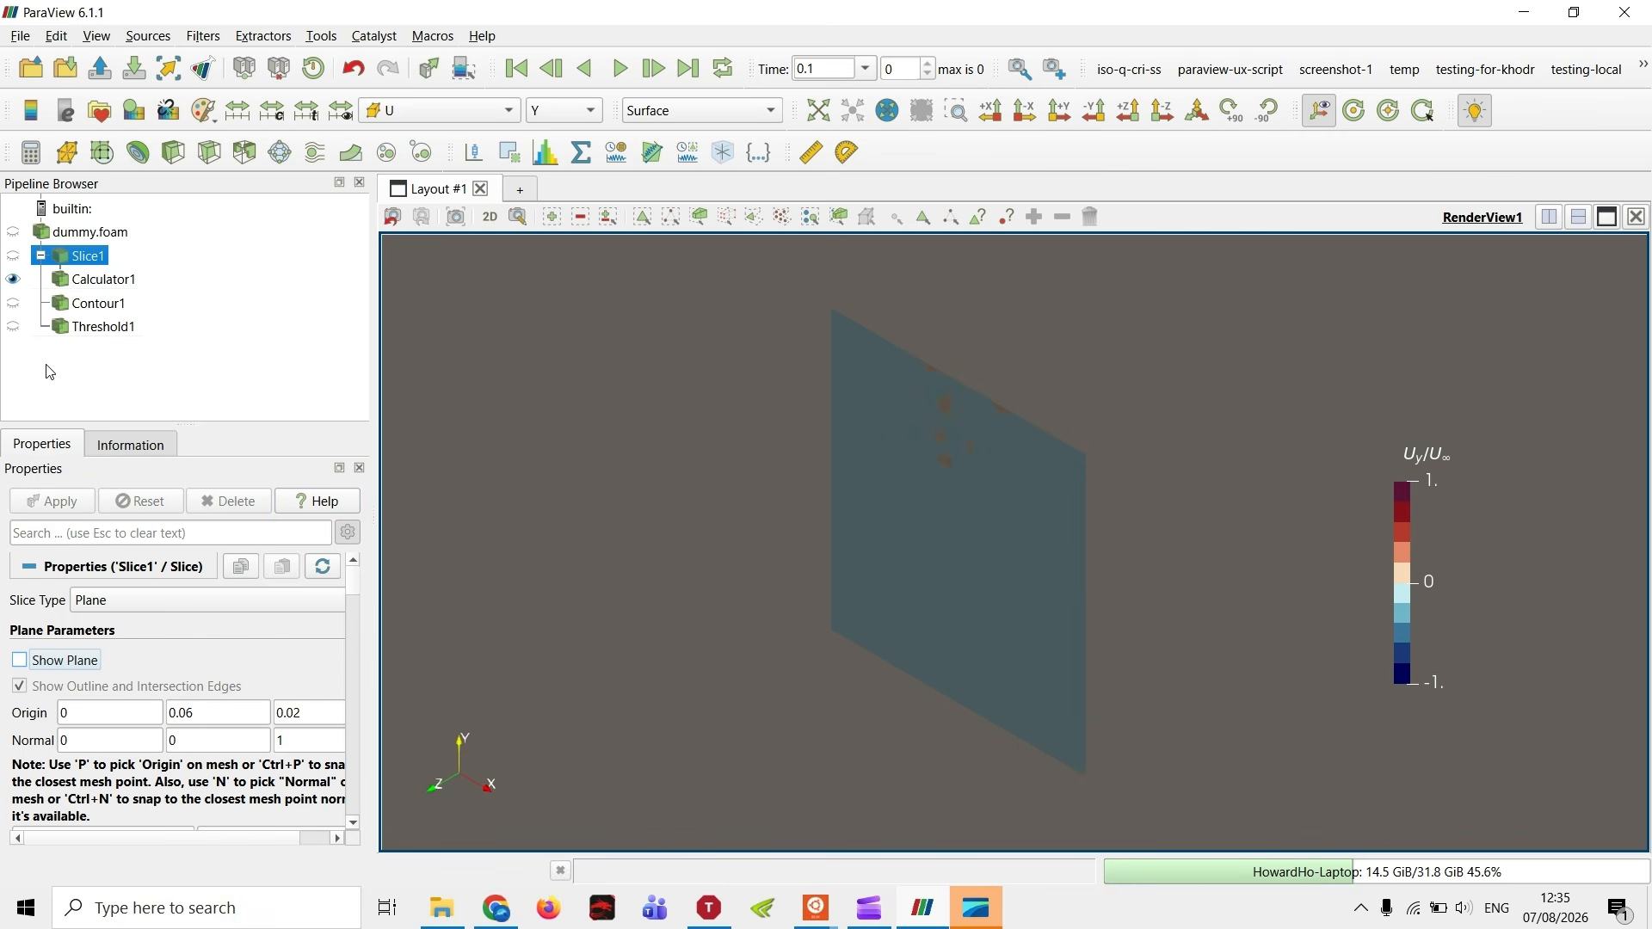
{"action": "left_click", "coordinate": [86, 288]}
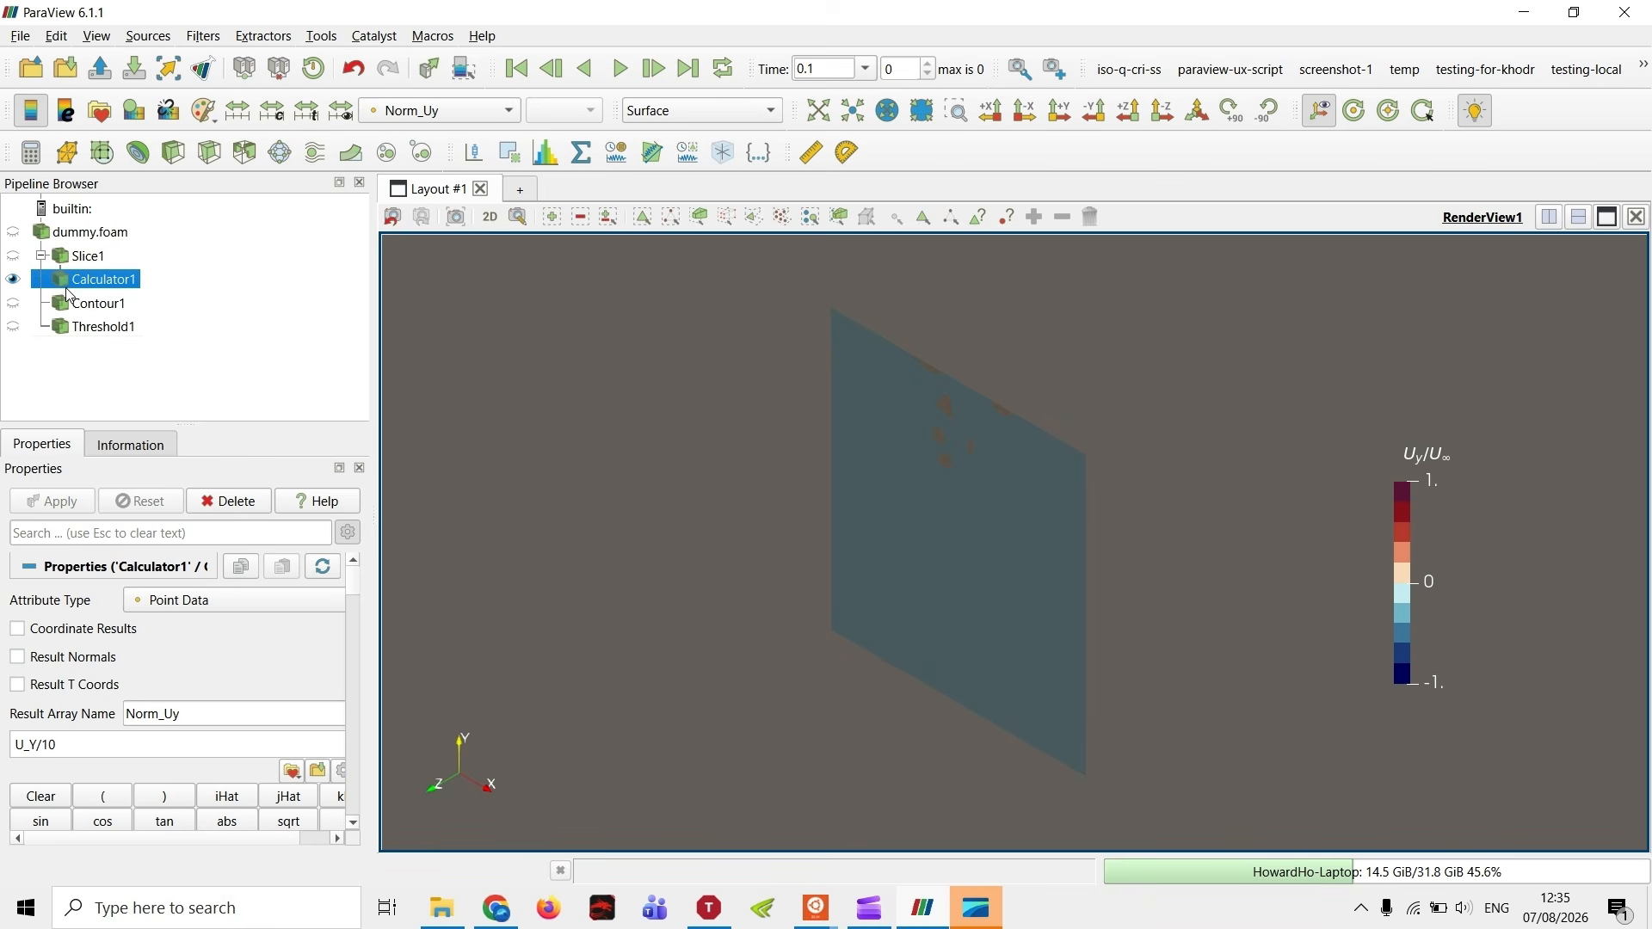
{"action": "left_click", "coordinate": [13, 281]}
{"action": "left_click", "coordinate": [13, 281]}
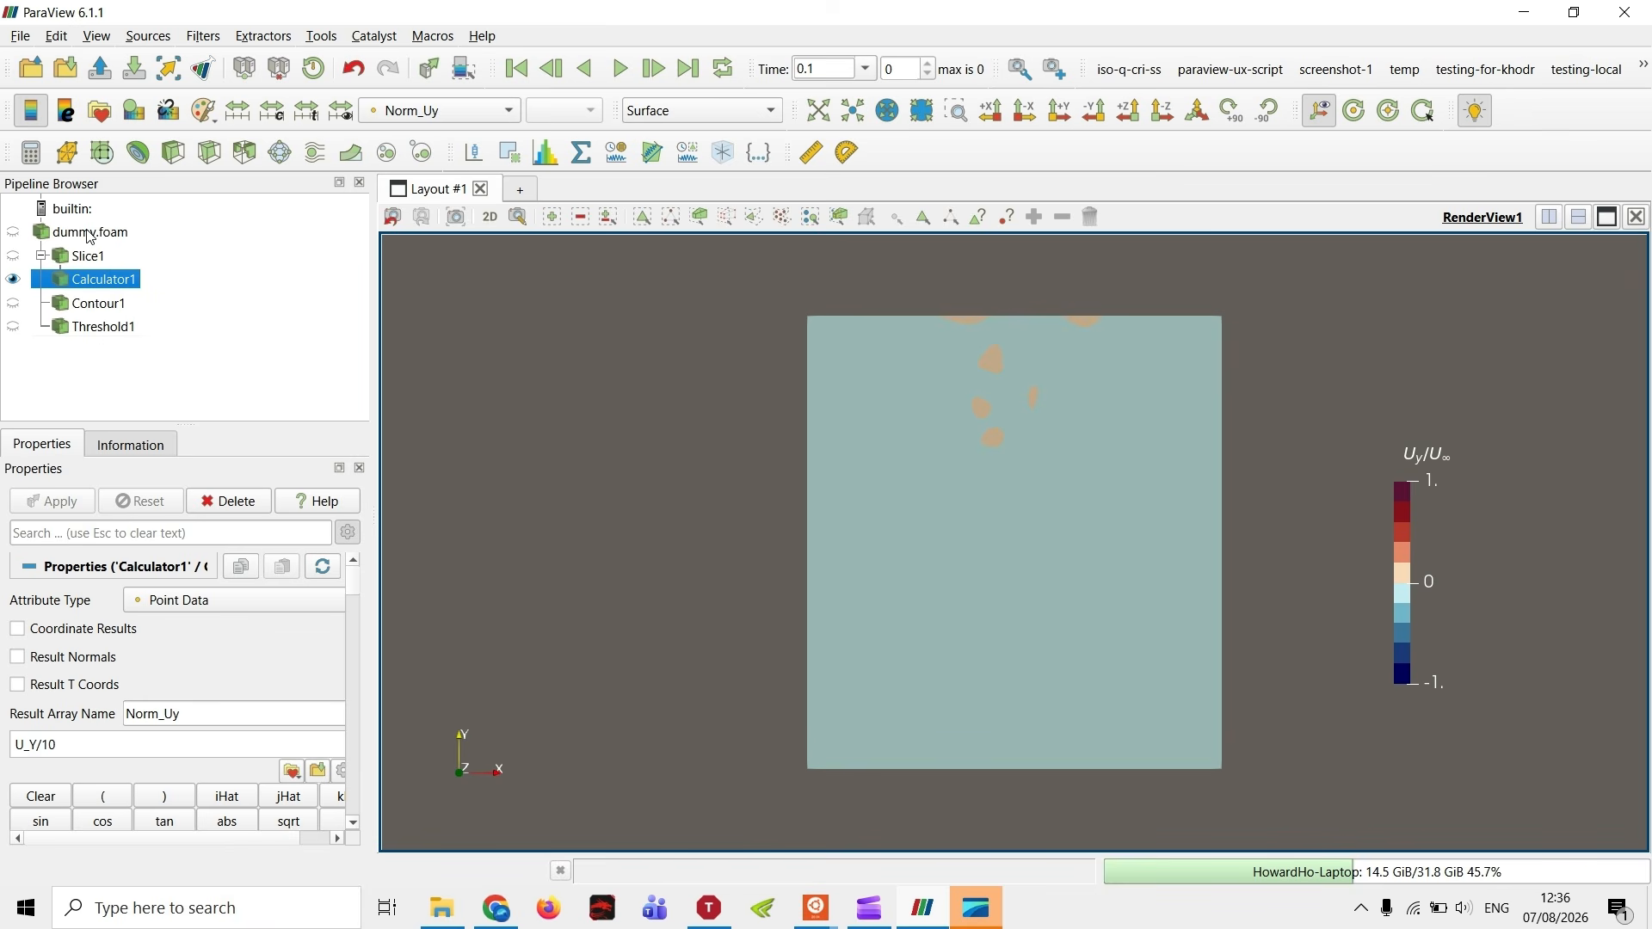
- Show dummy.foam instead of Calculator1 and add a Calculator filter to it named Calculator-whole
{"action": "left_click", "coordinate": [12, 279]}
{"action": "left_click", "coordinate": [12, 238]}
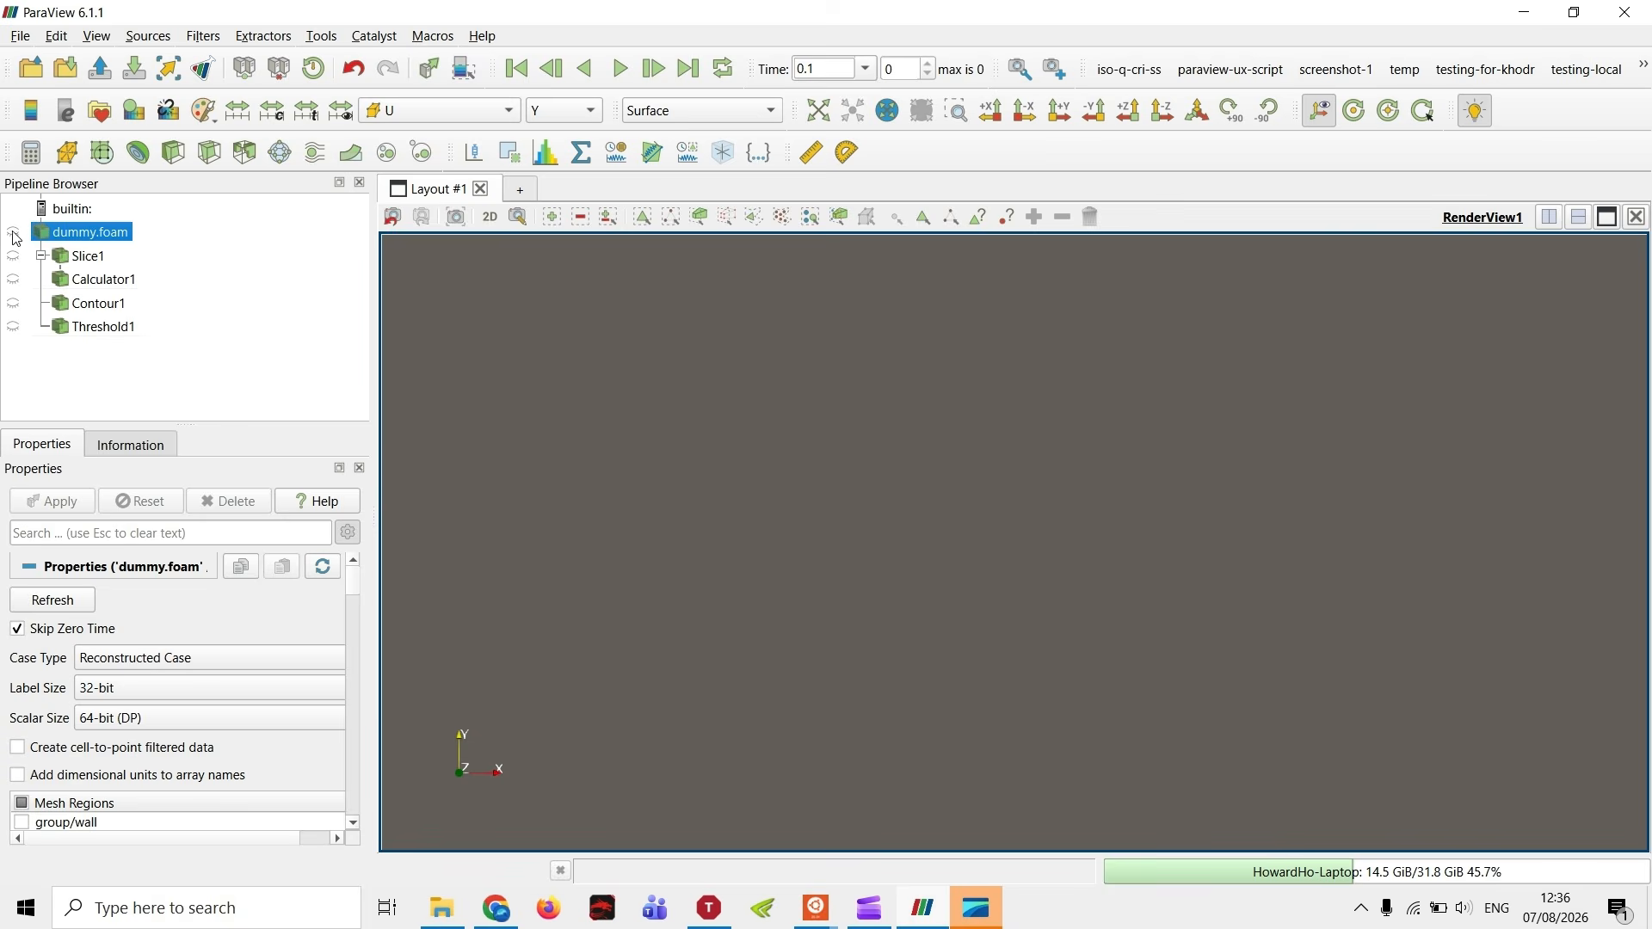
{"action": "left_click", "coordinate": [14, 233]}
{"action": "left_click", "coordinate": [31, 110]}
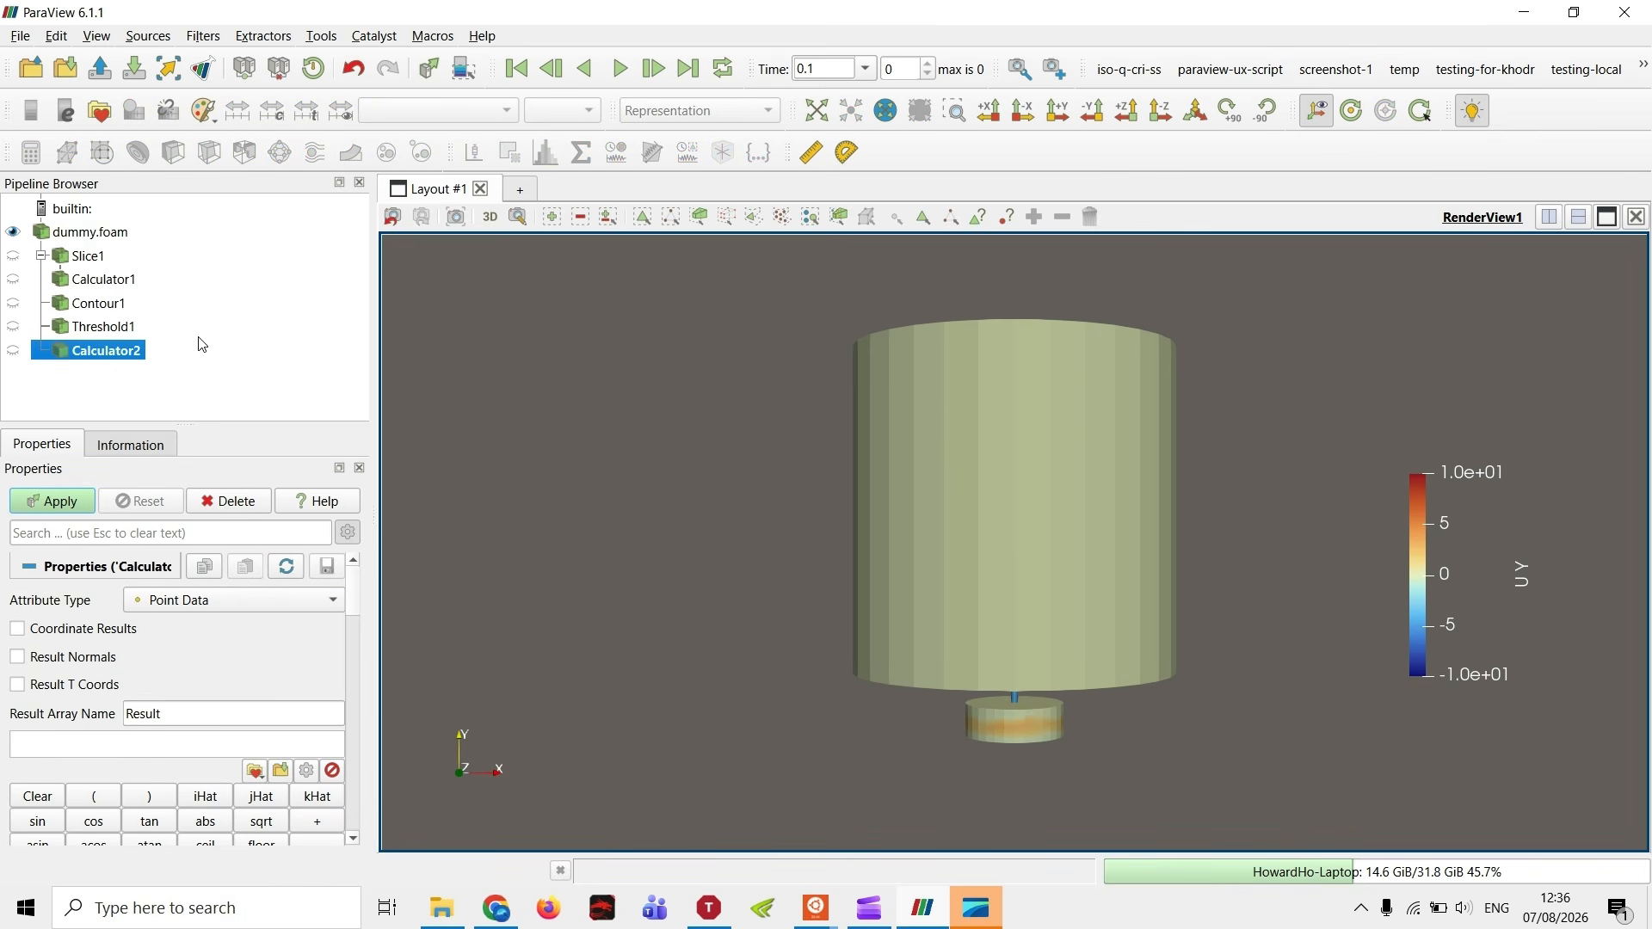
{"action": "double_click", "coordinate": [145, 352]}
{"action": "left_click", "coordinate": [143, 351]}
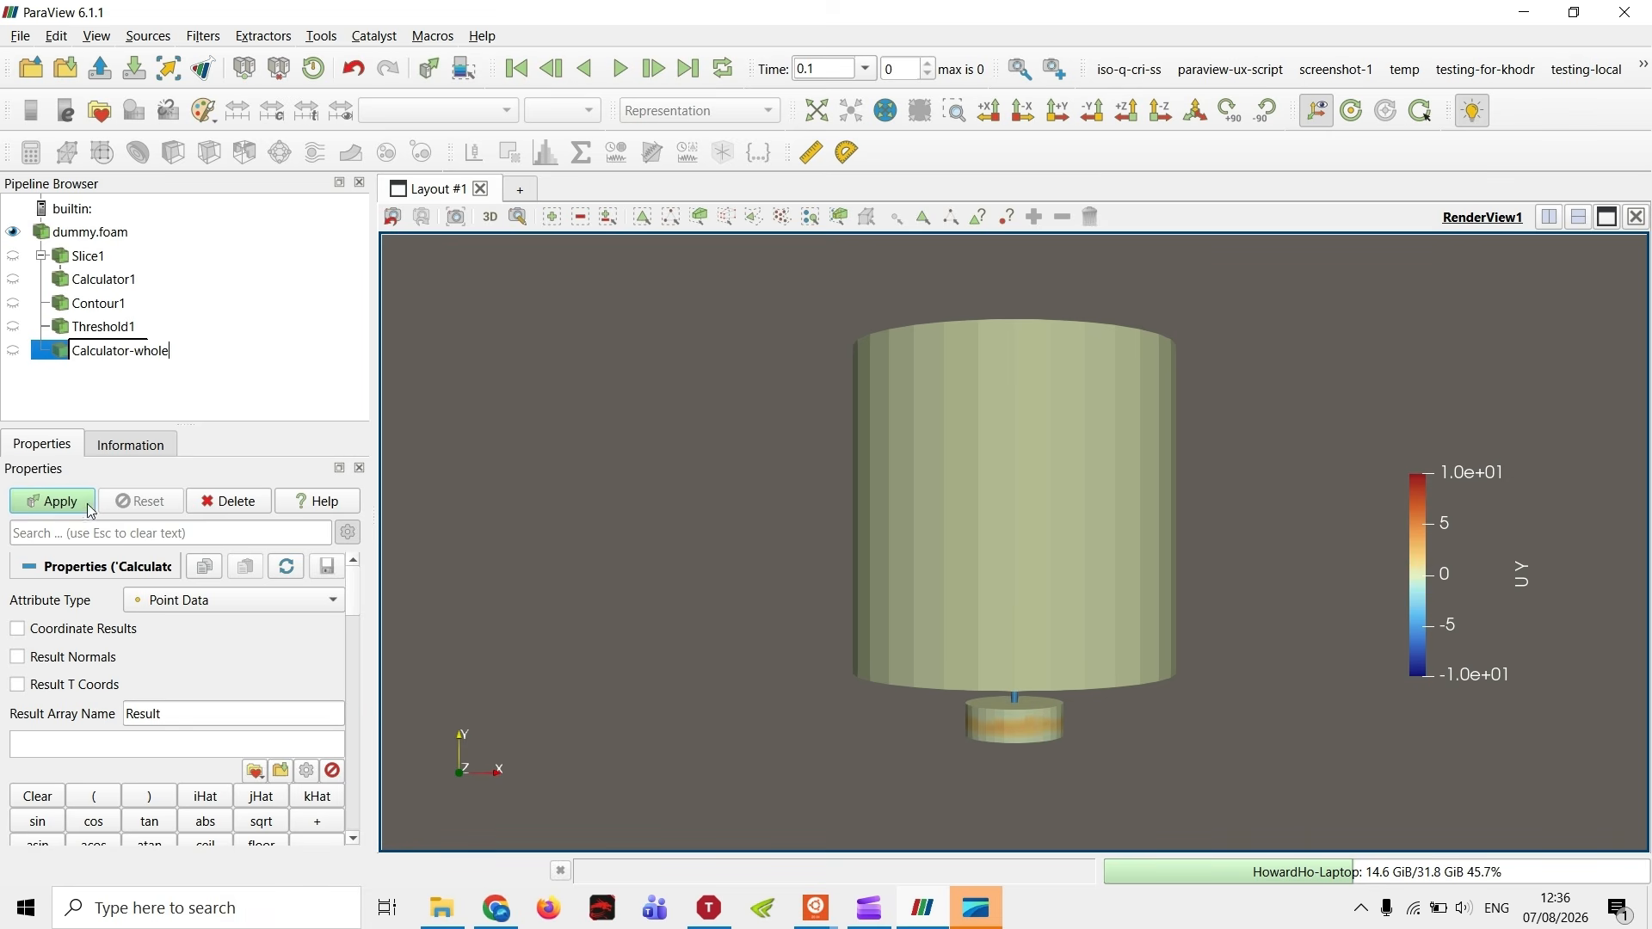
- Enter the expression U/10 for Calculator-whole, using the velocity vector U
{"action": "left_click", "coordinate": [145, 753]}
{"action": "scroll", "coordinate": [185, 785], "scroll_direction": "down", "scroll_amount": 3}
{"action": "left_click", "coordinate": [142, 793]}
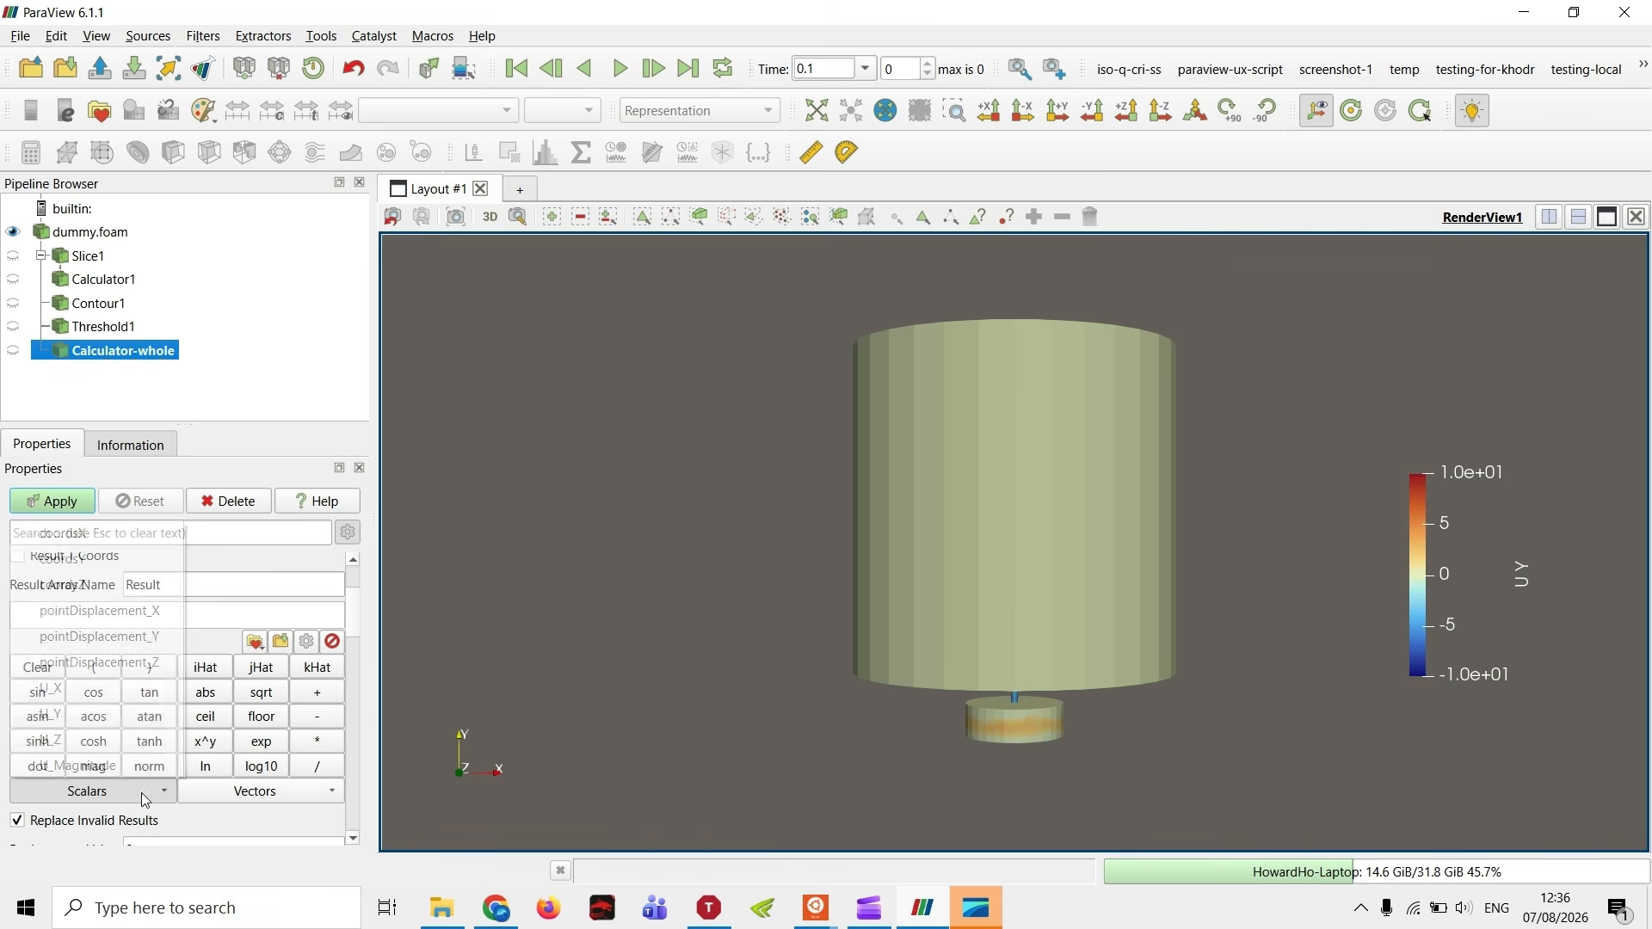
{"action": "left_click", "coordinate": [210, 799]}
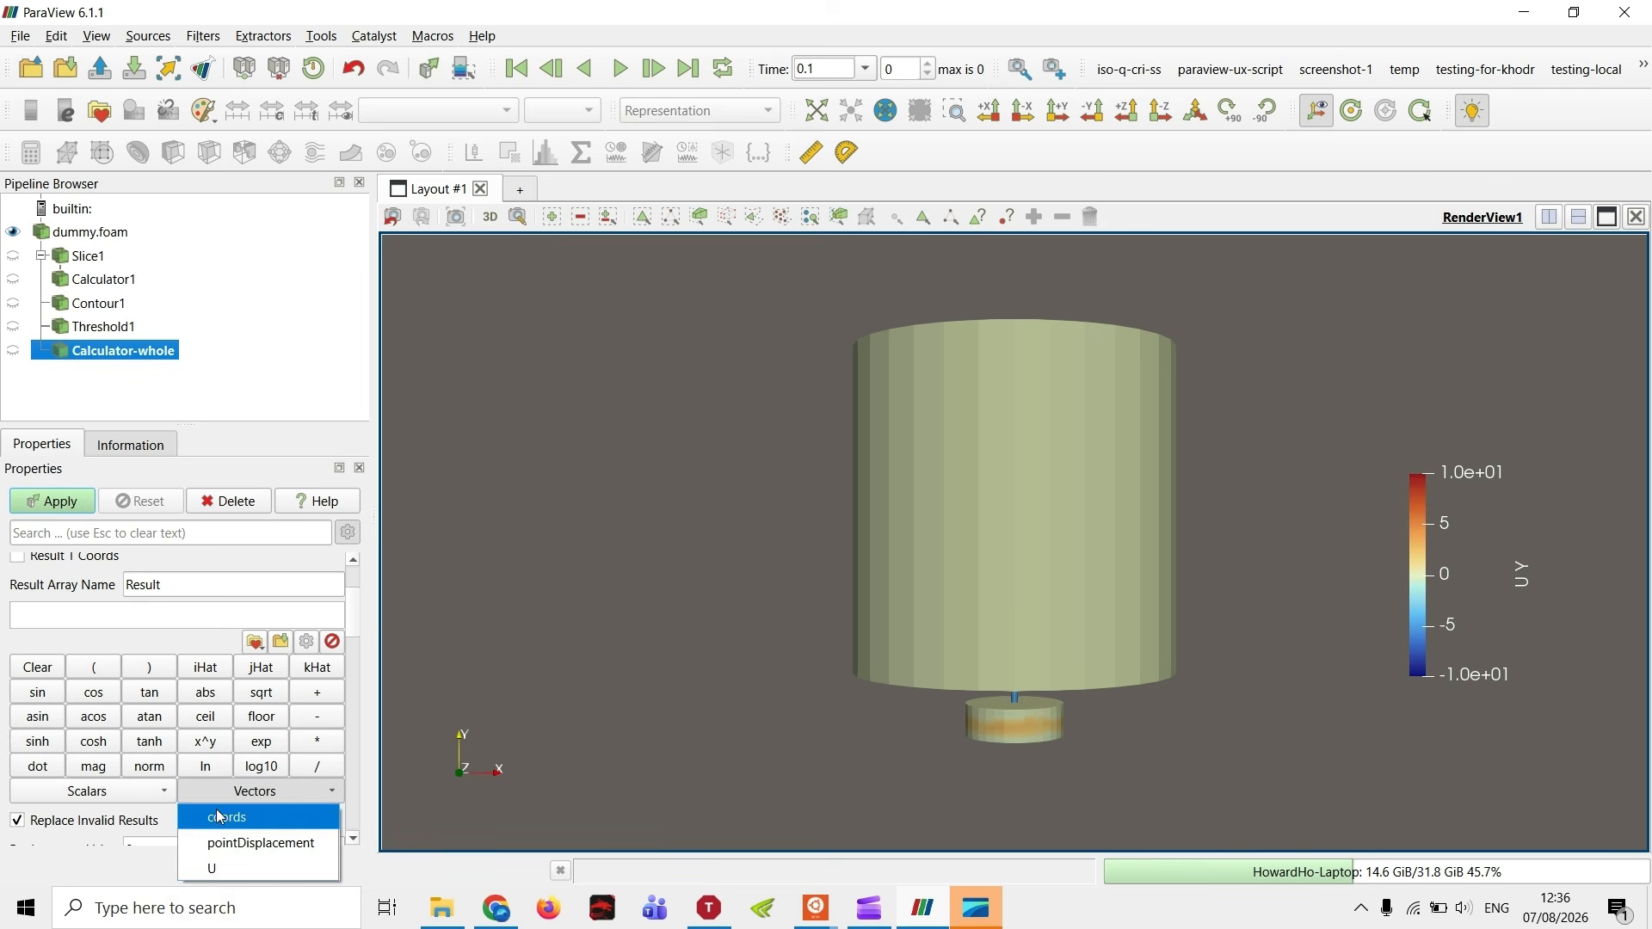
{"action": "left_click", "coordinate": [235, 862]}
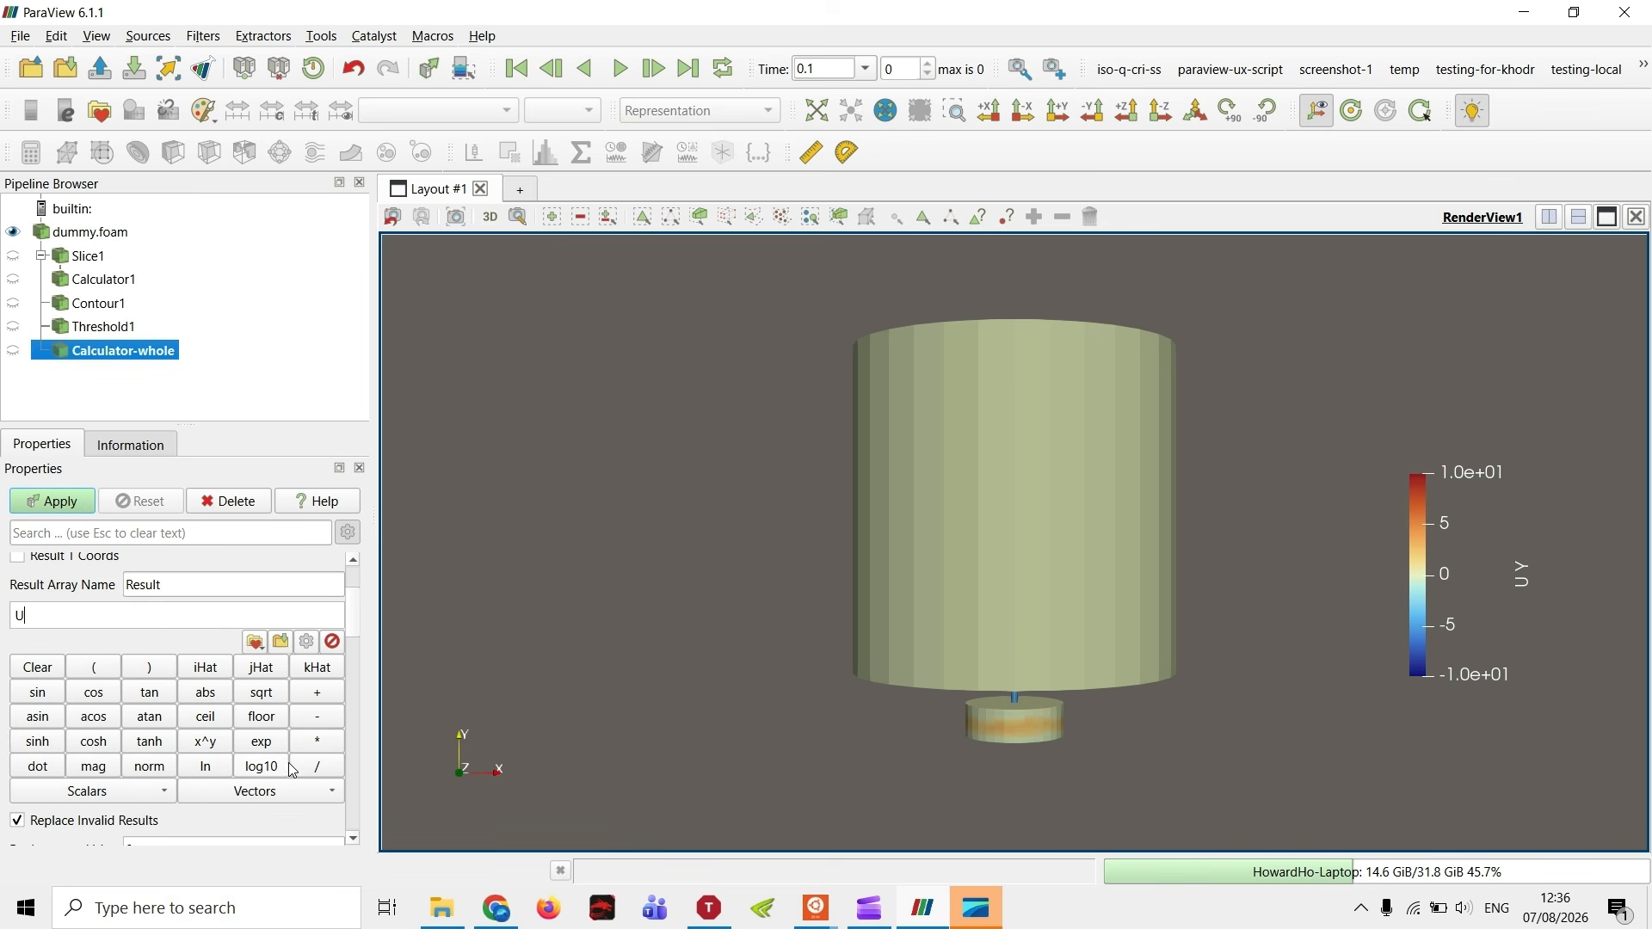
{"action": "left_click", "coordinate": [315, 767]}
{"action": "type", "text": "10"}
- Name the result array of Calculator-whole Norm_U_vec and apply the filter
{"action": "double_click", "coordinate": [206, 578]}
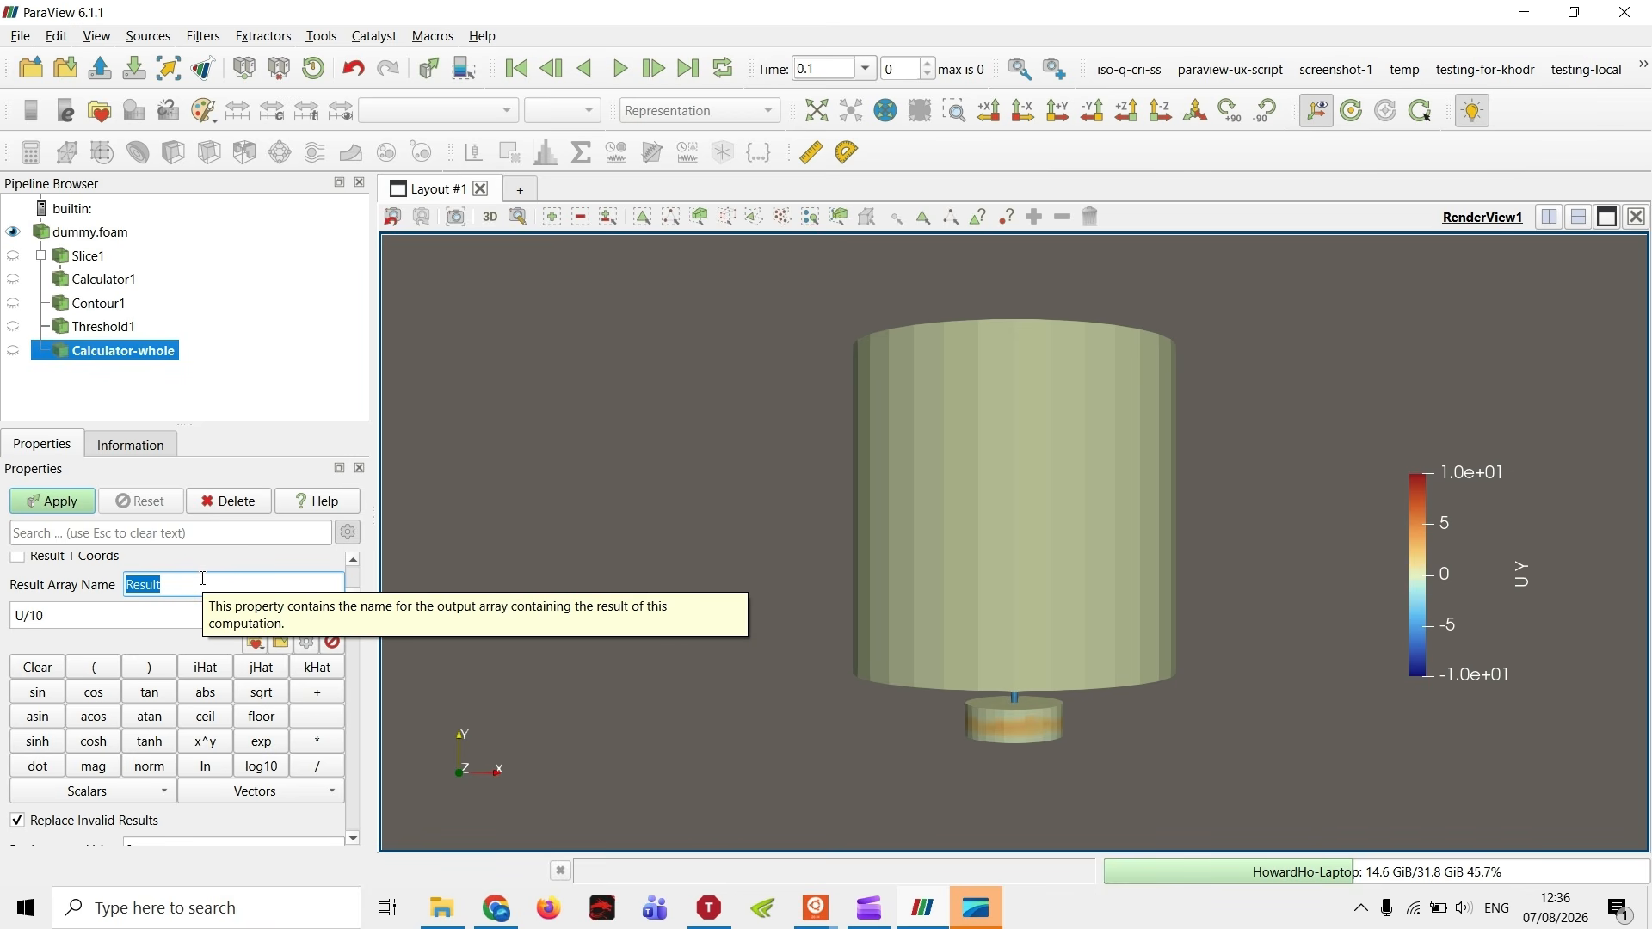
{"action": "type", "text": "U"}
{"action": "key", "text": "BackSpace"}
{"action": "key", "text": "BackSpace"}
{"action": "key", "text": "BackSpace"}
{"action": "key", "text": "BackSpace"}
{"action": "key", "text": "BackSpace"}
{"action": "key", "text": "BackSpace"}
{"action": "type", "text": "Norm_U_vec"}
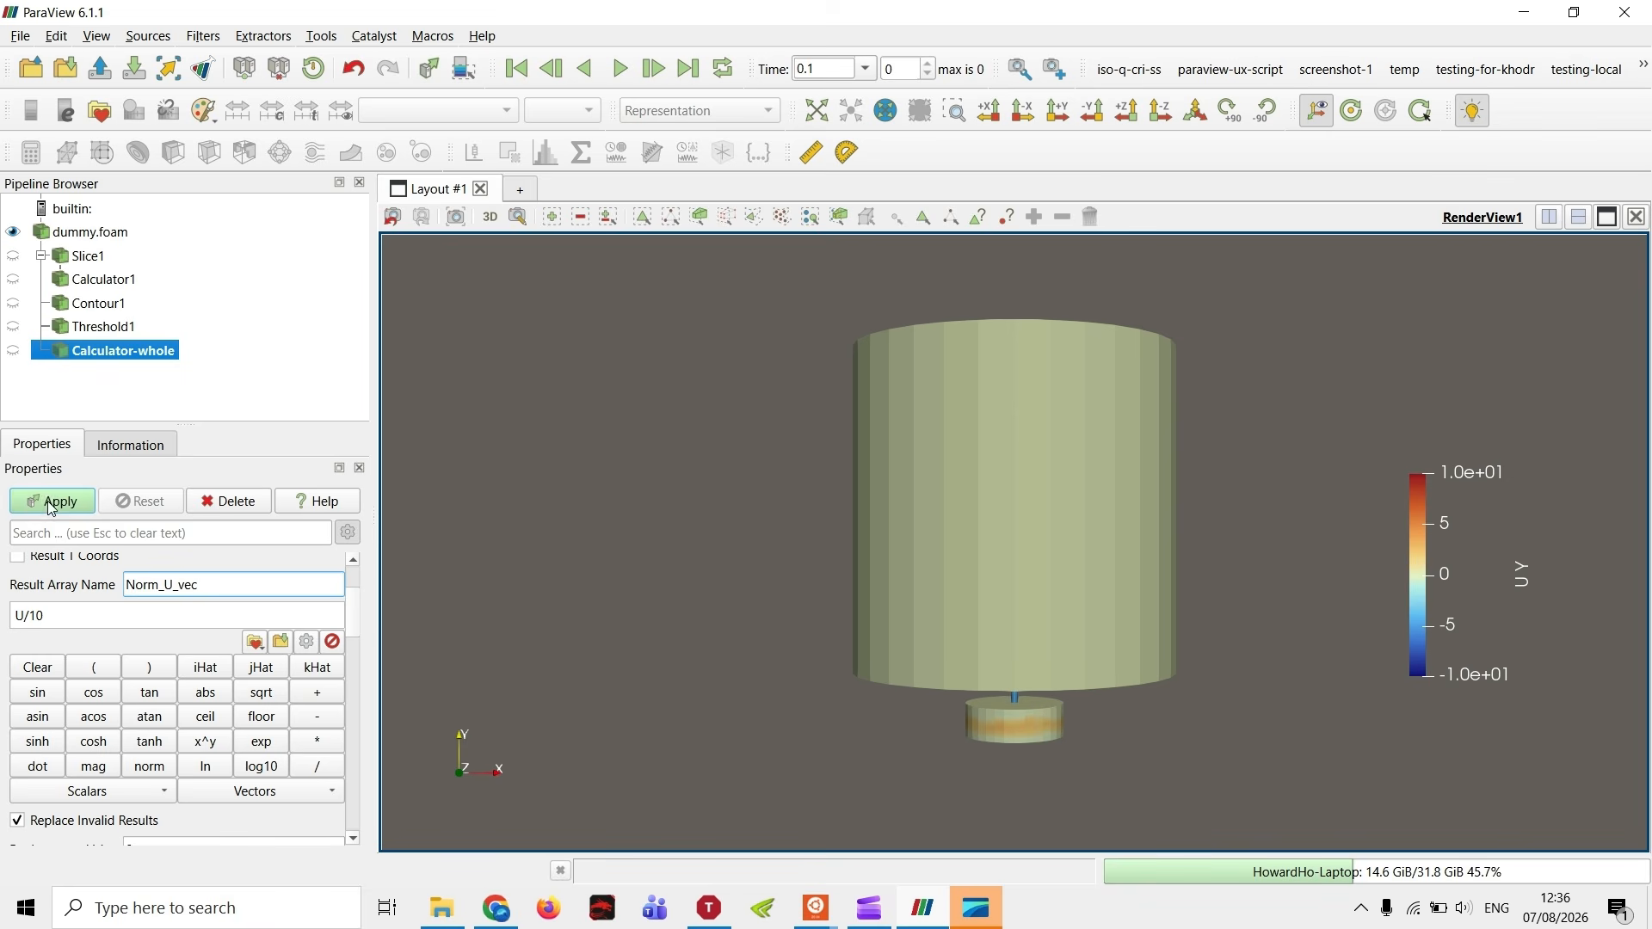
{"action": "left_click", "coordinate": [51, 506]}
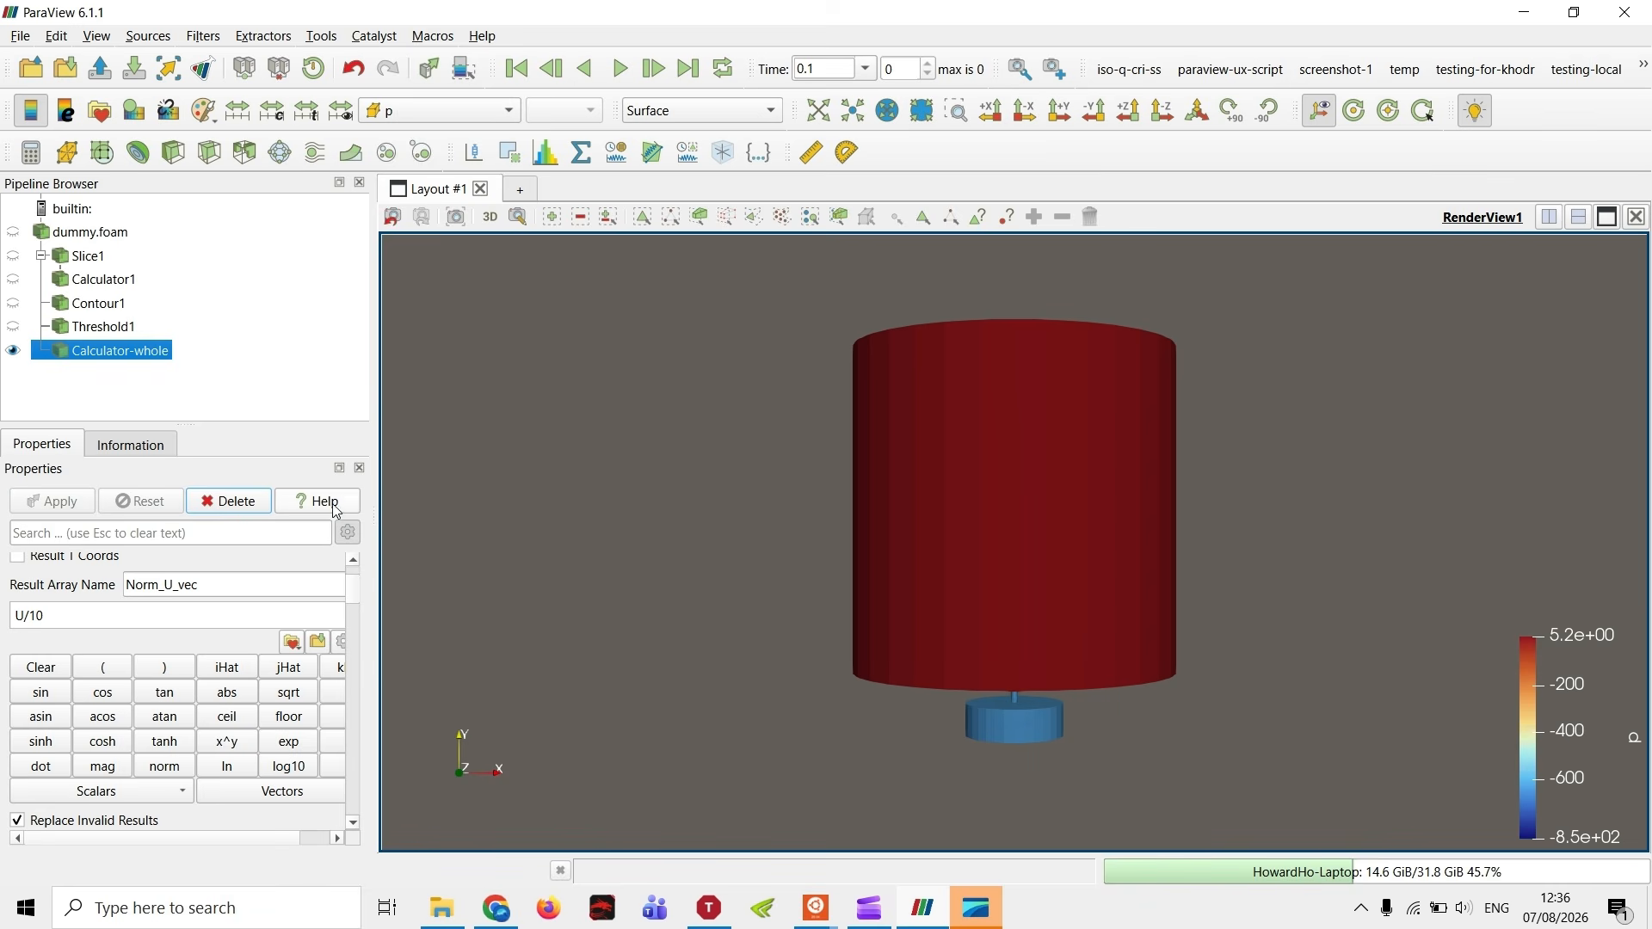
- Color Calculator-whole by Norm_U_vec and try its different components, ending on the Y component
{"action": "left_click", "coordinate": [412, 115]}
{"action": "left_click", "coordinate": [454, 42]}
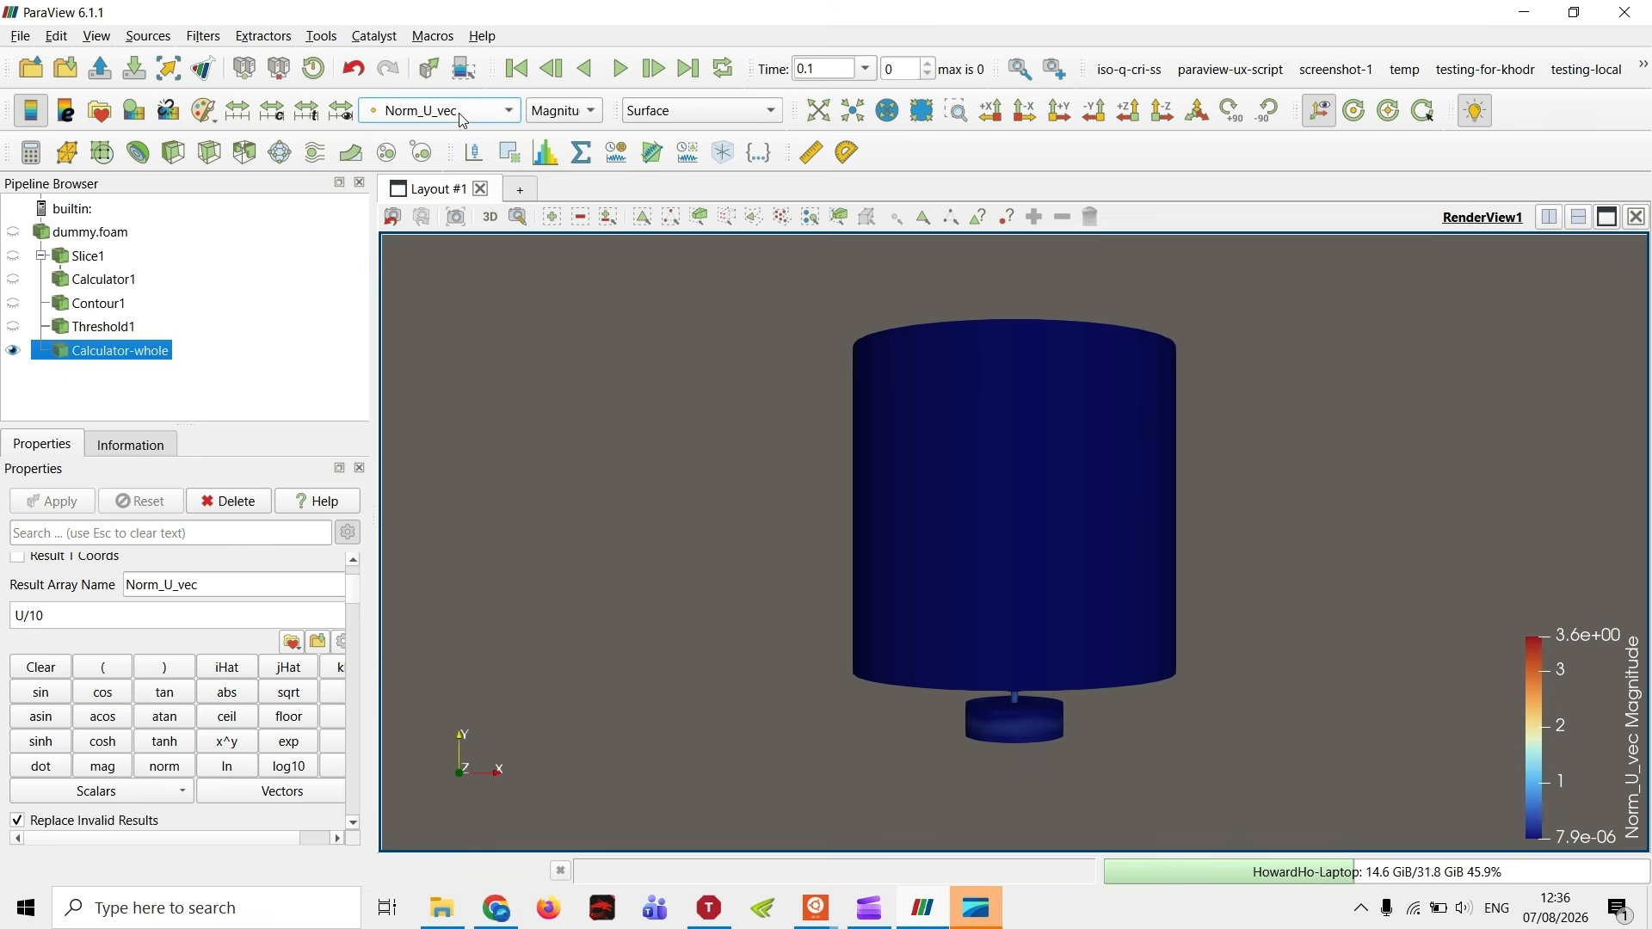
{"action": "left_click", "coordinate": [564, 113]}
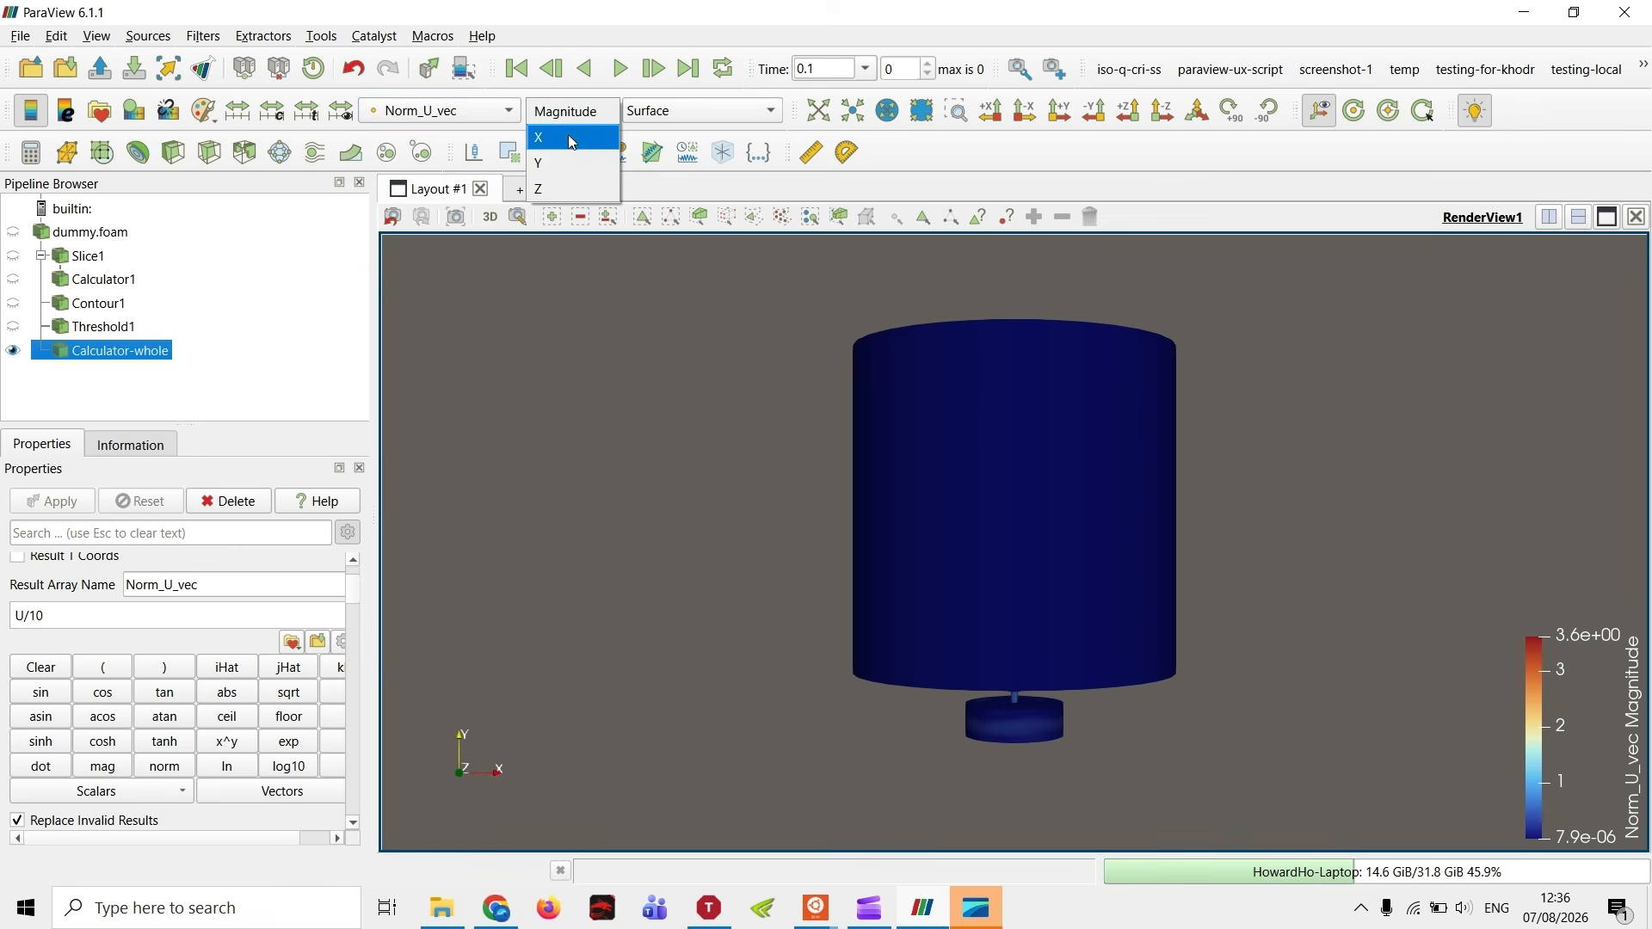
{"action": "left_click", "coordinate": [568, 139]}
{"action": "left_click", "coordinate": [575, 111]}
{"action": "left_click", "coordinate": [577, 136]}
{"action": "left_click", "coordinate": [568, 110]}
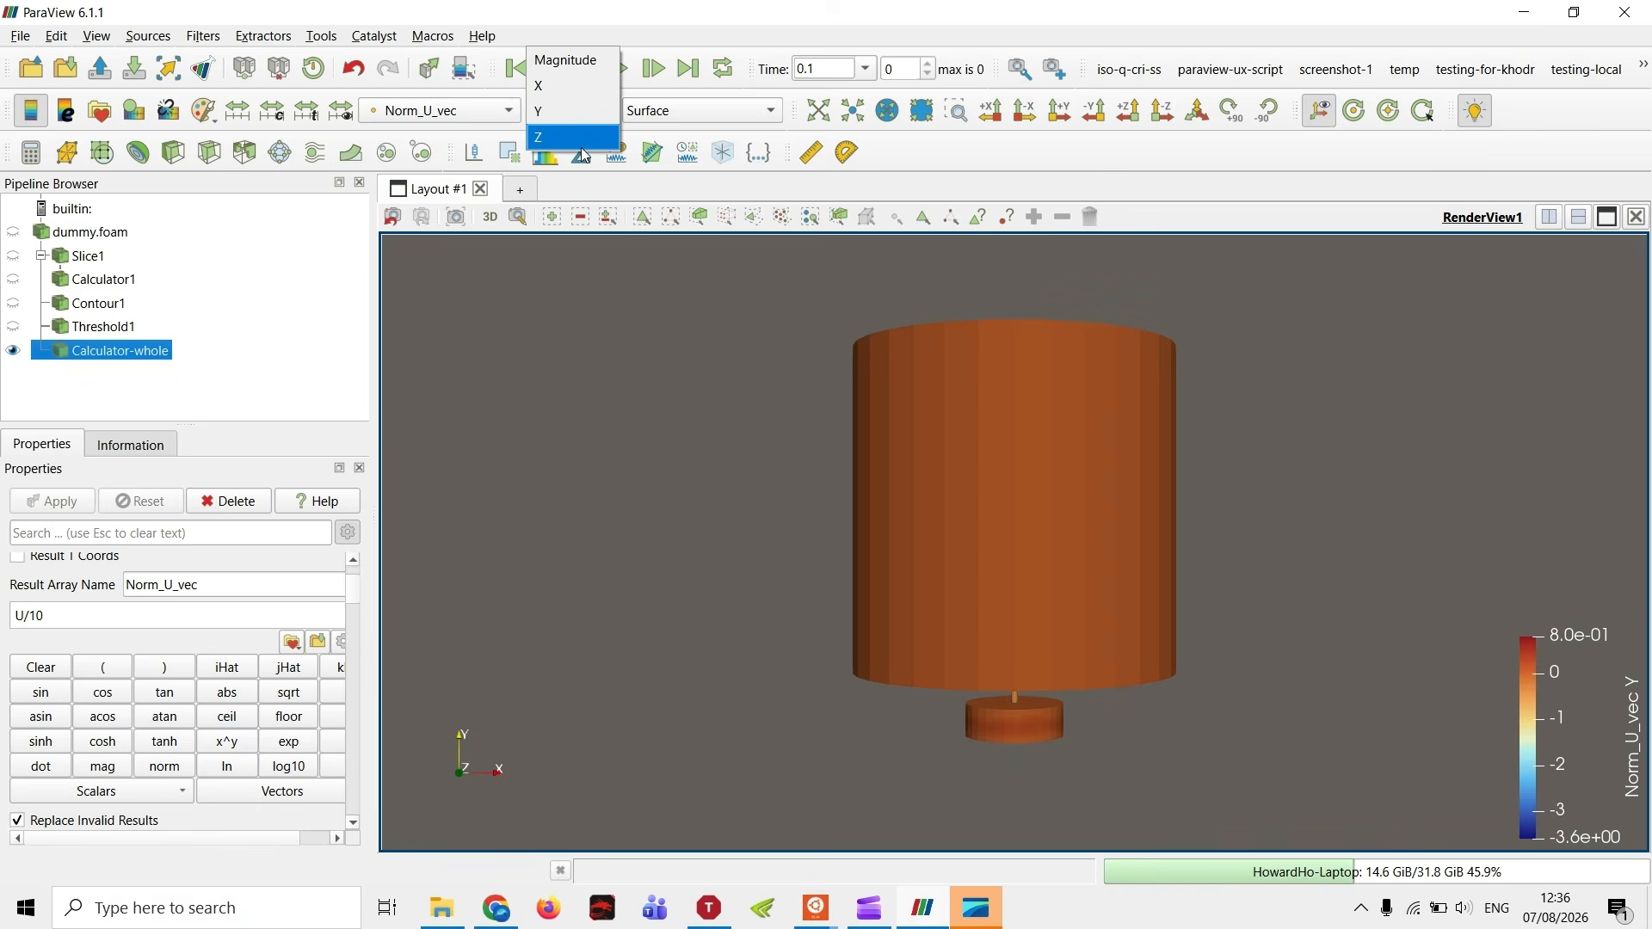
{"action": "left_click", "coordinate": [577, 137]}
{"action": "left_click", "coordinate": [587, 116]}
{"action": "left_click", "coordinate": [571, 86]}
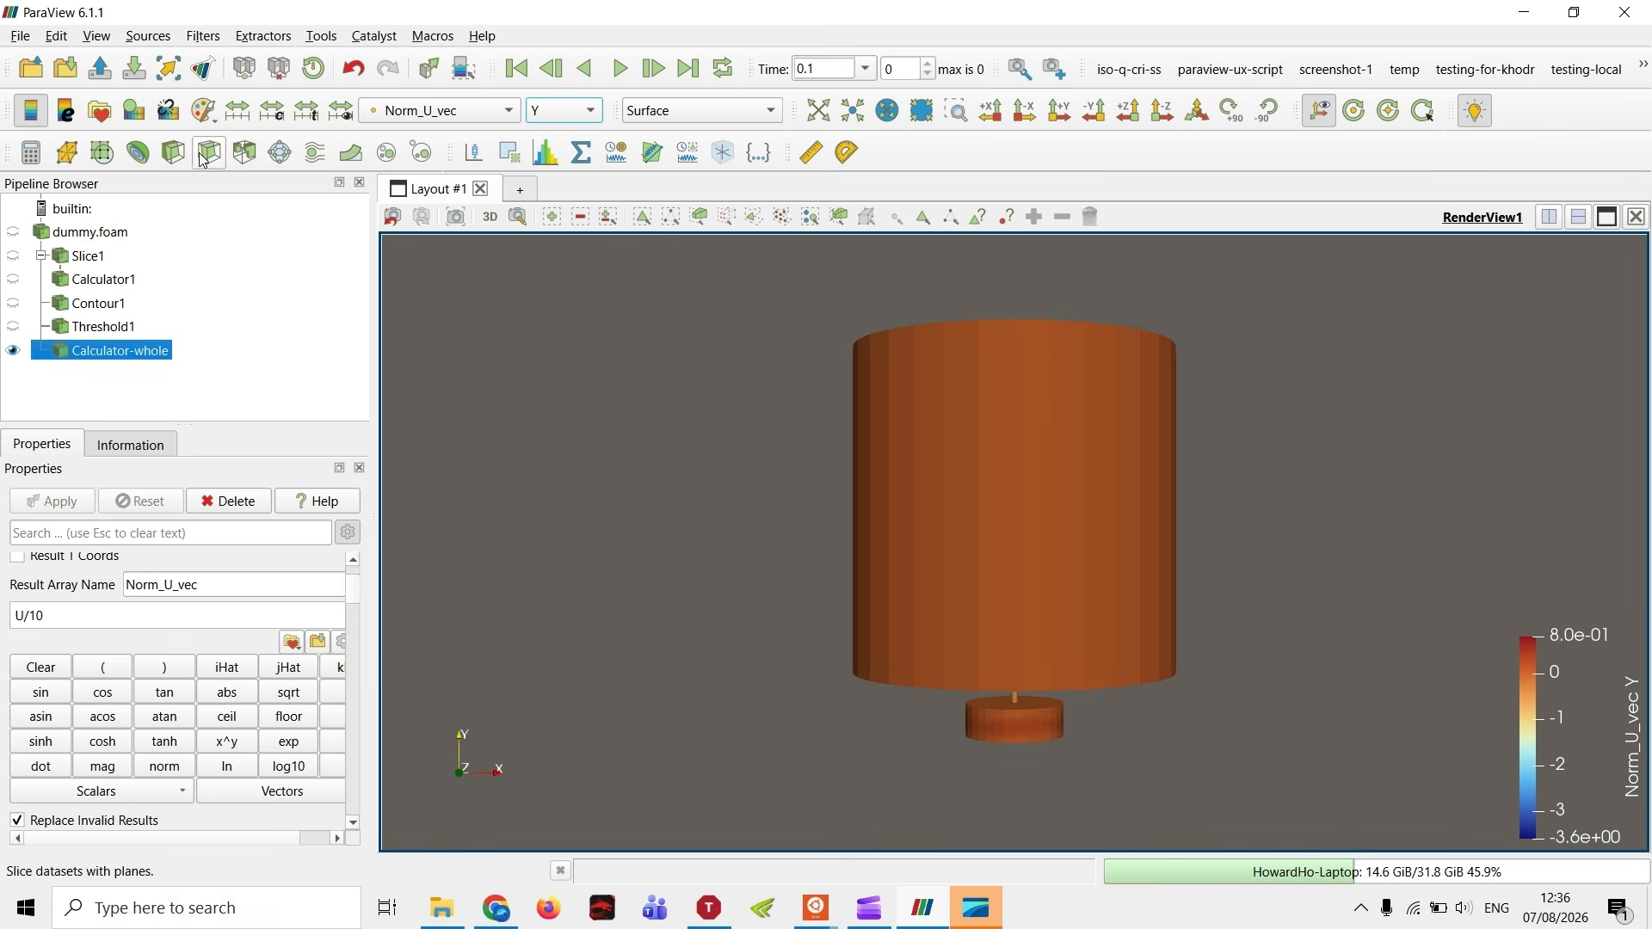
- Slice Calculator-whole with a Z-normal plane through its default origin and color the slice by Norm_U_vec
{"action": "left_click", "coordinate": [209, 152]}
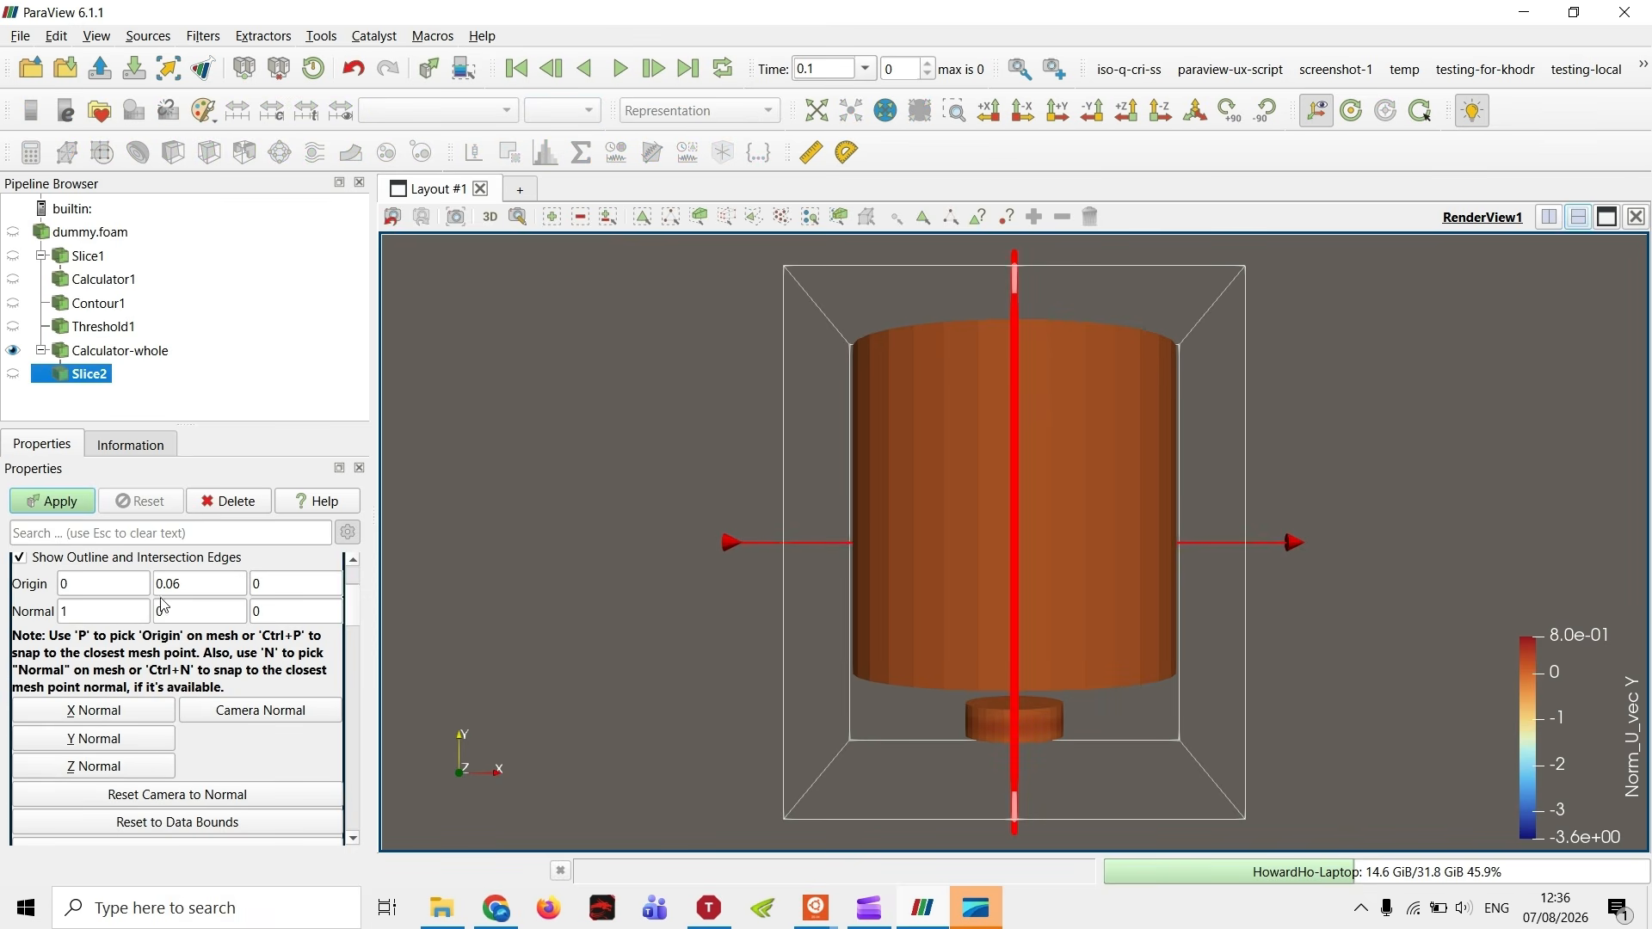
{"action": "left_click", "coordinate": [125, 768]}
{"action": "left_click", "coordinate": [76, 501]}
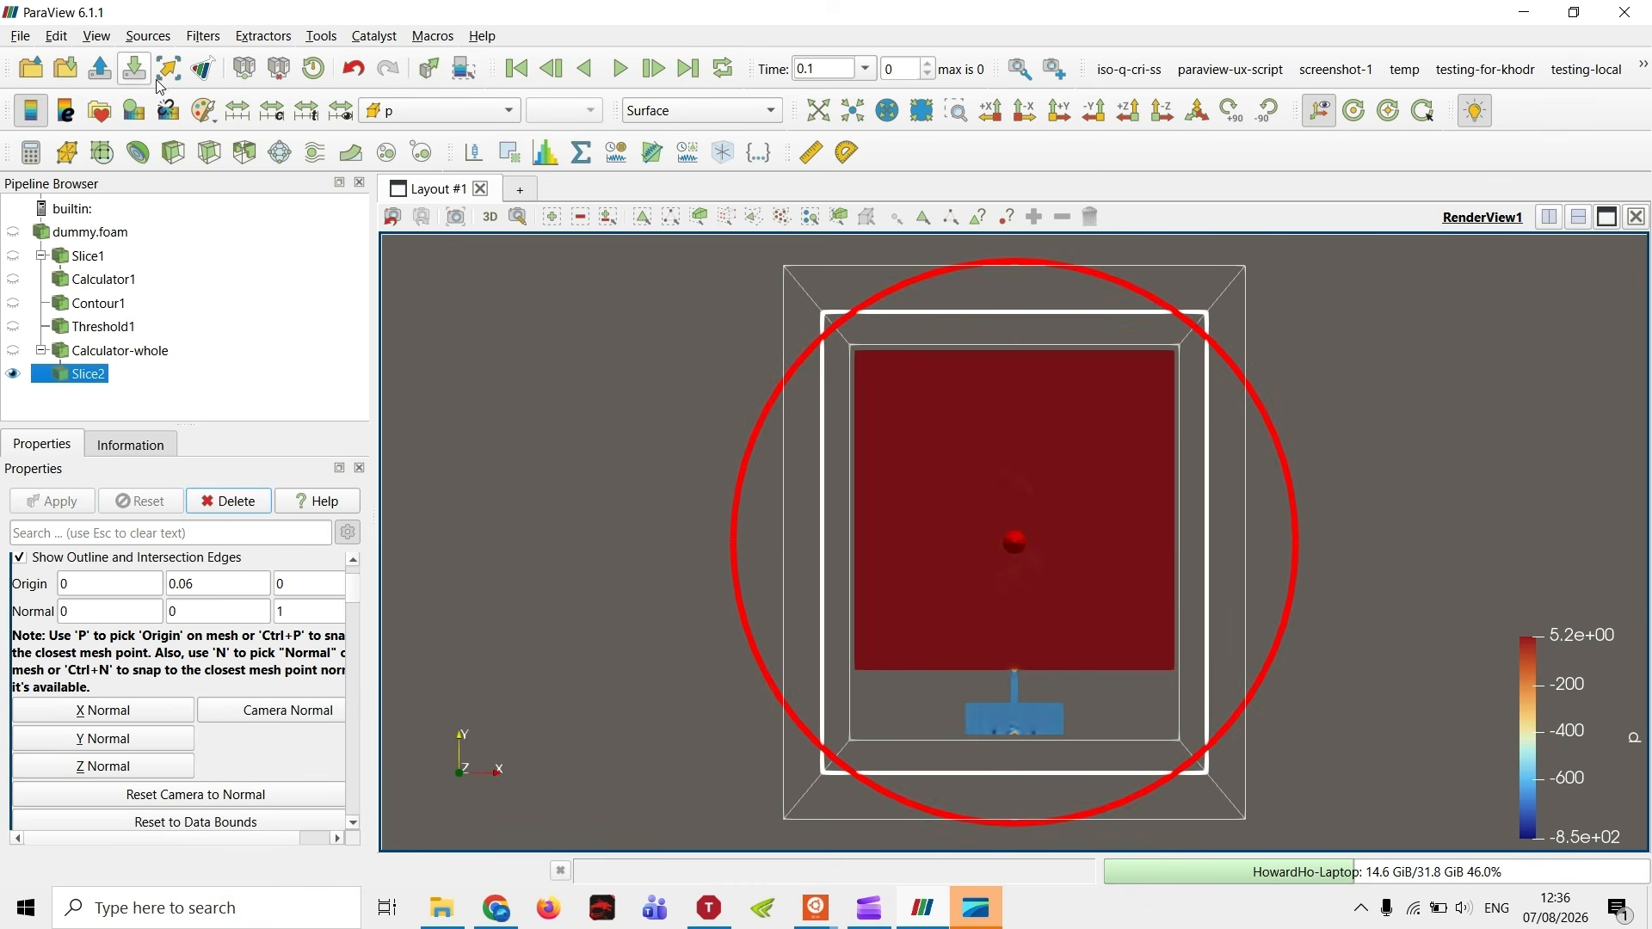
{"action": "left_click", "coordinate": [449, 112]}
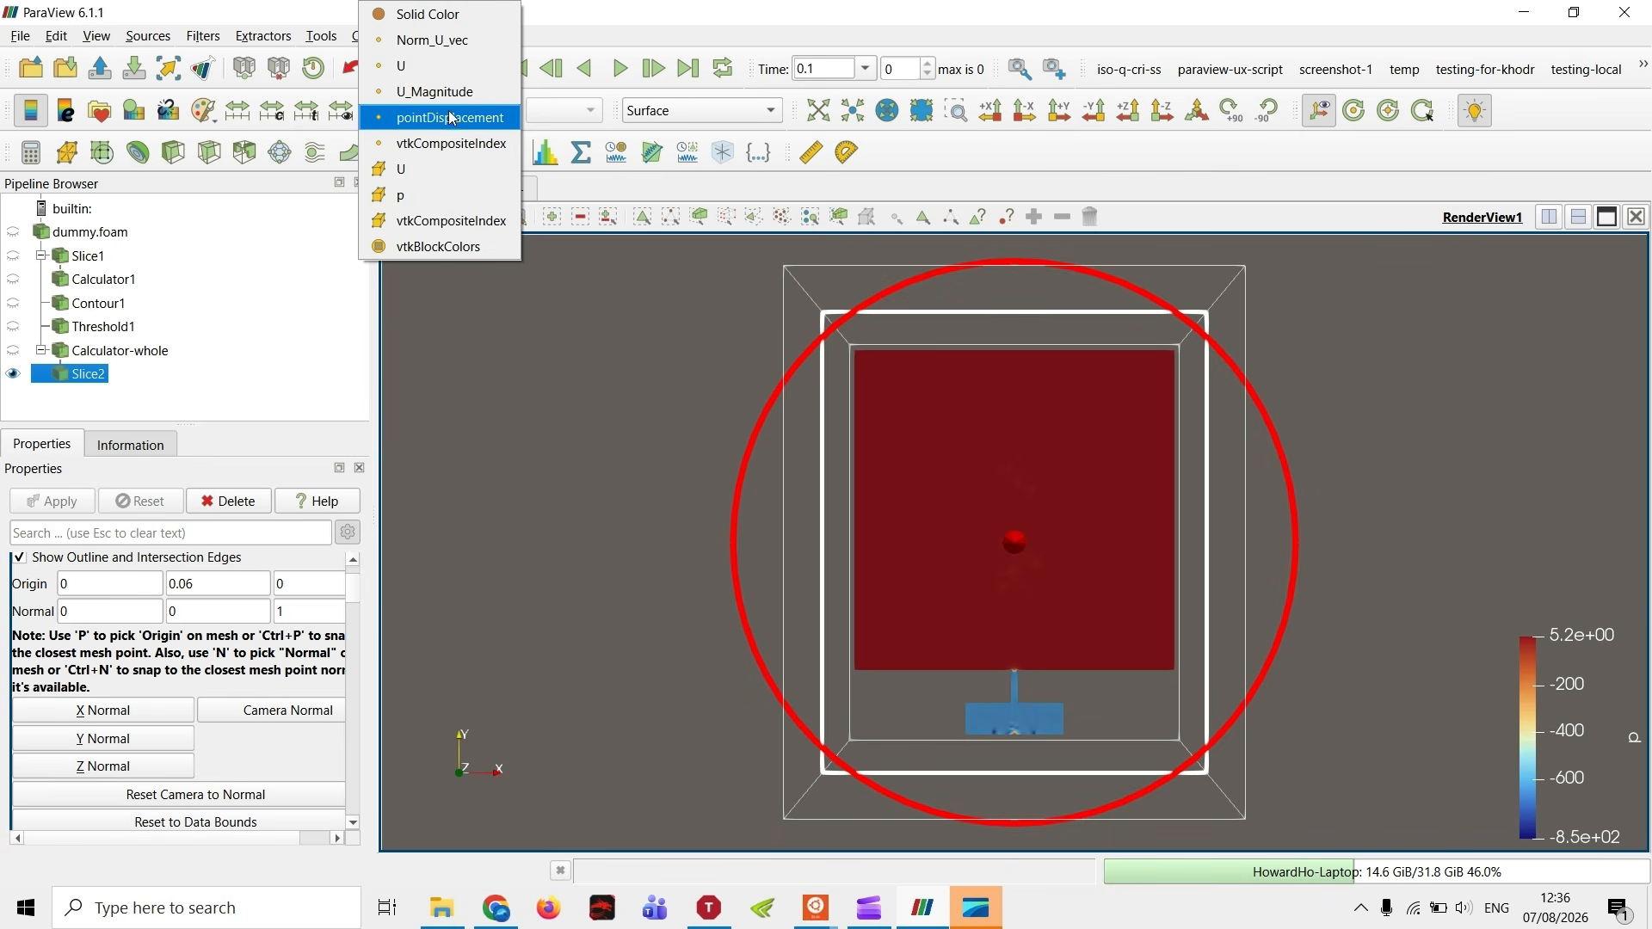
{"action": "left_click", "coordinate": [462, 59]}
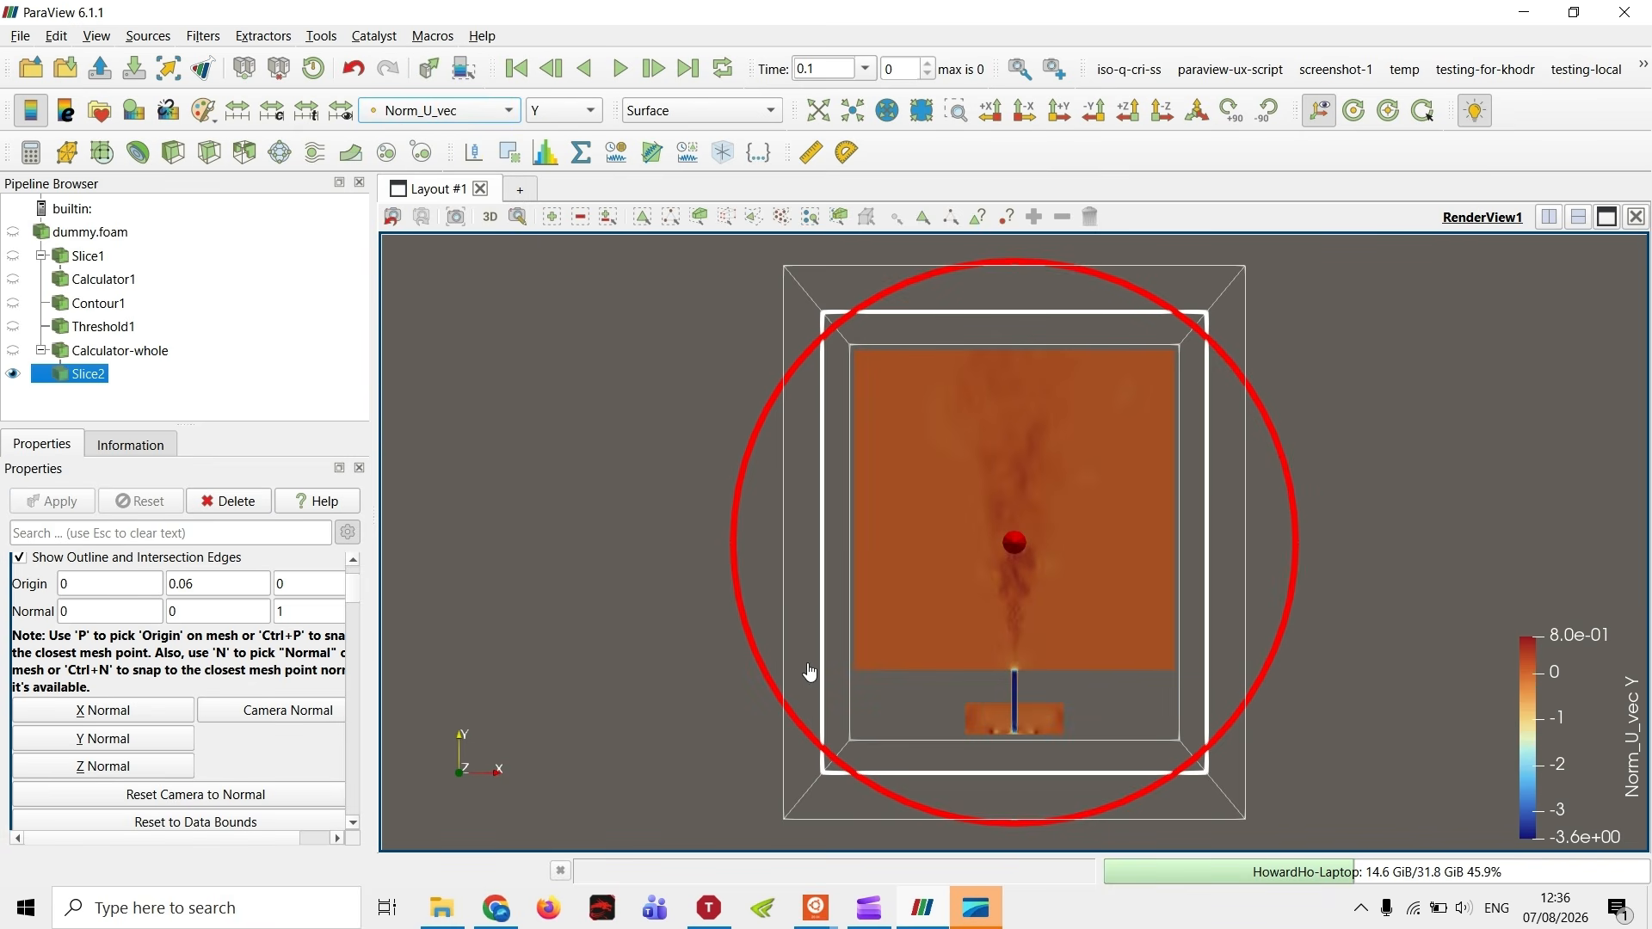
- Set the color map range of Norm_U_vec Y to -1 to 1
{"action": "left_click", "coordinate": [272, 111]}
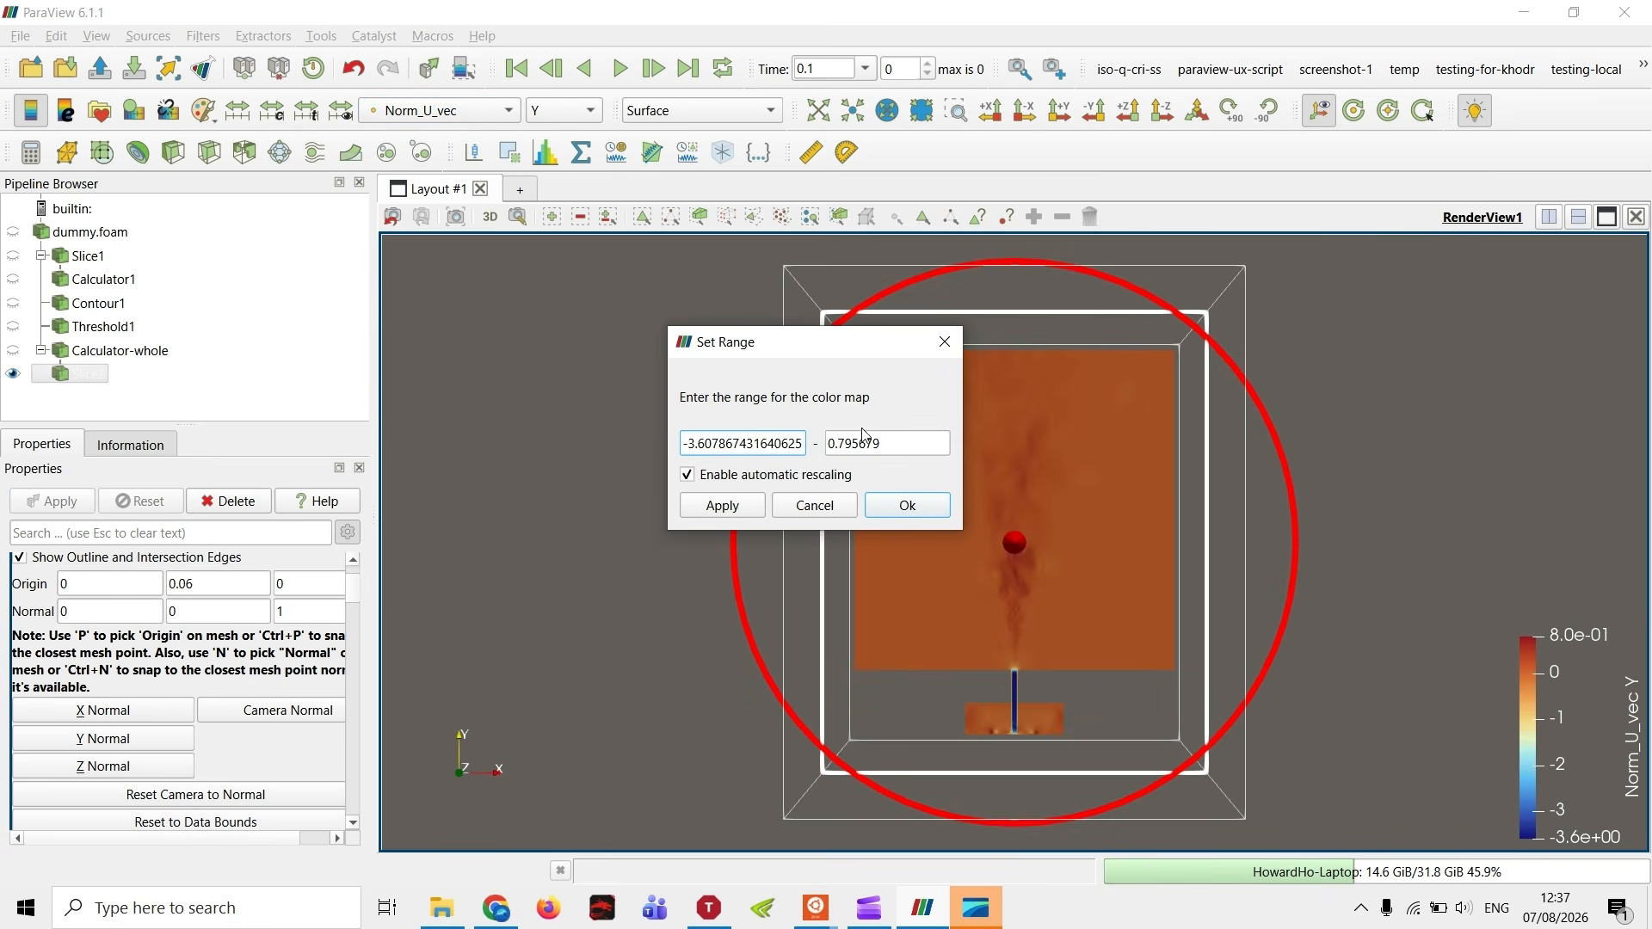
{"action": "type", "text": "-1"}
{"action": "key", "text": "Tab"}
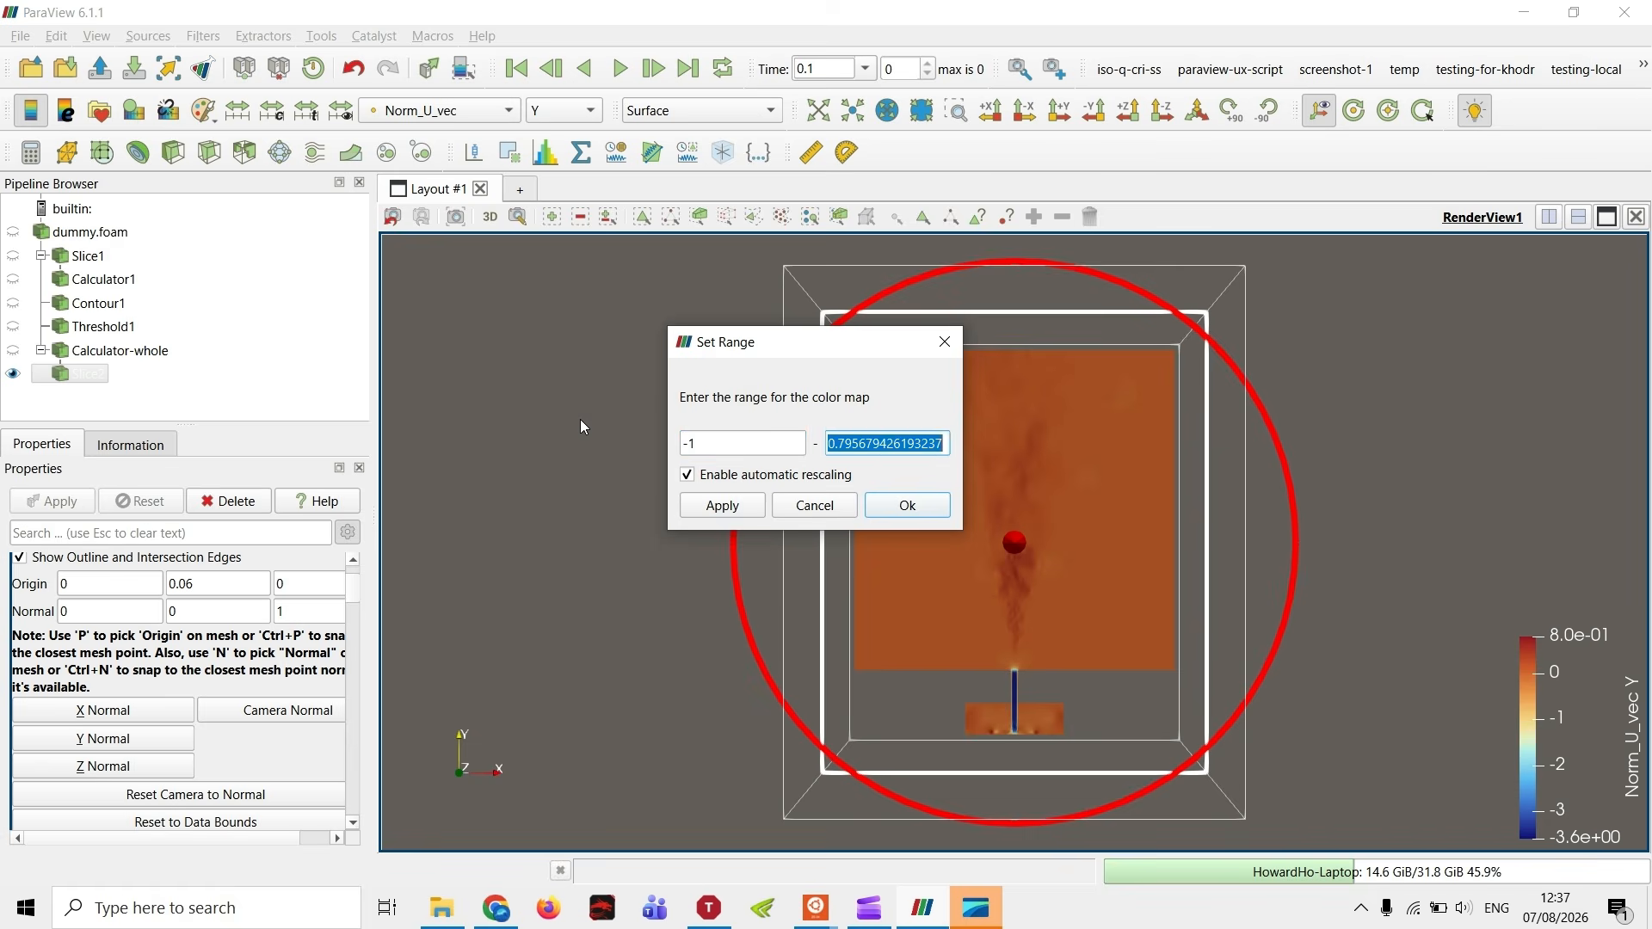
{"action": "type", "text": "1"}
{"action": "key", "text": "Return"}
- Hide Slice2's plane widget, switch the view to 2D interaction mode and show it isometrically
{"action": "scroll", "coordinate": [95, 653], "scroll_direction": "up", "scroll_amount": 3}
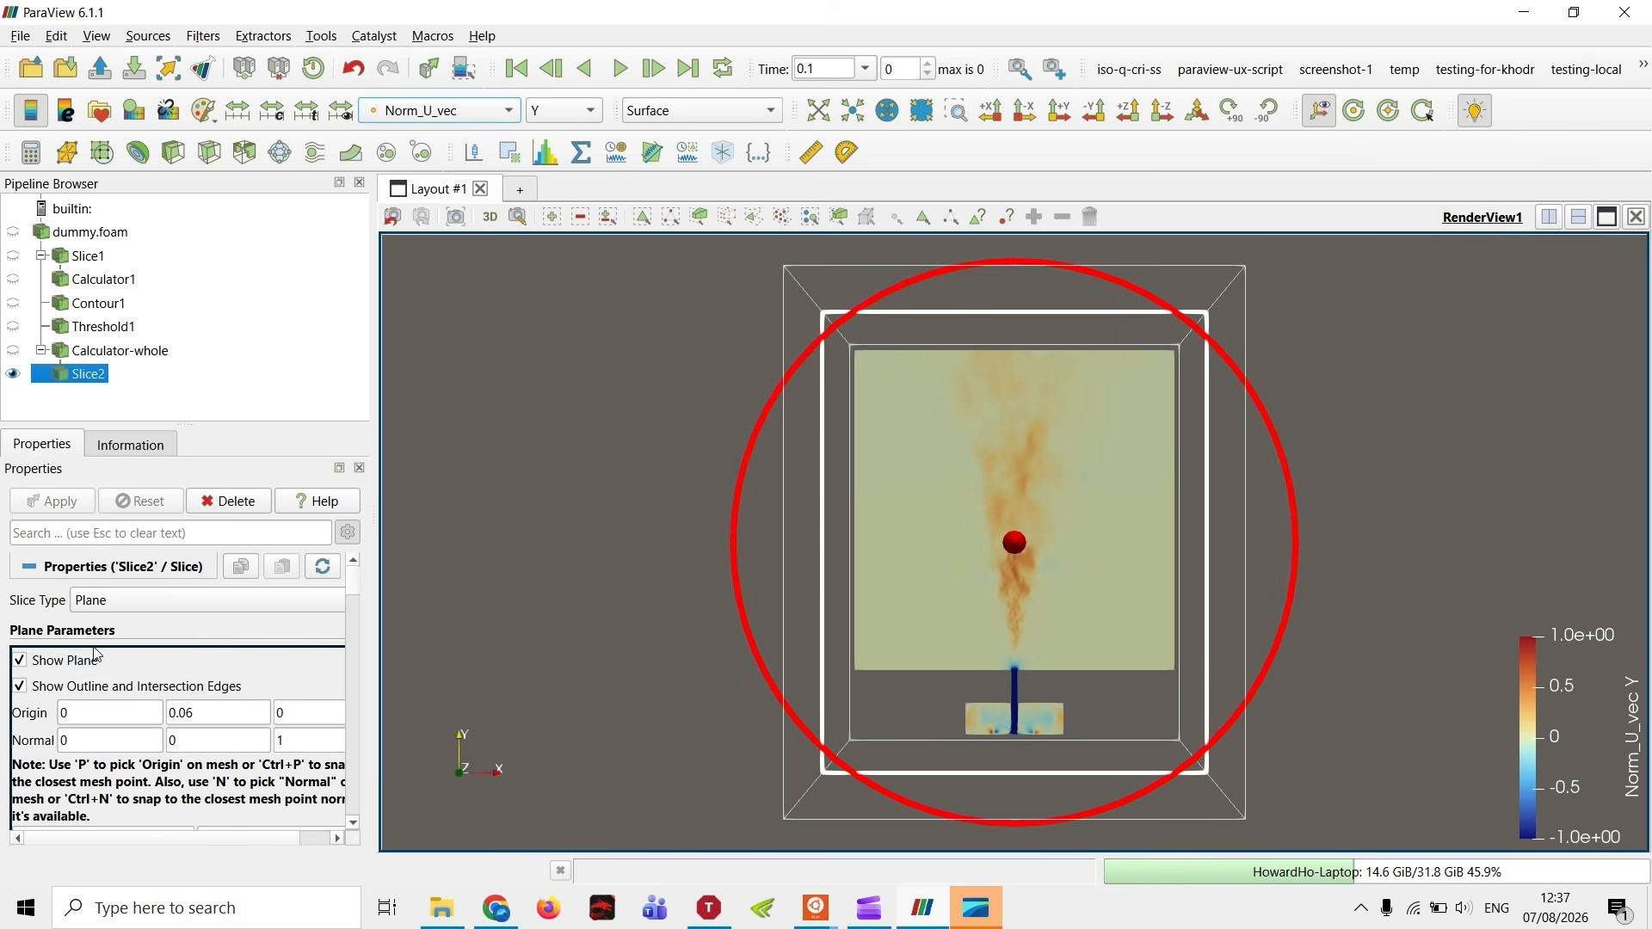
{"action": "left_click", "coordinate": [54, 661]}
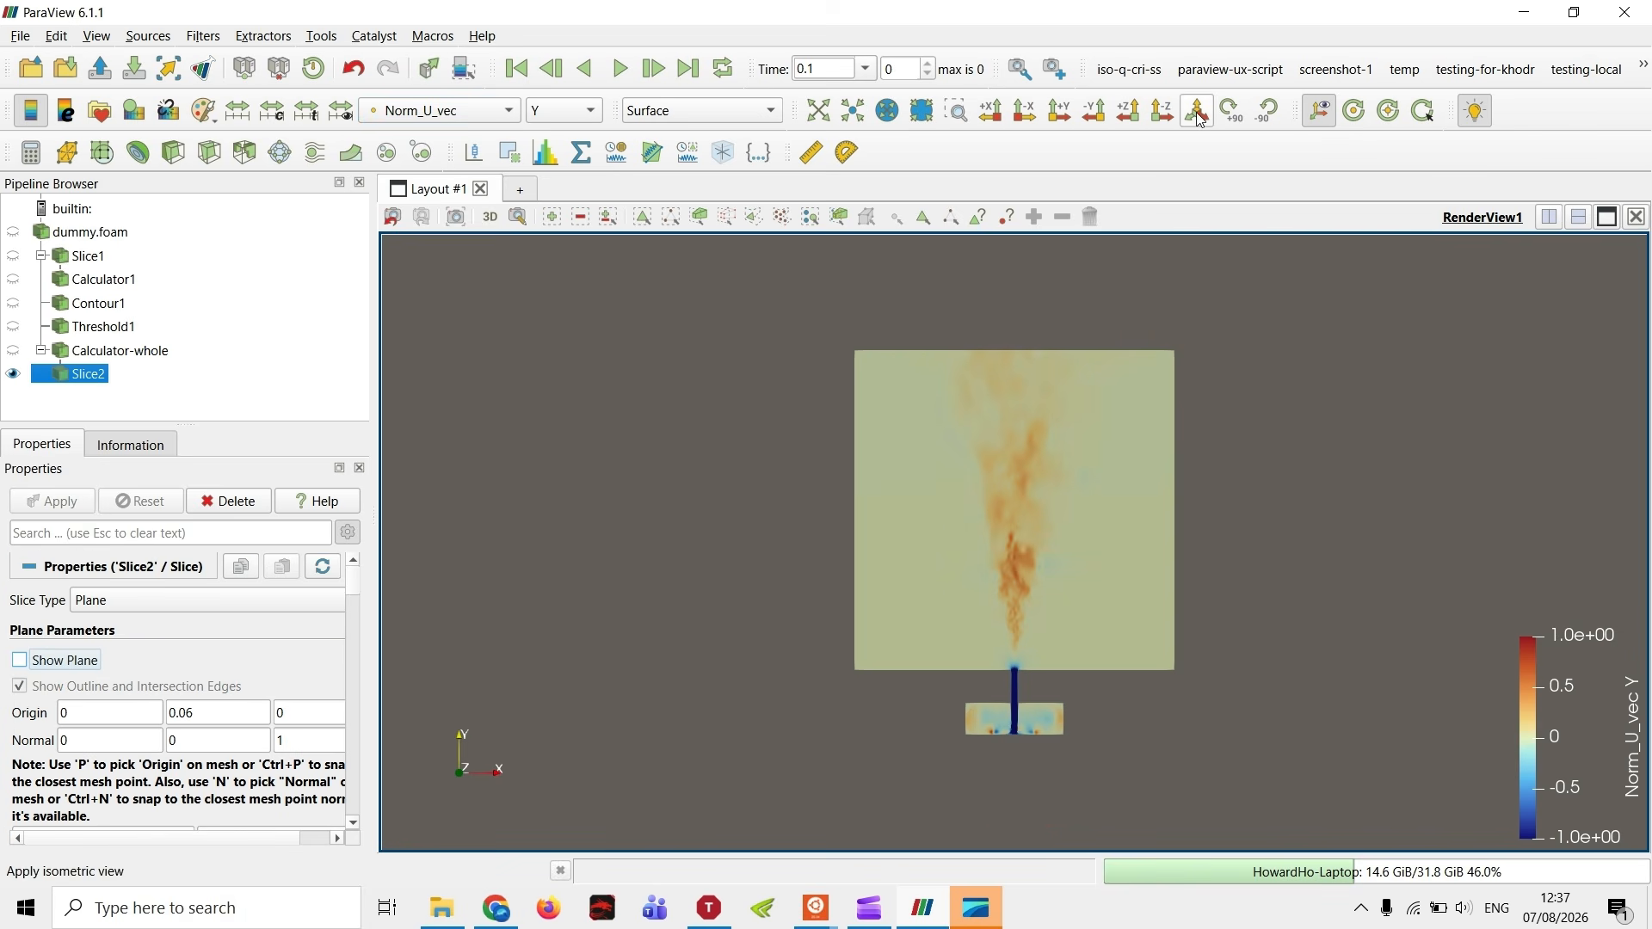
{"action": "left_click", "coordinate": [497, 223]}
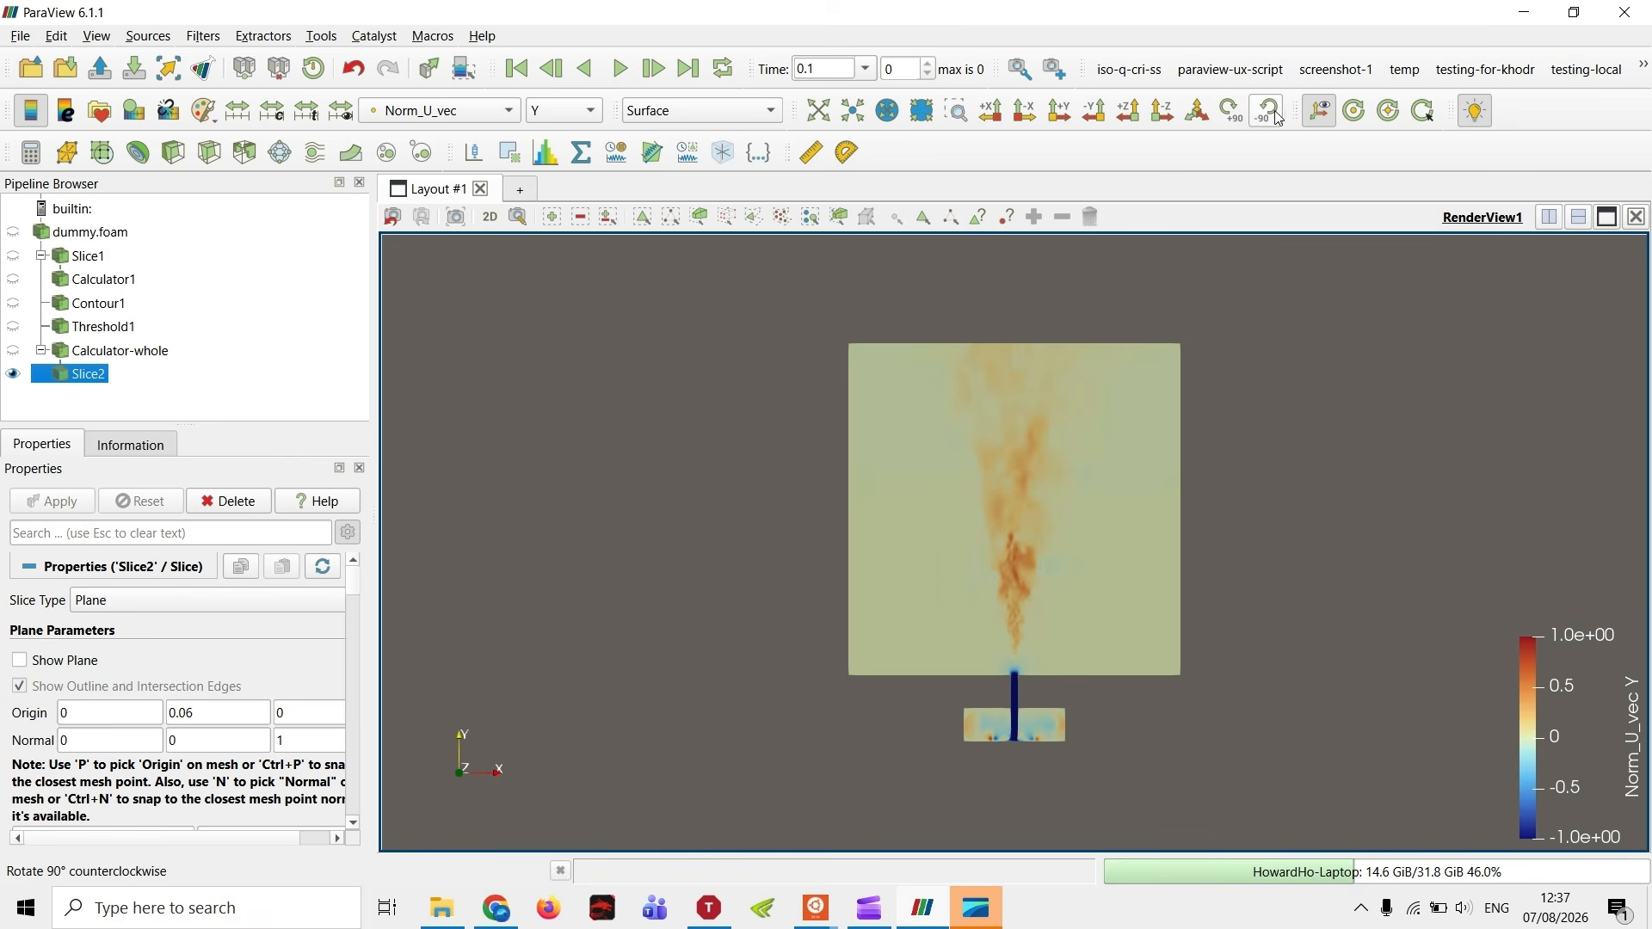
{"action": "left_click", "coordinate": [1197, 110]}
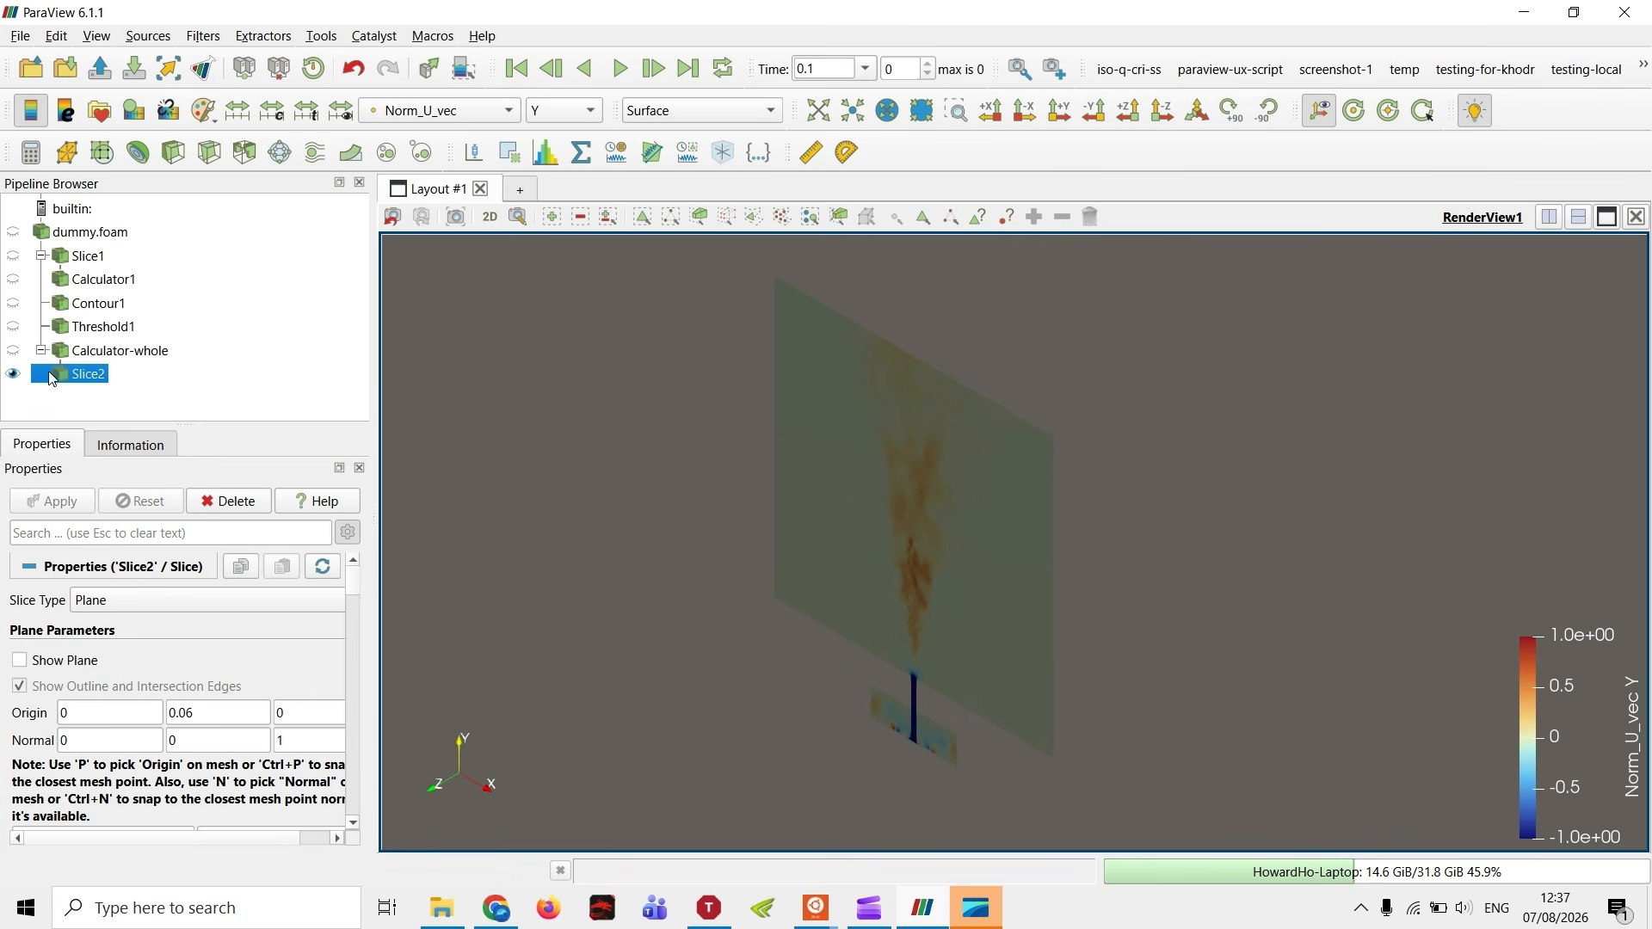
- Add a second slice to Calculator-whole with a Y-normal plane and apply it
{"action": "key", "text": "Up"}
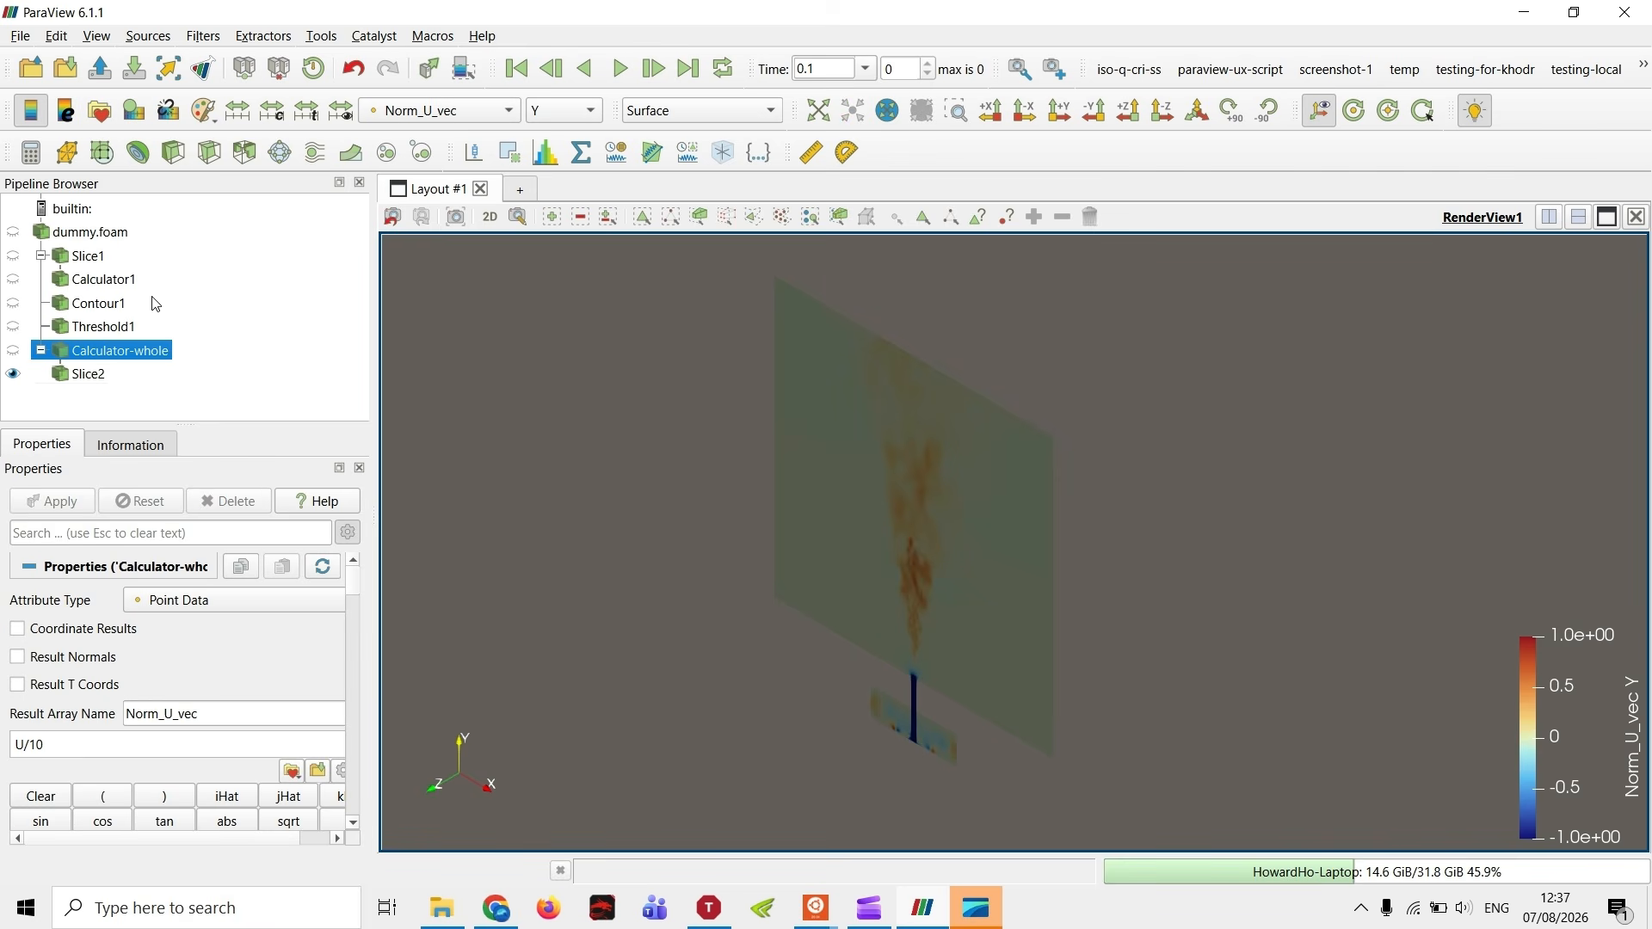
{"action": "left_click", "coordinate": [209, 152]}
{"action": "scroll", "coordinate": [148, 774], "scroll_direction": "down", "scroll_amount": 4}
{"action": "scroll", "coordinate": [111, 774], "scroll_direction": "up", "scroll_amount": 3}
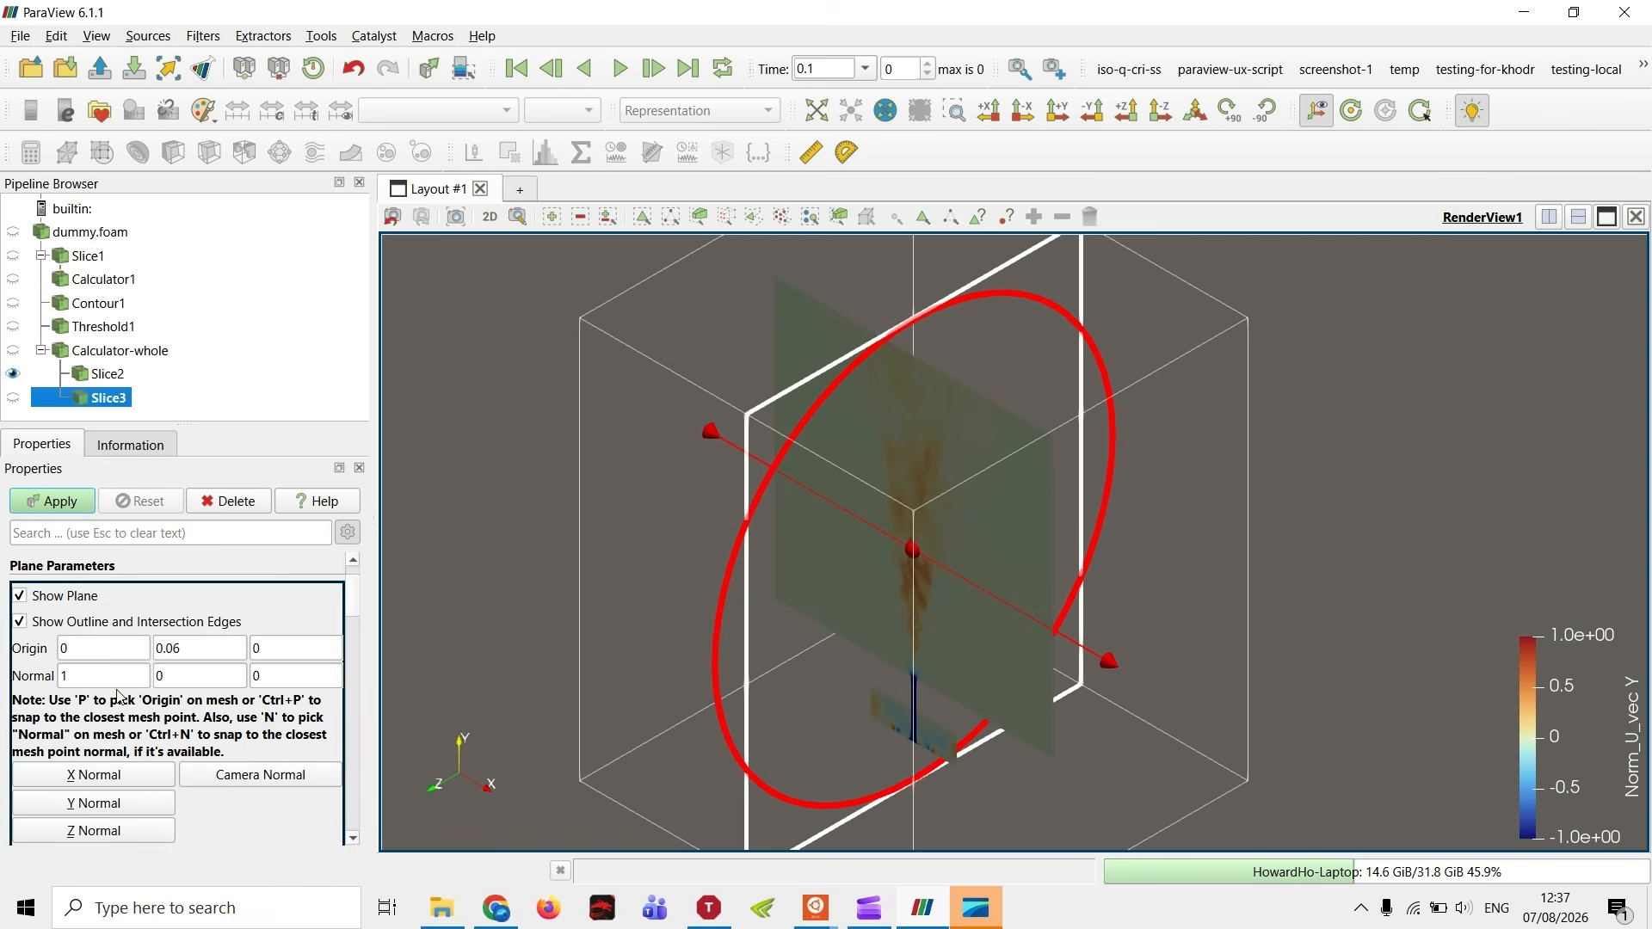
{"action": "left_click", "coordinate": [105, 804]}
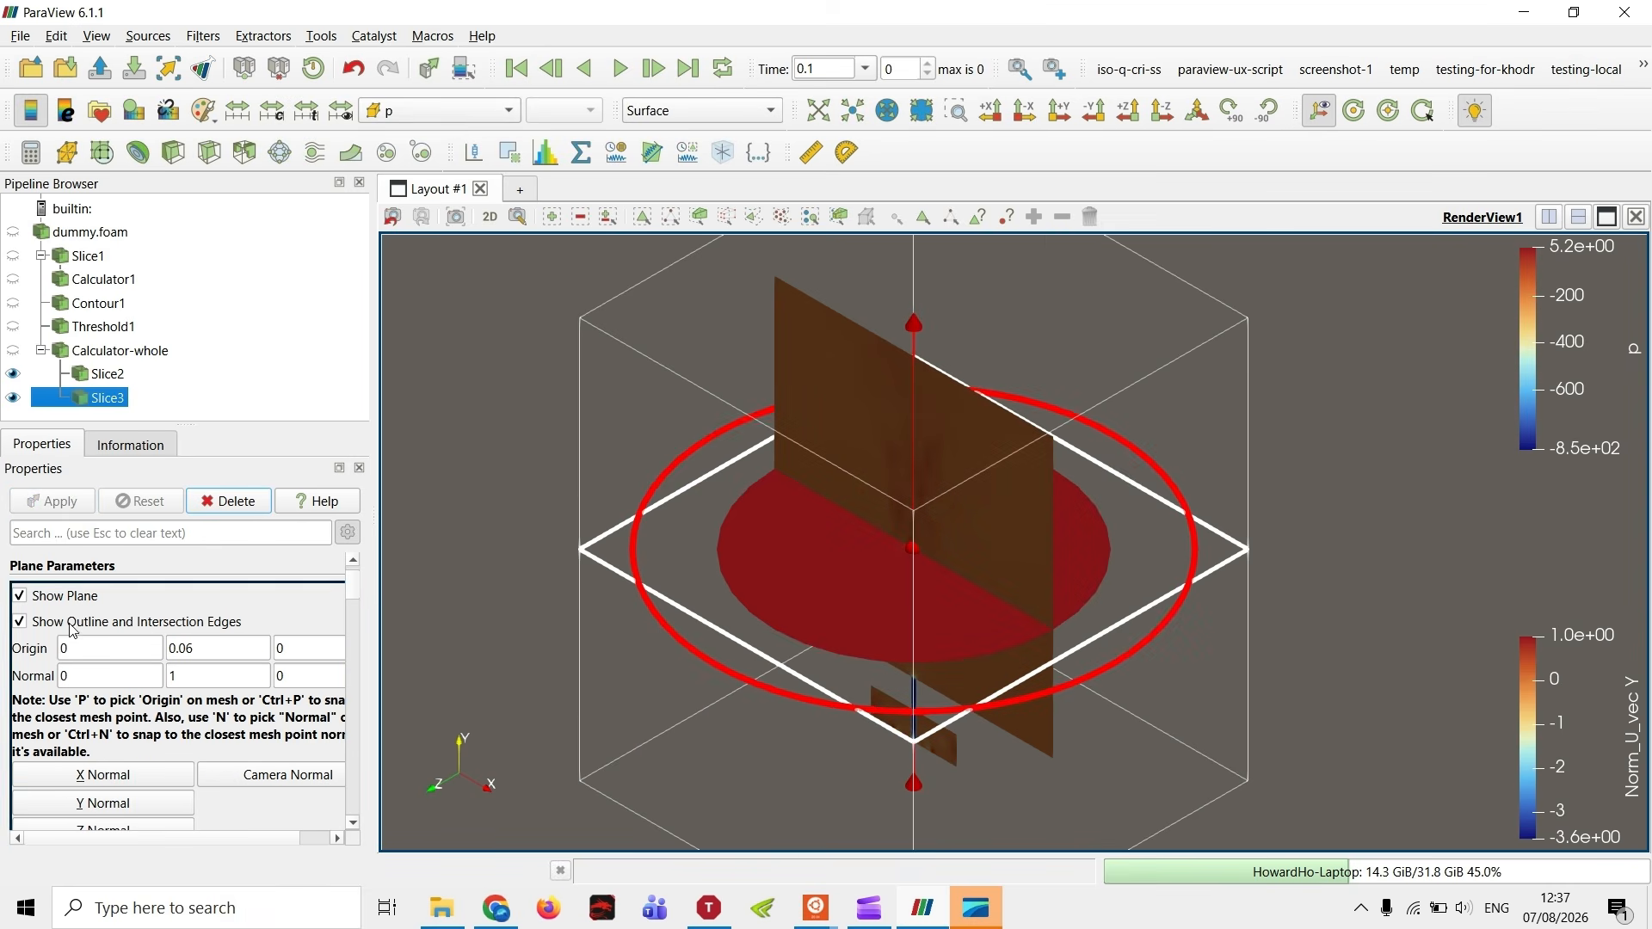
- Color Slice3 by the Y component of Norm_U_vec and hide its plane widget
{"action": "left_click", "coordinate": [448, 110]}
{"action": "left_click", "coordinate": [405, 68]}
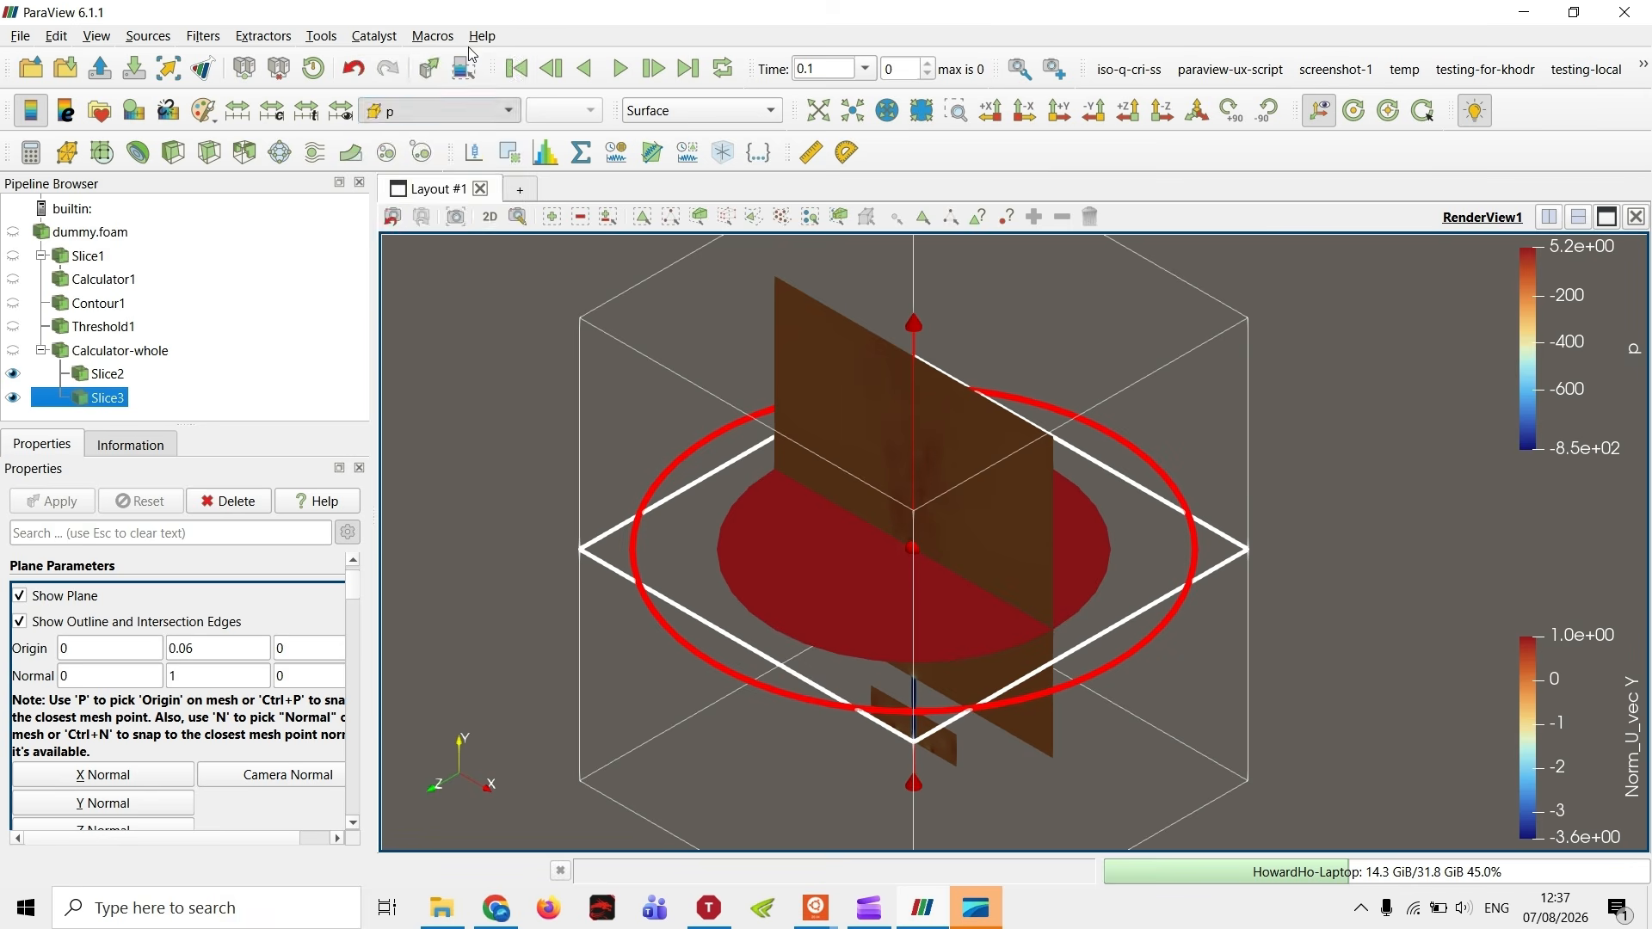
{"action": "left_click", "coordinate": [429, 112]}
{"action": "left_click", "coordinate": [452, 81]}
{"action": "left_click", "coordinate": [561, 112]}
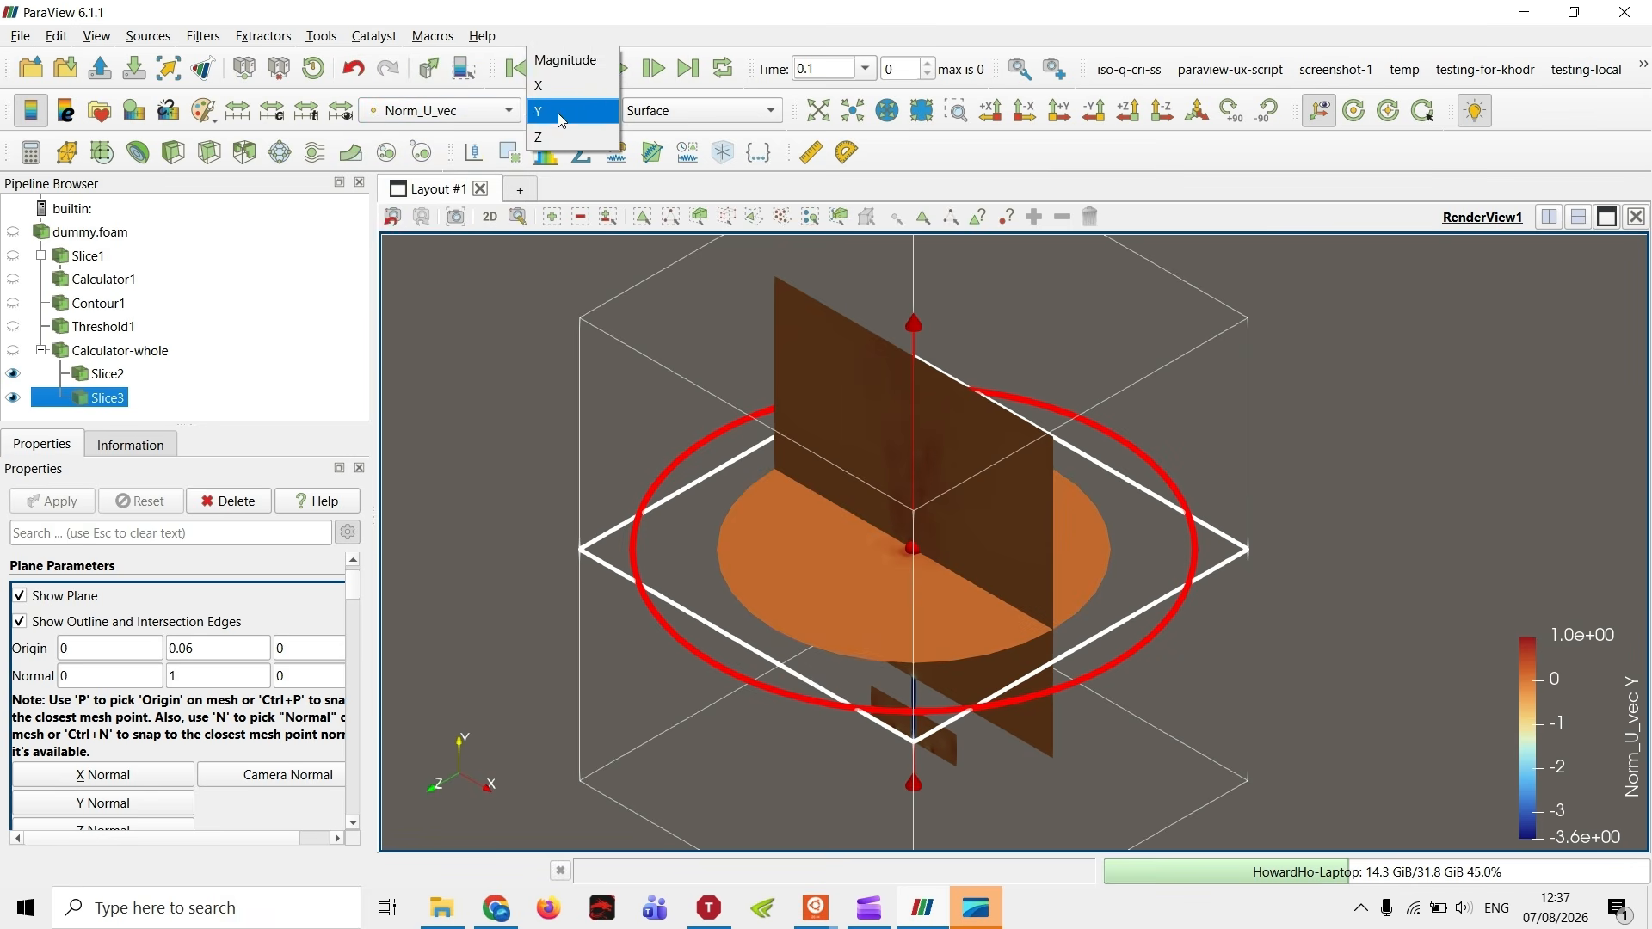
{"action": "left_click", "coordinate": [561, 126]}
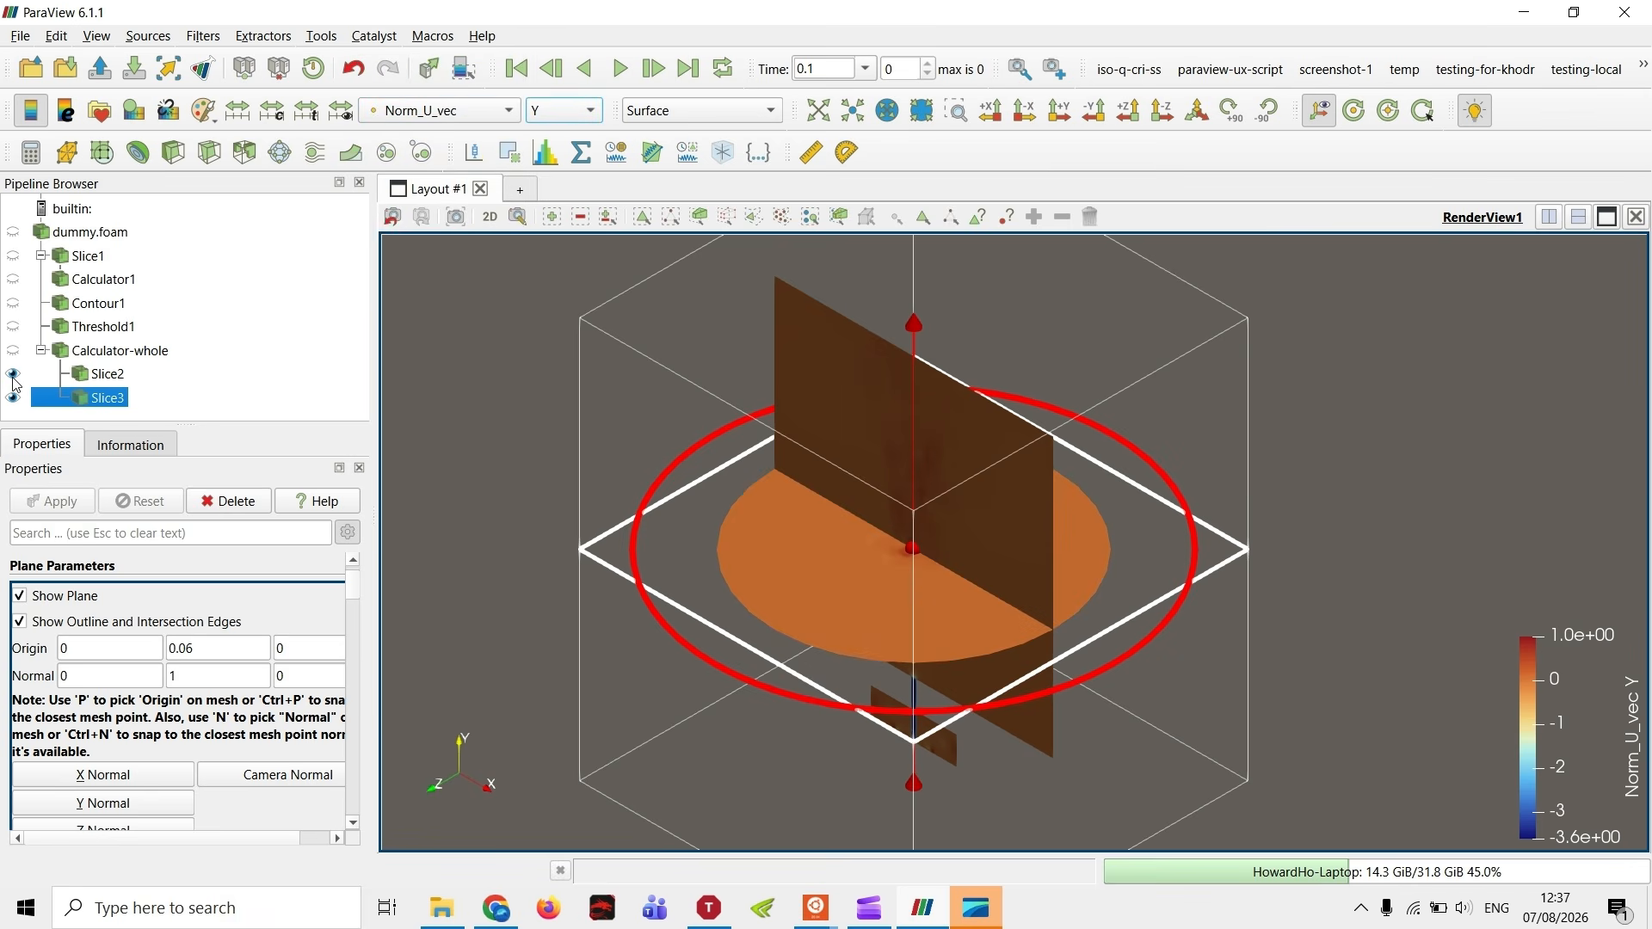
{"action": "left_click", "coordinate": [33, 602]}
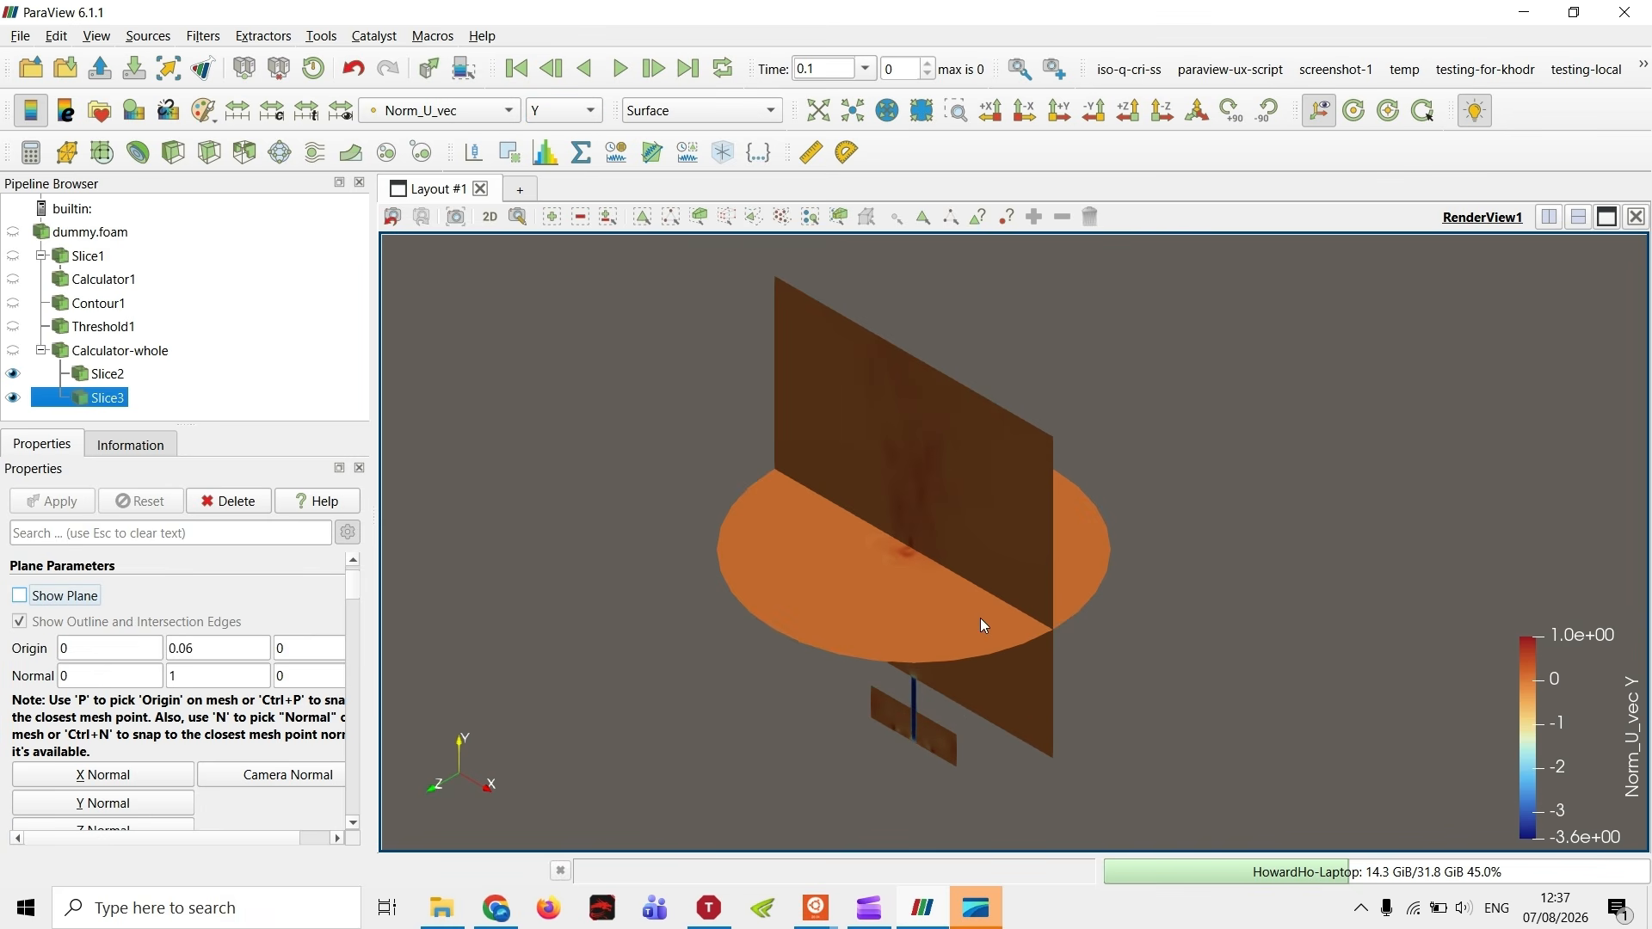
- Inspect the two crossing slices up close and compare the settings of Calculator1 and Calculator-whole
{"action": "scroll", "coordinate": [985, 625], "scroll_direction": "up", "scroll_amount": 3}
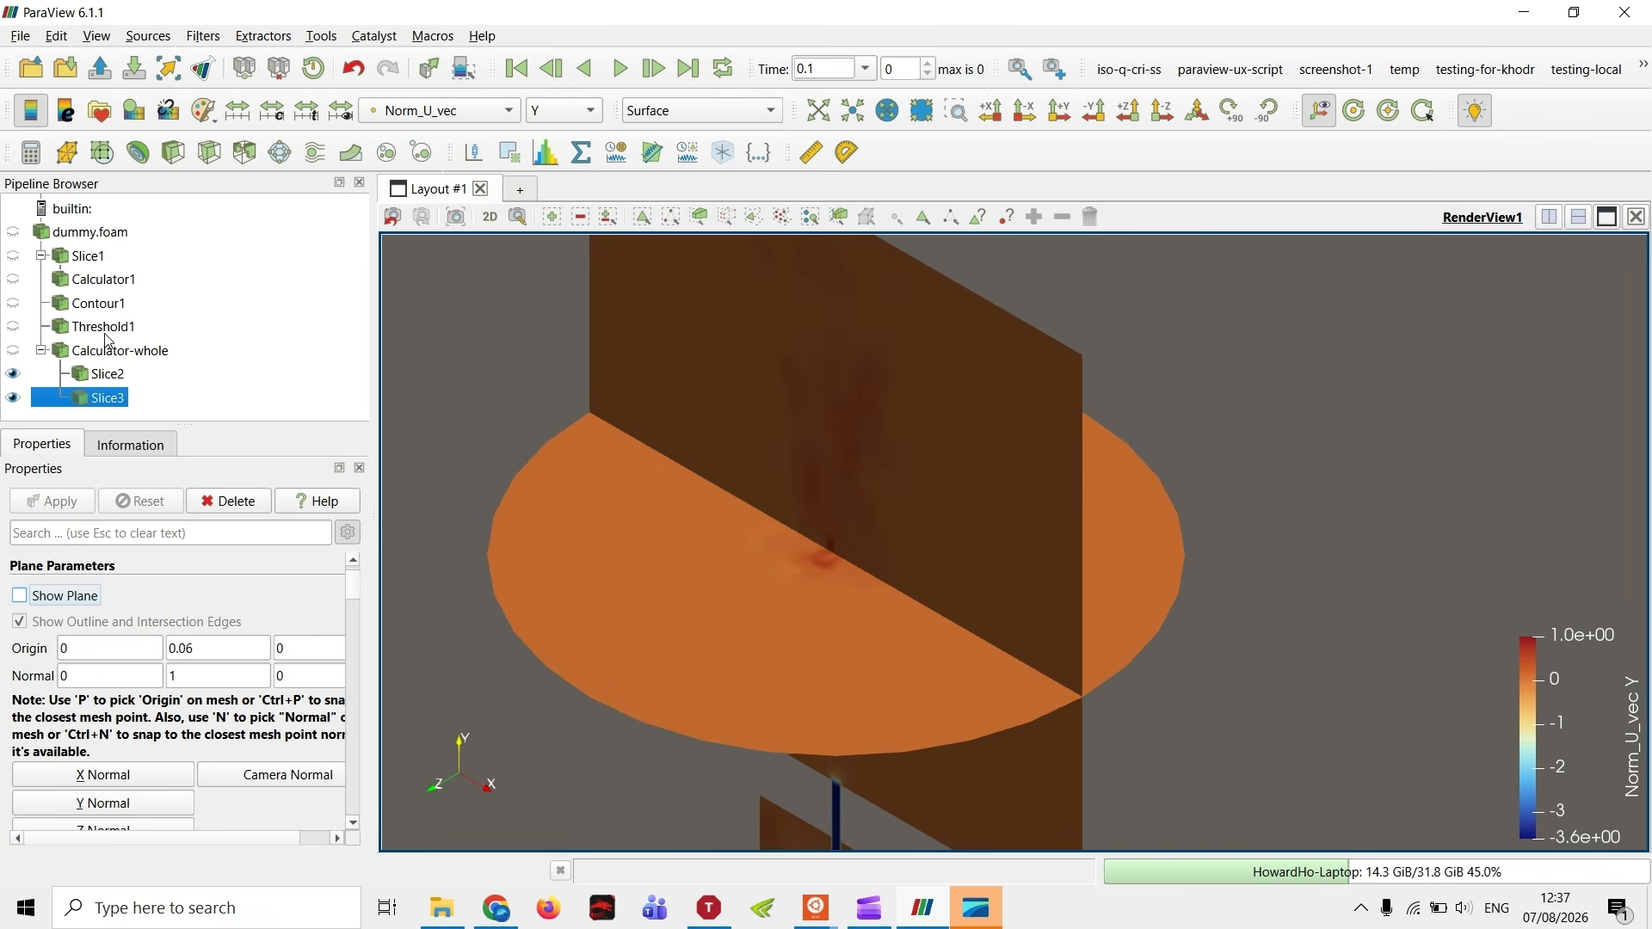
{"action": "left_click", "coordinate": [105, 280]}
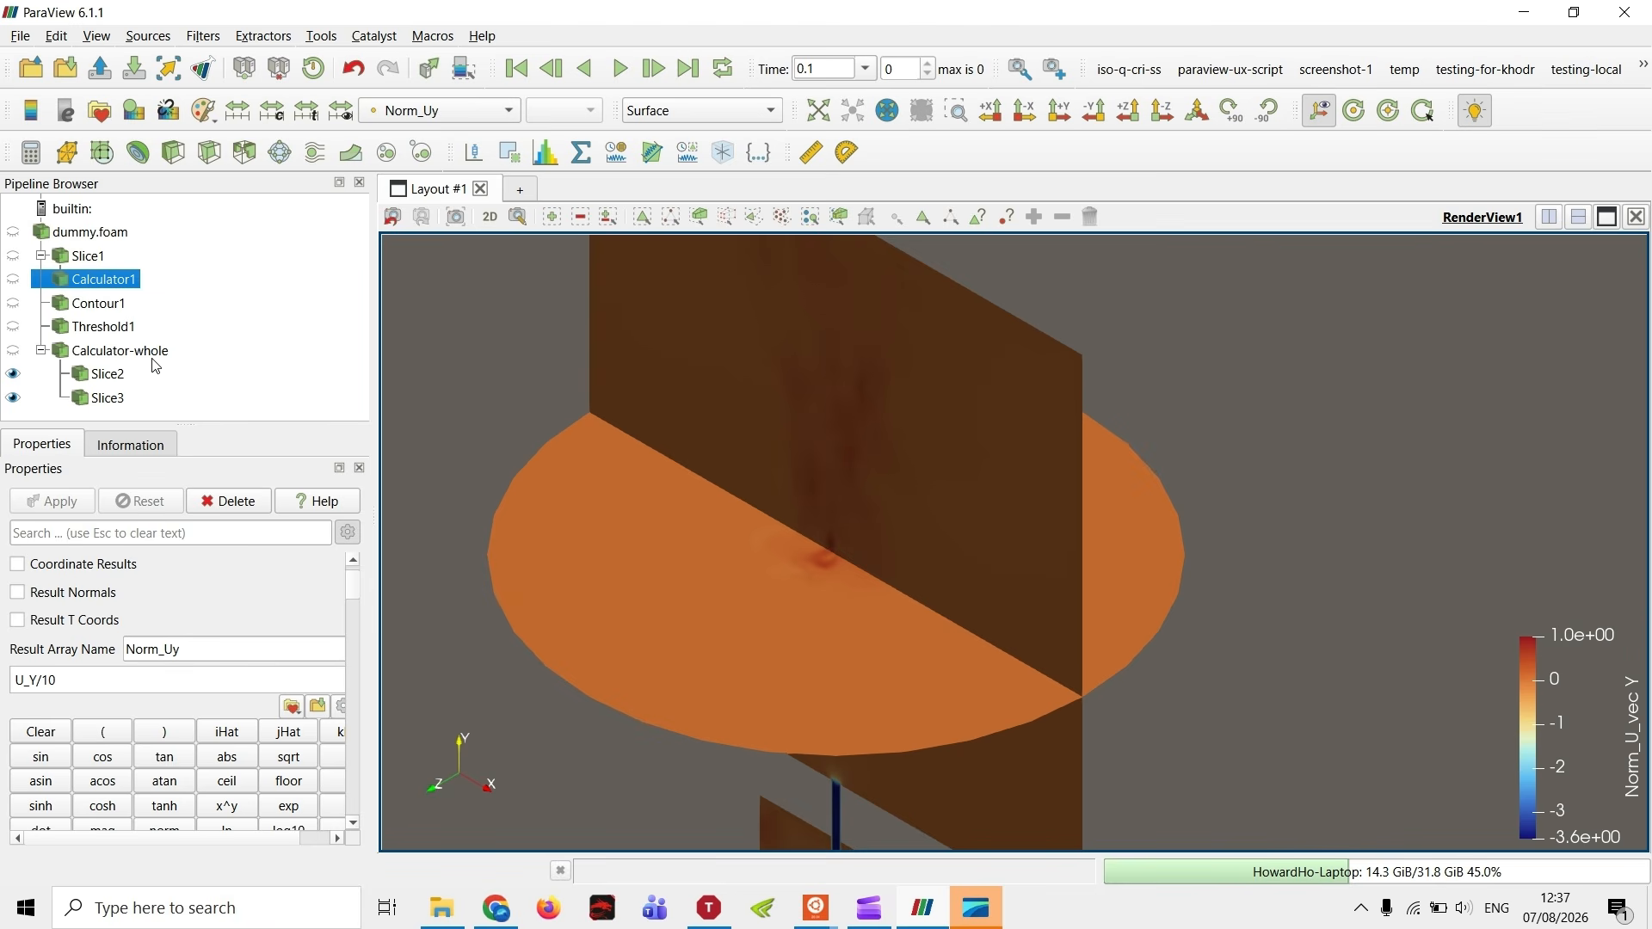
{"action": "left_click", "coordinate": [84, 360]}
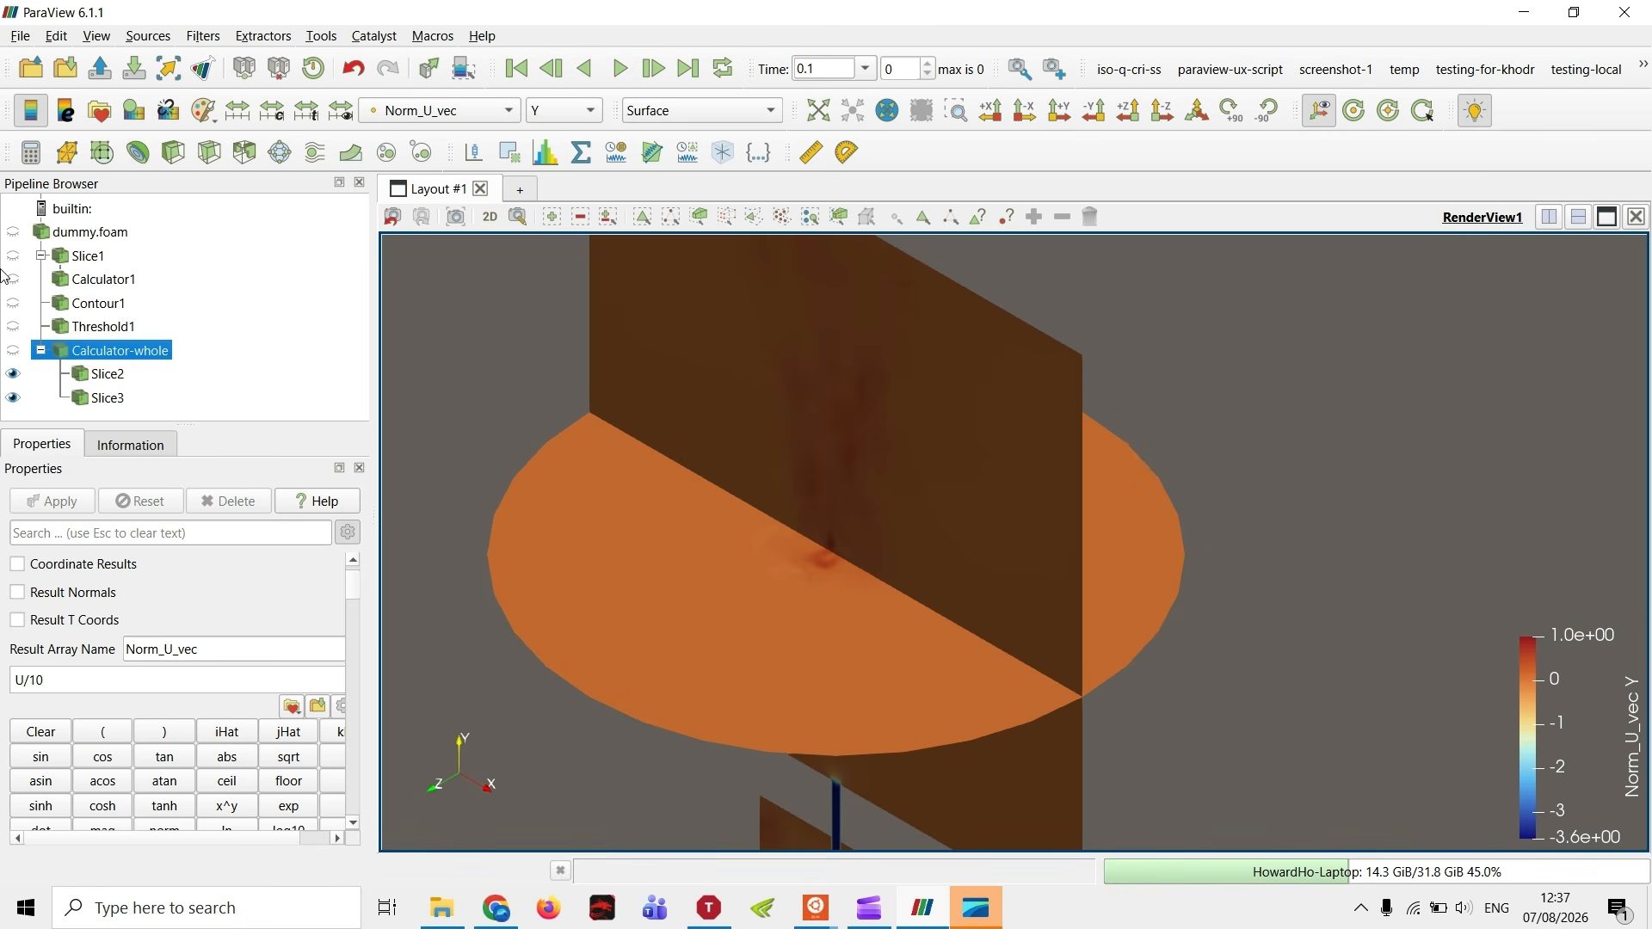
- Save the ParaView state over the existing testing-v2.pvsm file in the SJA-quiescent folder
{"action": "left_click", "coordinate": [20, 36]}
{"action": "left_click", "coordinate": [69, 162]}
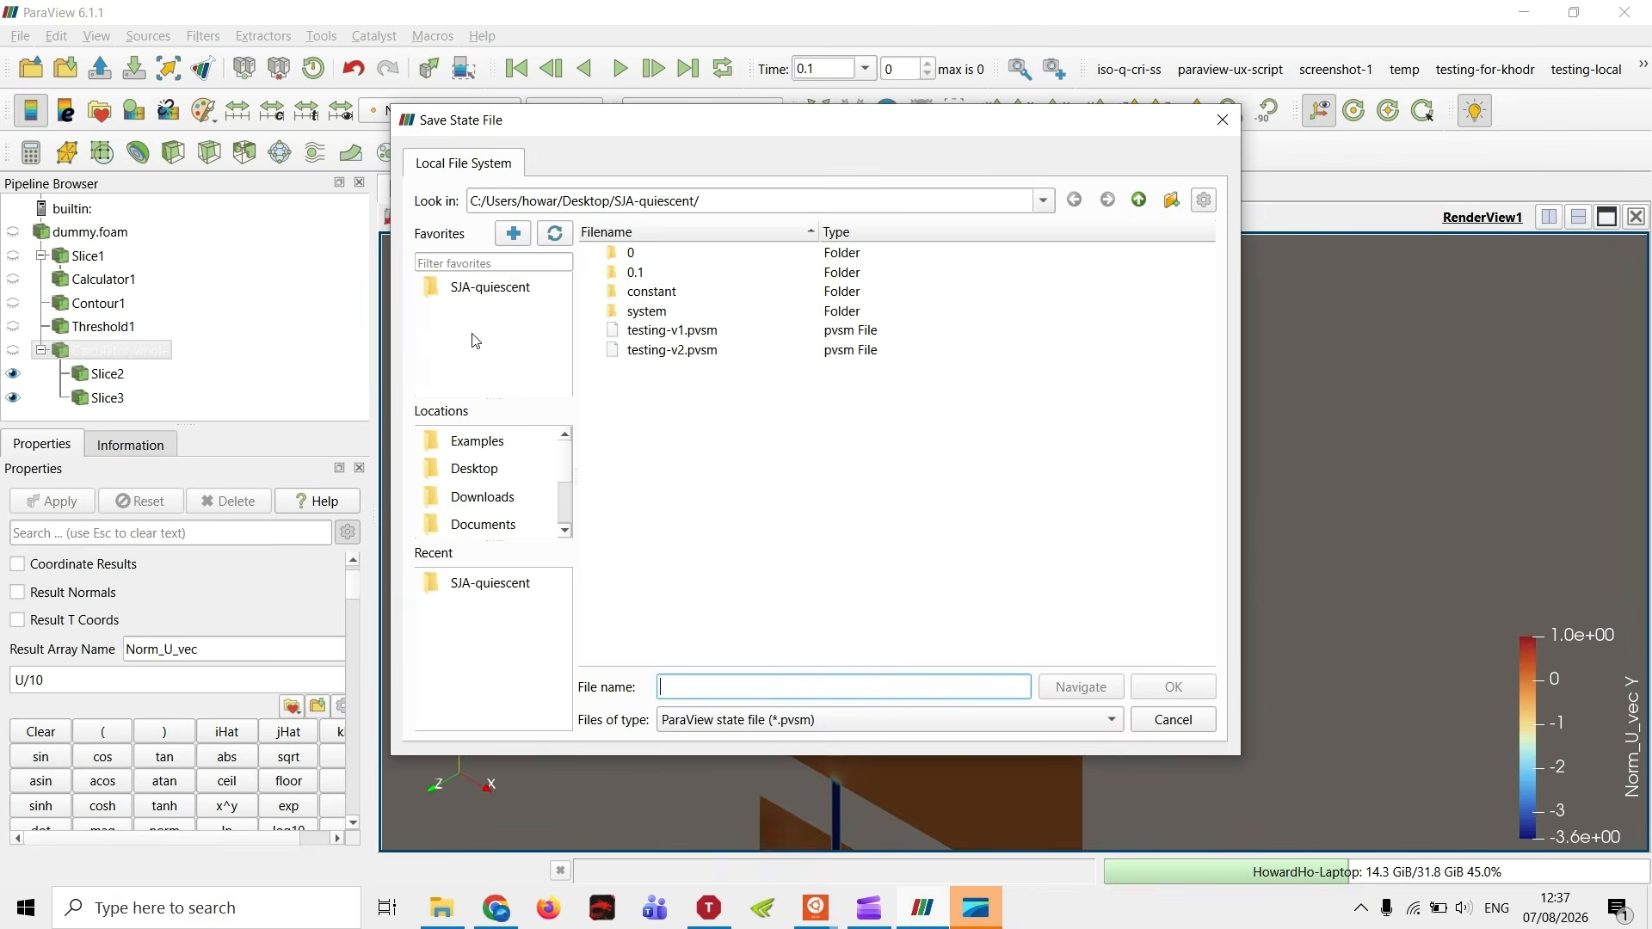
{"action": "left_click", "coordinate": [673, 350]}
{"action": "left_click", "coordinate": [1166, 686]}
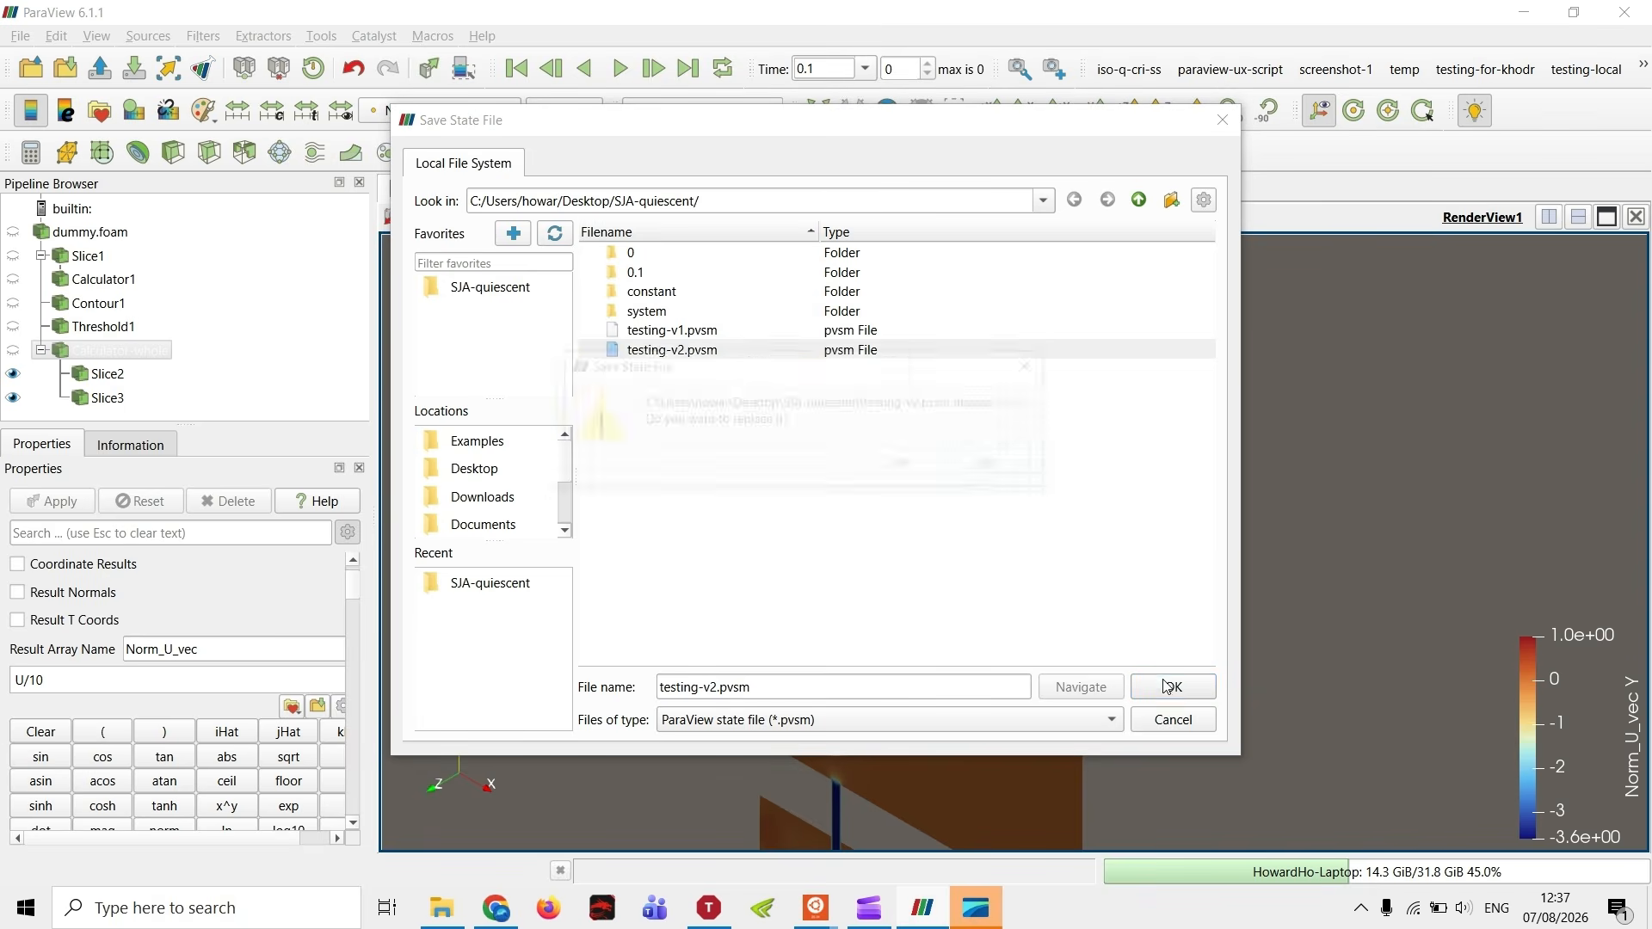
{"action": "left_click", "coordinate": [922, 472]}
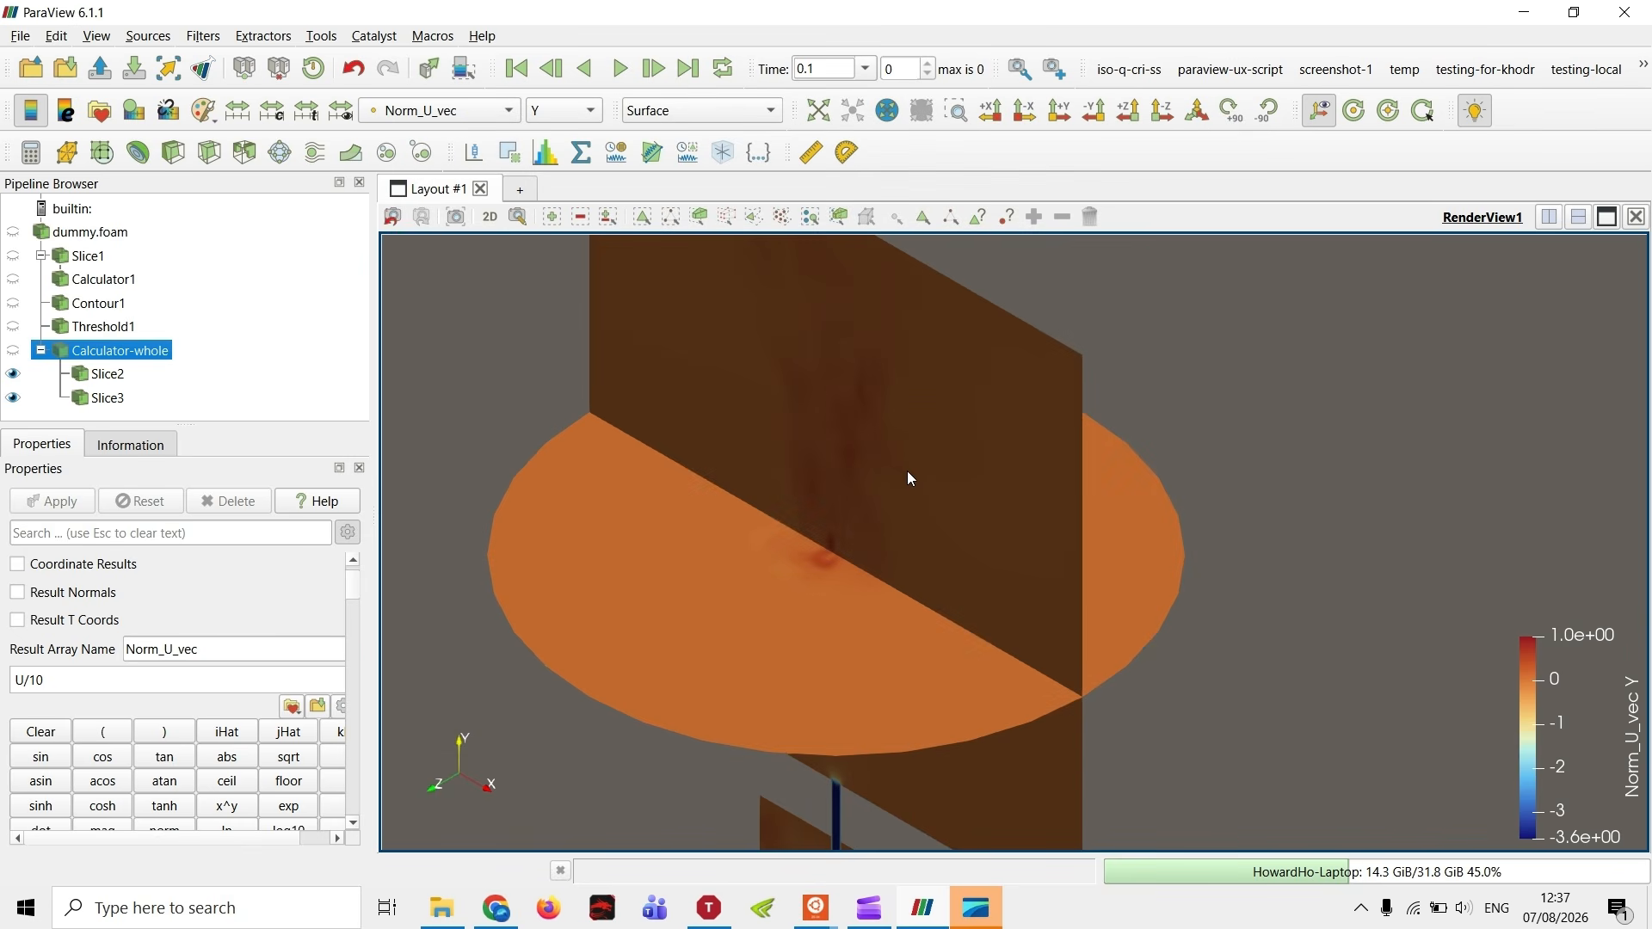
- Hide Slice2 and Slice3 and show only the full dummy.foam volume
{"action": "left_click", "coordinate": [13, 375]}
{"action": "left_click", "coordinate": [15, 399]}
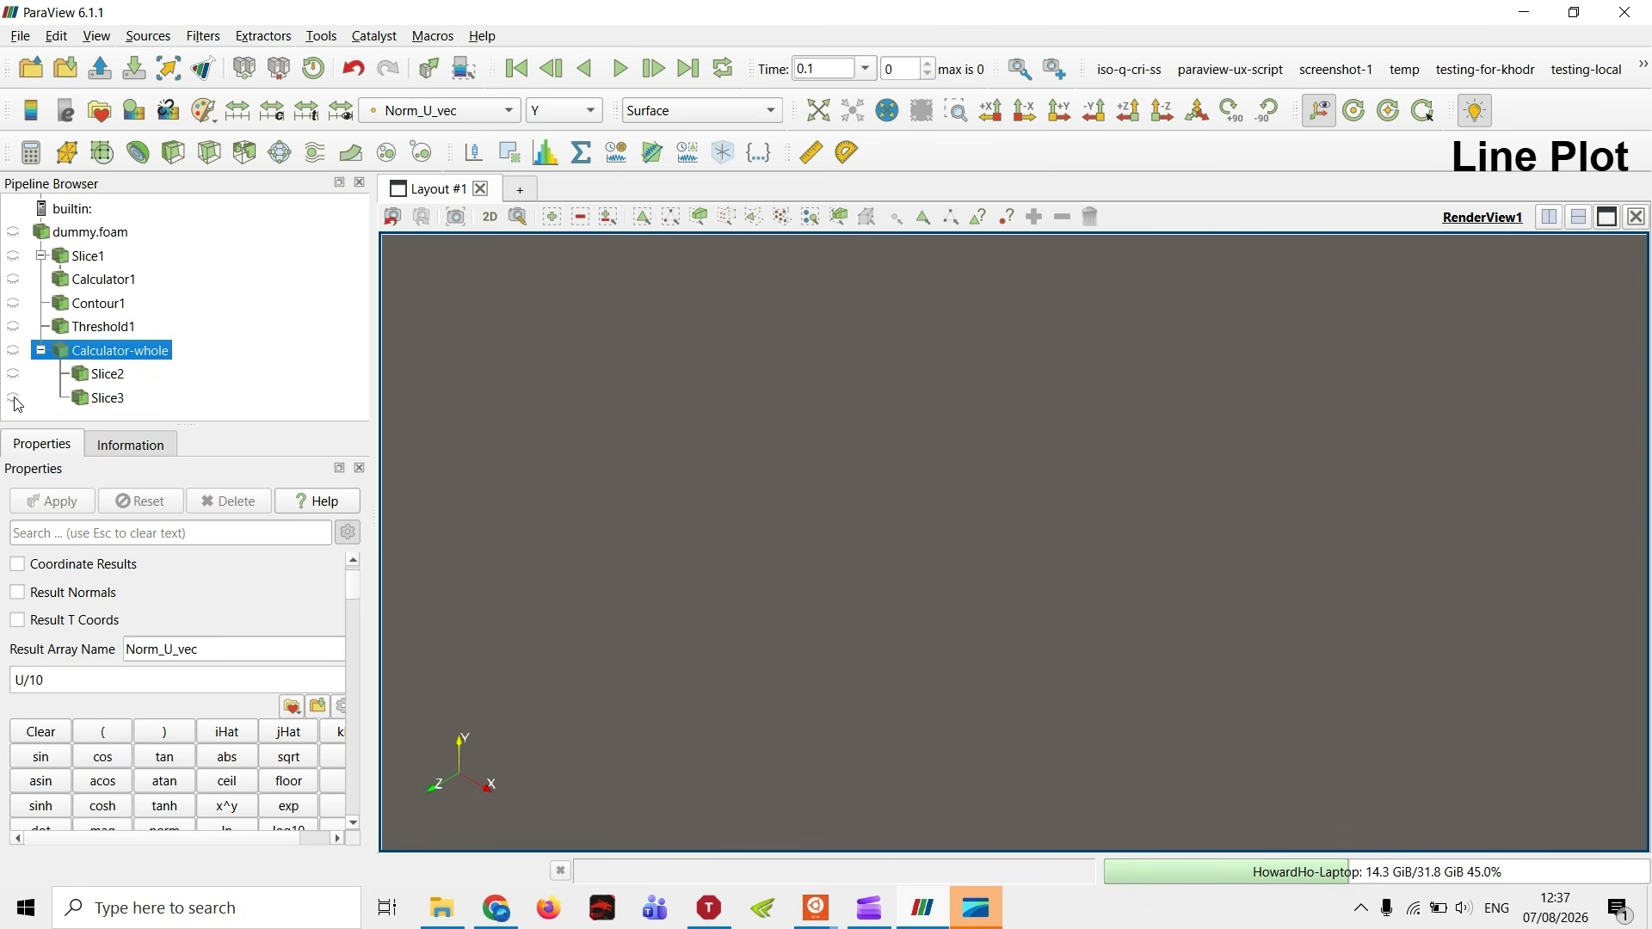
{"action": "left_click", "coordinate": [13, 233]}
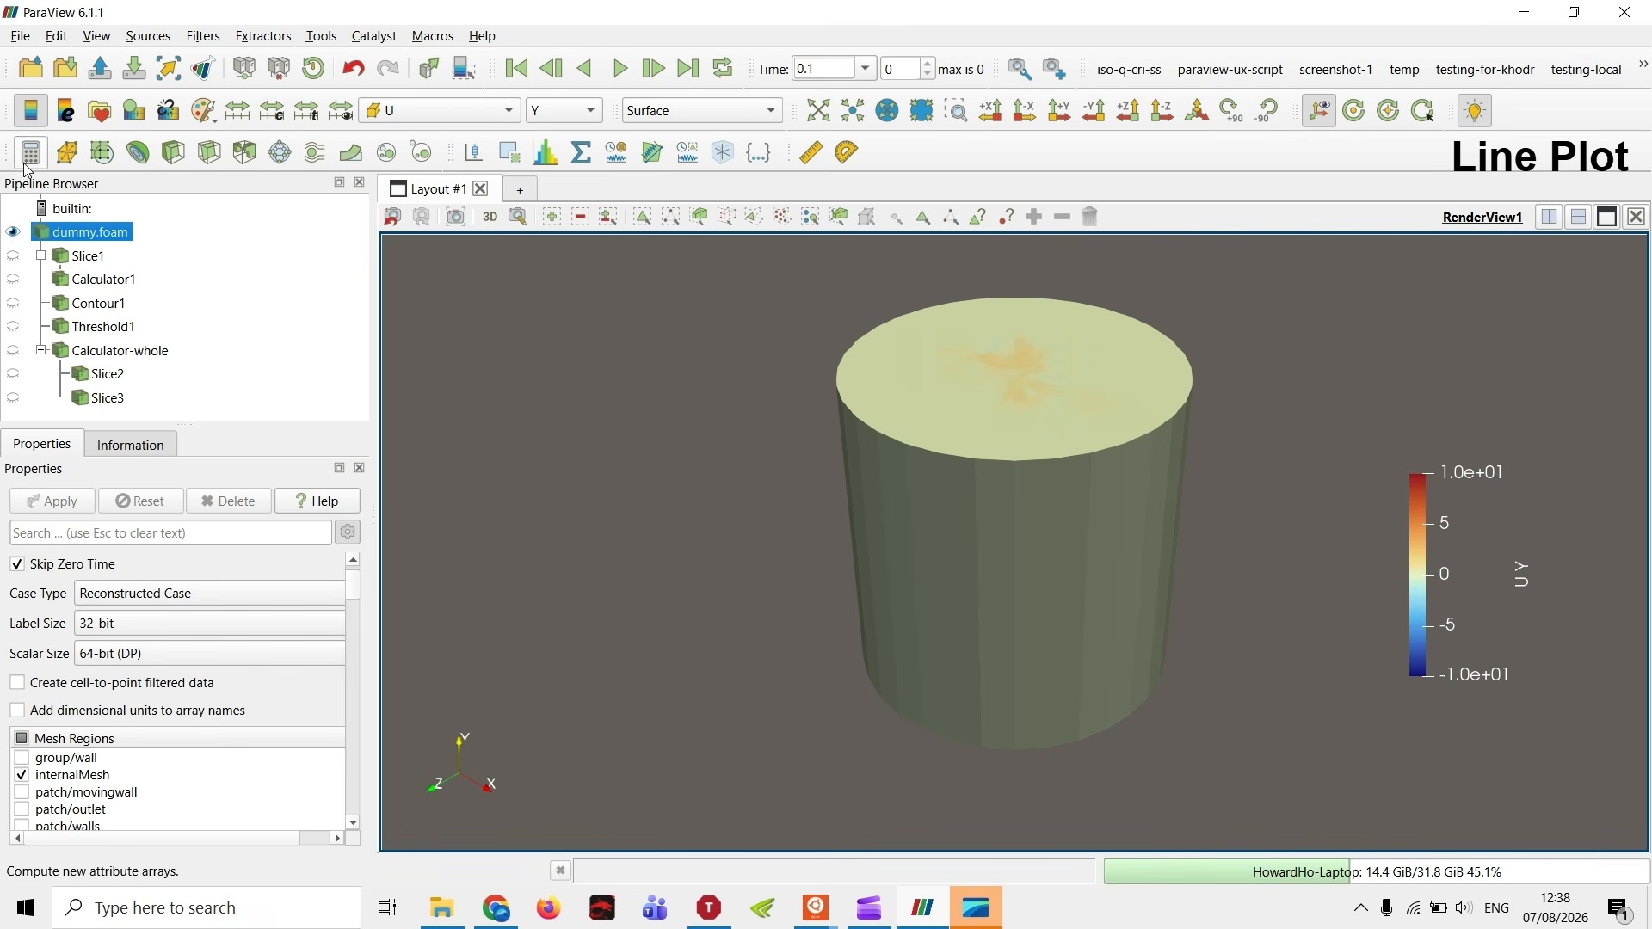
- Examine the dummy.foam volume from several angles and the narrow tube joining the main cylinder to the lower chamber in a front view
{"action": "left_click_drag", "start_coordinate": [1075, 619], "coordinate": [1106, 578]}
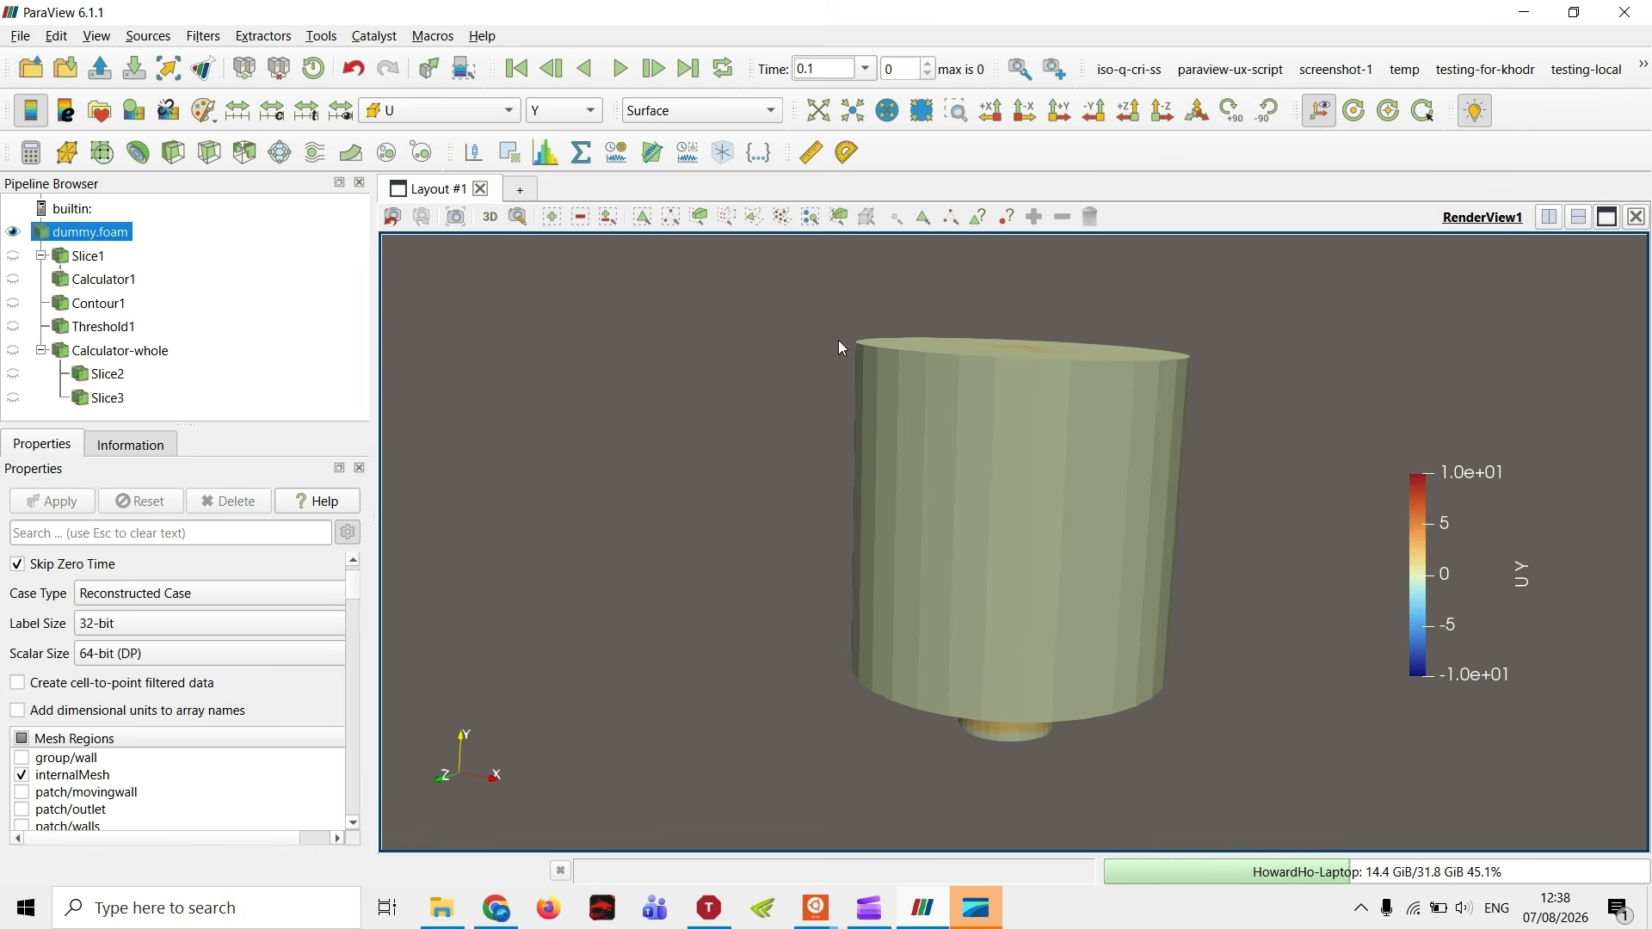
{"action": "left_click_drag", "start_coordinate": [555, 331], "coordinate": [501, 282]}
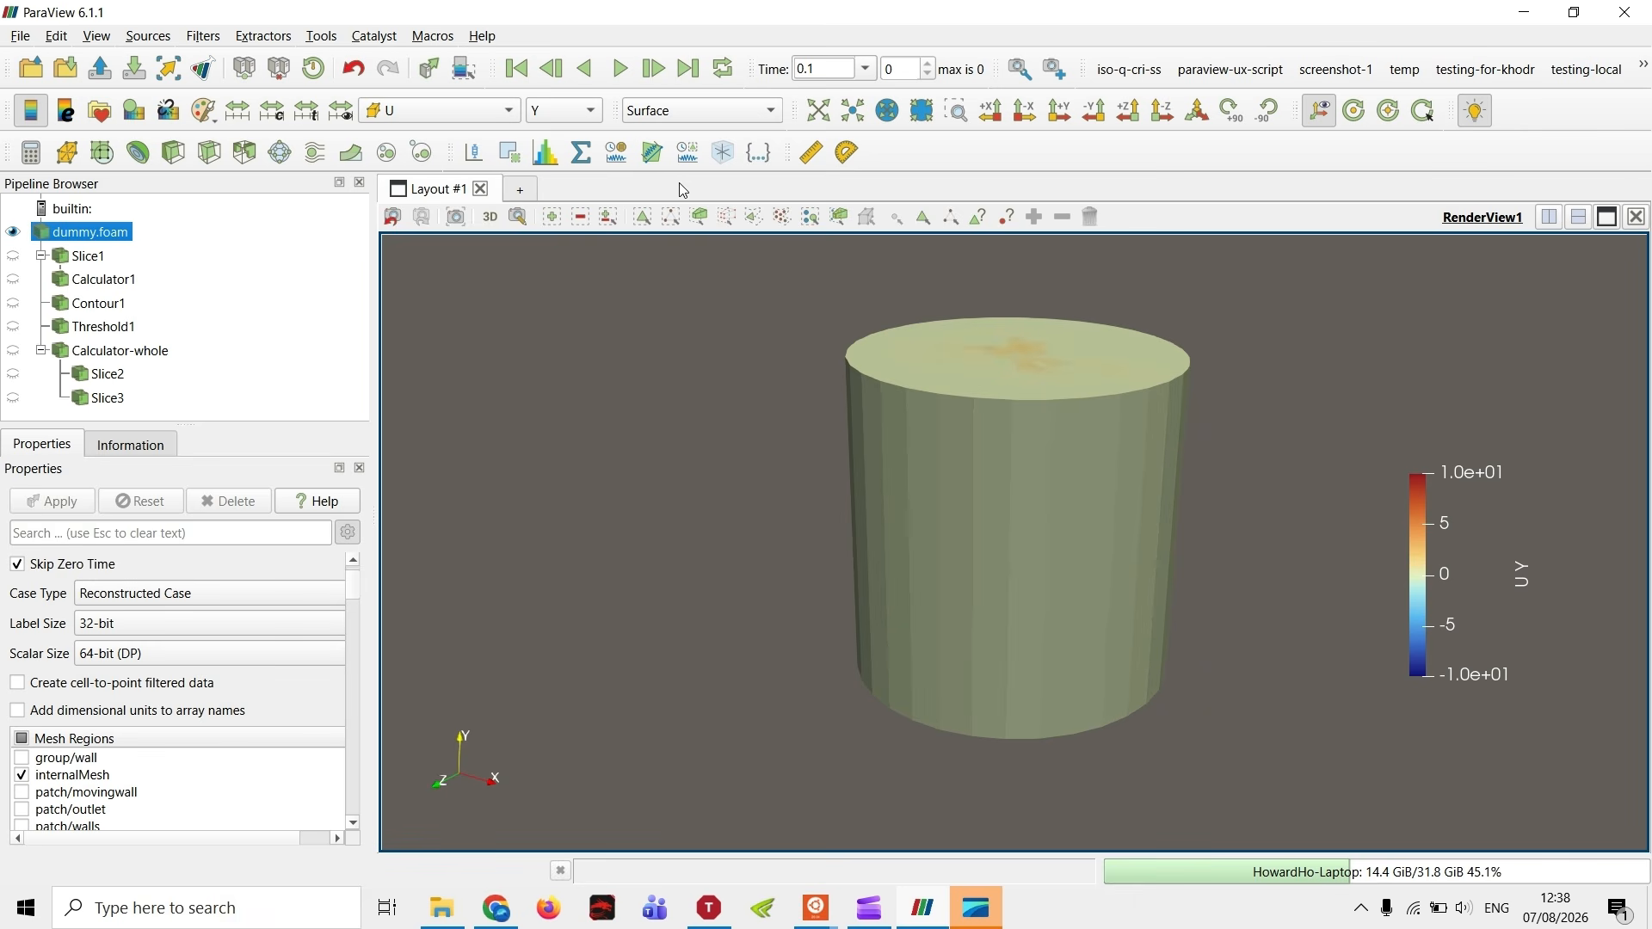
{"action": "left_click", "coordinate": [1198, 110]}
{"action": "left_click", "coordinate": [490, 217]}
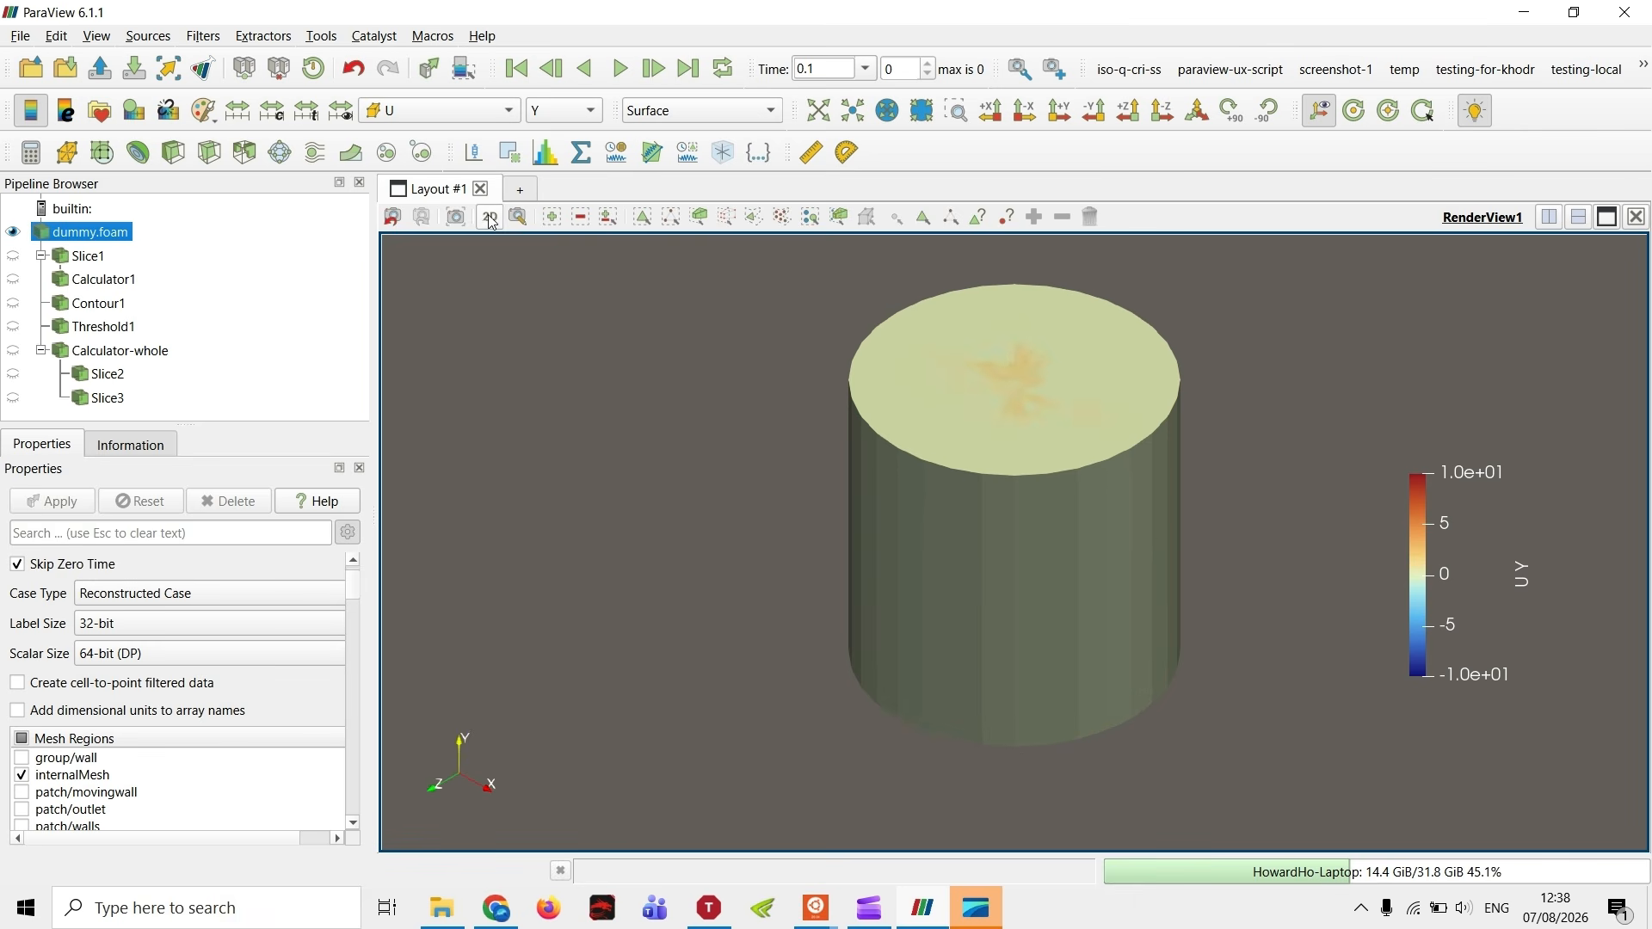
{"action": "left_click", "coordinate": [1163, 110]}
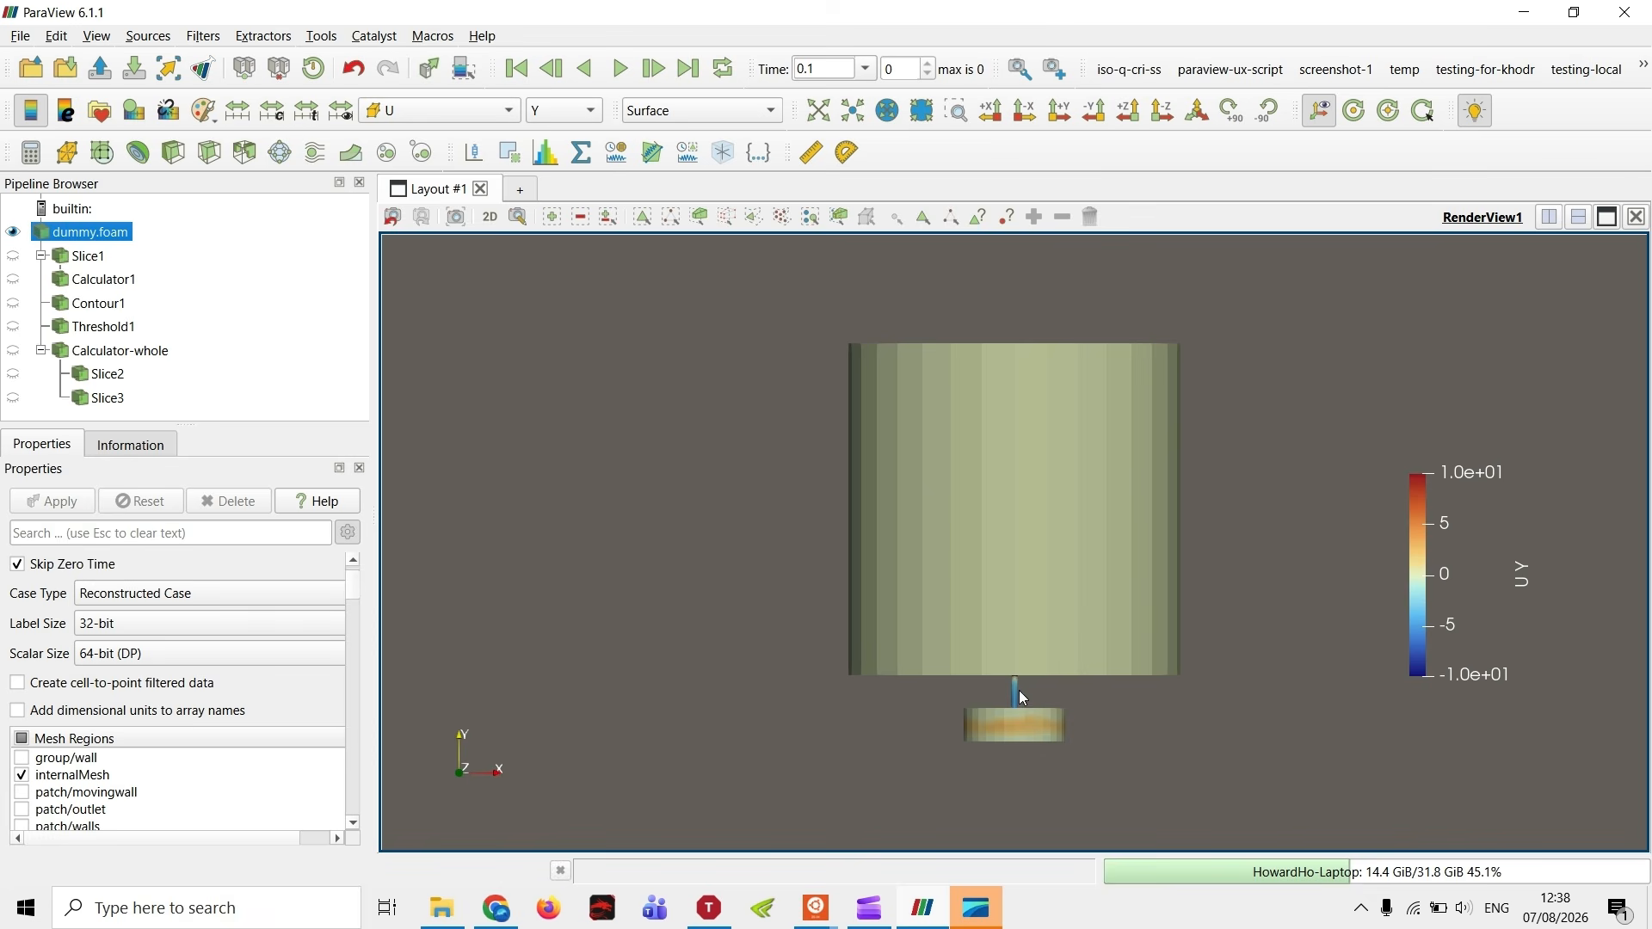
{"action": "scroll", "coordinate": [1019, 690], "scroll_direction": "up", "scroll_amount": 8}
{"action": "left_click_drag", "start_coordinate": [1078, 704], "coordinate": [1061, 250]}
{"action": "left_click_drag", "start_coordinate": [1079, 783], "coordinate": [1027, 605]}
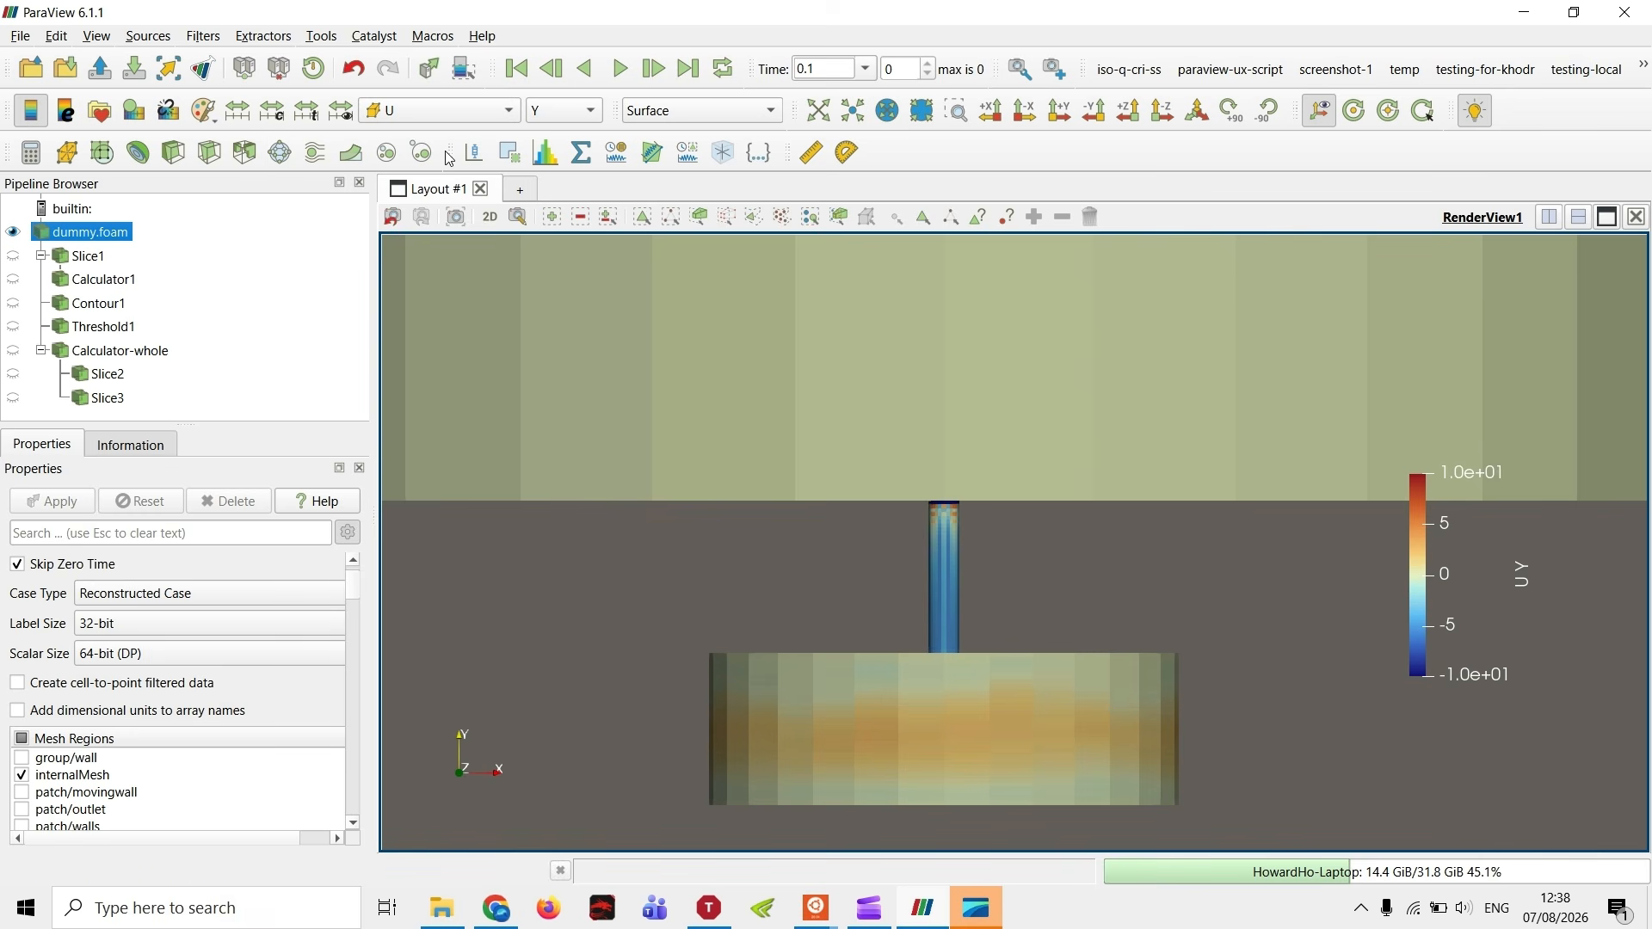
- Add a Plot Over Line filter to dummy.foam and check its default line in isometric and front views
{"action": "left_click", "coordinate": [652, 153]}
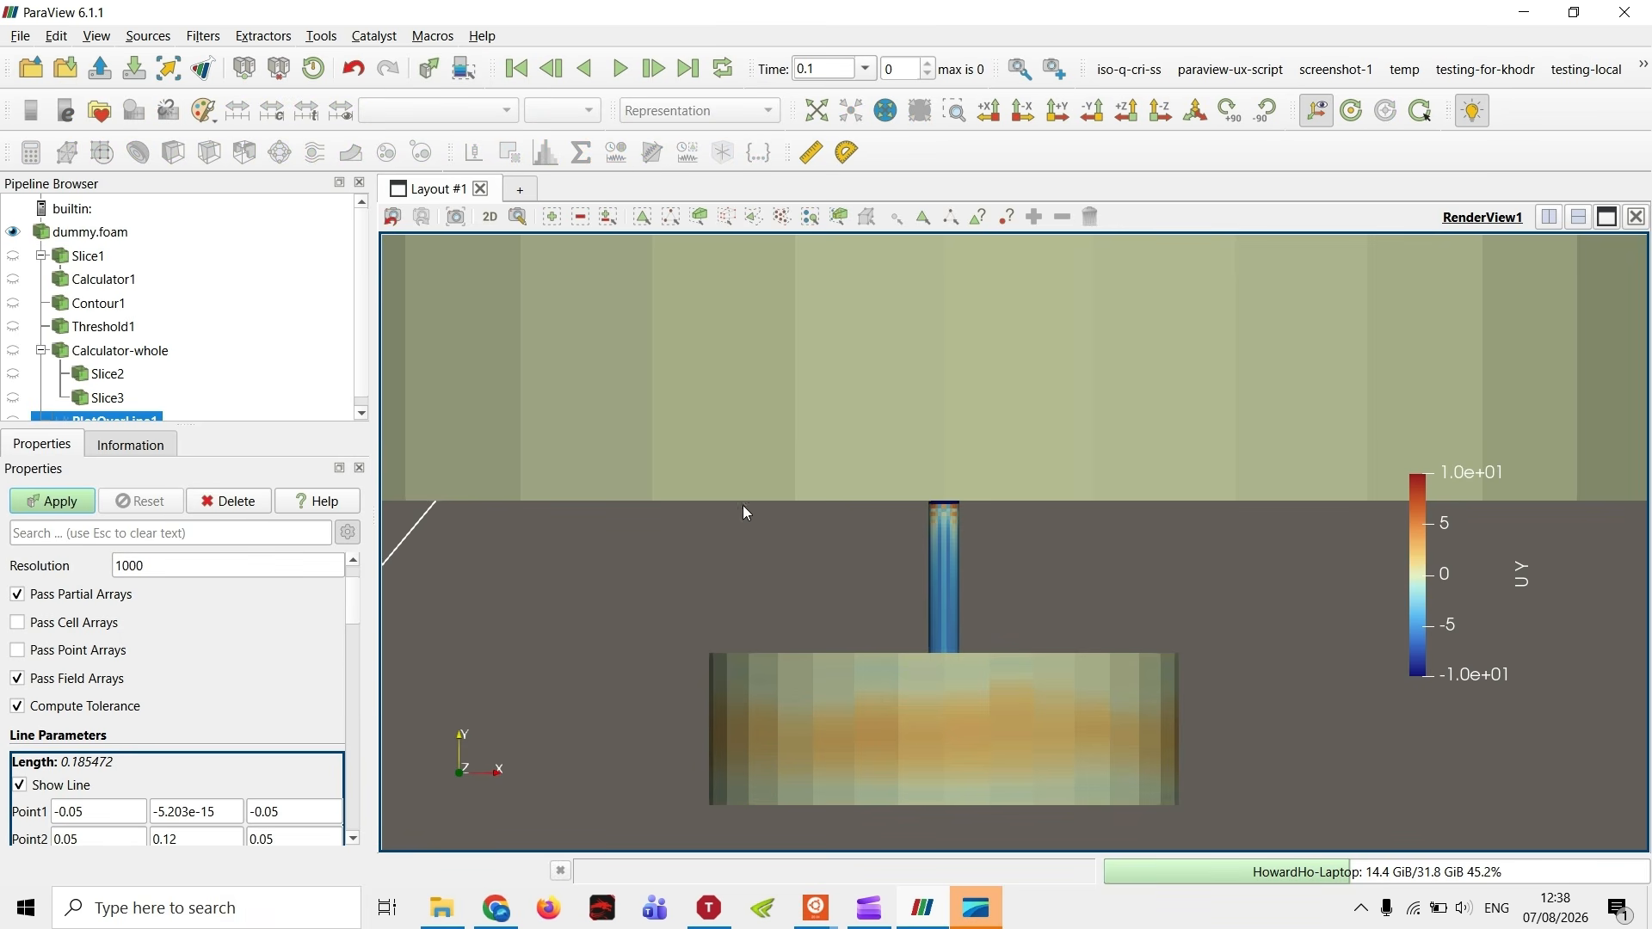
{"action": "scroll", "coordinate": [1015, 652], "scroll_direction": "down", "scroll_amount": 5}
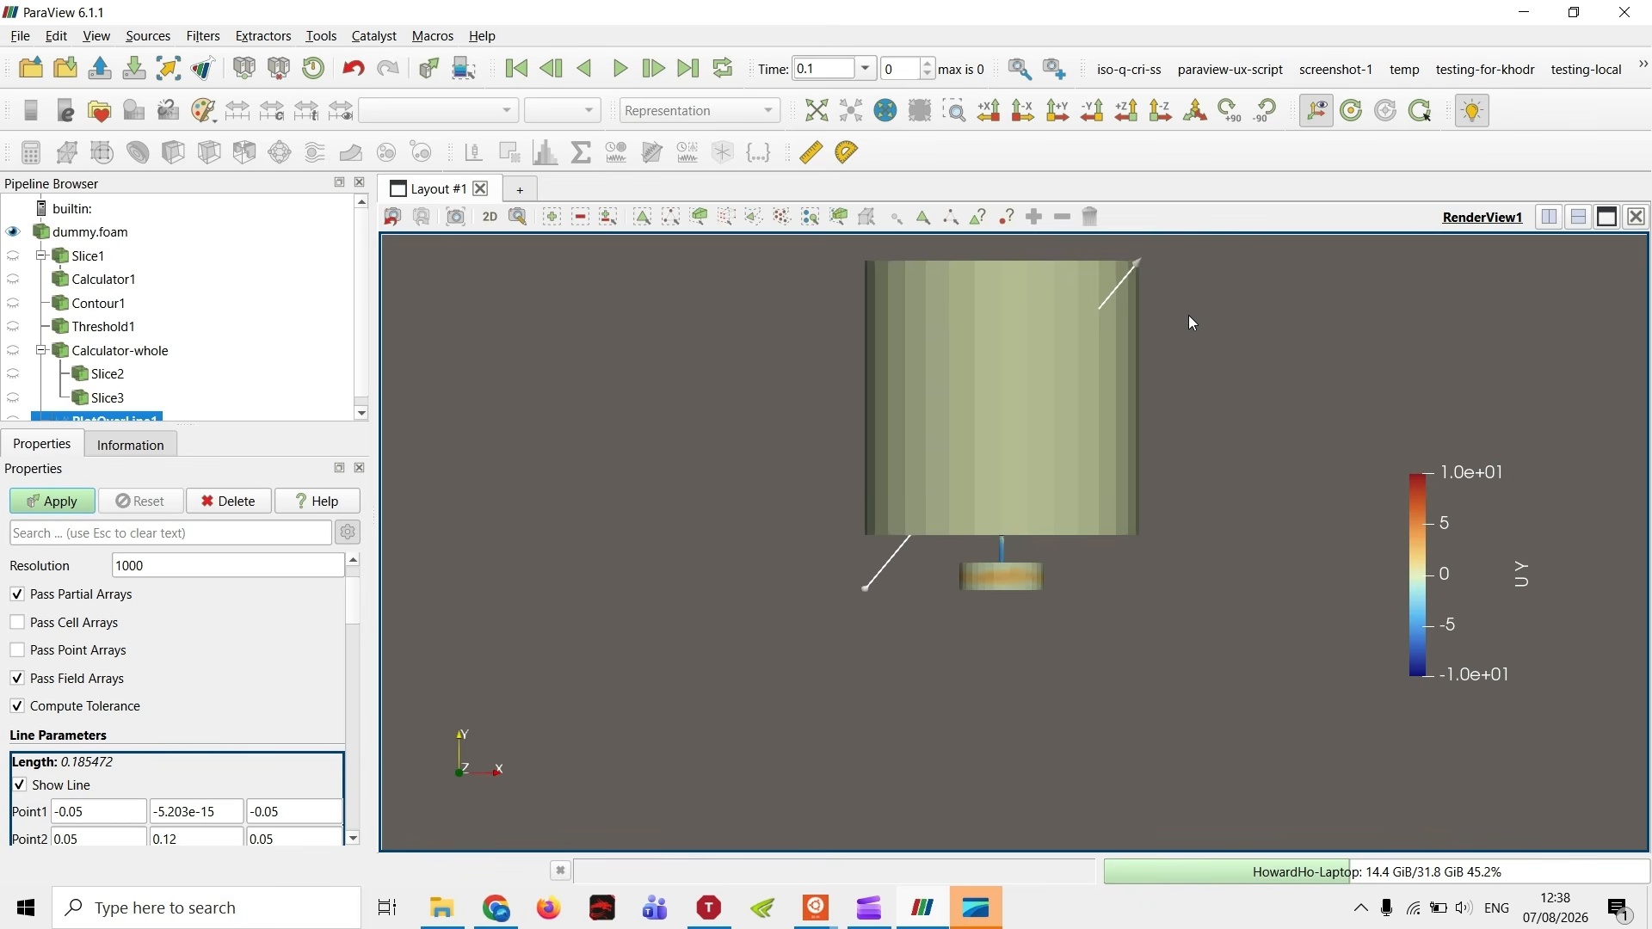
{"action": "left_click", "coordinate": [1195, 110]}
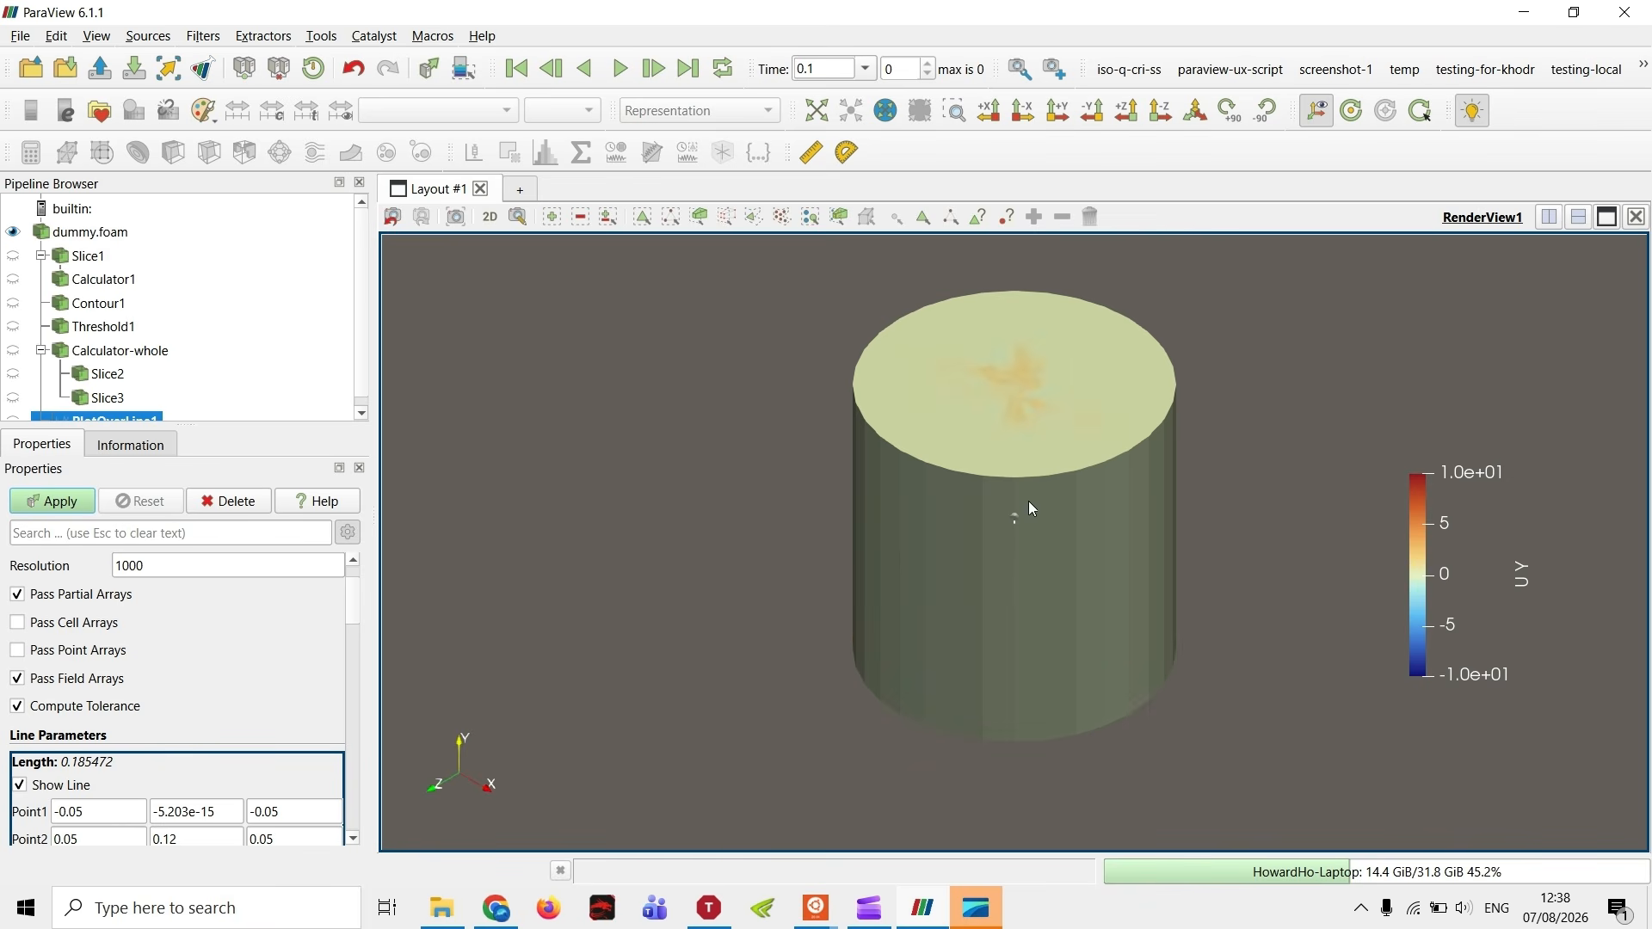
{"action": "left_click", "coordinate": [1159, 112]}
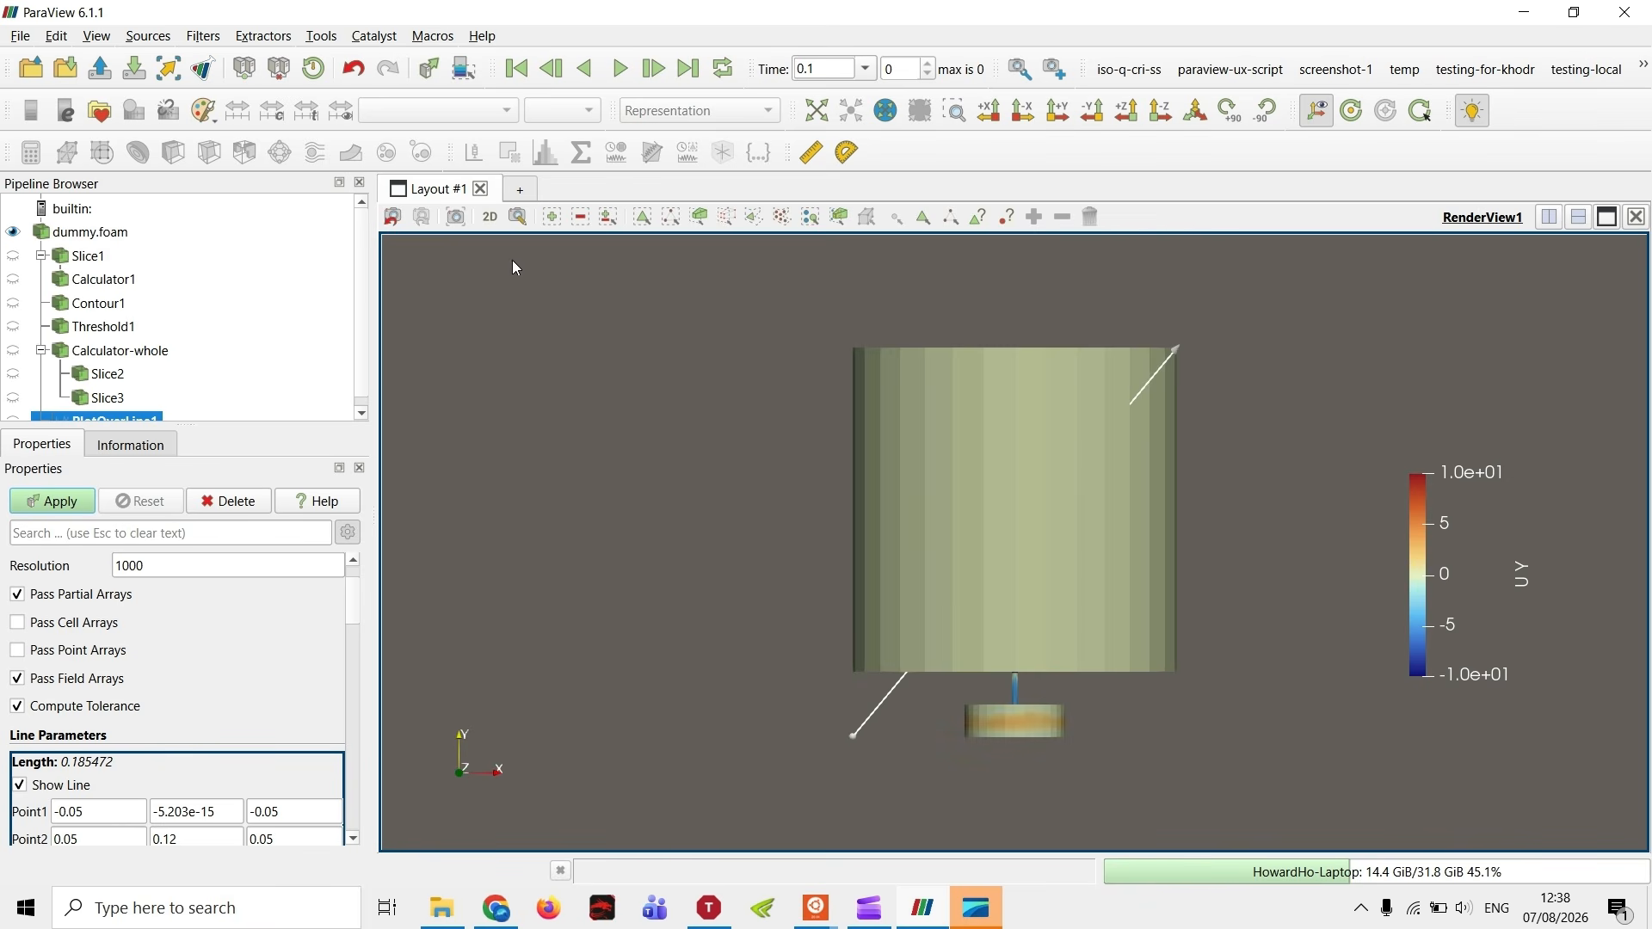
- Move the sampling line's first point beside the narrow tube, to about X -0.0043, Y 0.0132
{"action": "middle_click_drag", "start_coordinate": [1084, 822], "coordinate": [1197, 625]}
{"action": "scroll", "coordinate": [1003, 680], "scroll_direction": "up", "scroll_amount": 8}
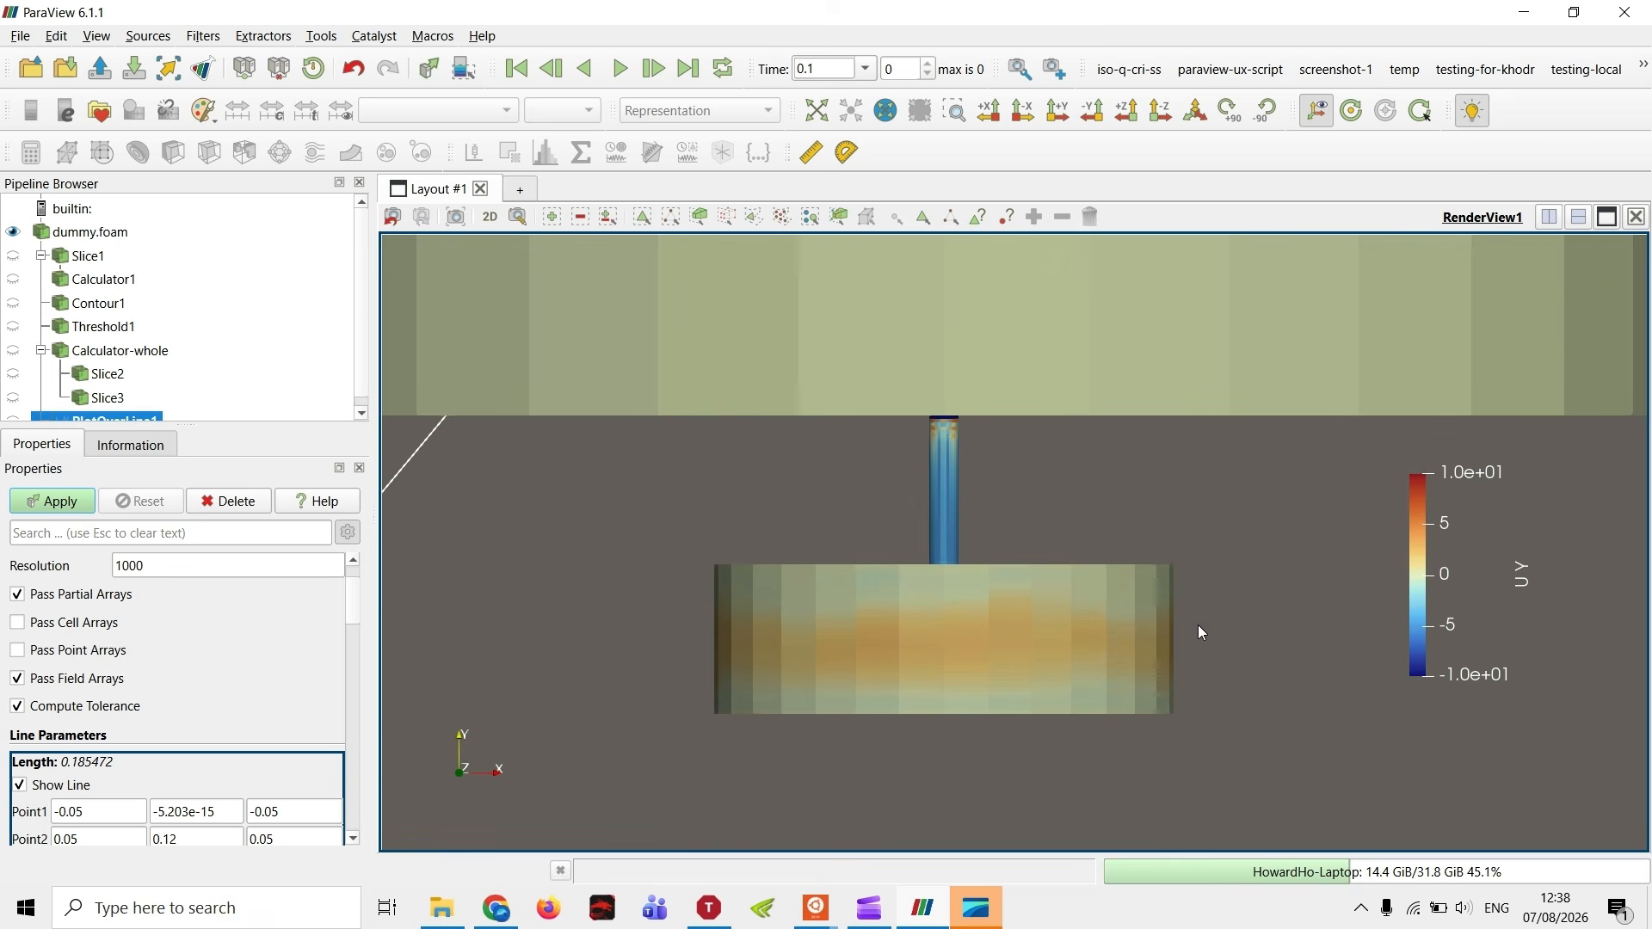
{"action": "scroll", "coordinate": [1118, 628], "scroll_direction": "down", "scroll_amount": 1}
{"action": "scroll", "coordinate": [1051, 639], "scroll_direction": "down", "scroll_amount": 2}
{"action": "left_click_drag", "start_coordinate": [456, 668], "coordinate": [923, 523]}
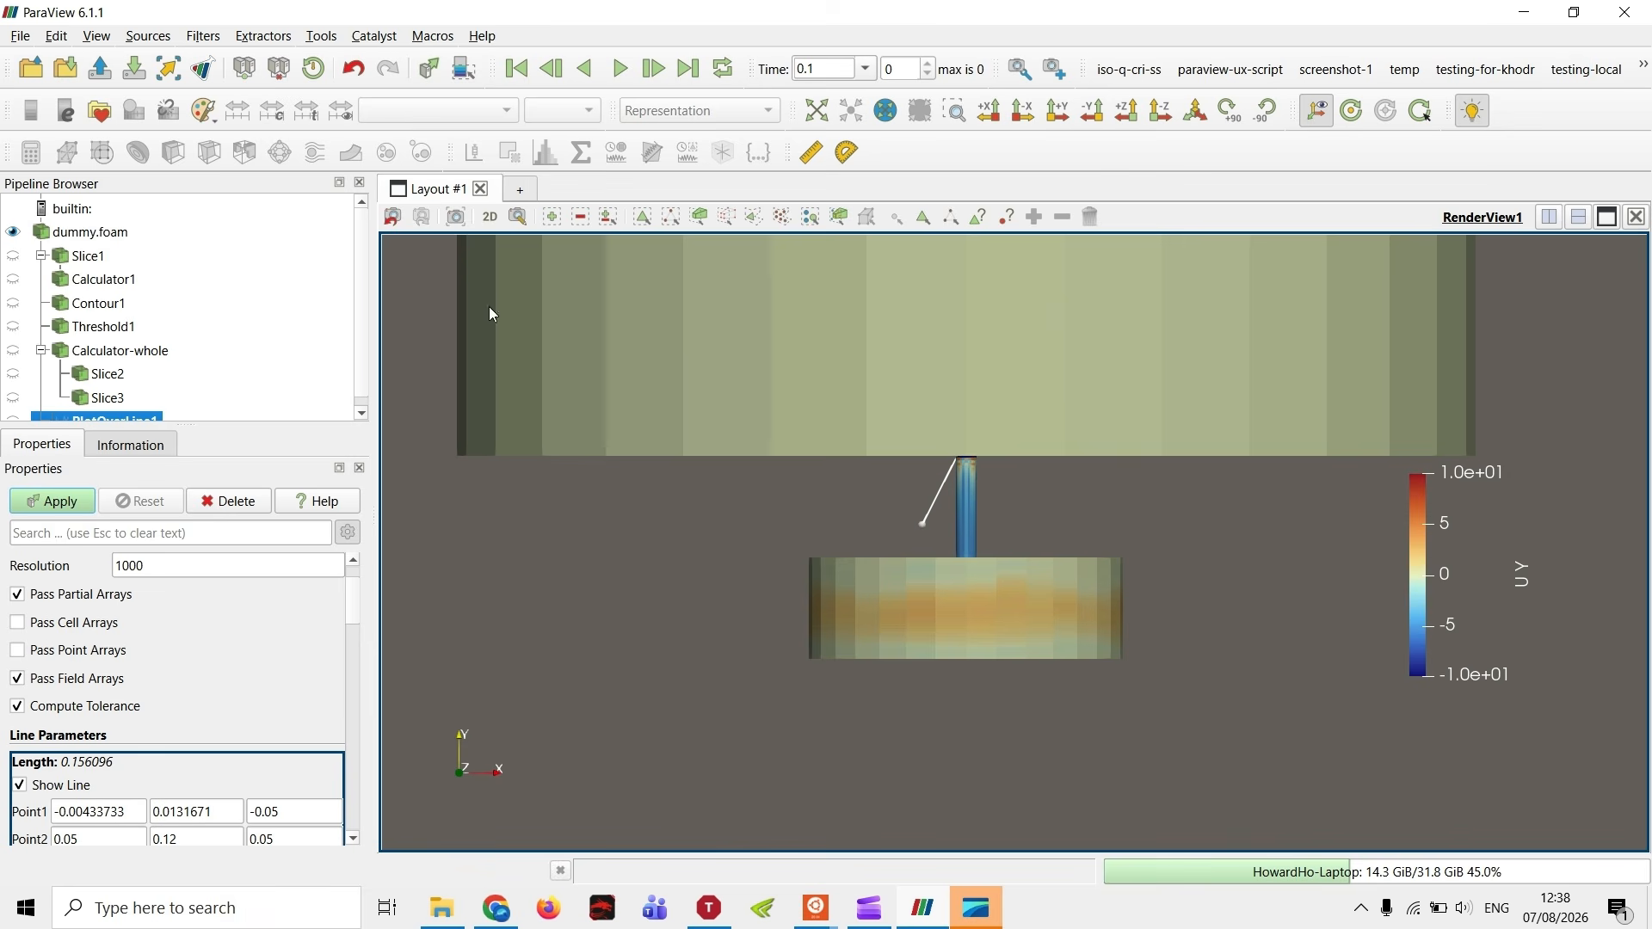
{"action": "left_click", "coordinate": [491, 217]}
{"action": "left_click_drag", "start_coordinate": [1128, 582], "coordinate": [1213, 482]}
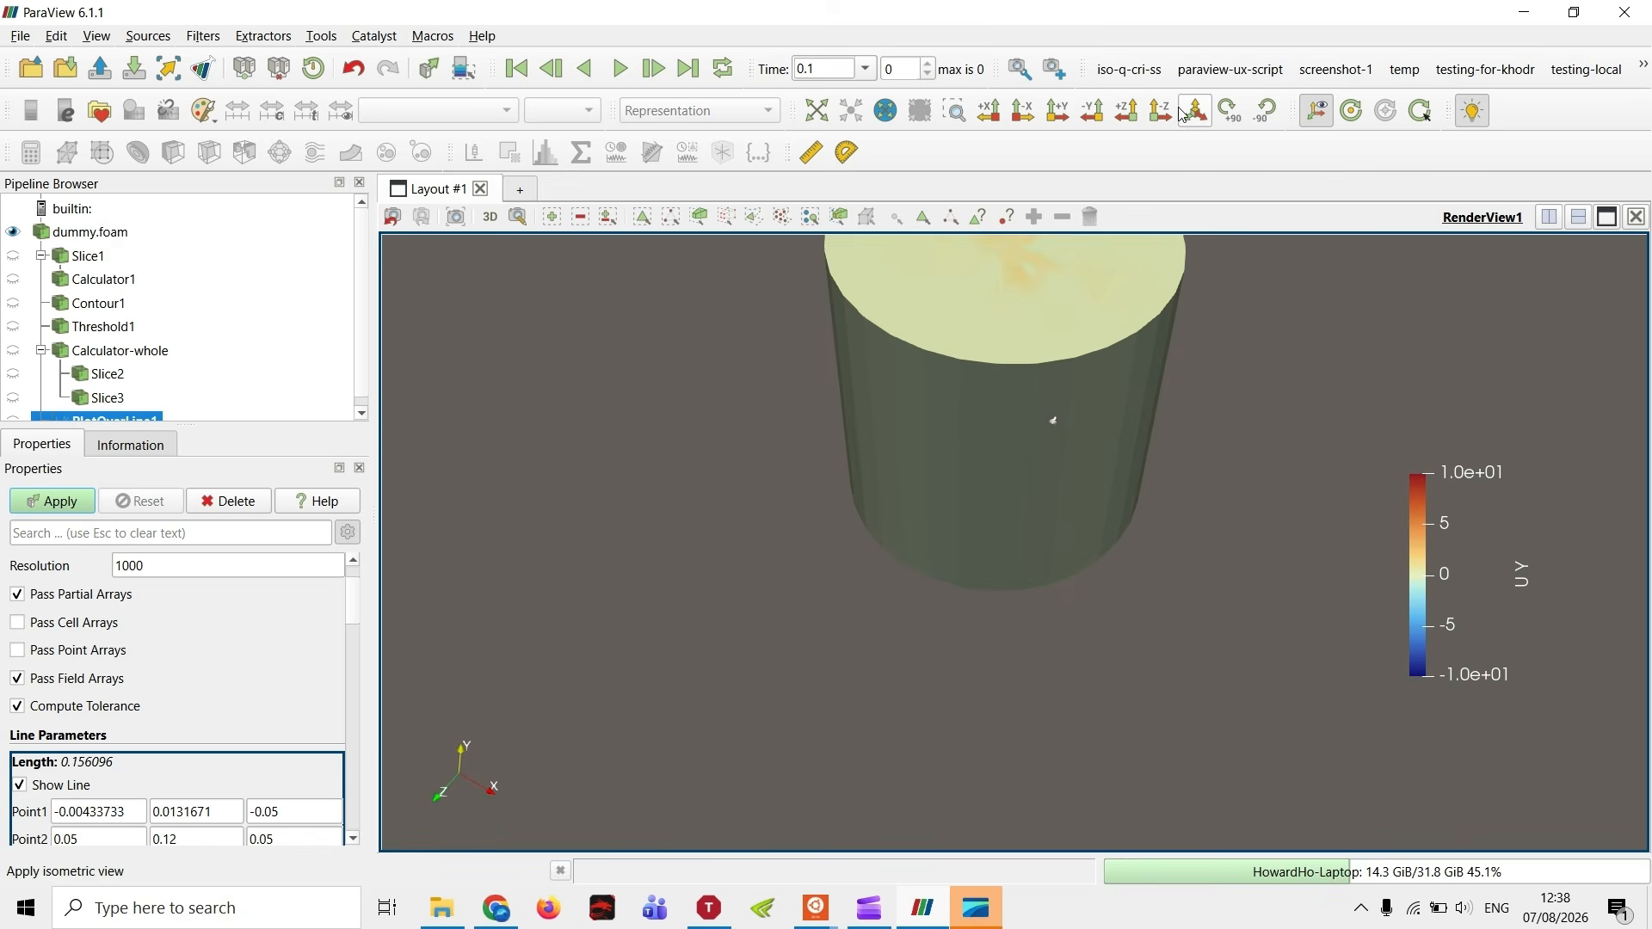
{"action": "left_click", "coordinate": [1193, 111]}
{"action": "left_click", "coordinate": [490, 217]}
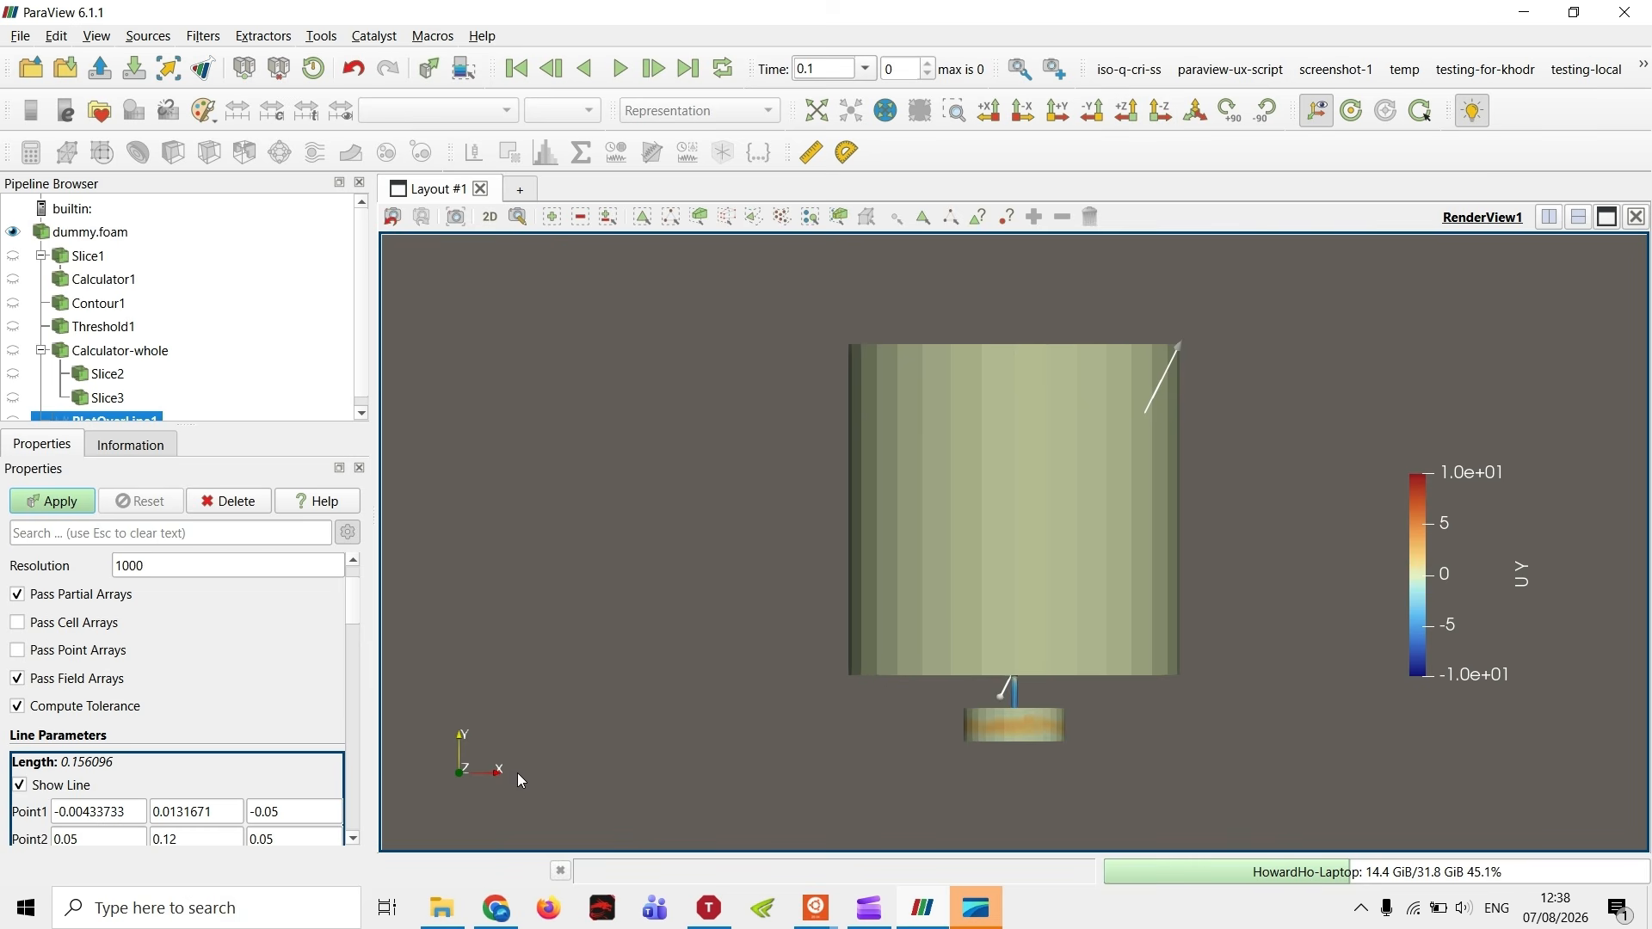
- Try the axis alignments for the sampling line and leave it parallel to the X axis
{"action": "scroll", "coordinate": [189, 740], "scroll_direction": "down", "scroll_amount": 4}
{"action": "scroll", "coordinate": [215, 740], "scroll_direction": "up", "scroll_amount": 2}
{"action": "scroll", "coordinate": [247, 740], "scroll_direction": "down", "scroll_amount": 1}
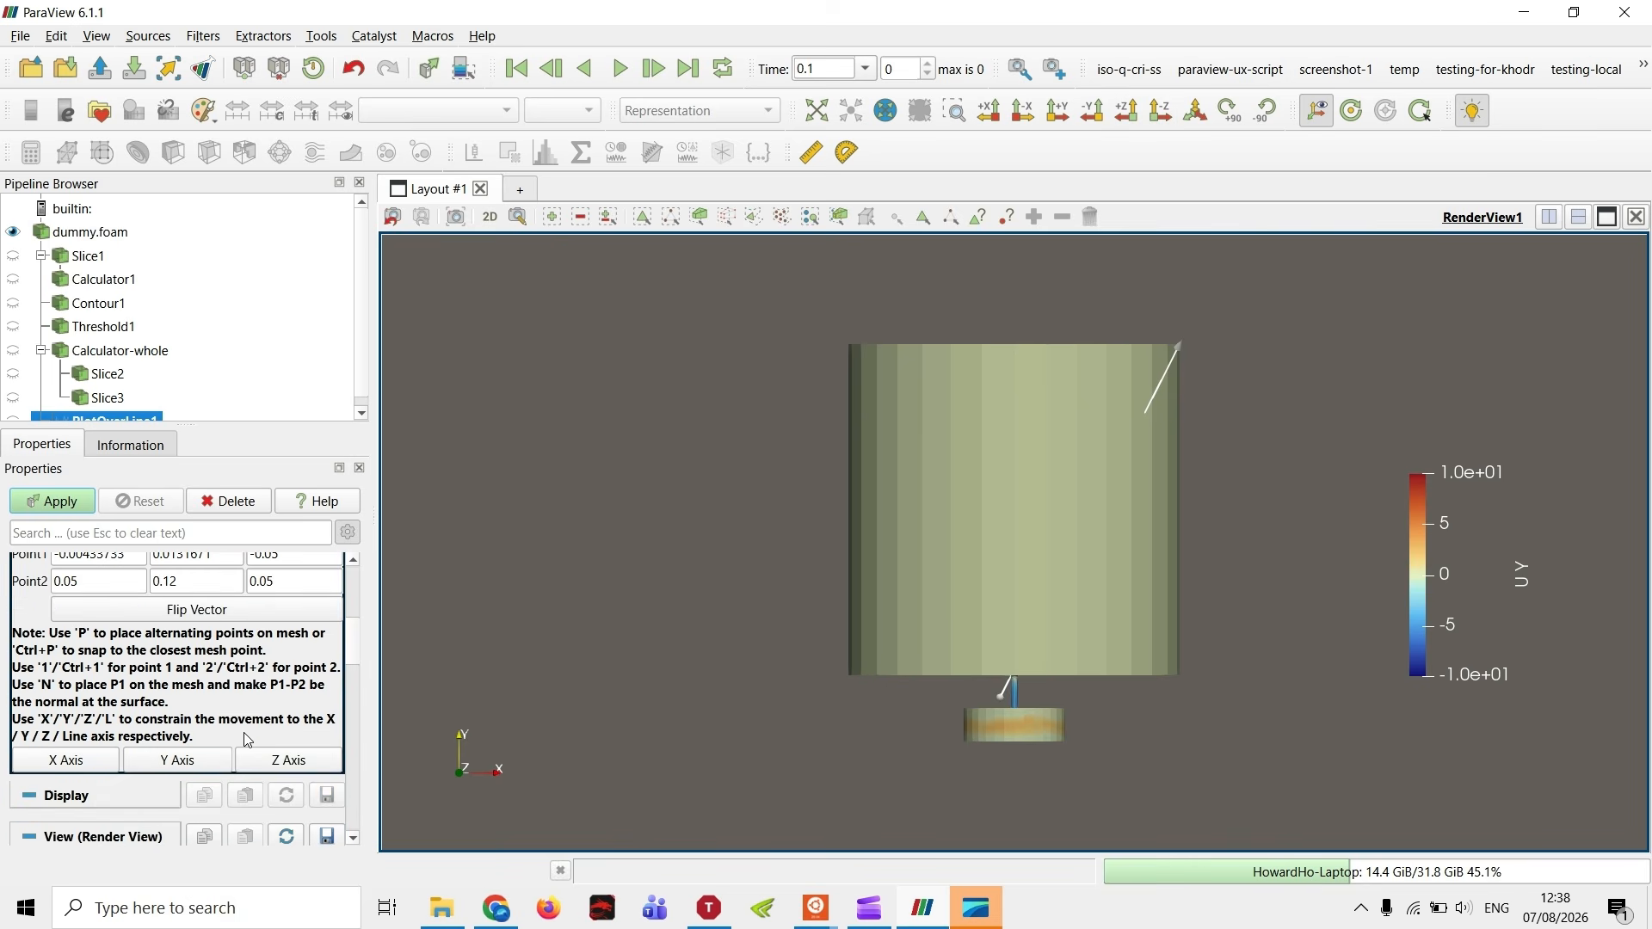
{"action": "left_click", "coordinate": [277, 759]}
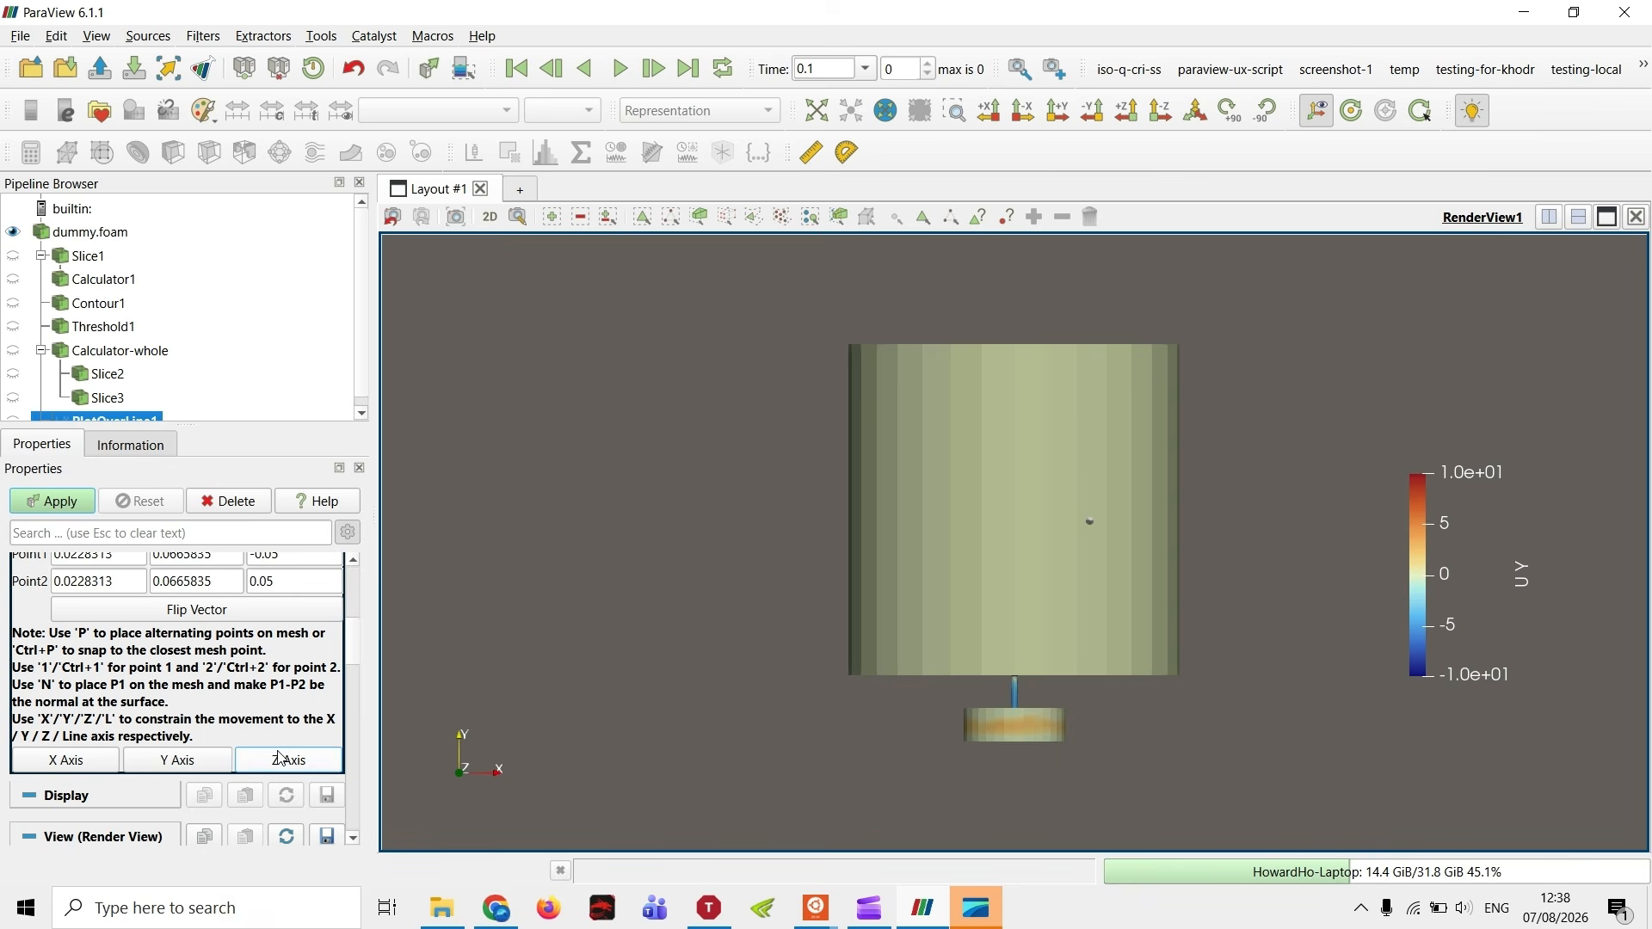
{"action": "left_click", "coordinate": [101, 768]}
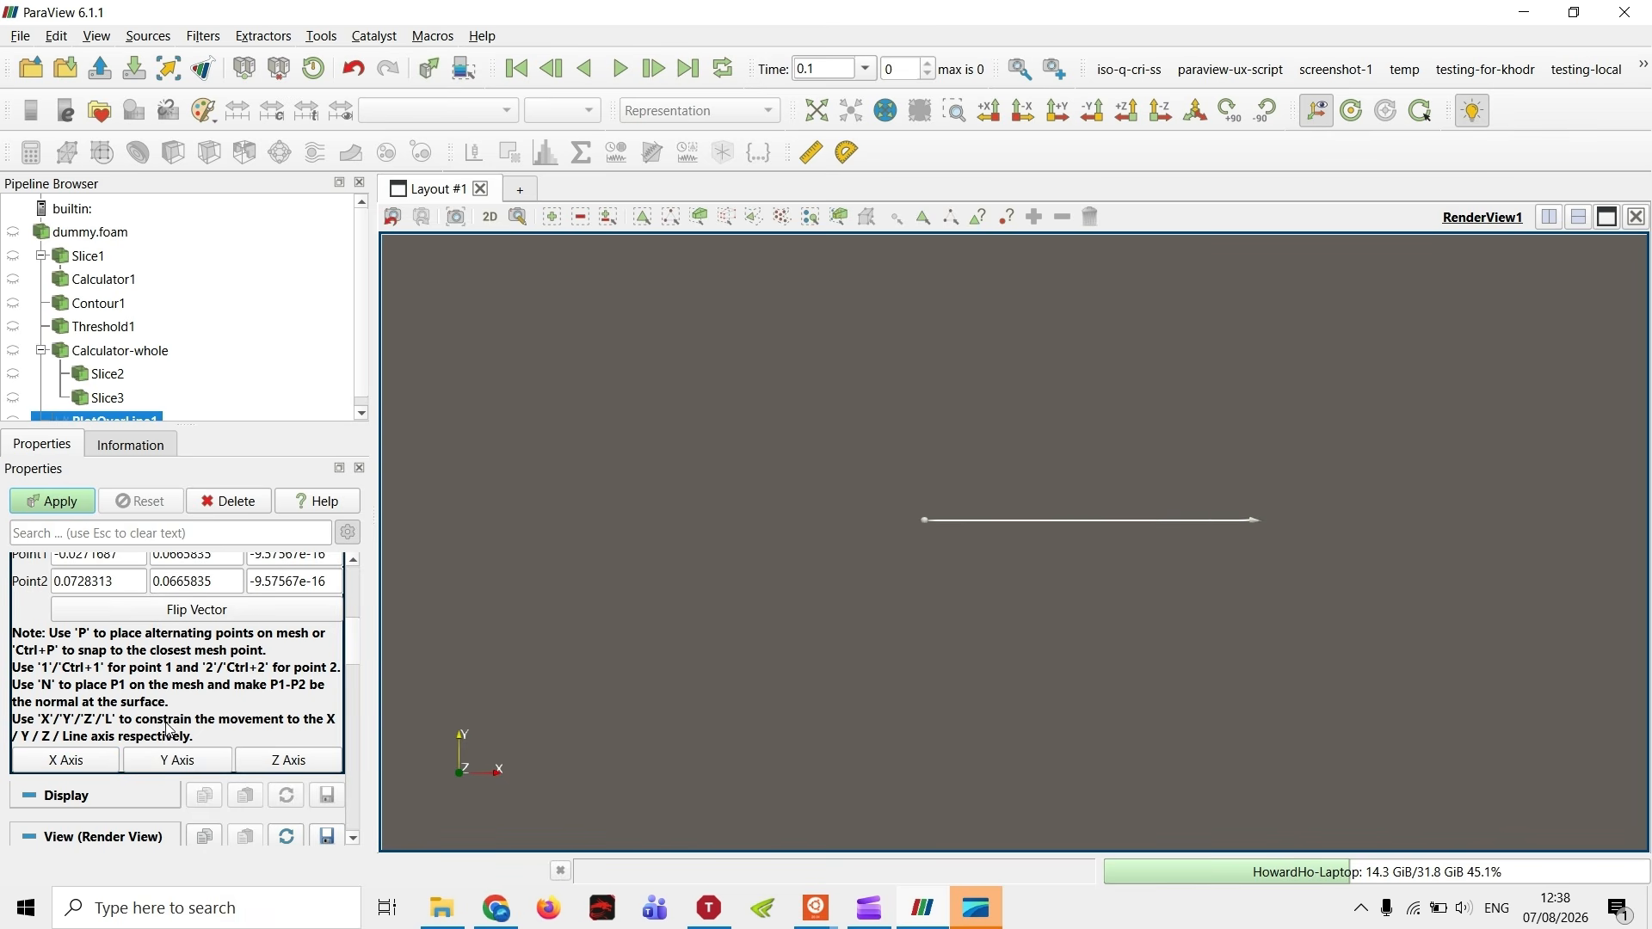
{"action": "left_click", "coordinate": [178, 759]}
{"action": "left_click", "coordinate": [258, 760]}
{"action": "left_click", "coordinate": [116, 761]}
{"action": "scroll", "coordinate": [159, 620], "scroll_direction": "up", "scroll_amount": 2}
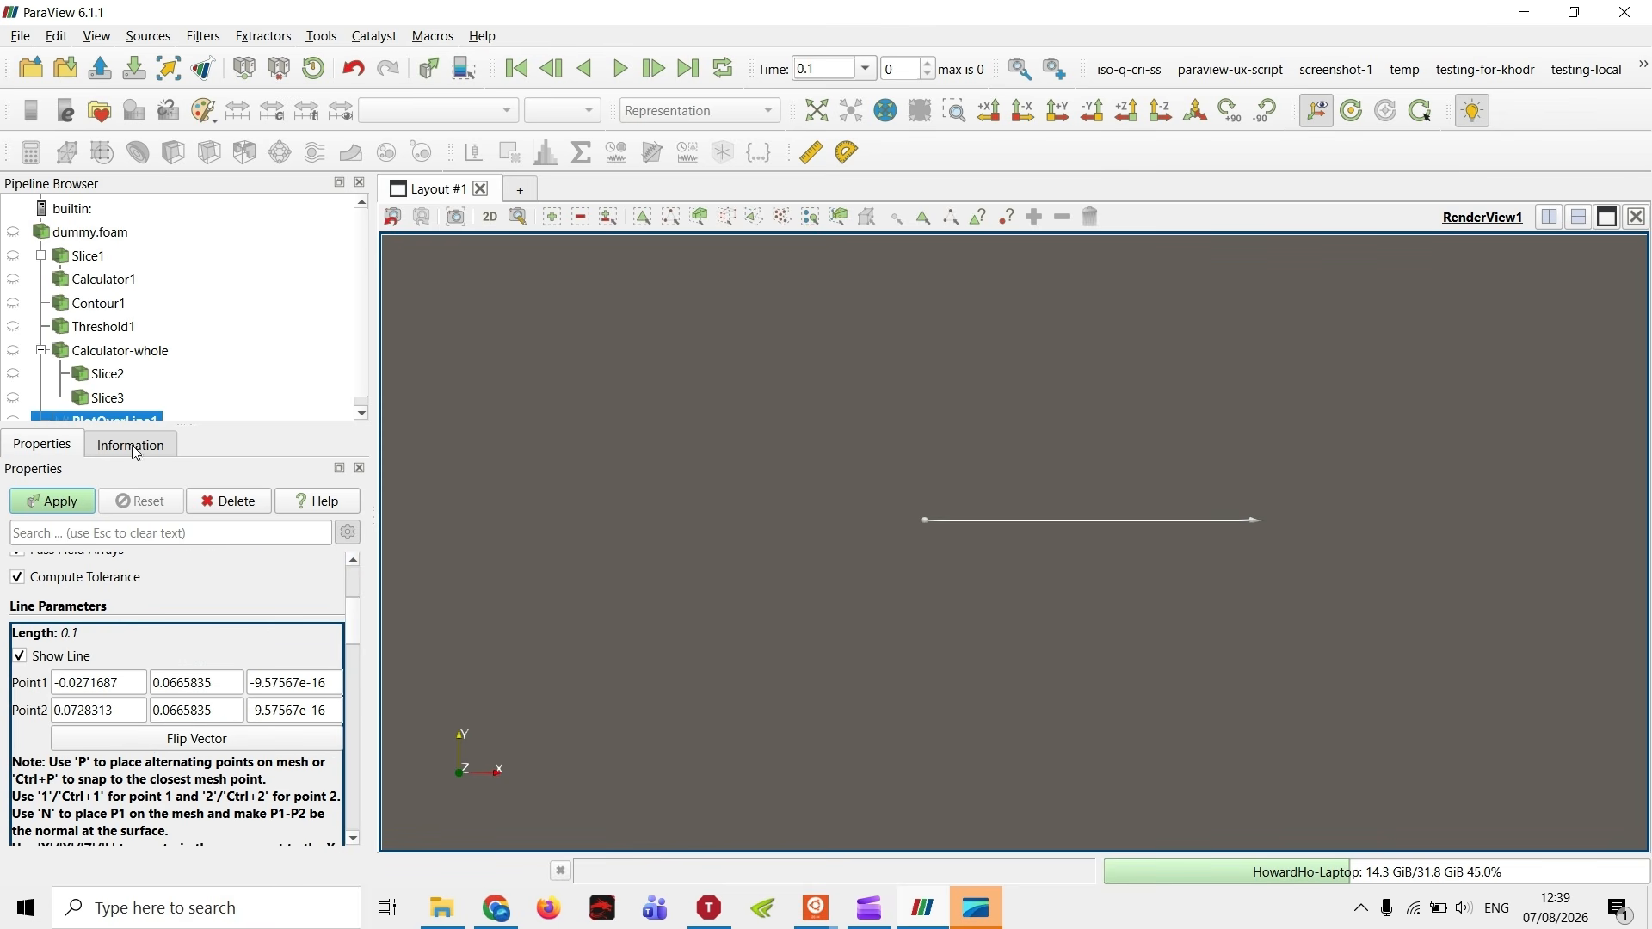
- Show the dummy.foam volume again and reselect PlotOverLine1, with the narrow tube framed close up in a front view
{"action": "left_click", "coordinate": [13, 232]}
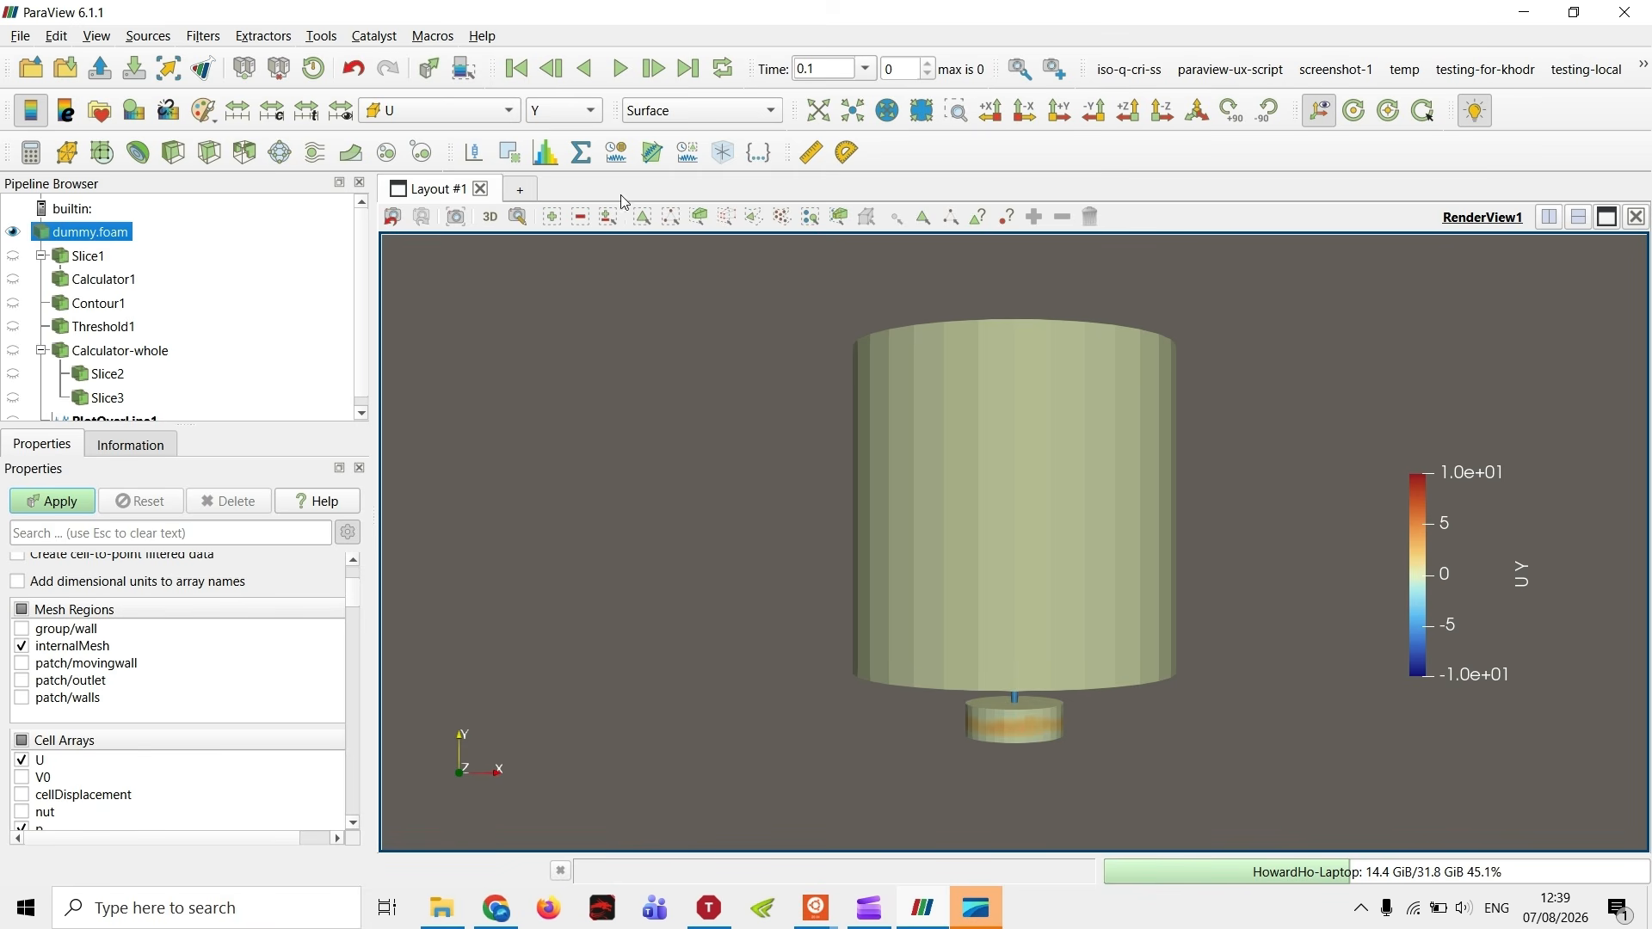
{"action": "left_click", "coordinate": [489, 217]}
{"action": "scroll", "coordinate": [75, 402], "scroll_direction": "down", "scroll_amount": 1}
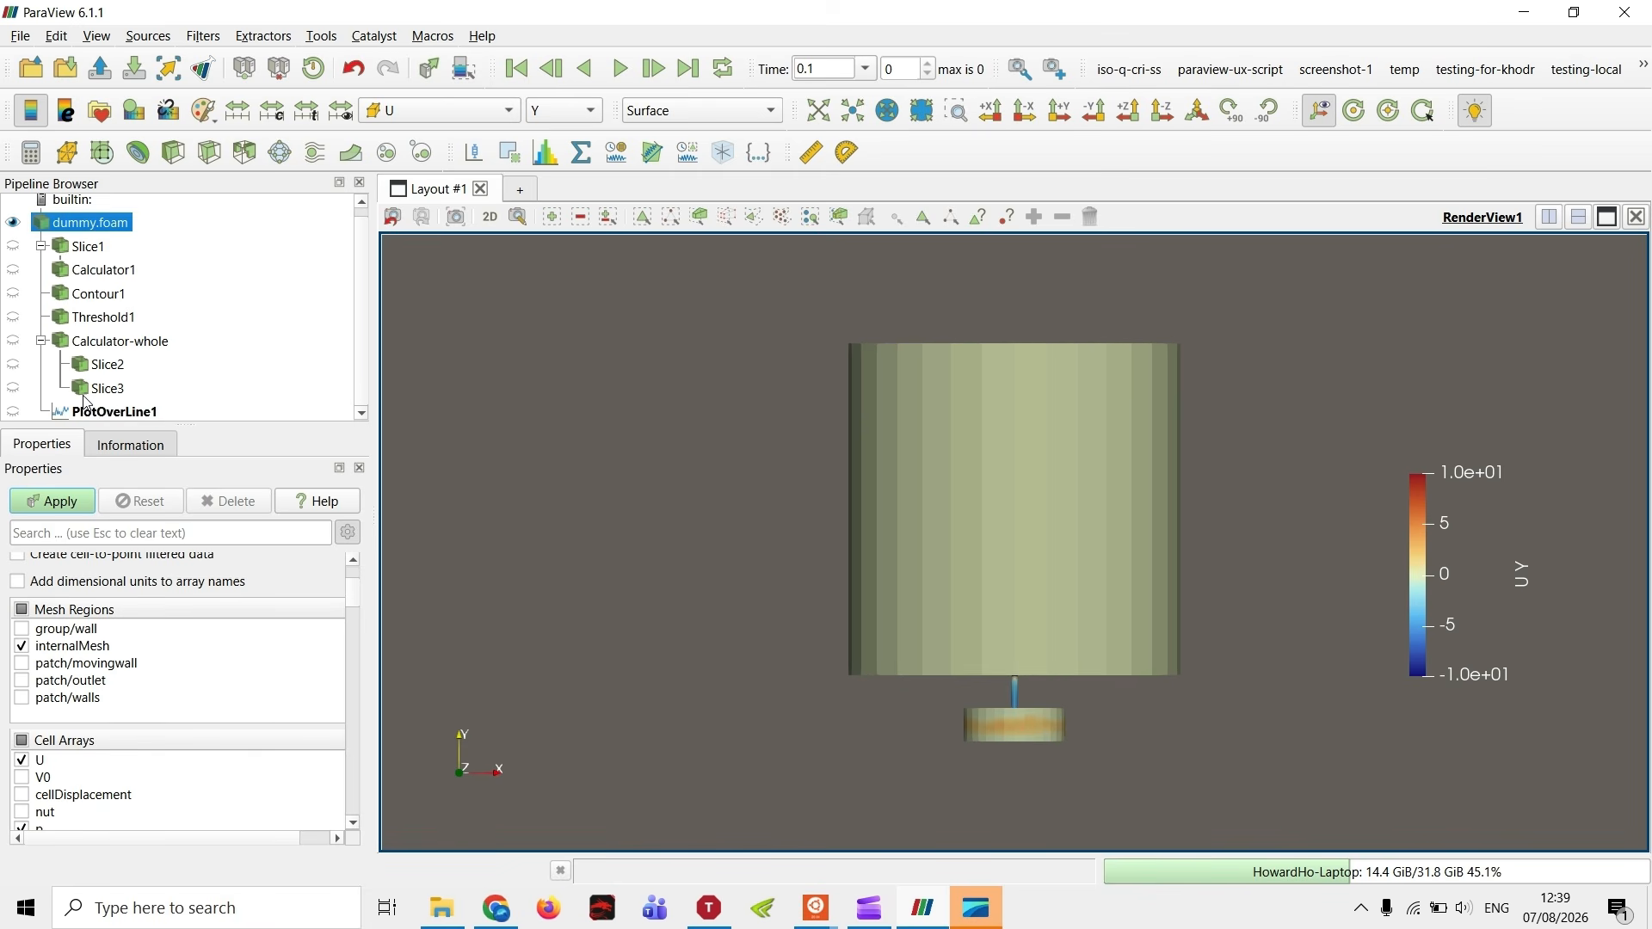
{"action": "left_click", "coordinate": [91, 412]}
{"action": "scroll", "coordinate": [1060, 756], "scroll_direction": "up", "scroll_amount": 5}
{"action": "scroll", "coordinate": [1059, 750], "scroll_direction": "up", "scroll_amount": 3}
{"action": "left_click_drag", "start_coordinate": [1101, 762], "coordinate": [906, 232]}
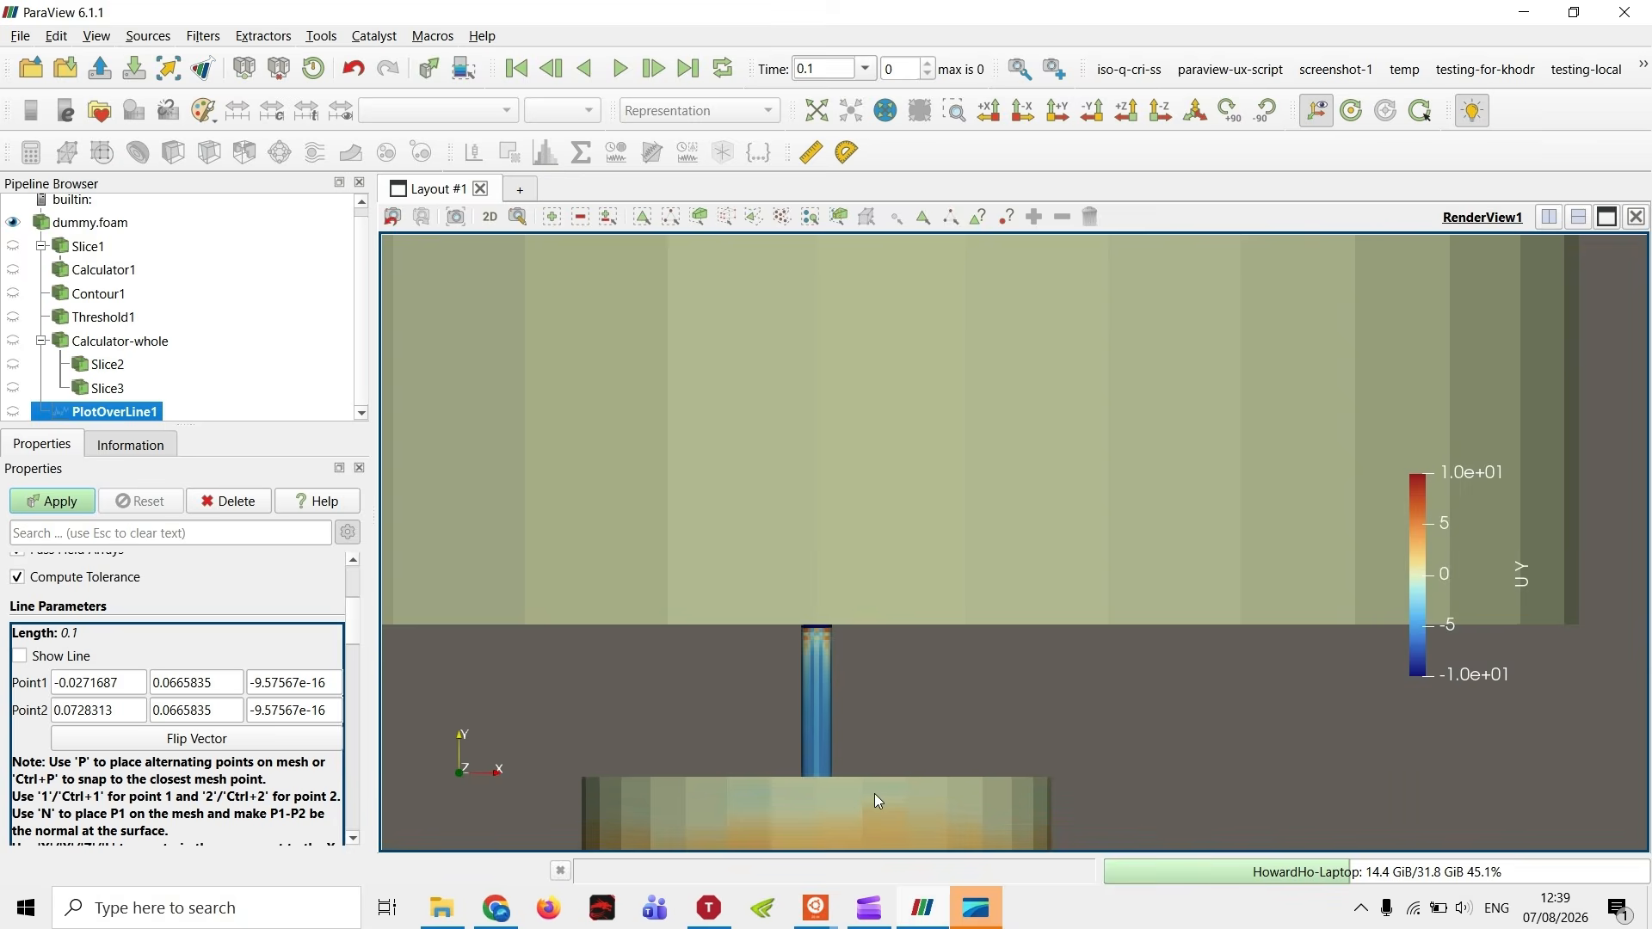
- Set the Z coordinates of the line's Point1 and Point2 to 0
{"action": "triple_click", "coordinate": [316, 682]}
{"action": "type", "text": "0"}
{"action": "key", "text": "Tab"}
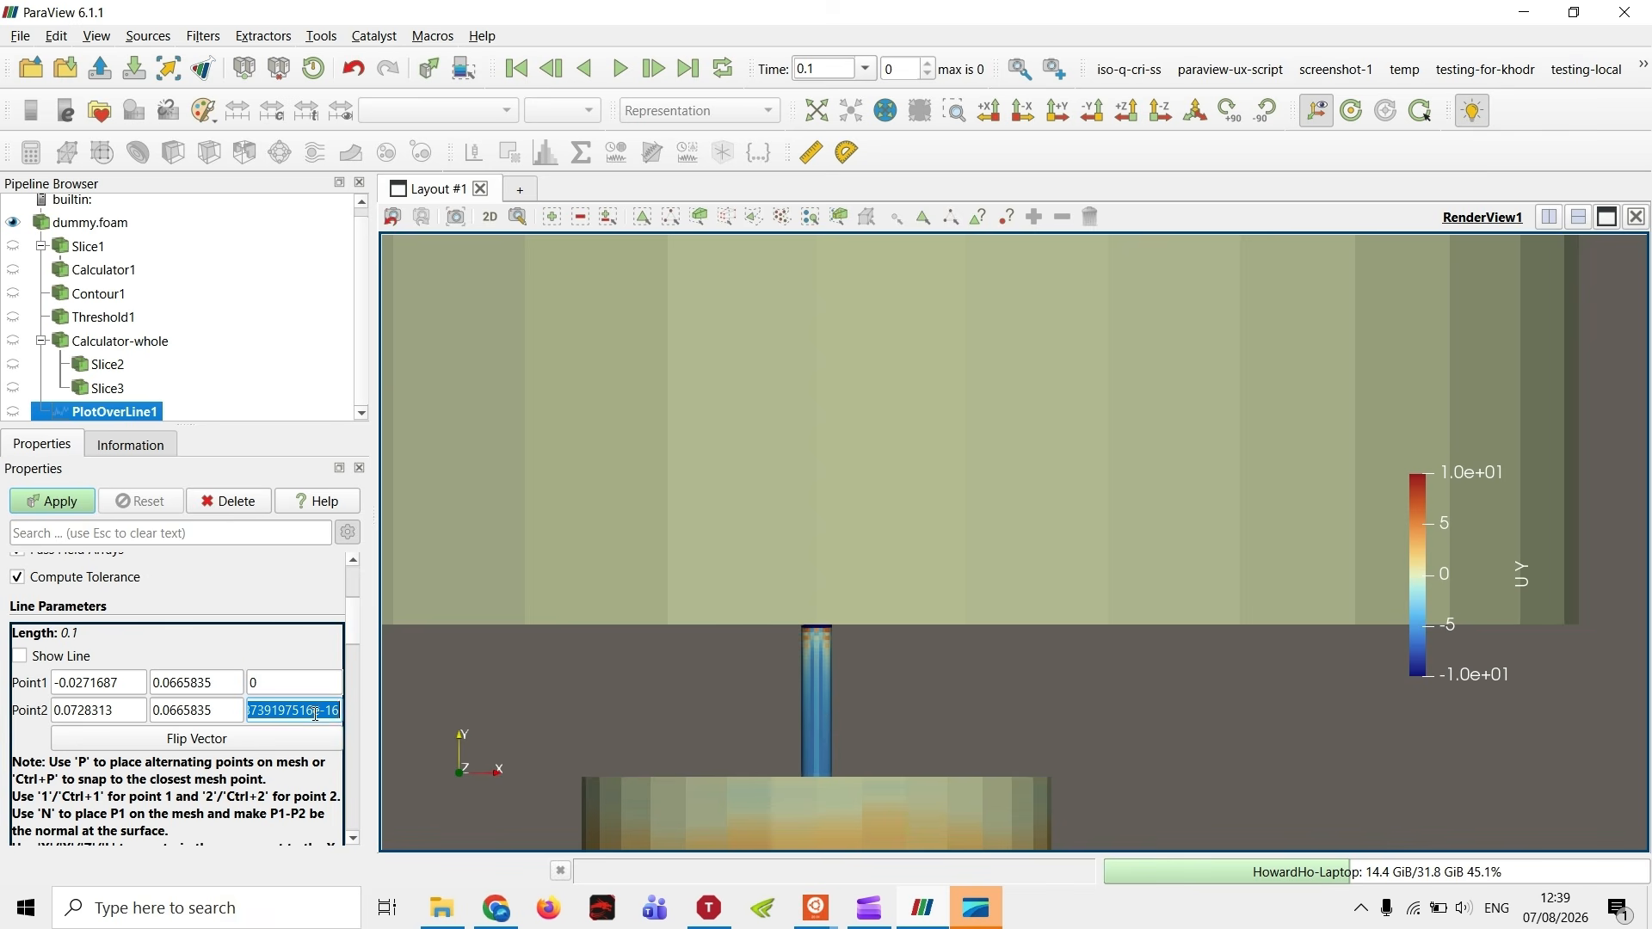
{"action": "type", "text": "0"}
- Enter a negative X coordinate for the line's Point1
{"action": "triple_click", "coordinate": [229, 683]}
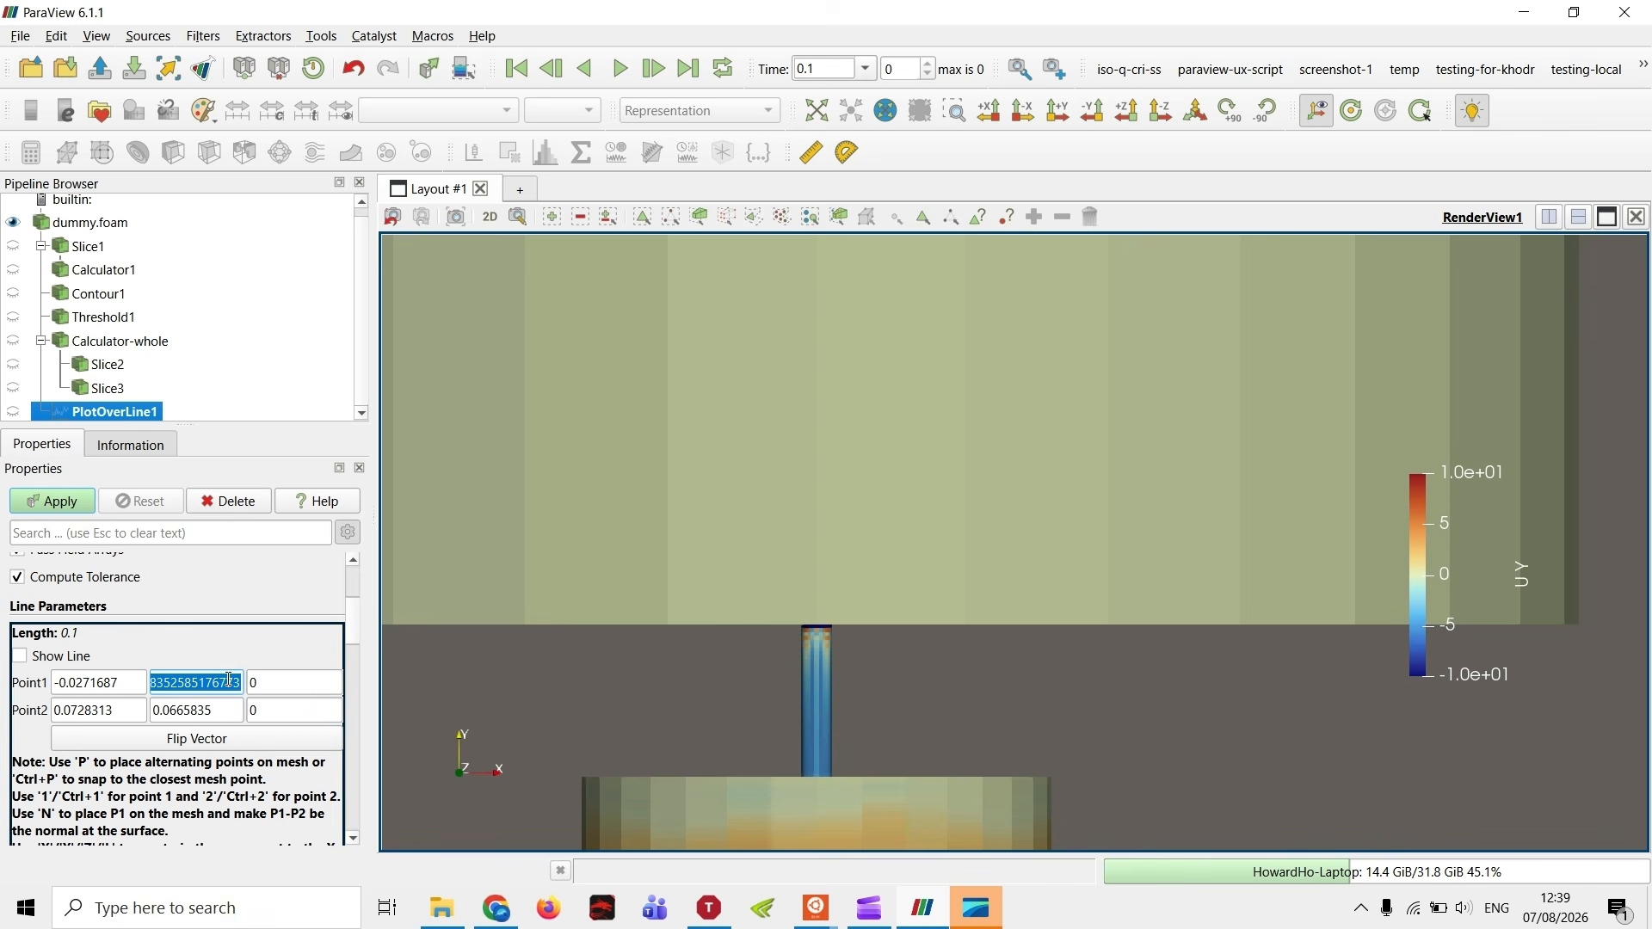
{"action": "triple_click", "coordinate": [110, 685]}
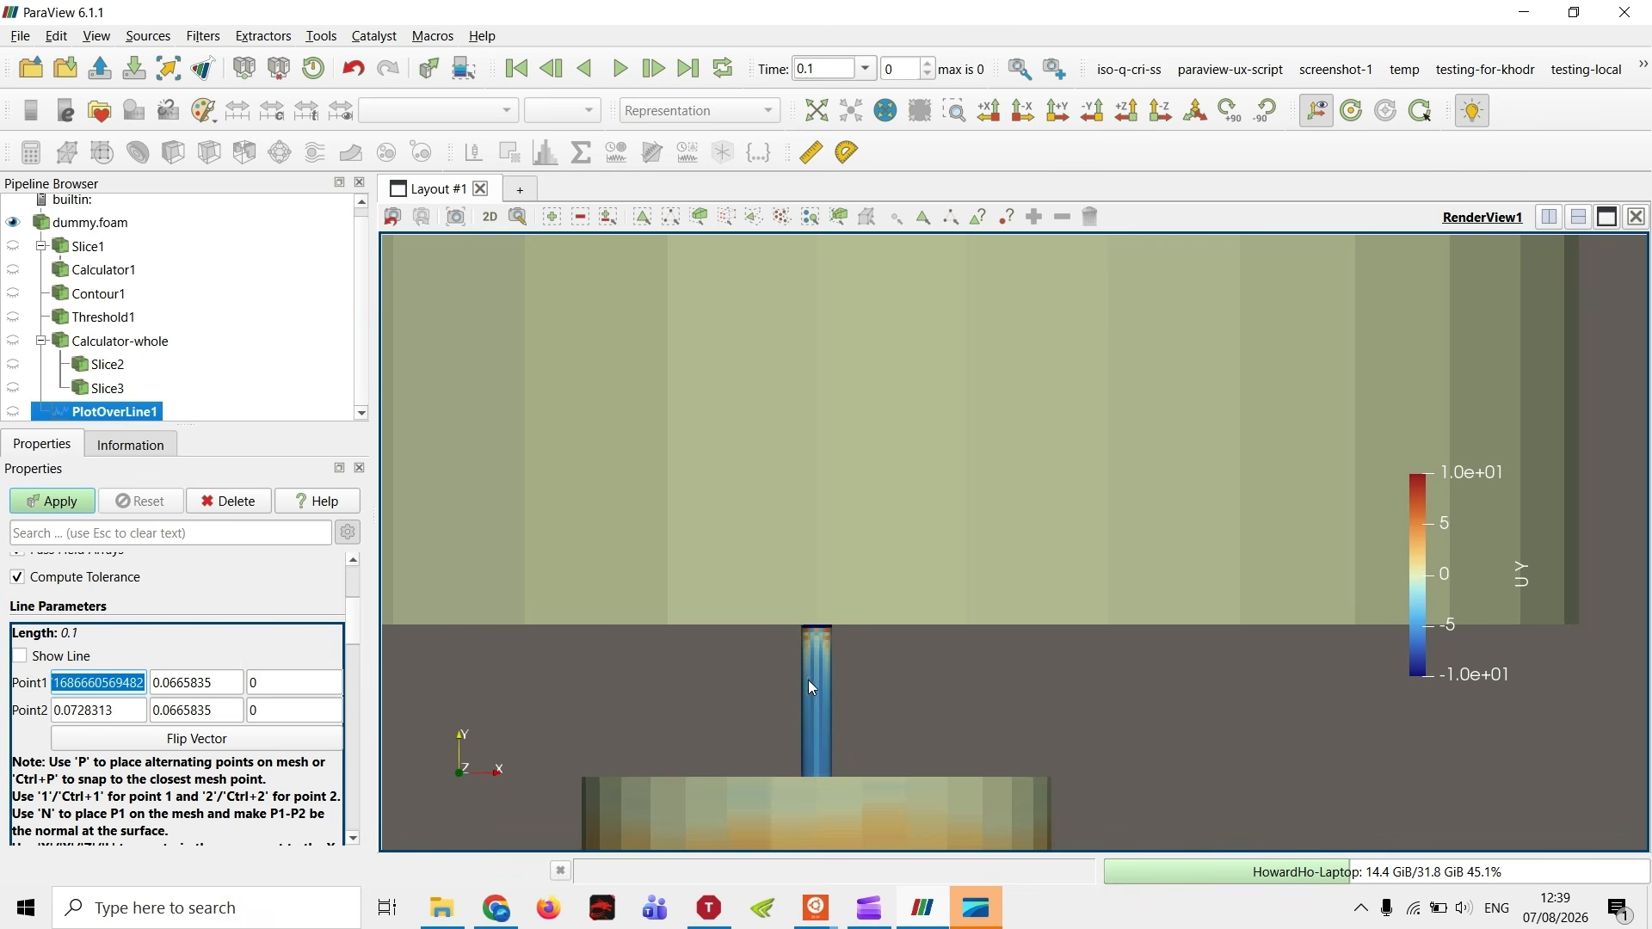
{"action": "type", "text": "-0."}
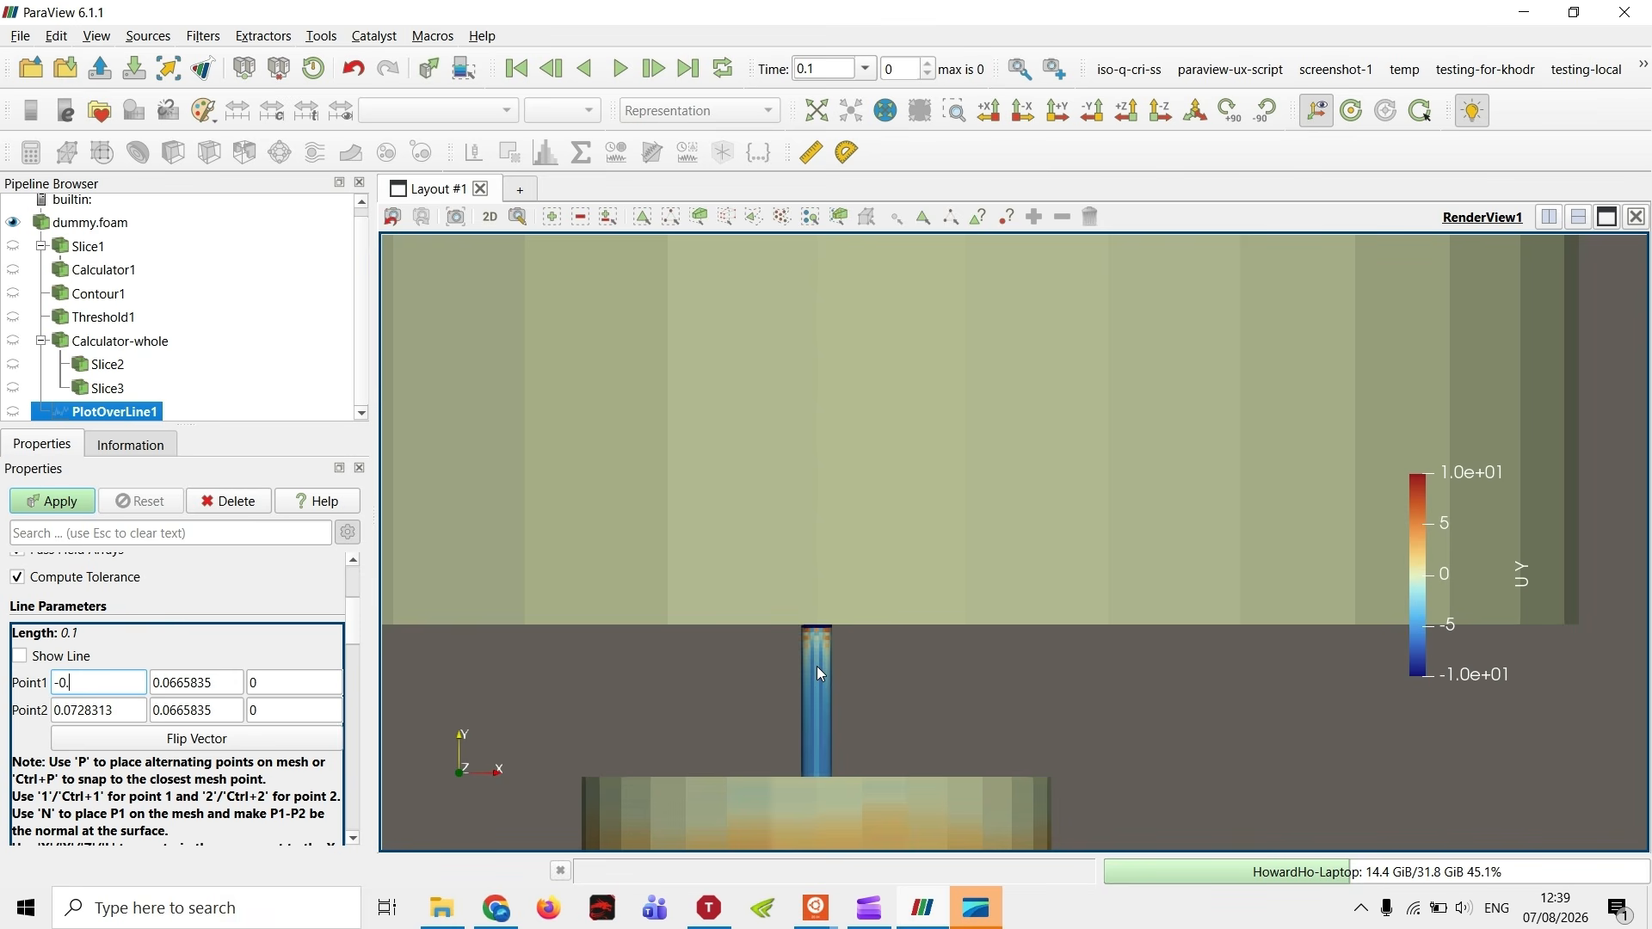
- Set the X coordinate of PlotOverLine1's Point1 to -0.001 and of Point2 to 0.001
{"action": "type", "text": "001"}
{"action": "key", "text": "Tab"}
{"action": "key", "text": "Tab"}
{"action": "key", "text": "Tab"}
{"action": "type", "text": "0."}
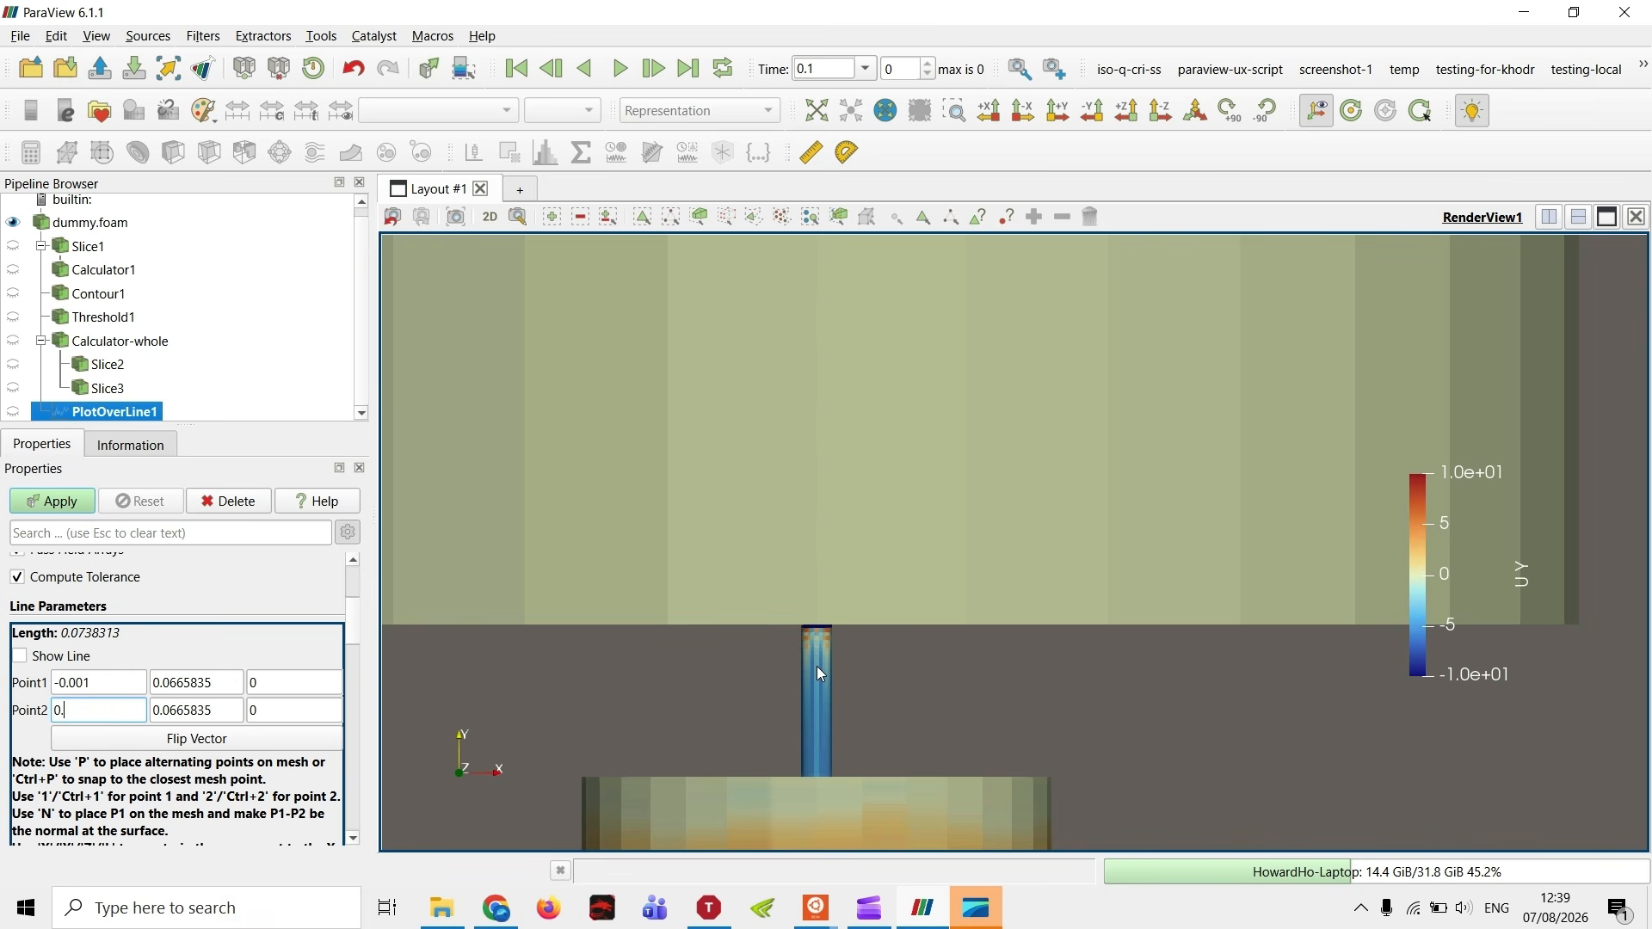
{"action": "type", "text": "001"}
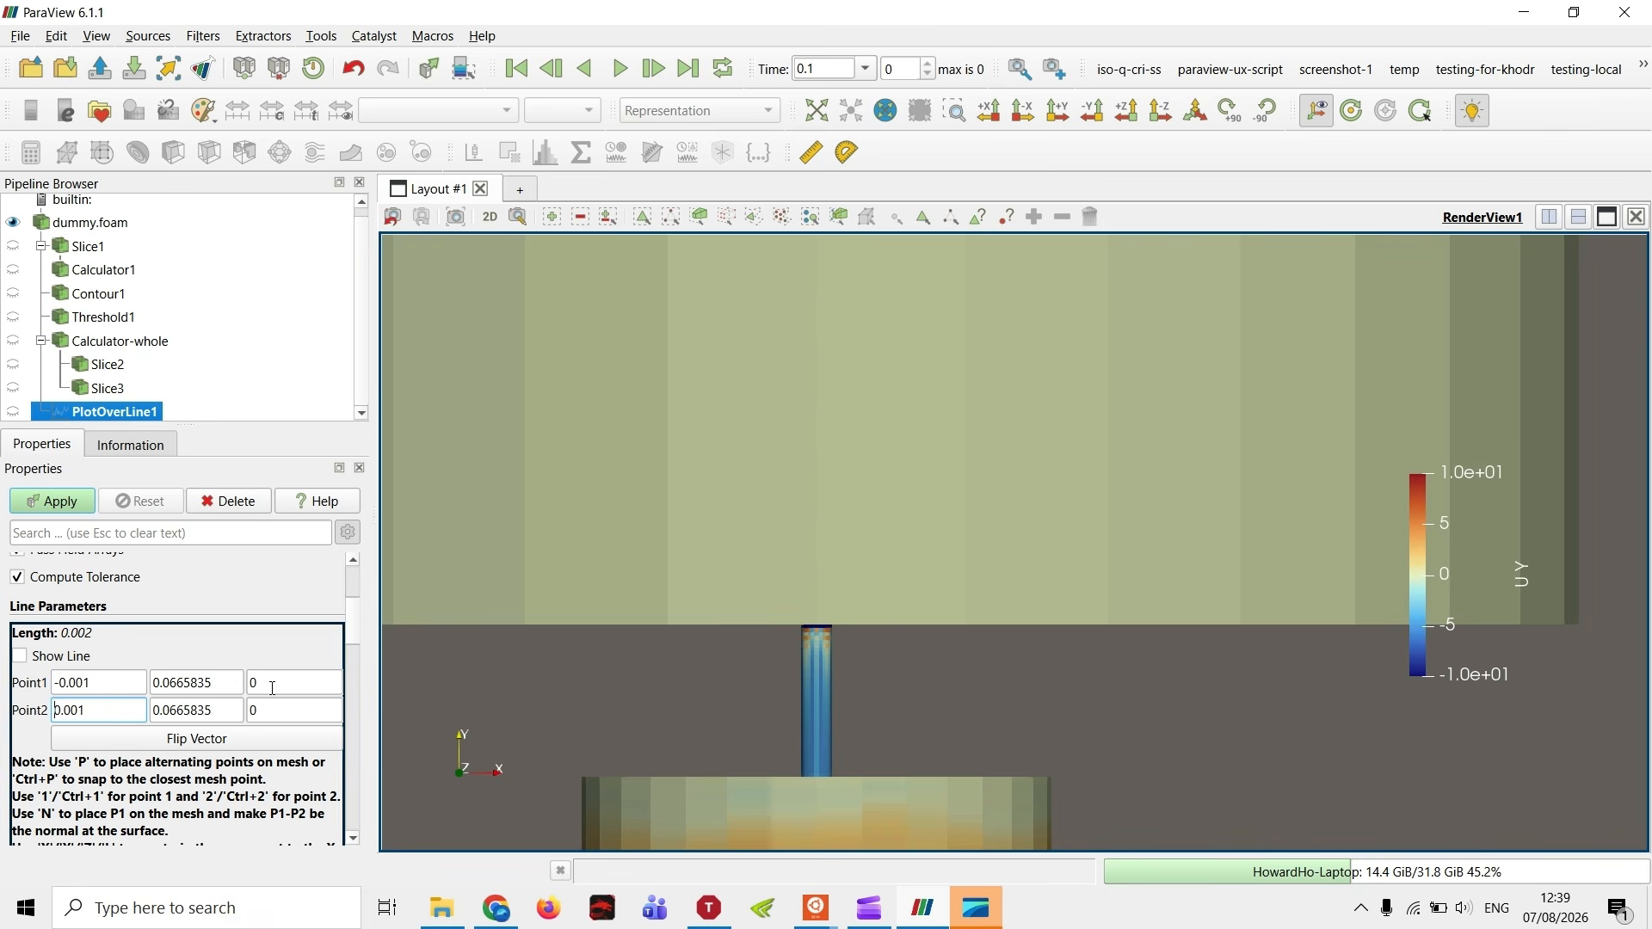
- Set the Y coordinate of both line endpoints to 0
{"action": "double_click", "coordinate": [238, 688]}
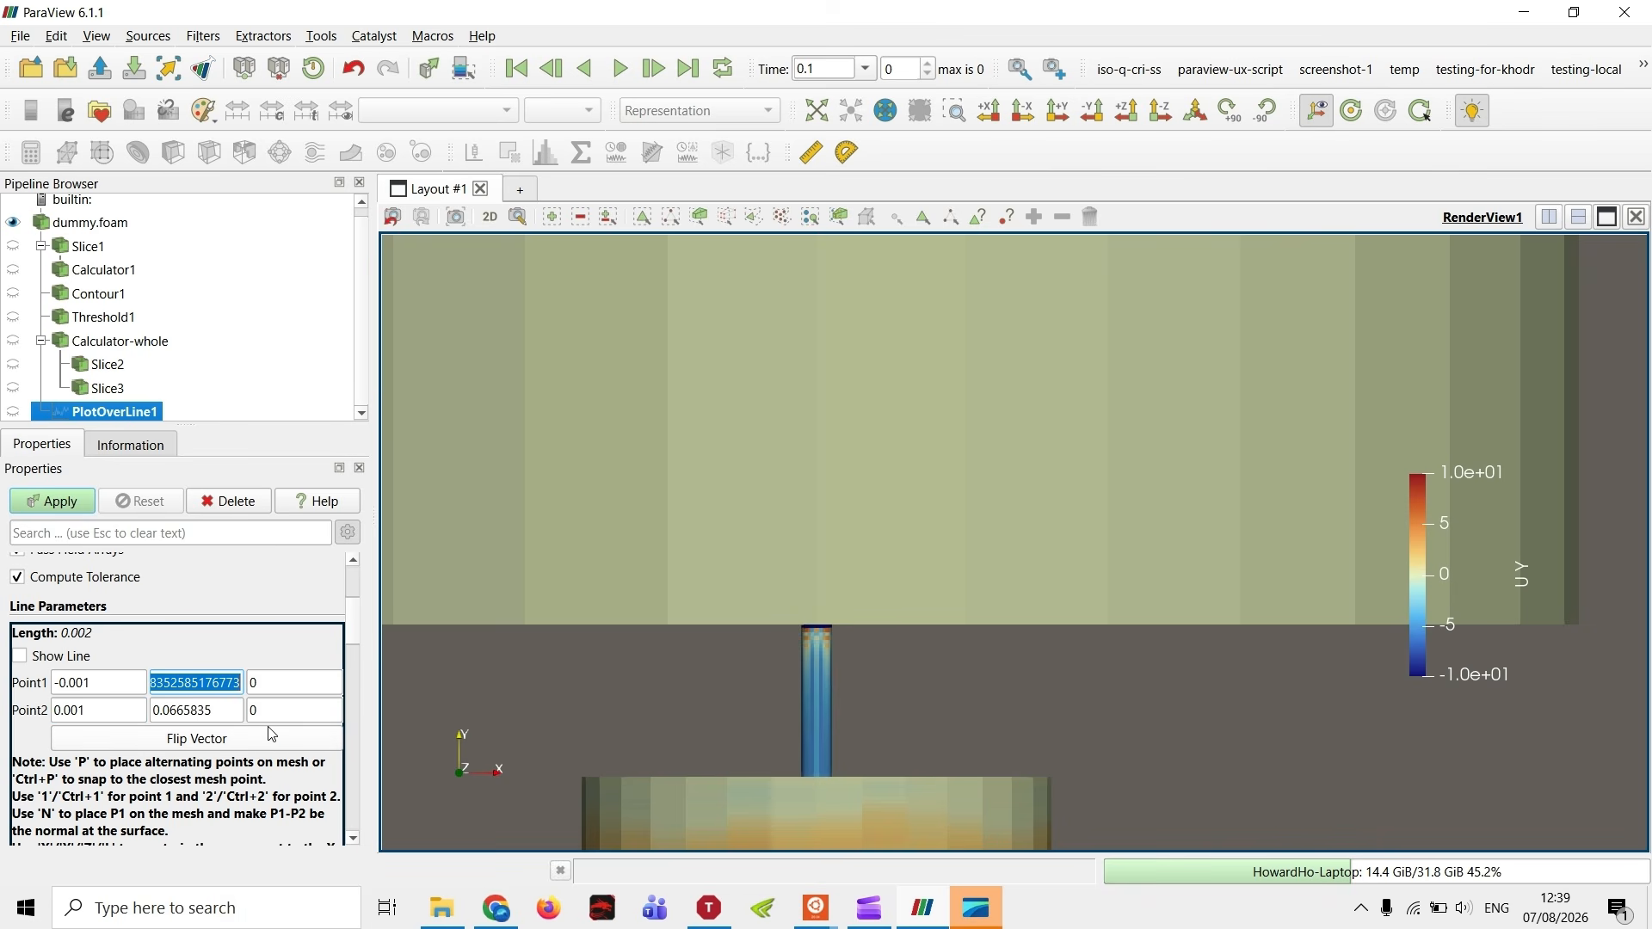
{"action": "type", "text": "0"}
{"action": "key", "text": "Tab"}
{"action": "key", "text": "Tab"}
{"action": "key", "text": "Tab"}
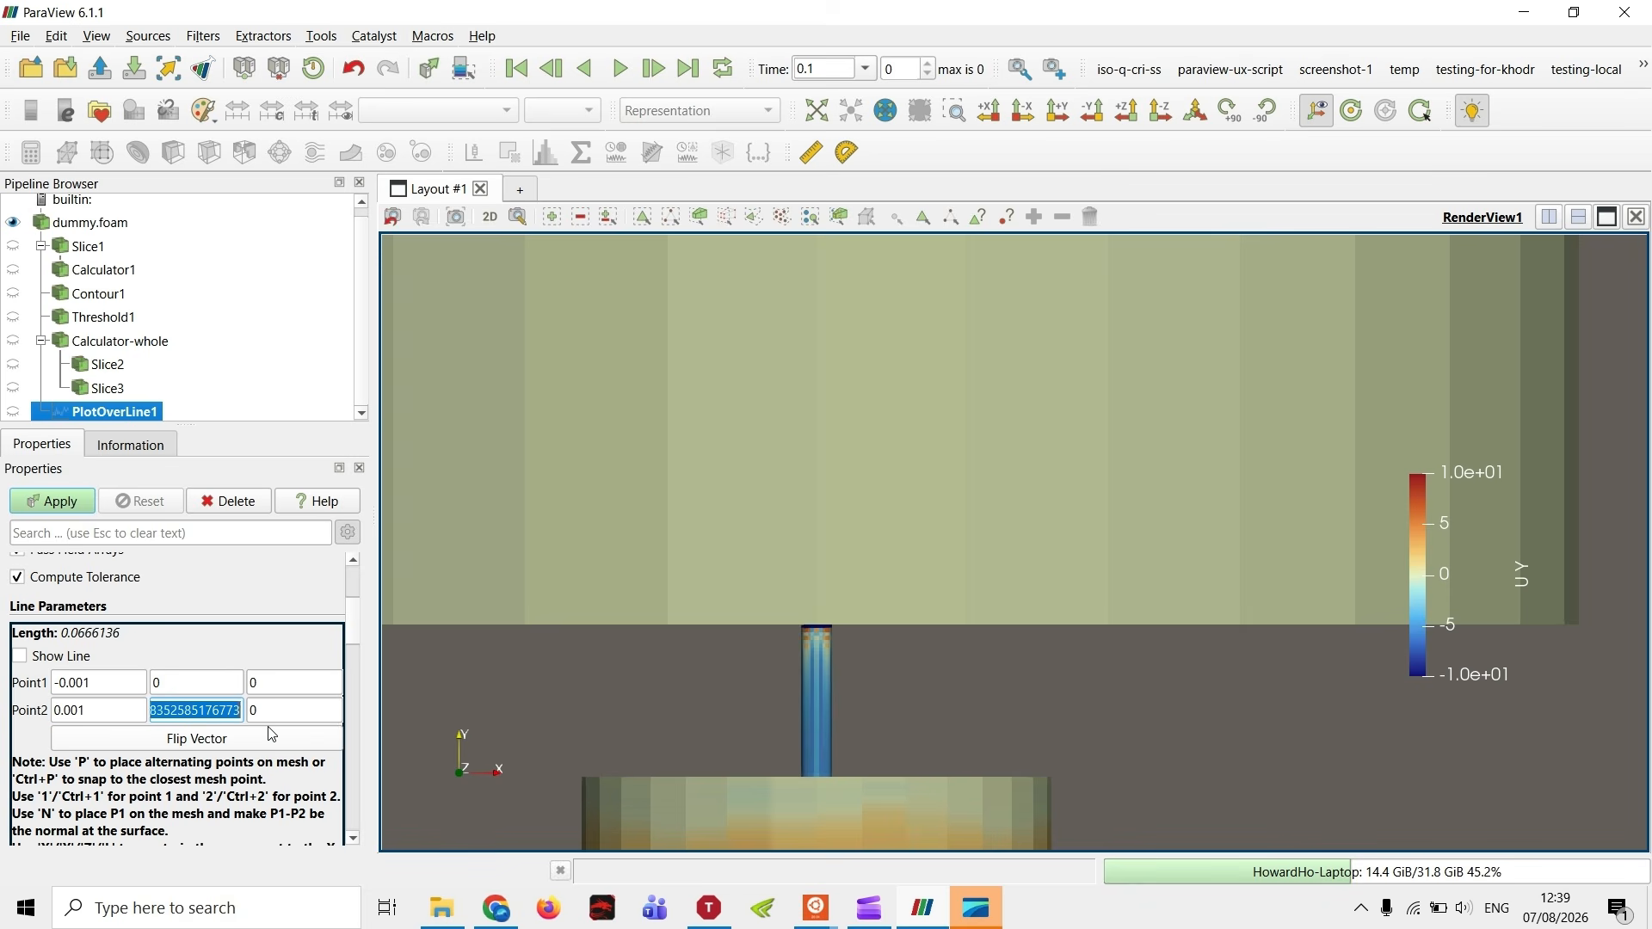
{"action": "type", "text": "0"}
- Display the sampling line and toggle dummy.foam's visibility to check where the line lies relative to the geometry
{"action": "left_click", "coordinate": [50, 657]}
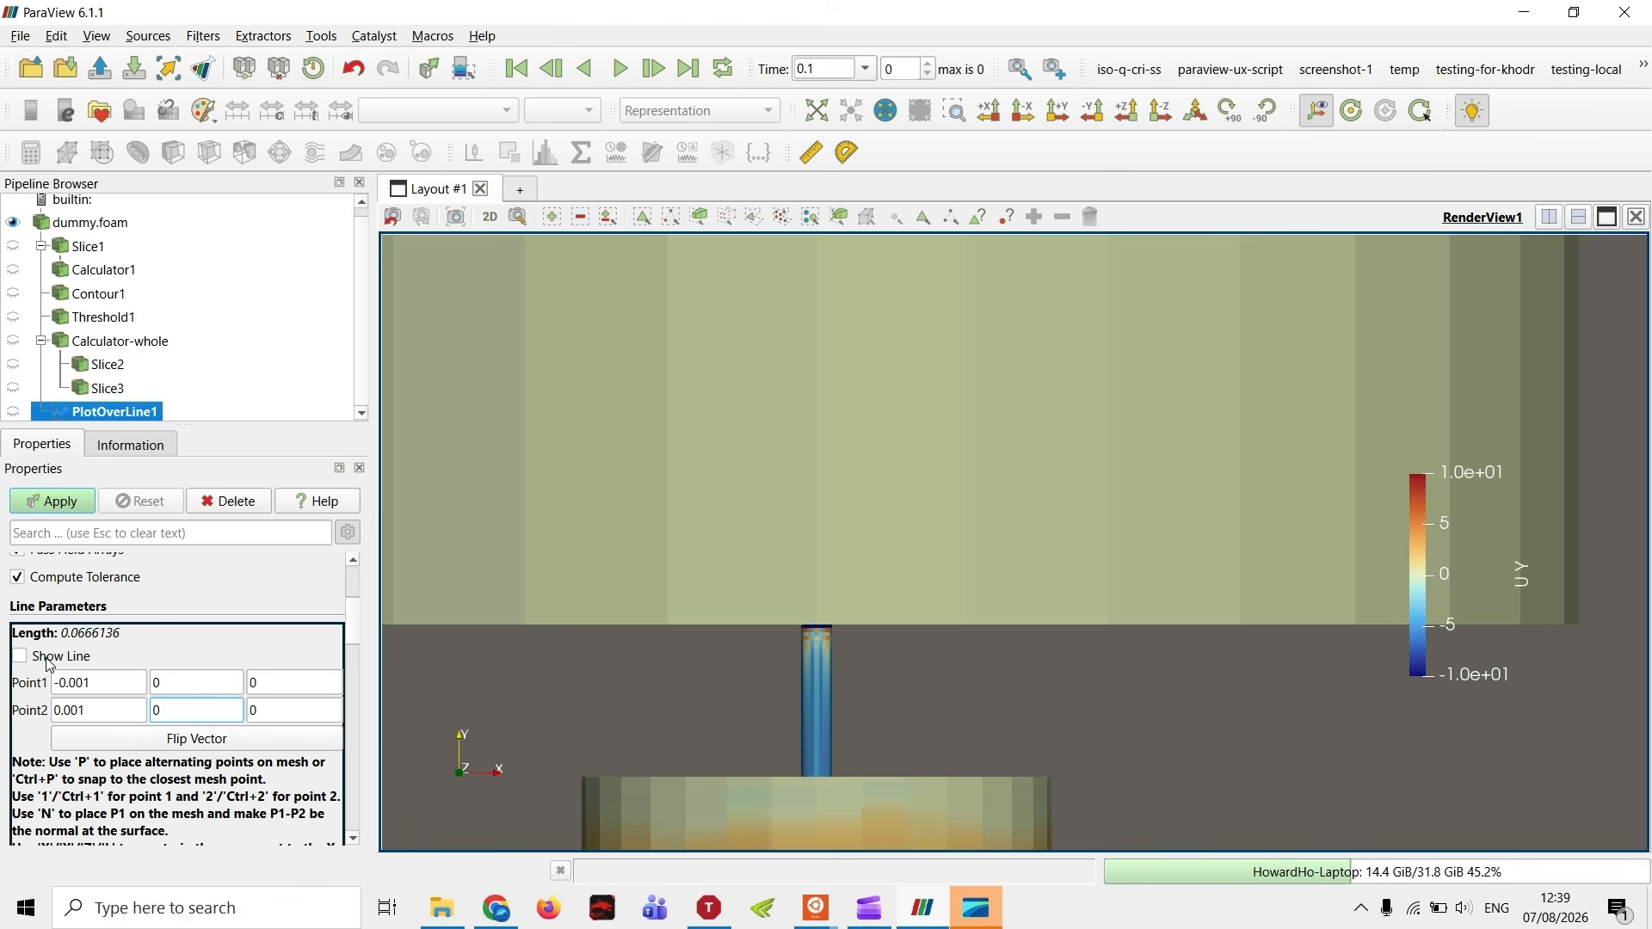
{"action": "scroll", "coordinate": [883, 677], "scroll_direction": "down", "scroll_amount": 3}
{"action": "scroll", "coordinate": [989, 695], "scroll_direction": "down", "scroll_amount": 3}
{"action": "scroll", "coordinate": [931, 699], "scroll_direction": "up", "scroll_amount": 3}
{"action": "middle_click_drag", "start_coordinate": [1097, 669], "coordinate": [1083, 374]}
{"action": "scroll", "coordinate": [947, 505], "scroll_direction": "up", "scroll_amount": 2}
{"action": "scroll", "coordinate": [946, 504], "scroll_direction": "down", "scroll_amount": 3}
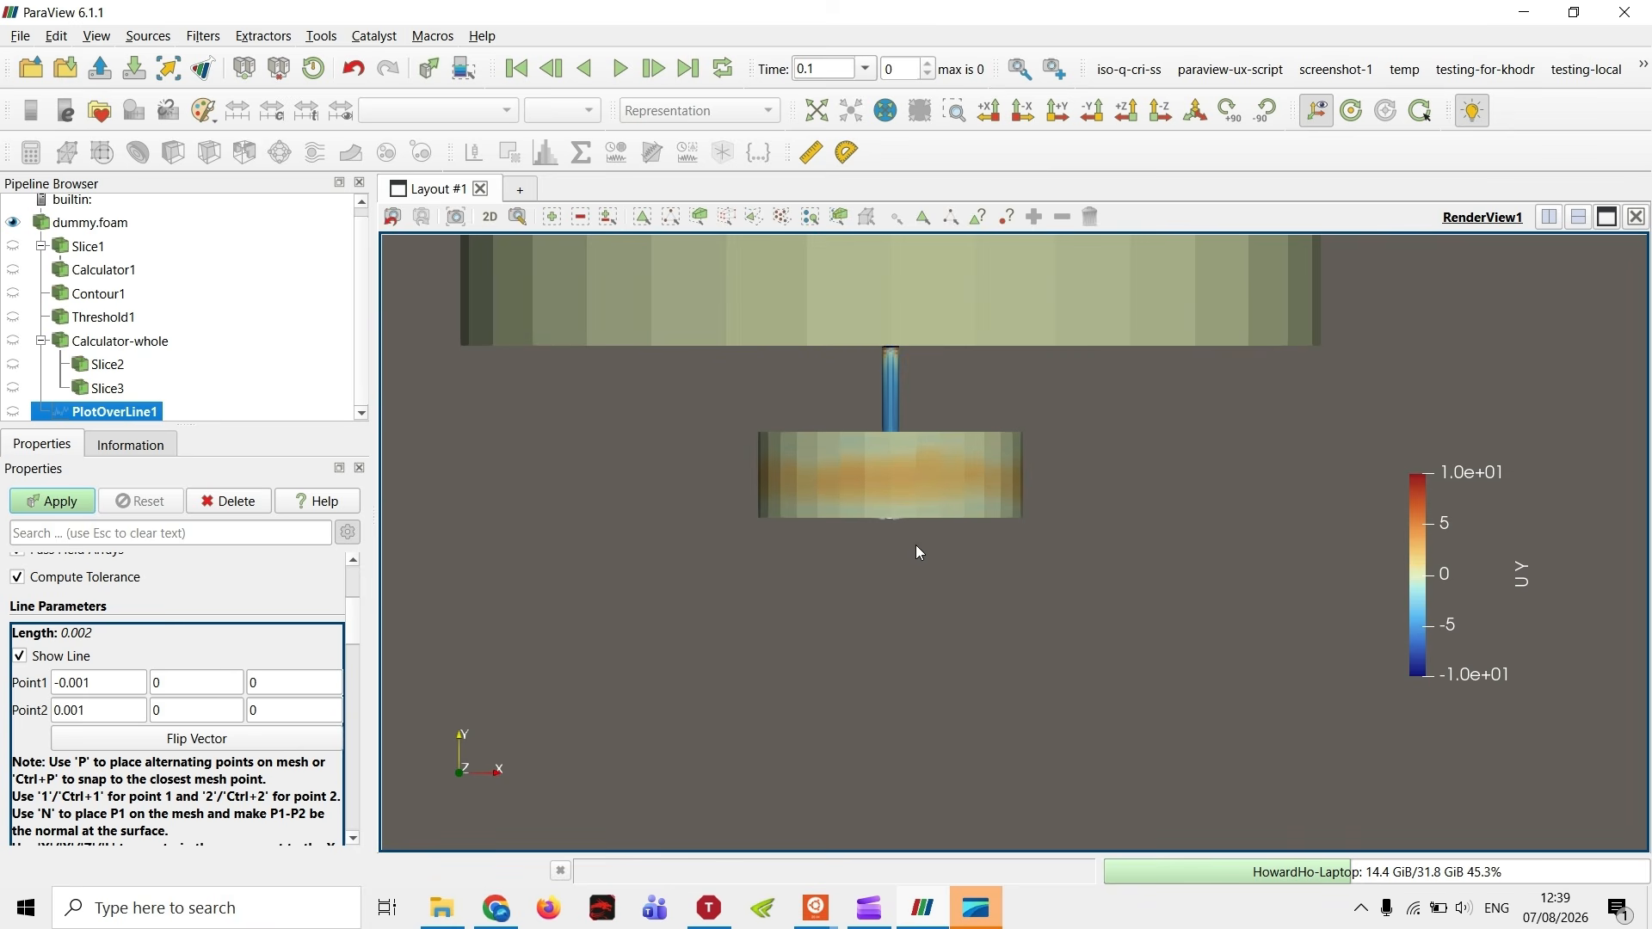
{"action": "left_click", "coordinate": [13, 224]}
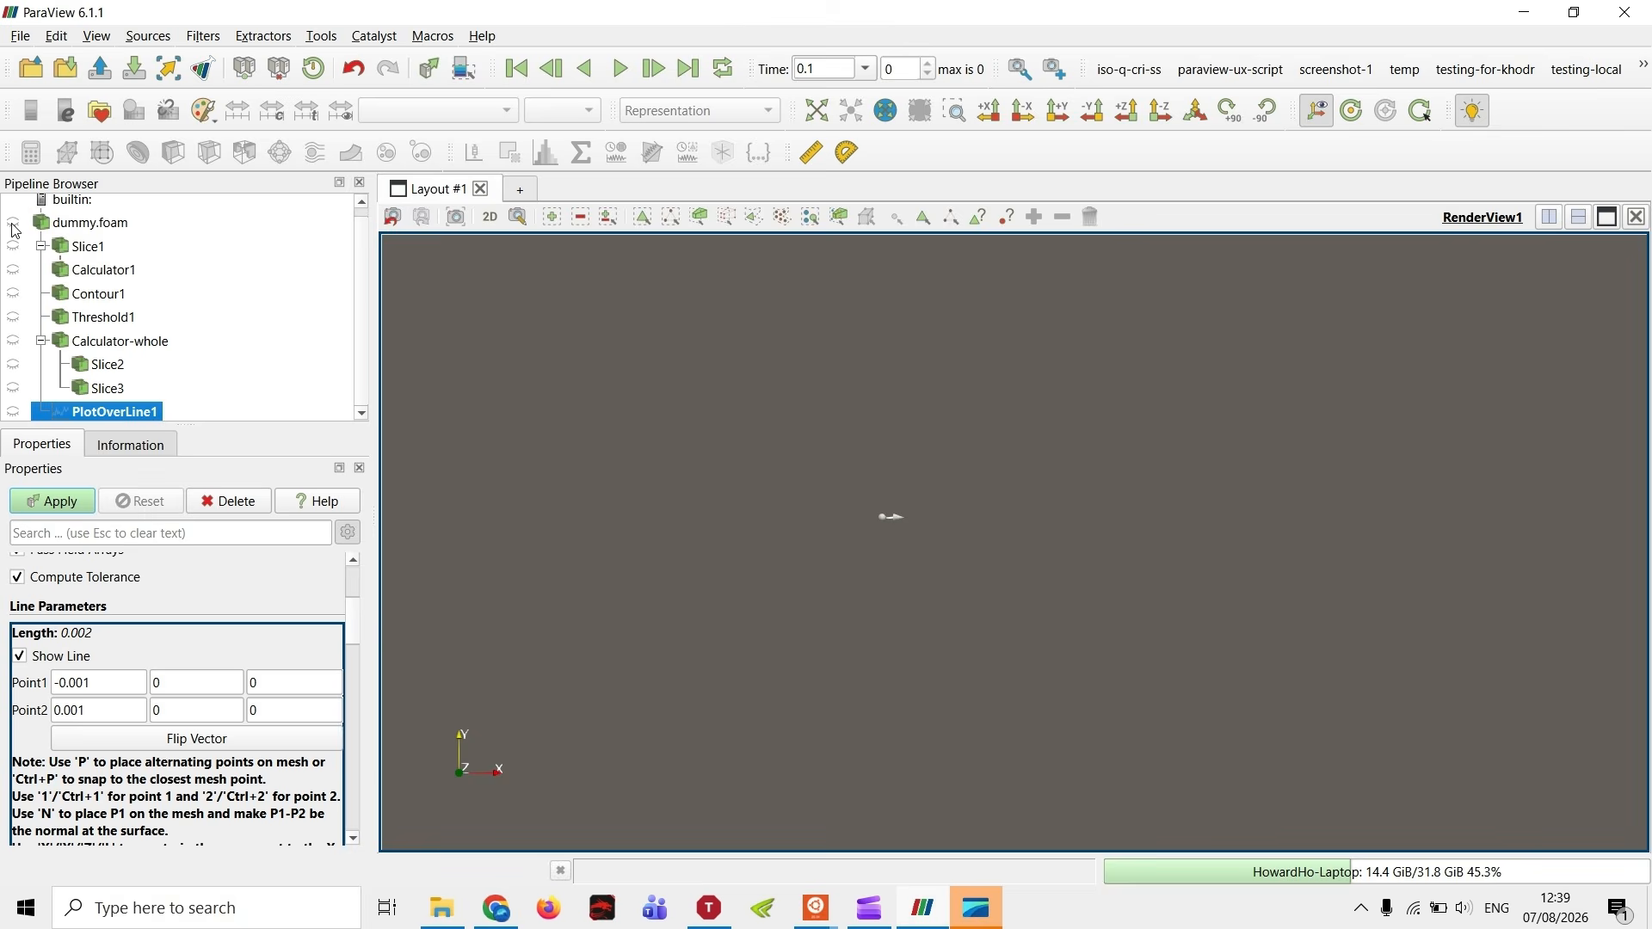
{"action": "left_click", "coordinate": [13, 224]}
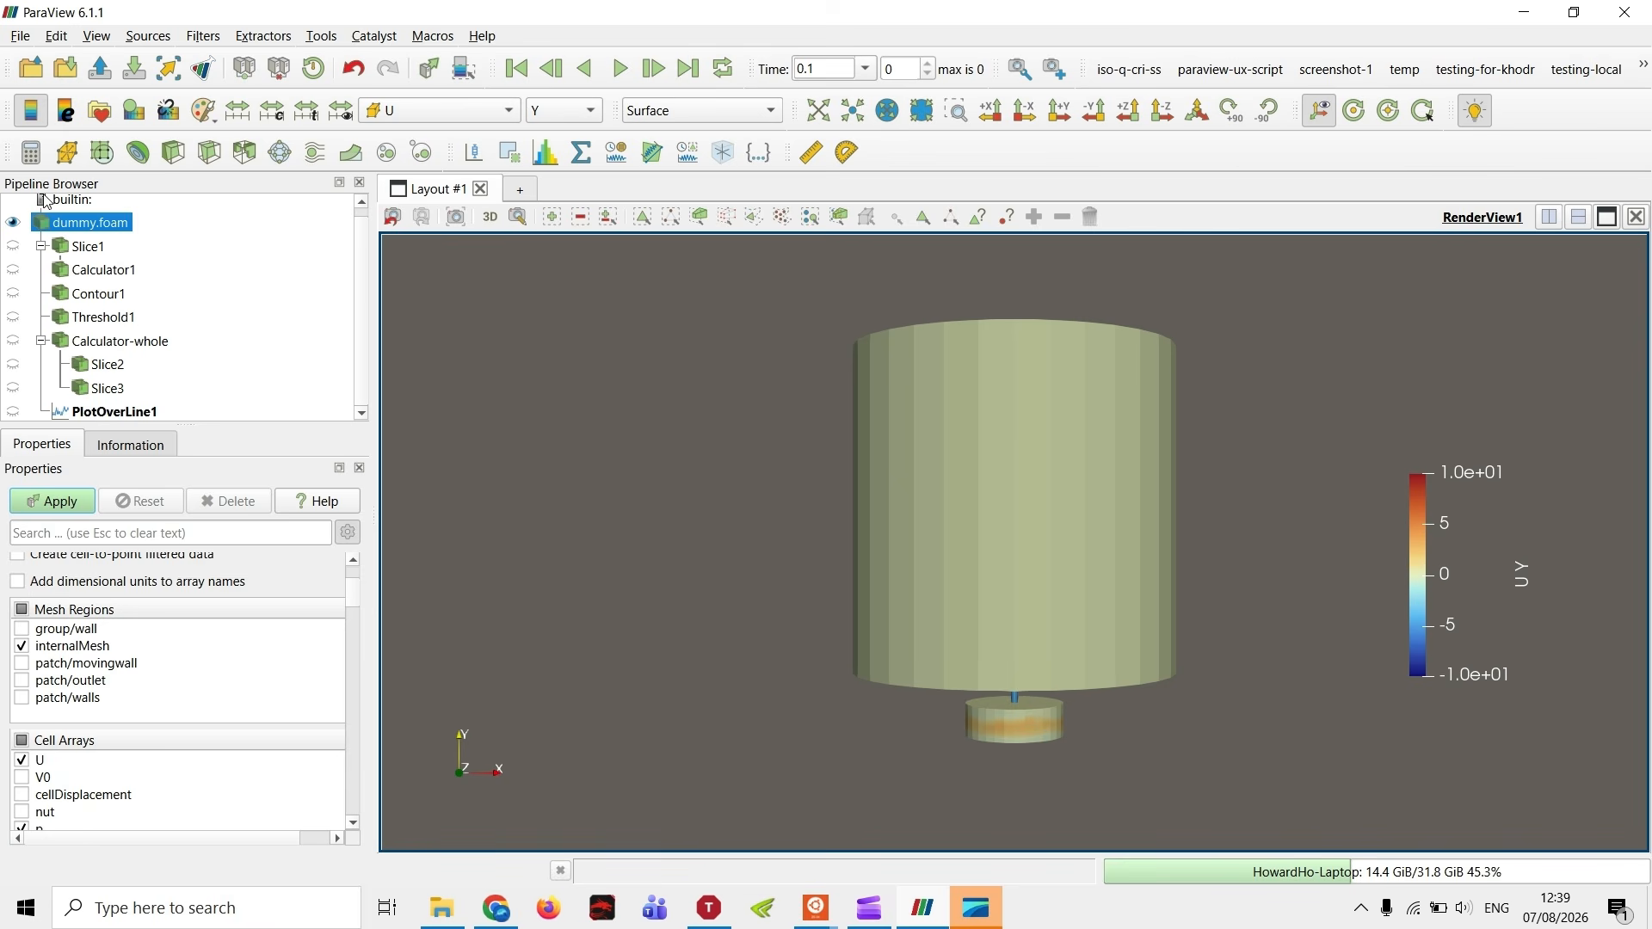
- Set the Y coordinate of both PlotOverLine1 endpoints to 0.015
{"action": "left_click", "coordinate": [115, 413]}
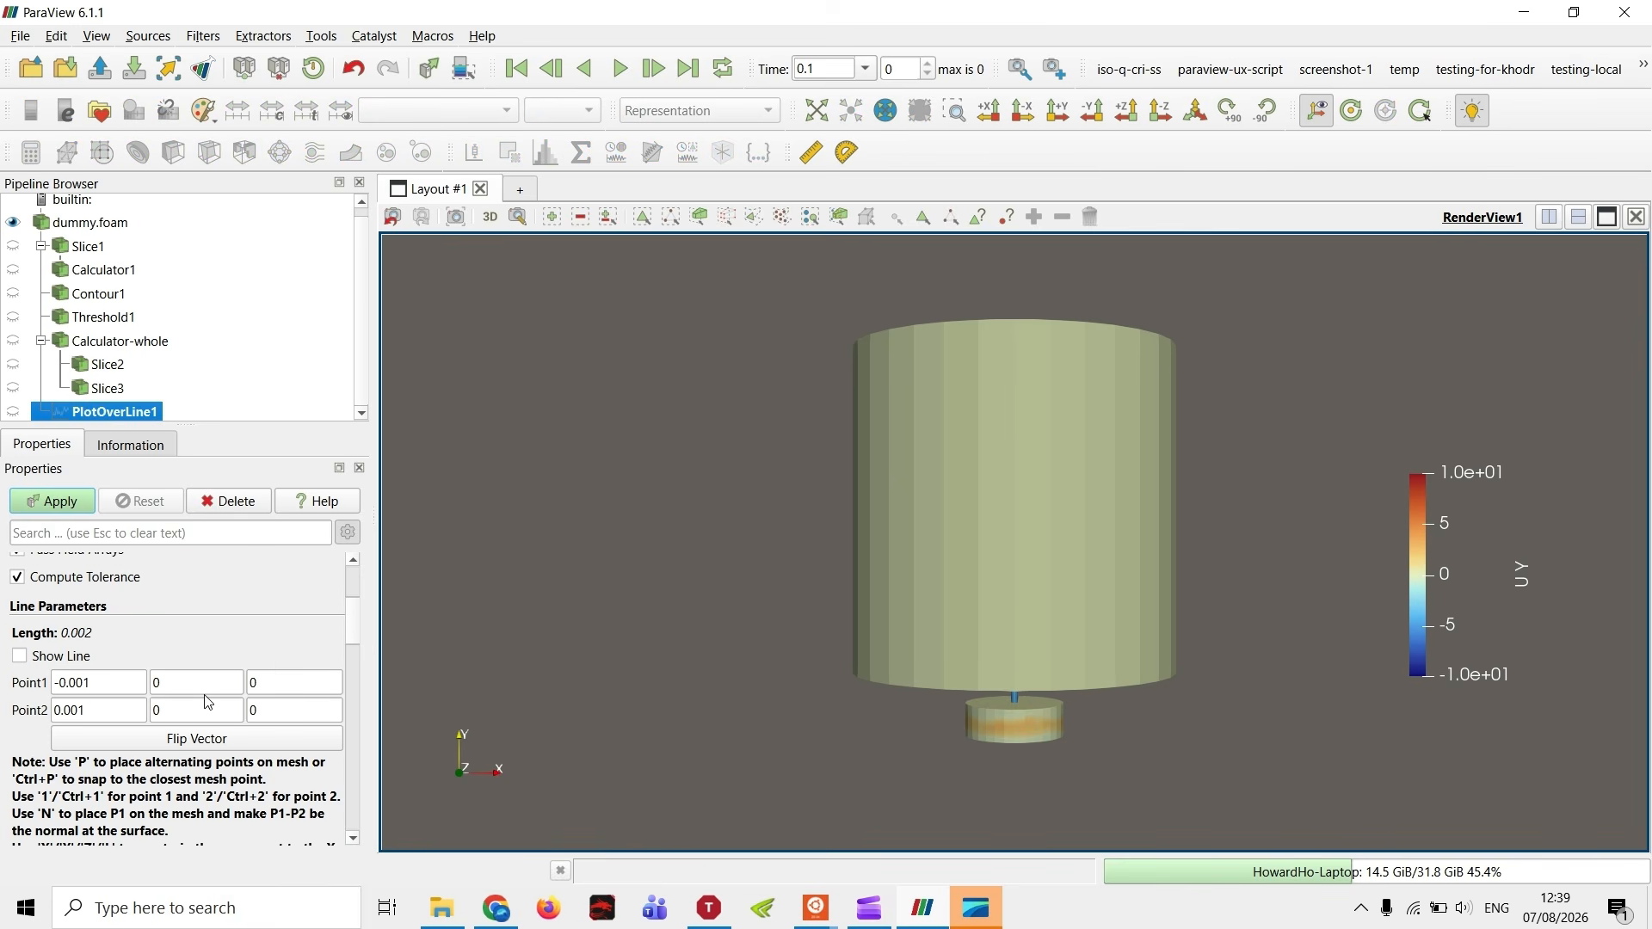
{"action": "double_click", "coordinate": [174, 677]}
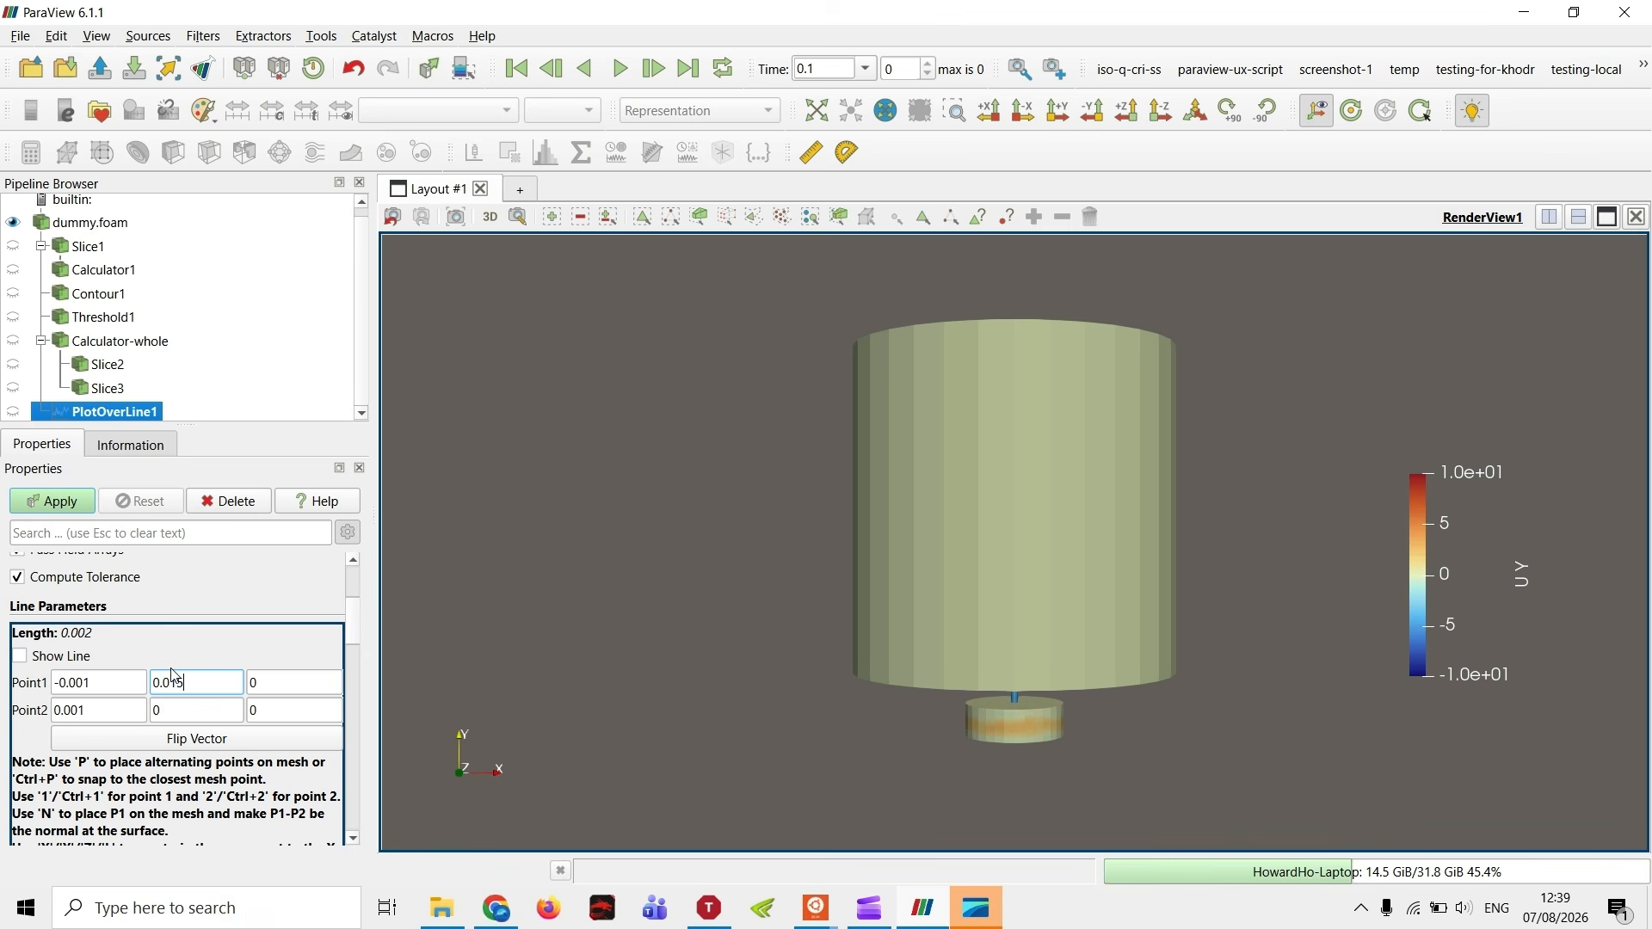
{"action": "key", "text": "Tab"}
{"action": "key", "text": "Tab"}
{"action": "key", "text": "Tab"}
{"action": "key", "text": "Return"}
- Show the sampling line in a 2D close-up of the narrow channel and apply the Plot Over Line filter
{"action": "left_click", "coordinate": [482, 216]}
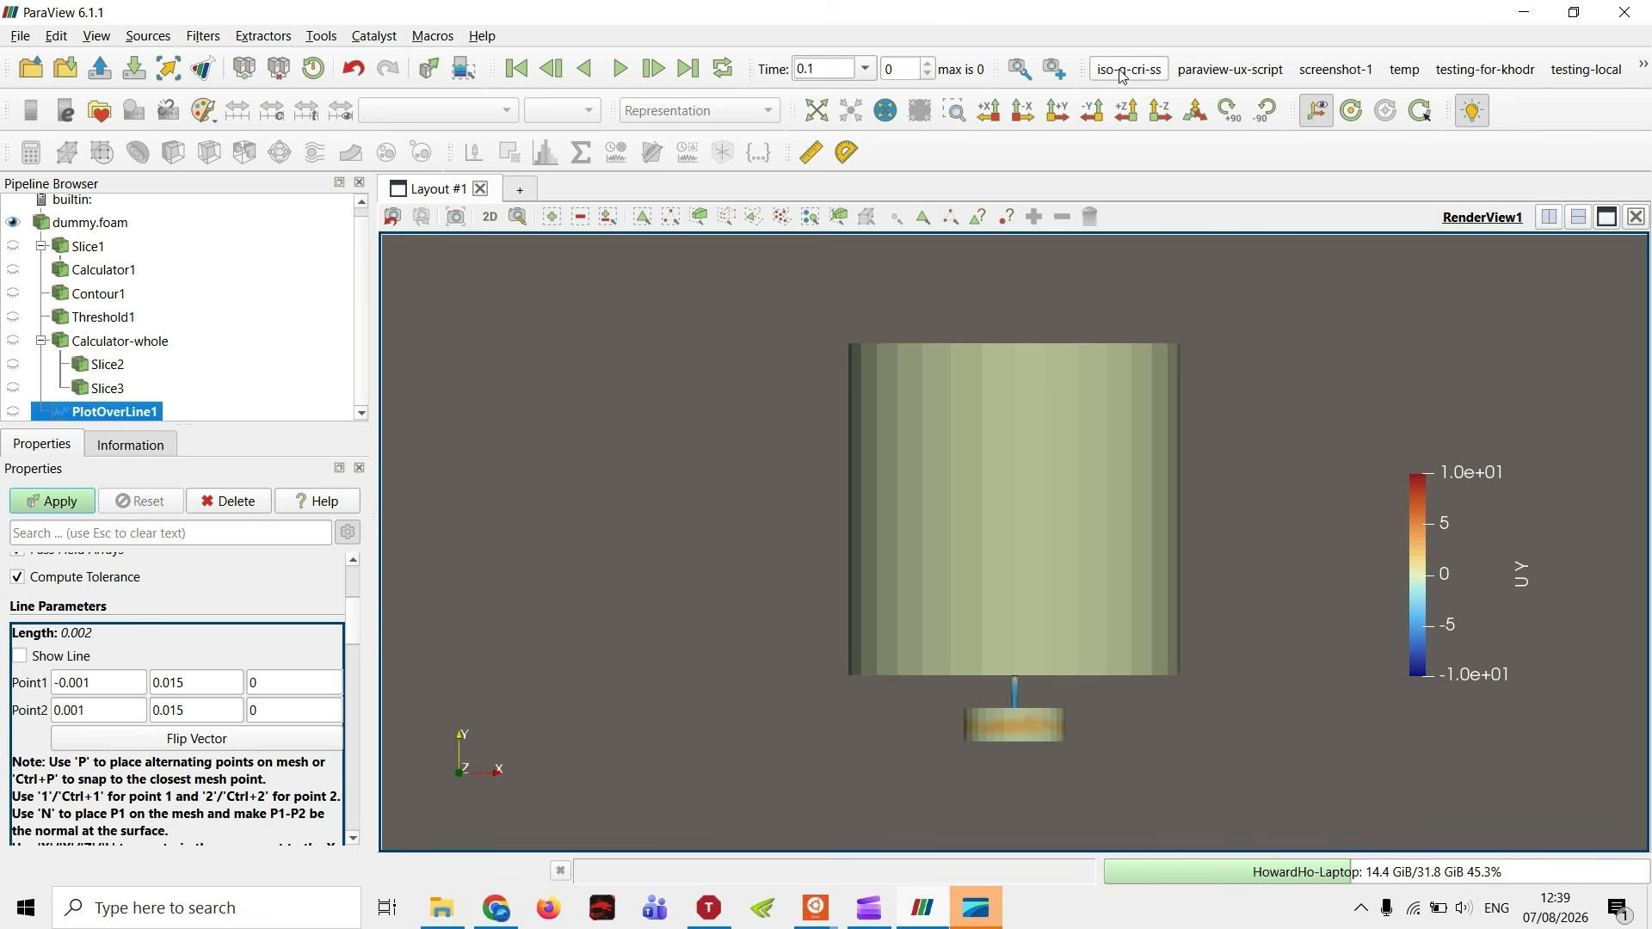
{"action": "scroll", "coordinate": [1154, 788], "scroll_direction": "up", "scroll_amount": 5}
{"action": "left_click_drag", "start_coordinate": [1154, 788], "coordinate": [994, 461]}
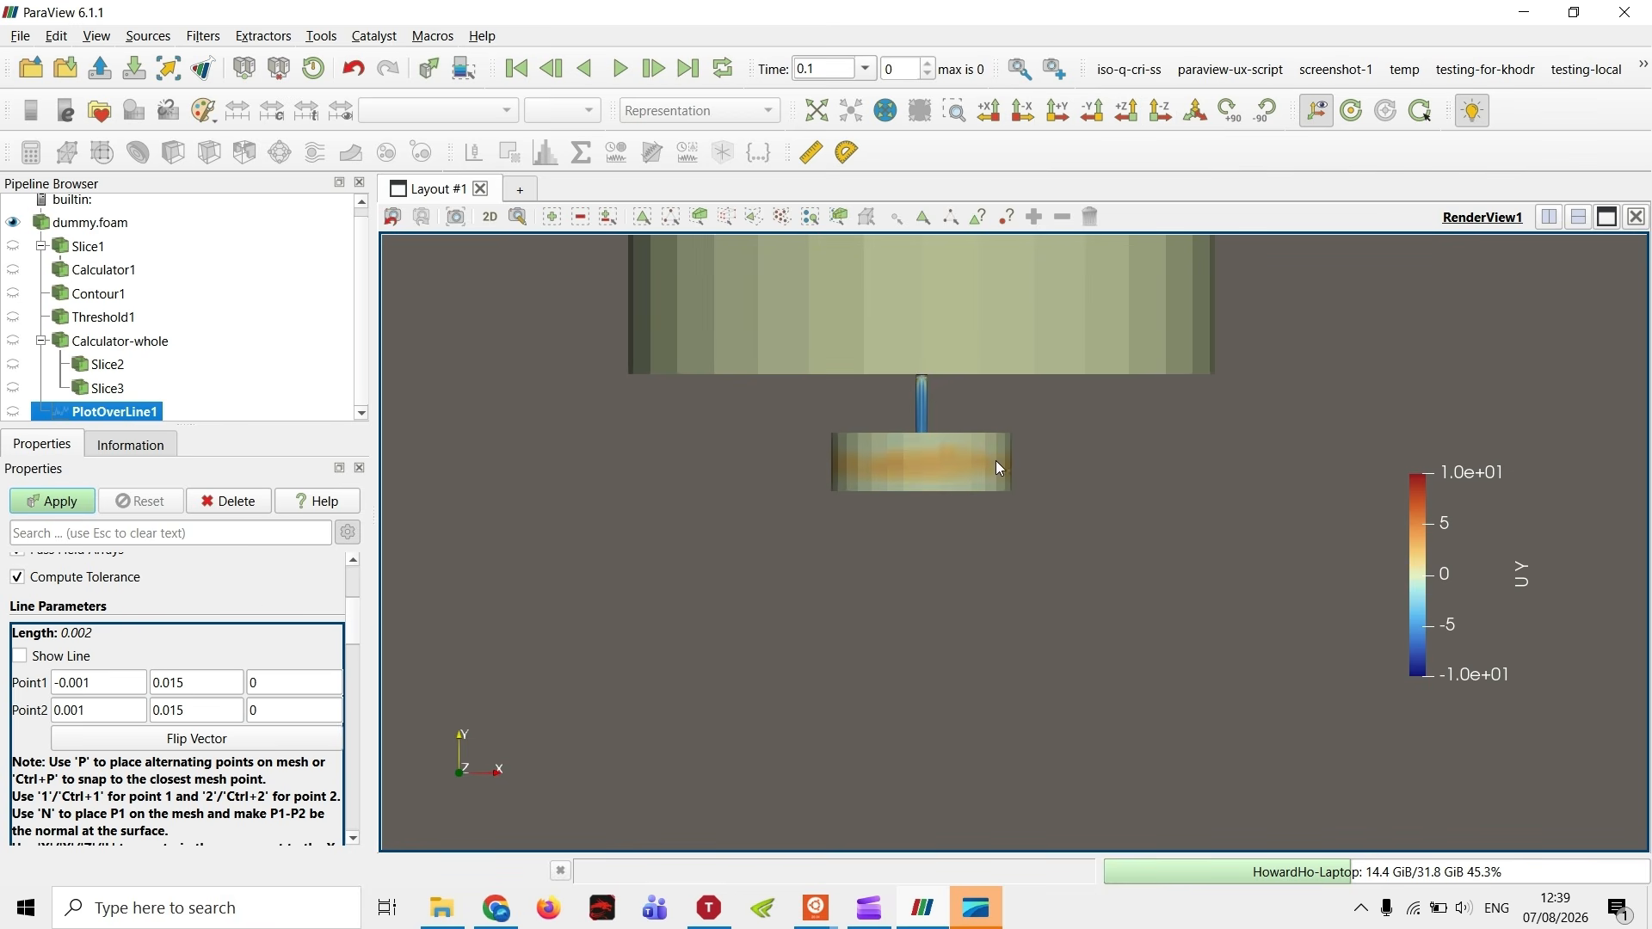
{"action": "left_click", "coordinate": [59, 659]}
{"action": "scroll", "coordinate": [938, 454], "scroll_direction": "up", "scroll_amount": 6}
{"action": "left_click_drag", "start_coordinate": [894, 356], "coordinate": [947, 702]}
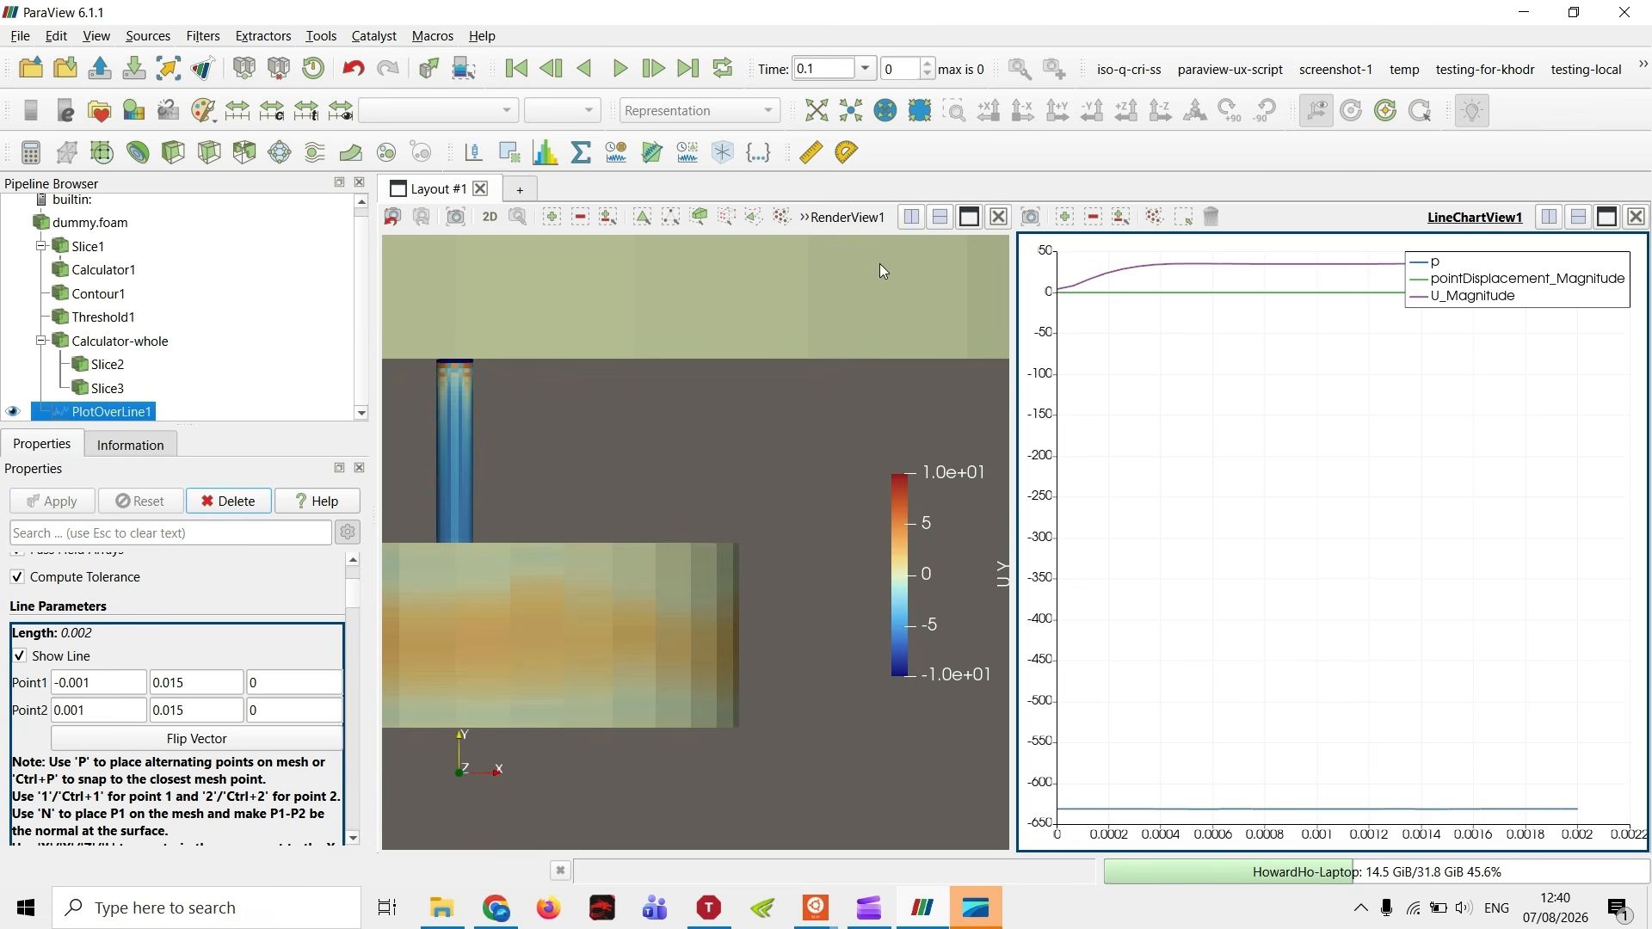
- Close the split-off chart and display PlotOverLine1 in a Line Chart View in a new layout
{"action": "left_click", "coordinate": [1637, 222]}
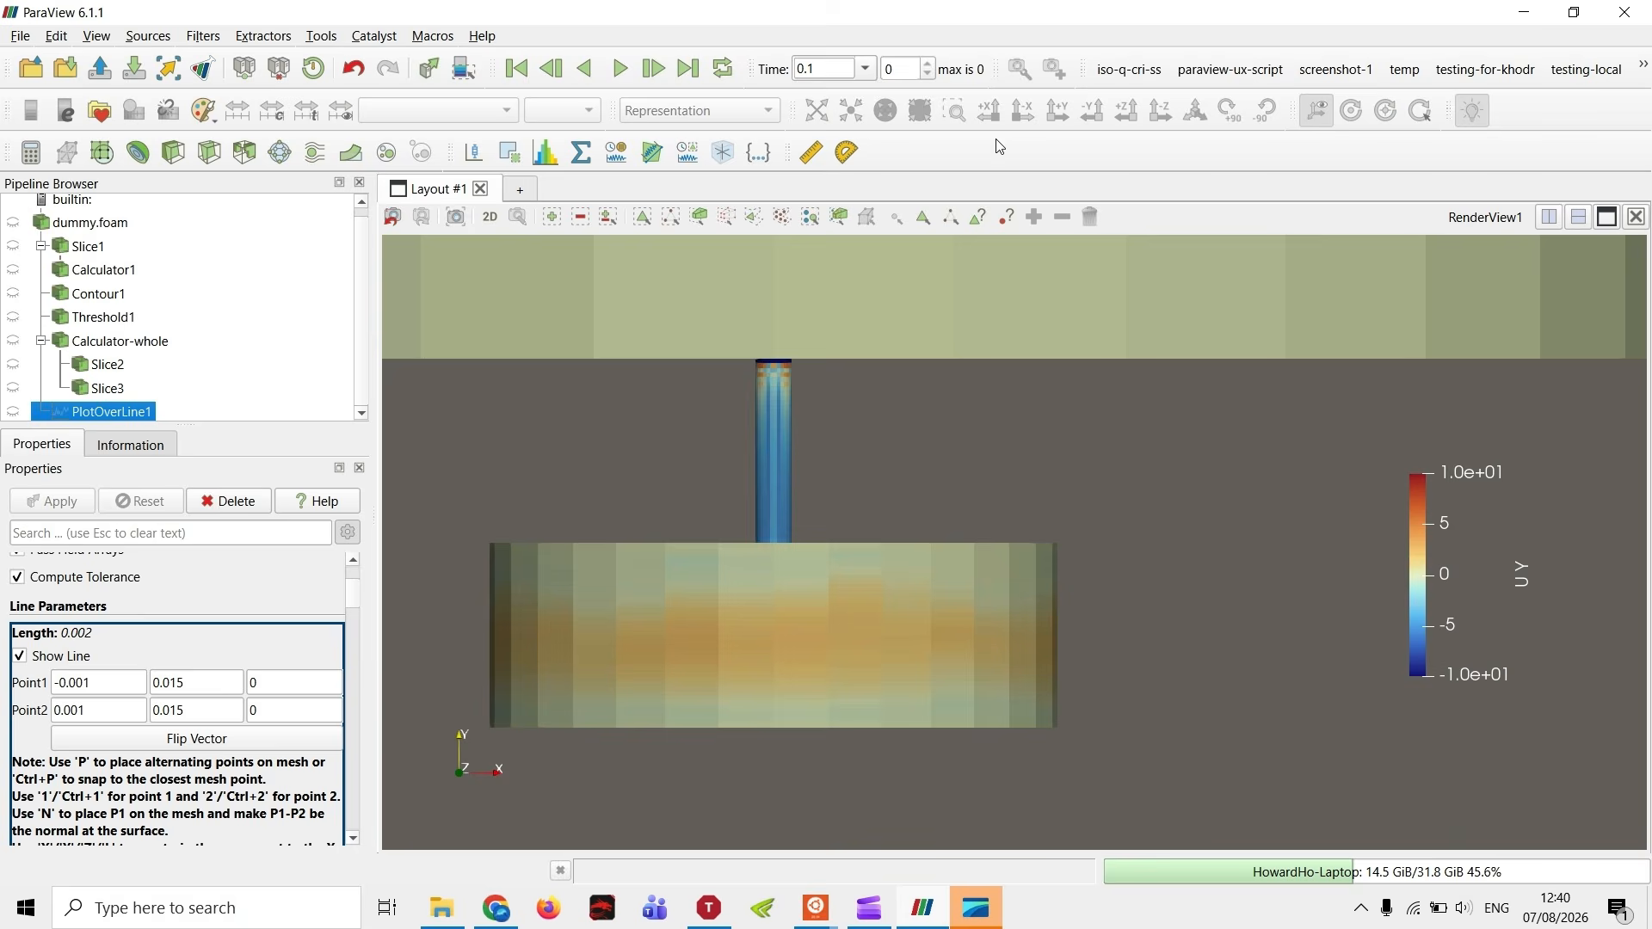
{"action": "left_click", "coordinate": [521, 191]}
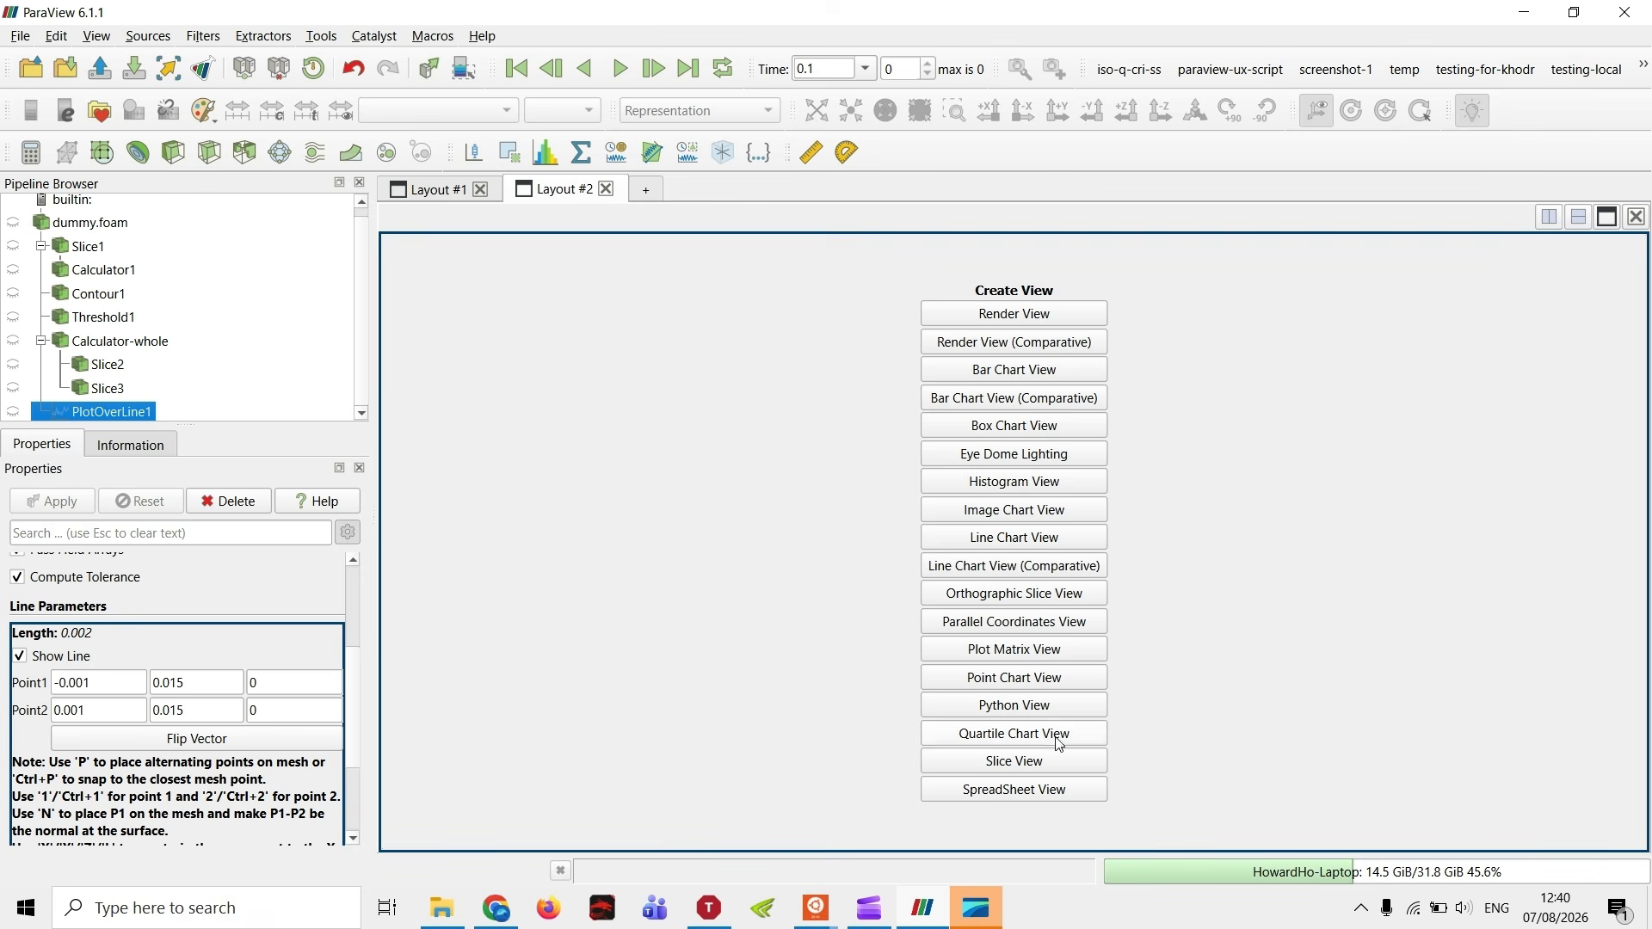
{"action": "left_click", "coordinate": [1023, 539]}
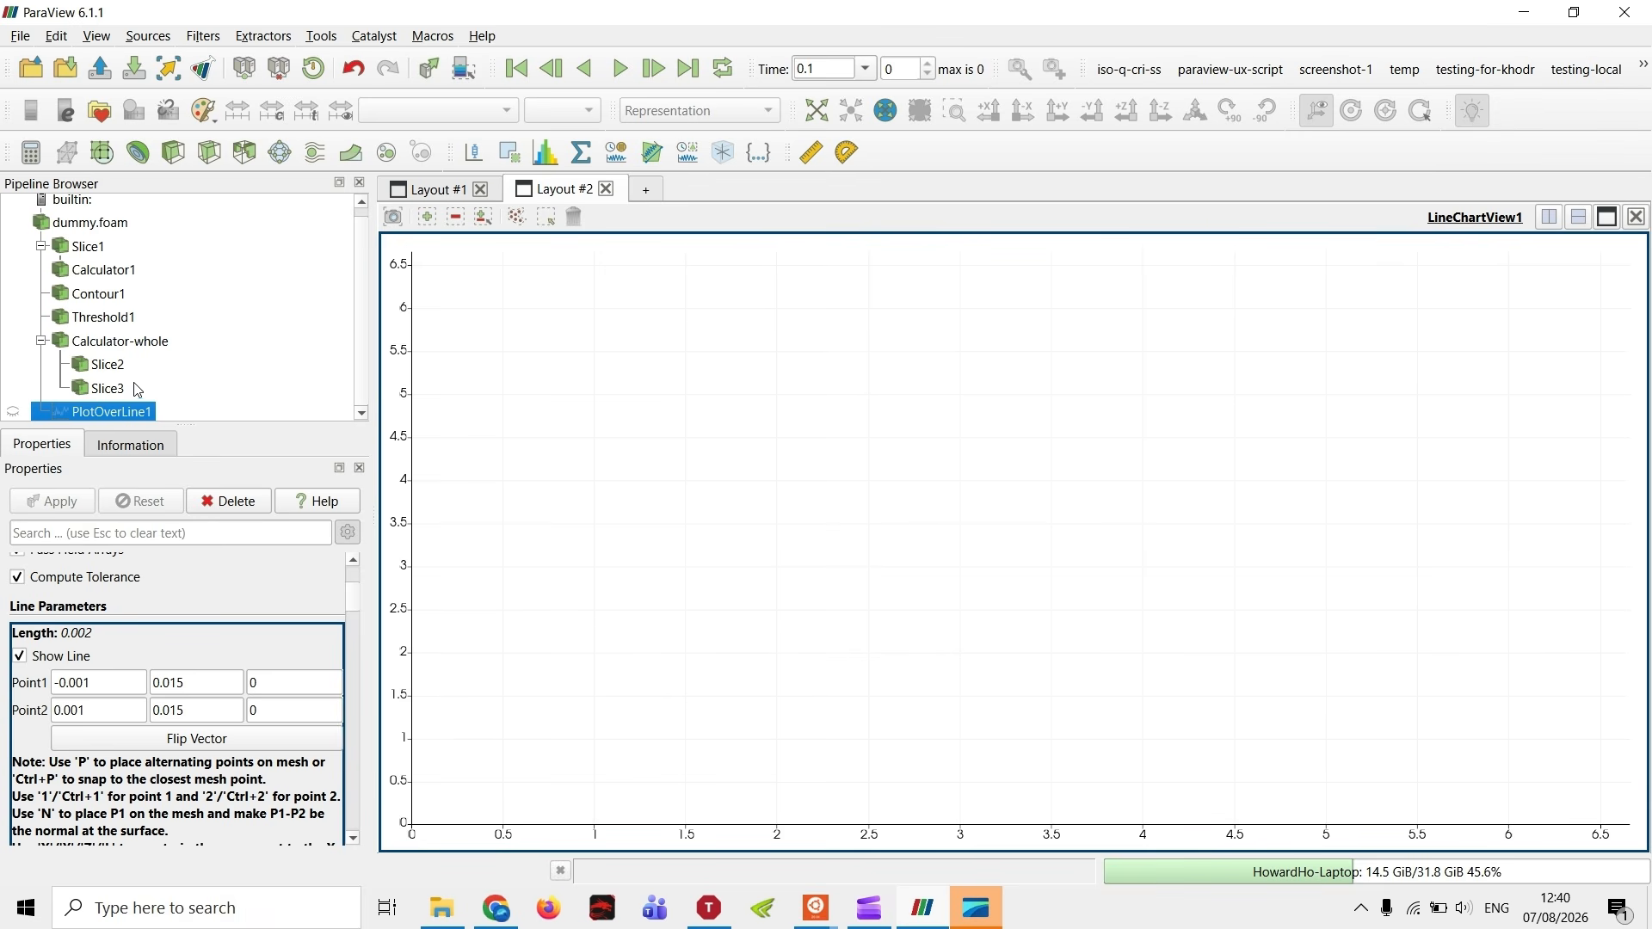
{"action": "left_click", "coordinate": [13, 412]}
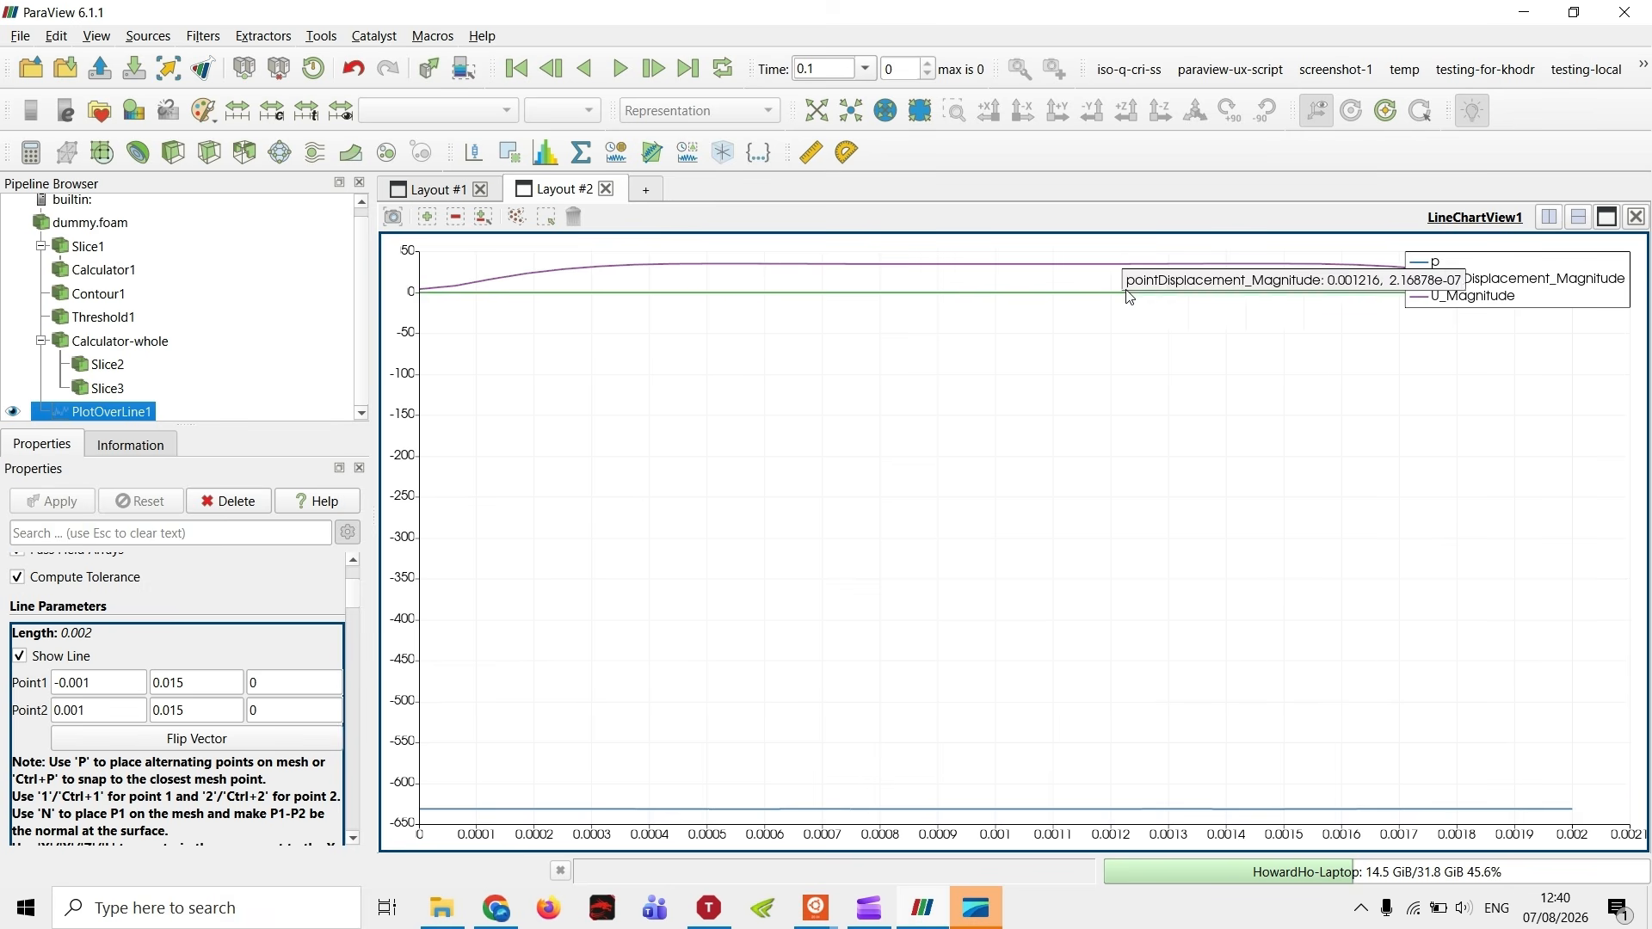
- Remove the pointDisplacement_Magnitude and p series from the line chart
{"action": "scroll", "coordinate": [141, 675], "scroll_direction": "down", "scroll_amount": 10}
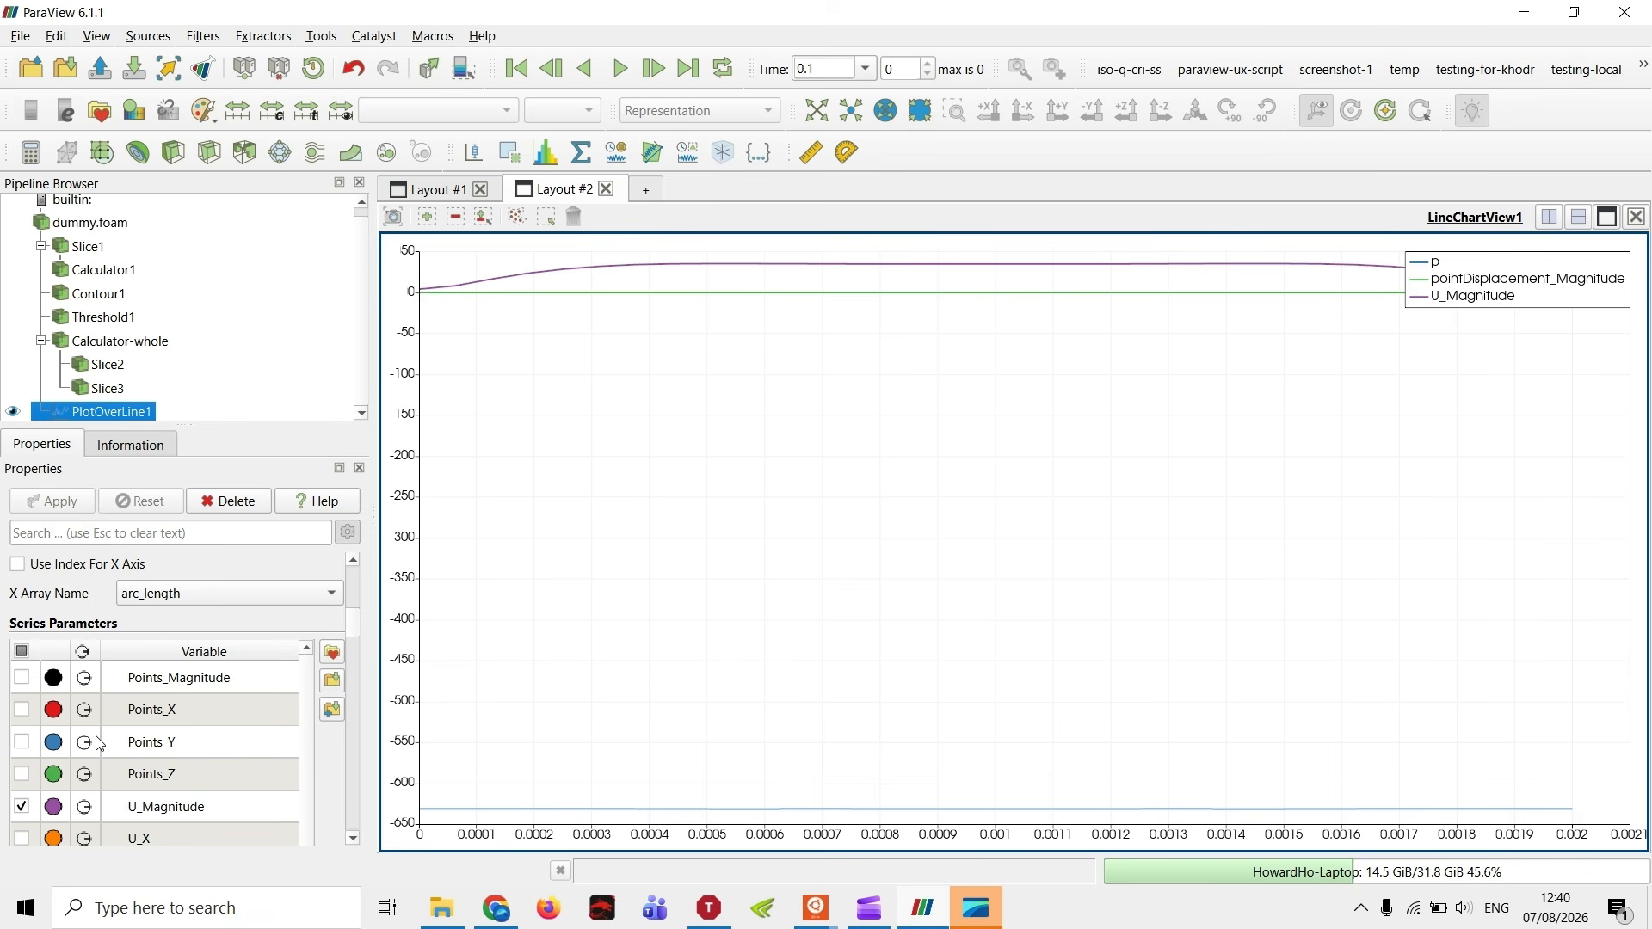
{"action": "scroll", "coordinate": [334, 745], "scroll_direction": "down", "scroll_amount": 5}
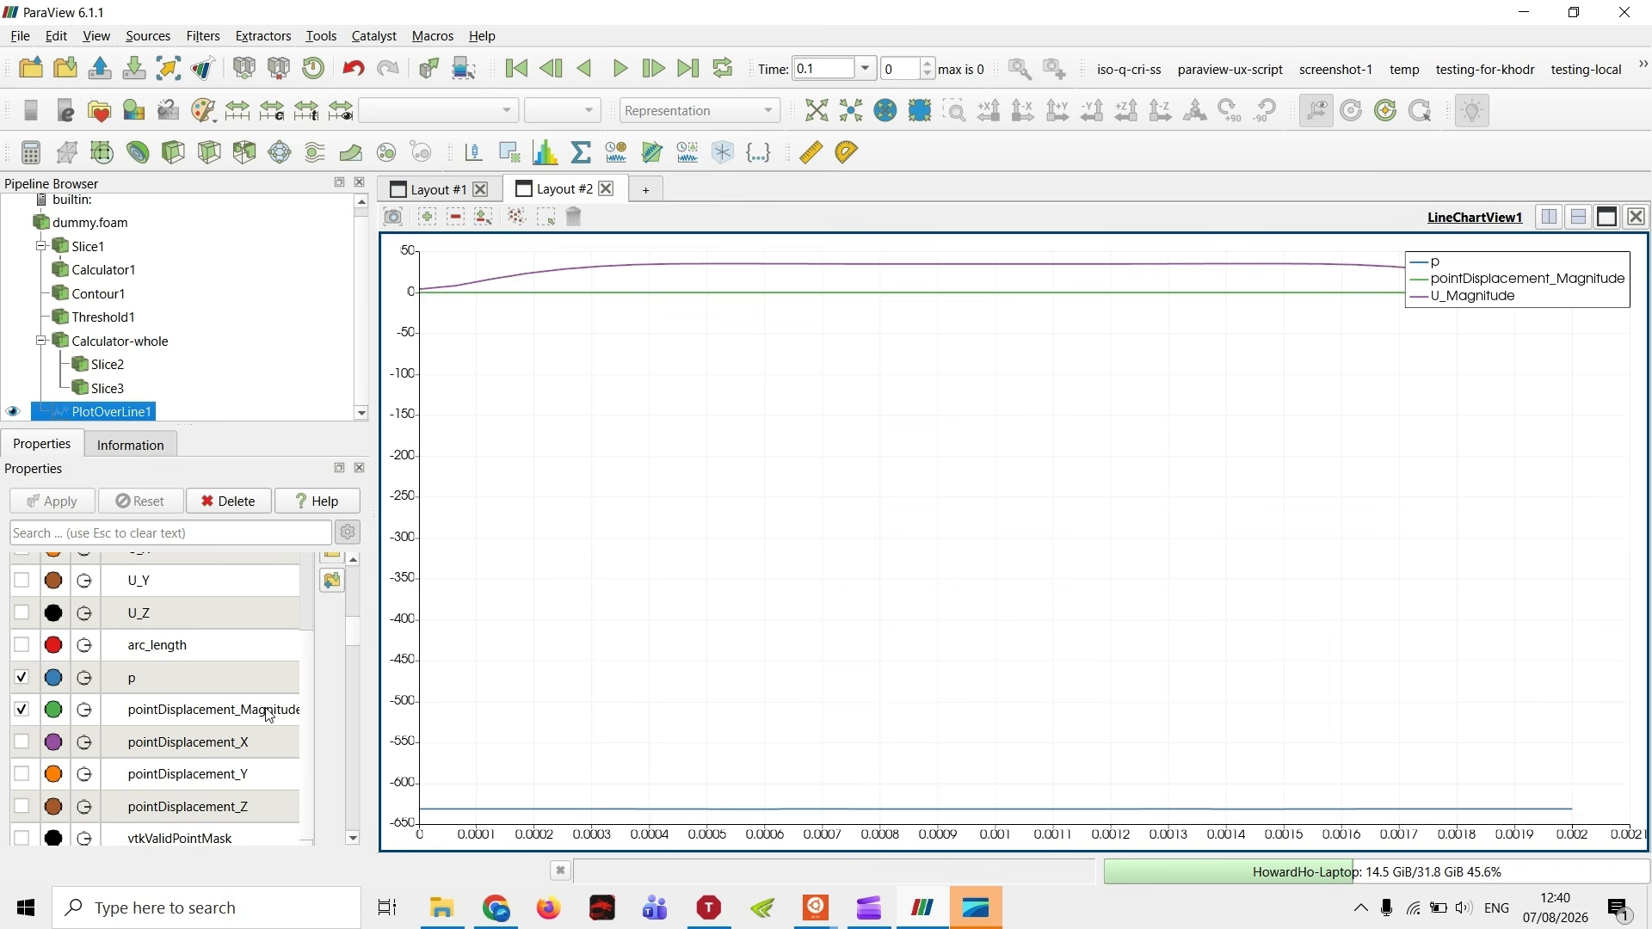
{"action": "left_click", "coordinate": [22, 708]}
{"action": "left_click", "coordinate": [21, 709]}
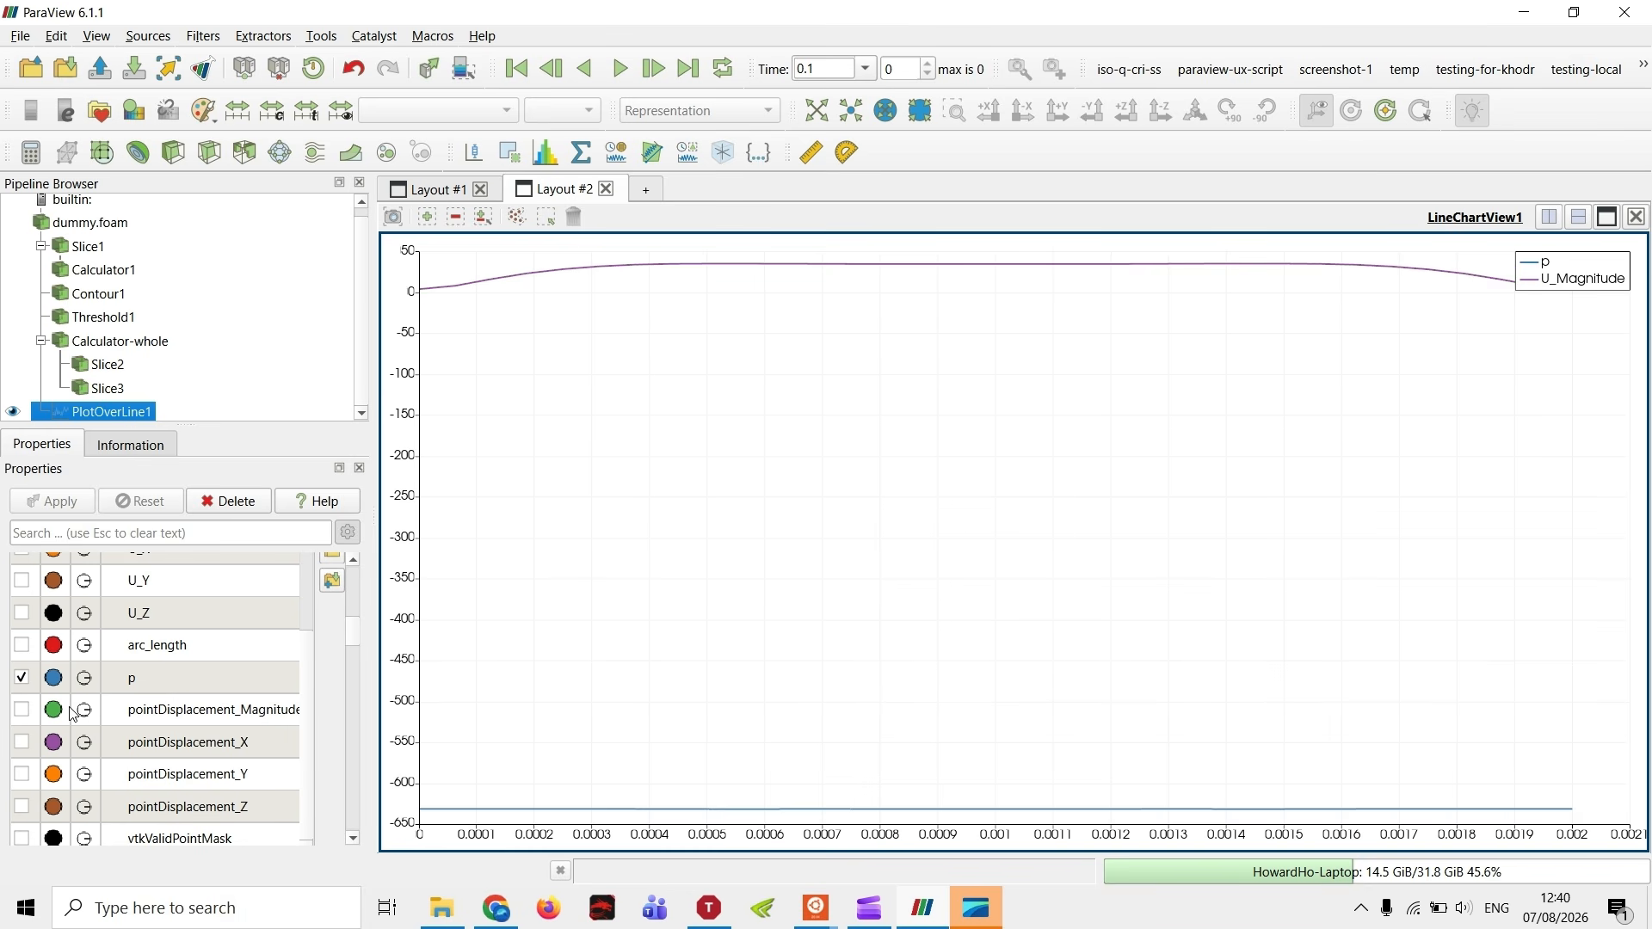
{"action": "scroll", "coordinate": [73, 710], "scroll_direction": "up", "scroll_amount": 3}
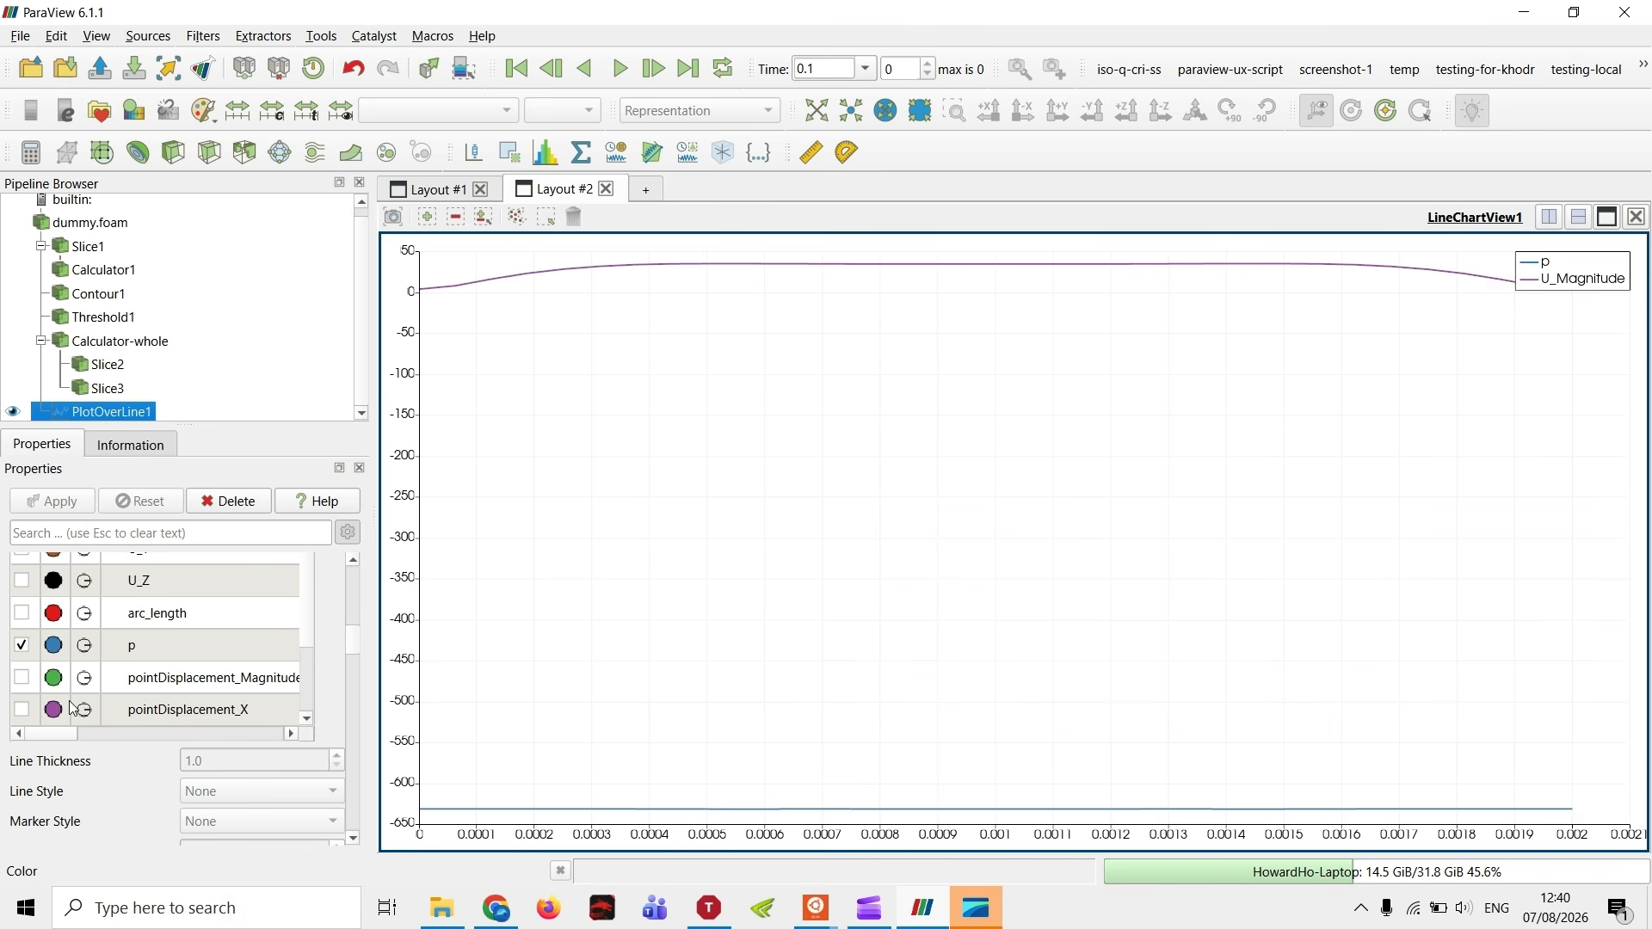
{"action": "left_click", "coordinate": [22, 645]}
- Plot the U_X, U_Y and U_Z series in the line chart alongside U_Magnitude
{"action": "scroll", "coordinate": [143, 676], "scroll_direction": "down", "scroll_amount": 3}
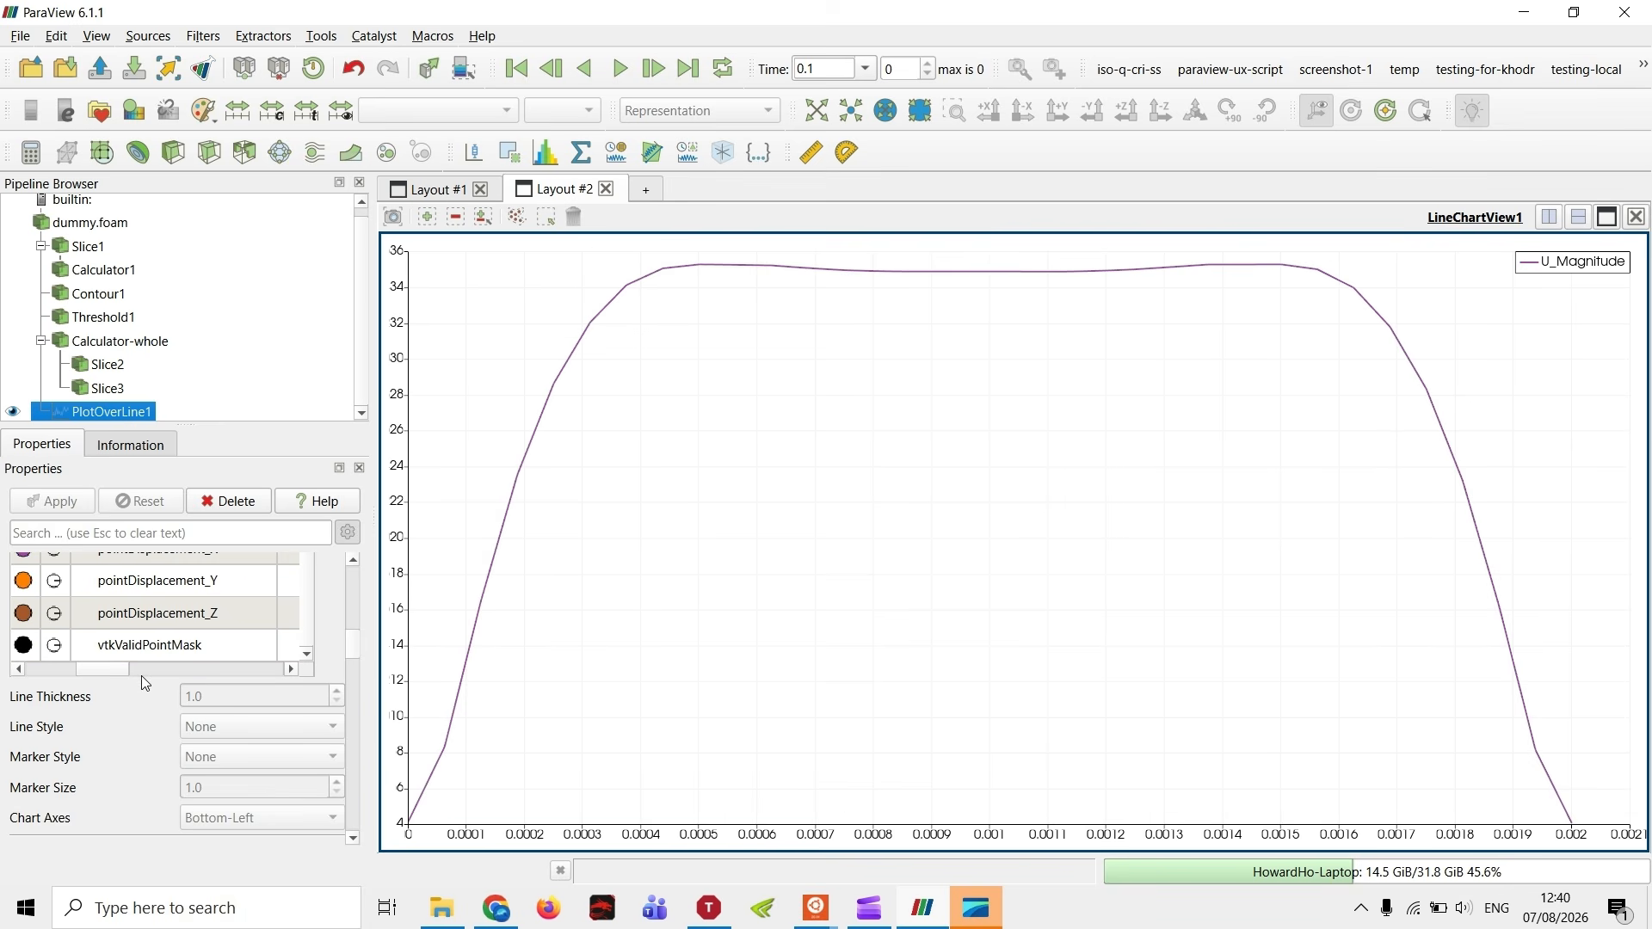
{"action": "scroll", "coordinate": [161, 659], "scroll_direction": "up", "scroll_amount": 3}
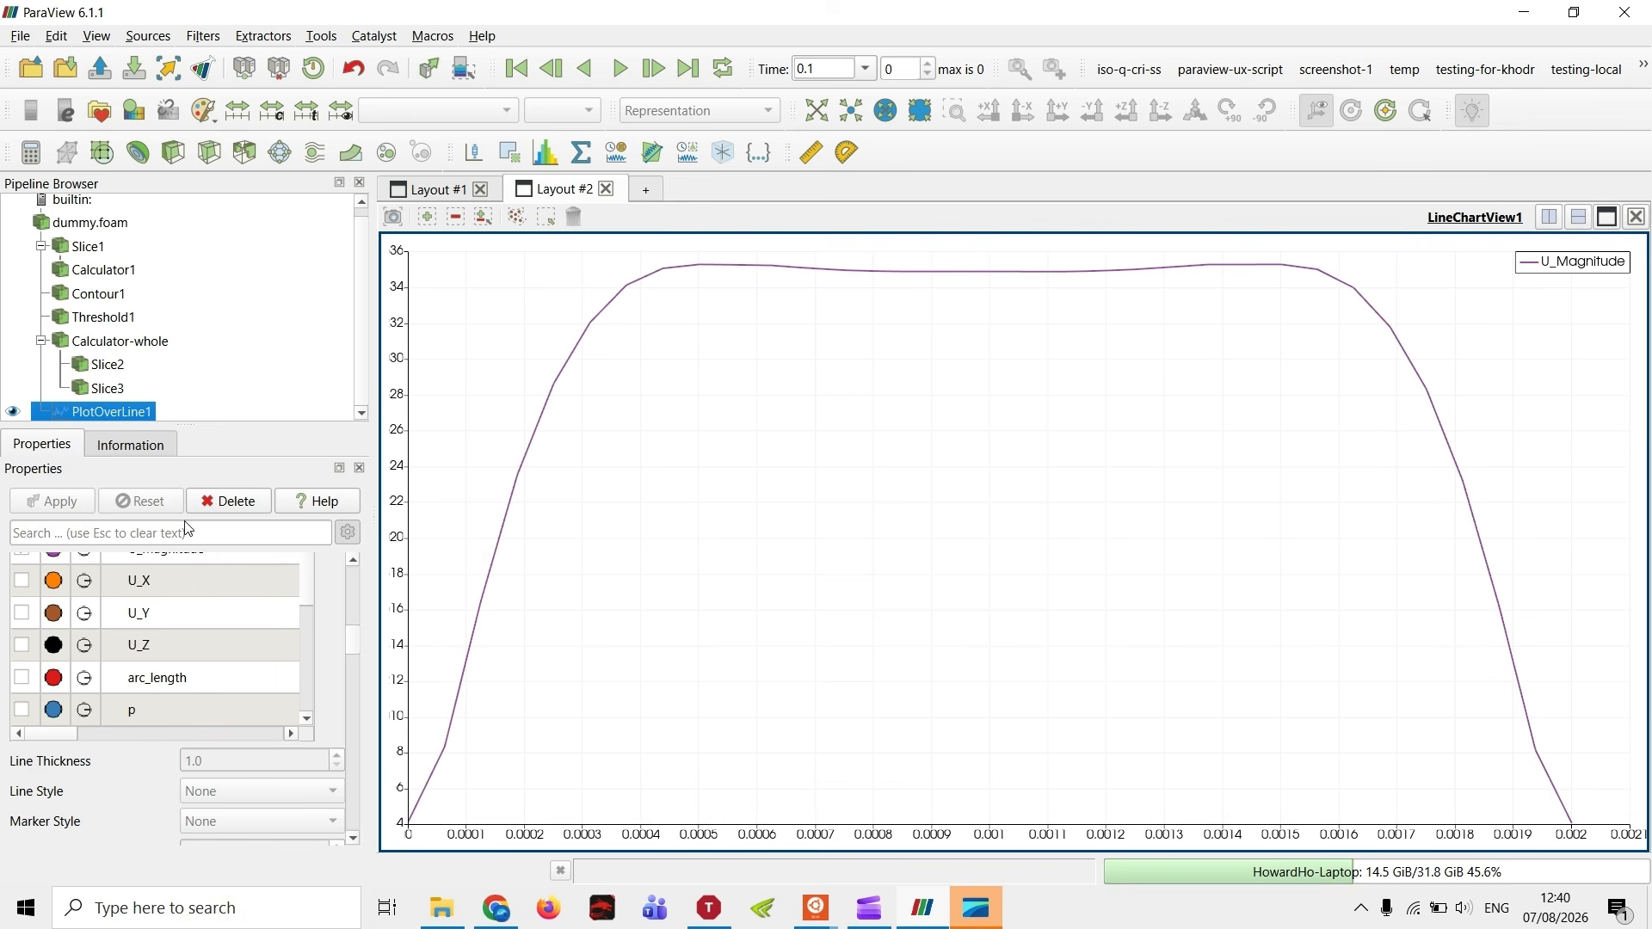
{"action": "scroll", "coordinate": [95, 622], "scroll_direction": "up", "scroll_amount": 3}
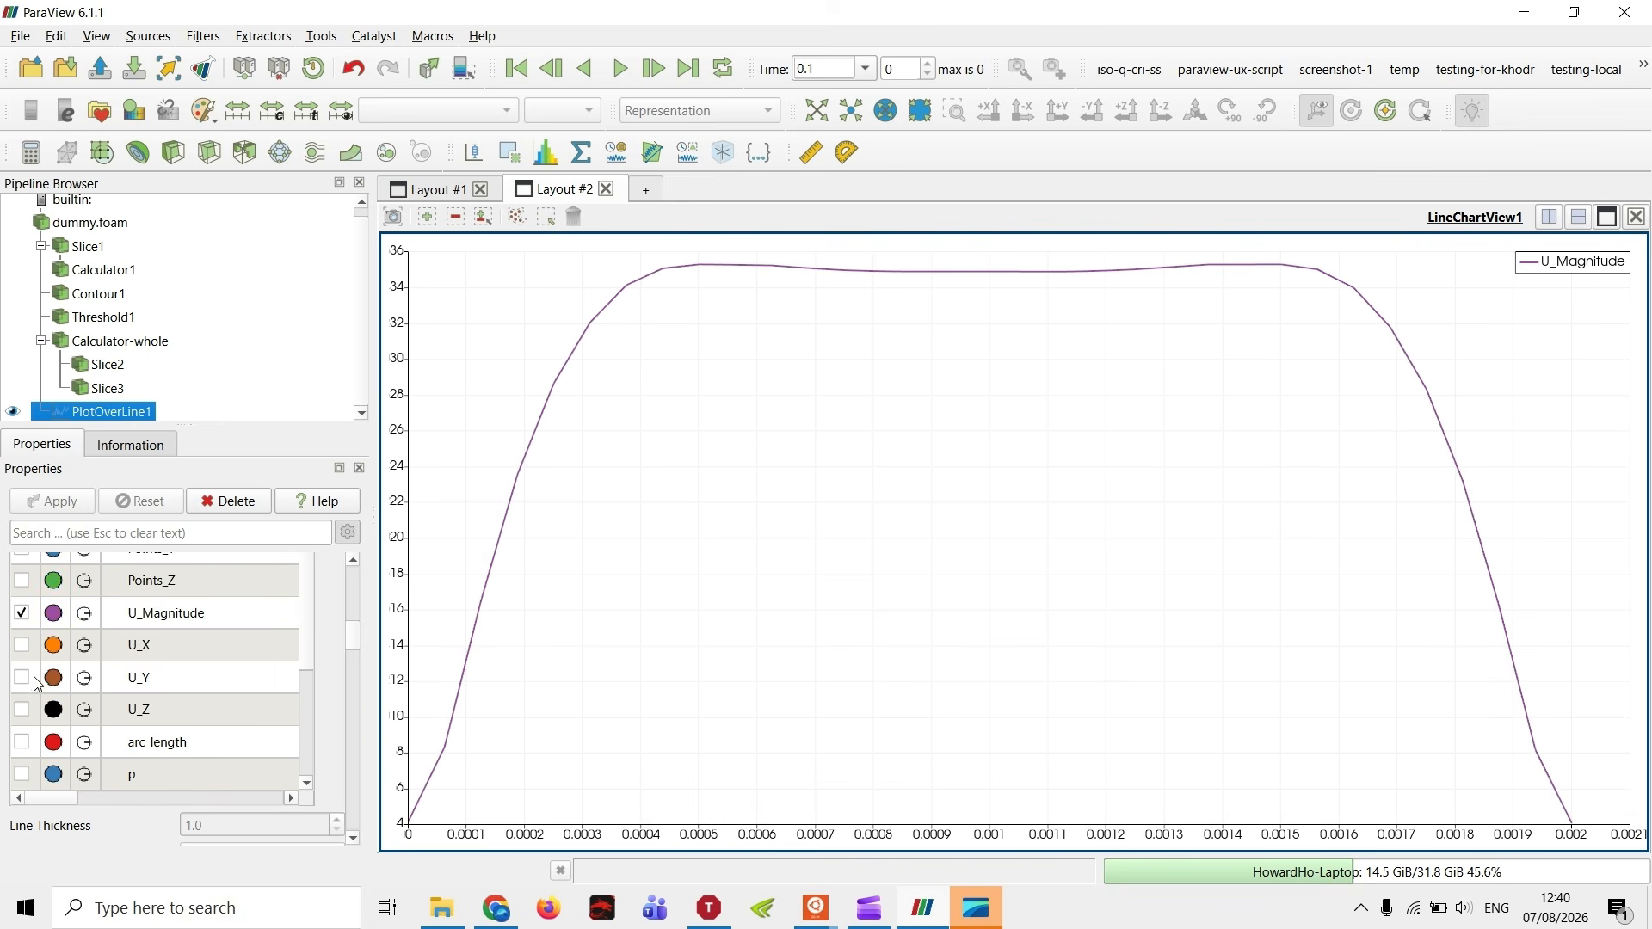
{"action": "left_click", "coordinate": [22, 677]}
{"action": "left_click", "coordinate": [22, 645]}
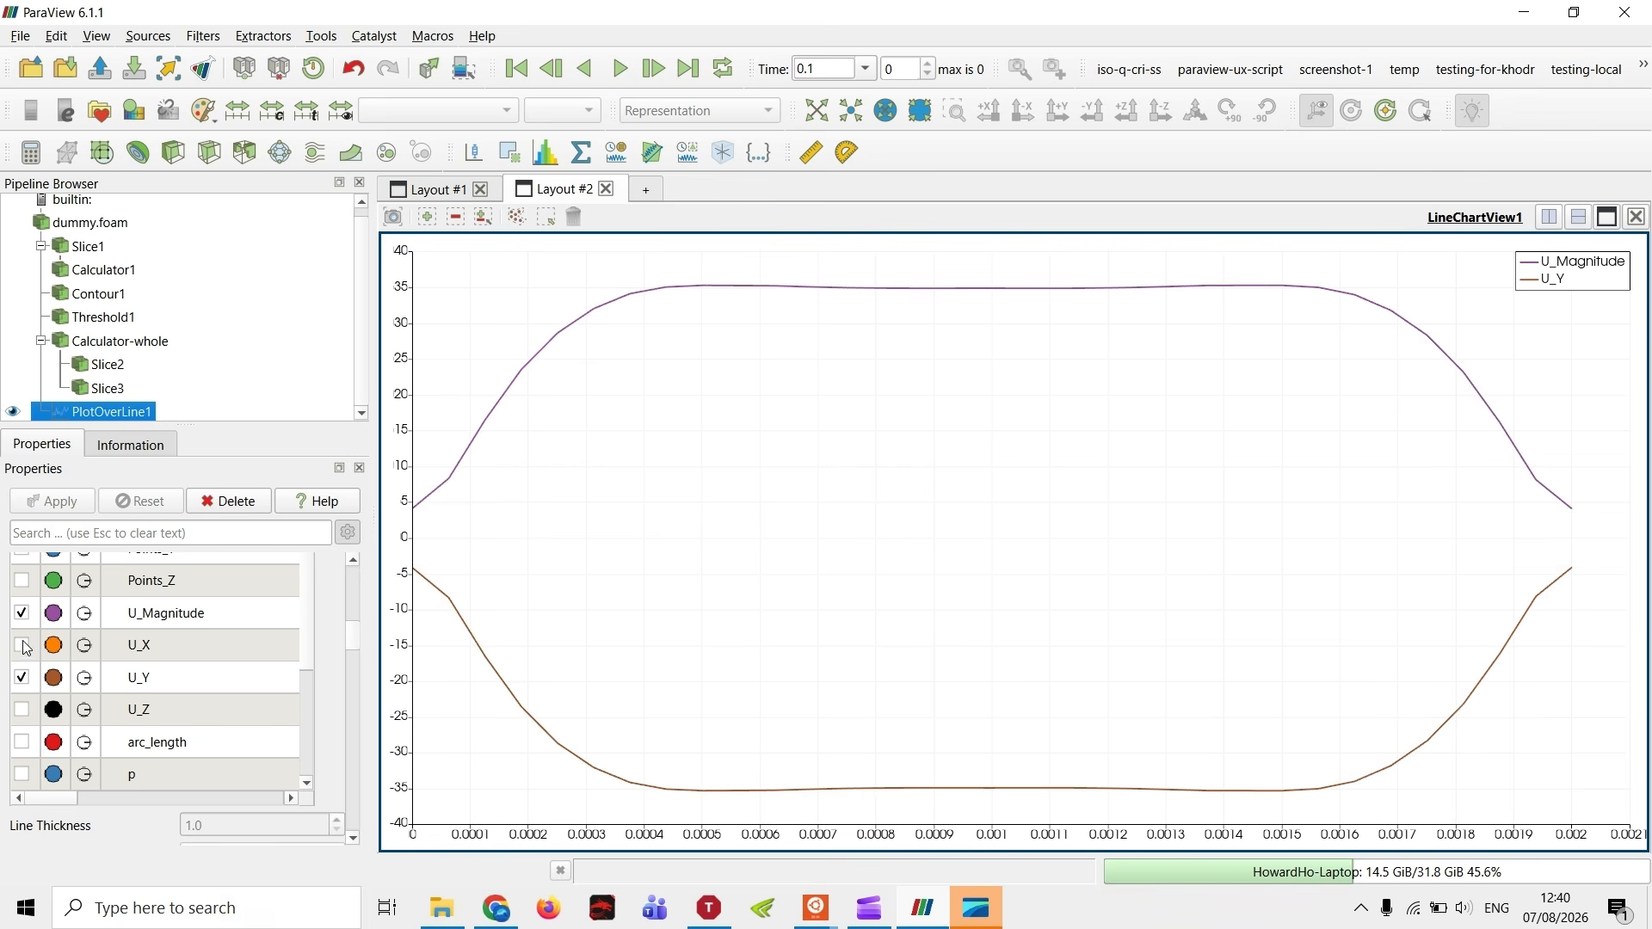
{"action": "left_click", "coordinate": [21, 710]}
{"action": "left_click", "coordinate": [22, 613]}
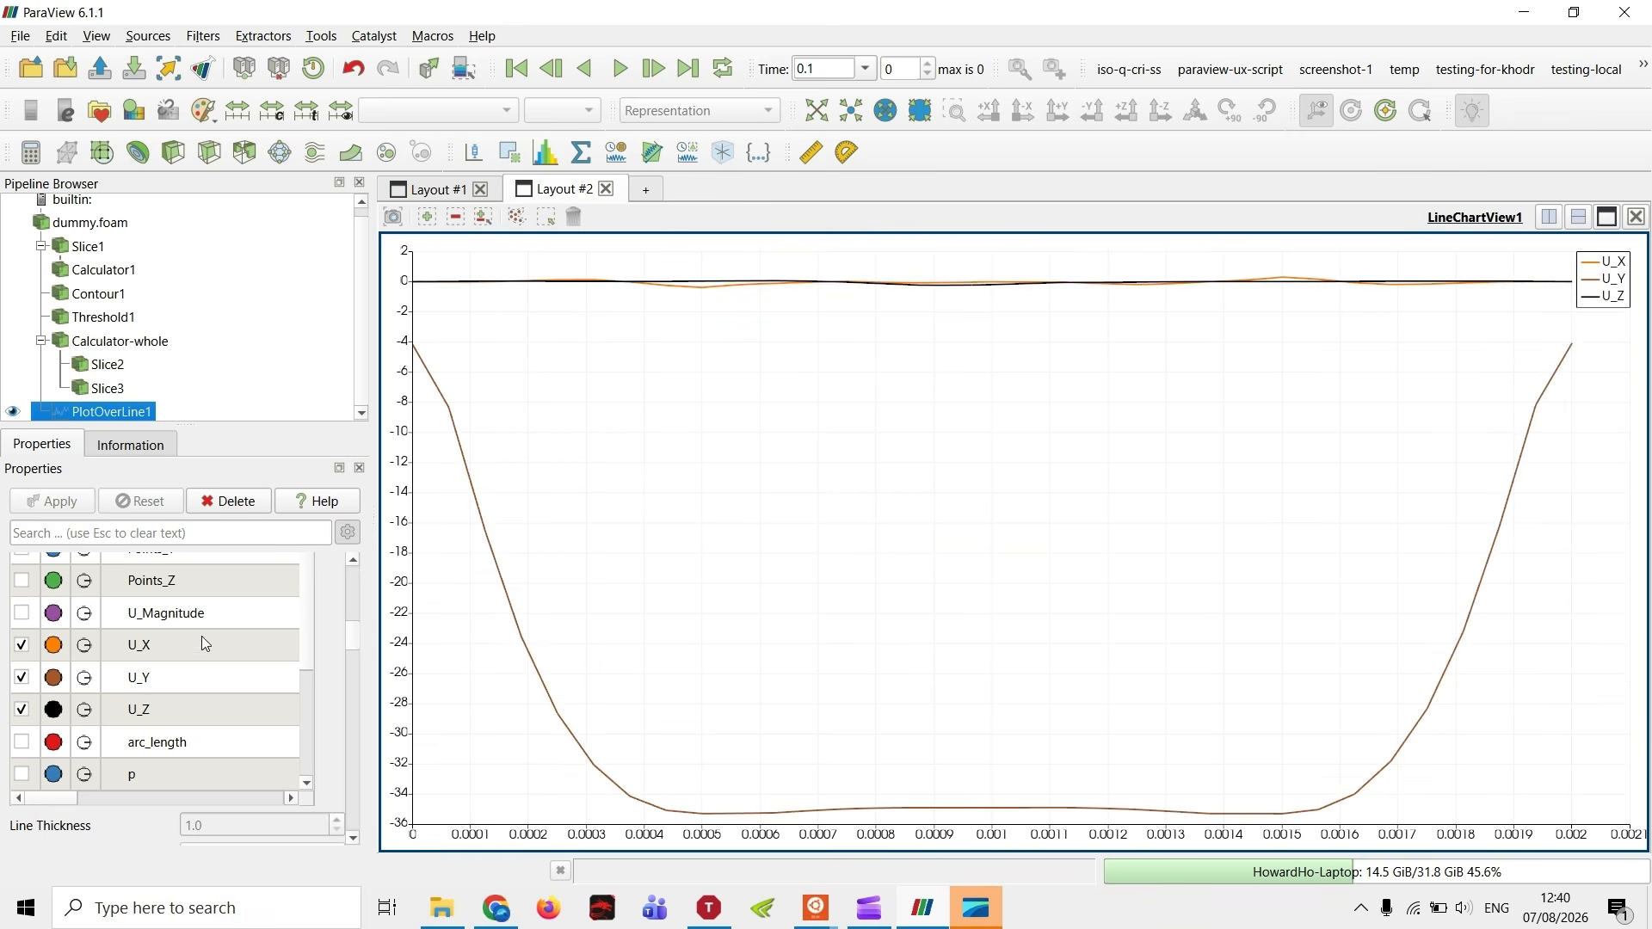
{"action": "left_click", "coordinate": [23, 614]}
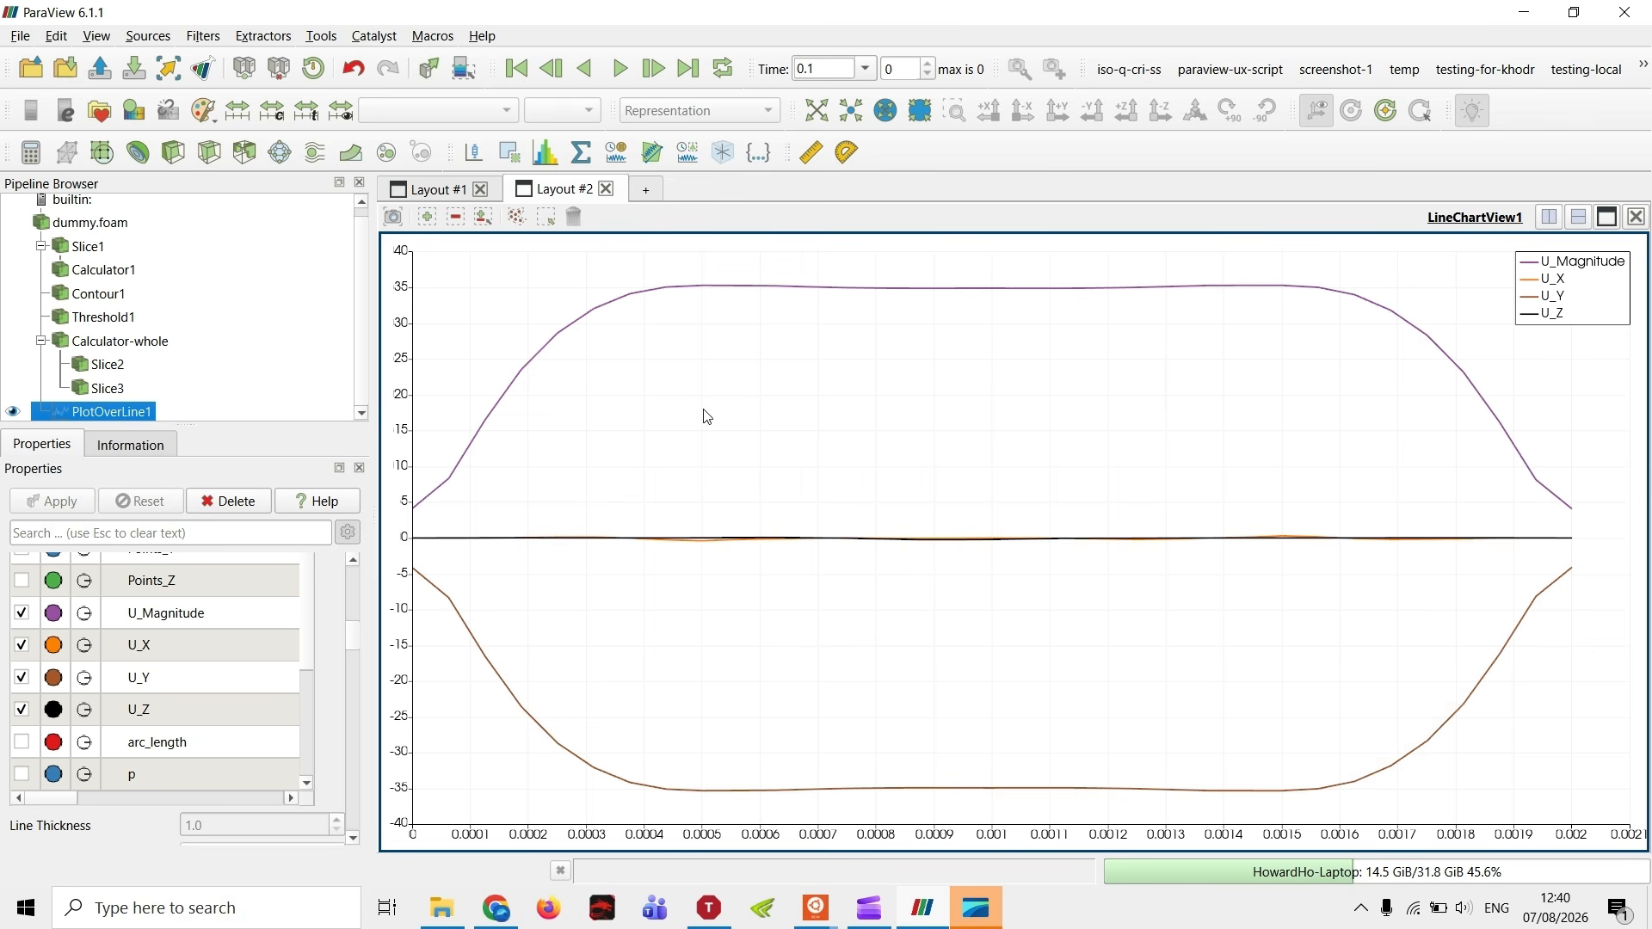
- Examine the velocity curves and look through the line chart's series, title, legend and left axis range settings
{"action": "mouse_move", "coordinate": [698, 293]}
{"action": "scroll", "coordinate": [135, 730], "scroll_direction": "down", "scroll_amount": 10}
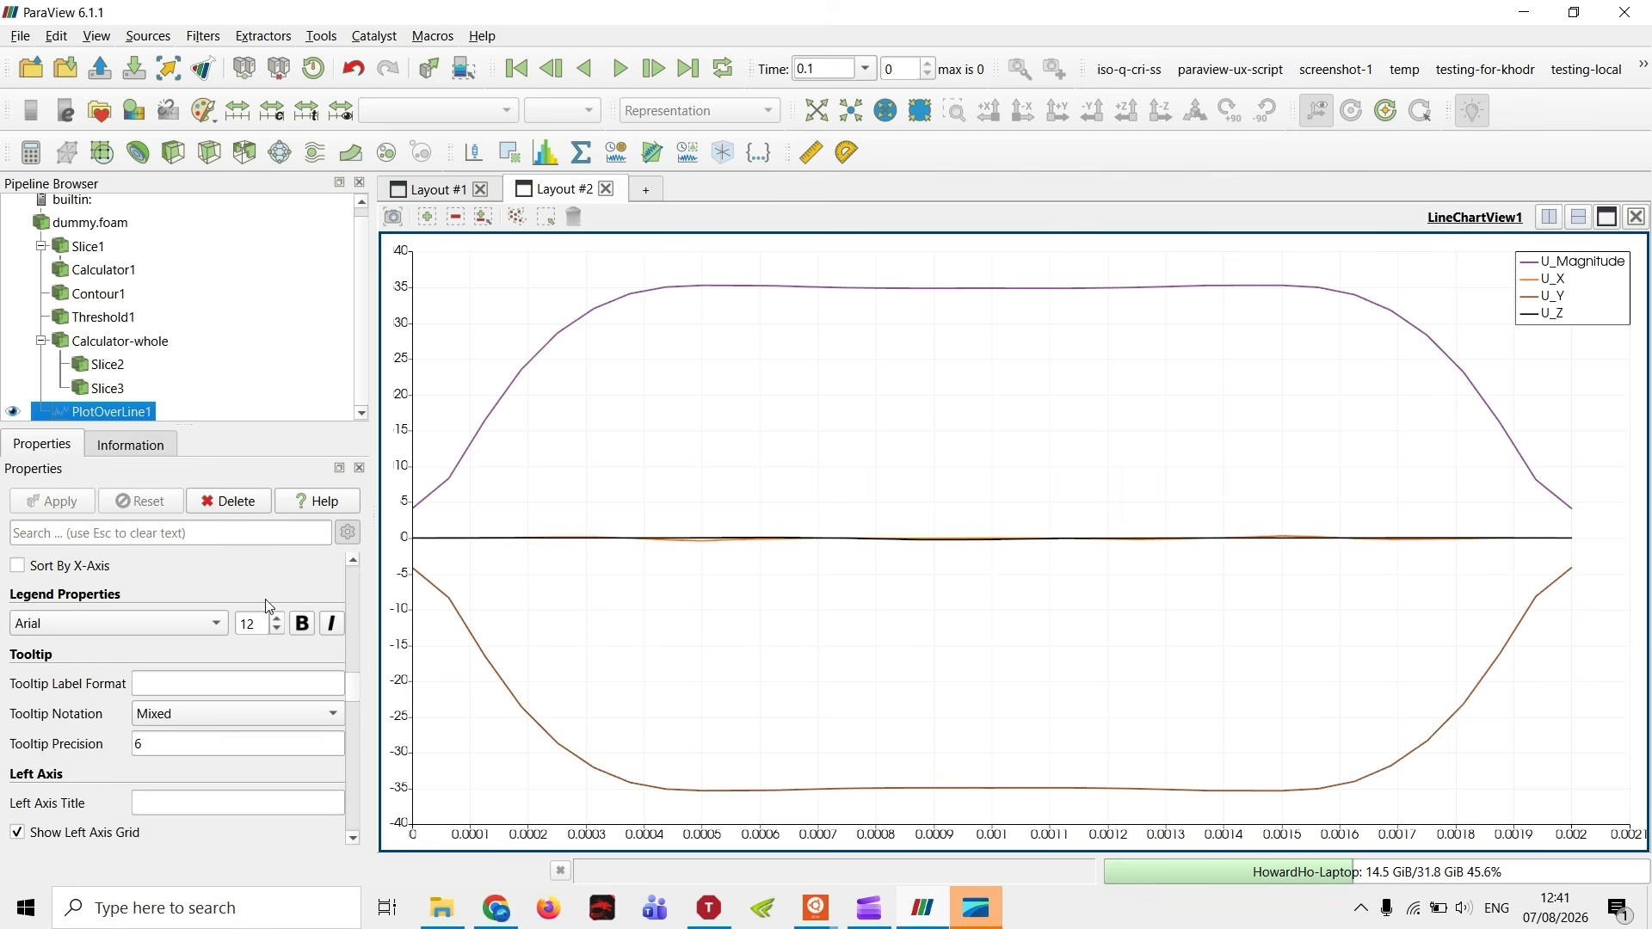
{"action": "scroll", "coordinate": [270, 612], "scroll_direction": "up", "scroll_amount": 5}
{"action": "scroll", "coordinate": [358, 535], "scroll_direction": "down", "scroll_amount": 3}
{"action": "scroll", "coordinate": [358, 535], "scroll_direction": "up", "scroll_amount": 3}
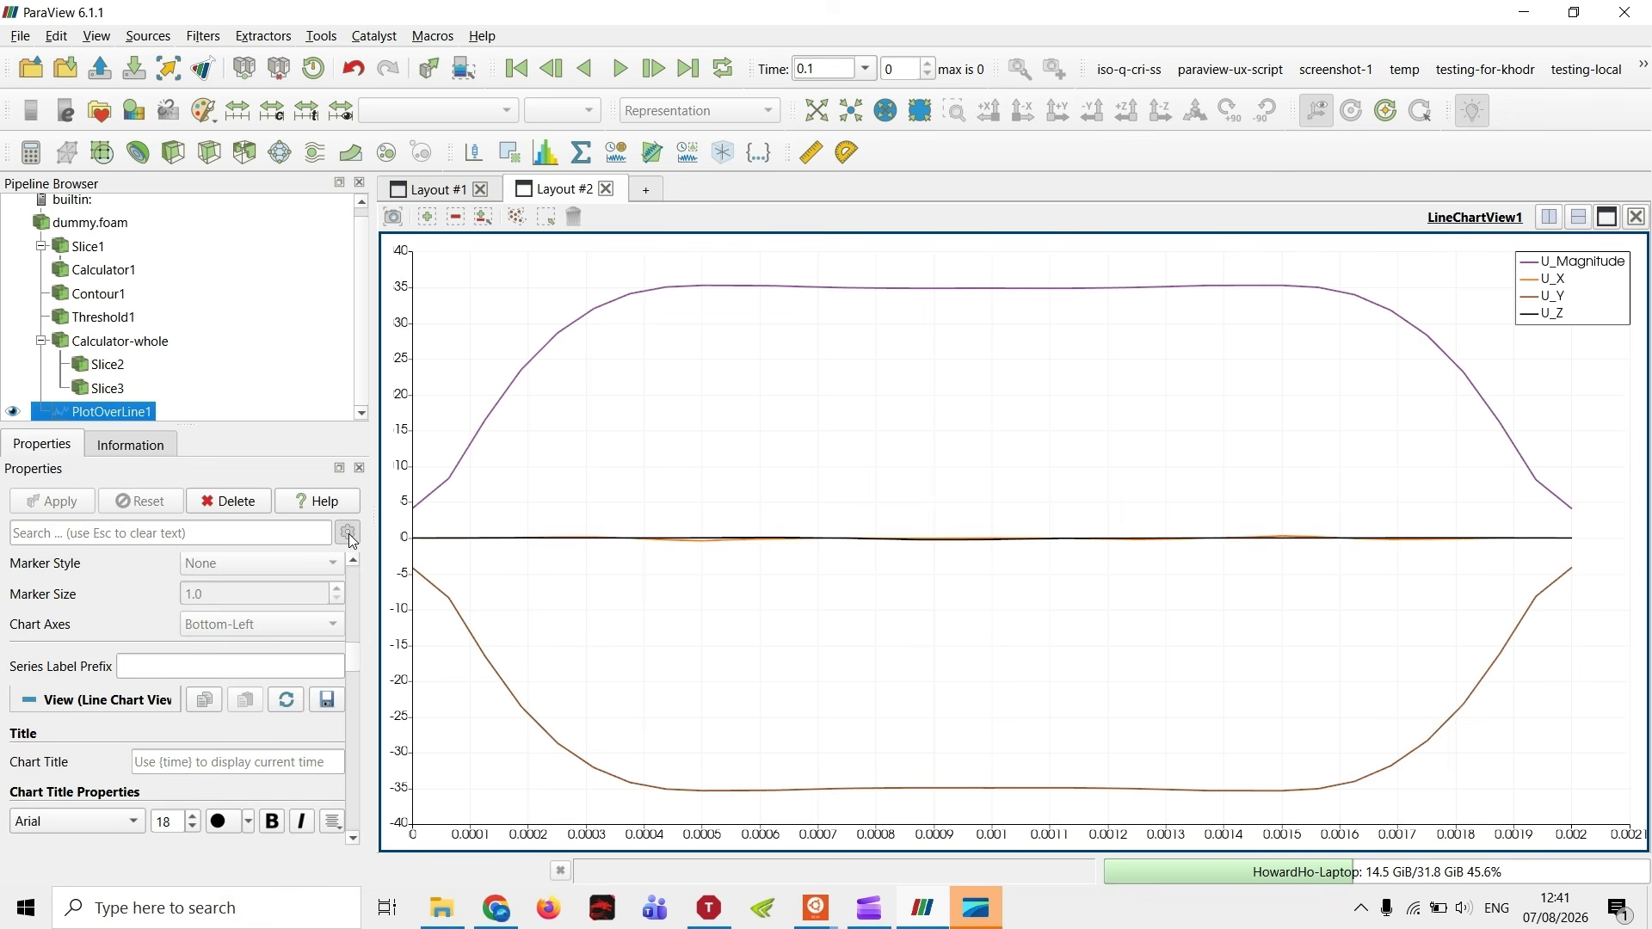
{"action": "scroll", "coordinate": [273, 655], "scroll_direction": "up", "scroll_amount": 3}
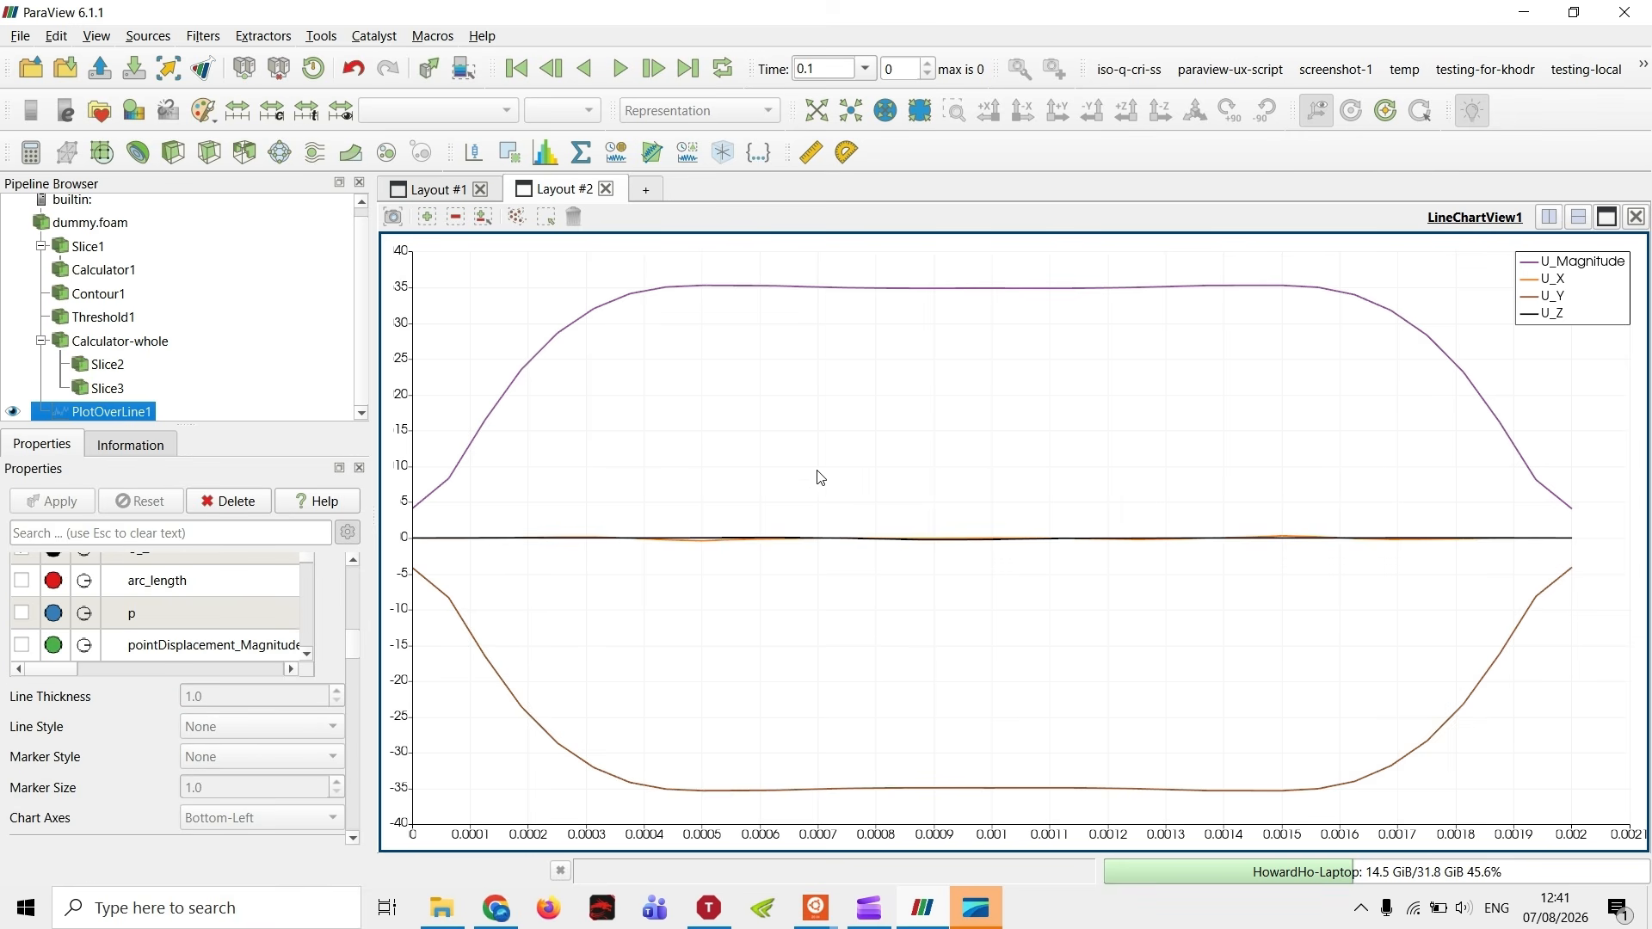
{"action": "scroll", "coordinate": [768, 455], "scroll_direction": "down", "scroll_amount": 2}
{"action": "scroll", "coordinate": [792, 446], "scroll_direction": "up", "scroll_amount": 3}
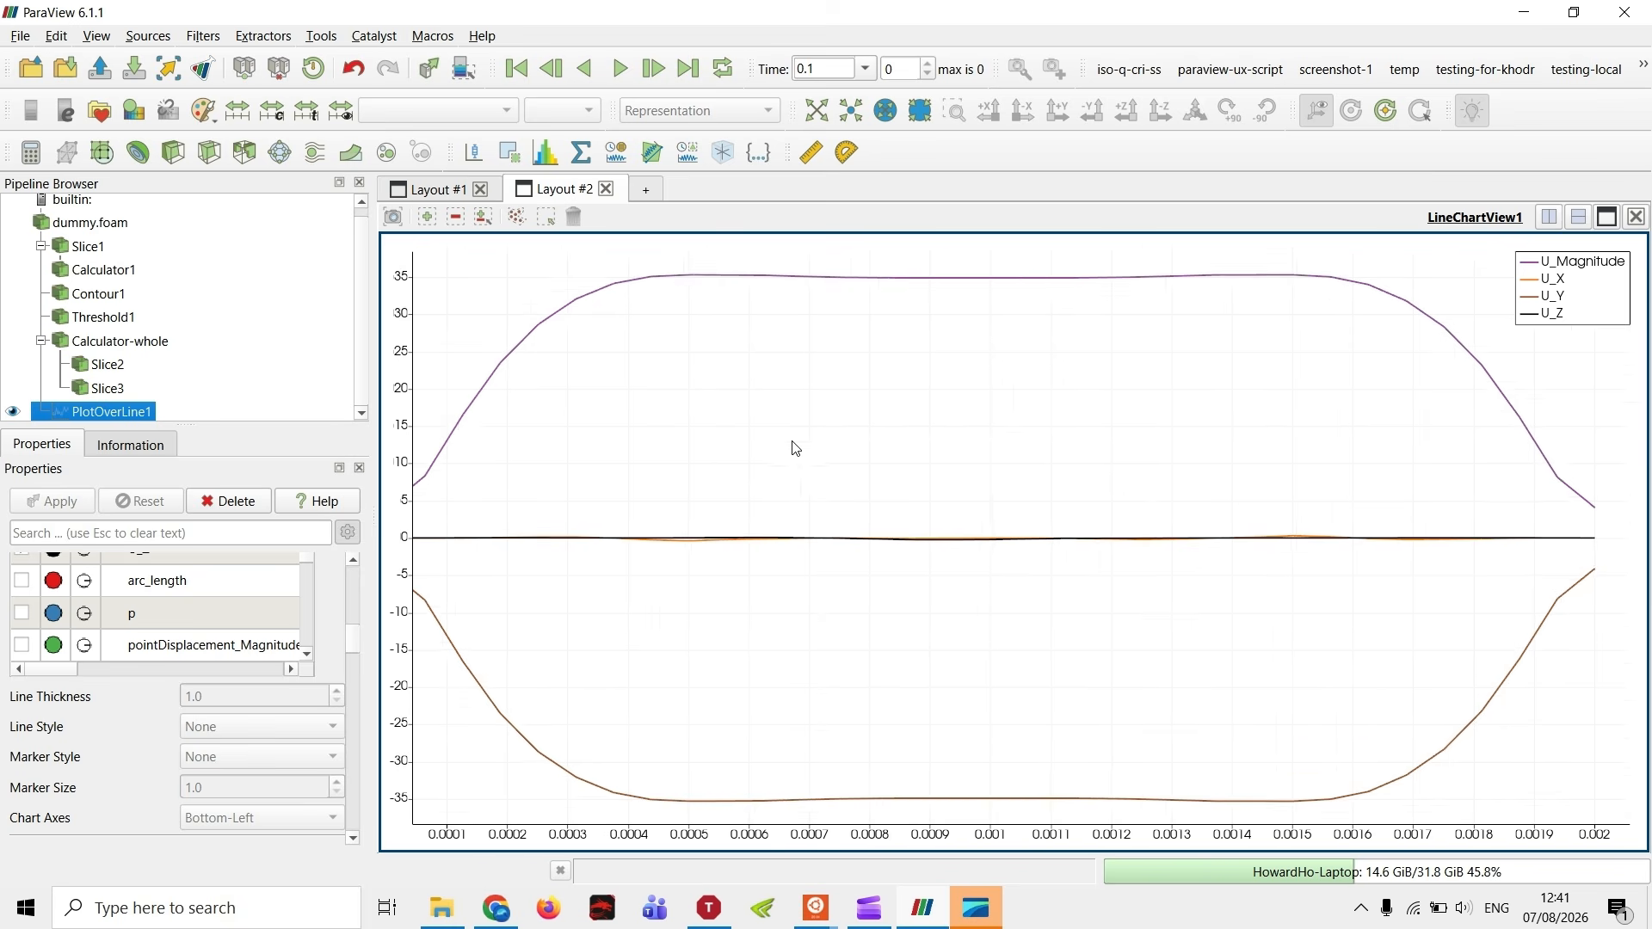
{"action": "scroll", "coordinate": [181, 726], "scroll_direction": "down", "scroll_amount": 5}
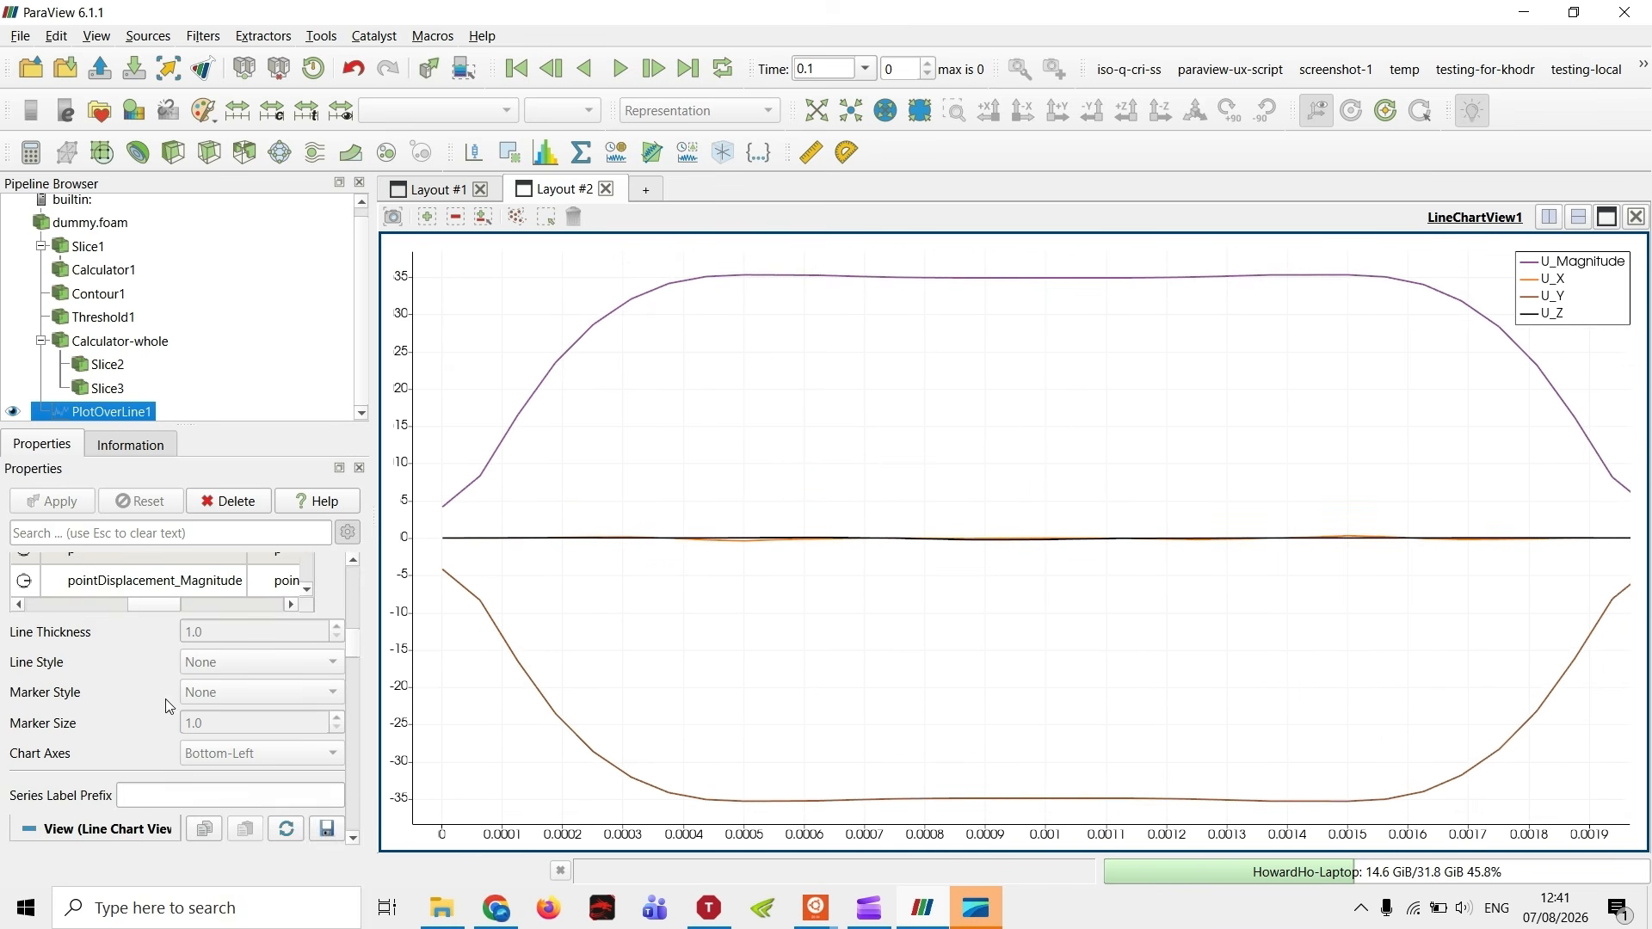
{"action": "scroll", "coordinate": [179, 730], "scroll_direction": "up", "scroll_amount": 5}
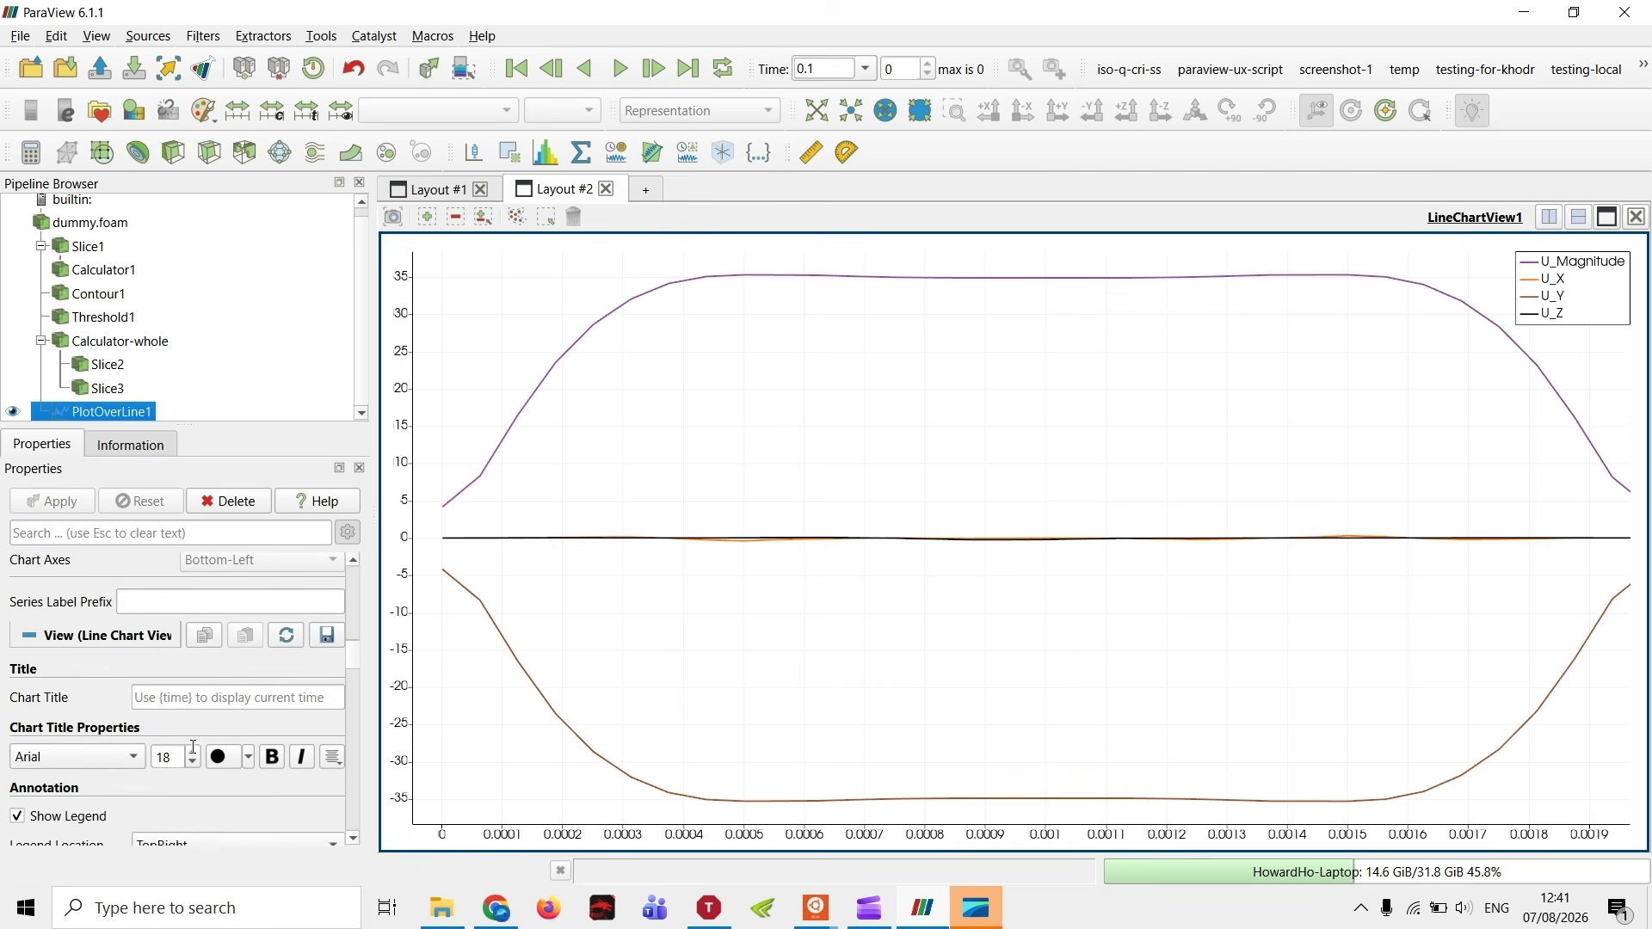
{"action": "scroll", "coordinate": [343, 635], "scroll_direction": "up", "scroll_amount": 8}
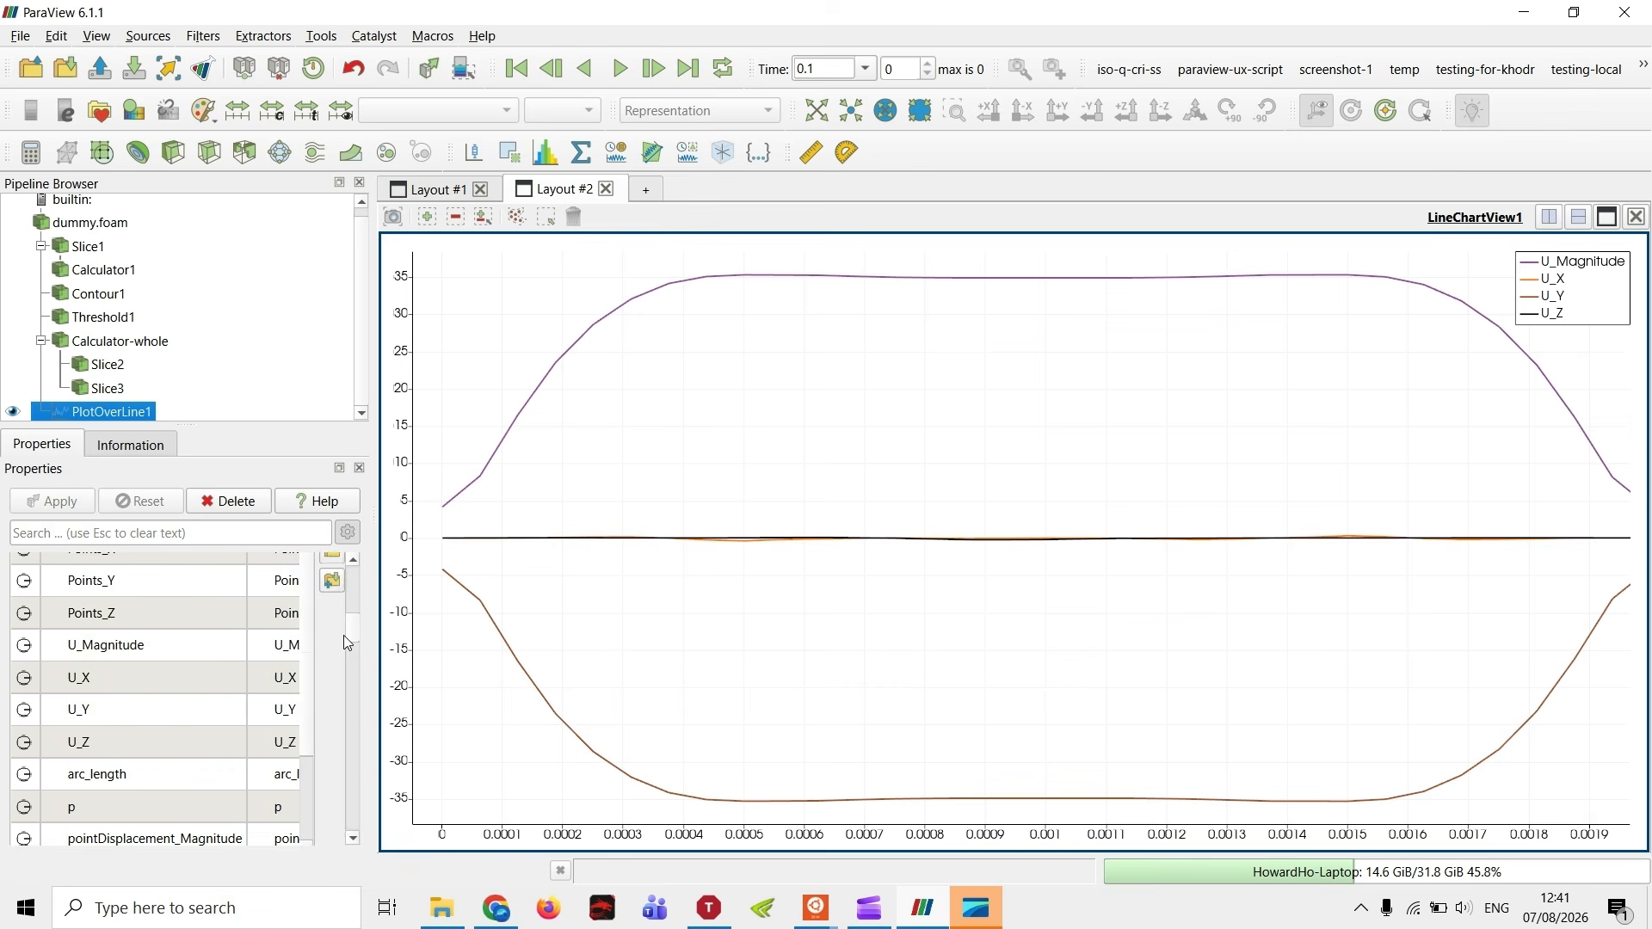
{"action": "scroll", "coordinate": [359, 602], "scroll_direction": "down", "scroll_amount": 2}
{"action": "left_click_drag", "start_coordinate": [359, 607], "coordinate": [354, 700]}
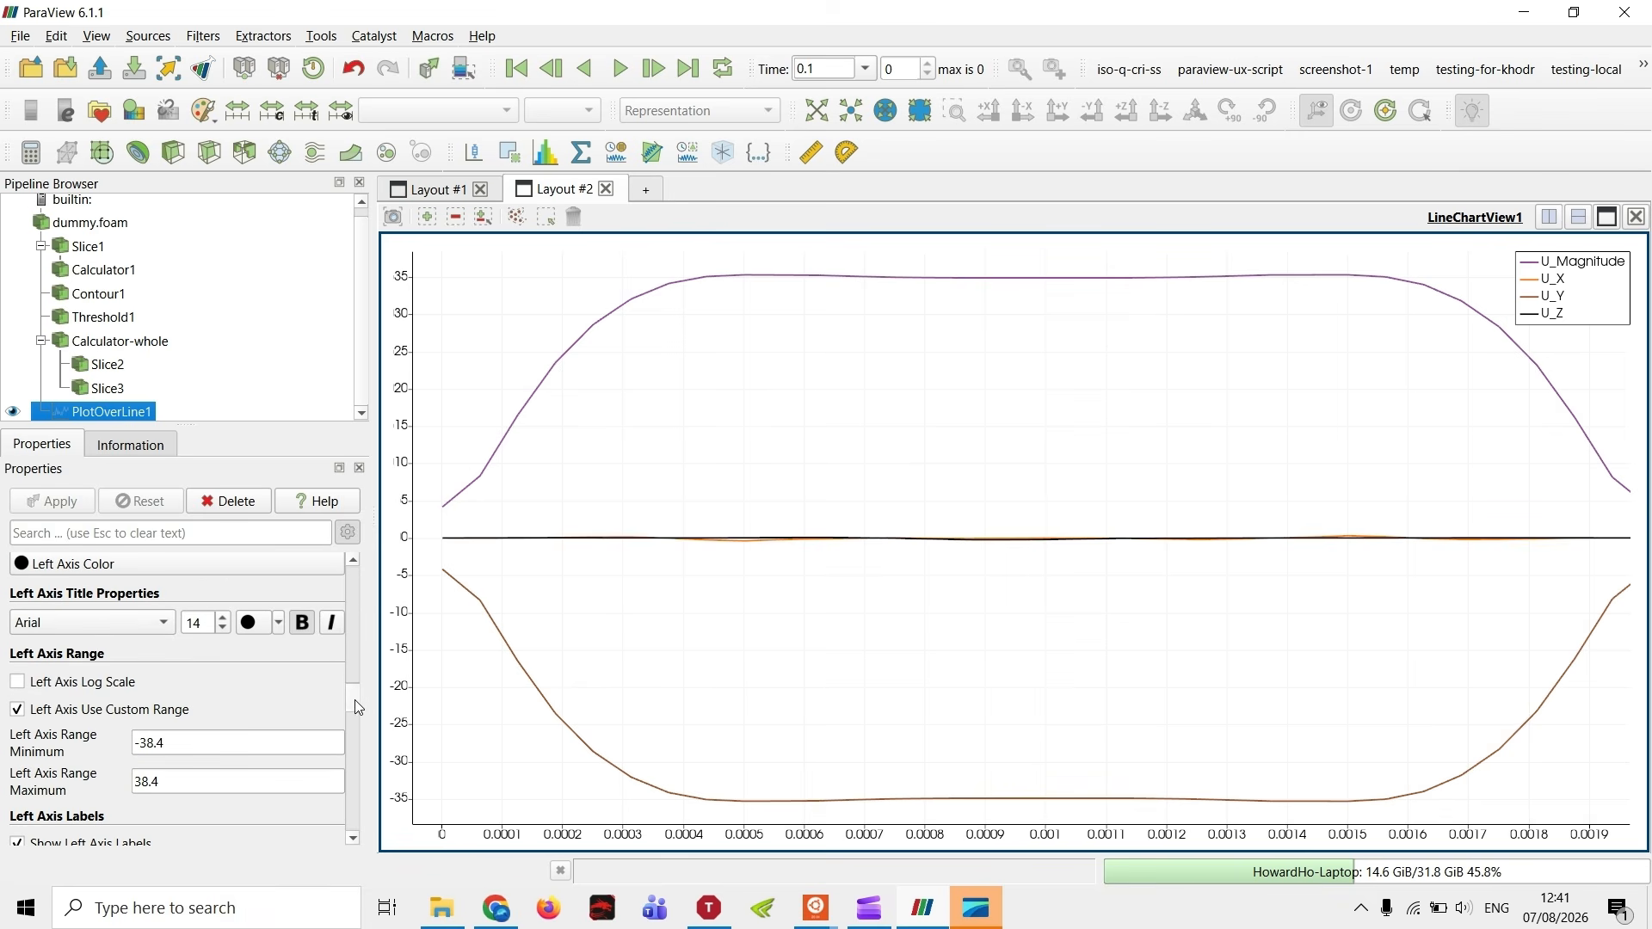
- Set the line chart's custom left axis range to a minimum of -40 and a maximum of 40
{"action": "triple_click", "coordinate": [182, 747]}
{"action": "type", "text": "-40"}
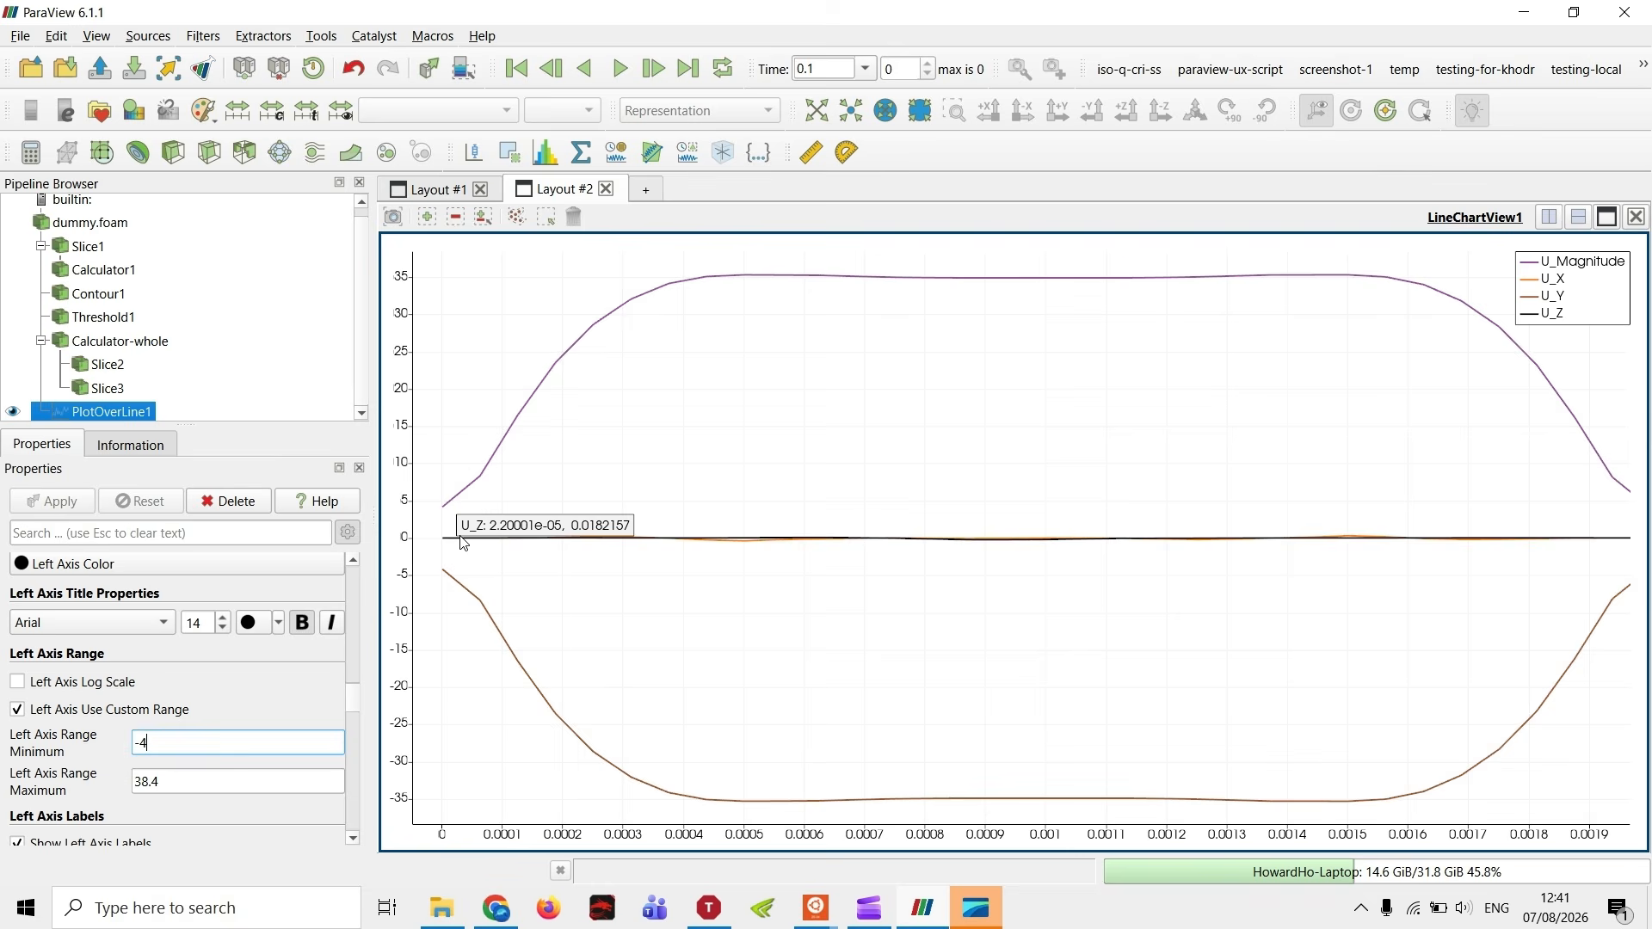
{"action": "key", "text": "Tab"}
{"action": "type", "text": "40"}
{"action": "key", "text": "Return"}
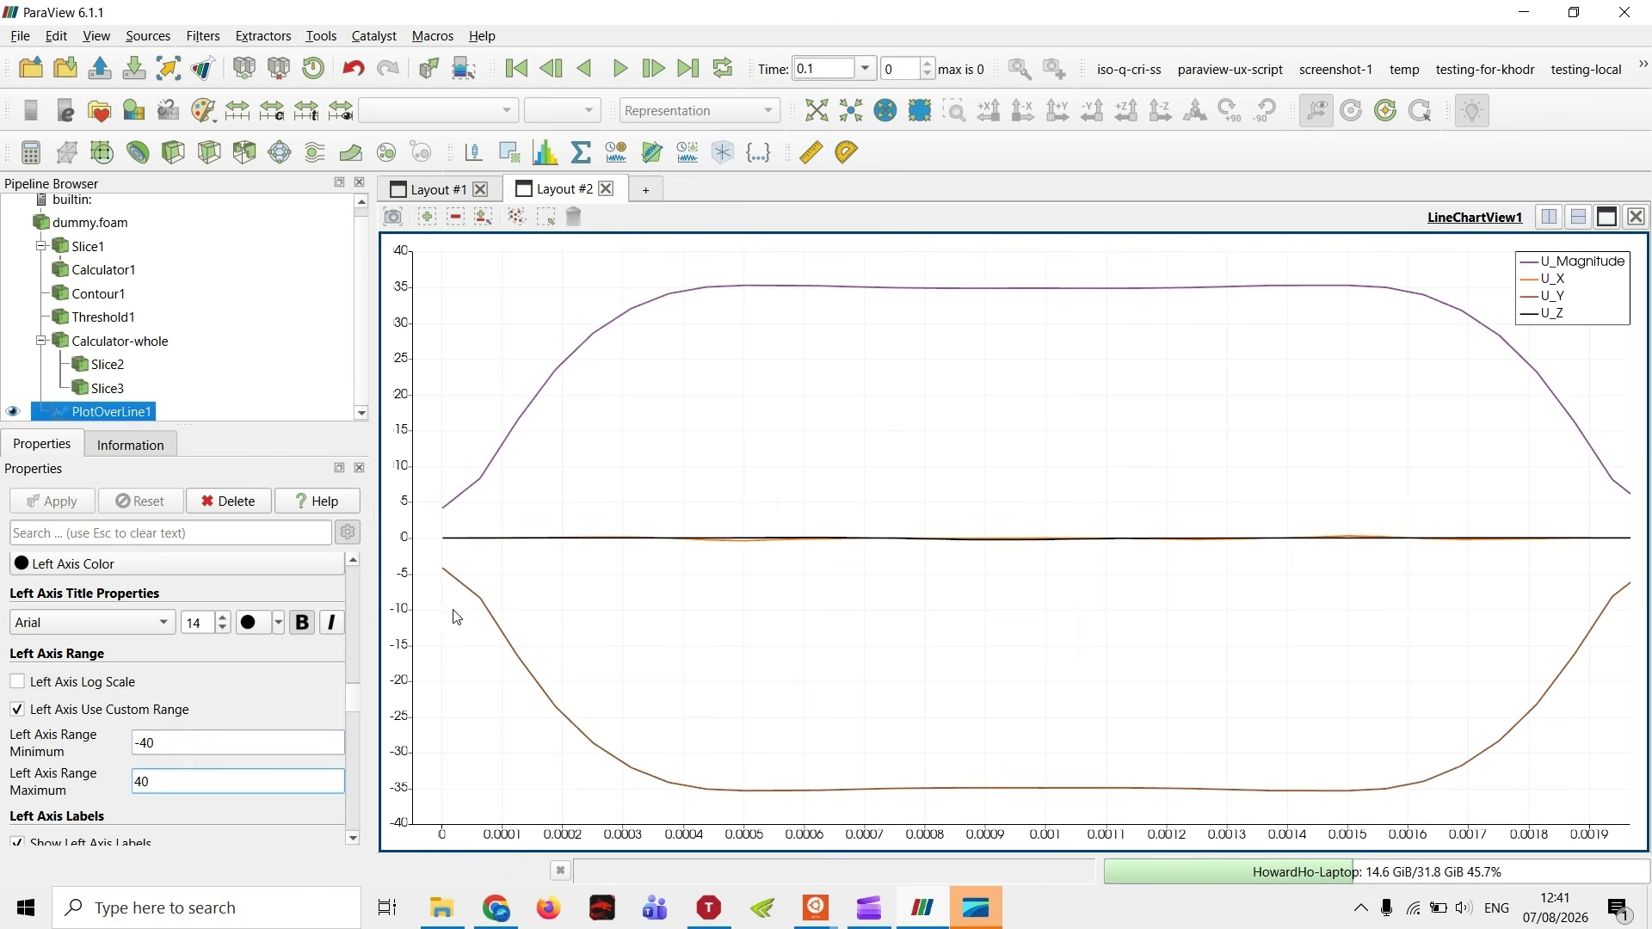
{"action": "scroll", "coordinate": [207, 731], "scroll_direction": "down", "scroll_amount": 5}
{"action": "scroll", "coordinate": [206, 731], "scroll_direction": "up", "scroll_amount": 4}
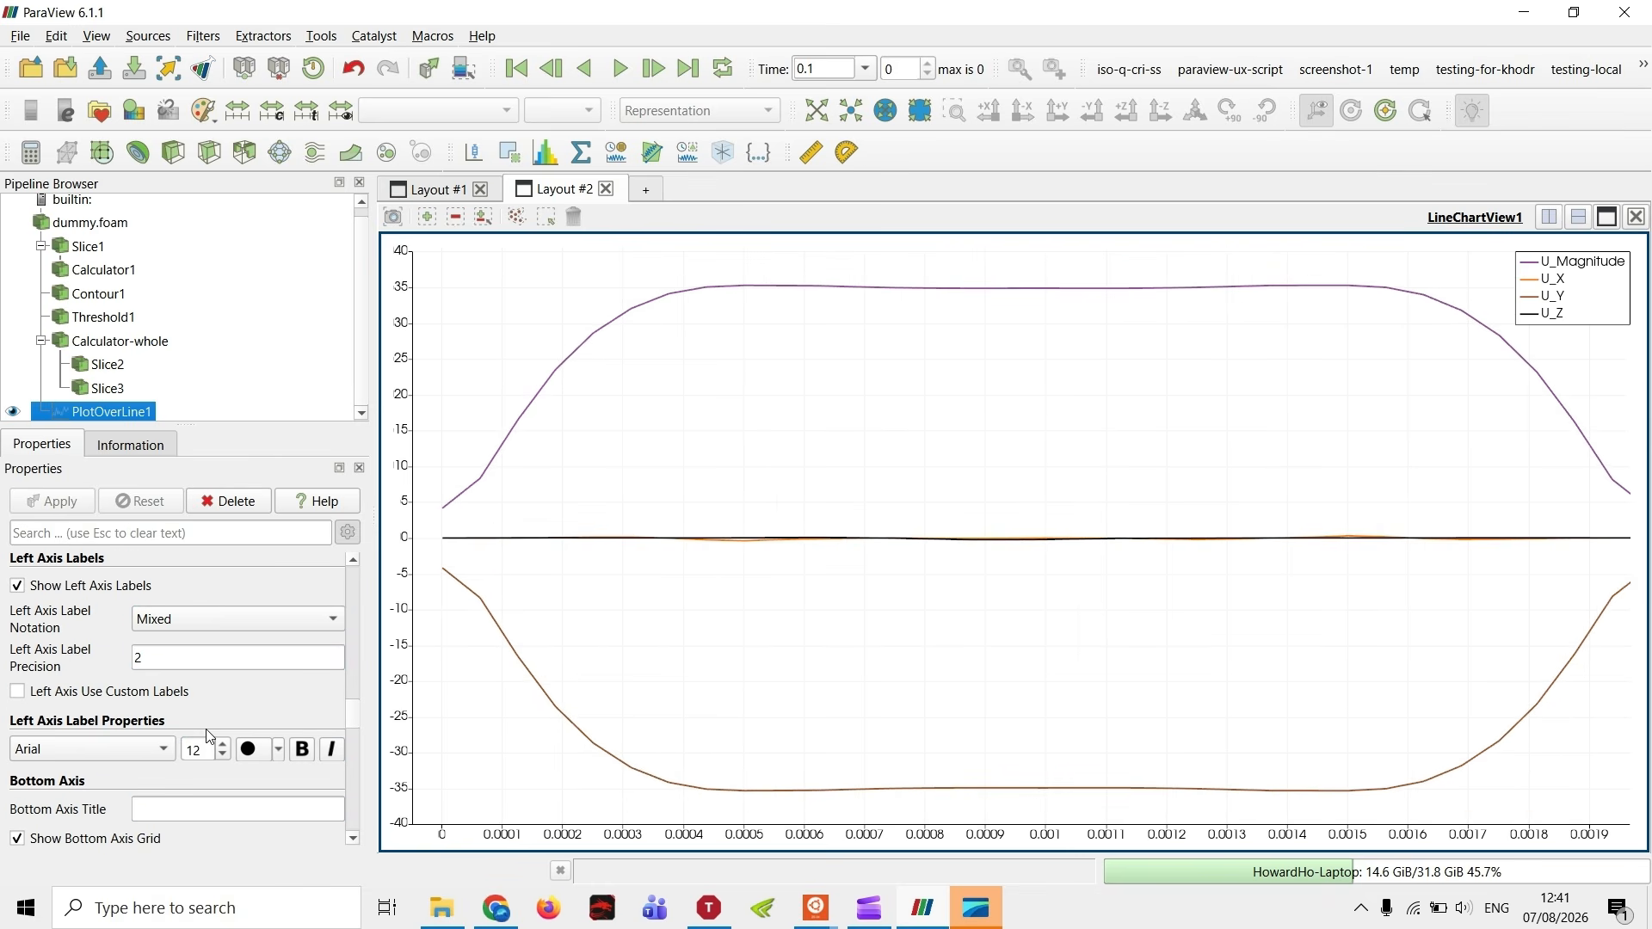
{"action": "scroll", "coordinate": [203, 730], "scroll_direction": "up", "scroll_amount": 4}
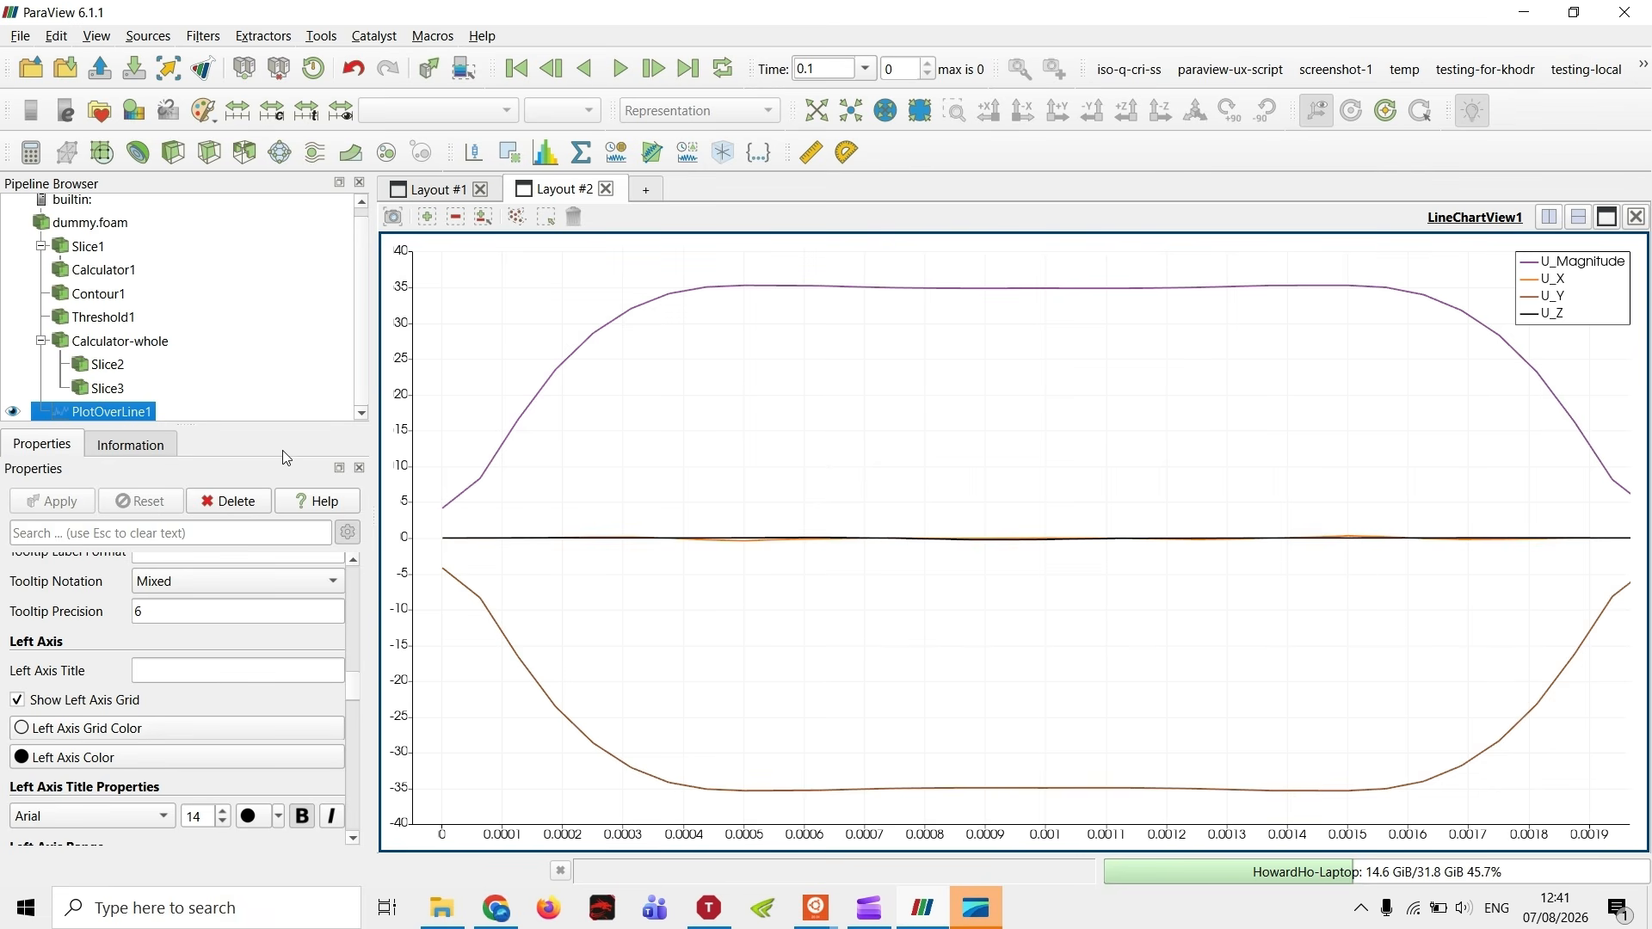
- Display PlotOverLine1 in a SpreadSheet View in a new layout and look at the spreadsheet's export options without saving
{"action": "left_click", "coordinate": [645, 191]}
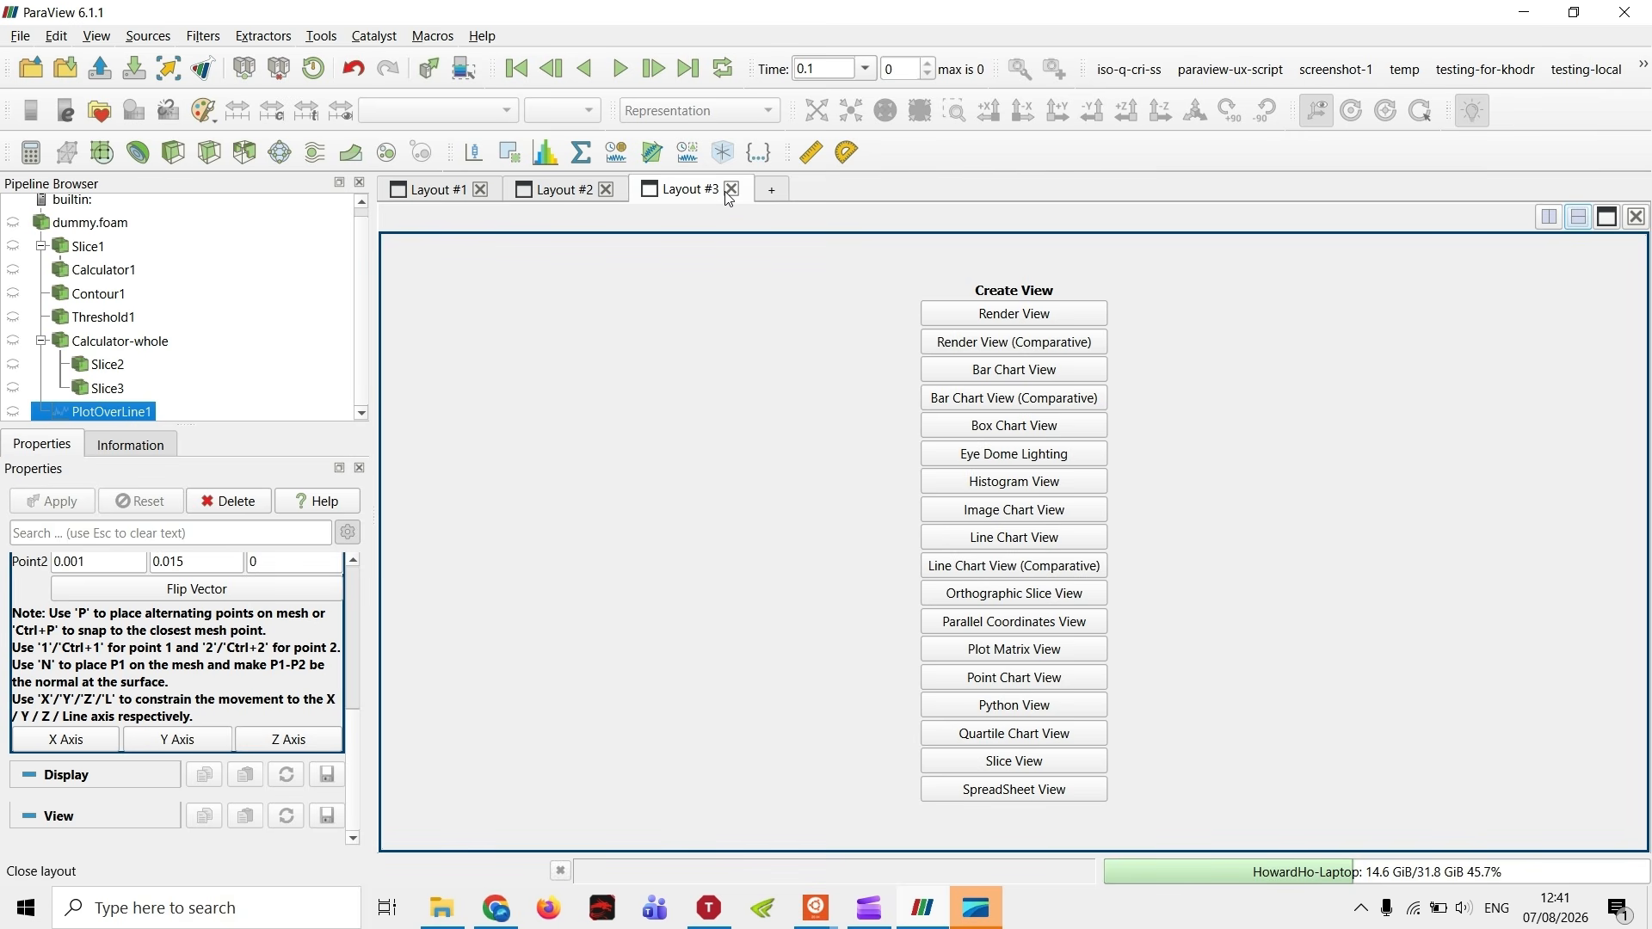
{"action": "left_click", "coordinate": [1053, 790]}
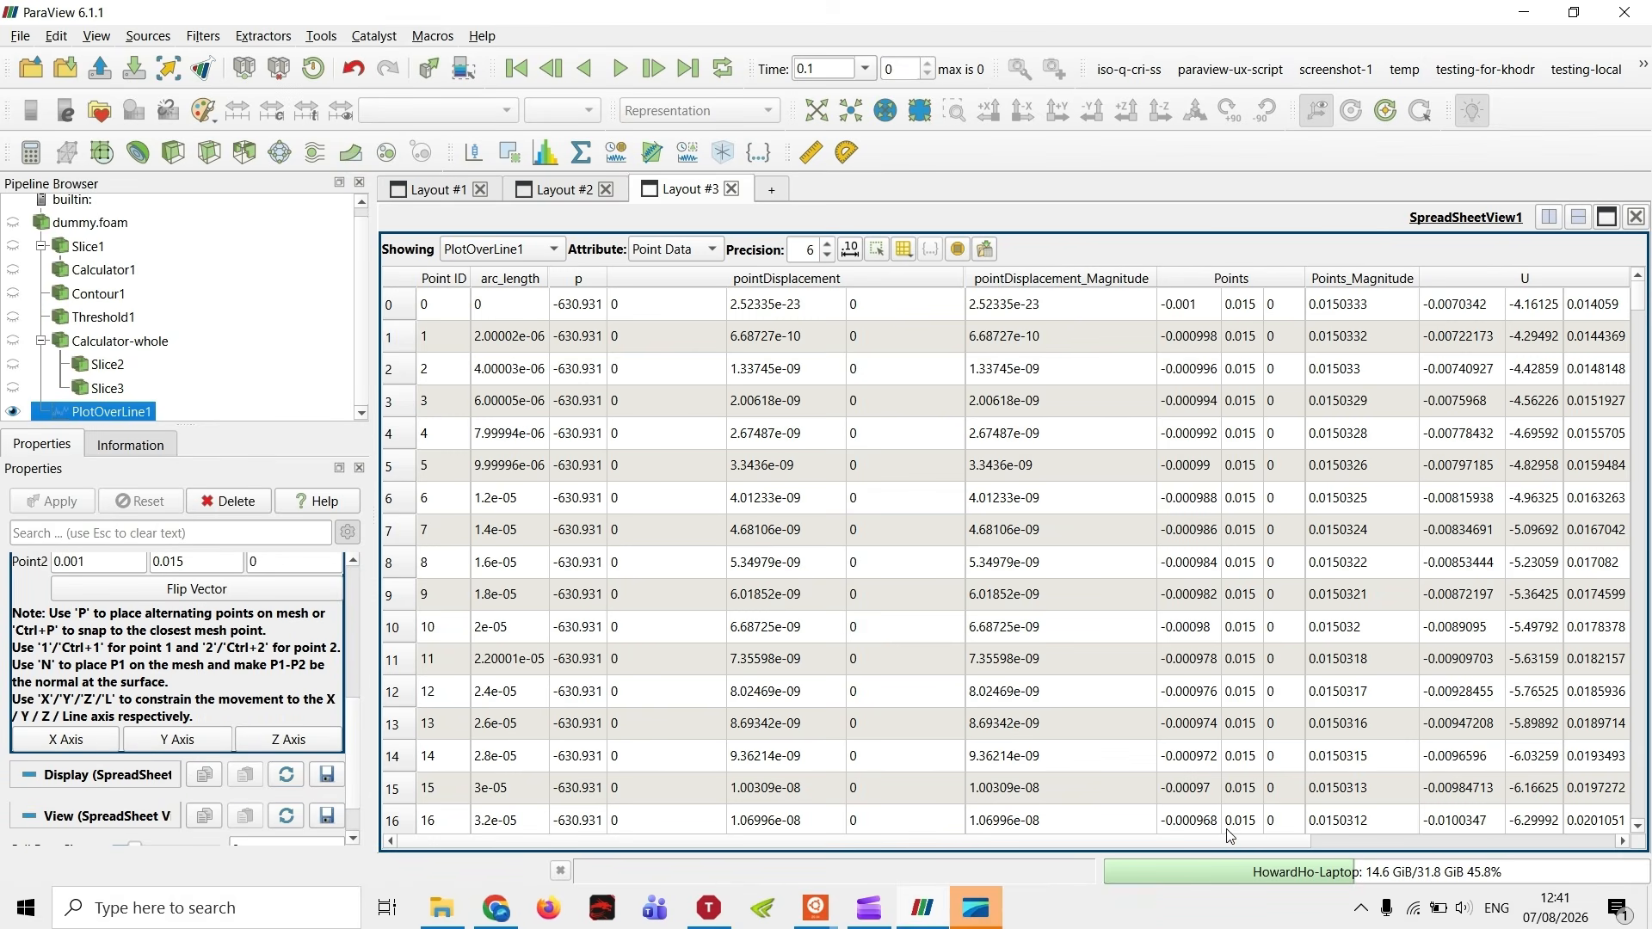
{"action": "left_click_drag", "start_coordinate": [1161, 842], "coordinate": [884, 848]}
{"action": "left_click", "coordinate": [986, 250]}
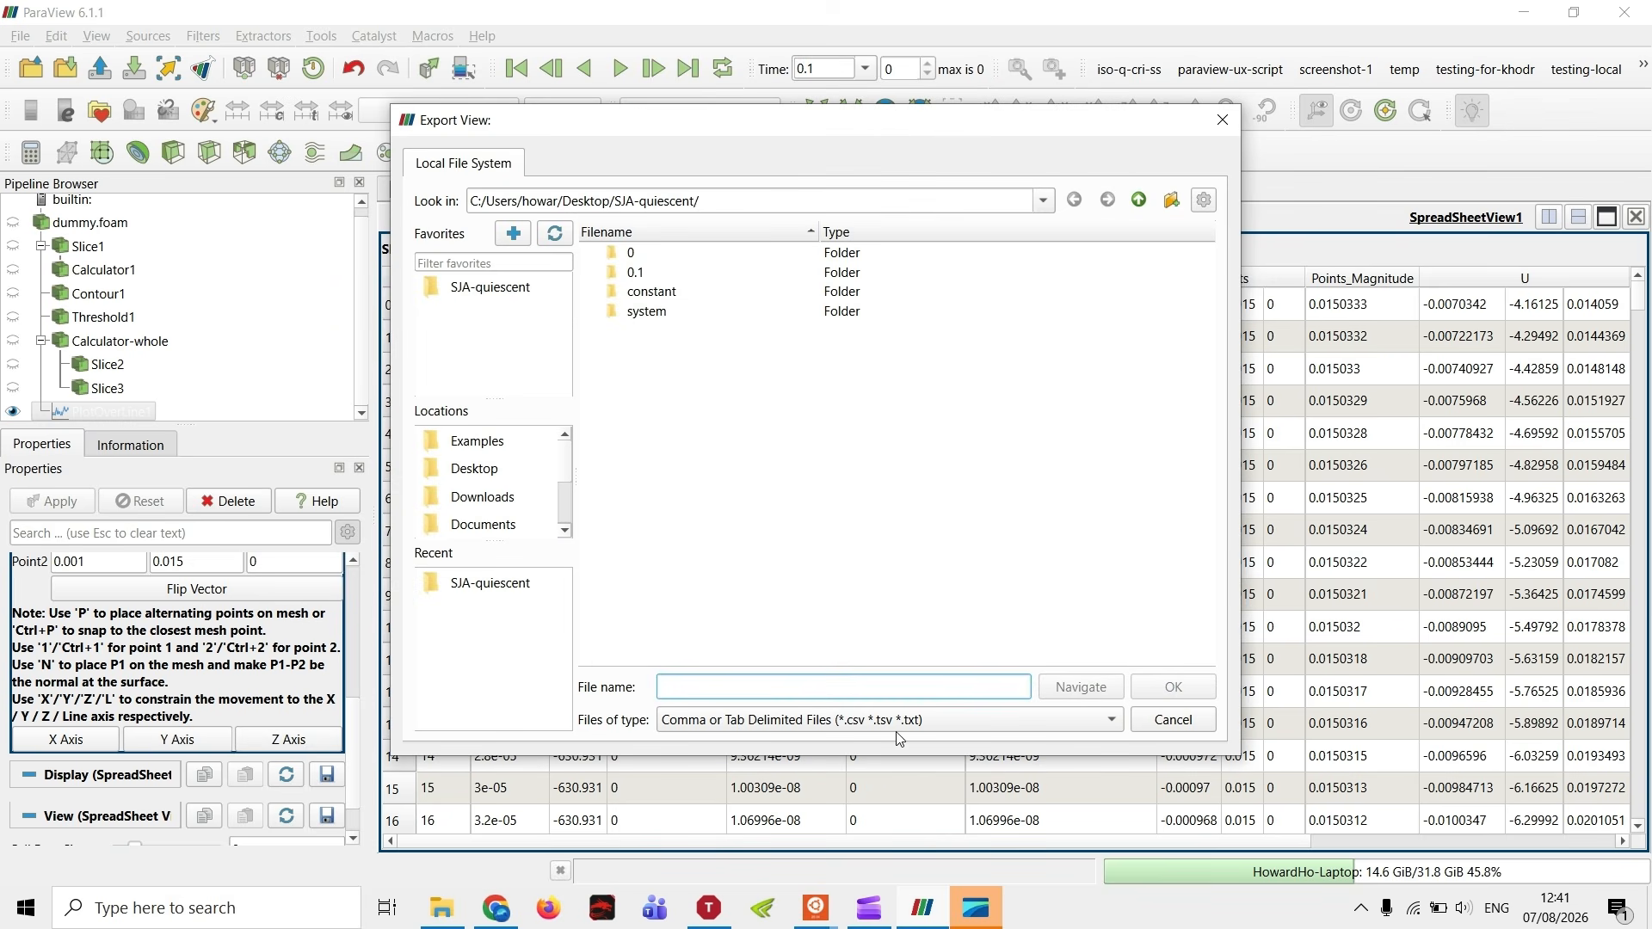
{"action": "left_click", "coordinate": [1221, 120]}
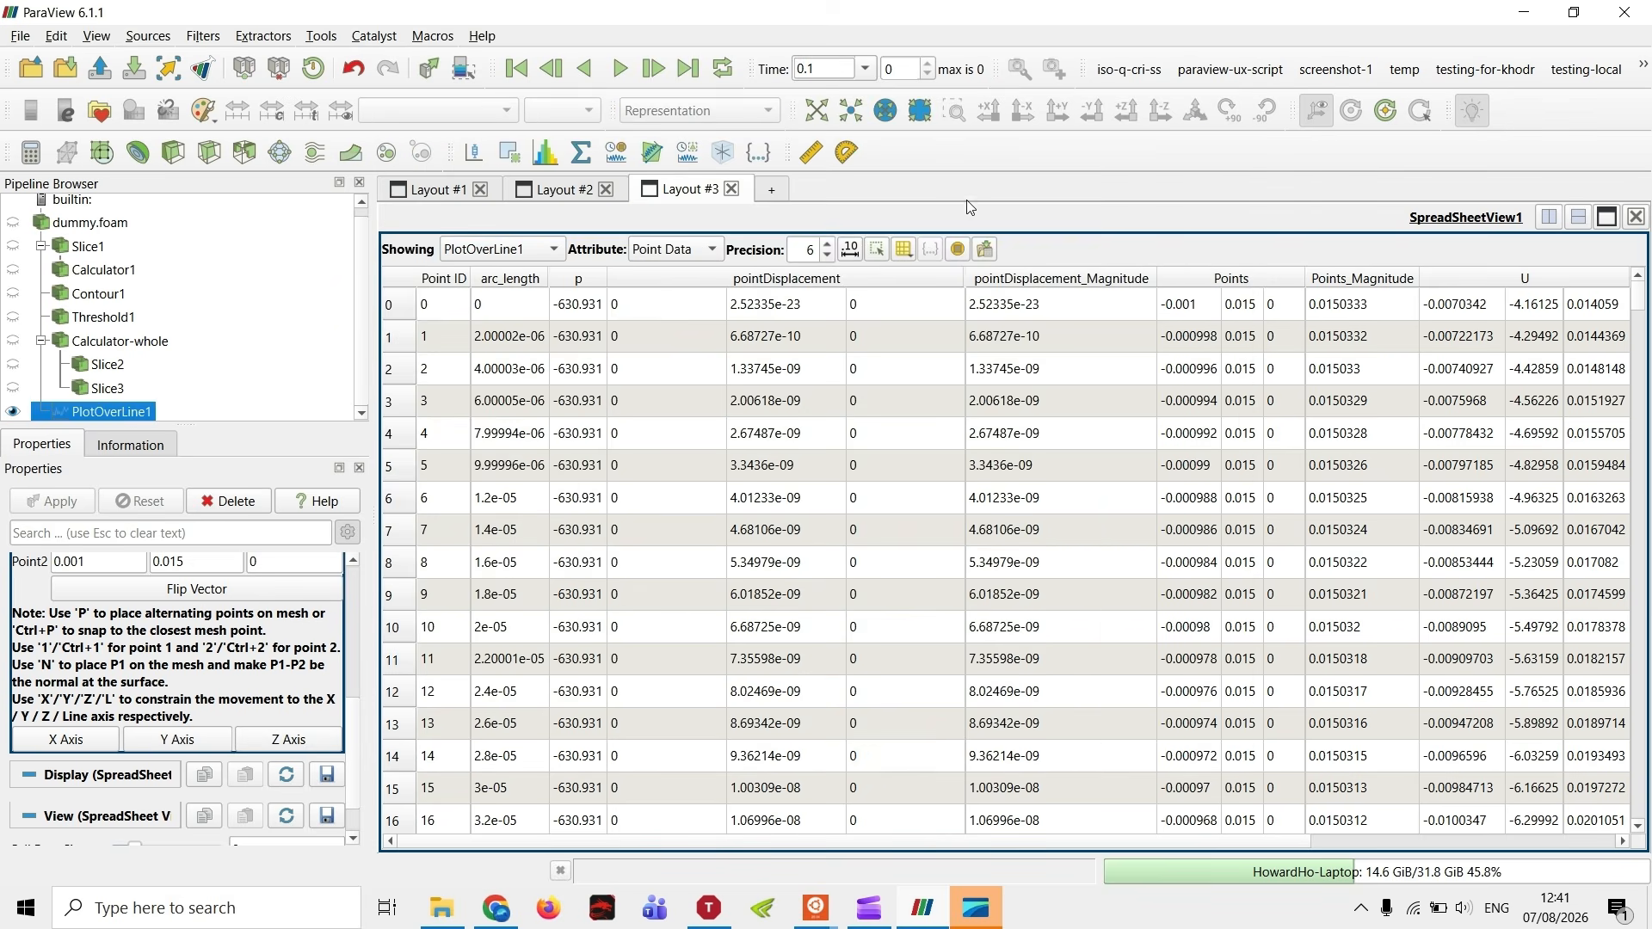
- Hide the Point ID, arc_length, pointDisplacement_Magnitude, Points_Magnitude and vtkValidPointMask columns in the spreadsheet
{"action": "left_click", "coordinate": [905, 257]}
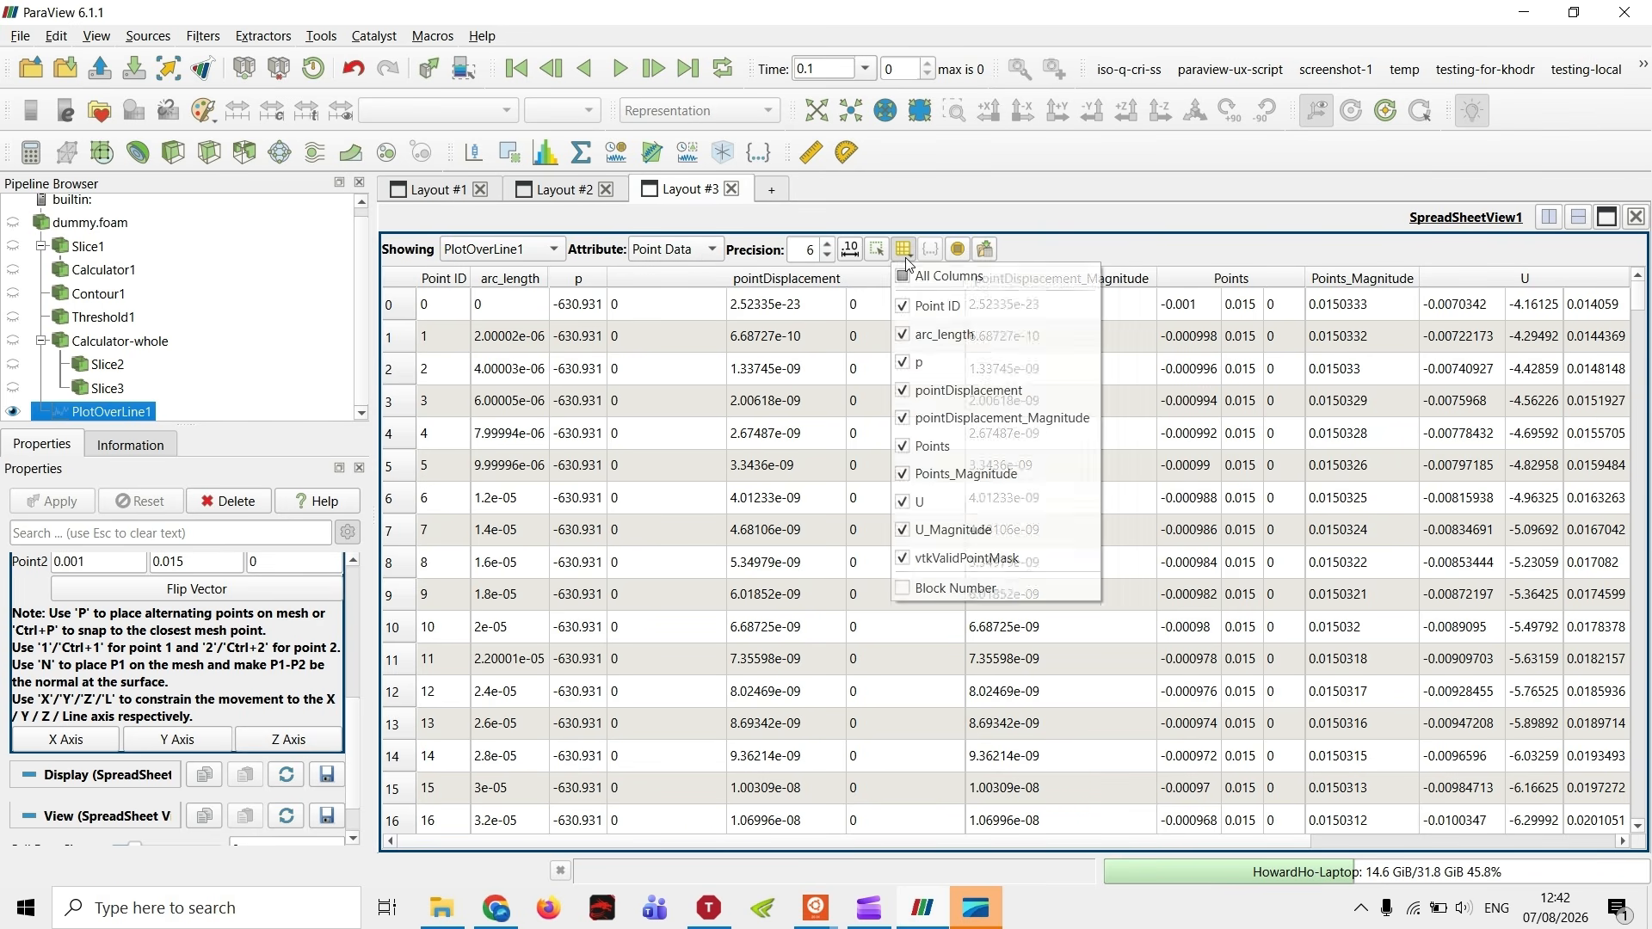
{"action": "left_click", "coordinate": [948, 316]}
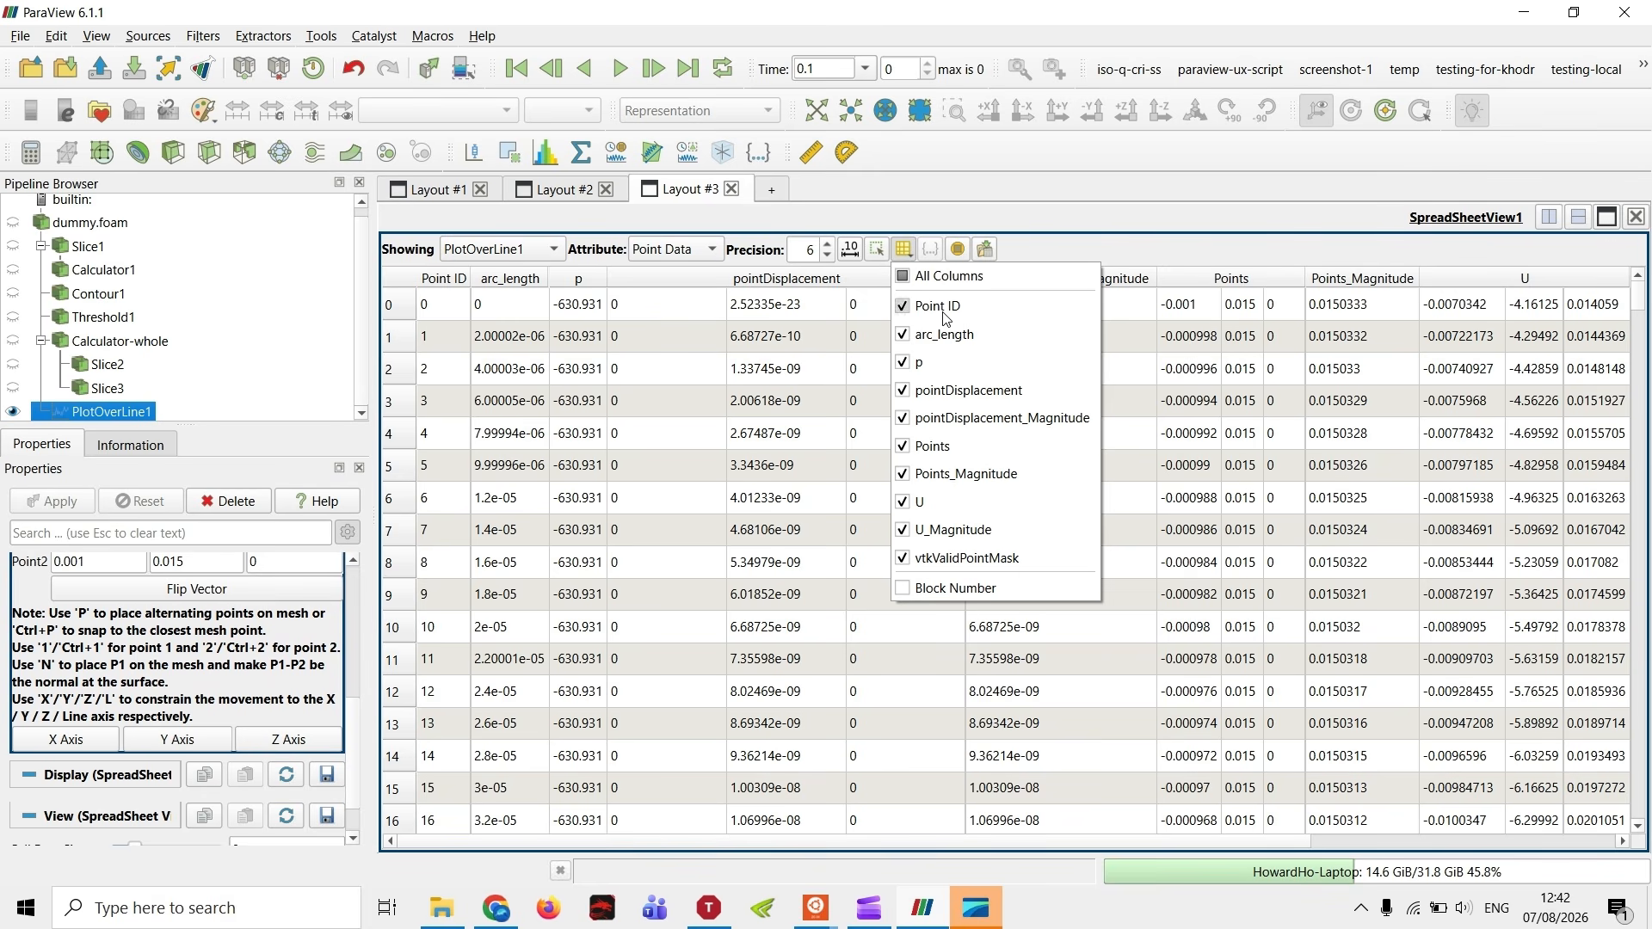
{"action": "left_click", "coordinate": [944, 340]}
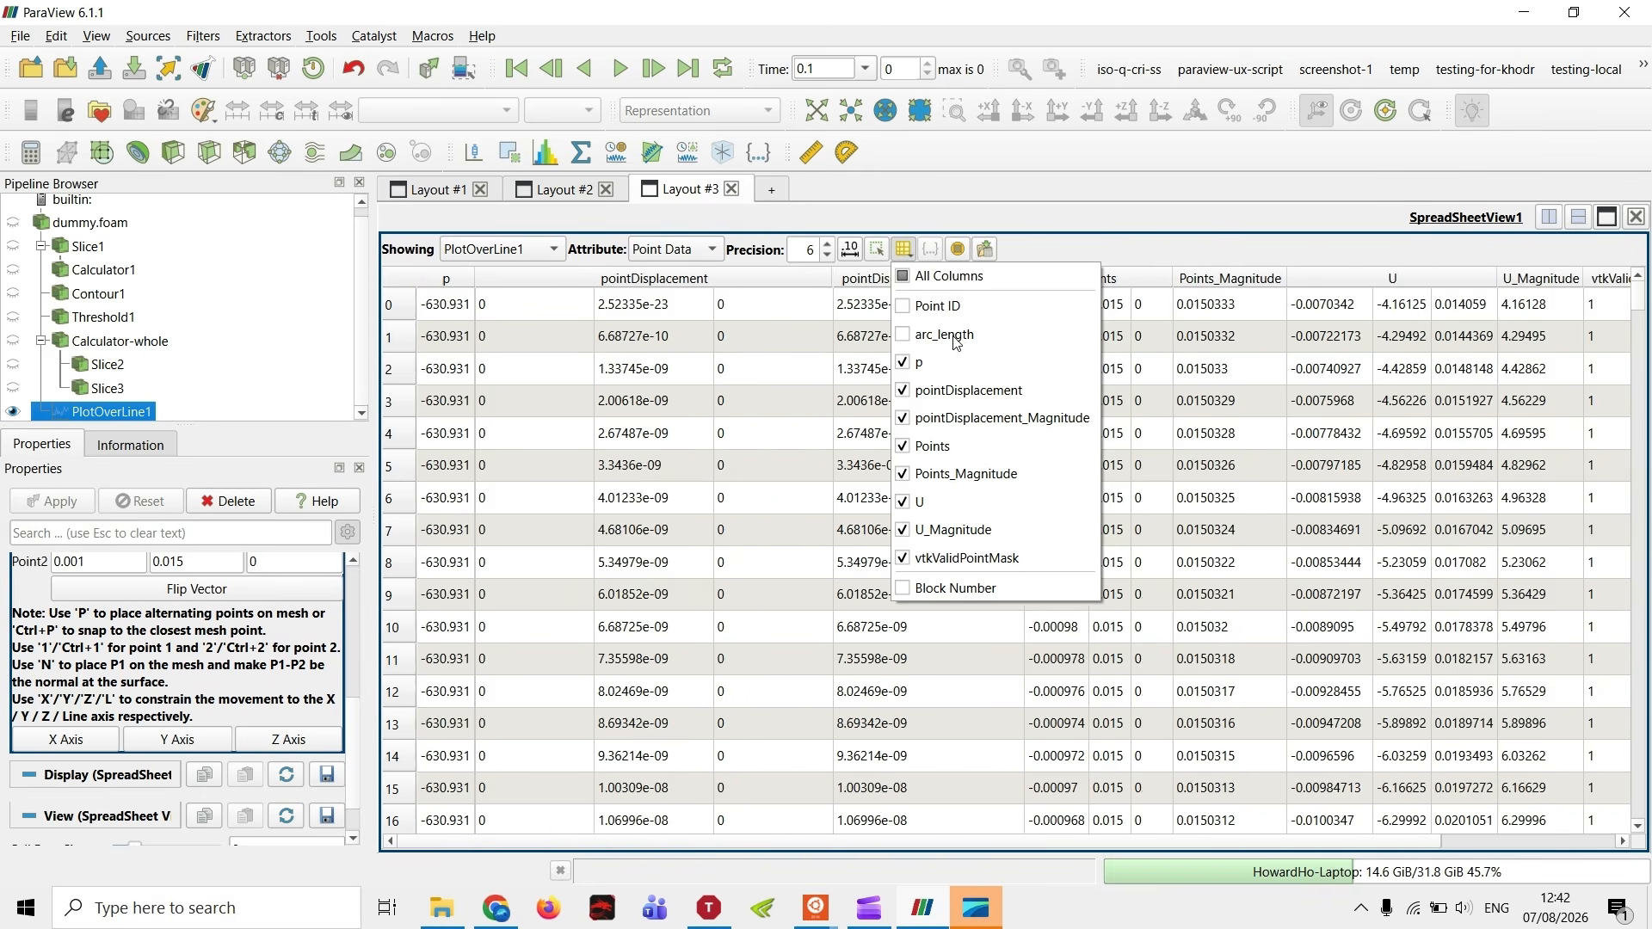
{"action": "left_click", "coordinate": [974, 422]}
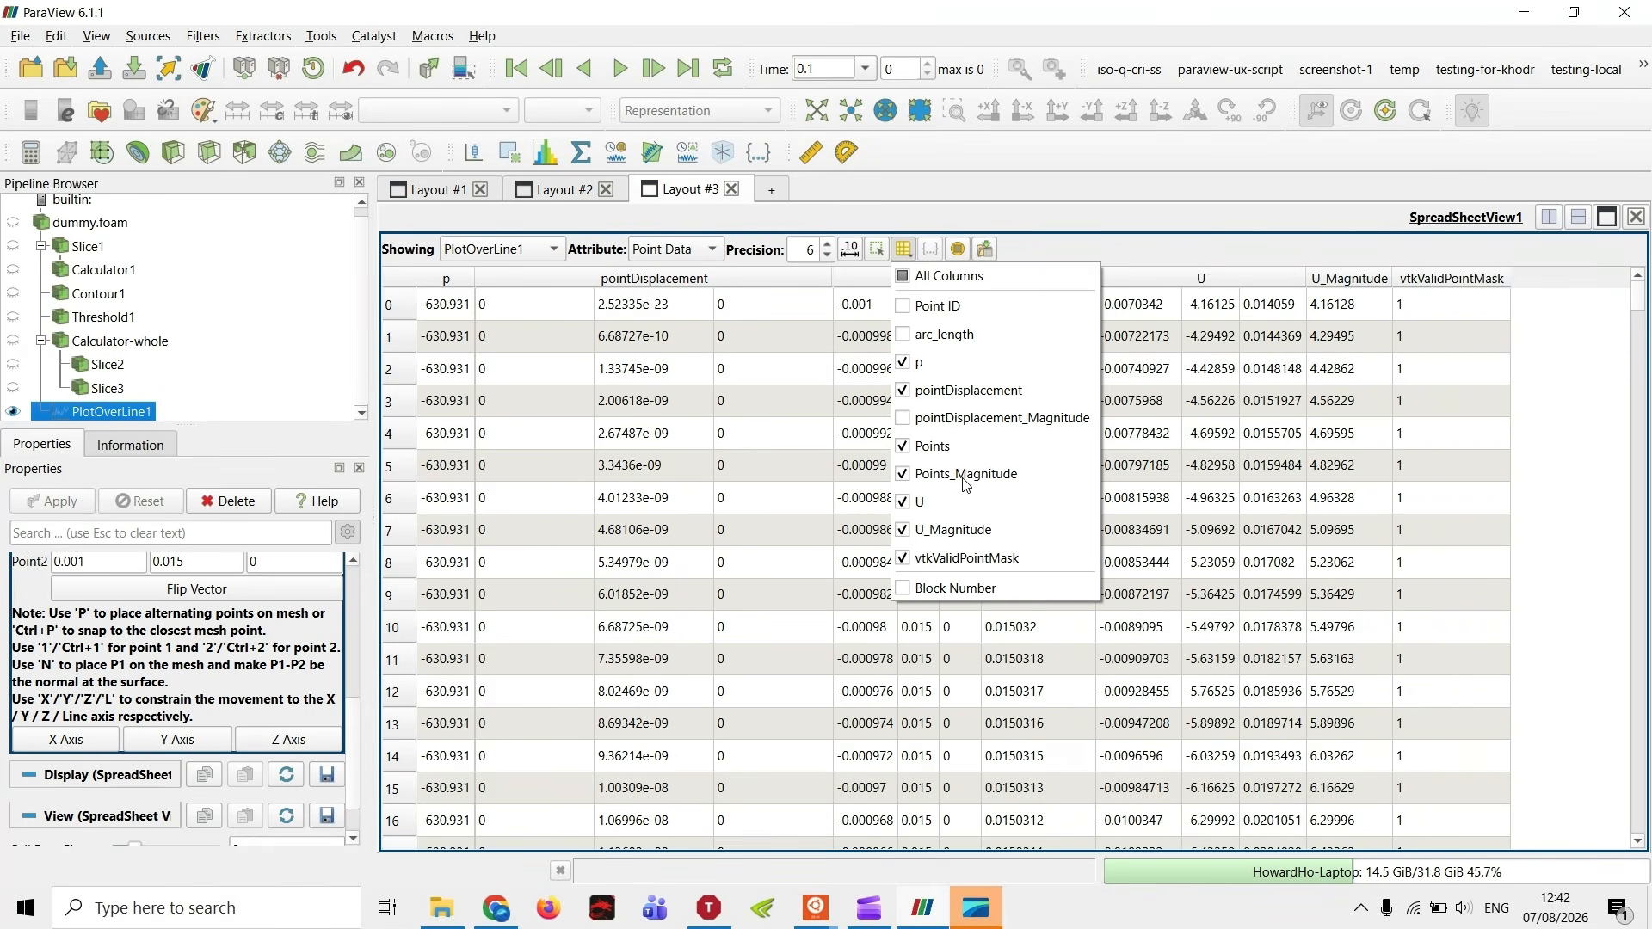
{"action": "left_click", "coordinate": [966, 476]}
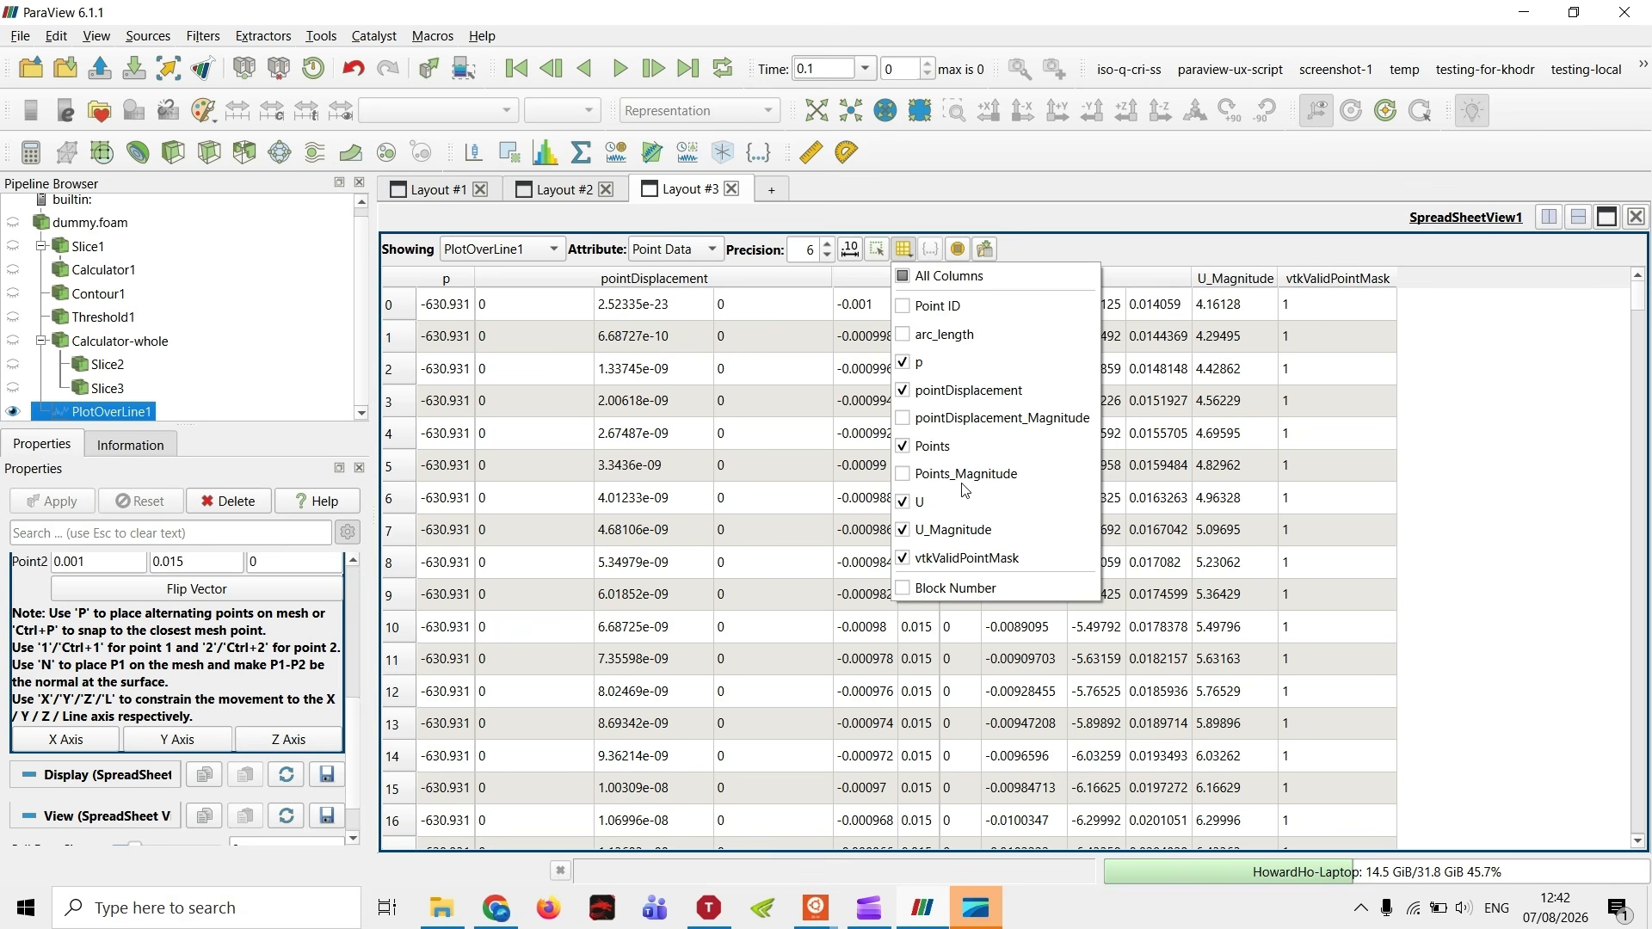
{"action": "left_click", "coordinate": [966, 561]}
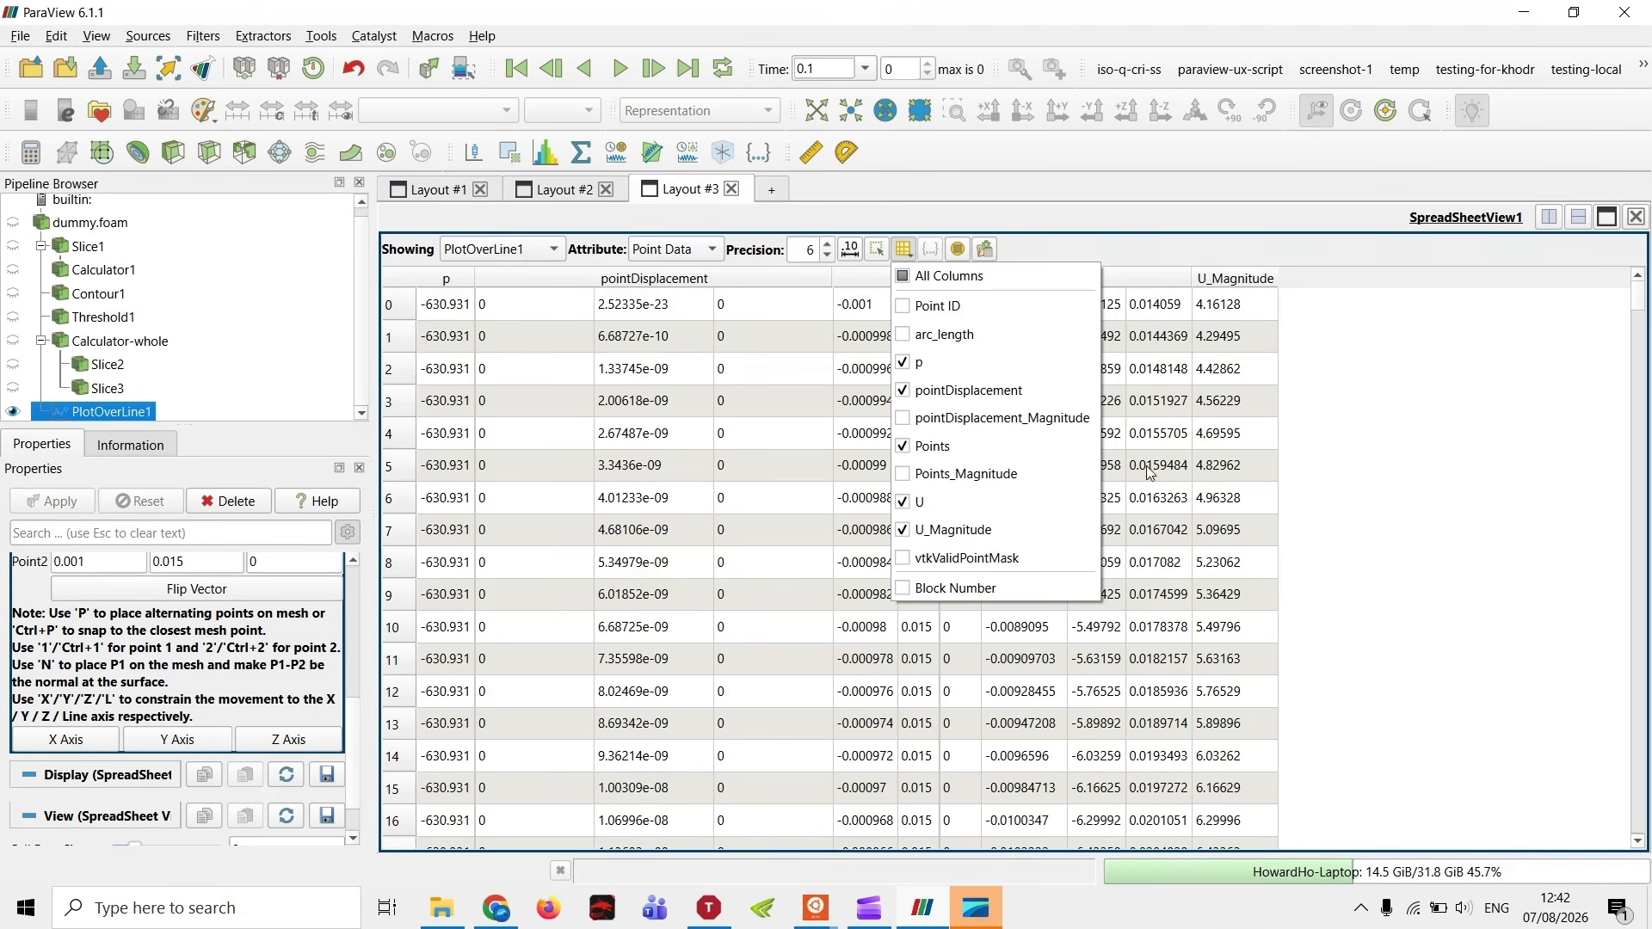
{"action": "left_click", "coordinate": [1503, 481]}
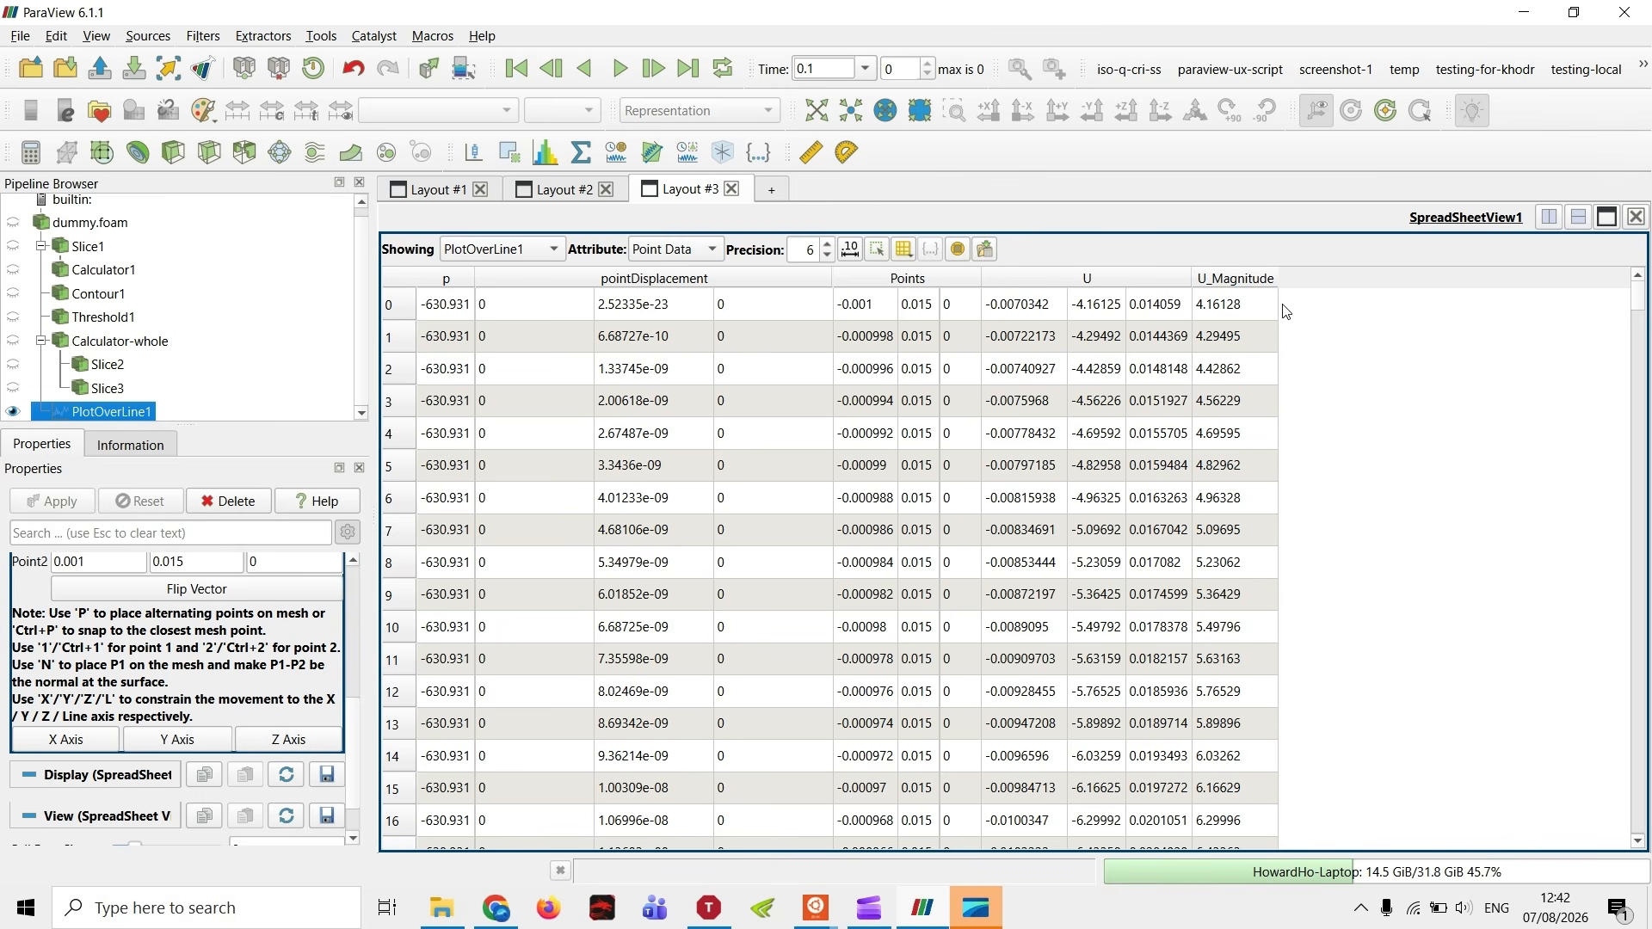
- Check PlotOverLine1's sampling resolution and go back to the render view in Layout #1
{"action": "scroll", "coordinate": [90, 601], "scroll_direction": "up", "scroll_amount": 5}
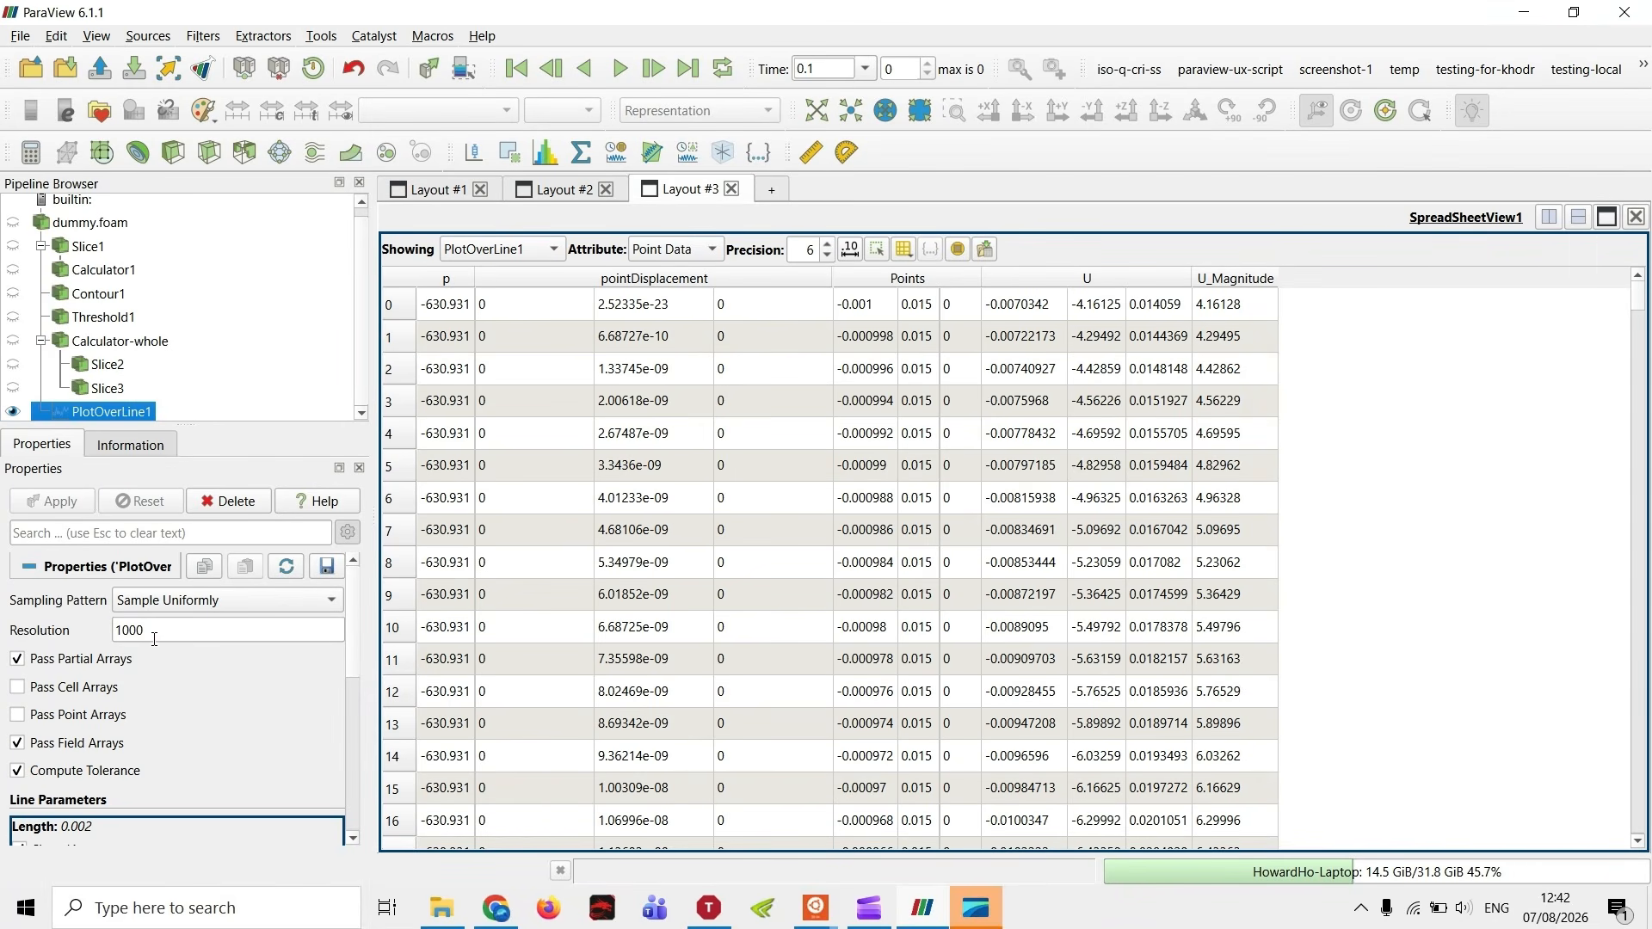
{"action": "double_click", "coordinate": [181, 636]}
{"action": "left_click", "coordinate": [432, 194]}
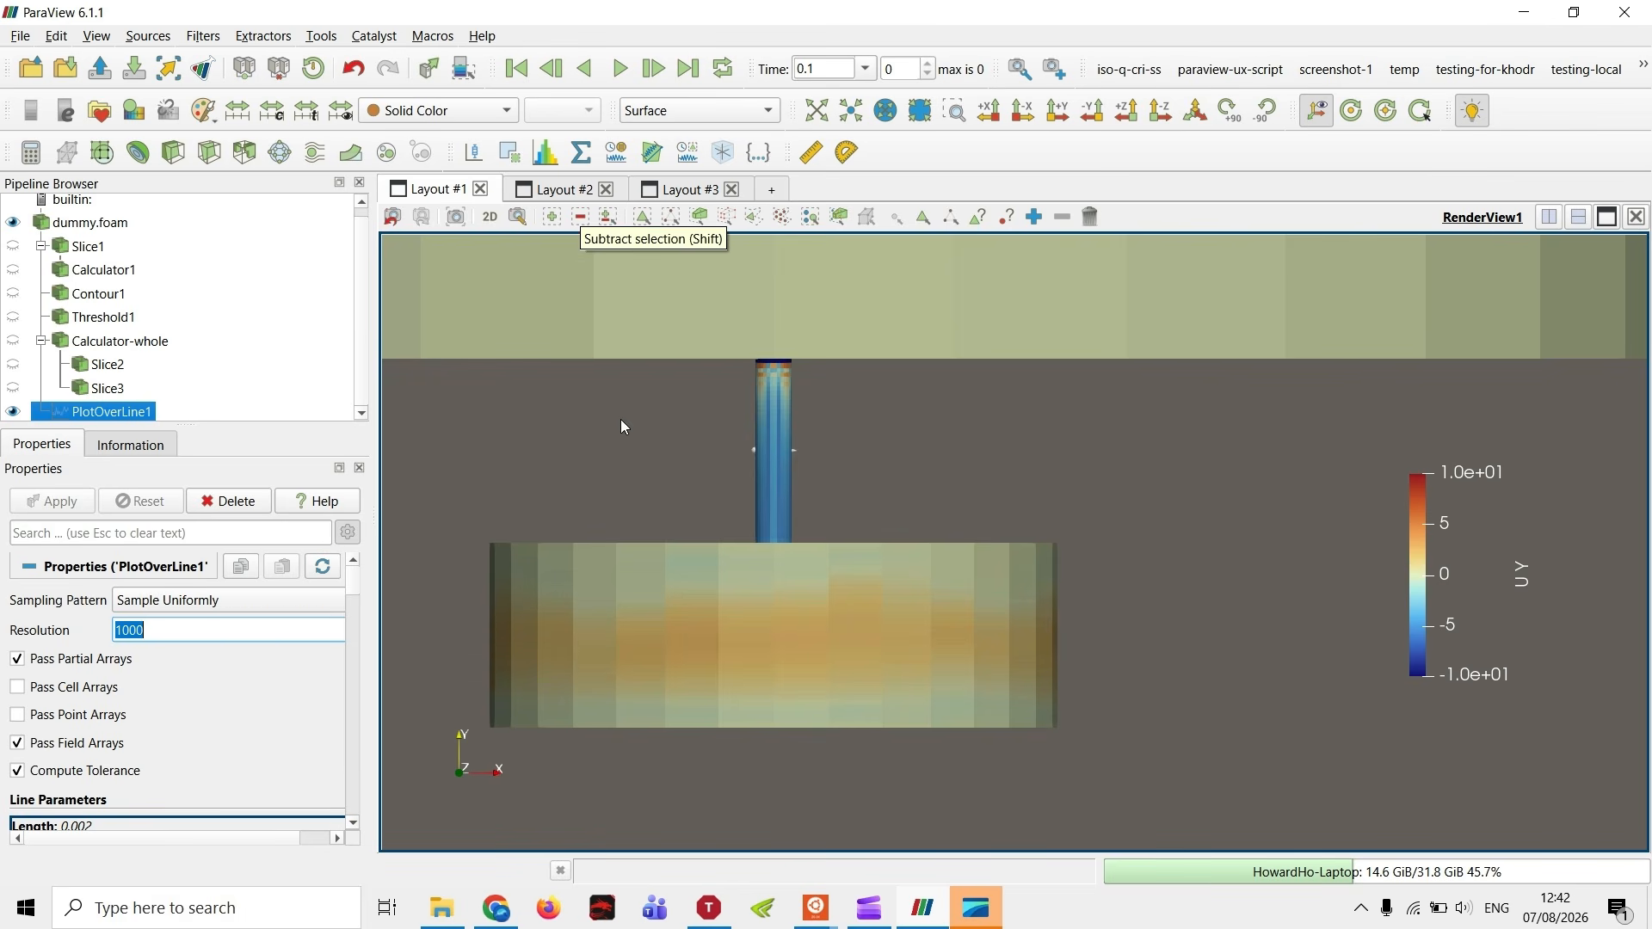
{"action": "scroll", "coordinate": [622, 426], "scroll_direction": "up", "scroll_amount": 5}
{"action": "left_click", "coordinate": [667, 110]}
{"action": "left_click", "coordinate": [684, 195]}
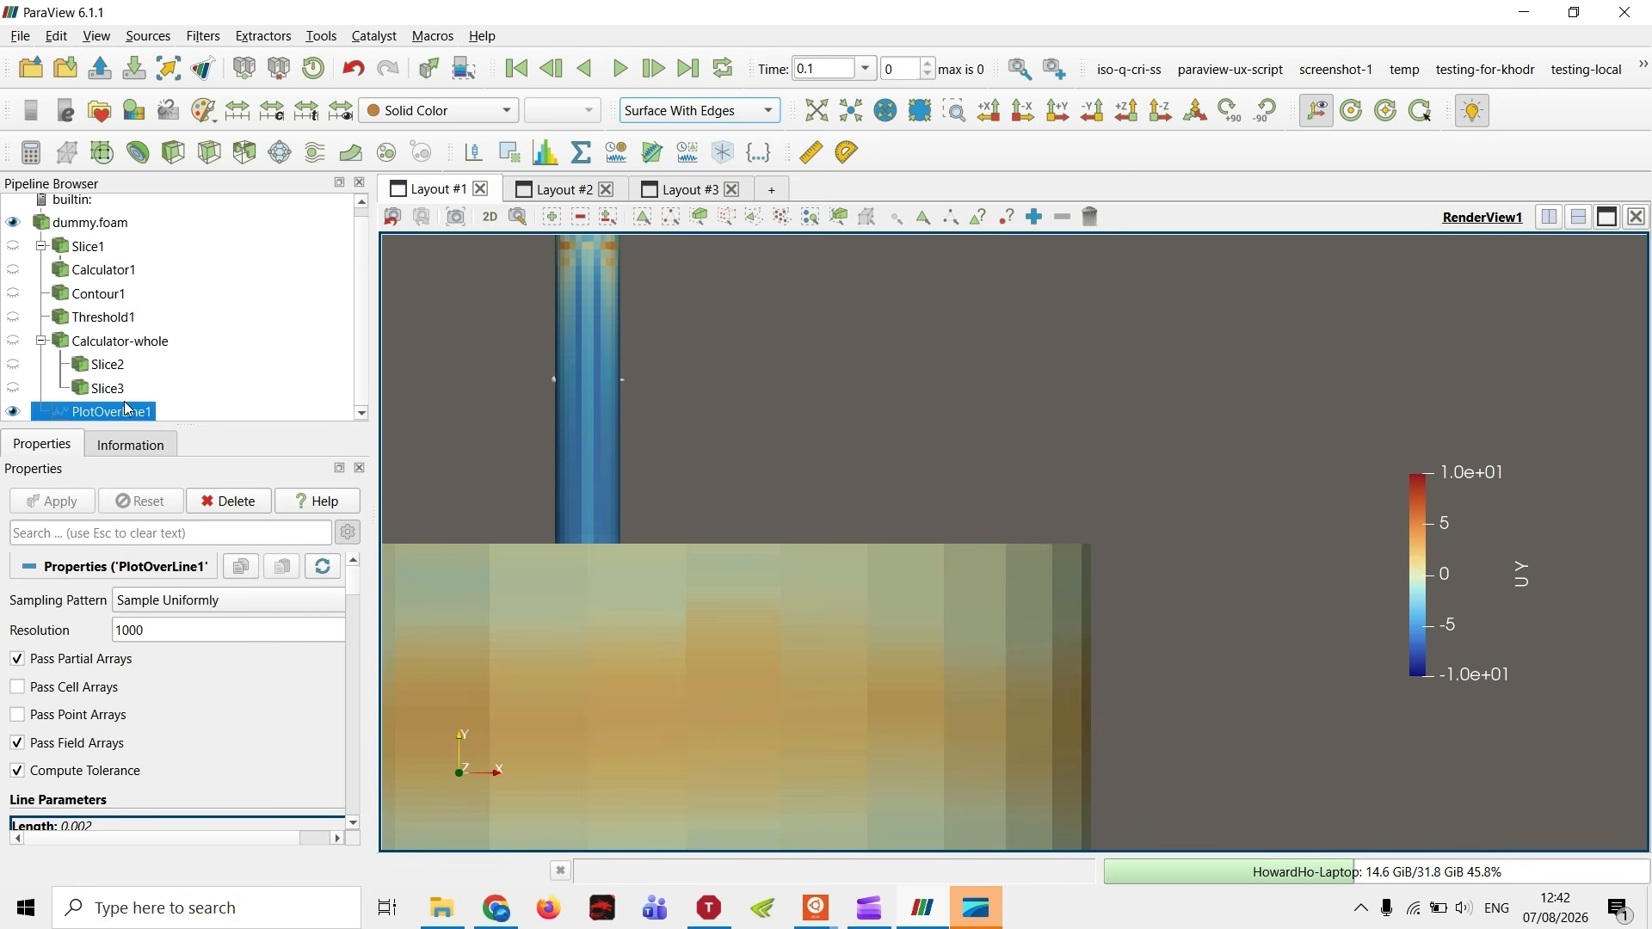
{"action": "left_click", "coordinate": [688, 110]}
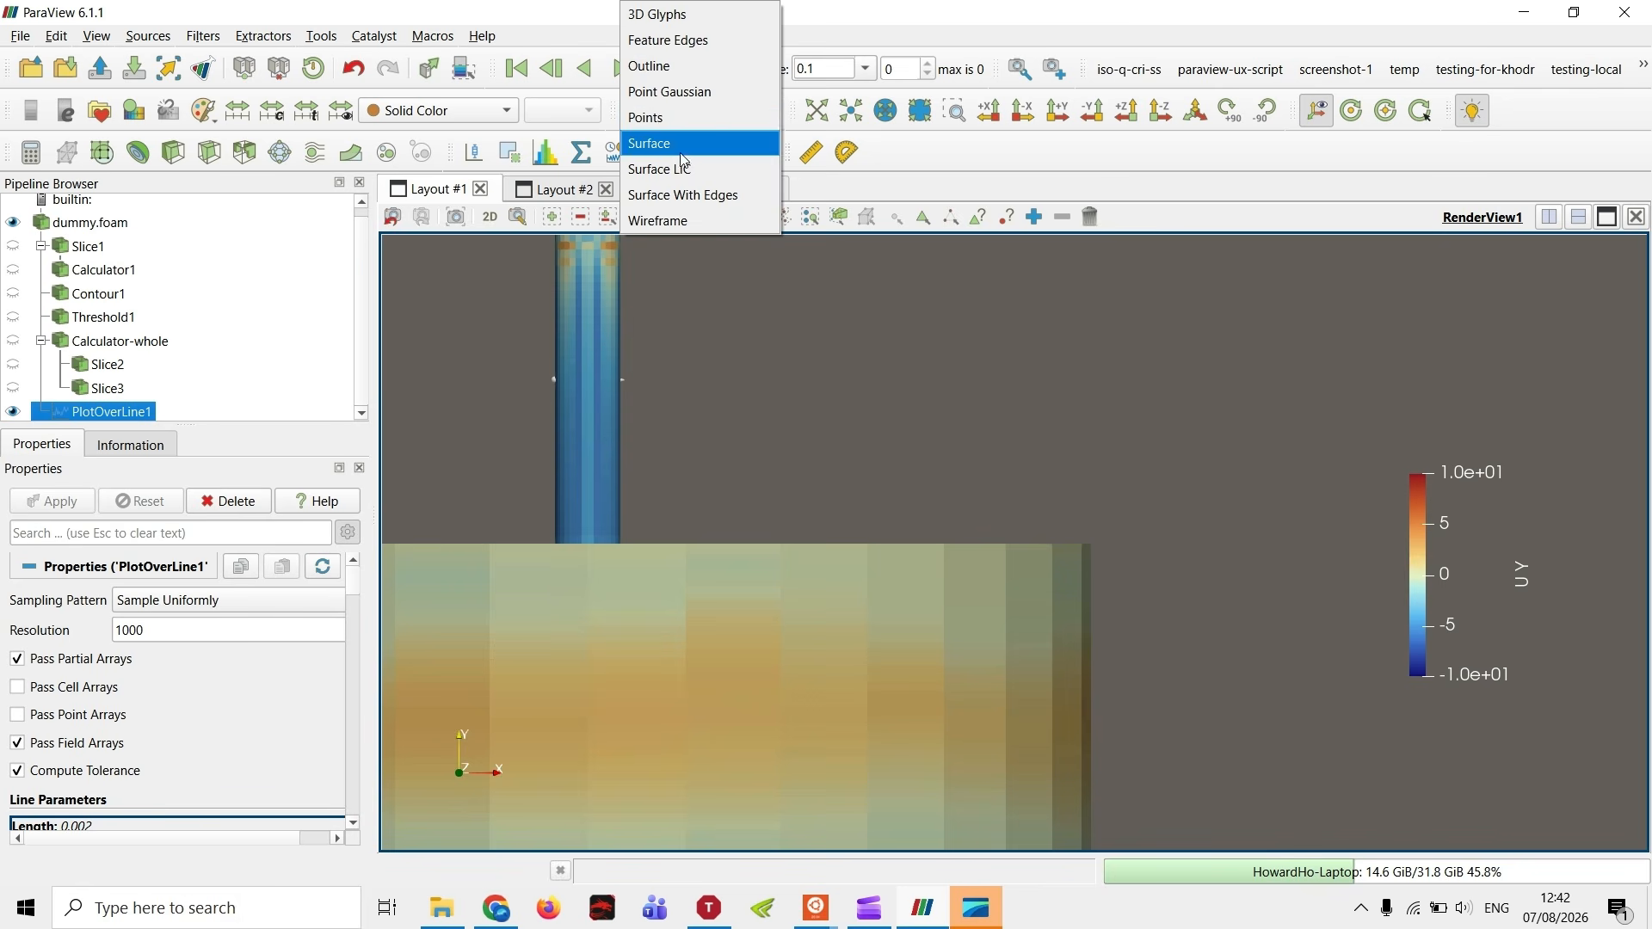
{"action": "left_click", "coordinate": [685, 145]}
- Display dummy.foam as Surface With Edges and view the mesh around the narrow channel
{"action": "left_click", "coordinate": [86, 222]}
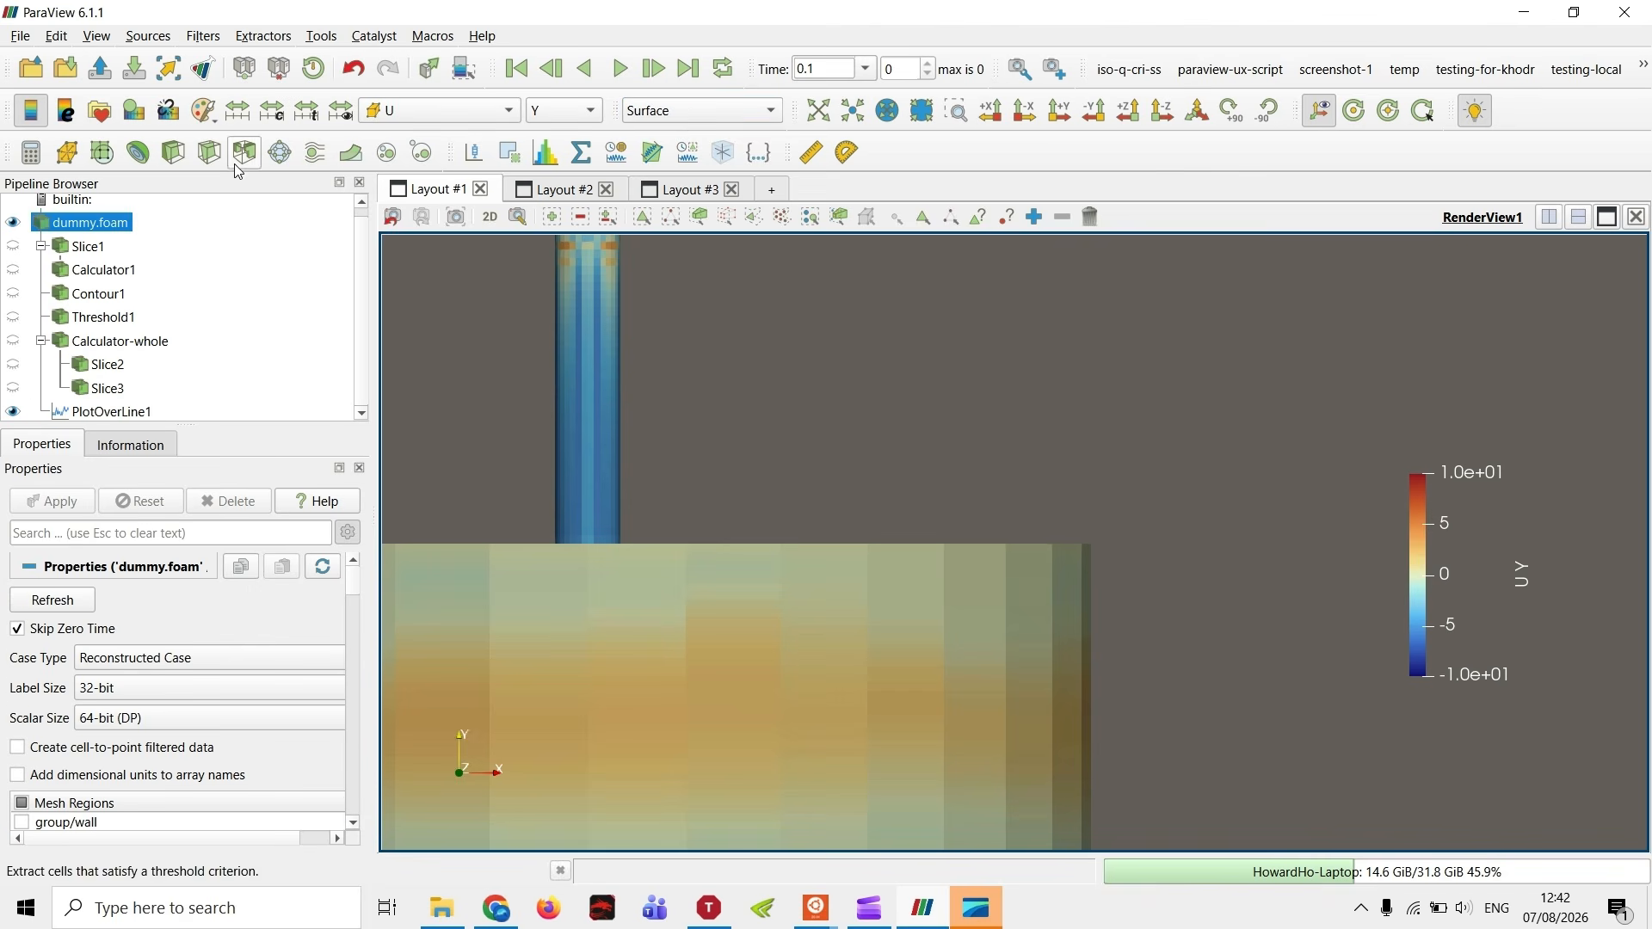
{"action": "left_click", "coordinate": [684, 110]}
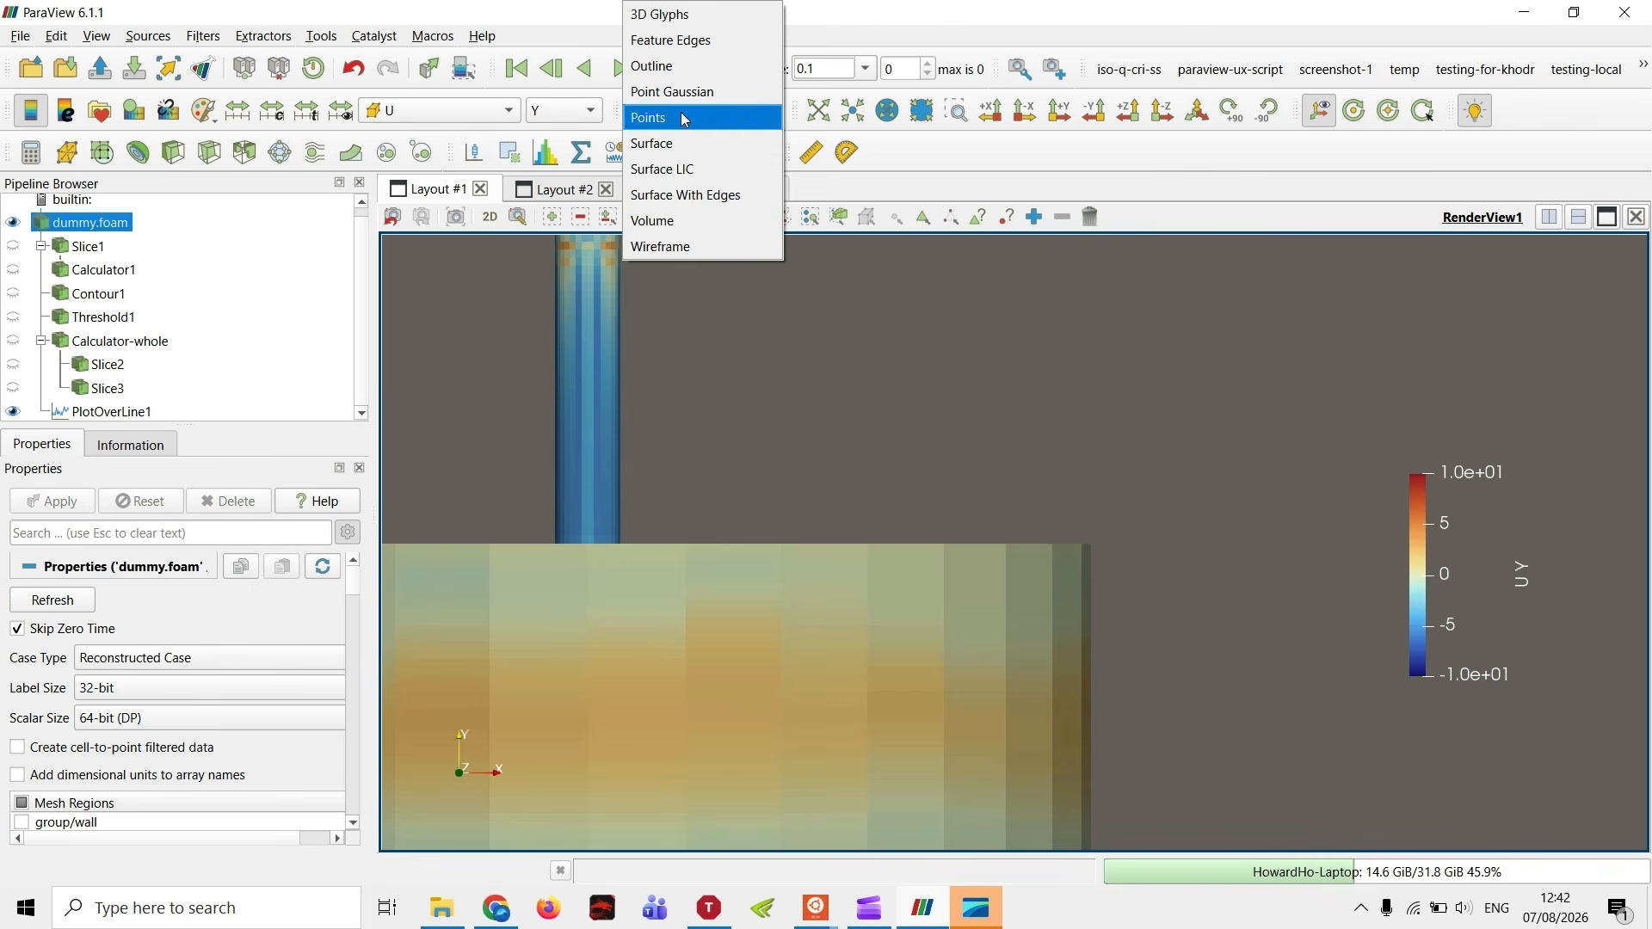
{"action": "left_click", "coordinate": [696, 203]}
{"action": "middle_click_drag", "start_coordinate": [657, 475], "coordinate": [777, 552]}
{"action": "scroll", "coordinate": [663, 509], "scroll_direction": "up", "scroll_amount": 2}
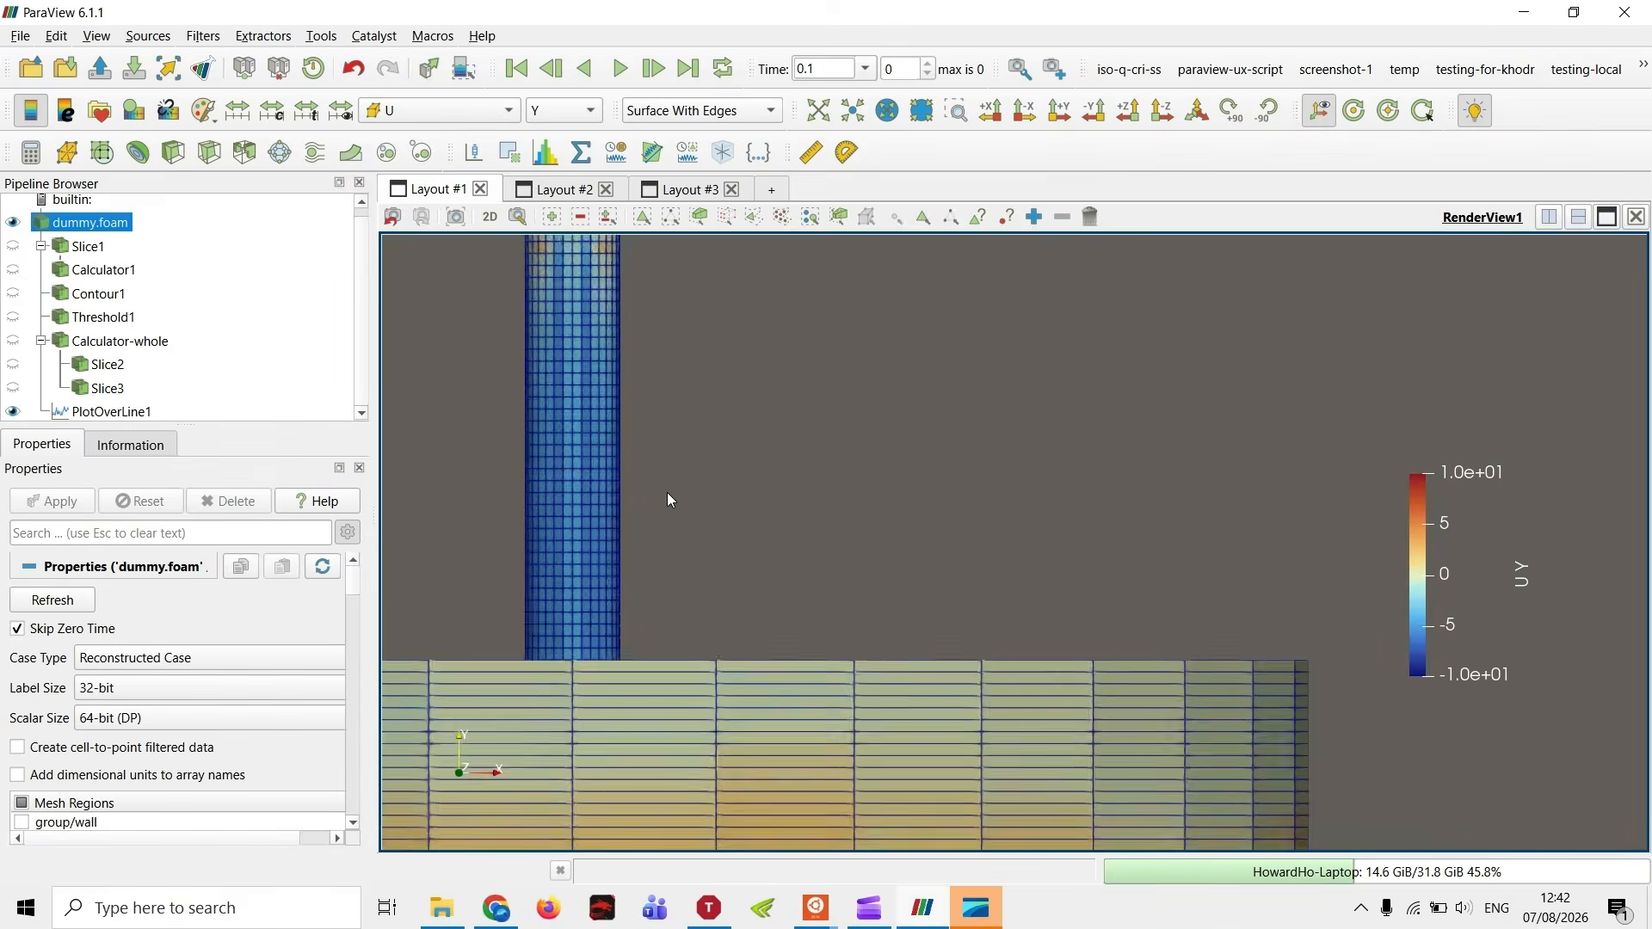
{"action": "scroll", "coordinate": [888, 511], "scroll_direction": "down", "scroll_amount": 2}
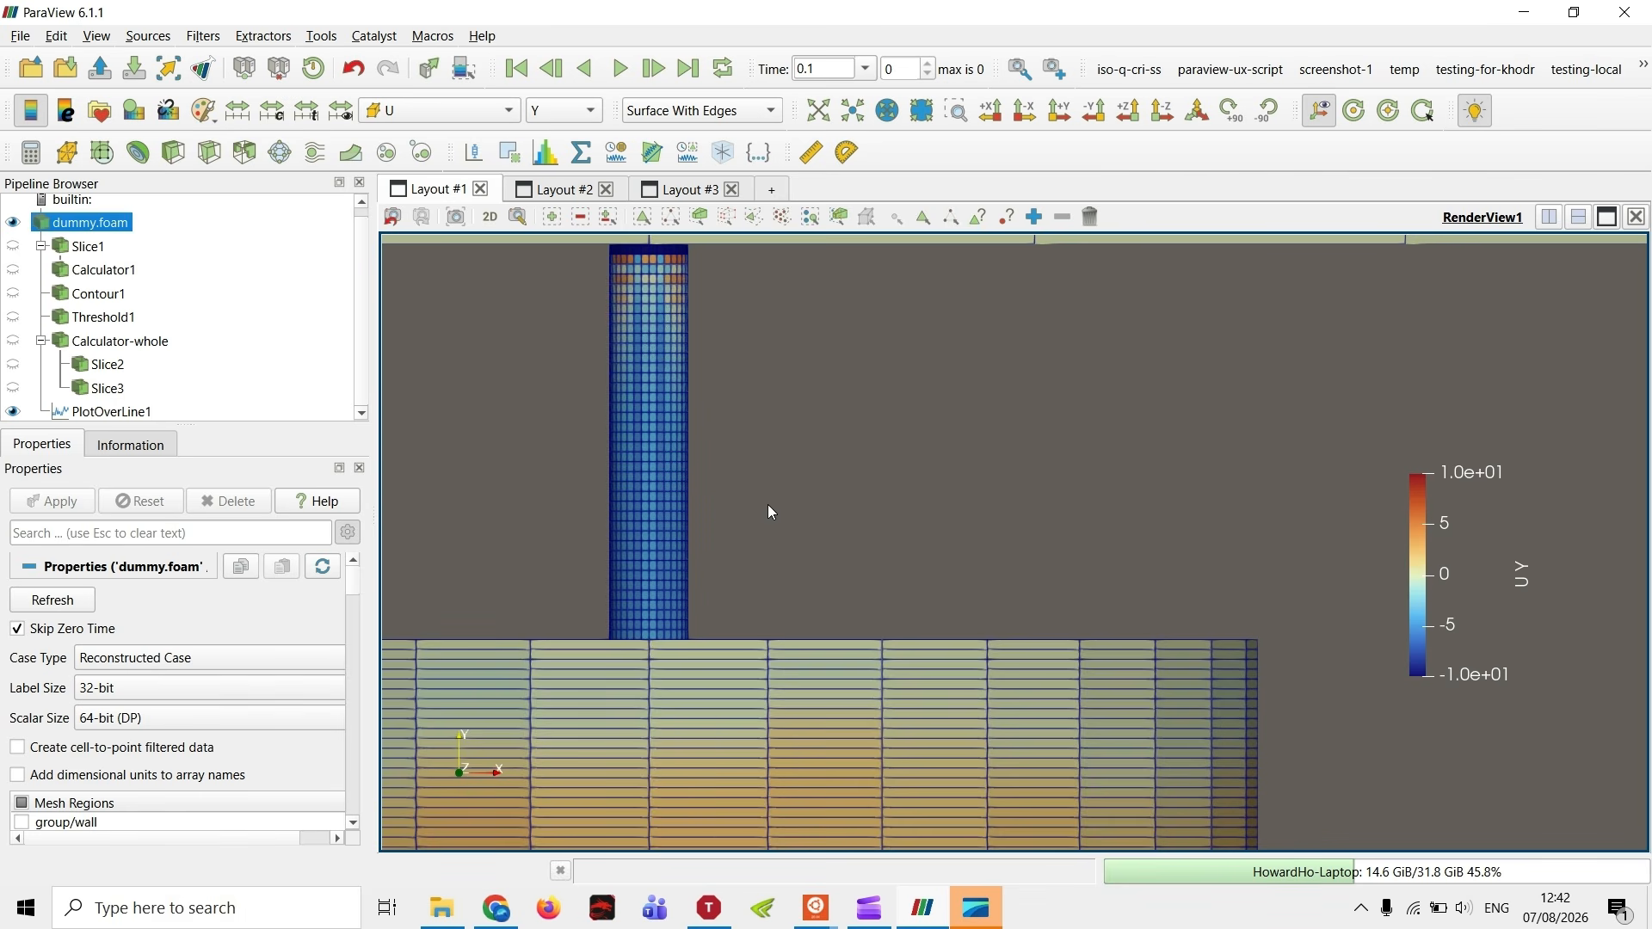
- Show Slice1 instead of dummy.foam and set the Z origin of its slice plane to 0
{"action": "left_click", "coordinate": [13, 247]}
{"action": "left_click", "coordinate": [12, 223]}
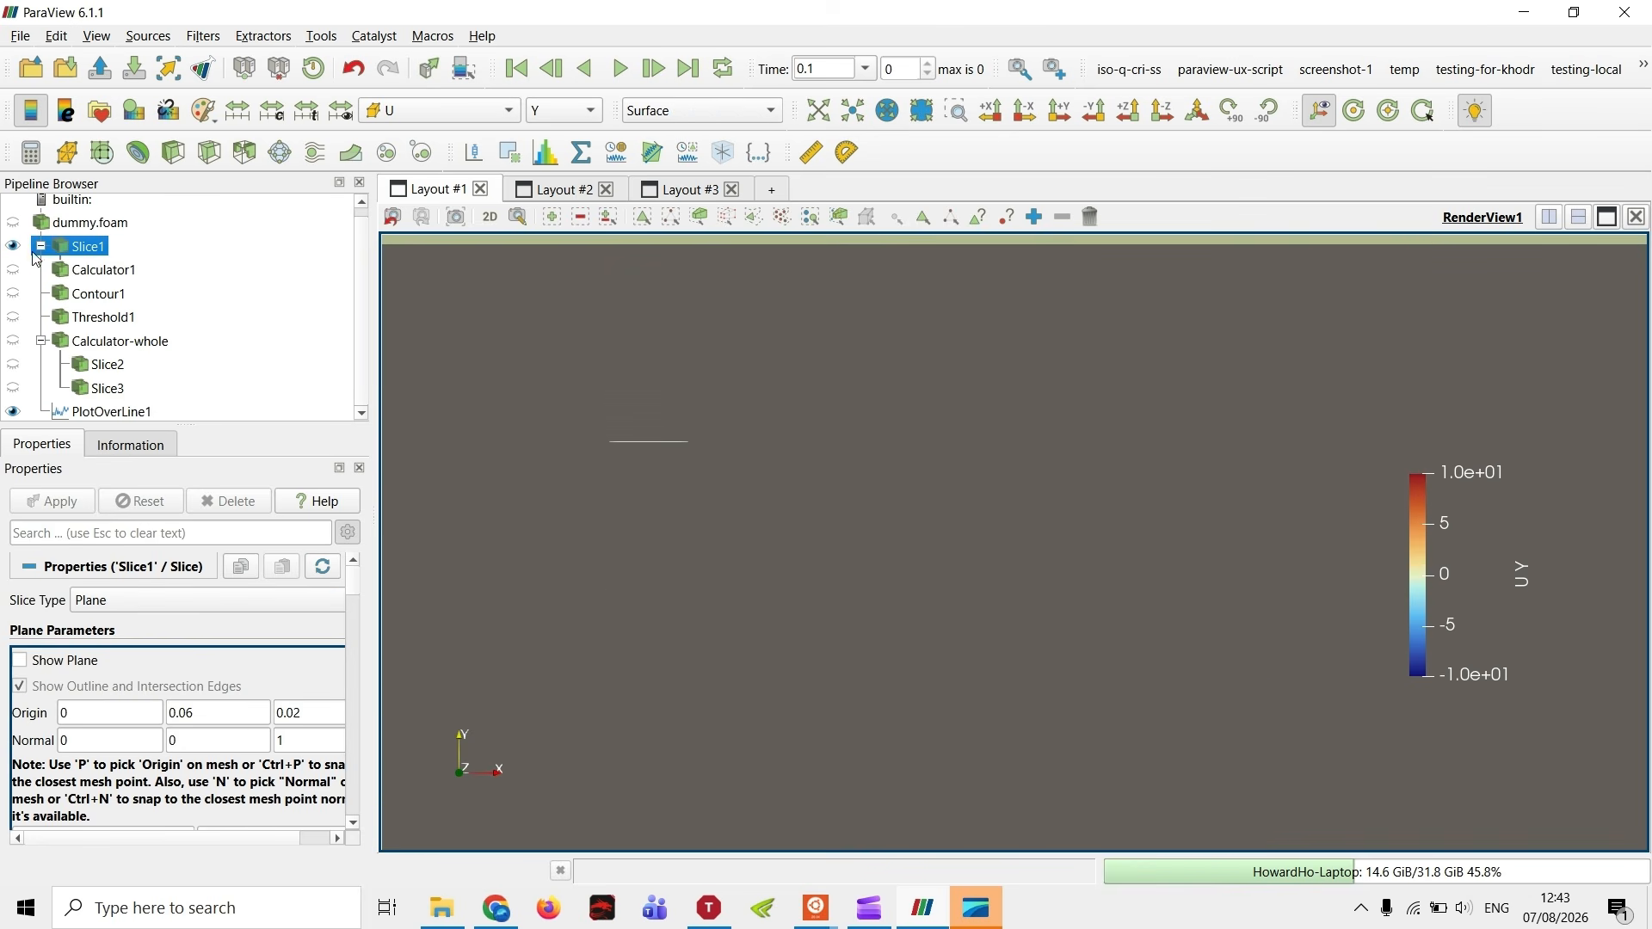
{"action": "double_click", "coordinate": [333, 712]}
{"action": "type", "text": "-"}
{"action": "key", "text": "BackSpace"}
{"action": "type", "text": "0"}
{"action": "key", "text": "Return"}
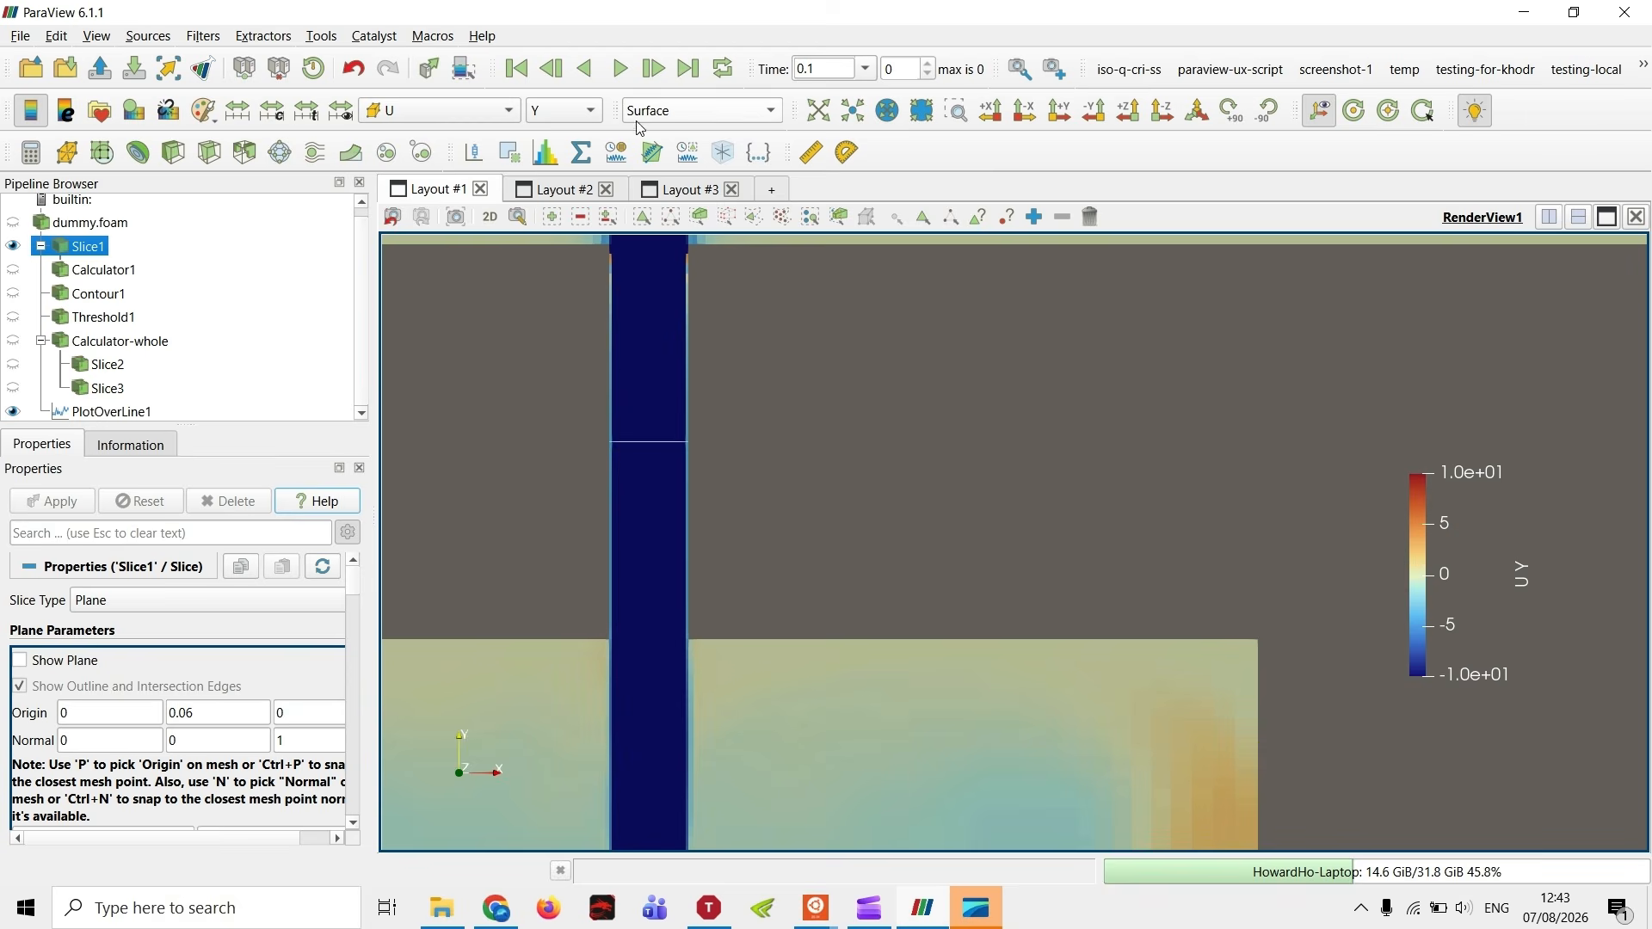
- Display Slice1 as Surface With Edges in Solid Color and examine the channel's mesh cells around the sampling line
{"action": "left_click", "coordinate": [642, 118]}
{"action": "left_click", "coordinate": [680, 192]}
{"action": "left_click", "coordinate": [486, 112]}
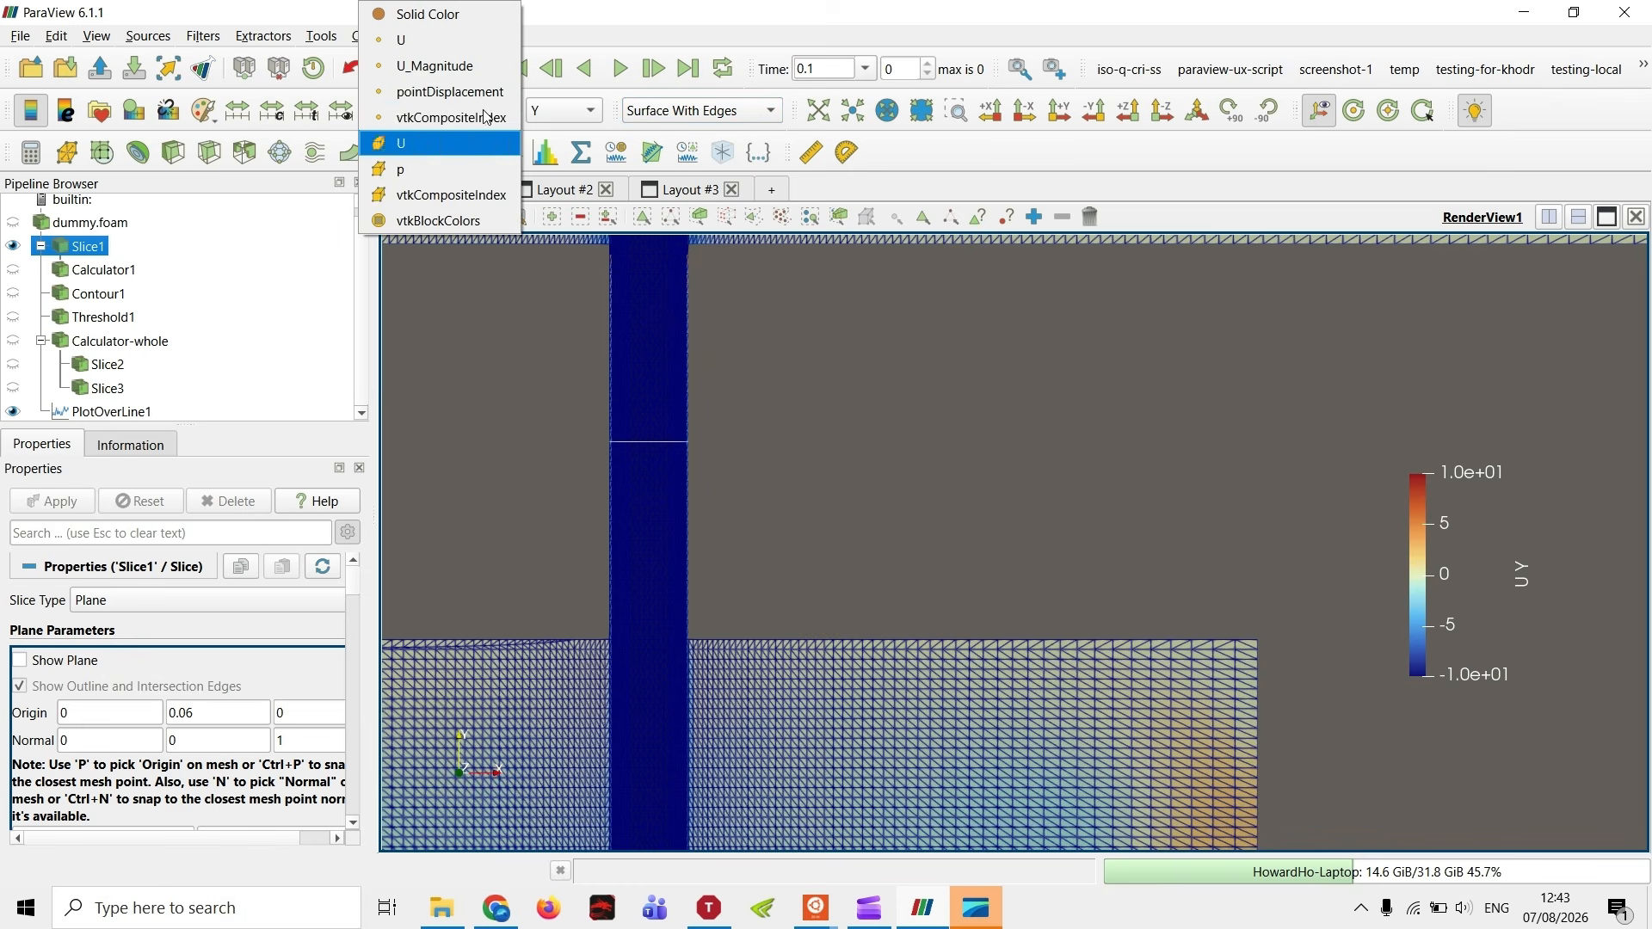
{"action": "left_click", "coordinate": [430, 19]}
{"action": "scroll", "coordinate": [647, 430], "scroll_direction": "up", "scroll_amount": 4}
{"action": "middle_click_drag", "start_coordinate": [649, 464], "coordinate": [1268, 601]}
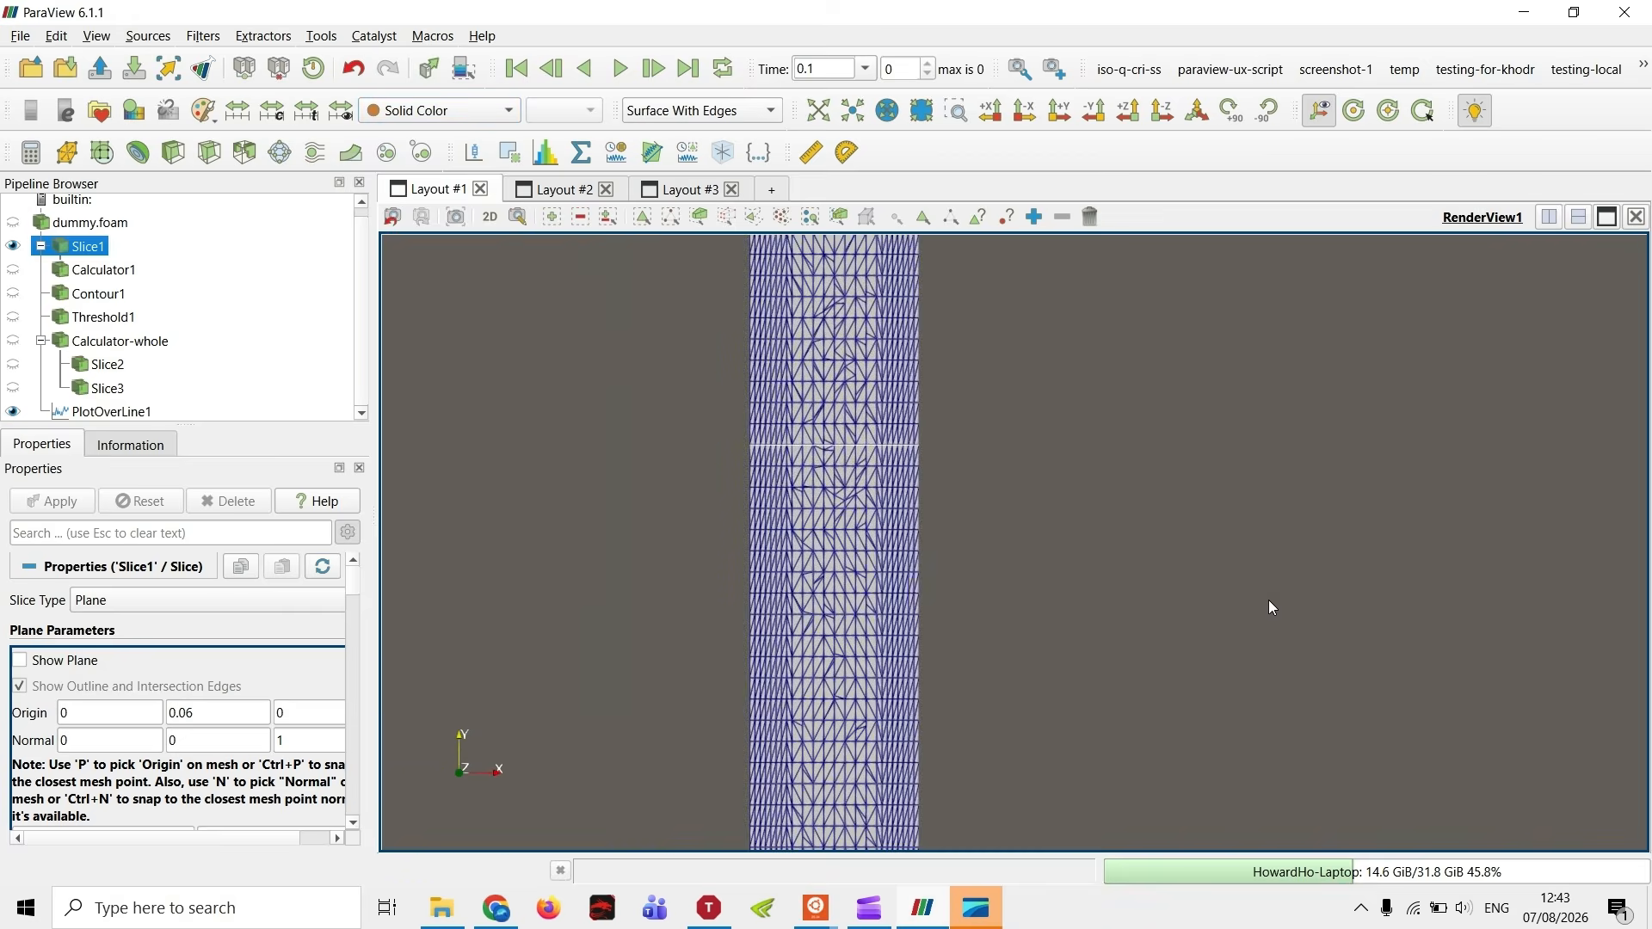
{"action": "scroll", "coordinate": [840, 470], "scroll_direction": "up", "scroll_amount": 6}
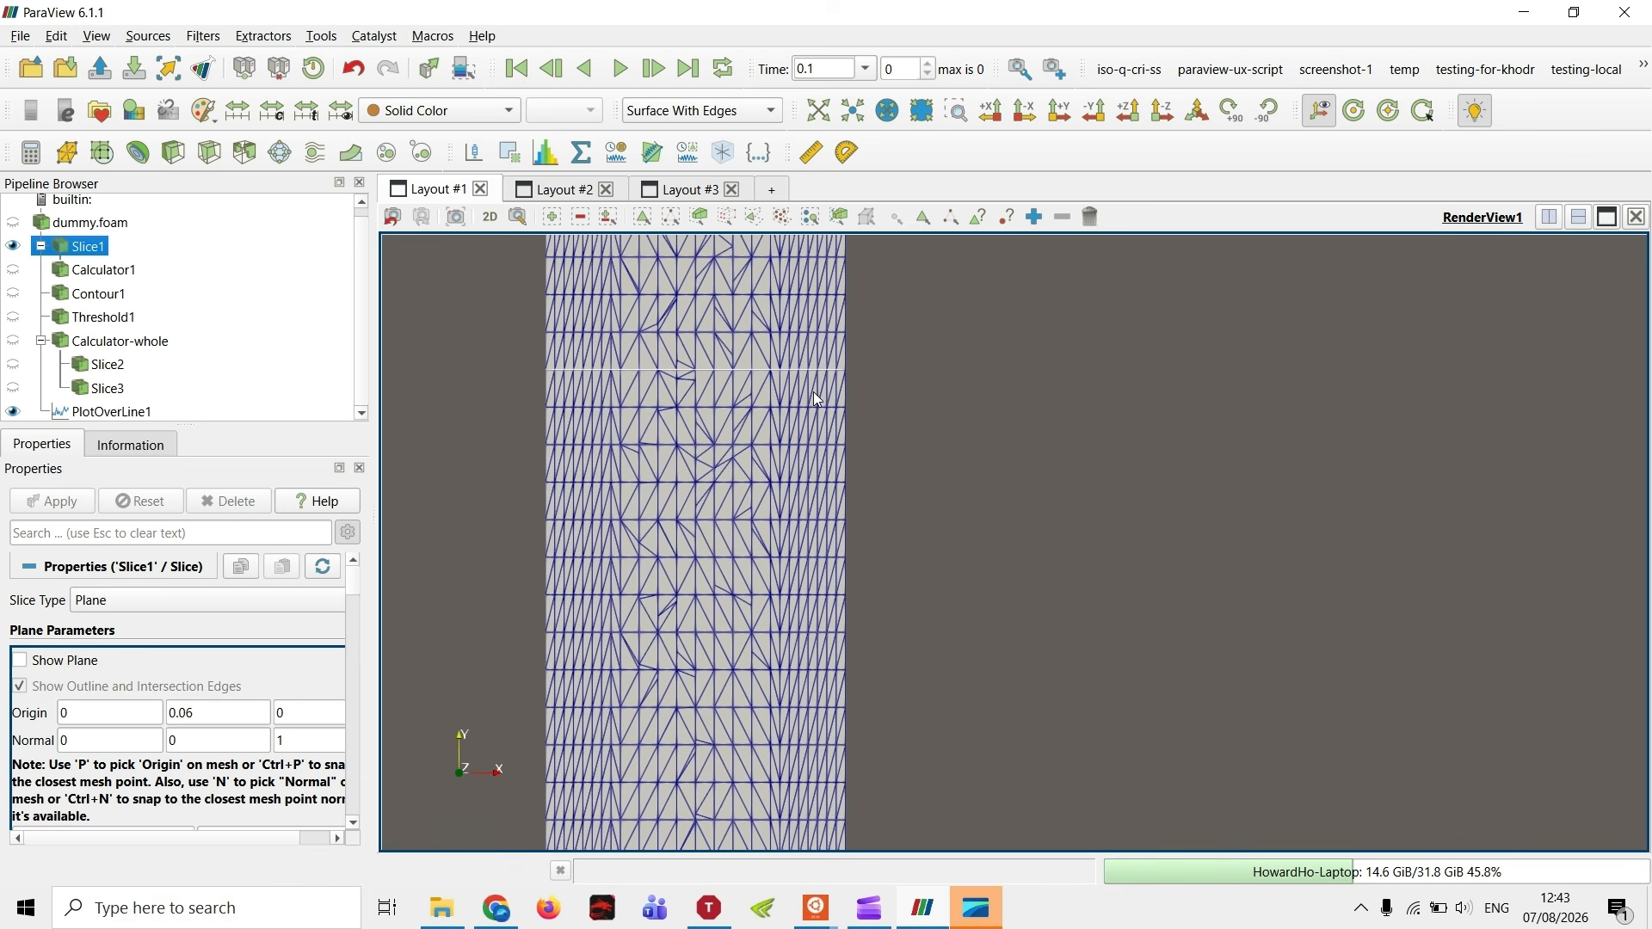
{"action": "scroll", "coordinate": [752, 435], "scroll_direction": "down", "scroll_amount": 4}
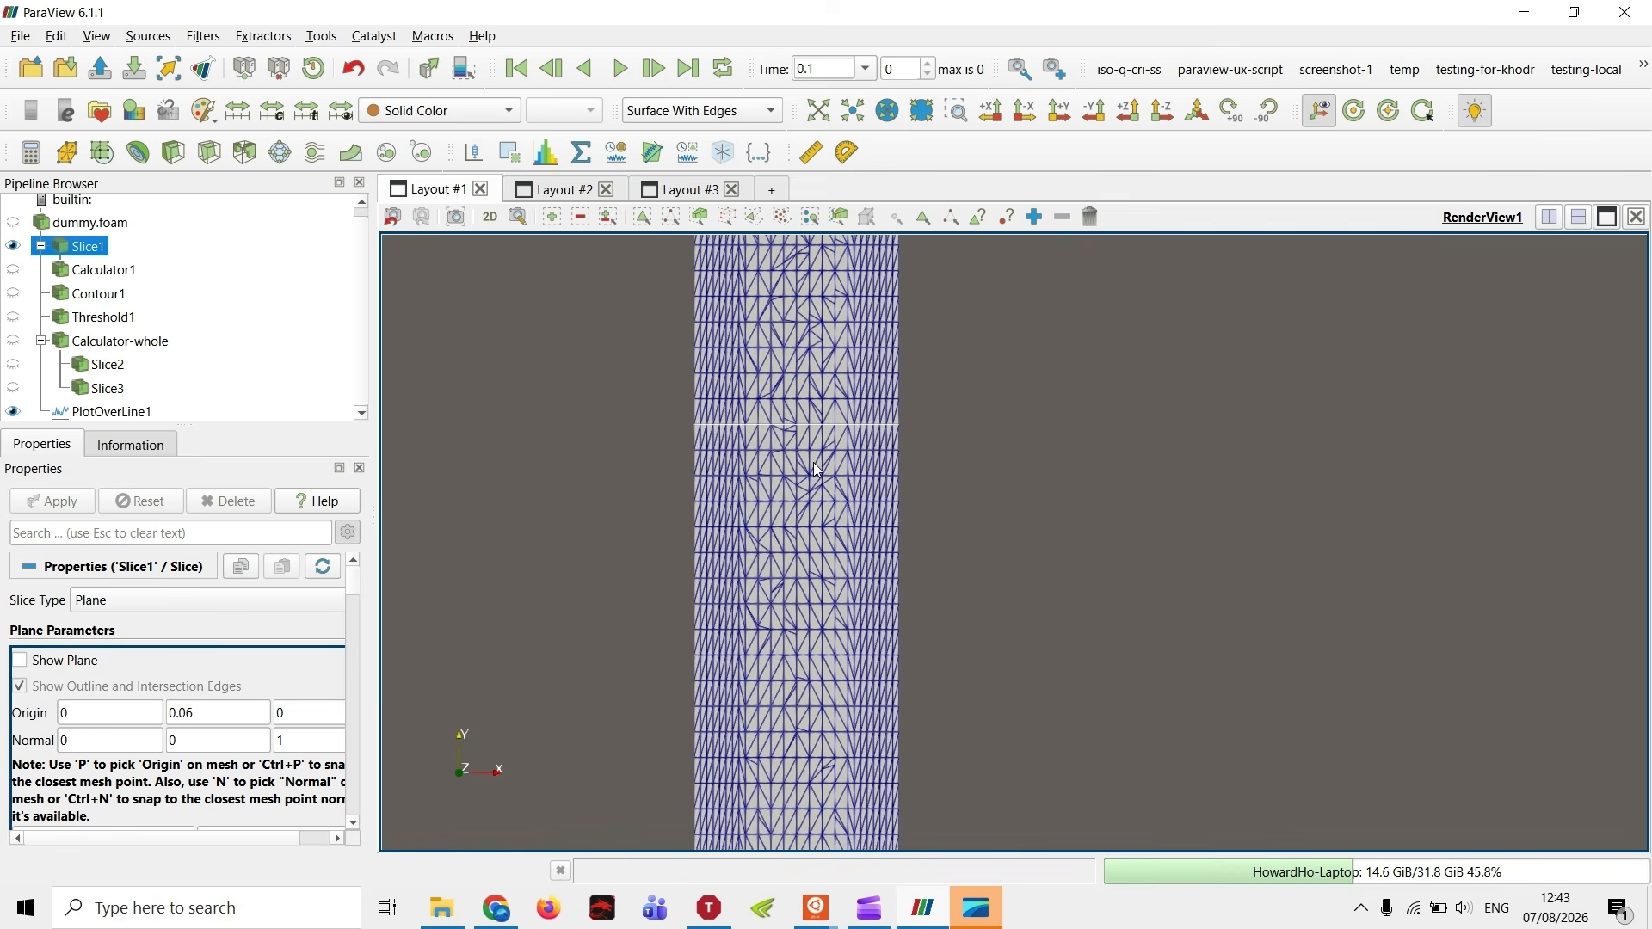
{"action": "scroll", "coordinate": [83, 785], "scroll_direction": "down", "scroll_amount": 6}
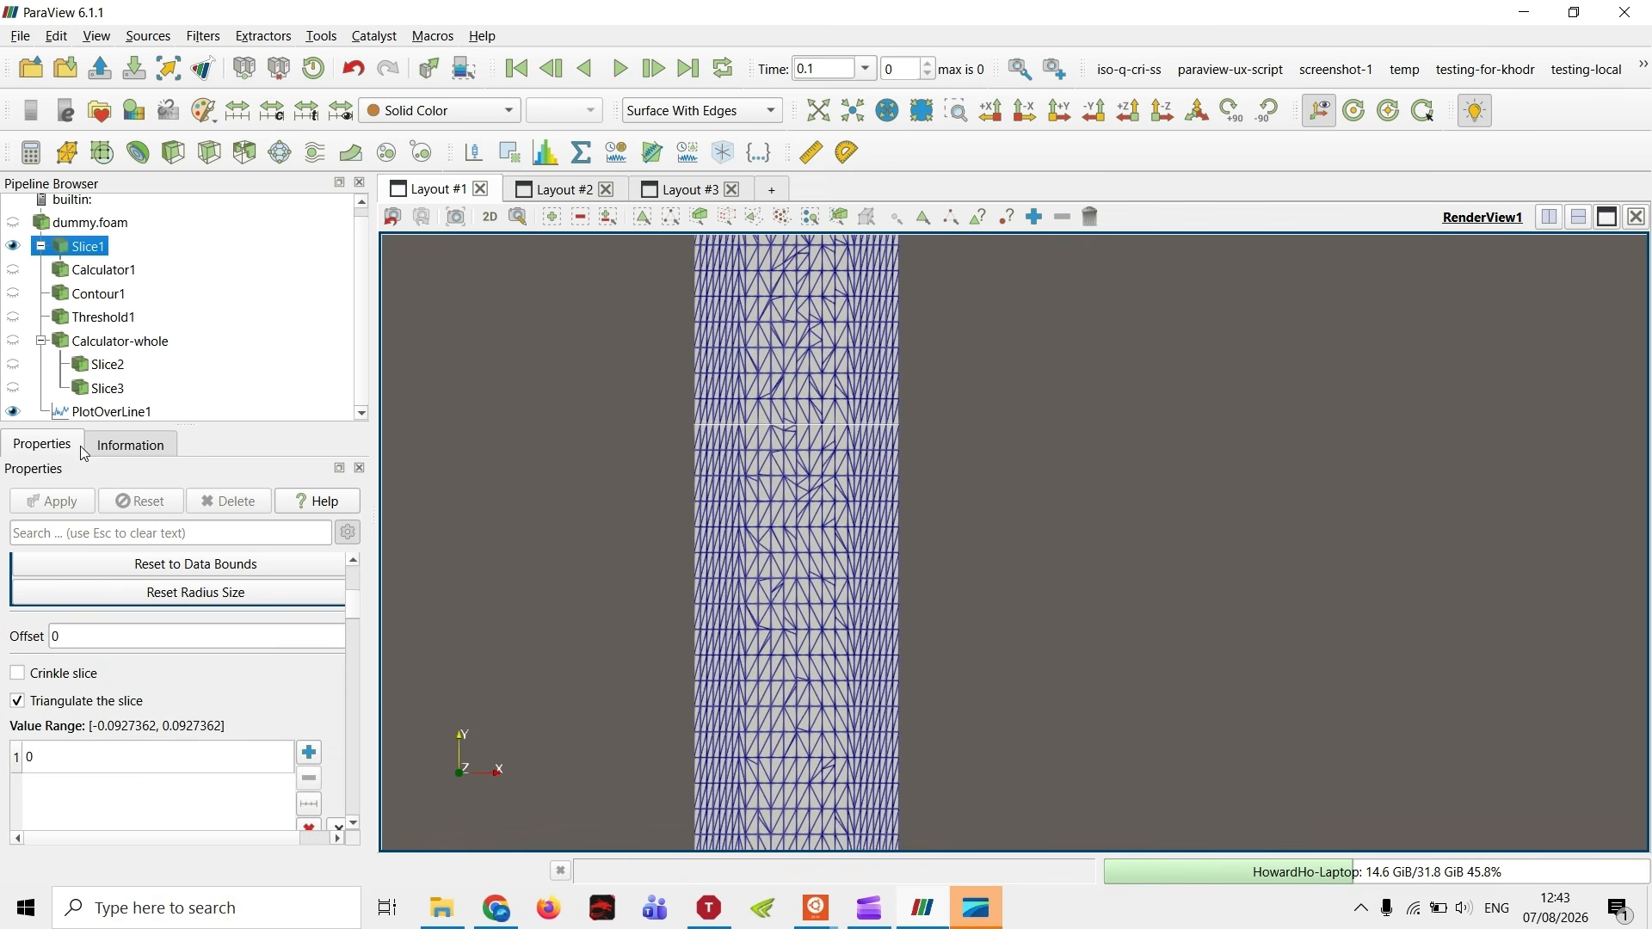
- Reduce PlotOverLine1's sampling resolution to 100 and view the resampled data in the Layout #3 spreadsheet
{"action": "left_click", "coordinate": [102, 414]}
{"action": "scroll", "coordinate": [235, 725], "scroll_direction": "down", "scroll_amount": 3}
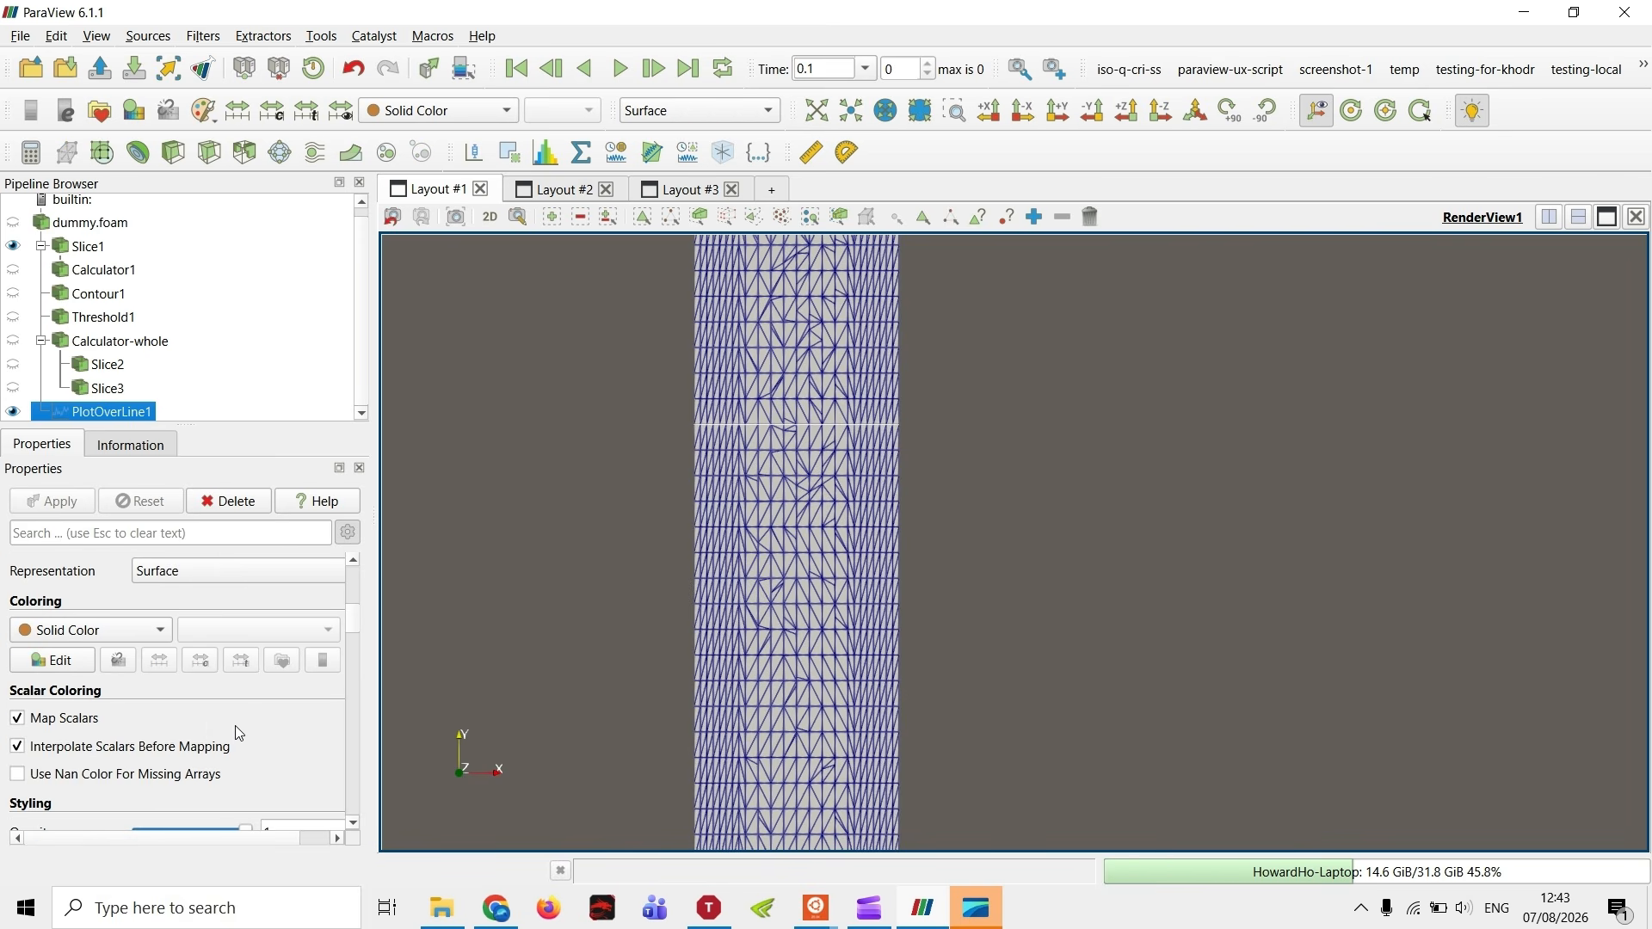
{"action": "scroll", "coordinate": [208, 721], "scroll_direction": "down", "scroll_amount": 1}
{"action": "scroll", "coordinate": [206, 721], "scroll_direction": "up", "scroll_amount": 8}
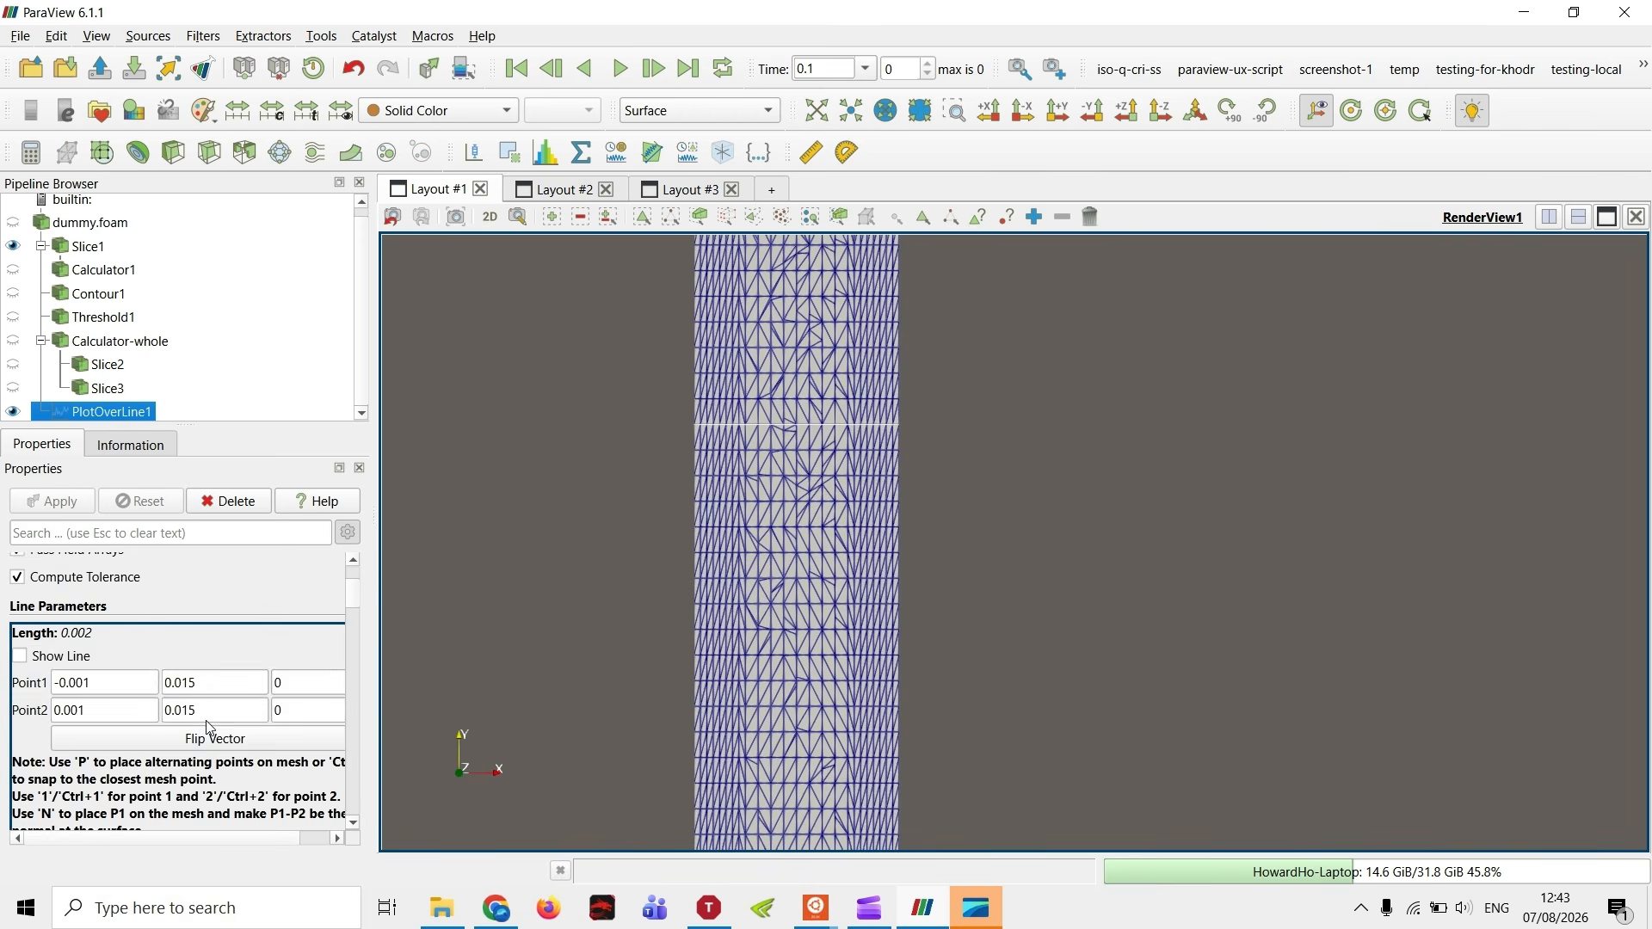
{"action": "double_click", "coordinate": [190, 627]}
{"action": "type", "text": "100"}
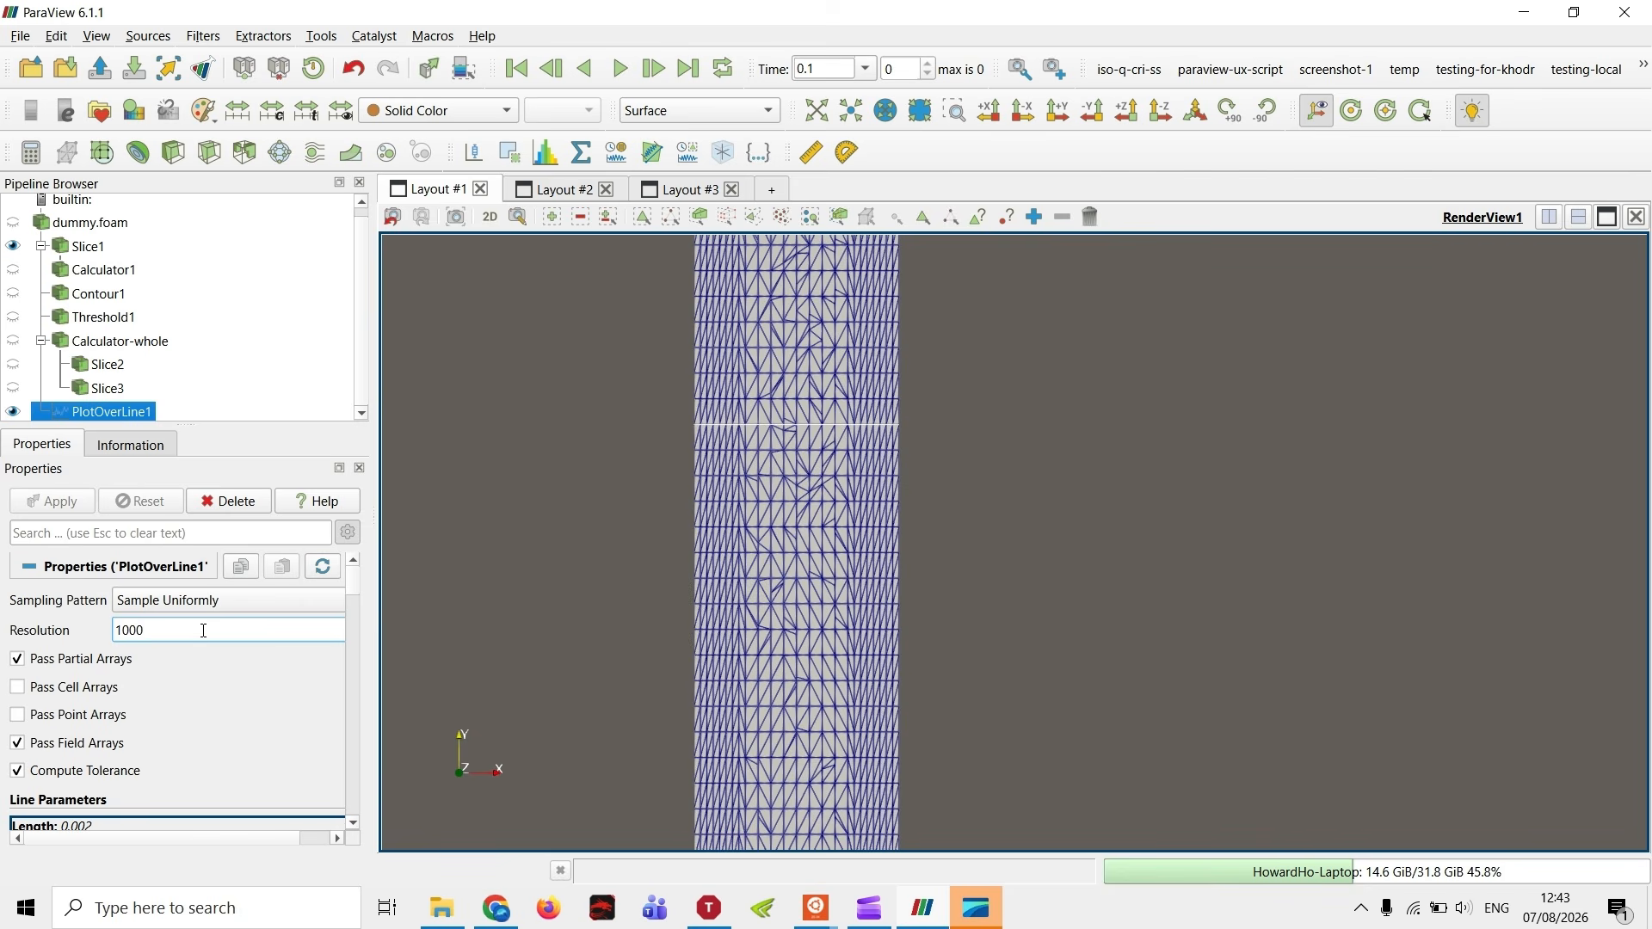
{"action": "left_click", "coordinate": [53, 502]}
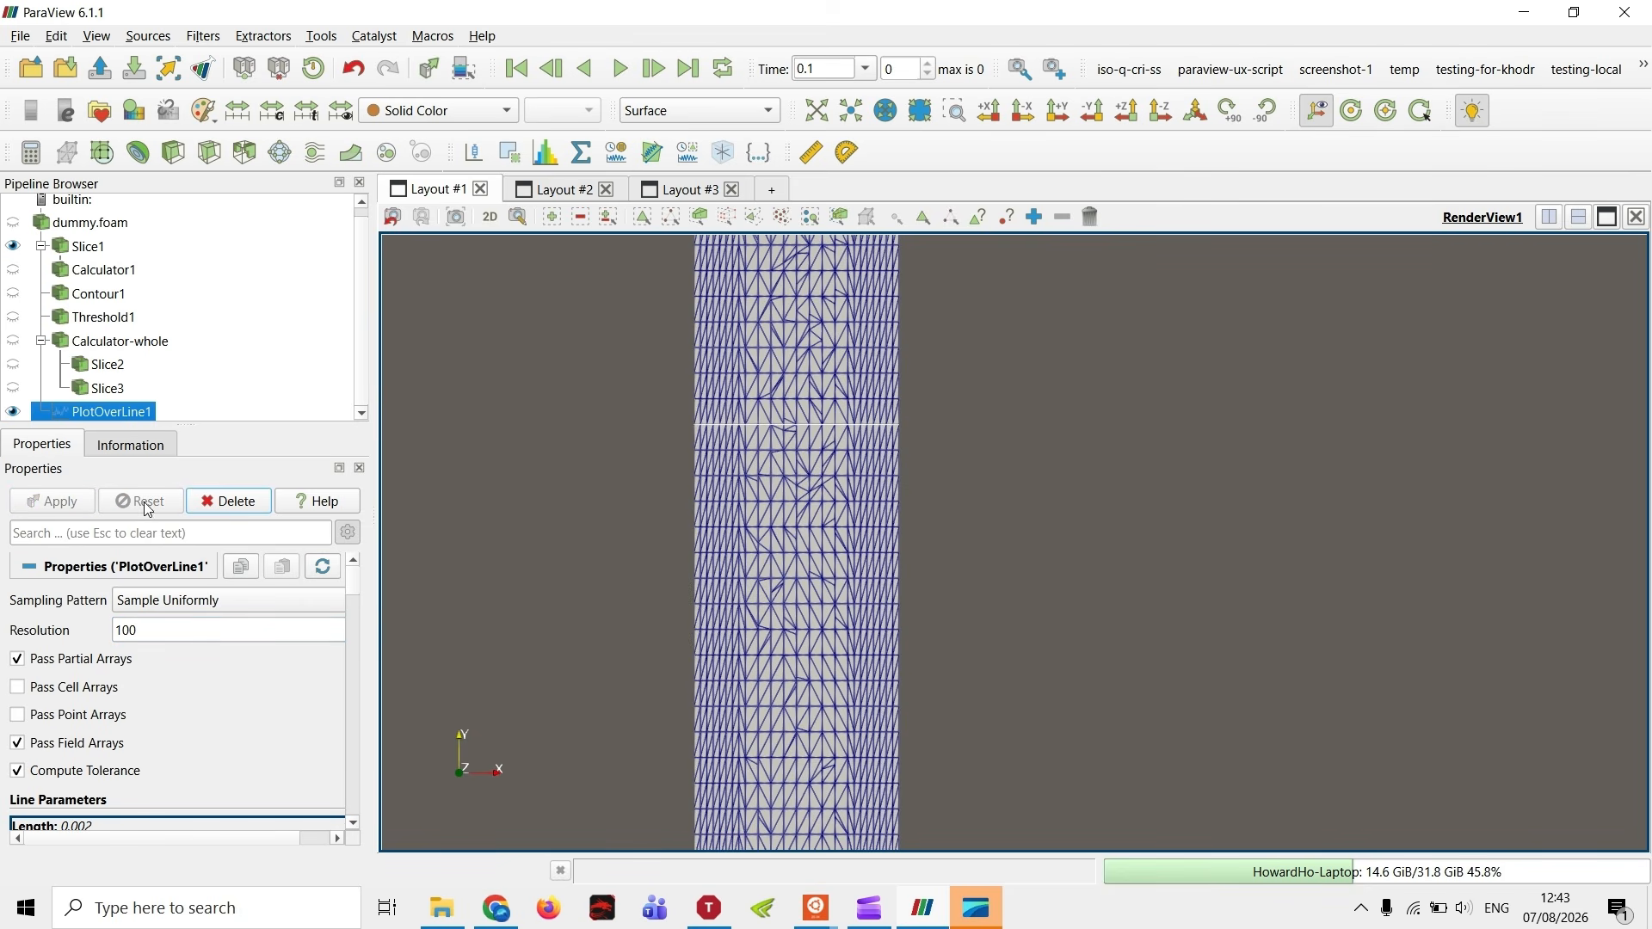
{"action": "left_click", "coordinate": [712, 197]}
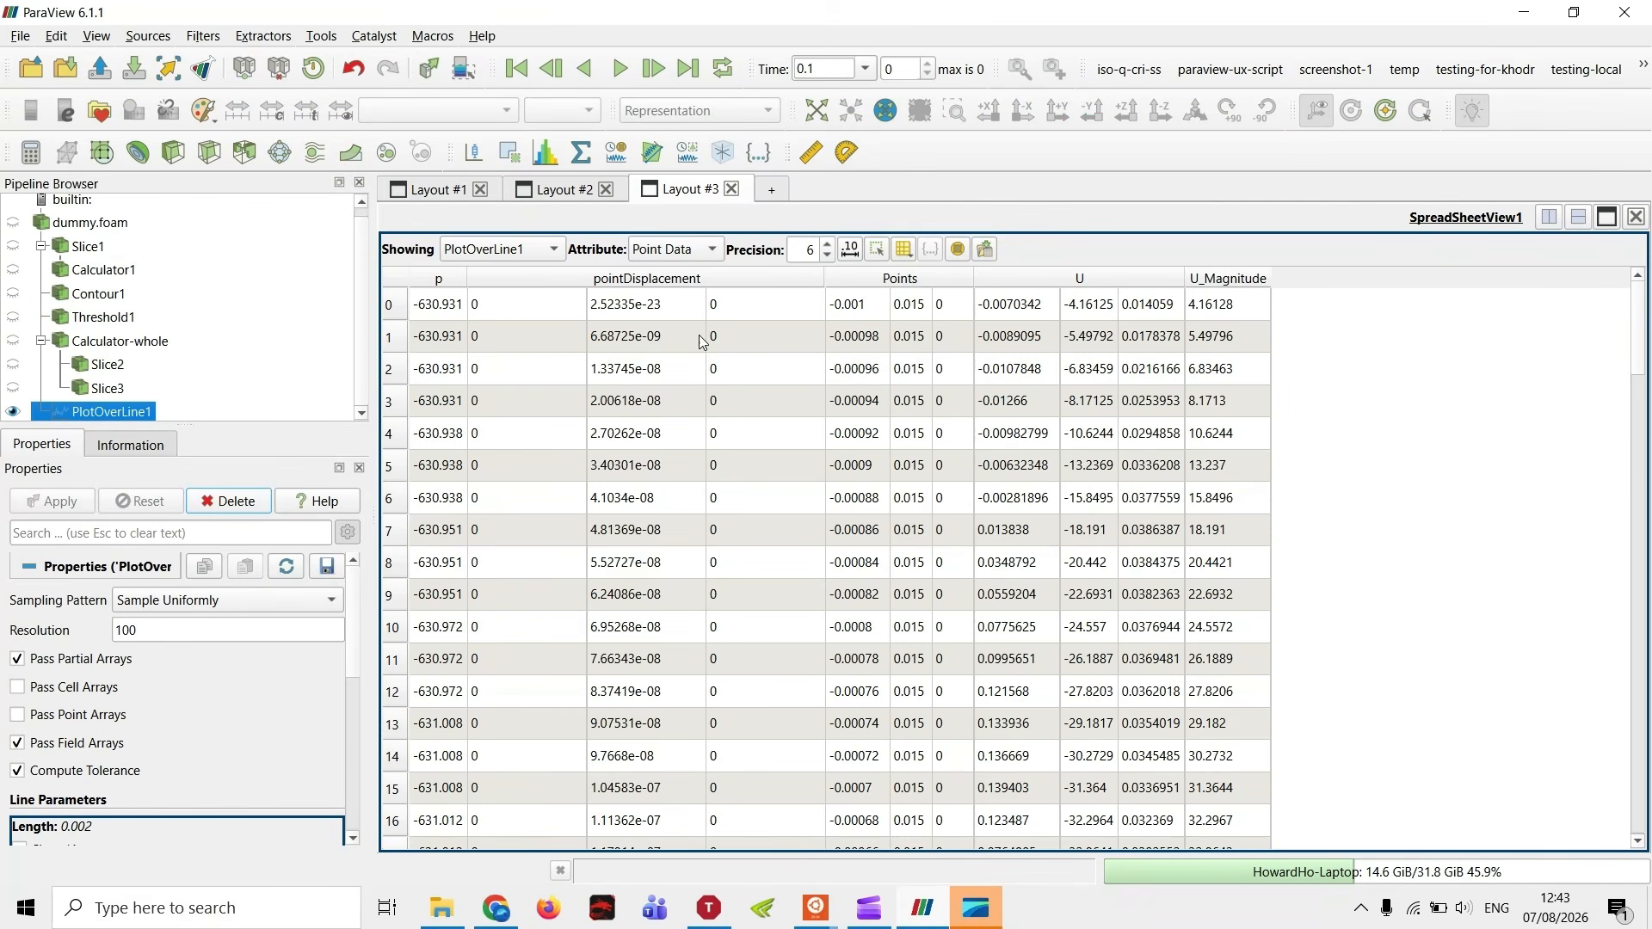
- View the channel mesh in Layout #1 and return to the PlotOverLine1 spreadsheet in Layout #3
{"action": "left_click", "coordinate": [401, 186]}
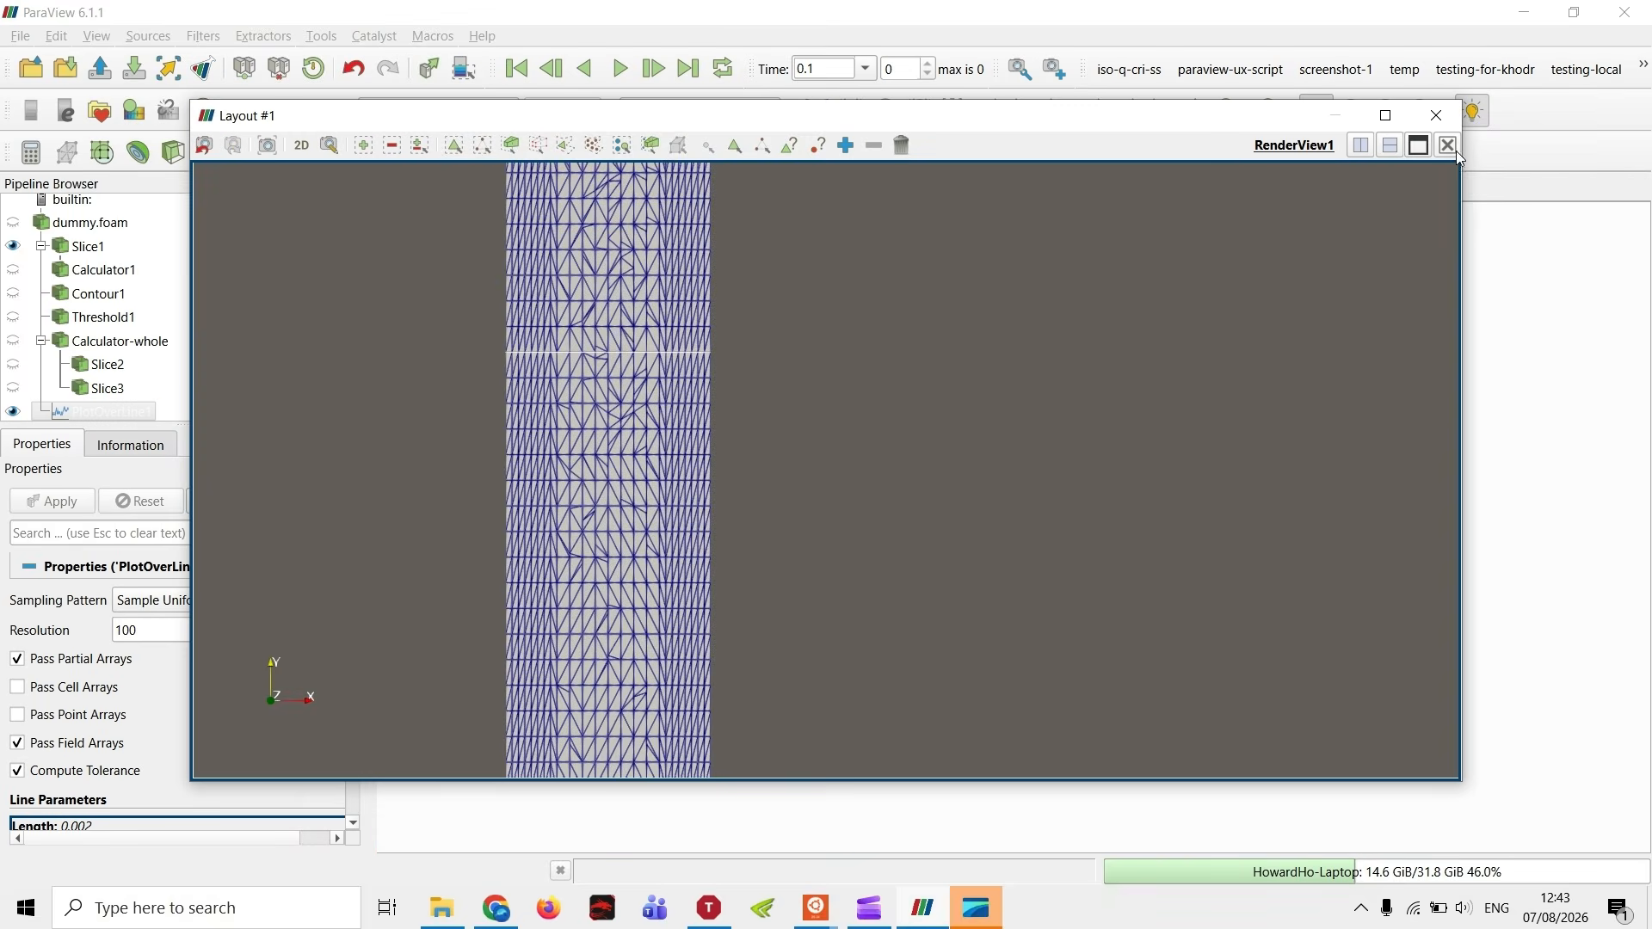
{"action": "left_click", "coordinate": [1436, 116]}
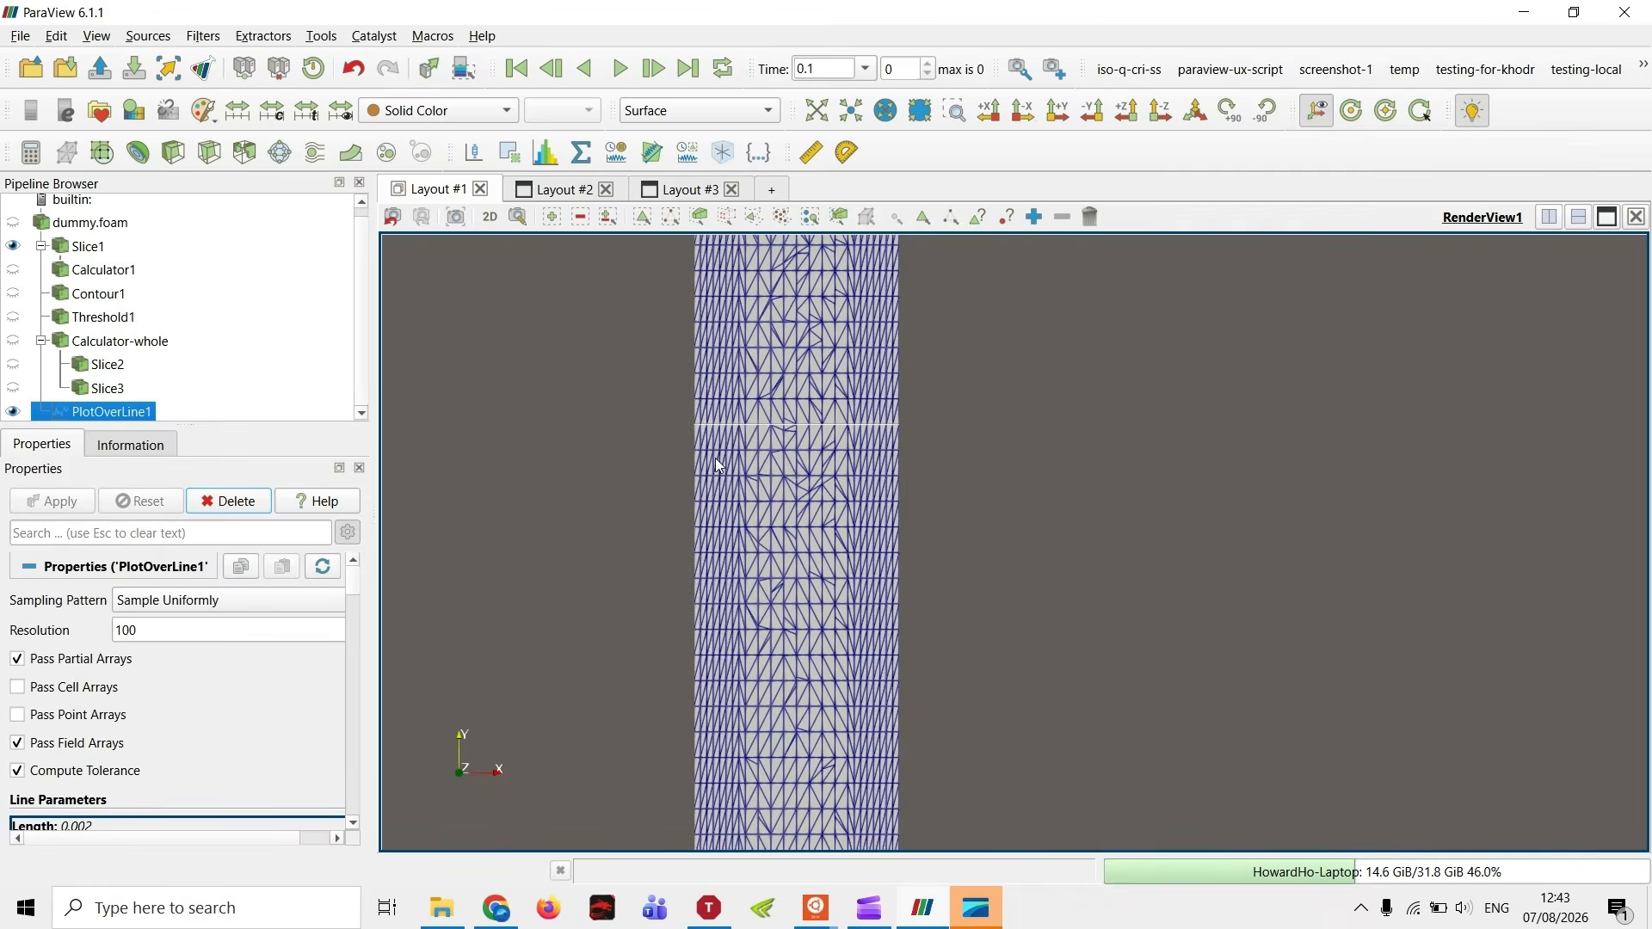
{"action": "left_click", "coordinate": [693, 191]}
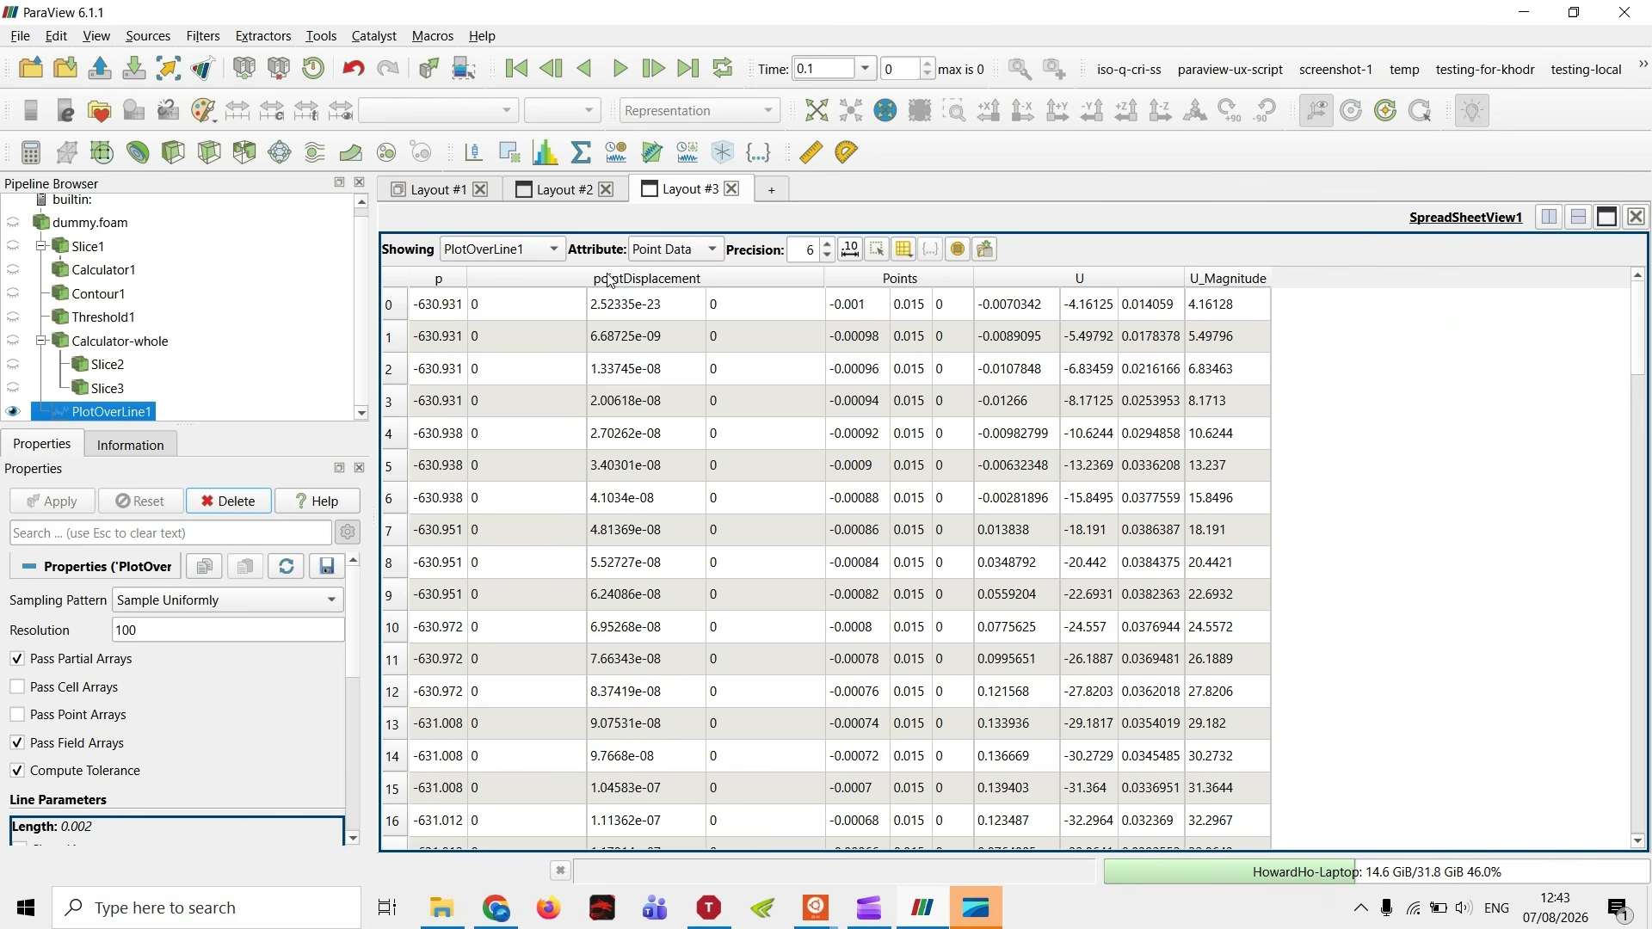
- Export the PlotOverLine1 spreadsheet to the SJA-quiescent folder as the CSV file dataset-1, with Mixed notation and precision 6
{"action": "left_click", "coordinate": [985, 249]}
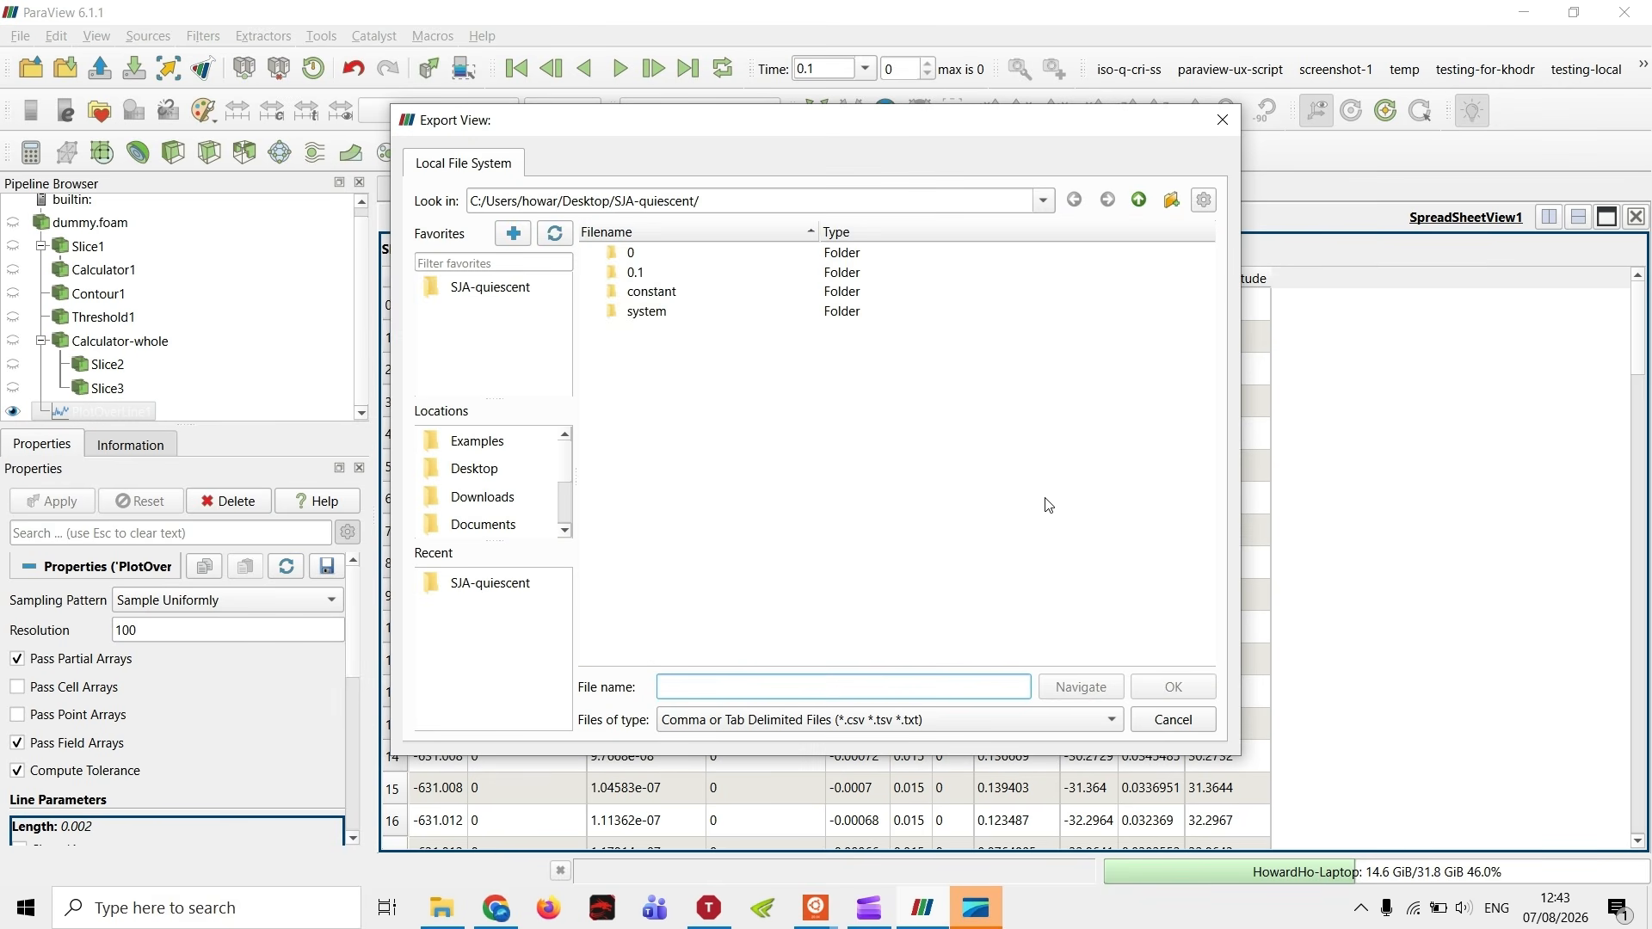
{"action": "type", "text": "v"}
{"action": "key", "text": "BackSpace"}
{"action": "key", "text": "BackSpace"}
{"action": "type", "text": "da"}
{"action": "key", "text": "Return"}
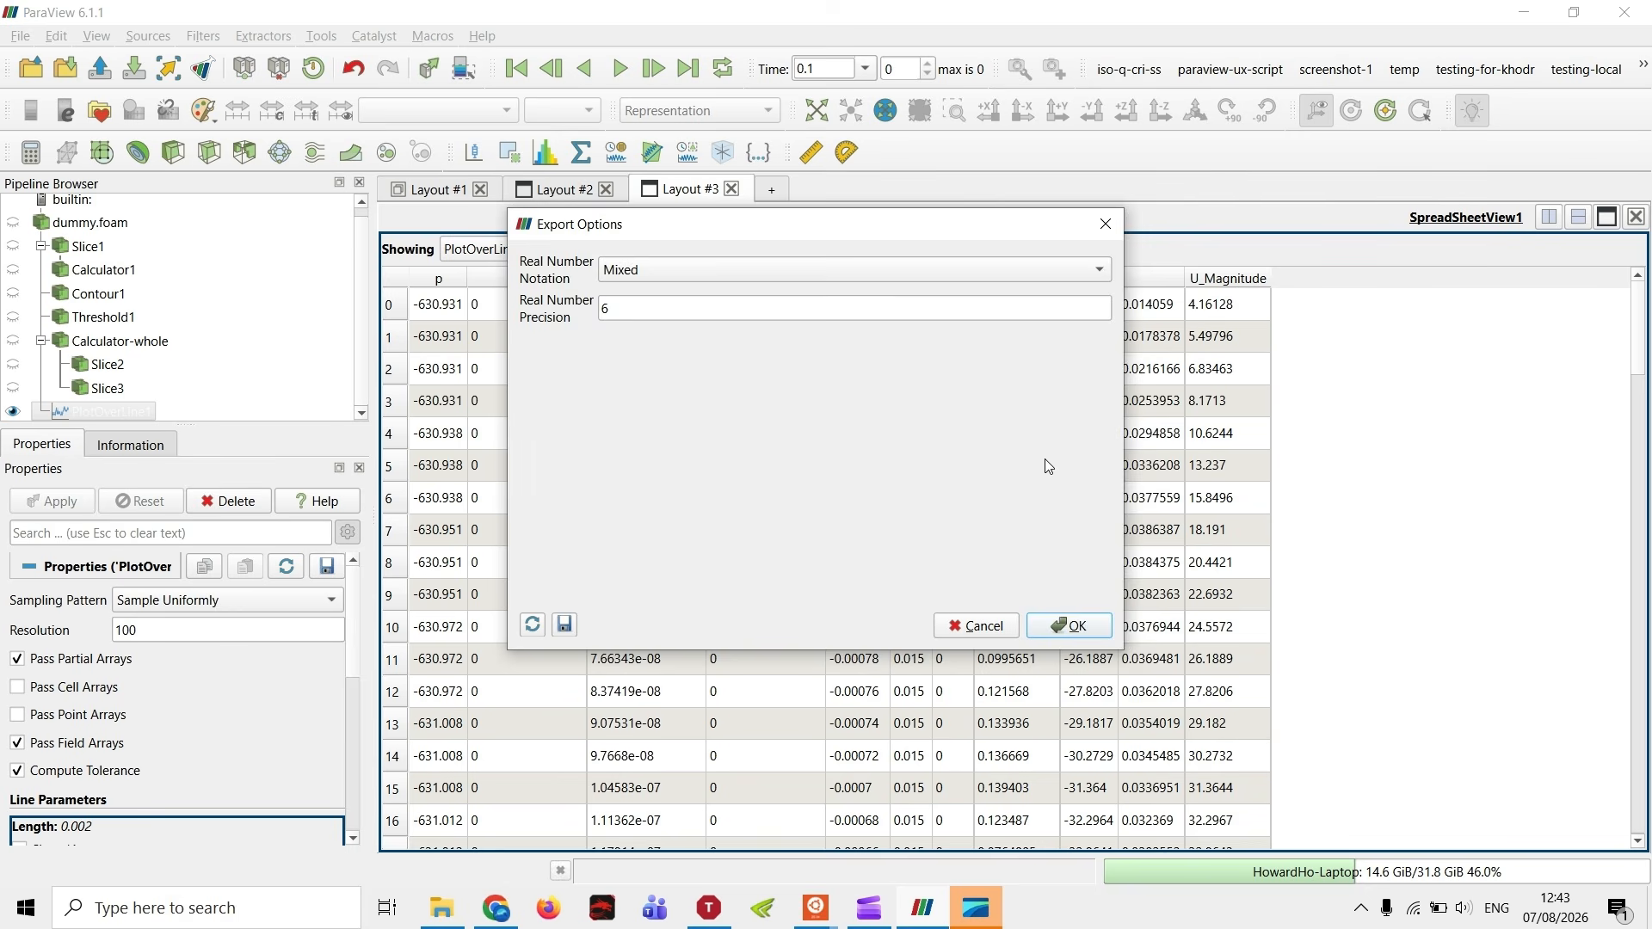
{"action": "key", "text": "Return"}
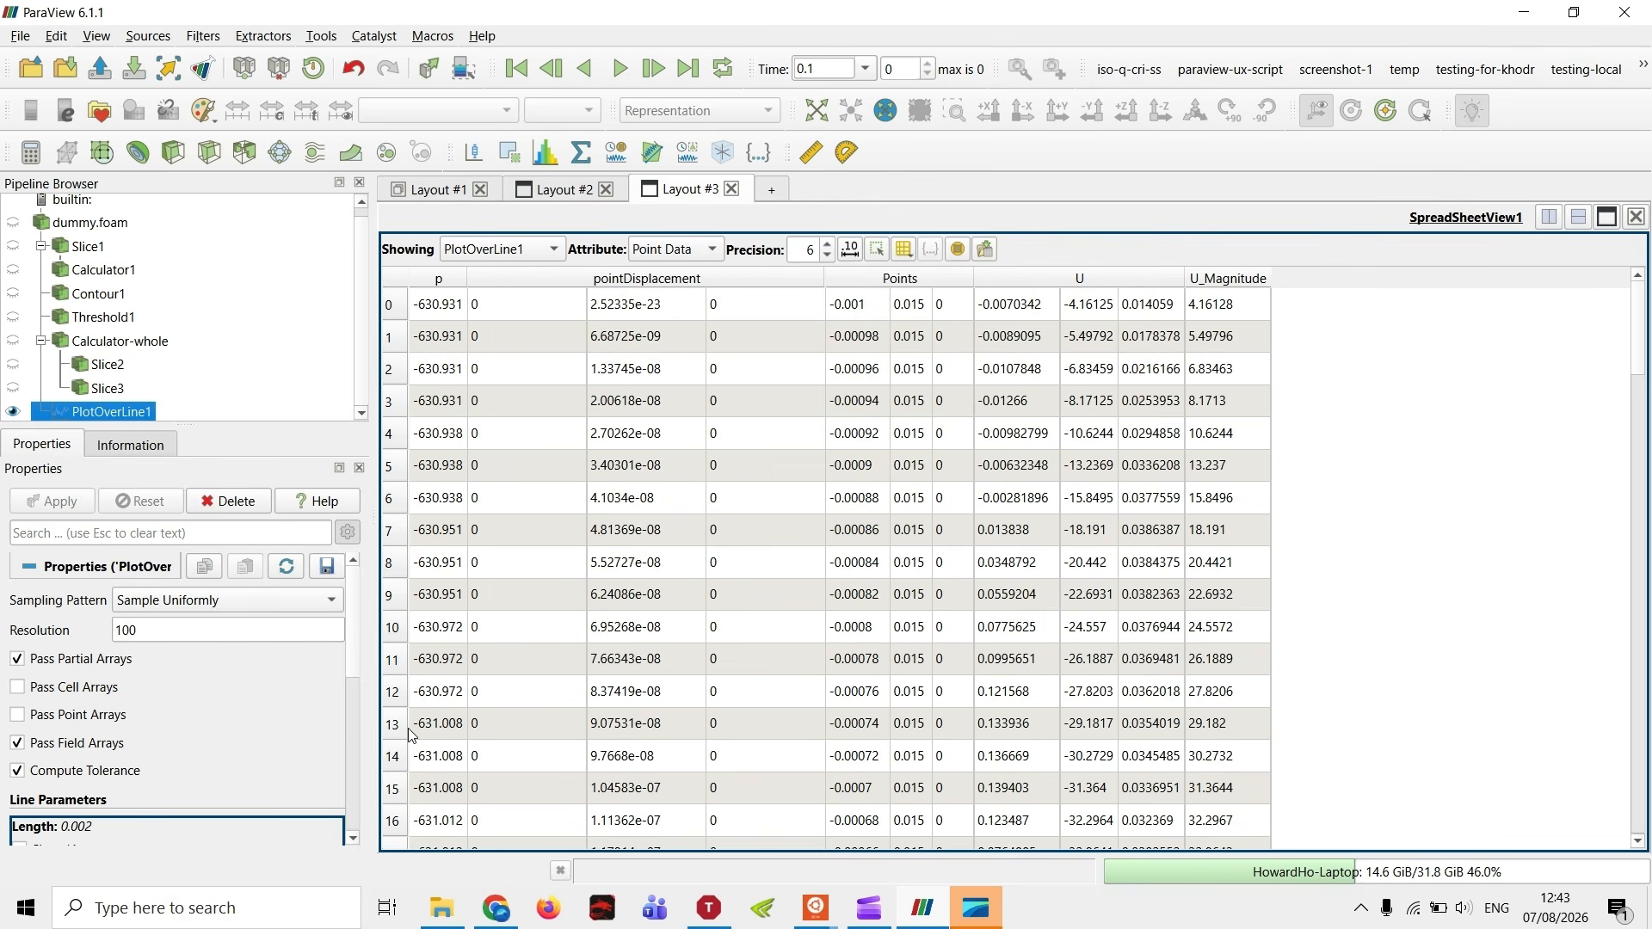
- Open the exported dataset-1 CSV file from the SJA-quiescent folder in Notepad and examine its header row
{"action": "left_click", "coordinate": [441, 908]}
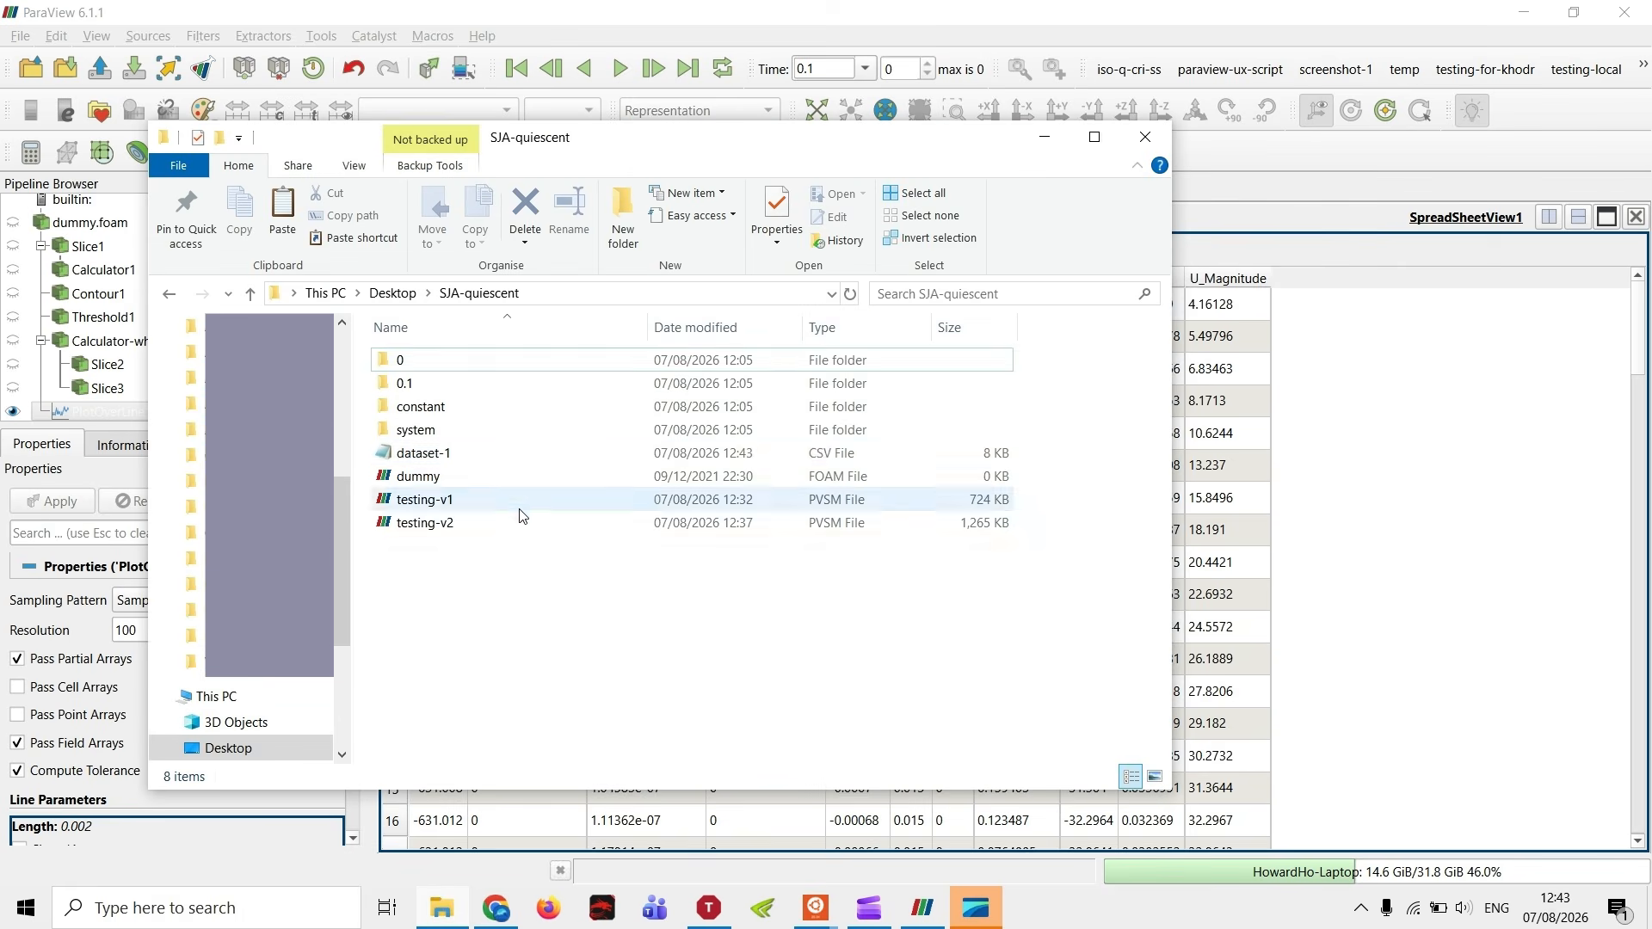
{"action": "double_click", "coordinate": [456, 453]}
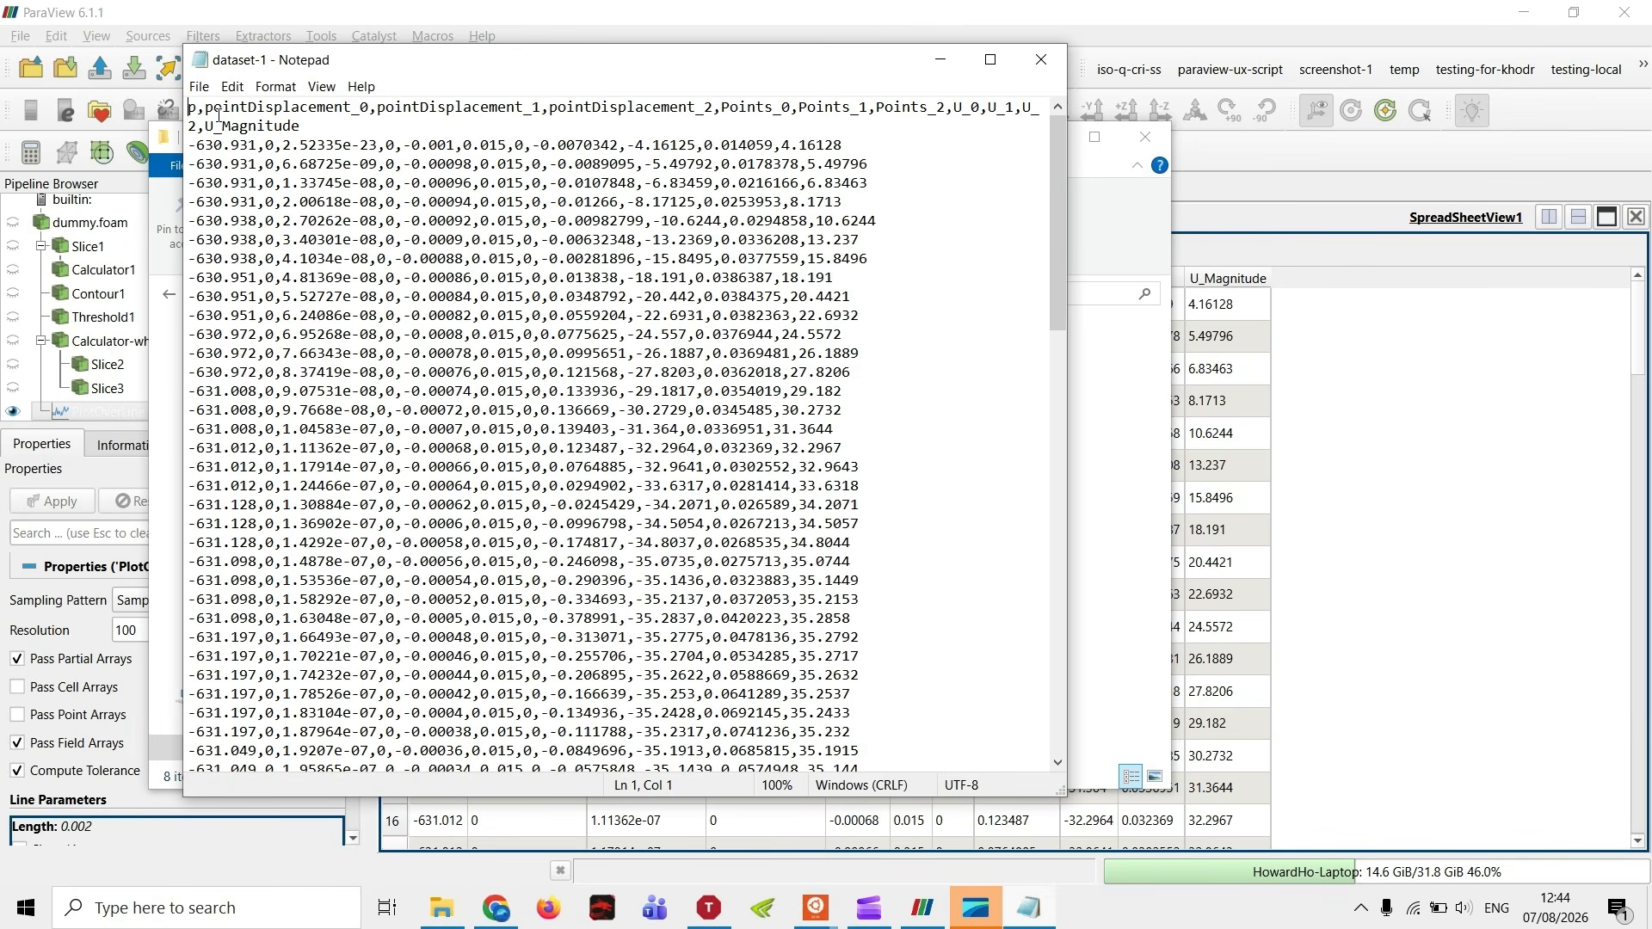
{"action": "left_click_drag", "start_coordinate": [208, 107], "coordinate": [343, 125]}
{"action": "left_click", "coordinate": [335, 142]}
{"action": "left_click_drag", "start_coordinate": [343, 115], "coordinate": [232, 123]}
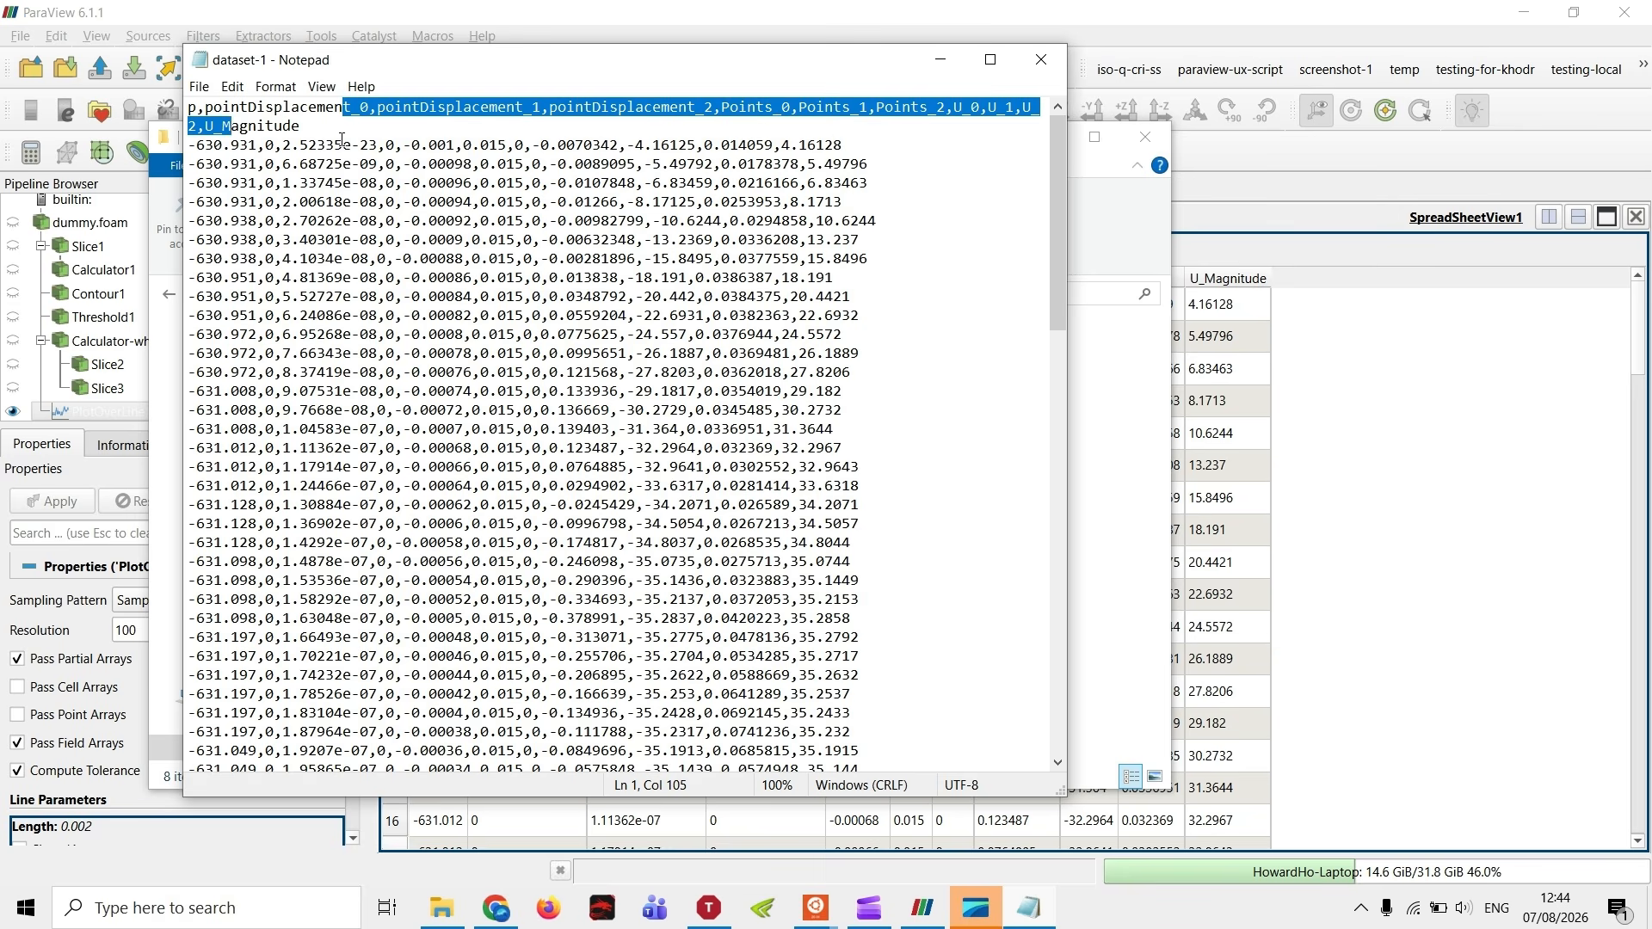
{"action": "left_click_drag", "start_coordinate": [342, 139], "coordinate": [442, 207]}
{"action": "left_click", "coordinate": [375, 131]}
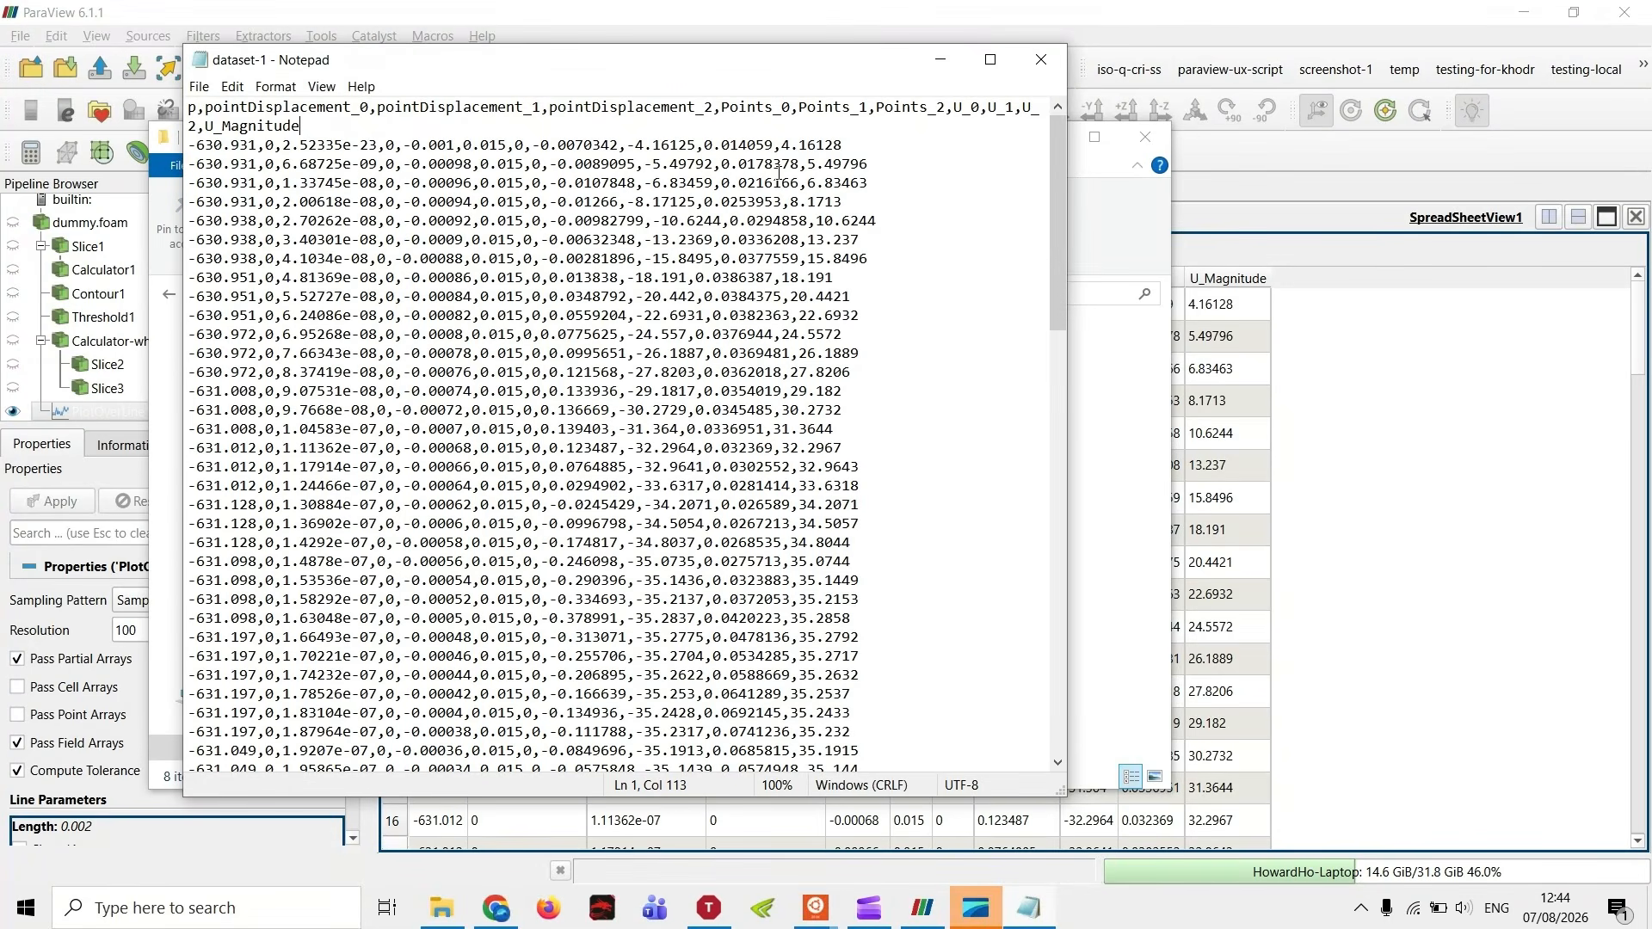
- Read through the sampled data rows of dataset-1, close the file and return to ParaView
{"action": "left_click_drag", "start_coordinate": [870, 258], "coordinate": [176, 105]}
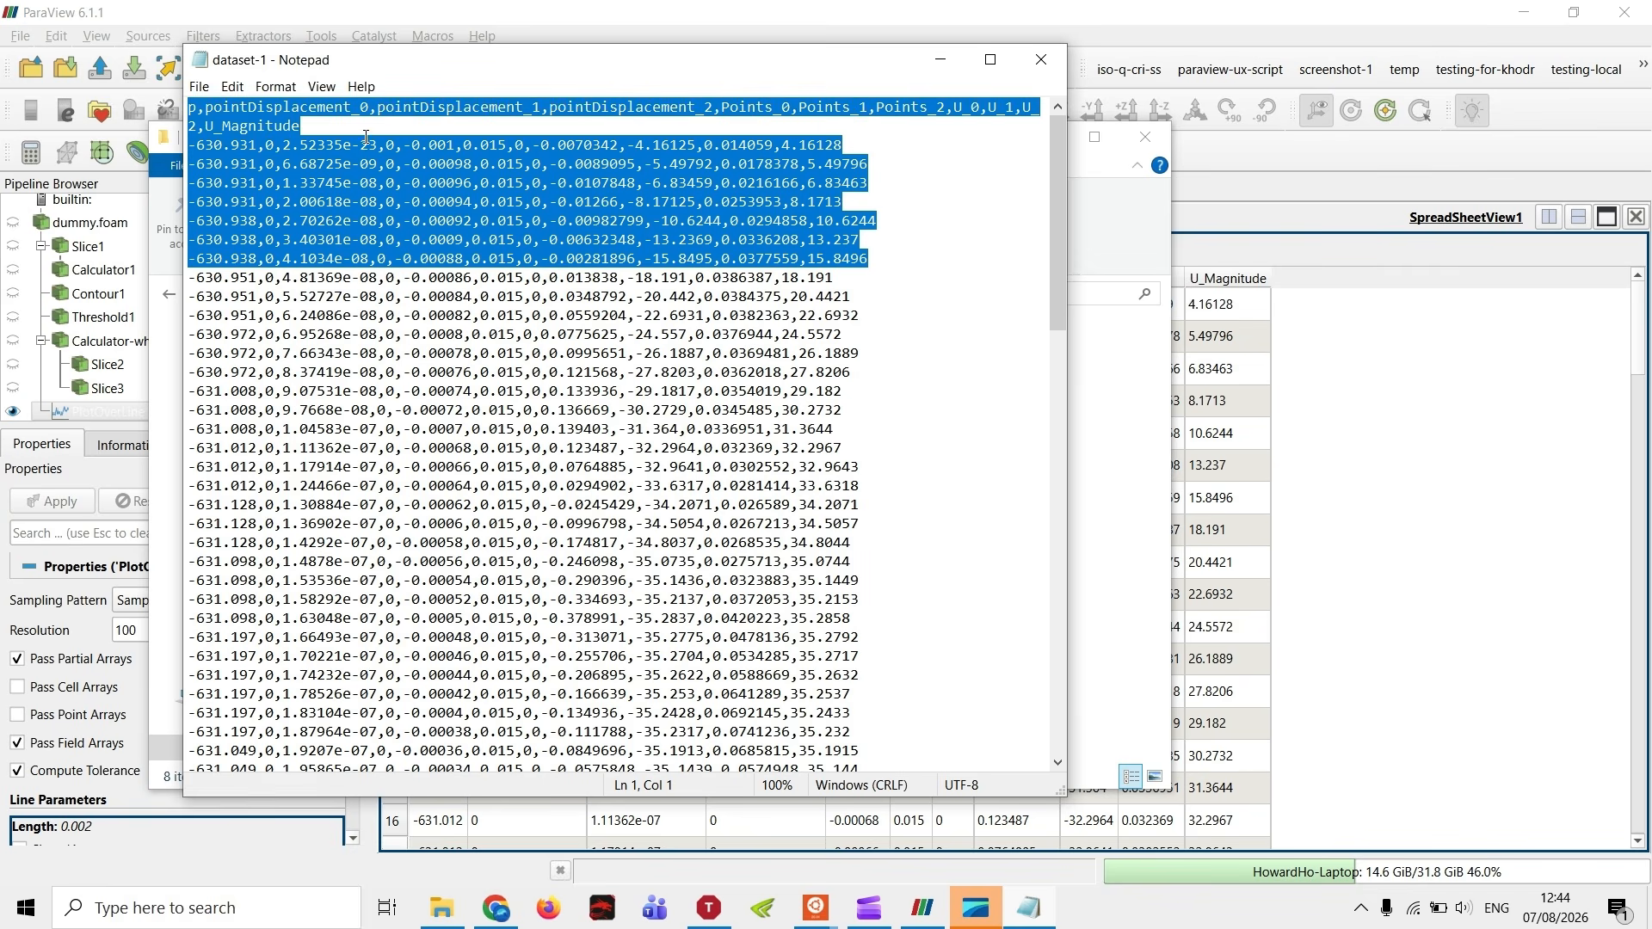
{"action": "left_click", "coordinate": [360, 127]}
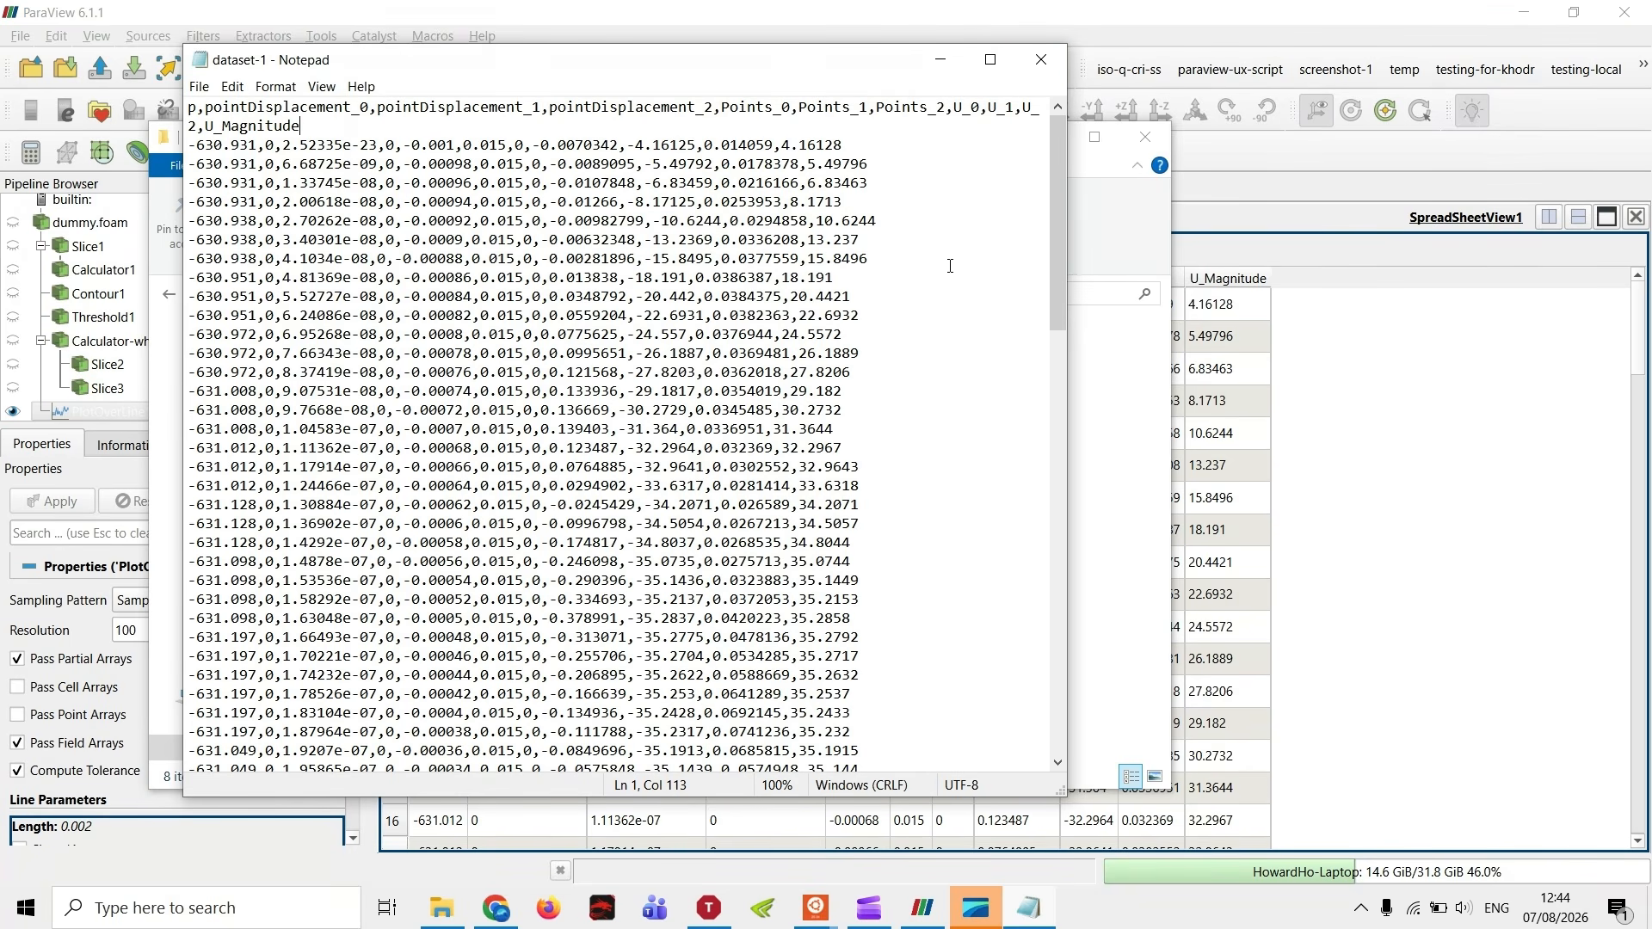
{"action": "scroll", "coordinate": [936, 284], "scroll_direction": "down", "scroll_amount": 4}
{"action": "scroll", "coordinate": [942, 291], "scroll_direction": "up", "scroll_amount": 4}
{"action": "left_click", "coordinate": [1040, 61]}
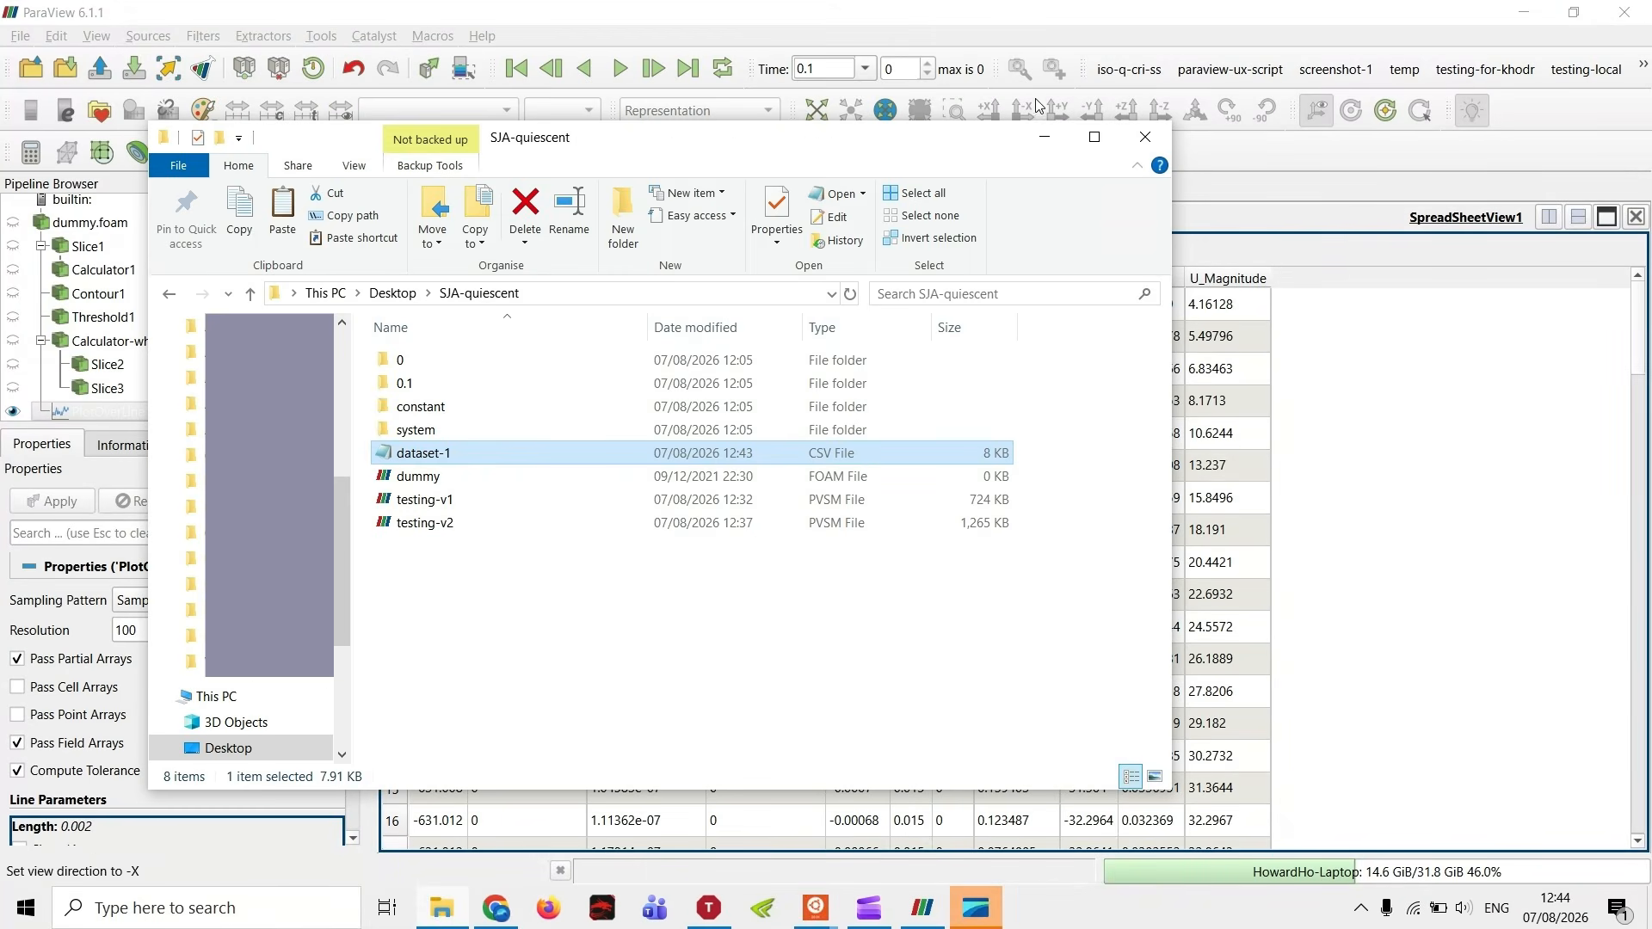
{"action": "left_click", "coordinate": [1060, 37]}
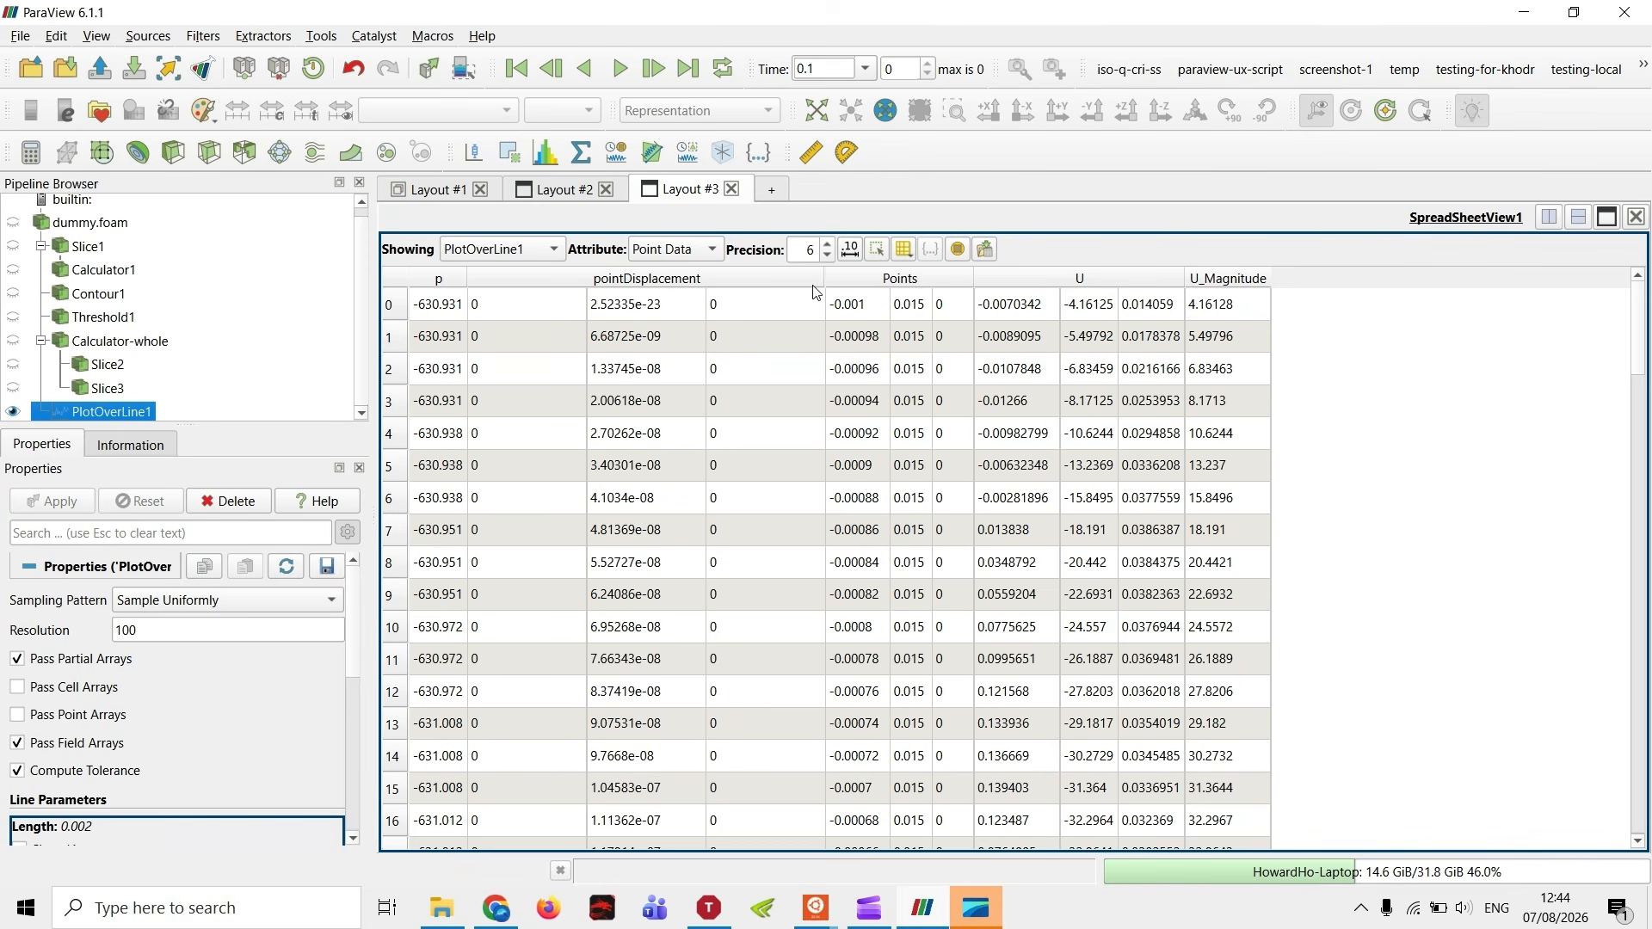
- Hide PlotOverLine1 and Slice1 in Layout #1 and show Contour1 in an isometric view
{"action": "left_click", "coordinate": [452, 190]}
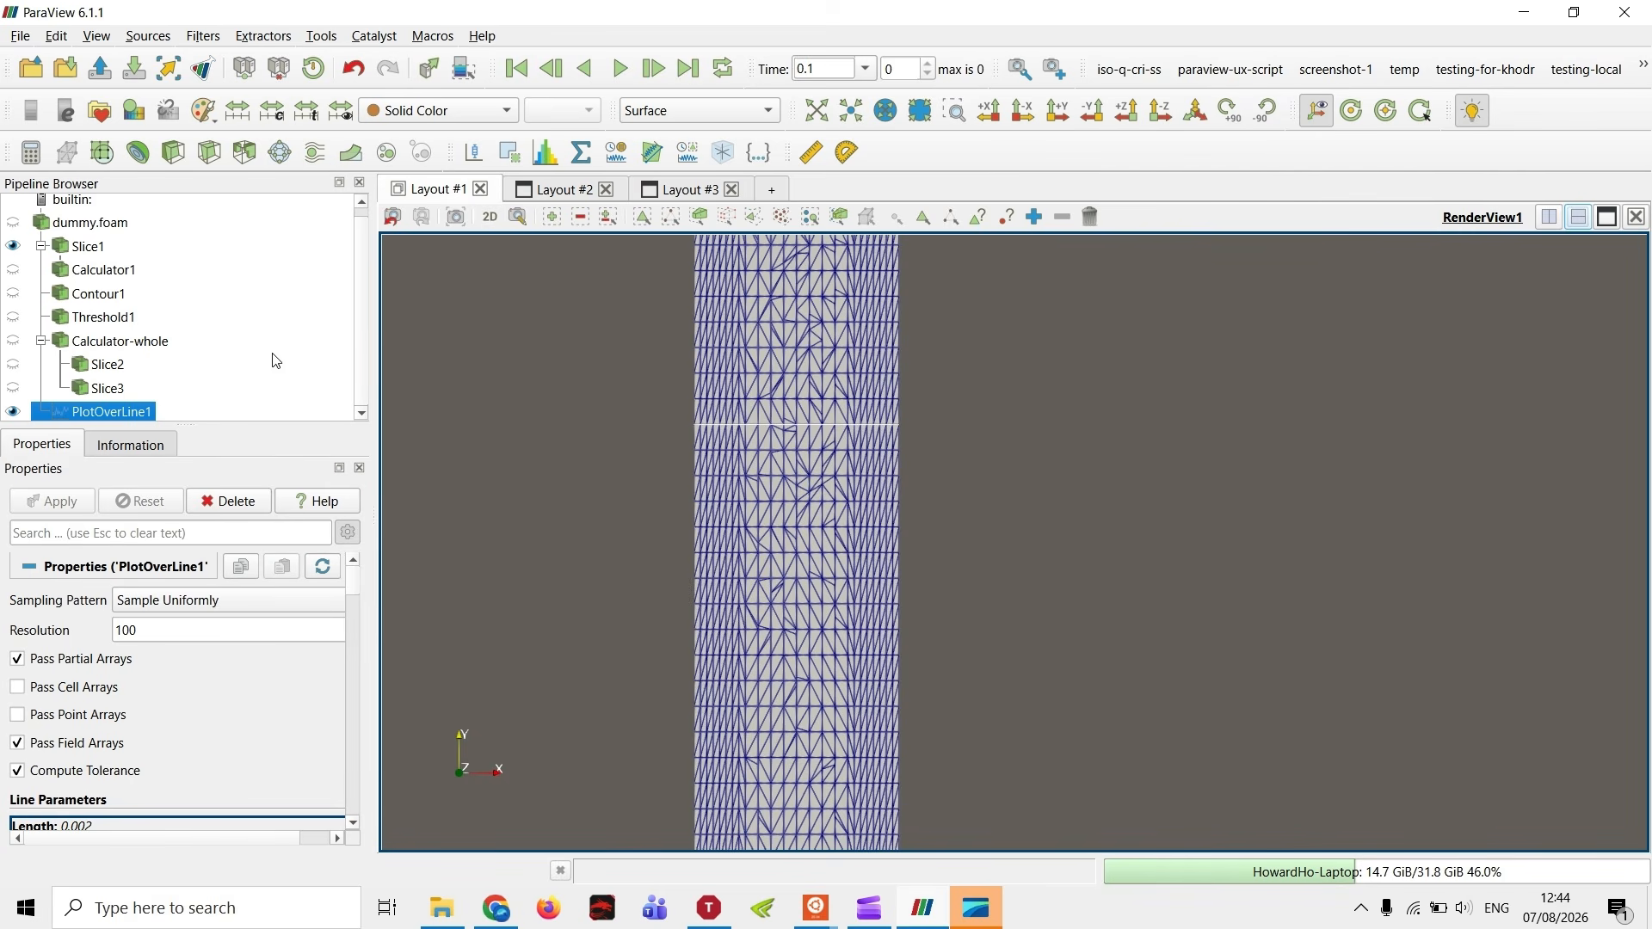
{"action": "scroll", "coordinate": [844, 480], "scroll_direction": "down", "scroll_amount": 10}
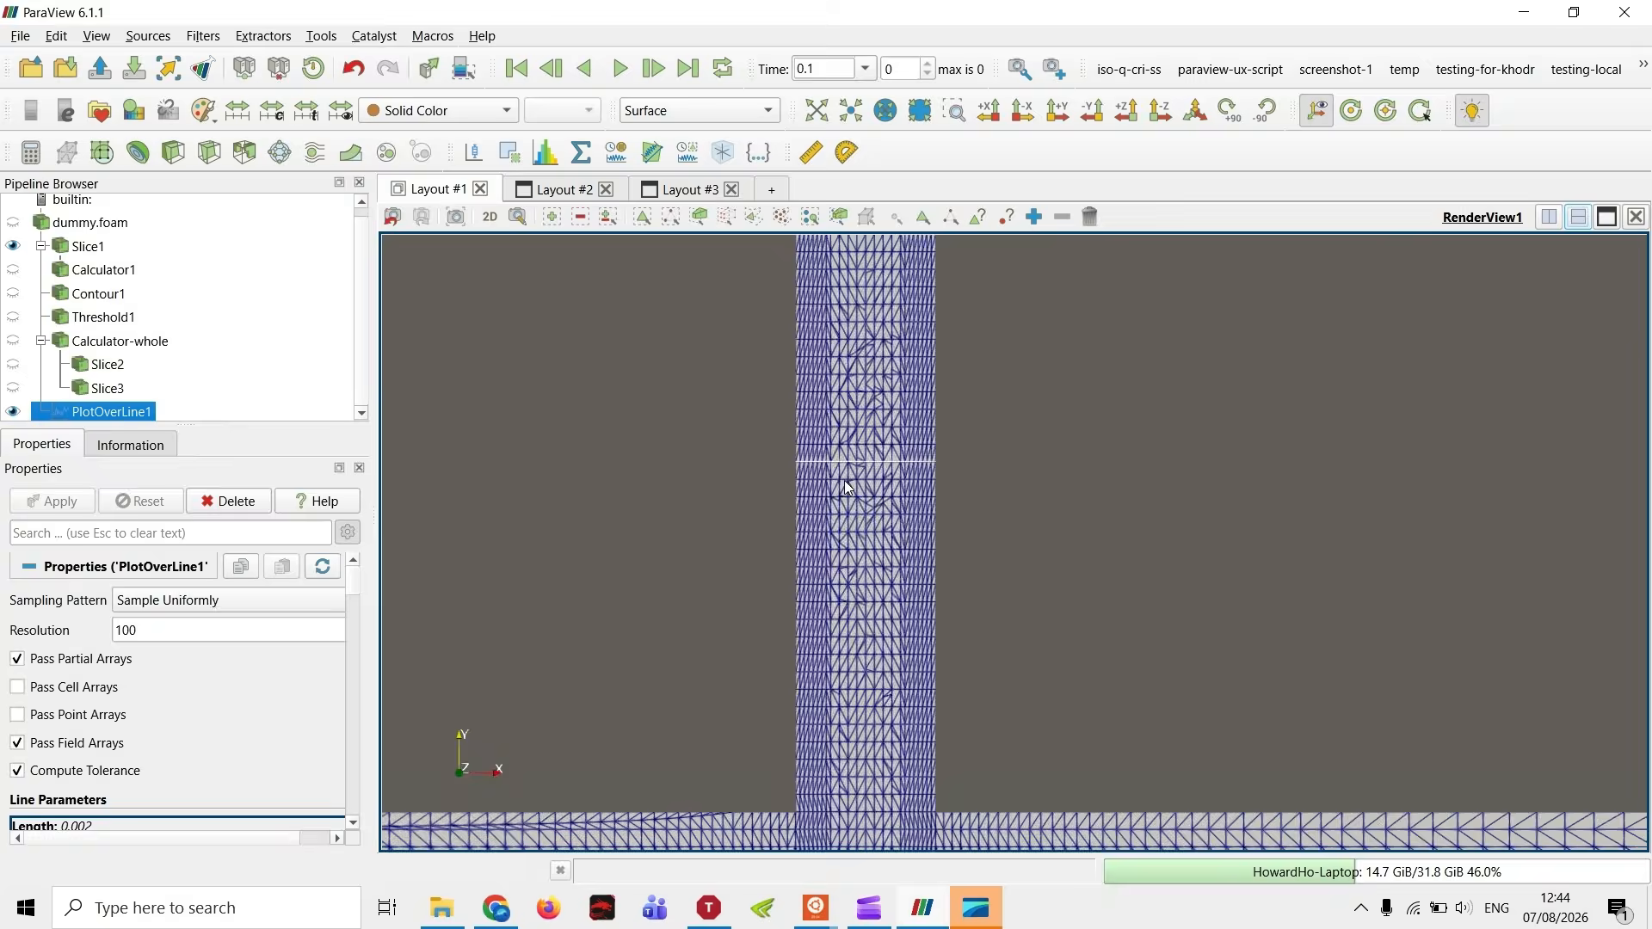
{"action": "scroll", "coordinate": [827, 492], "scroll_direction": "up", "scroll_amount": 2}
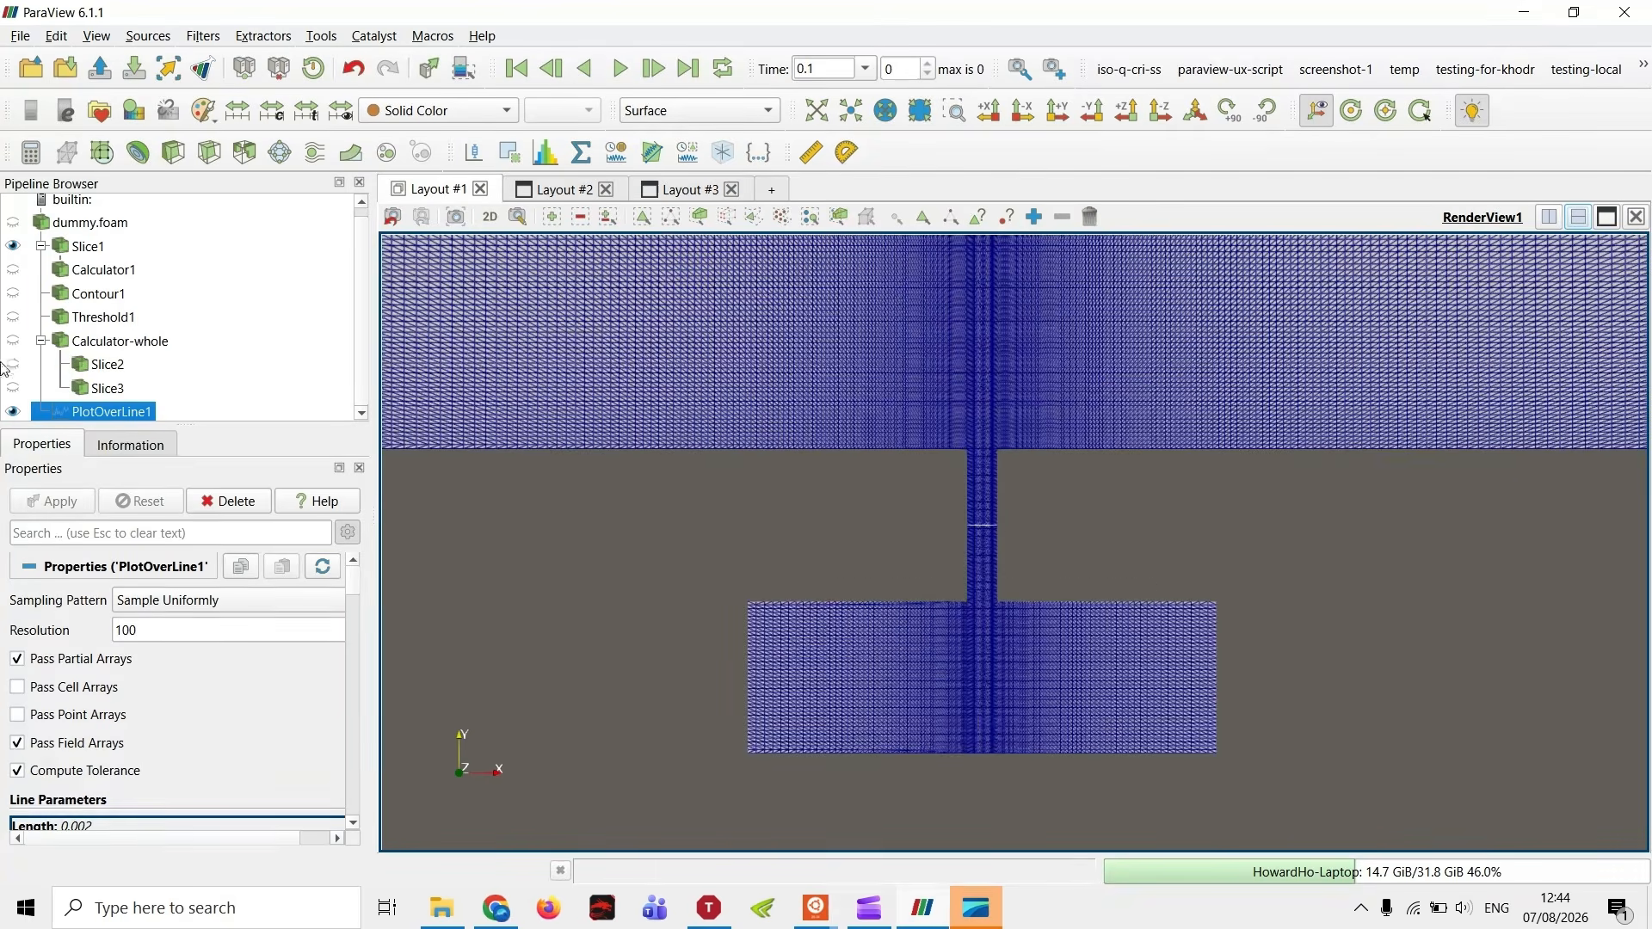
{"action": "left_click", "coordinate": [12, 411]}
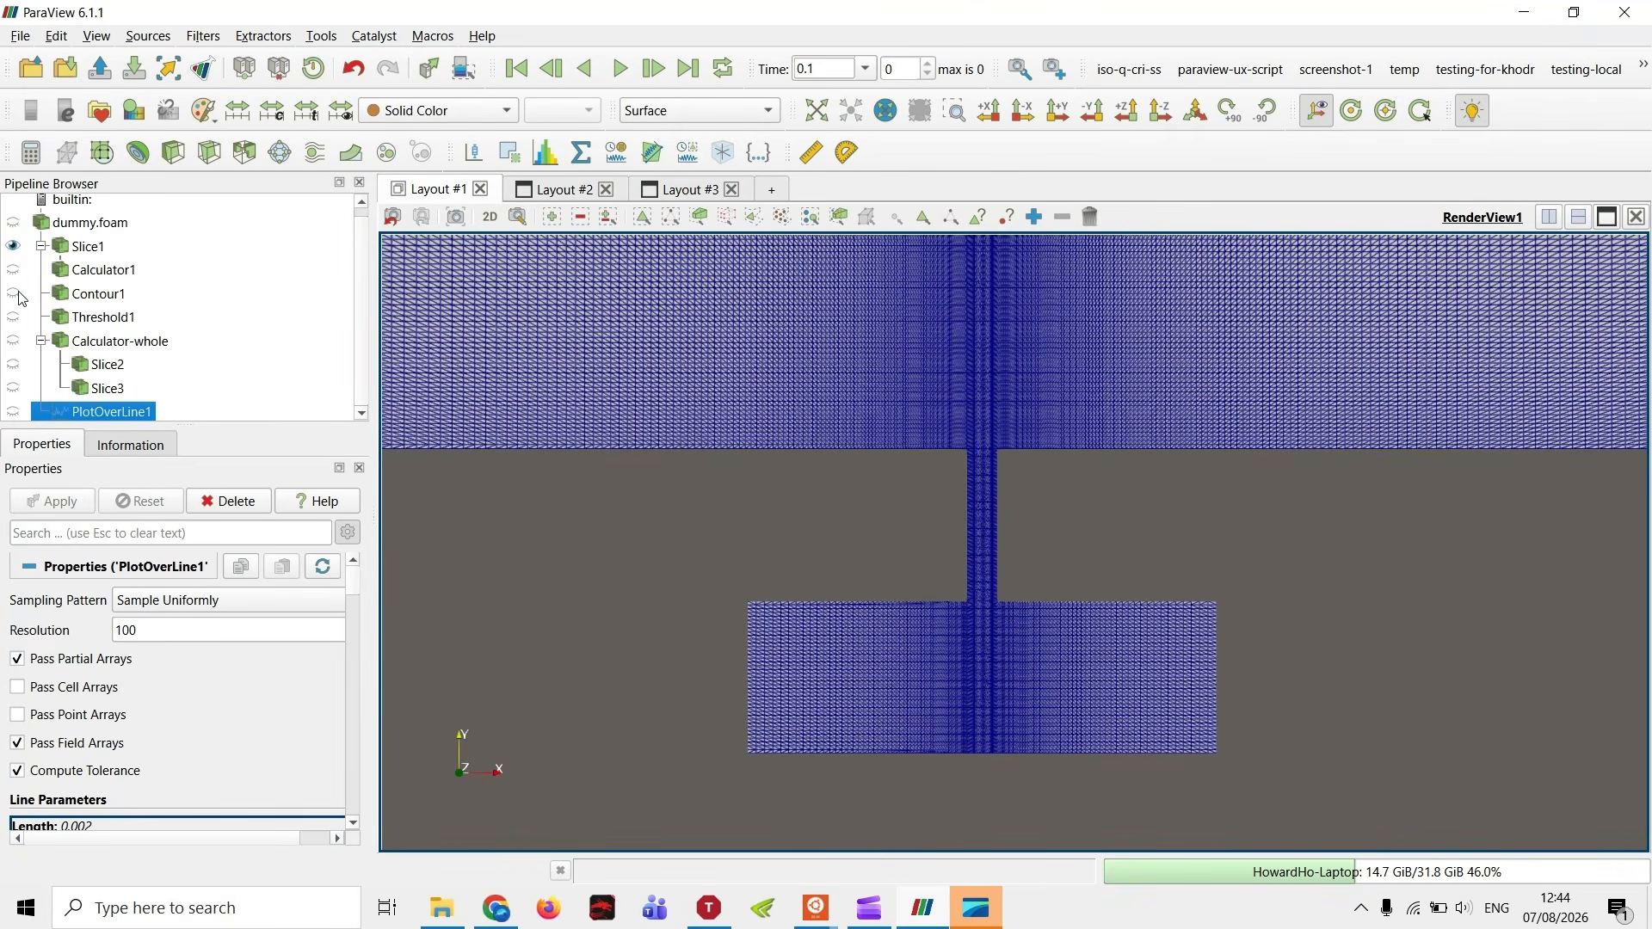
{"action": "left_click", "coordinate": [13, 246]}
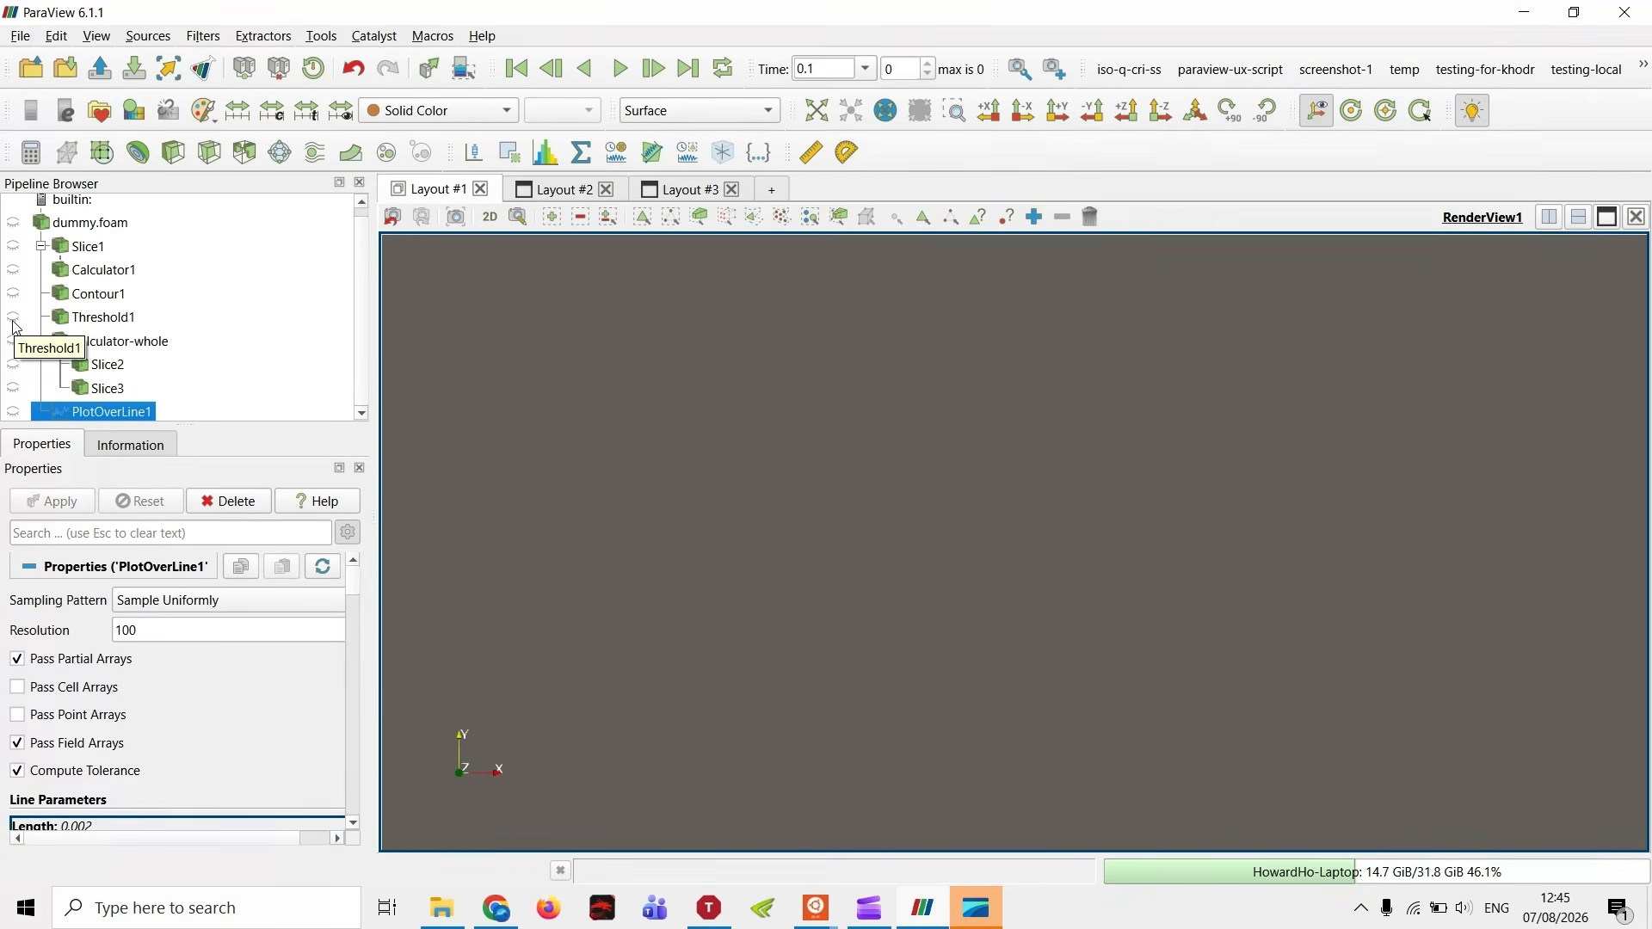
{"action": "left_click", "coordinate": [13, 294]}
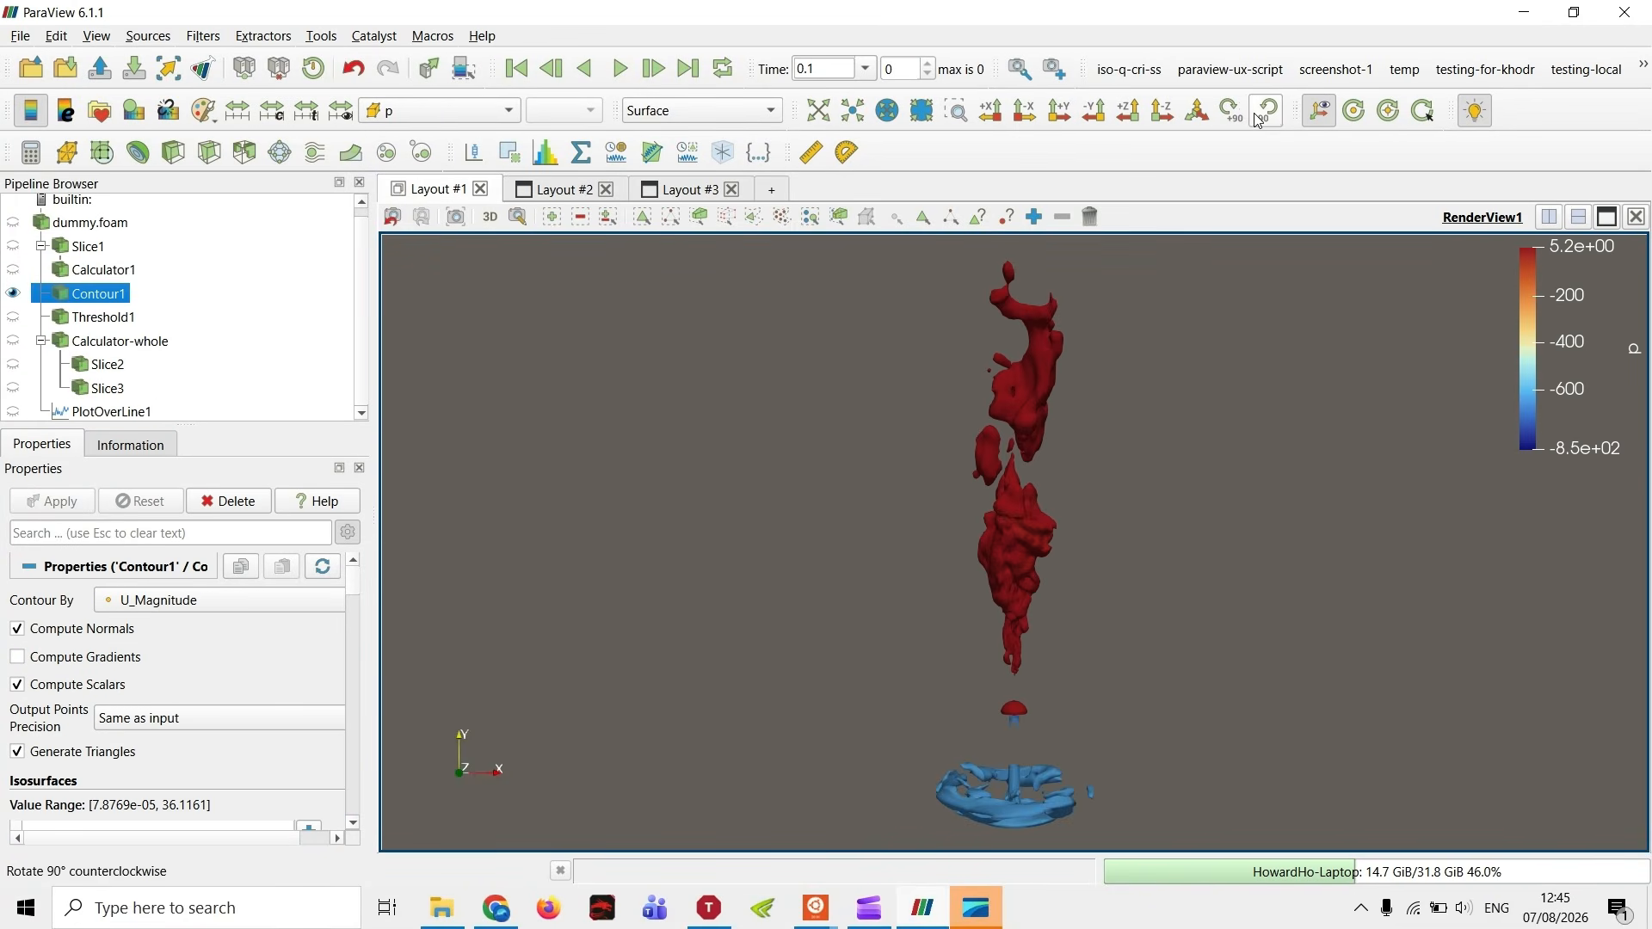
{"action": "left_click_drag", "start_coordinate": [1205, 505], "coordinate": [1059, 503]}
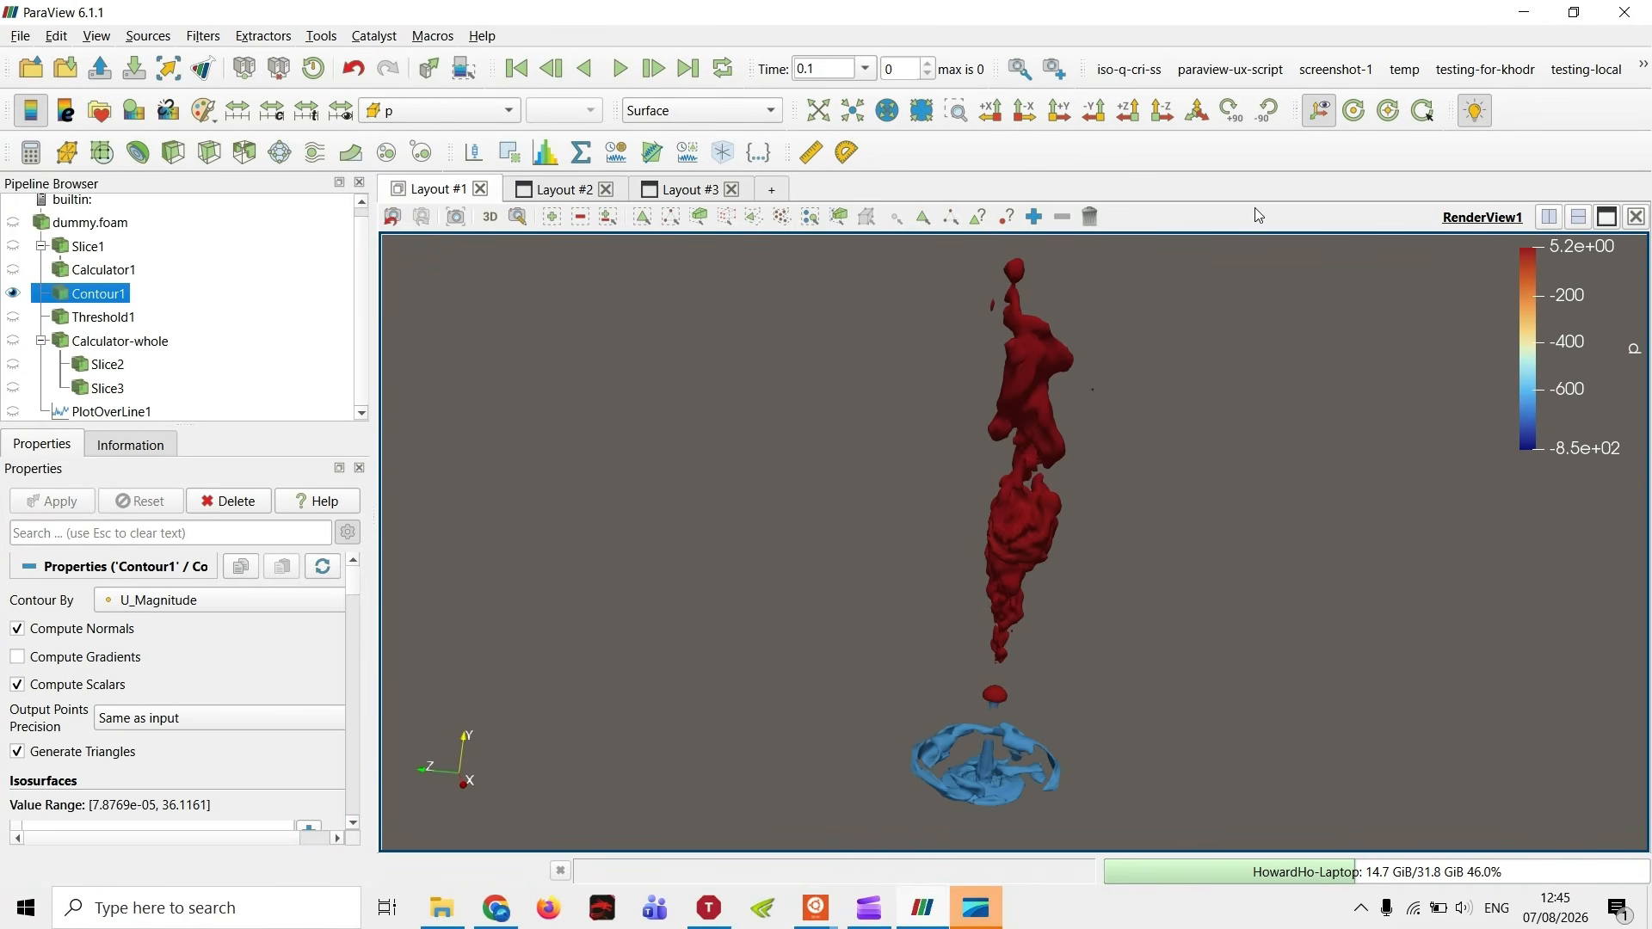
{"action": "left_click", "coordinate": [1196, 111]}
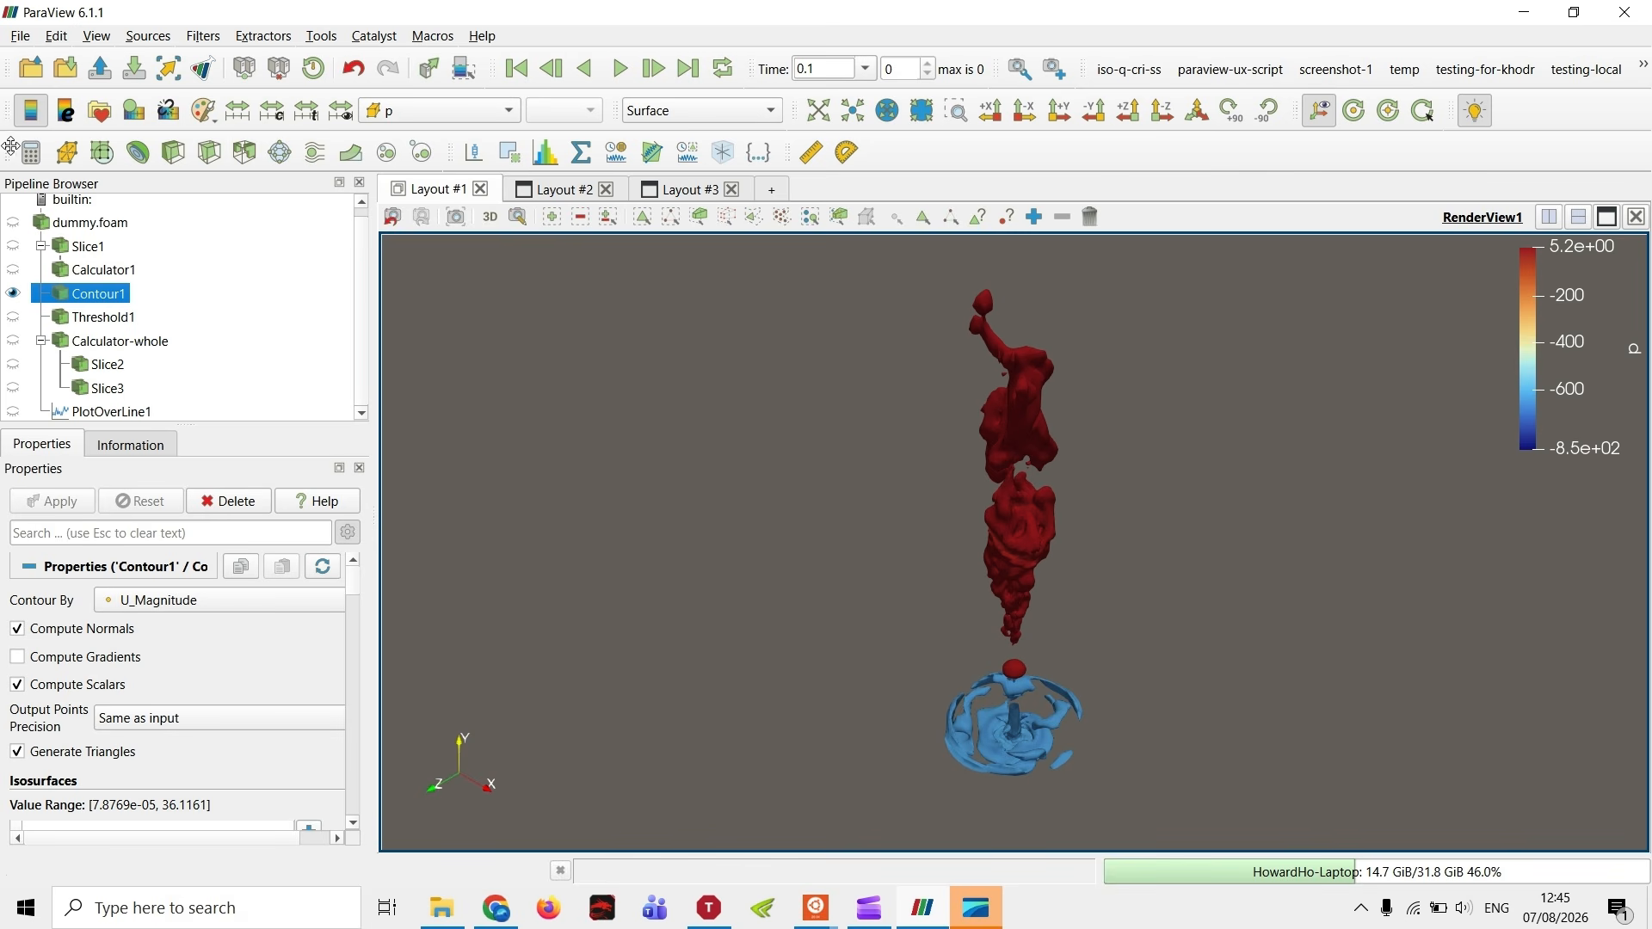
- Save the session as the ParaView state file testing-v3 in the SJA-quiescent folder
{"action": "left_click", "coordinate": [20, 37]}
{"action": "left_click", "coordinate": [249, 162]}
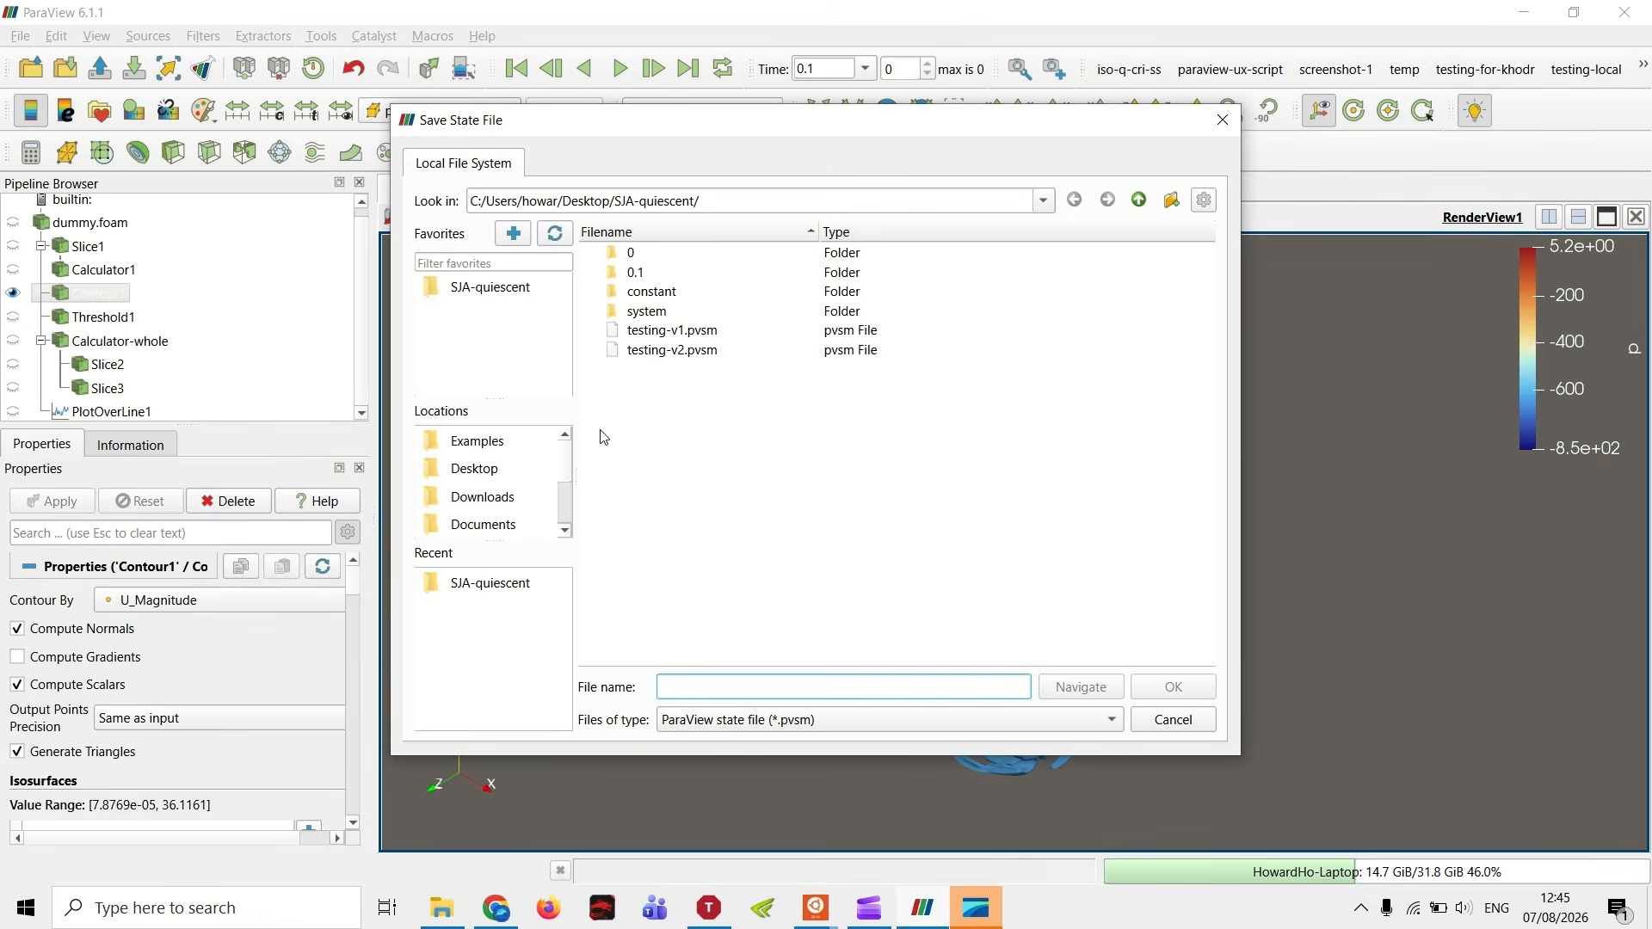
{"action": "left_click", "coordinate": [699, 351]}
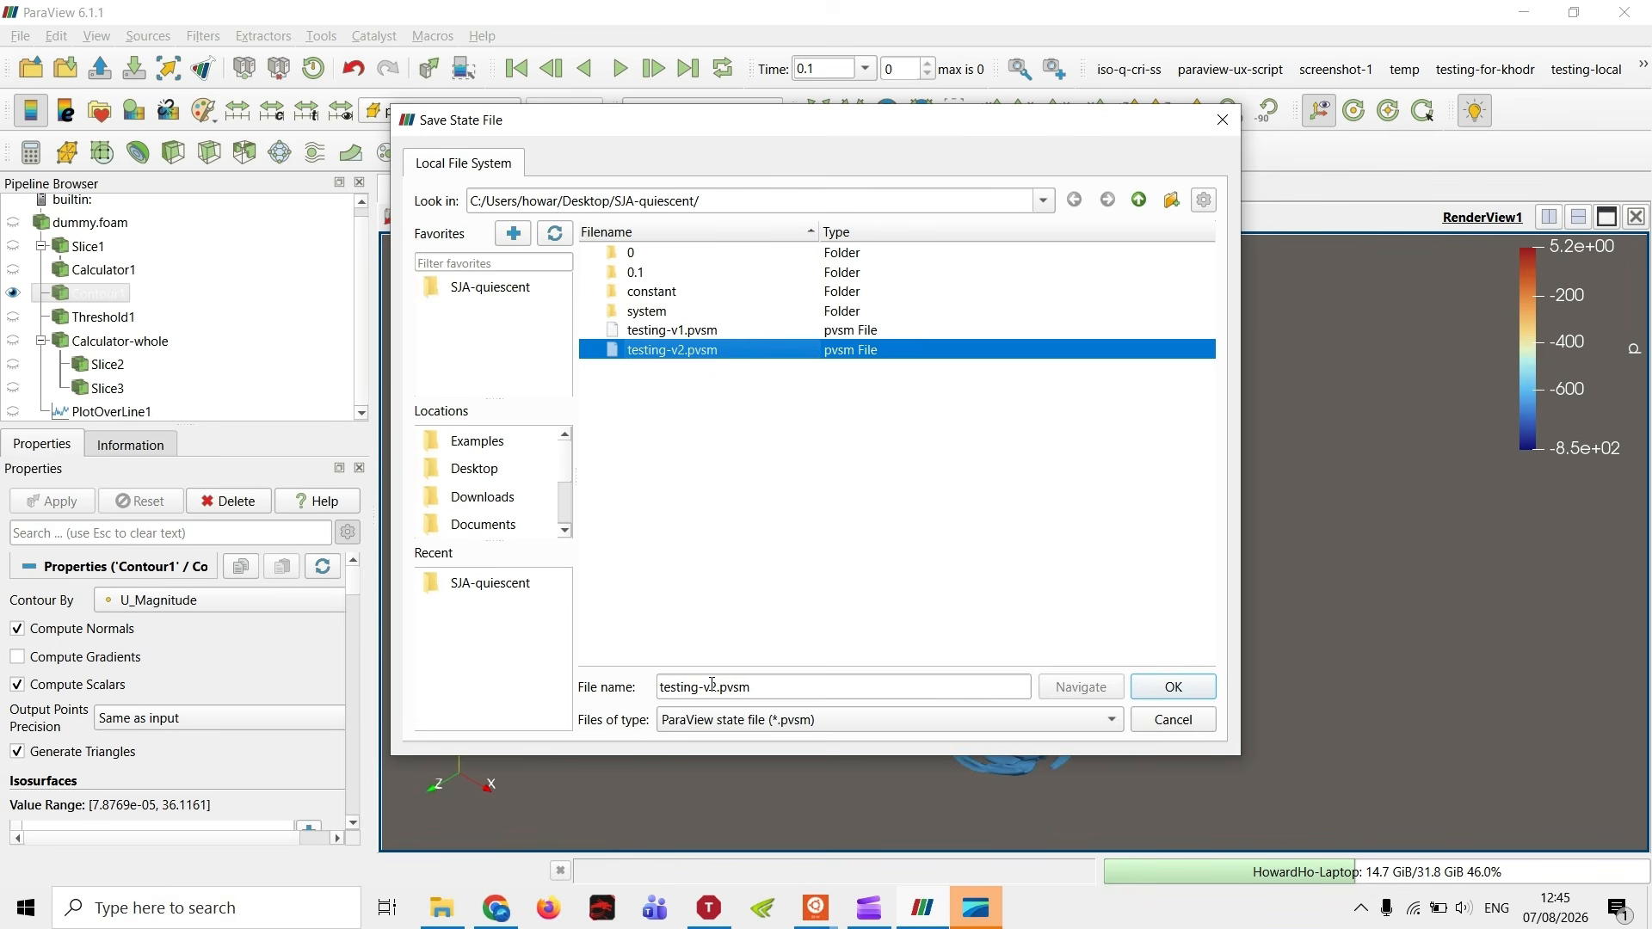
{"action": "left_click_drag", "start_coordinate": [712, 686], "coordinate": [754, 686]}
{"action": "type", "text": "3"}
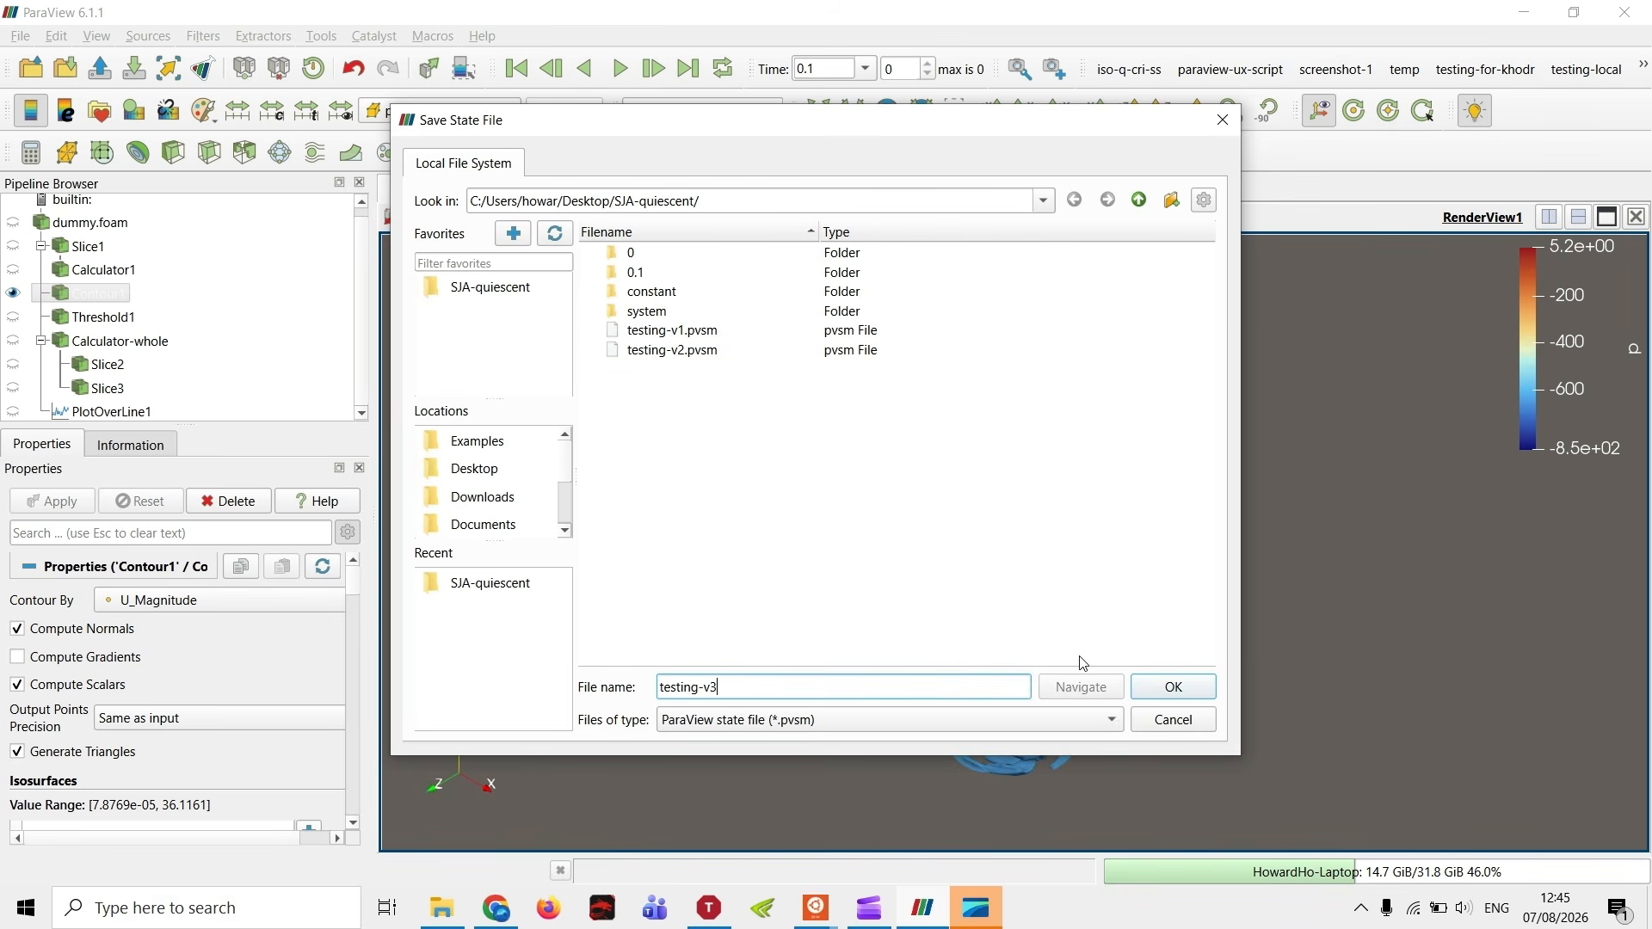
{"action": "left_click", "coordinate": [1158, 690]}
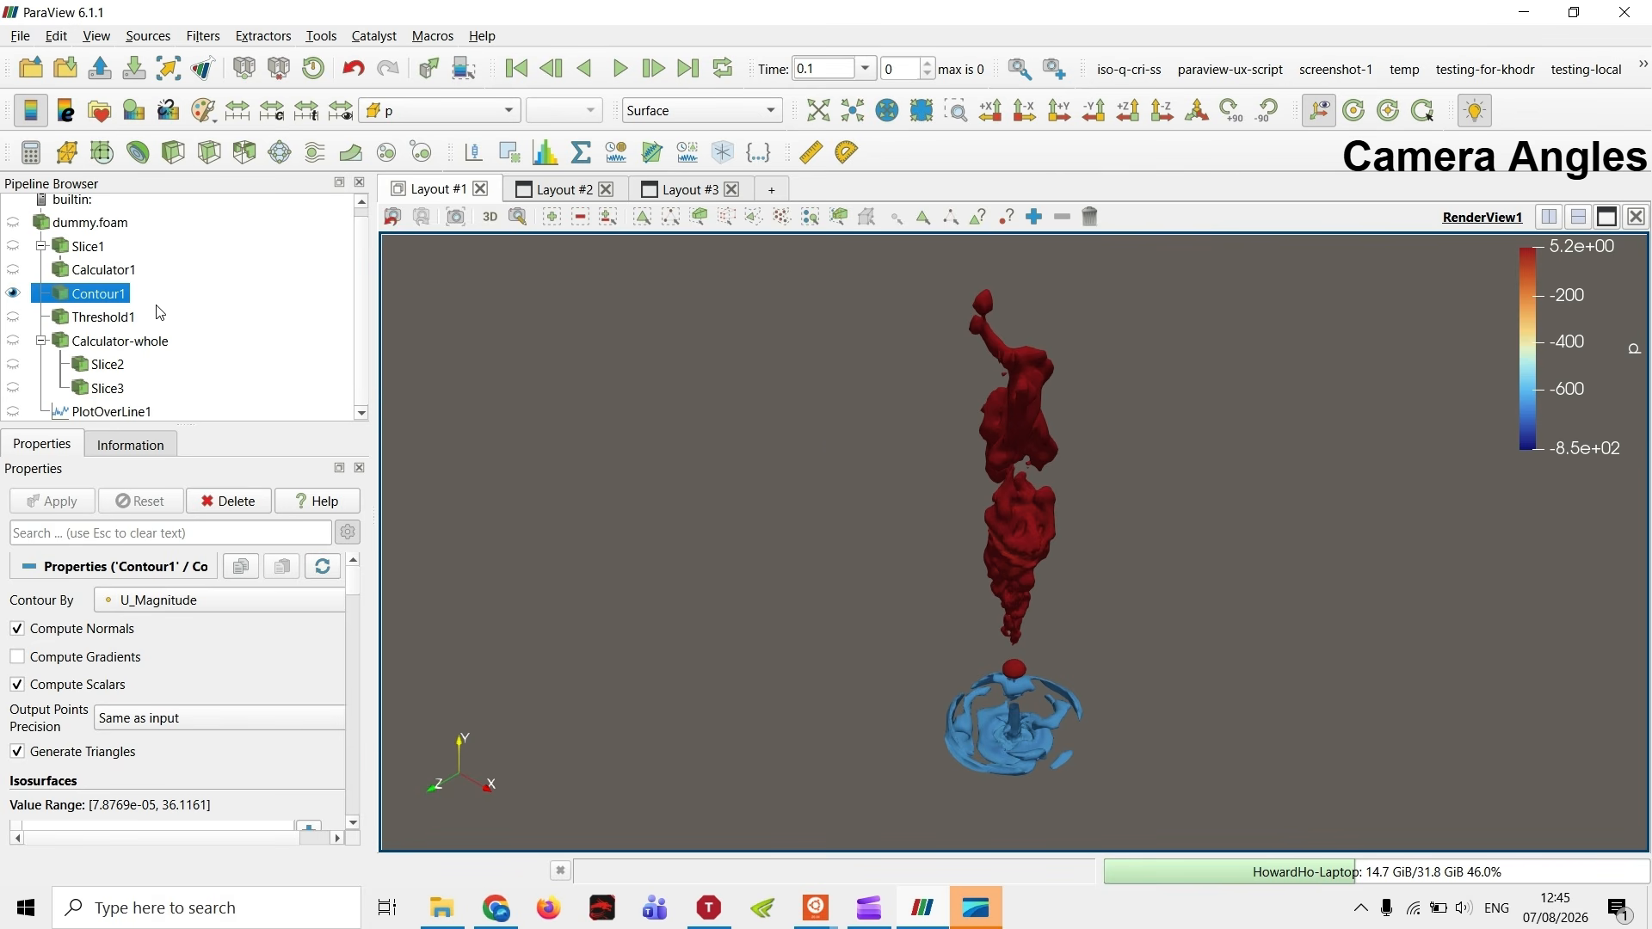
- Compare a freely rotated view, the -Z view and the isometric view of Contour1, ending in isometric
{"action": "left_click_drag", "start_coordinate": [1058, 613], "coordinate": [947, 583]}
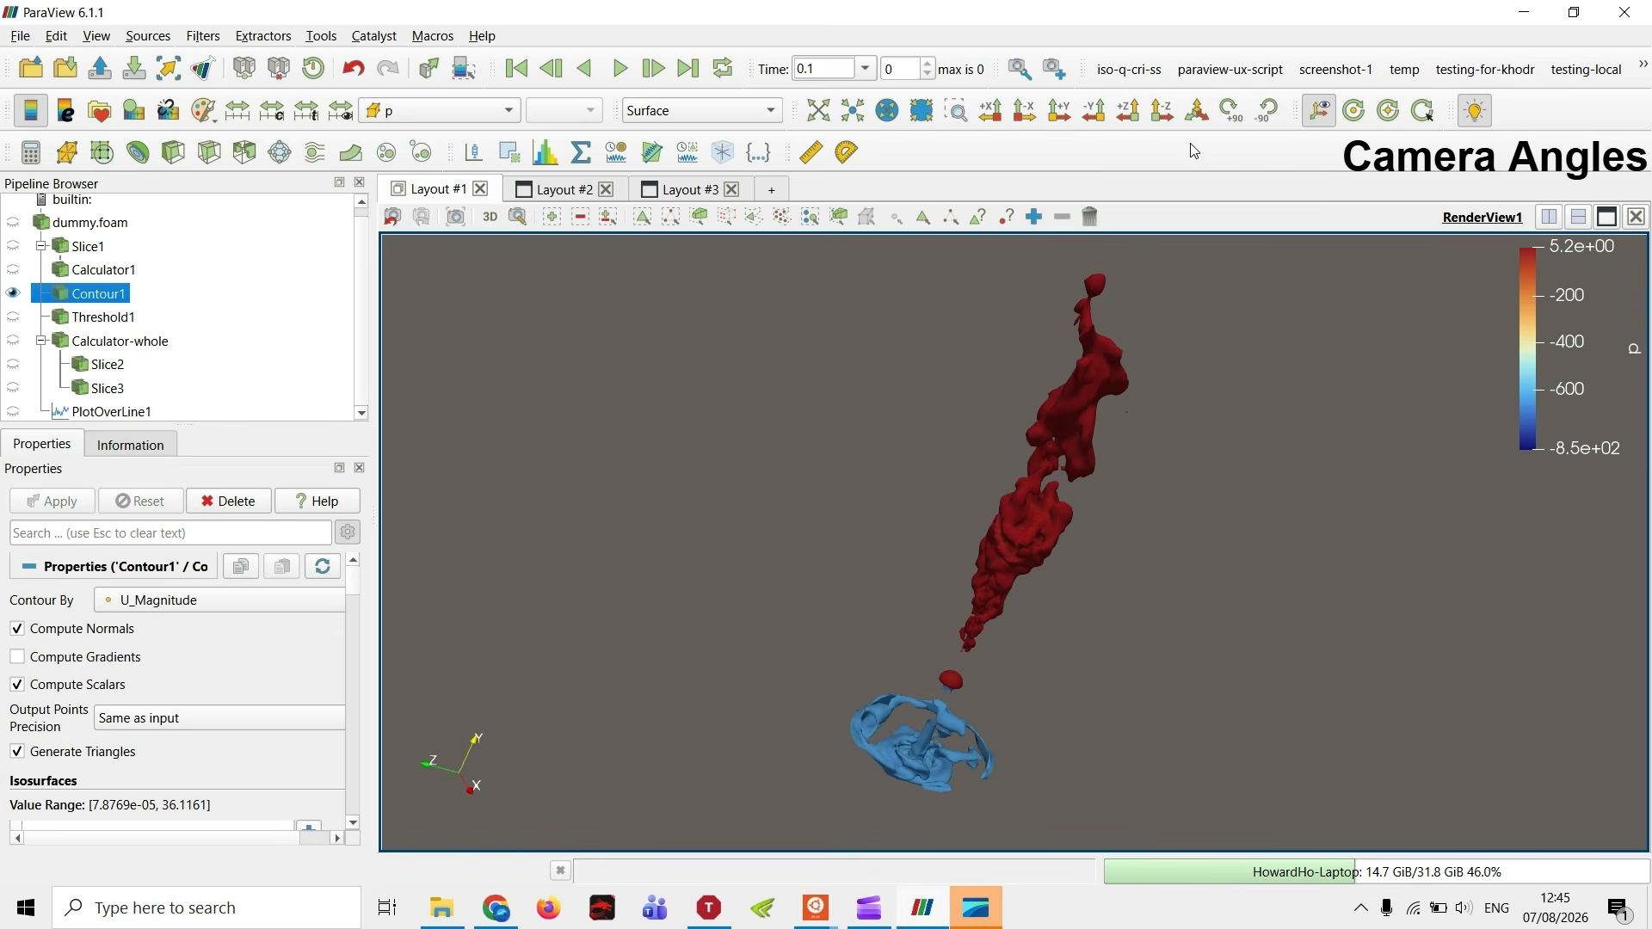
{"action": "left_click", "coordinate": [1195, 110]}
{"action": "left_click", "coordinate": [1163, 112]}
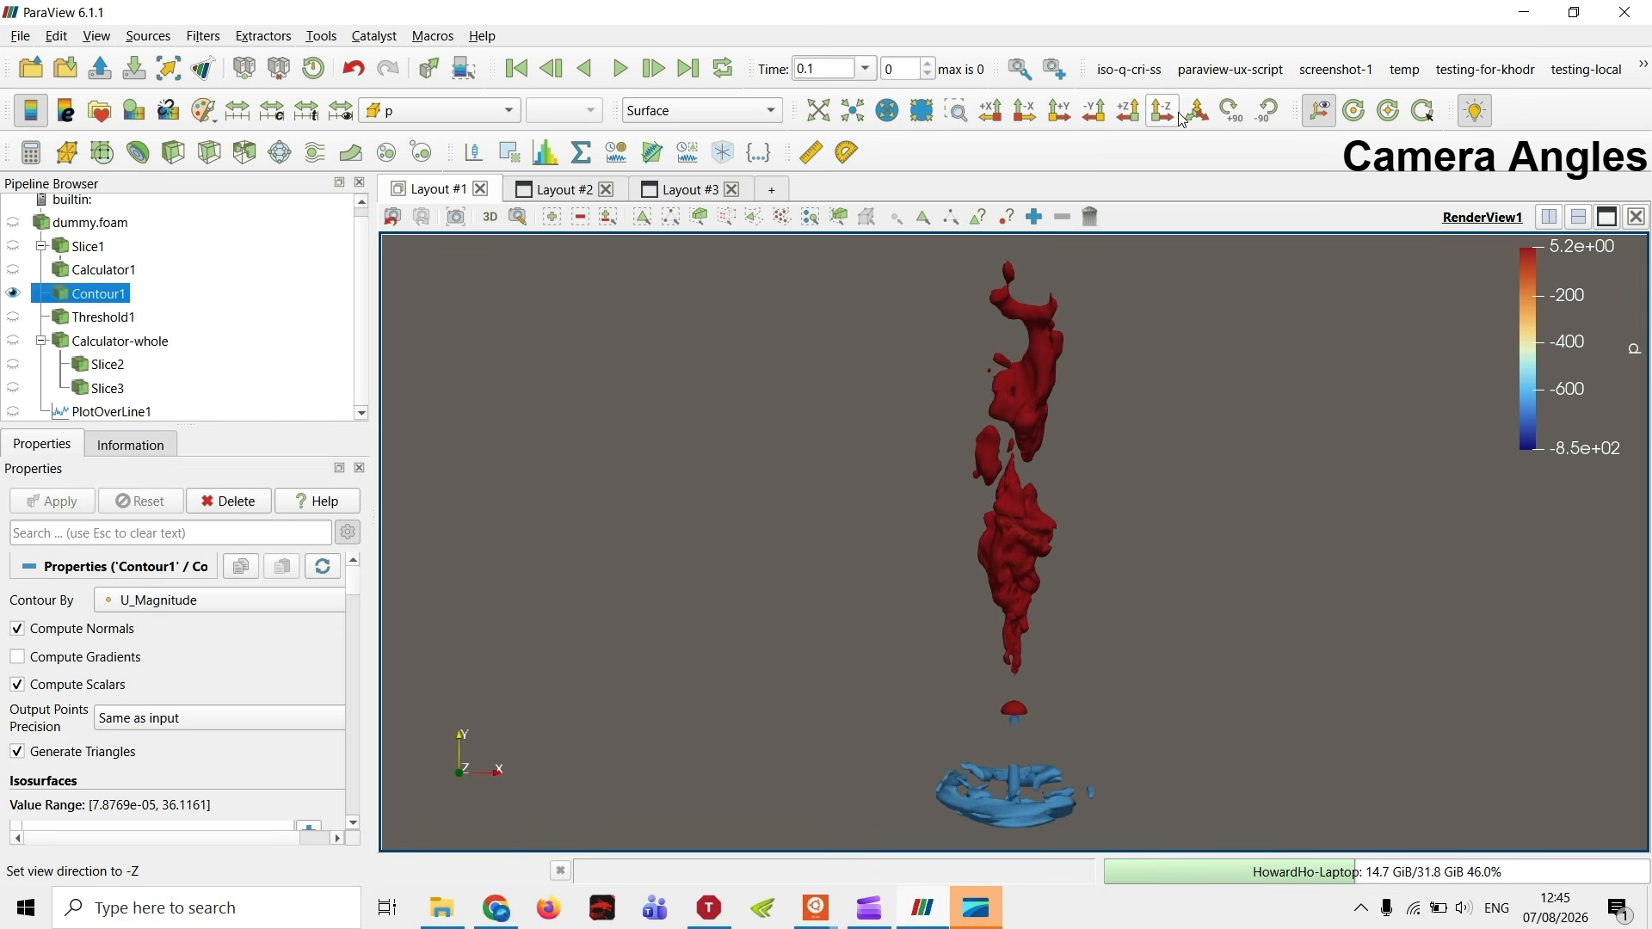
{"action": "left_click", "coordinate": [1196, 110]}
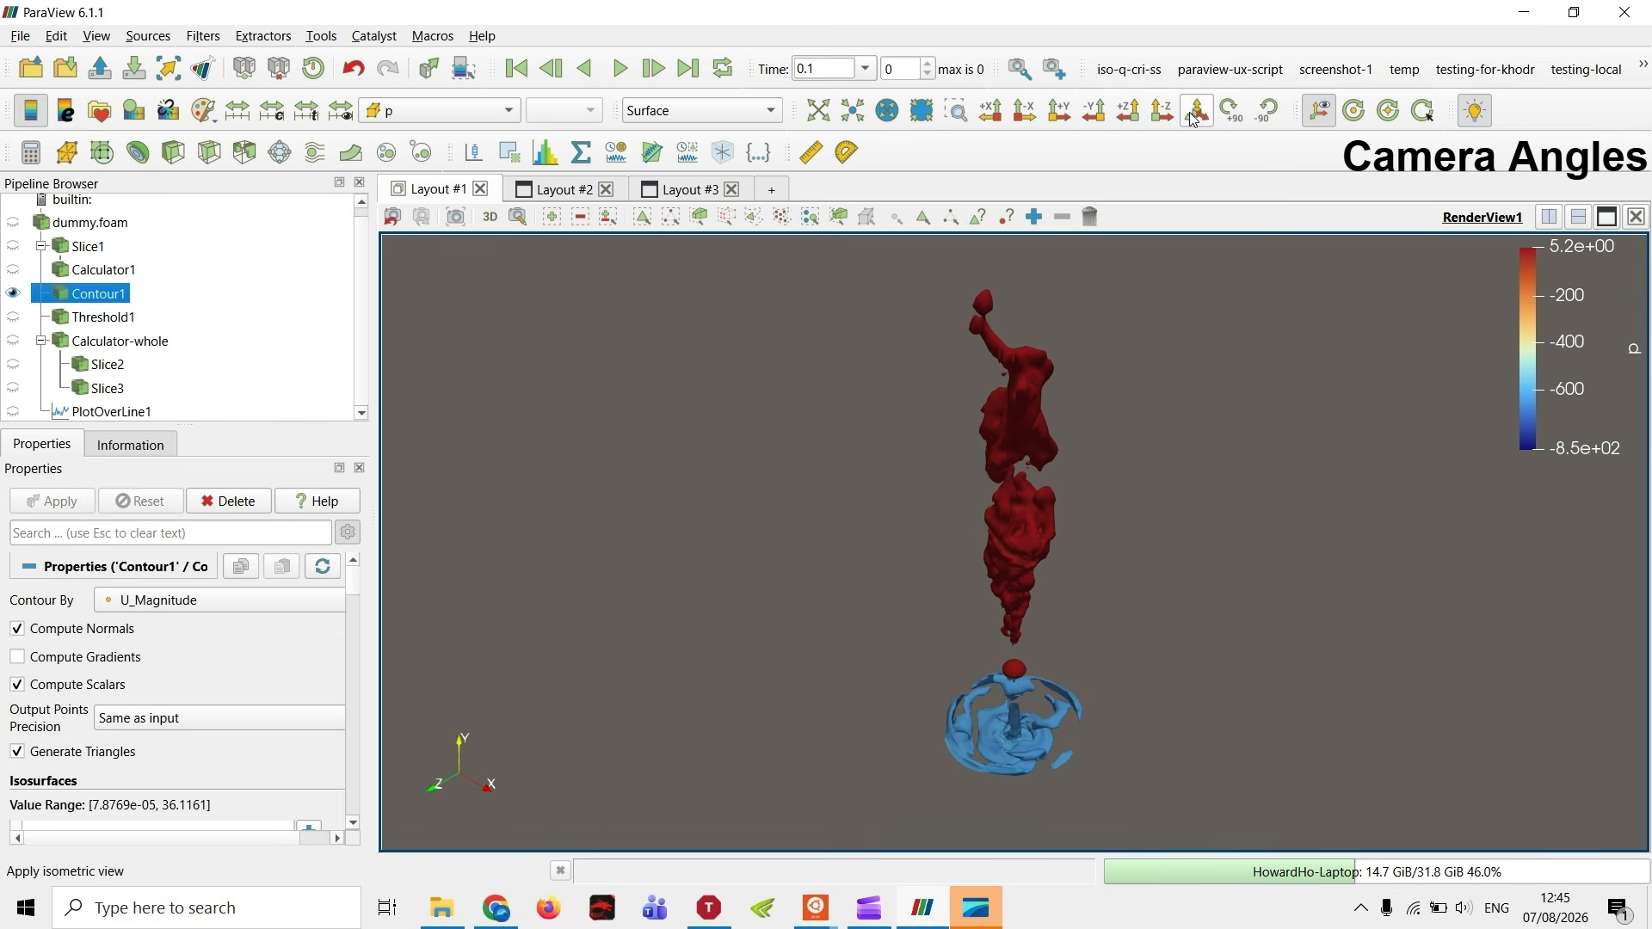
- Alternate the Contour1 view between 2D and 3D interaction, panning in 2D and rotating in 3D, and finish in 2D mode
{"action": "left_click", "coordinate": [490, 217]}
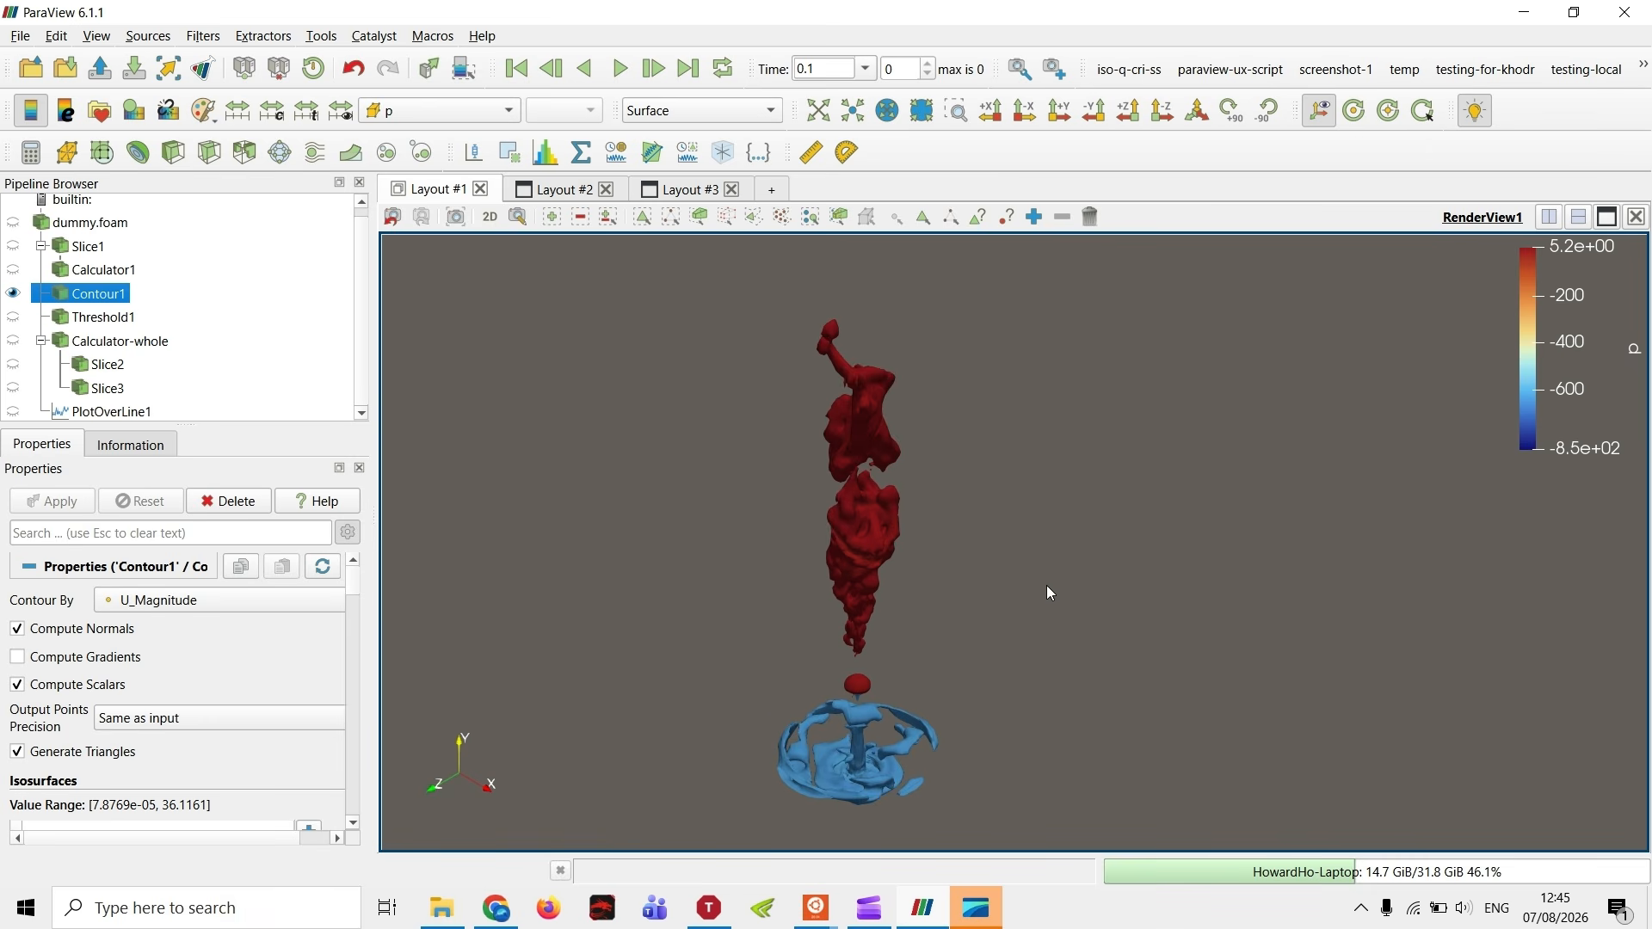
{"action": "left_click_drag", "start_coordinate": [1046, 585], "coordinate": [1004, 542]}
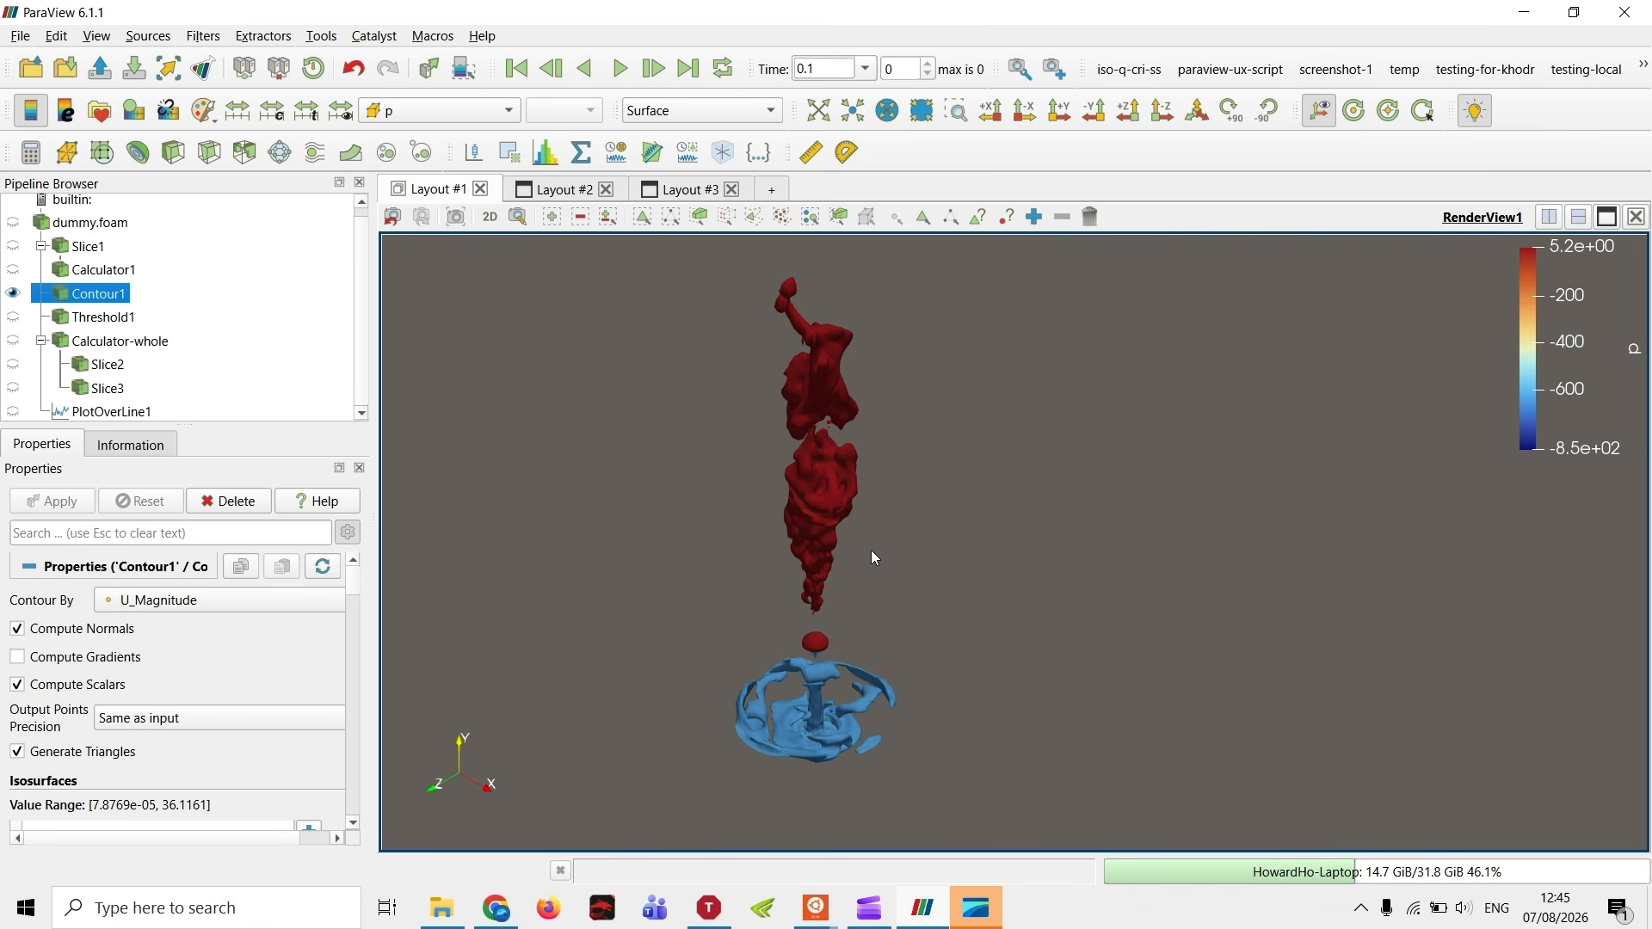
{"action": "left_click_drag", "start_coordinate": [714, 379], "coordinate": [760, 416]}
{"action": "left_click", "coordinate": [487, 218]}
{"action": "left_click", "coordinate": [488, 217]}
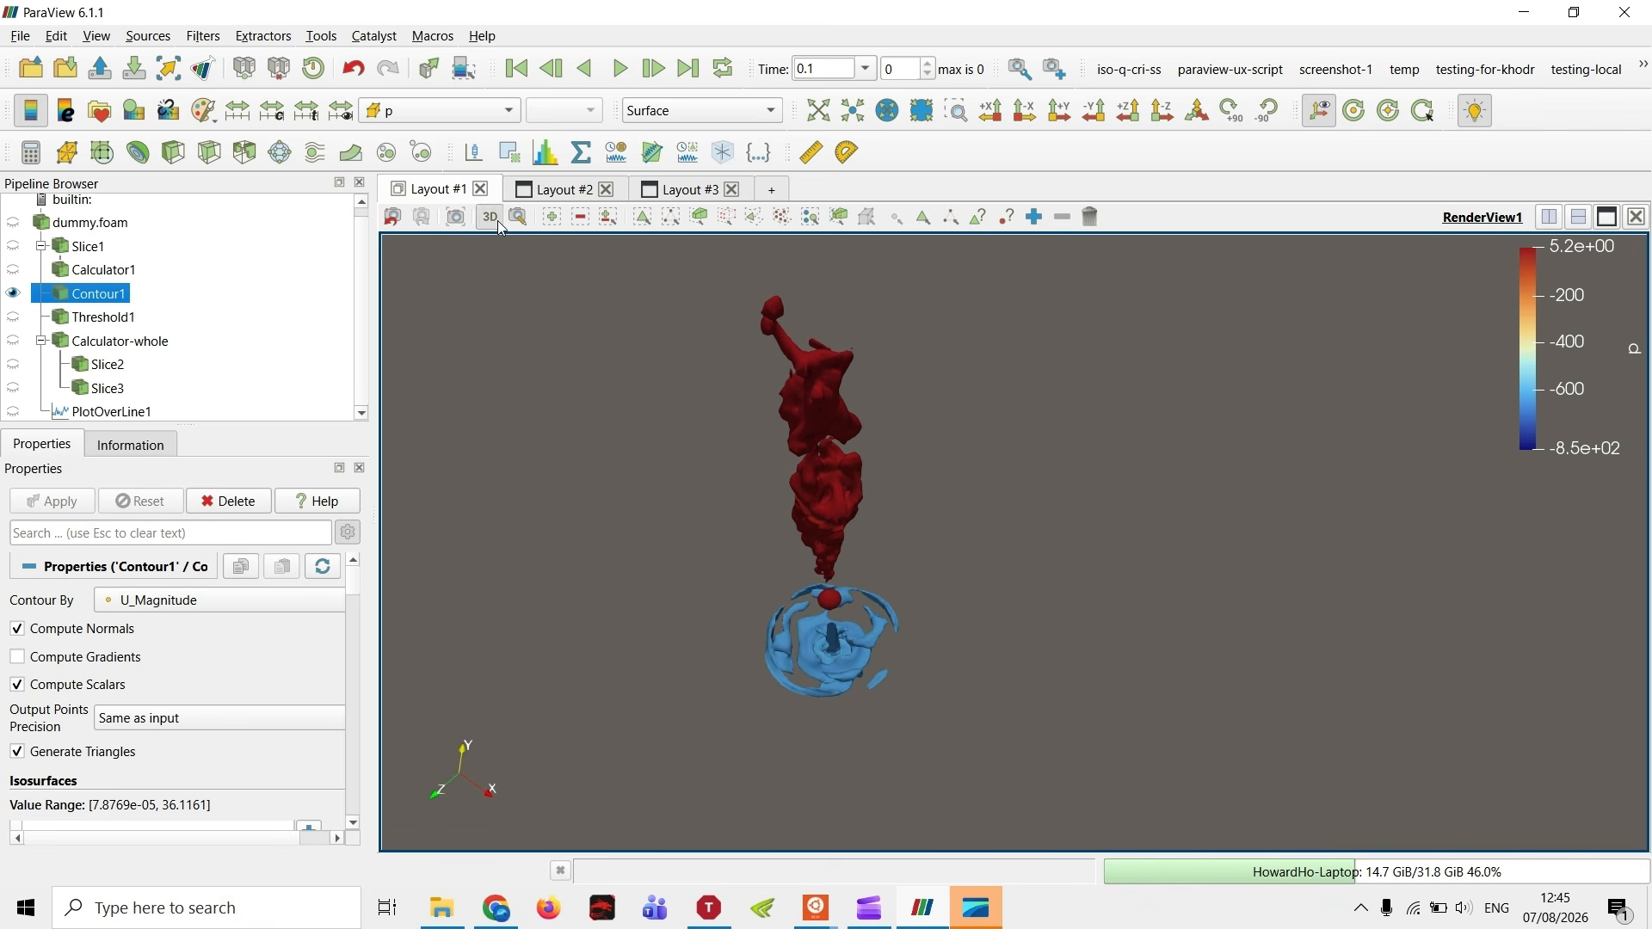
{"action": "left_click_drag", "start_coordinate": [849, 483], "coordinate": [807, 478]}
{"action": "left_click_drag", "start_coordinate": [786, 466], "coordinate": [829, 458]}
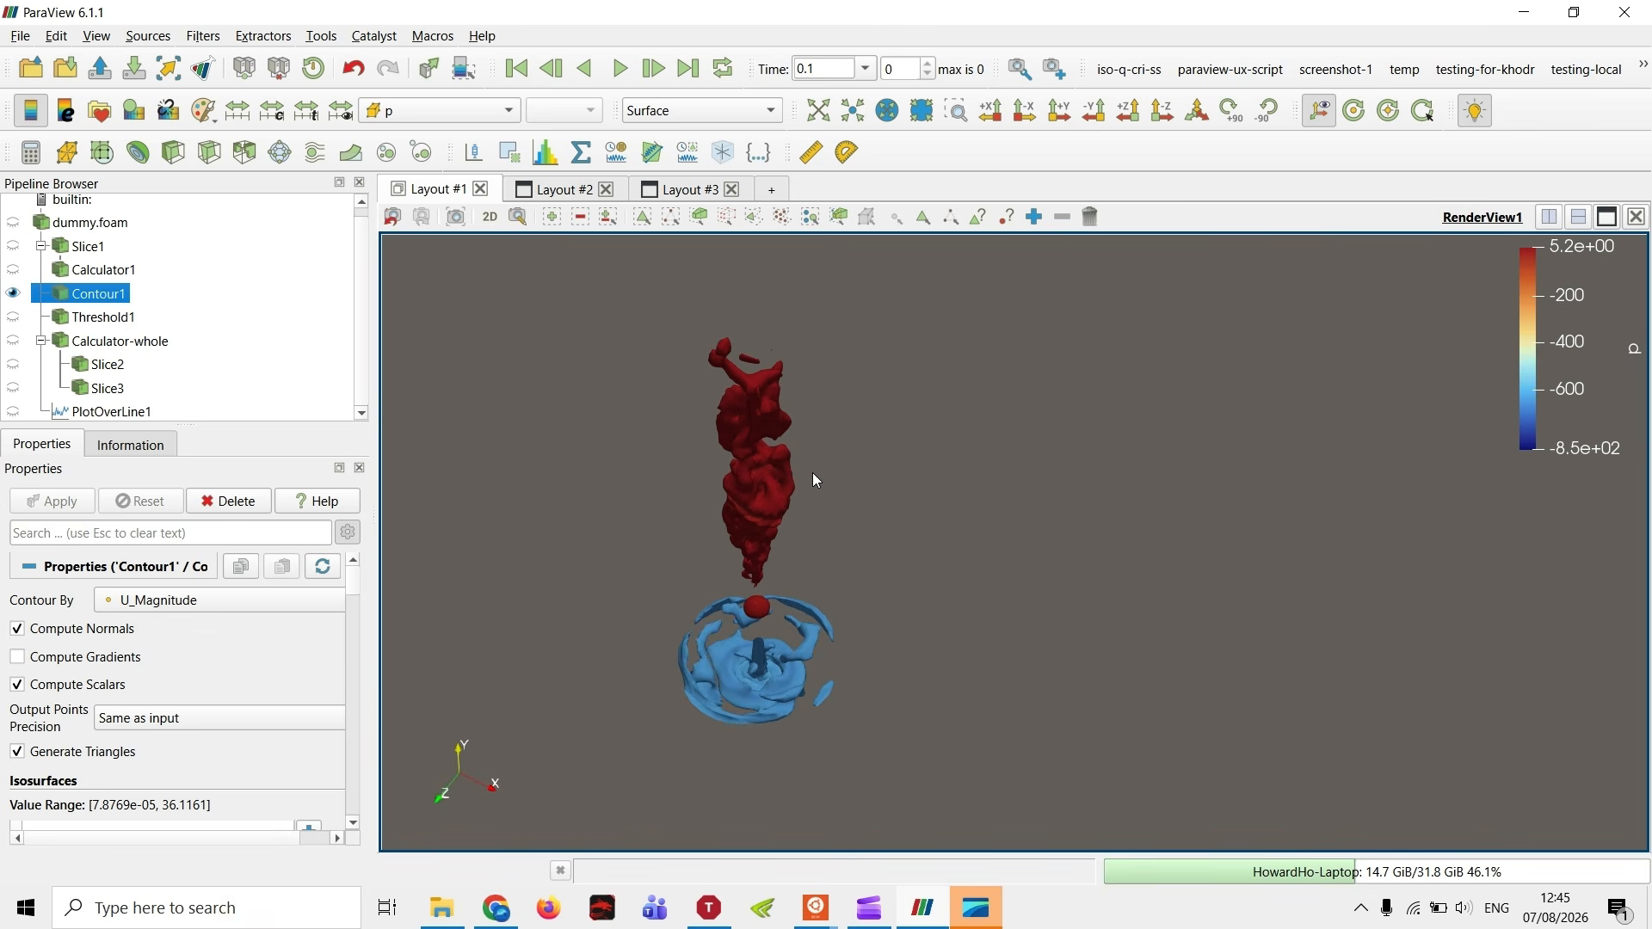
{"action": "scroll", "coordinate": [808, 481], "scroll_direction": "up", "scroll_amount": 3}
{"action": "middle_click_drag", "start_coordinate": [803, 511], "coordinate": [923, 540]}
{"action": "scroll", "coordinate": [924, 540], "scroll_direction": "down", "scroll_amount": 2}
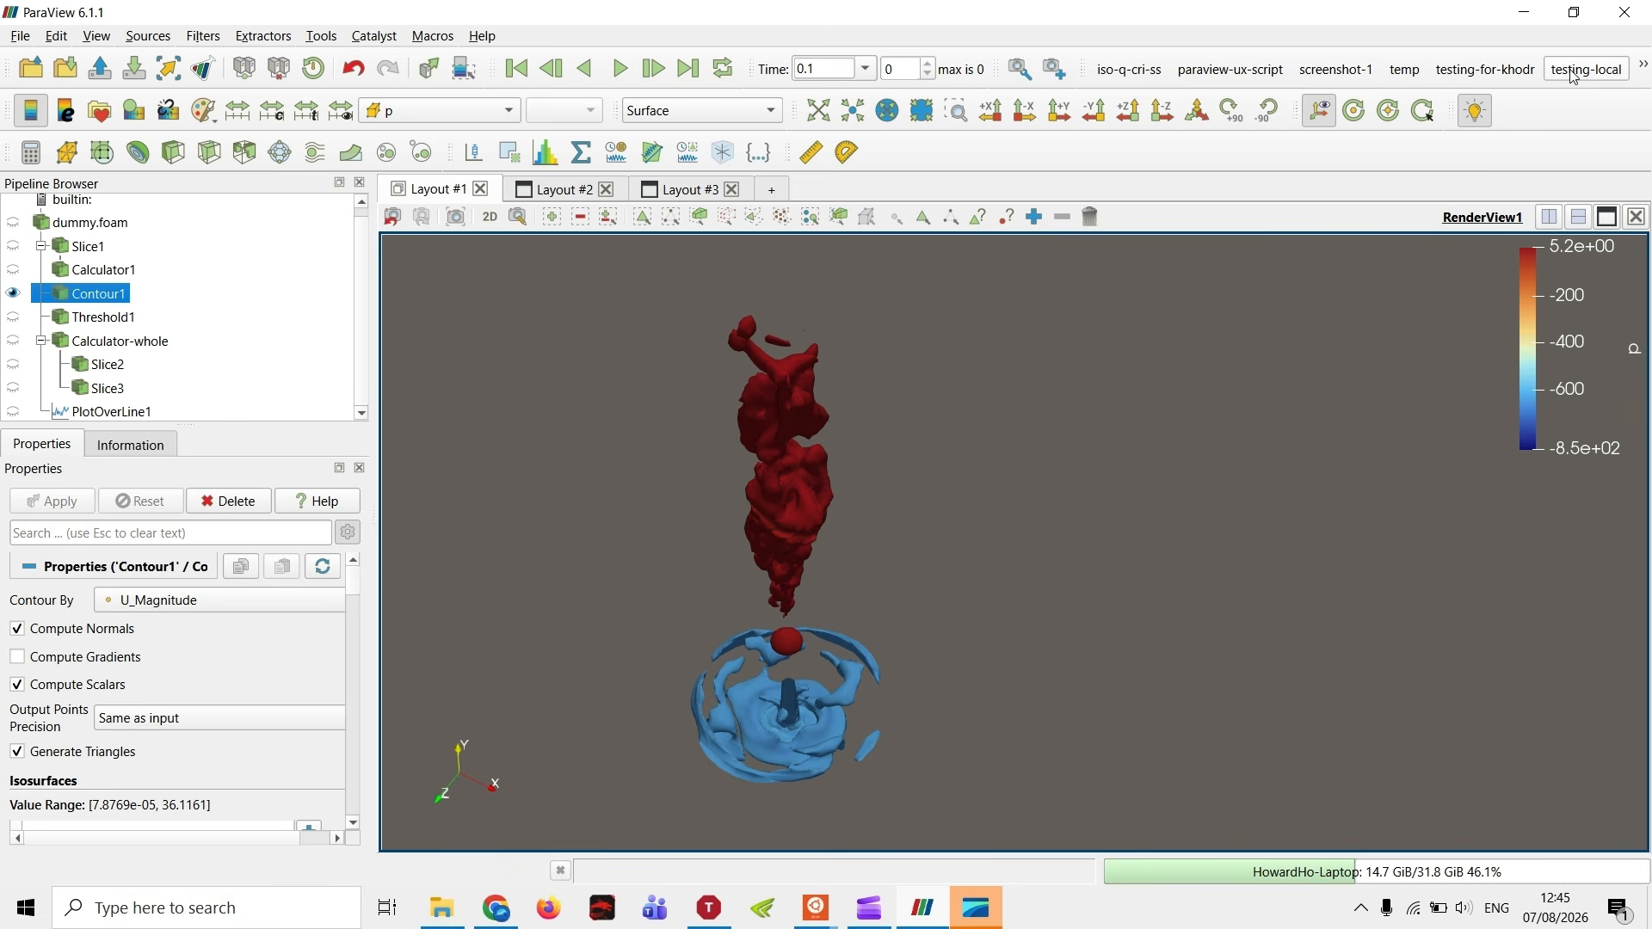
- Hide and restore the Camera Controls toolbar, and do the same with the Common toolbar
{"action": "right_click", "coordinate": [1636, 82]}
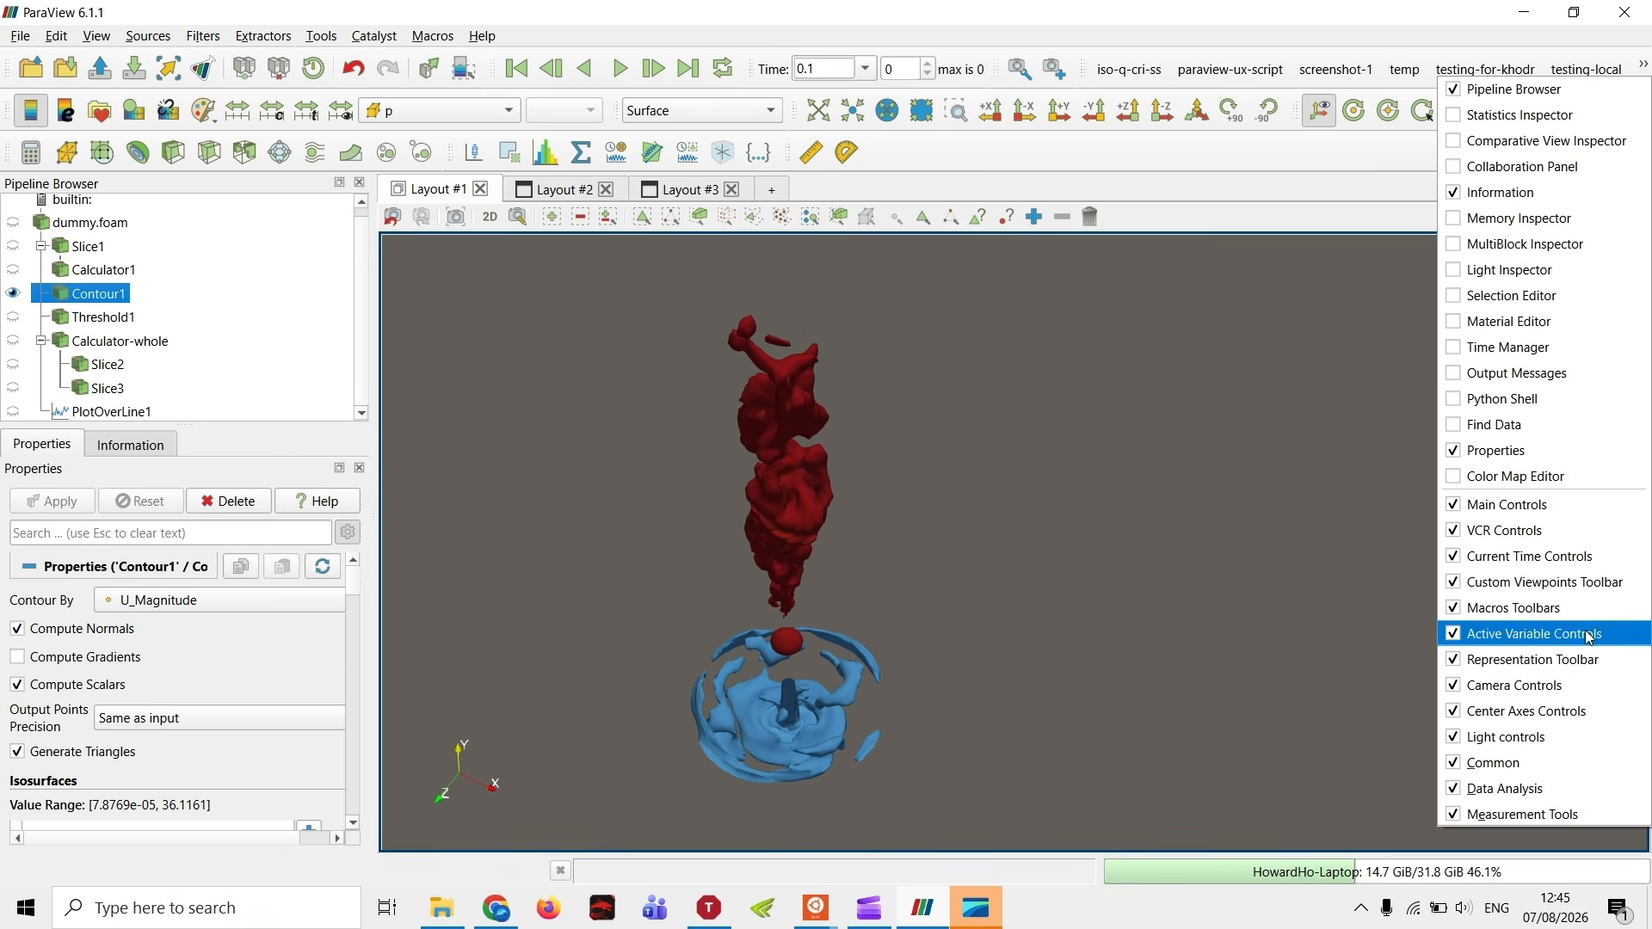
{"action": "left_click", "coordinate": [1567, 692]}
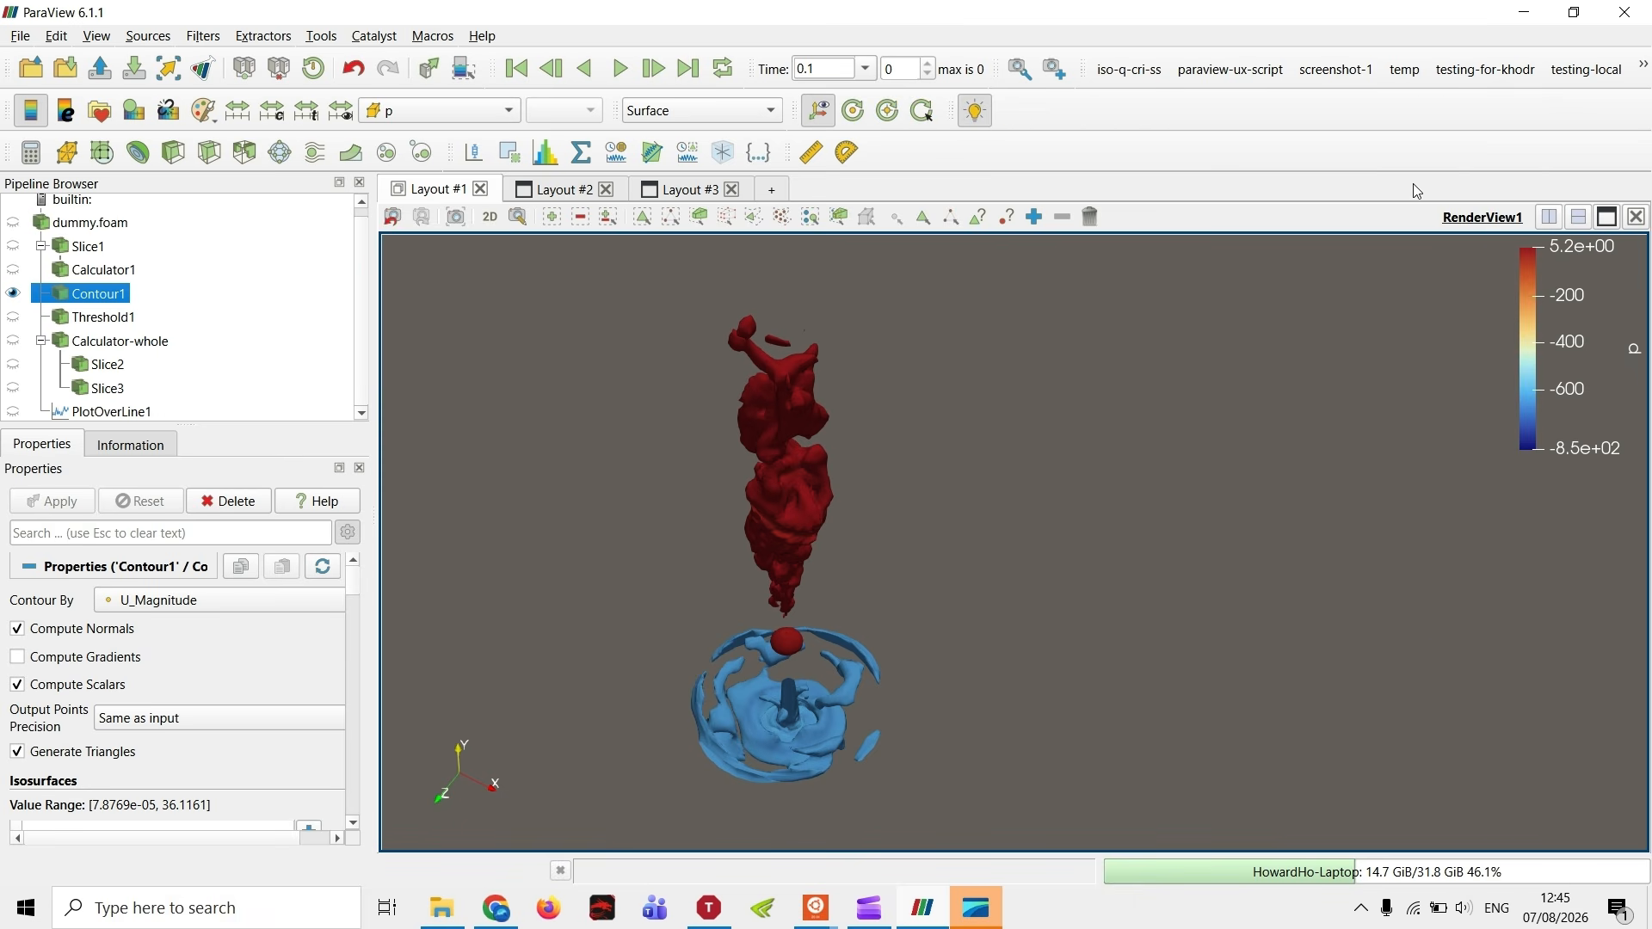
{"action": "right_click", "coordinate": [1640, 86]}
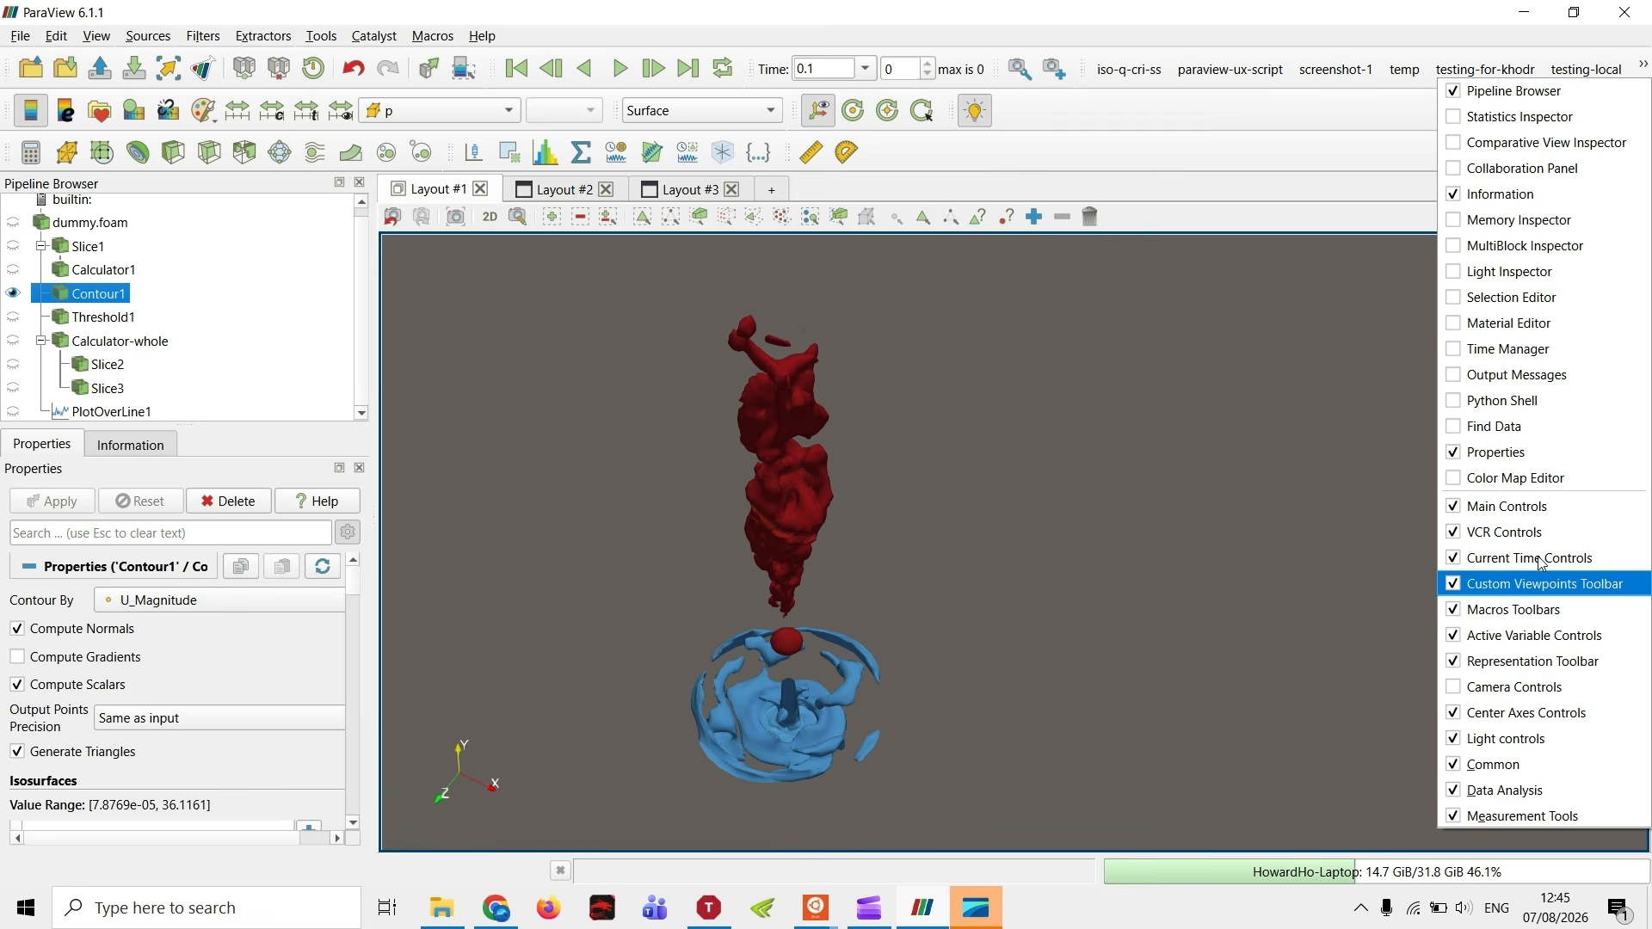
{"action": "left_click", "coordinate": [1531, 688]}
{"action": "right_click", "coordinate": [1640, 79]}
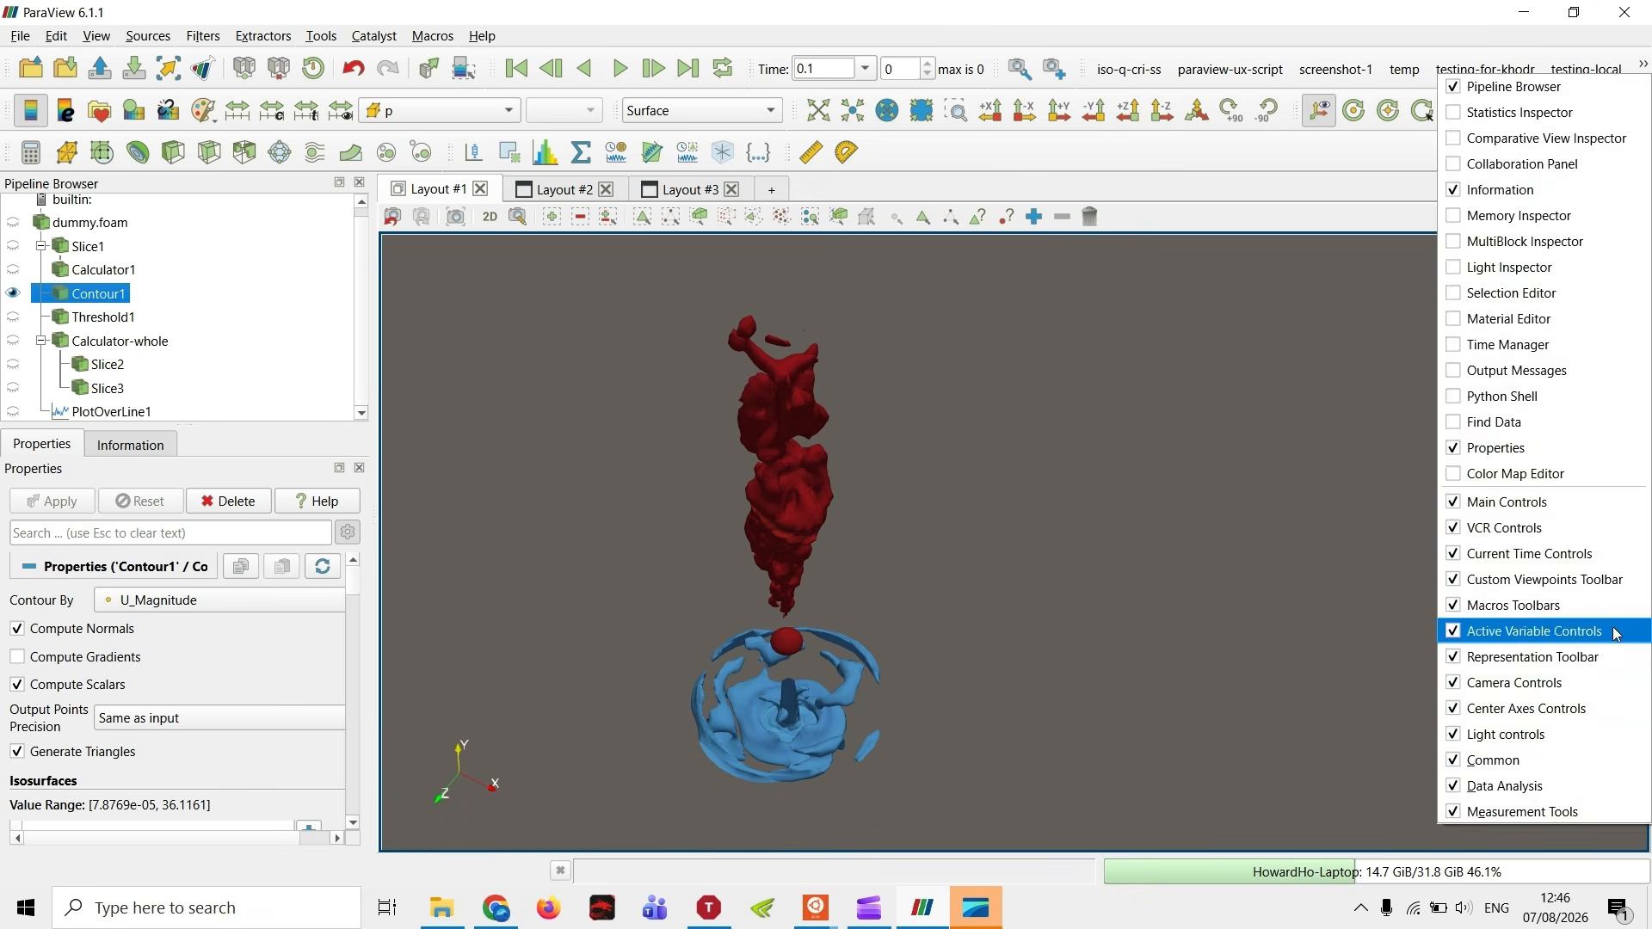
{"action": "left_click", "coordinate": [1587, 763]}
{"action": "right_click", "coordinate": [1638, 82]}
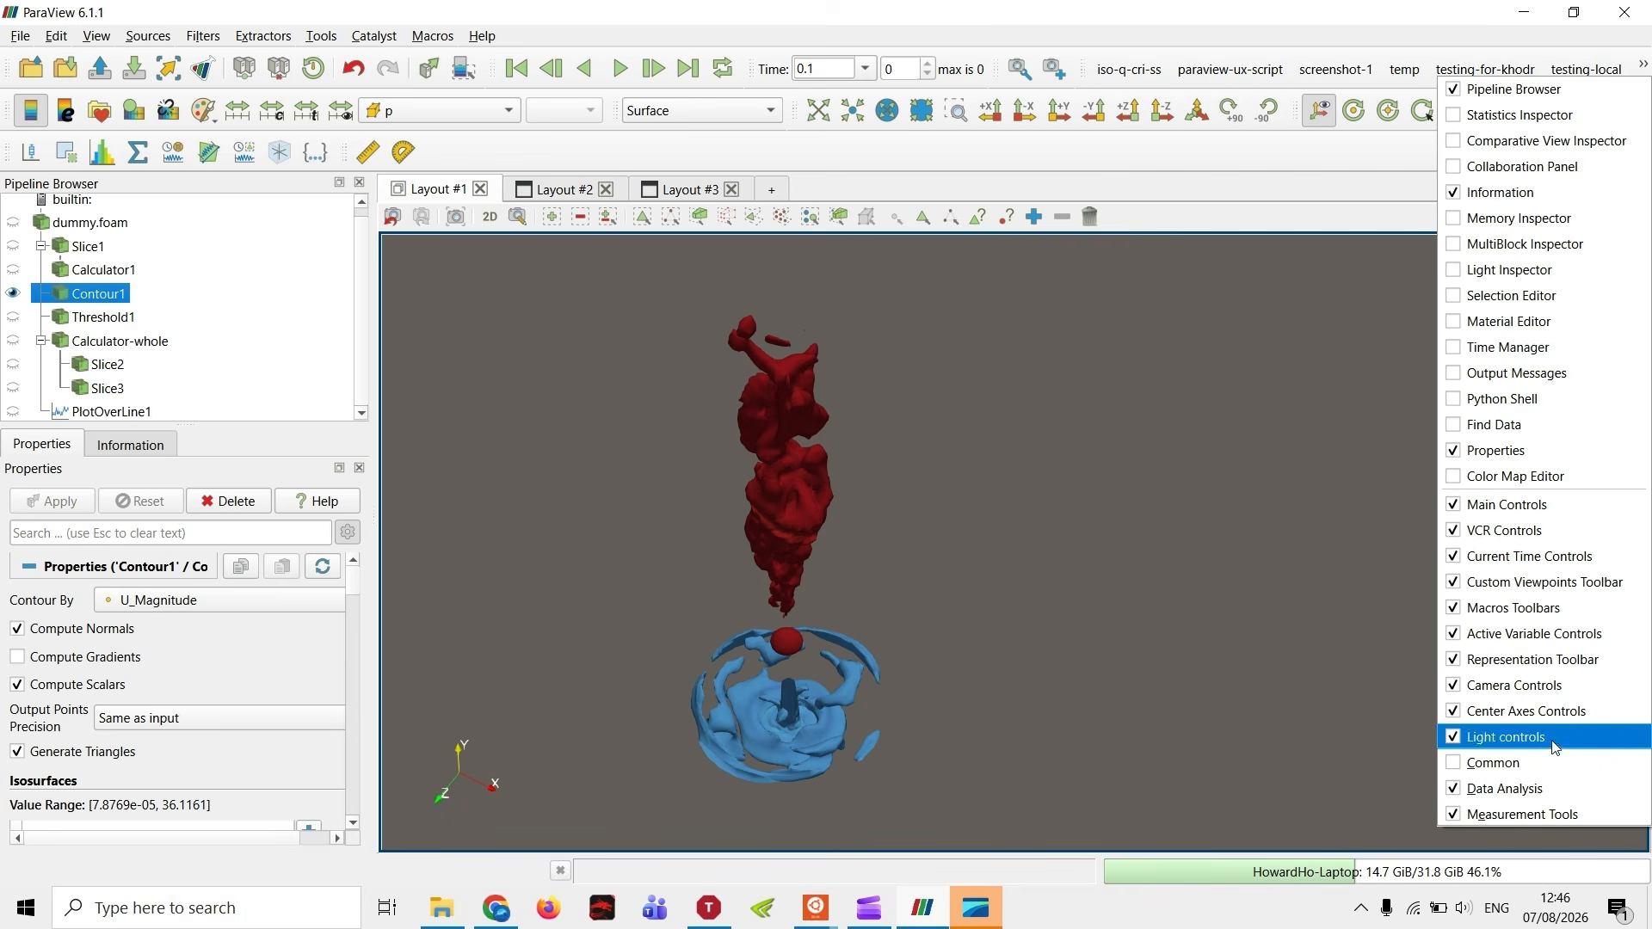
{"action": "left_click", "coordinate": [1549, 763]}
- Hide the Macros Toolbars from the interface
{"action": "right_click", "coordinate": [1641, 85]}
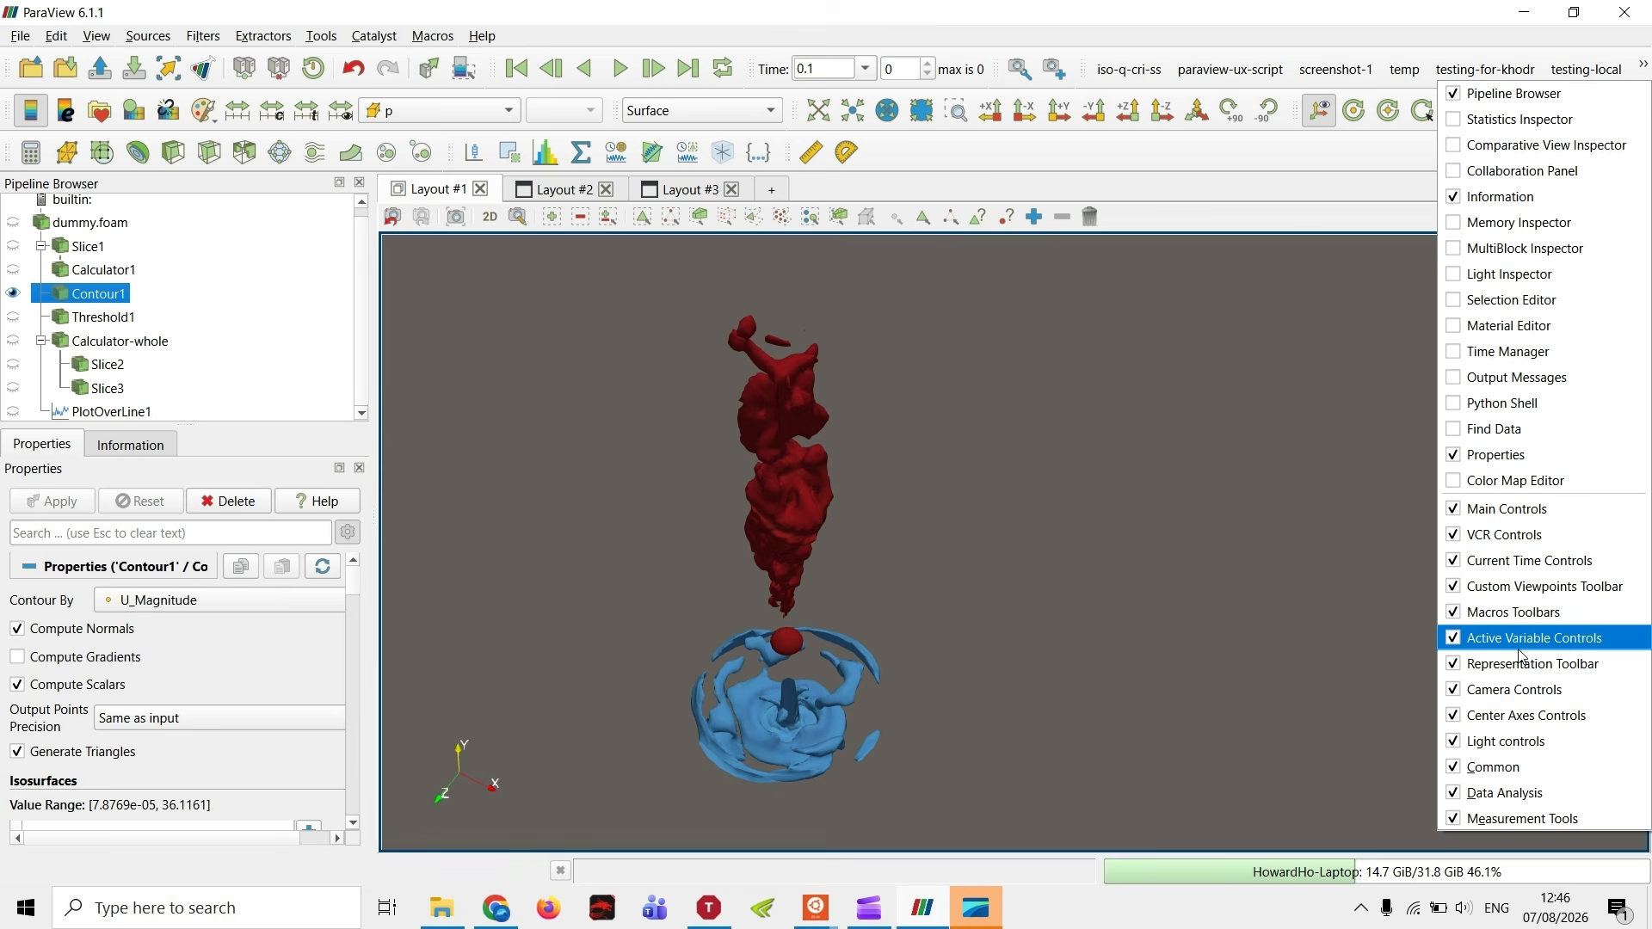
{"action": "left_click", "coordinate": [1527, 612]}
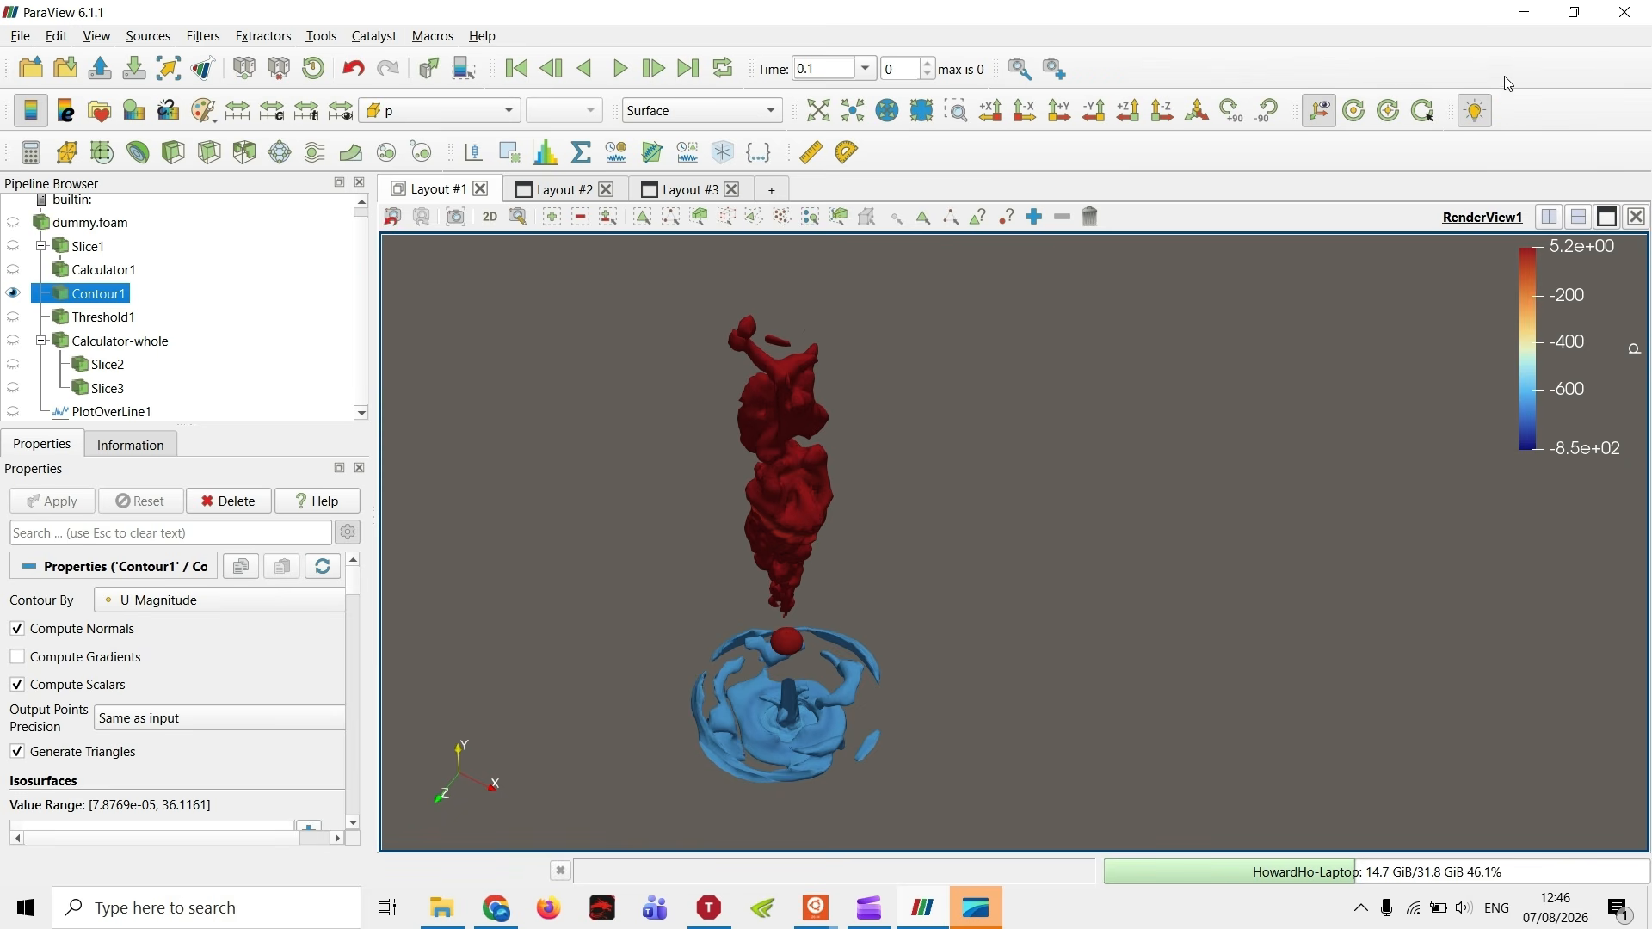
- Save the current isometric view of Contour1 as a custom viewpoint, move and rotate away from it, and recall the saved viewpoint
{"action": "left_click", "coordinate": [1056, 71]}
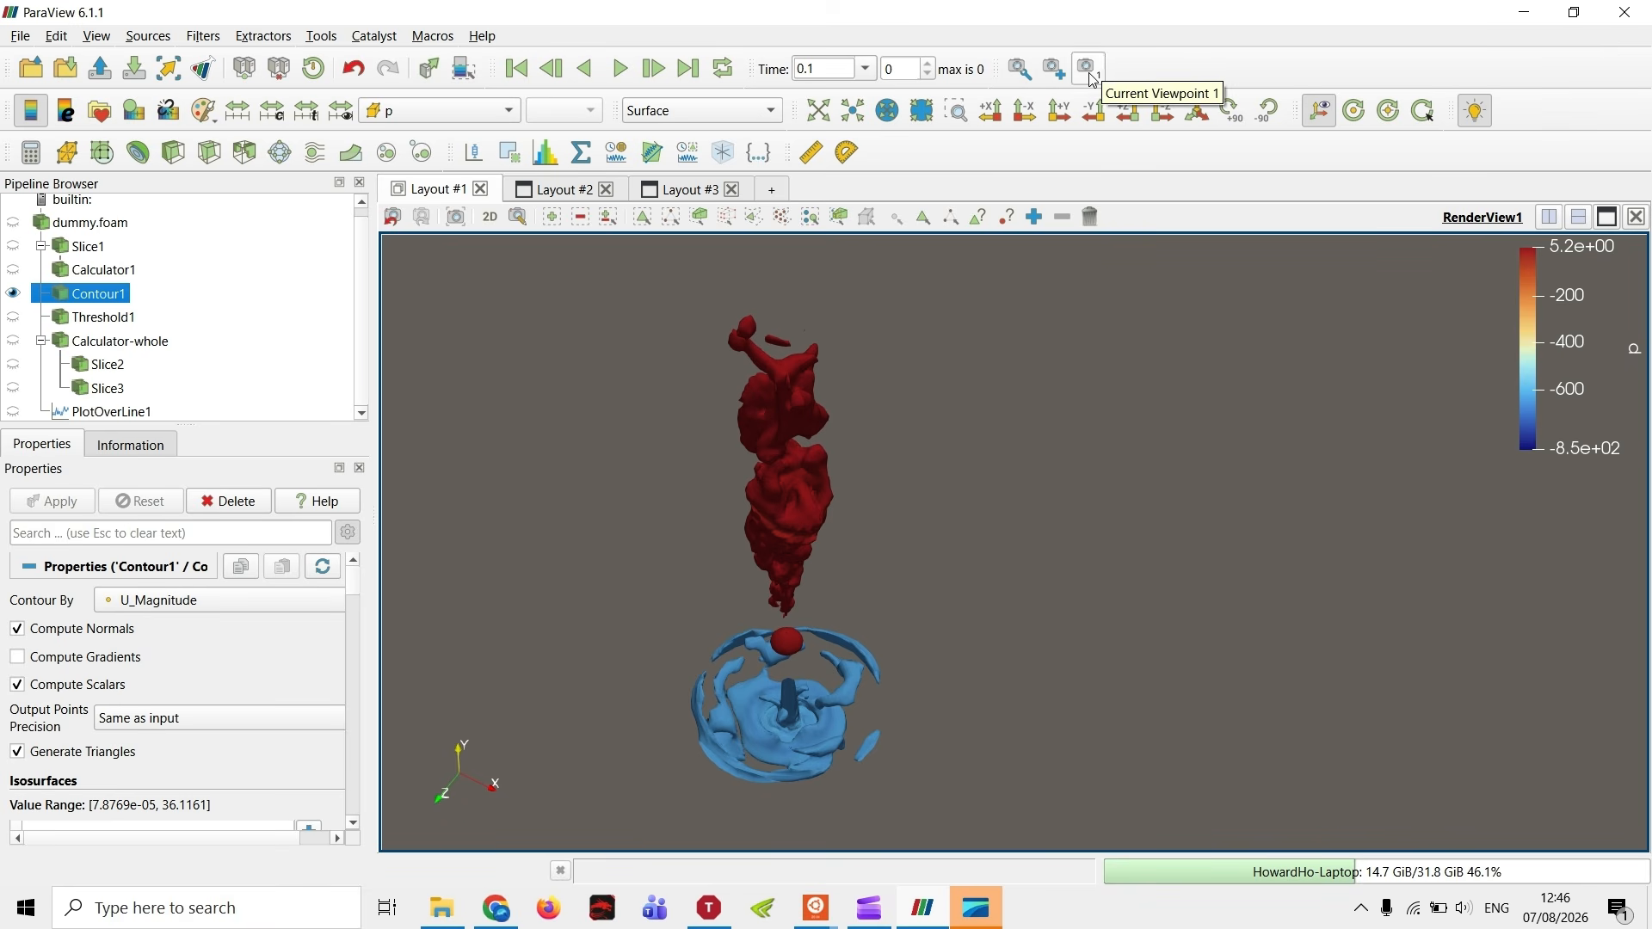
{"action": "middle_click_drag", "start_coordinate": [930, 518], "coordinate": [153, 427]}
{"action": "scroll", "coordinate": [1001, 467], "scroll_direction": "down", "scroll_amount": 4}
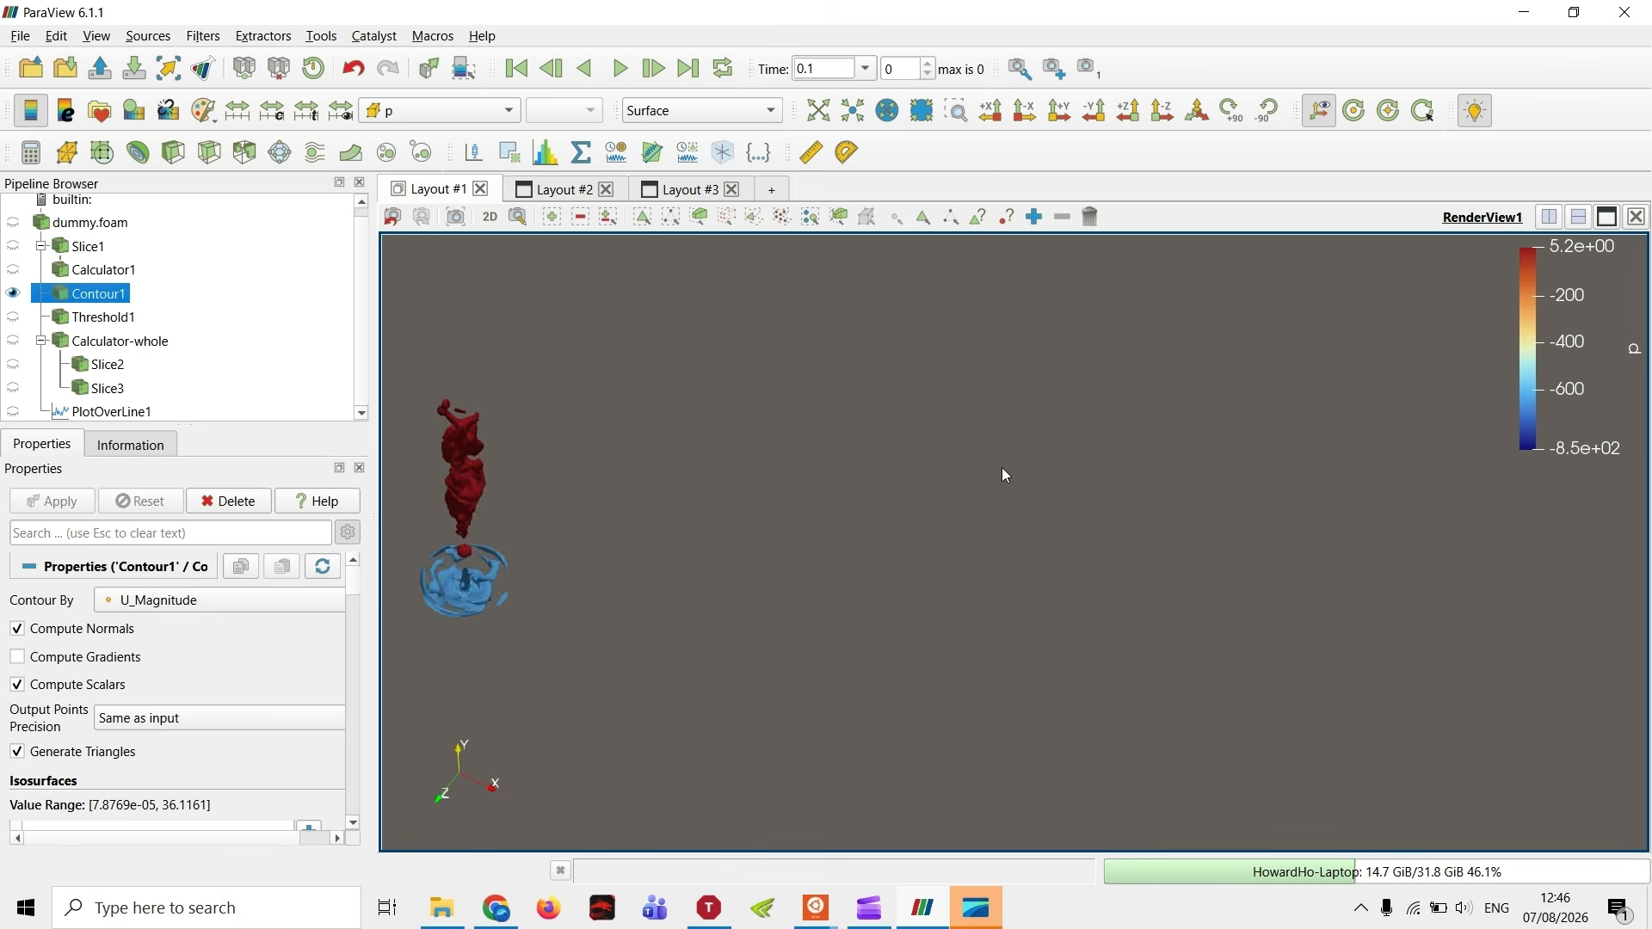
{"action": "middle_click_drag", "start_coordinate": [883, 455], "coordinate": [922, 518]}
{"action": "left_click_drag", "start_coordinate": [1028, 435], "coordinate": [1093, 301]}
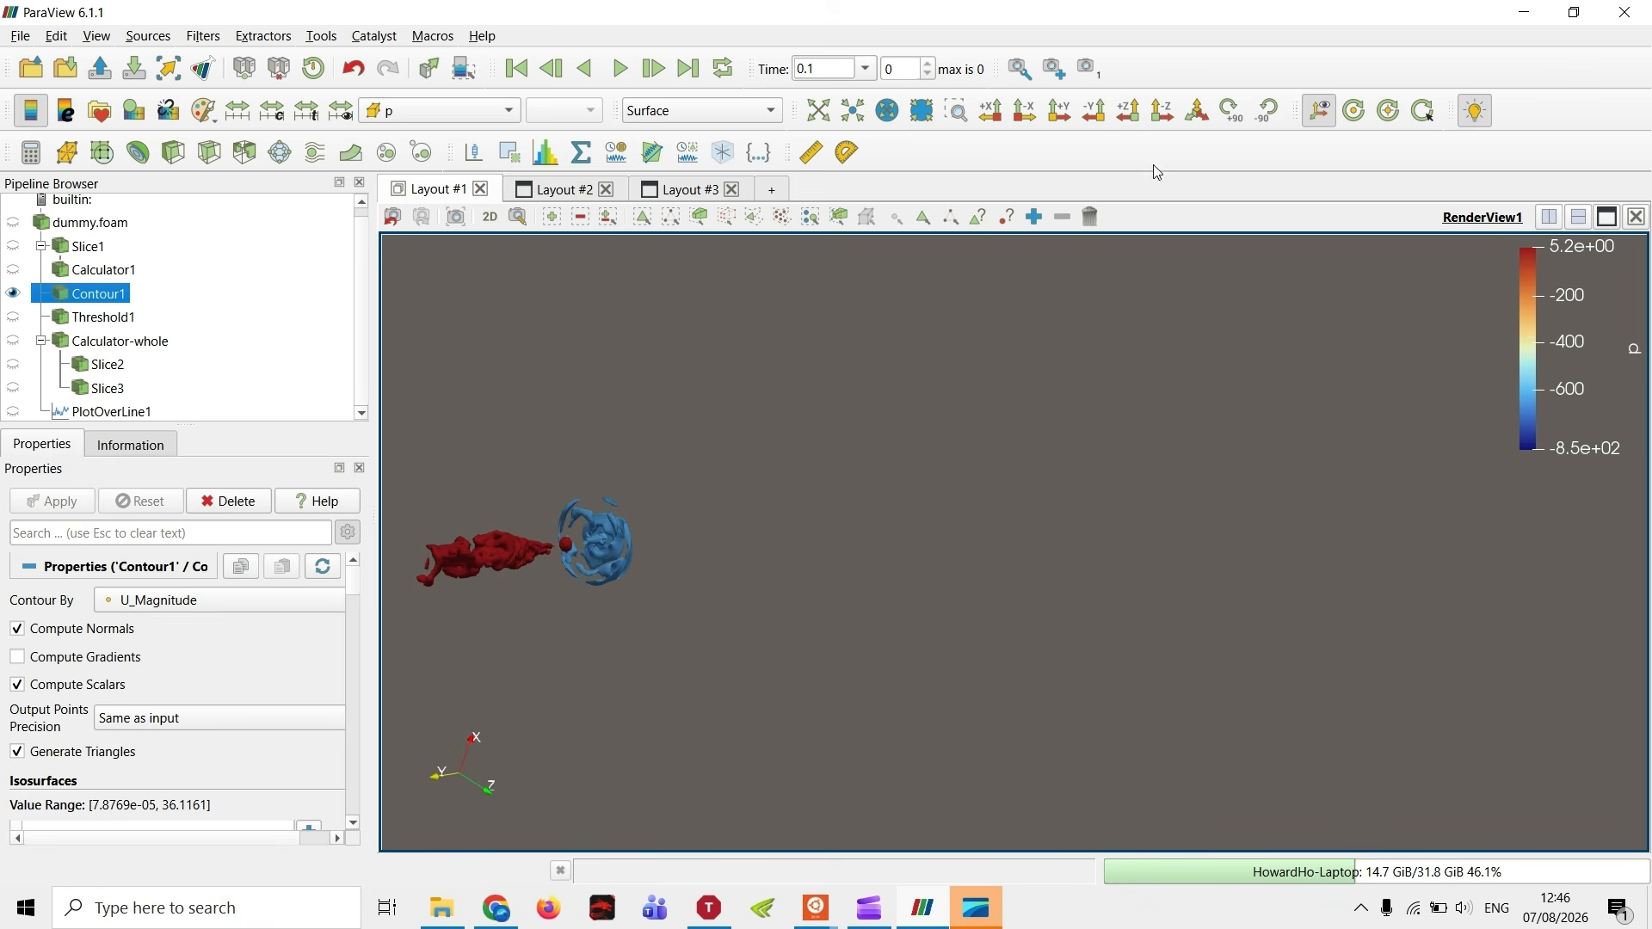
{"action": "left_click", "coordinate": [1090, 68]}
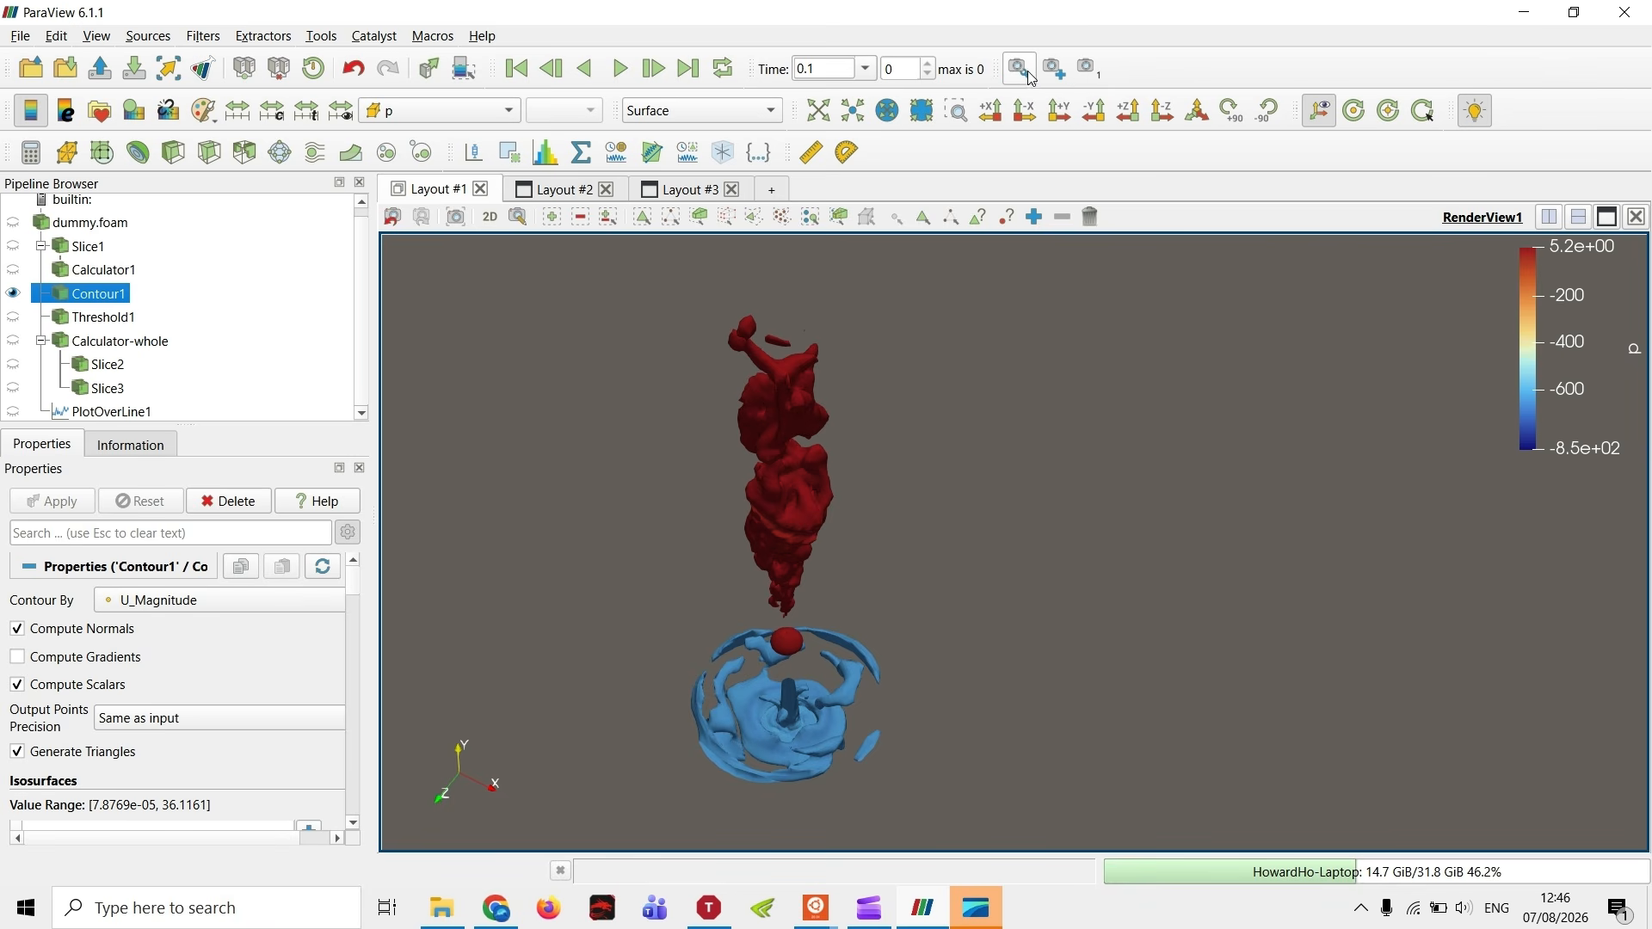
- Rotate Contour1 to a tilted angle, save it as a second custom viewpoint, and recall that viewpoint after moving the camera
{"action": "left_click_drag", "start_coordinate": [1040, 489], "coordinate": [354, 372]}
{"action": "left_click", "coordinate": [1054, 68]}
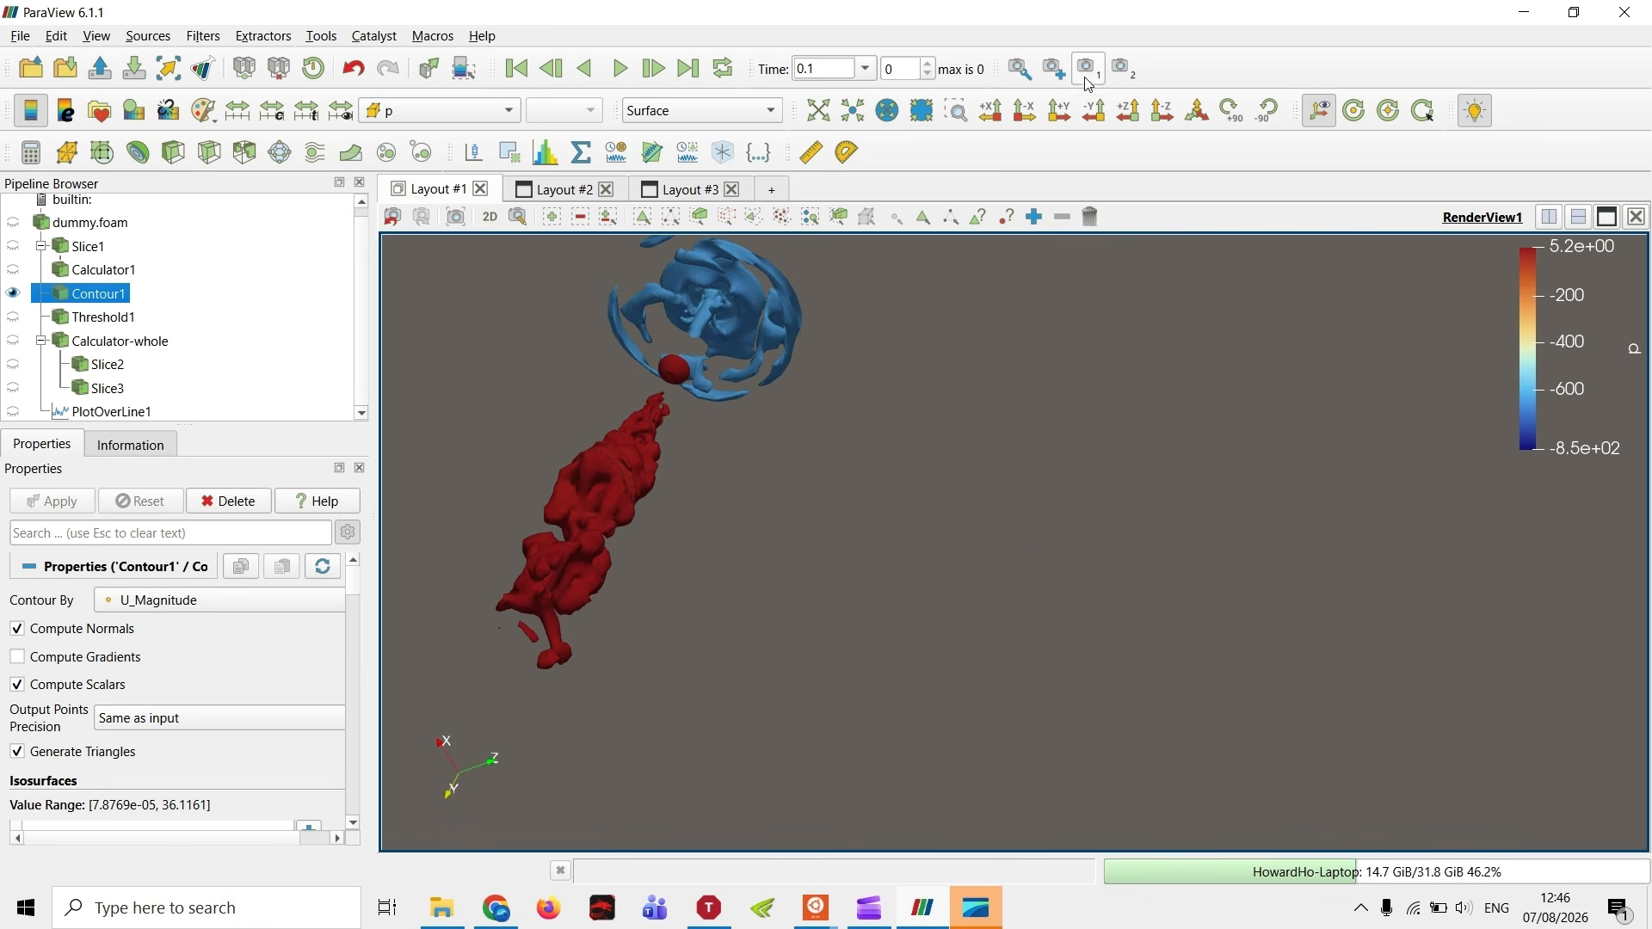
{"action": "middle_click_drag", "start_coordinate": [905, 473], "coordinate": [990, 543]}
{"action": "left_click_drag", "start_coordinate": [989, 543], "coordinate": [1062, 372]}
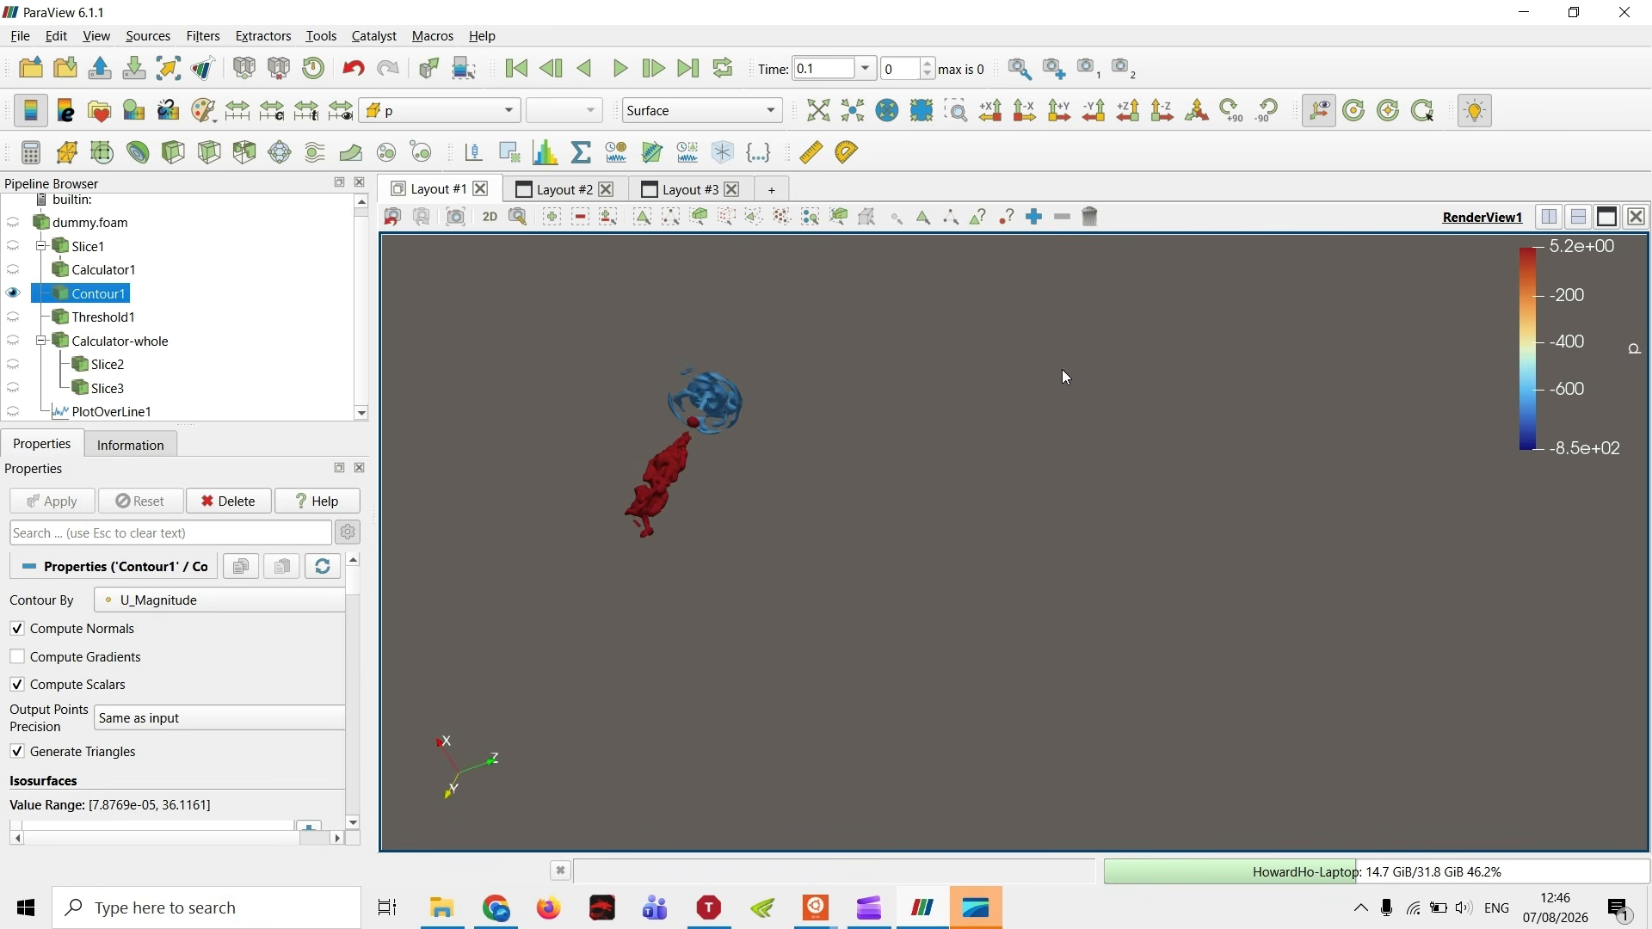
{"action": "left_click", "coordinate": [1122, 69]}
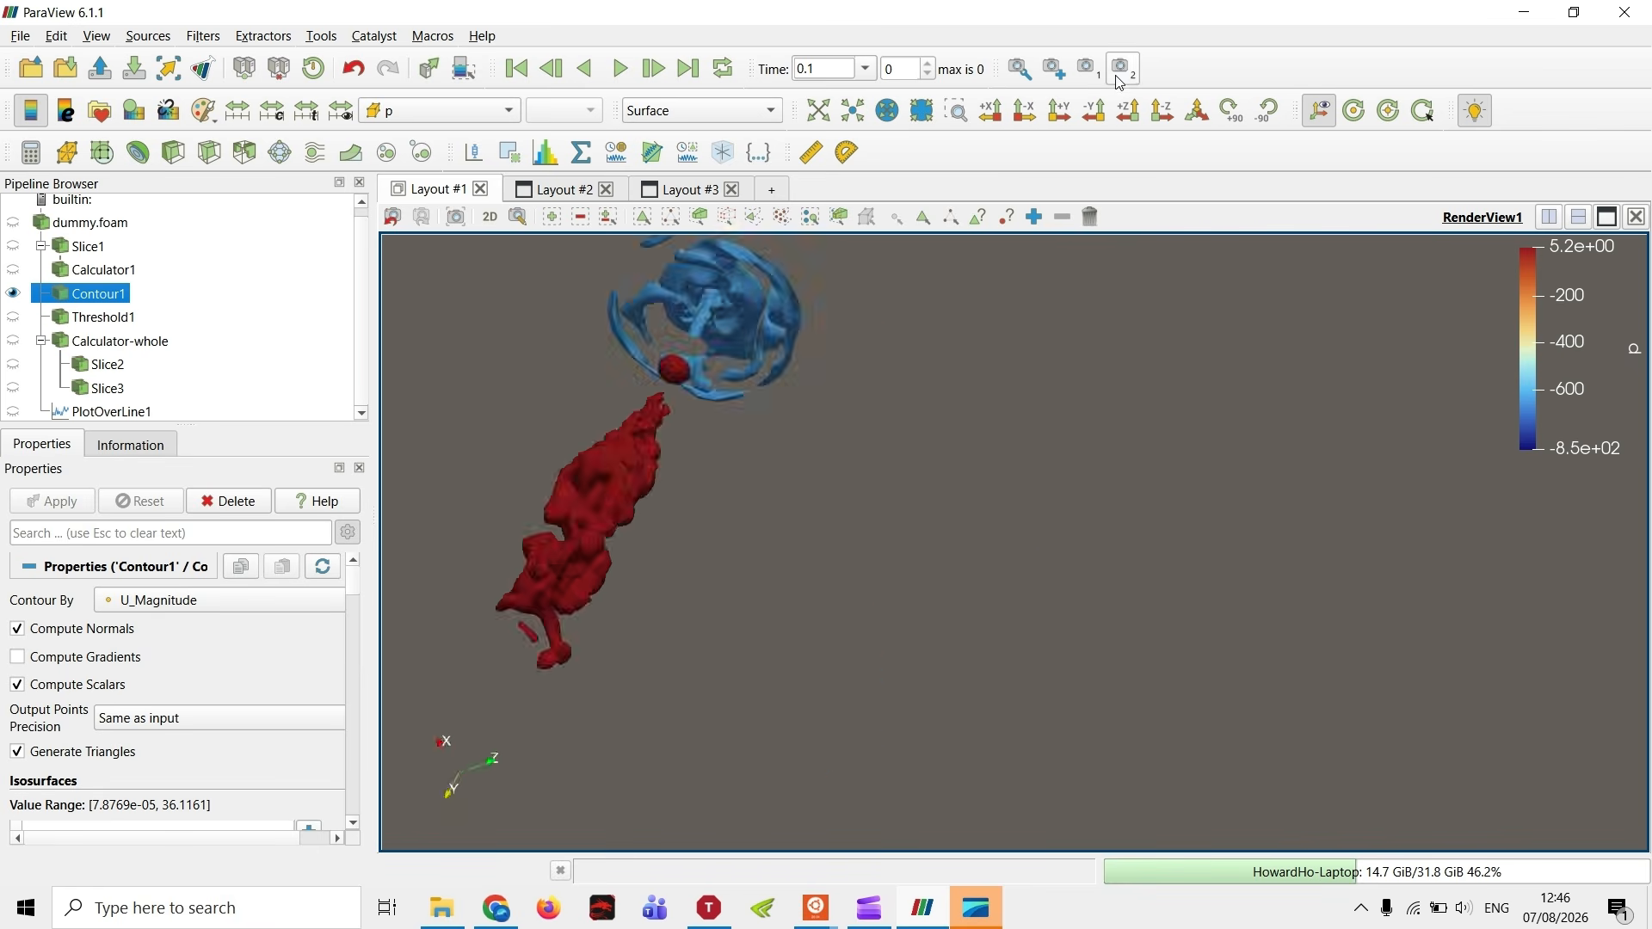
- Rename custom viewpoint 1 as Iso and custom viewpoint 2 as Garbage
{"action": "left_click", "coordinate": [1023, 76]}
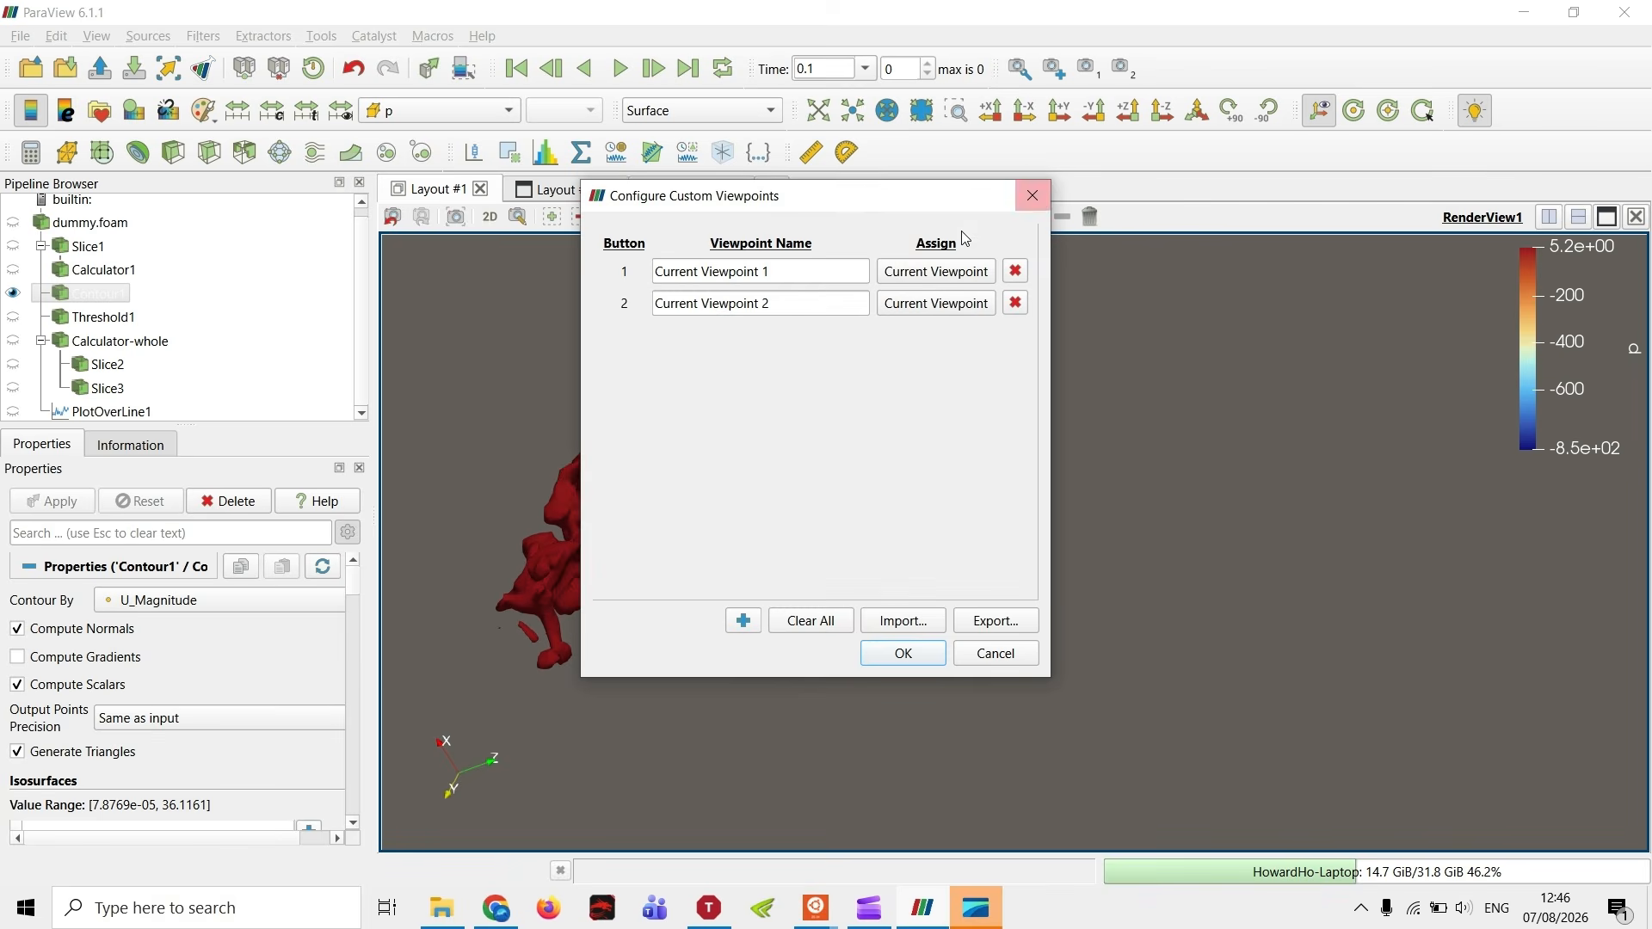
{"action": "left_click_drag", "start_coordinate": [886, 194], "coordinate": [1333, 307]}
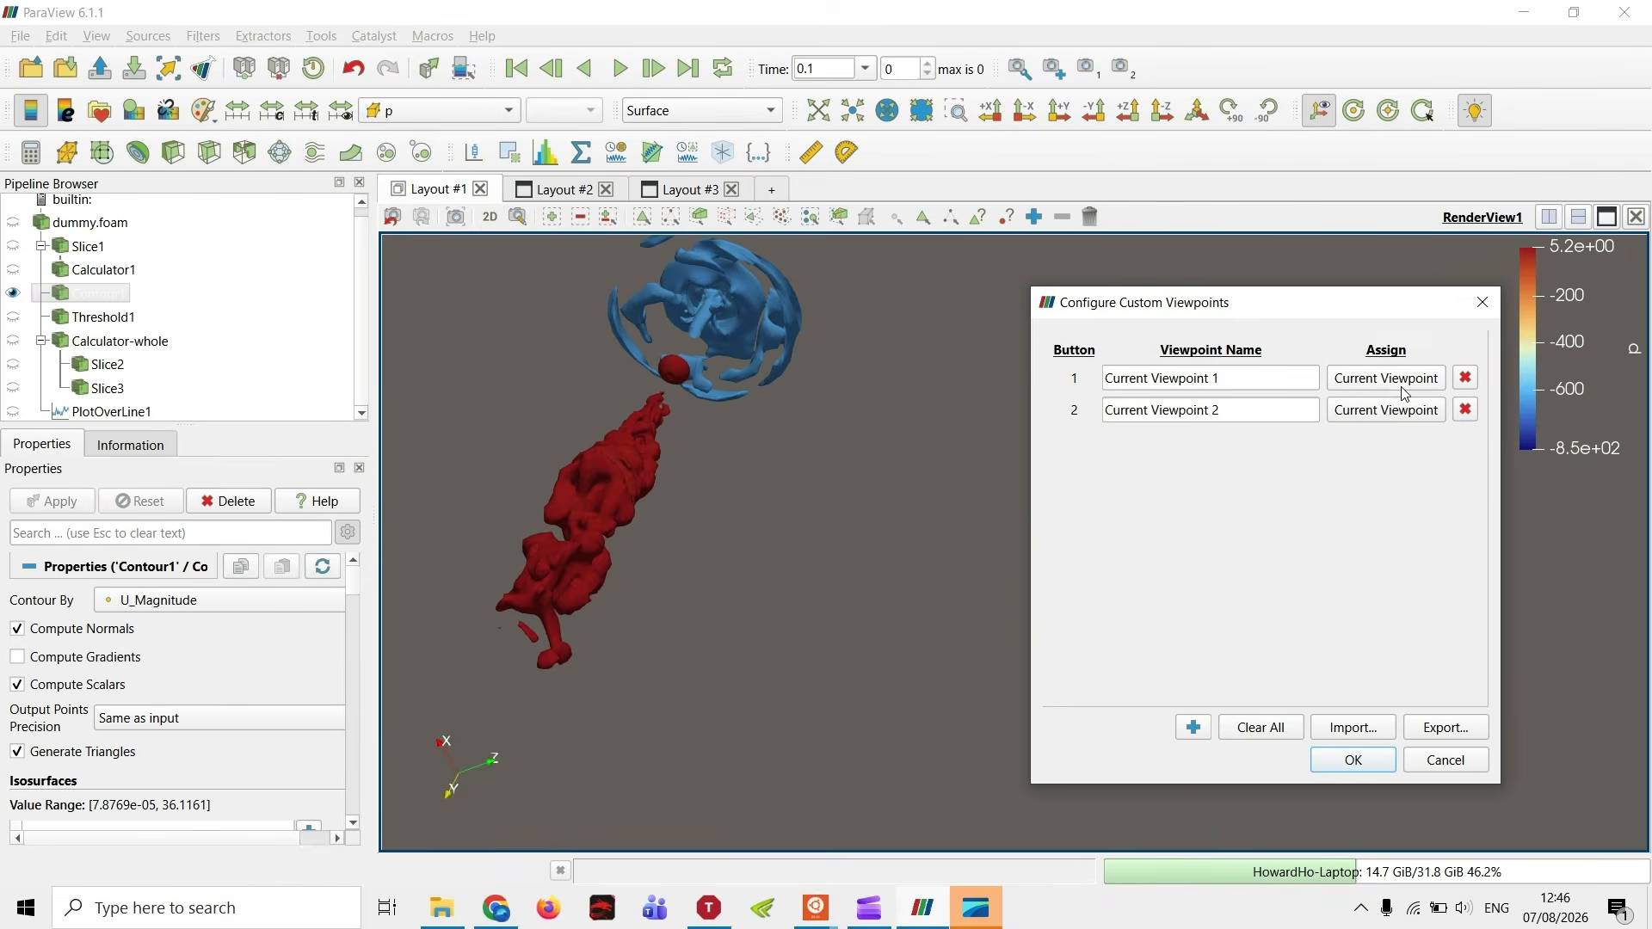
{"action": "left_click", "coordinate": [735, 362]}
{"action": "left_click_drag", "start_coordinate": [1247, 378], "coordinate": [1101, 362]}
{"action": "key", "text": "BackSpace"}
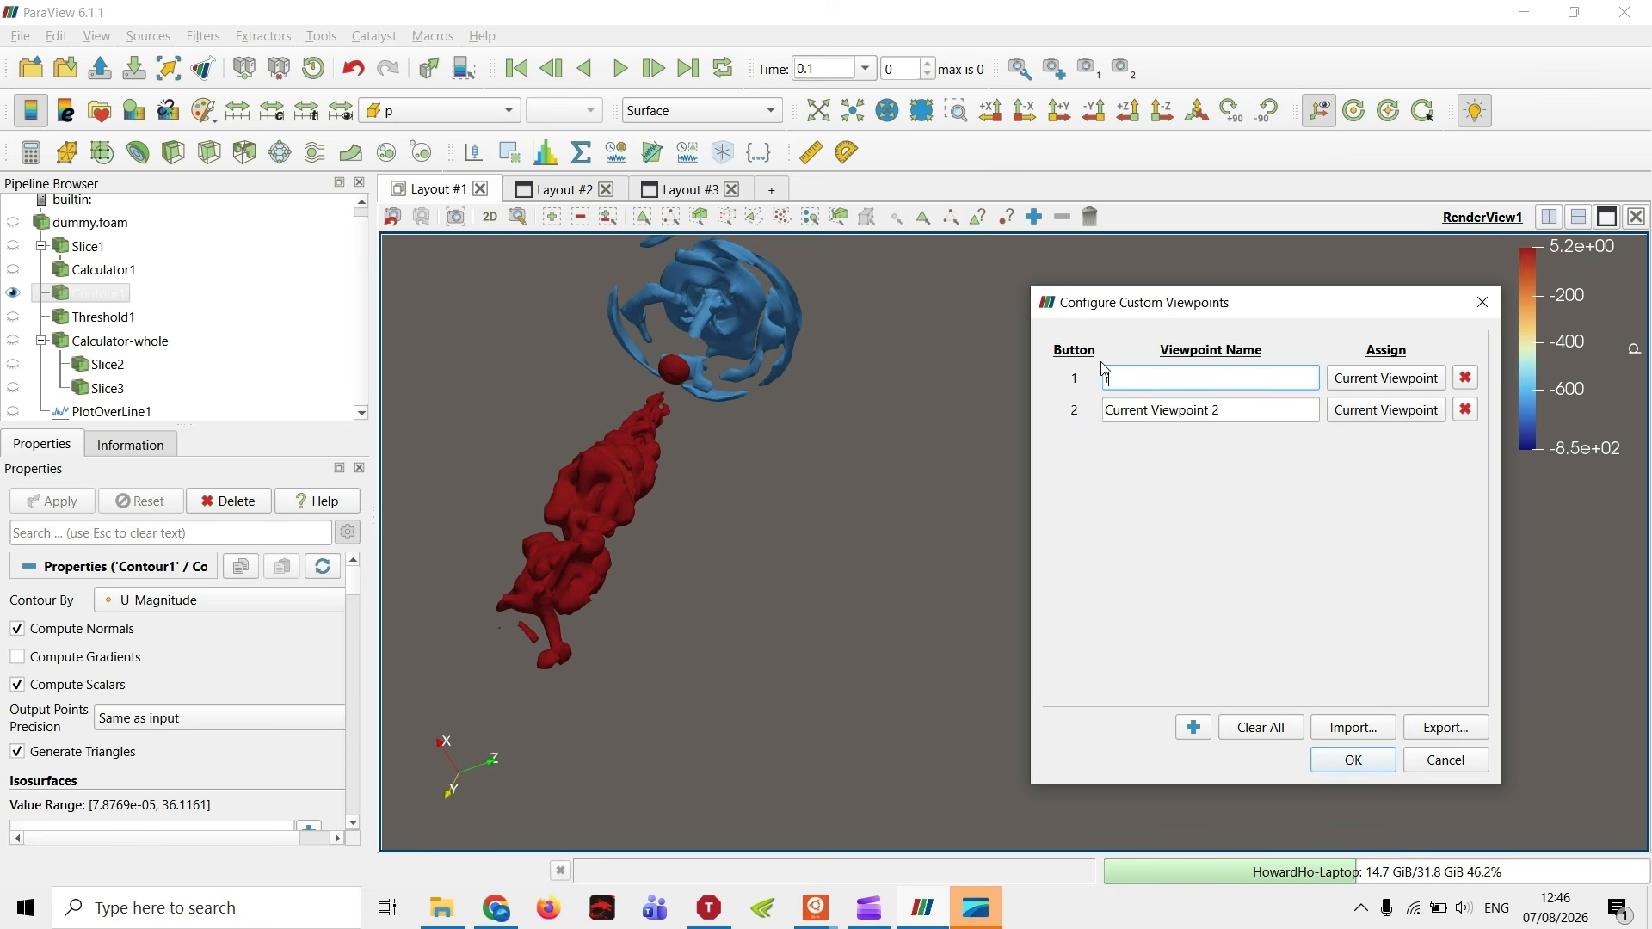
{"action": "left_click_drag", "start_coordinate": [1244, 408], "coordinate": [1115, 409]}
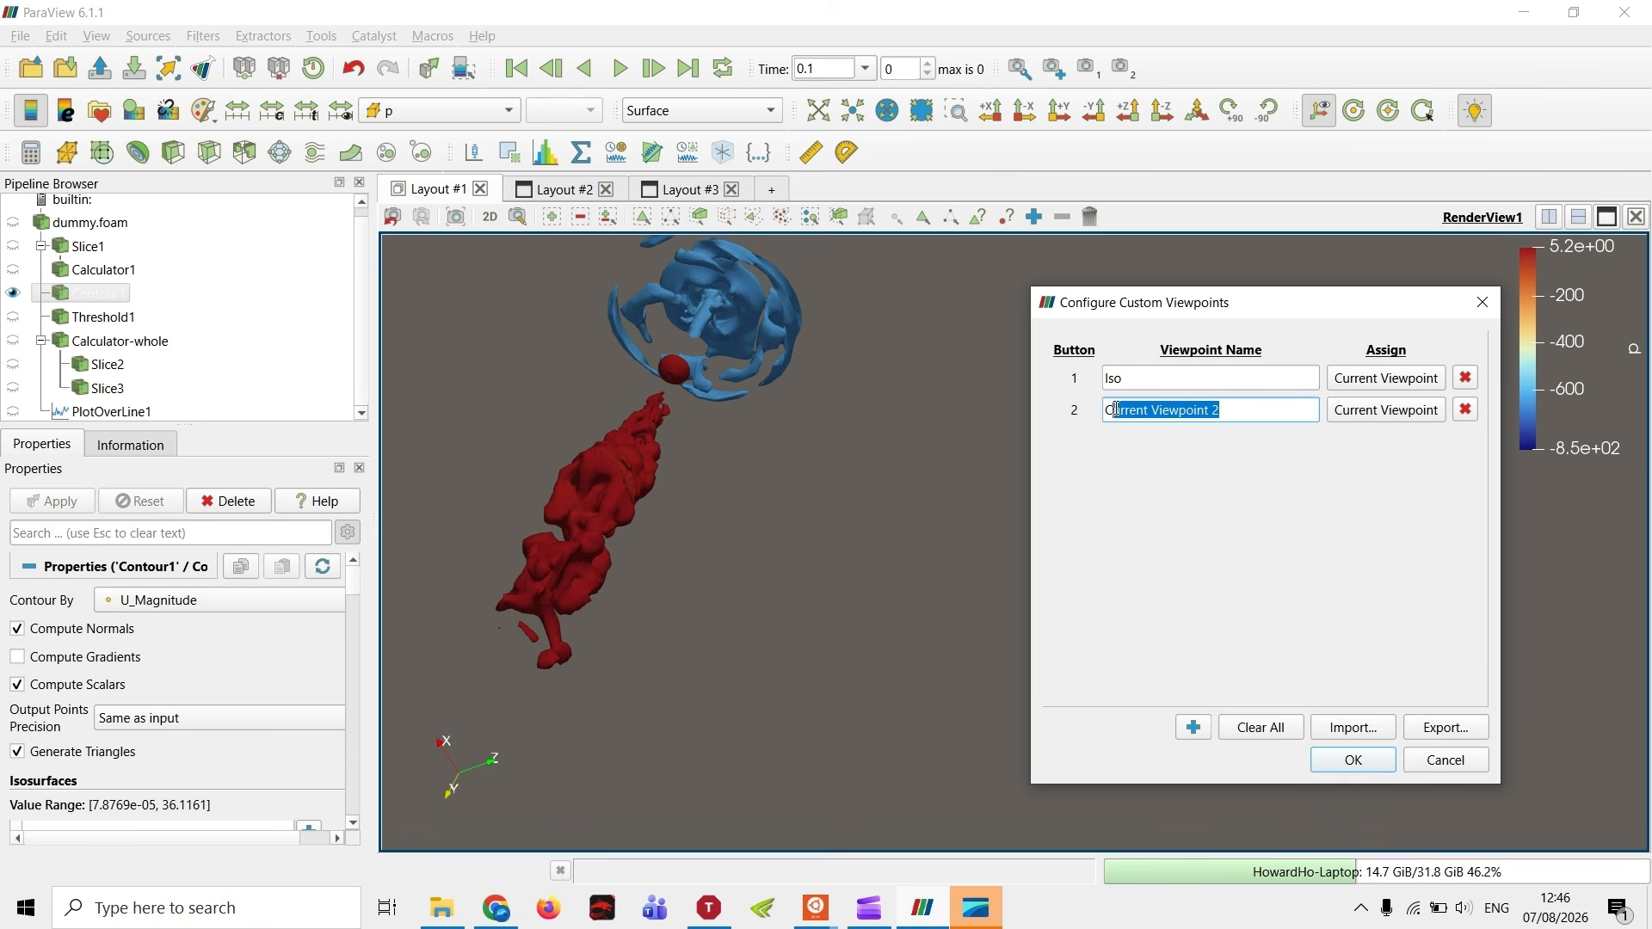
{"action": "type", "text": "Garbage"}
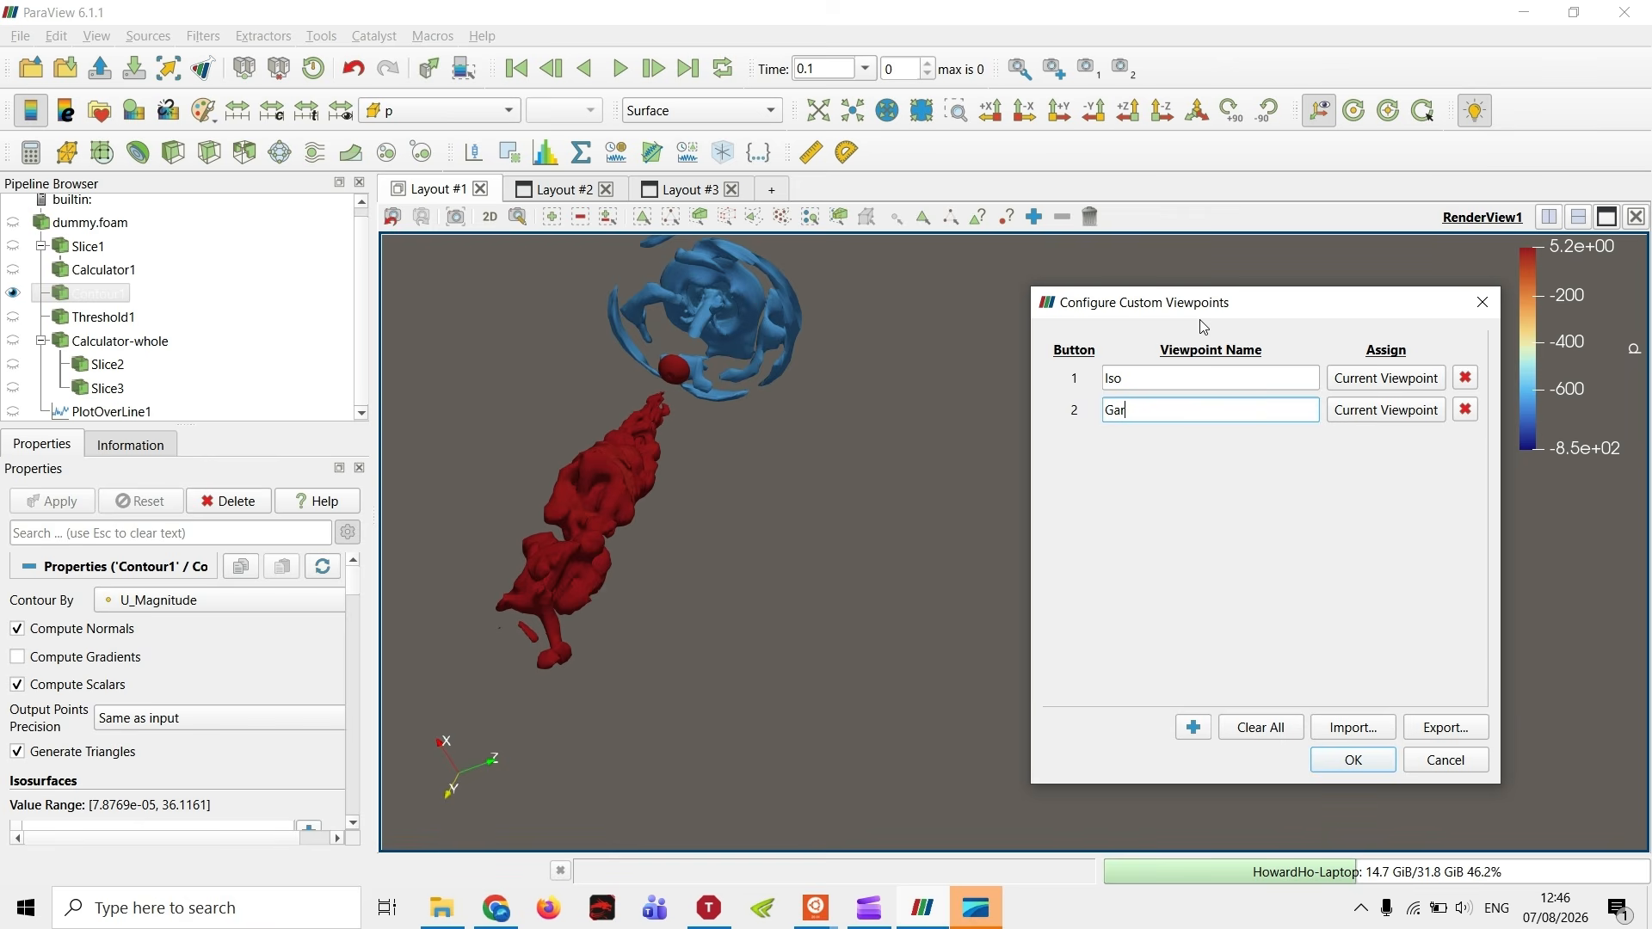
{"action": "left_click", "coordinate": [1379, 768]}
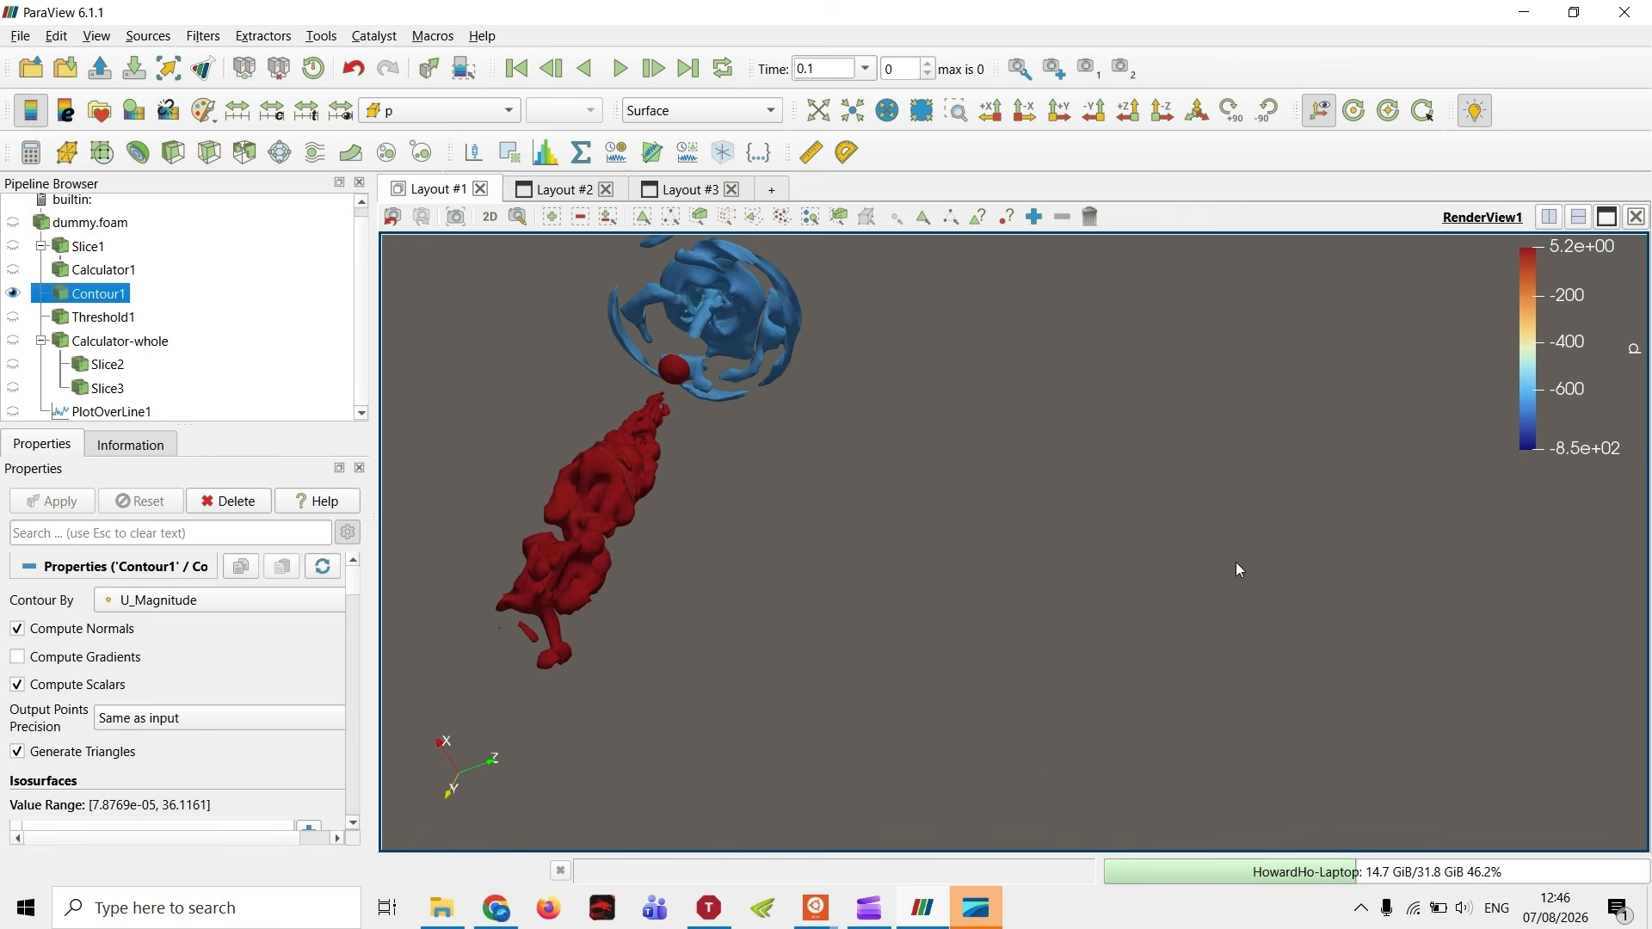
- Recall the Iso viewpoint, rotate the model, and recall the Garbage viewpoint to compare the two saved views
{"action": "left_click", "coordinate": [1087, 69]}
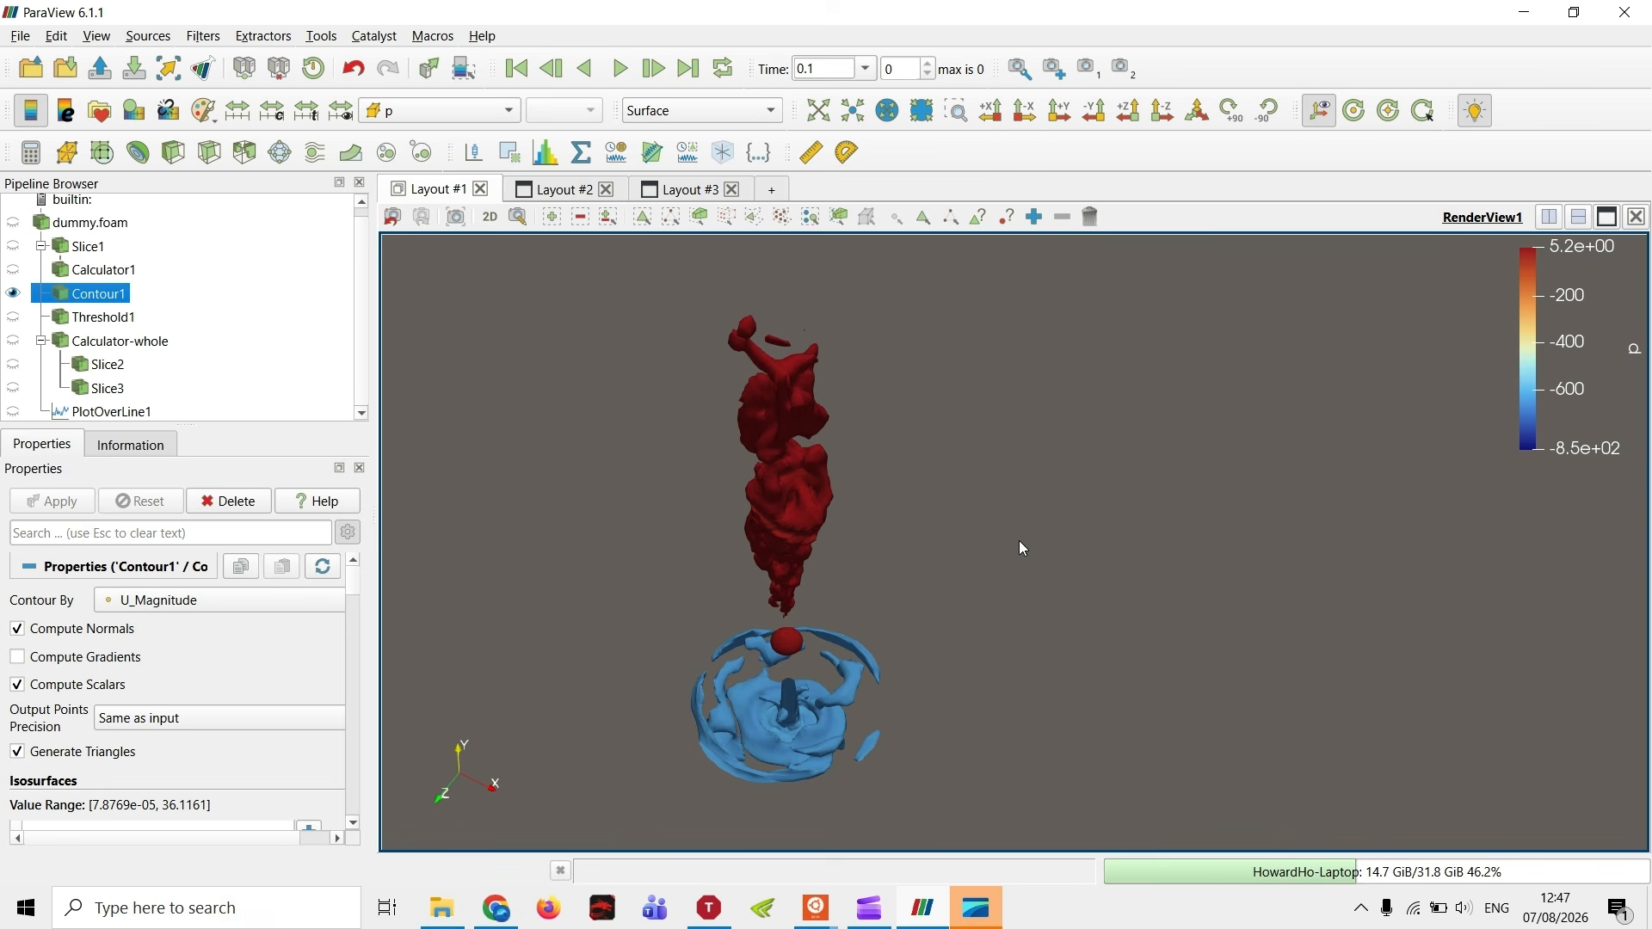
{"action": "left_click_drag", "start_coordinate": [1022, 548], "coordinate": [798, 441]}
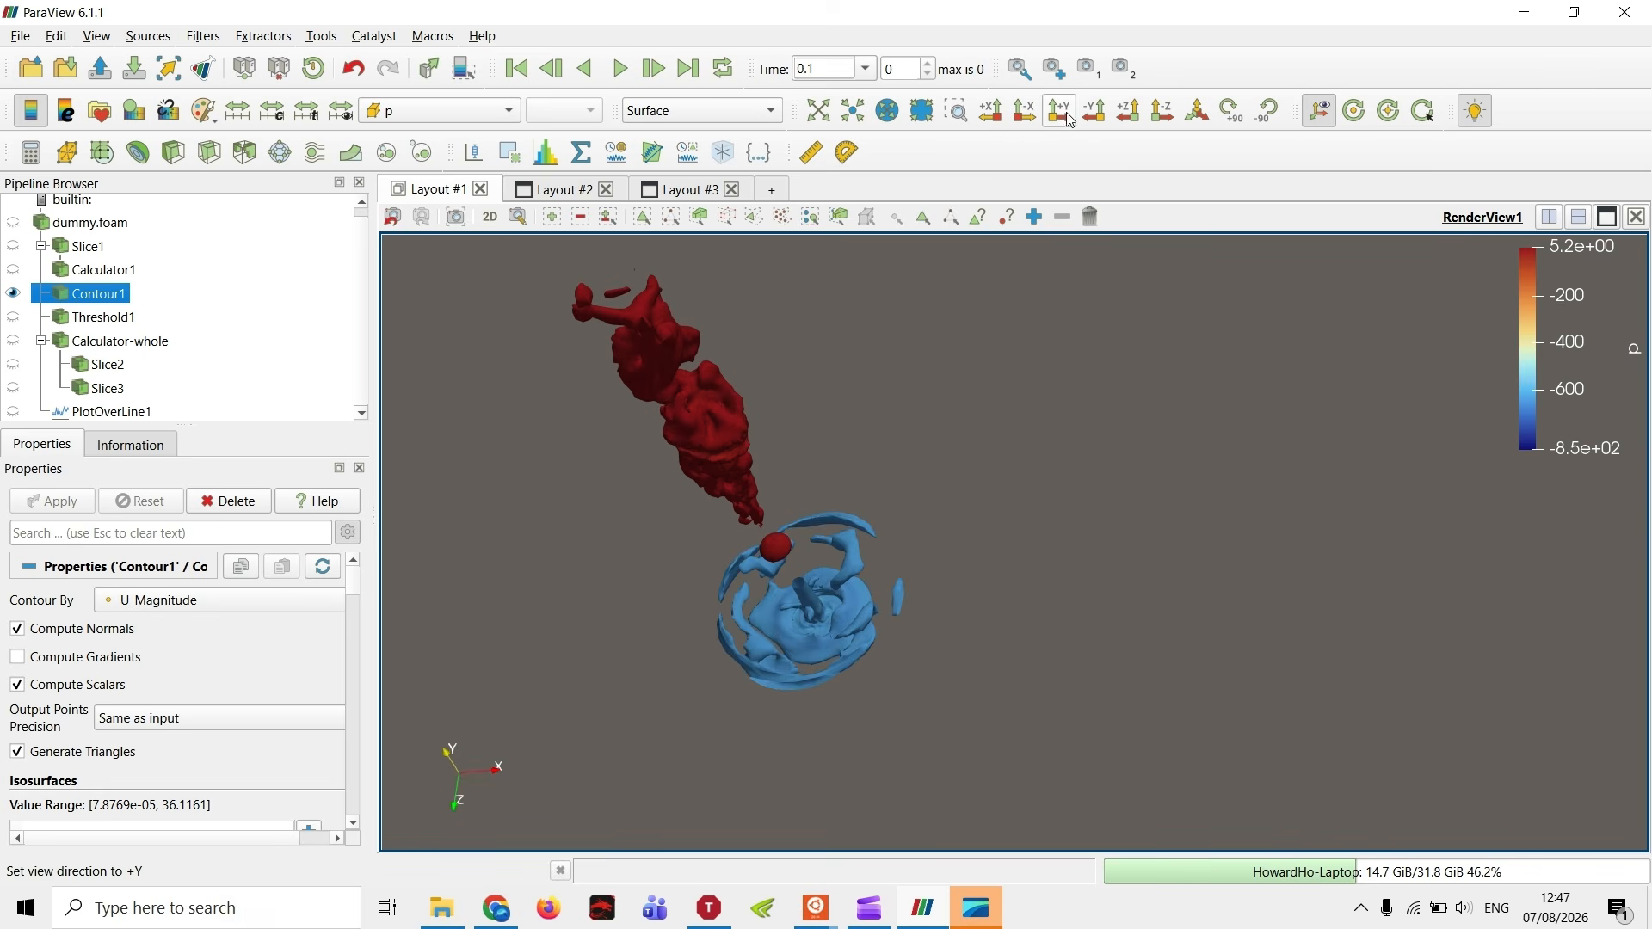
{"action": "left_click", "coordinate": [1121, 74]}
{"action": "middle_click_drag", "start_coordinate": [1032, 429], "coordinate": [1096, 567]}
{"action": "scroll", "coordinate": [1053, 400], "scroll_direction": "down", "scroll_amount": 3}
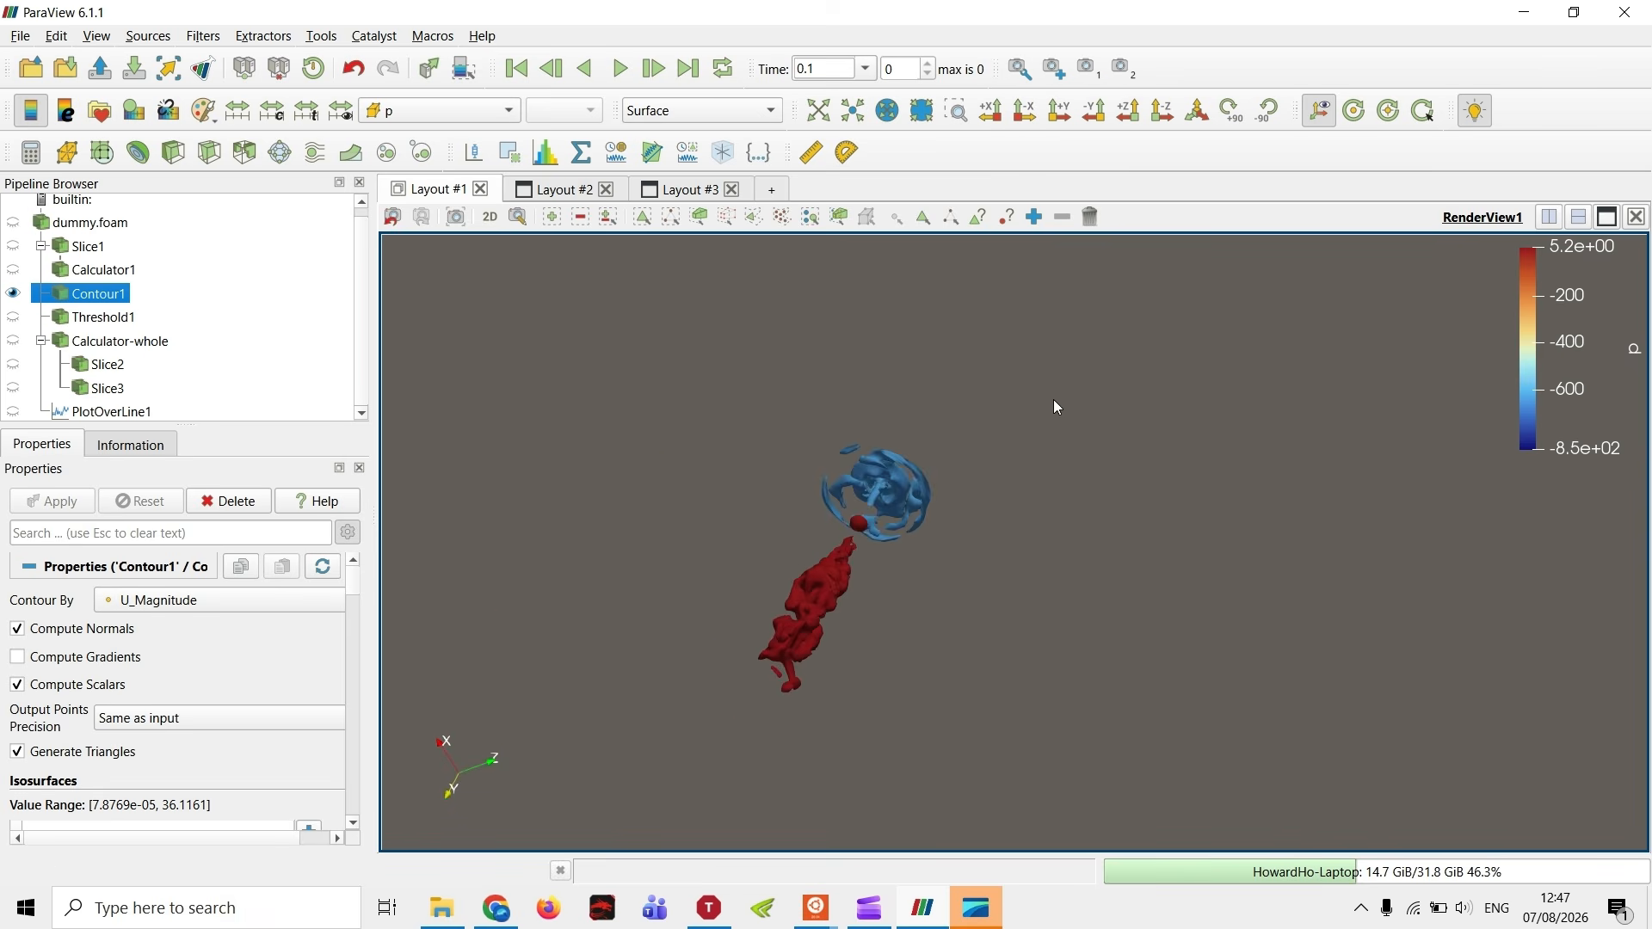
- Show Contour1 from the -Z direction, reassign the Garbage viewpoint to this shifted view, and recall it after zooming out
{"action": "left_click", "coordinate": [1162, 110]}
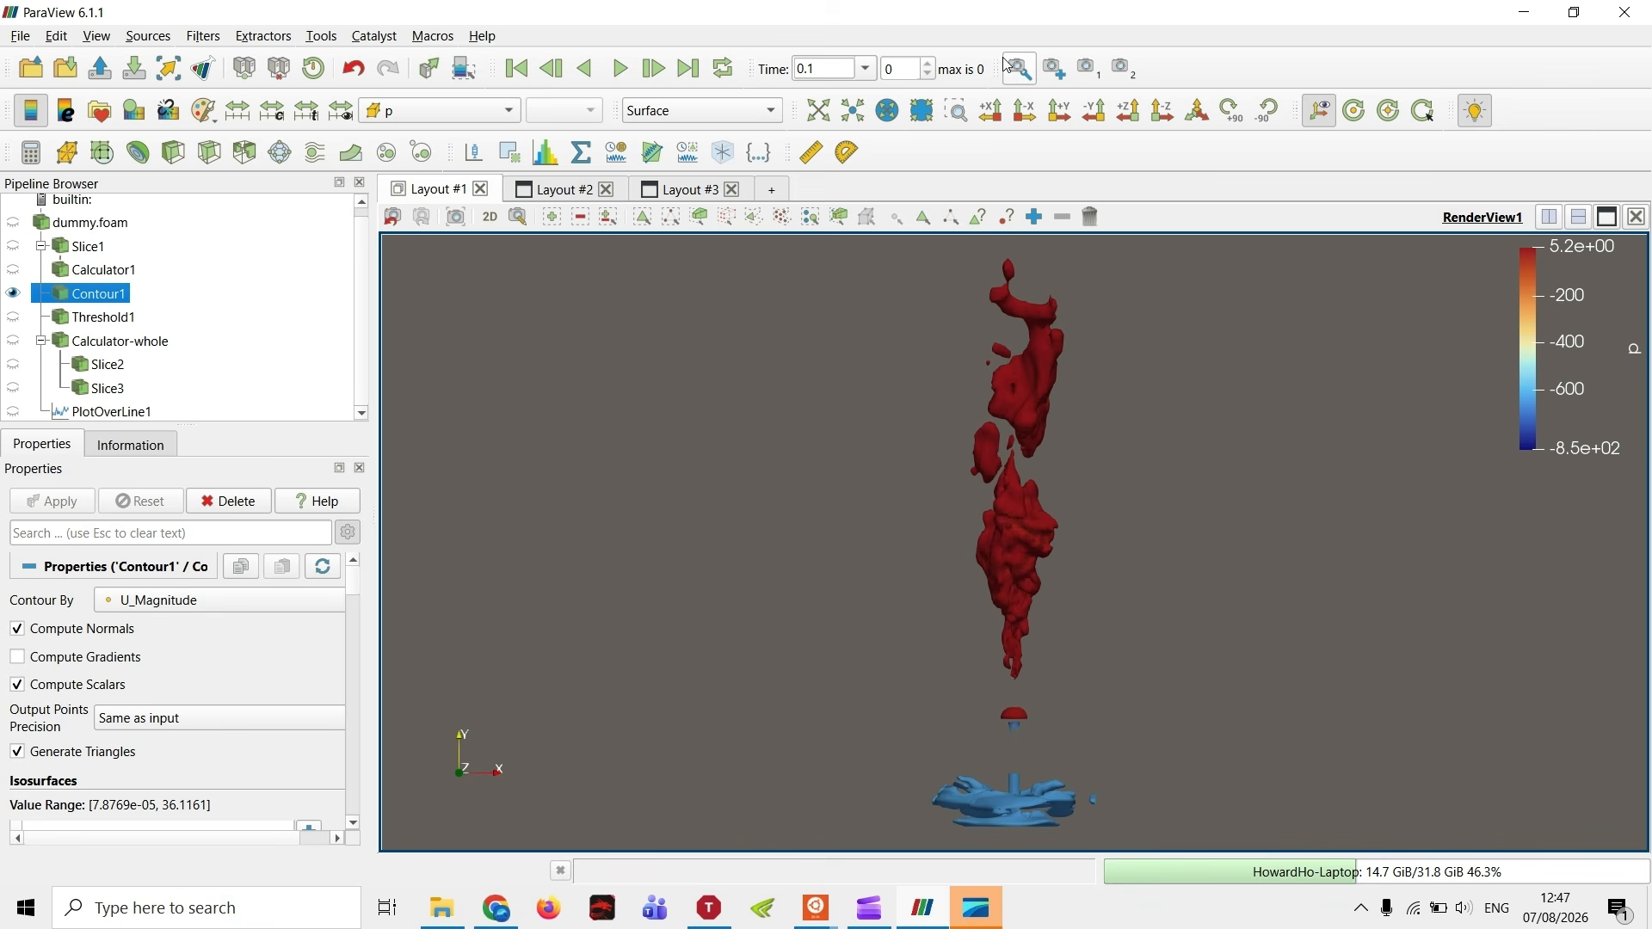
{"action": "middle_click_drag", "start_coordinate": [1077, 479], "coordinate": [733, 504]}
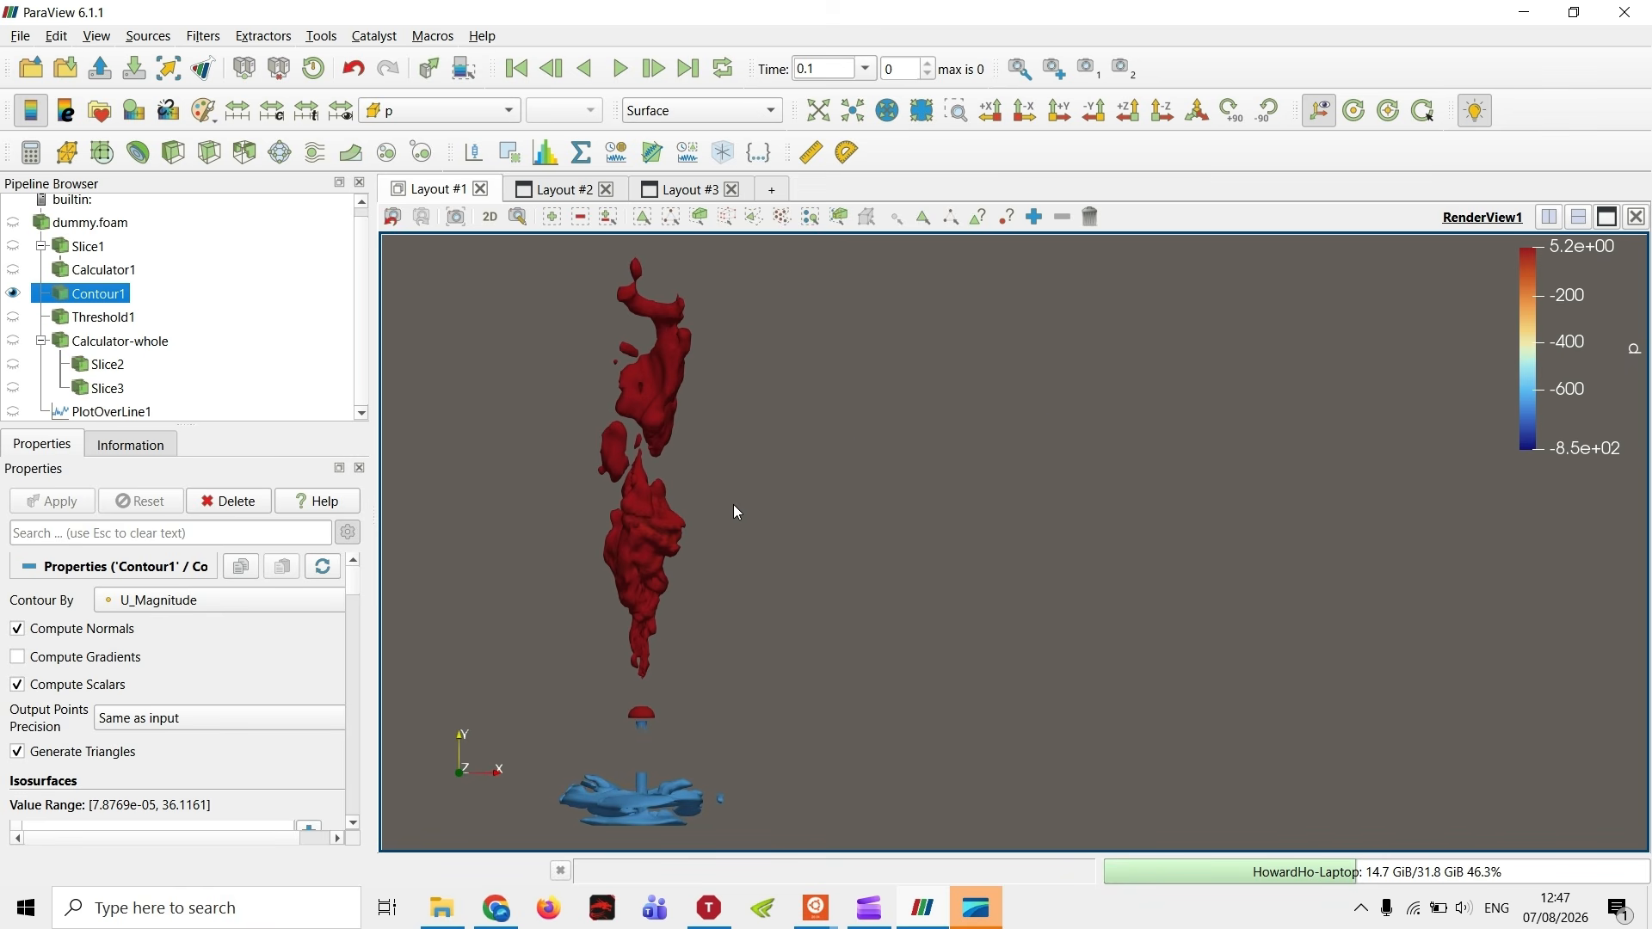
{"action": "left_click", "coordinate": [1019, 69]}
{"action": "left_click_drag", "start_coordinate": [923, 200], "coordinate": [1261, 254]}
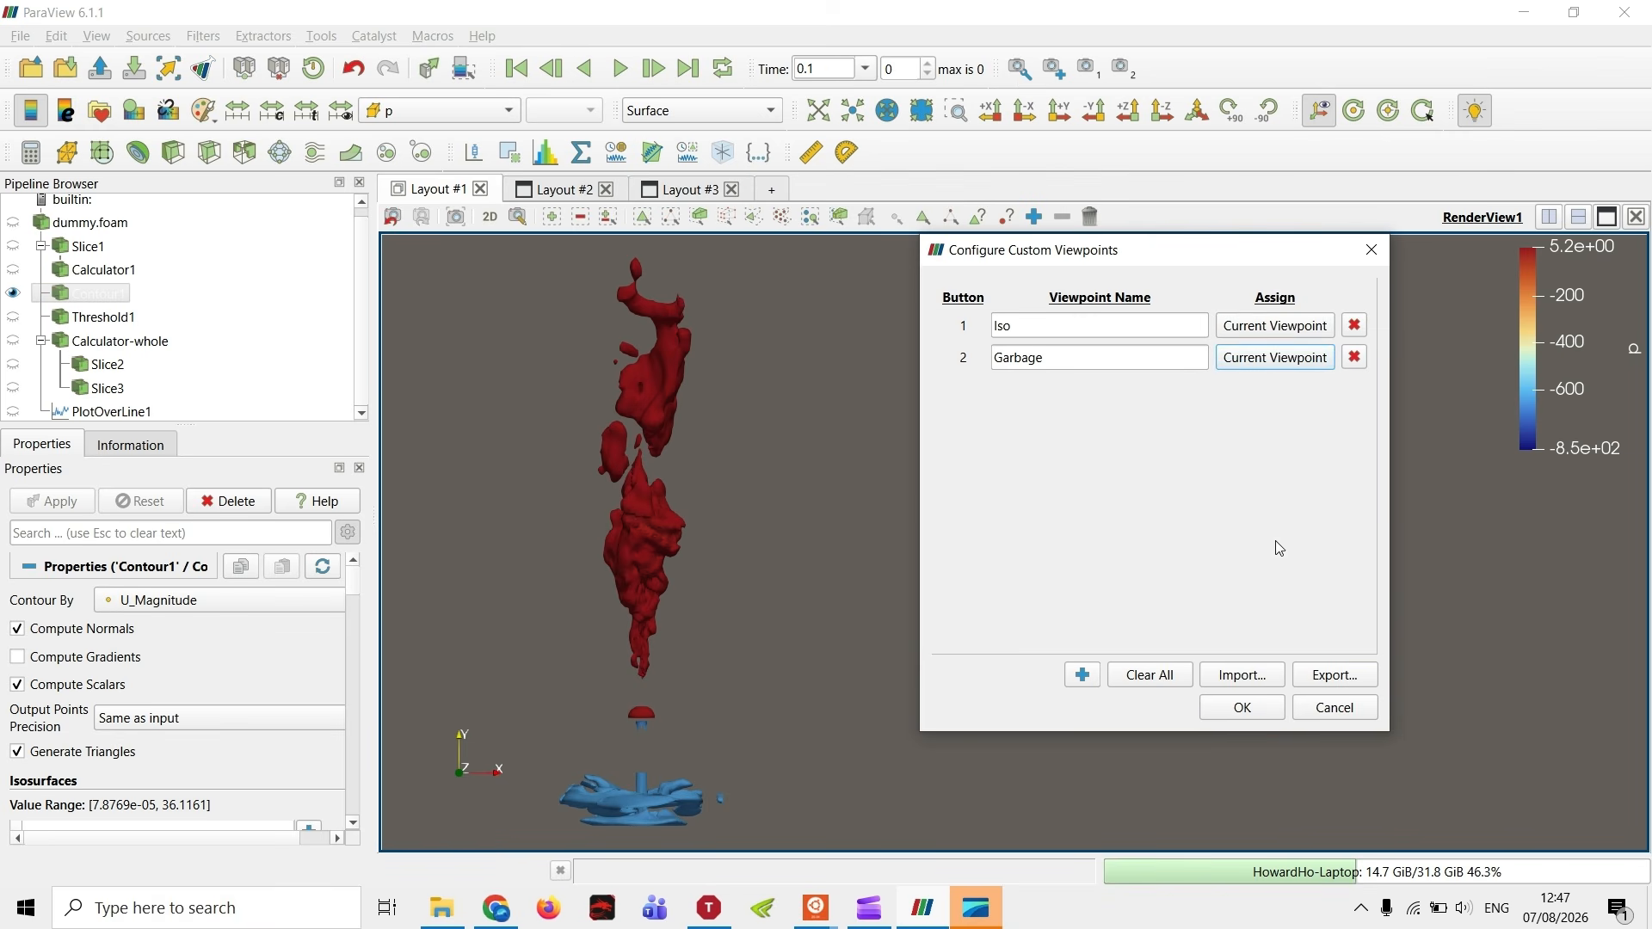
{"action": "left_click", "coordinate": [1242, 705]}
{"action": "scroll", "coordinate": [1126, 432], "scroll_direction": "down", "scroll_amount": 10}
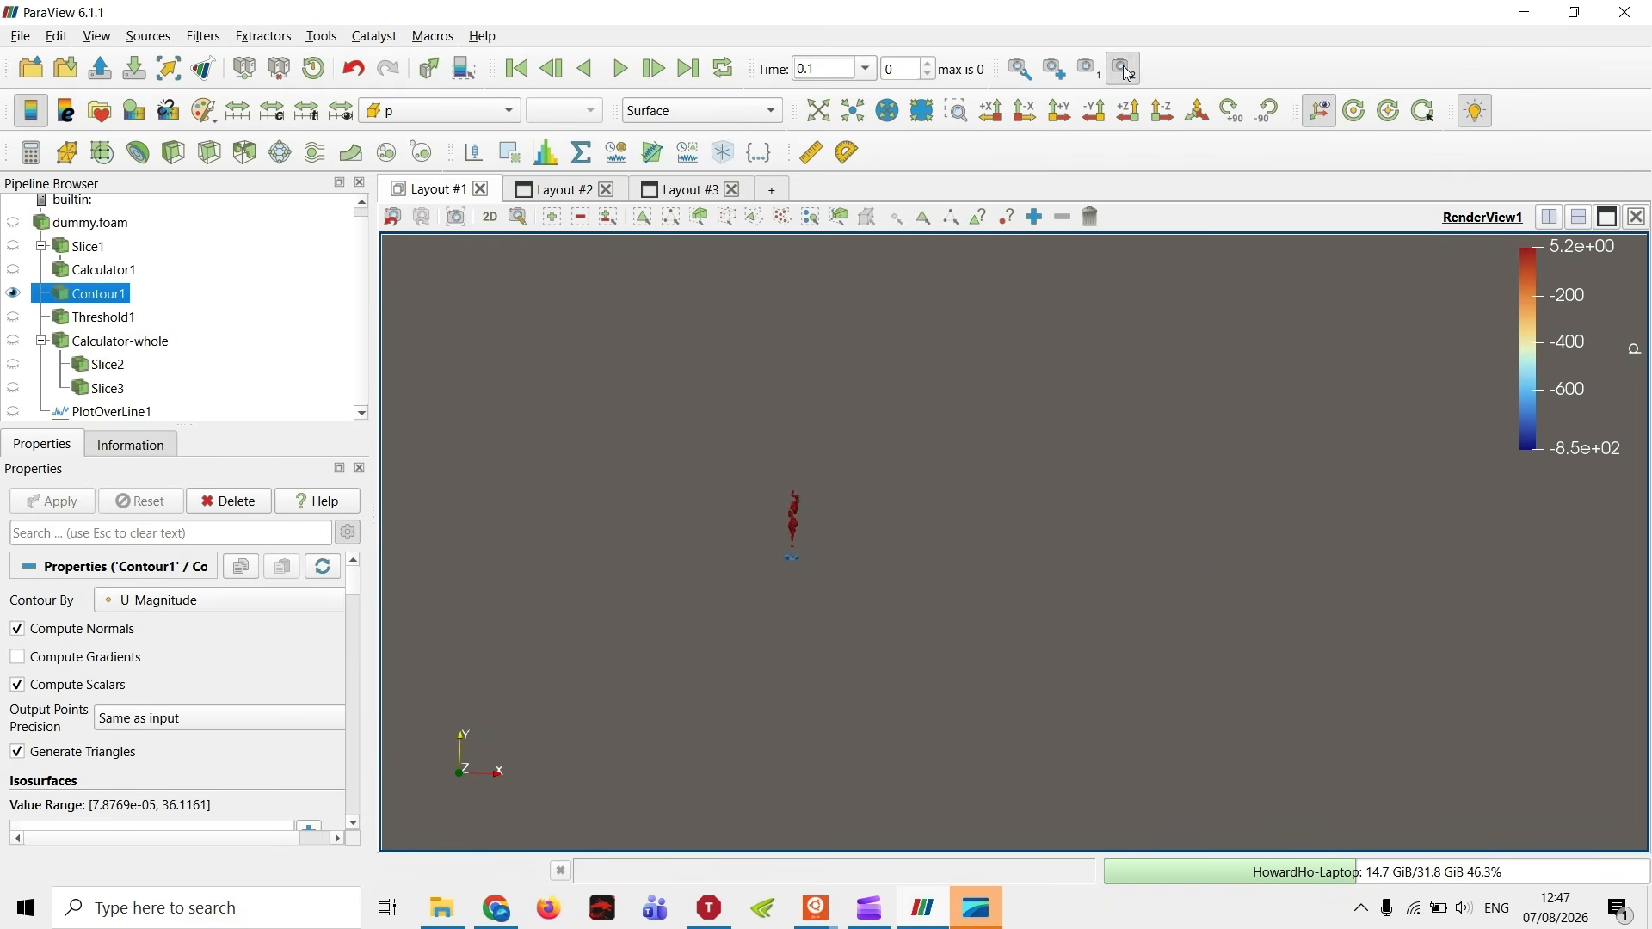
{"action": "scroll", "coordinate": [725, 500], "scroll_direction": "up", "scroll_amount": 10}
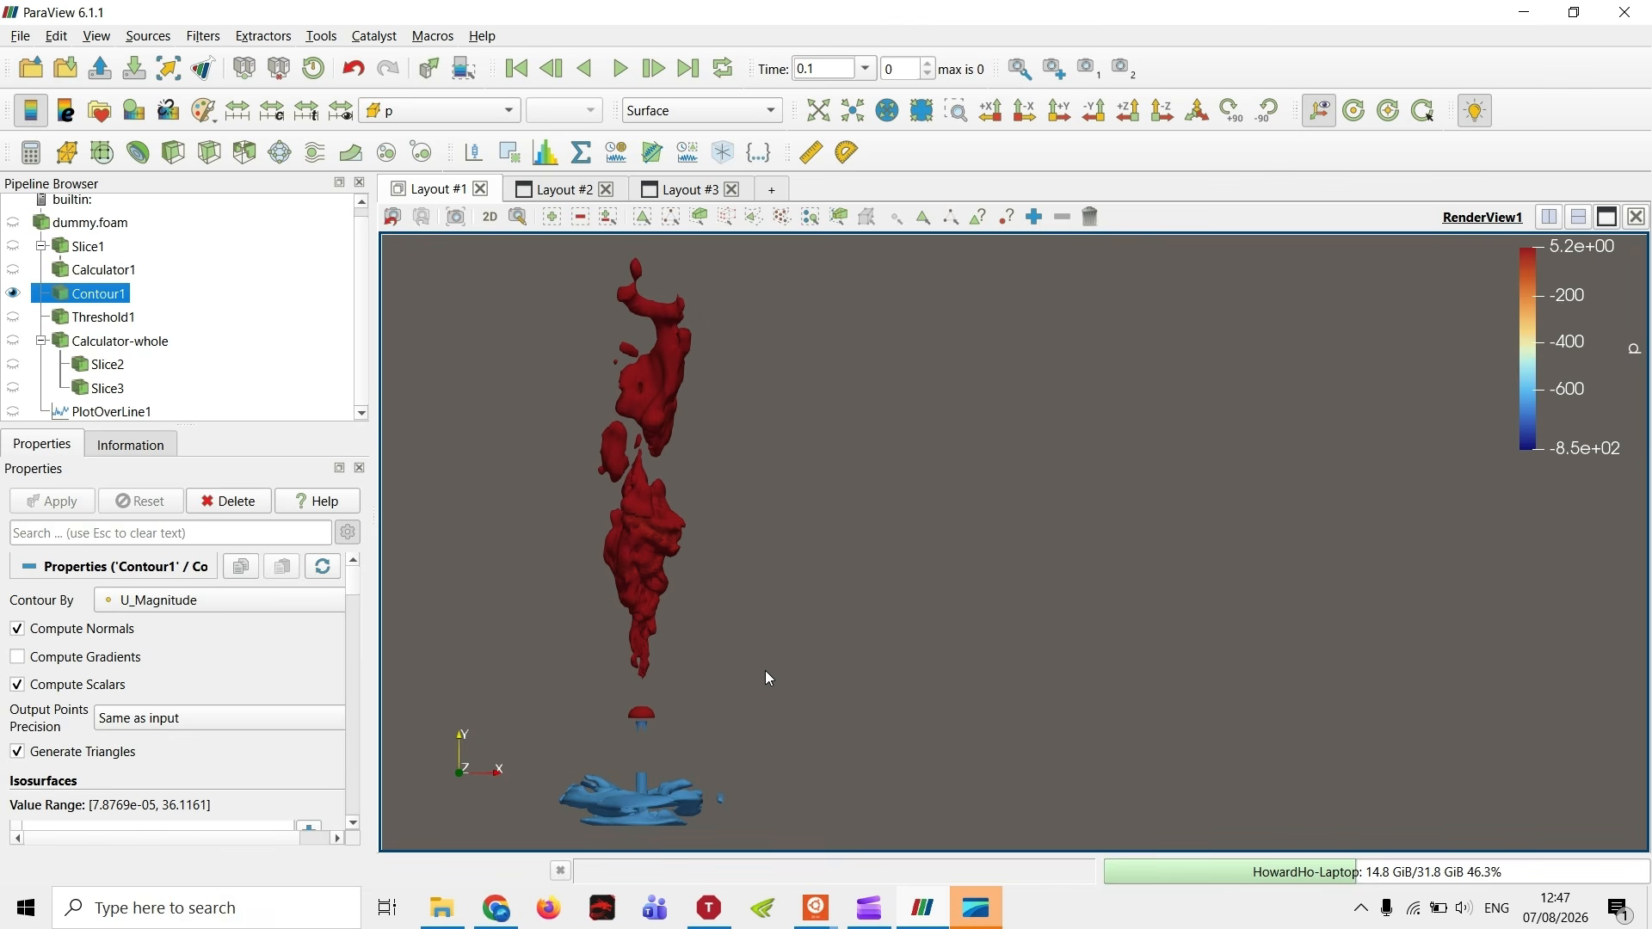
- Rename the Garbage custom viewpoint as XY
{"action": "left_click", "coordinate": [1022, 69]}
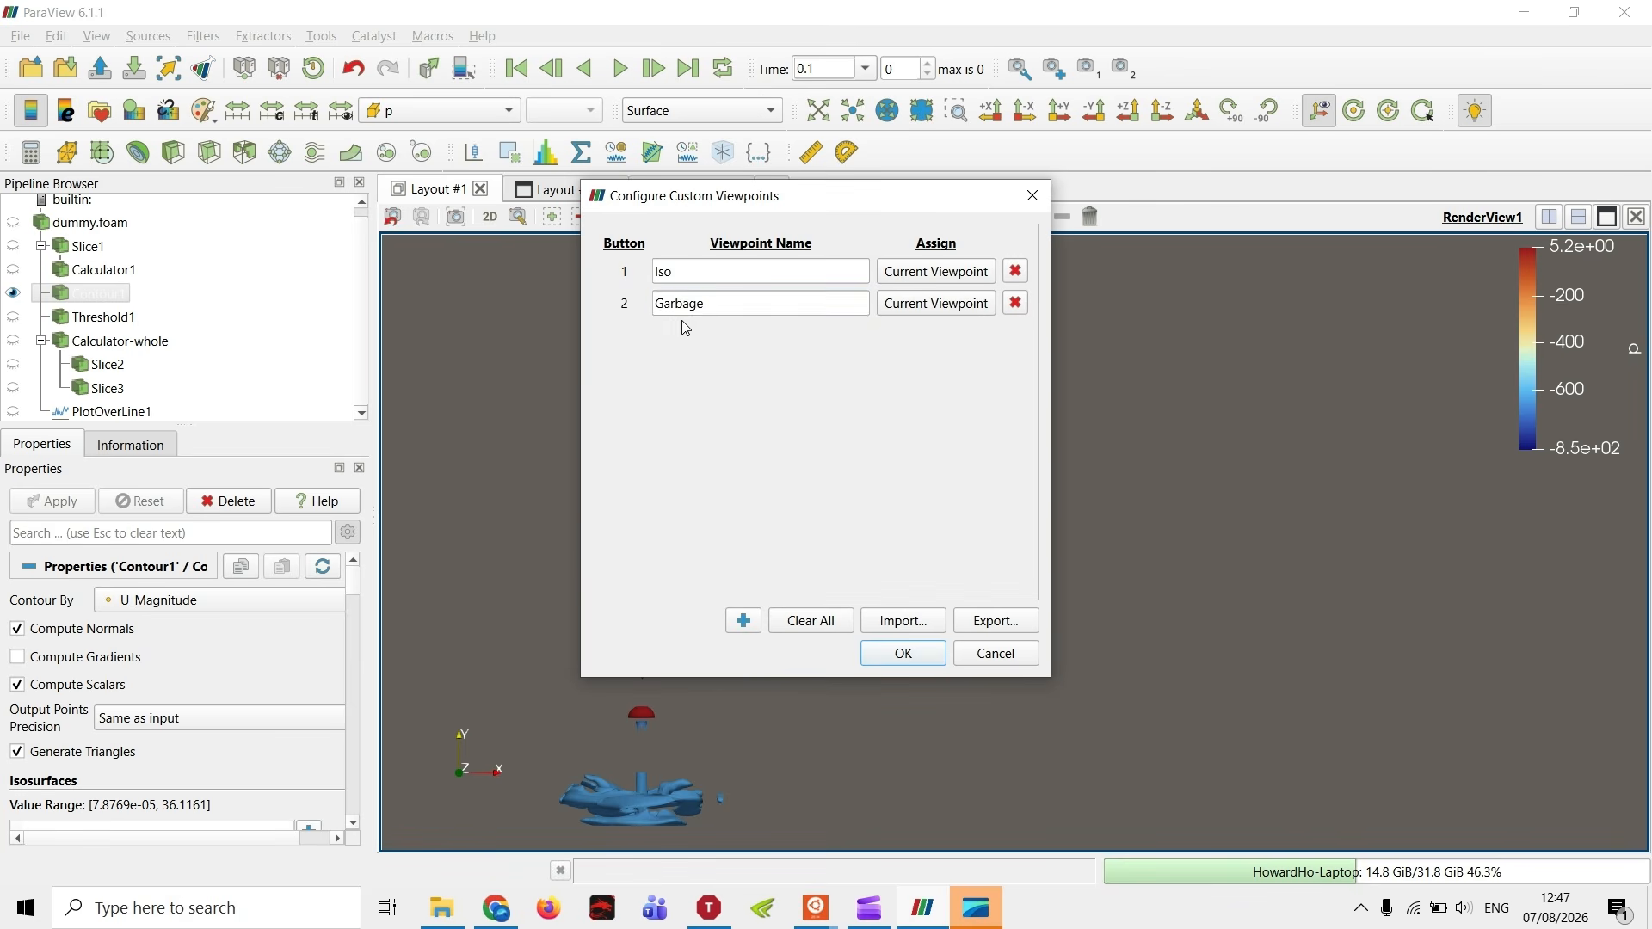
{"action": "left_click_drag", "start_coordinate": [708, 304], "coordinate": [610, 310]}
{"action": "type", "text": "XY"}
{"action": "key", "text": "Return"}
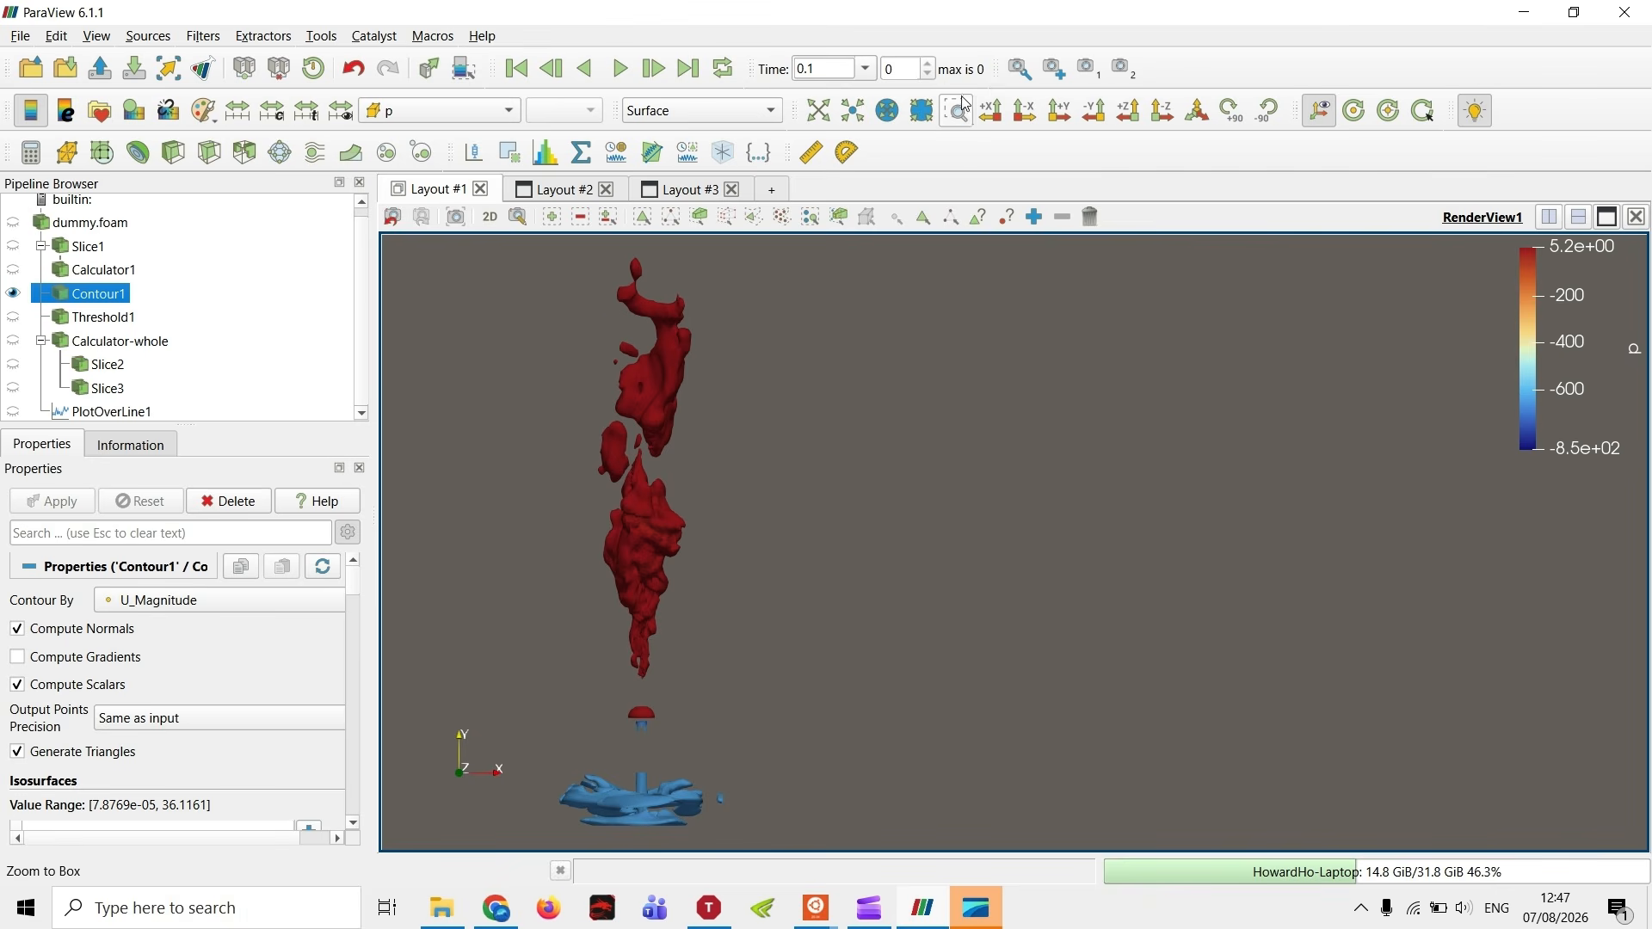
- View the custom viewpoint export dialog without saving a file, and delete the XY viewpoint
{"action": "left_click", "coordinate": [1022, 69]}
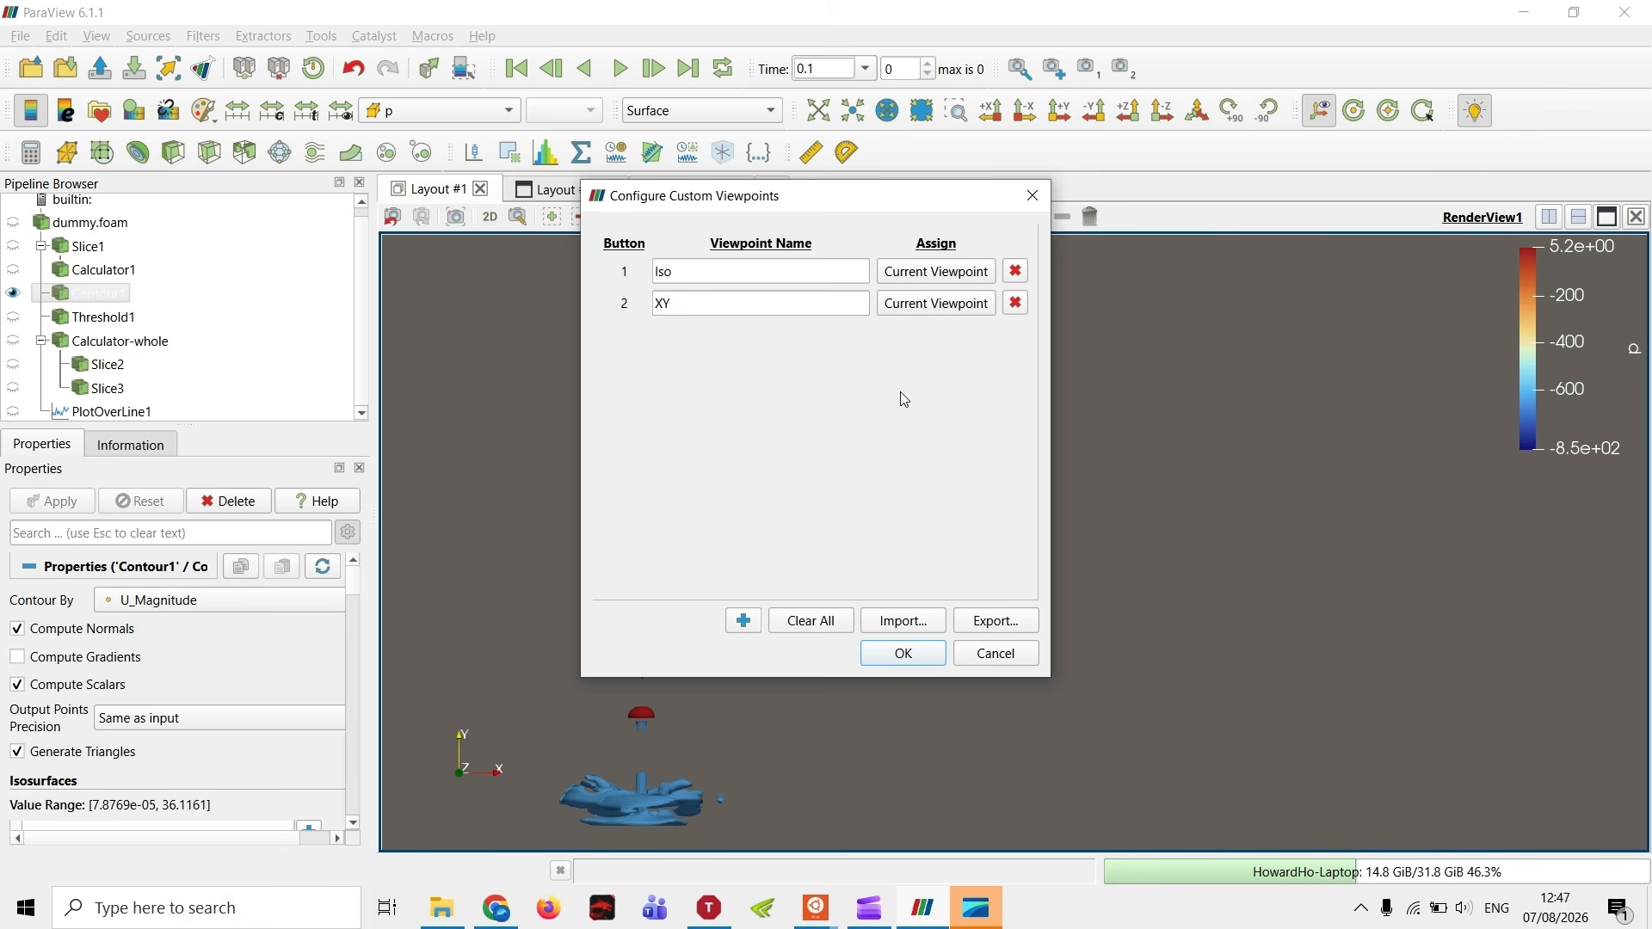
{"action": "left_click", "coordinate": [996, 621]}
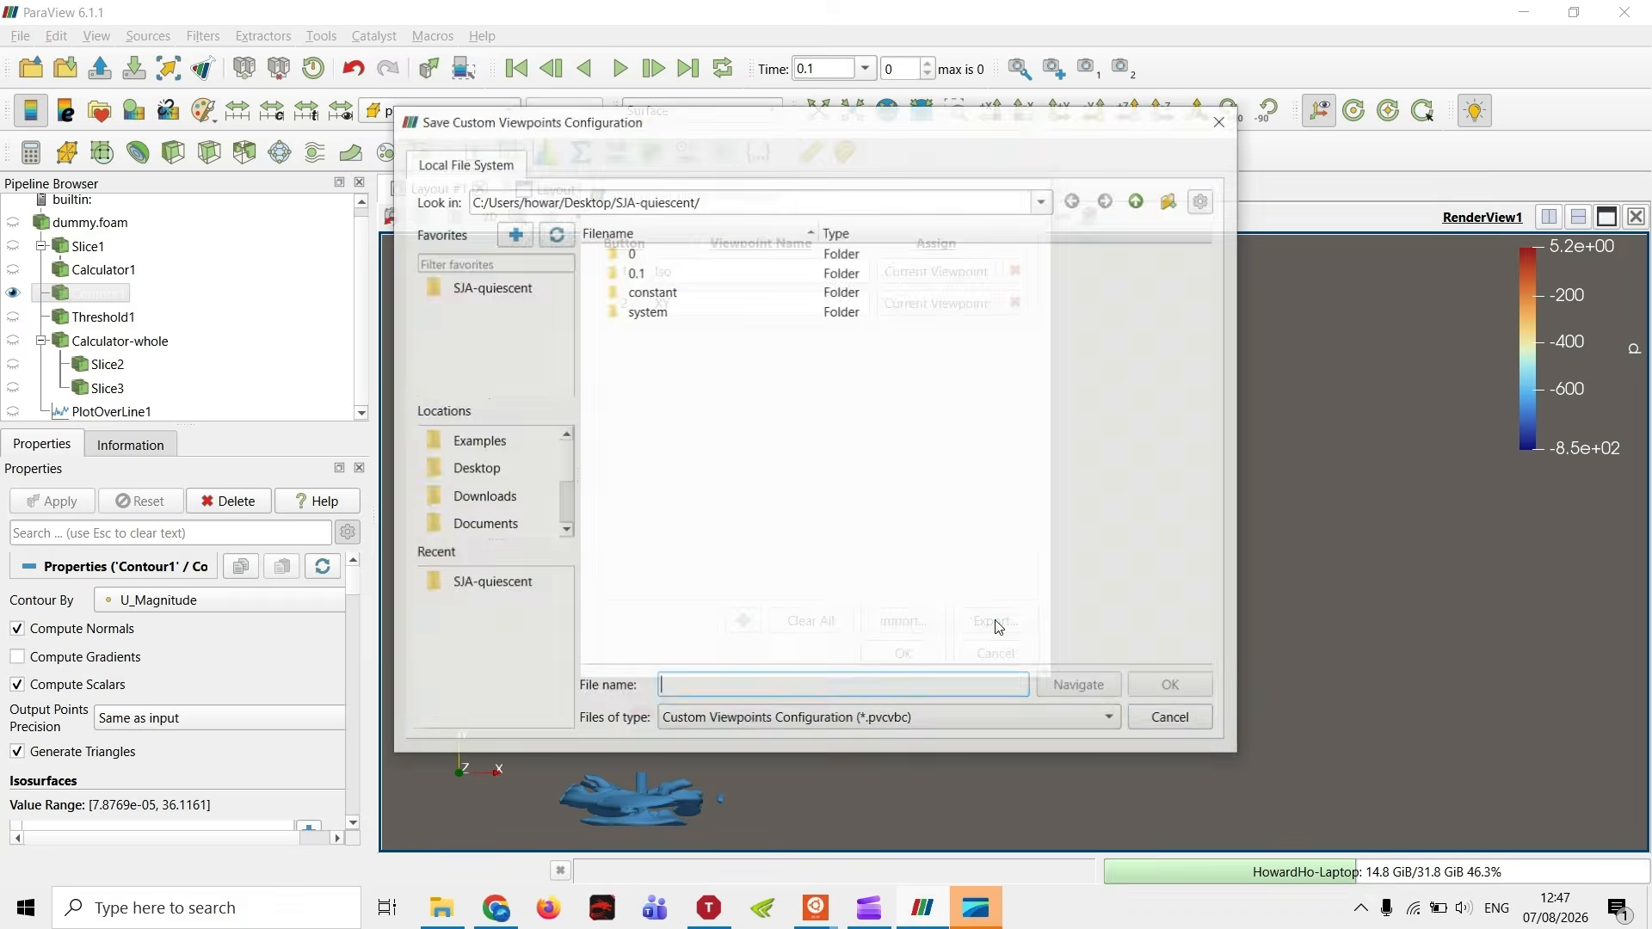
{"action": "left_click", "coordinate": [1221, 126]}
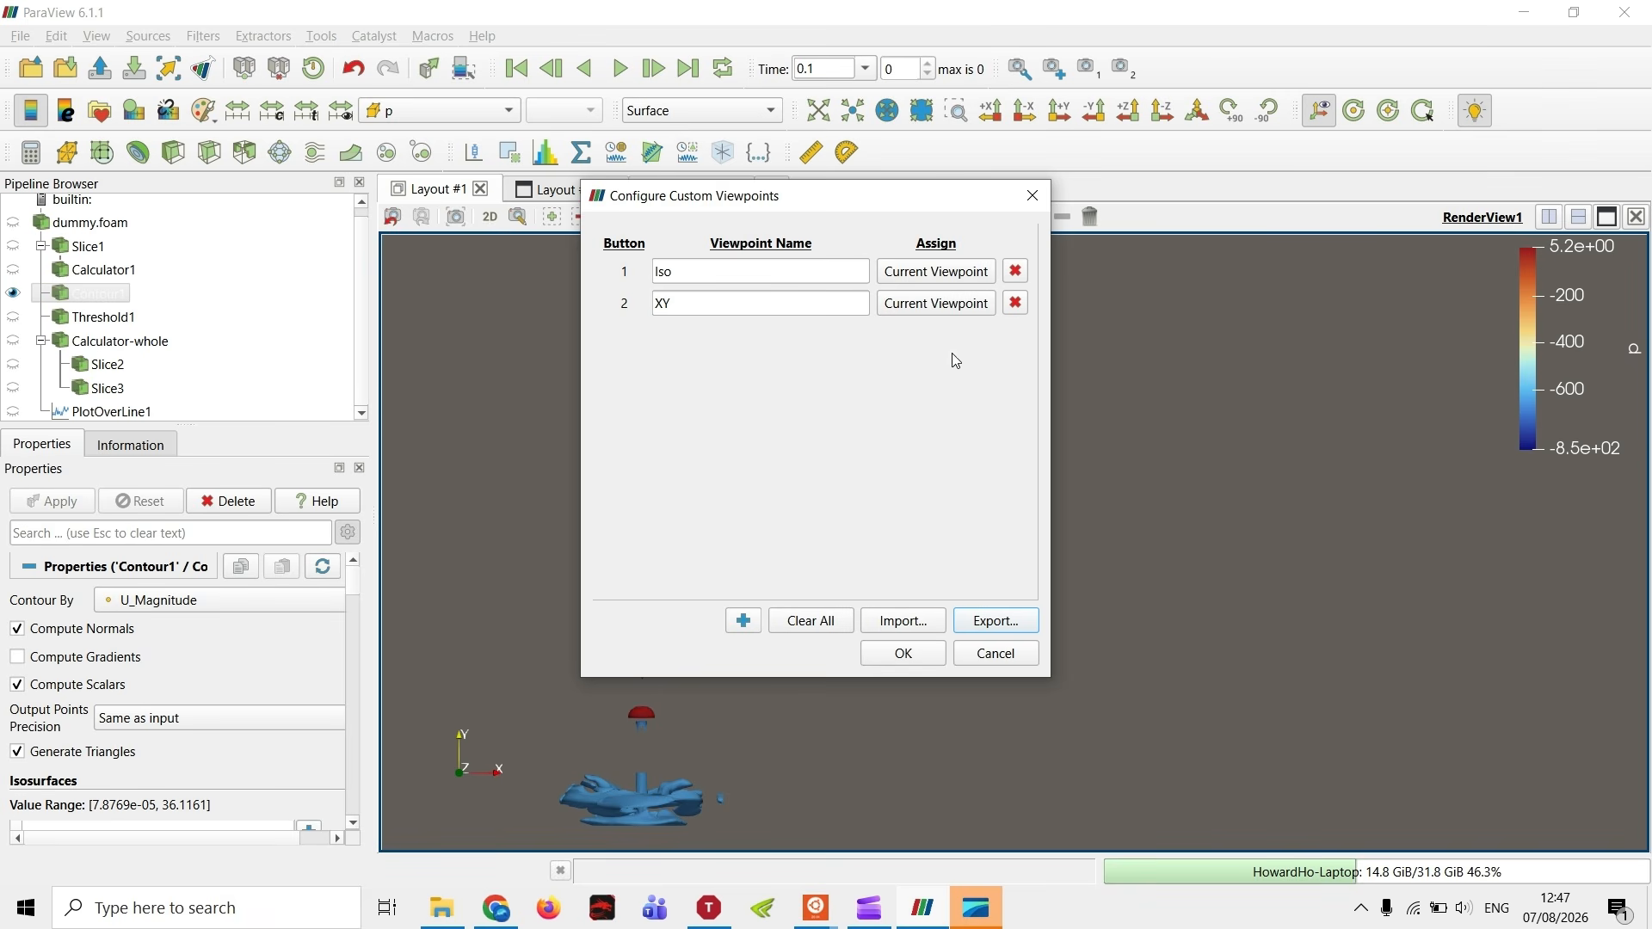
{"action": "left_click", "coordinate": [1018, 306]}
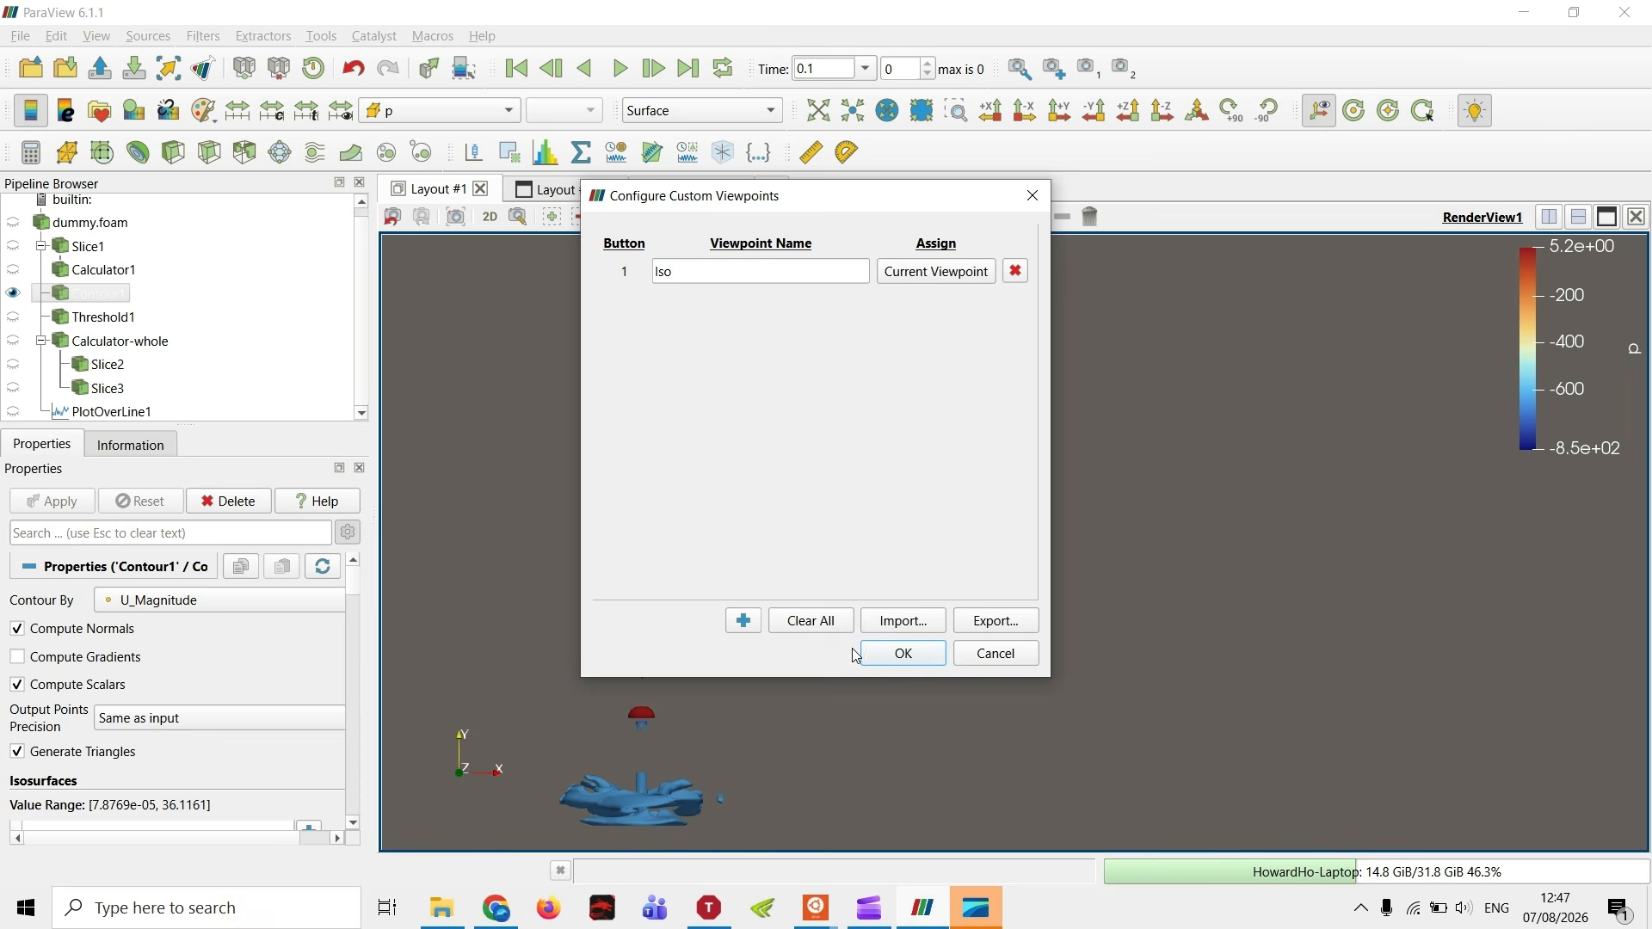
{"action": "left_click", "coordinate": [934, 655]}
{"action": "middle_click_drag", "start_coordinate": [931, 609], "coordinate": [1098, 540]}
{"action": "scroll", "coordinate": [1433, 549], "scroll_direction": "down", "scroll_amount": 4}
{"action": "scroll", "coordinate": [621, 395], "scroll_direction": "up", "scroll_amount": 4}
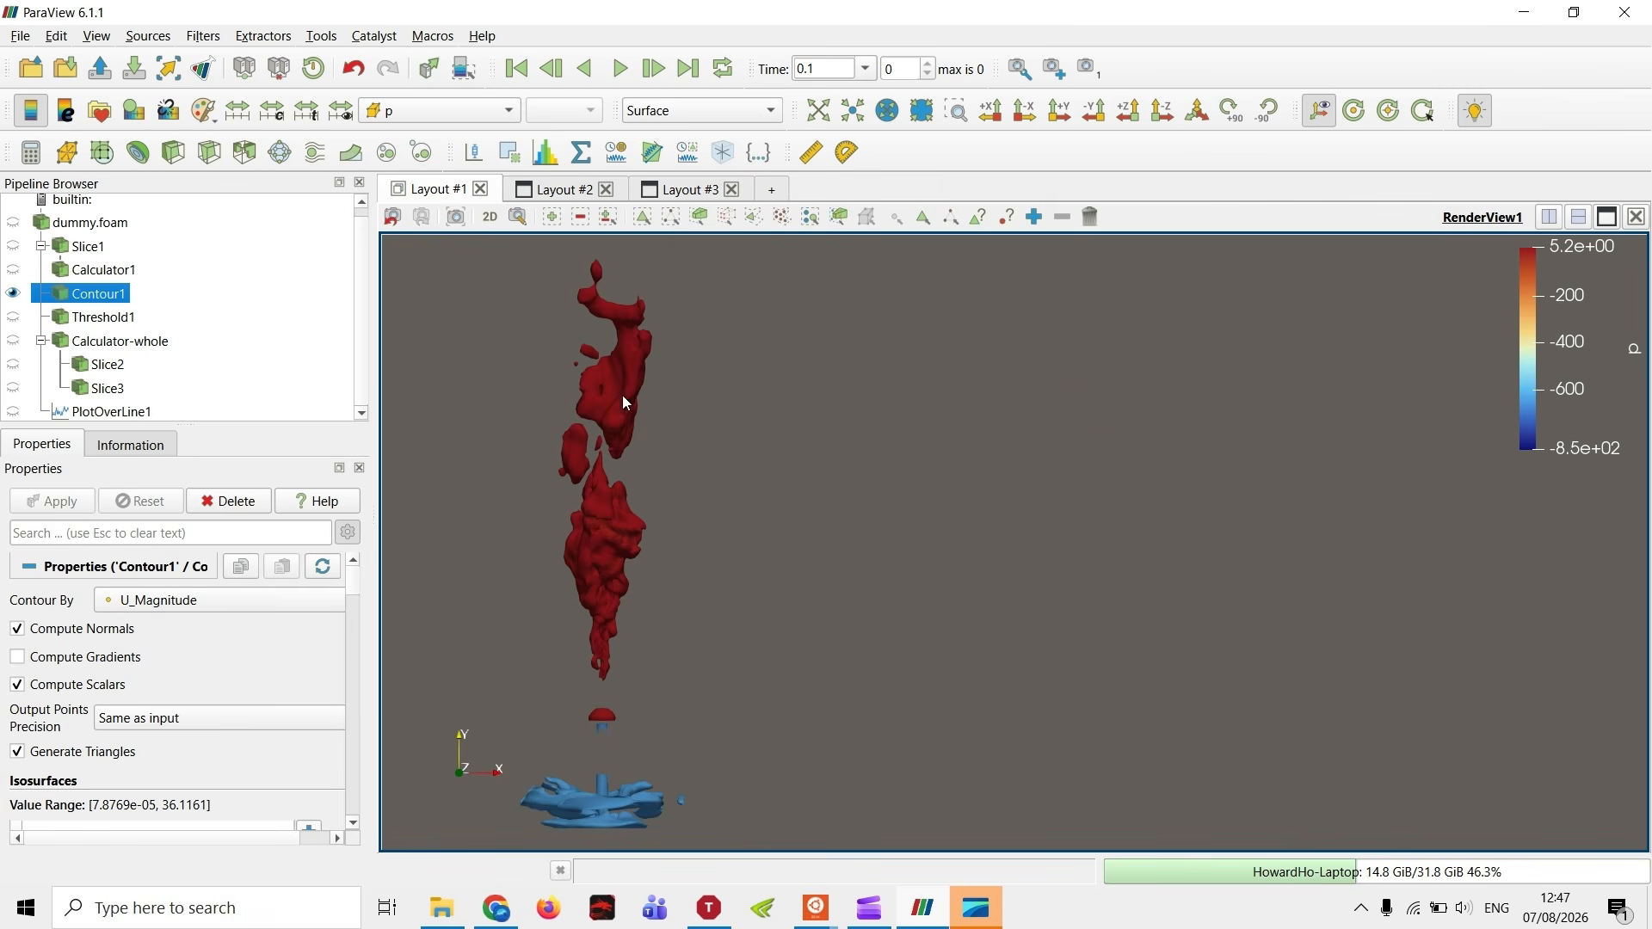
- Open the camera adjustment settings and place them so Contour1 remains in view
{"action": "middle_click_drag", "start_coordinate": [643, 379], "coordinate": [905, 399]}
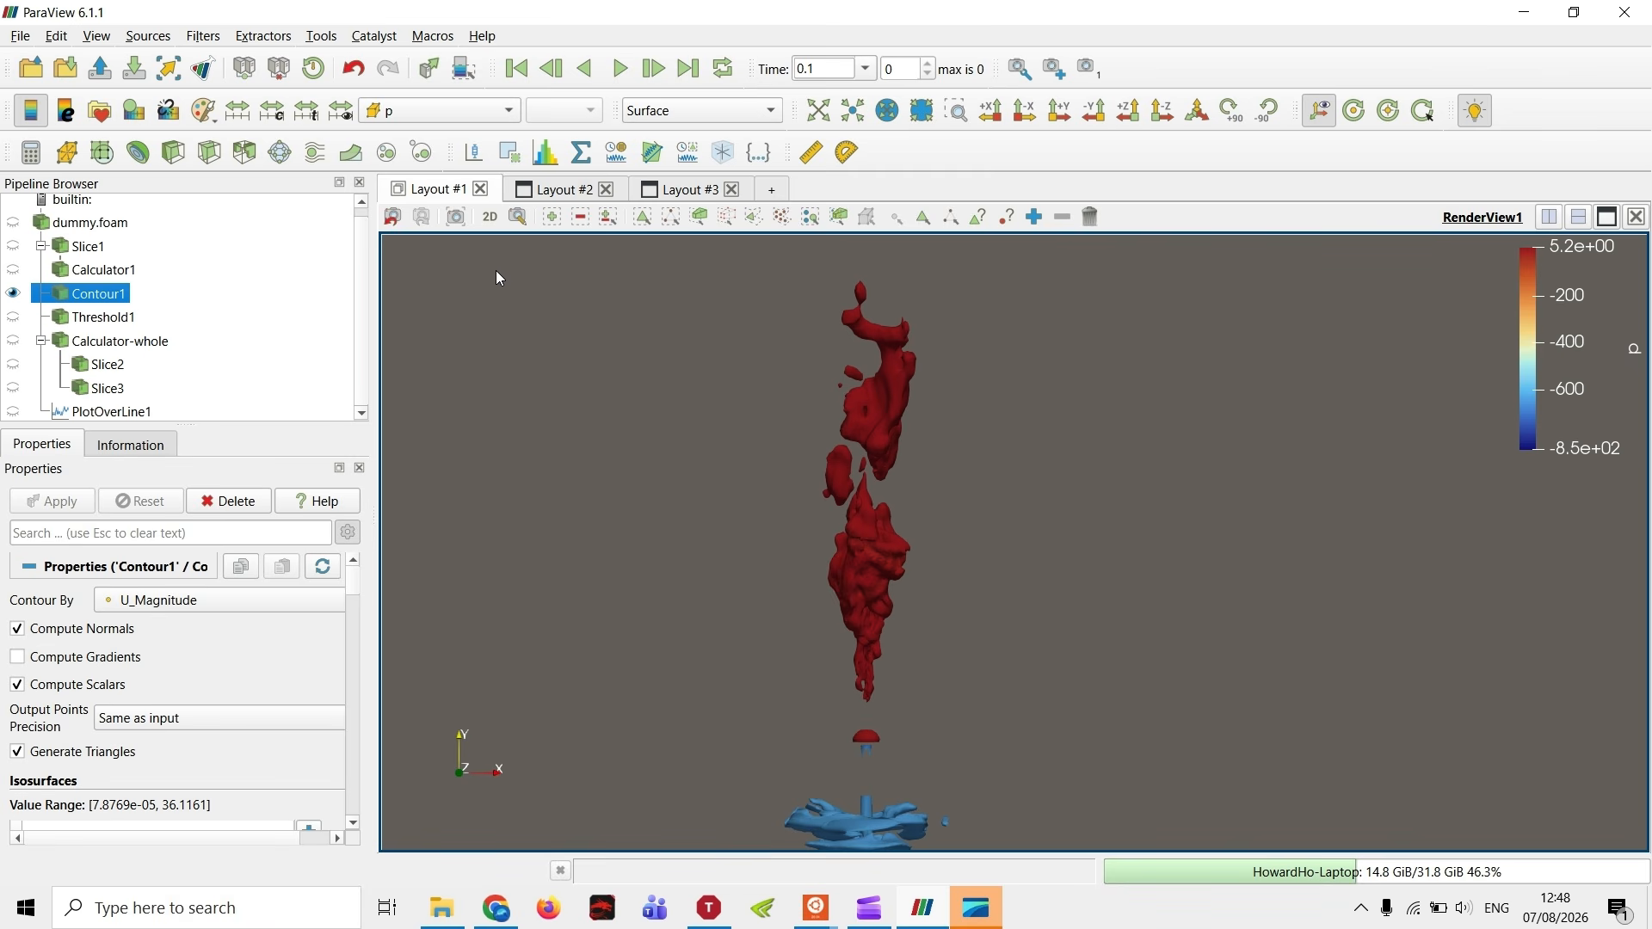
{"action": "left_click", "coordinate": [518, 217]}
{"action": "left_click_drag", "start_coordinate": [886, 26], "coordinate": [1404, 93]}
{"action": "scroll", "coordinate": [803, 585], "scroll_direction": "down", "scroll_amount": 2}
{"action": "left_click_drag", "start_coordinate": [768, 623], "coordinate": [605, 606]}
{"action": "left_click_drag", "start_coordinate": [698, 652], "coordinate": [643, 611]}
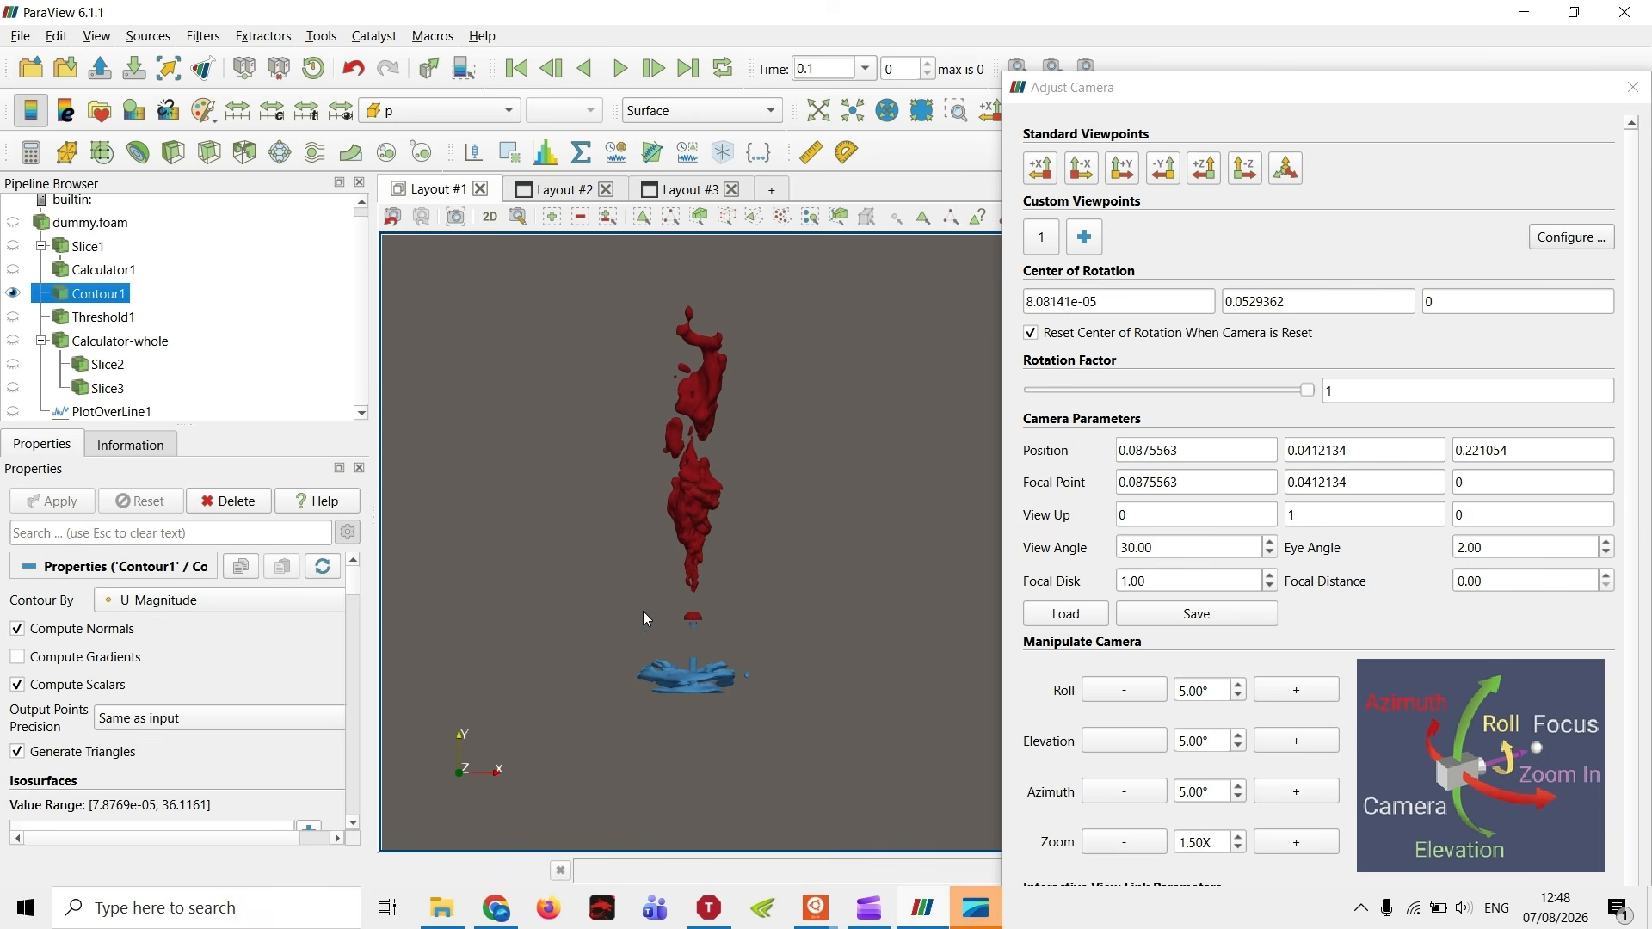
{"action": "left_click_drag", "start_coordinate": [1170, 89], "coordinate": [1127, 152]}
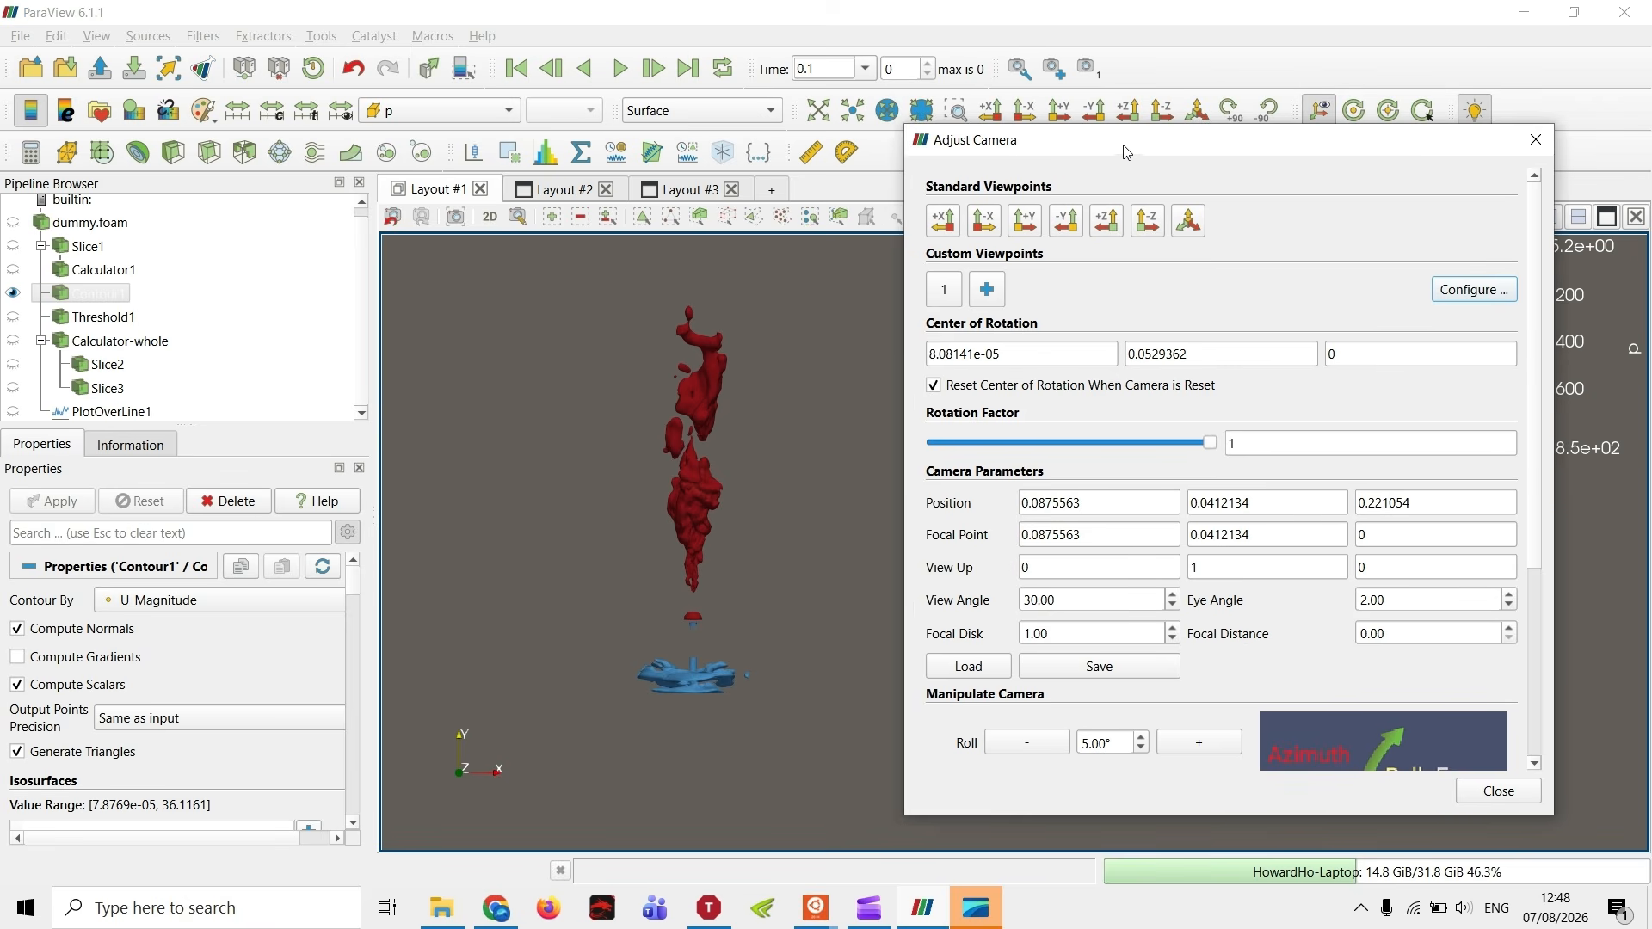
- Pan and zoom Contour1 to examine how the camera position and focal point respond, and look through the remaining camera settings
{"action": "left_click_drag", "start_coordinate": [602, 519], "coordinate": [622, 546]}
{"action": "scroll", "coordinate": [634, 598], "scroll_direction": "up", "scroll_amount": 3}
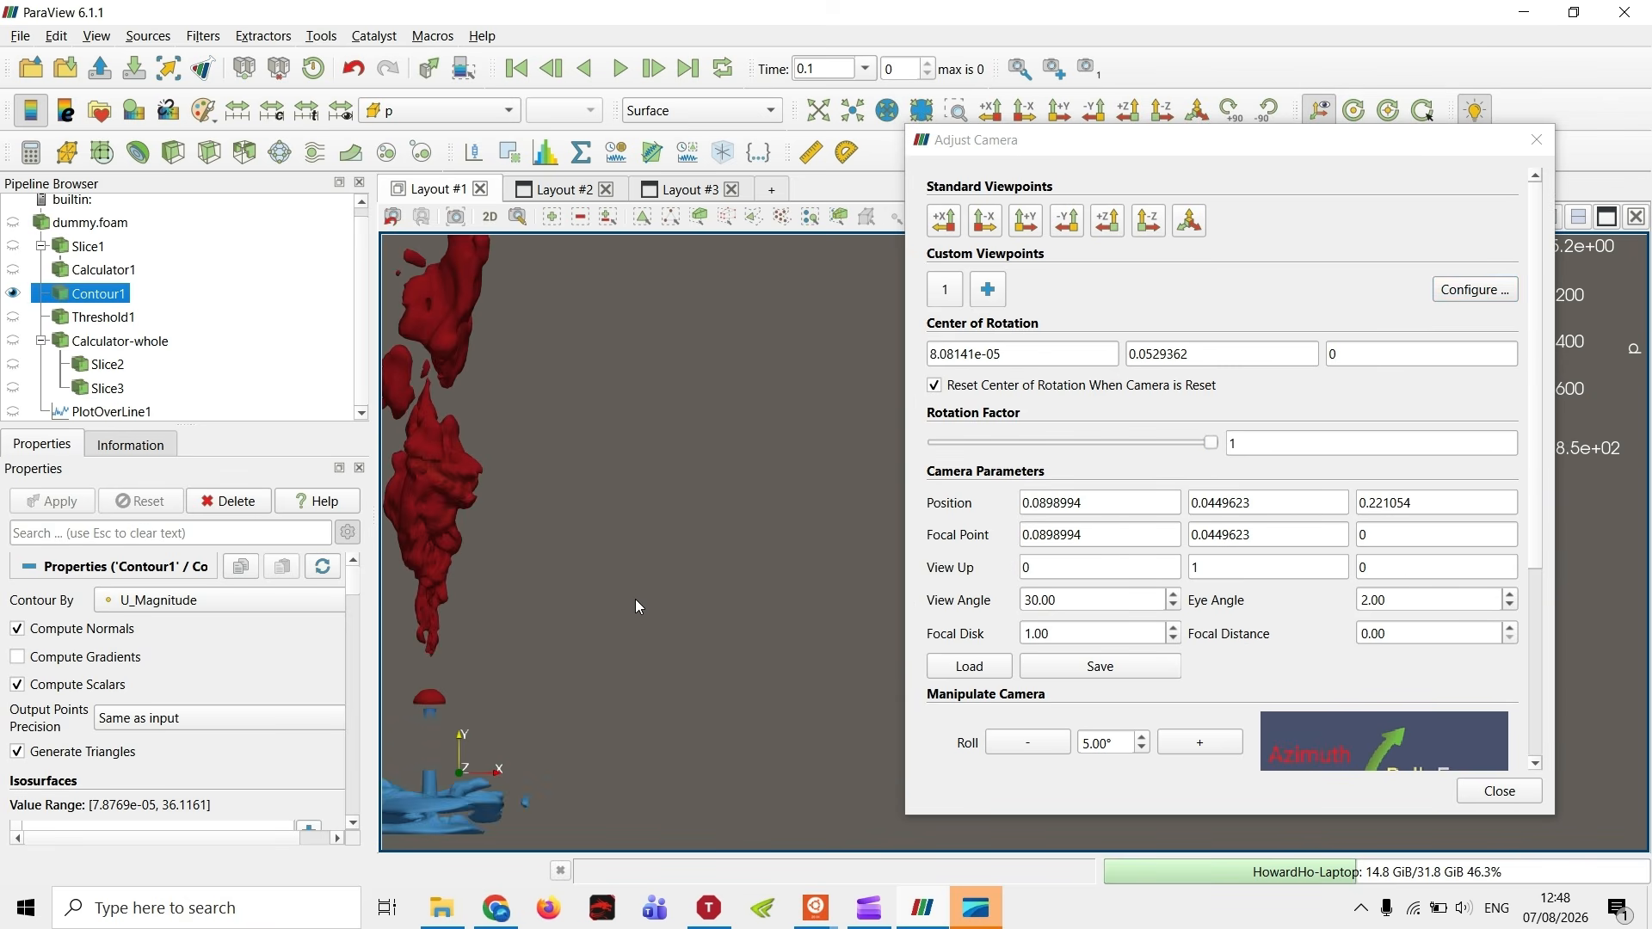
{"action": "scroll", "coordinate": [619, 599], "scroll_direction": "down", "scroll_amount": 3}
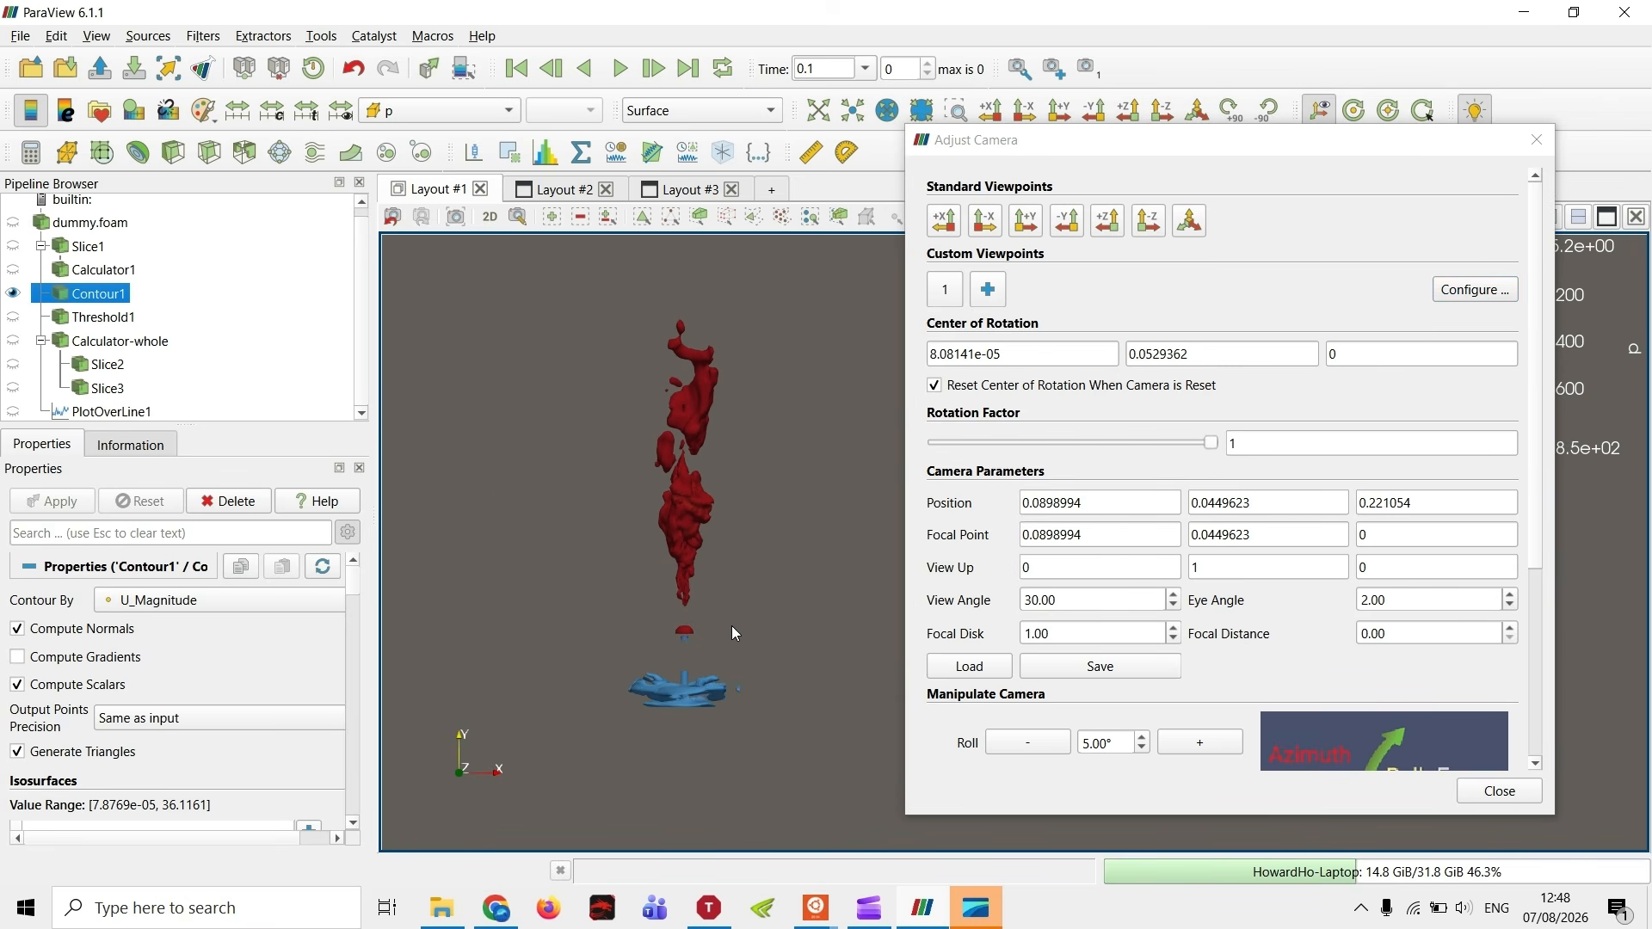
{"action": "scroll", "coordinate": [1067, 574], "scroll_direction": "down", "scroll_amount": 3}
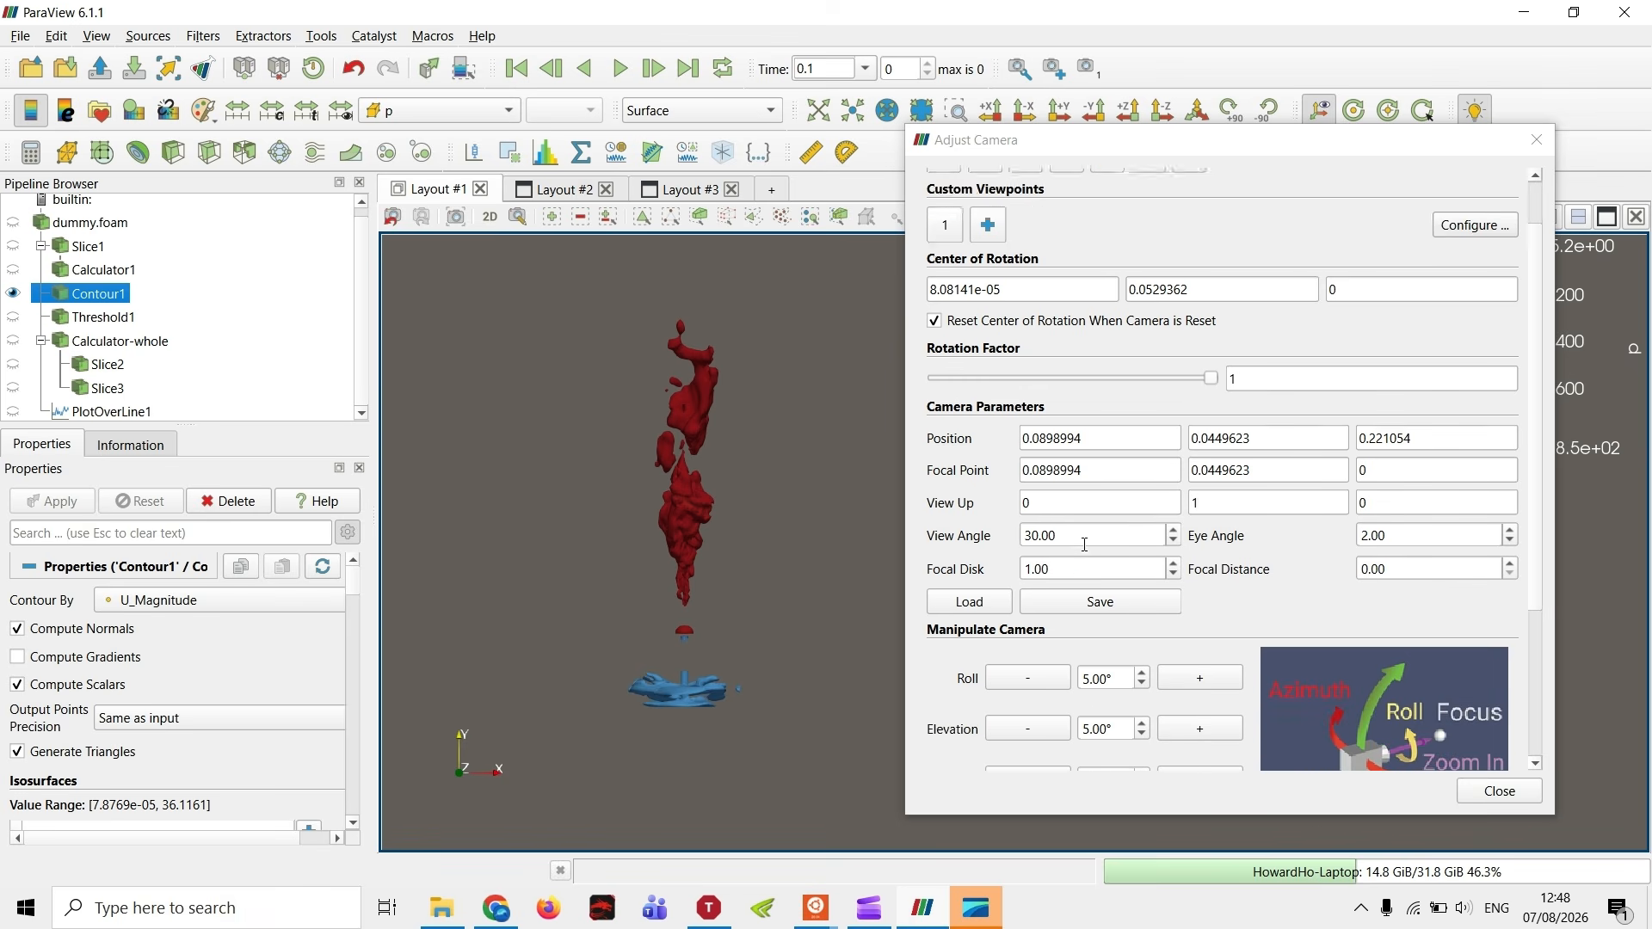
{"action": "scroll", "coordinate": [1149, 634], "scroll_direction": "up", "scroll_amount": 1}
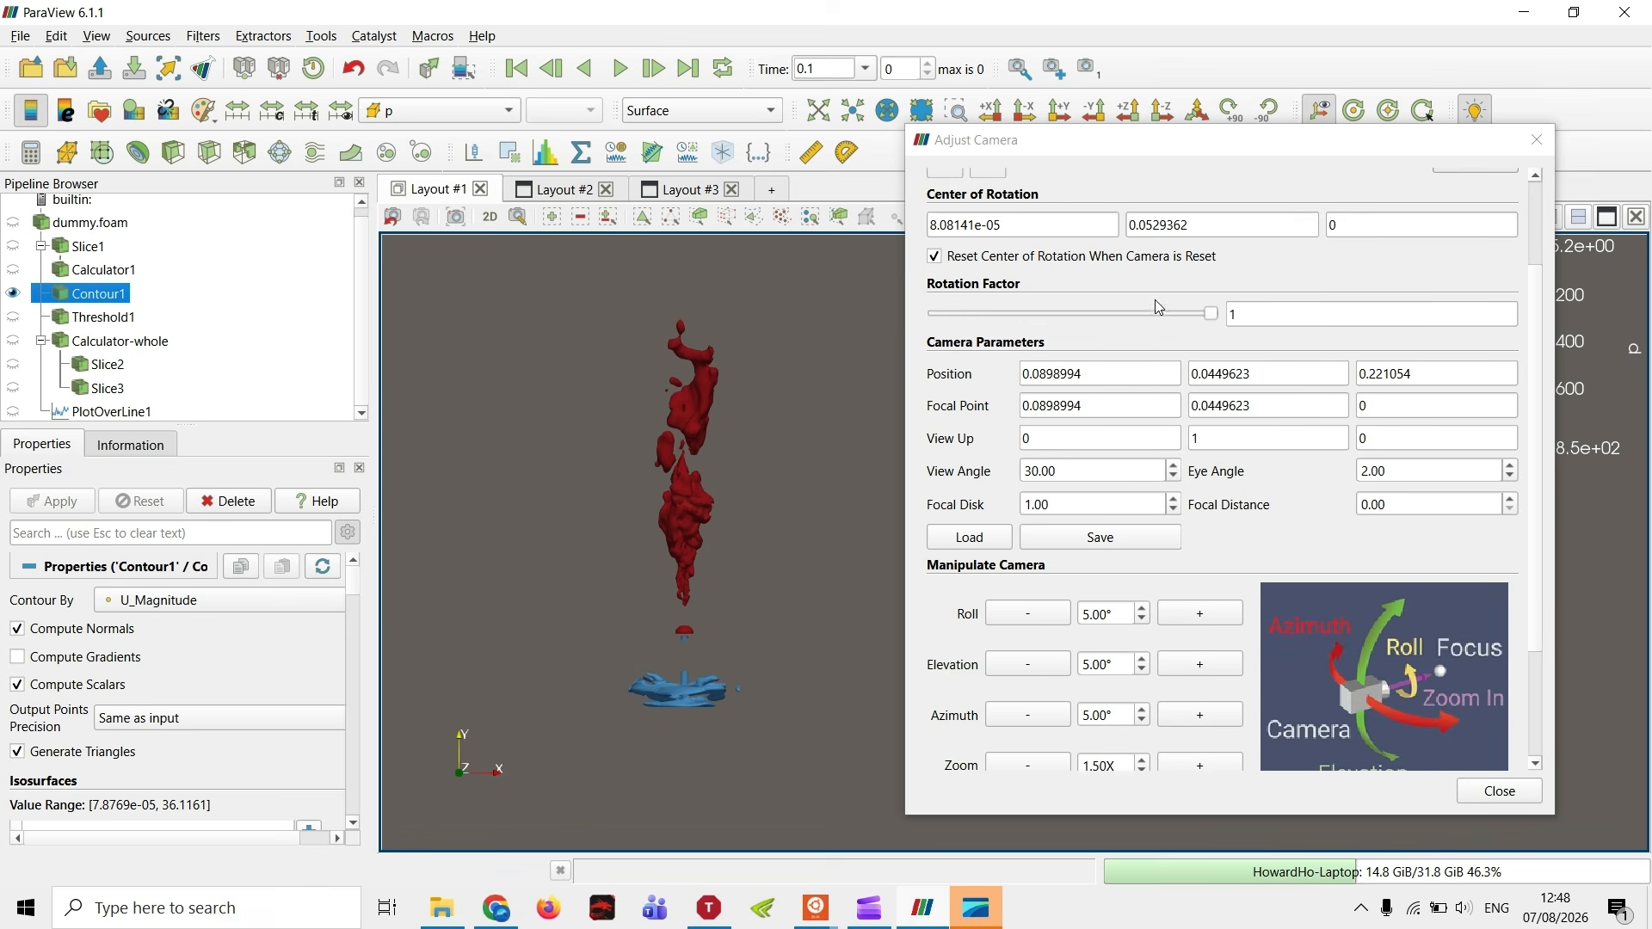
{"action": "scroll", "coordinate": [1159, 308], "scroll_direction": "up", "scroll_amount": 2}
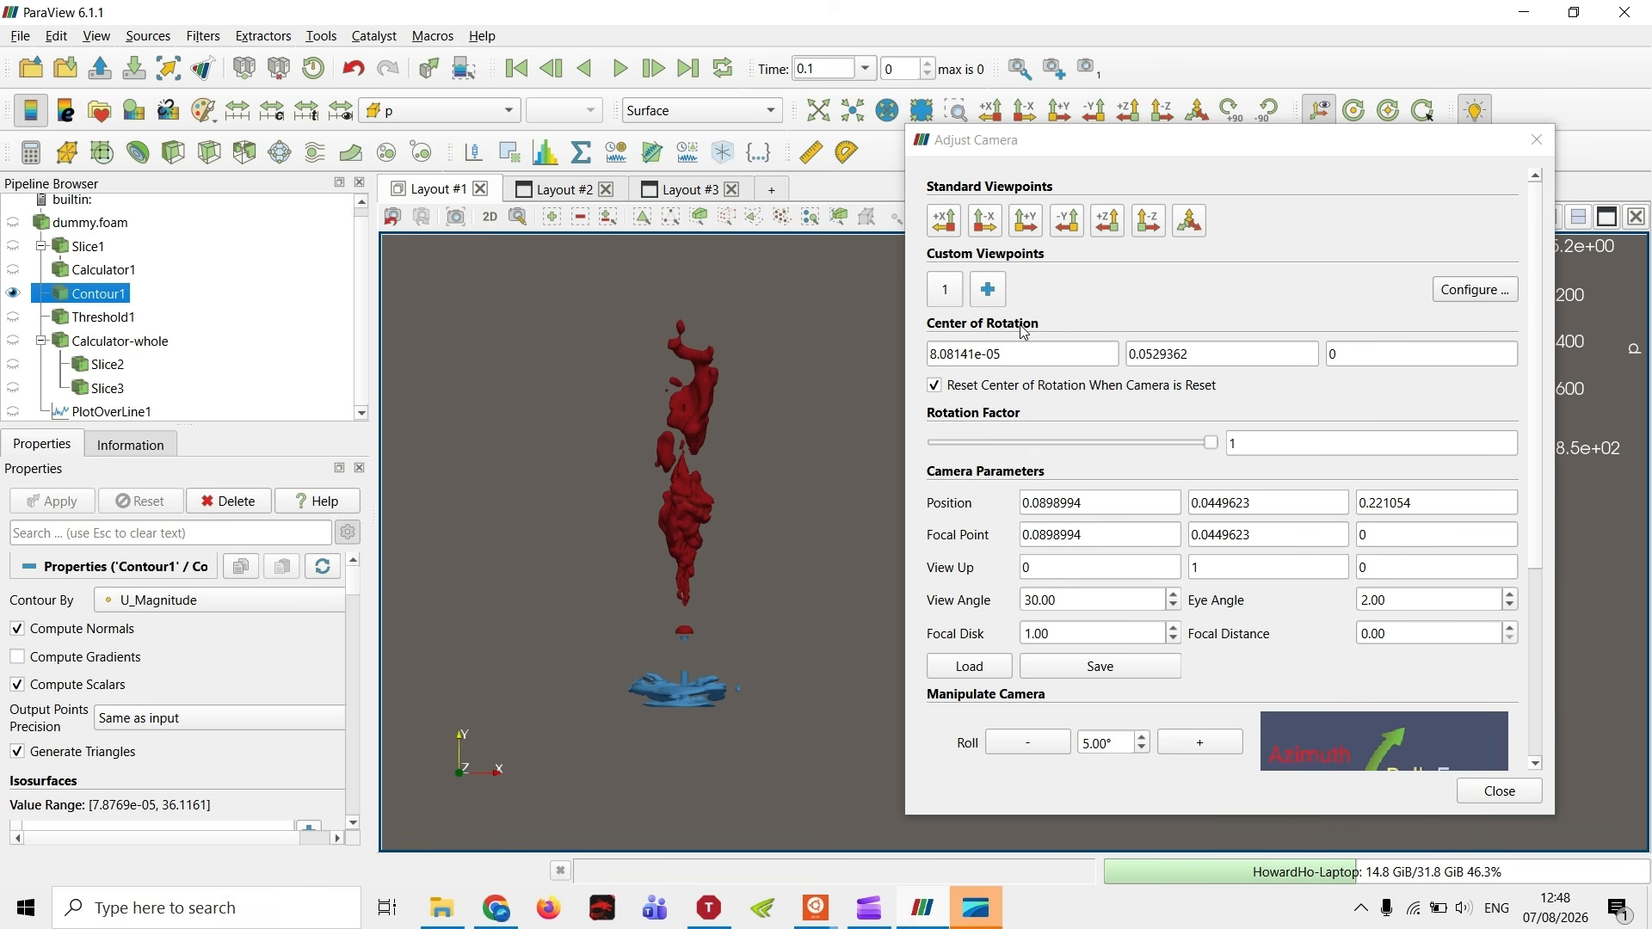
- Disable resetting the center of rotation on camera reset, and rotate the model in 3D interaction mode
{"action": "left_click", "coordinate": [1030, 388]}
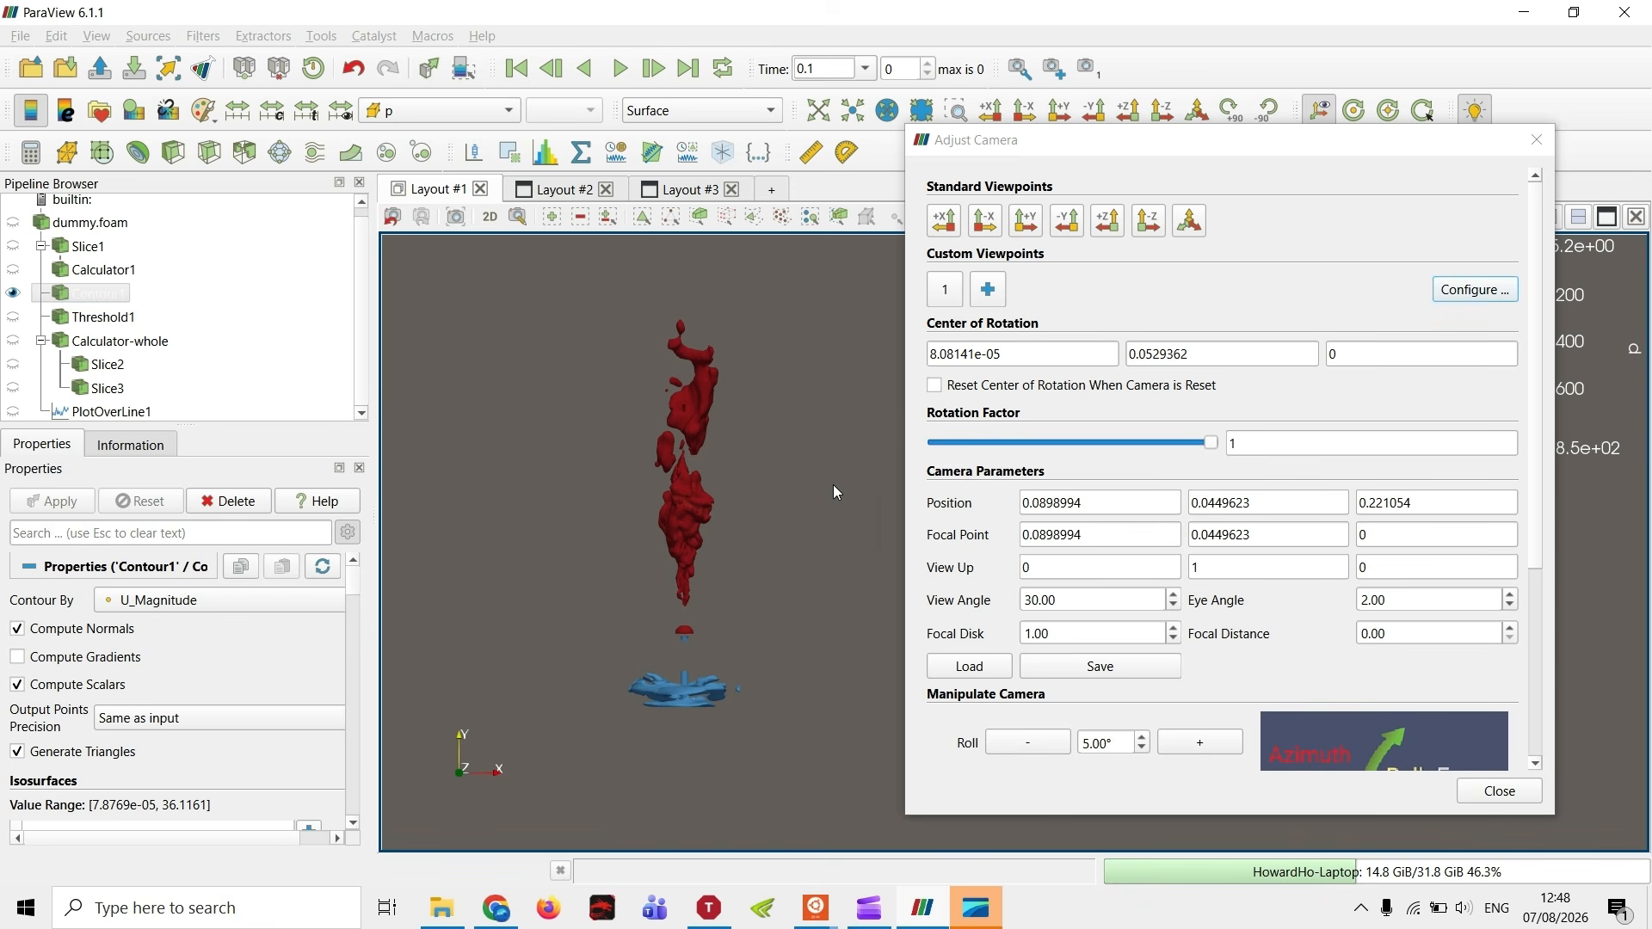
{"action": "middle_click_drag", "start_coordinate": [832, 484], "coordinate": [701, 431]}
{"action": "left_click", "coordinate": [491, 216]}
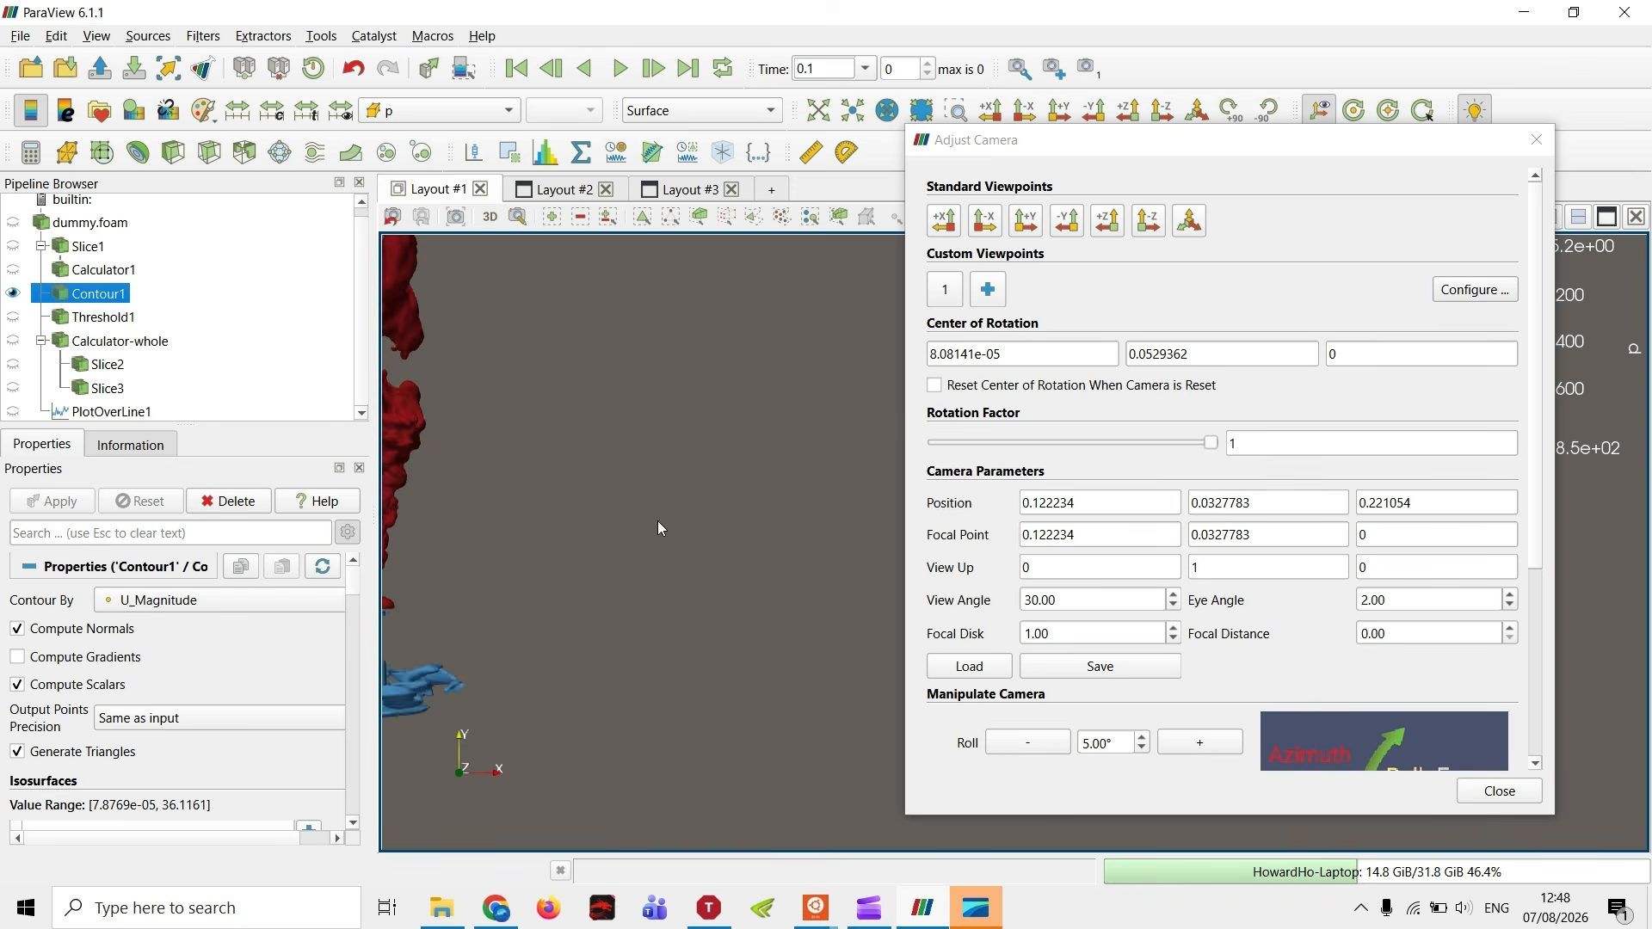
{"action": "left_click_drag", "start_coordinate": [657, 519], "coordinate": [719, 585]}
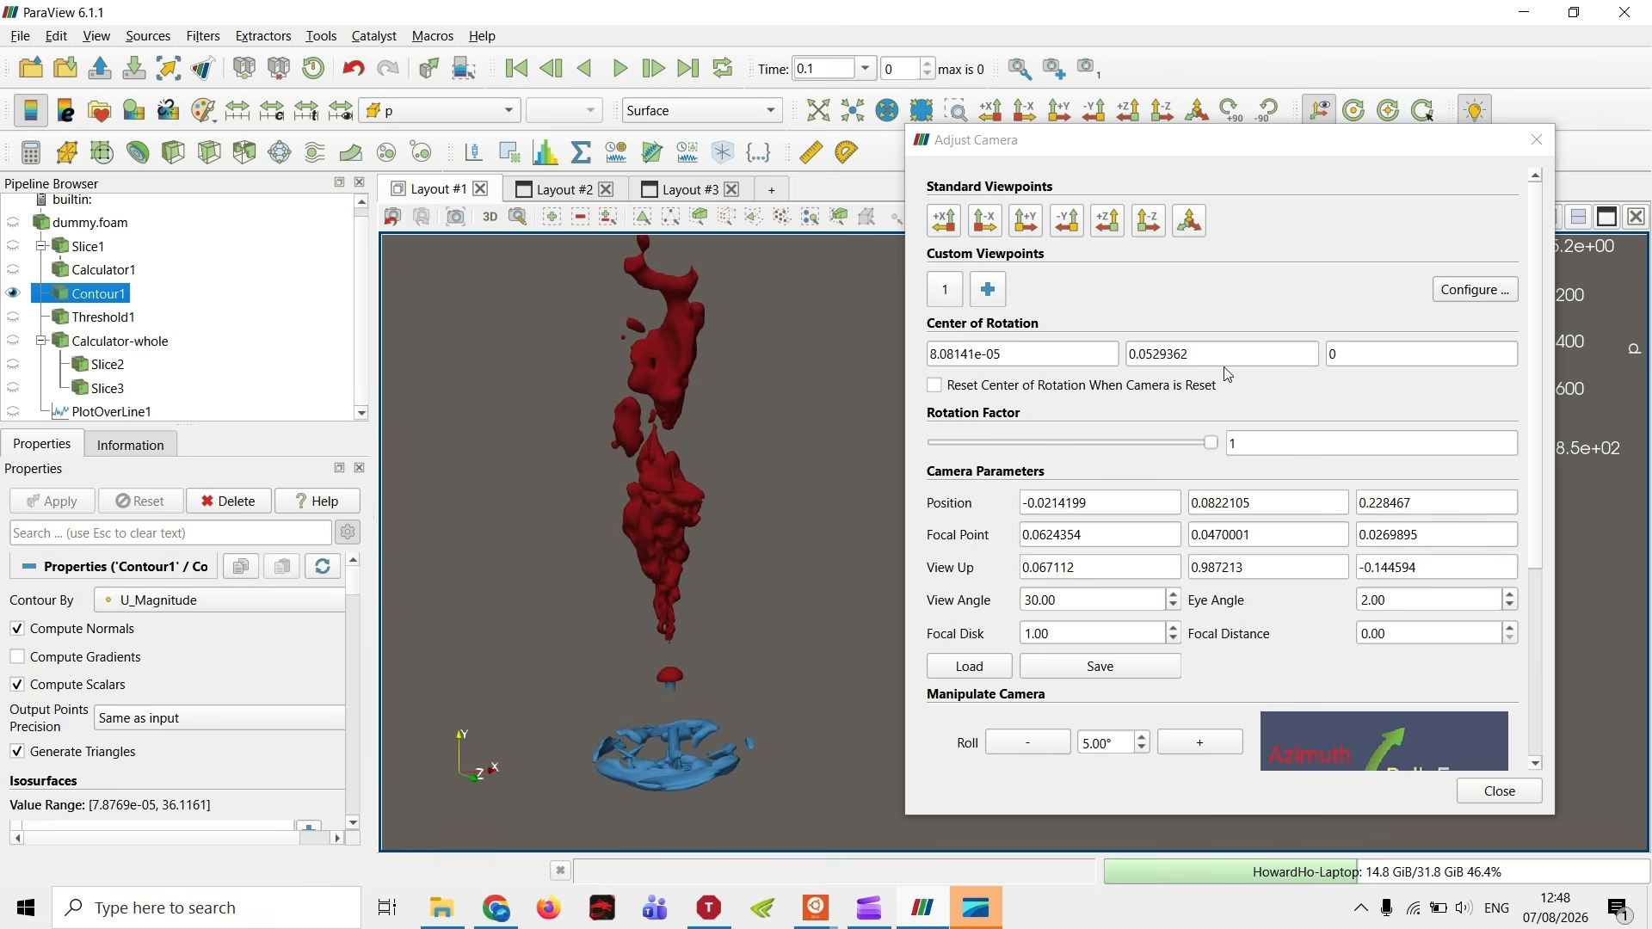
- Set the center of rotation to X 0 and Y 0.02
{"action": "left_click", "coordinate": [1035, 357]}
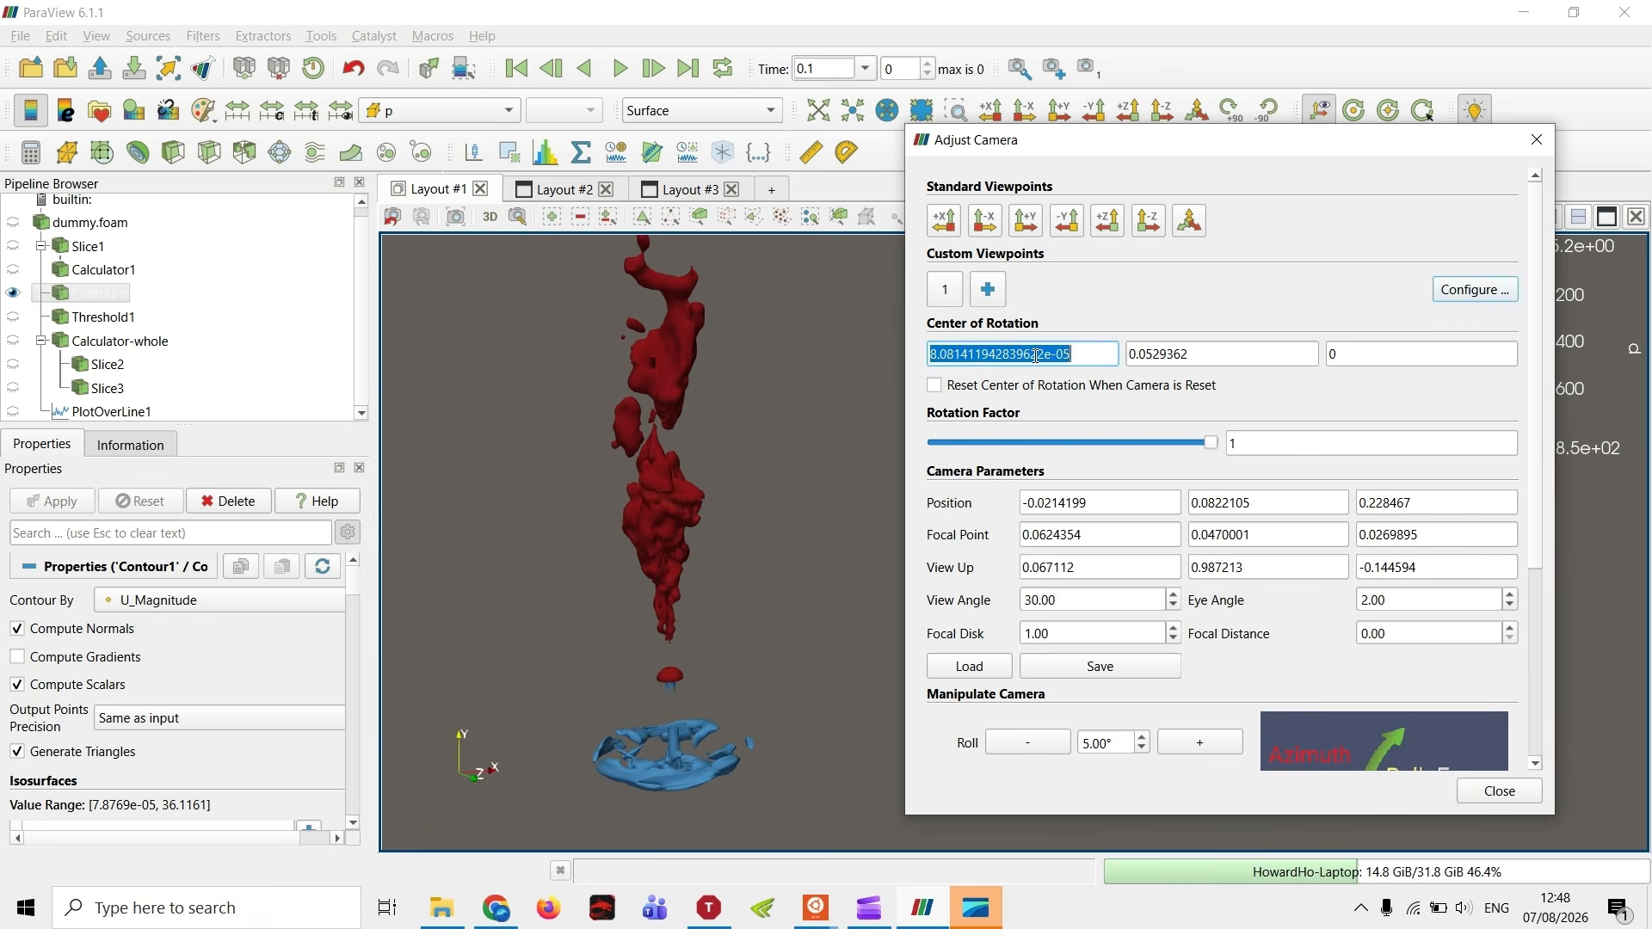
{"action": "type", "text": "0"}
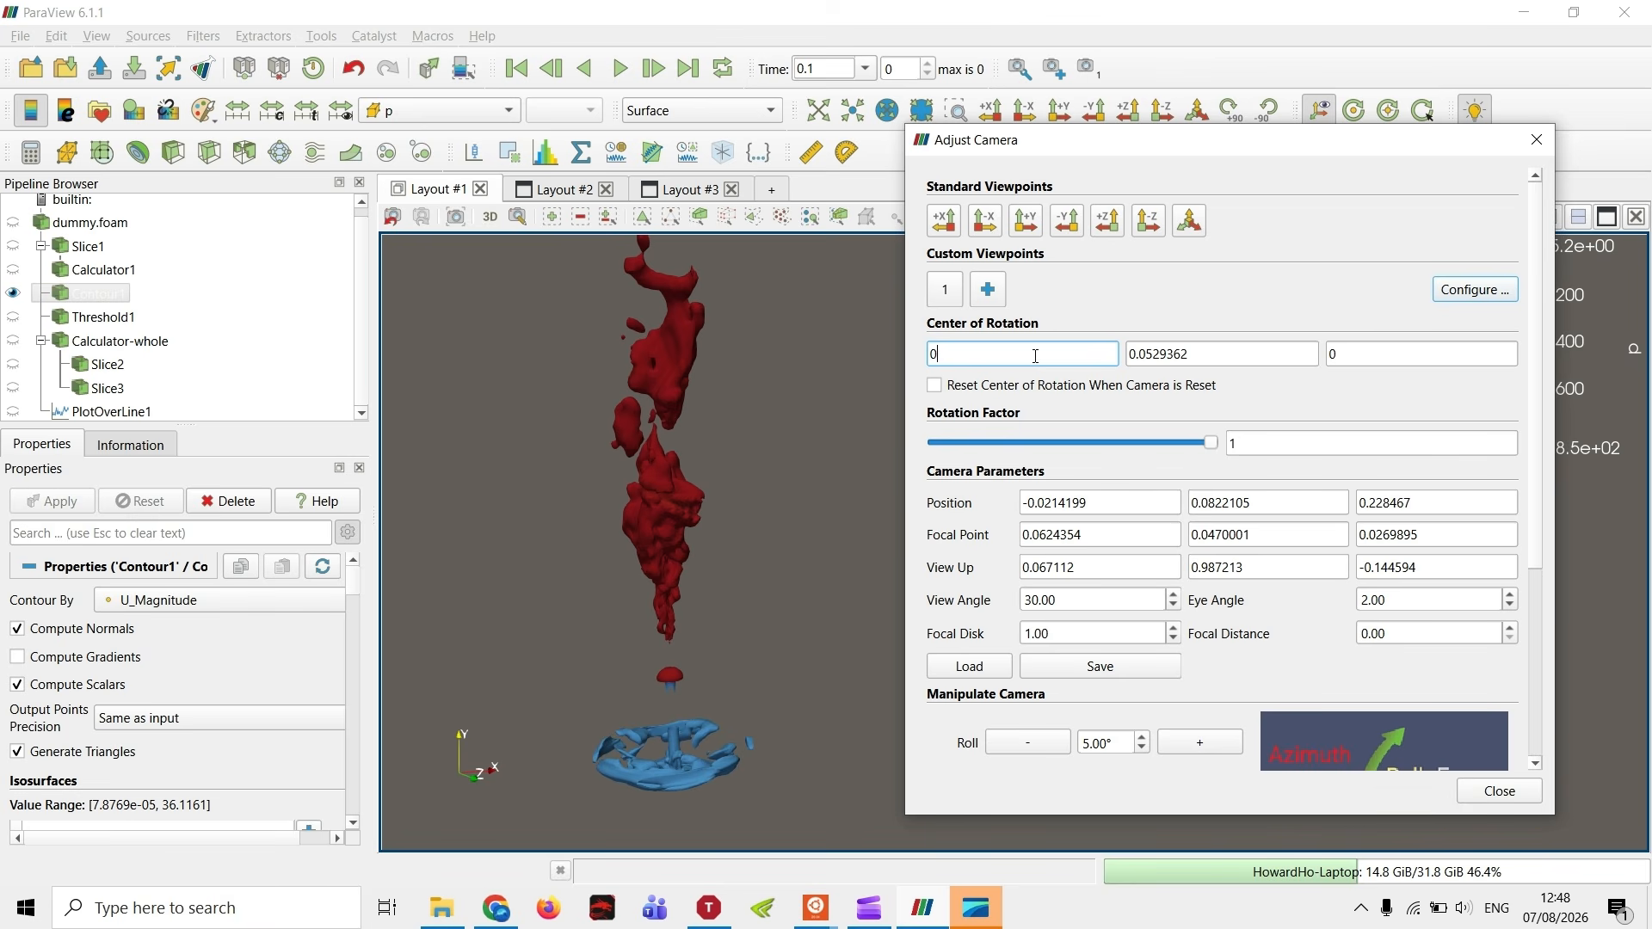
{"action": "key", "text": "Tab"}
{"action": "type", "text": "0"}
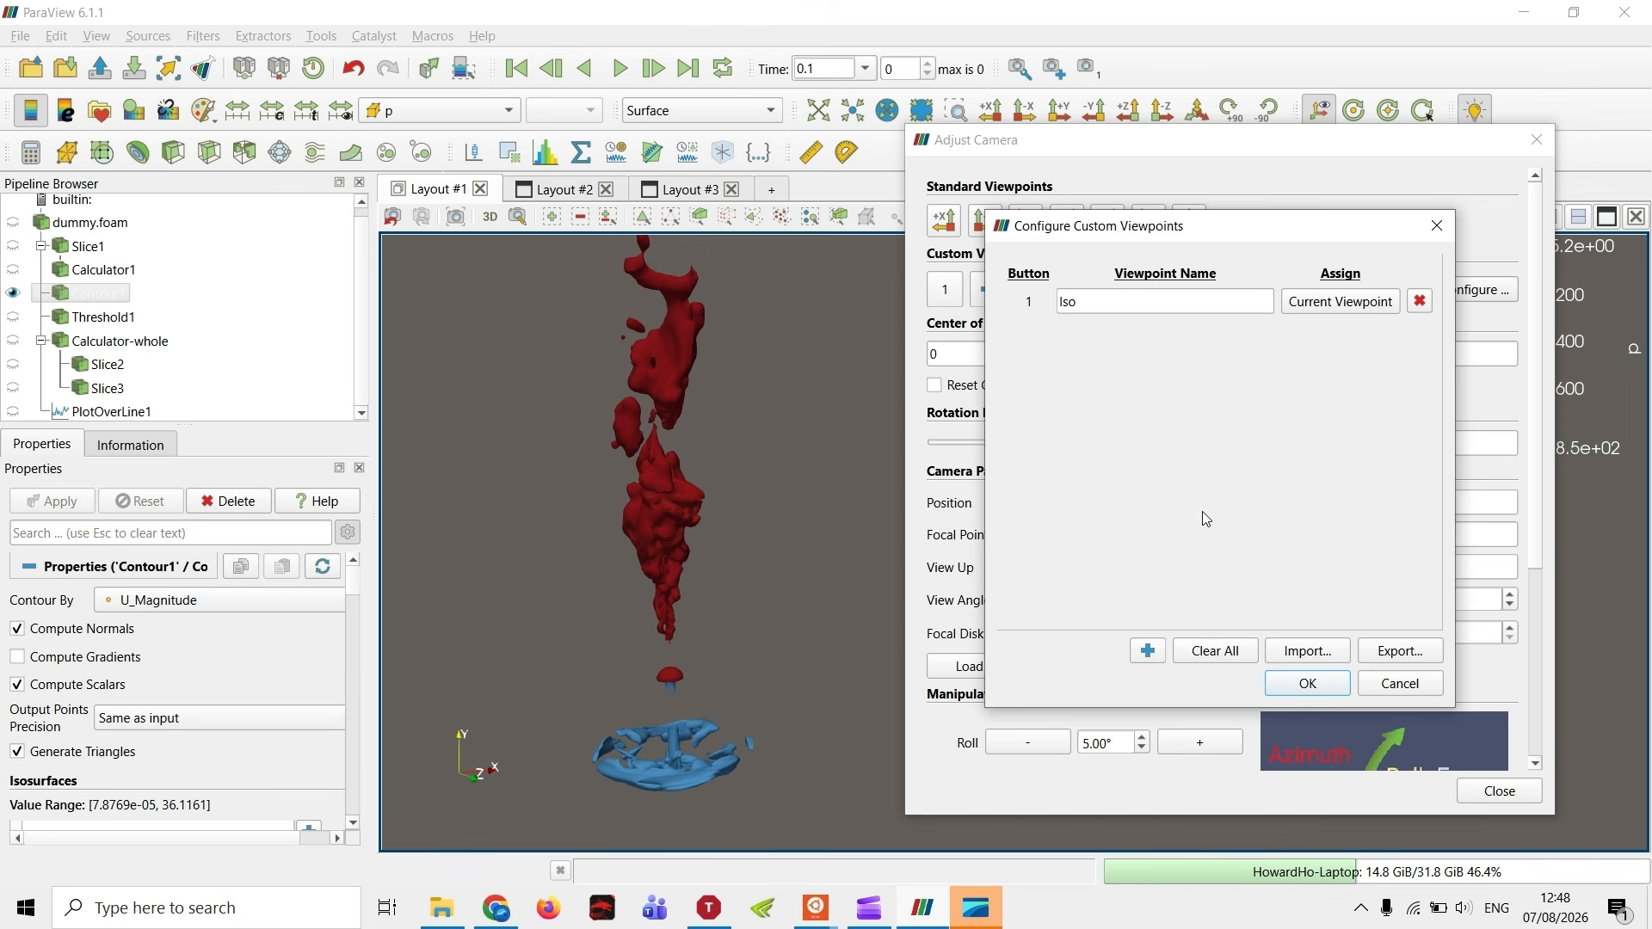
{"action": "left_click", "coordinate": [1306, 683]}
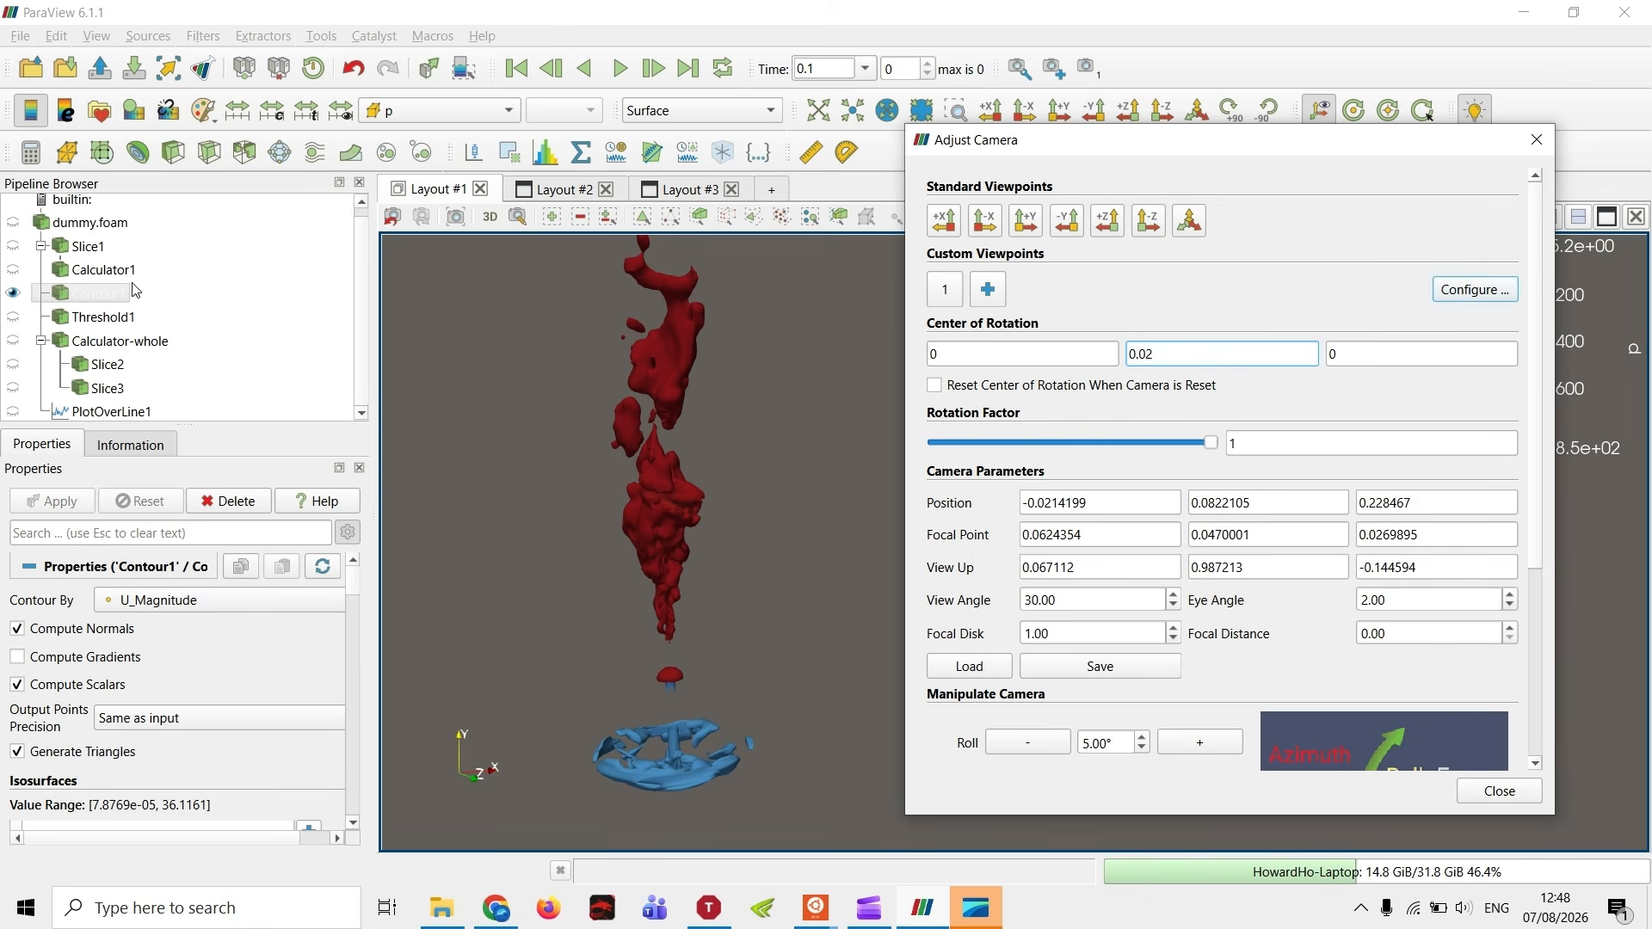
- Toggle Slice1's visibility and rotate the model to check where the new center of rotation lies, leaving Slice1 shown
{"action": "left_click", "coordinate": [616, 699]}
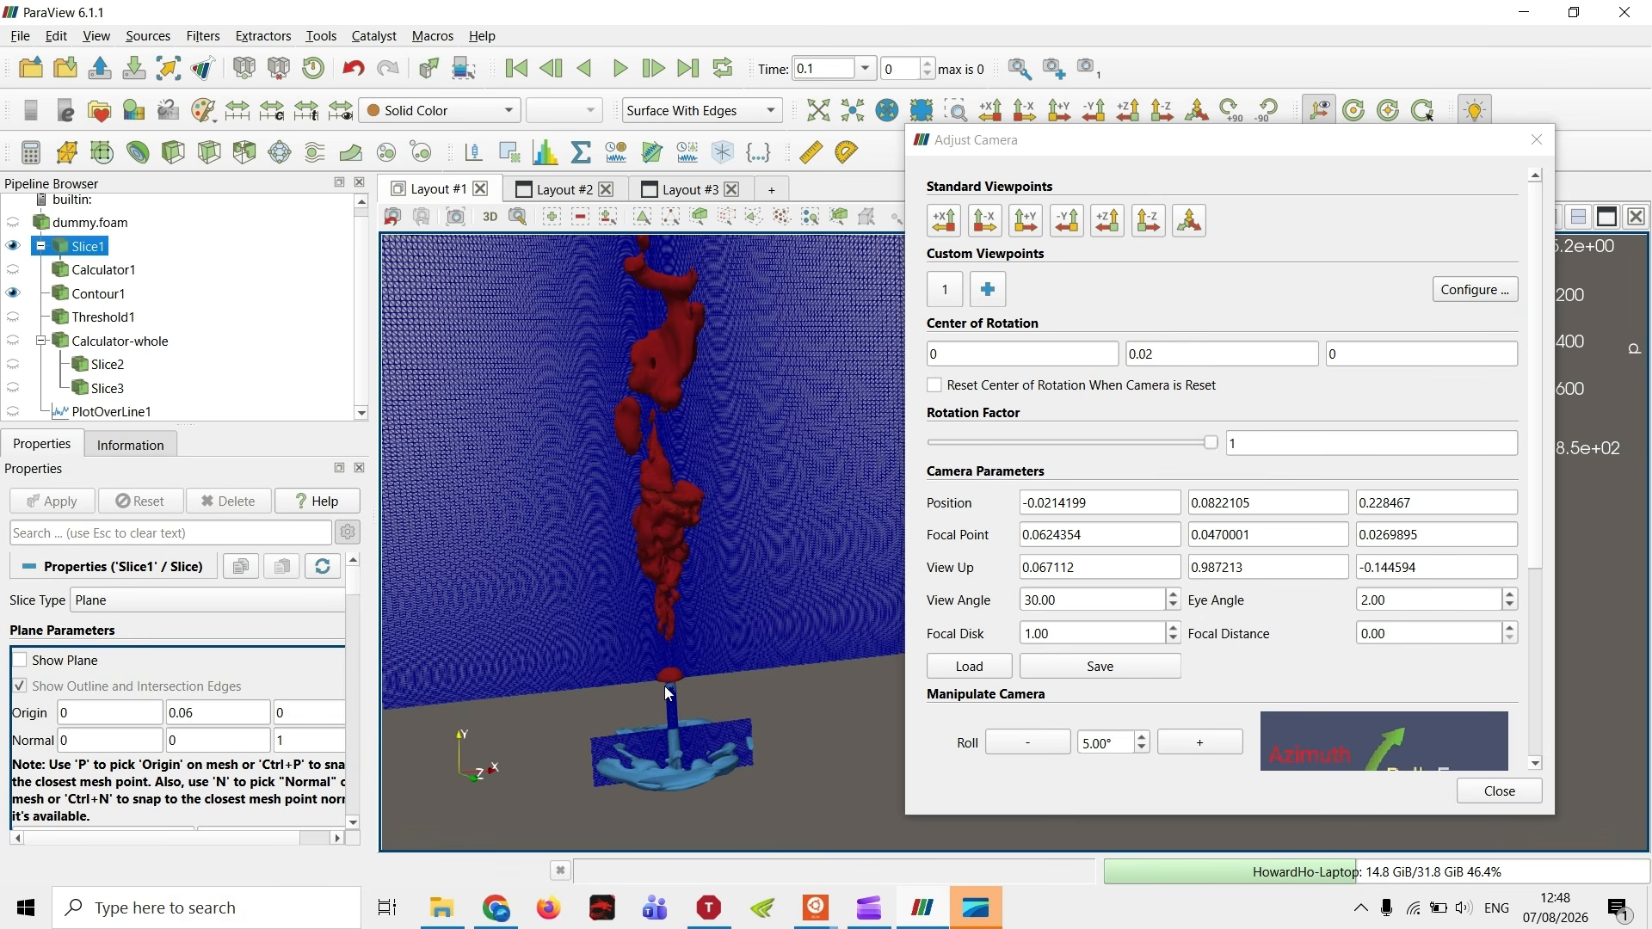
{"action": "left_click", "coordinate": [13, 247]}
{"action": "middle_click_drag", "start_coordinate": [668, 698], "coordinate": [673, 562]}
{"action": "left_click_drag", "start_coordinate": [674, 564], "coordinate": [766, 545]}
{"action": "left_click_drag", "start_coordinate": [686, 551], "coordinate": [599, 468]}
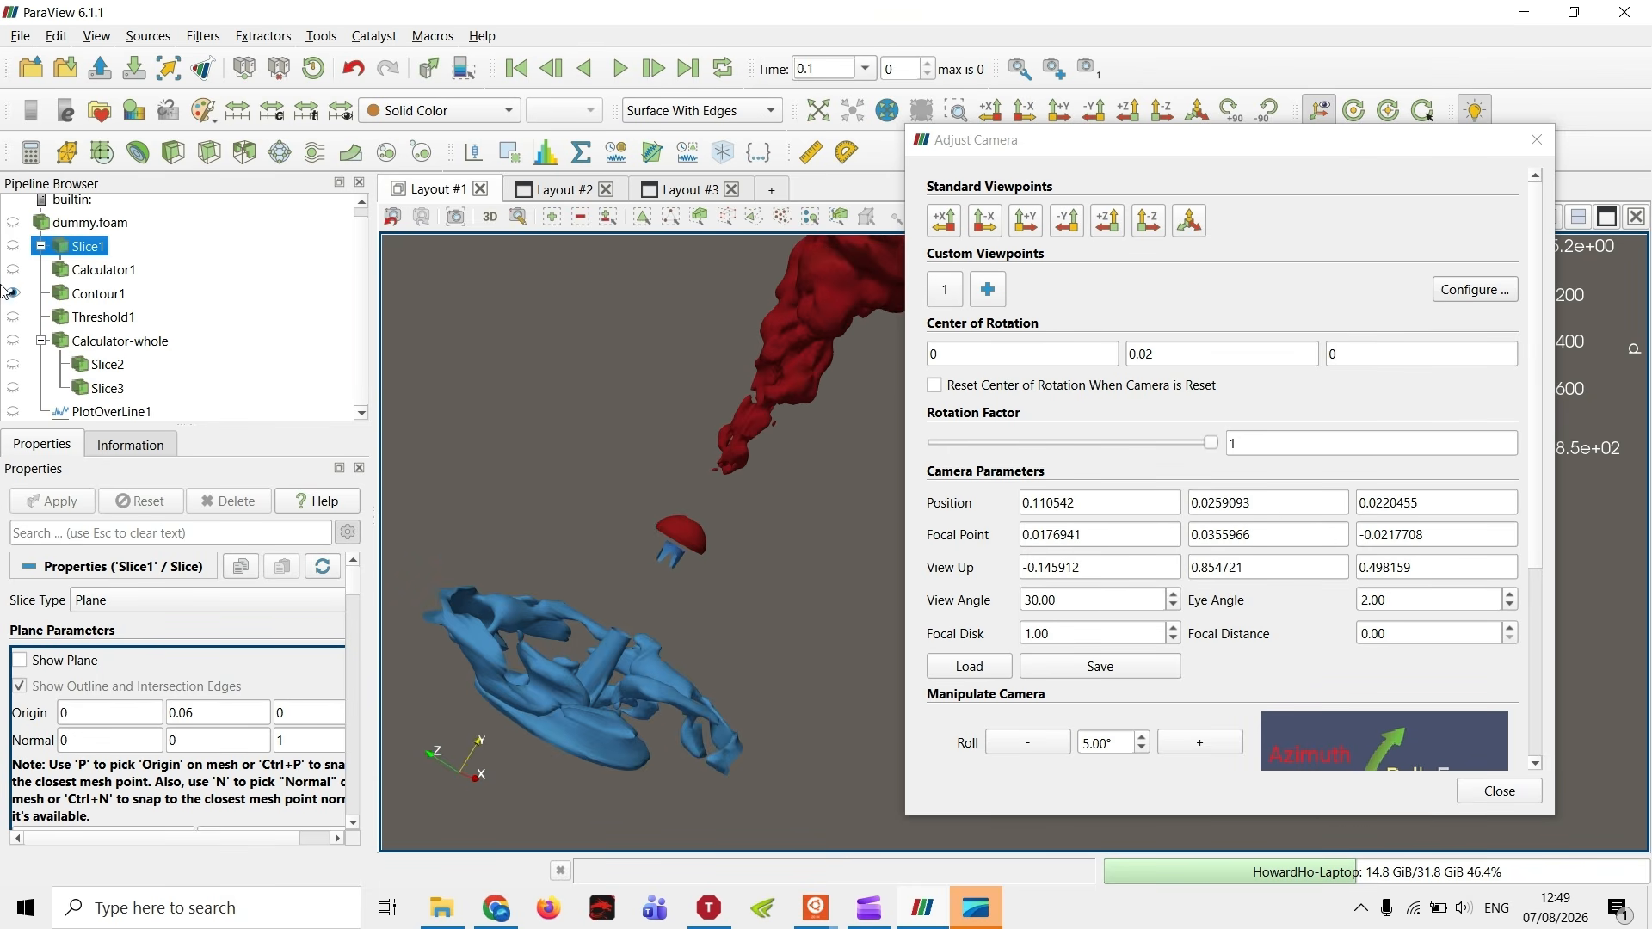
{"action": "left_click", "coordinate": [13, 246]}
{"action": "left_click_drag", "start_coordinate": [840, 684], "coordinate": [754, 621]}
{"action": "scroll", "coordinate": [751, 658], "scroll_direction": "down", "scroll_amount": 2}
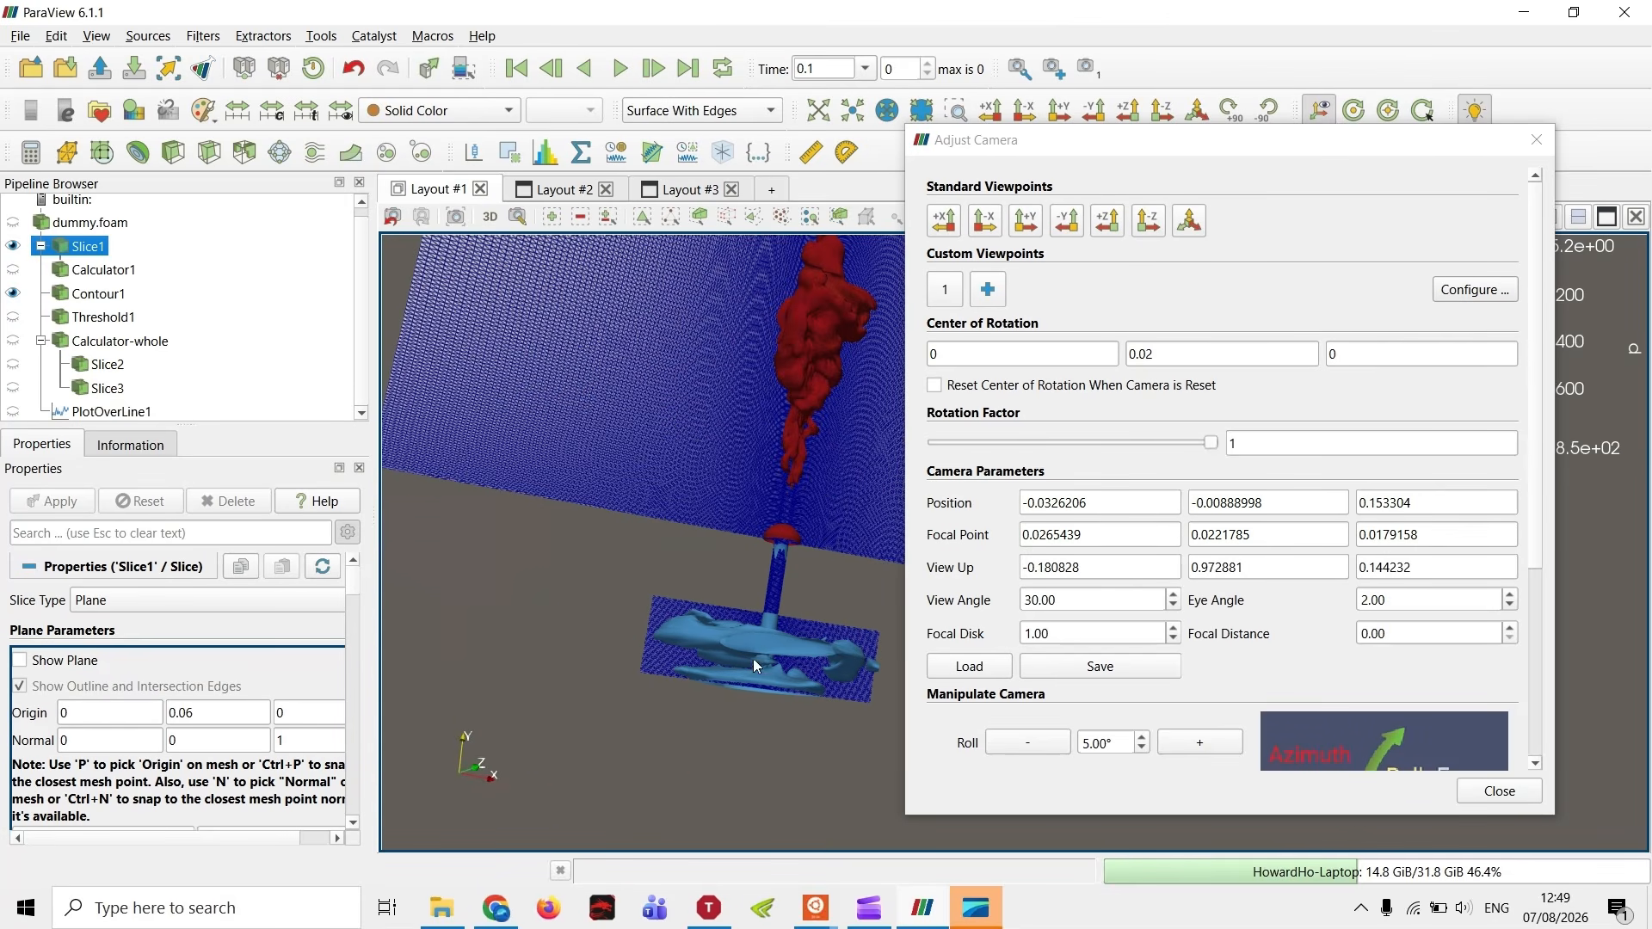
- Set the center of rotation's Y value to 0 and rotate the model about the origin
{"action": "left_click", "coordinate": [1176, 351]}
{"action": "type", "text": "5"}
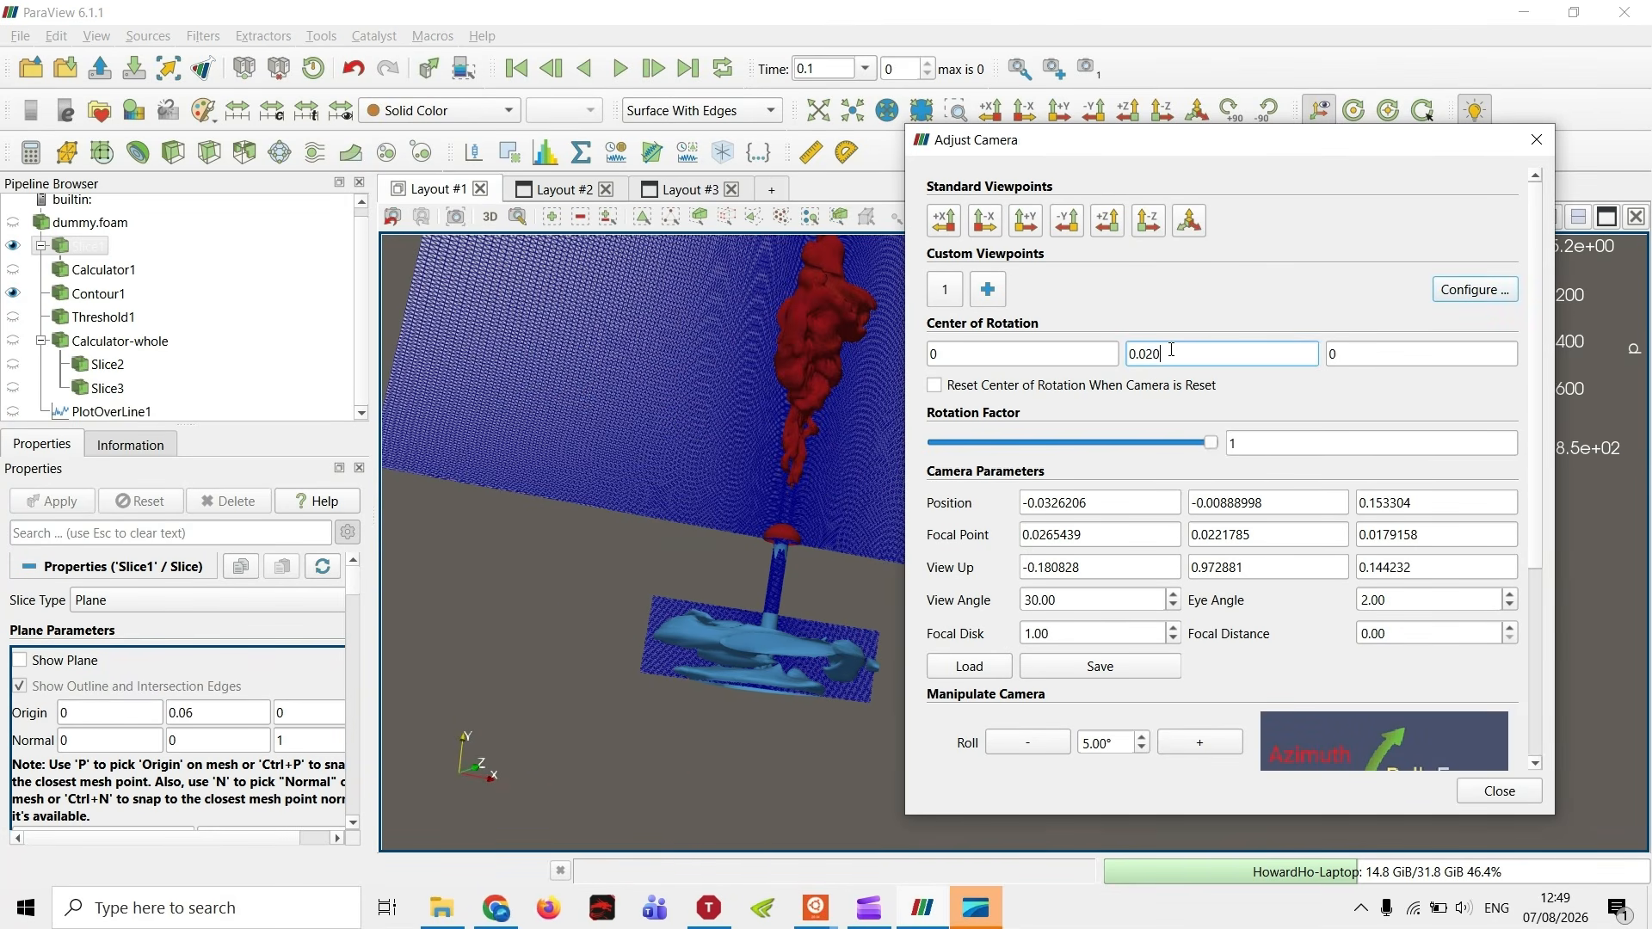
{"action": "key", "text": "Return"}
{"action": "left_click", "coordinate": [1401, 682]}
{"action": "left_click_drag", "start_coordinate": [1254, 355], "coordinate": [1097, 349]}
{"action": "type", "text": "0"}
{"action": "left_click_drag", "start_coordinate": [712, 612], "coordinate": [795, 429]}
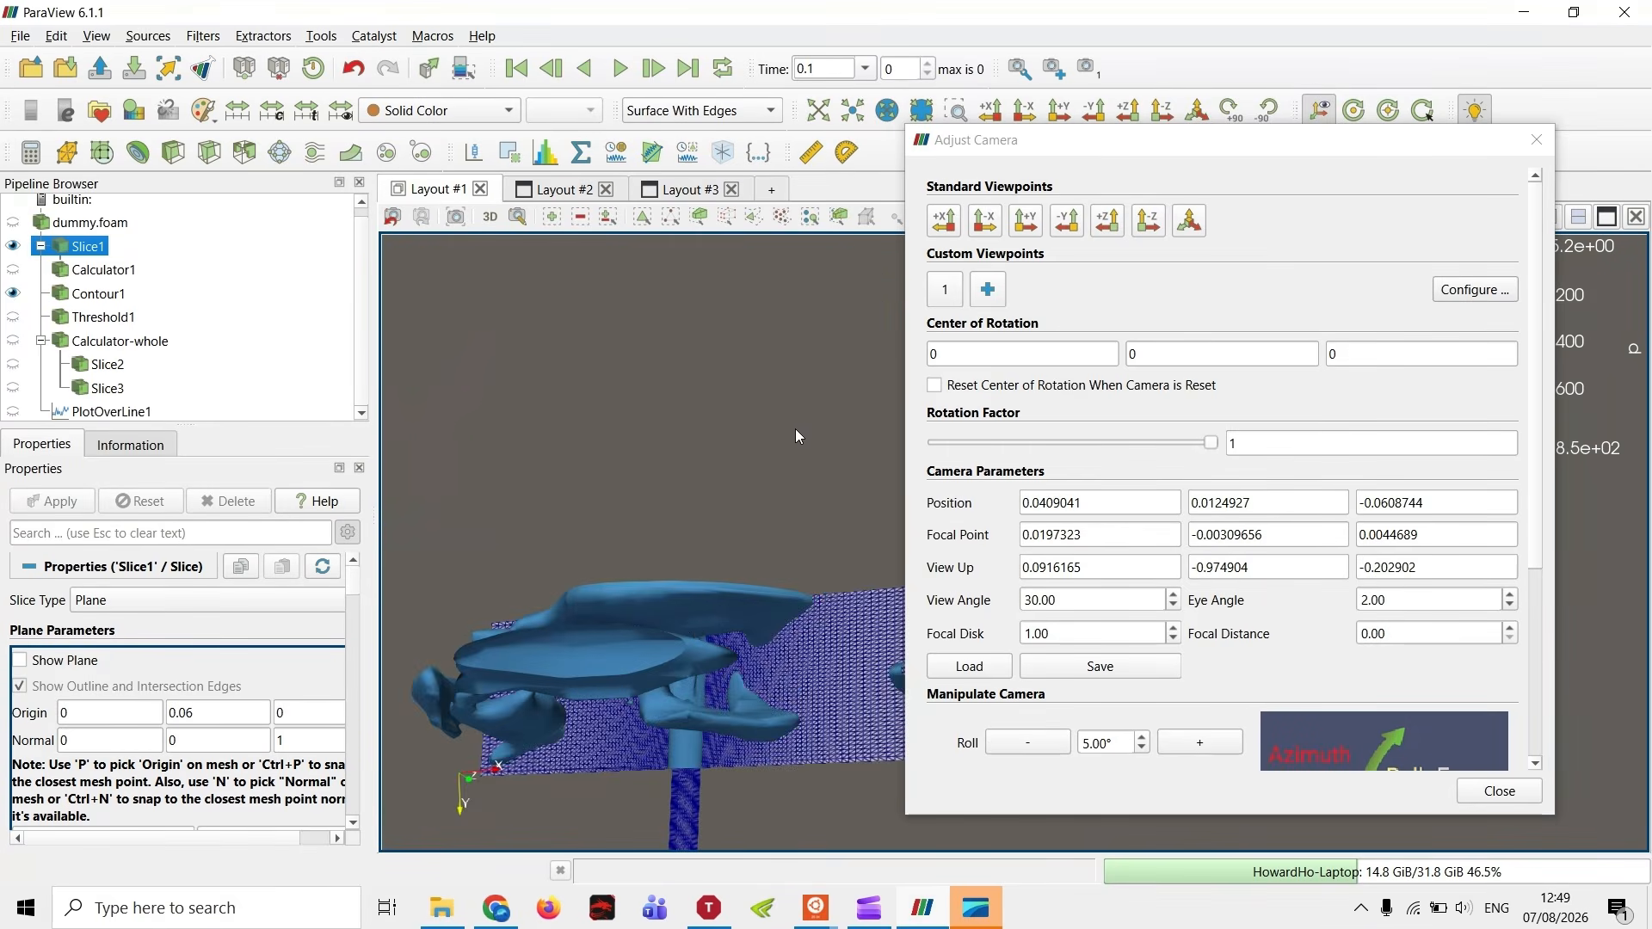
{"action": "left_click_drag", "start_coordinate": [706, 625], "coordinate": [729, 448]}
{"action": "middle_click_drag", "start_coordinate": [751, 449], "coordinate": [631, 642]}
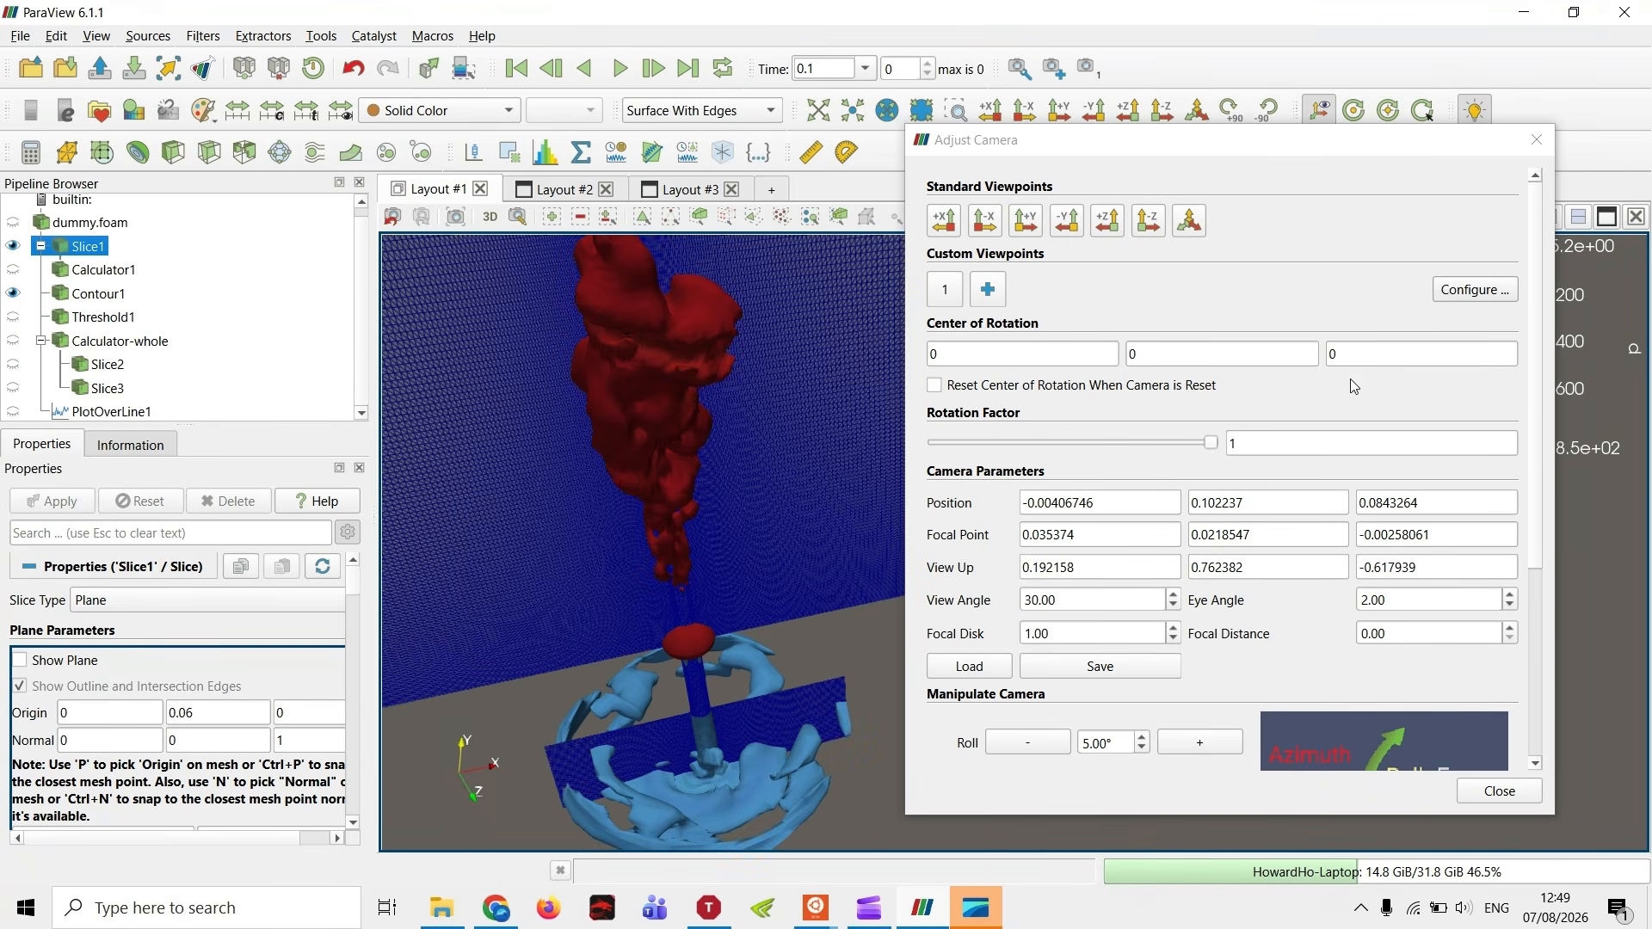
- Review the camera manipulation and interactive view link options, and close the camera settings
{"action": "scroll", "coordinate": [1348, 382], "scroll_direction": "down", "scroll_amount": 5}
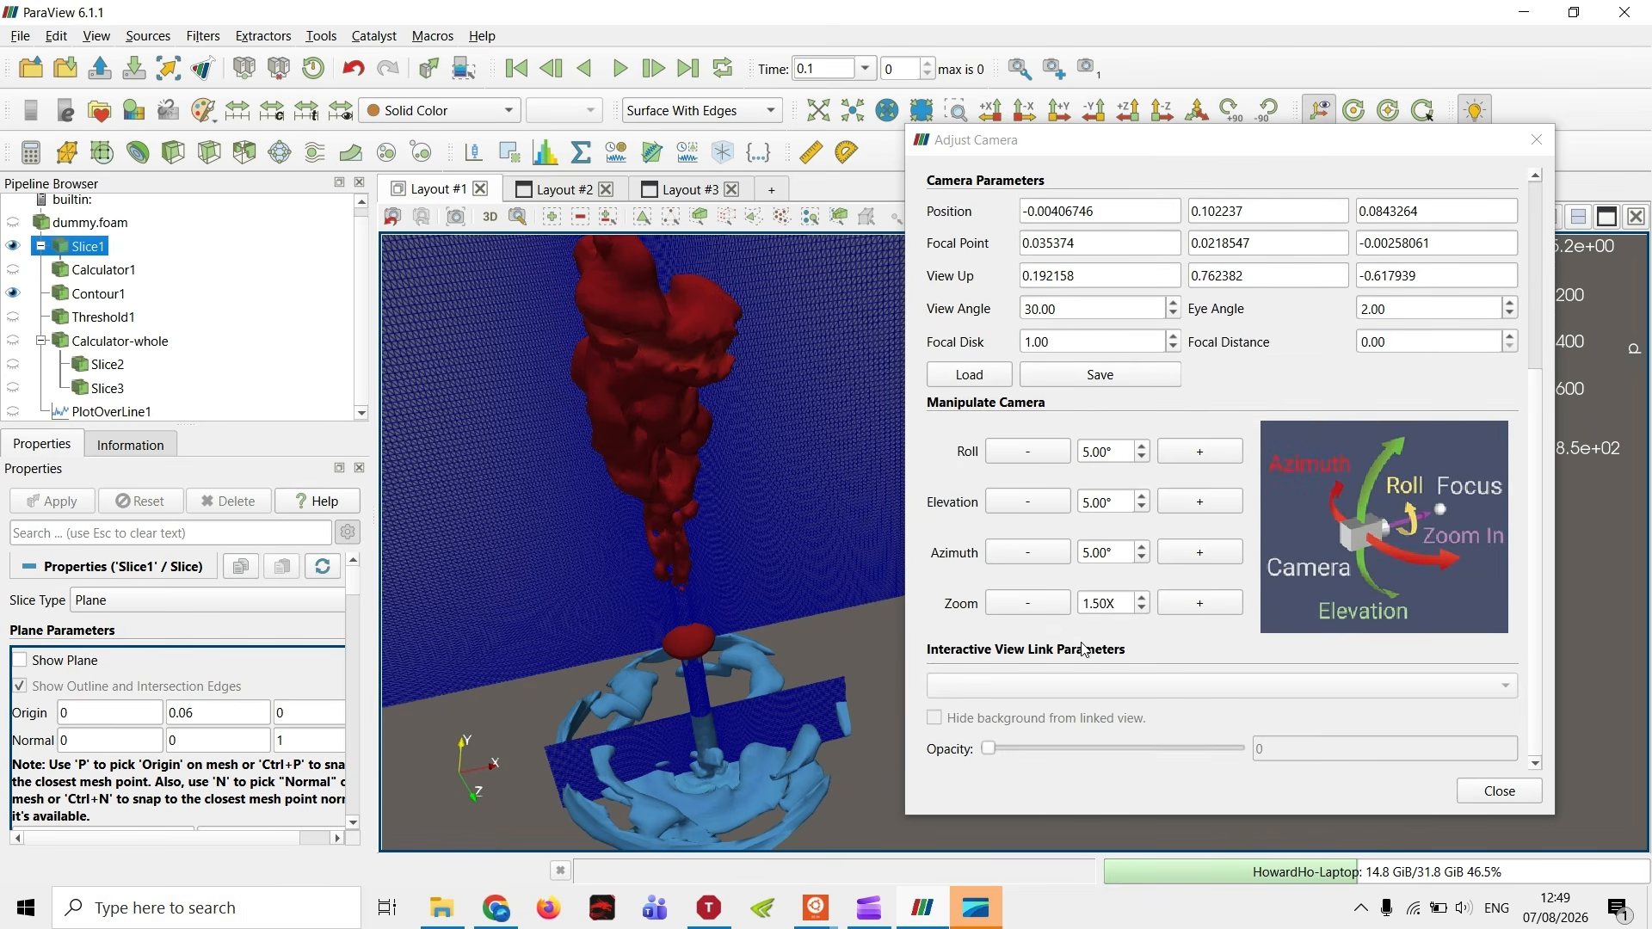
{"action": "scroll", "coordinate": [790, 605], "scroll_direction": "down", "scroll_amount": 3}
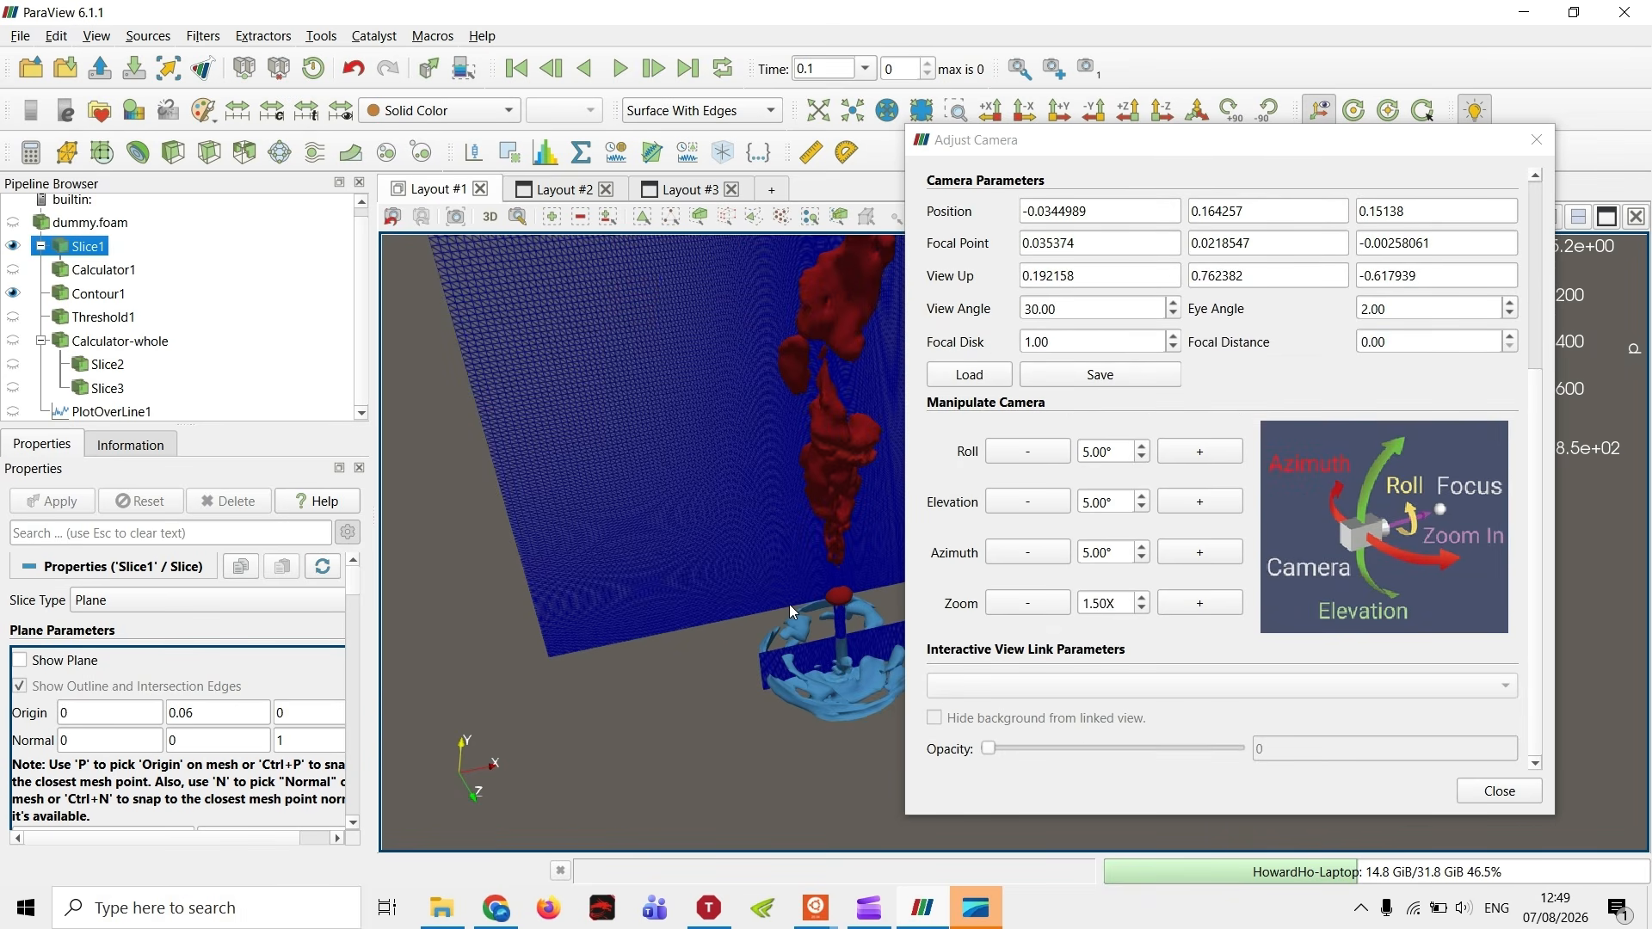
{"action": "left_click", "coordinate": [1511, 794]}
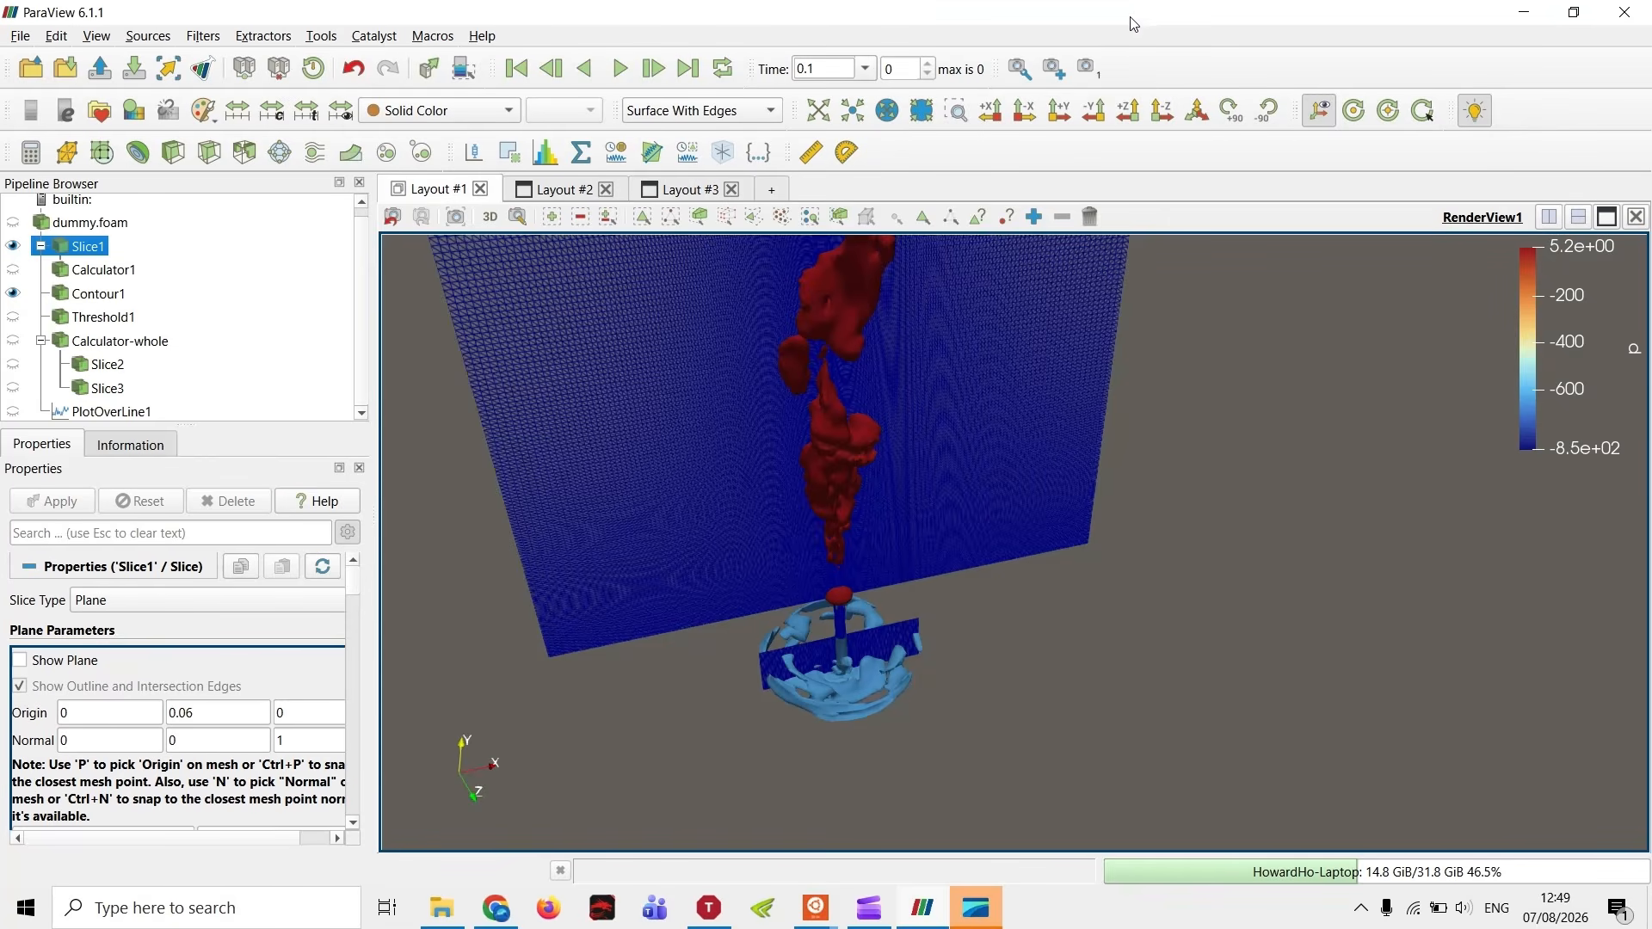
- Recall the Iso viewpoint in 2D interaction mode and hide Slice1
{"action": "left_click", "coordinate": [1087, 67]}
{"action": "left_click", "coordinate": [490, 218]}
{"action": "left_click", "coordinate": [13, 246]}
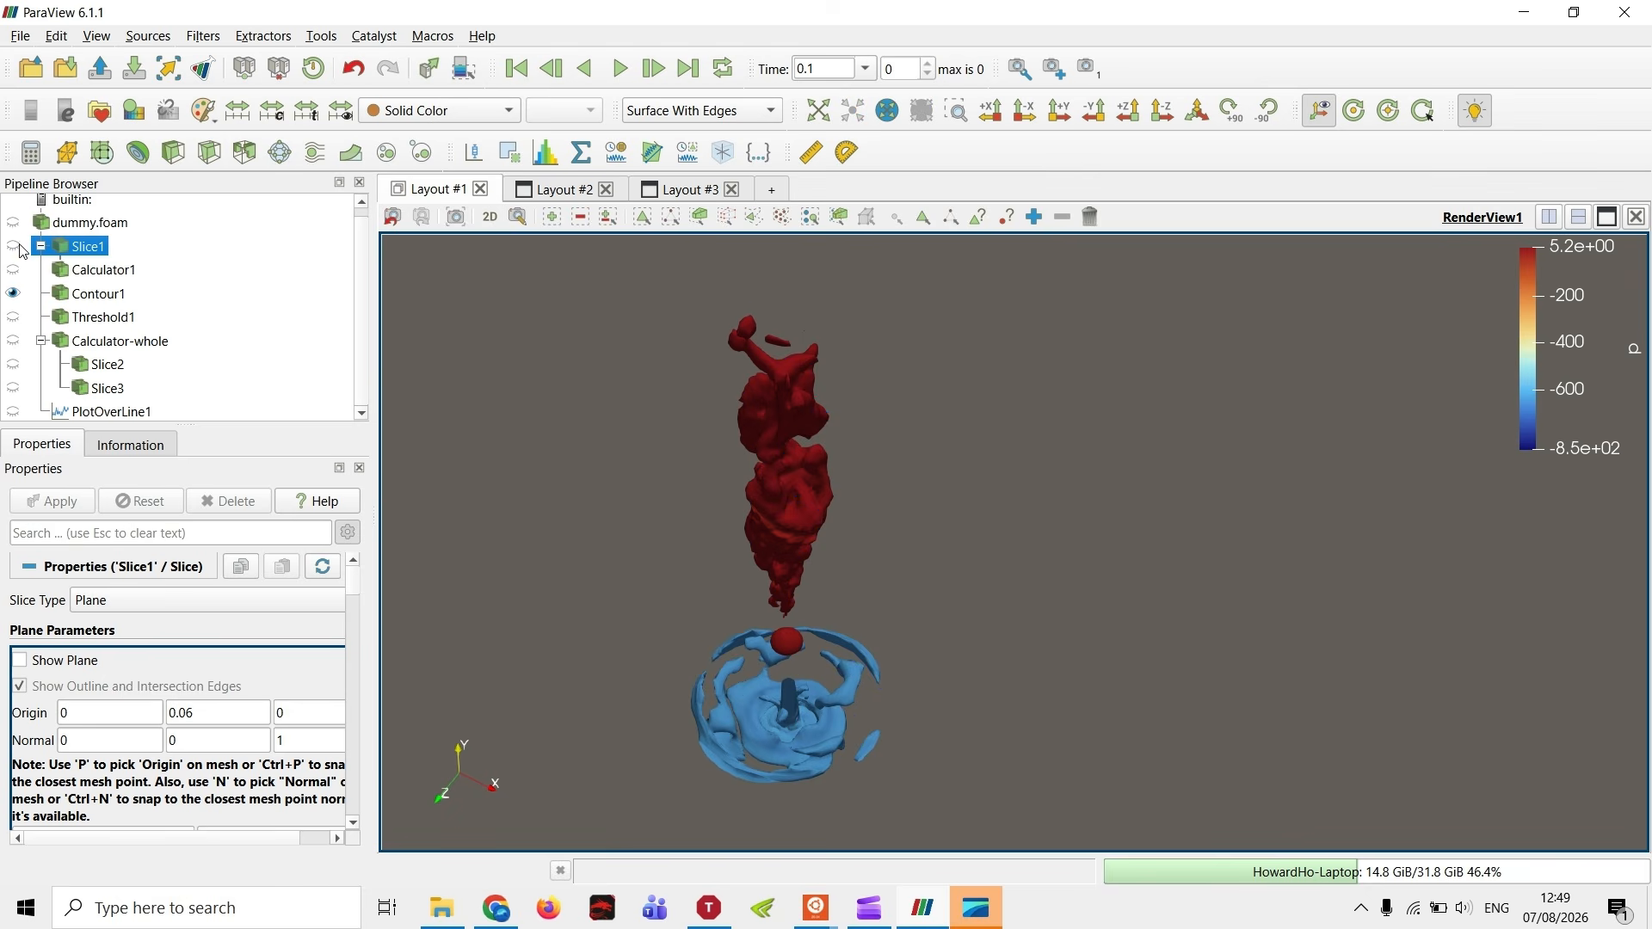
{"action": "scroll", "coordinate": [833, 616], "scroll_direction": "up", "scroll_amount": 2}
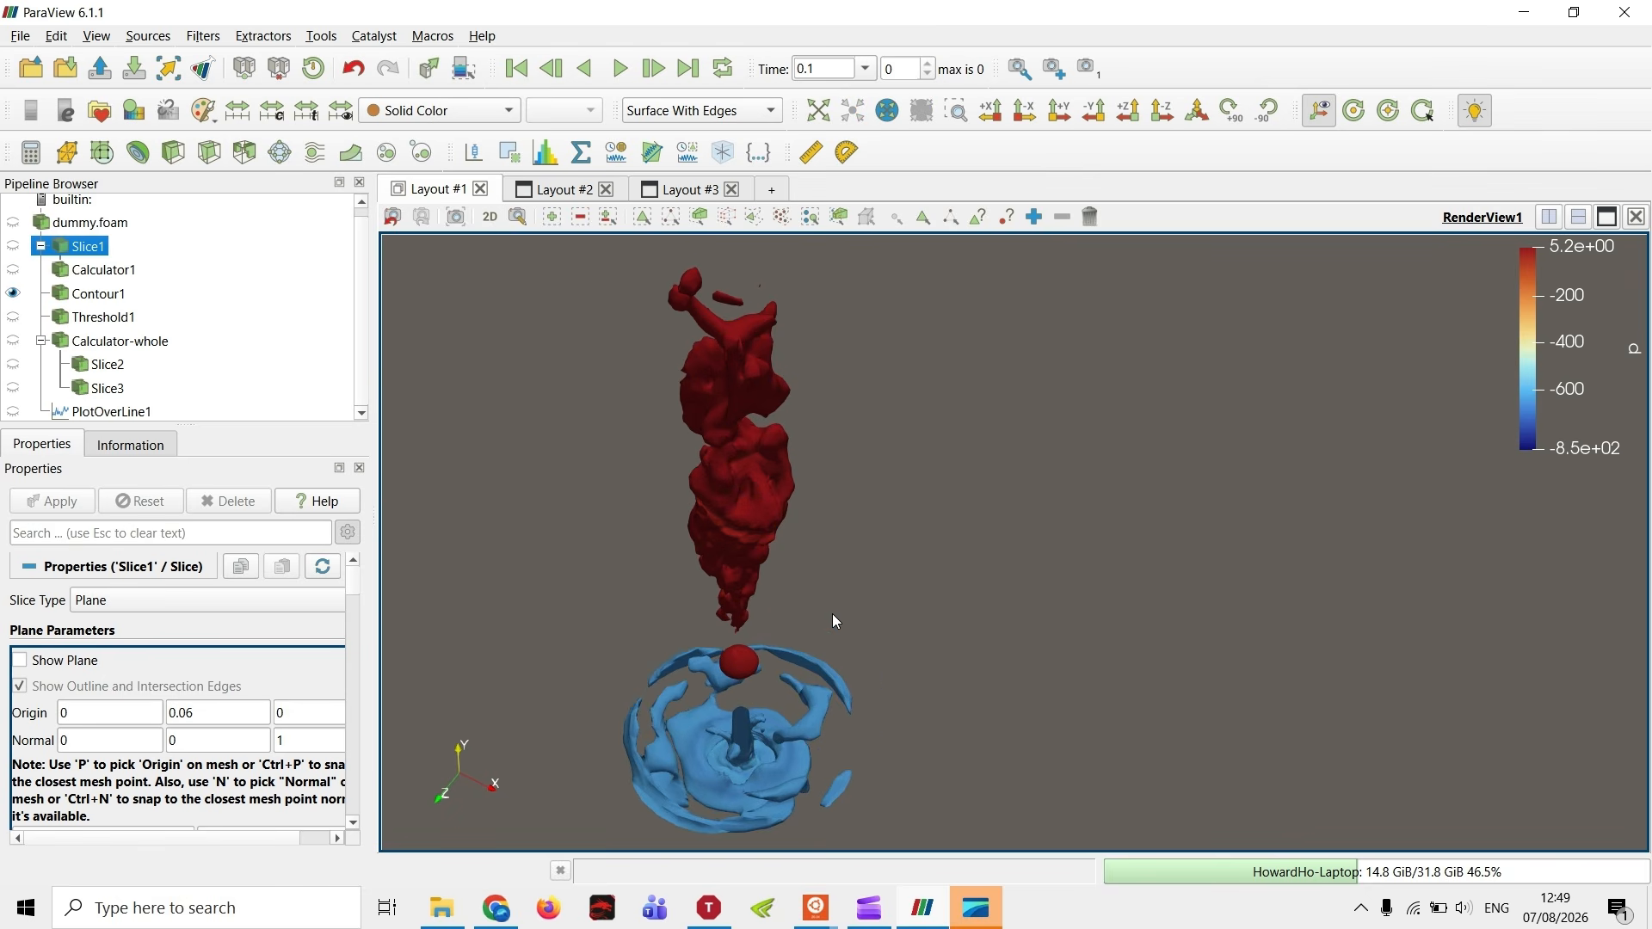
{"action": "scroll", "coordinate": [807, 607], "scroll_direction": "down", "scroll_amount": 1}
{"action": "scroll", "coordinate": [807, 608], "scroll_direction": "up", "scroll_amount": 2}
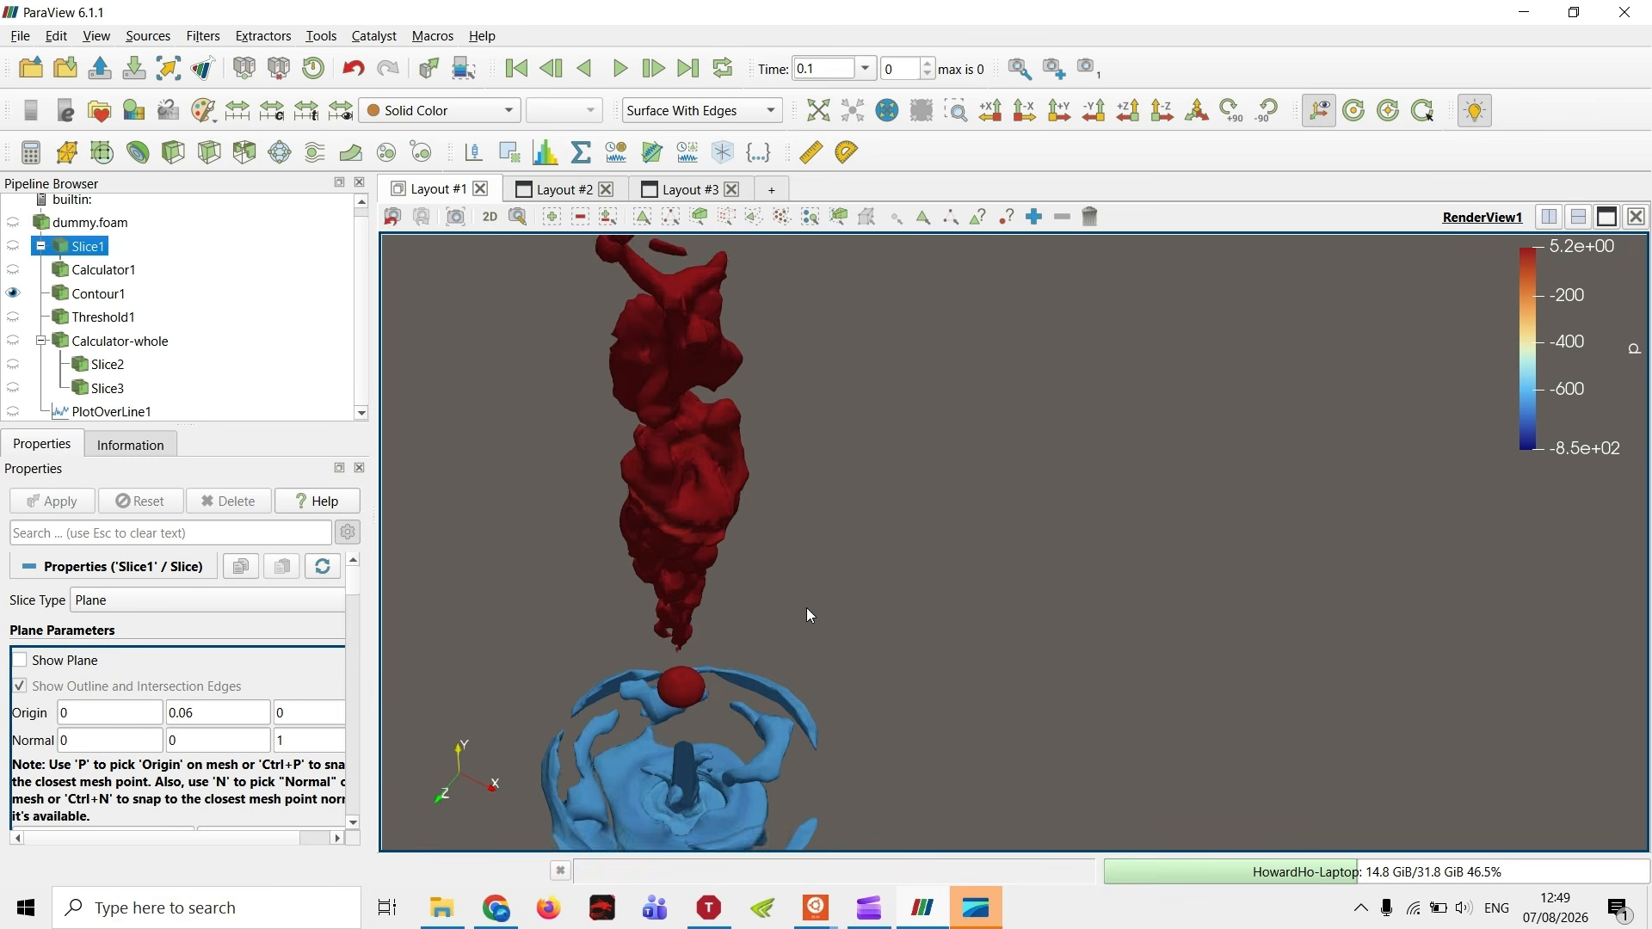
{"action": "scroll", "coordinate": [807, 608], "scroll_direction": "down", "scroll_amount": 1}
- Reopen the camera adjustment settings and zoom the camera out and back in by the 1.50X factor
{"action": "left_click", "coordinate": [393, 217]}
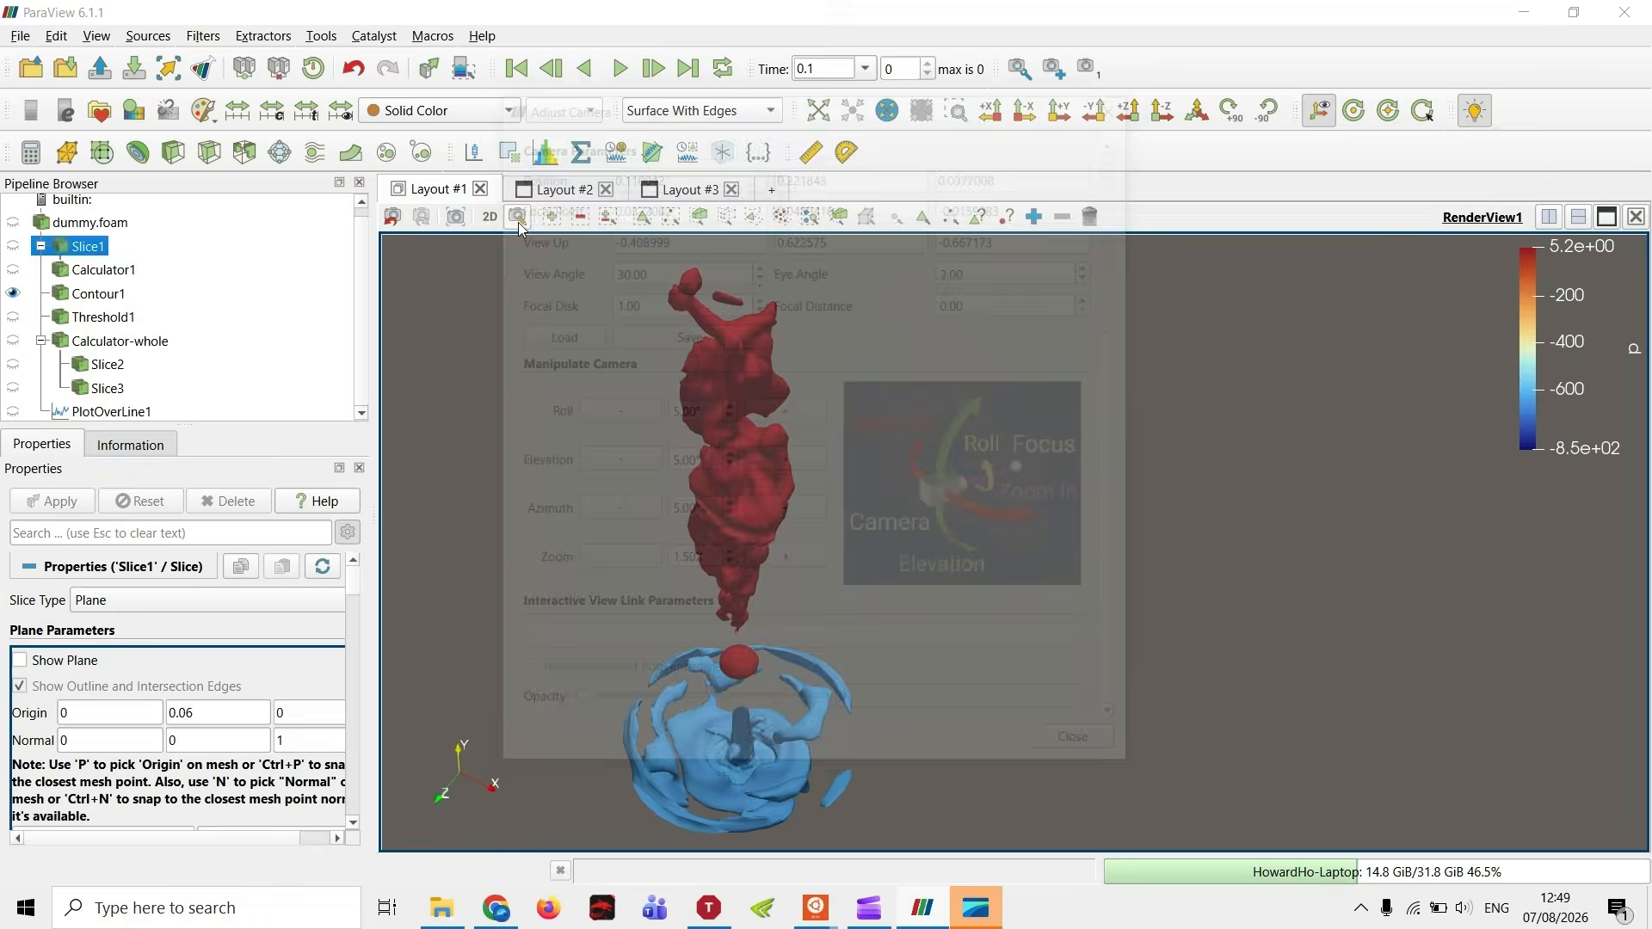
{"action": "left_click_drag", "start_coordinate": [910, 101], "coordinate": [1372, 126]}
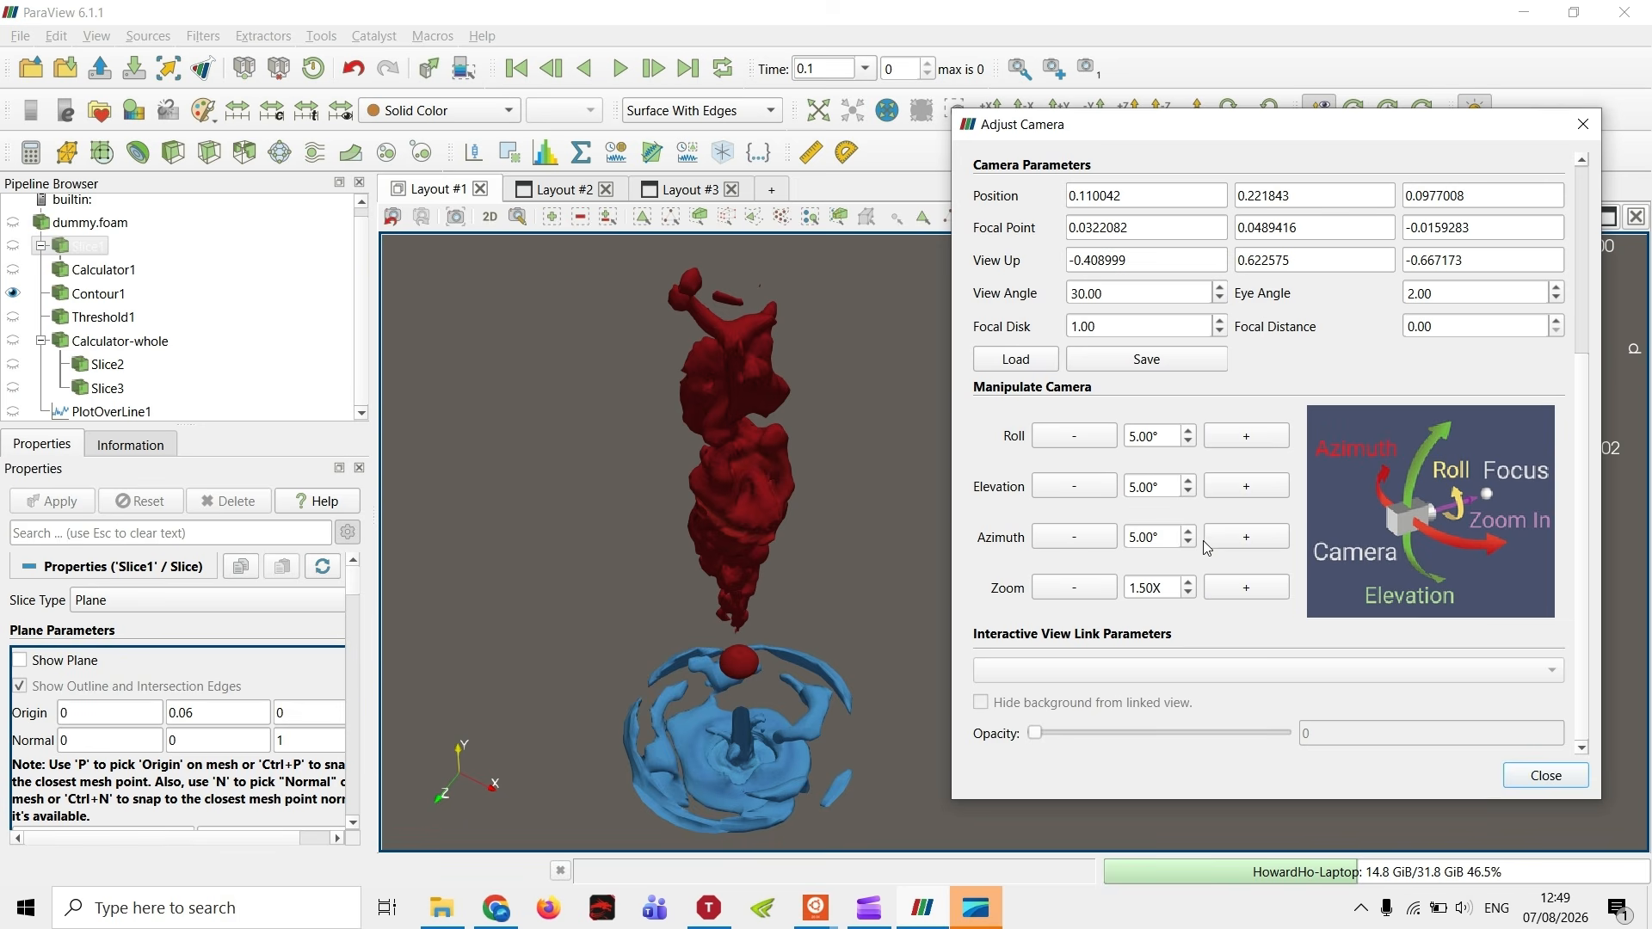
{"action": "left_click", "coordinate": [1073, 587]}
{"action": "left_click", "coordinate": [1246, 587]}
{"action": "left_click", "coordinate": [1150, 592]}
{"action": "key", "text": "BackSpace"}
{"action": "type", "text": "0"}
{"action": "type", "text": "0"}
{"action": "key", "text": "Left"}
{"action": "key", "text": "BackSpace"}
{"action": "key", "text": "BackSpace"}
{"action": "key", "text": "BackSpace"}
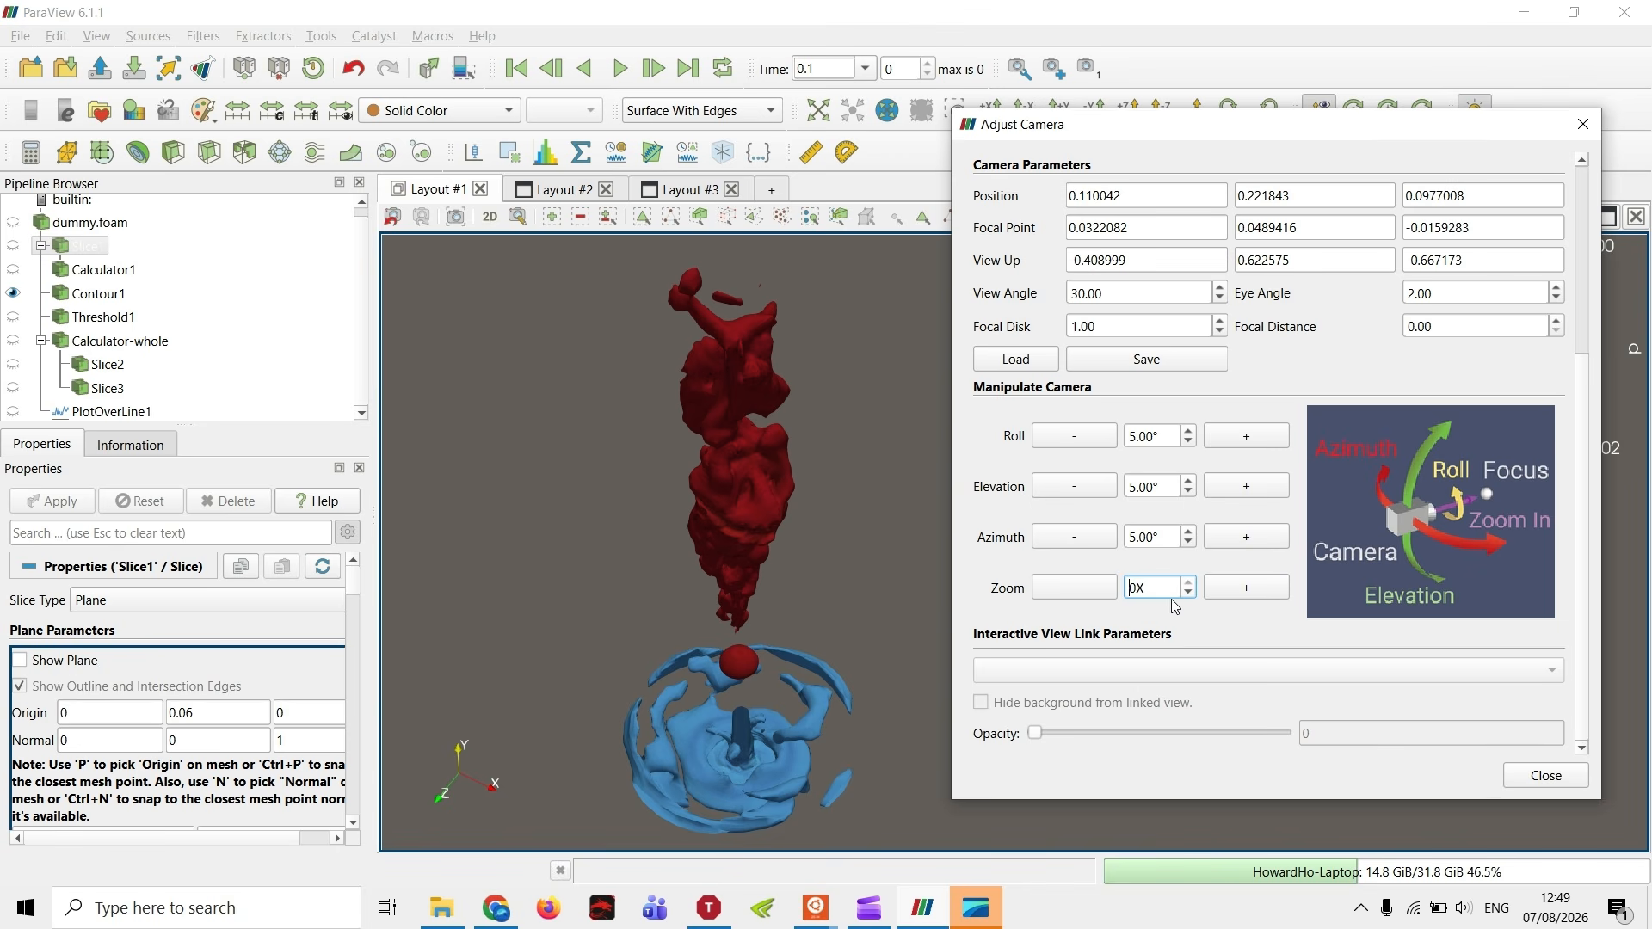
{"action": "type", "text": "1.0"}
{"action": "key", "text": "Delete"}
{"action": "type", "text": "2"}
{"action": "key", "text": "Up"}
{"action": "double_click", "coordinate": [1163, 590]}
{"action": "type", "text": "2.2"}
{"action": "key", "text": "BackSpace"}
{"action": "key", "text": "BackSpace"}
{"action": "key", "text": "BackSpace"}
{"action": "type", "text": "1."}
- Set the camera zoom factor to 1.05X and zoom the view in and out repeatedly with it
{"action": "left_click_drag", "start_coordinate": [1164, 591], "coordinate": [1067, 592]}
{"action": "type", "text": "1"}
{"action": "left_click", "coordinate": [1191, 582]}
{"action": "left_click", "coordinate": [1263, 597]}
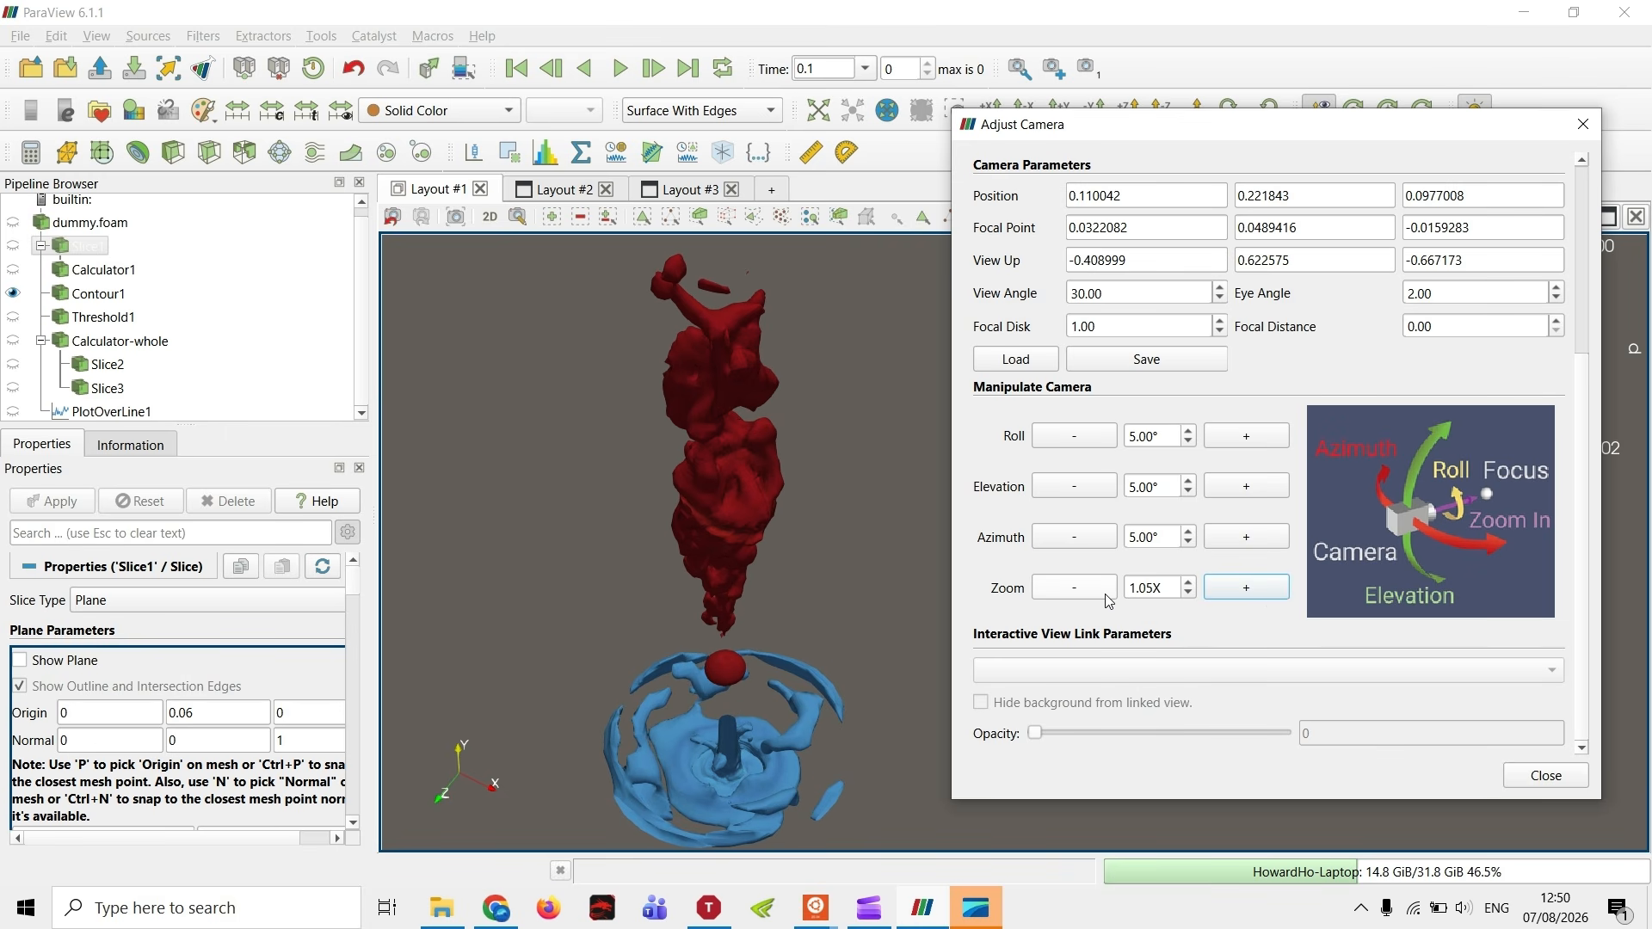
{"action": "left_click", "coordinate": [1073, 592]}
{"action": "left_click", "coordinate": [1243, 591]}
{"action": "left_click", "coordinate": [1081, 602]}
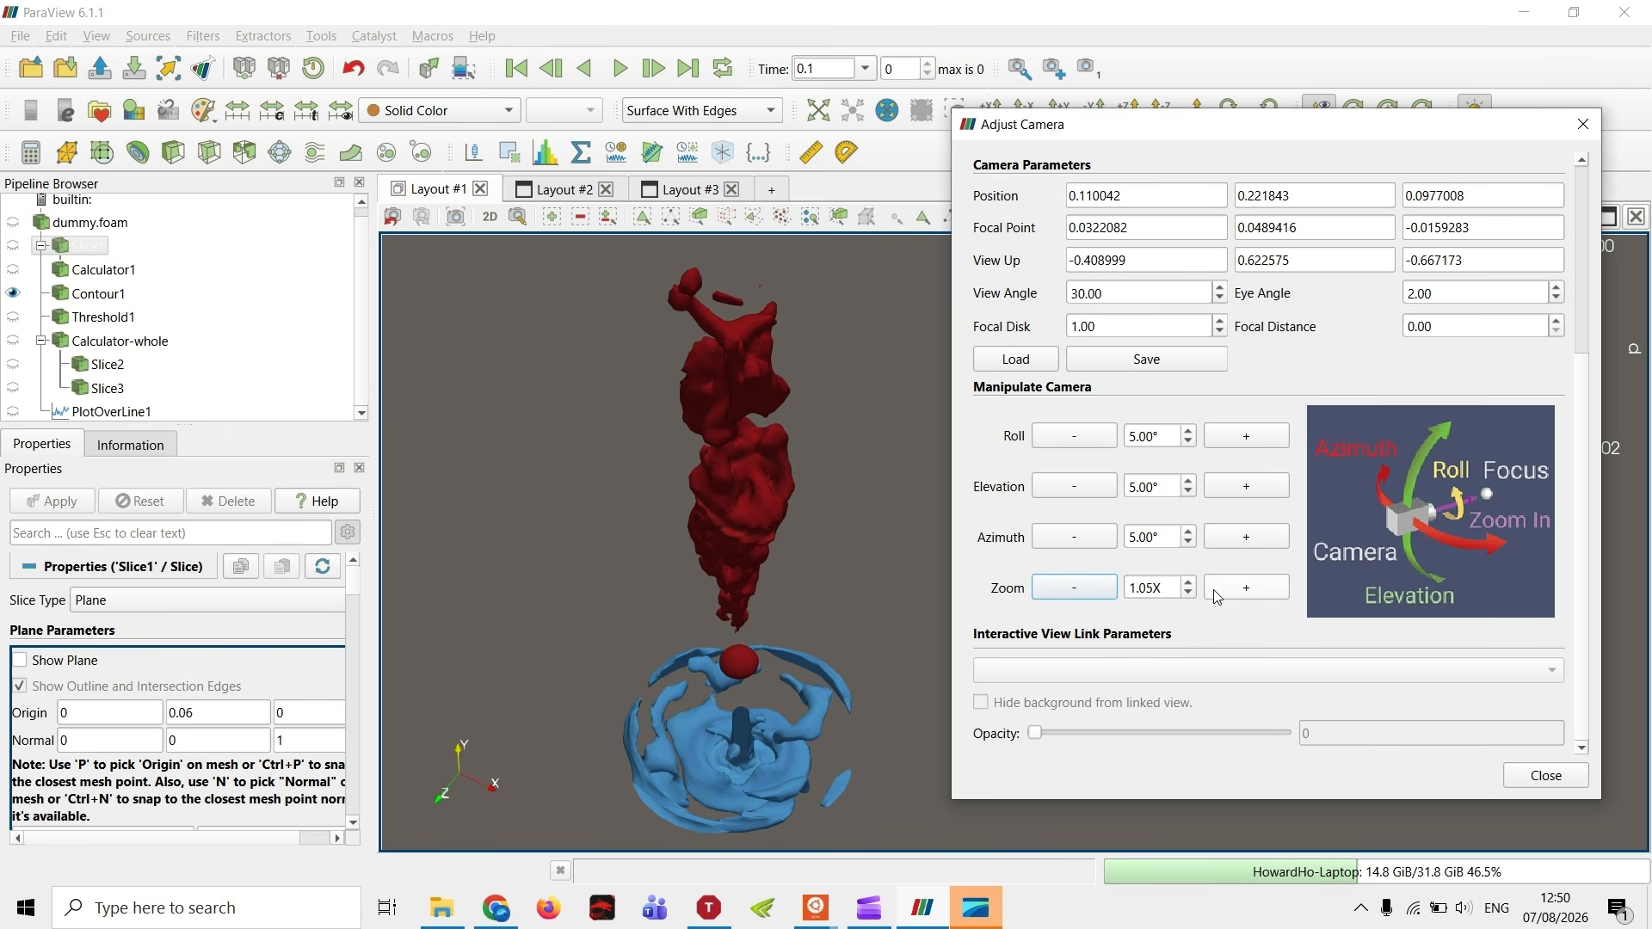
{"action": "left_click", "coordinate": [1243, 593]}
{"action": "left_click", "coordinate": [1067, 594]}
{"action": "left_click", "coordinate": [1247, 592]}
{"action": "left_click", "coordinate": [1081, 593]}
- Adjust the camera's azimuth and elevation in both directions in 5° increments to compare their effect on Contour1
{"action": "left_click", "coordinate": [1079, 541]}
{"action": "left_click", "coordinate": [1263, 540]}
{"action": "left_click", "coordinate": [1073, 487]}
{"action": "left_click", "coordinate": [1243, 487]}
{"action": "middle_click_drag", "start_coordinate": [757, 632], "coordinate": [754, 609]}
{"action": "left_click", "coordinate": [1264, 488]}
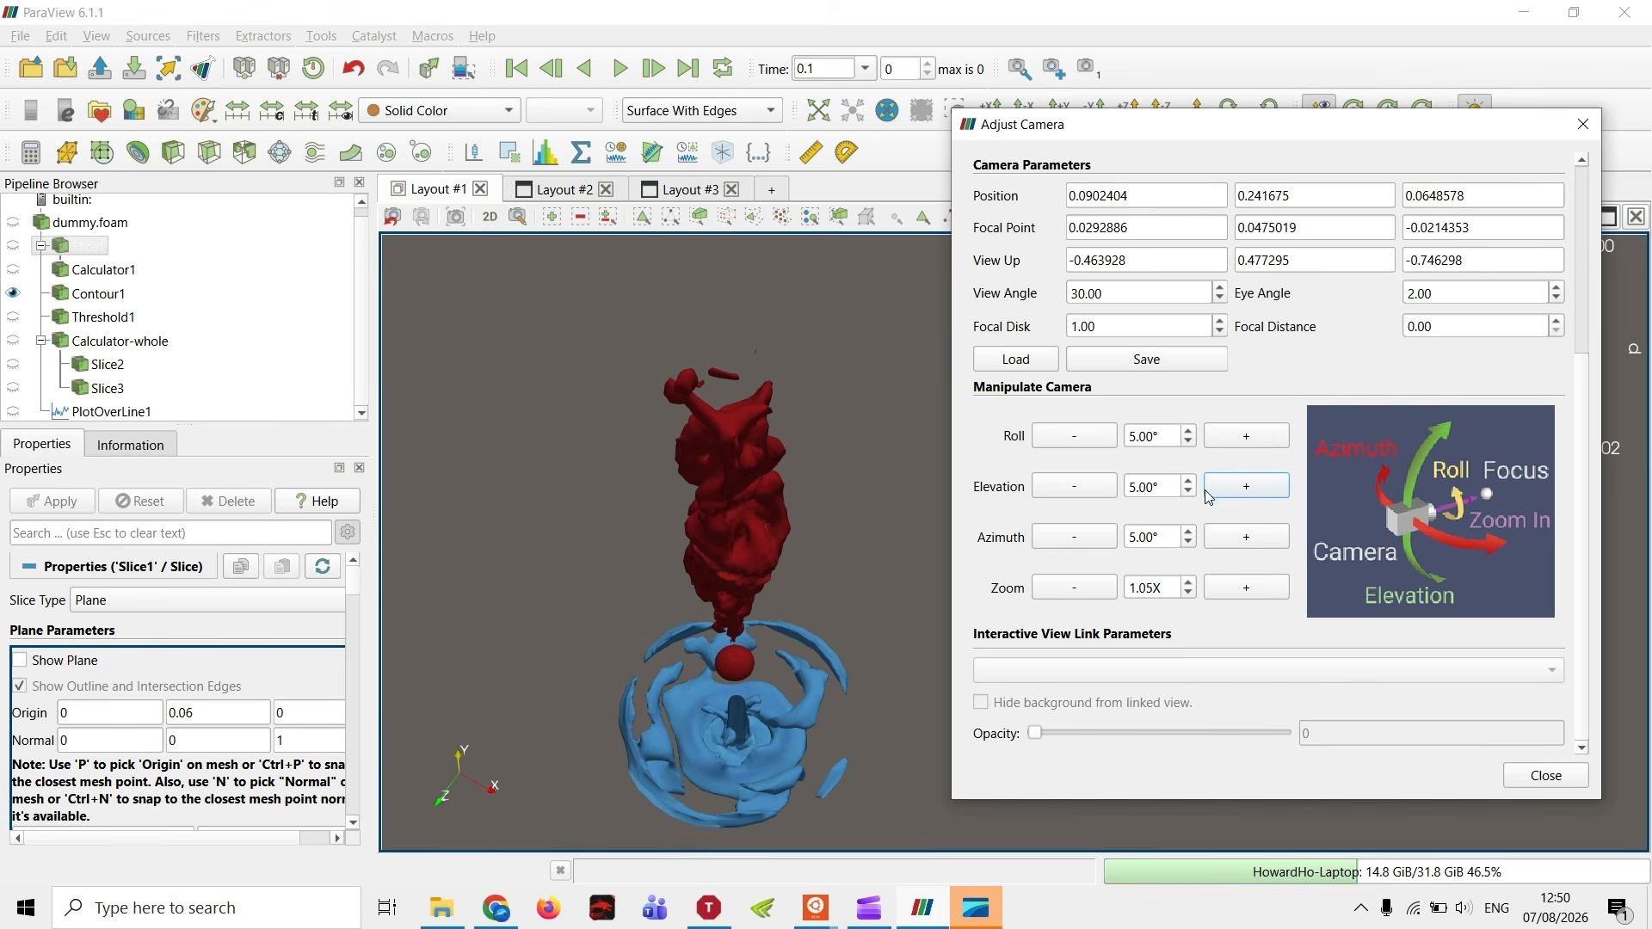
{"action": "left_click", "coordinate": [1079, 486]}
{"action": "left_click", "coordinate": [1088, 486]}
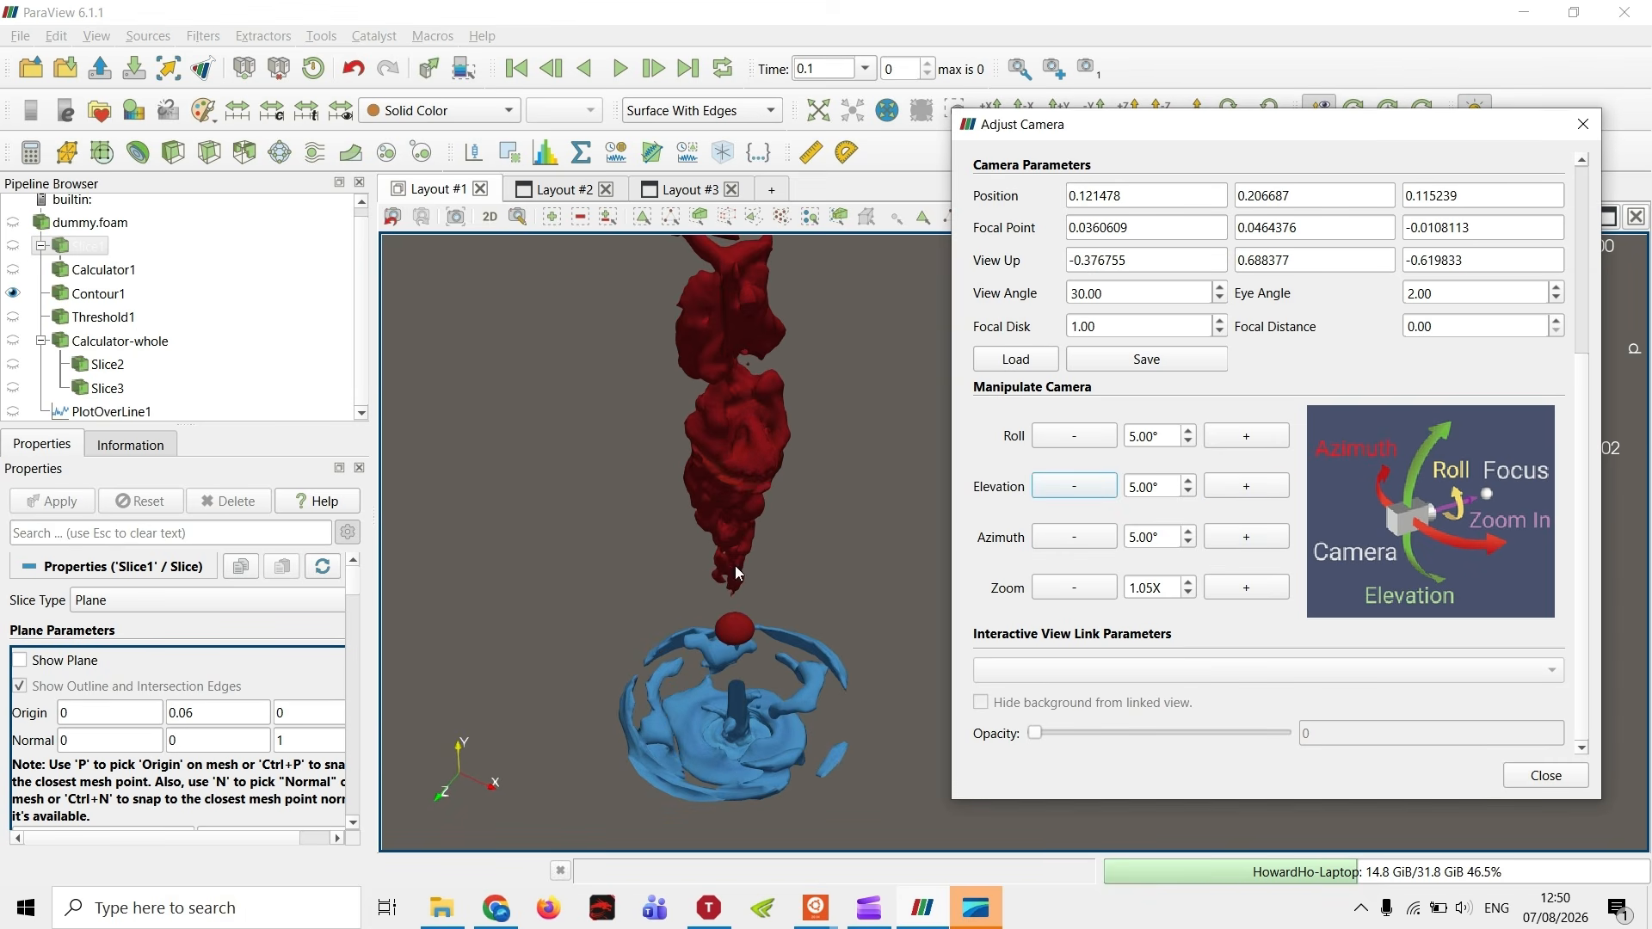
{"action": "middle_click_drag", "start_coordinate": [755, 548], "coordinate": [679, 600]}
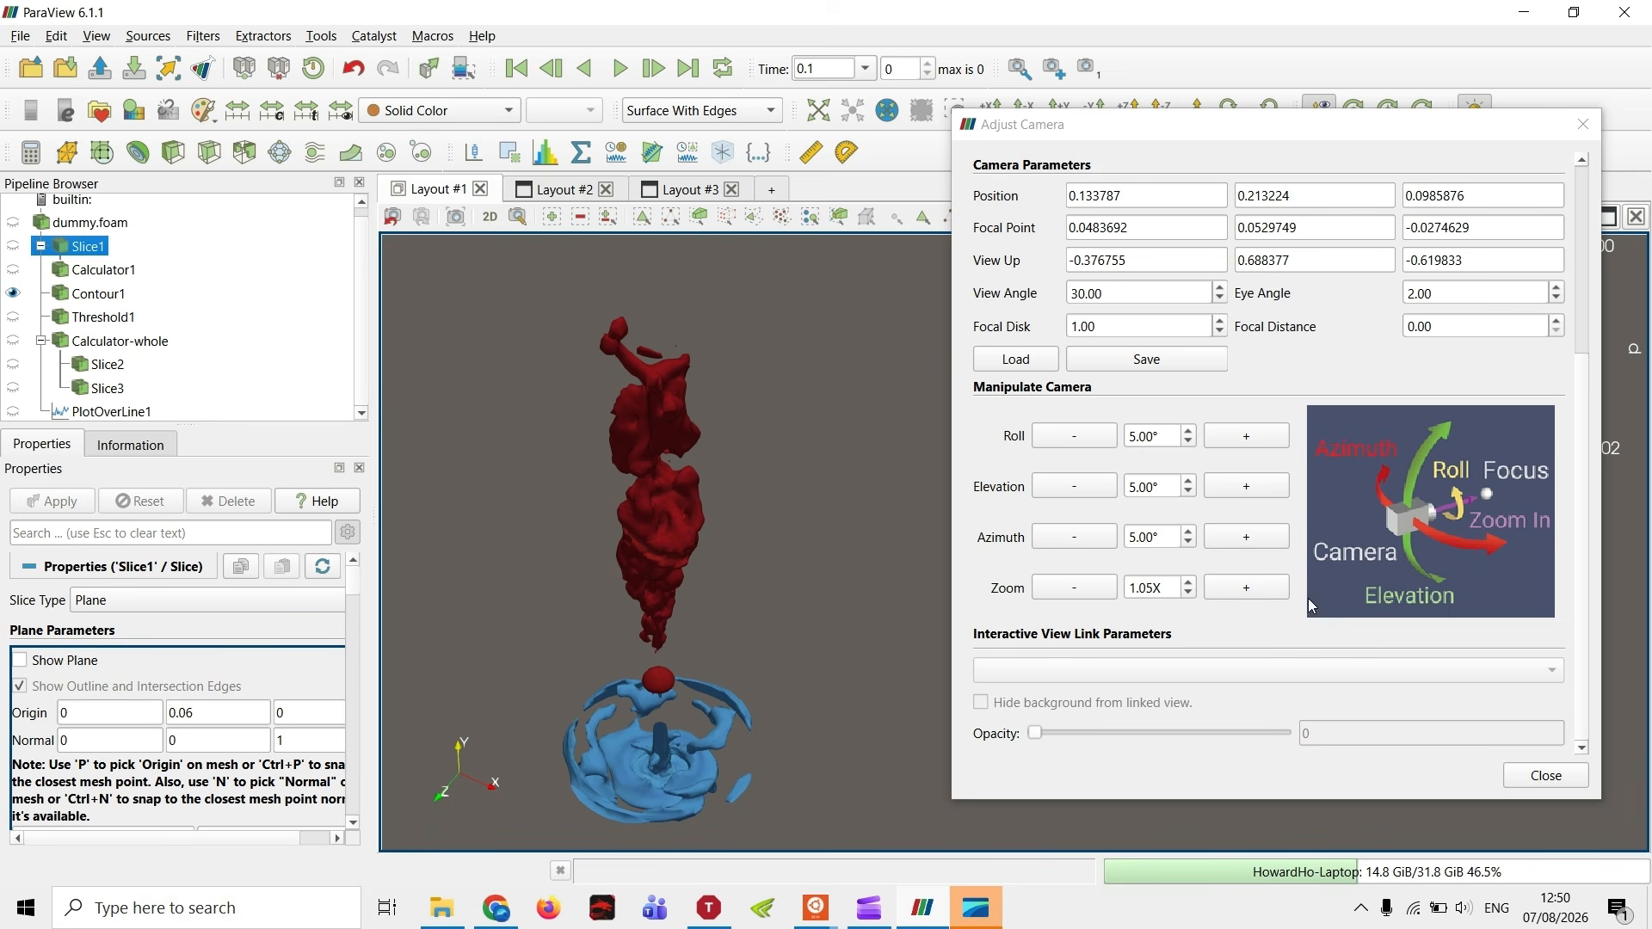
- Close the camera adjustment settings and save the ParaView state over the existing testing-v3.pvsm file
{"action": "middle_click_drag", "start_coordinate": [716, 667], "coordinate": [647, 639]}
{"action": "left_click", "coordinate": [1563, 780]}
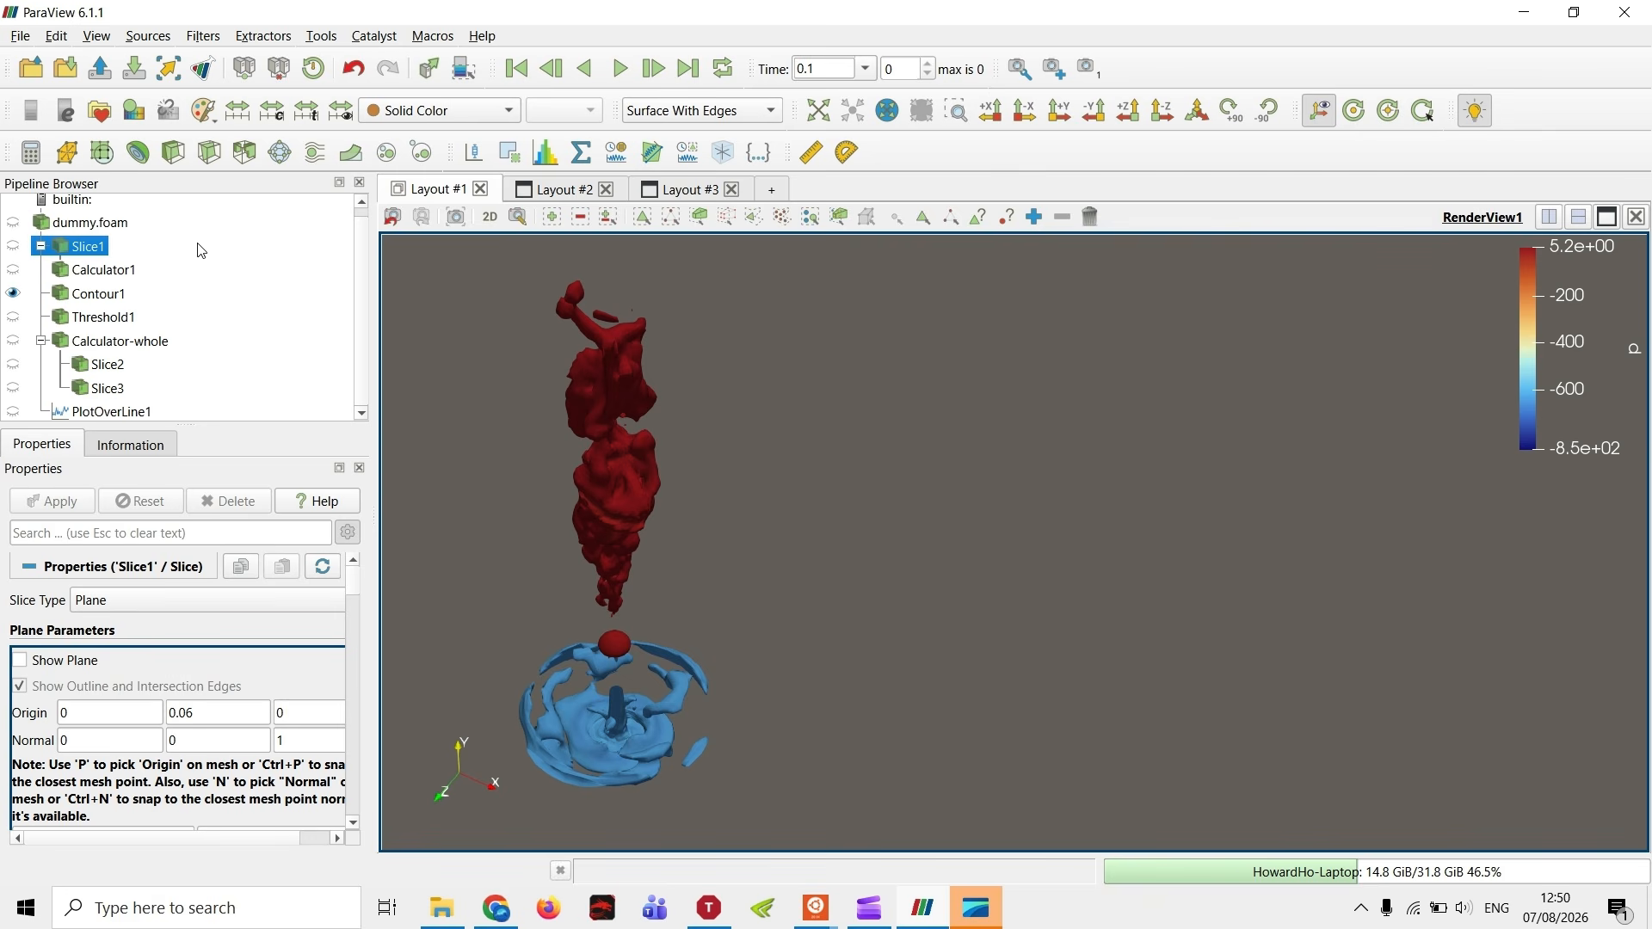
{"action": "left_click", "coordinate": [20, 35]}
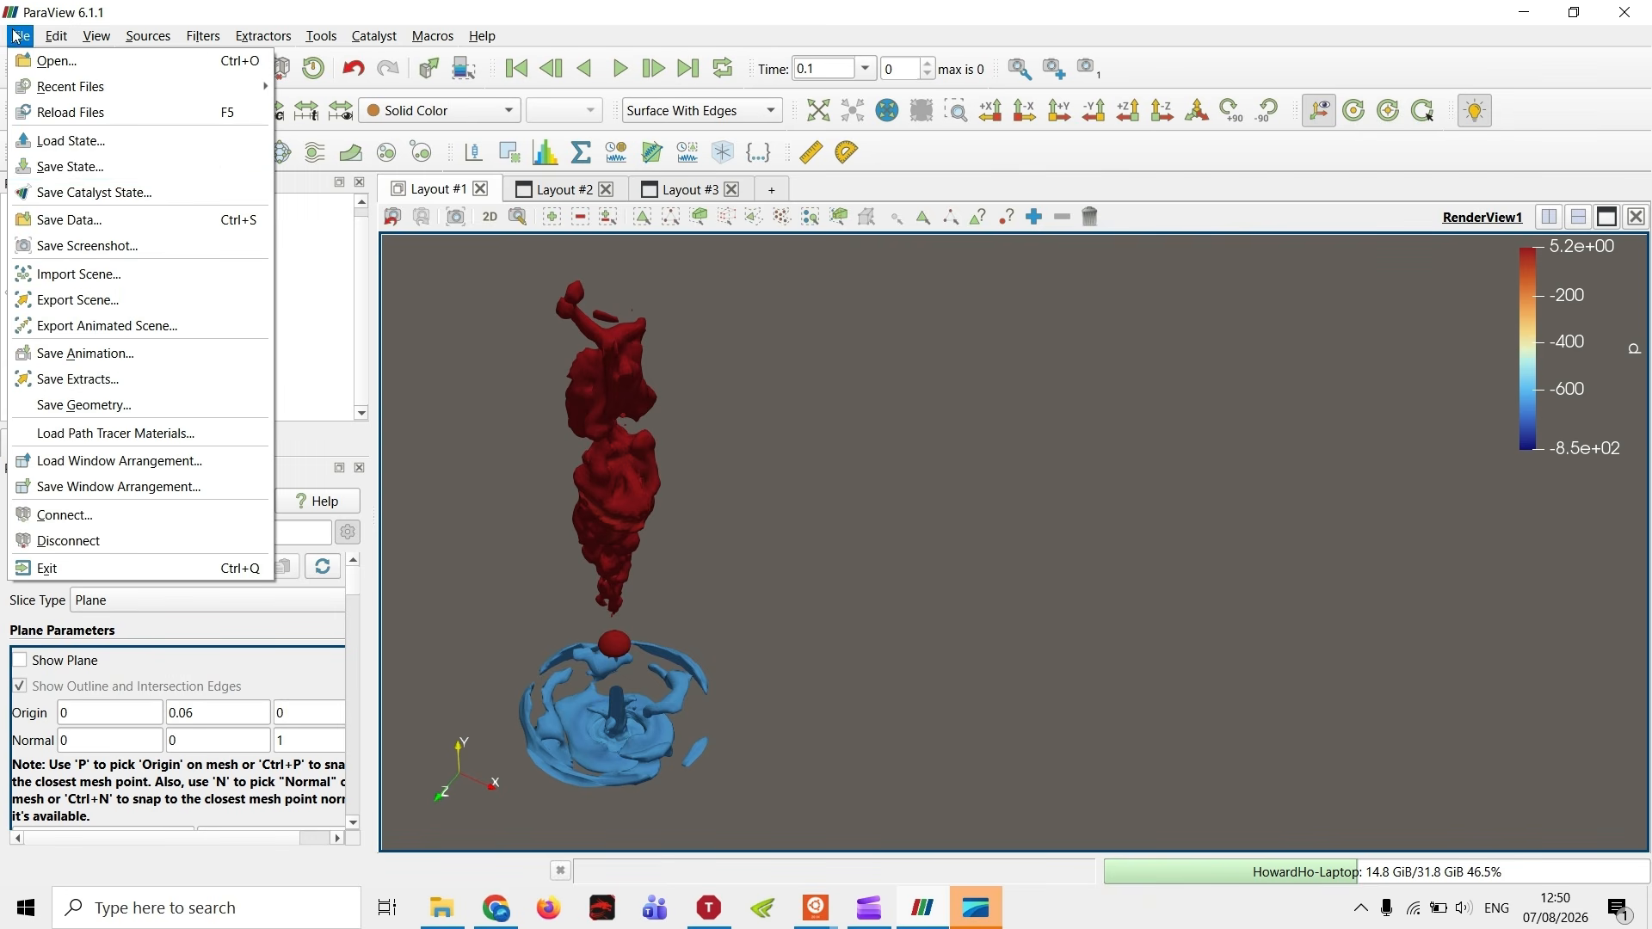
{"action": "left_click", "coordinate": [148, 167]}
{"action": "left_click", "coordinate": [763, 368]}
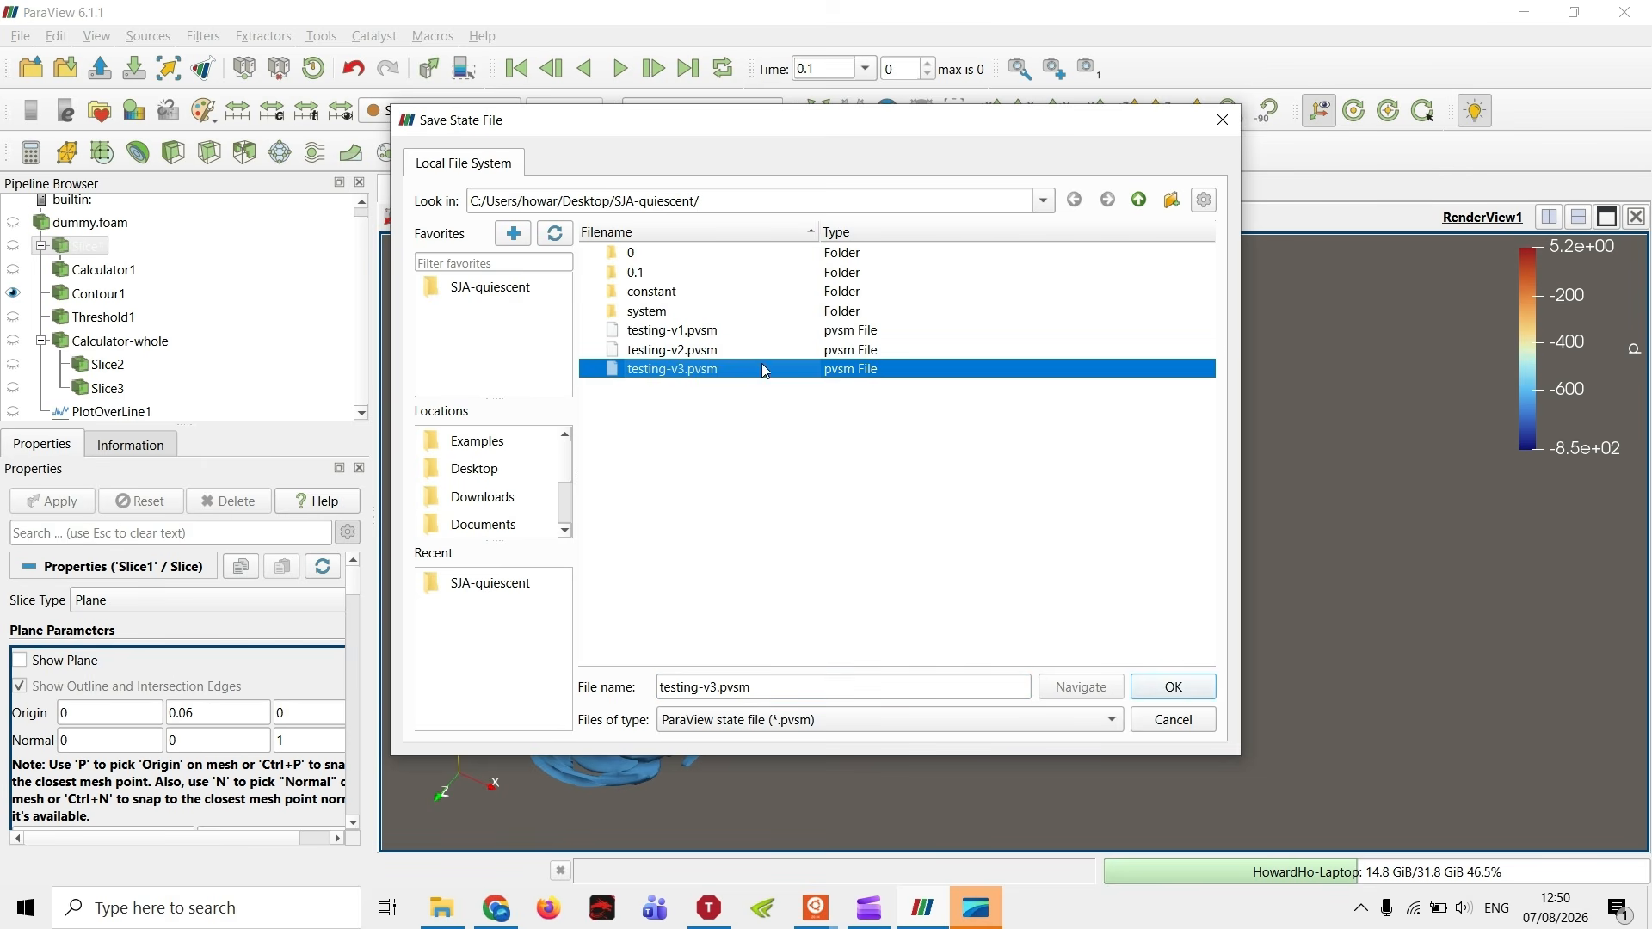
{"action": "left_click", "coordinate": [1194, 690]}
{"action": "left_click", "coordinate": [904, 468]}
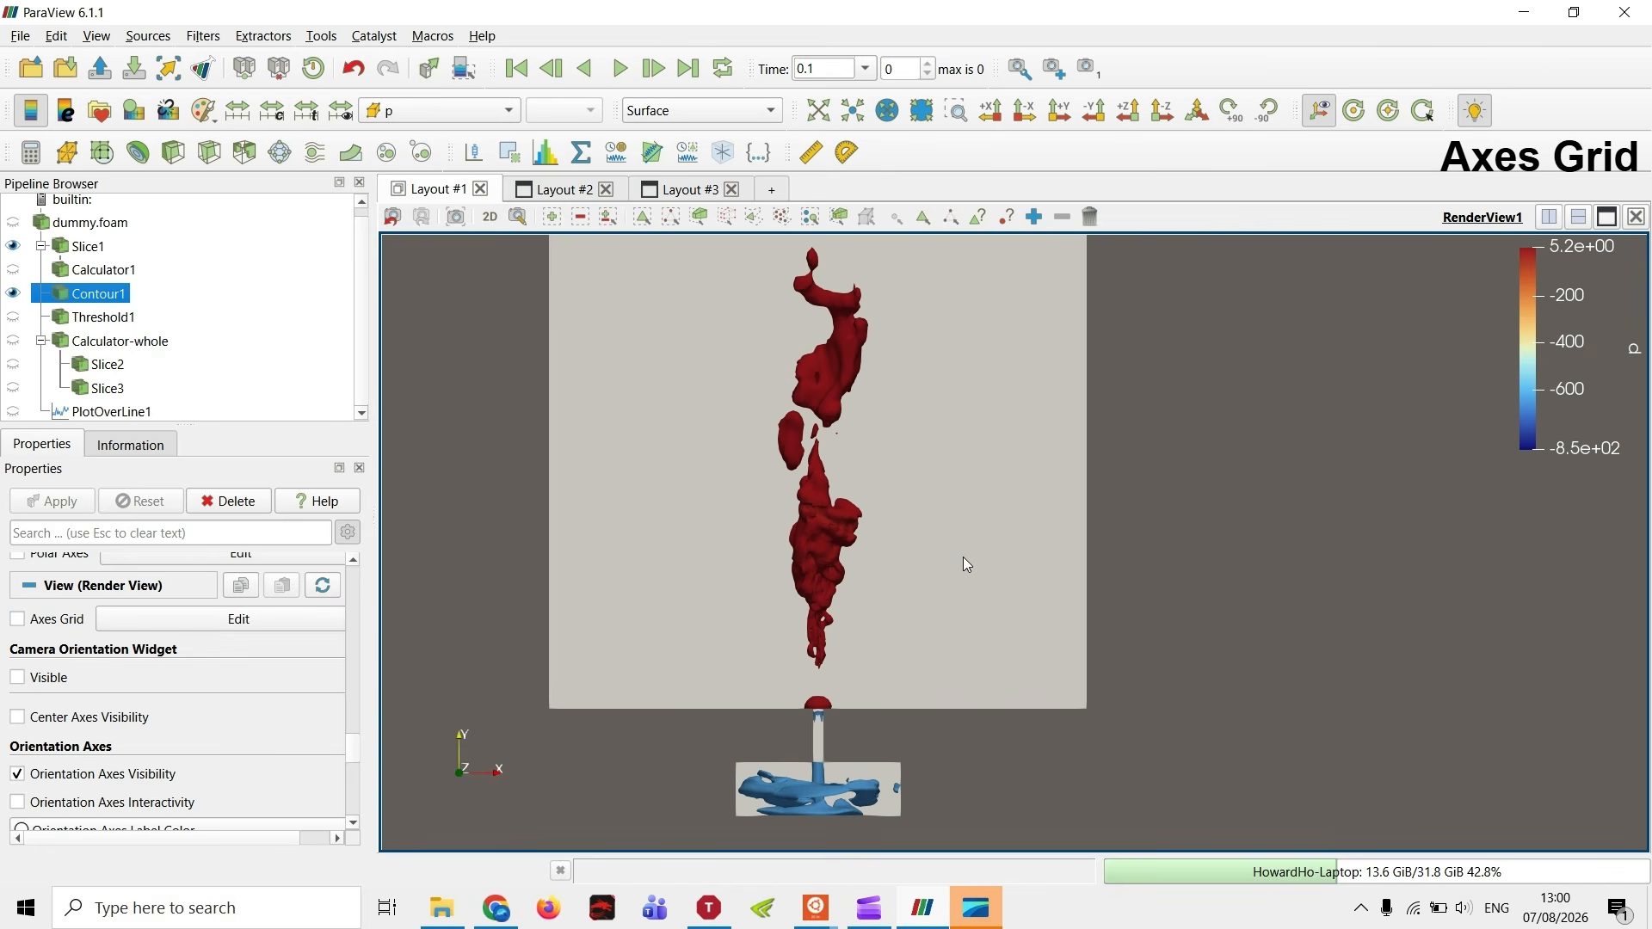
- View Slice1 and Contour1 from the isometric direction and return to the front view with X horizontal and Y vertical
{"action": "scroll", "coordinate": [963, 555], "scroll_direction": "down", "scroll_amount": 1}
{"action": "middle_click_drag", "start_coordinate": [963, 556], "coordinate": [829, 587]}
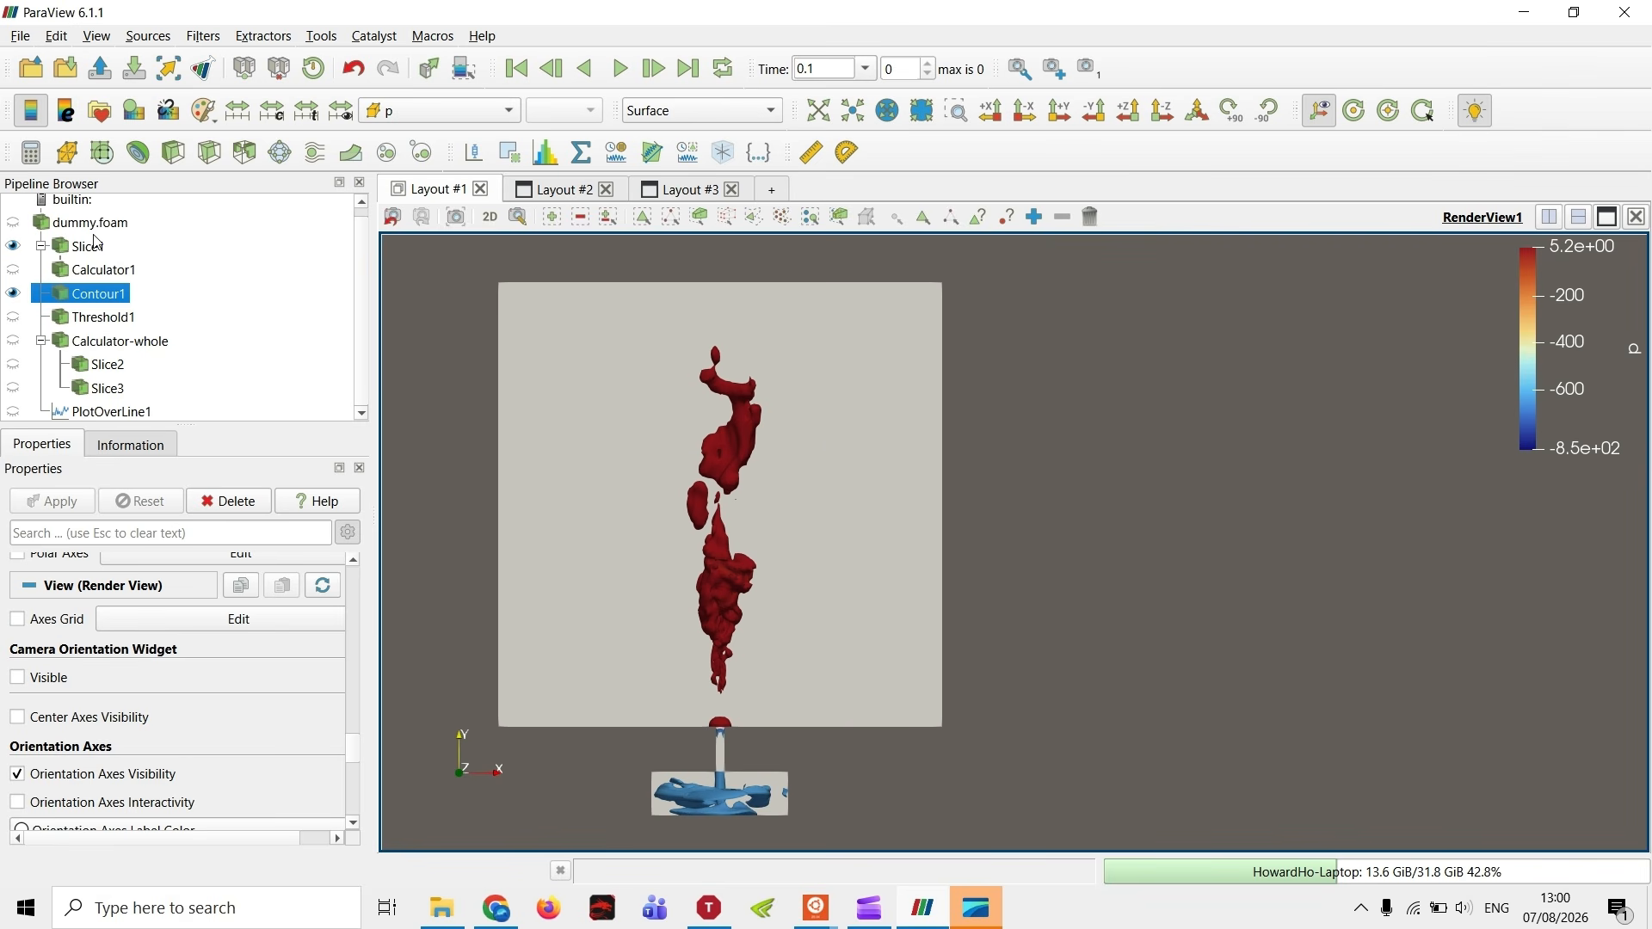
{"action": "left_click", "coordinate": [1197, 111]}
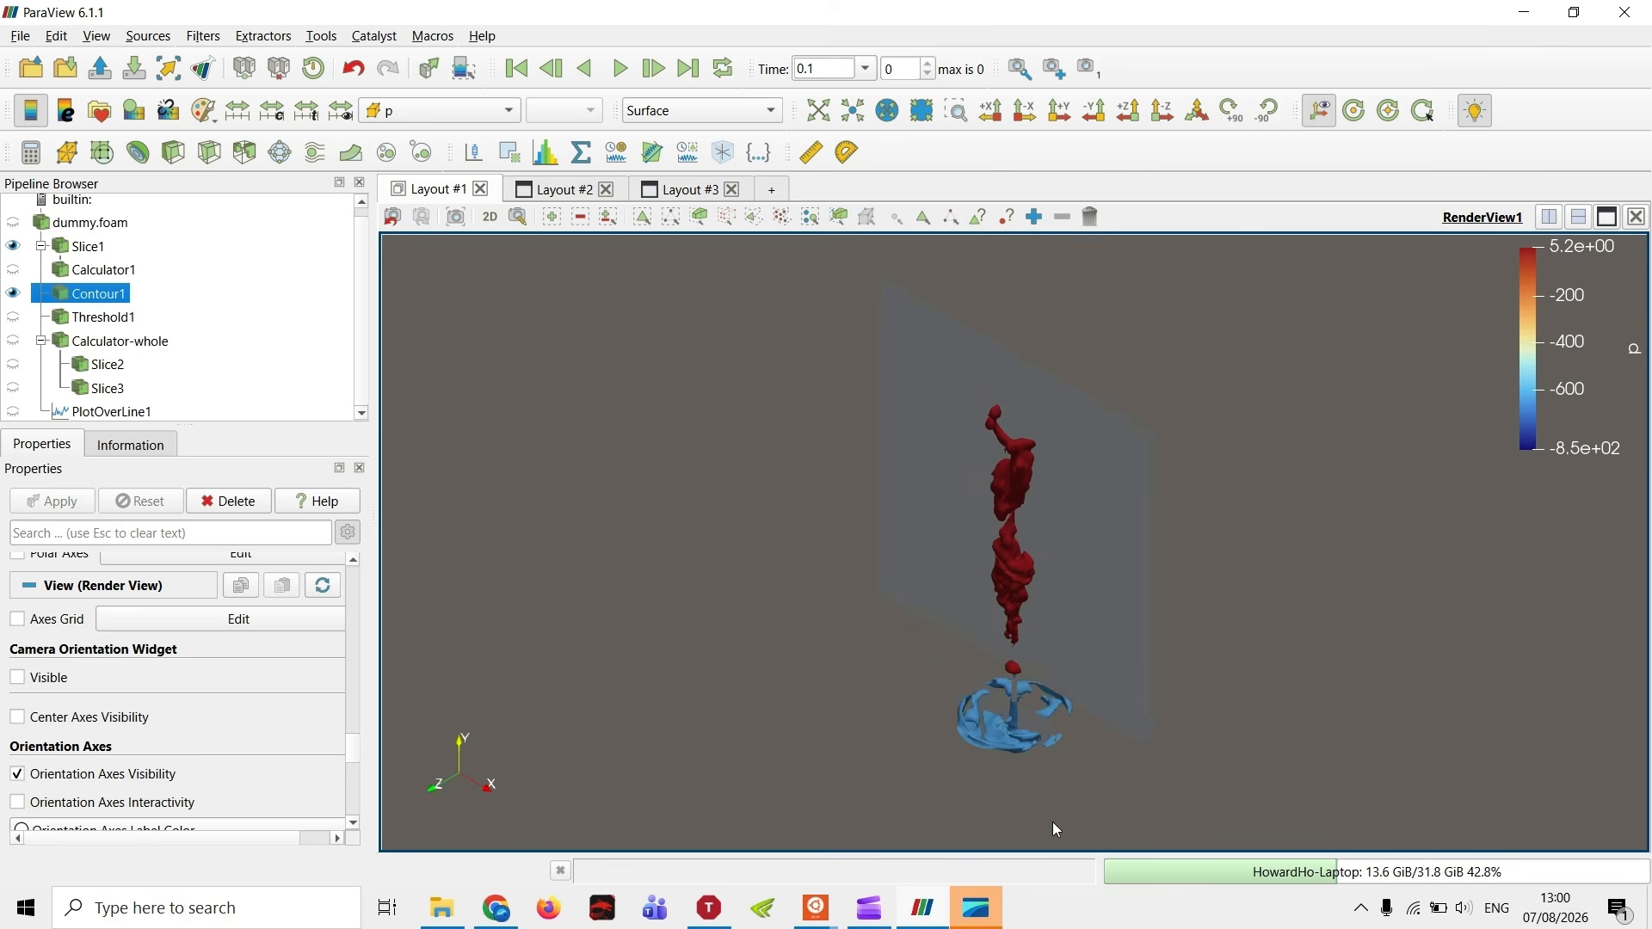
{"action": "left_click", "coordinate": [1173, 121]}
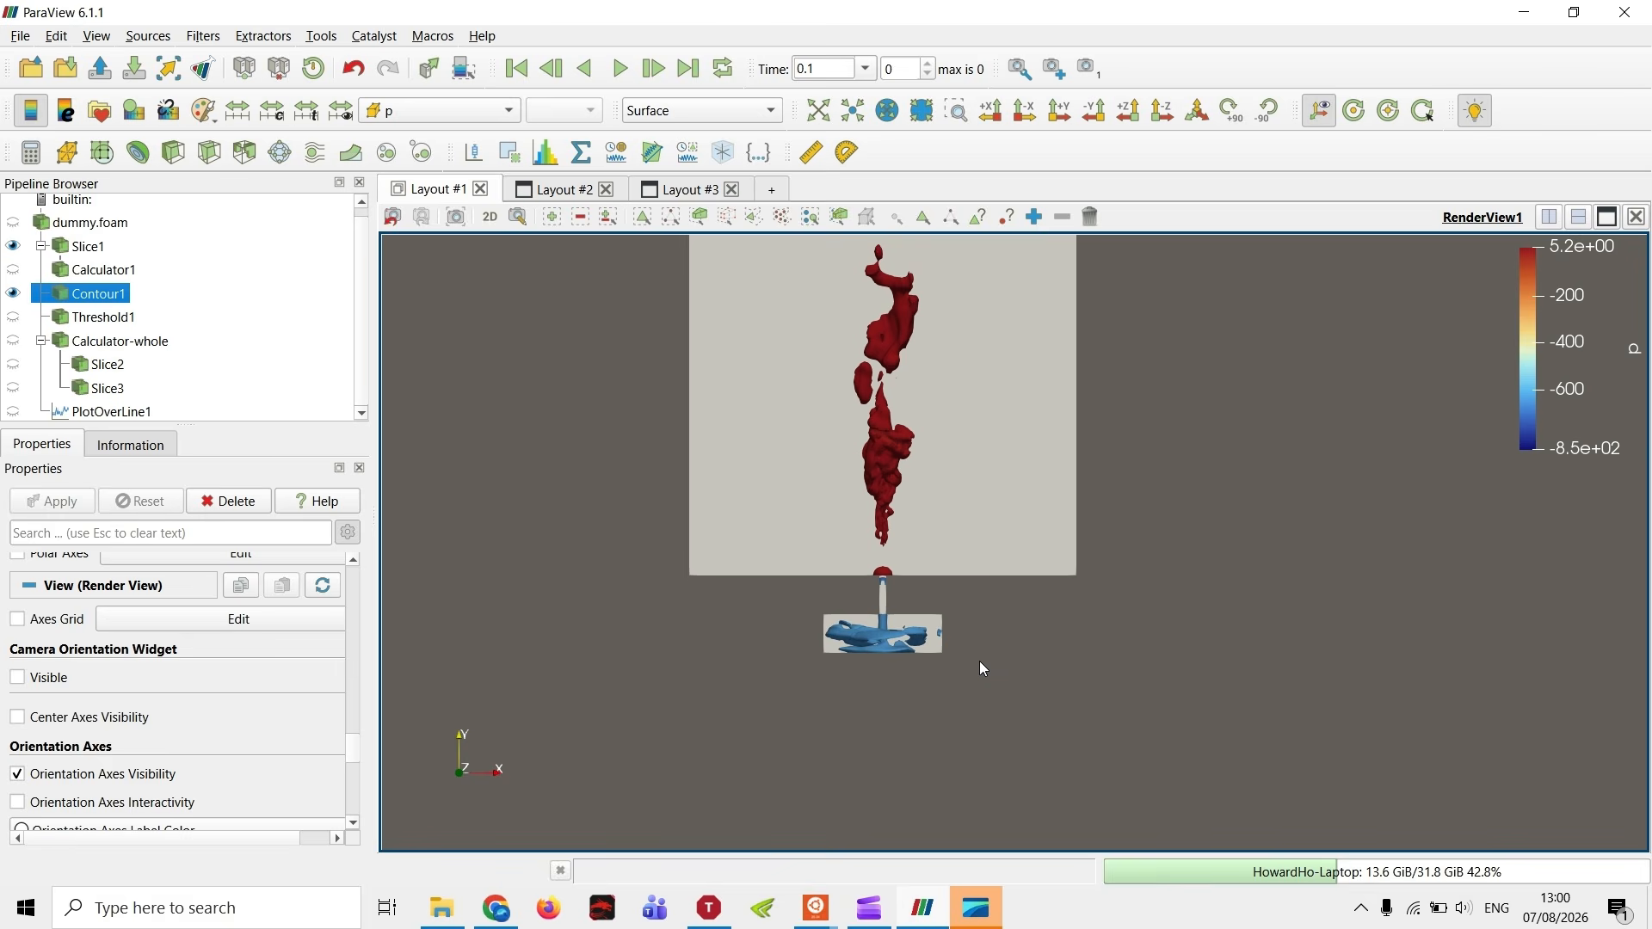
{"action": "scroll", "coordinate": [1049, 540], "scroll_direction": "up", "scroll_amount": 5}
{"action": "middle_click_drag", "start_coordinate": [1045, 534], "coordinate": [1045, 530]}
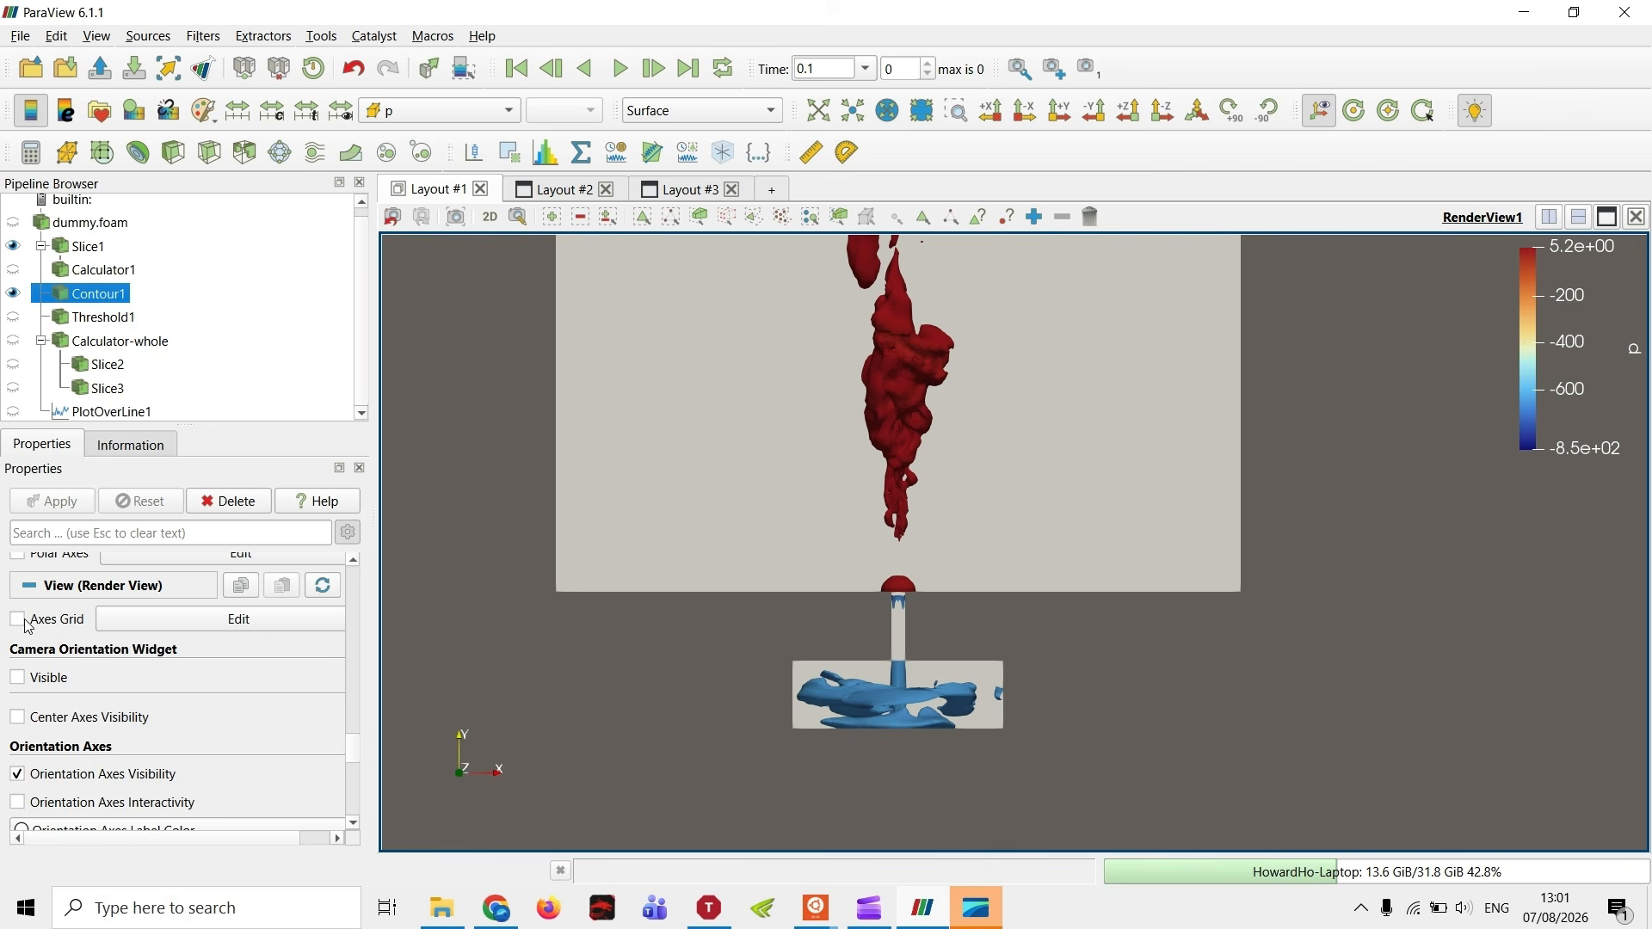
- Filter the properties by "axes" and turn on the Axes Grid for the render view
{"action": "scroll", "coordinate": [262, 633], "scroll_direction": "up", "scroll_amount": 3}
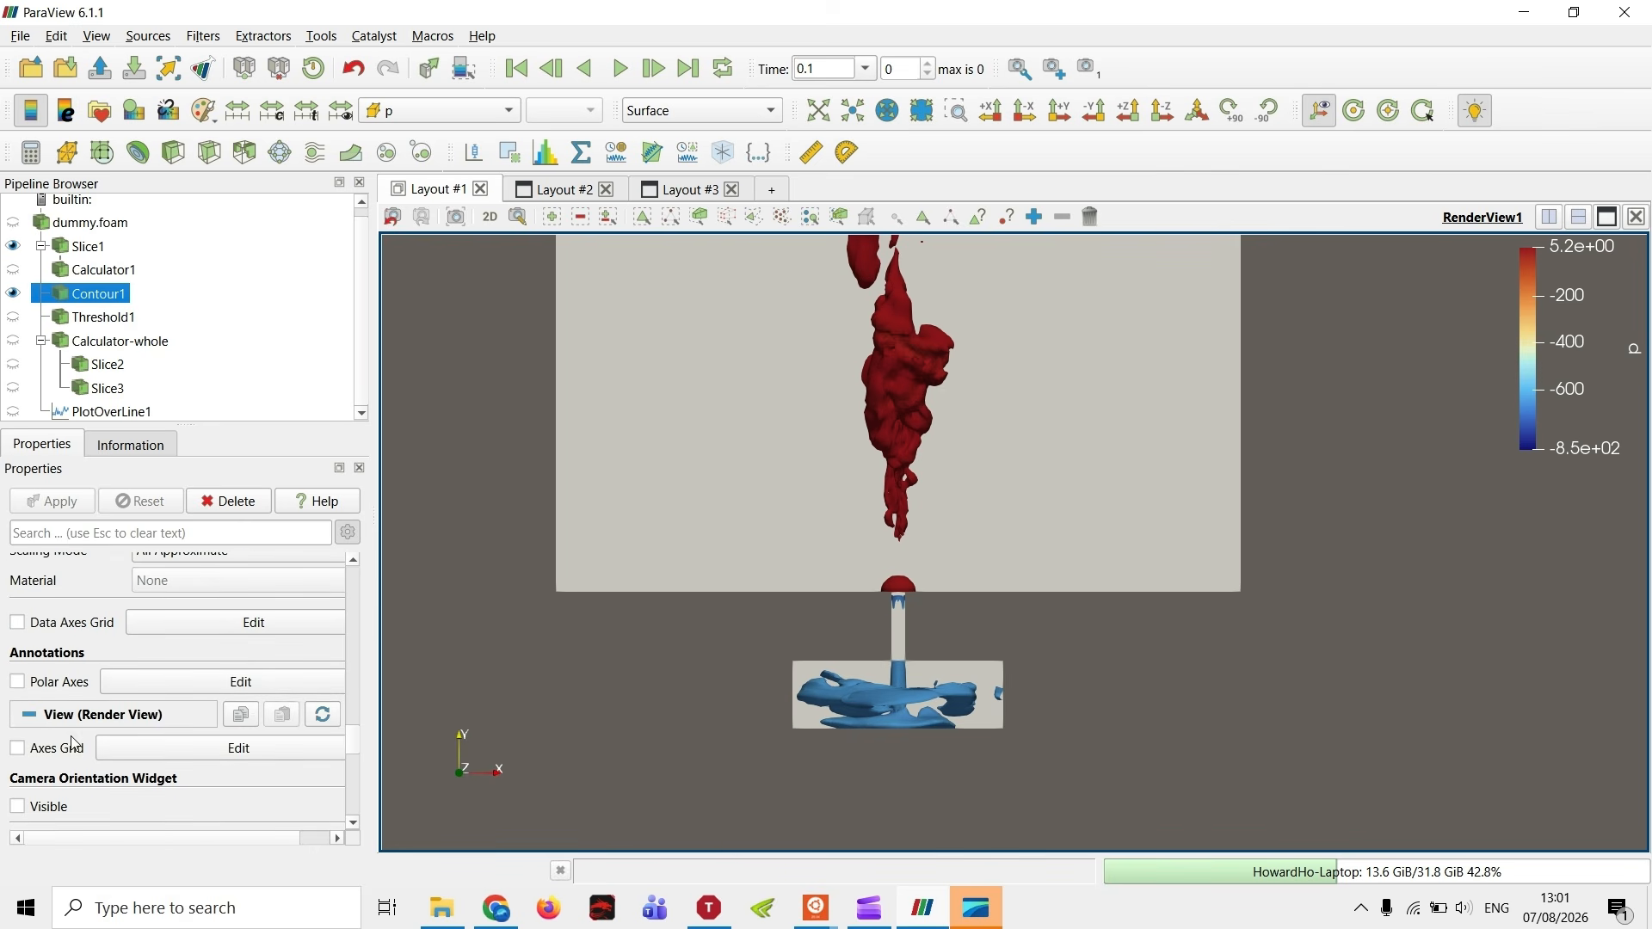
{"action": "left_click", "coordinate": [133, 531]}
{"action": "type", "text": "axes"}
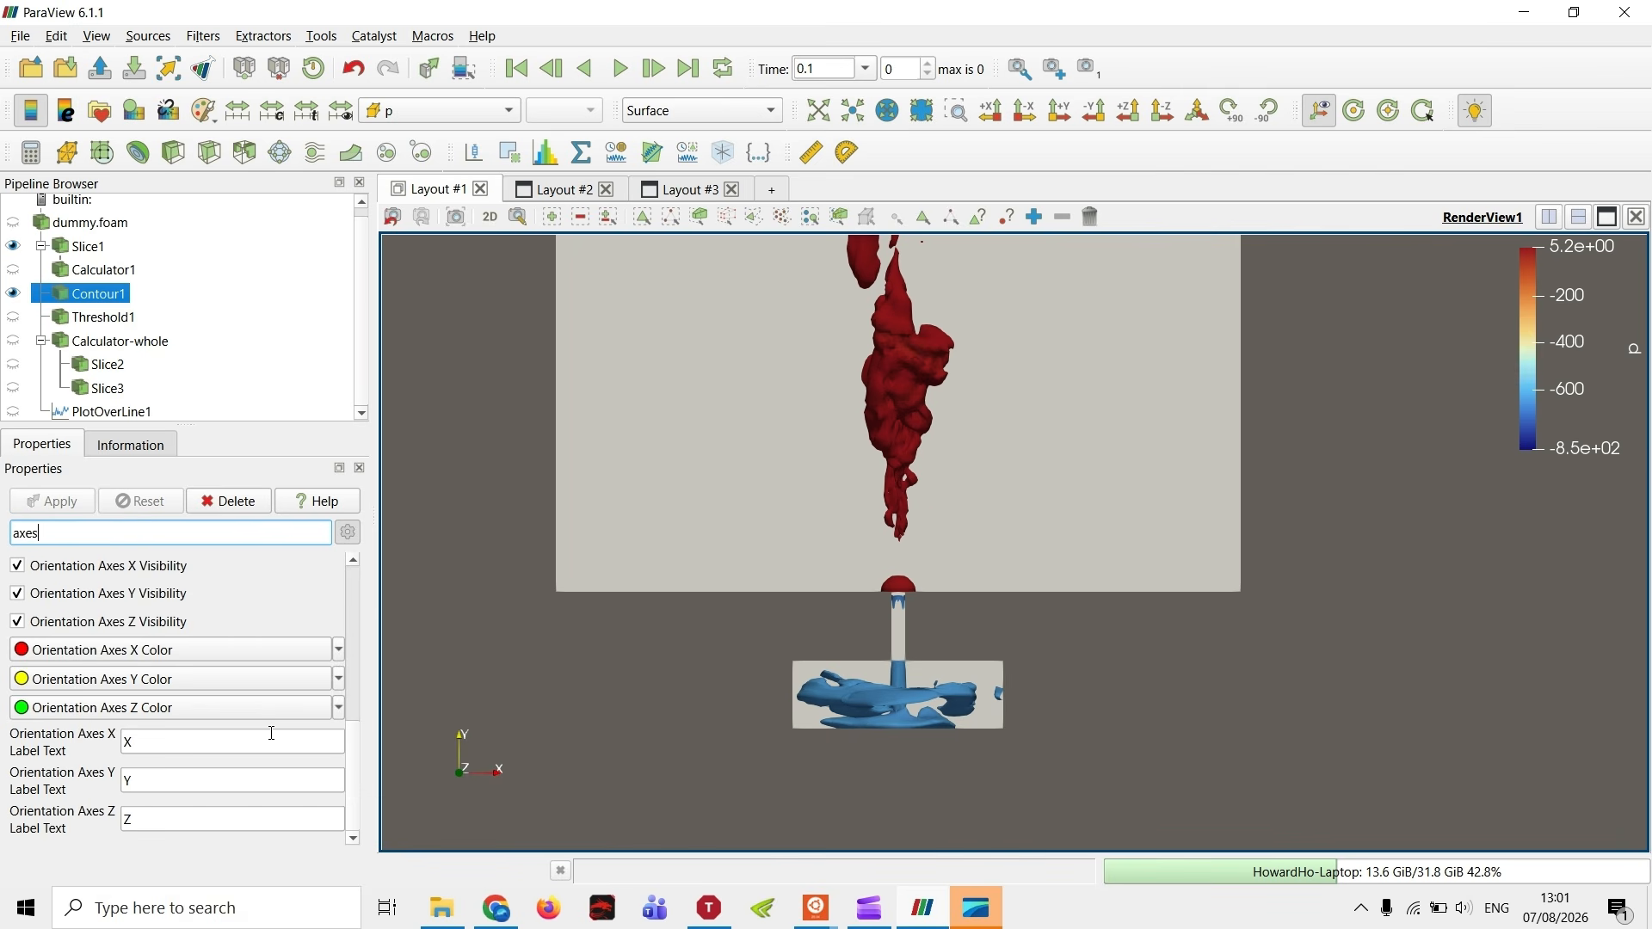
{"action": "scroll", "coordinate": [297, 731], "scroll_direction": "up", "scroll_amount": 5}
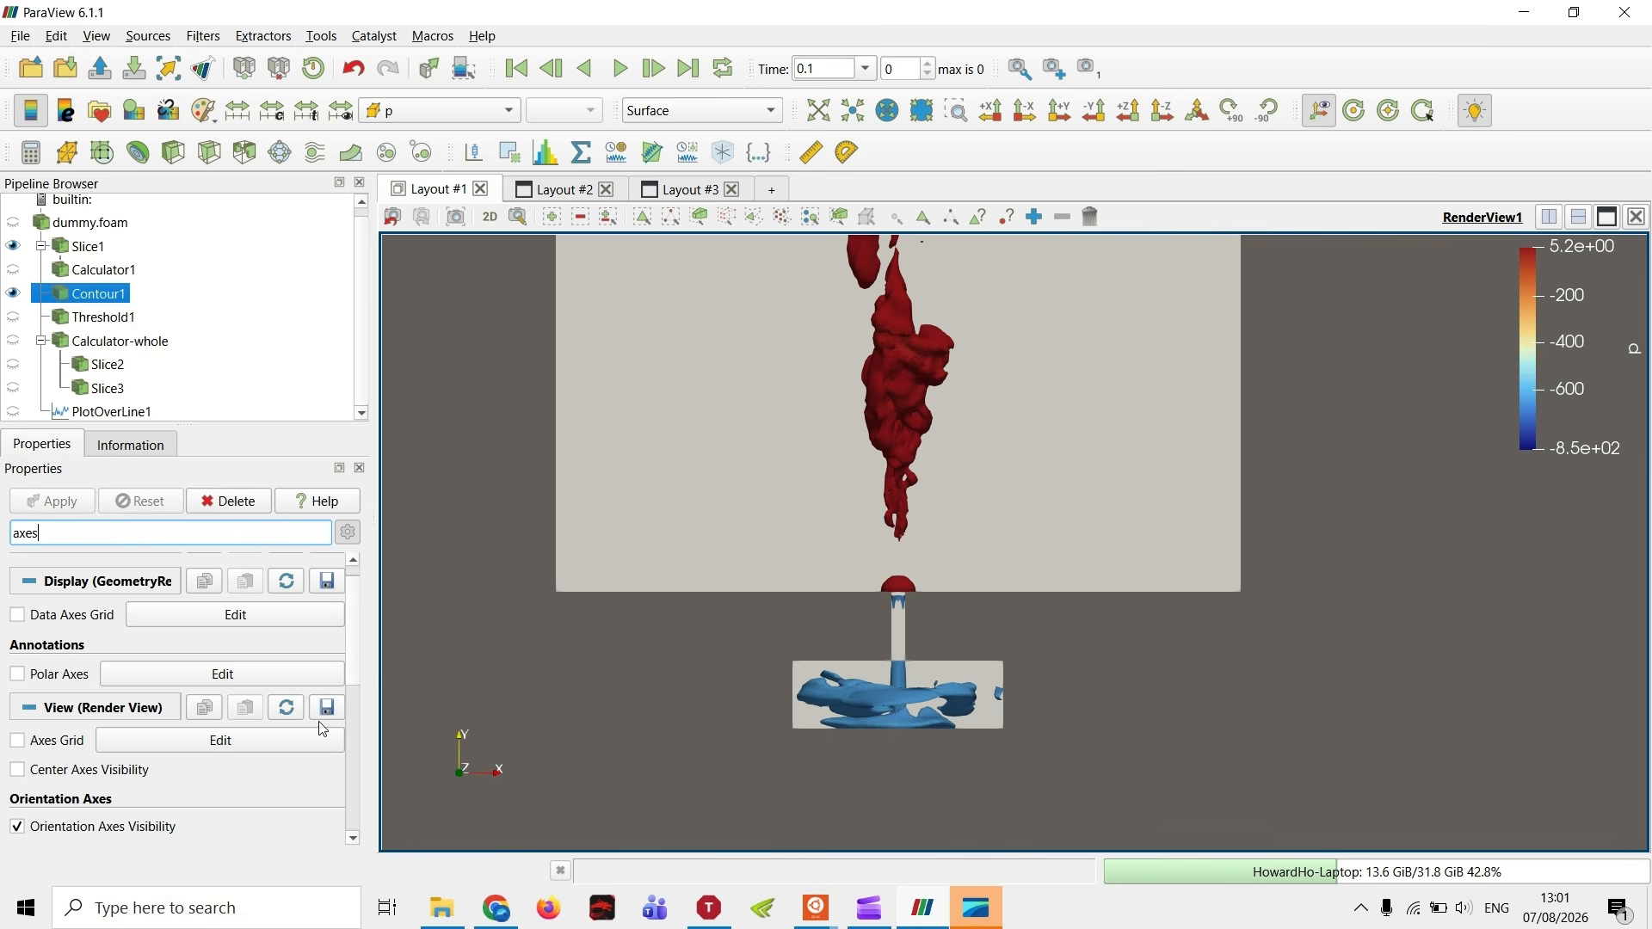
{"action": "left_click", "coordinate": [18, 741]}
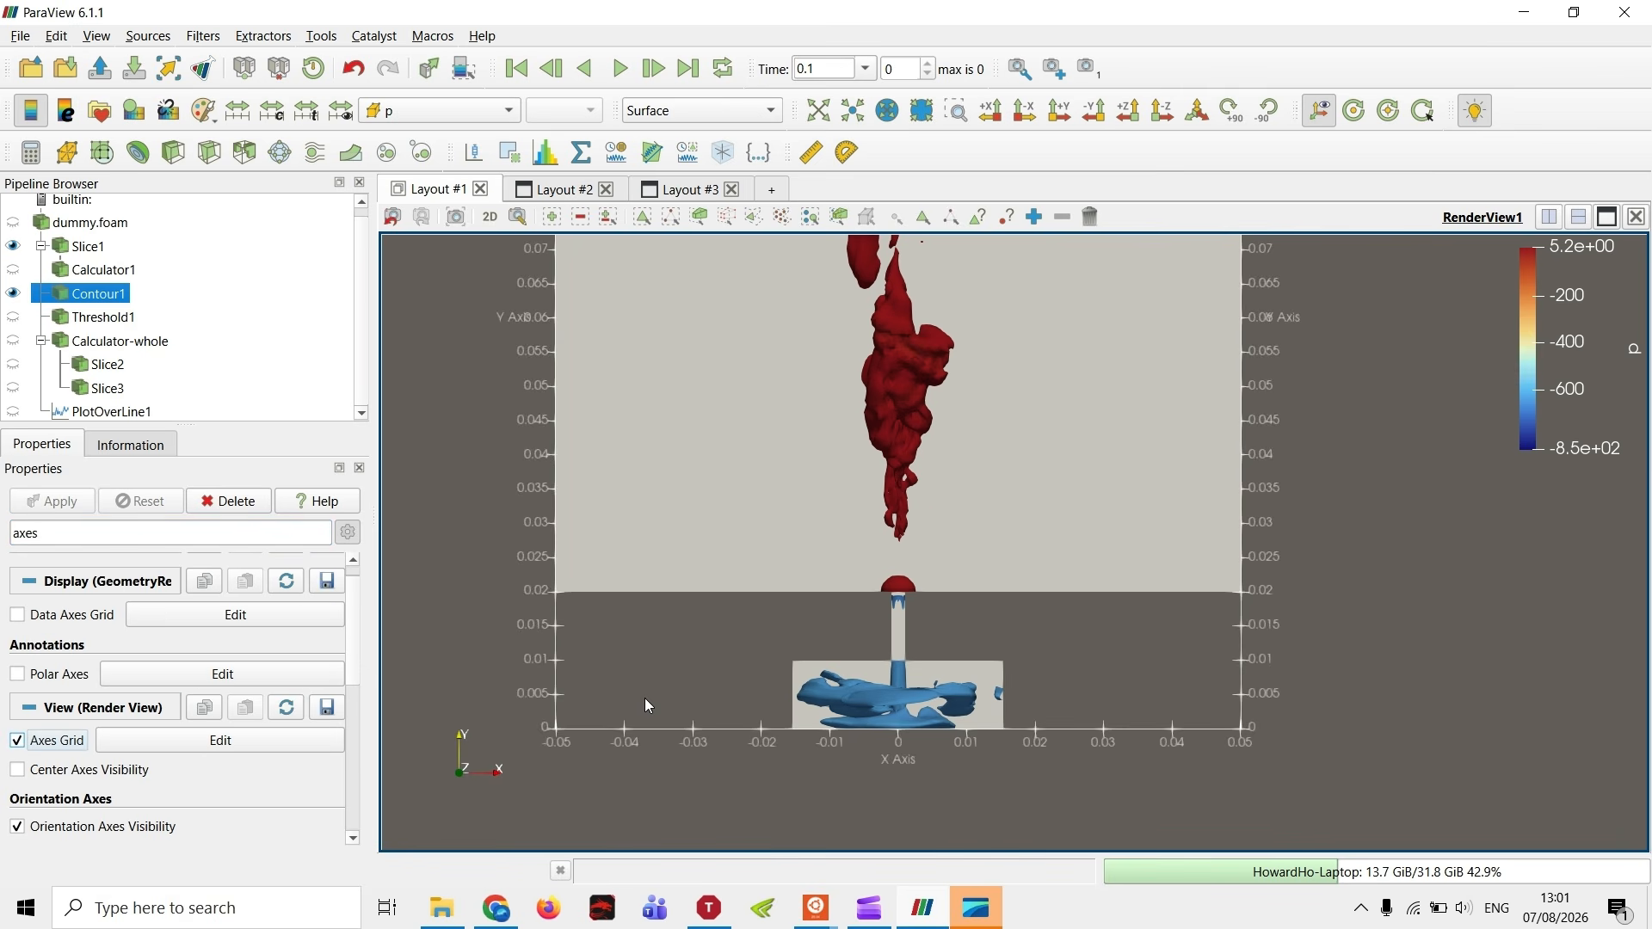
- Open the Axes Grid settings beside the fully framed model and switch between basic and advanced properties, ending with the advanced ones shown
{"action": "scroll", "coordinate": [648, 705], "scroll_direction": "down", "scroll_amount": 2}
{"action": "middle_click_drag", "start_coordinate": [1080, 591], "coordinate": [1045, 583]}
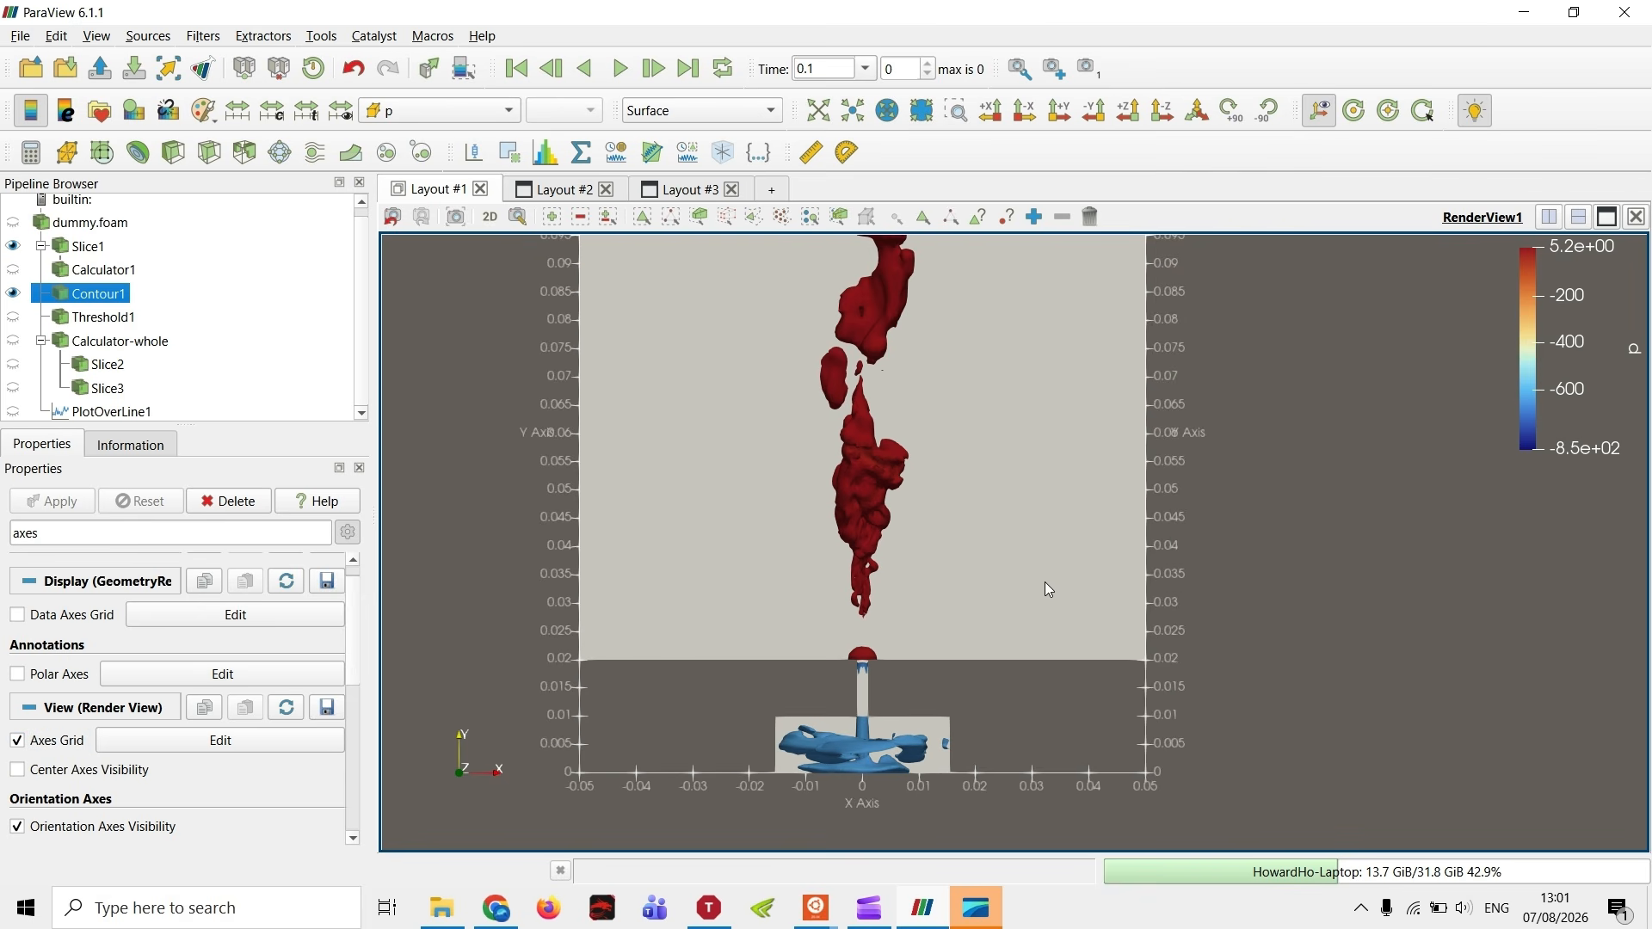
{"action": "scroll", "coordinate": [1044, 582], "scroll_direction": "down", "scroll_amount": 2}
{"action": "middle_click_drag", "start_coordinate": [936, 605], "coordinate": [934, 608]}
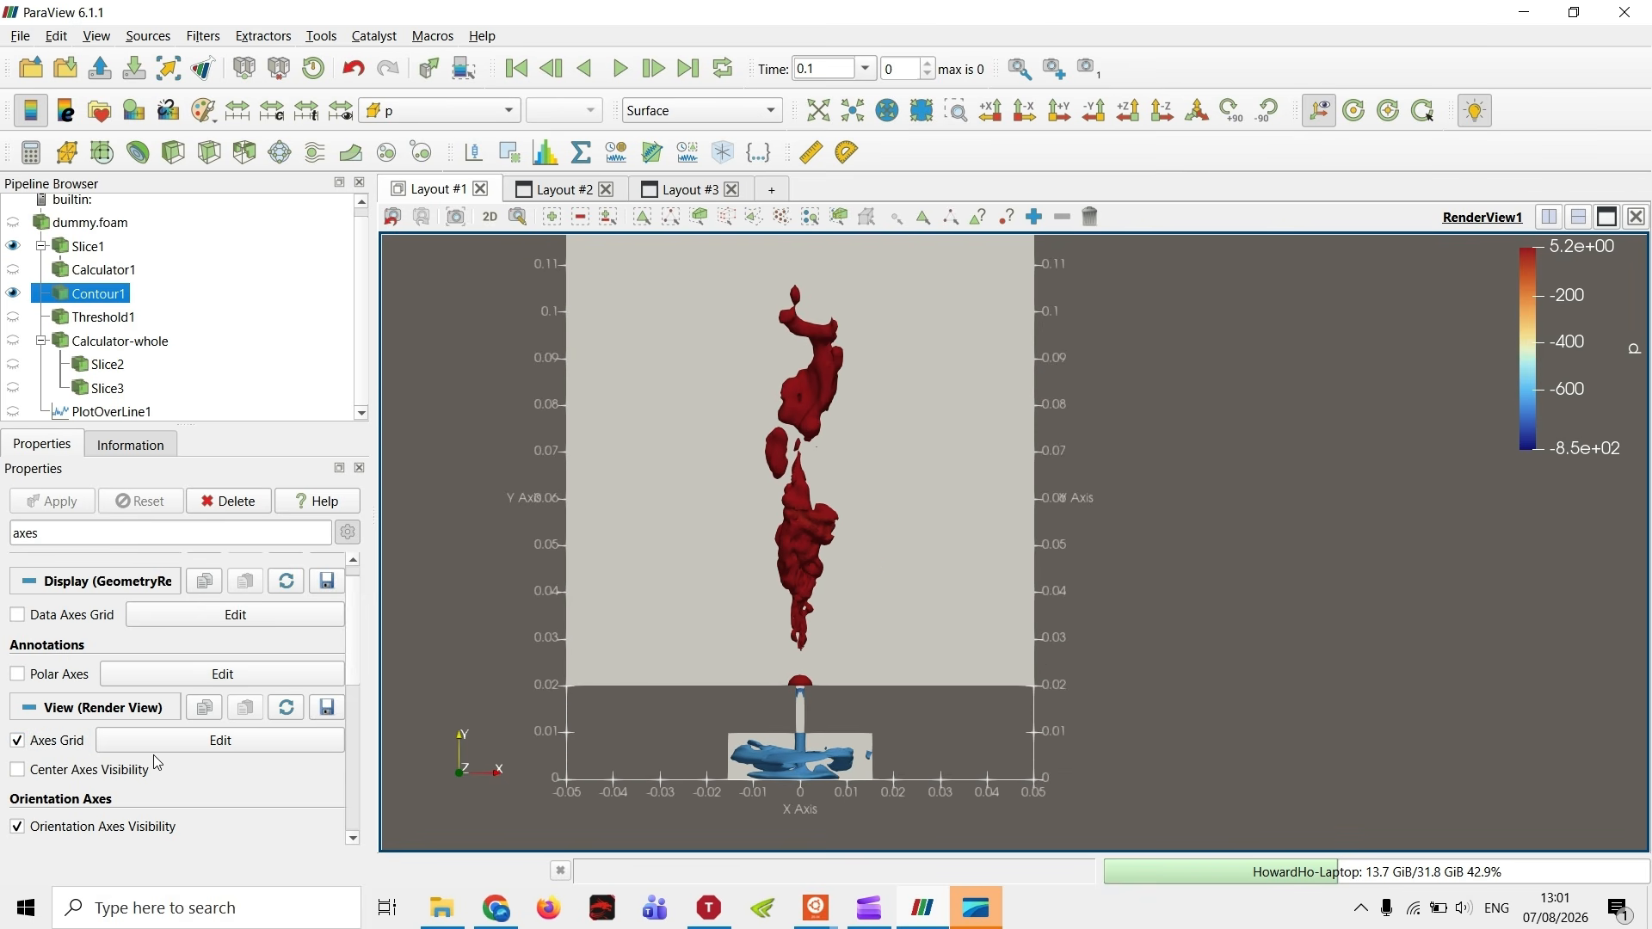
{"action": "left_click", "coordinate": [166, 742]}
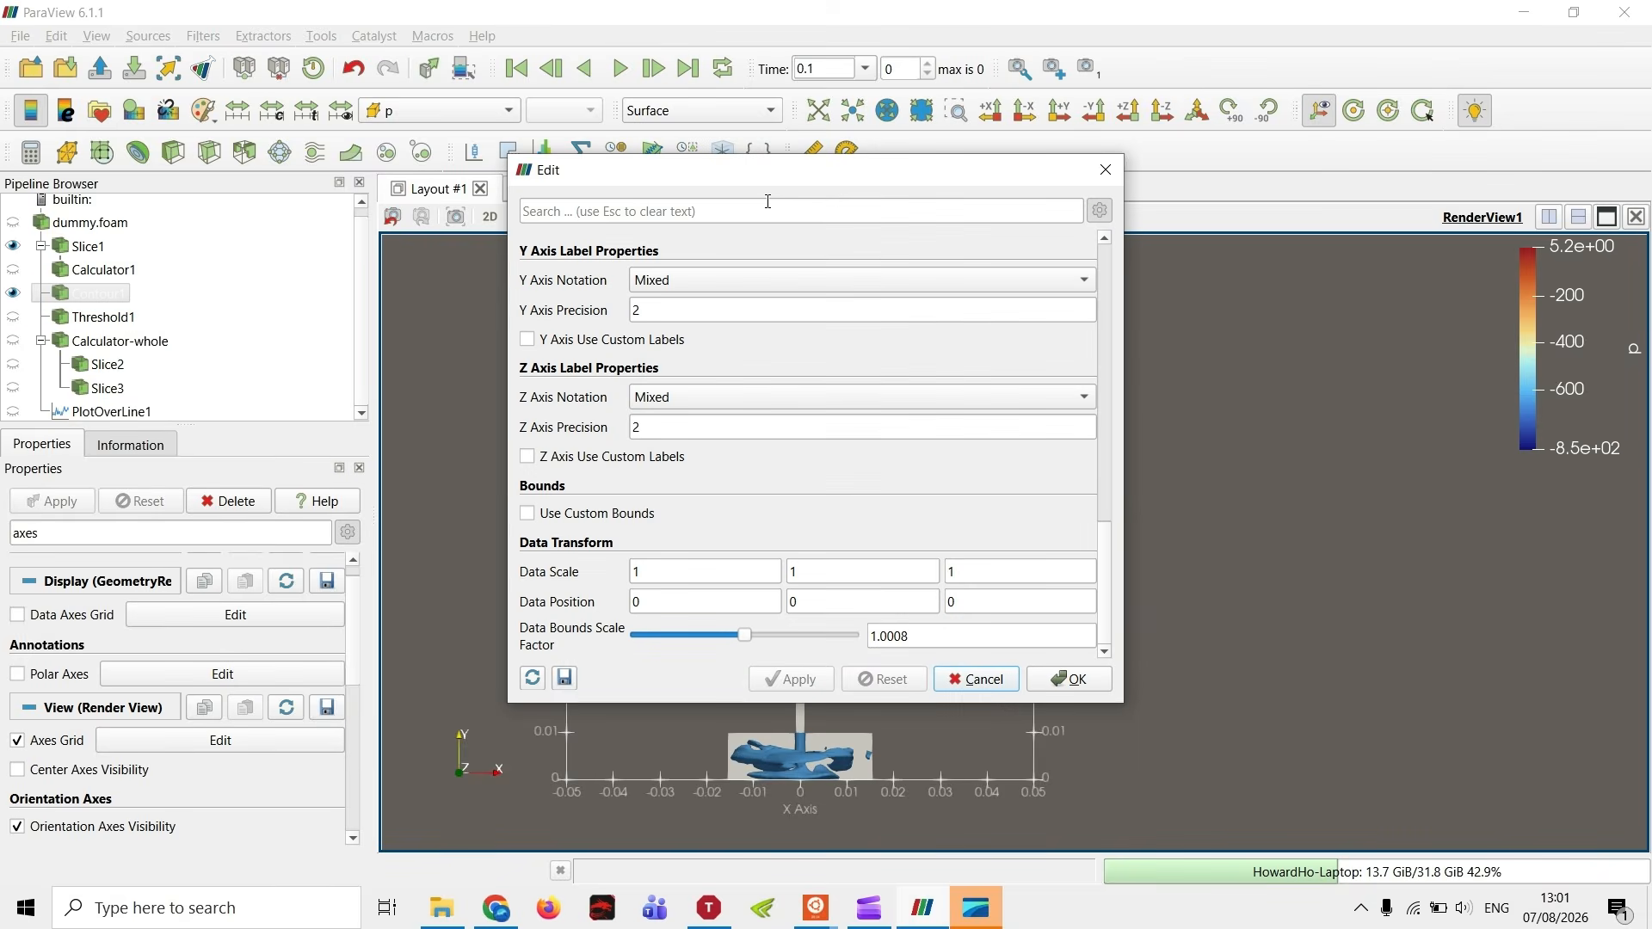
{"action": "left_click_drag", "start_coordinate": [794, 181], "coordinate": [1300, 307]}
{"action": "left_click", "coordinate": [718, 433]}
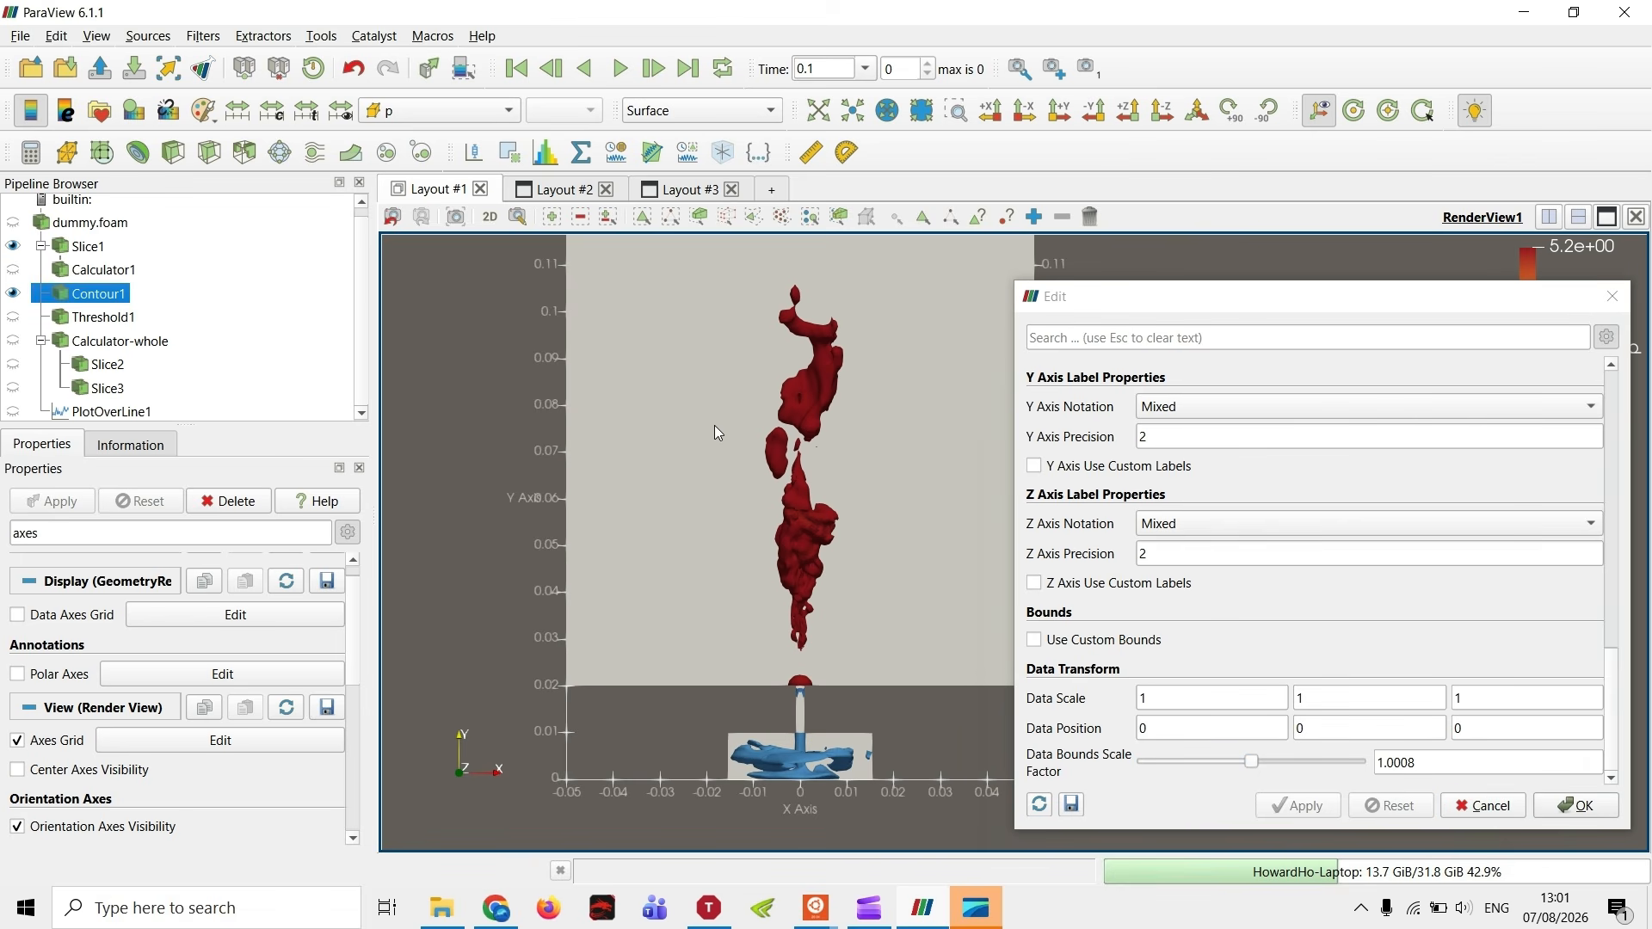
{"action": "scroll", "coordinate": [714, 425], "scroll_direction": "down", "scroll_amount": 1}
{"action": "left_click_drag", "start_coordinate": [714, 425], "coordinate": [597, 452]}
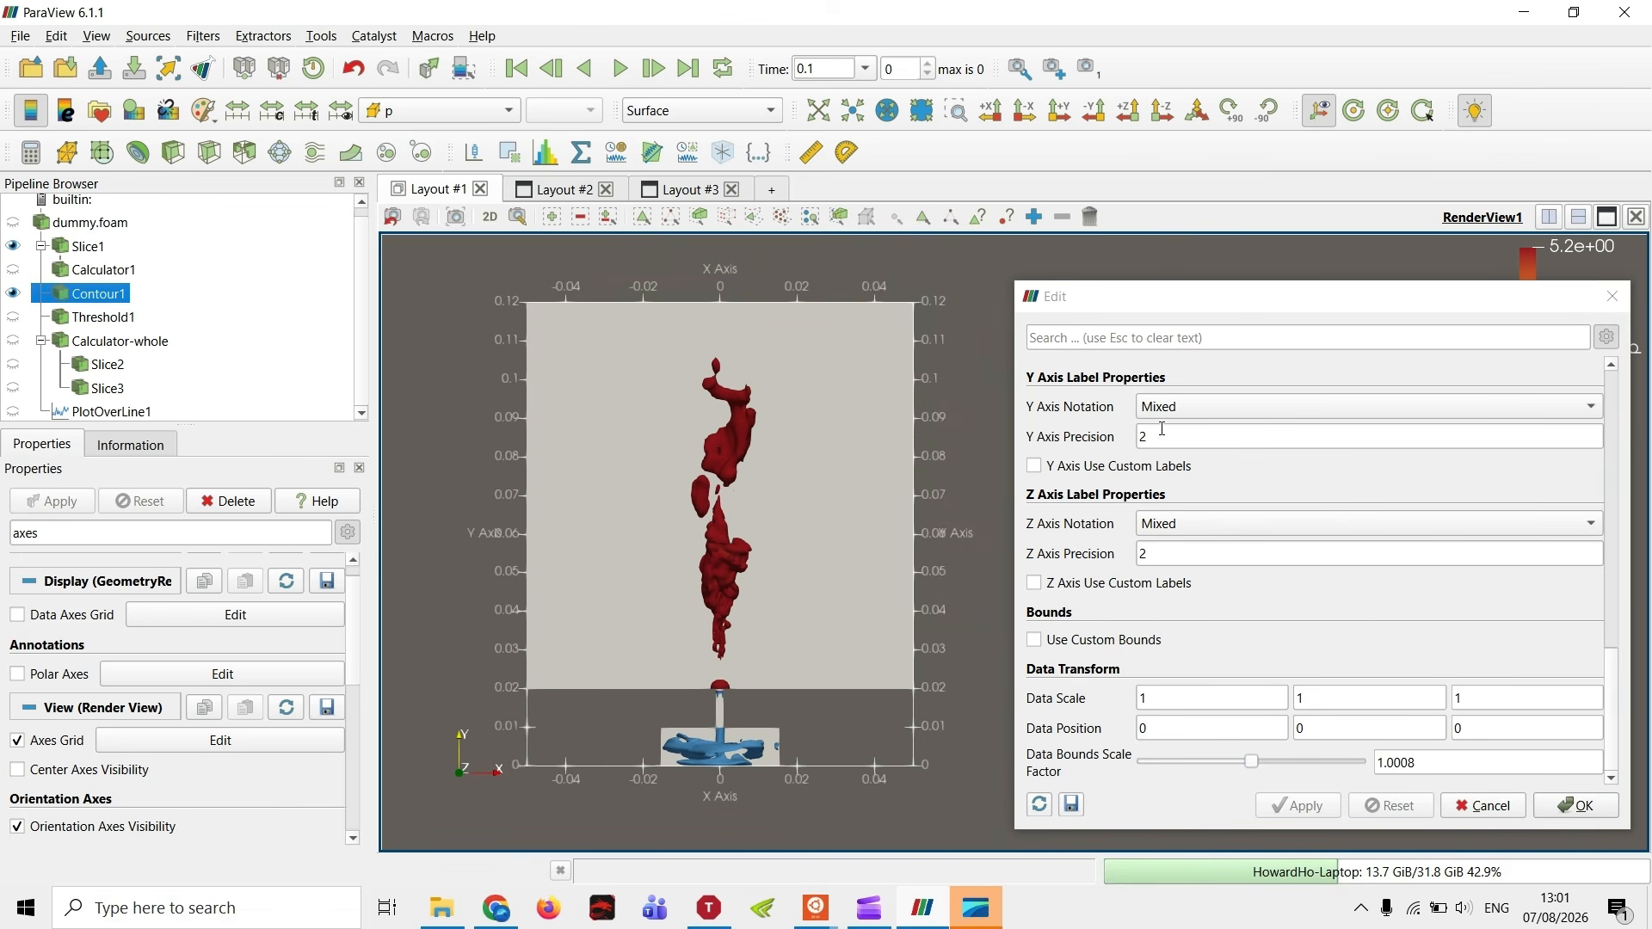
{"action": "scroll", "coordinate": [1350, 503], "scroll_direction": "up", "scroll_amount": 5}
{"action": "left_click_drag", "start_coordinate": [1611, 608], "coordinate": [1614, 406]}
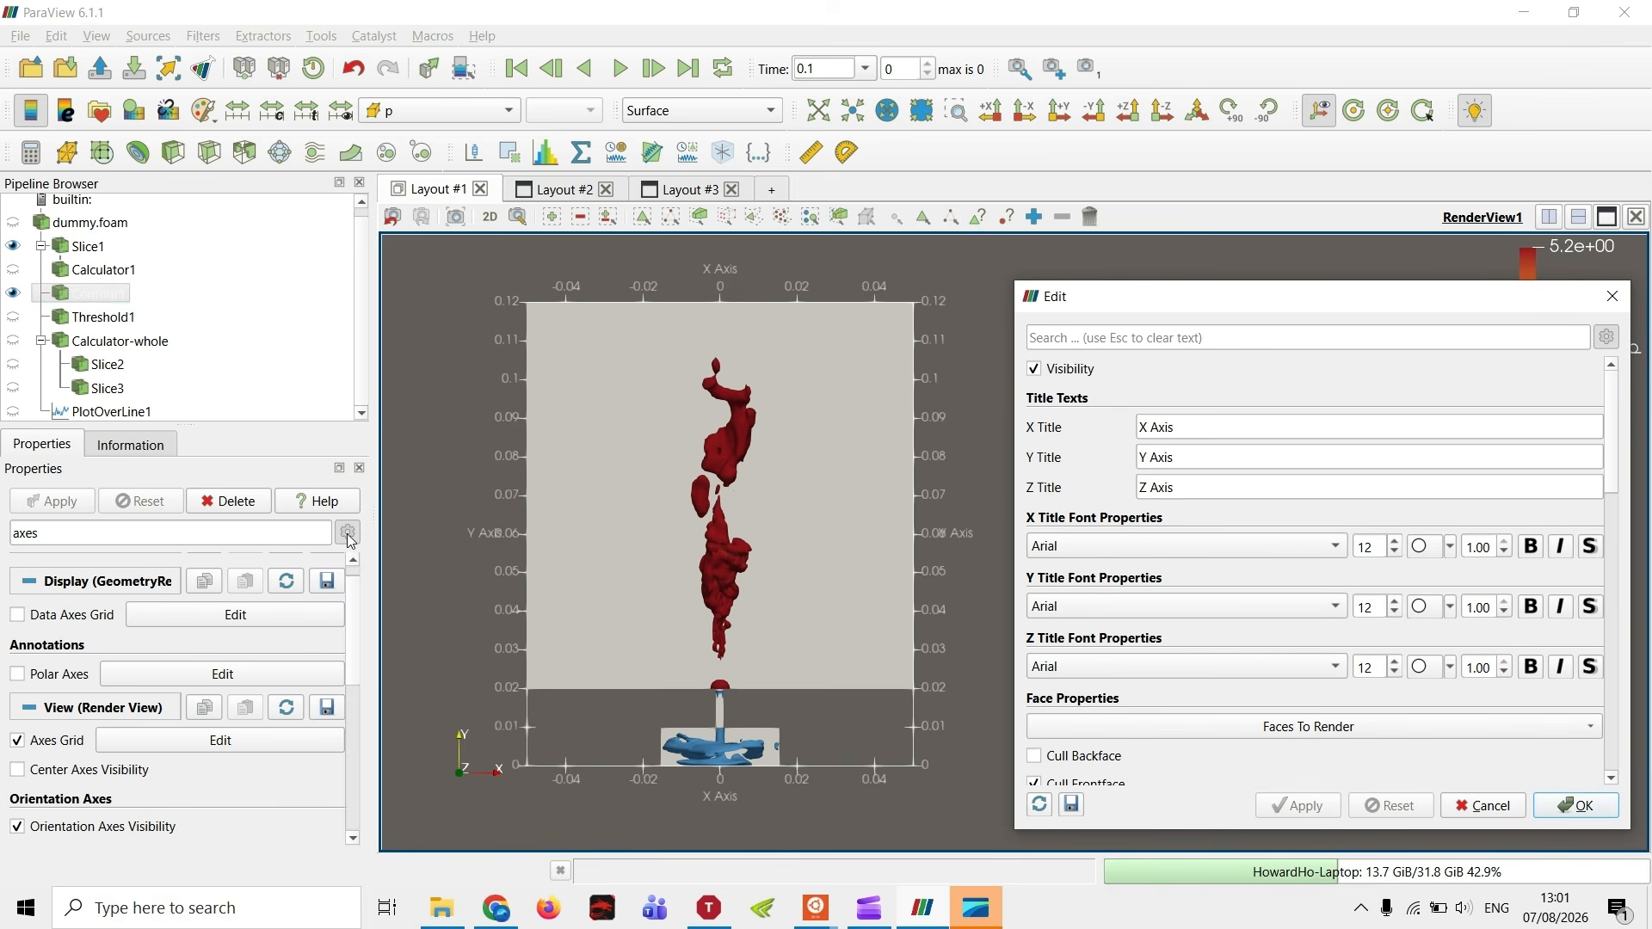
{"action": "left_click", "coordinate": [1607, 338]}
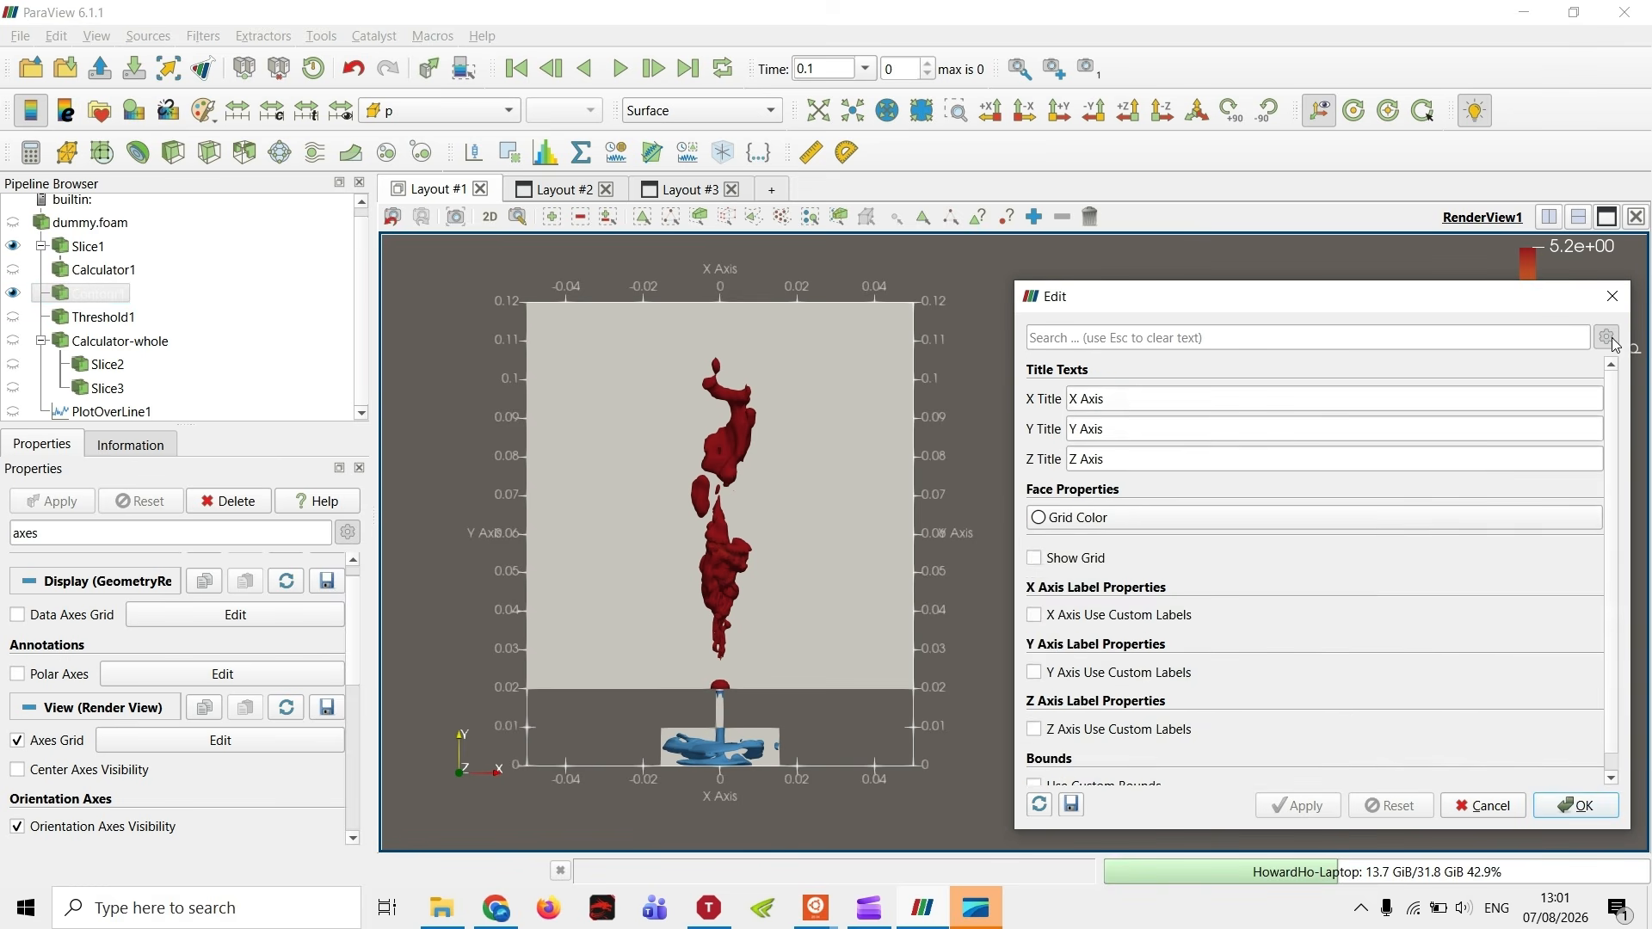
{"action": "left_click", "coordinate": [1614, 341]}
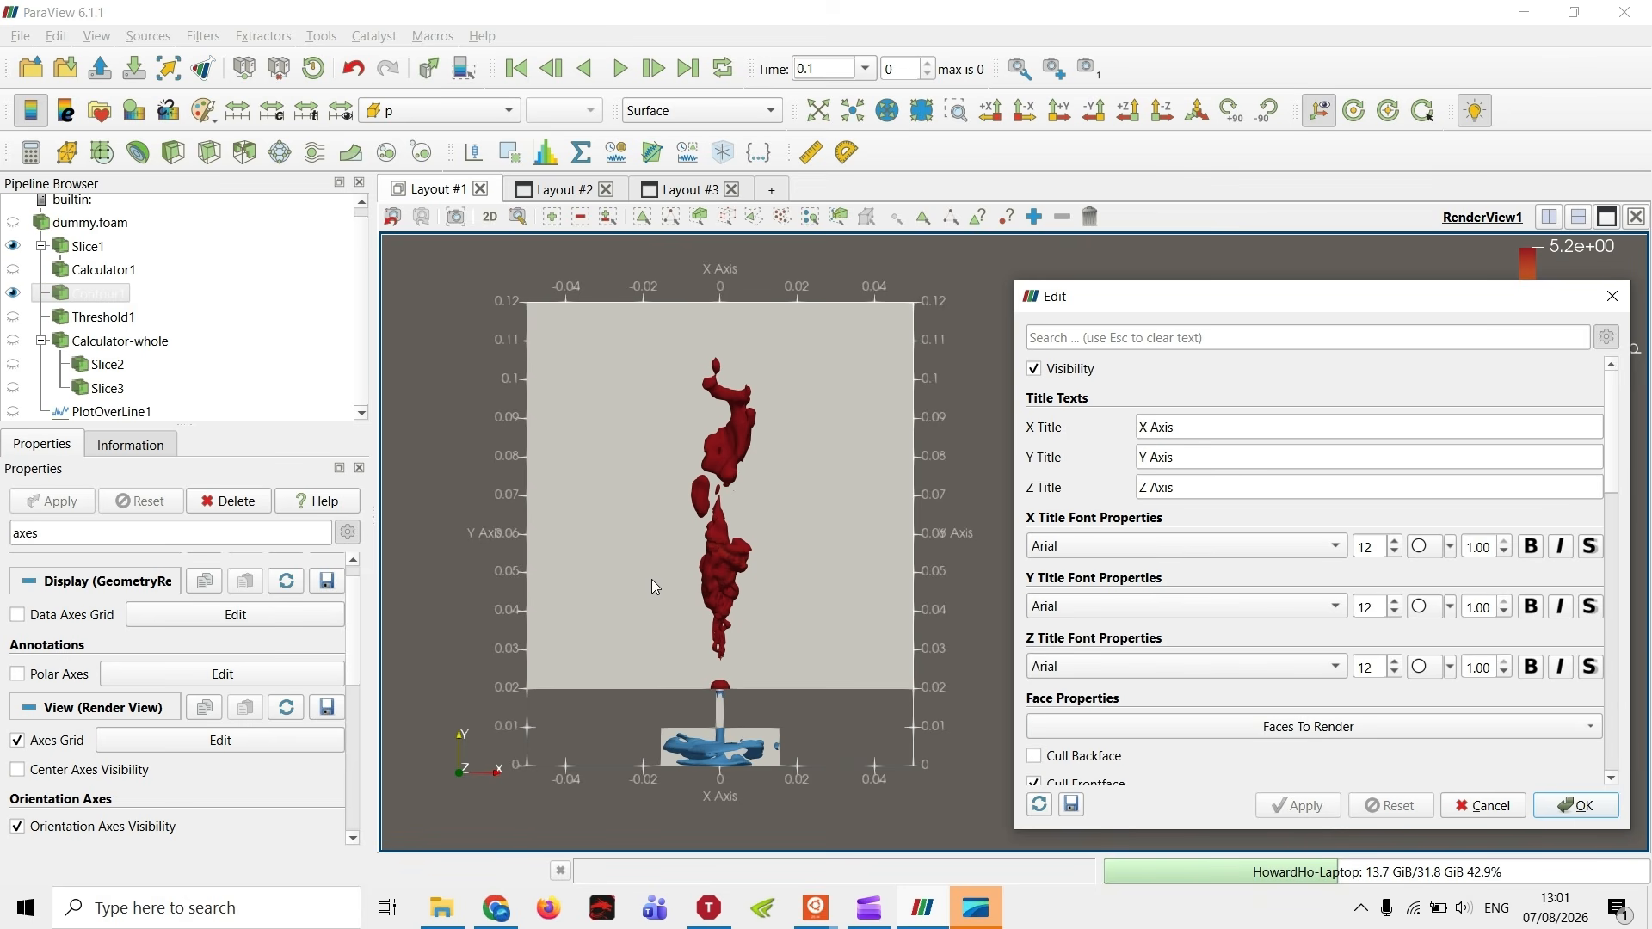
- Set the axes grid's X title to $x/d$ and clear its Y title
{"action": "triple_click", "coordinate": [1205, 428]}
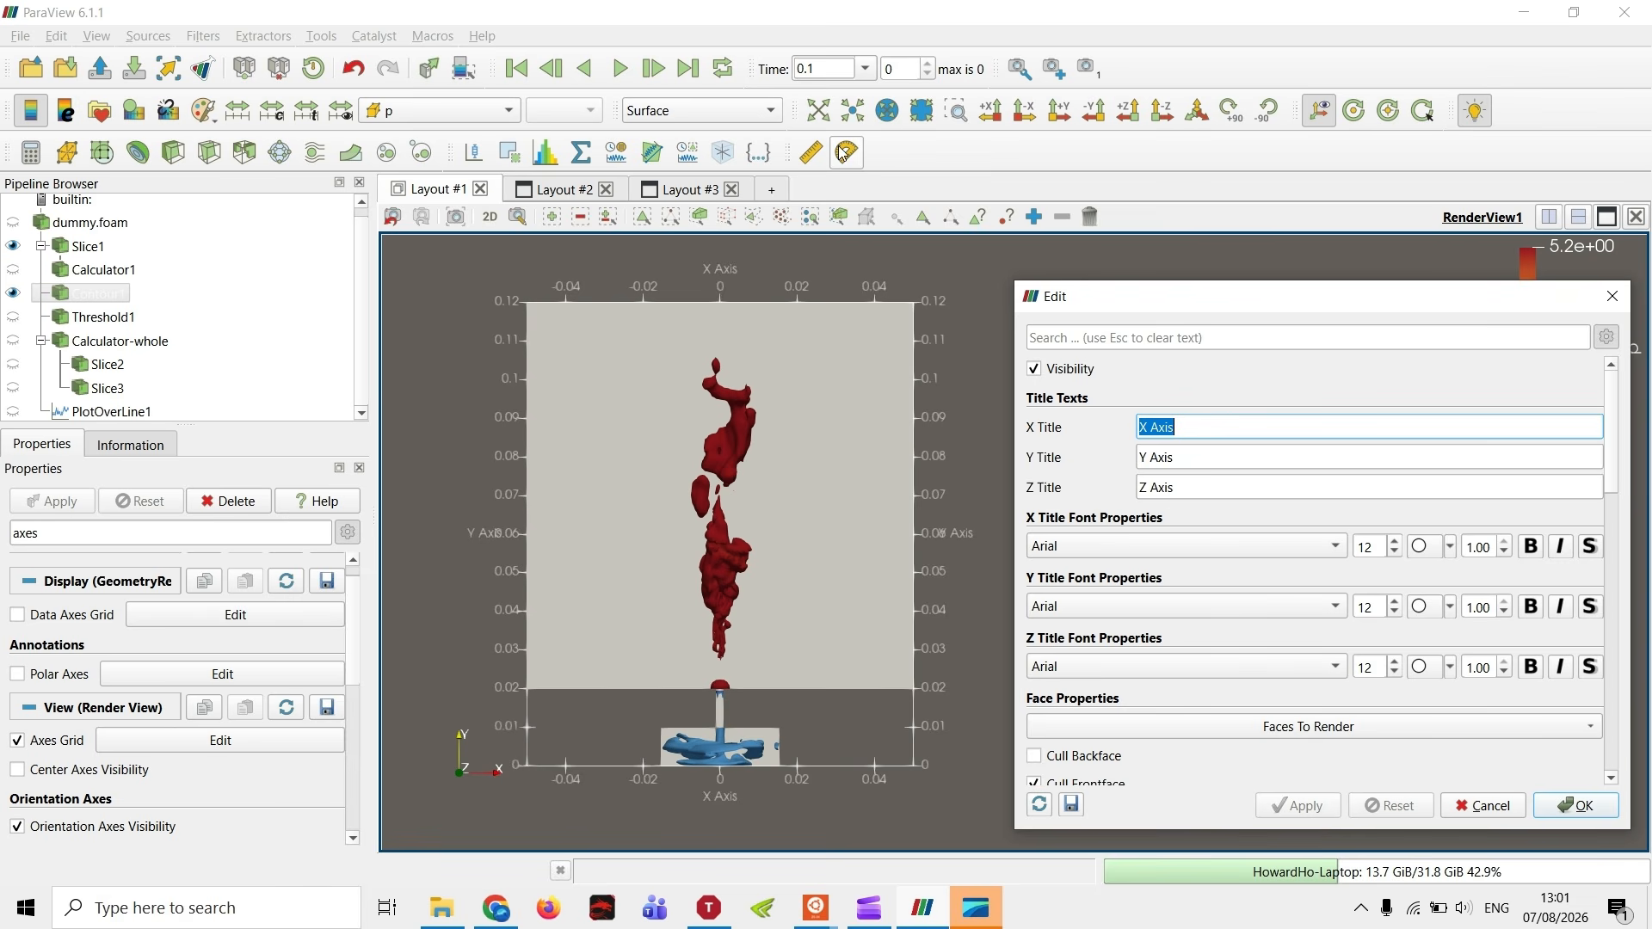
{"action": "type", "text": "$x/d"}
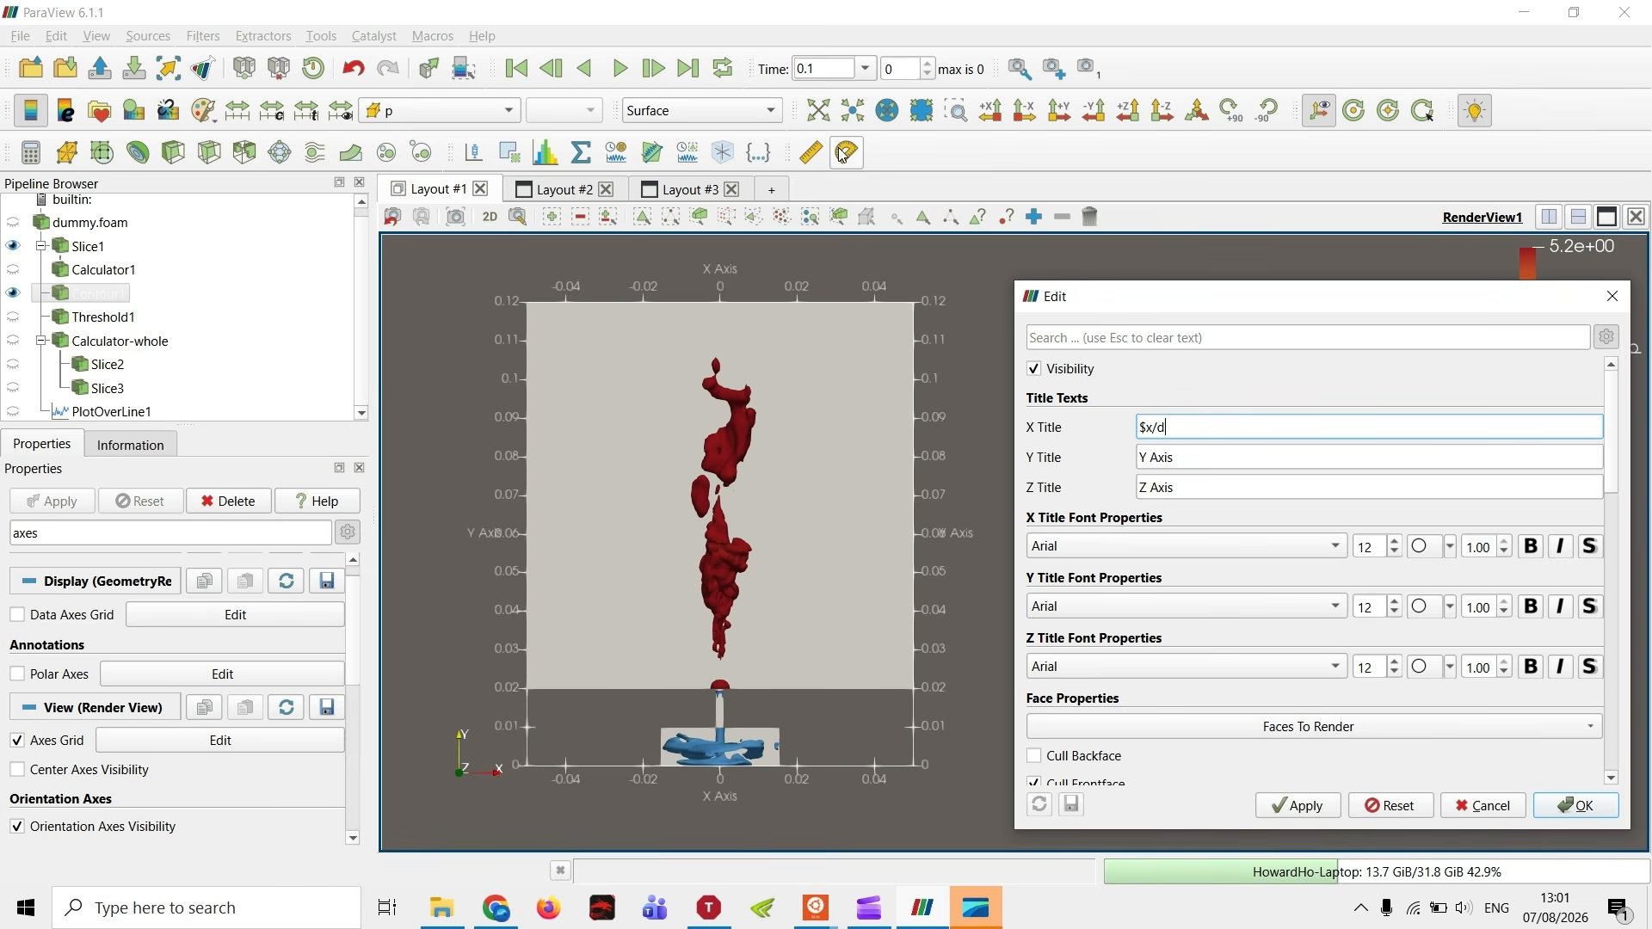
{"action": "type", "text": "$"}
{"action": "left_click", "coordinate": [1296, 807]}
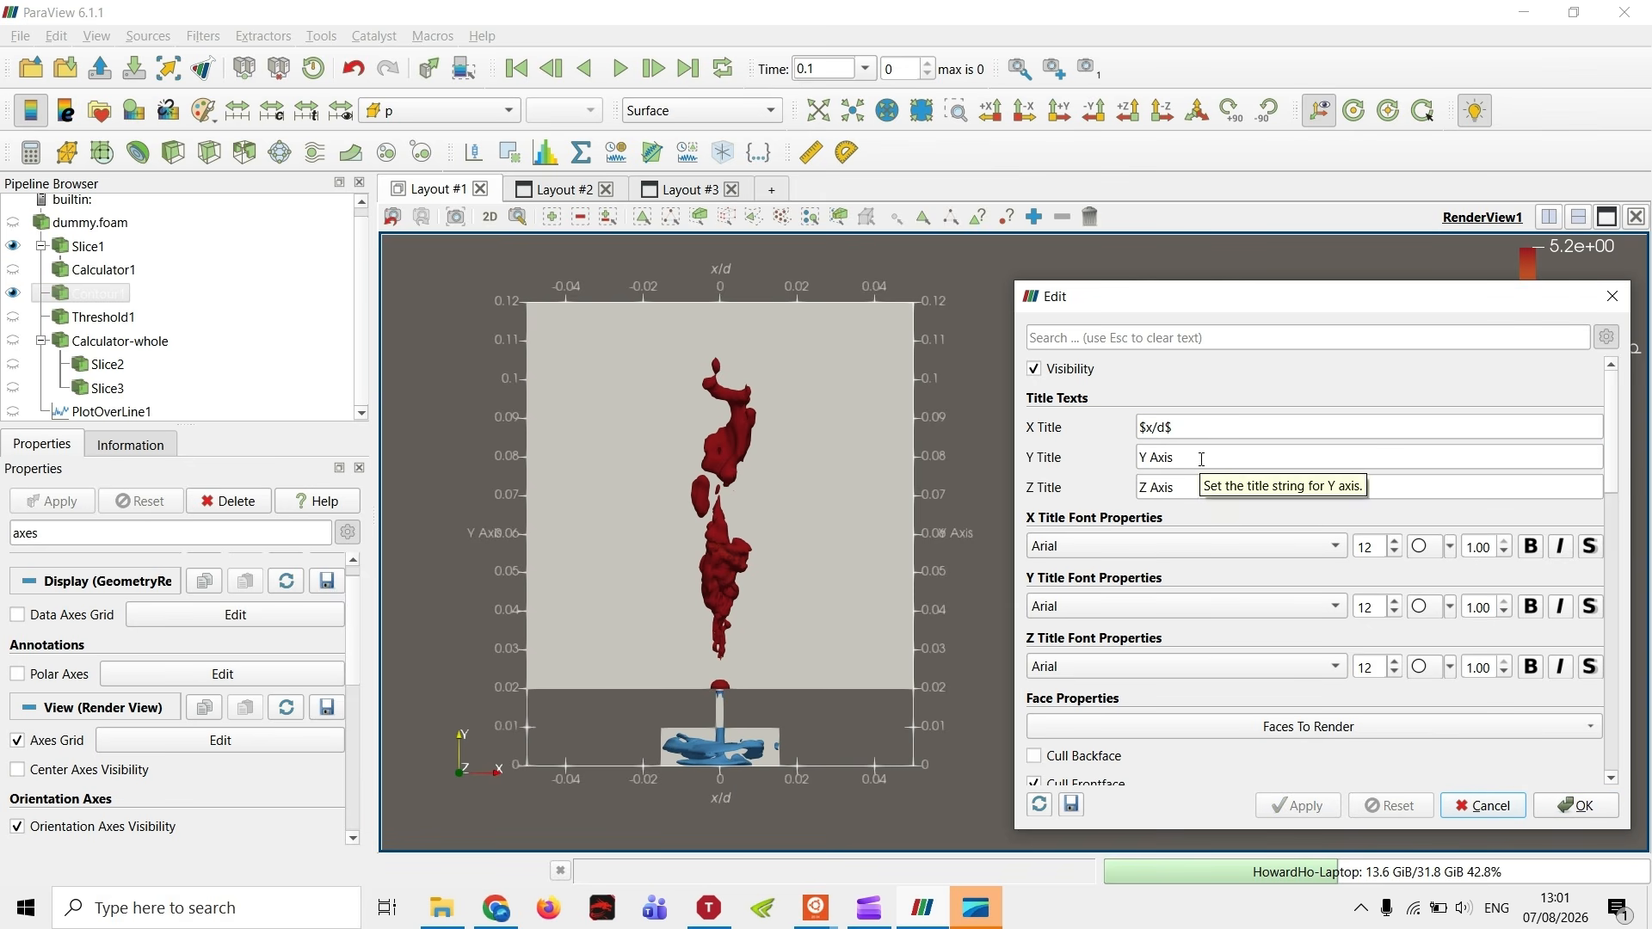
{"action": "triple_click", "coordinate": [1164, 457]}
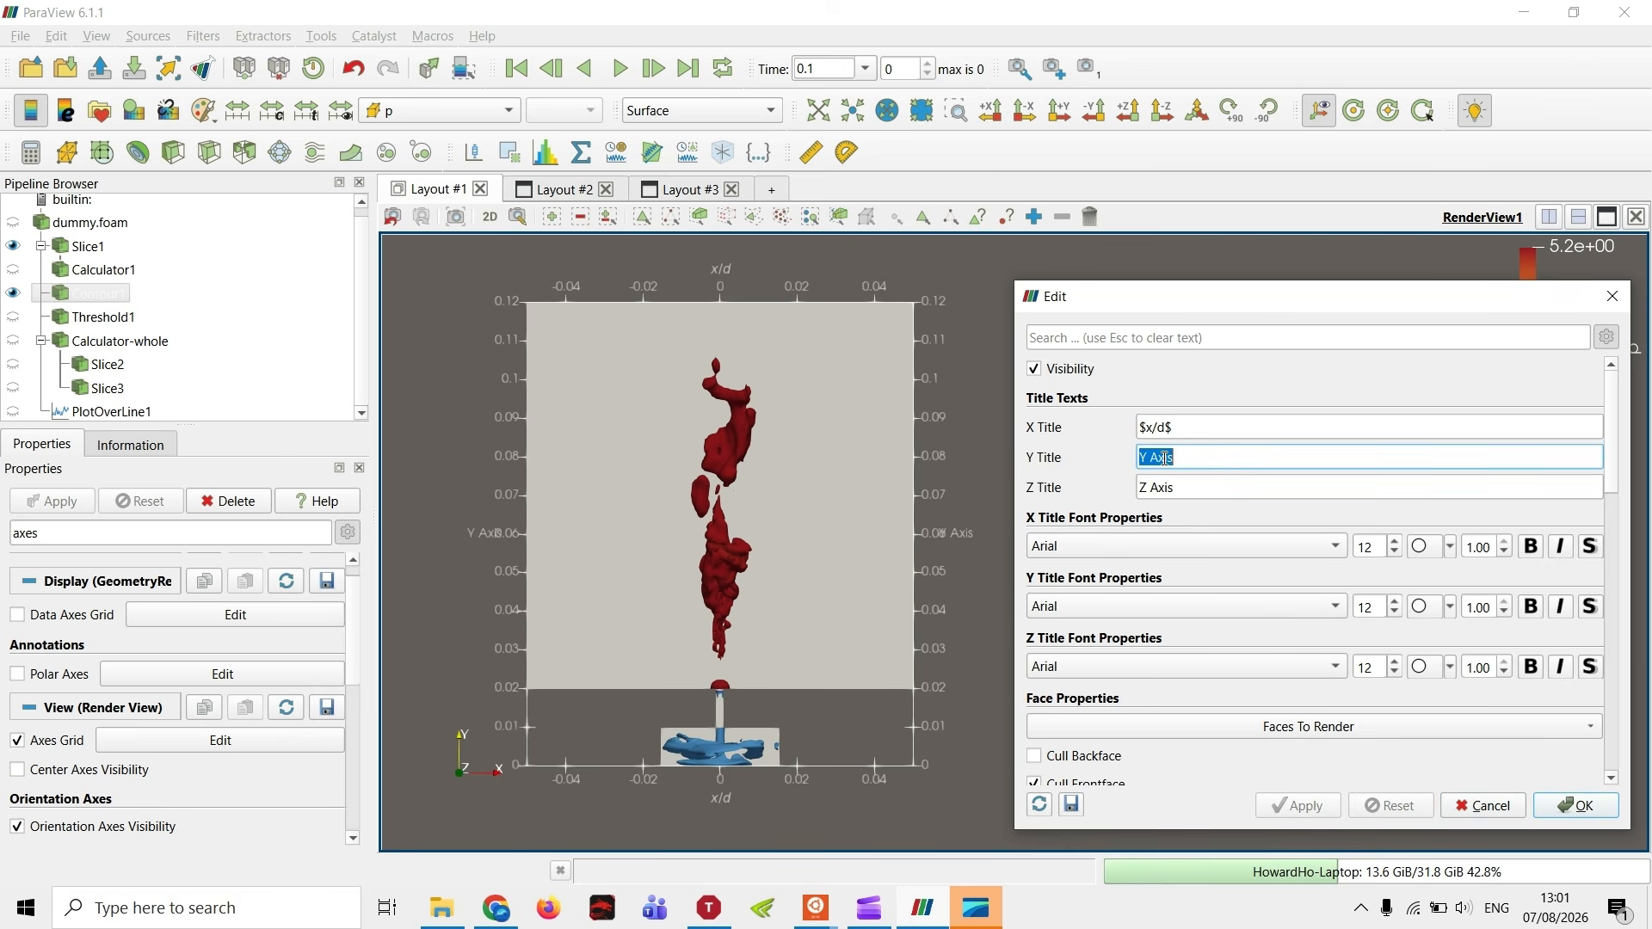
{"action": "key", "text": "BackSpace"}
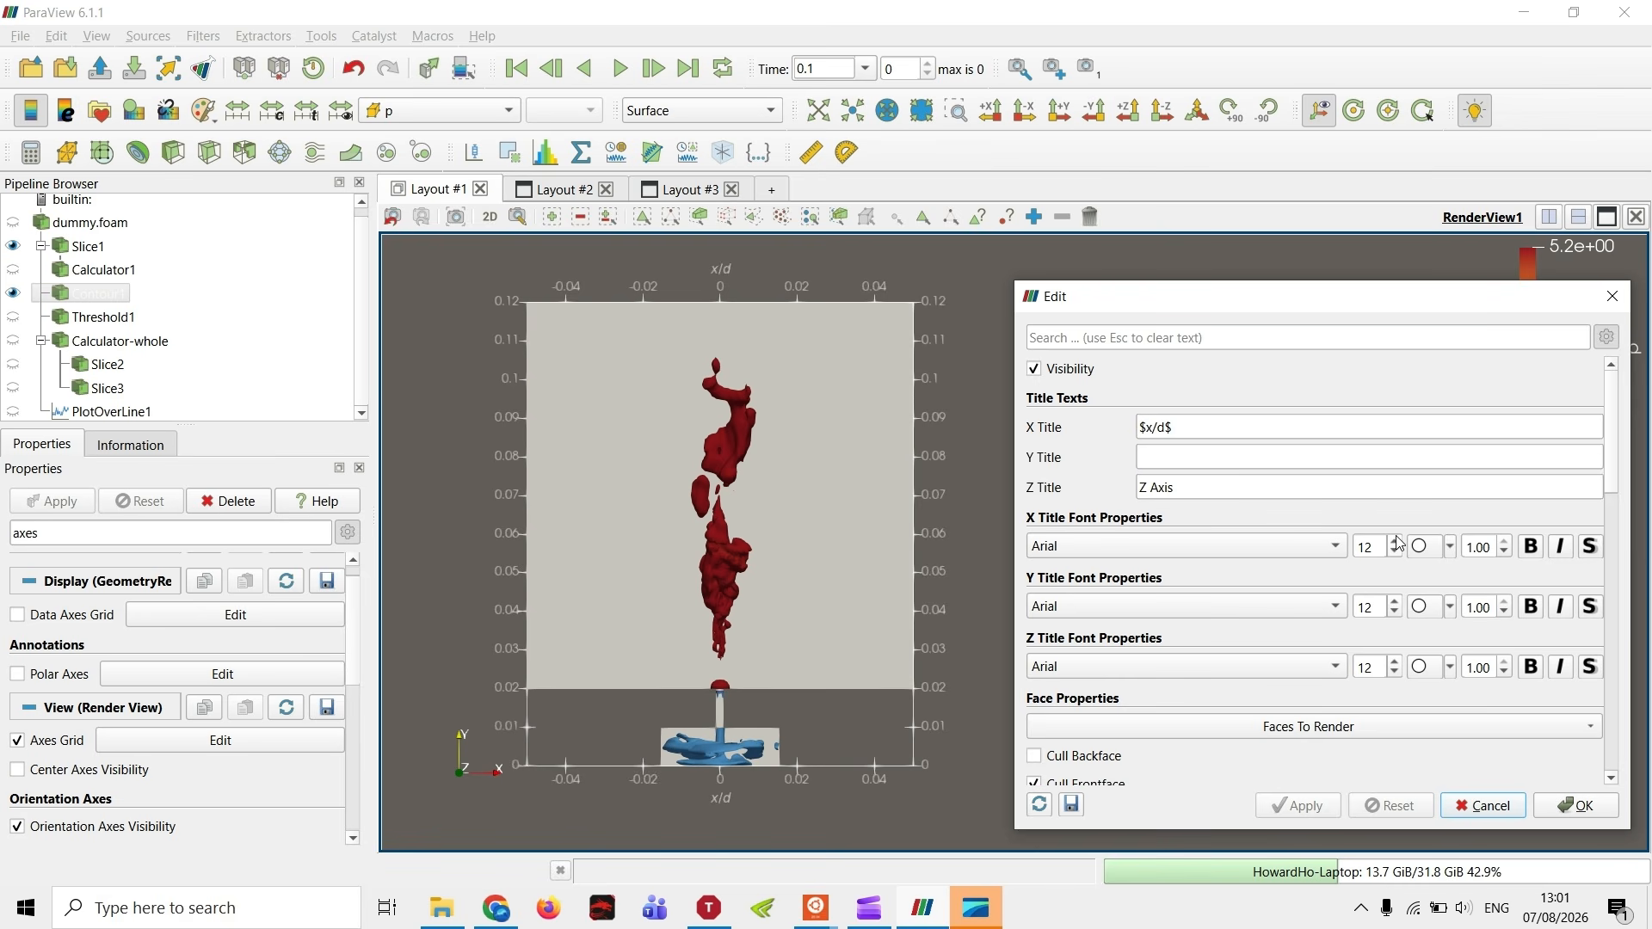
- Set the X title font to size 24 in black and apply it to the axes grid
{"action": "left_click", "coordinate": [1370, 548]}
{"action": "double_click", "coordinate": [1370, 548]}
{"action": "type", "text": "24"}
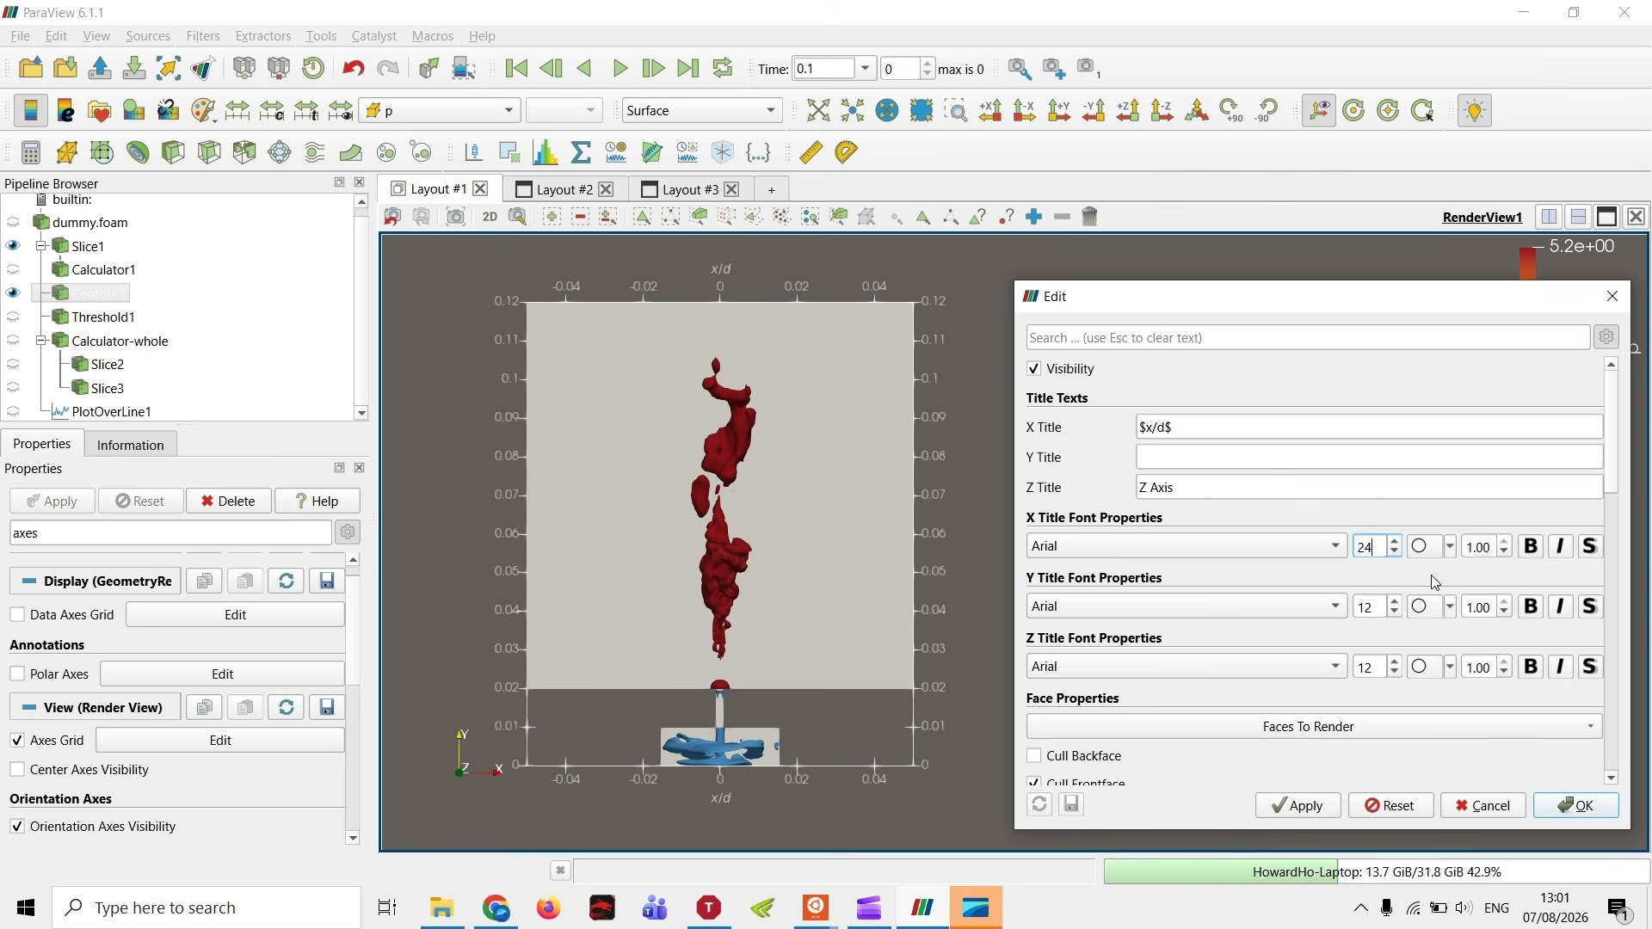
{"action": "left_click", "coordinate": [1448, 554]}
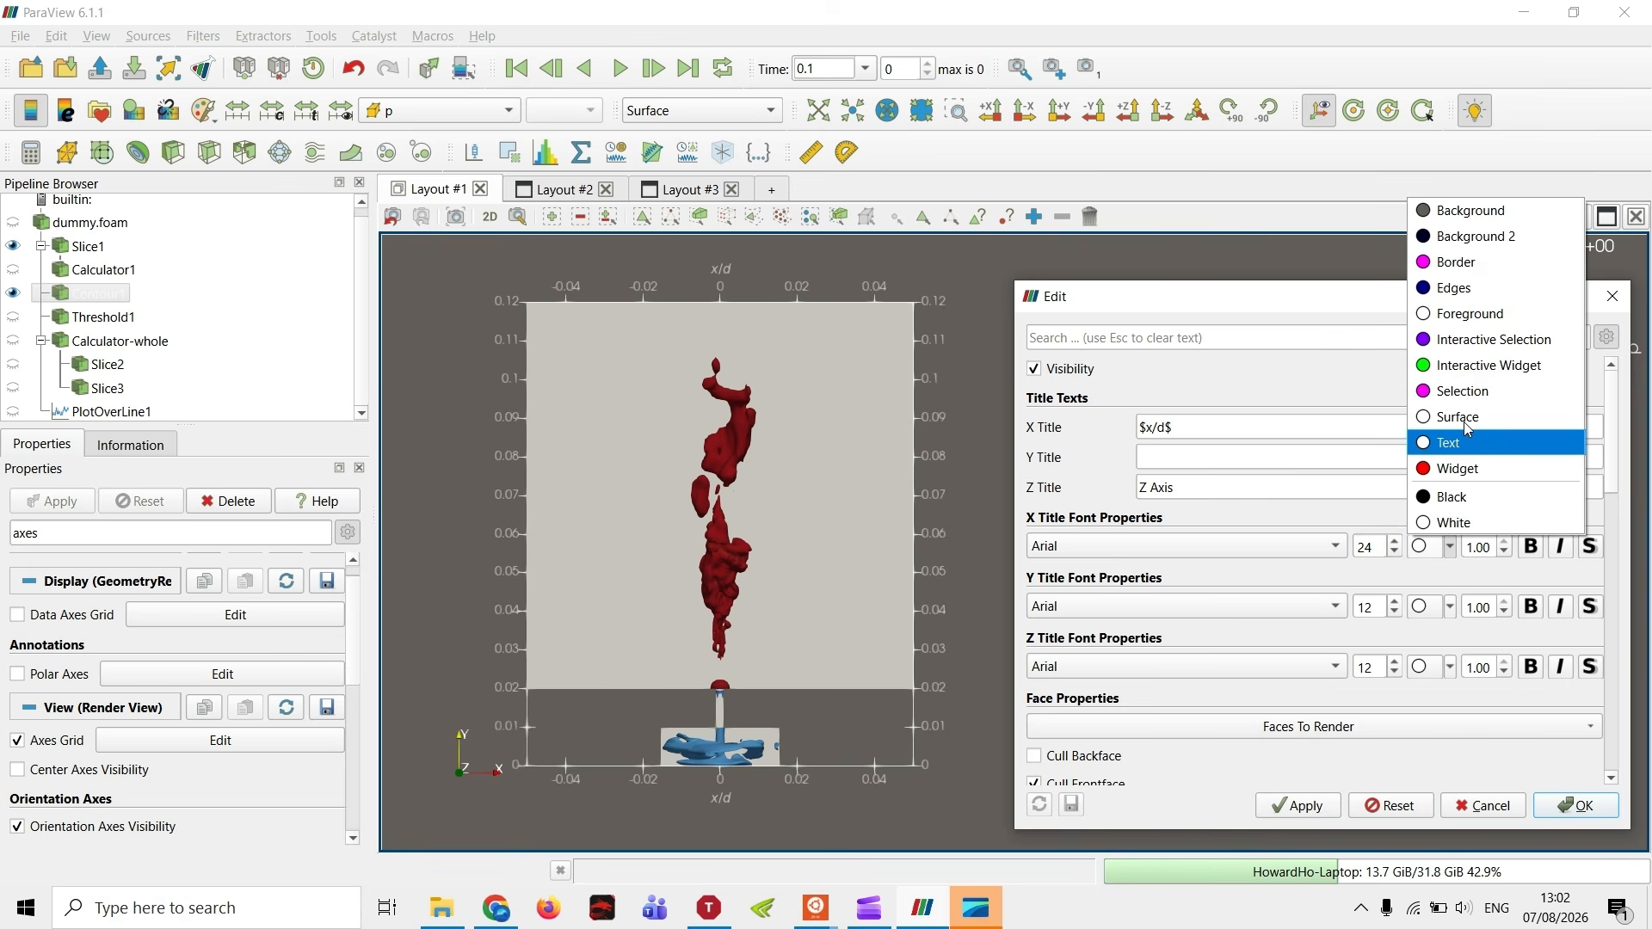
{"action": "left_click", "coordinate": [1452, 496]}
{"action": "left_click", "coordinate": [1299, 806]}
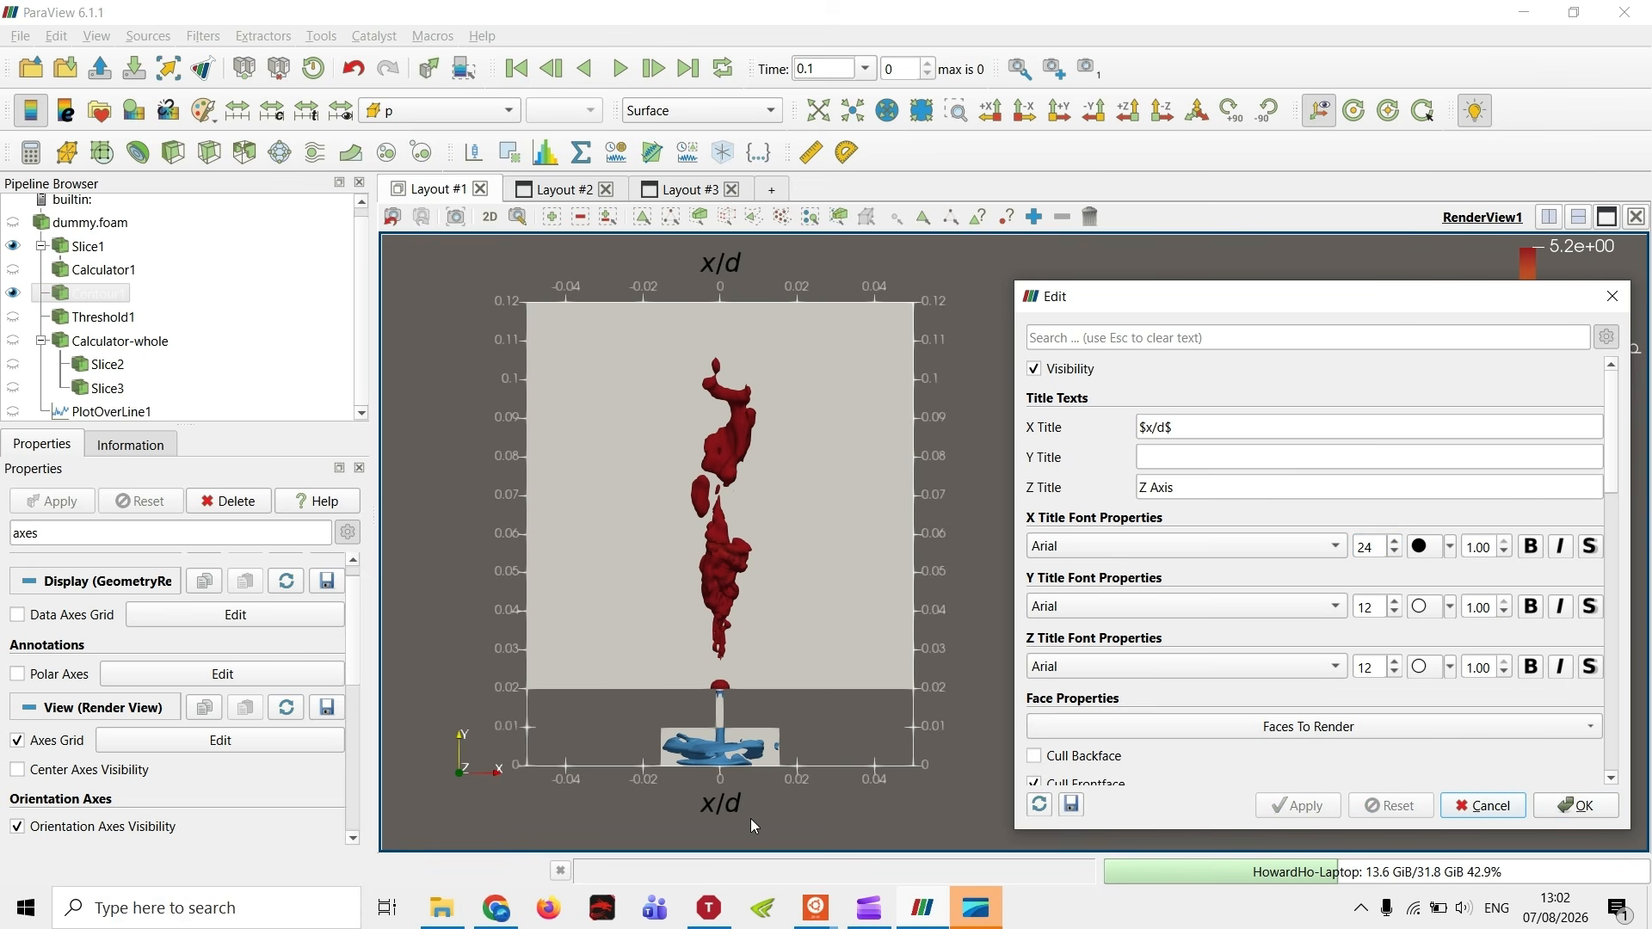
- Review the grid's face properties and inspect the axis titles in the isometric view
{"action": "scroll", "coordinate": [1292, 673], "scroll_direction": "down", "scroll_amount": 3}
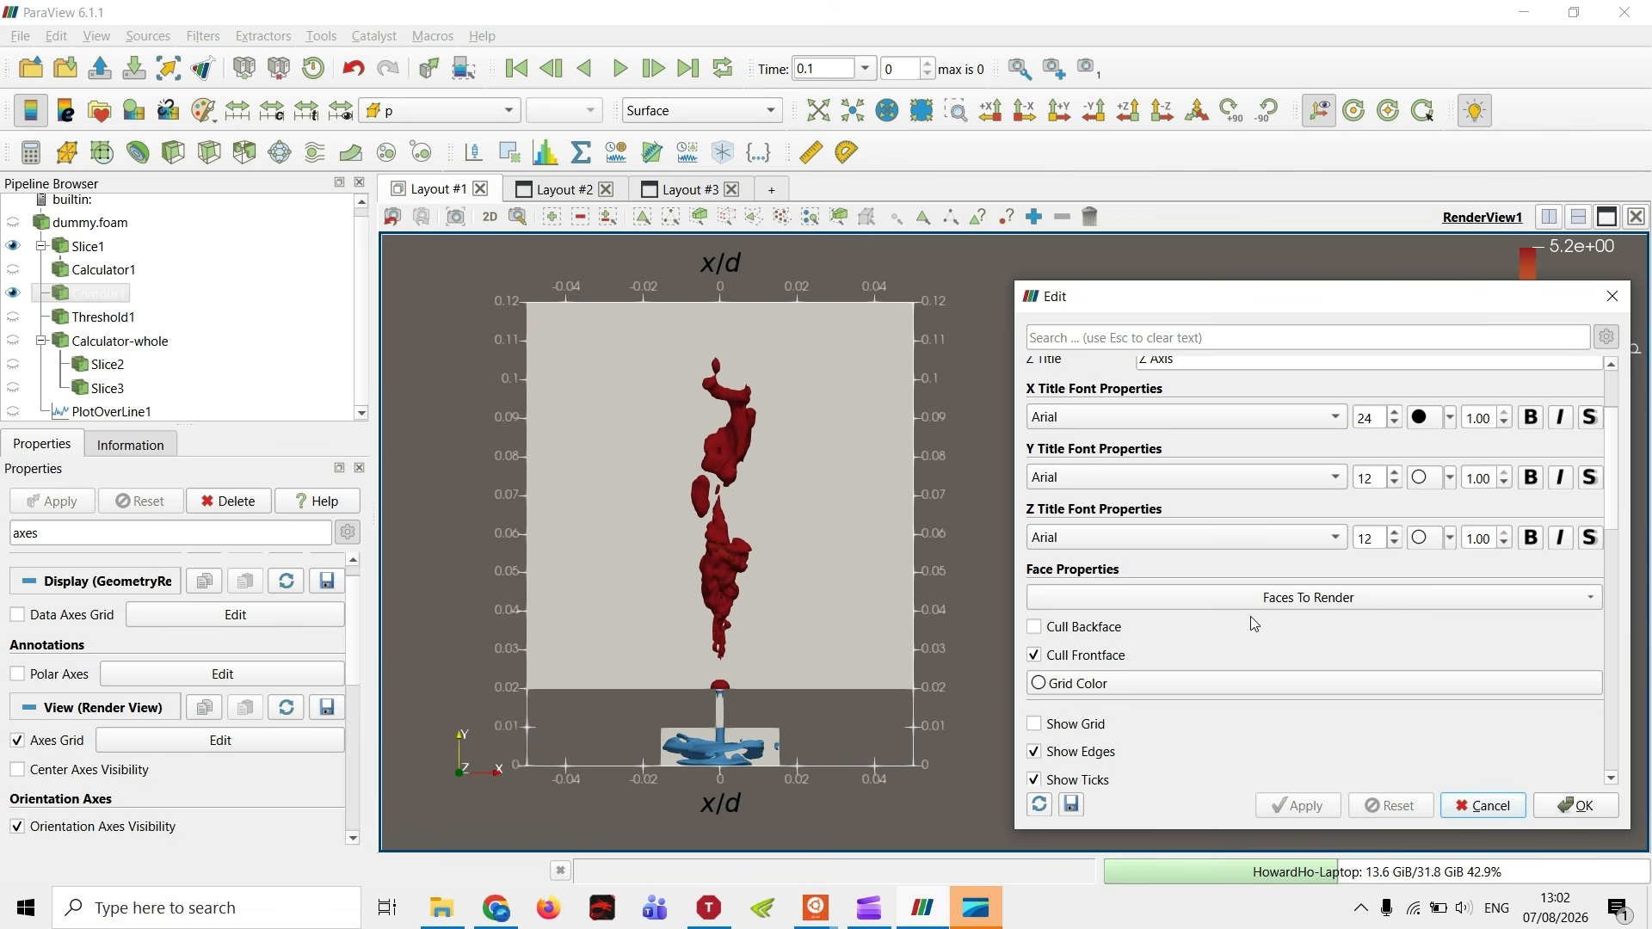
{"action": "scroll", "coordinate": [1250, 617], "scroll_direction": "down", "scroll_amount": 2}
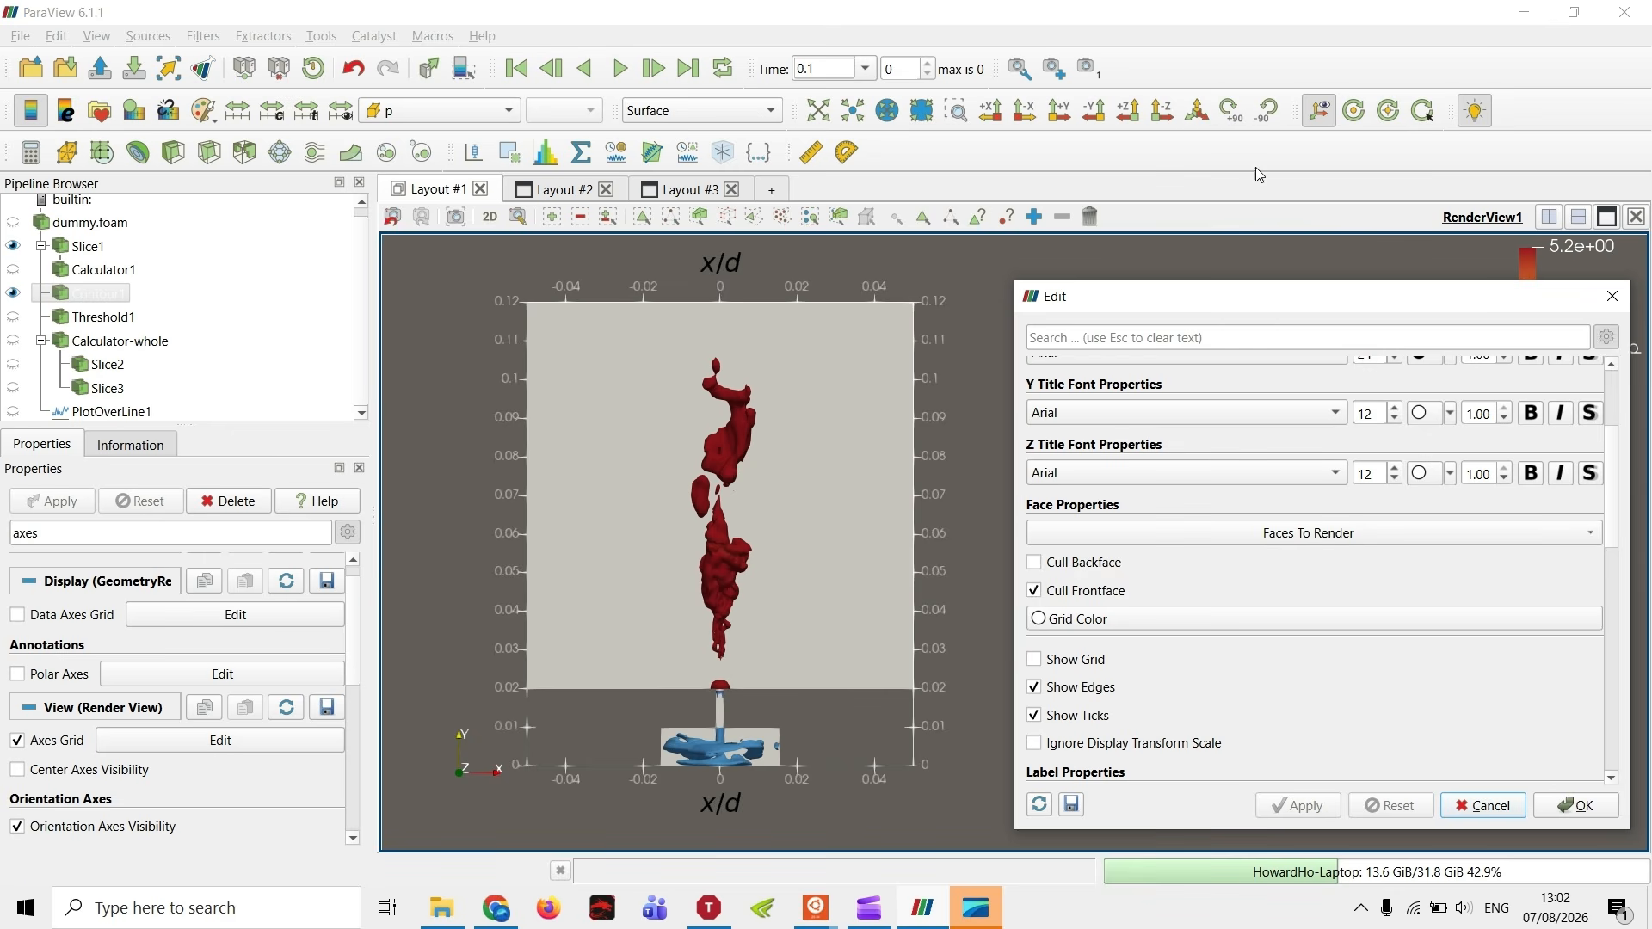
{"action": "left_click", "coordinate": [1196, 110]}
{"action": "middle_click_drag", "start_coordinate": [730, 560], "coordinate": [569, 549]}
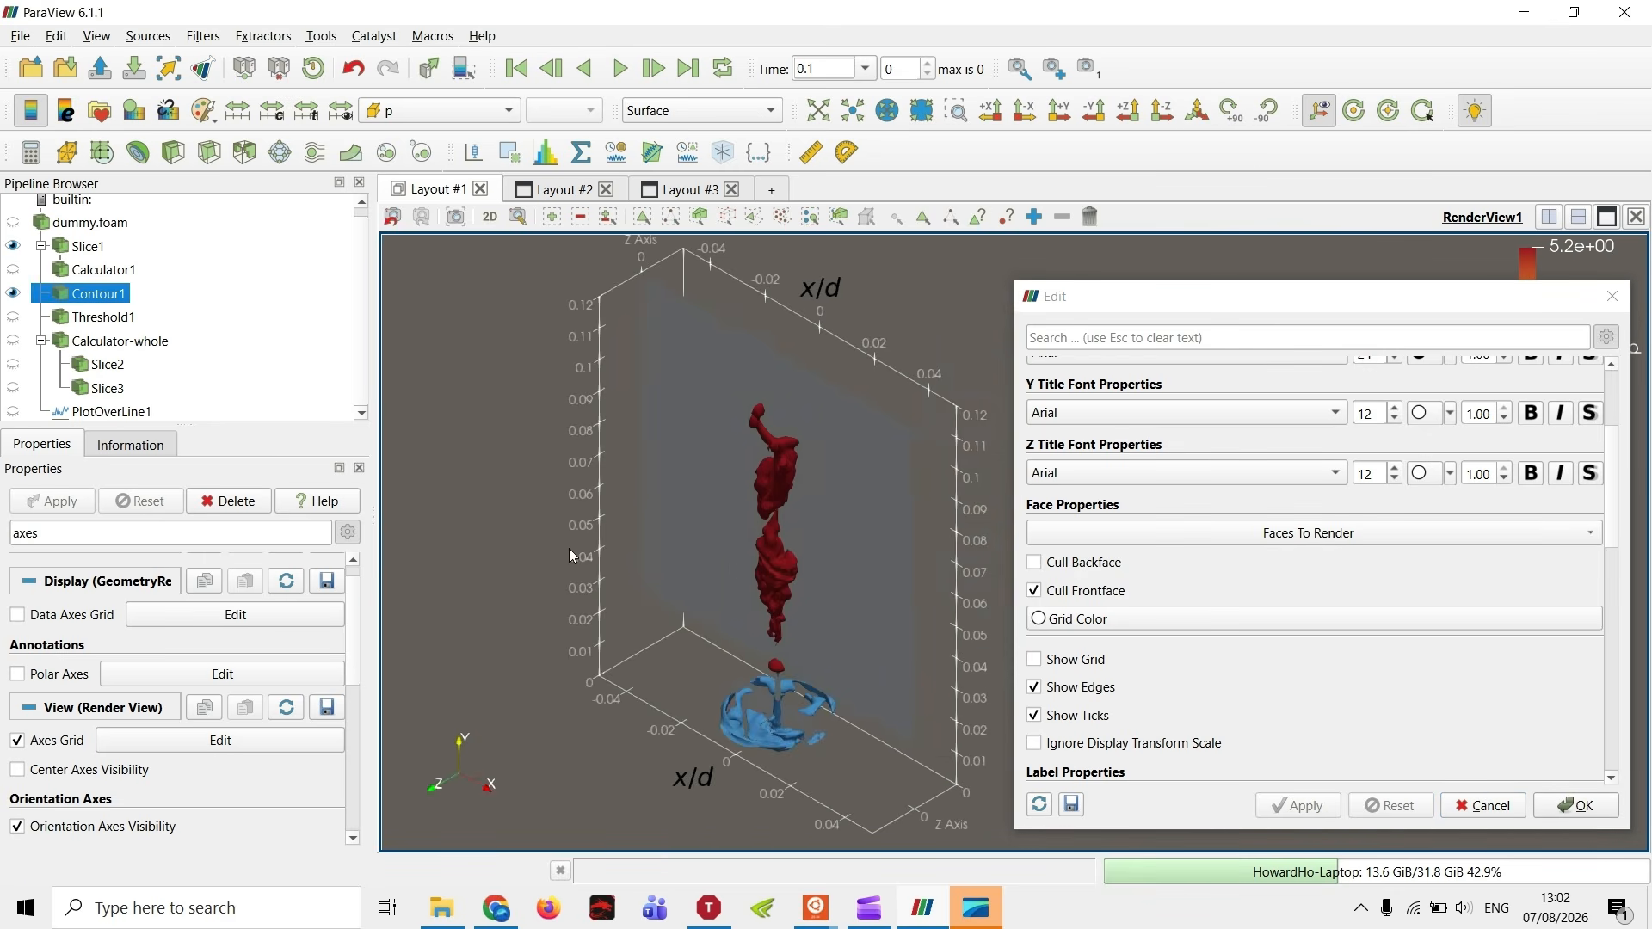
{"action": "middle_click_drag", "start_coordinate": [807, 612], "coordinate": [626, 302]}
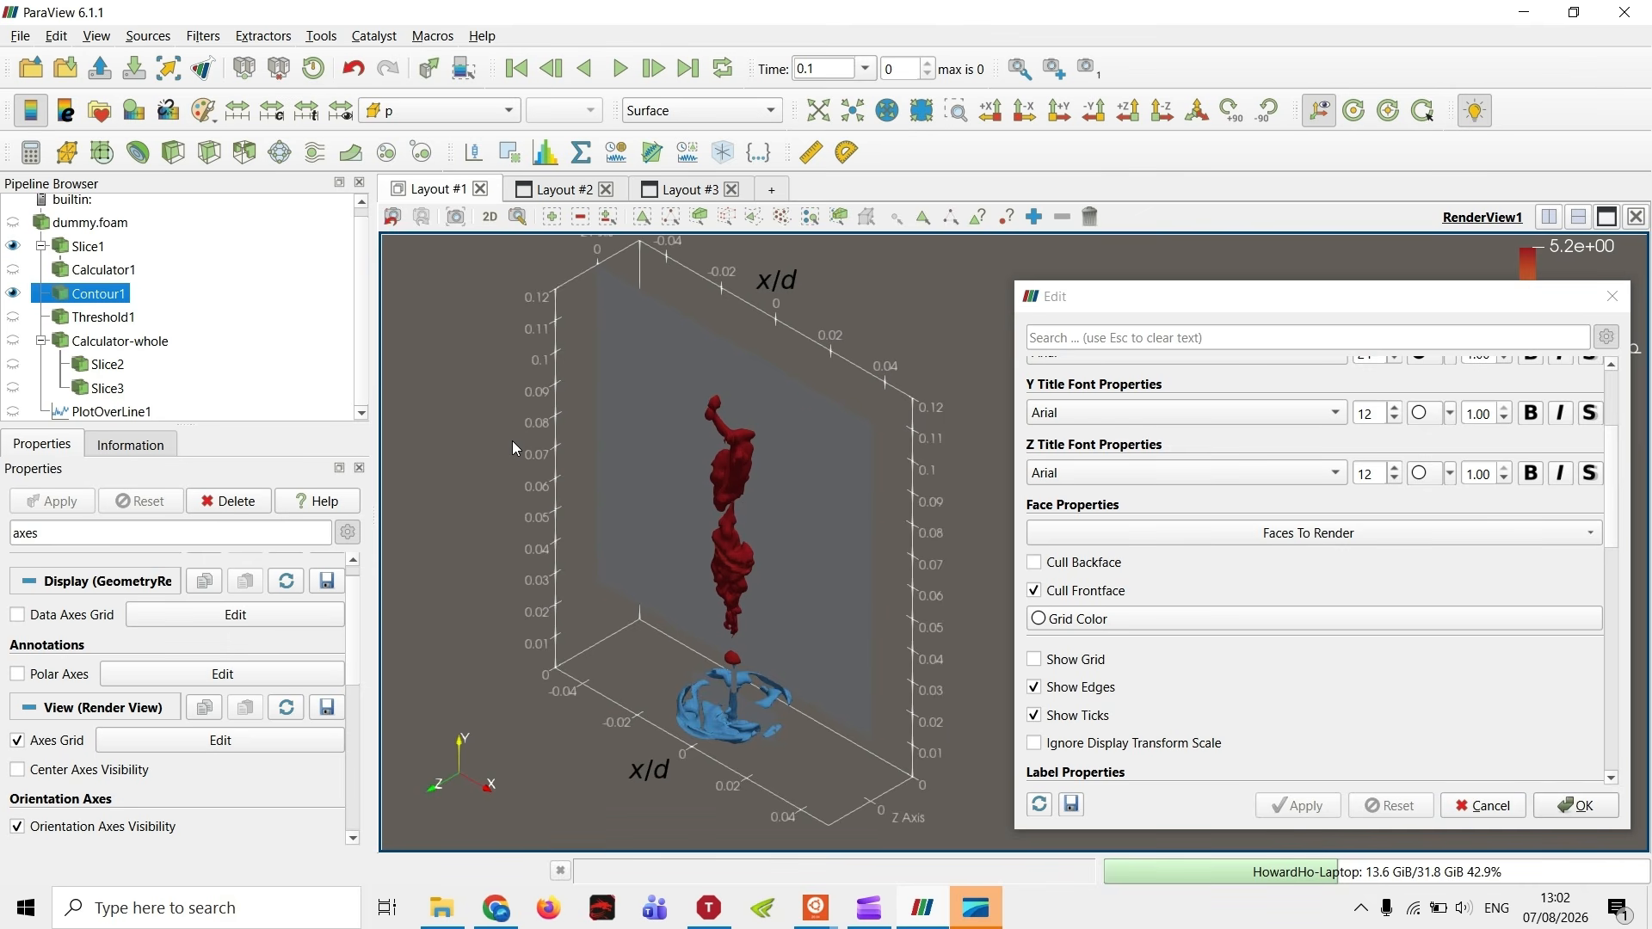
- Set the axes grid's Y title to y and apply it
{"action": "scroll", "coordinate": [1183, 578], "scroll_direction": "up", "scroll_amount": 5}
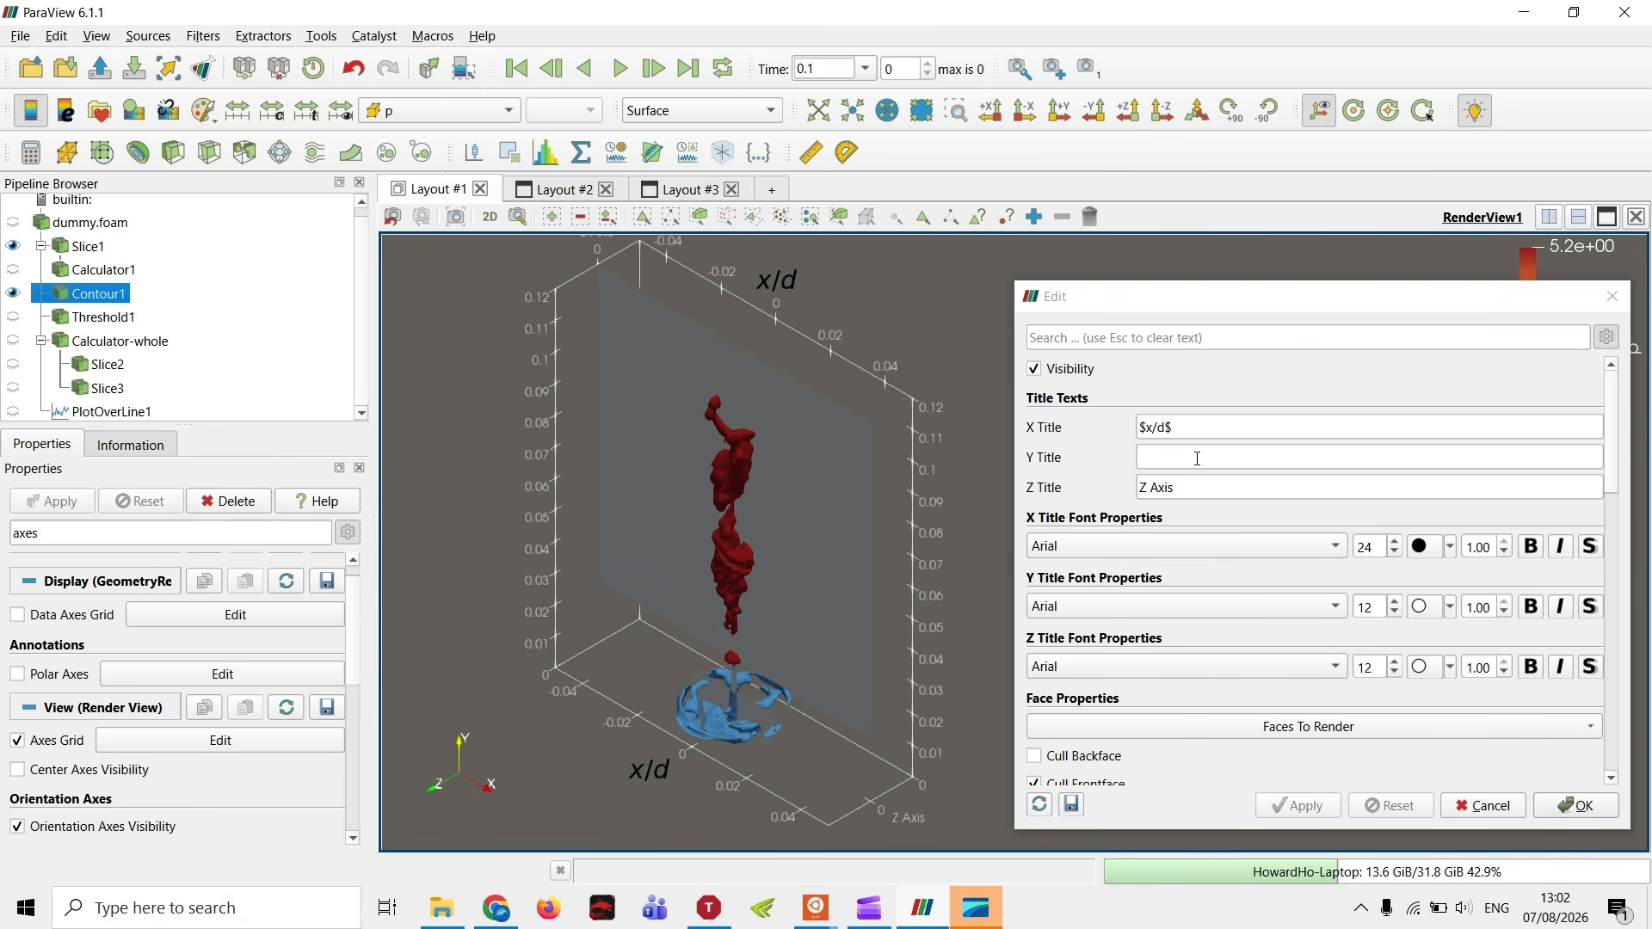
{"action": "left_click", "coordinate": [1205, 460]}
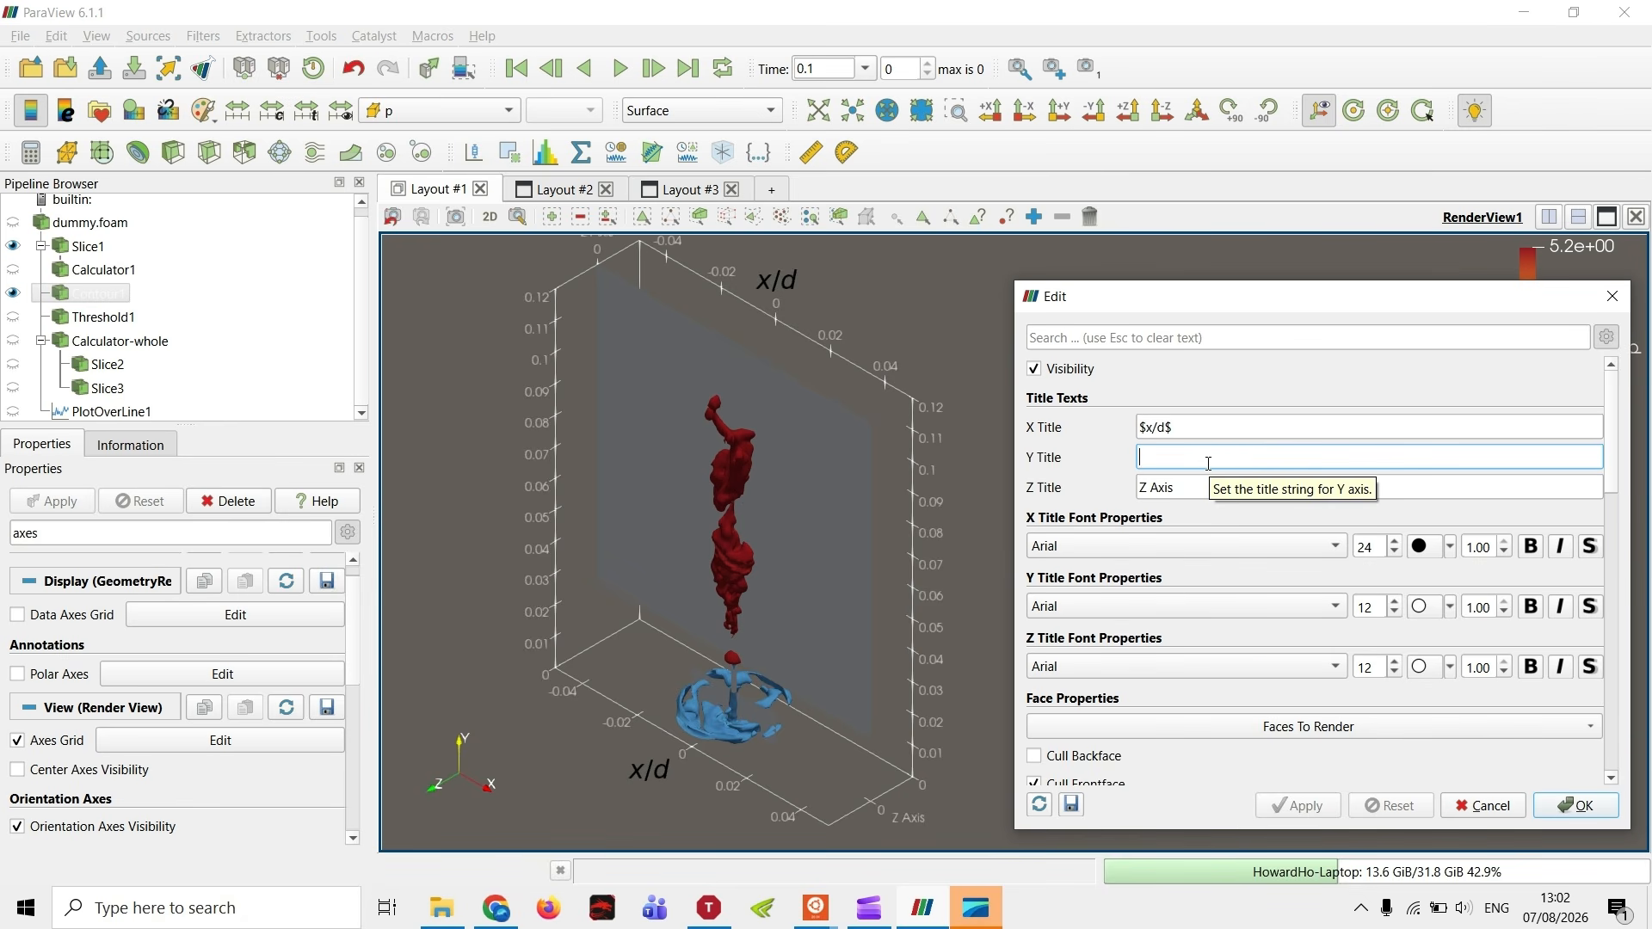
{"action": "type", "text": "y"}
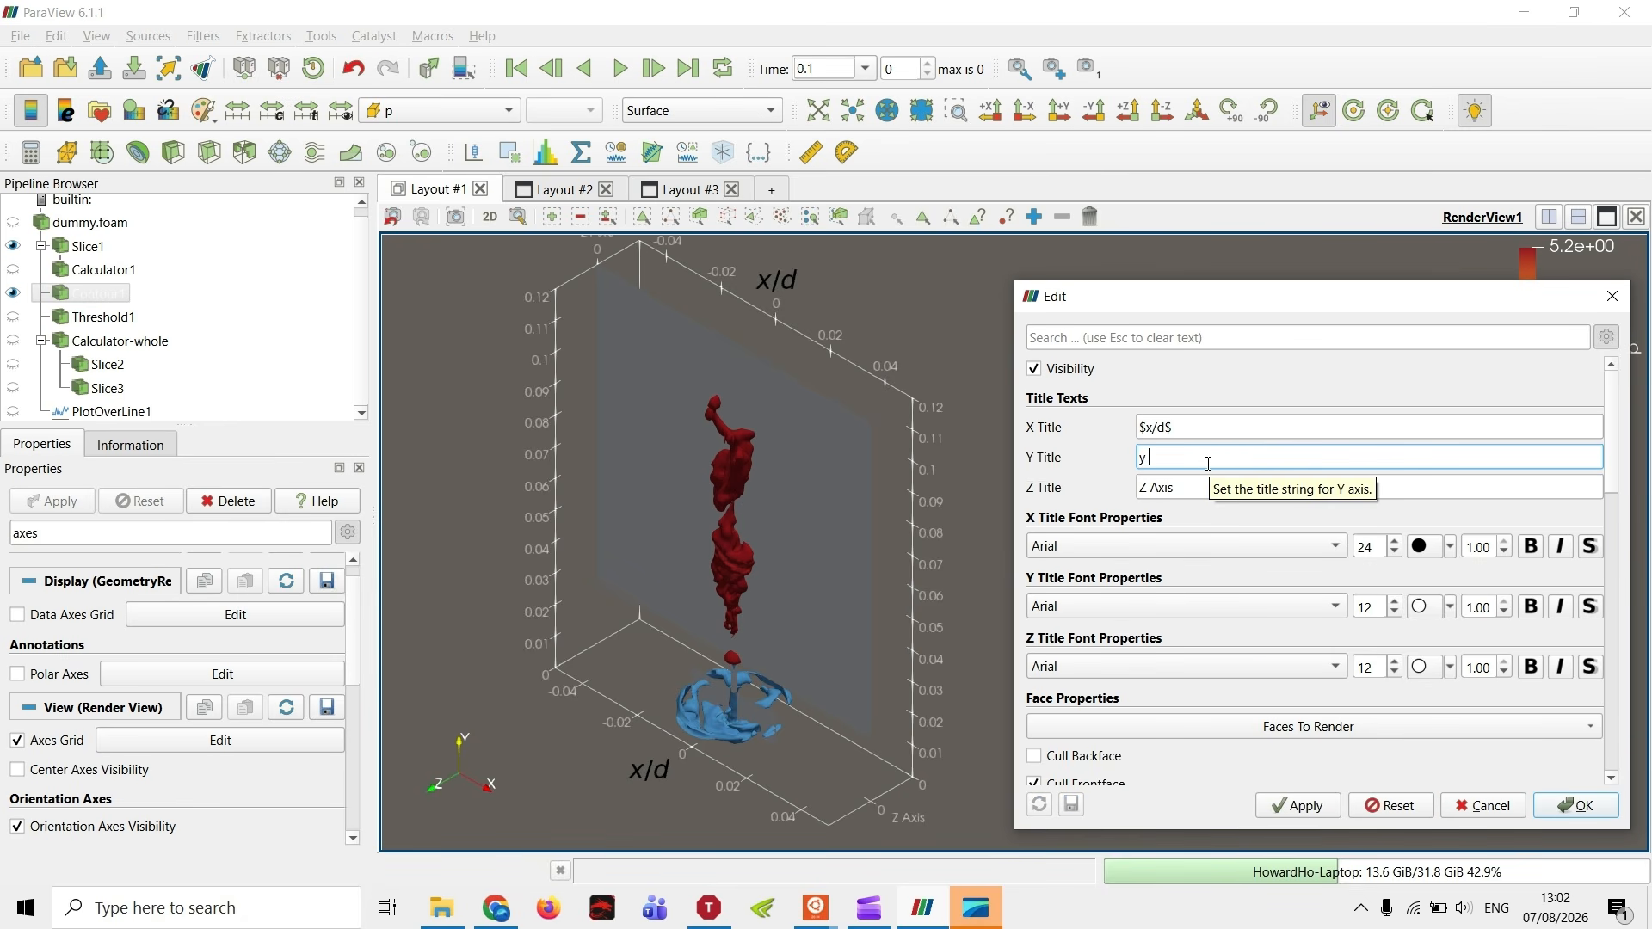
{"action": "left_click", "coordinate": [1289, 807]}
- Try hiding the Min-YZ face of the axes grid, and instead the Min-ZX and Min-XY faces, applying each variation
{"action": "scroll", "coordinate": [1258, 540], "scroll_direction": "down", "scroll_amount": 4}
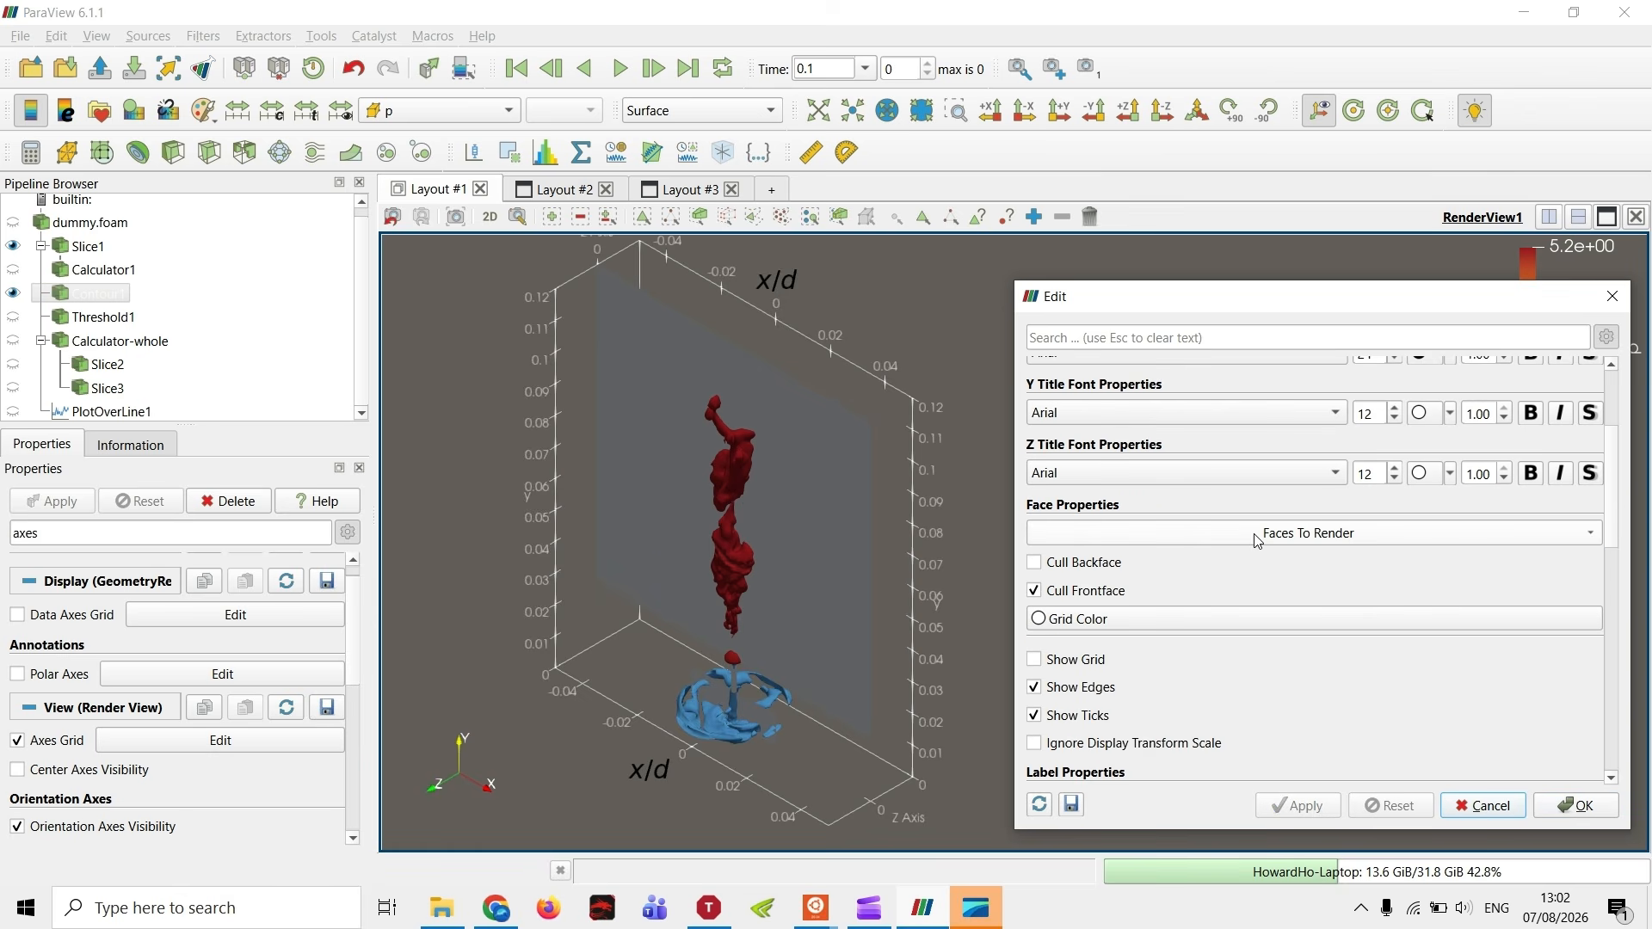
{"action": "left_click", "coordinate": [1258, 535]}
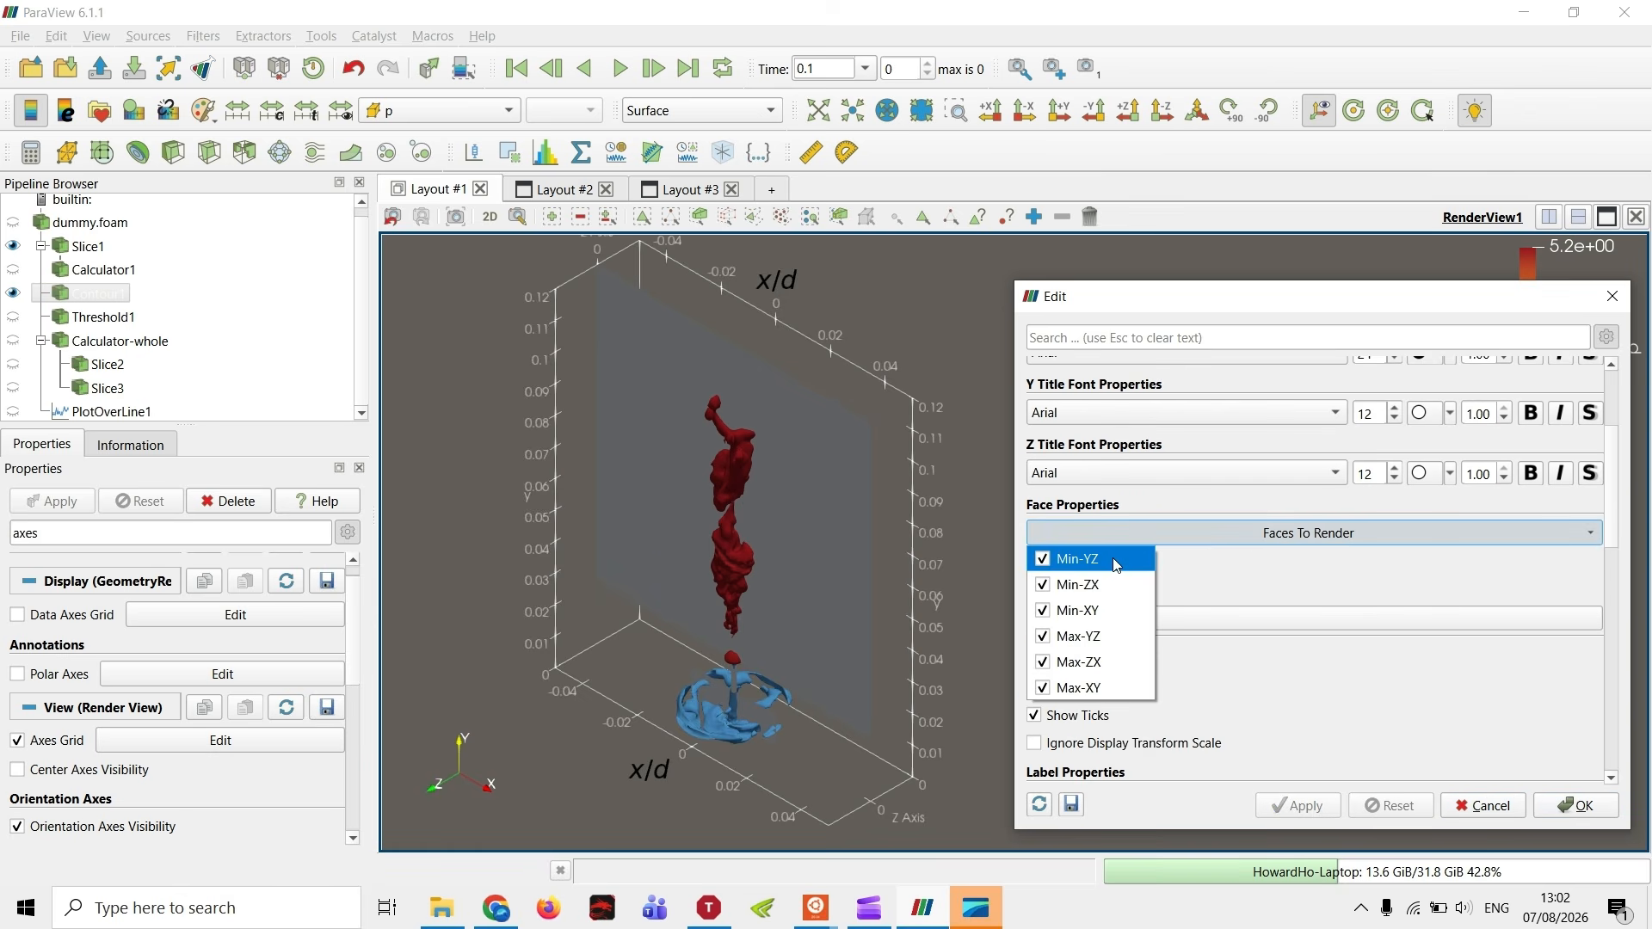
{"action": "left_click", "coordinate": [1116, 561]}
{"action": "left_click", "coordinate": [1278, 813]}
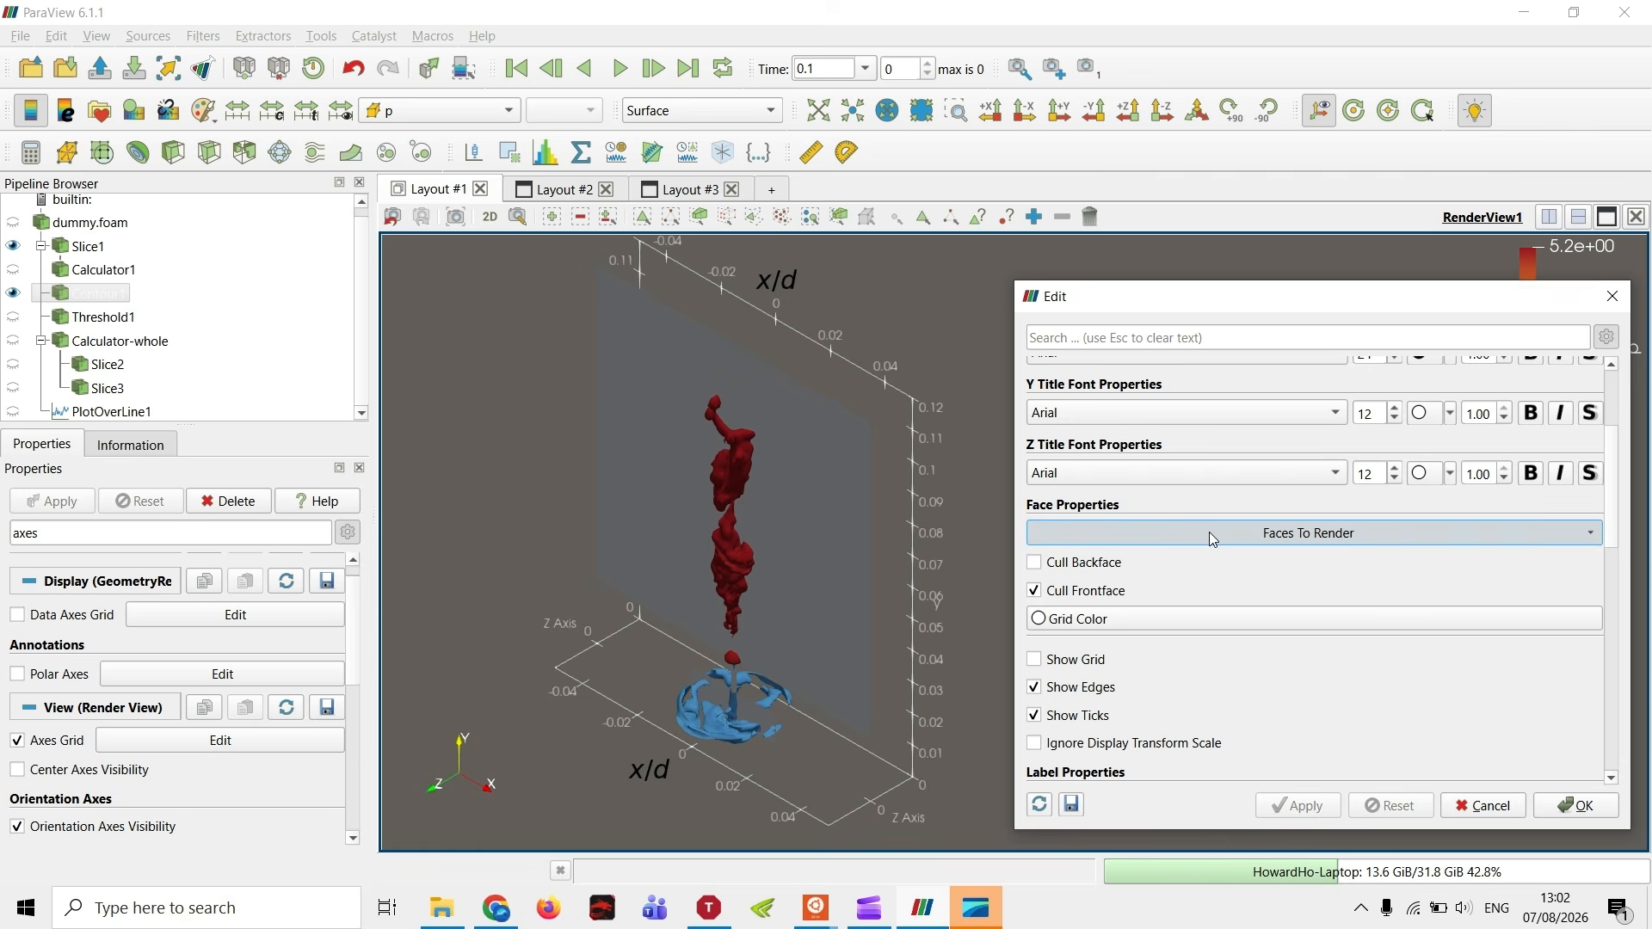
{"action": "left_click", "coordinate": [1209, 533]}
{"action": "left_click", "coordinate": [1190, 536]}
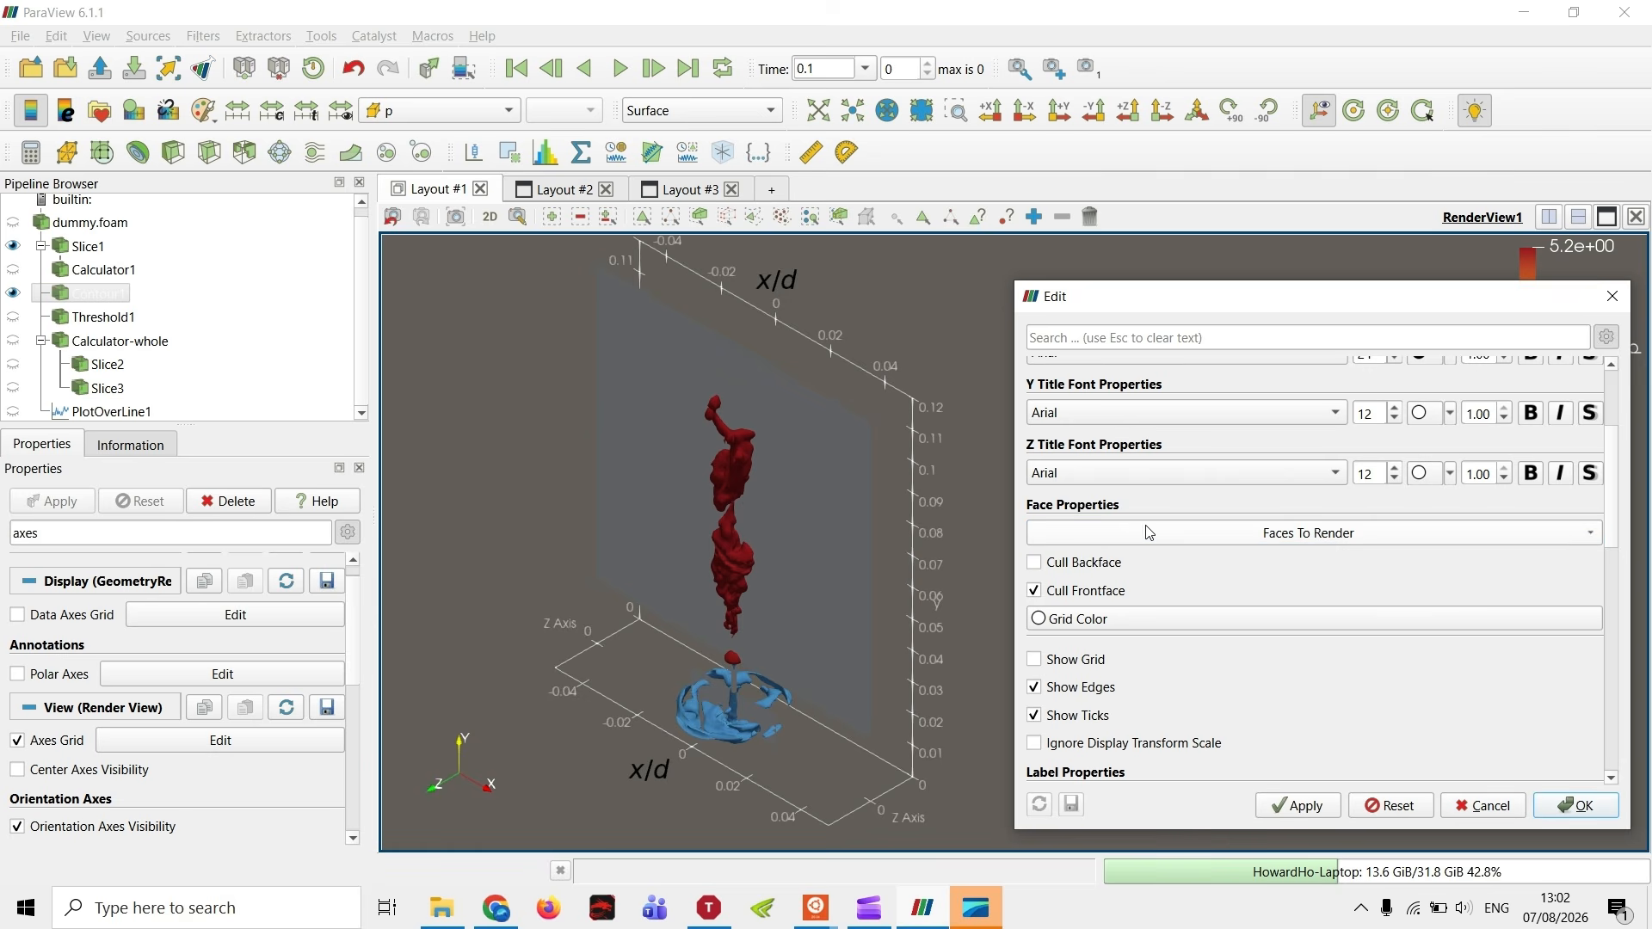
{"action": "left_click", "coordinate": [1297, 806]}
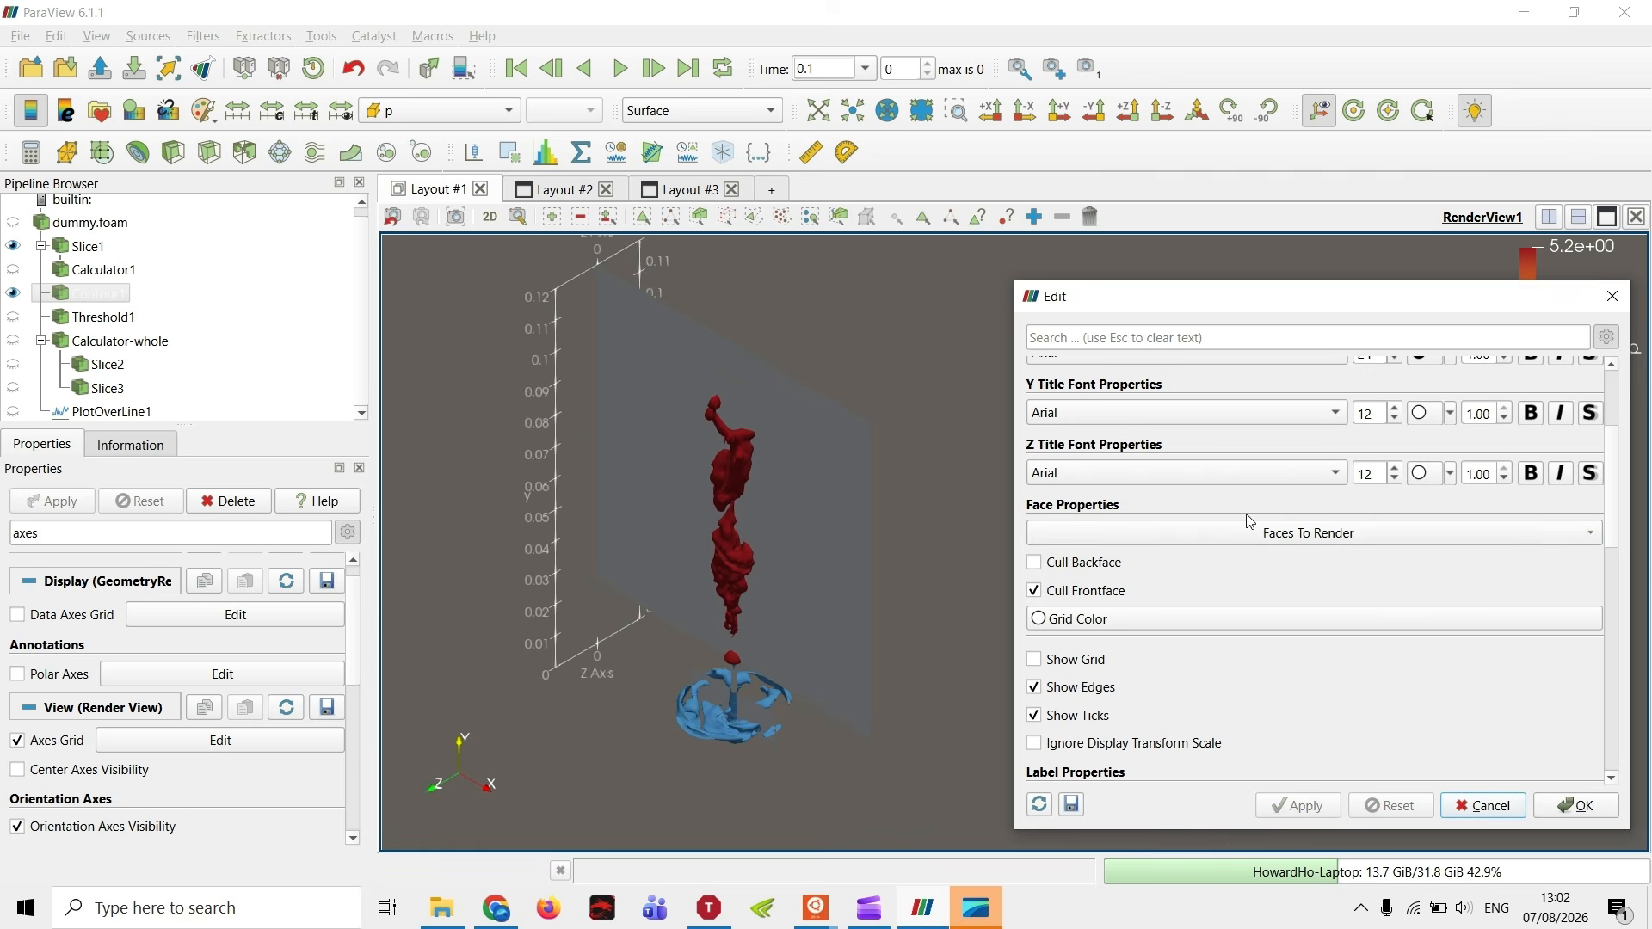
- Turn the Min-ZX and Min-XY faces back on for rendering and apply
{"action": "left_click", "coordinate": [1249, 524]}
{"action": "left_click", "coordinate": [1115, 589]}
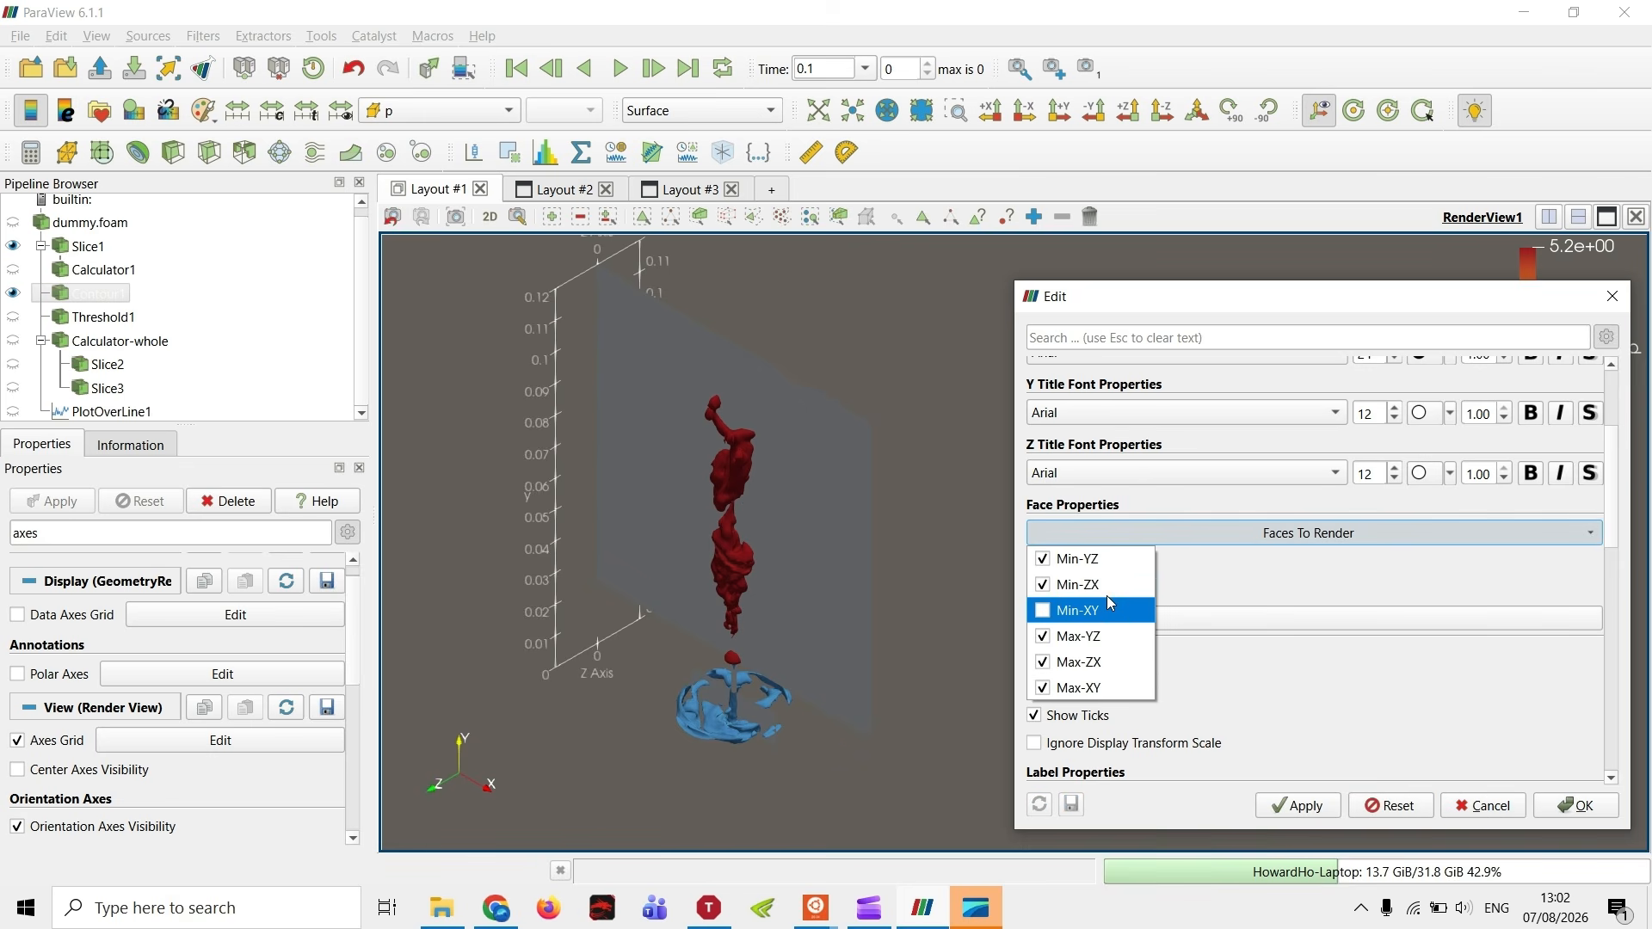
{"action": "left_click", "coordinate": [1319, 815]}
{"action": "left_click", "coordinate": [1301, 806]}
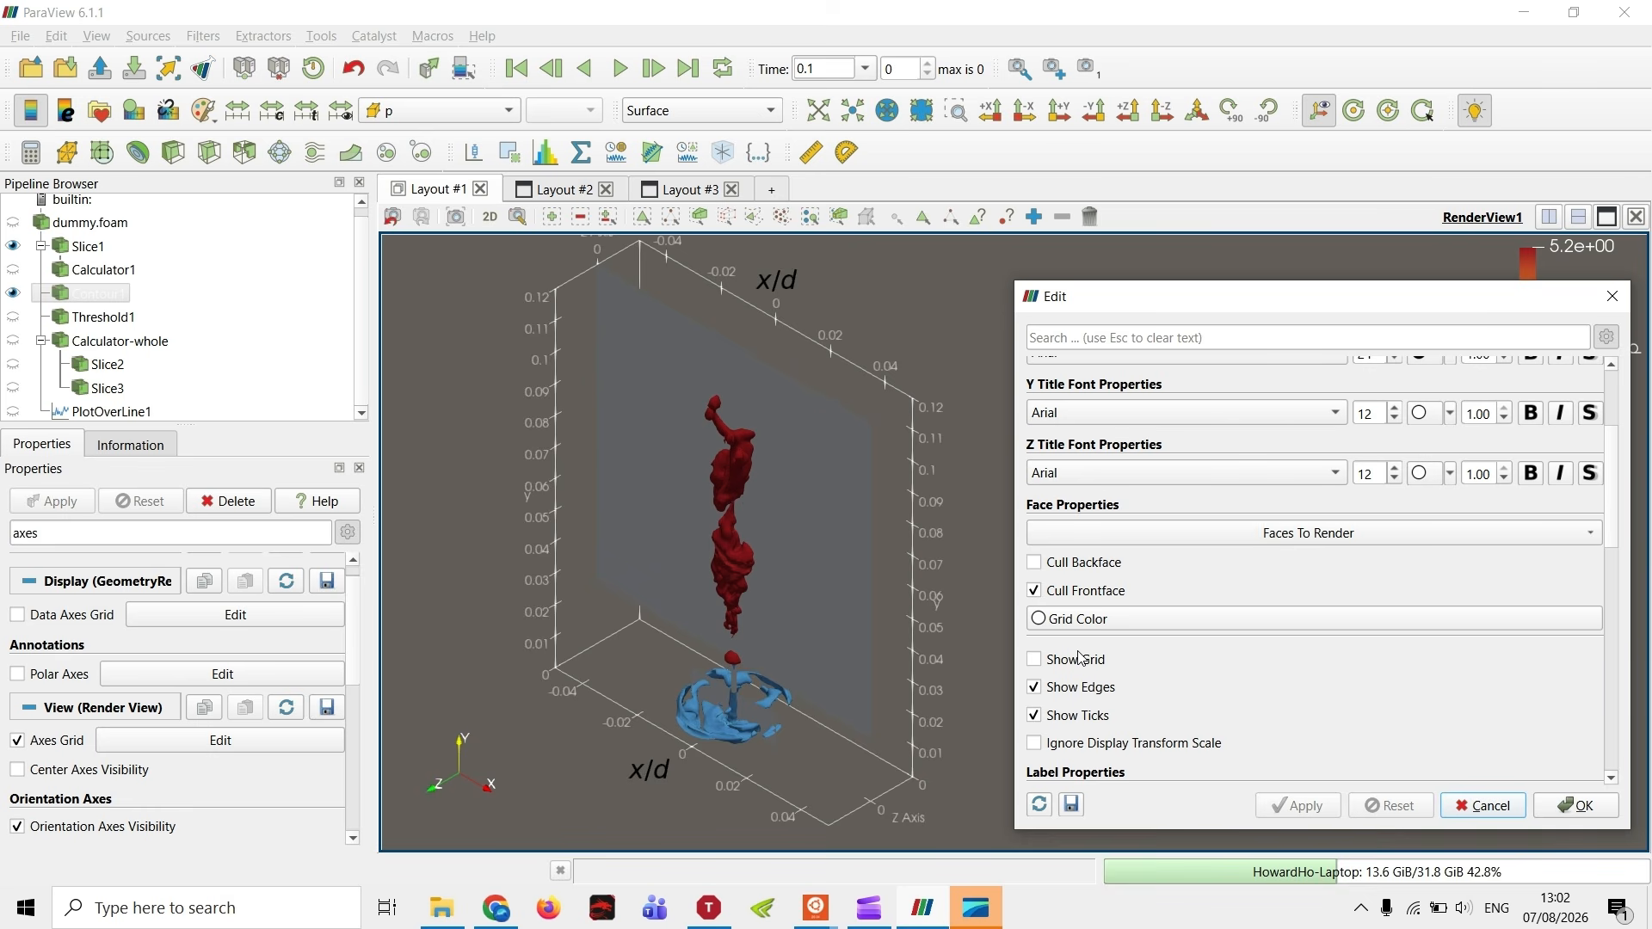
- Set the axes grid color to black and turn on Show Grid, applying the changes
{"action": "scroll", "coordinate": [1122, 523], "scroll_direction": "down", "scroll_amount": 3}
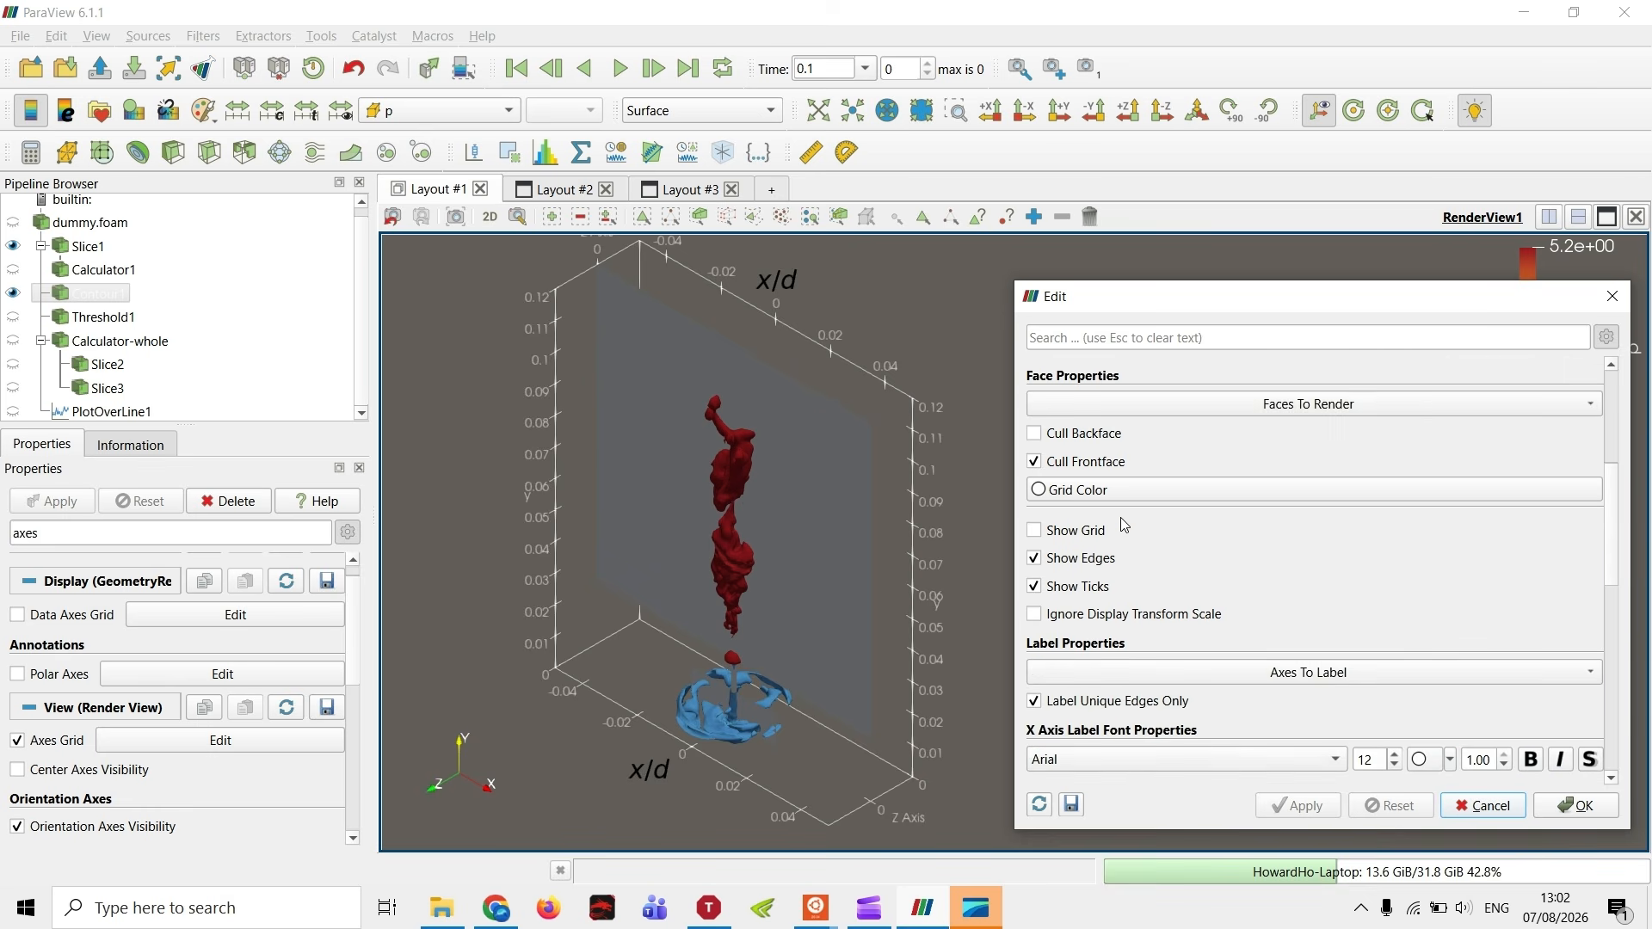
{"action": "left_click", "coordinate": [1123, 485]}
{"action": "left_click", "coordinate": [1058, 387]}
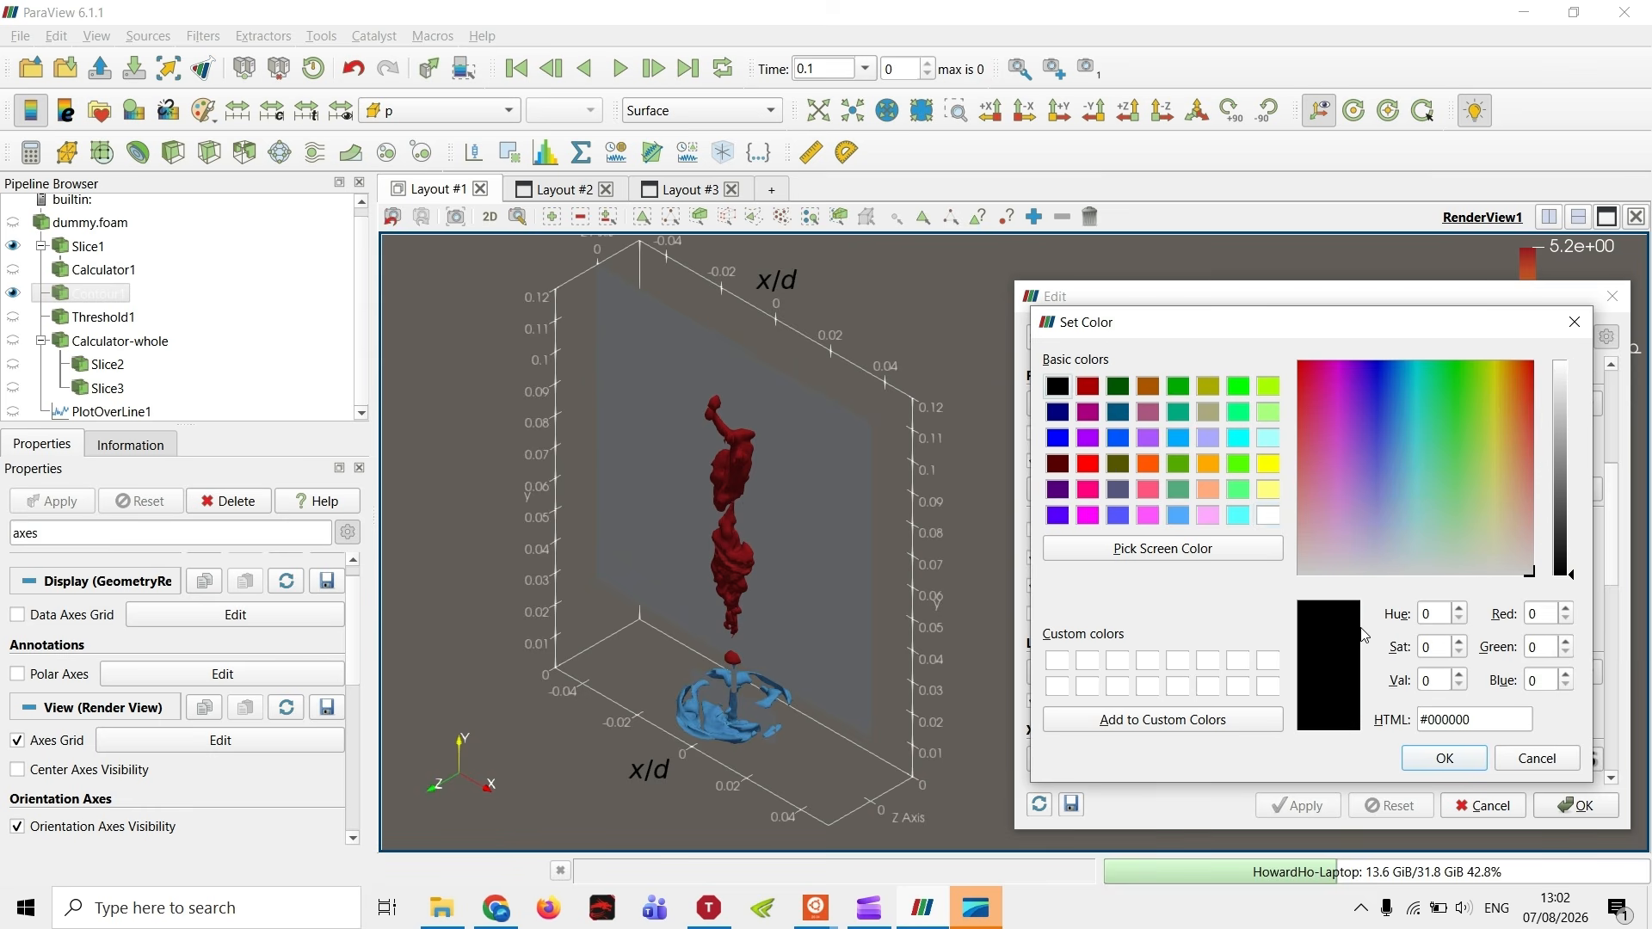
{"action": "key", "text": "Return"}
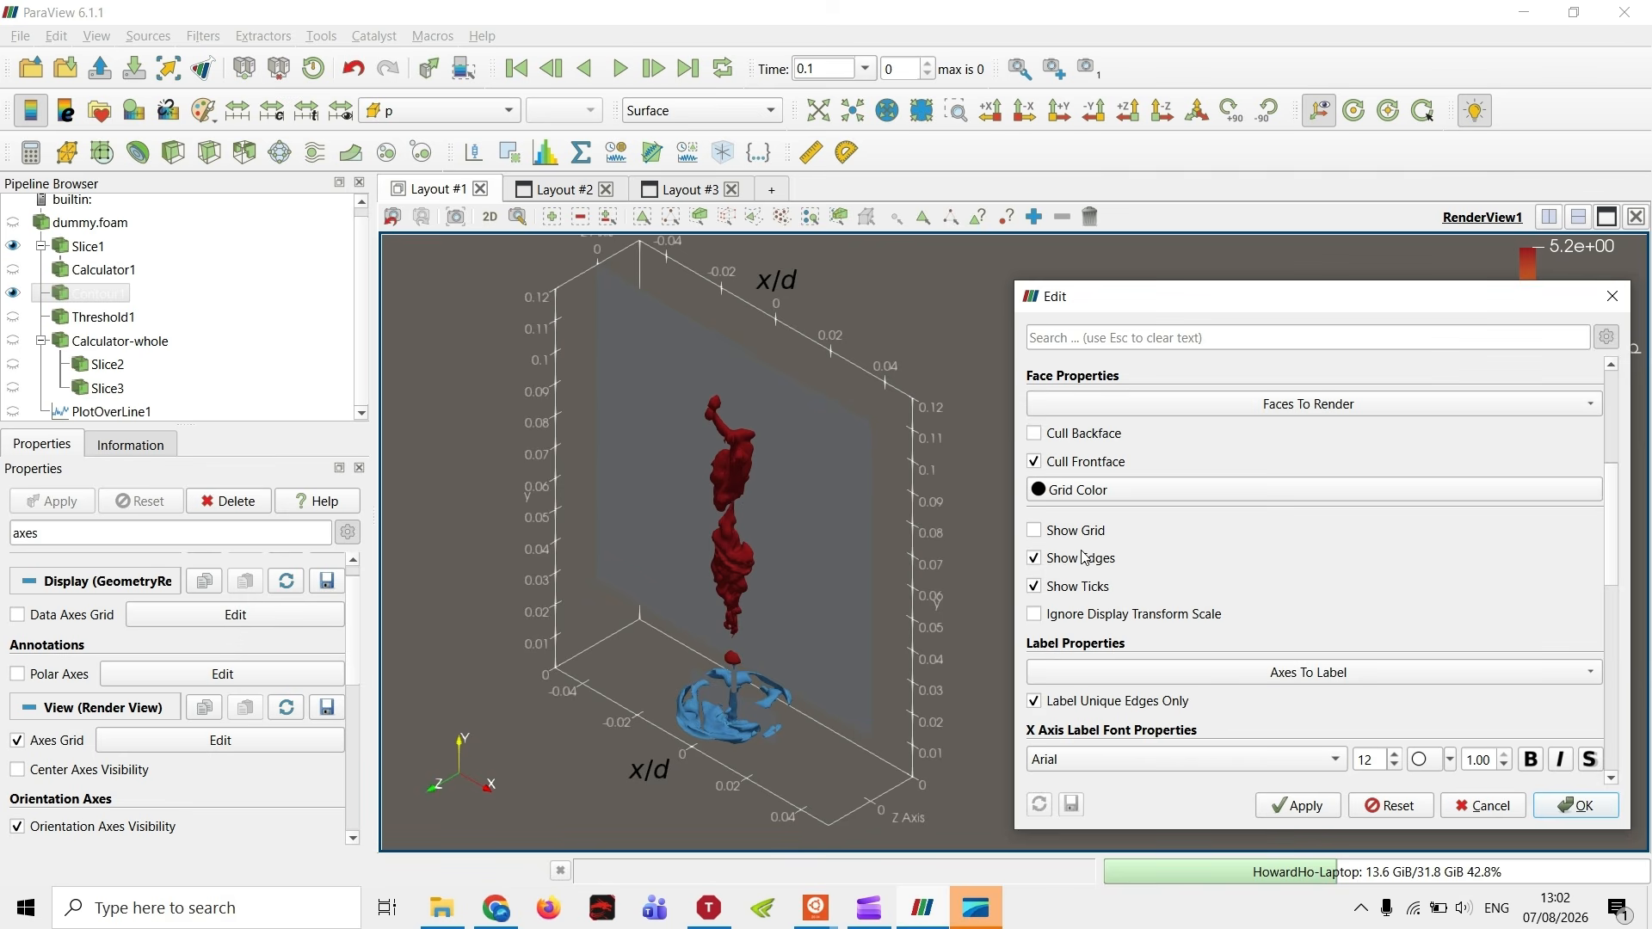
{"action": "left_click", "coordinate": [1282, 808]}
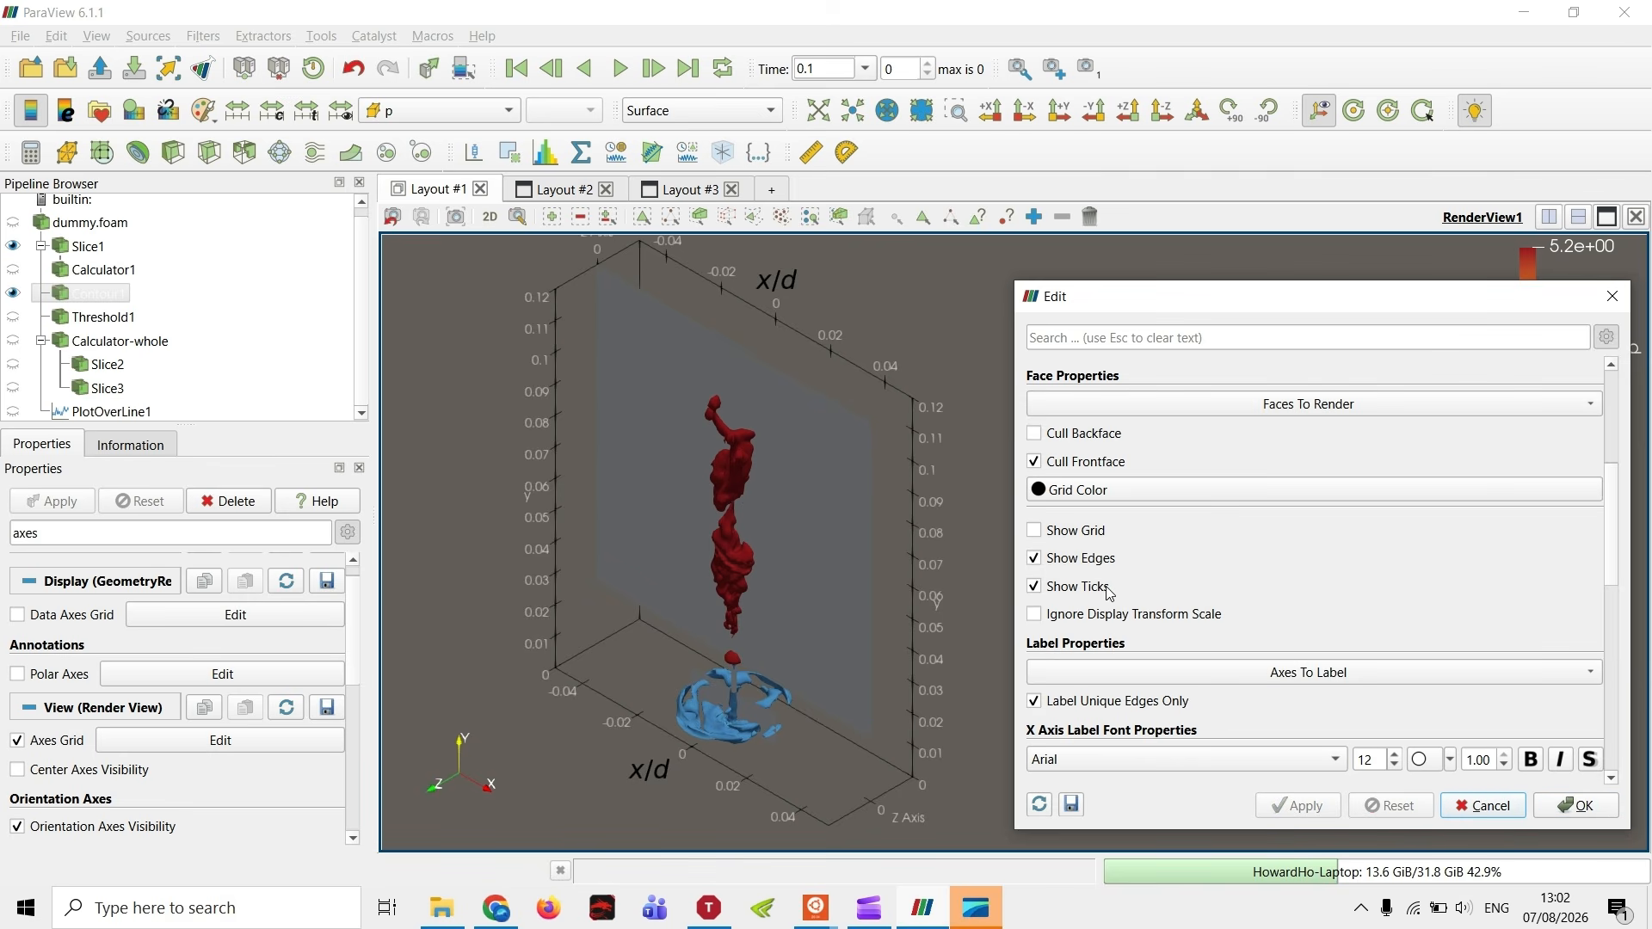
{"action": "left_click", "coordinate": [1088, 537]}
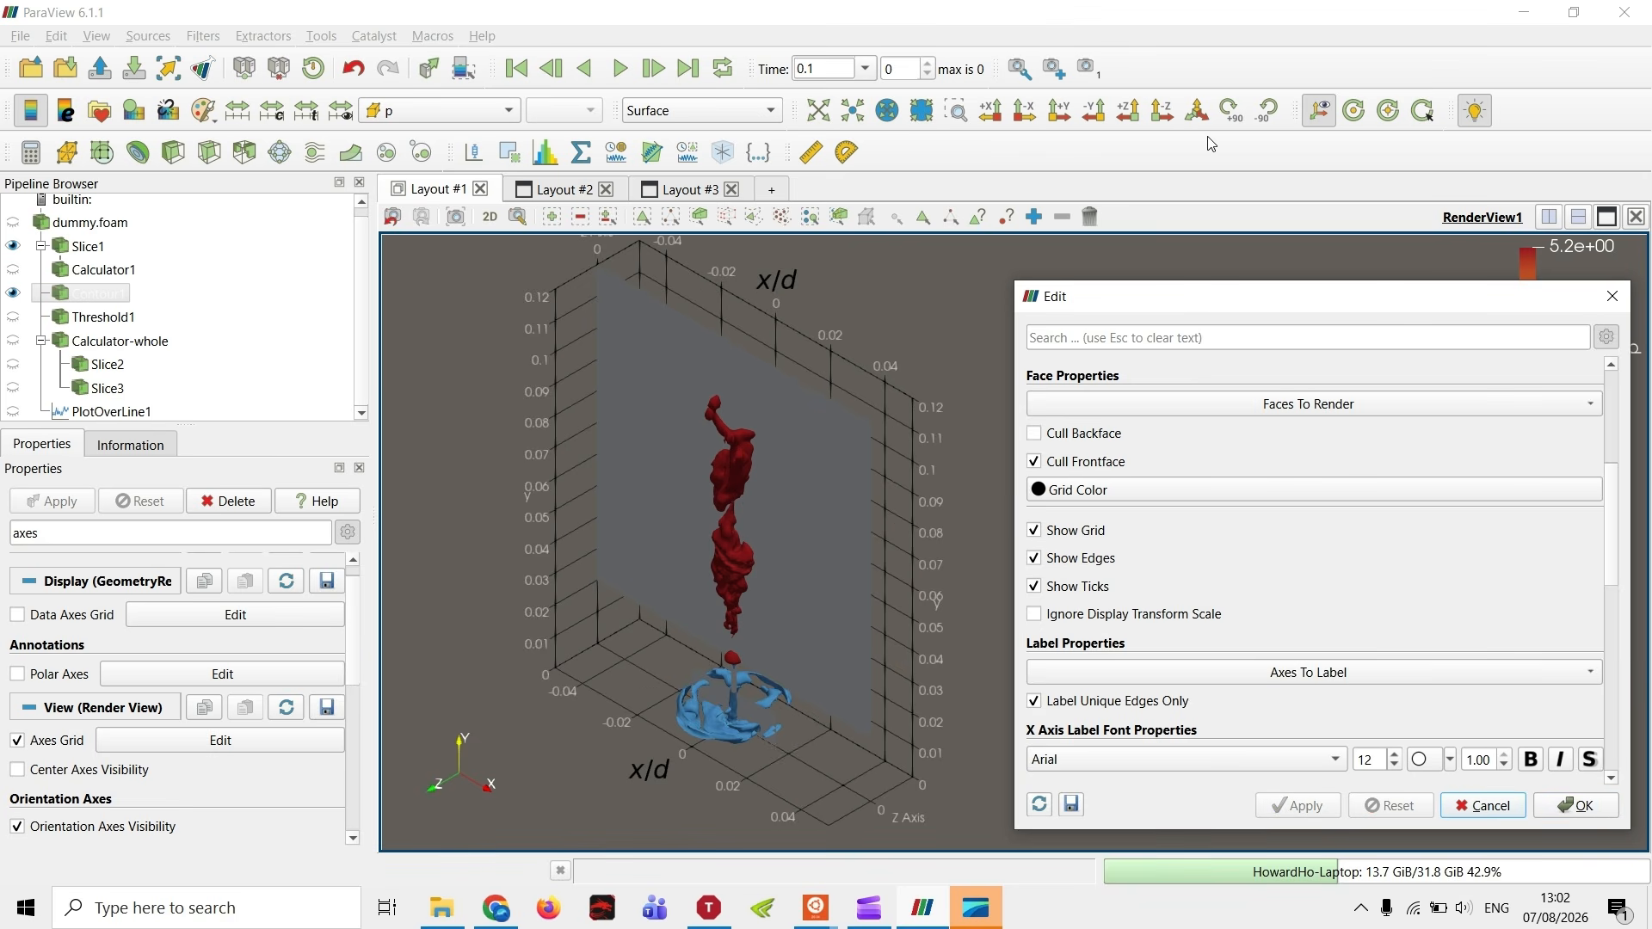
- Face the model straight on along the Z axis and compare the grid with Slice1 hidden and shown again
{"action": "left_click", "coordinate": [1162, 111]}
{"action": "middle_click_drag", "start_coordinate": [801, 614], "coordinate": [515, 540]}
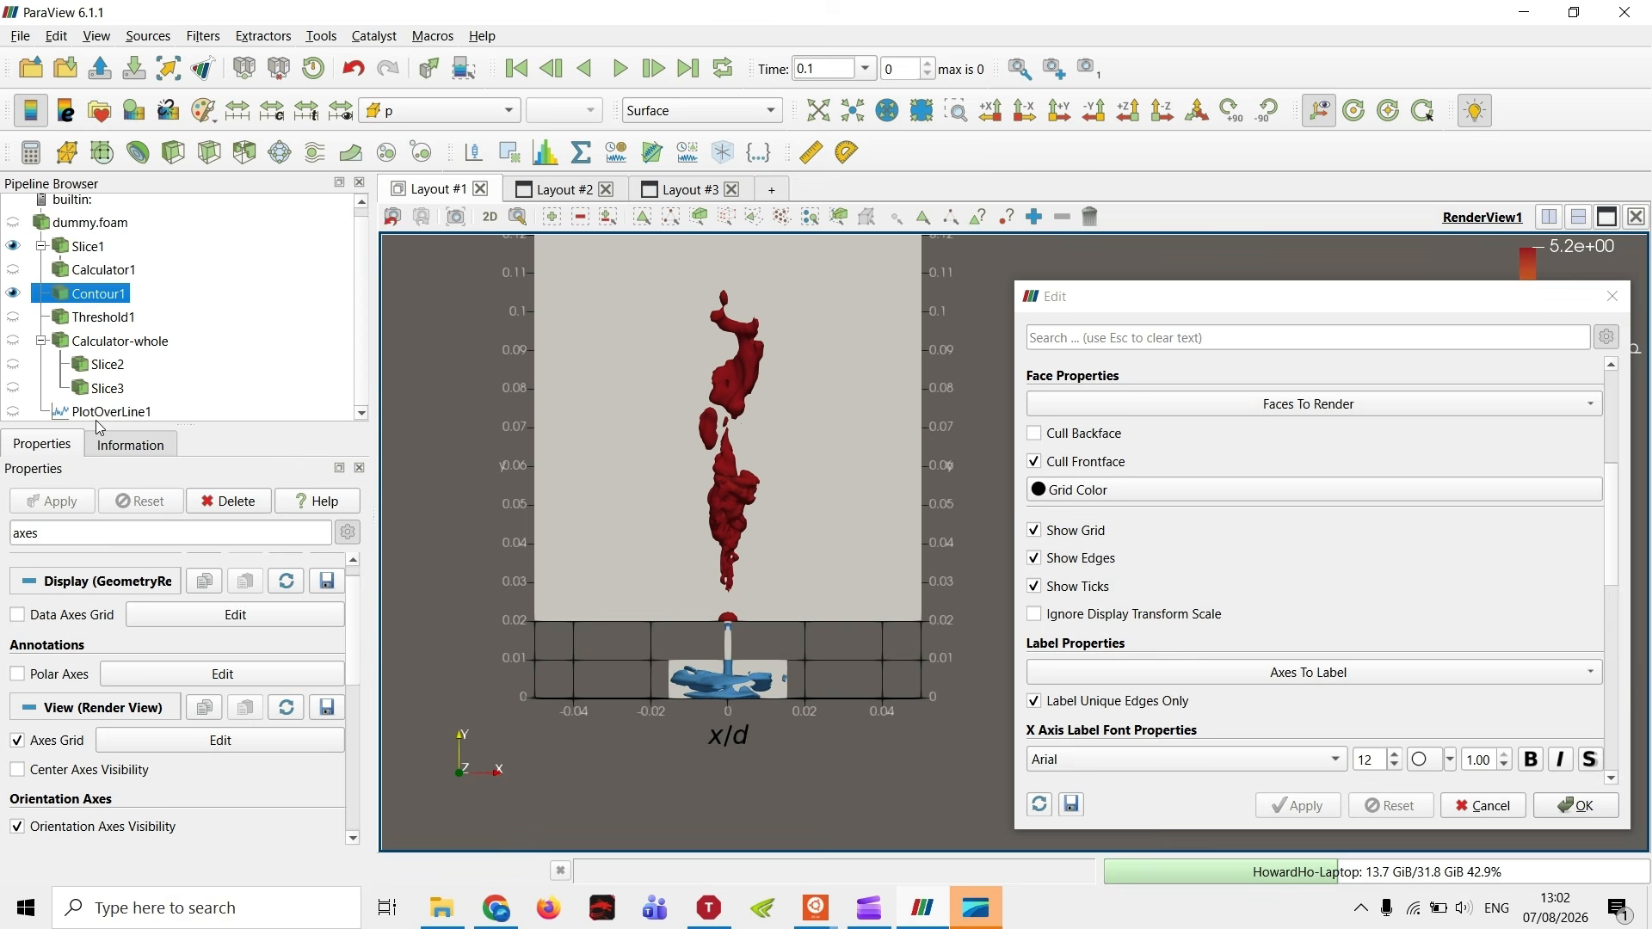
{"action": "left_click", "coordinate": [13, 247]}
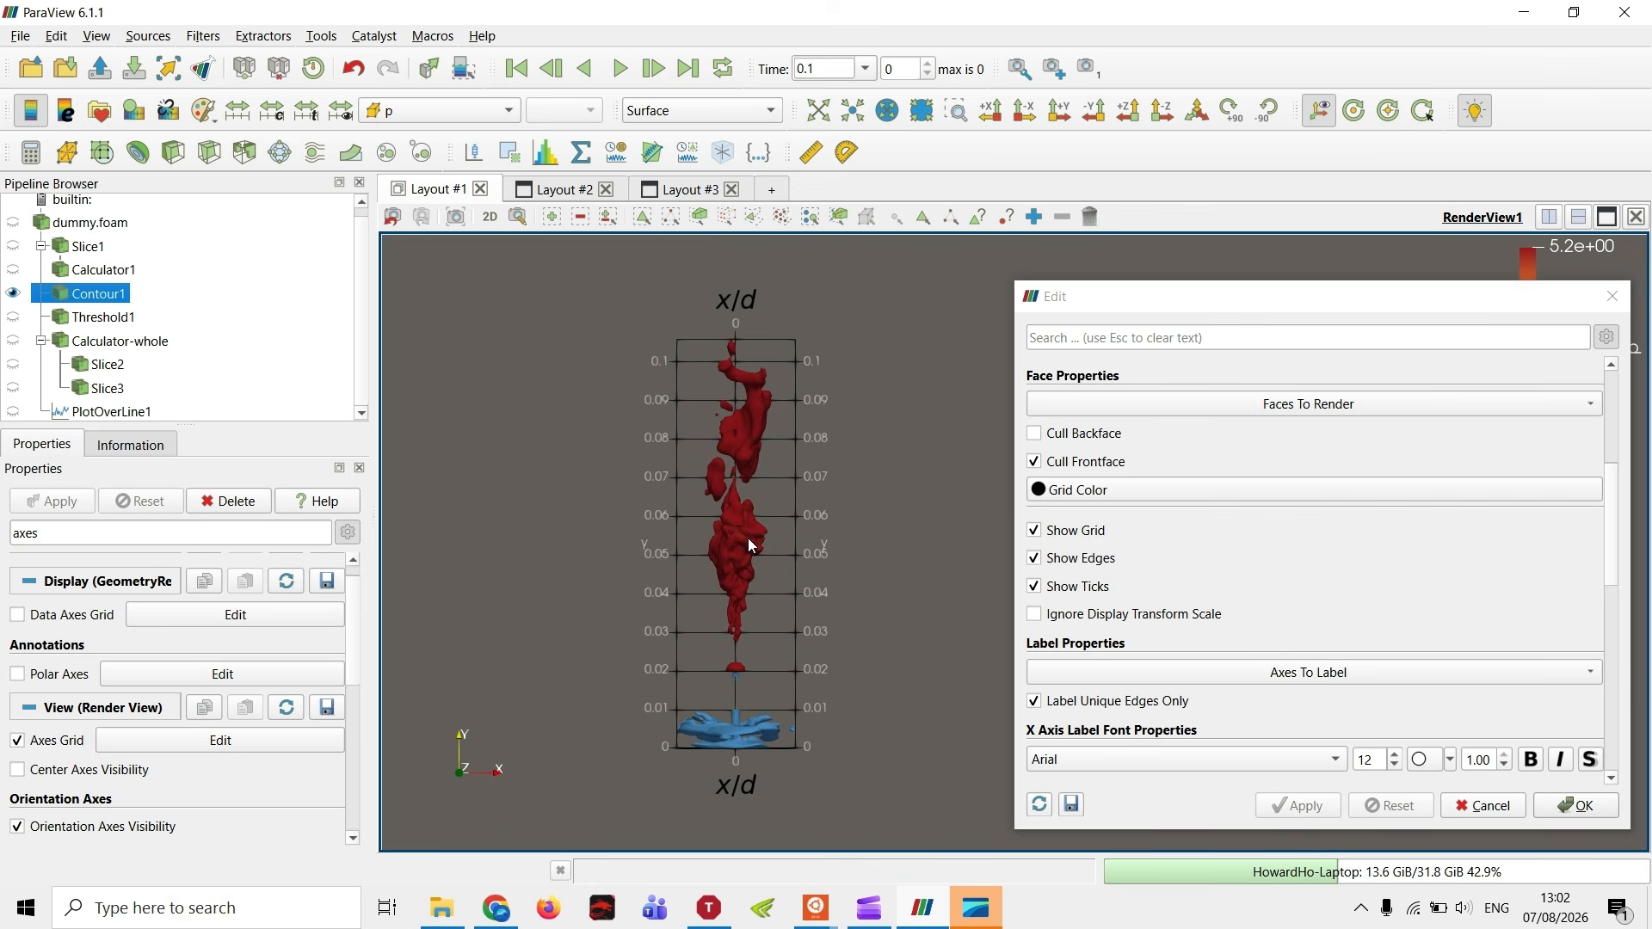
{"action": "scroll", "coordinate": [750, 546], "scroll_direction": "up", "scroll_amount": 2}
{"action": "middle_click_drag", "start_coordinate": [704, 650], "coordinate": [737, 615]}
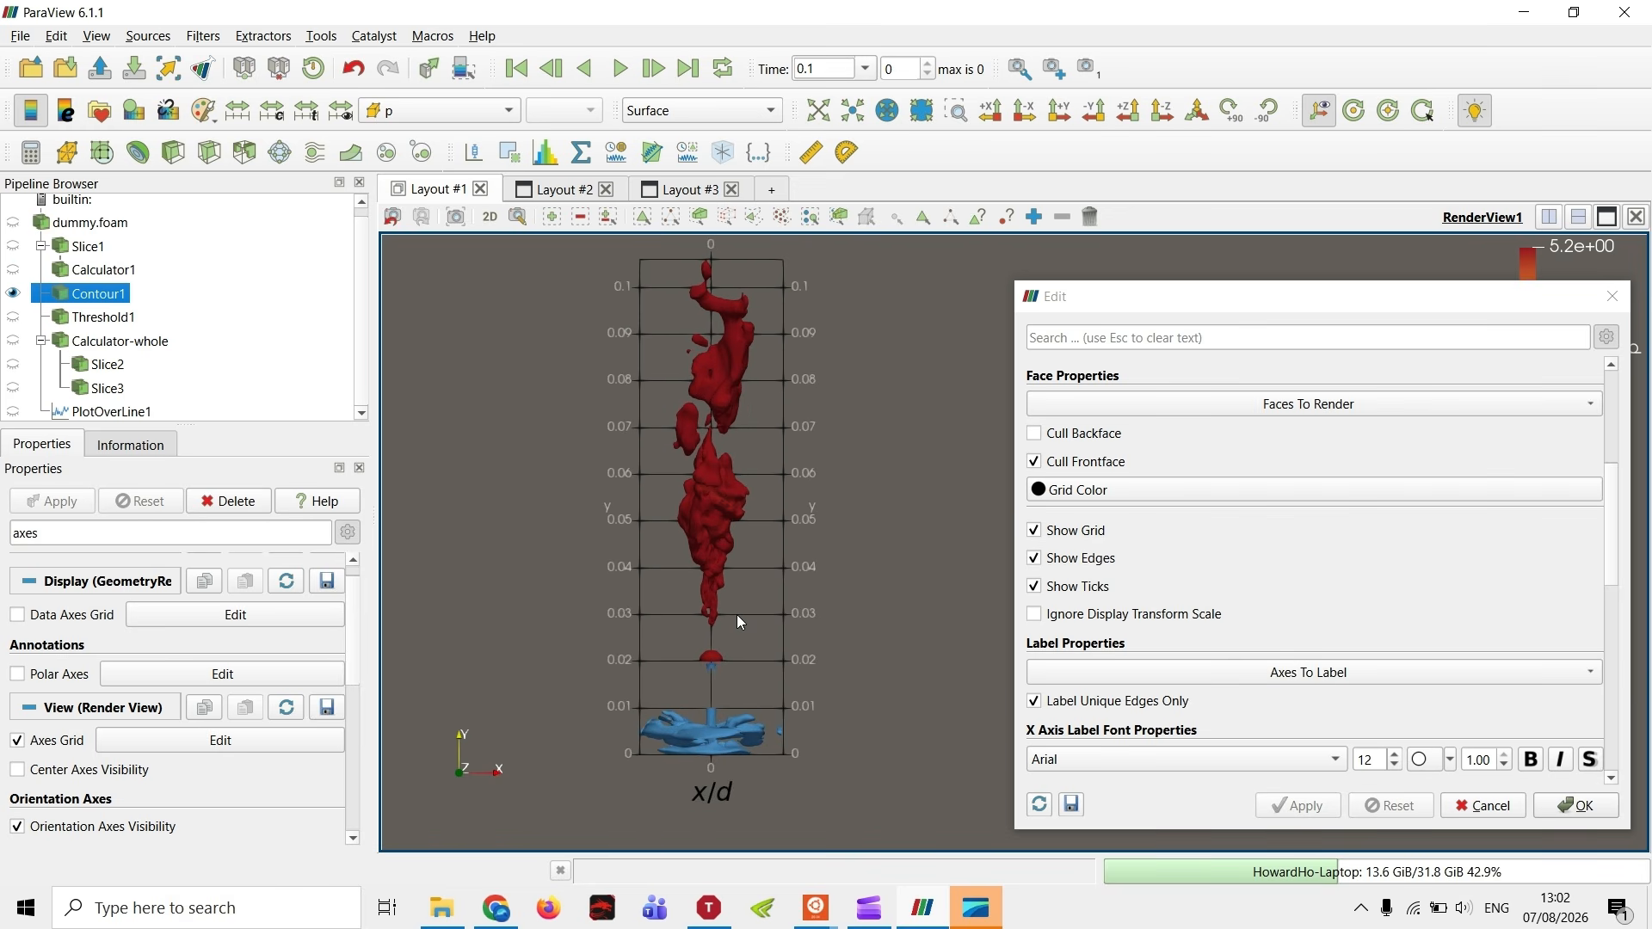
{"action": "left_click", "coordinate": [12, 246]}
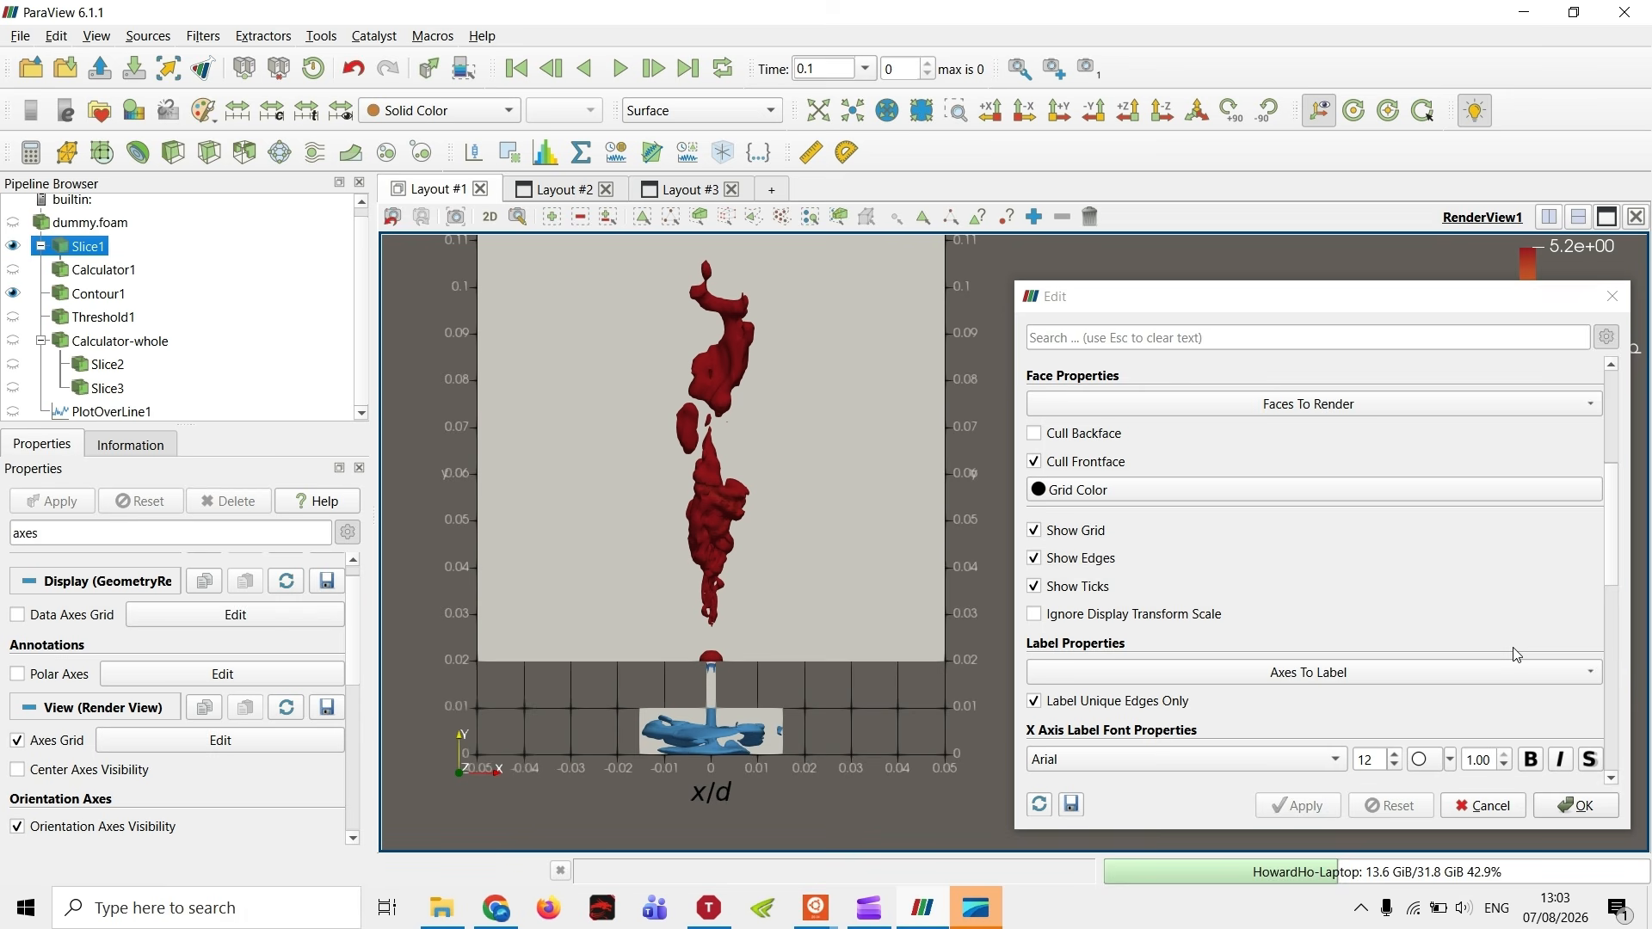
- Try turning off the Min-Y entry in Axes To Label, apply it and inspect the whole grid
{"action": "scroll", "coordinate": [1088, 422], "scroll_direction": "down", "scroll_amount": 3}
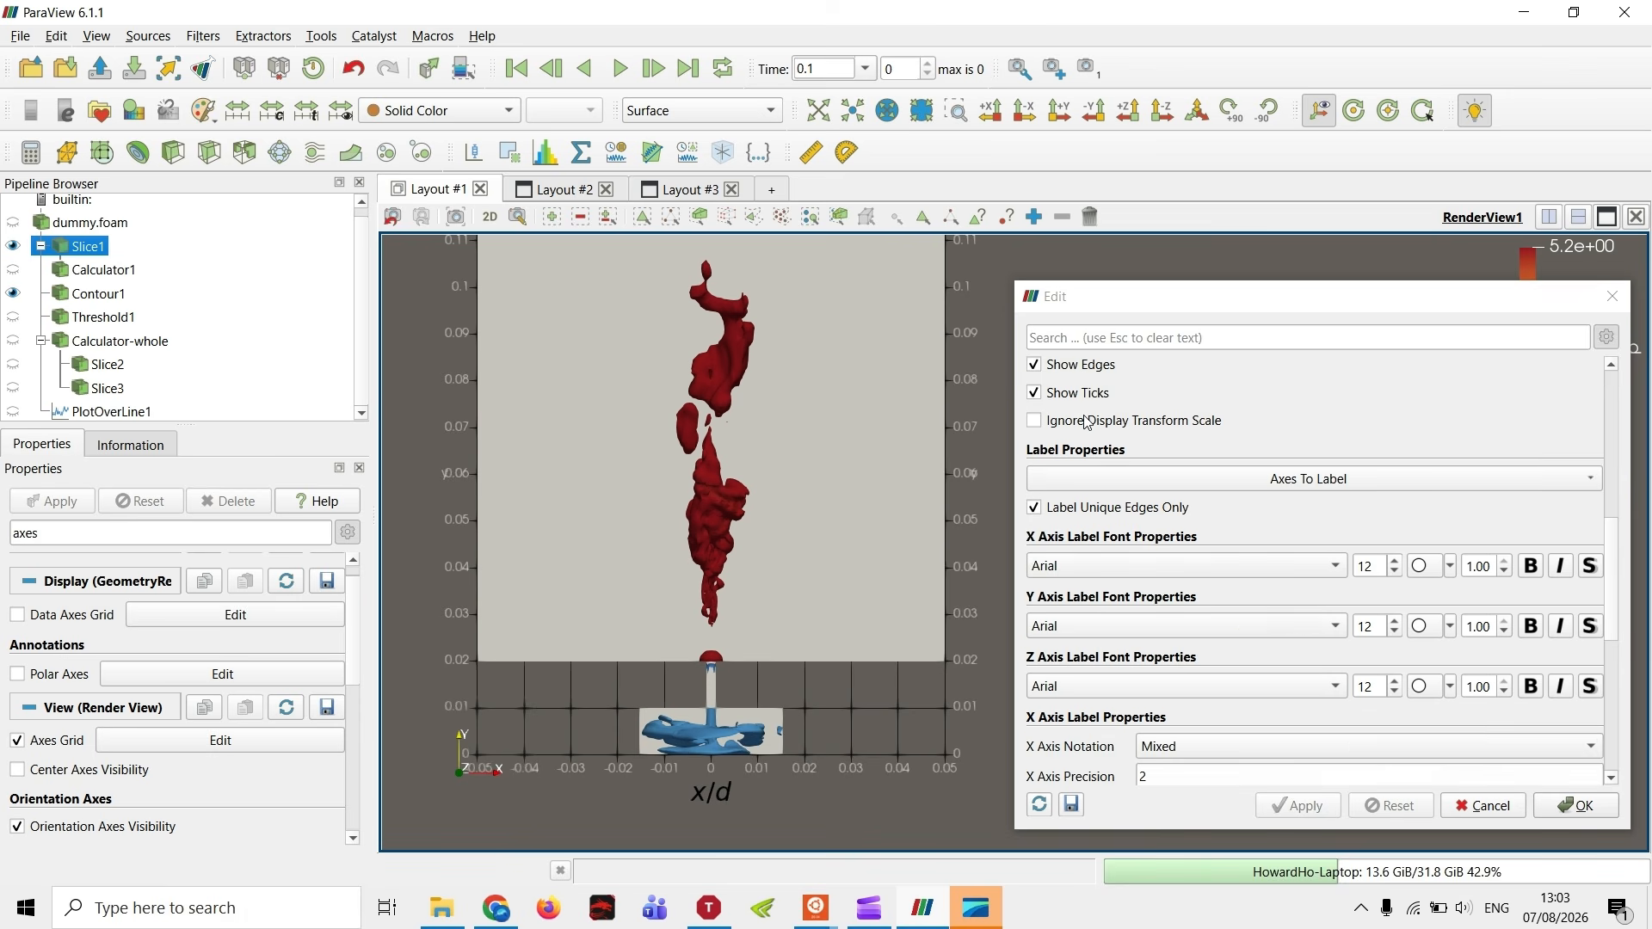
{"action": "left_click", "coordinate": [1330, 479]}
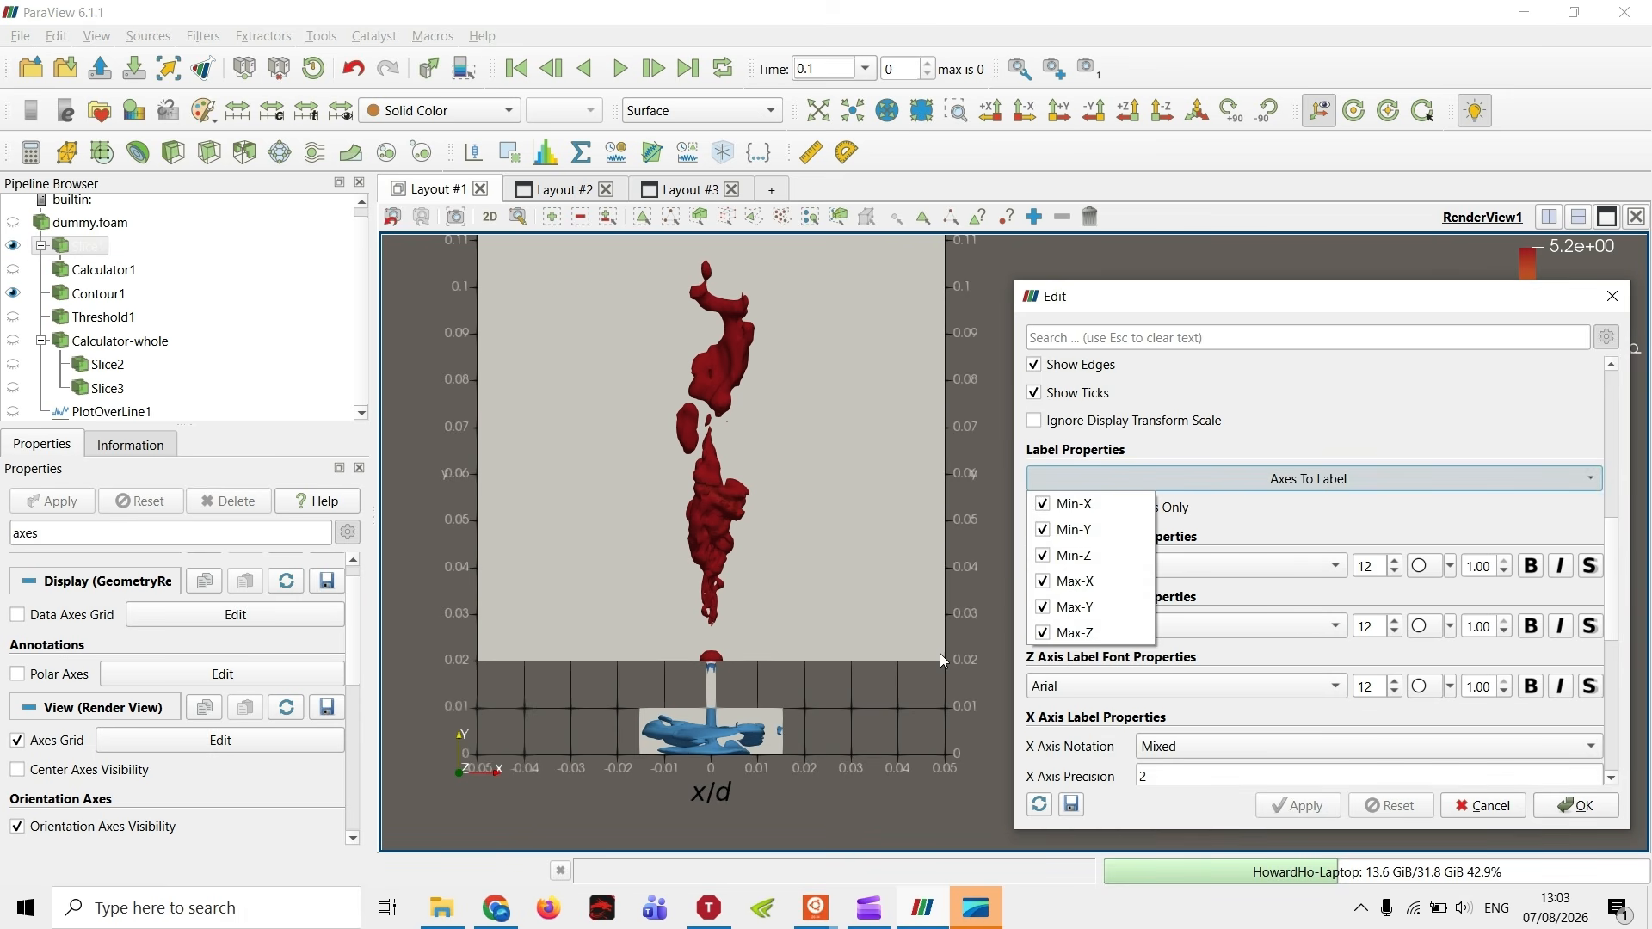
{"action": "left_click", "coordinate": [1125, 526]}
{"action": "left_click", "coordinate": [1307, 808]}
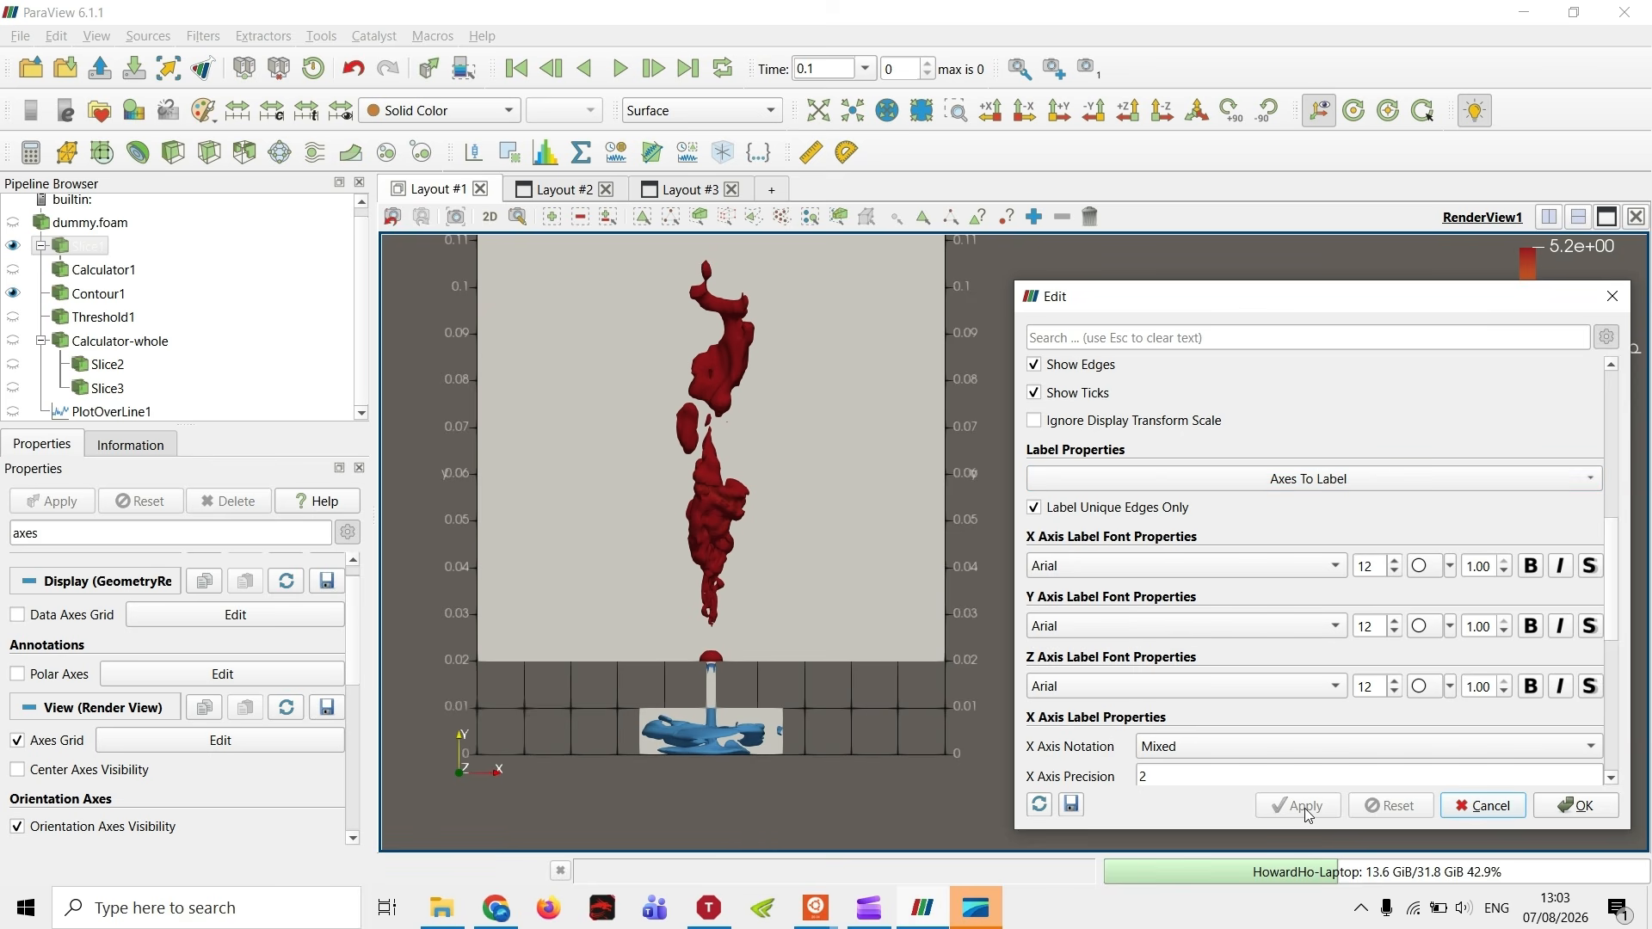
{"action": "middle_click_drag", "start_coordinate": [671, 799], "coordinate": [726, 807]}
{"action": "right_click_drag", "start_coordinate": [726, 807], "coordinate": [682, 764]}
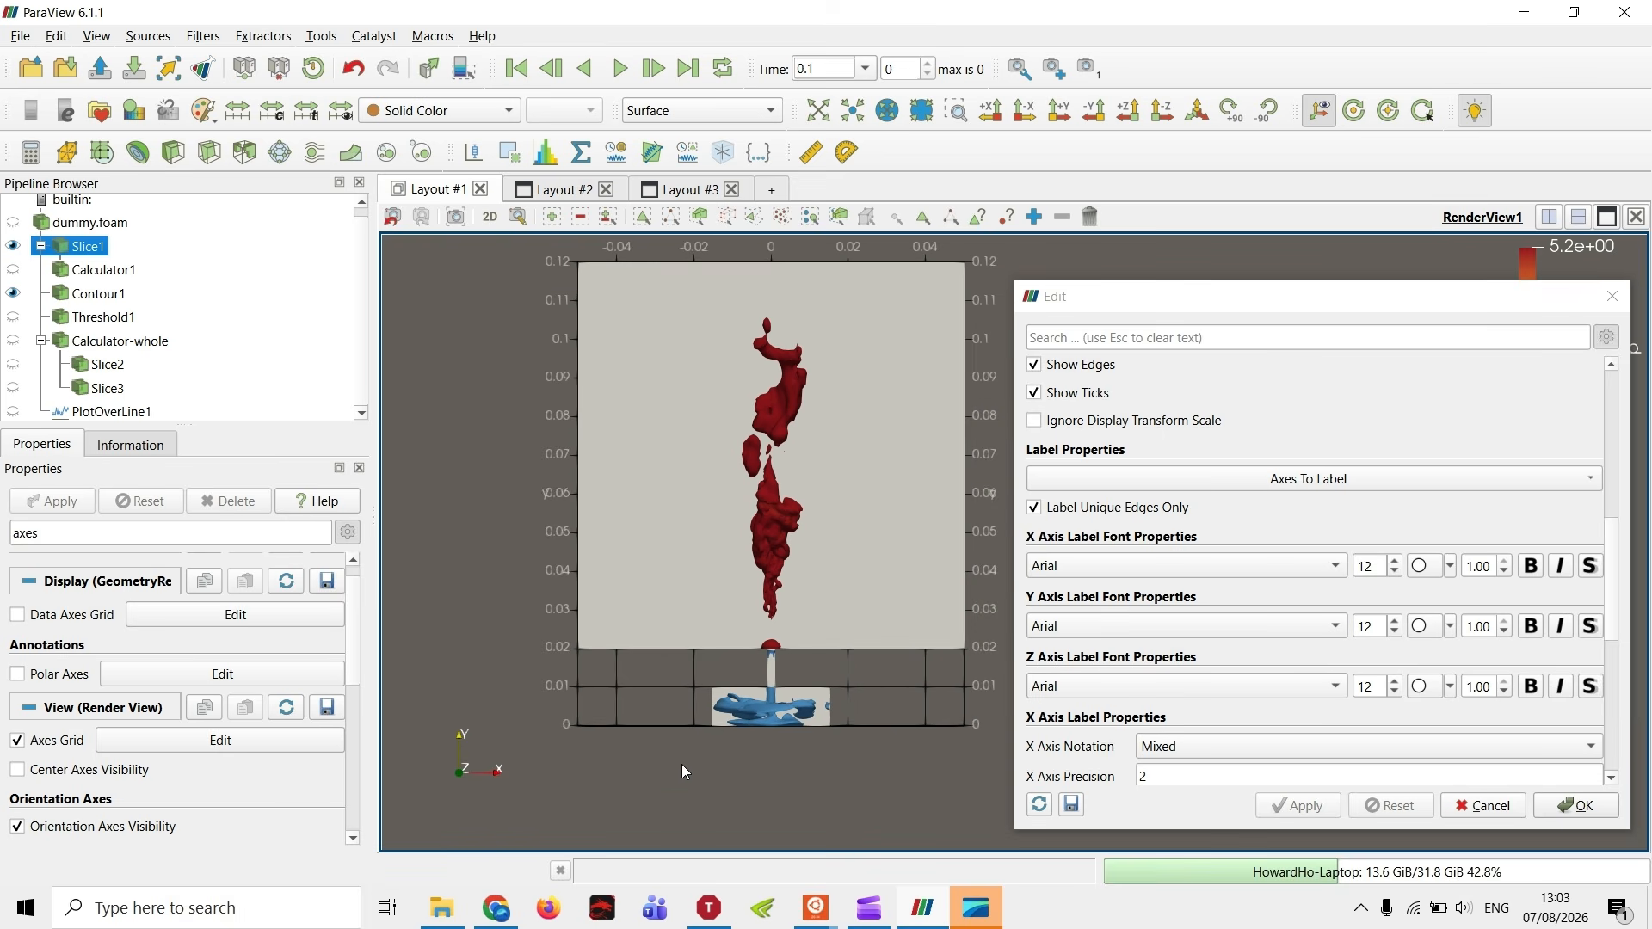
{"action": "middle_click_drag", "start_coordinate": [681, 764], "coordinate": [663, 762]}
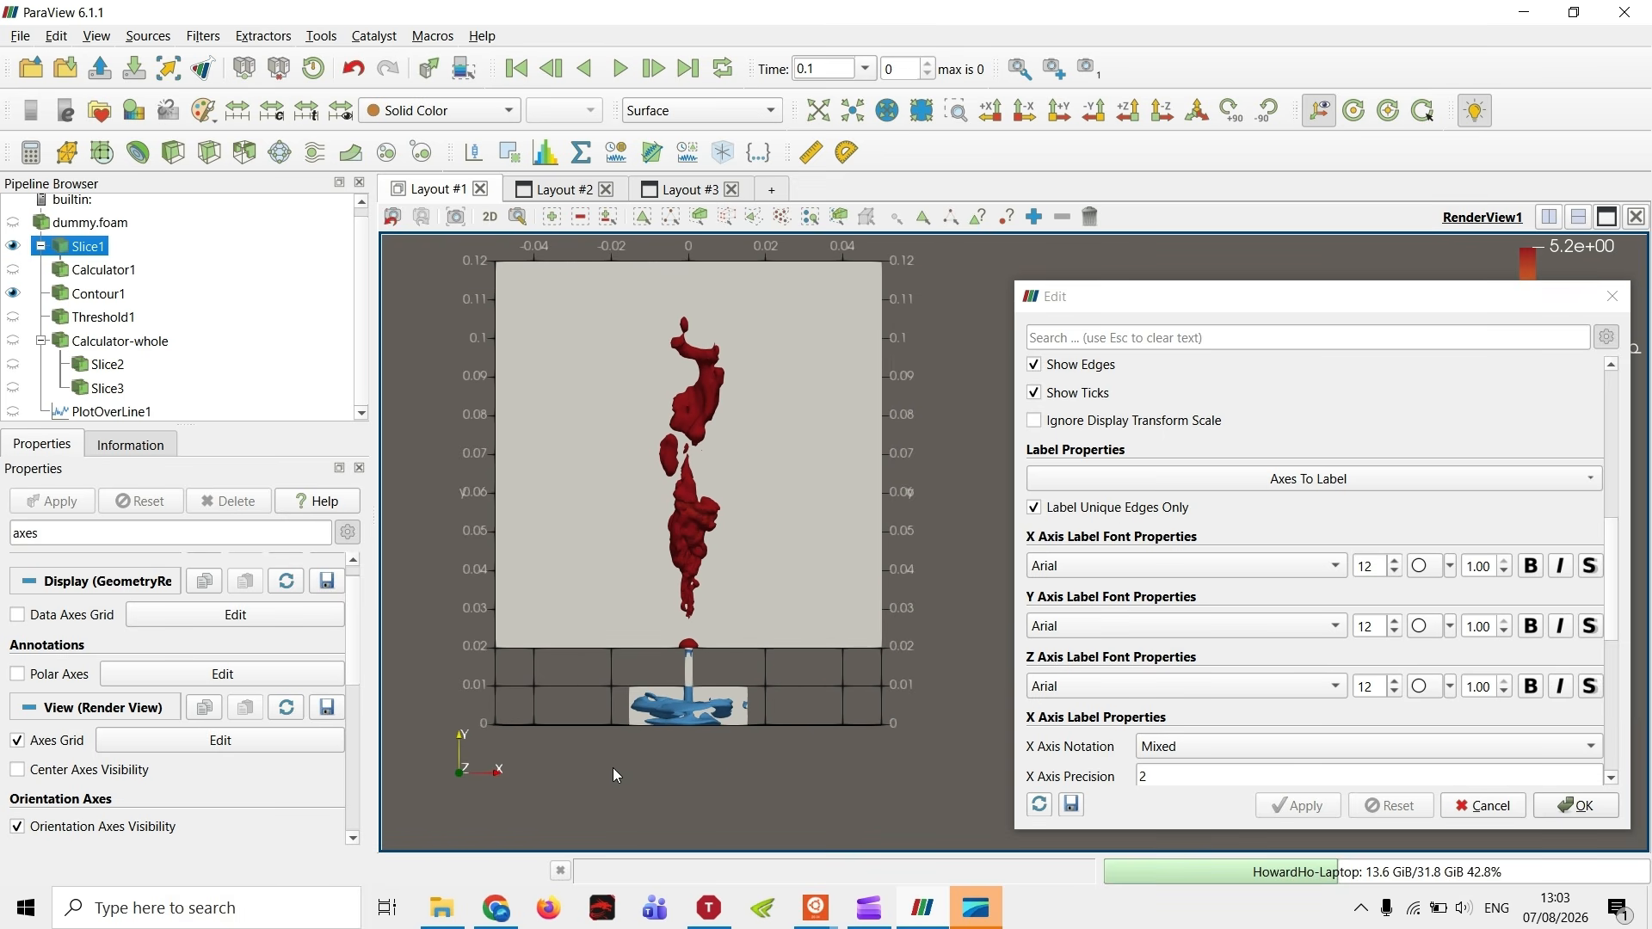
- Turn labelling of the Min-Y axis back on and apply it
{"action": "left_click", "coordinate": [1194, 480]}
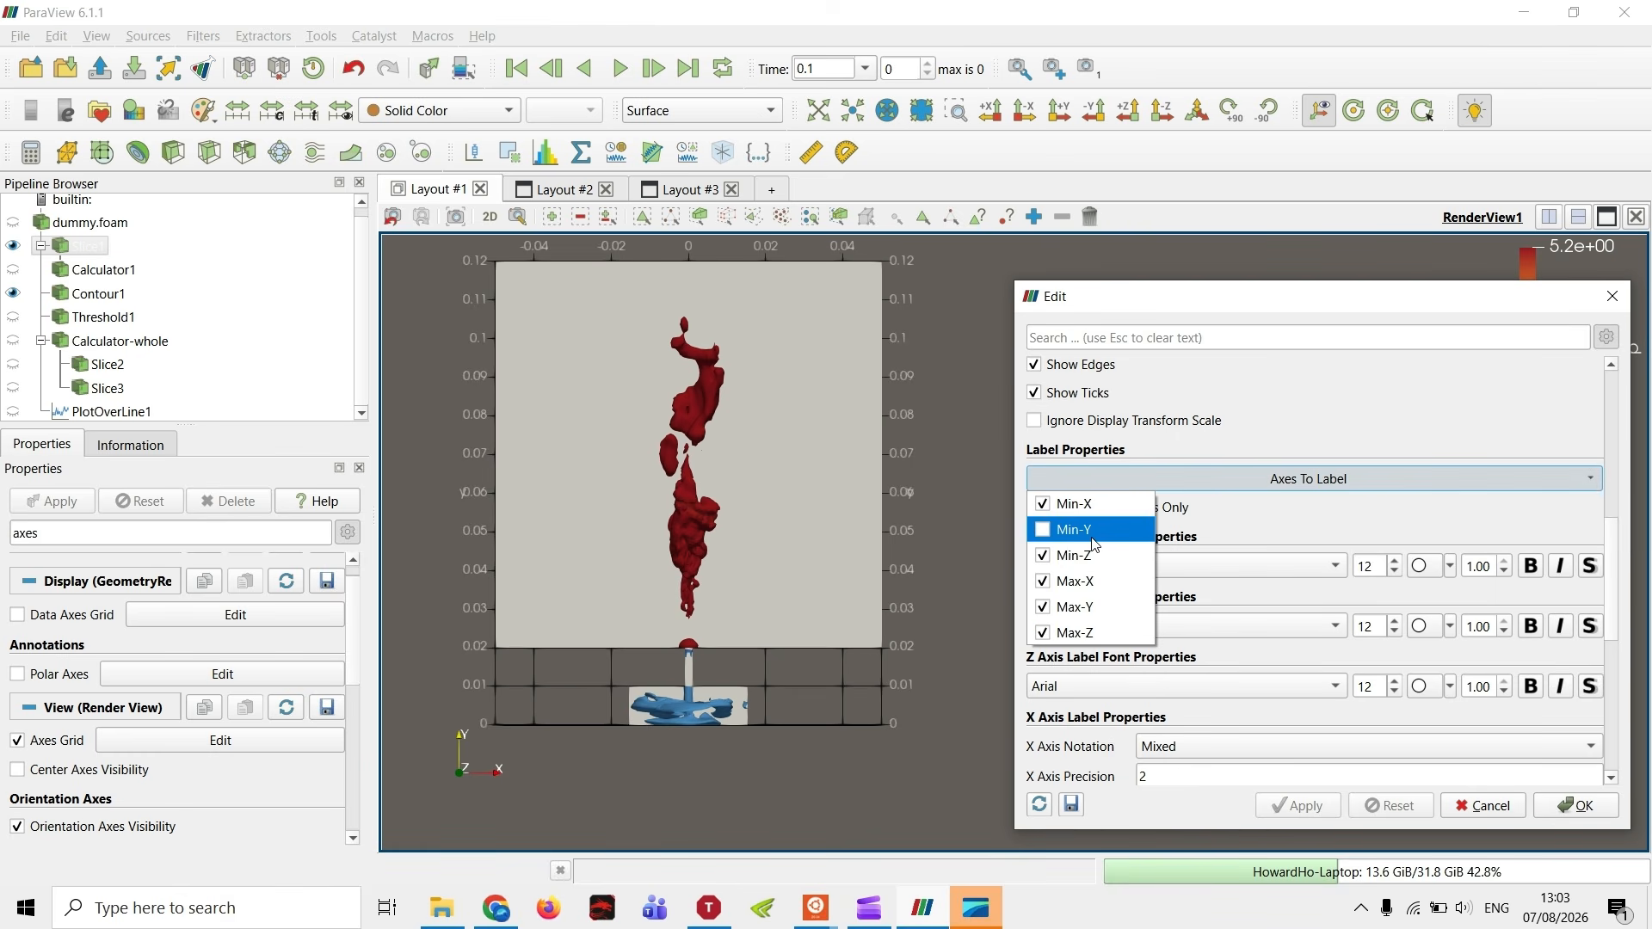
{"action": "left_click", "coordinate": [879, 768]}
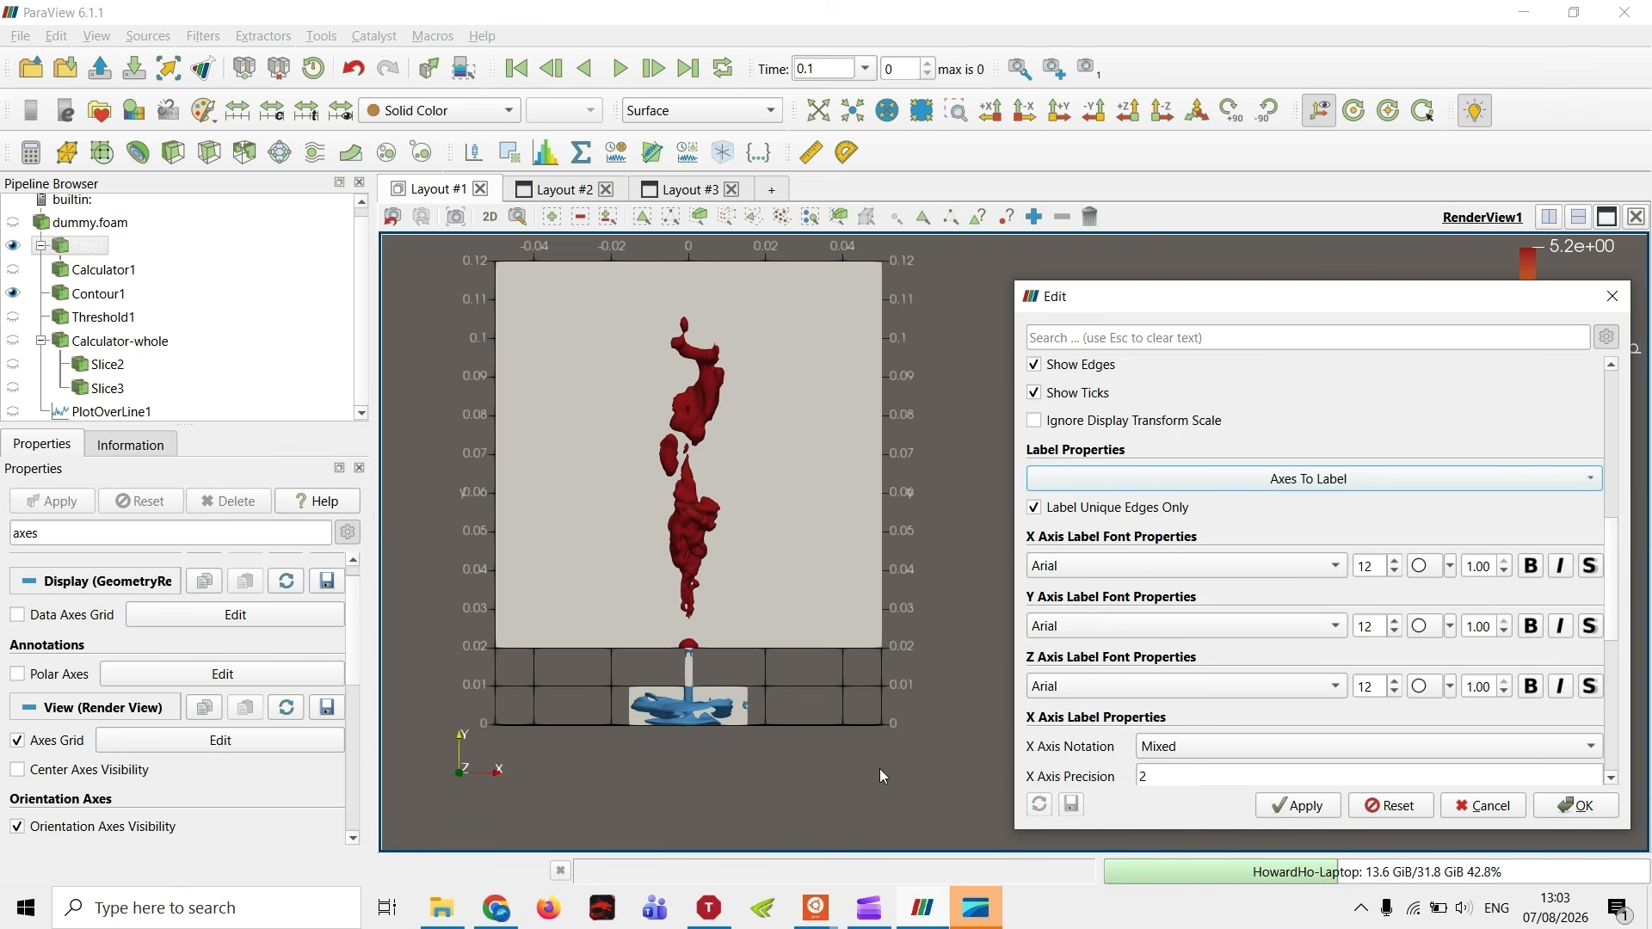
{"action": "left_click", "coordinate": [1297, 805]}
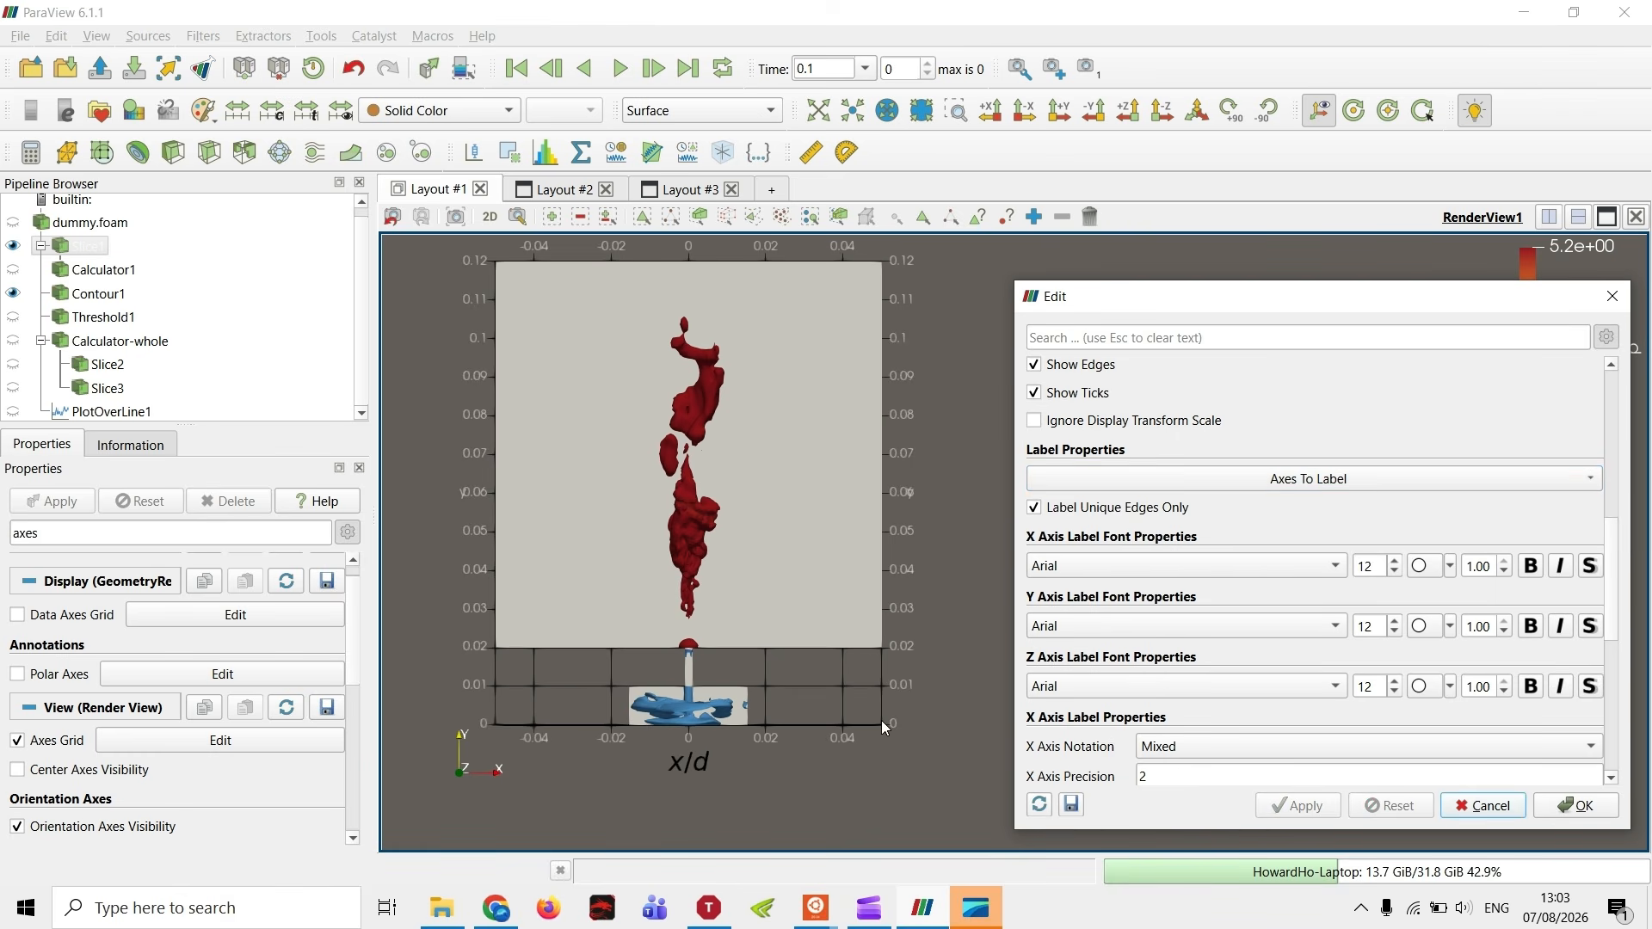
{"action": "left_click", "coordinate": [873, 649]}
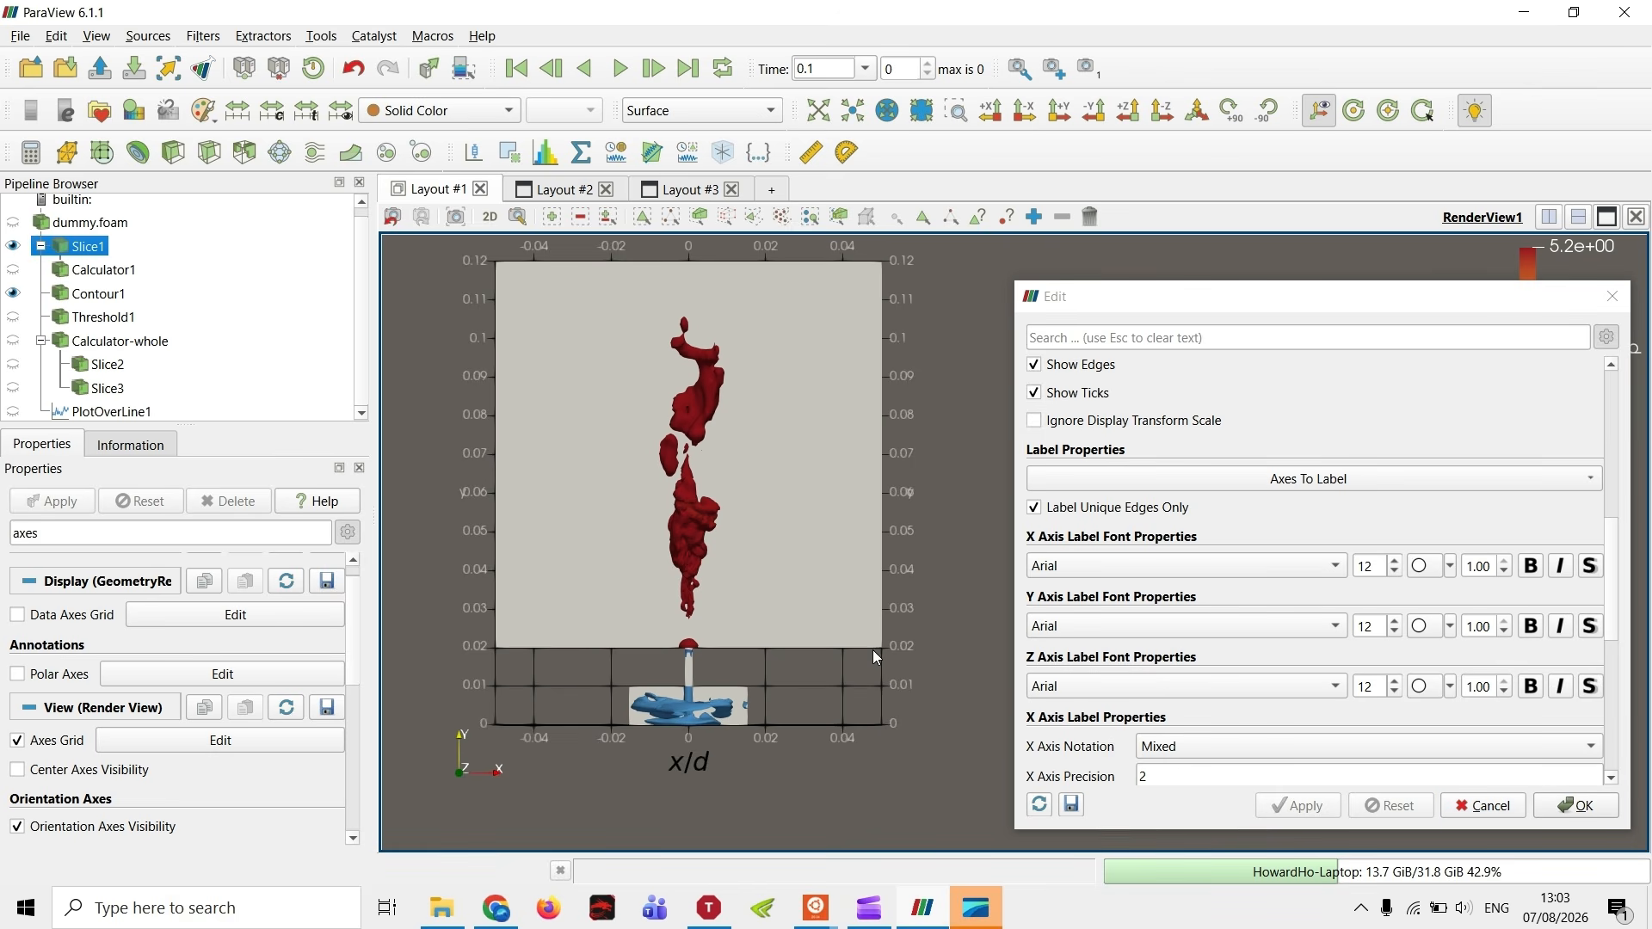
- Turn off labels for the Max-Y and Max-X axes, applying each change to the axes grid
{"action": "left_click", "coordinate": [1361, 478]}
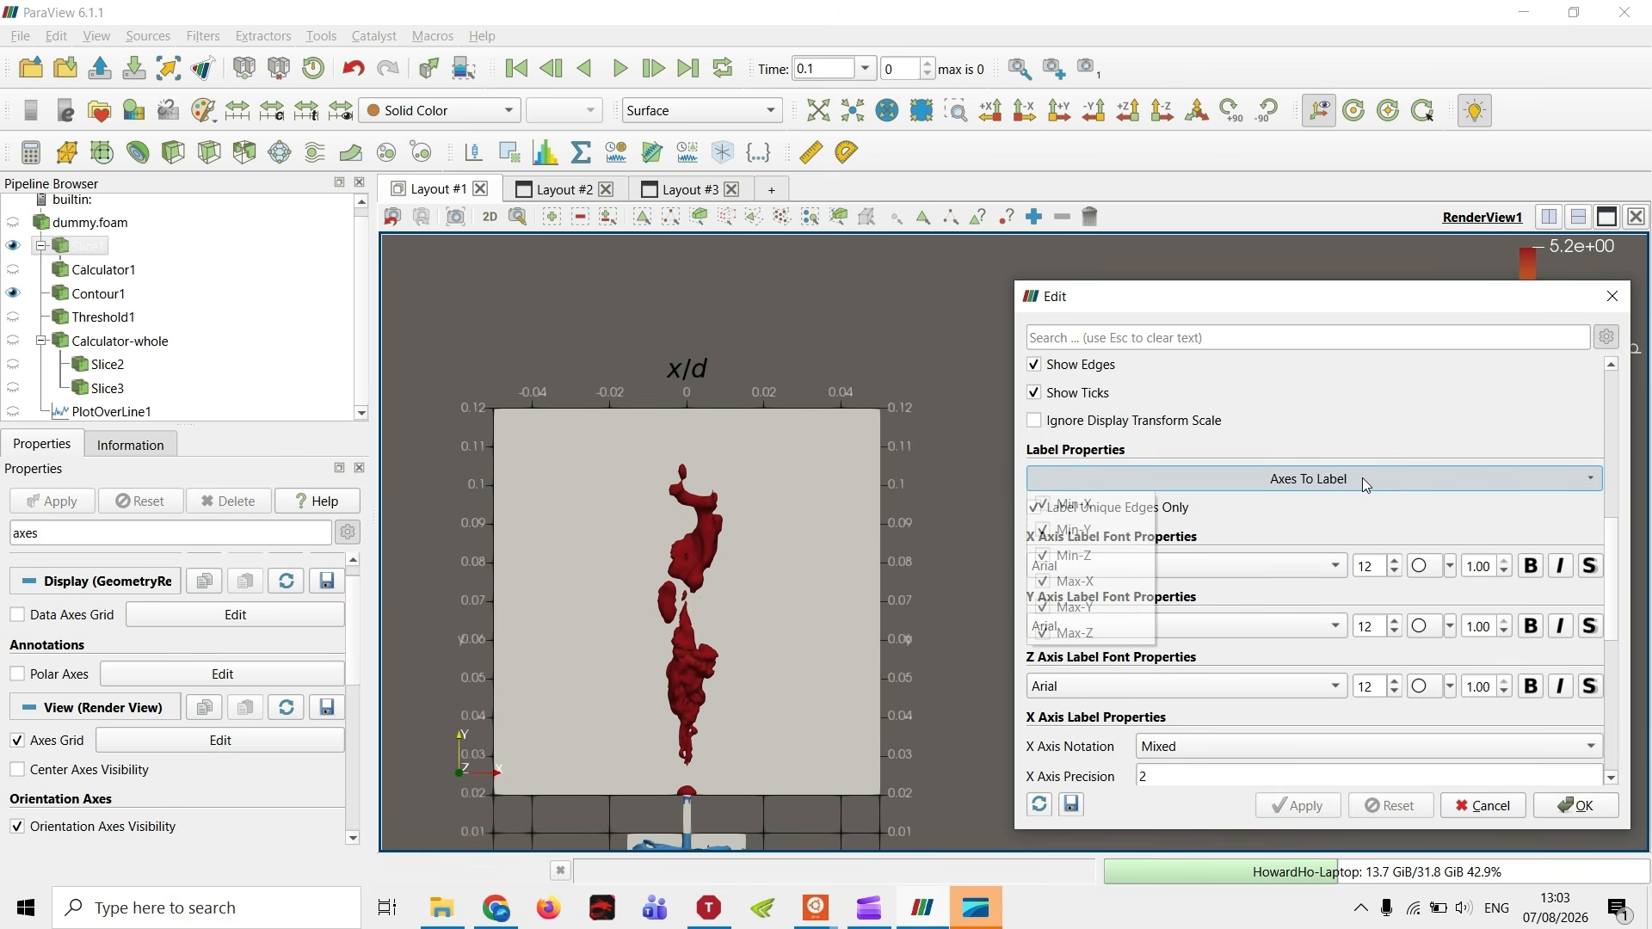
{"action": "left_click", "coordinate": [1114, 617]}
{"action": "left_click", "coordinate": [1300, 806]}
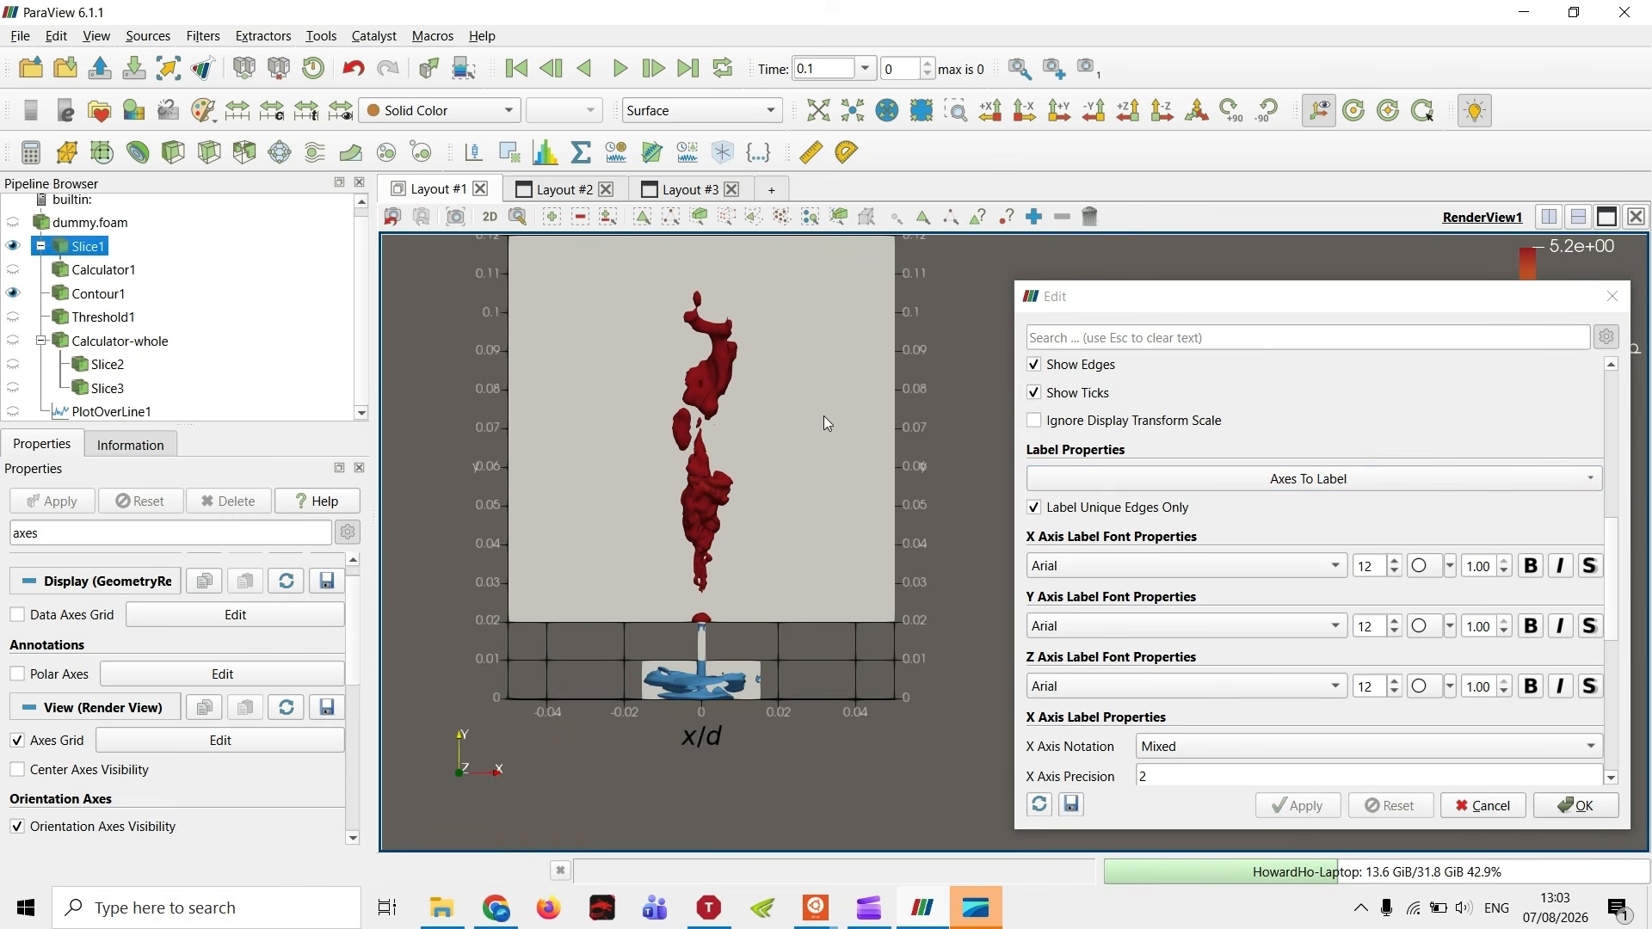
{"action": "left_click", "coordinate": [1153, 487]}
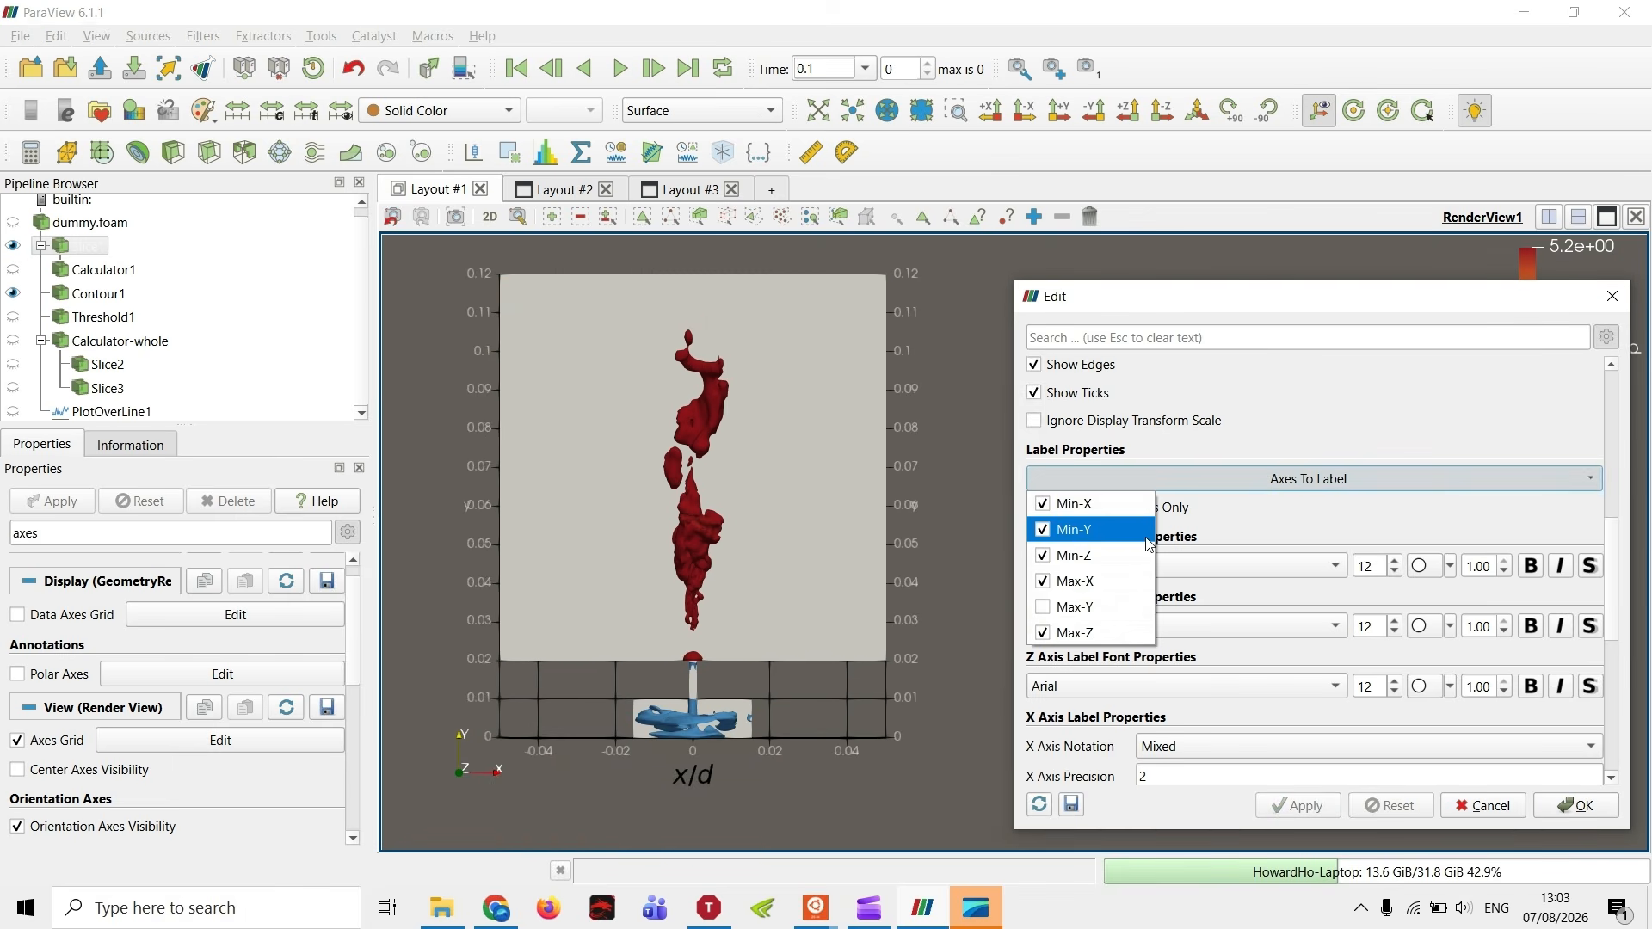
{"action": "left_click", "coordinate": [1149, 537]}
{"action": "left_click", "coordinate": [1291, 806]}
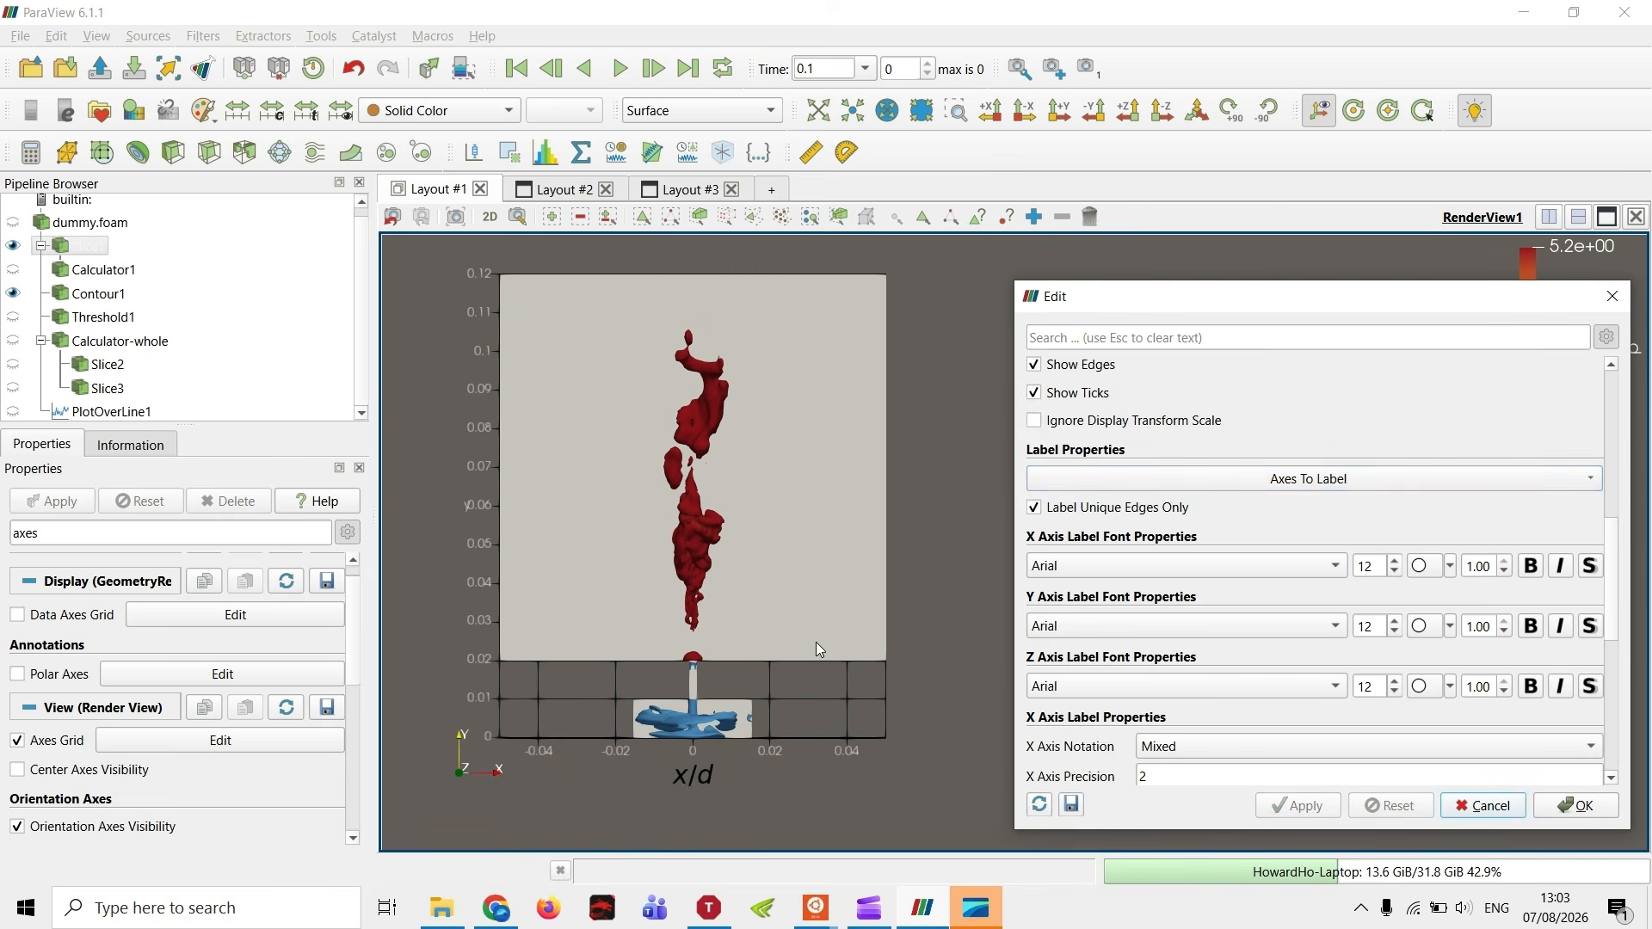
{"action": "left_click_drag", "start_coordinate": [815, 643], "coordinate": [852, 650]}
- Review the notation choices available for the X axis in the axes grid's label properties
{"action": "scroll", "coordinate": [1368, 655], "scroll_direction": "down", "scroll_amount": 3}
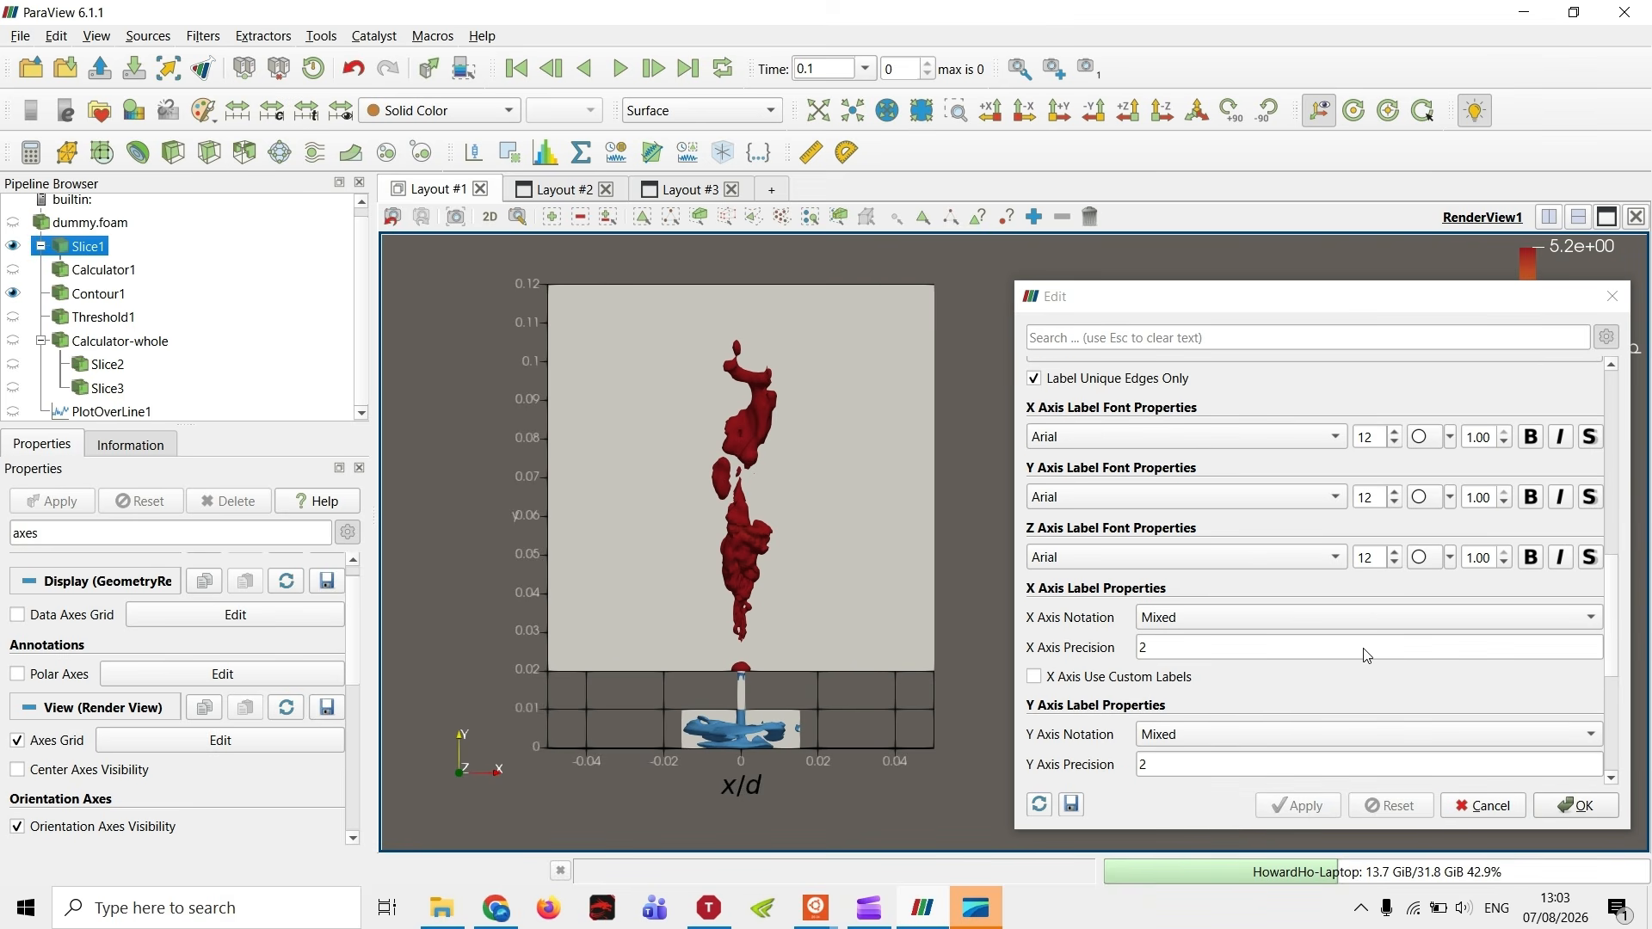
{"action": "scroll", "coordinate": [1368, 656], "scroll_direction": "down", "scroll_amount": 3}
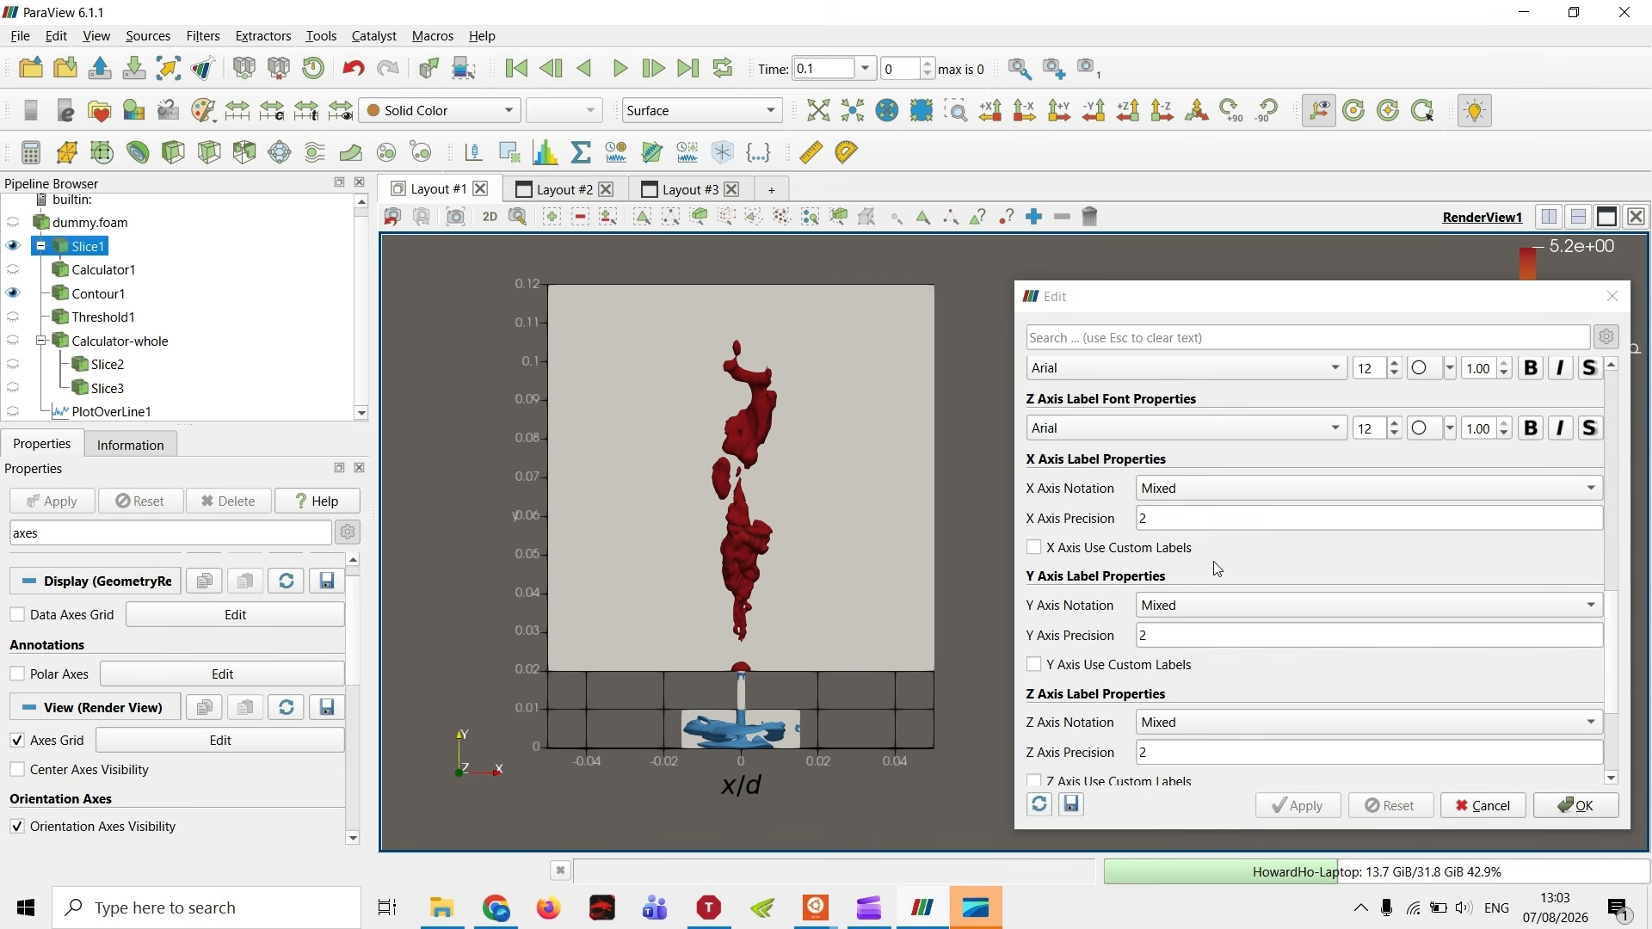
{"action": "left_click", "coordinate": [1226, 490]}
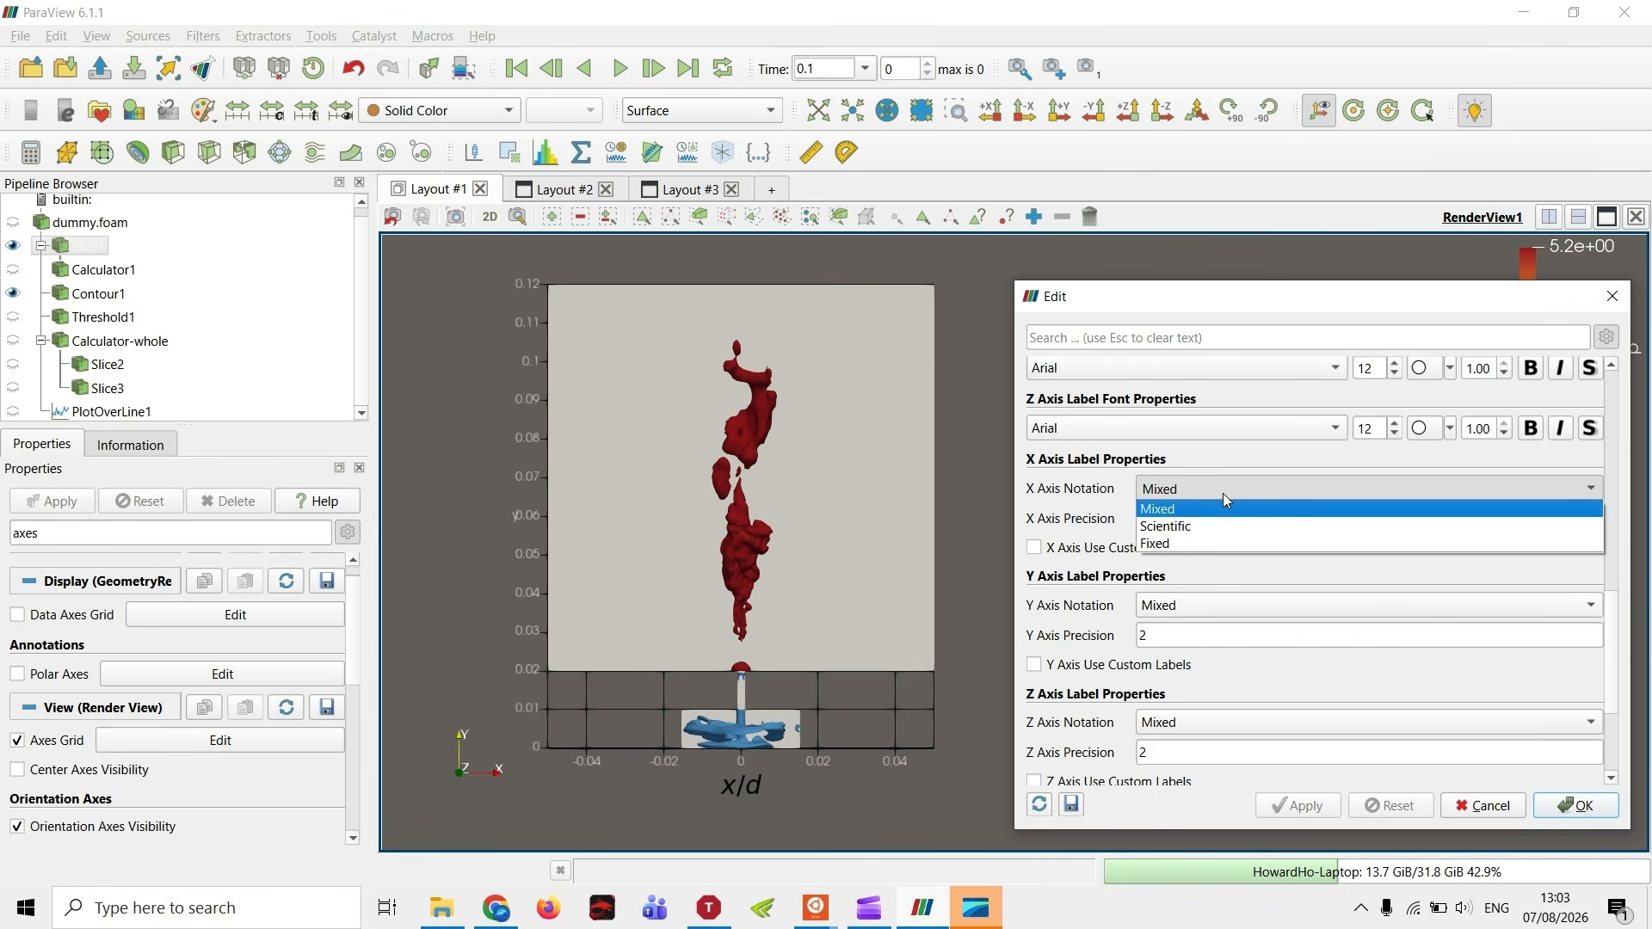
{"action": "left_click", "coordinate": [1239, 493]}
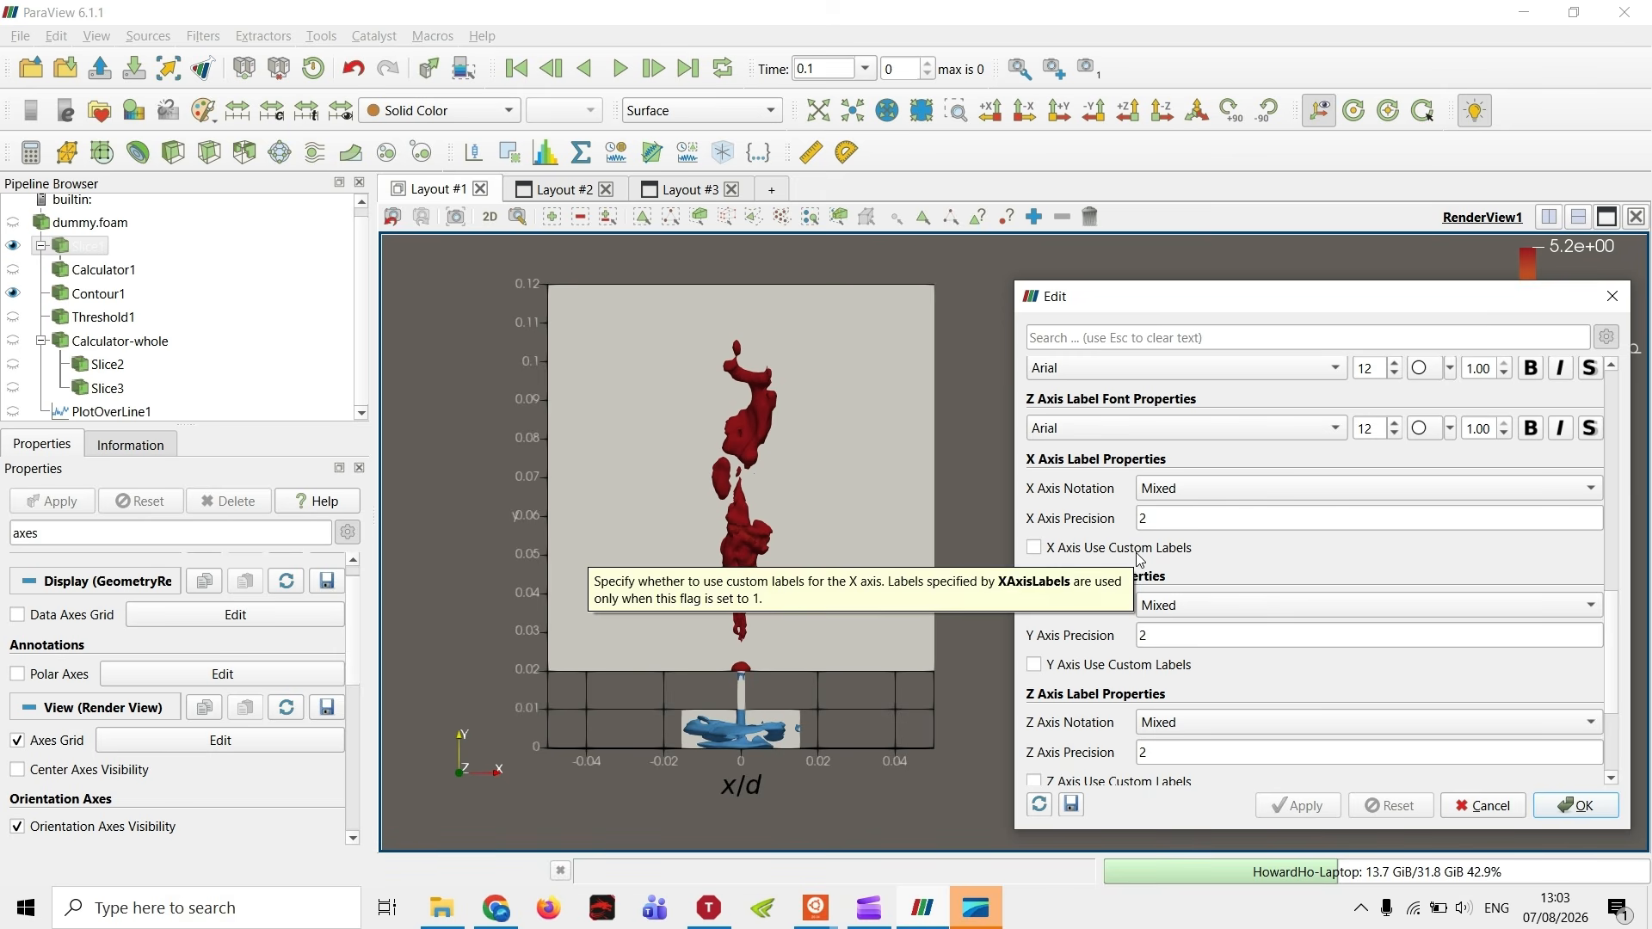
- Try custom Y axis labels at 0, 0.05 and 0.1 and apply them to the axes grid
{"action": "left_click", "coordinate": [1111, 669]}
{"action": "scroll", "coordinate": [1220, 654], "scroll_direction": "down", "scroll_amount": 1}
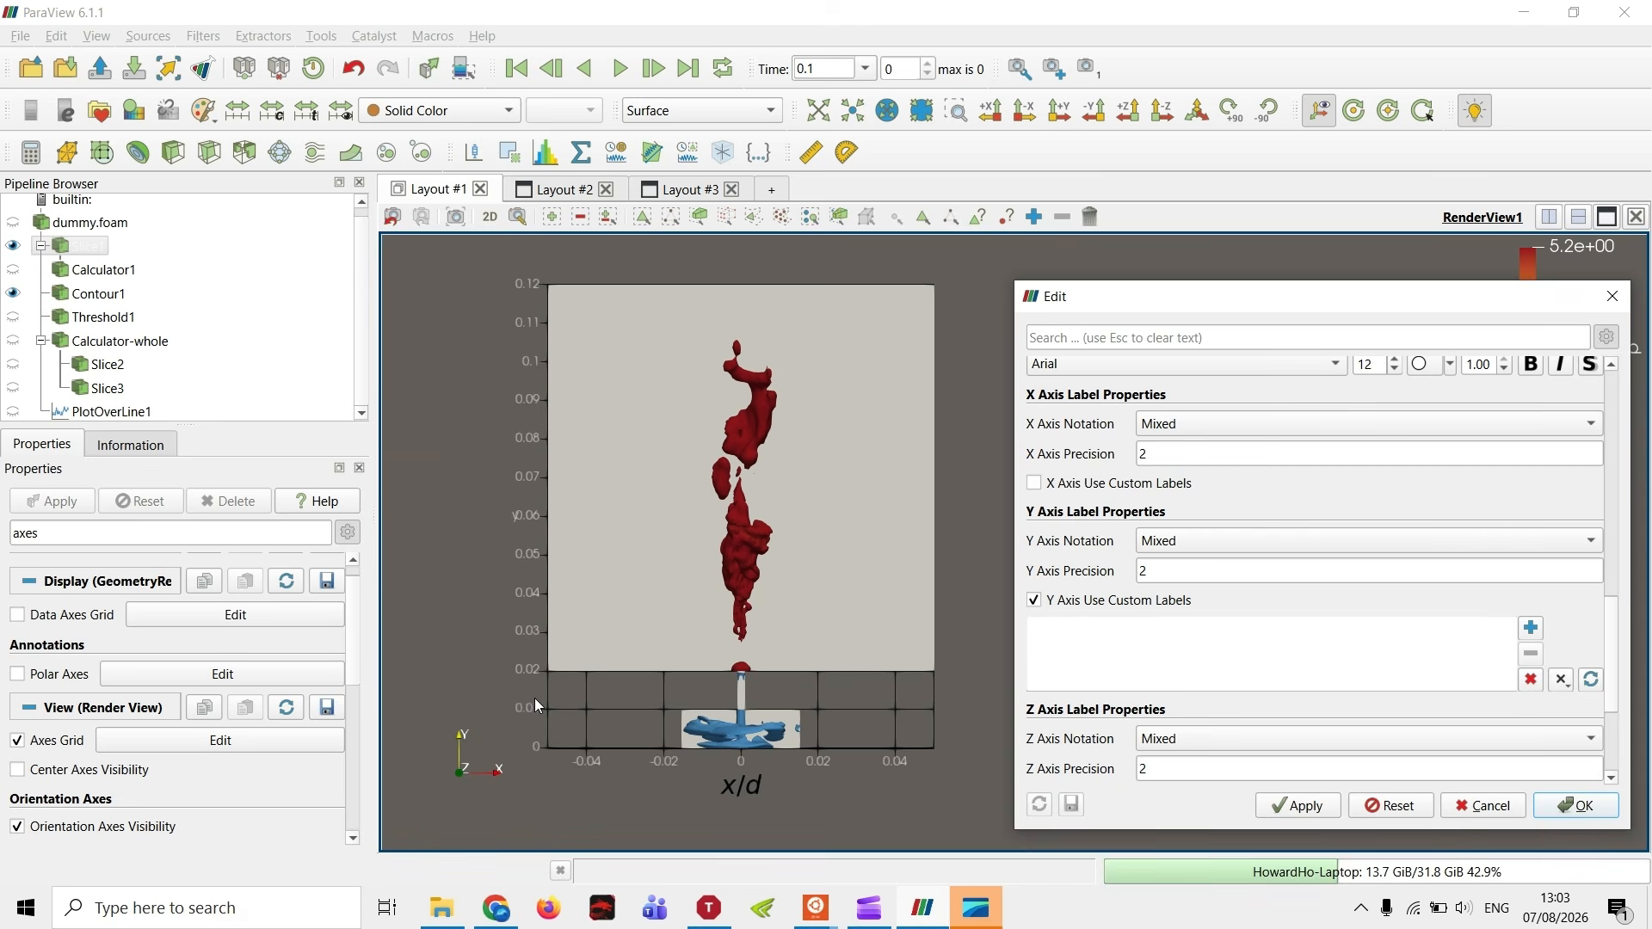
{"action": "left_click", "coordinate": [1531, 628]}
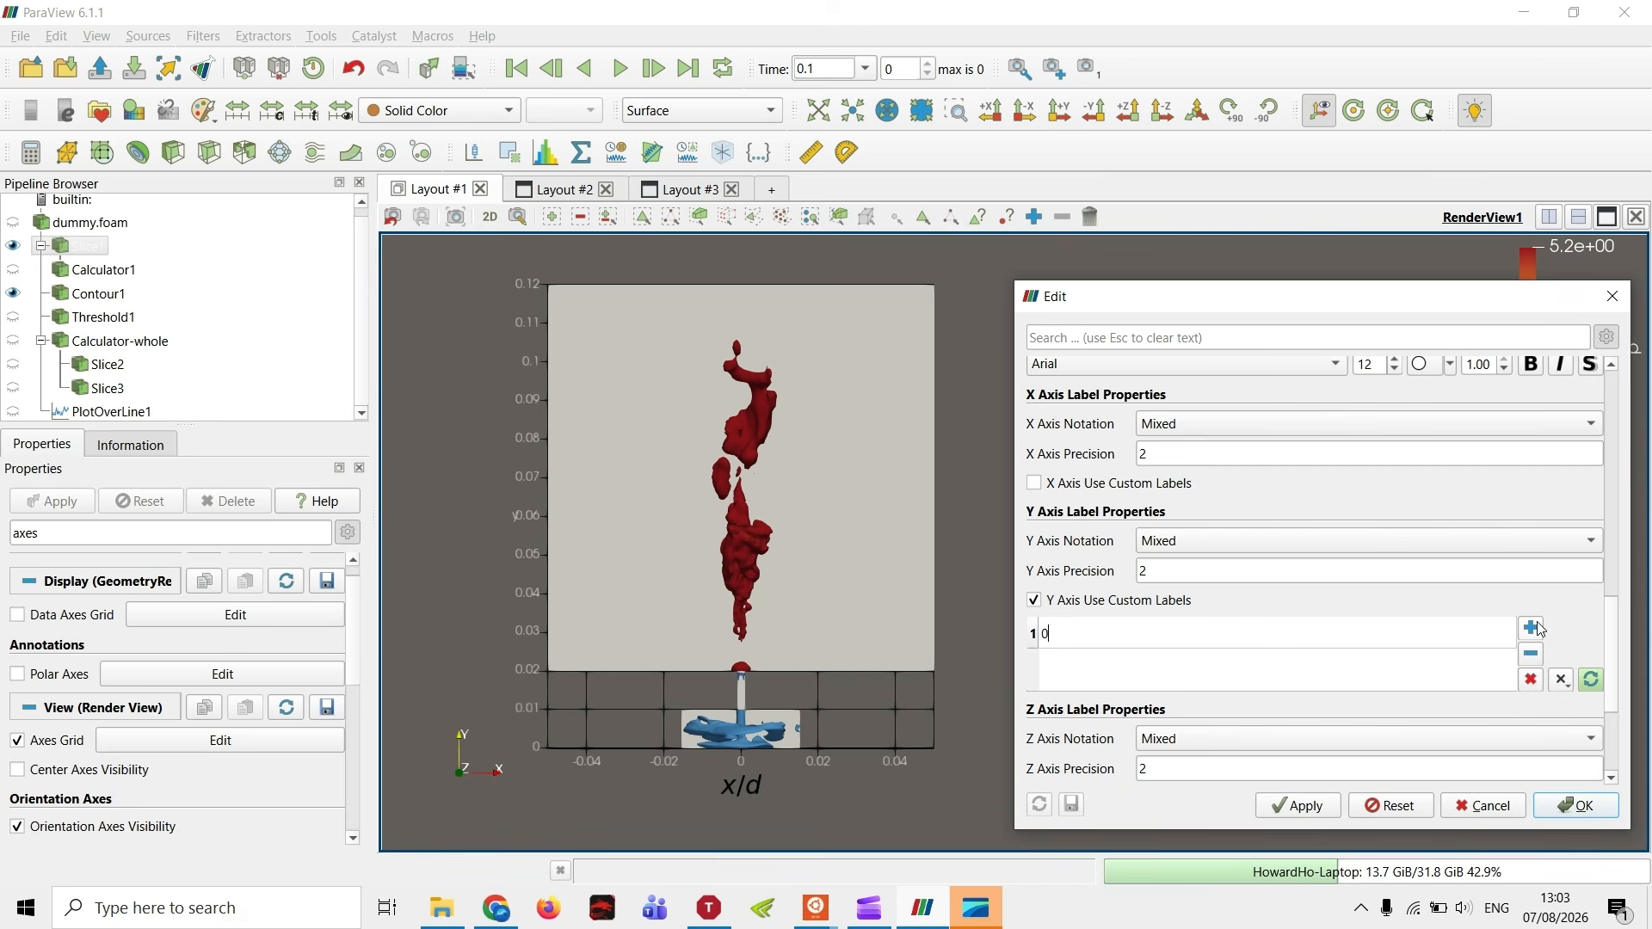
{"action": "left_click", "coordinate": [1536, 628]}
{"action": "key", "text": "BackSpace"}
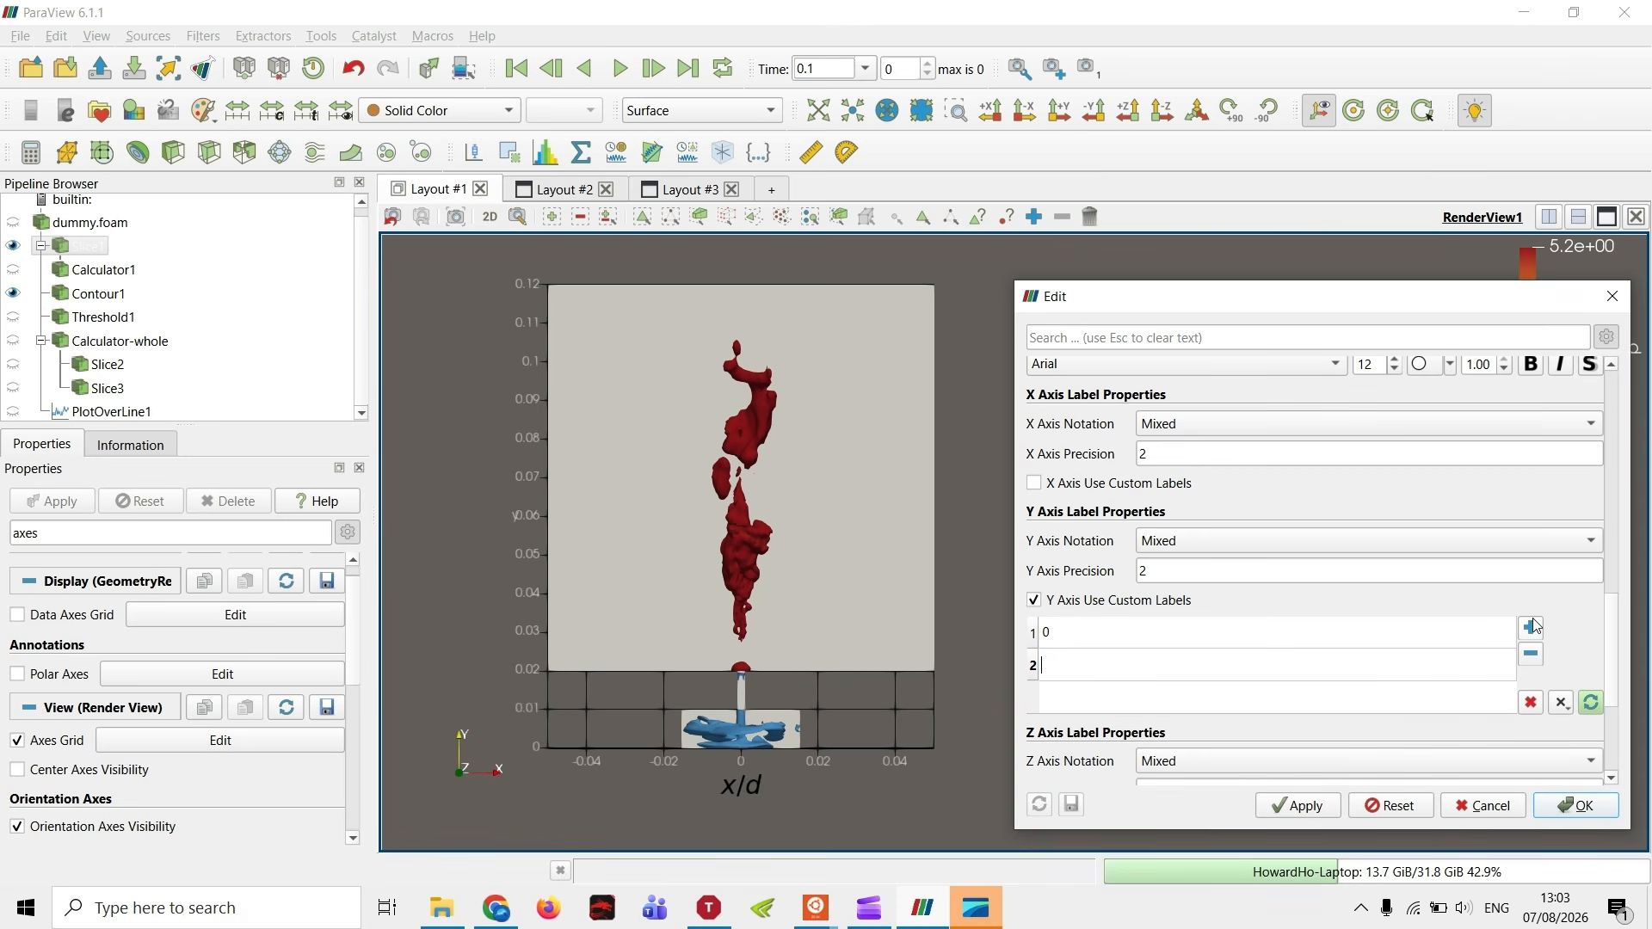
{"action": "type", "text": "0.05"}
{"action": "left_click", "coordinate": [1536, 627]}
{"action": "type", "text": "0."}
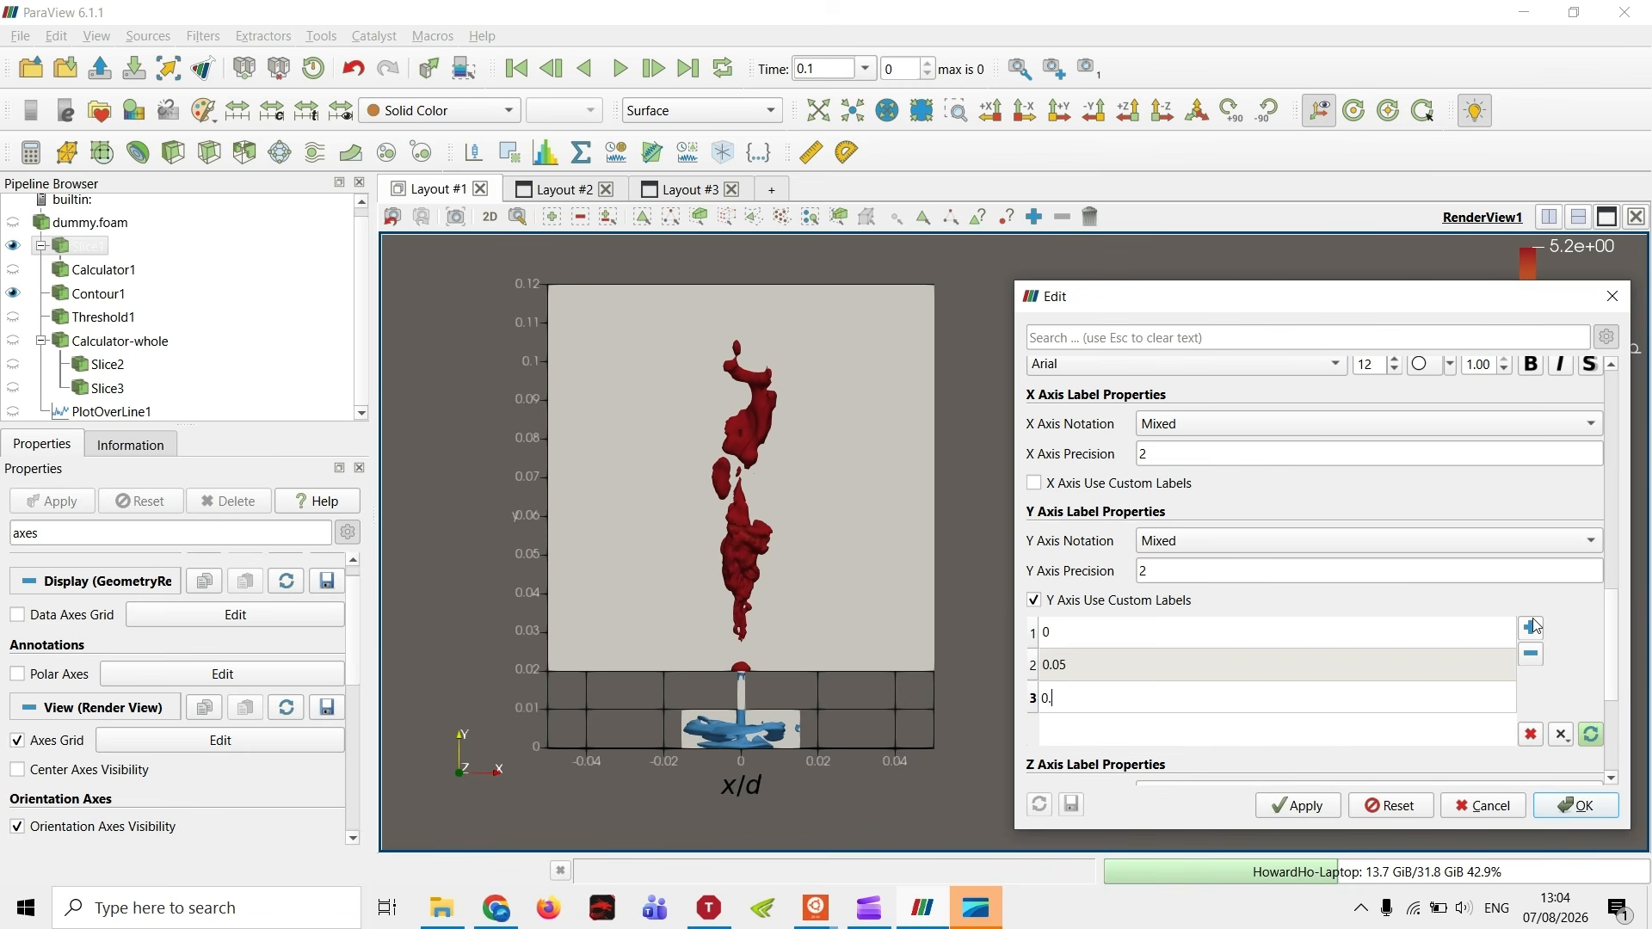
{"action": "type", "text": "1"}
{"action": "left_click", "coordinate": [1297, 805]}
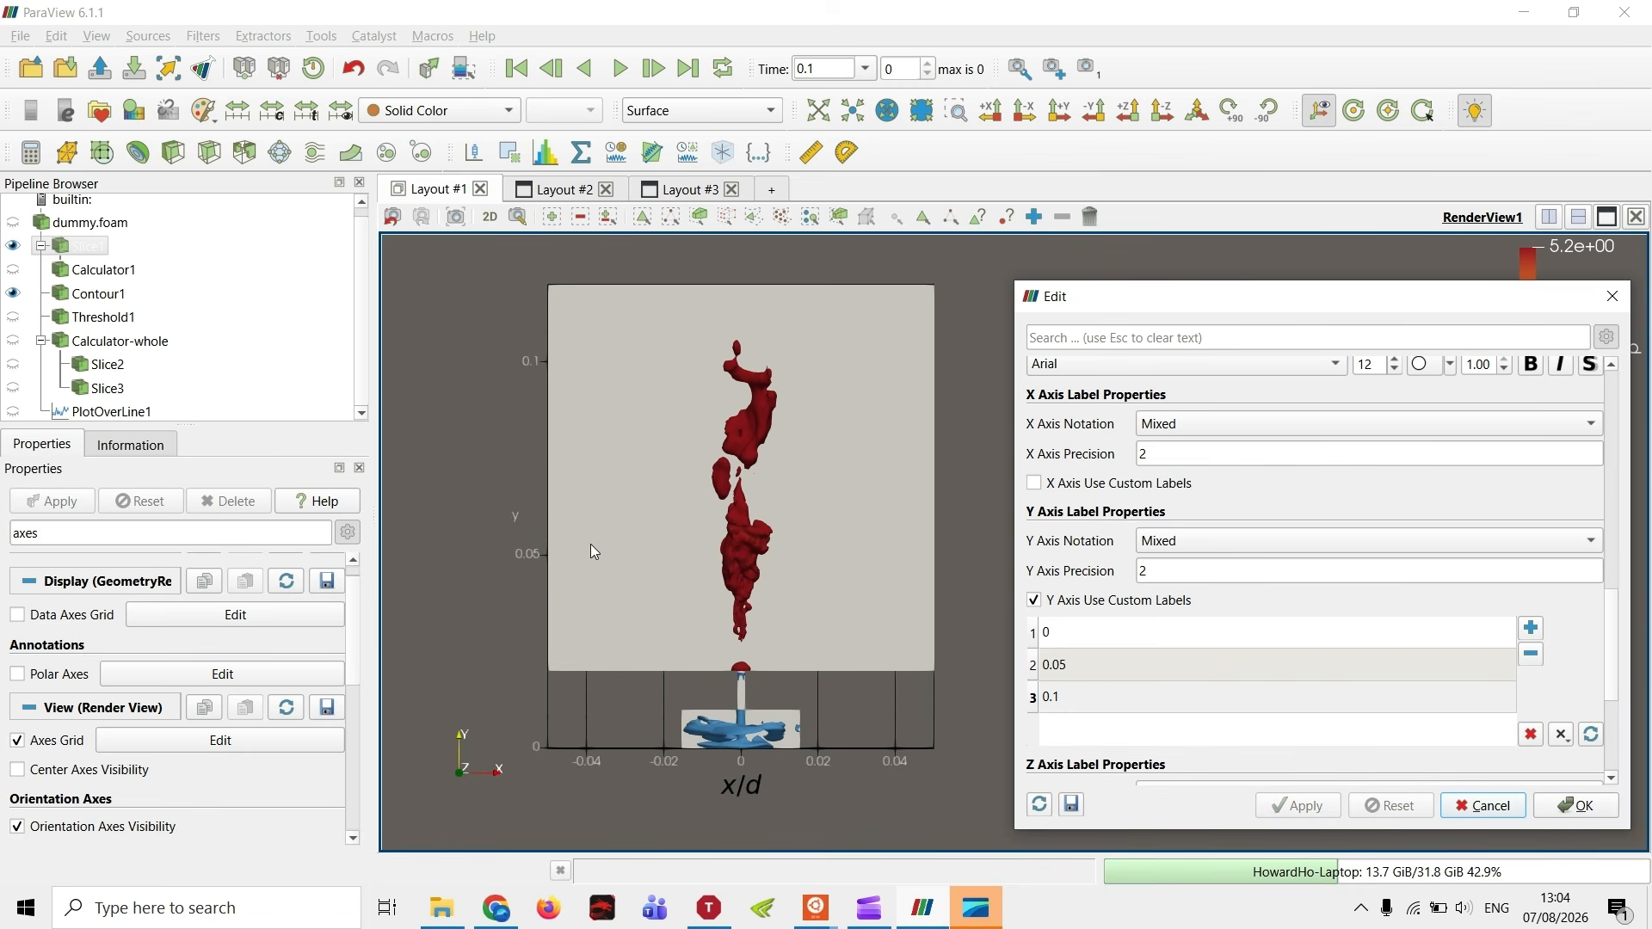
- Check the custom Y labels with Slice1 hidden and shown again, and look over the remaining axes grid settings
{"action": "left_click", "coordinate": [13, 246]}
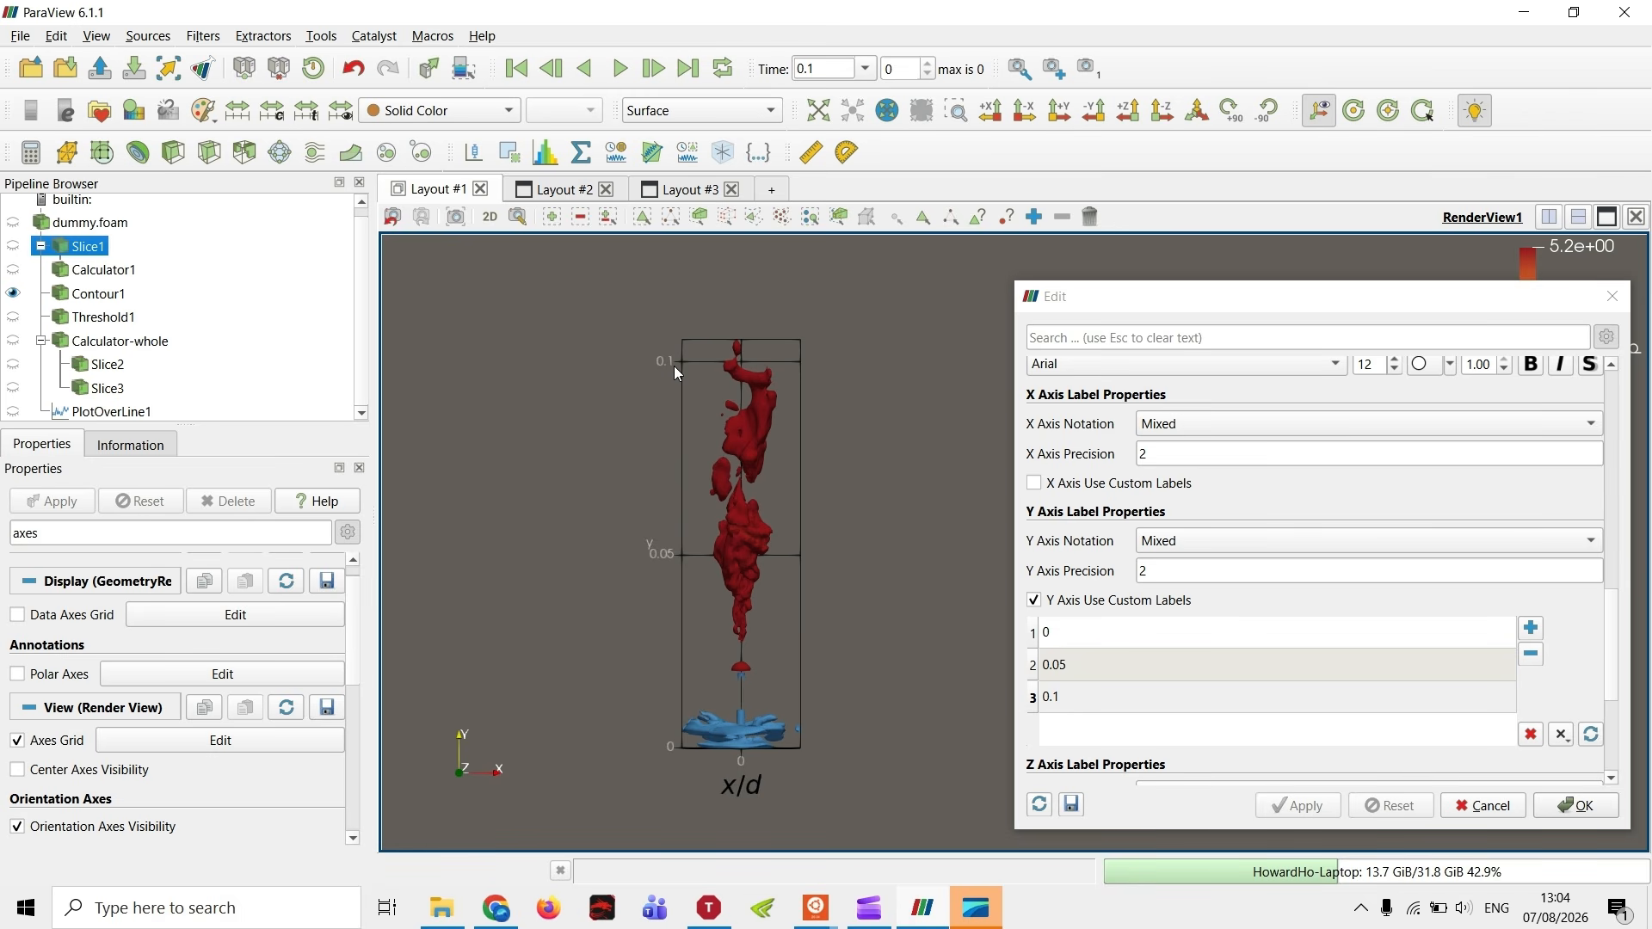
{"action": "left_click", "coordinate": [14, 247]}
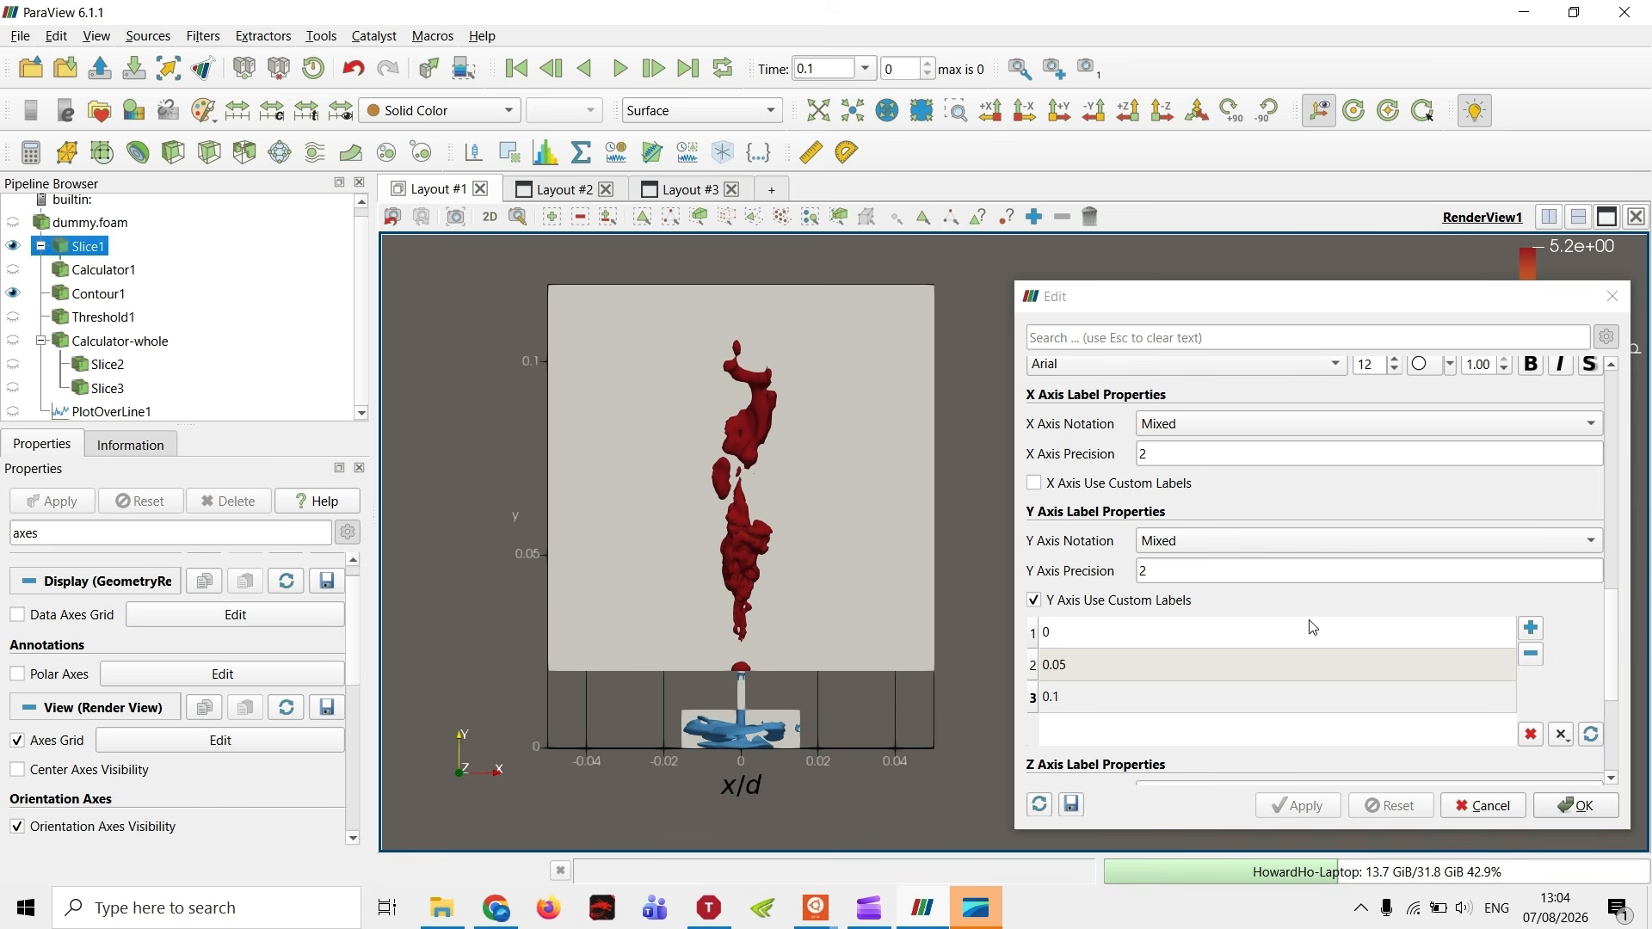
{"action": "scroll", "coordinate": [1561, 629], "scroll_direction": "down", "scroll_amount": 3}
{"action": "scroll", "coordinate": [1562, 629], "scroll_direction": "down", "scroll_amount": 3}
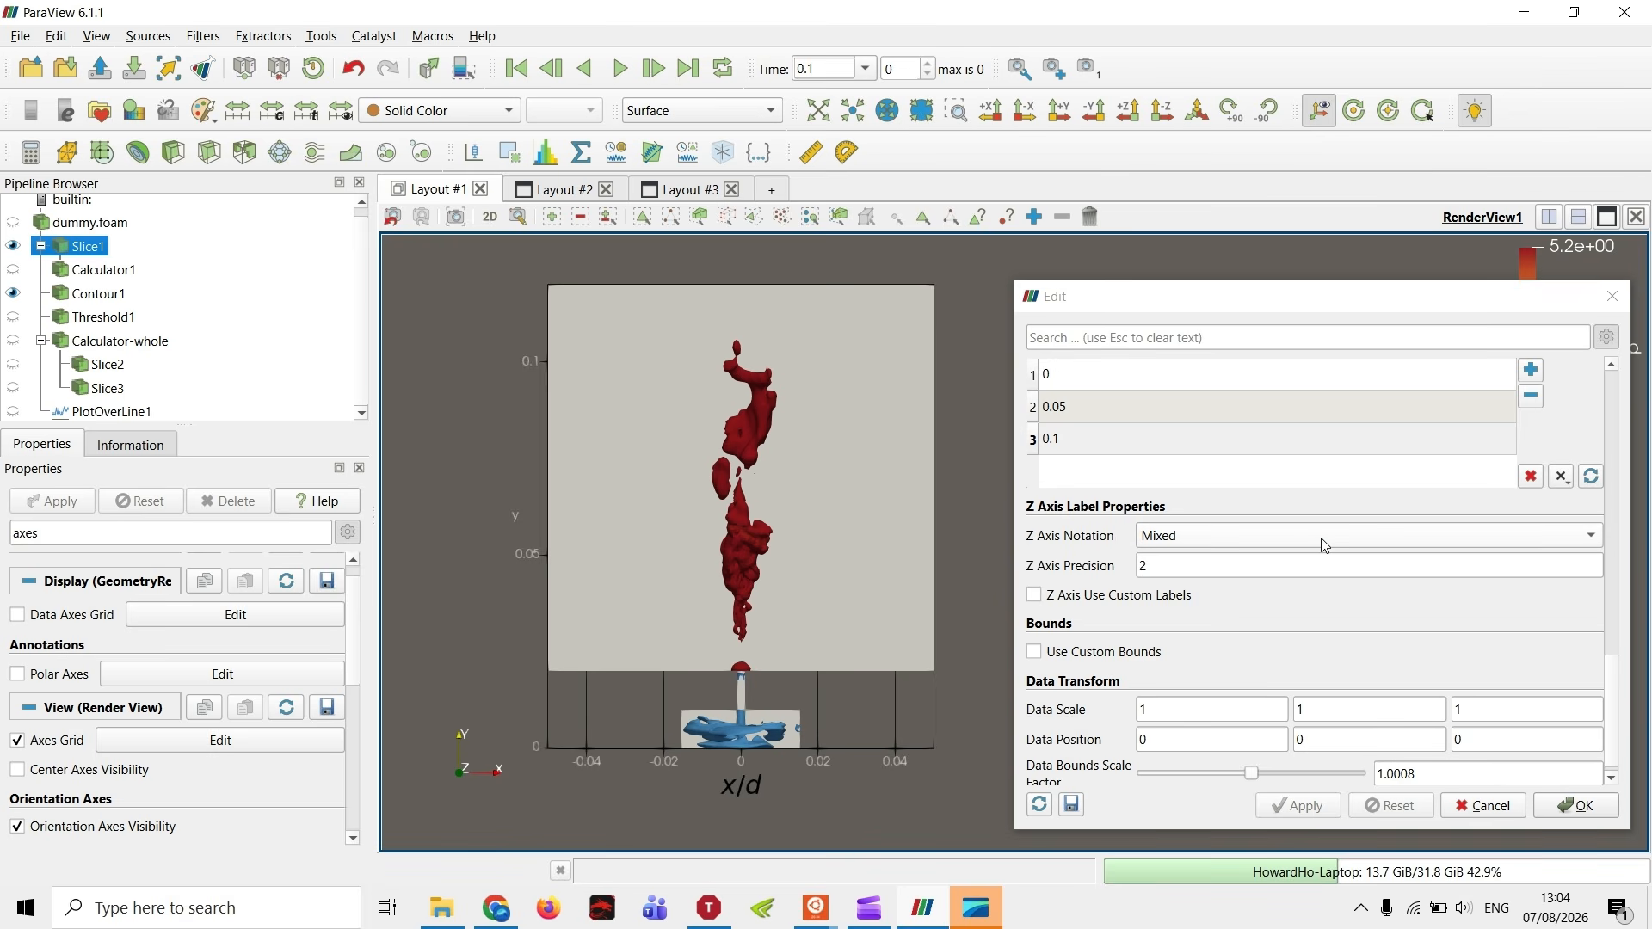
{"action": "scroll", "coordinate": [1258, 610], "scroll_direction": "down", "scroll_amount": 1}
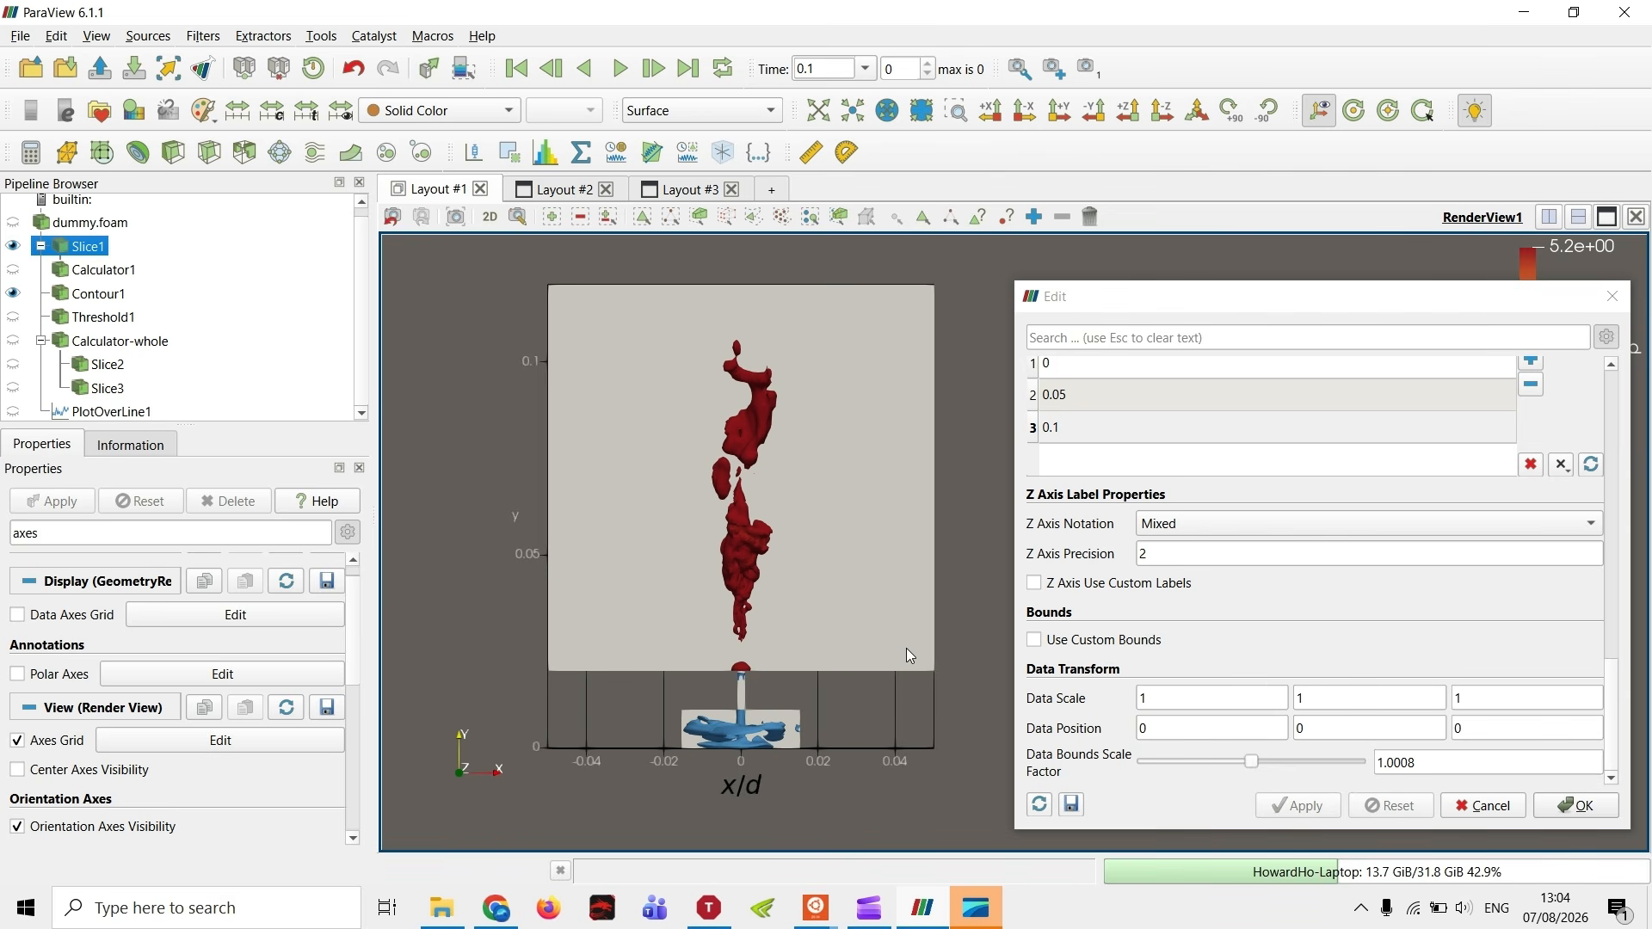
- Turn off custom labels for the Y axis and apply the change
{"action": "scroll", "coordinate": [1320, 583], "scroll_direction": "up", "scroll_amount": 3}
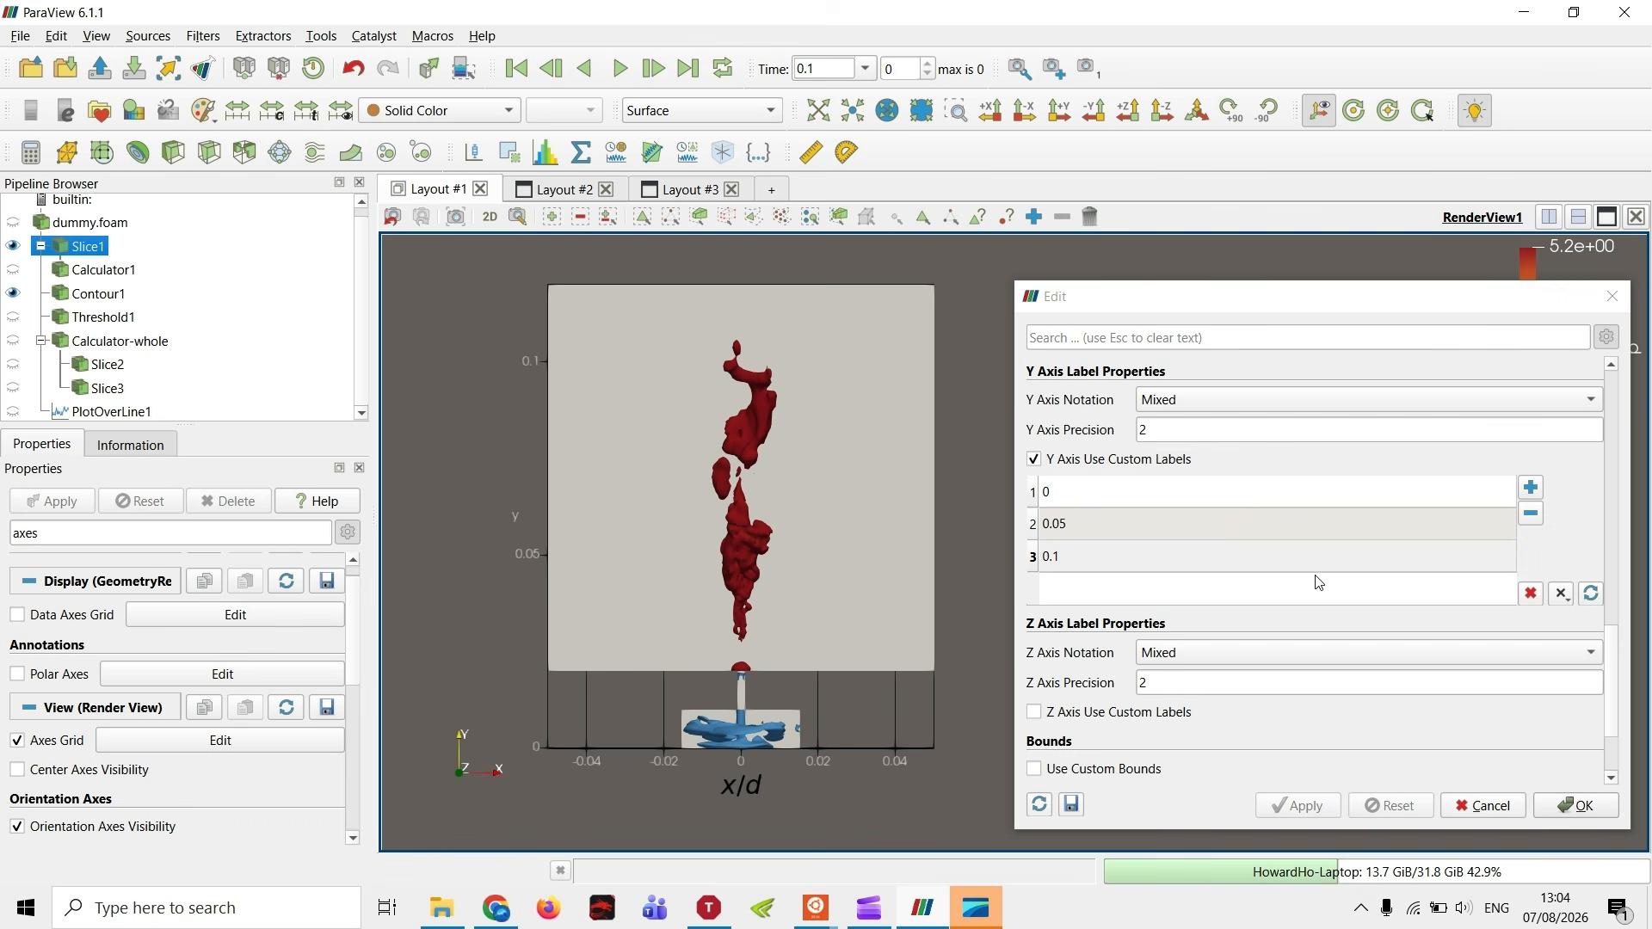
{"action": "left_click", "coordinate": [1035, 459]}
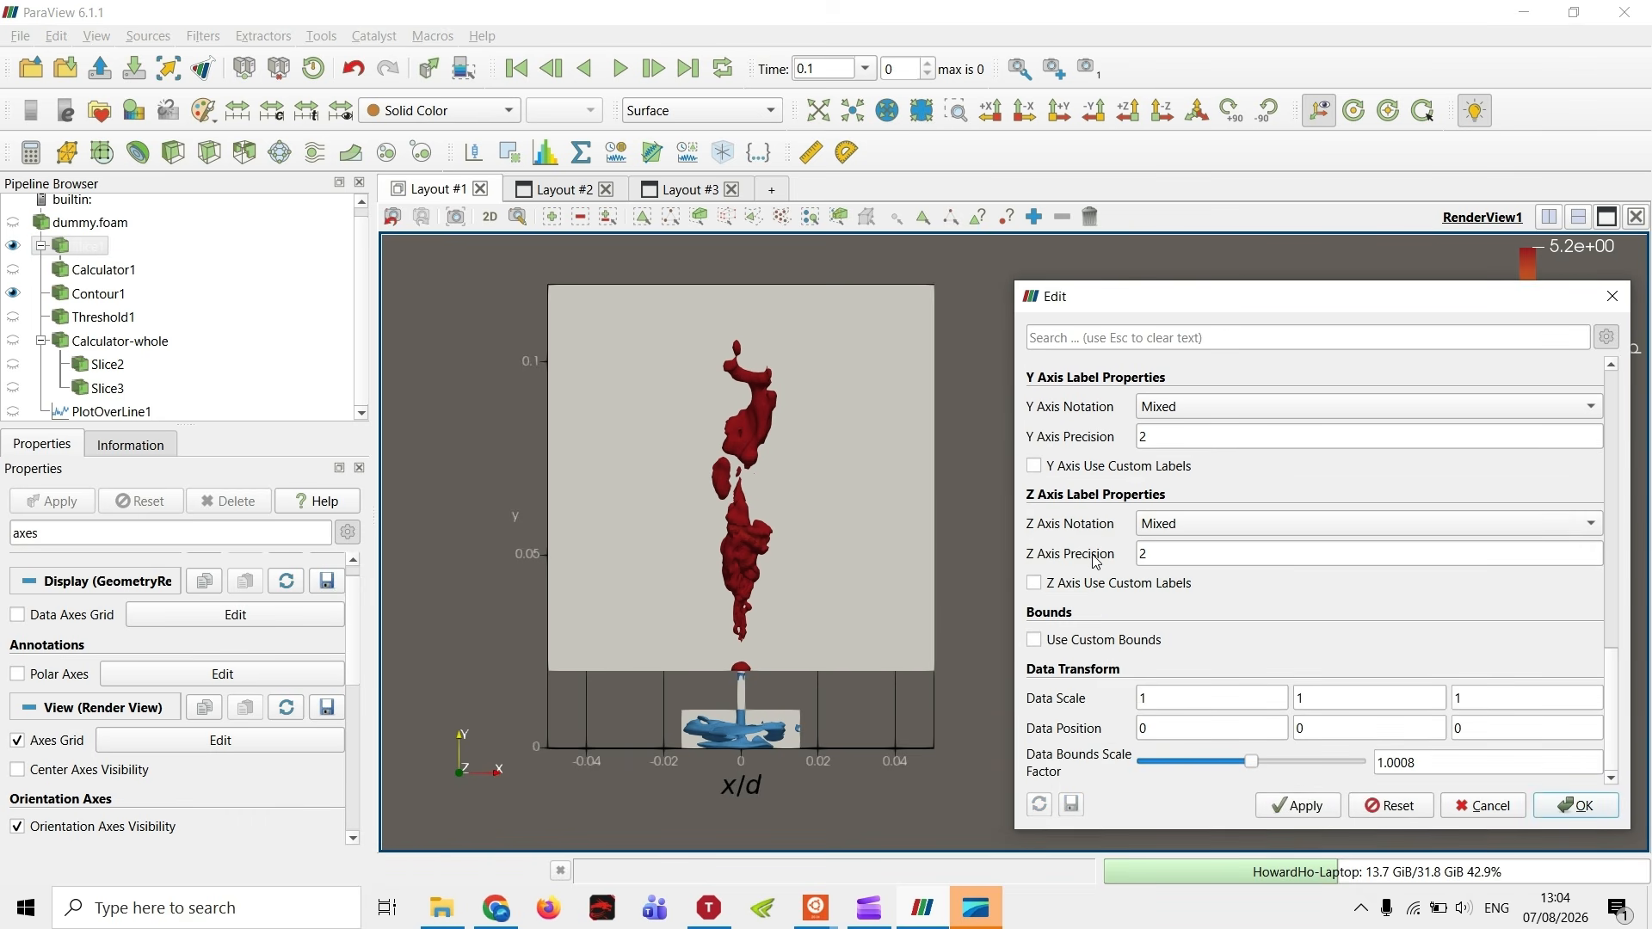
{"action": "left_click", "coordinate": [1300, 805]}
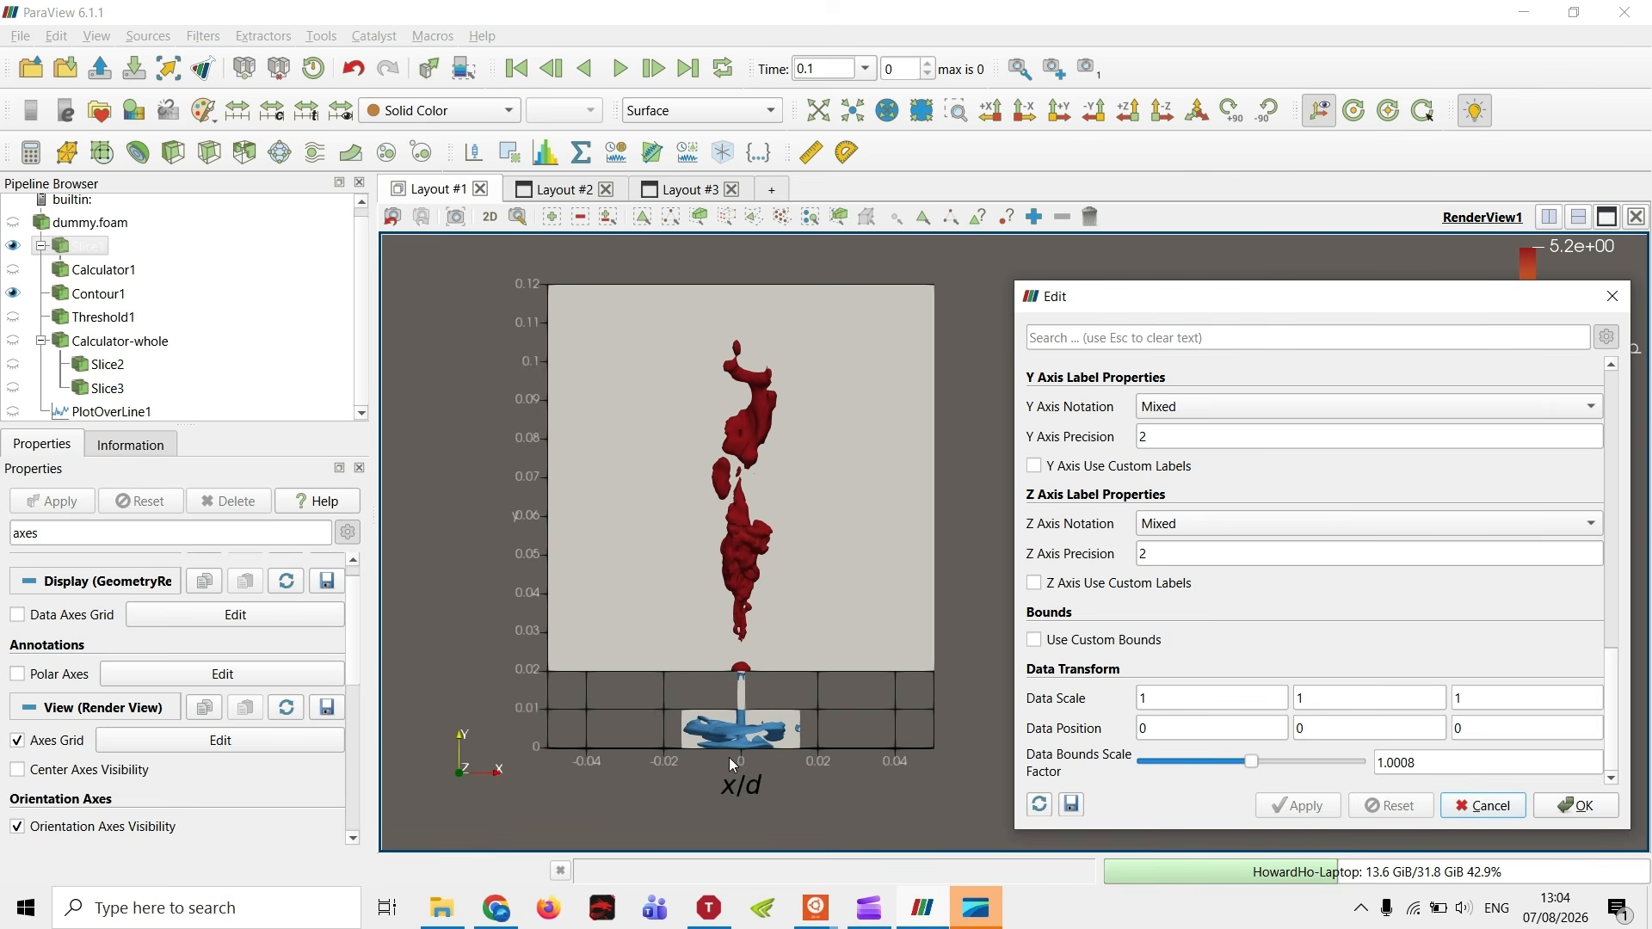
- Set the Y component of the axes grid's Data Position to 0.02, apply it and inspect the Y labels
{"action": "middle_click_drag", "start_coordinate": [730, 756], "coordinate": [772, 609]}
{"action": "scroll", "coordinate": [801, 595], "scroll_direction": "up", "scroll_amount": 2}
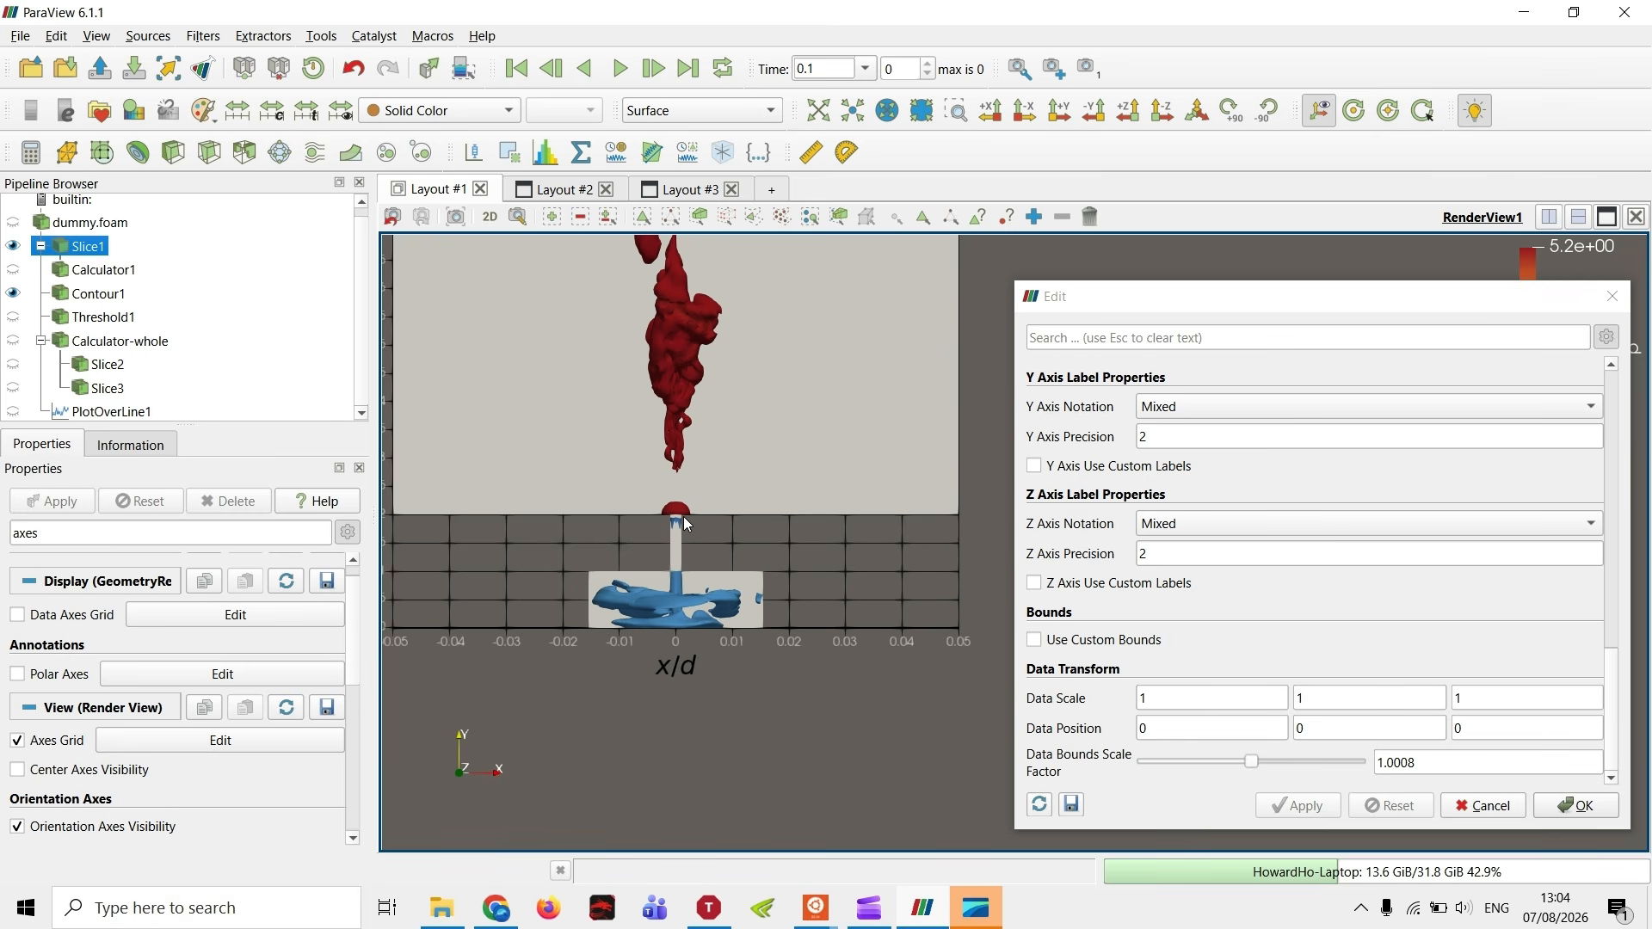
{"action": "double_click", "coordinate": [1360, 733]}
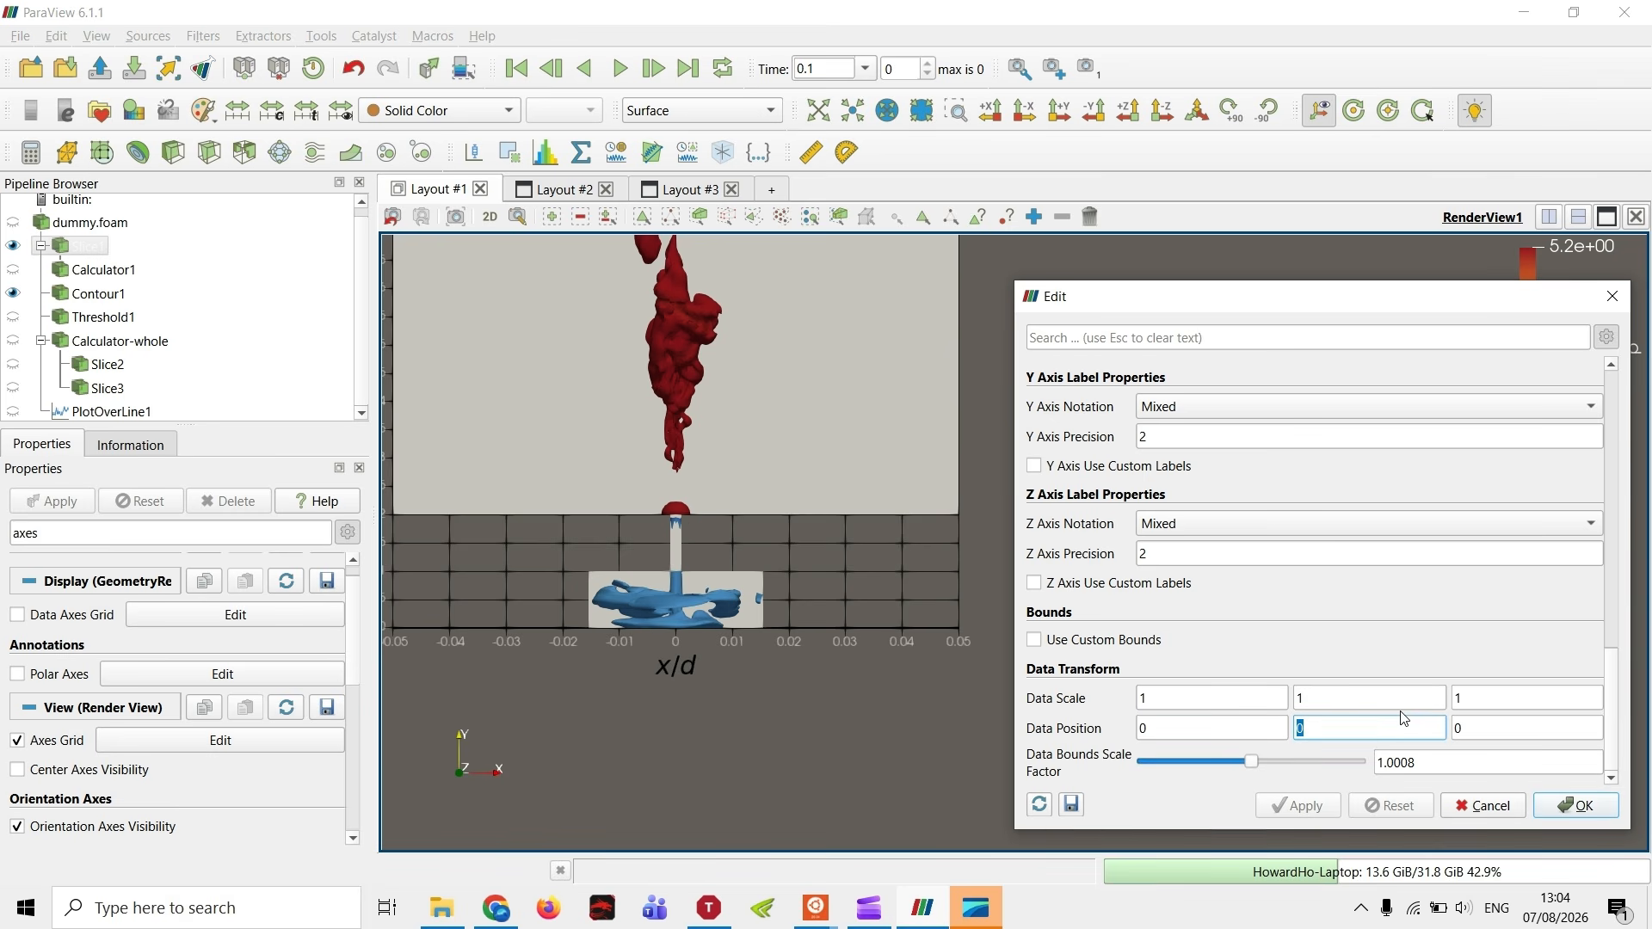
{"action": "type", "text": "0.0"}
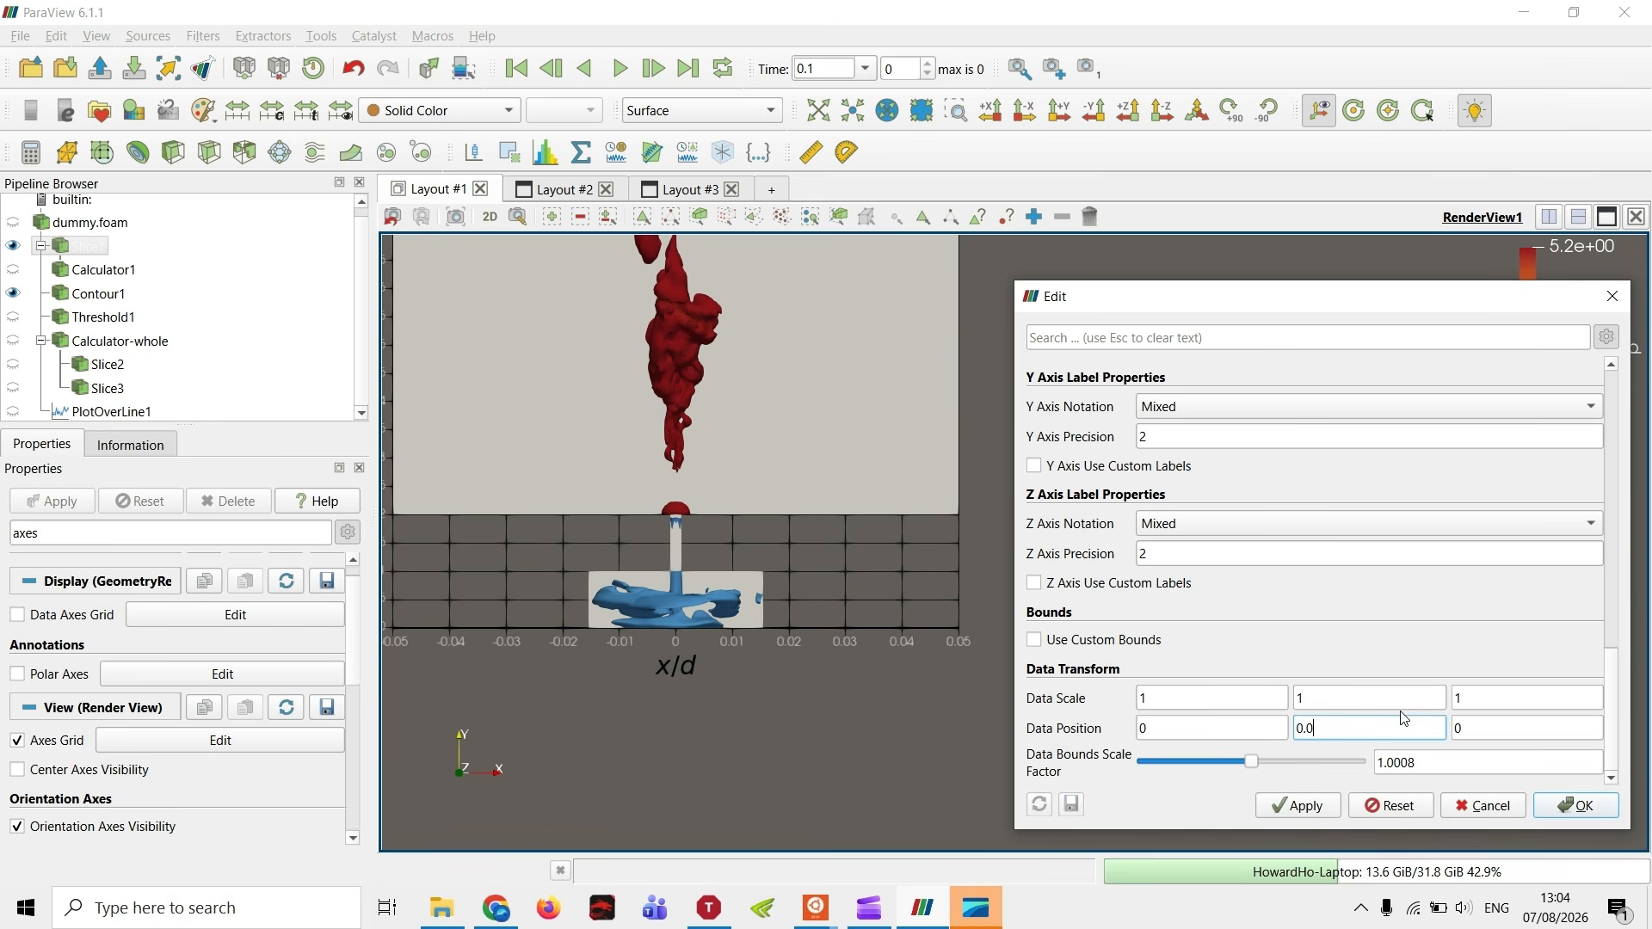
{"action": "type", "text": "2"}
{"action": "left_click", "coordinate": [1297, 805]}
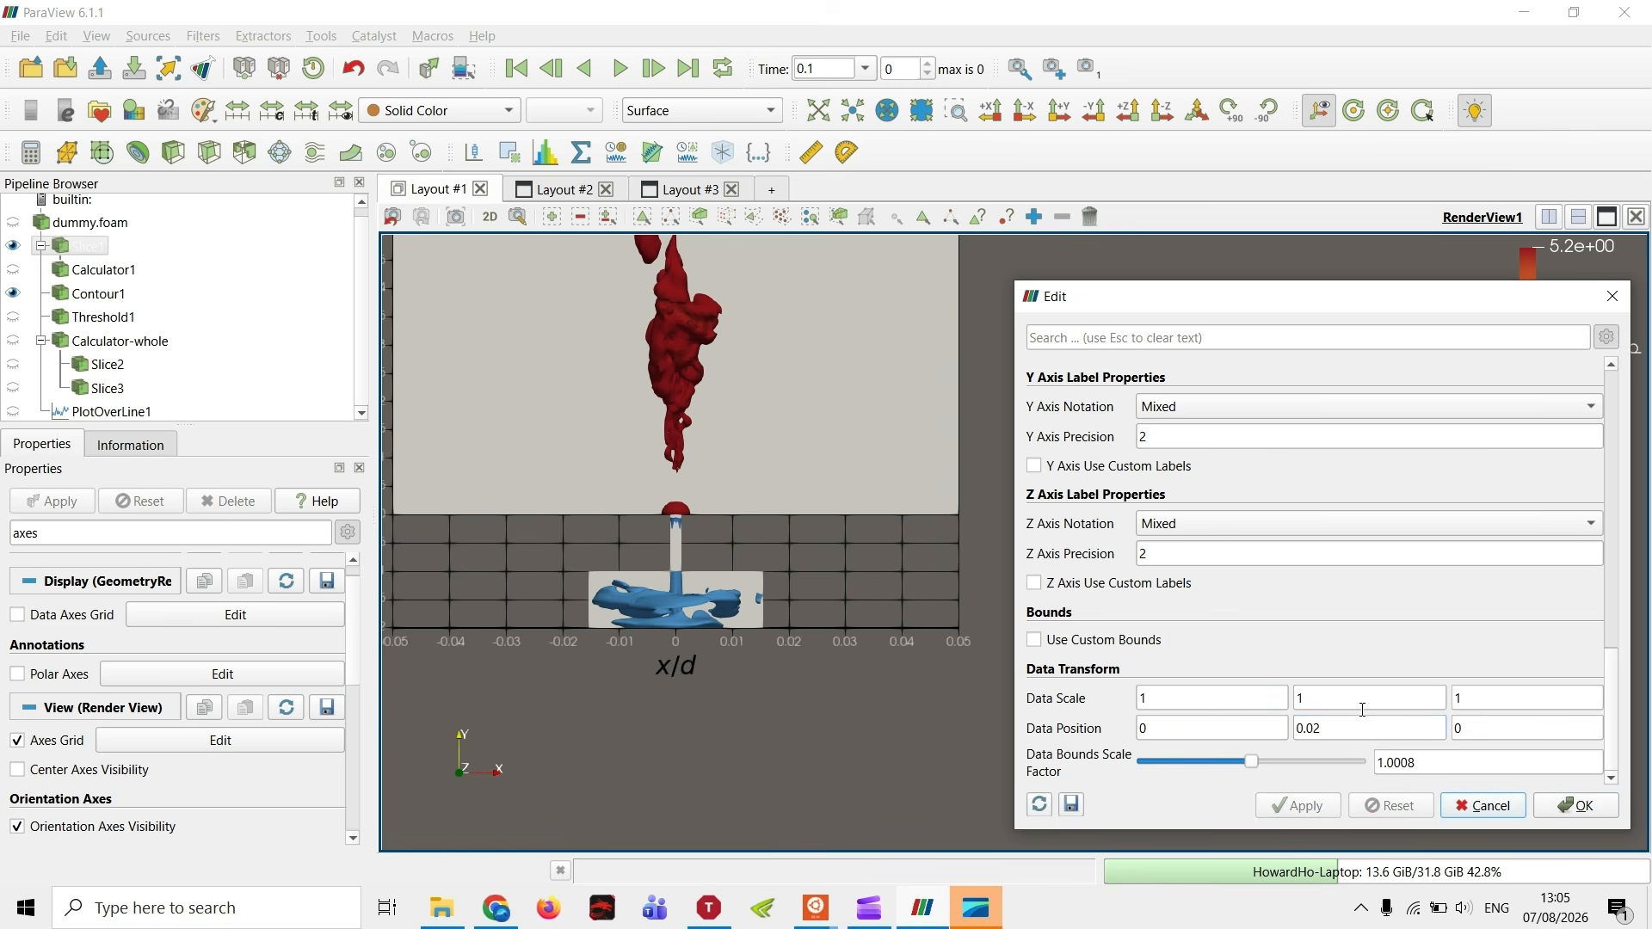
{"action": "left_click_drag", "start_coordinate": [393, 566], "coordinate": [602, 589]}
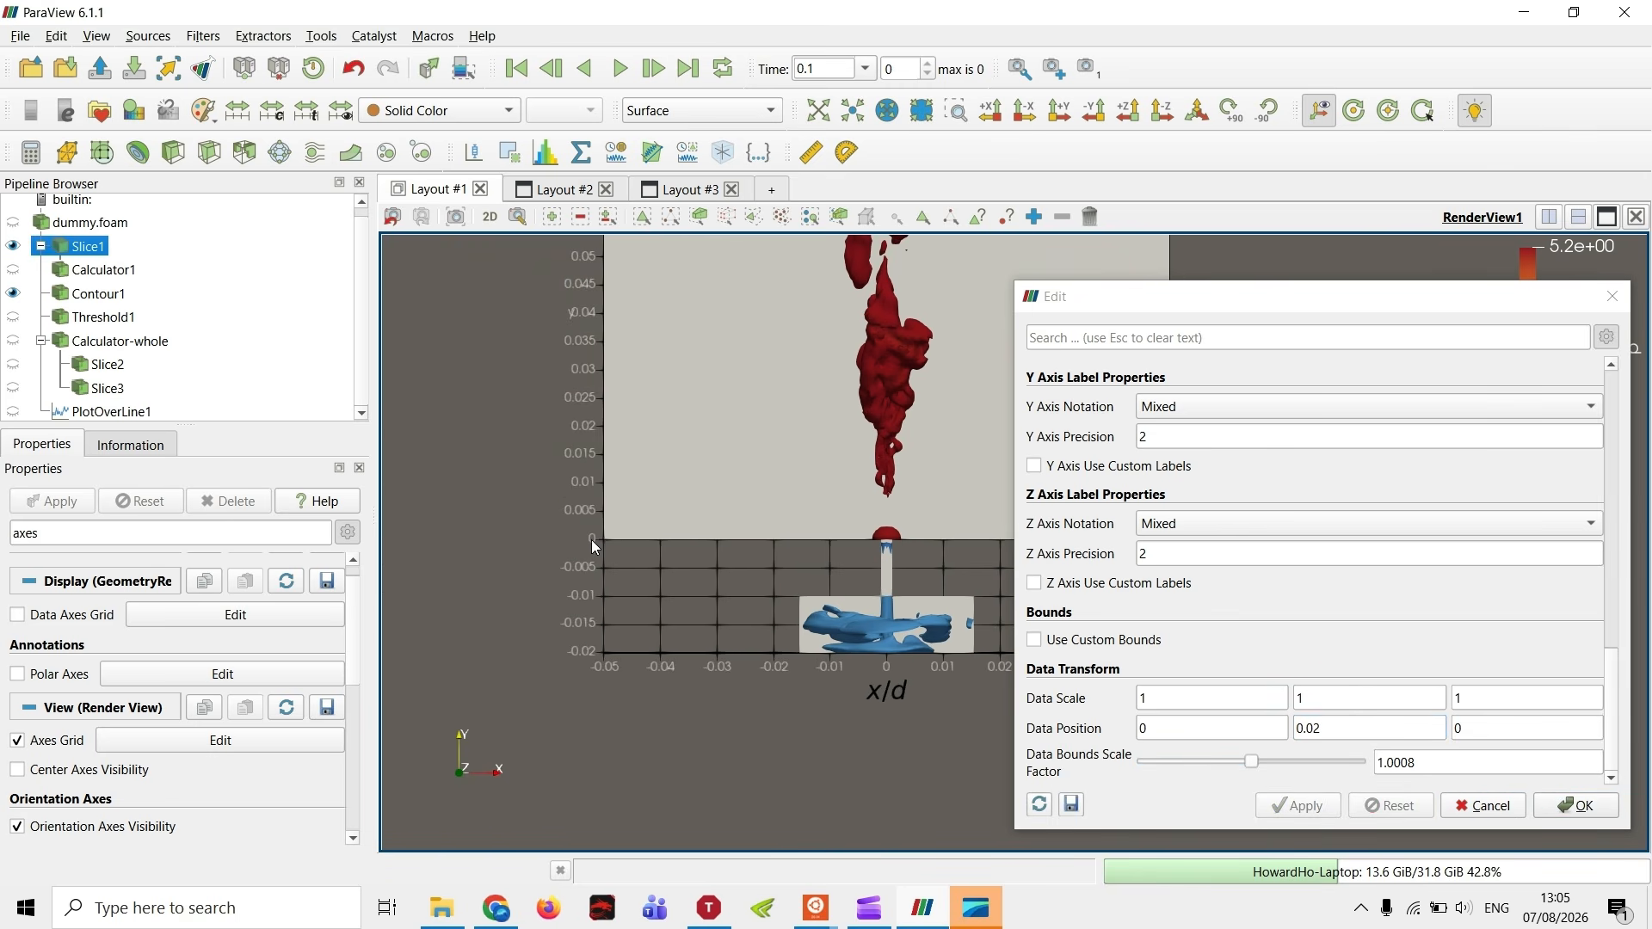
- Compare the grid with the Y Data Position reset to 0 and set to 0.02 again
{"action": "double_click", "coordinate": [1347, 736]}
{"action": "type", "text": "0"}
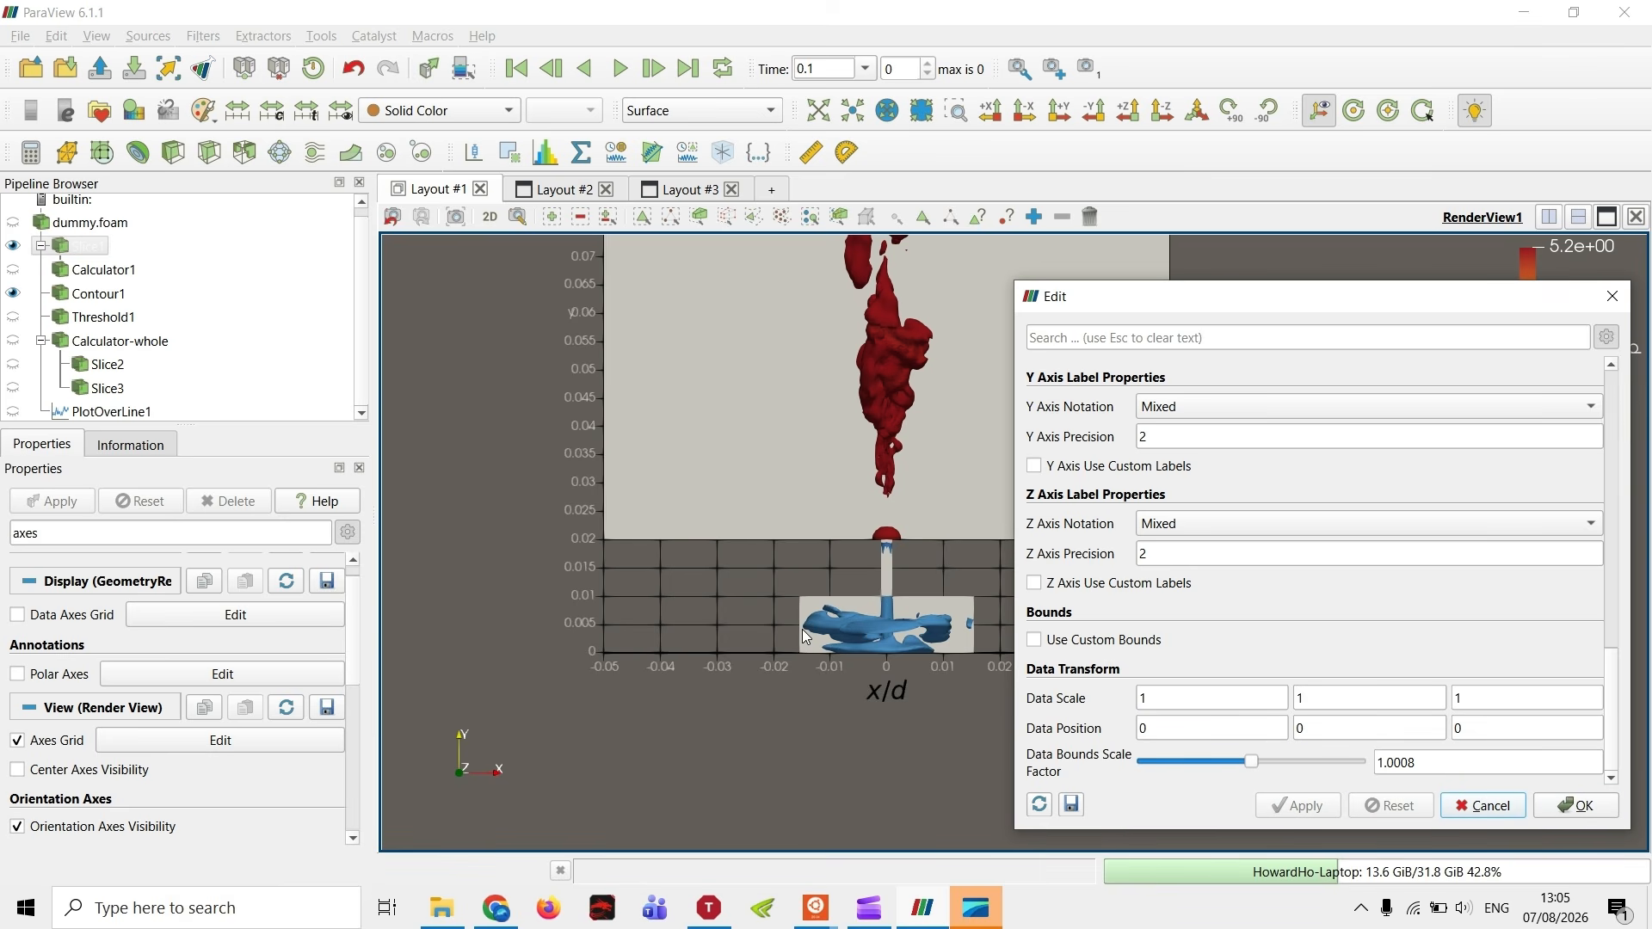
{"action": "double_click", "coordinate": [1365, 725]}
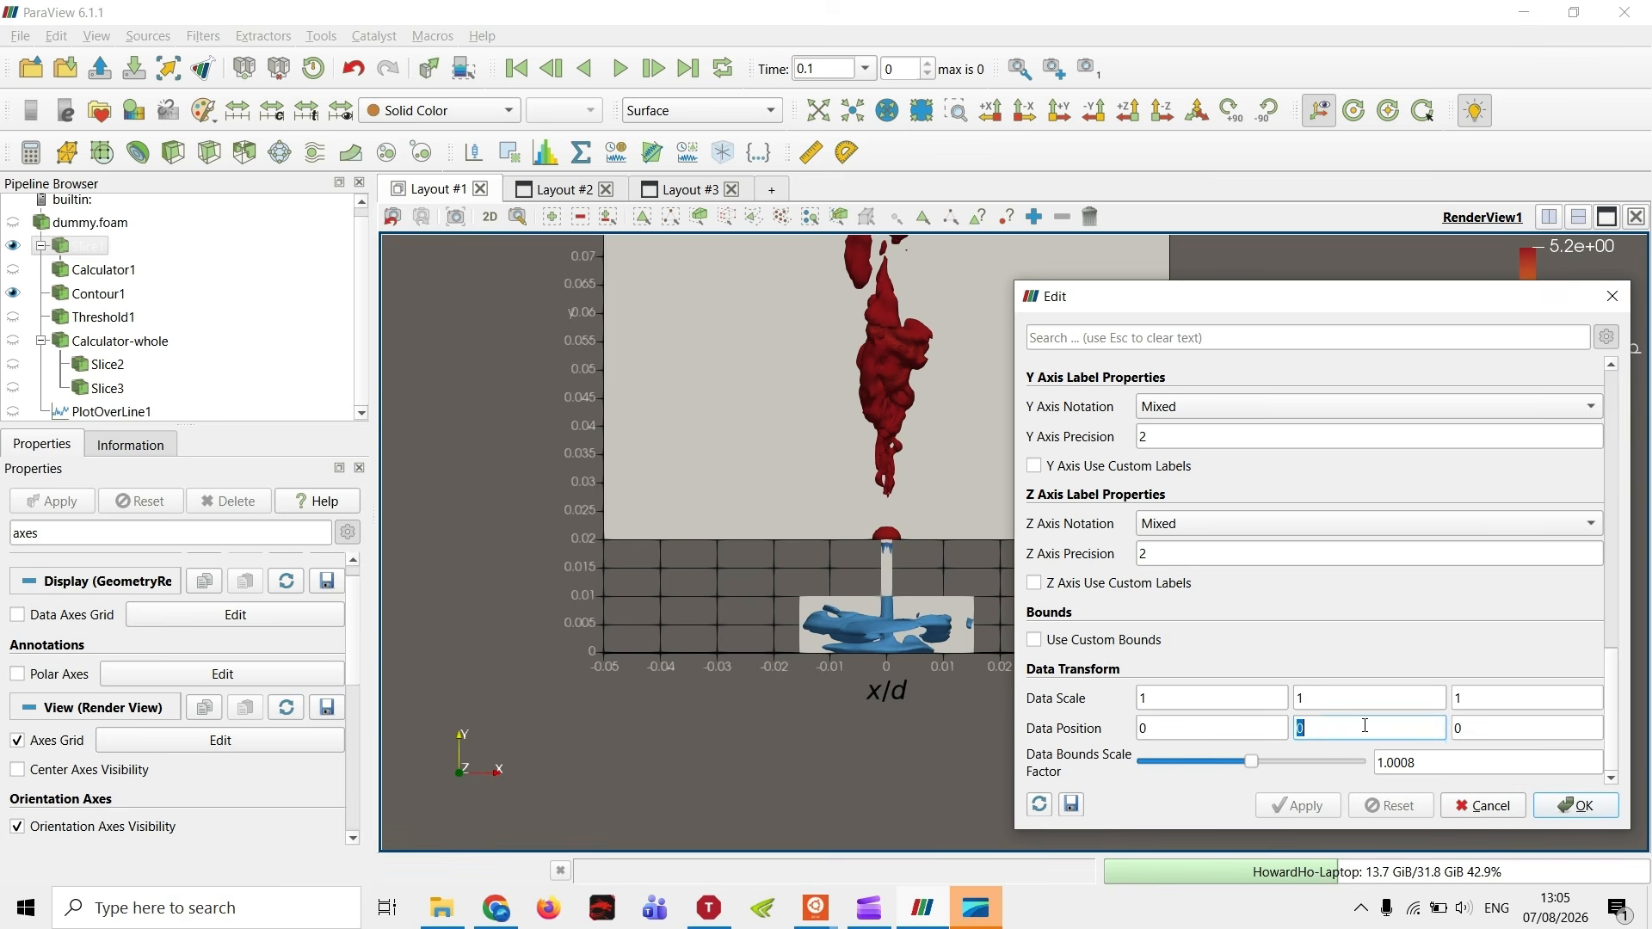
{"action": "type", "text": "0.02"}
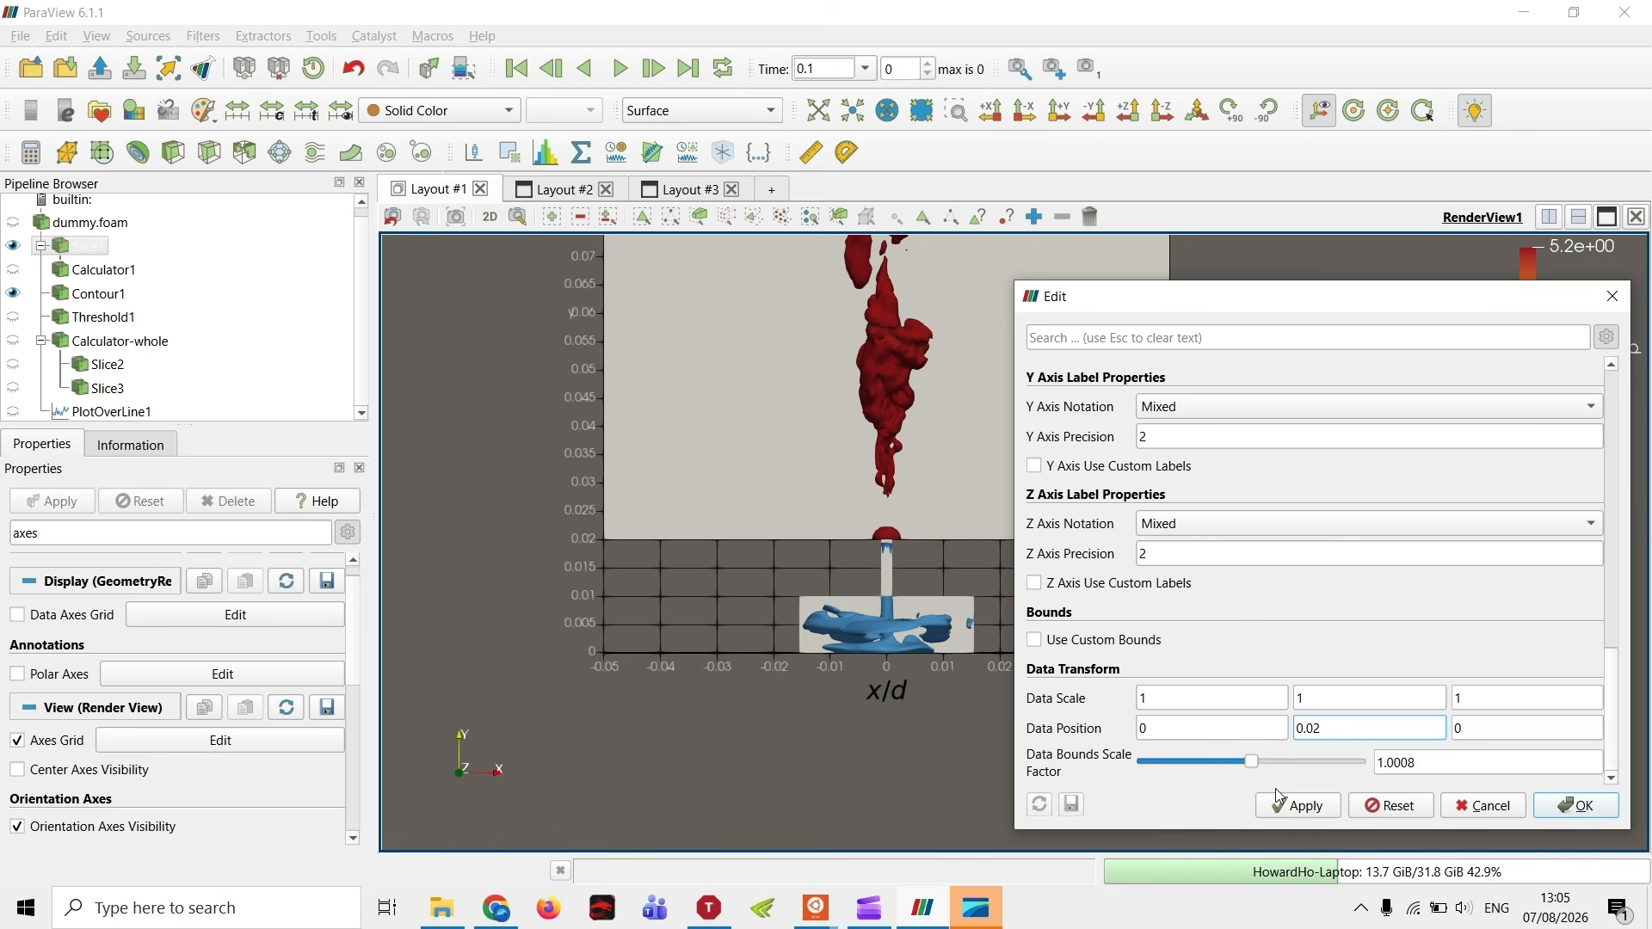
{"action": "left_click", "coordinate": [1280, 798]}
- Set the Y and X components of the grid's Data Scale to 0.002, applying each change
{"action": "left_click_drag", "start_coordinate": [815, 683], "coordinate": [660, 680]}
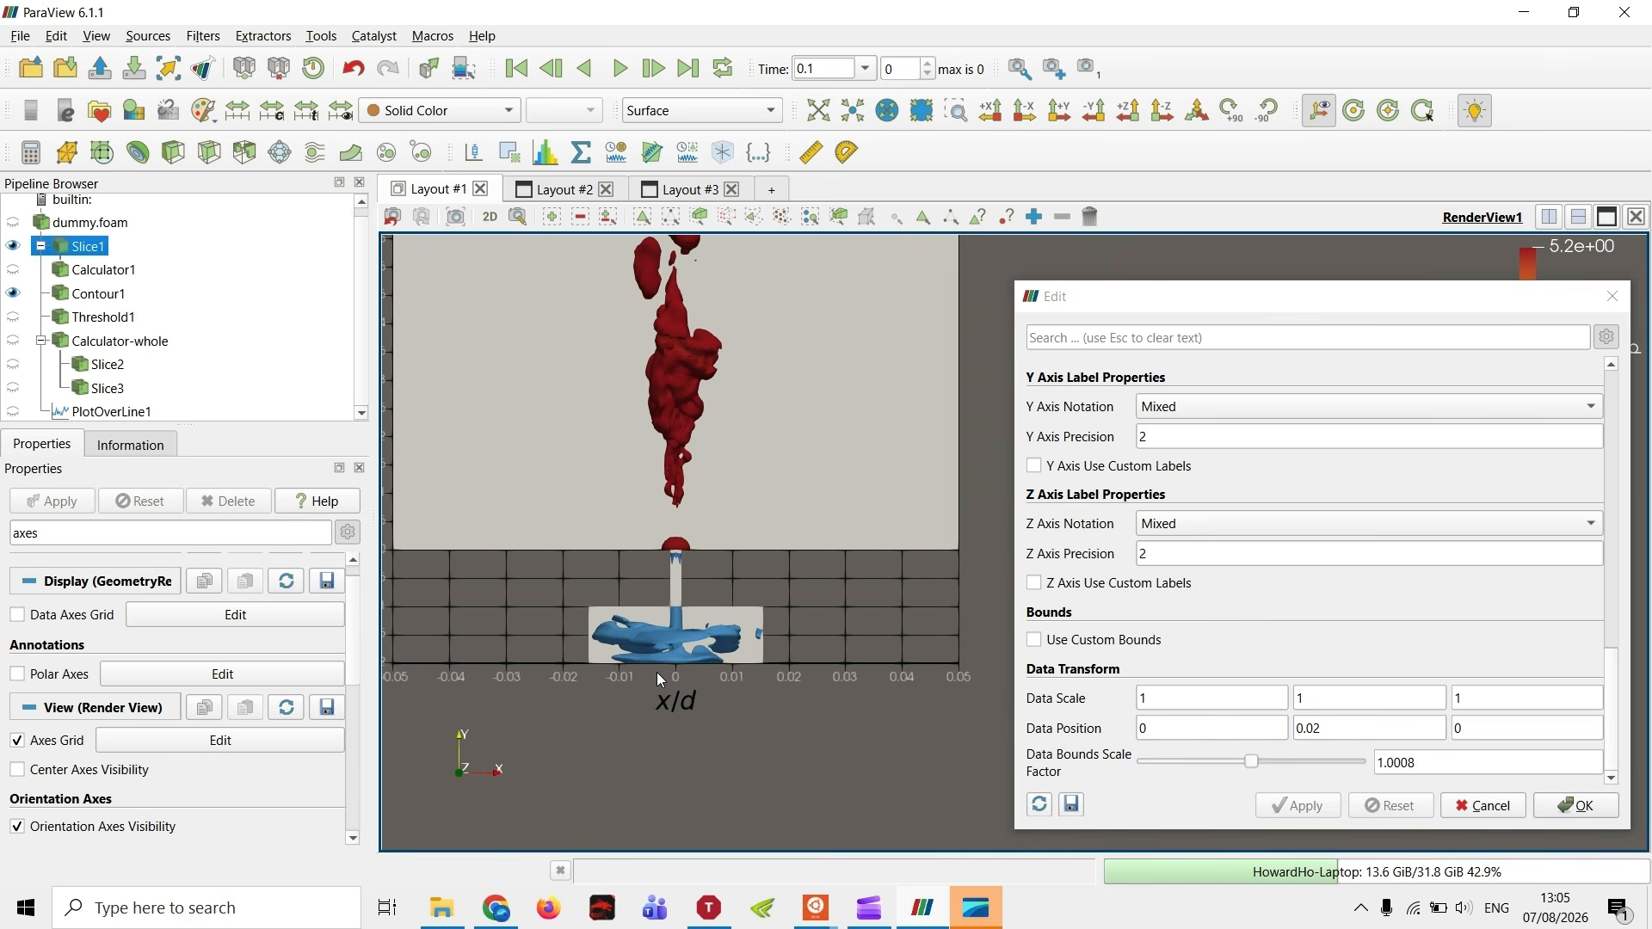
{"action": "scroll", "coordinate": [657, 673], "scroll_direction": "down", "scroll_amount": 1}
{"action": "left_click_drag", "start_coordinate": [732, 636], "coordinate": [727, 659]}
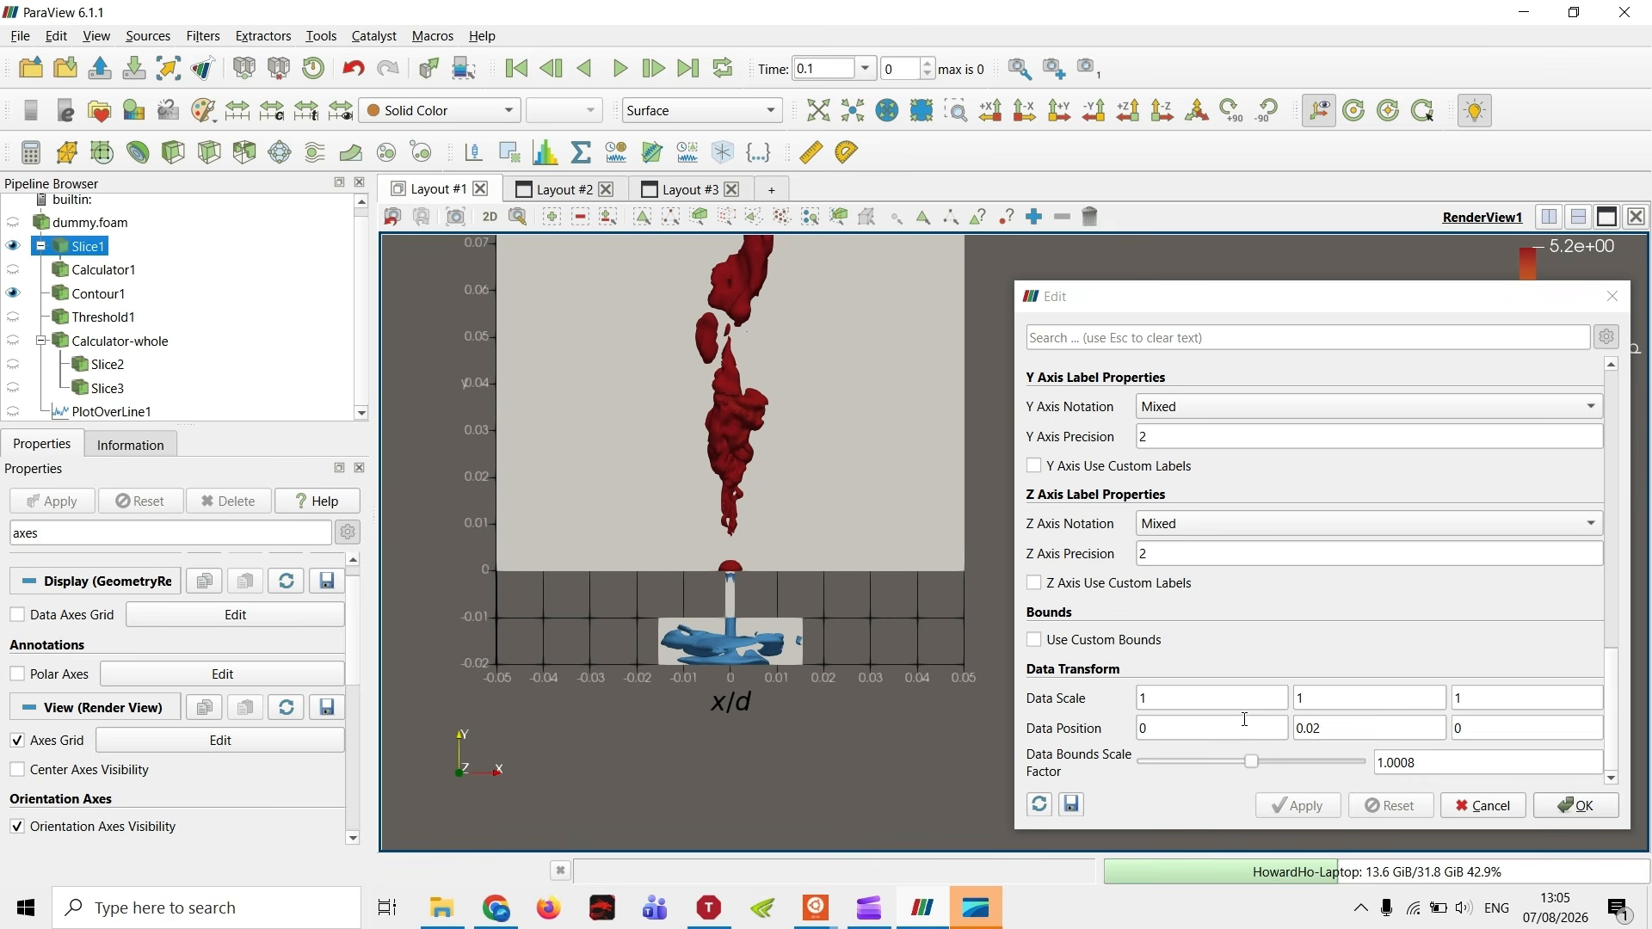
{"action": "double_click", "coordinate": [1366, 700]}
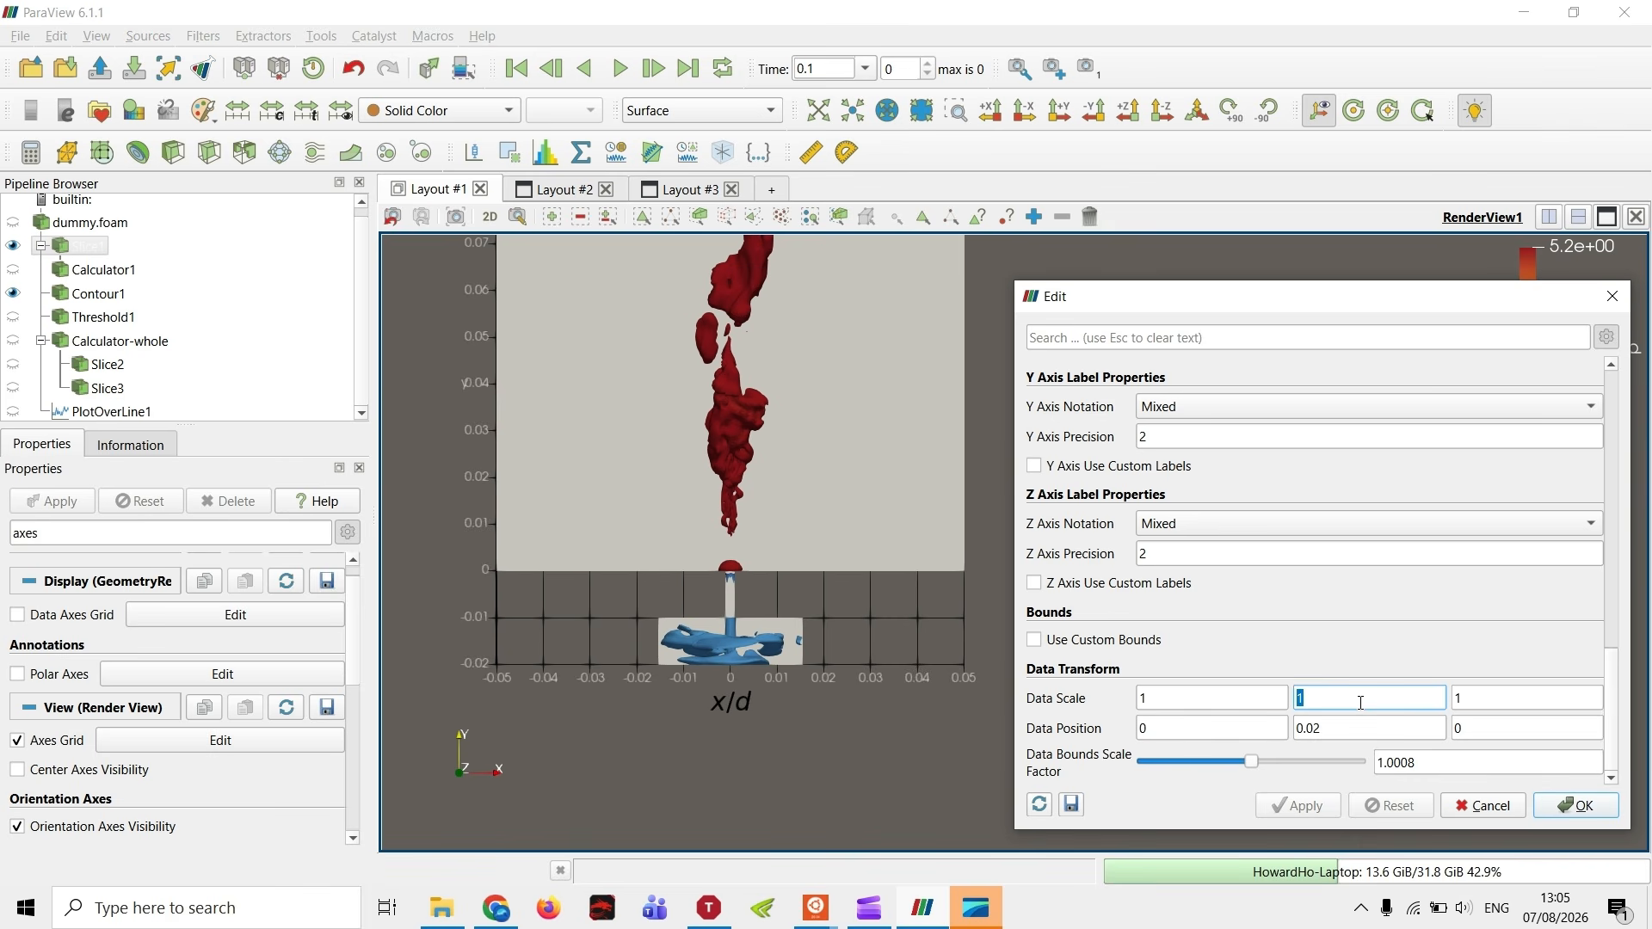
{"action": "type", "text": "0.002"}
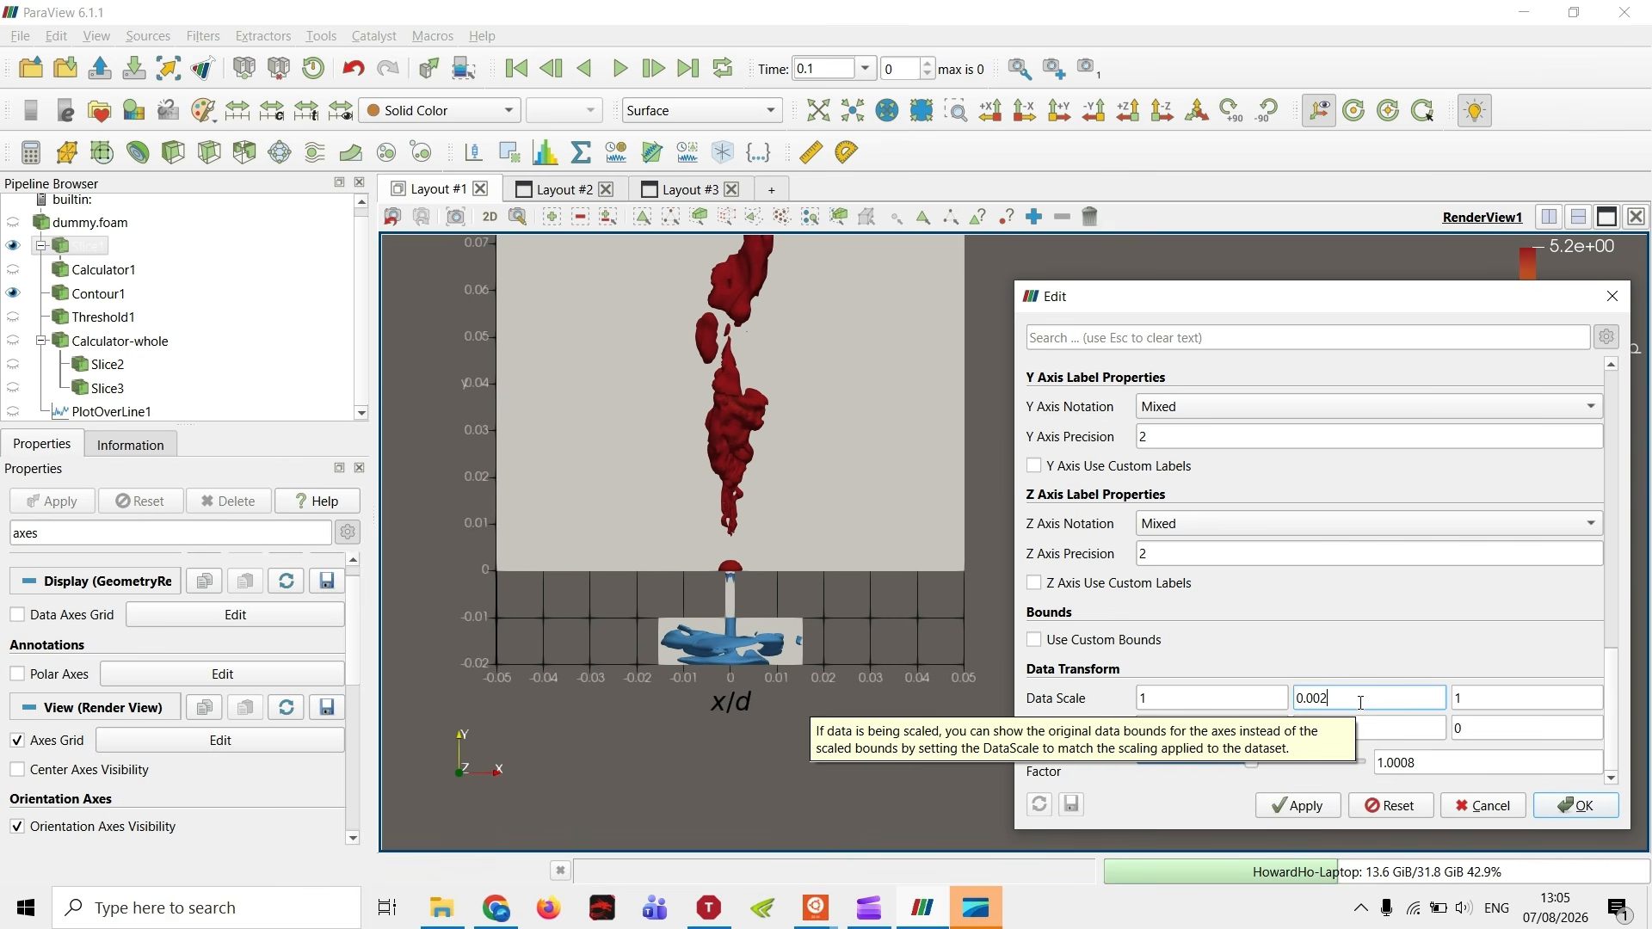
{"action": "left_click", "coordinate": [1302, 810]}
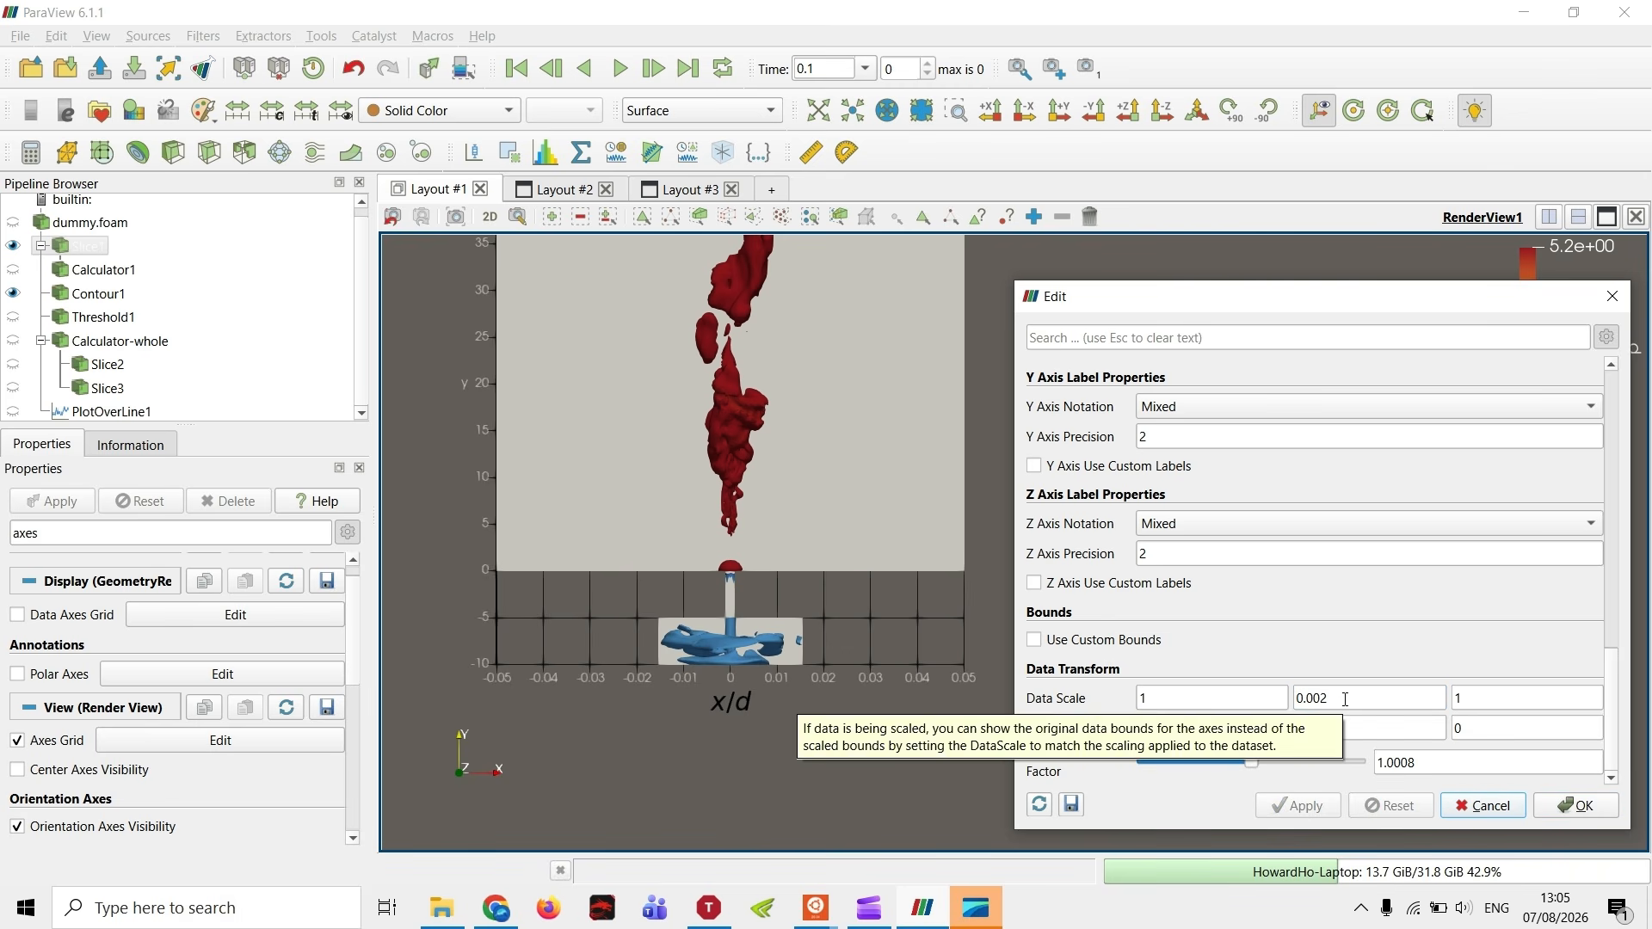
{"action": "double_click", "coordinate": [1228, 695]}
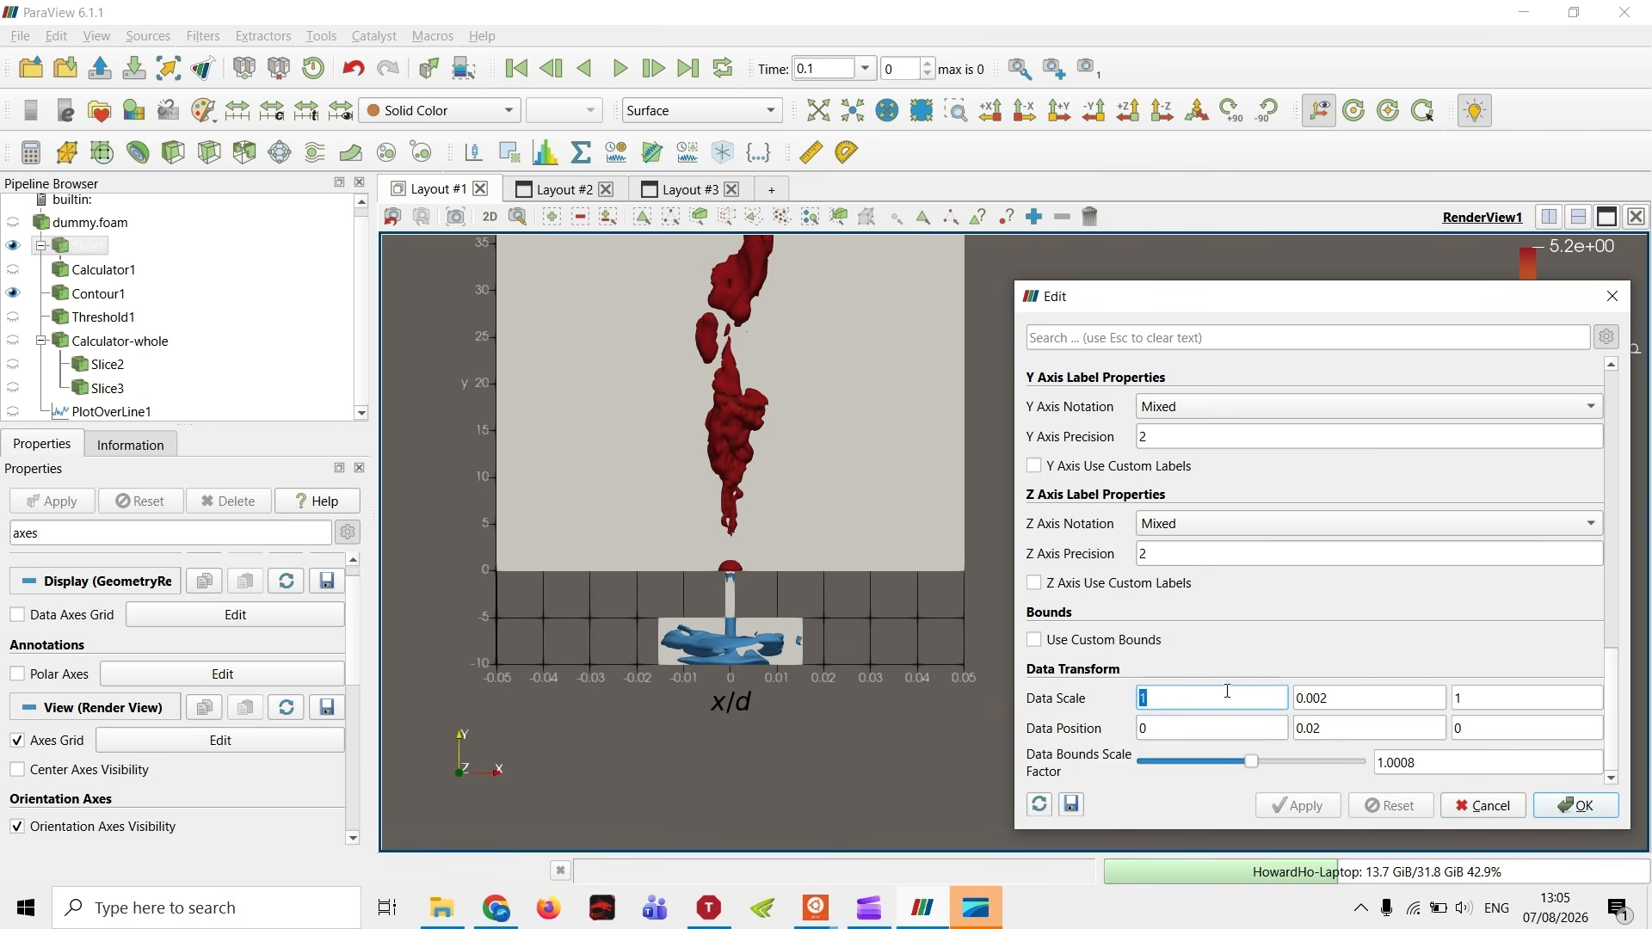
{"action": "type", "text": "0.002"}
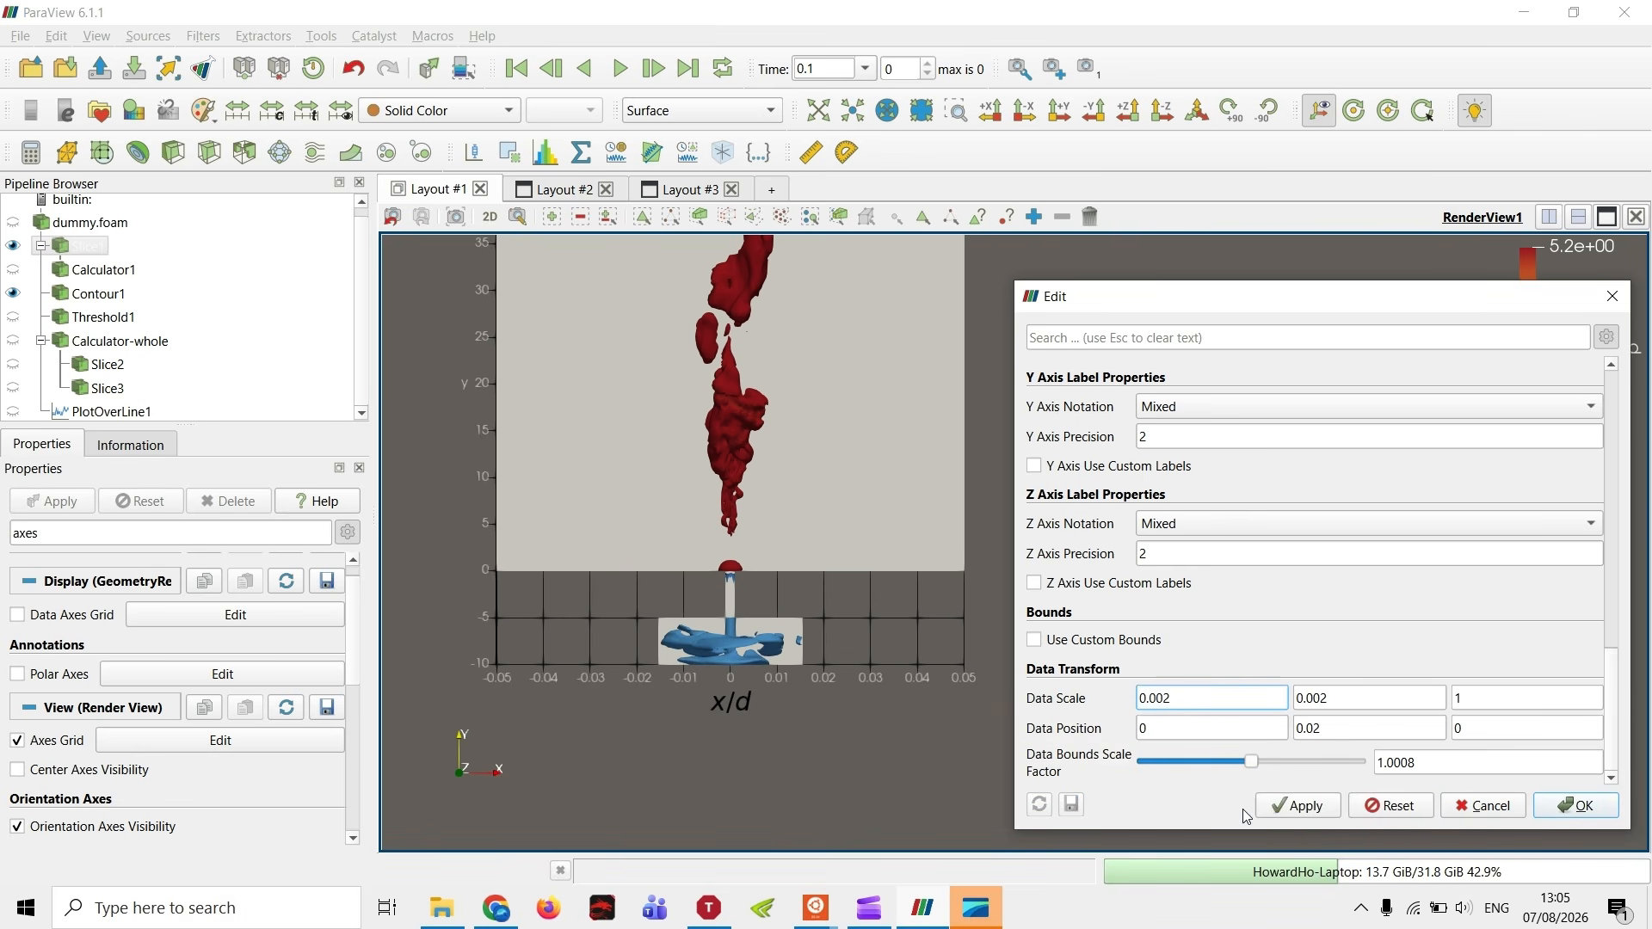
{"action": "left_click", "coordinate": [1294, 806]}
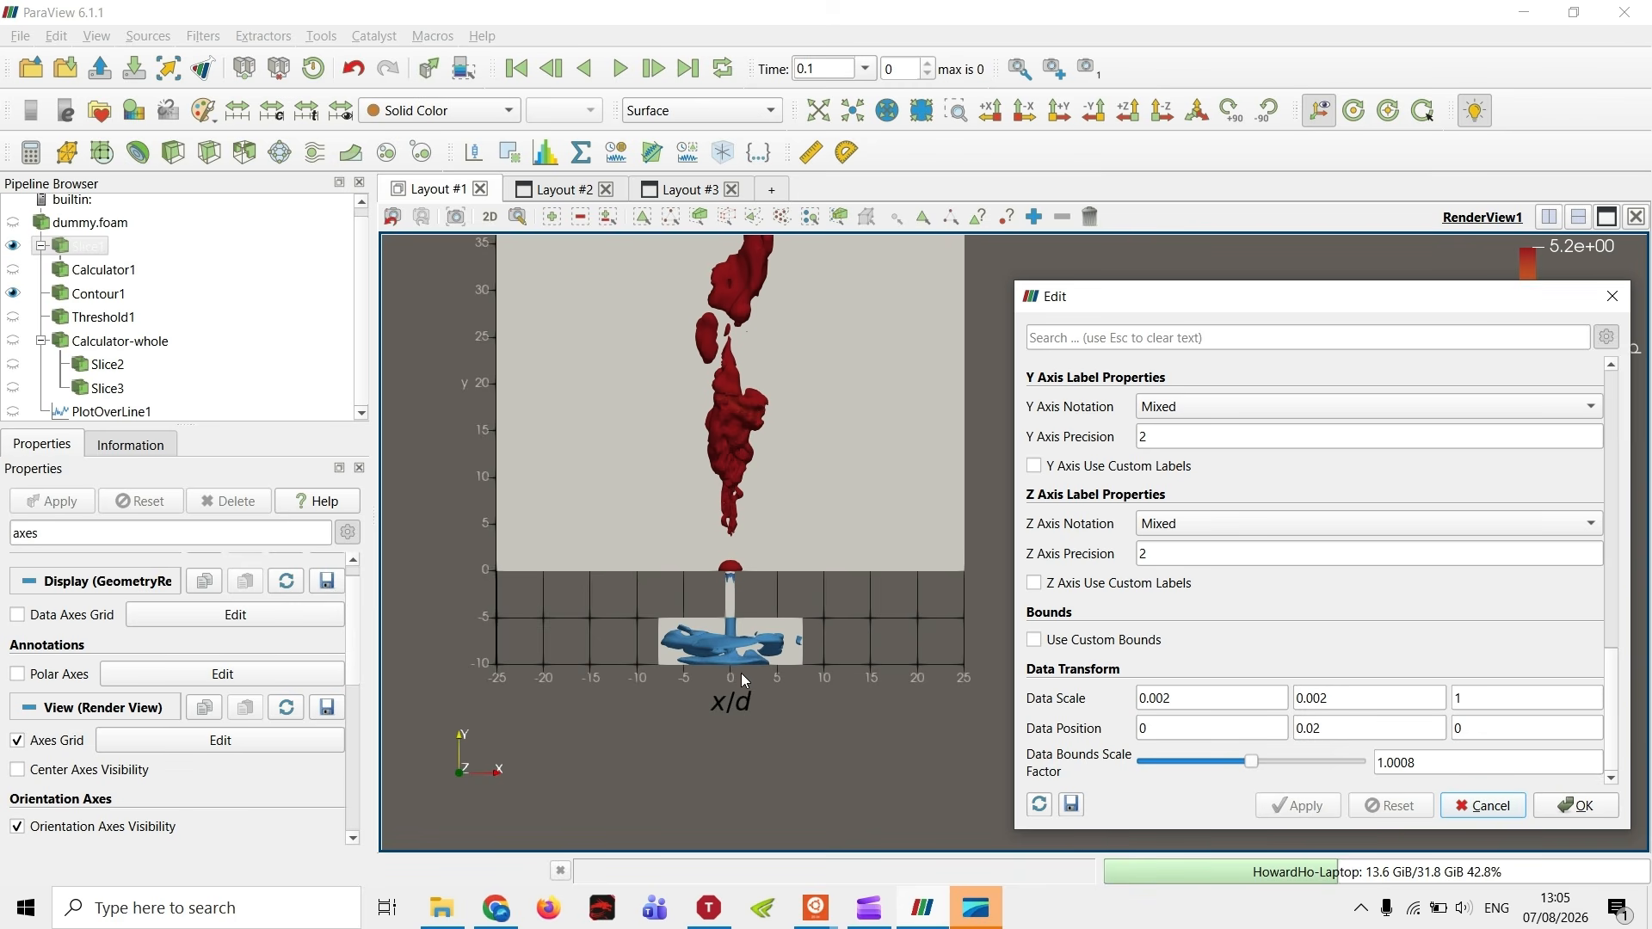
- Change the axes grid's Y Title to $y/d$ and apply it
{"action": "scroll", "coordinate": [1278, 607], "scroll_direction": "up", "scroll_amount": 3}
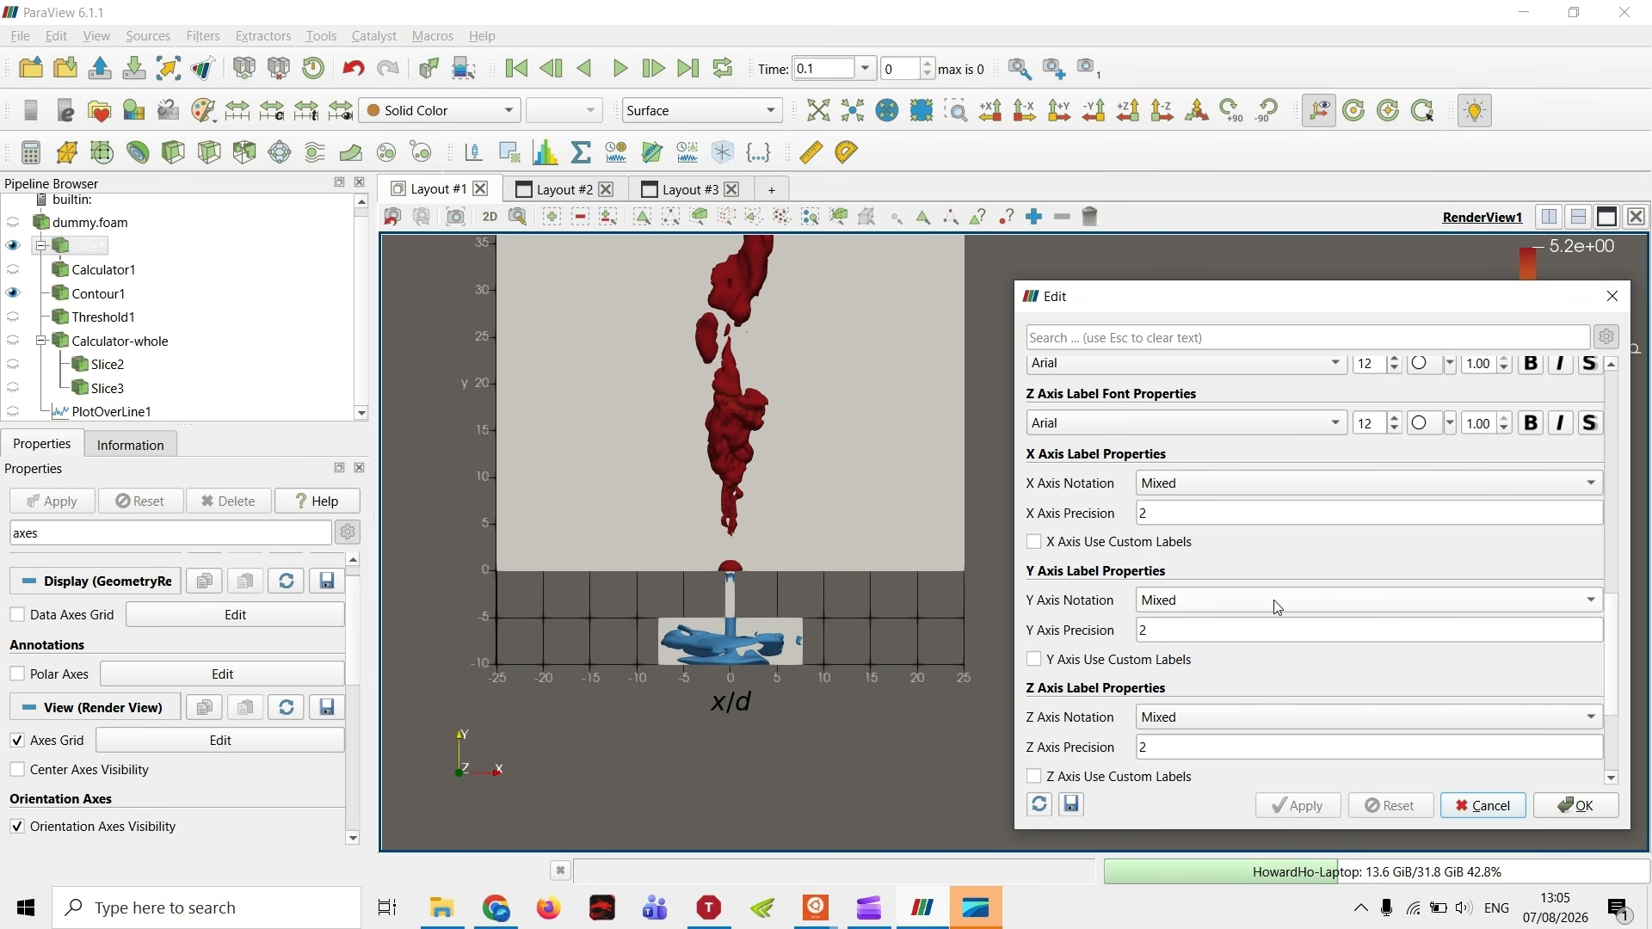
{"action": "scroll", "coordinate": [1170, 495], "scroll_direction": "up", "scroll_amount": 8}
{"action": "scroll", "coordinate": [1170, 494], "scroll_direction": "up", "scroll_amount": 3}
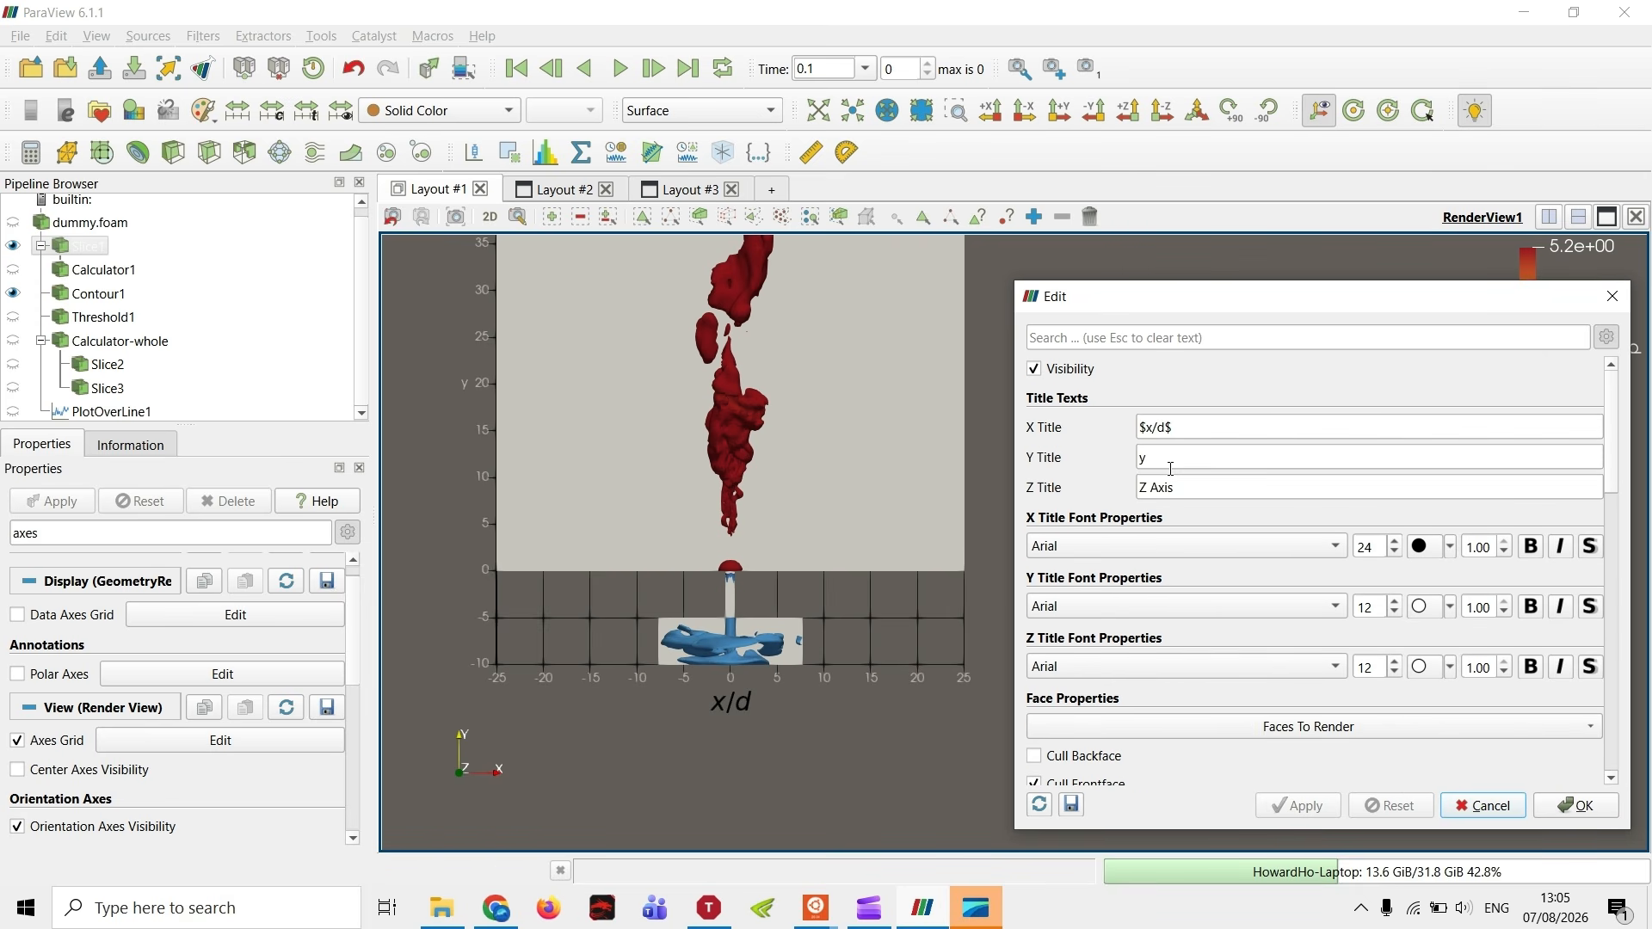
{"action": "left_click", "coordinate": [1220, 459]}
{"action": "double_click", "coordinate": [1220, 458]}
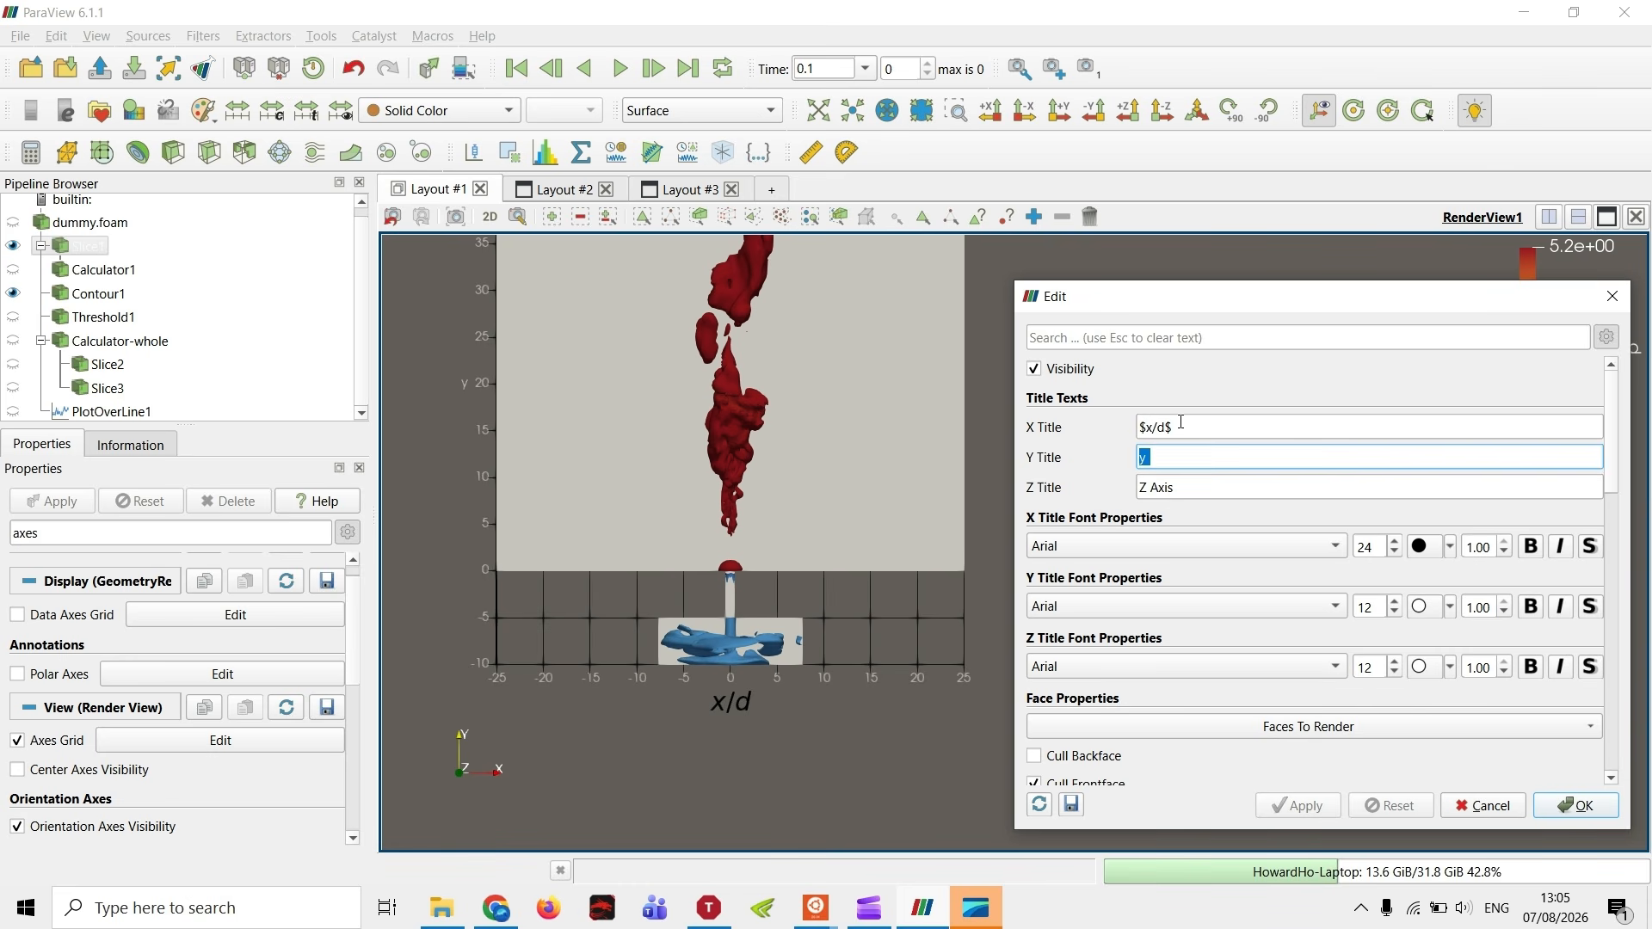
{"action": "type", "text": "$y/d$"}
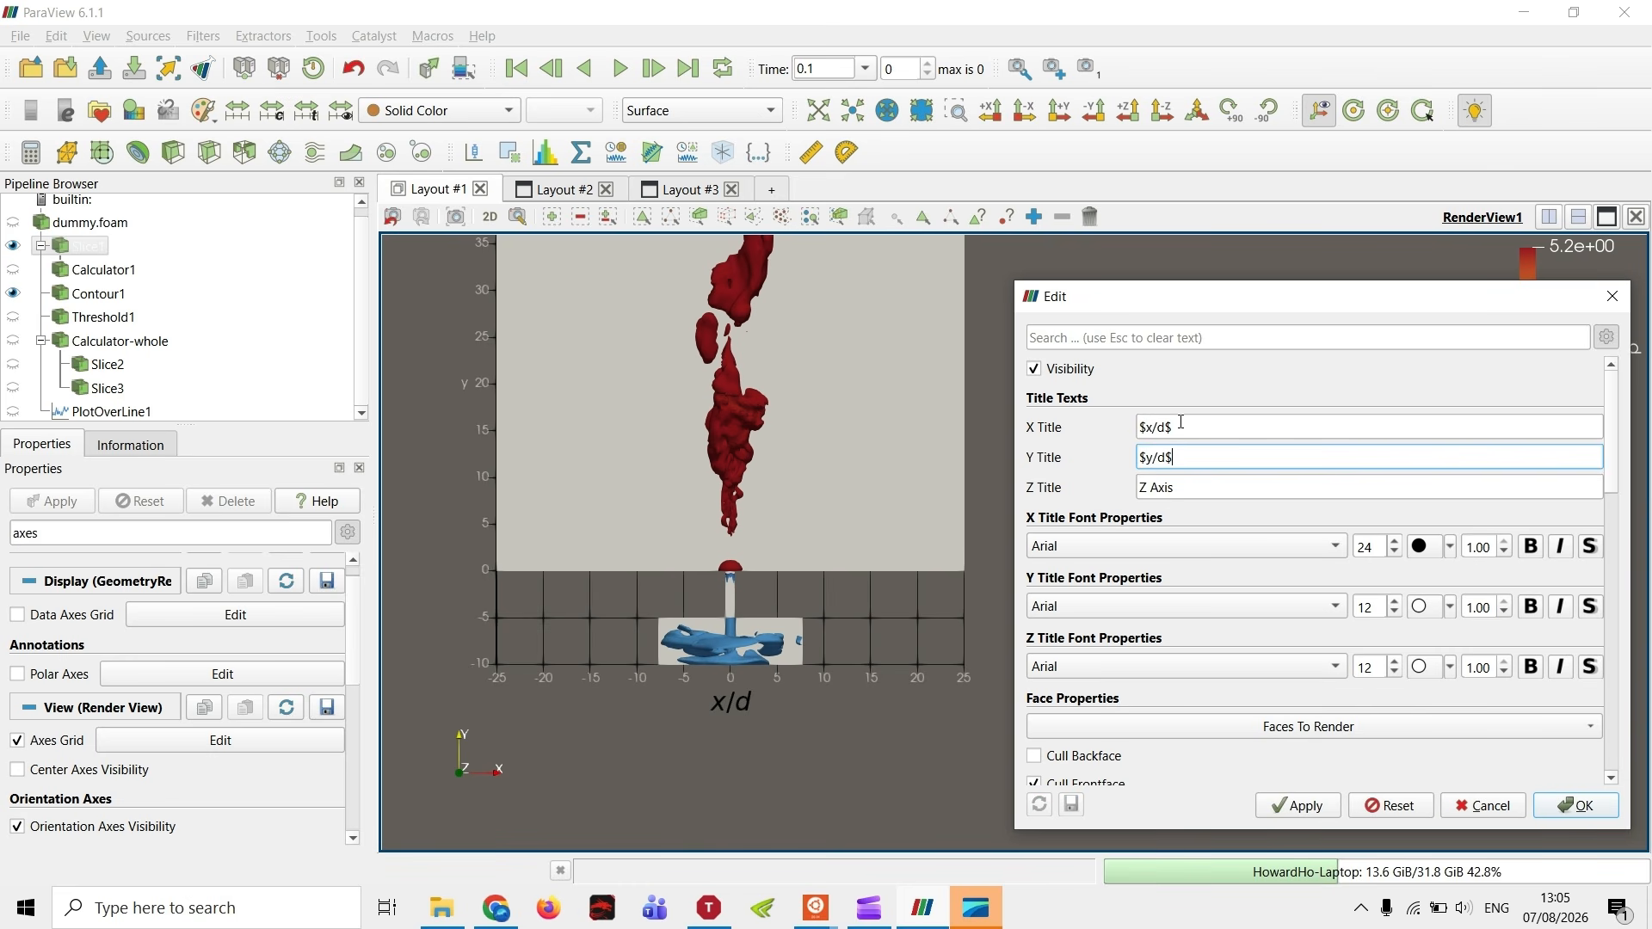
{"action": "left_click", "coordinate": [1334, 813]}
- Enable Use Custom Bounds for the axes grid with the default 0 to 1 ranges, apply it and inspect the grid
{"action": "scroll", "coordinate": [1245, 601], "scroll_direction": "down", "scroll_amount": 10}
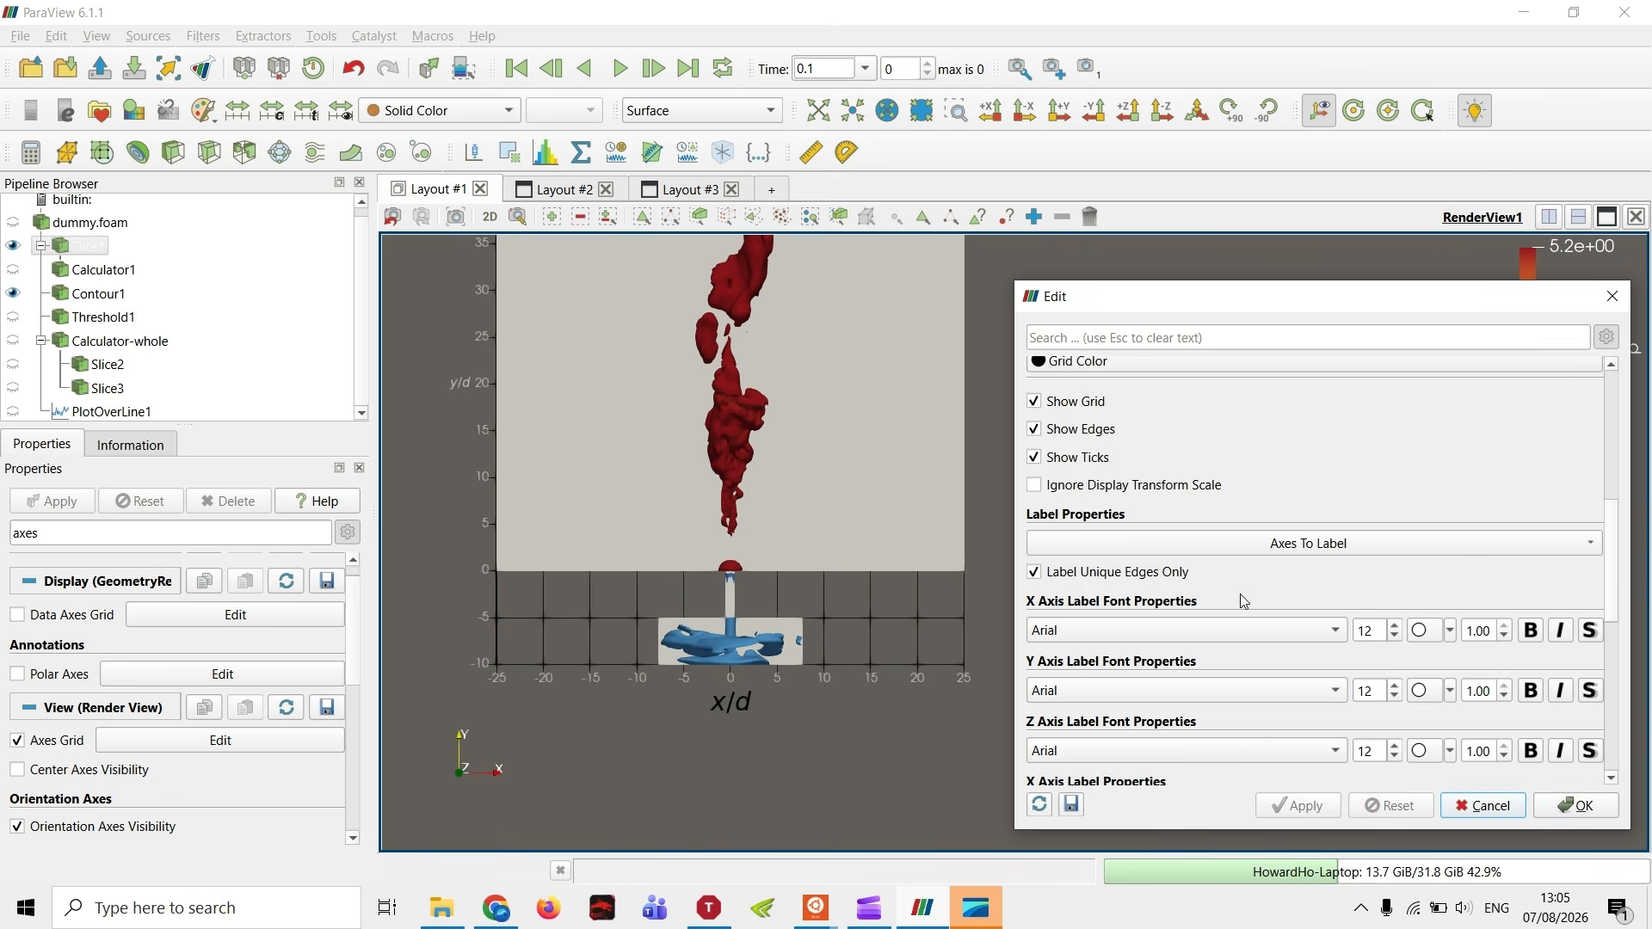
{"action": "scroll", "coordinate": [1238, 594], "scroll_direction": "down", "scroll_amount": 8}
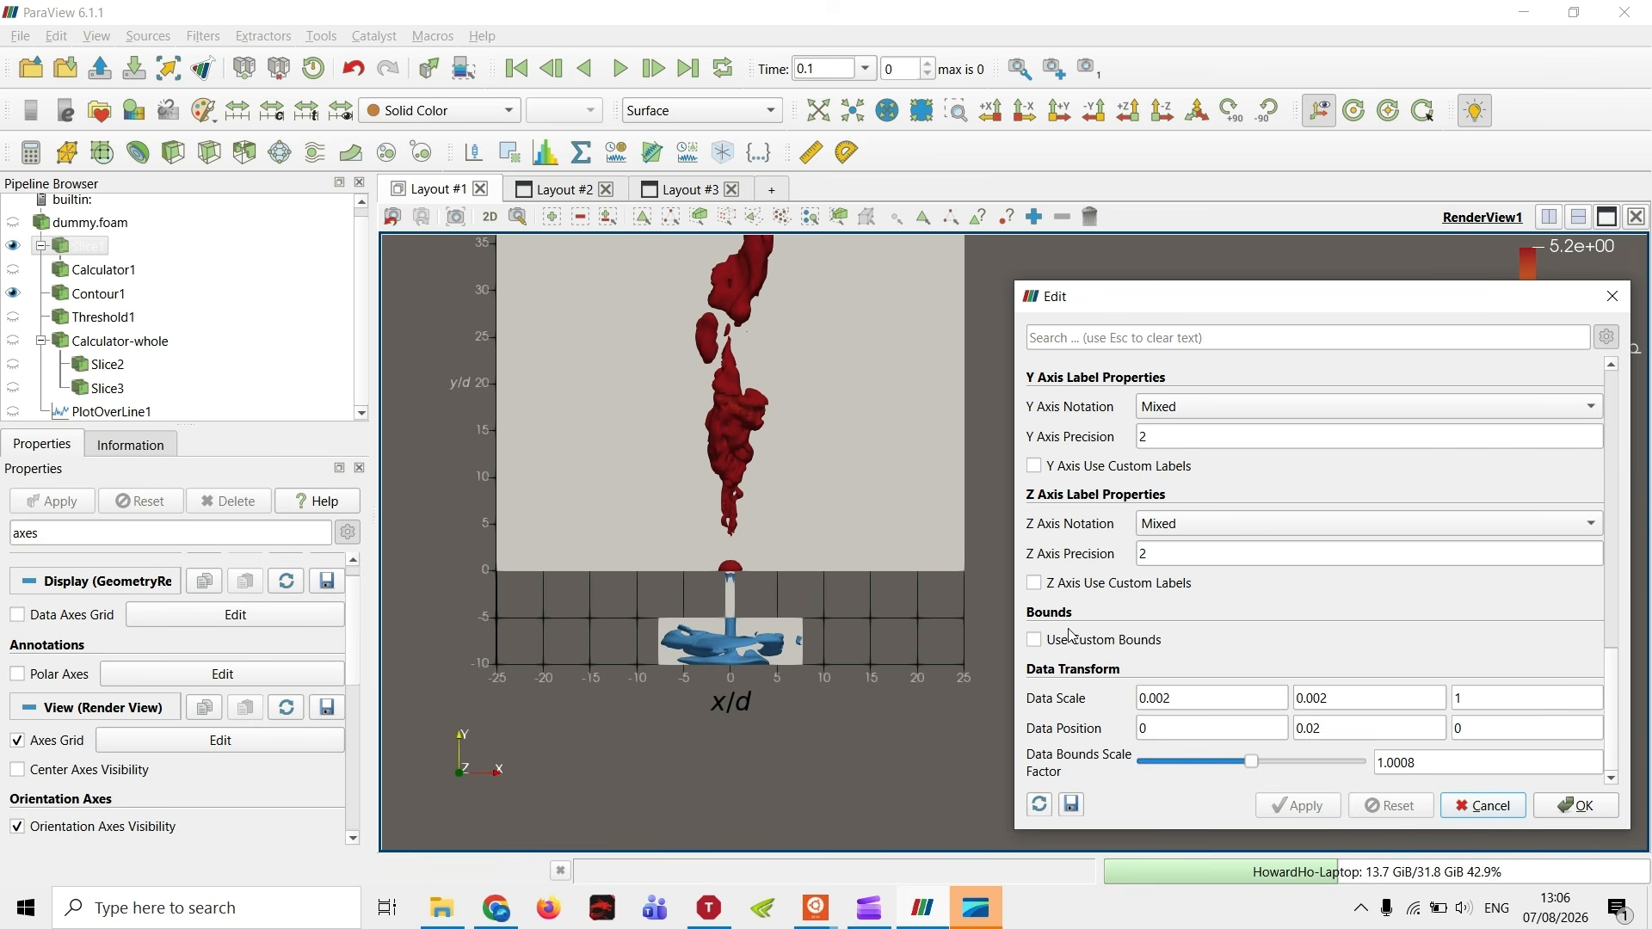
{"action": "left_click", "coordinate": [1035, 640]}
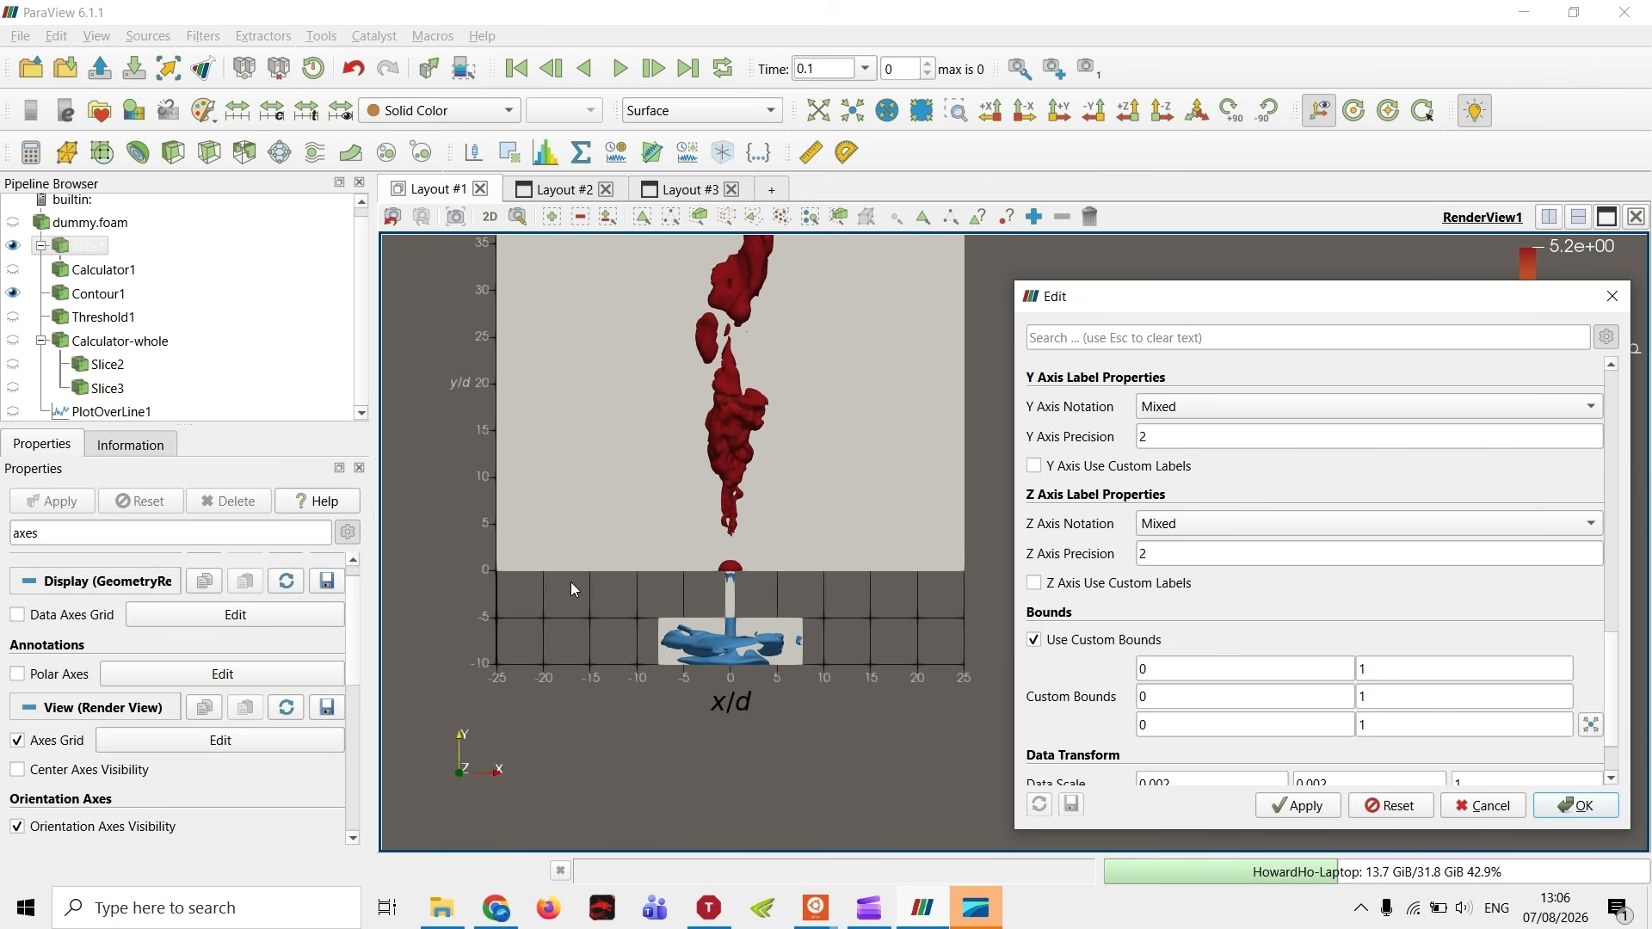
{"action": "scroll", "coordinate": [1360, 618], "scroll_direction": "down", "scroll_amount": 2}
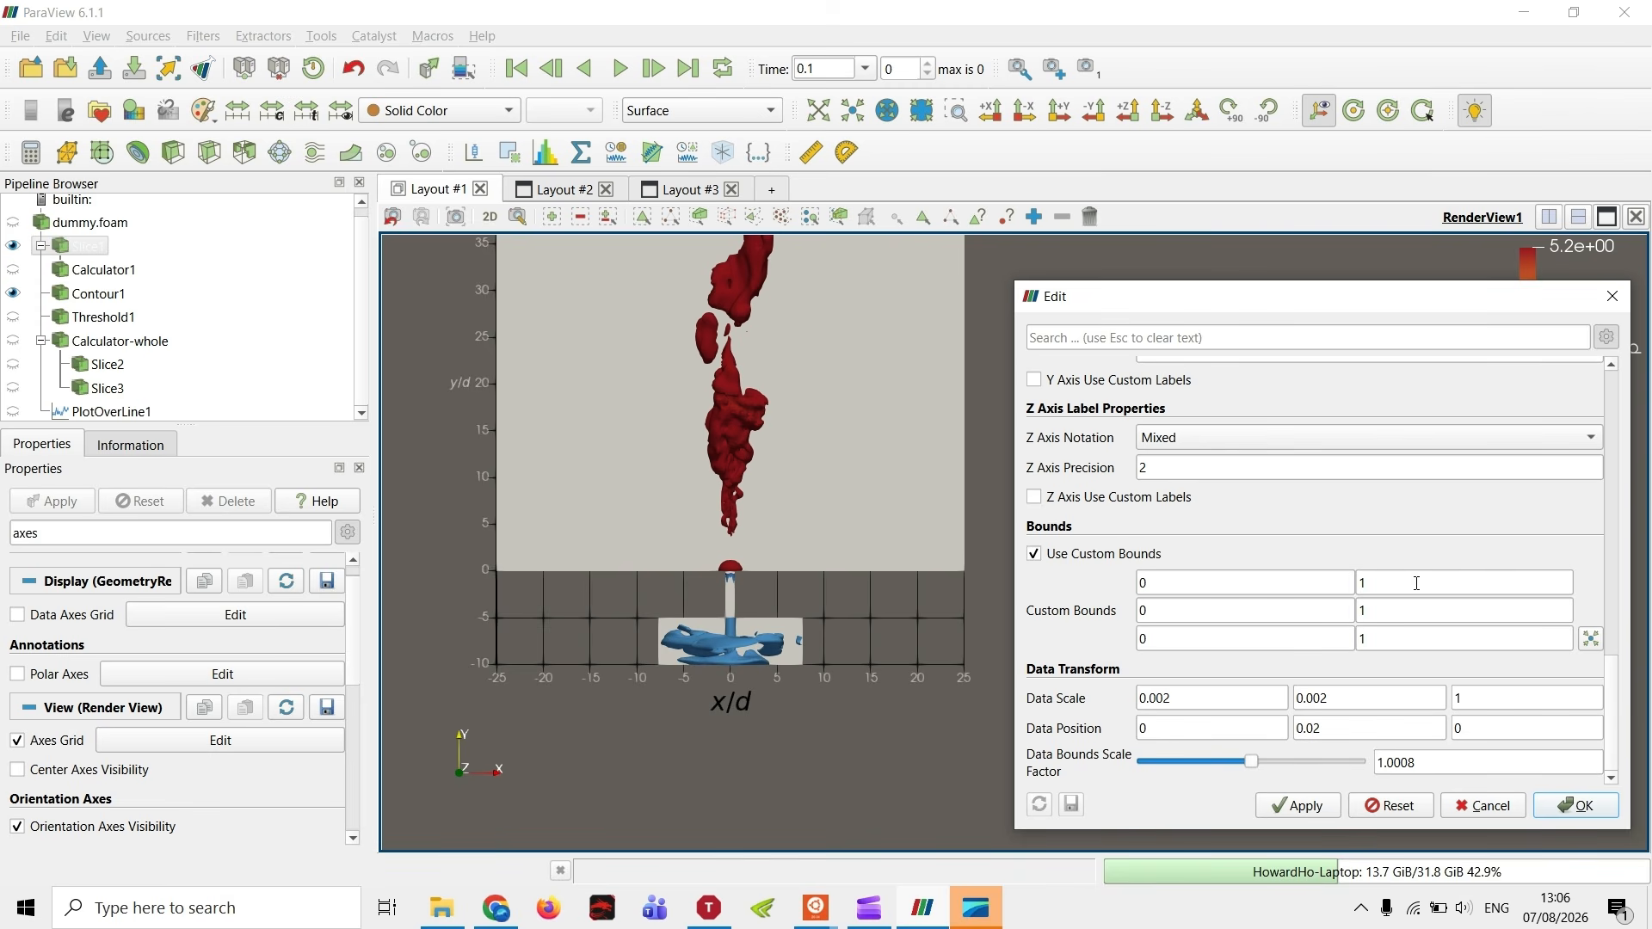
{"action": "left_click", "coordinate": [1322, 809]}
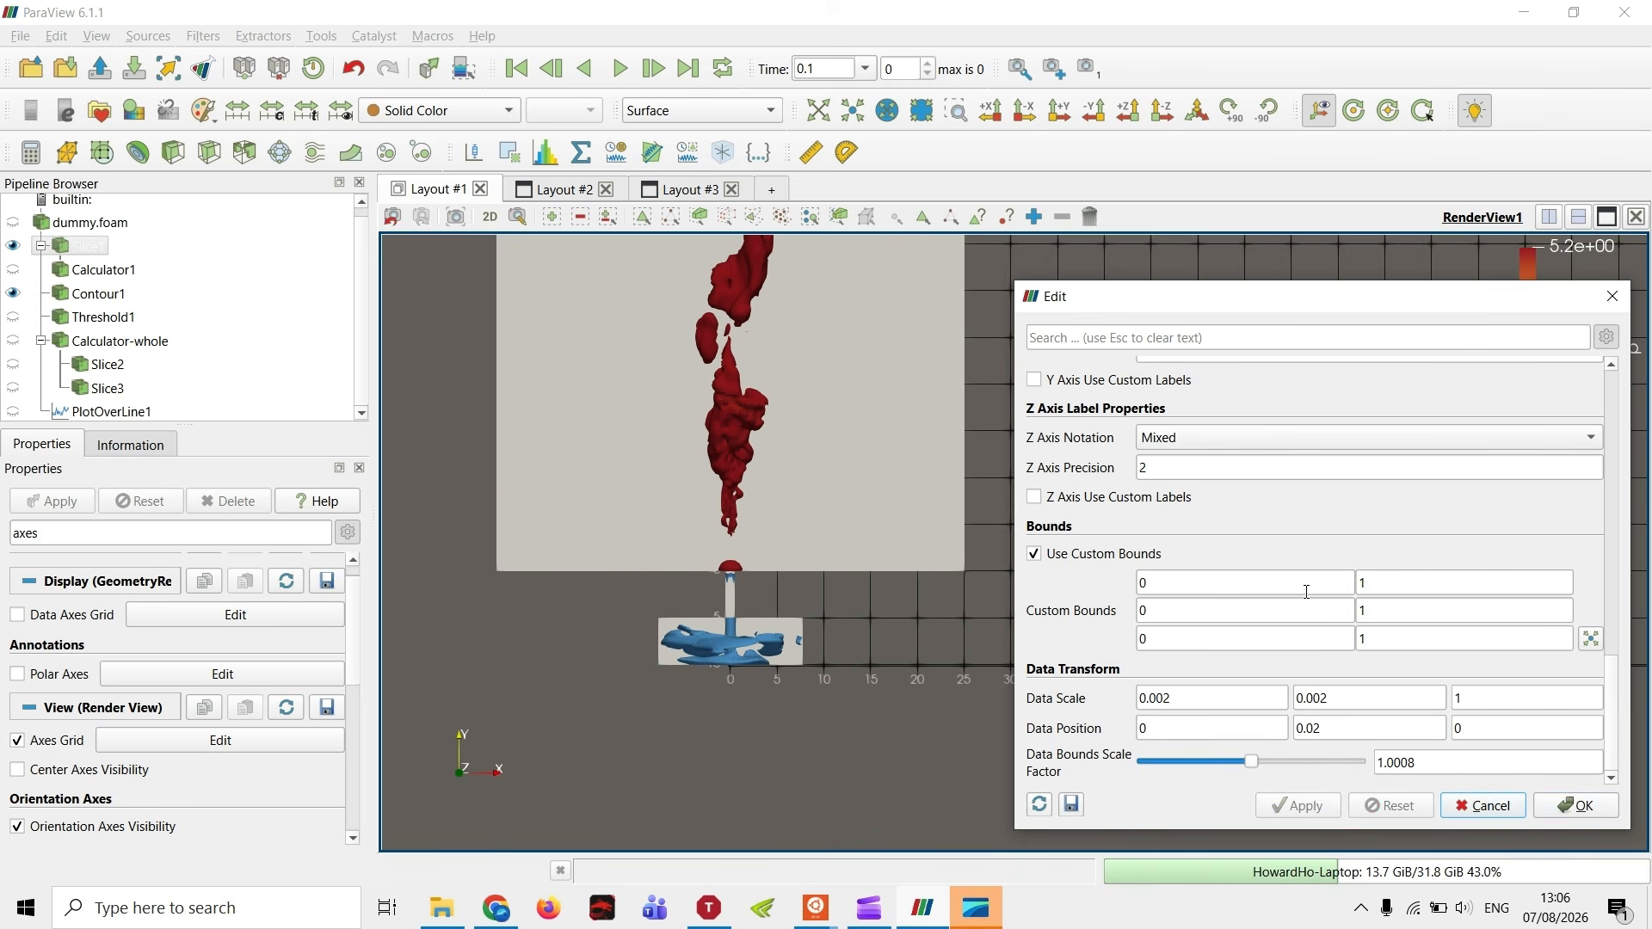
{"action": "middle_click_drag", "start_coordinate": [768, 721], "coordinate": [761, 731]}
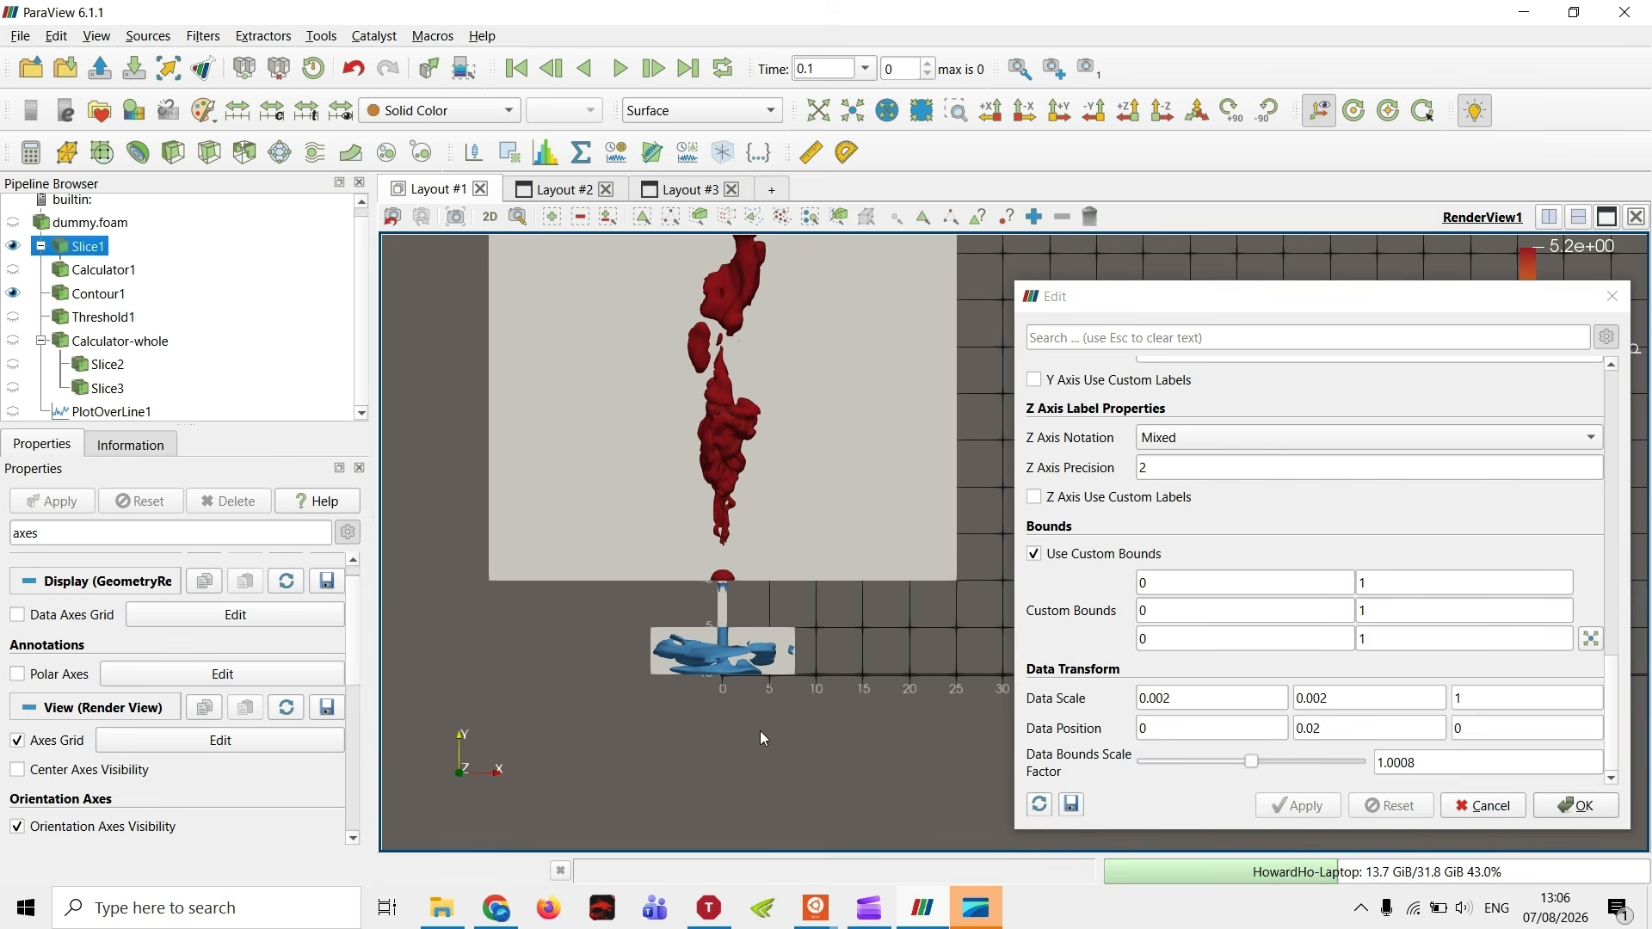
{"action": "scroll", "coordinate": [760, 730], "scroll_direction": "down", "scroll_amount": 2}
- Set the lower X custom bound of the axes grid to -1 and apply the change
{"action": "left_click", "coordinate": [1331, 577]}
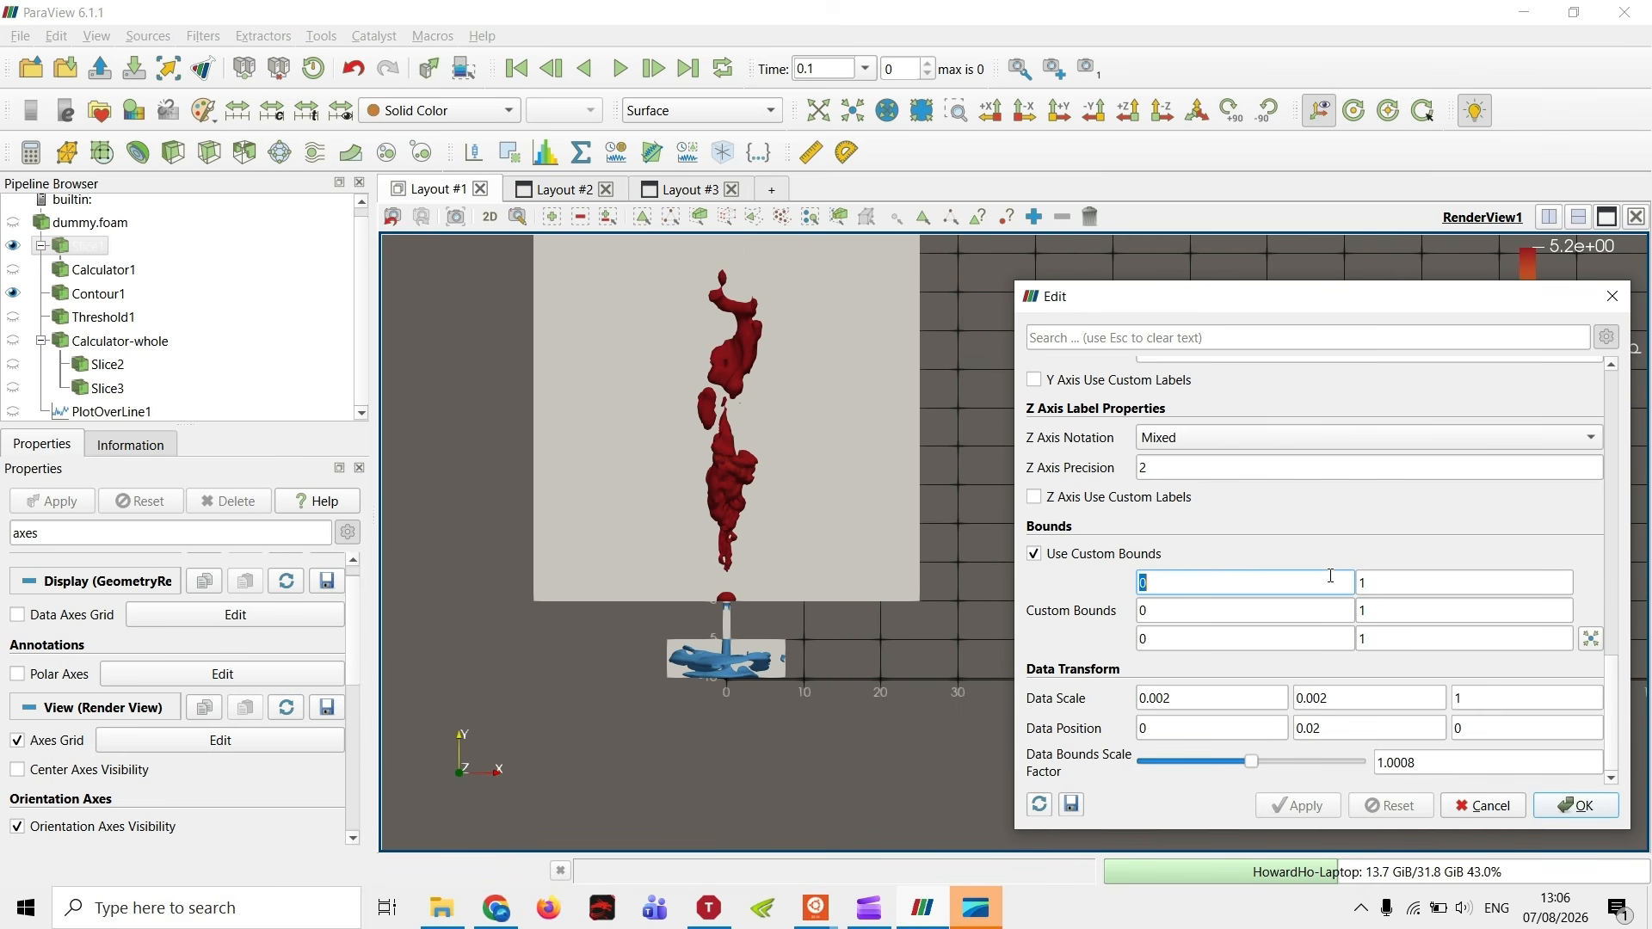
{"action": "type", "text": "-1"}
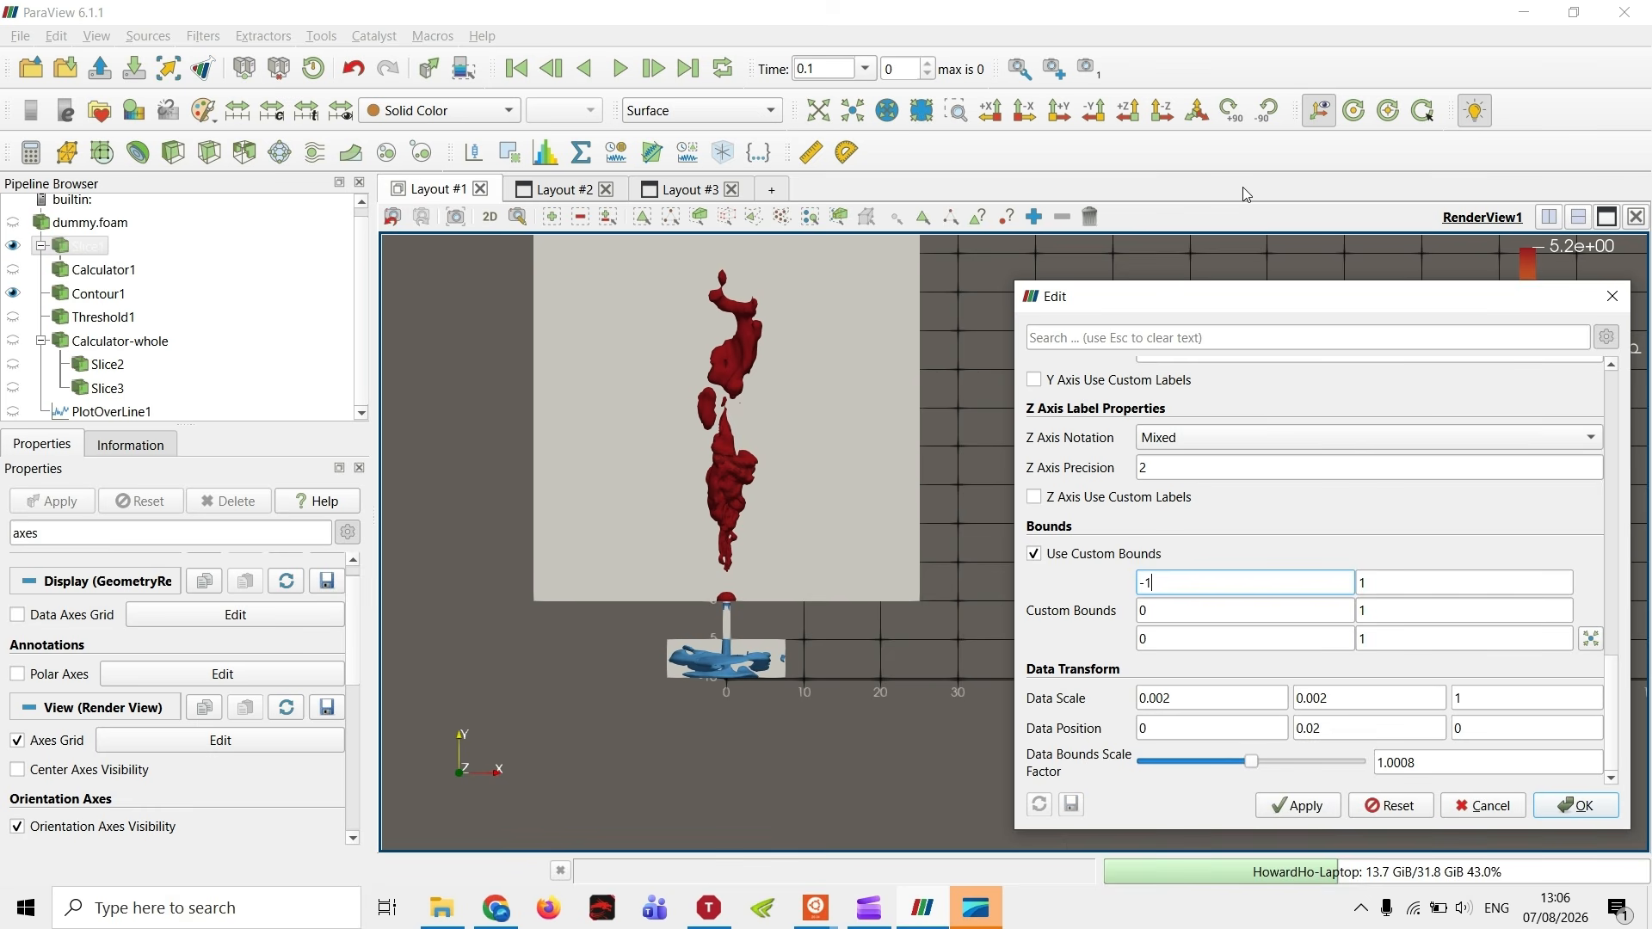
{"action": "left_click", "coordinate": [1292, 807]}
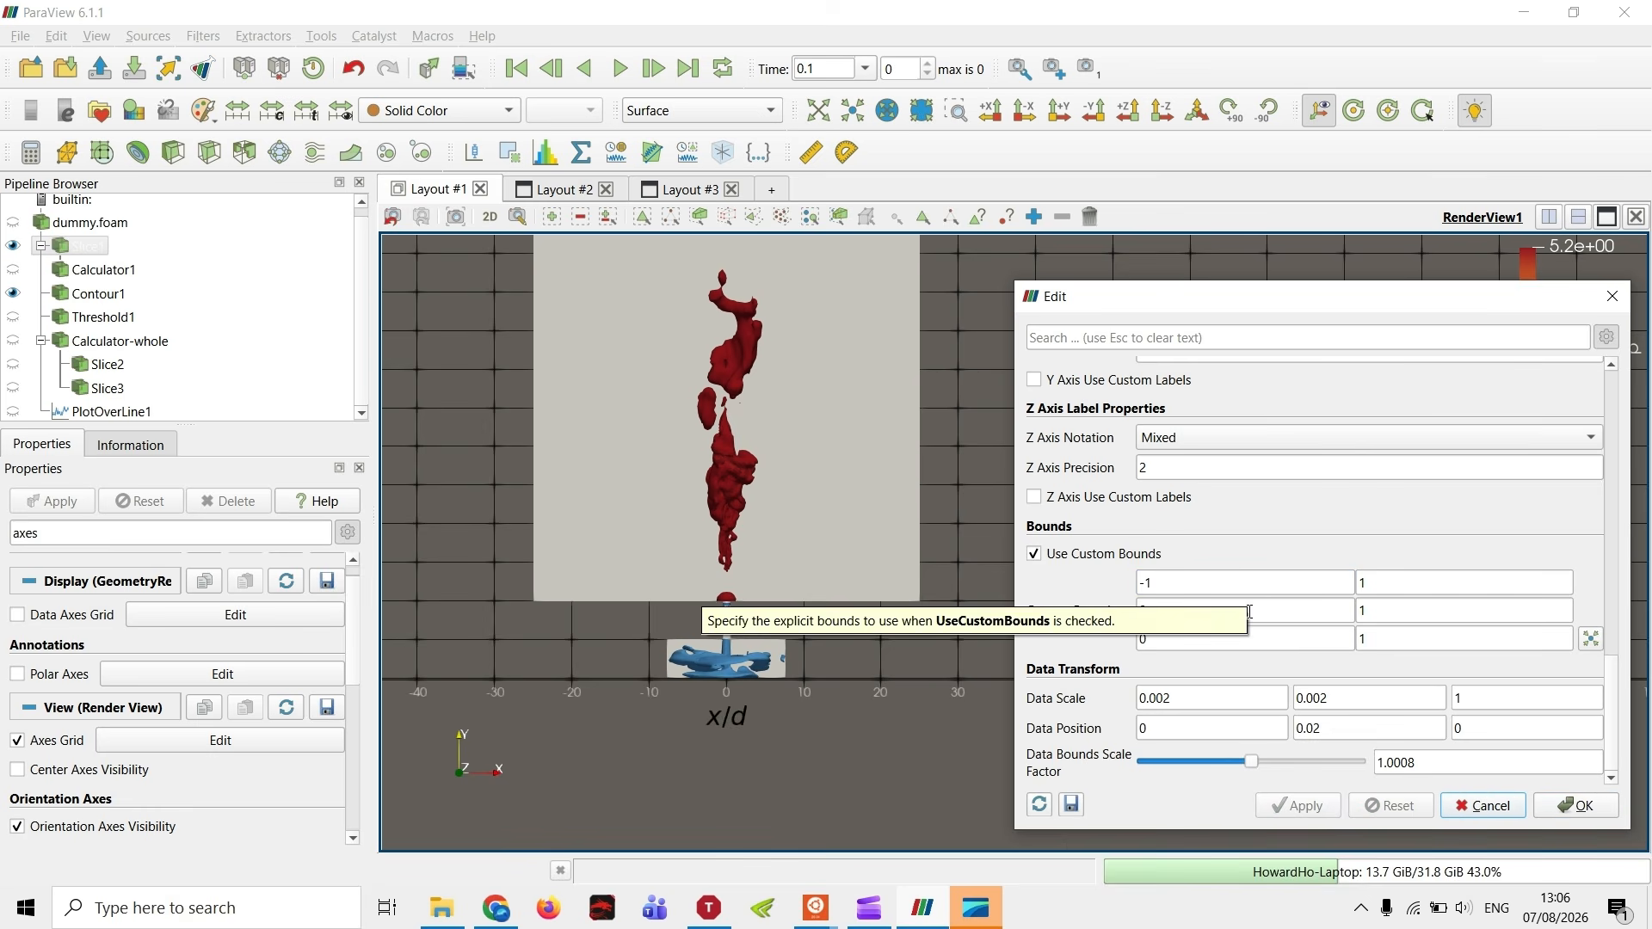
- Set the lower Y custom bound of the axes grid to 0.02, apply it and inspect the grid's extent
{"action": "double_click", "coordinate": [1249, 611]}
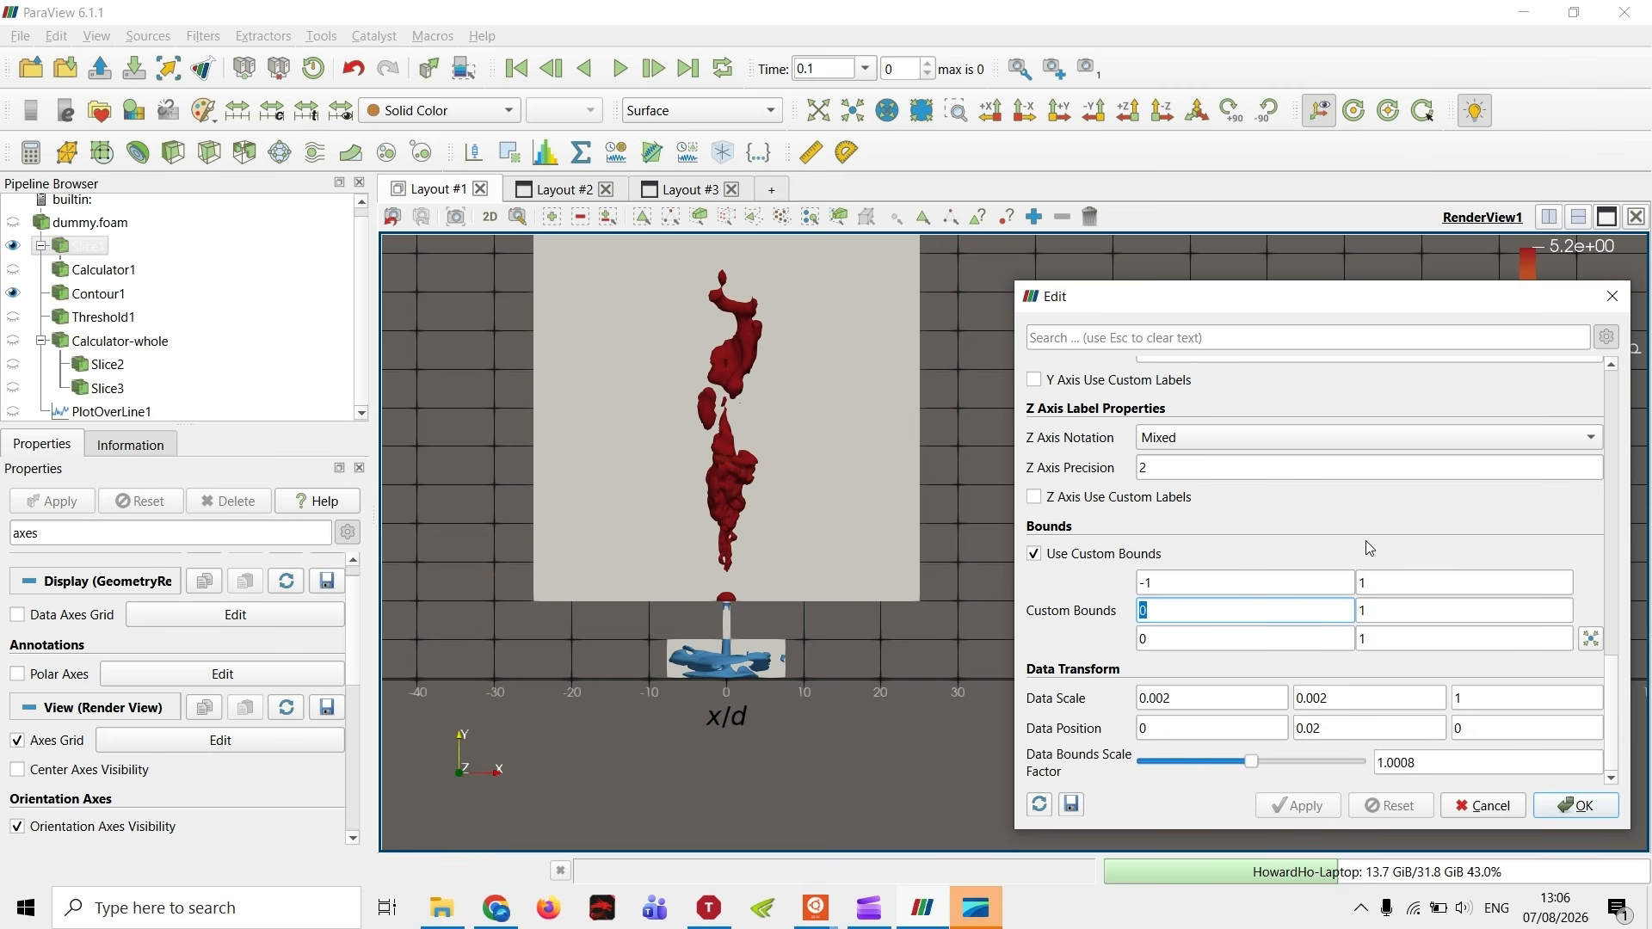
{"action": "type", "text": "0.002"}
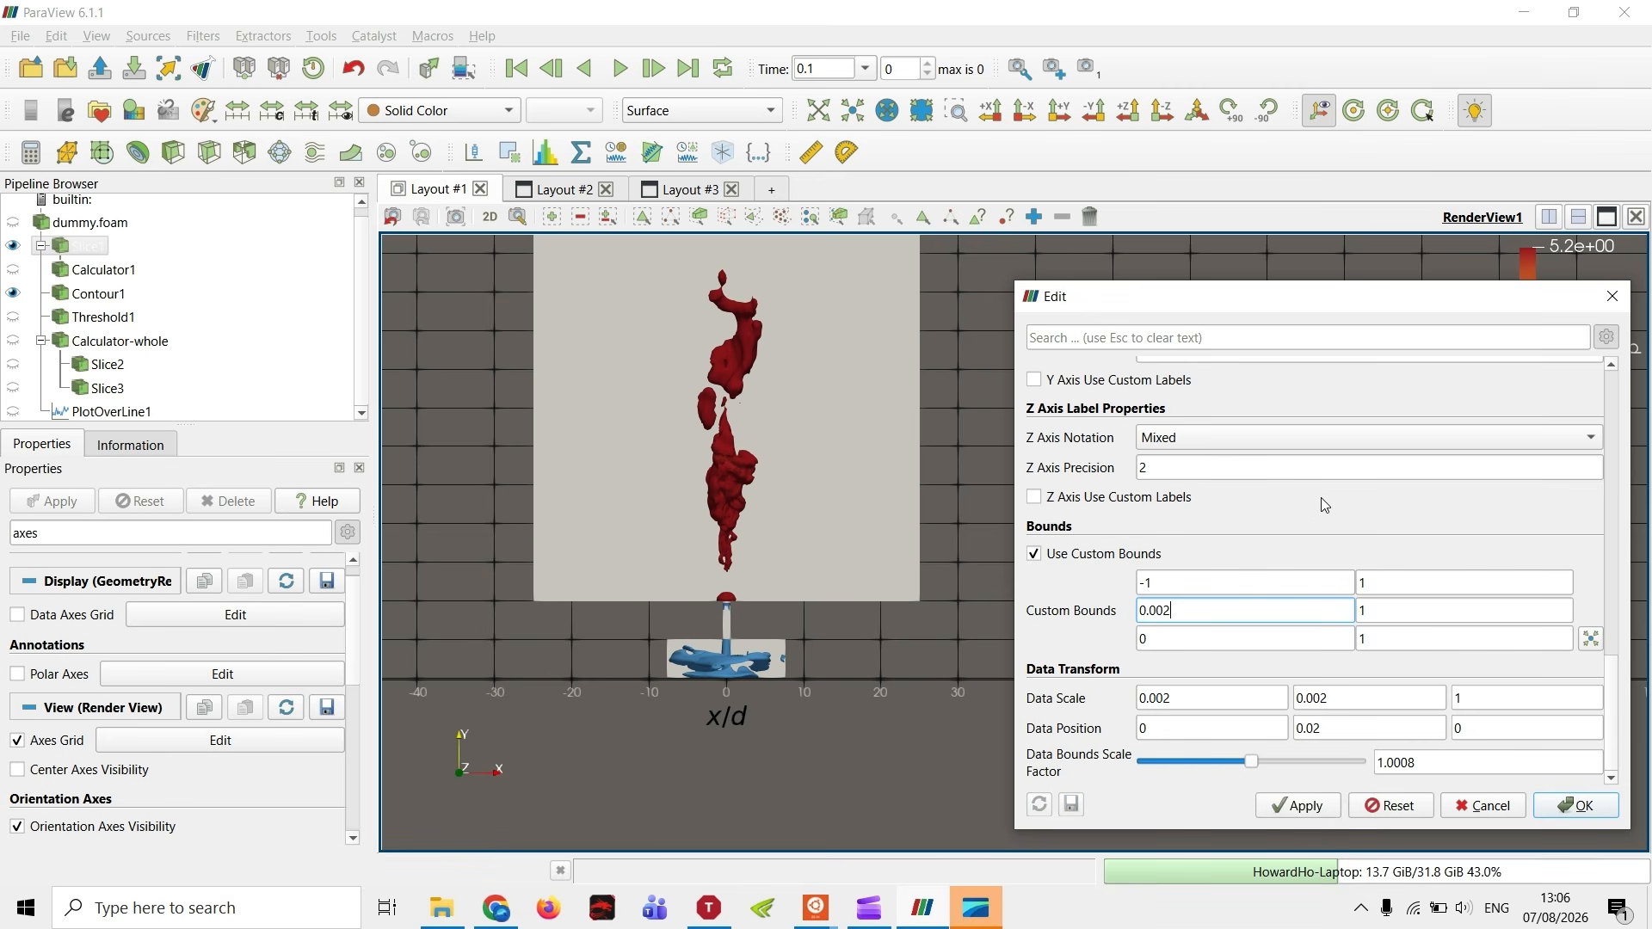
{"action": "key", "text": "BackSpace"}
{"action": "key", "text": "BackSpace"}
{"action": "type", "text": "2"}
{"action": "left_click", "coordinate": [1298, 805]}
{"action": "left_click", "coordinate": [876, 730]}
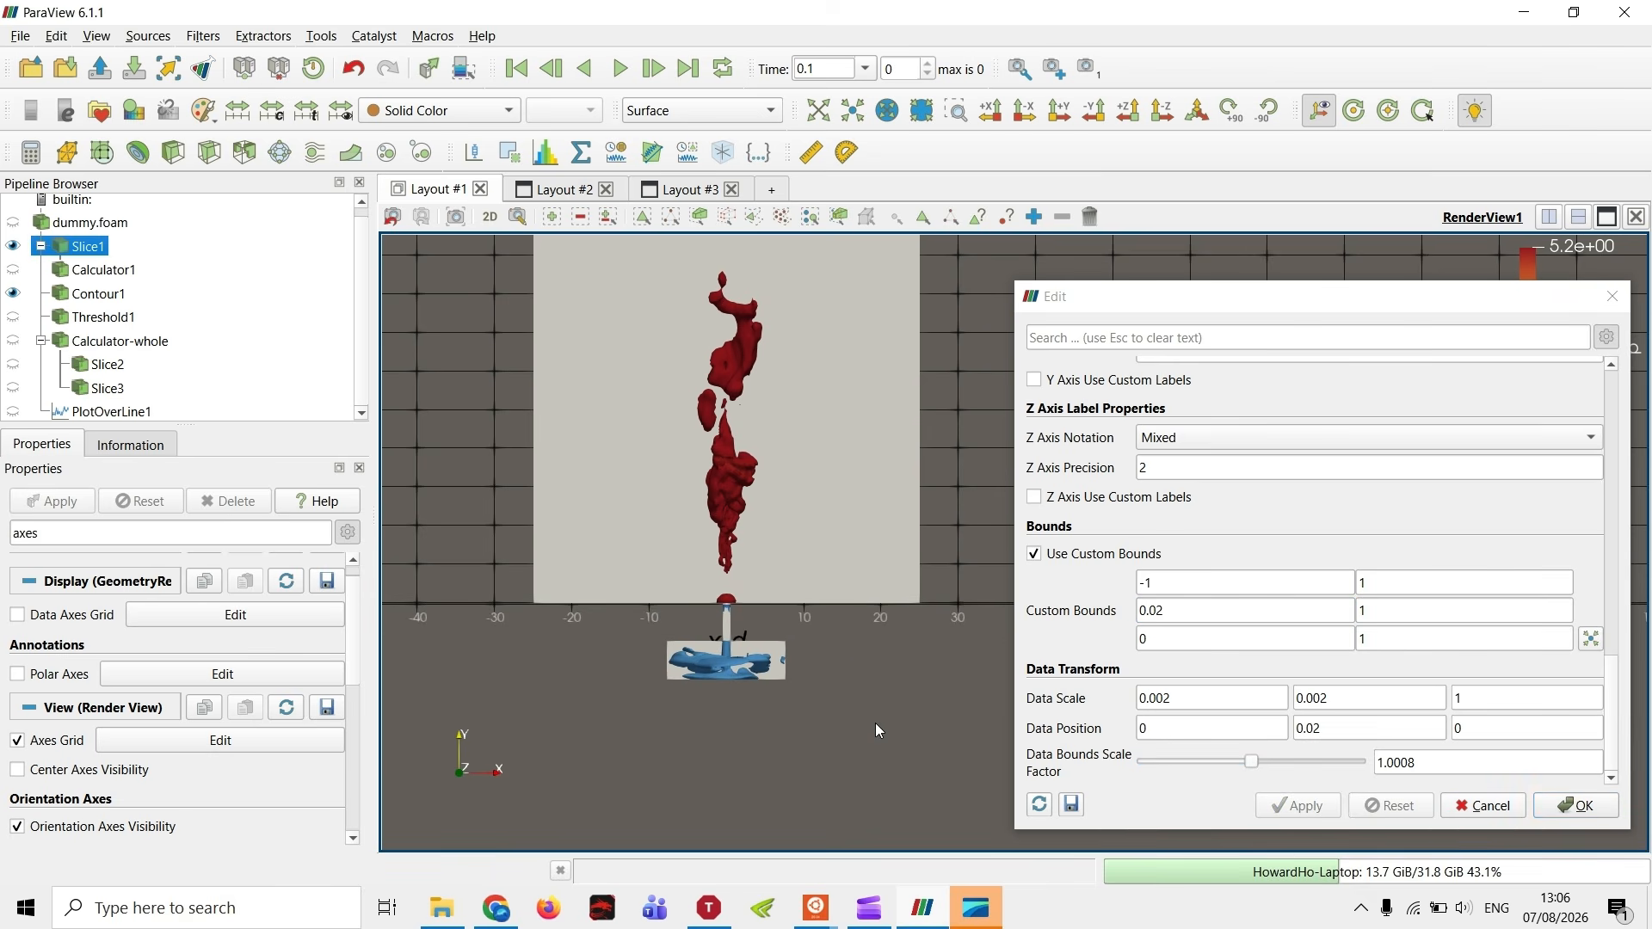
{"action": "scroll", "coordinate": [875, 724], "scroll_direction": "down", "scroll_amount": 2}
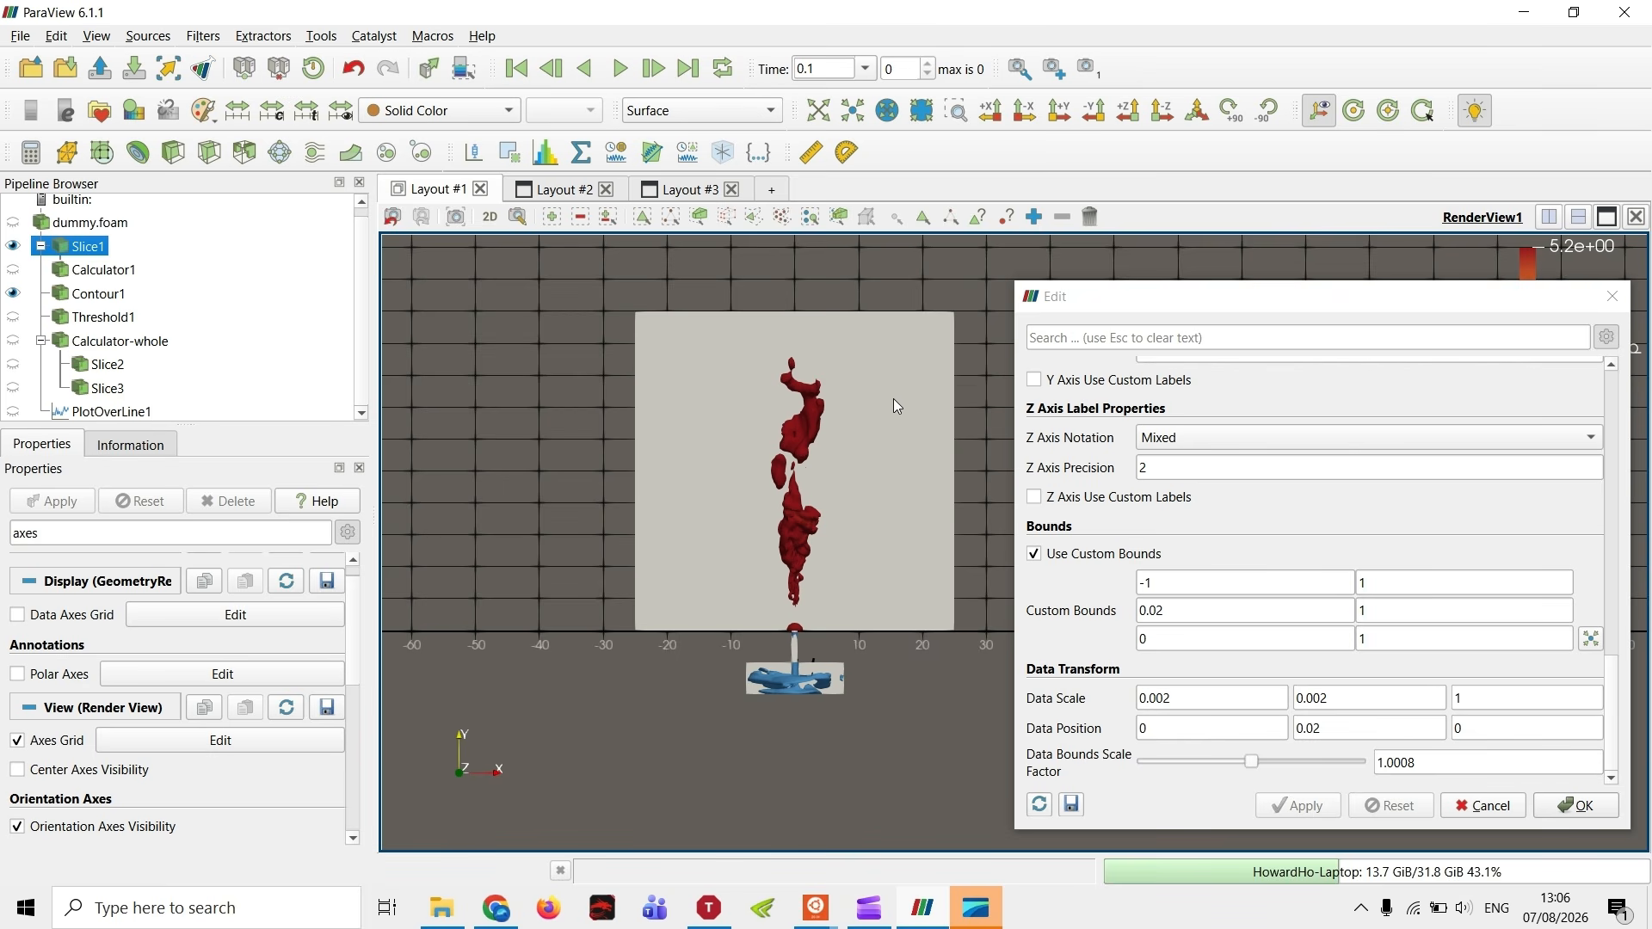
- Turn off the axes grid's custom bounds, apply the change and accept the grid settings
{"action": "left_click", "coordinate": [1086, 553]}
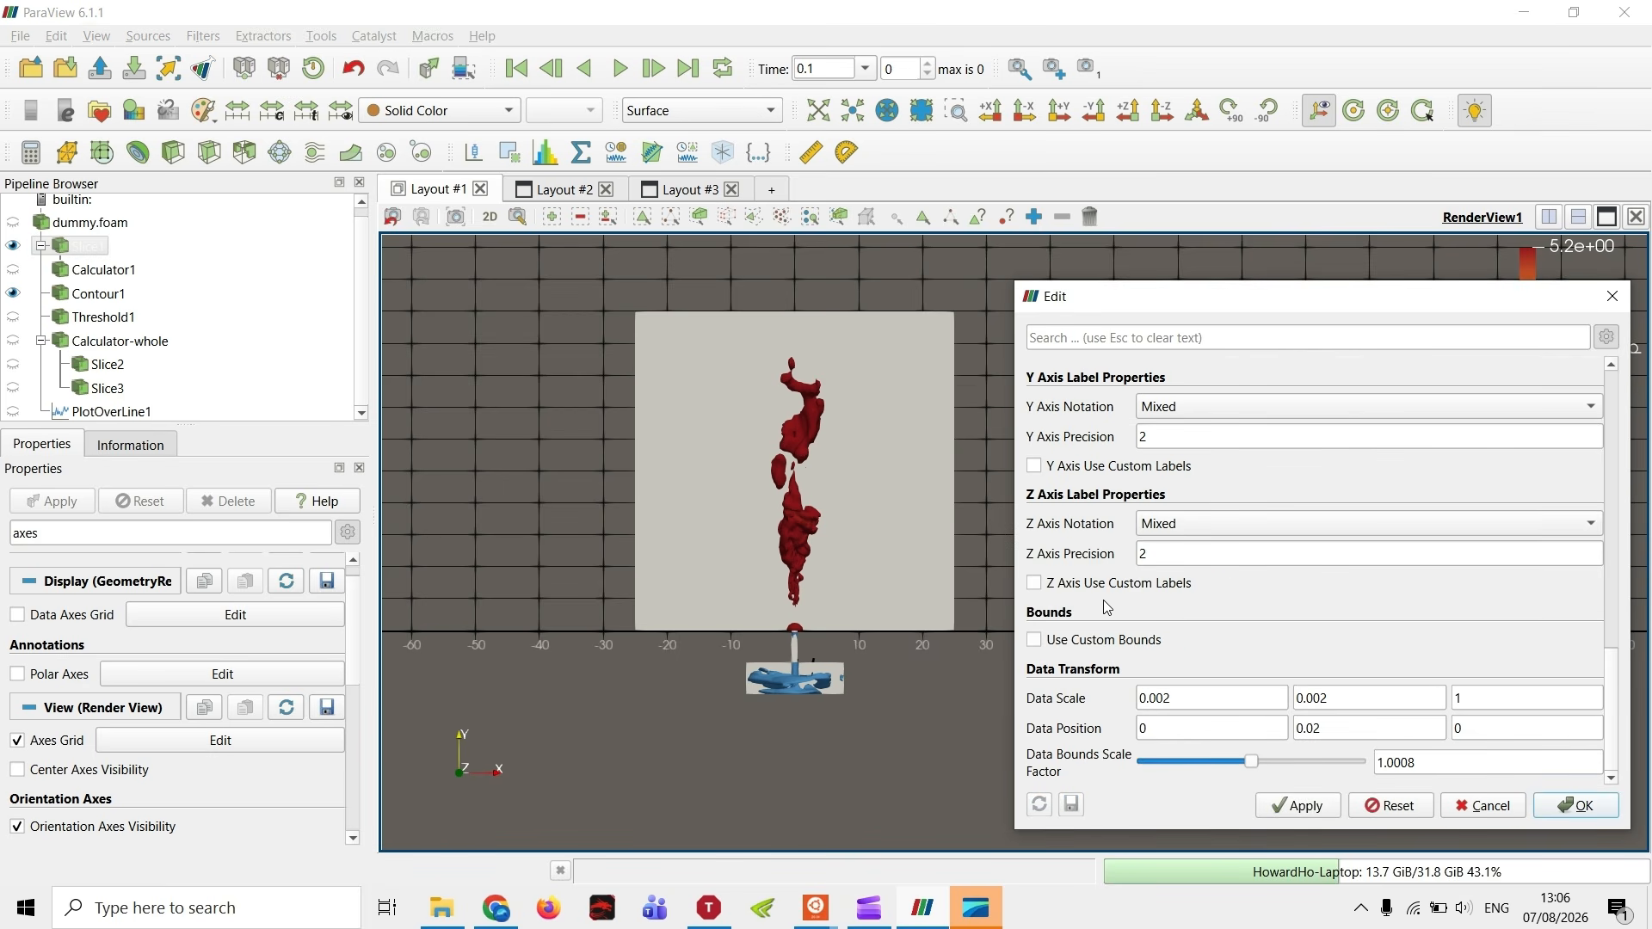
{"action": "left_click", "coordinate": [1297, 805]}
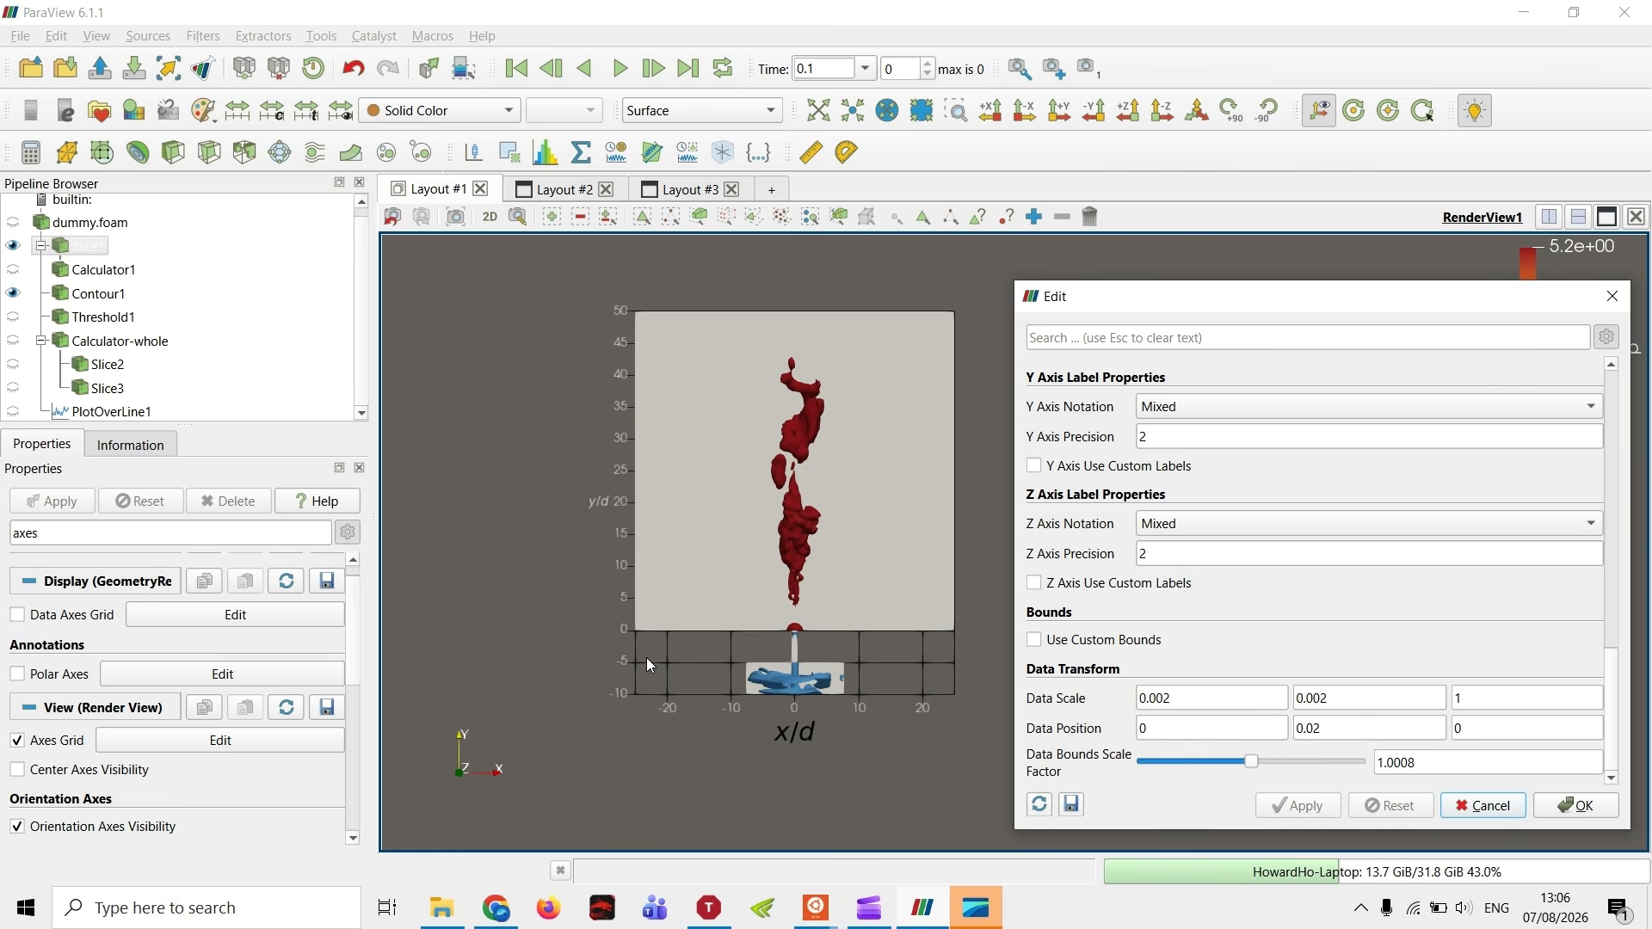
{"action": "scroll", "coordinate": [1342, 655], "scroll_direction": "up", "scroll_amount": 5}
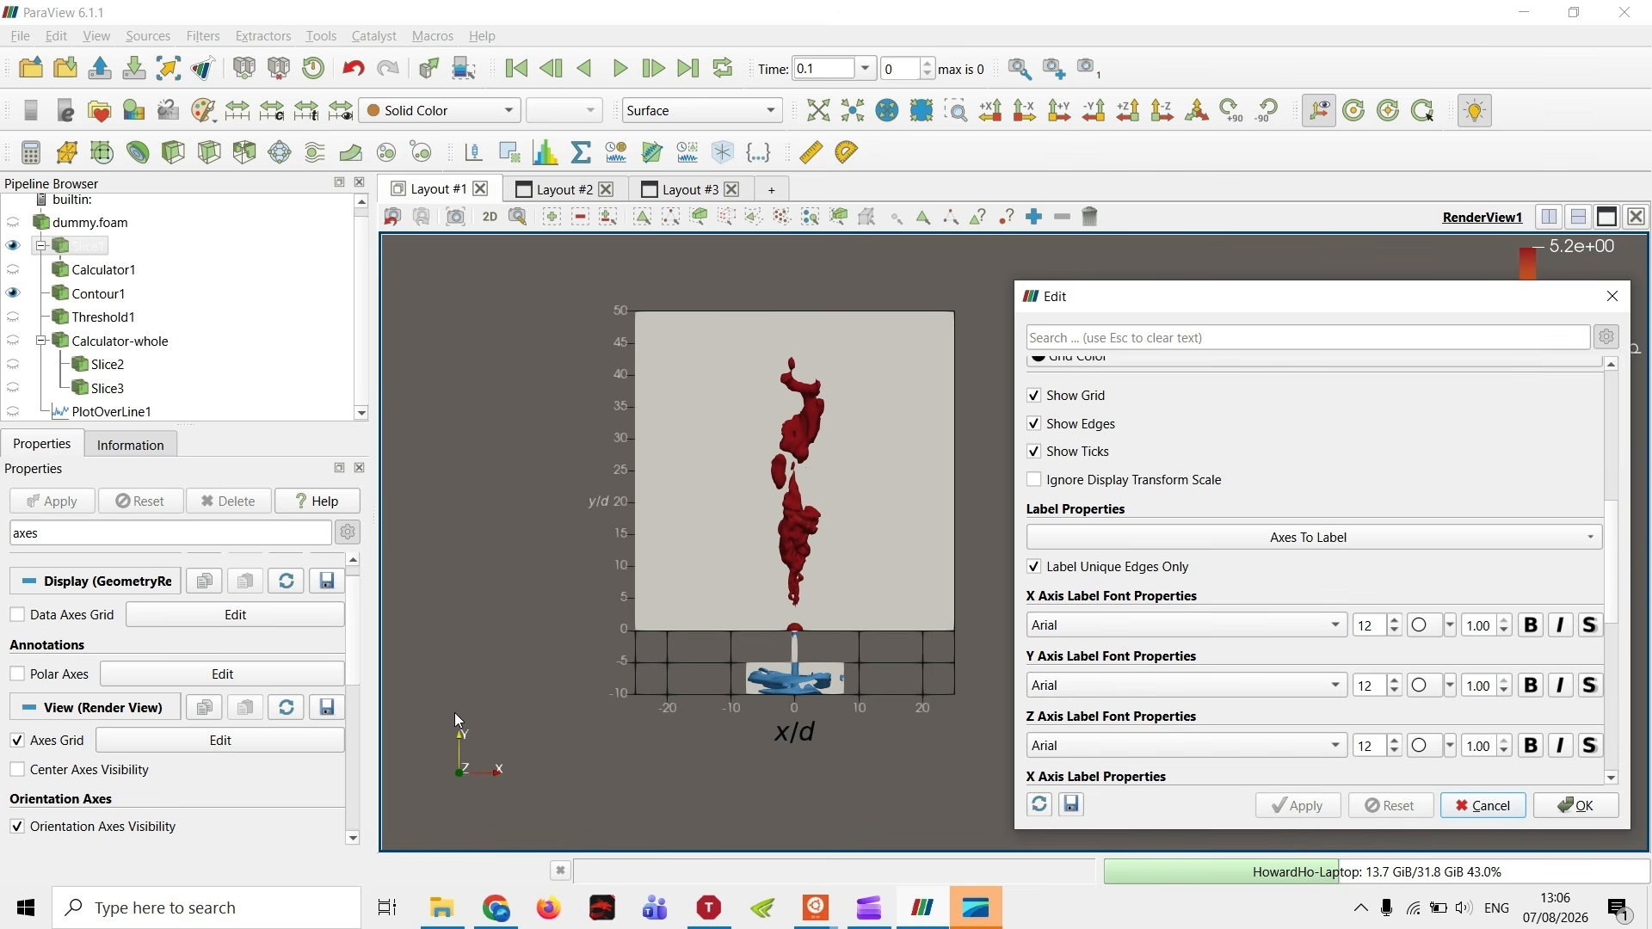
{"action": "mouse_move", "coordinate": [858, 800]}
{"action": "left_mouse_down"}
{"action": "mouse_move", "coordinate": [833, 800]}
{"action": "mouse_move", "coordinate": [852, 810]}
{"action": "left_mouse_up"}
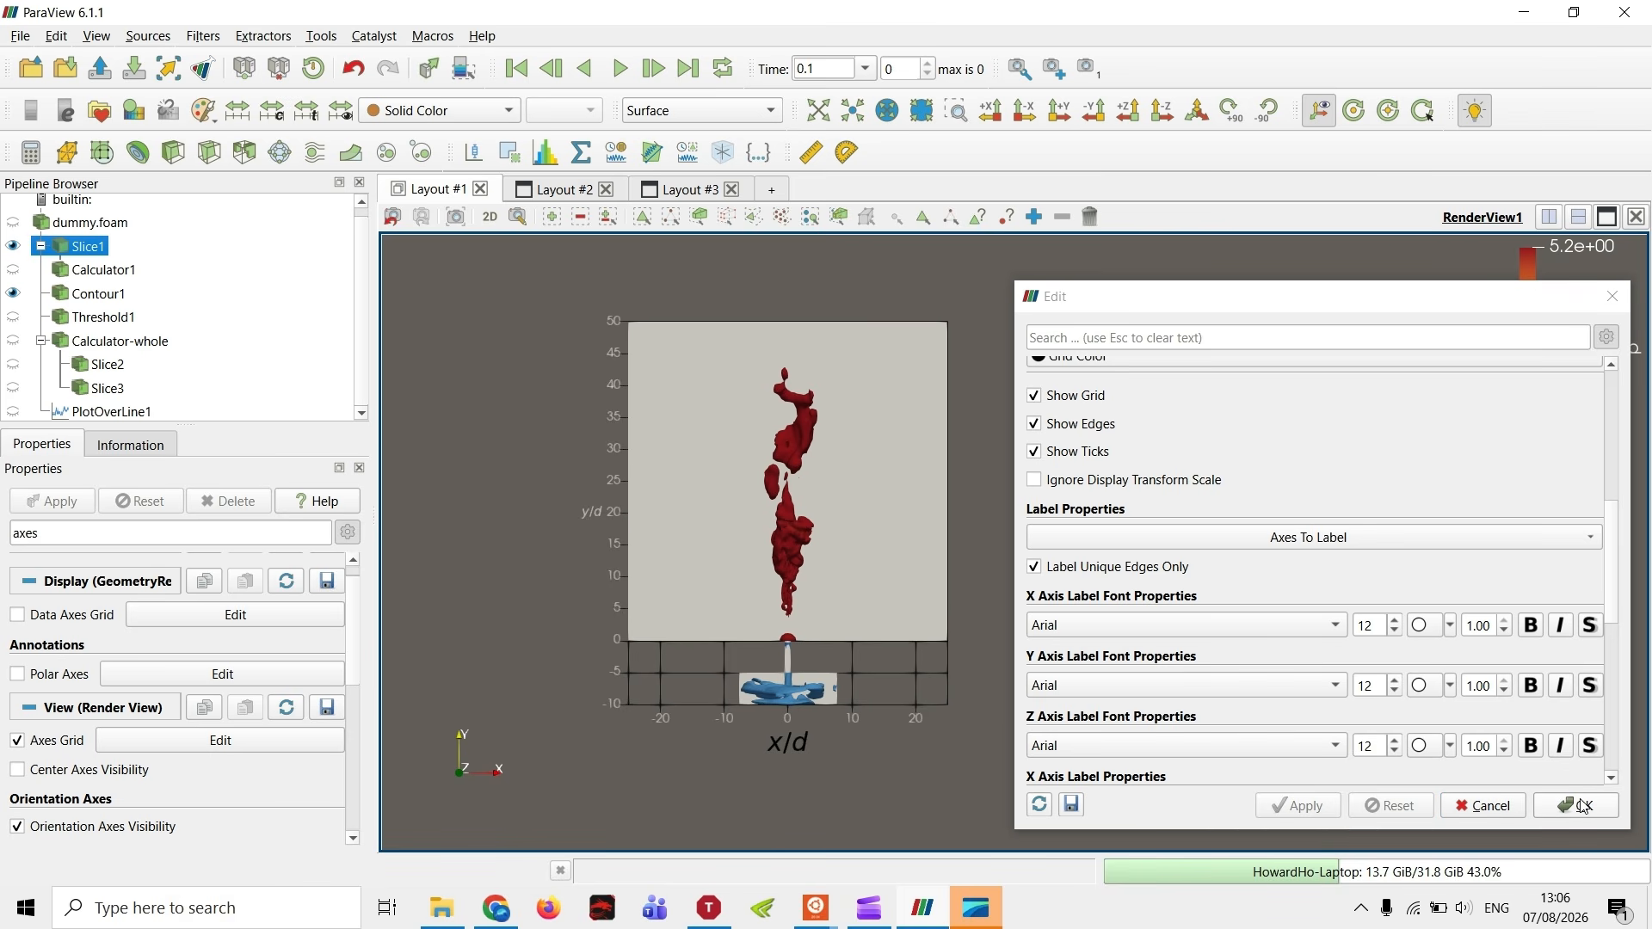
{"action": "left_click", "coordinate": [1581, 805]}
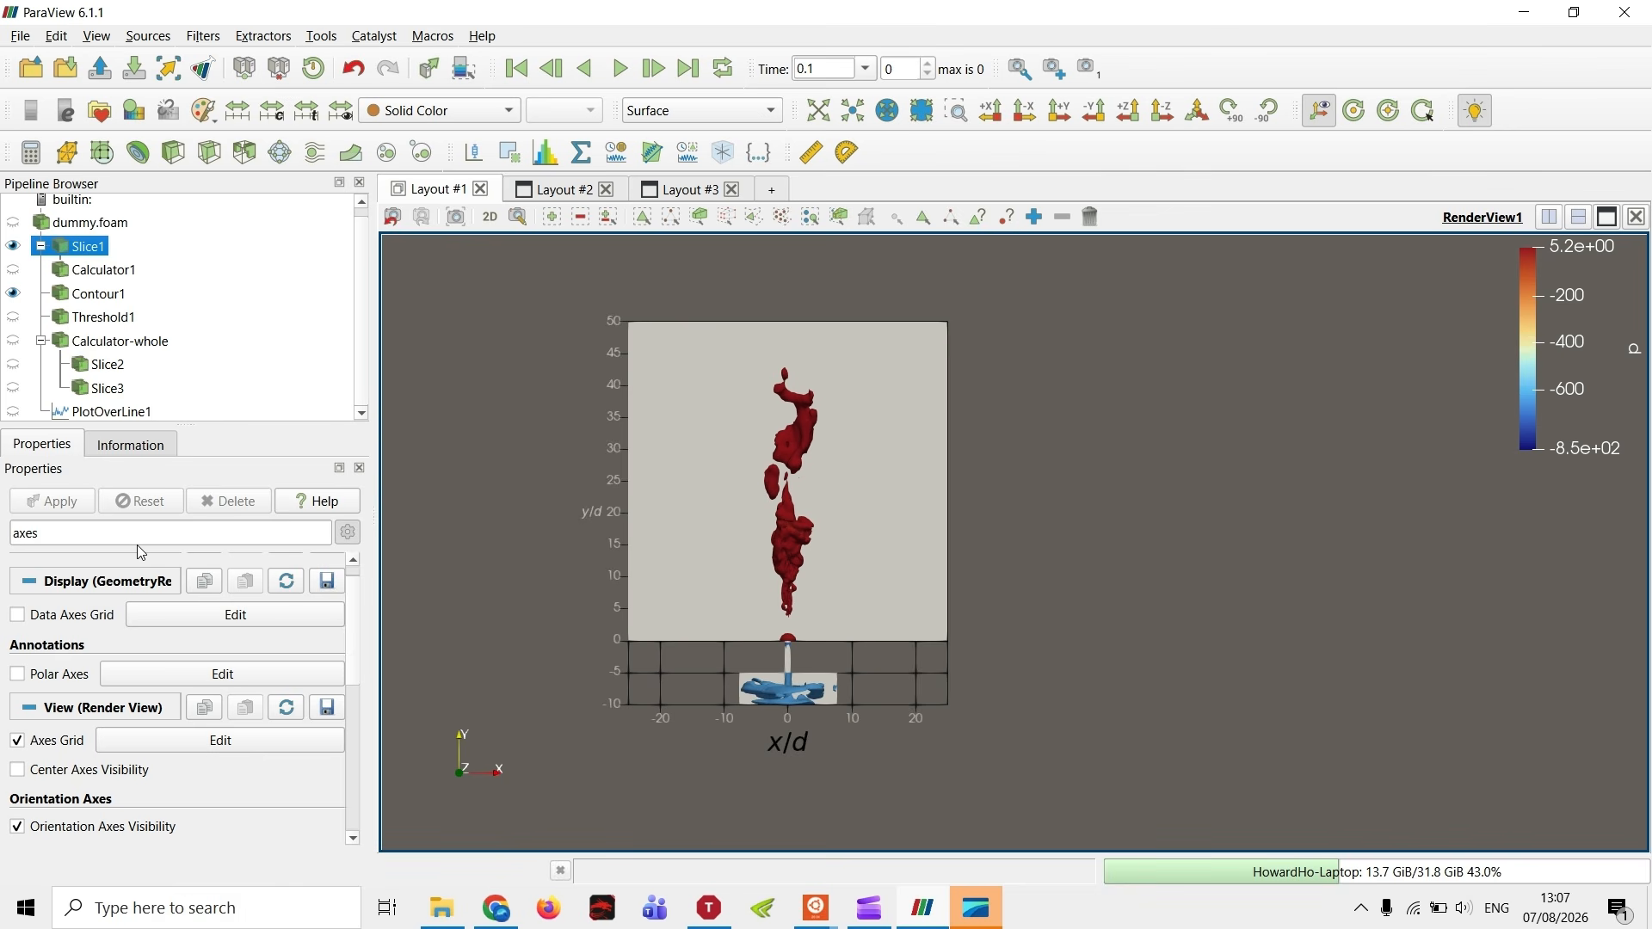
- Clear the "axes" filter from the property search and bring up the render view's Background settings
{"action": "scroll", "coordinate": [145, 719], "scroll_direction": "up", "scroll_amount": 1}
{"action": "left_click_drag", "start_coordinate": [41, 533], "coordinate": [3, 535]}
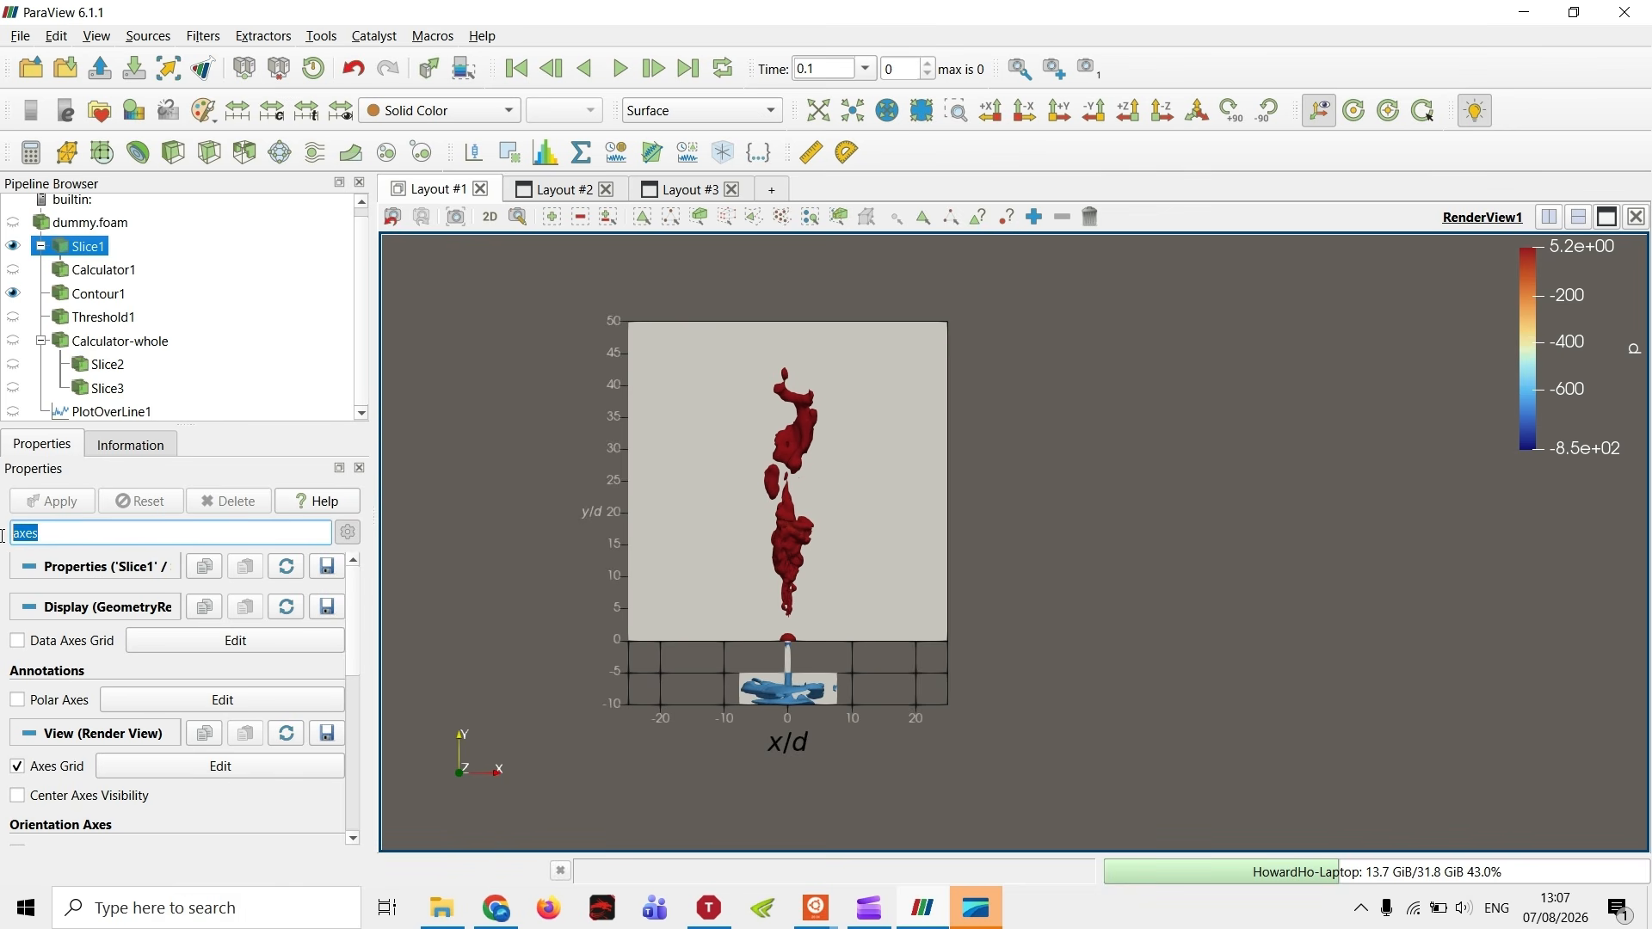
{"action": "key", "text": "BackSpace"}
{"action": "scroll", "coordinate": [185, 703], "scroll_direction": "down", "scroll_amount": 10}
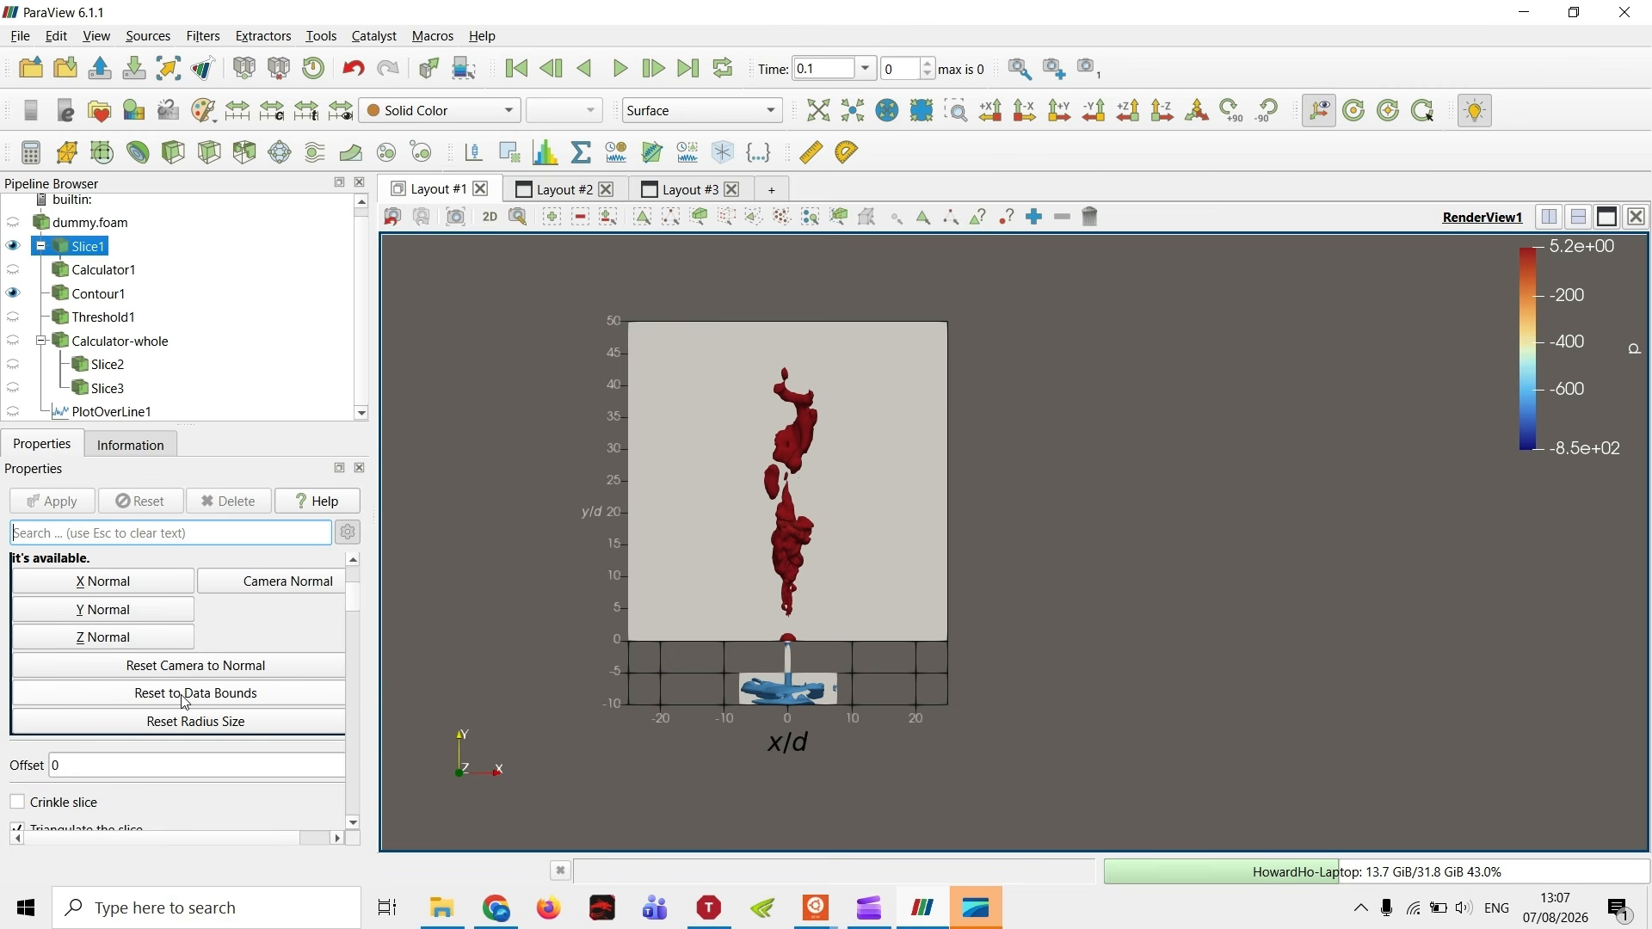
{"action": "scroll", "coordinate": [185, 703], "scroll_direction": "down", "scroll_amount": 7}
{"action": "scroll", "coordinate": [341, 645], "scroll_direction": "down", "scroll_amount": 10}
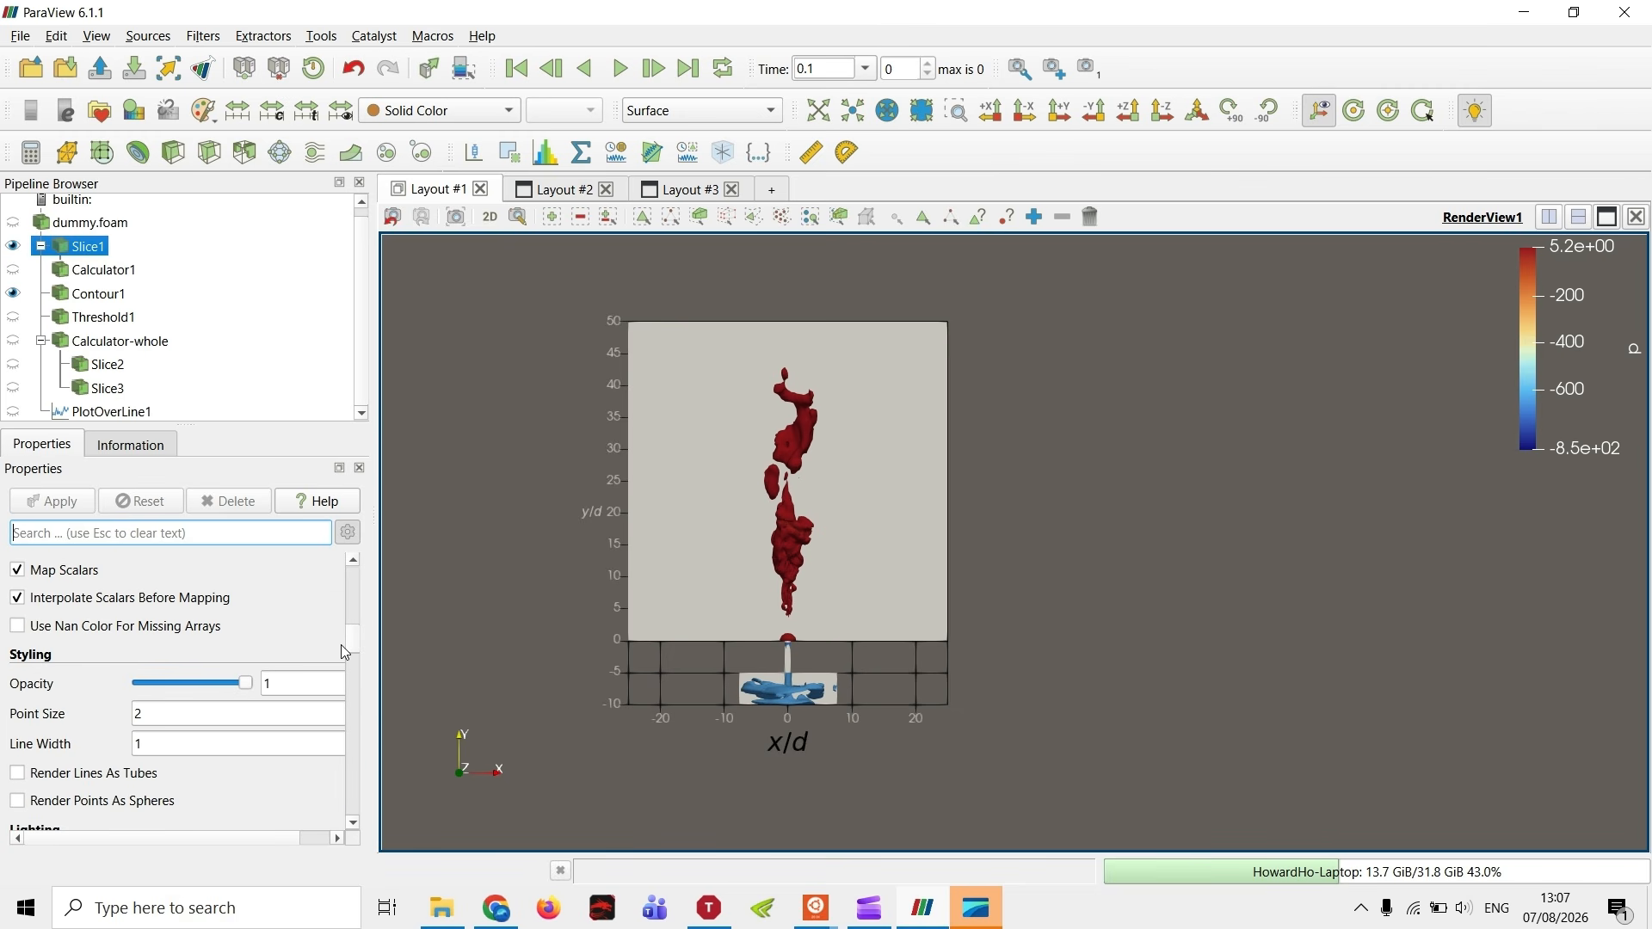
{"action": "scroll", "coordinate": [342, 651], "scroll_direction": "down", "scroll_amount": 10}
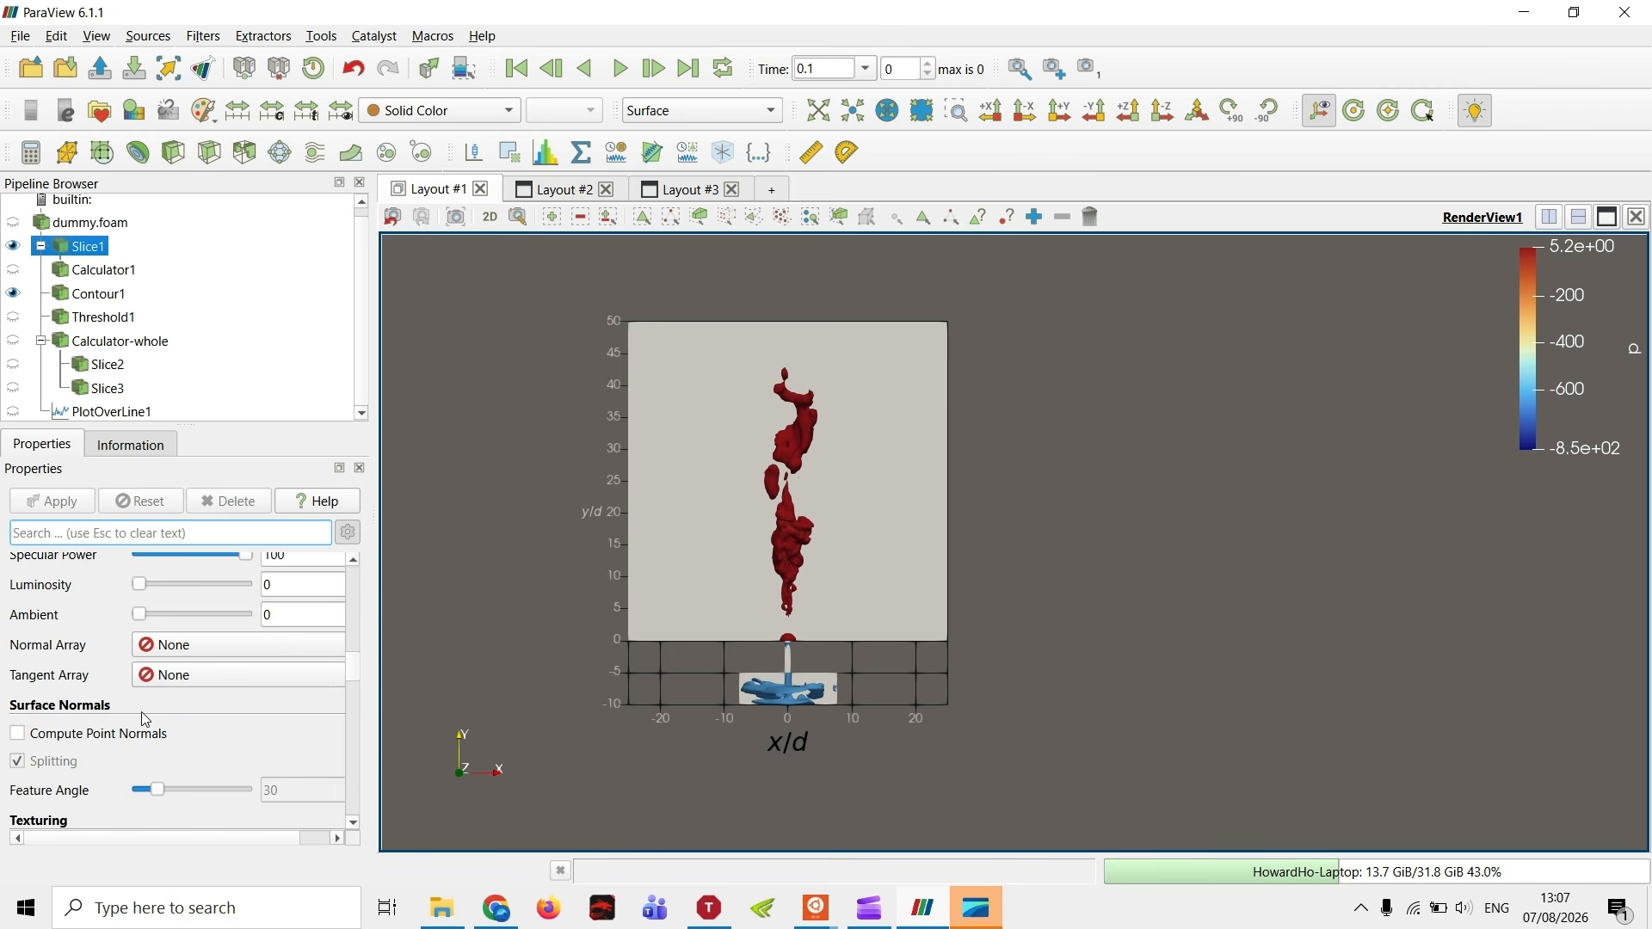
{"action": "scroll", "coordinate": [144, 719], "scroll_direction": "down", "scroll_amount": 5}
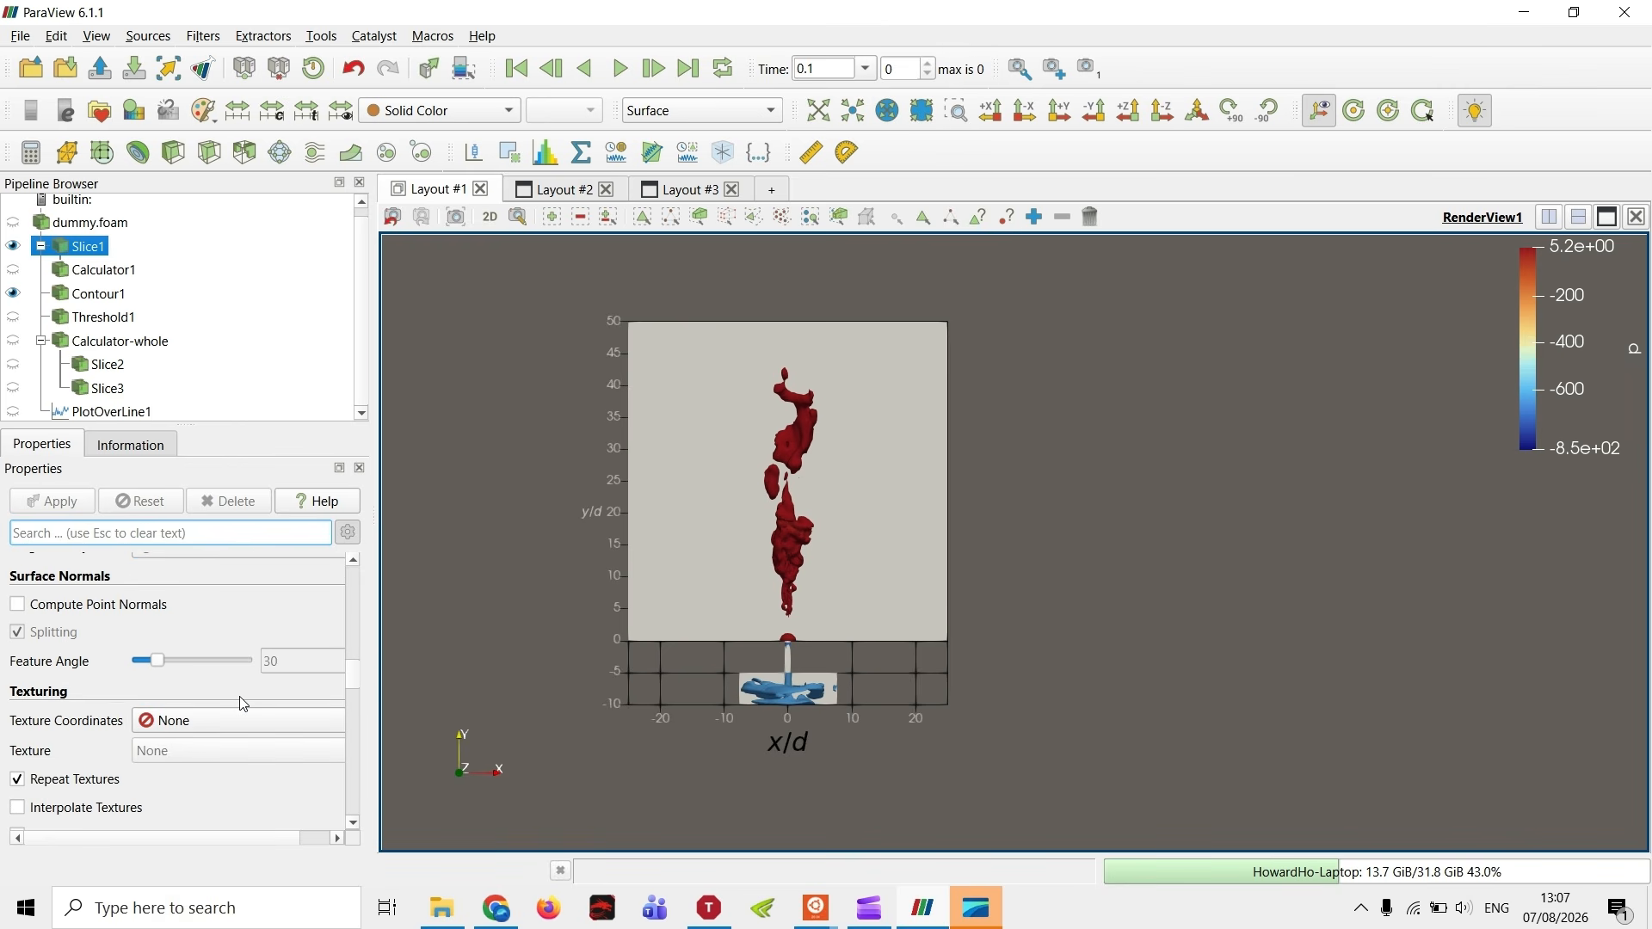
{"action": "scroll", "coordinate": [258, 680], "scroll_direction": "down", "scroll_amount": 2}
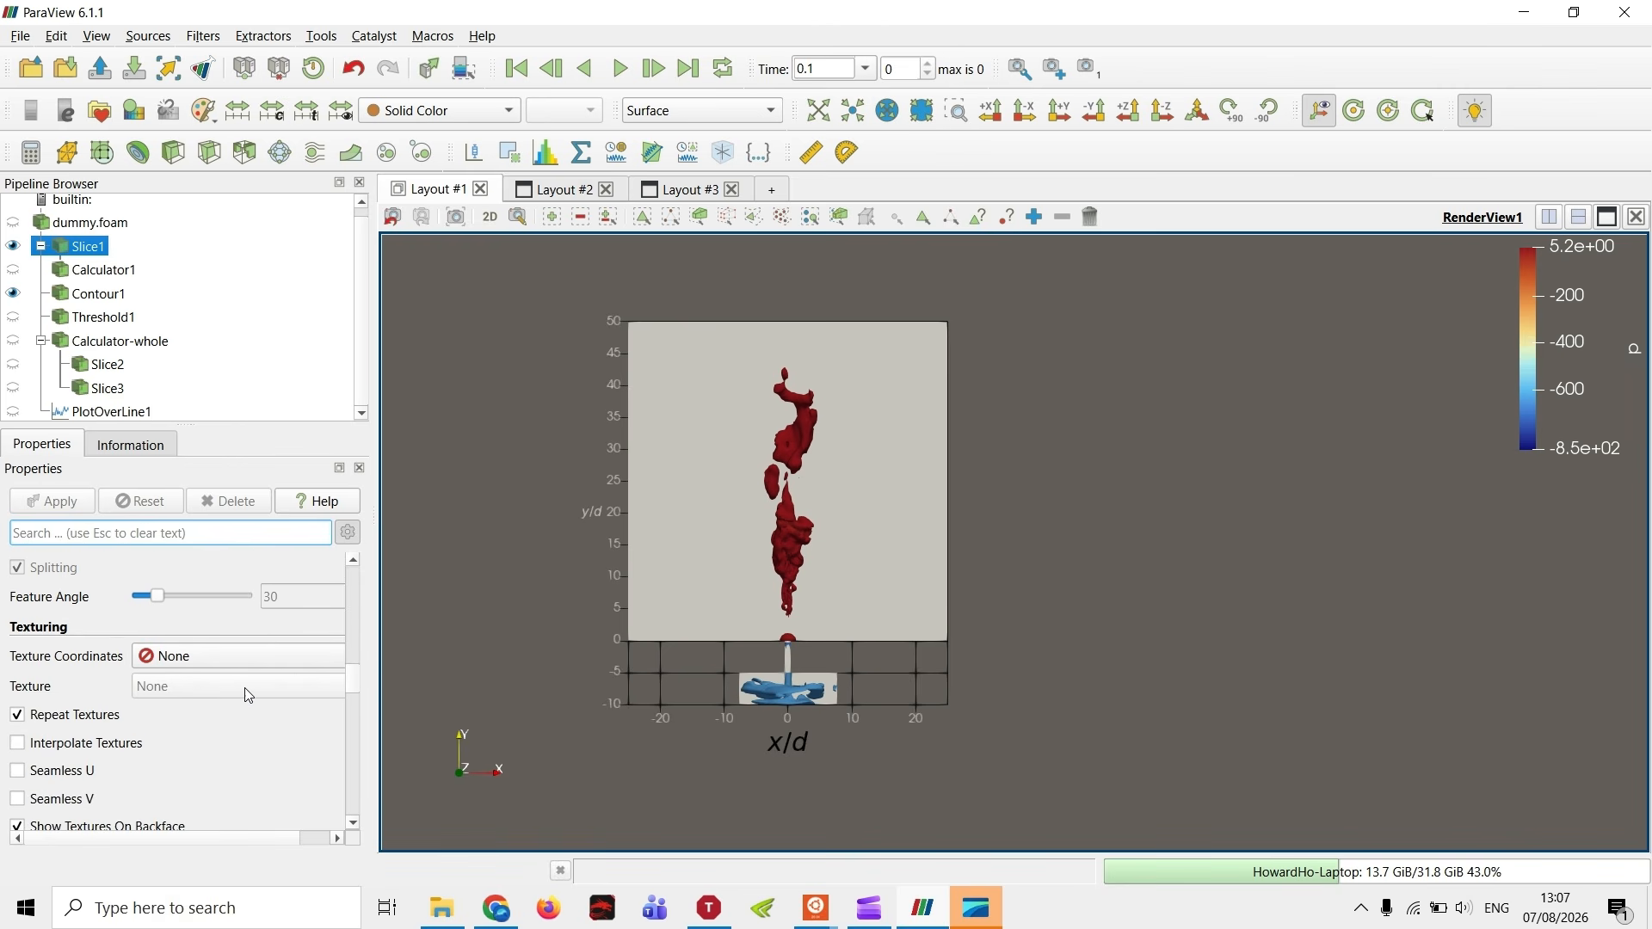
{"action": "left_click", "coordinate": [354, 685]}
{"action": "scroll", "coordinate": [143, 626], "scroll_direction": "up", "scroll_amount": 3}
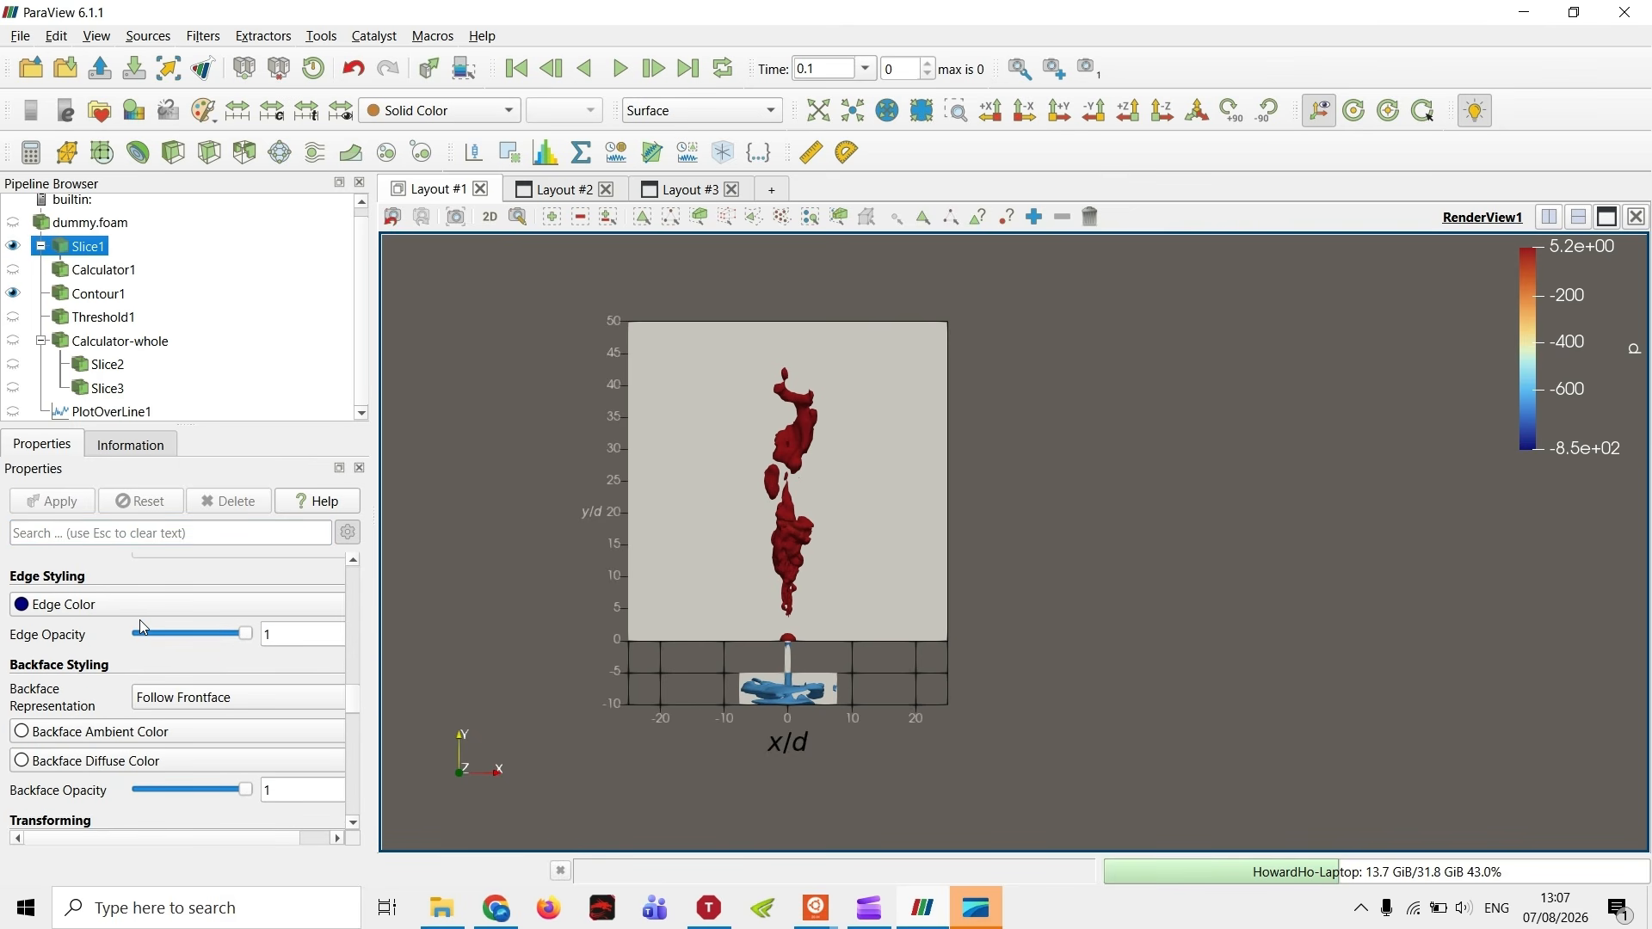
{"action": "left_click", "coordinate": [349, 706]}
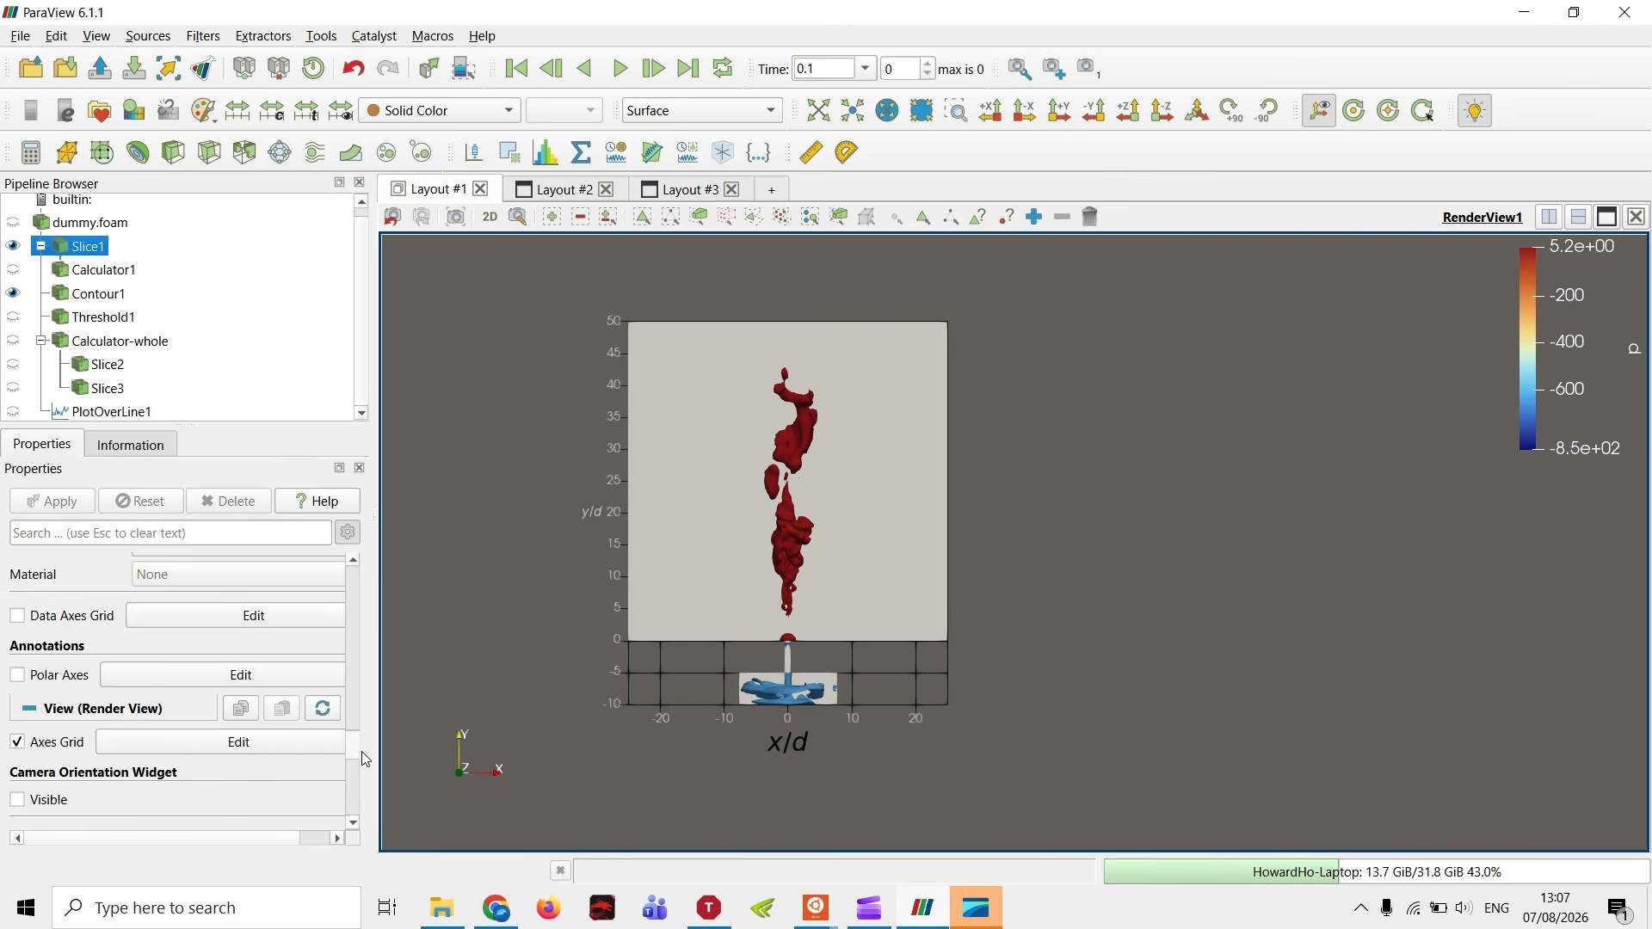
{"action": "left_click_drag", "start_coordinate": [362, 753], "coordinate": [376, 815]}
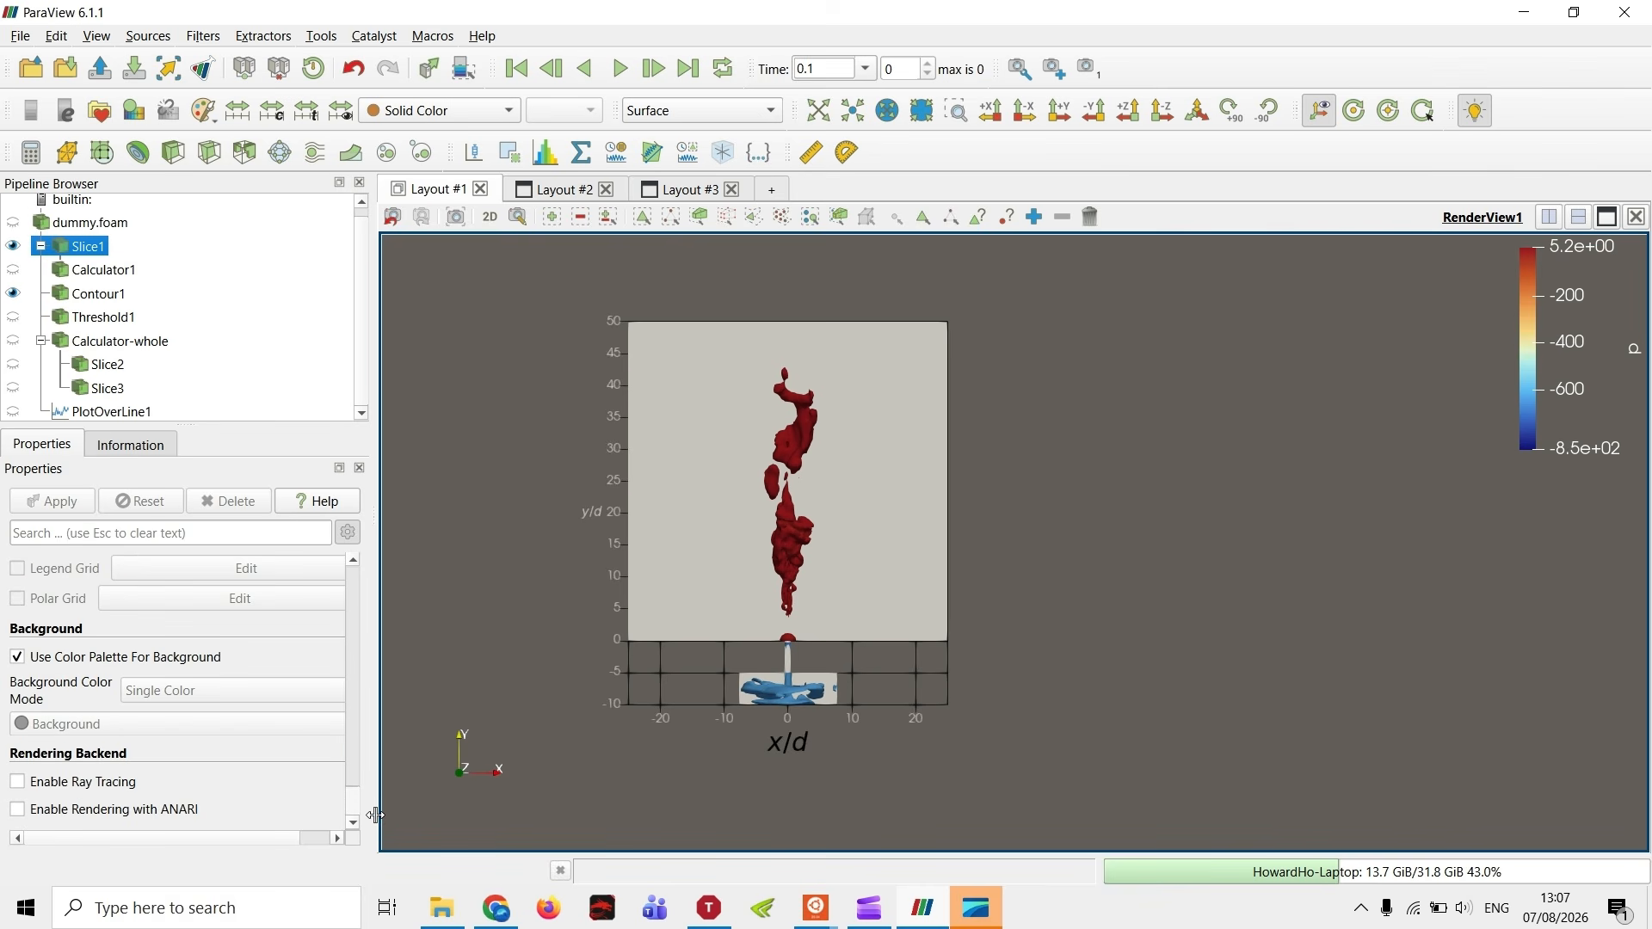
- Turn off Use Color Palette For Background, set the view background to white and inspect the axes grid against it
{"action": "left_click", "coordinate": [101, 658]}
{"action": "left_click", "coordinate": [101, 726]}
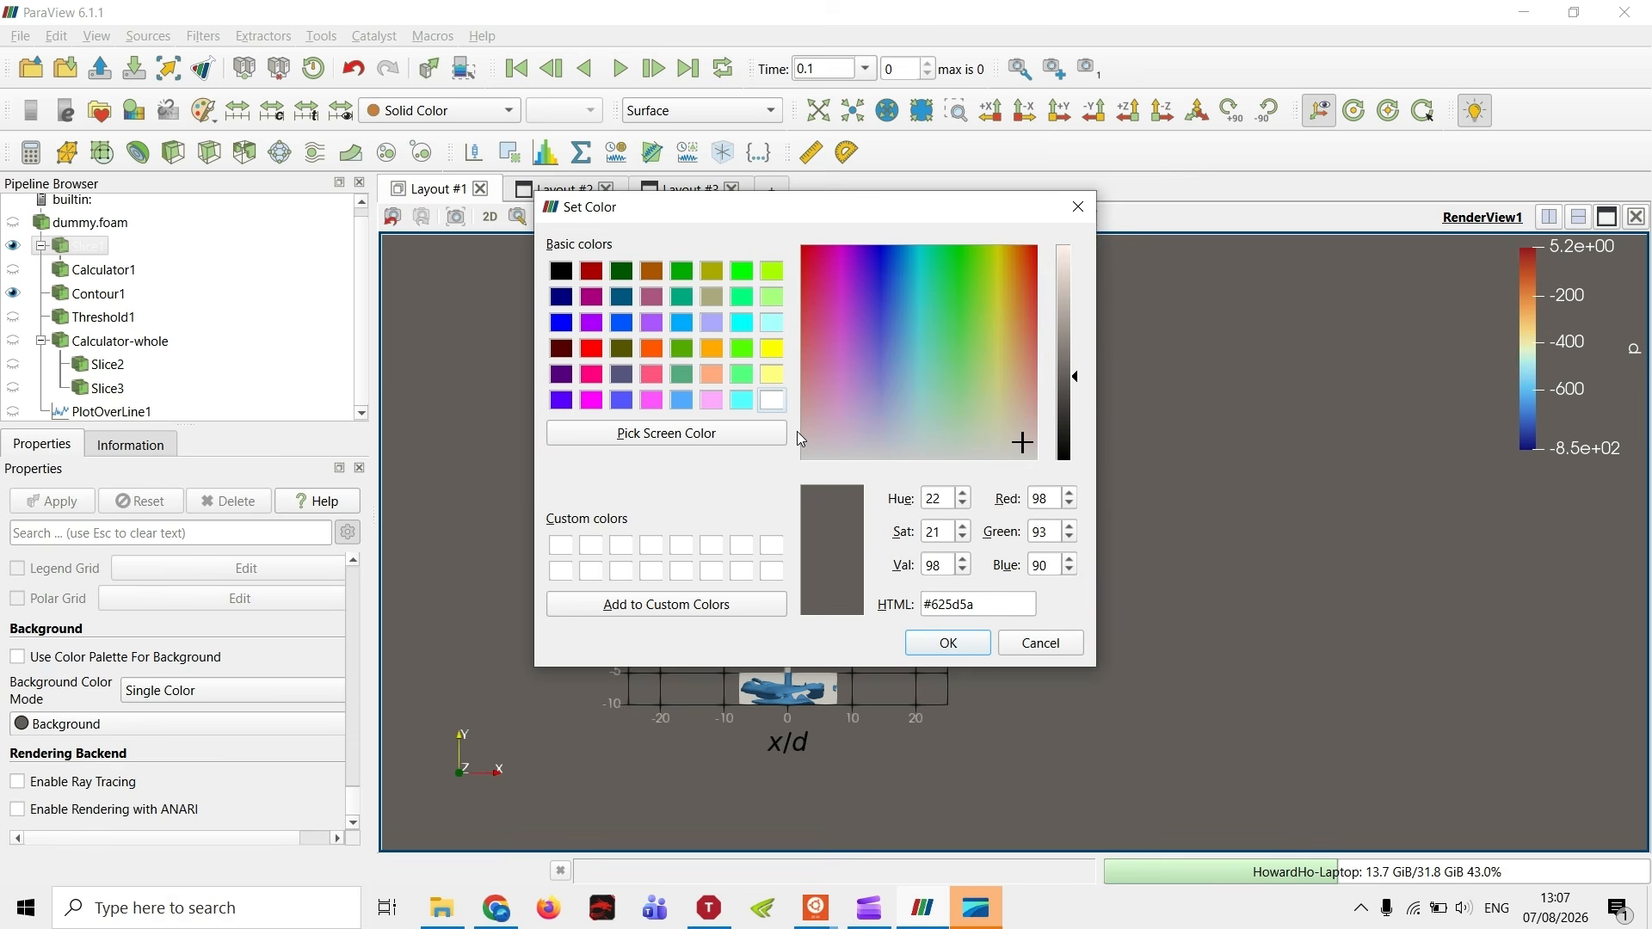
{"action": "left_click", "coordinate": [773, 402]}
{"action": "left_click", "coordinate": [949, 645]}
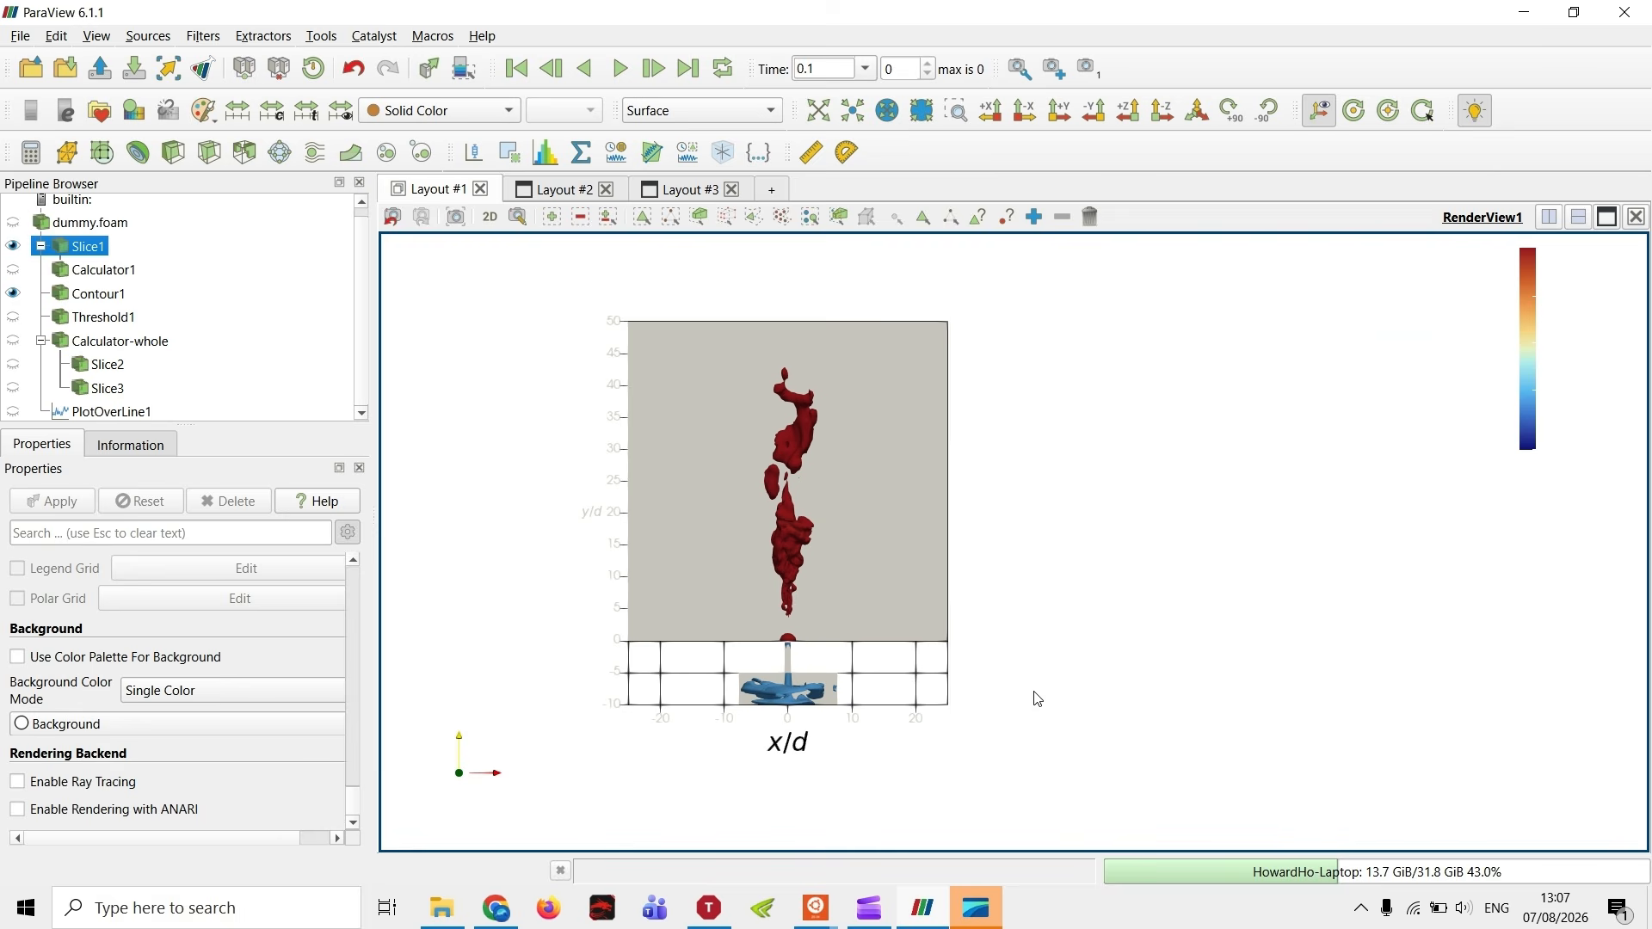
{"action": "left_click_drag", "start_coordinate": [1033, 691], "coordinate": [1121, 719]}
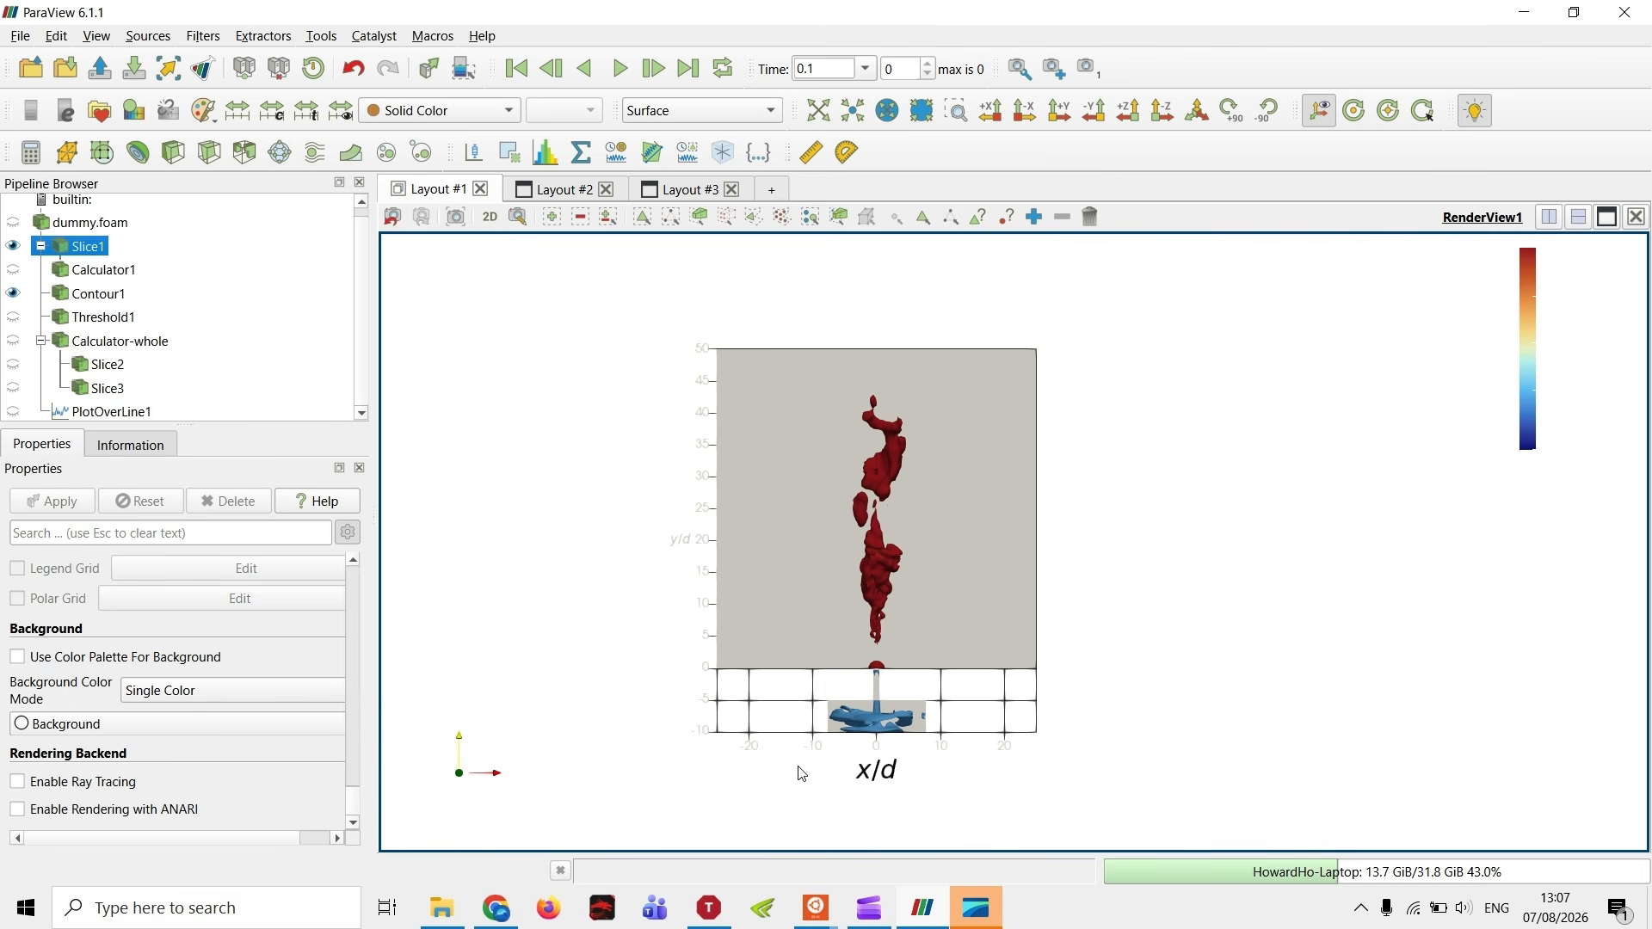
{"action": "scroll", "coordinate": [266, 713], "scroll_direction": "down", "scroll_amount": 5}
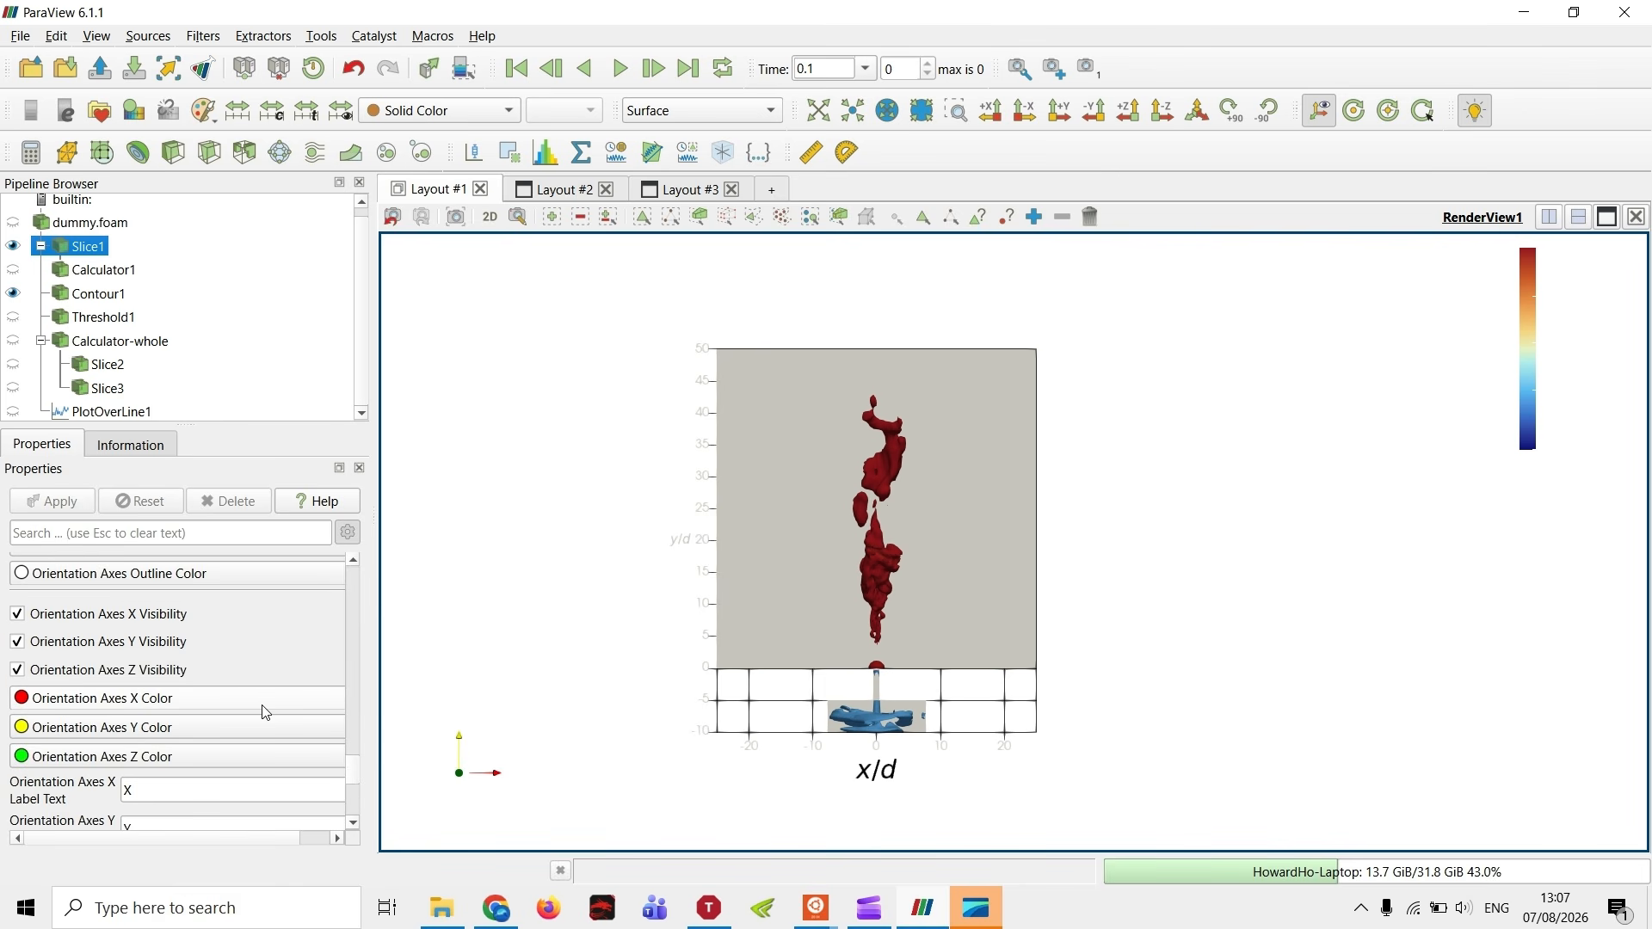
- Set the X, Y and Z axis label fonts of the axes grid to black, apply the change and accept the grid settings
{"action": "scroll", "coordinate": [239, 605], "scroll_direction": "up", "scroll_amount": 3}
{"action": "left_click", "coordinate": [240, 592]}
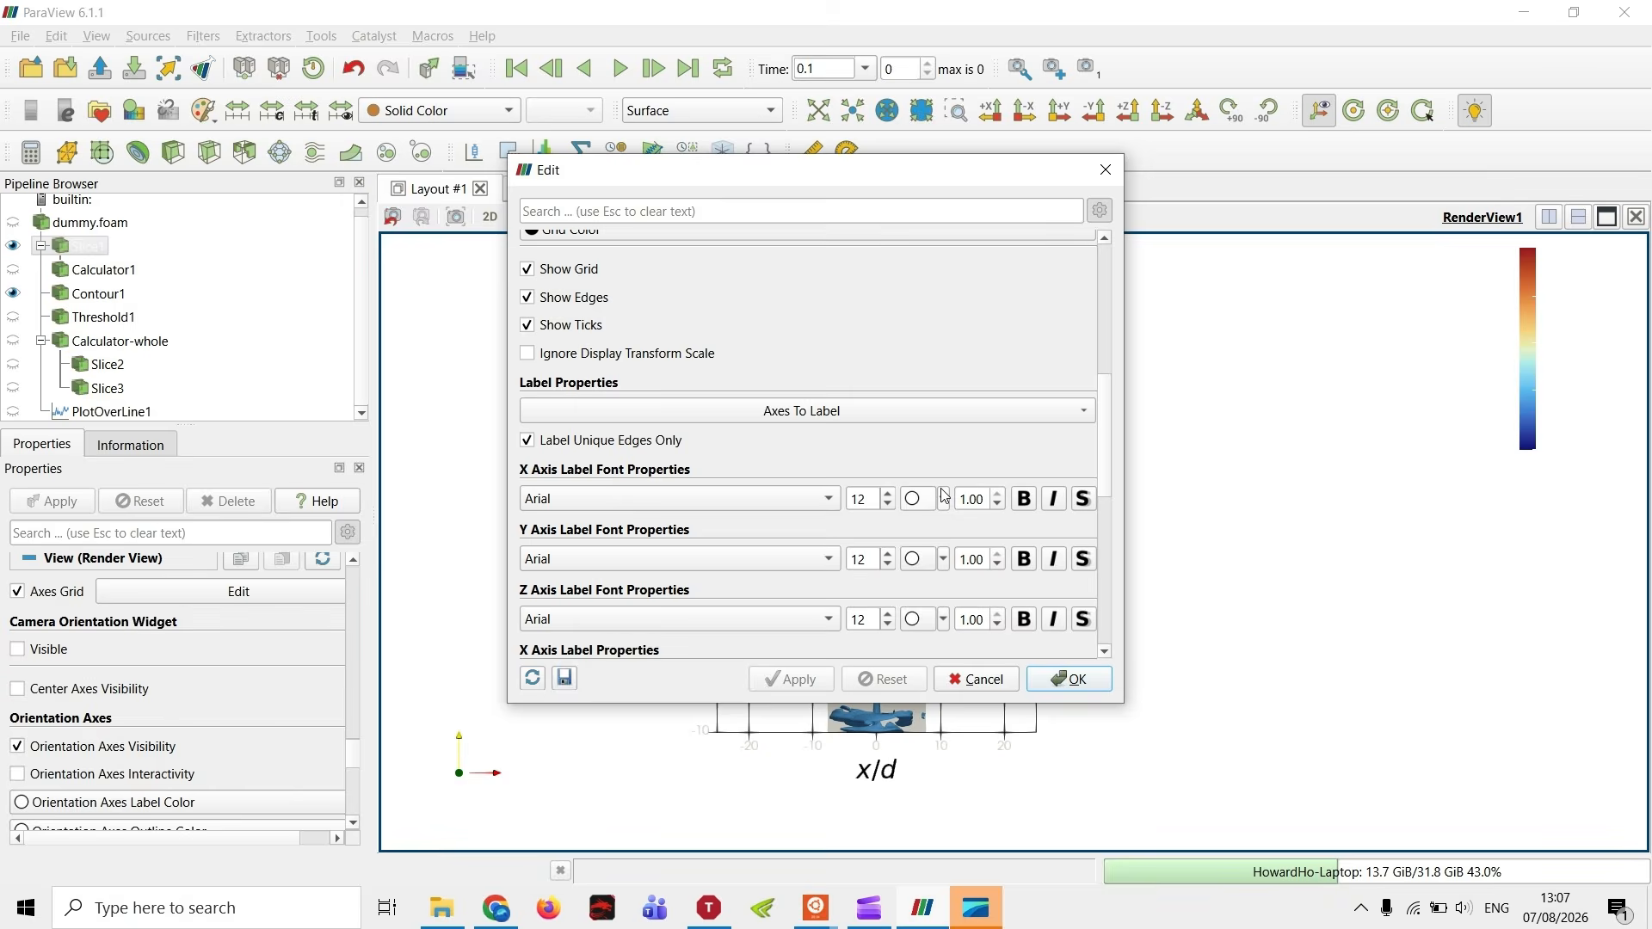
{"action": "scroll", "coordinate": [886, 469], "scroll_direction": "down", "scroll_amount": 5}
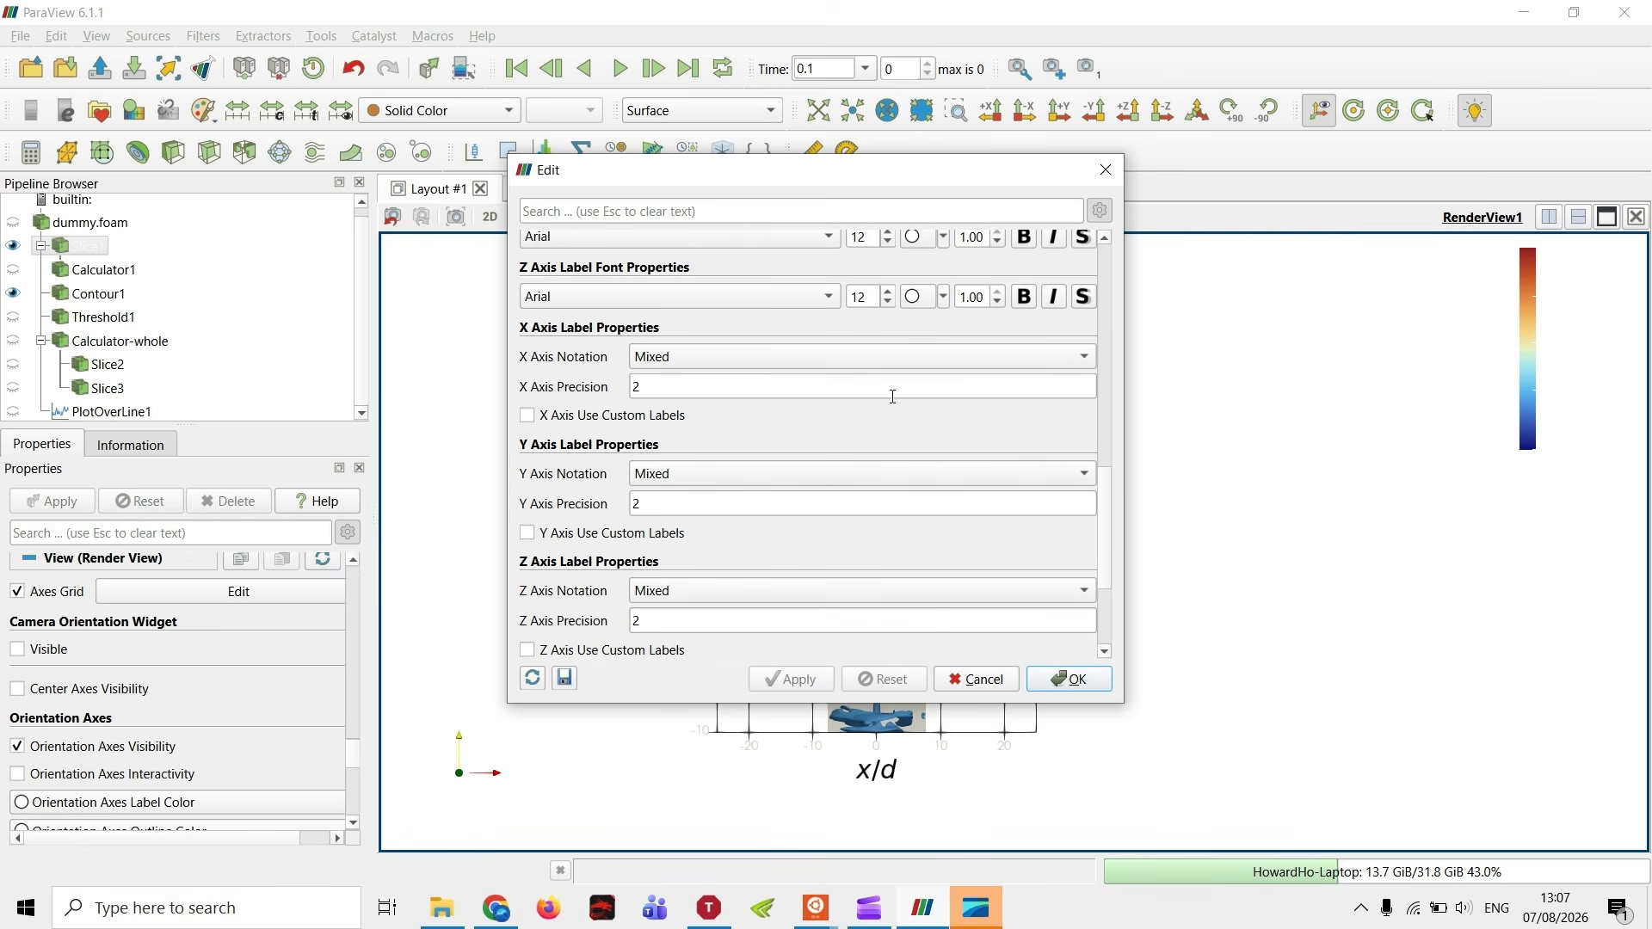
{"action": "scroll", "coordinate": [790, 404], "scroll_direction": "up", "scroll_amount": 5}
{"action": "scroll", "coordinate": [796, 448], "scroll_direction": "up", "scroll_amount": 1}
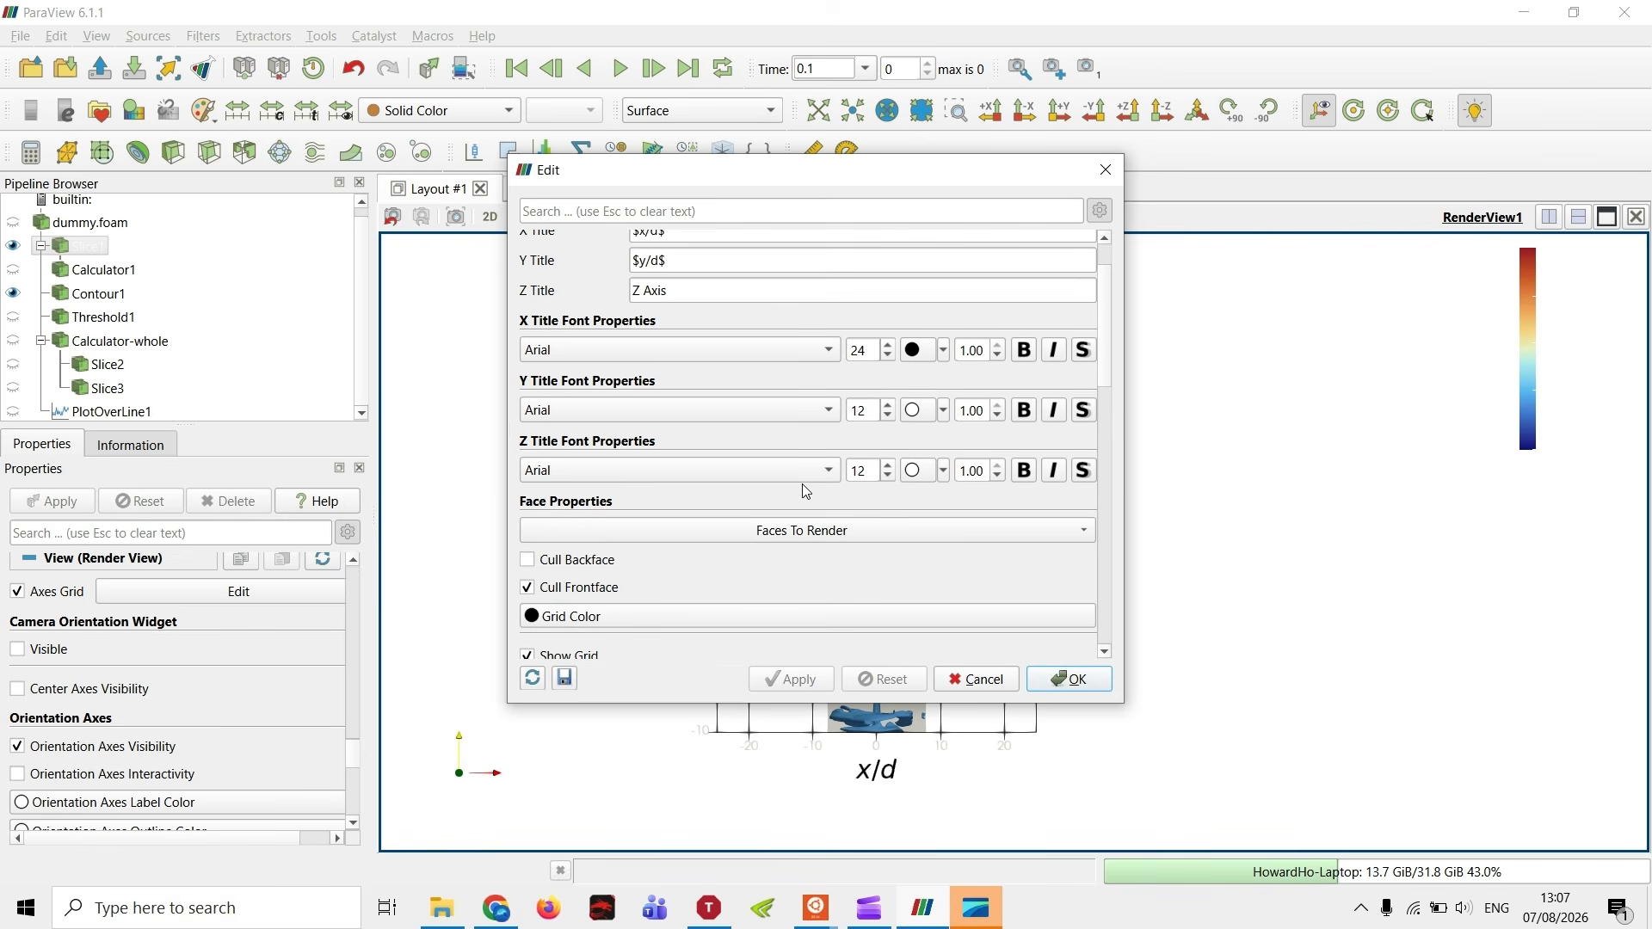
{"action": "scroll", "coordinate": [806, 492], "scroll_direction": "down", "scroll_amount": 2}
{"action": "scroll", "coordinate": [729, 586], "scroll_direction": "down", "scroll_amount": 3}
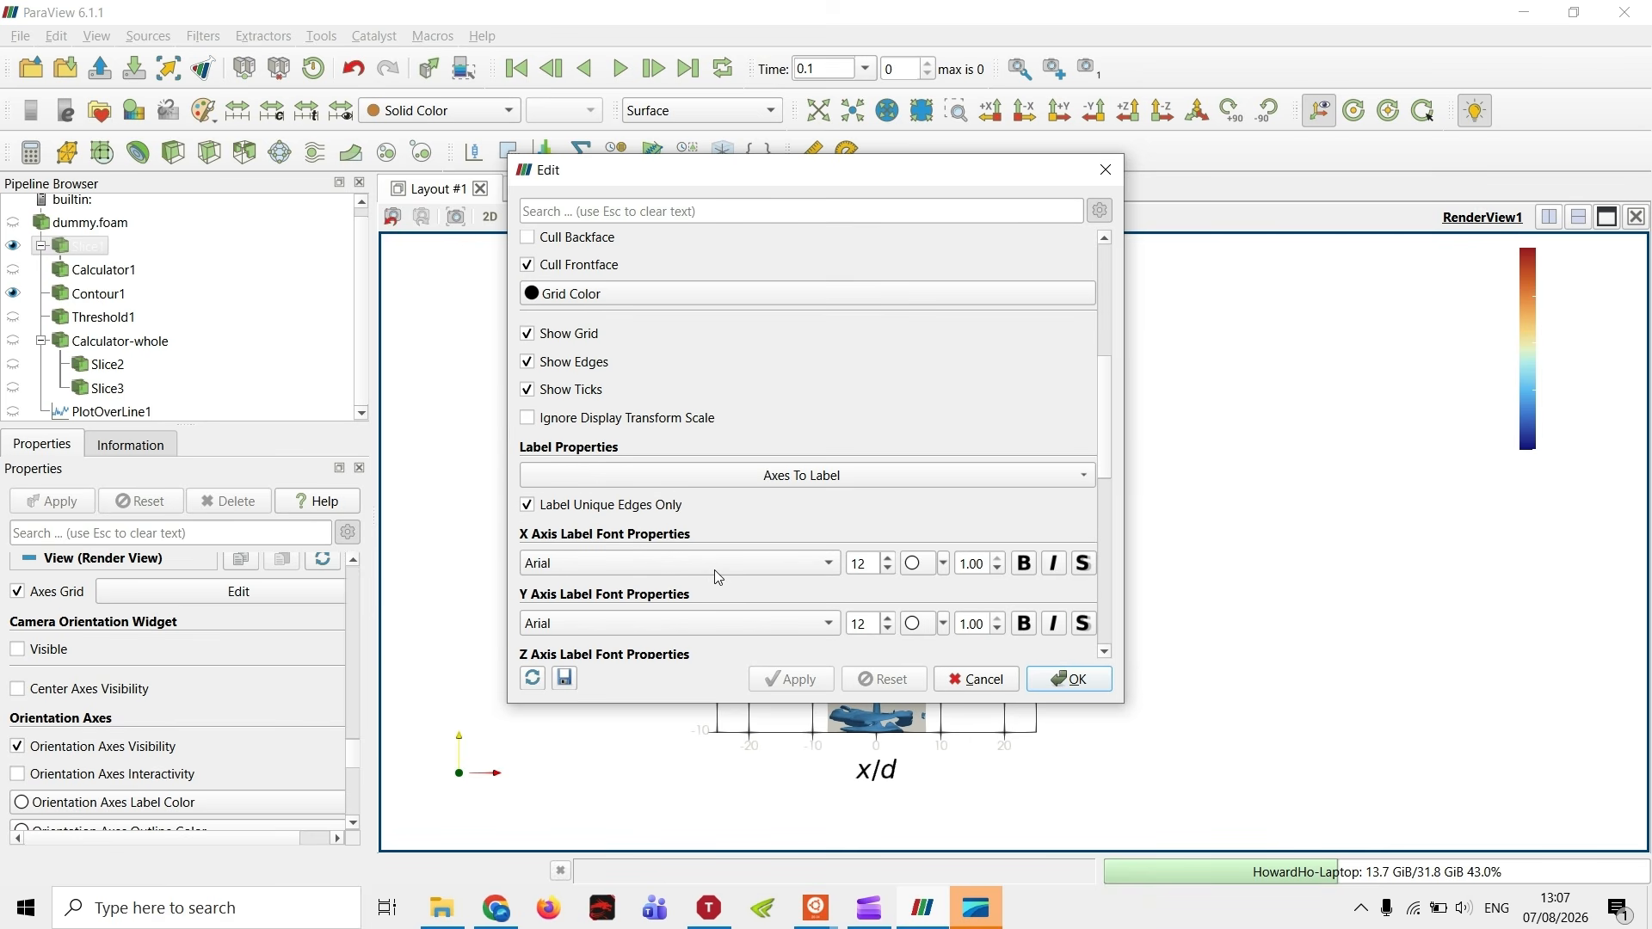
{"action": "left_click", "coordinate": [943, 563]}
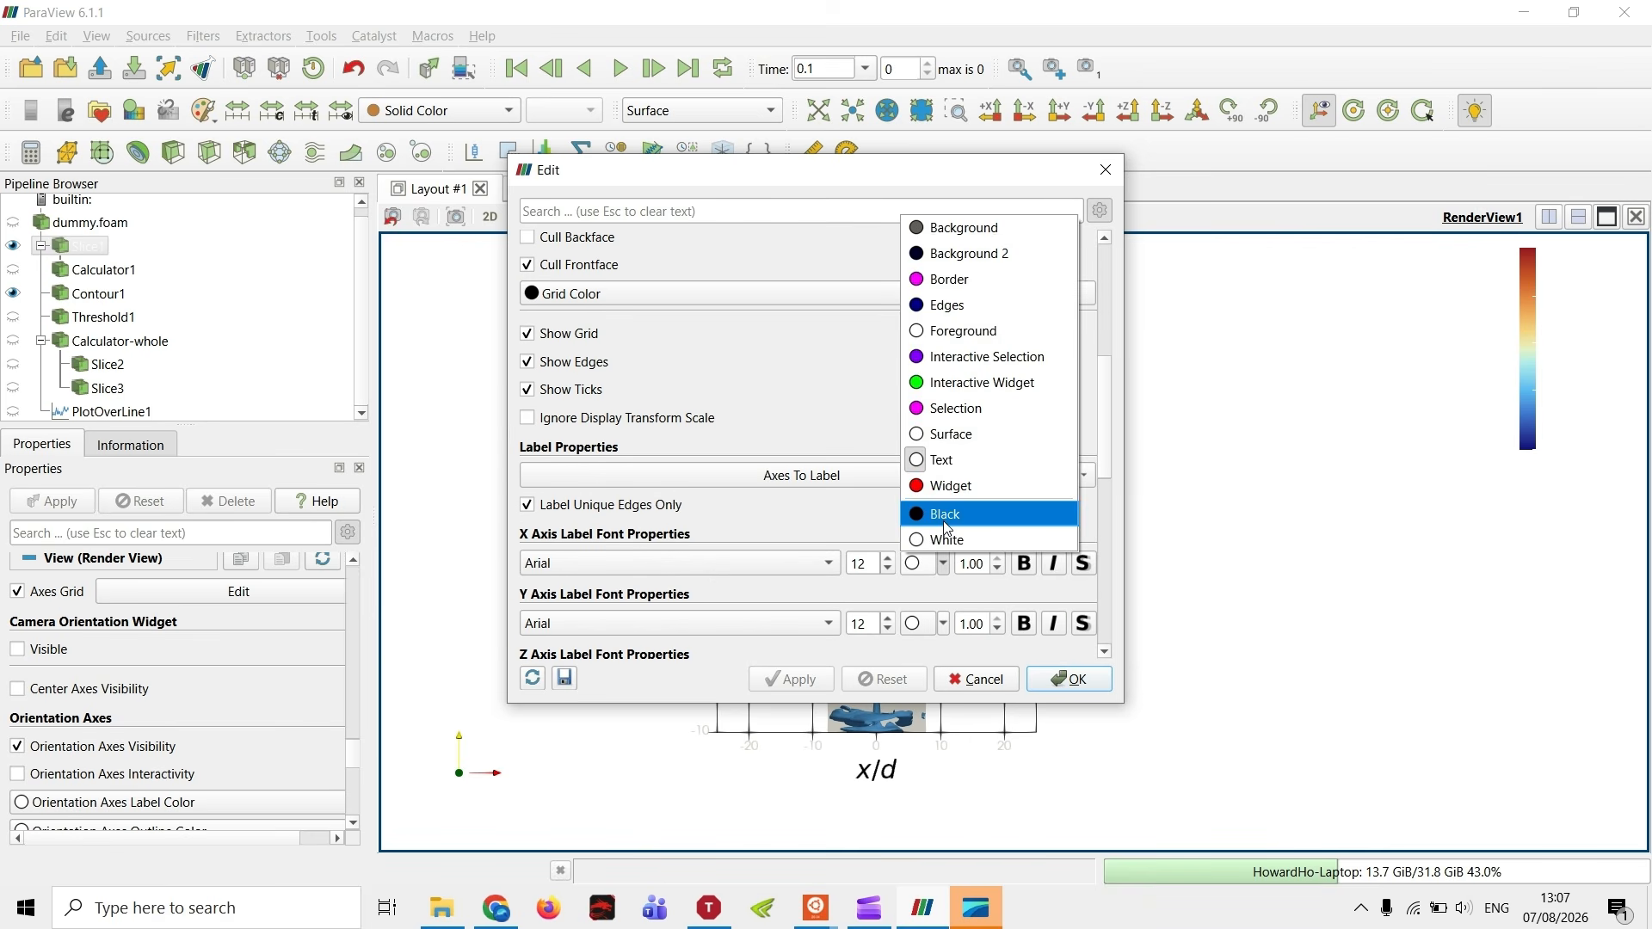
{"action": "left_click", "coordinate": [945, 515]}
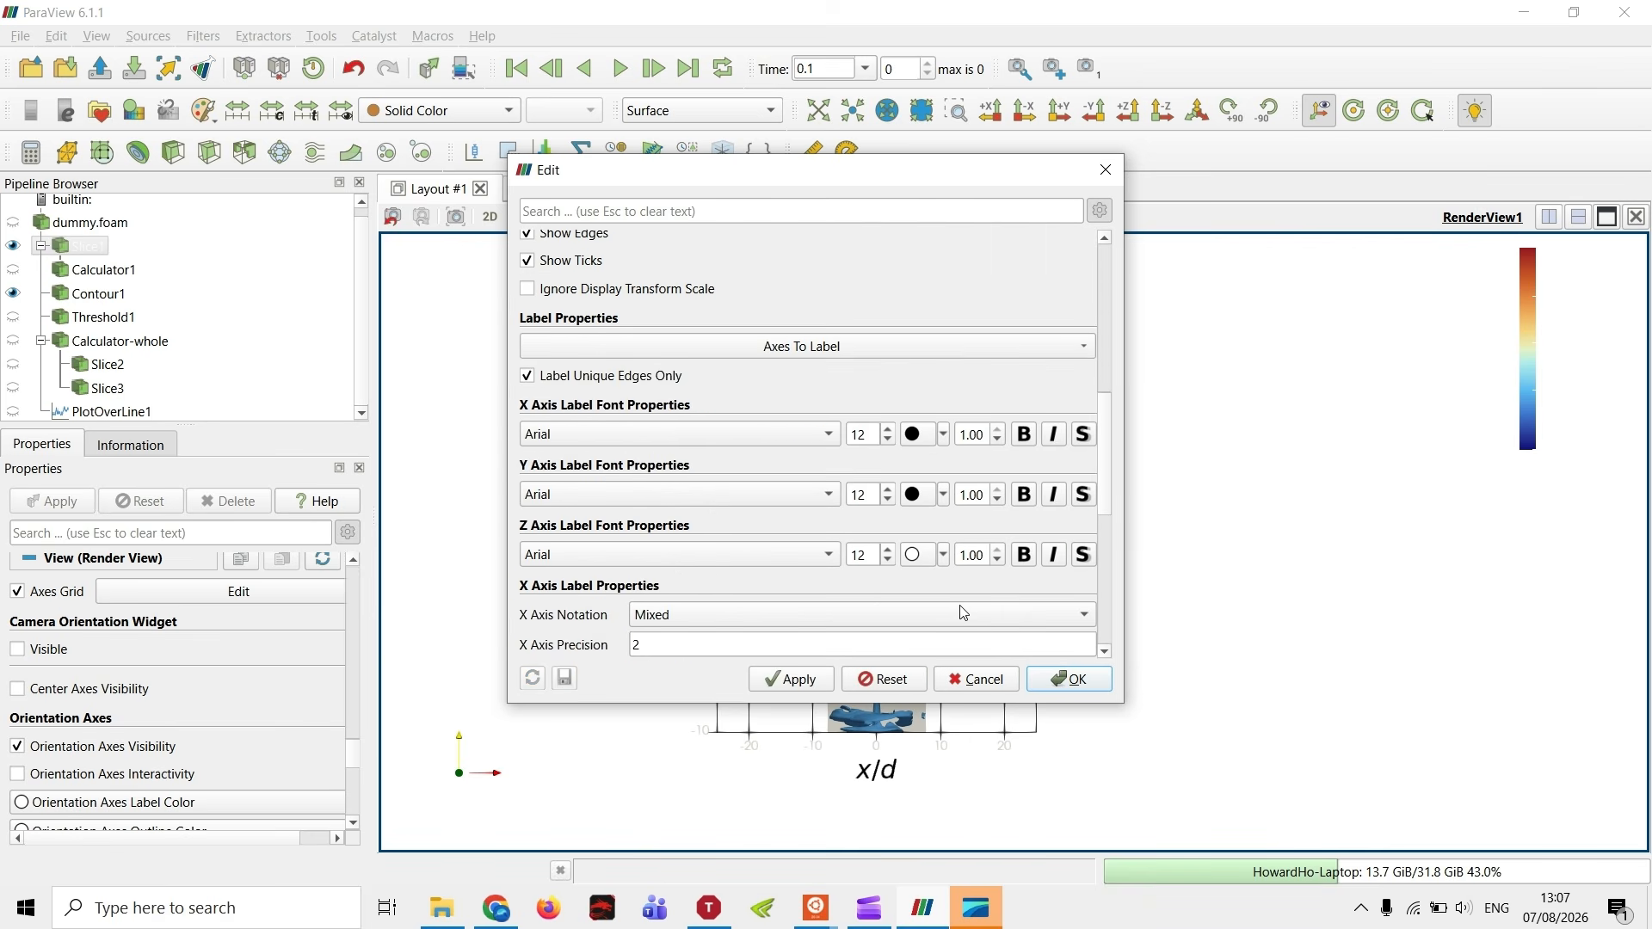
{"action": "left_click", "coordinate": [943, 555]}
{"action": "left_click", "coordinate": [945, 505]}
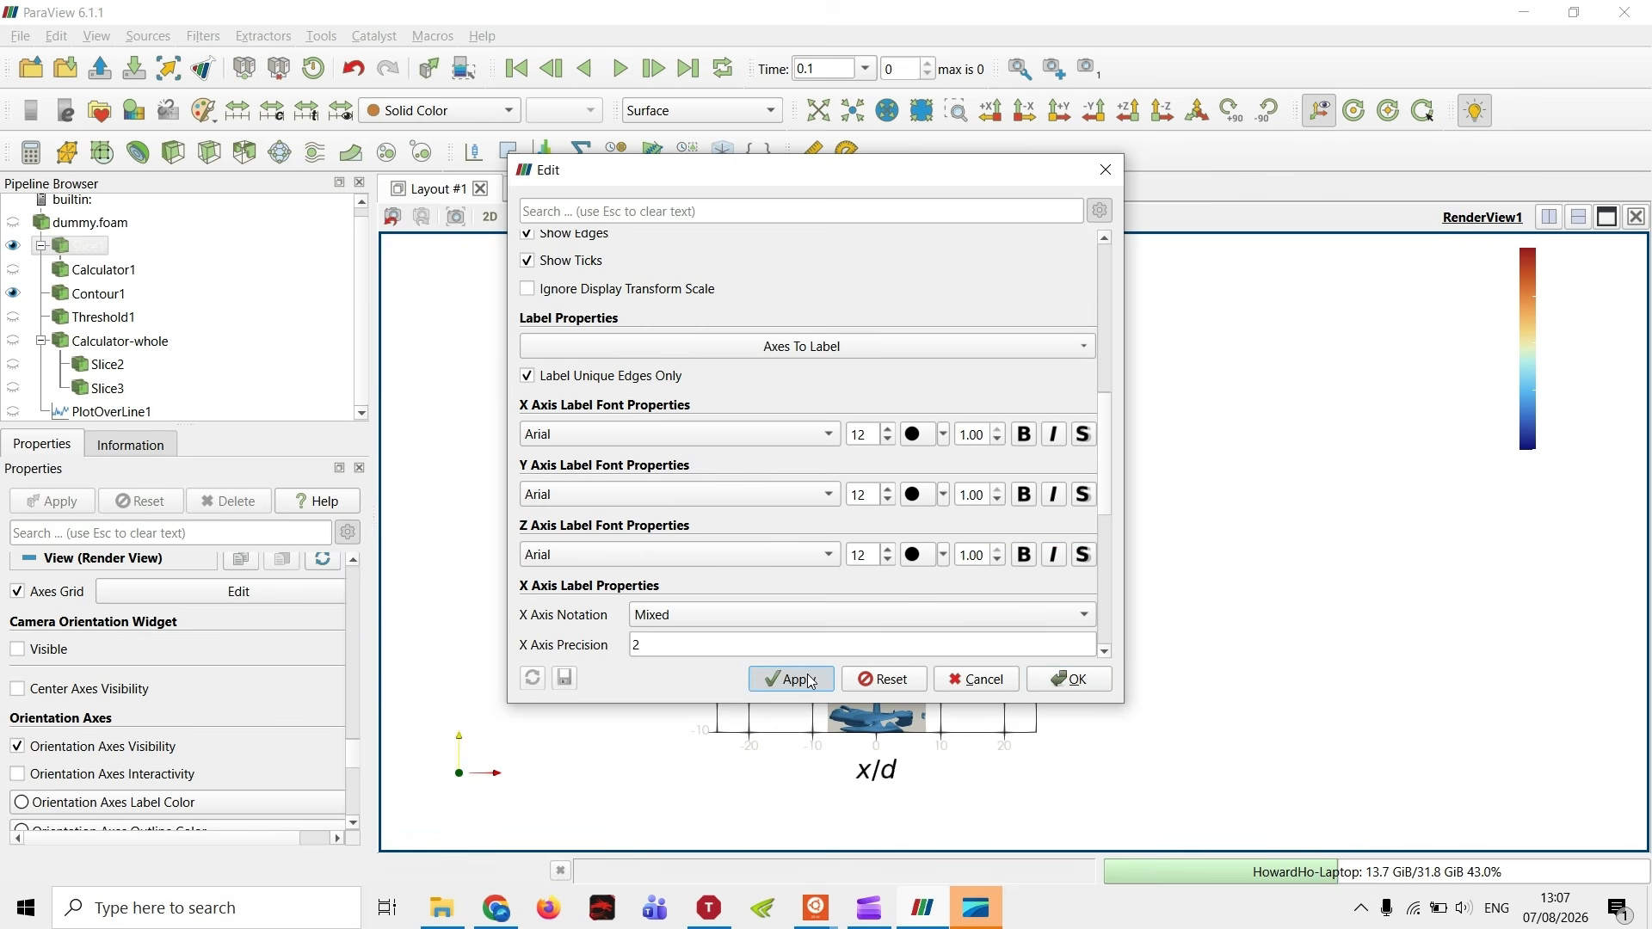
{"action": "left_click", "coordinate": [812, 682]}
{"action": "left_click", "coordinate": [1064, 686]}
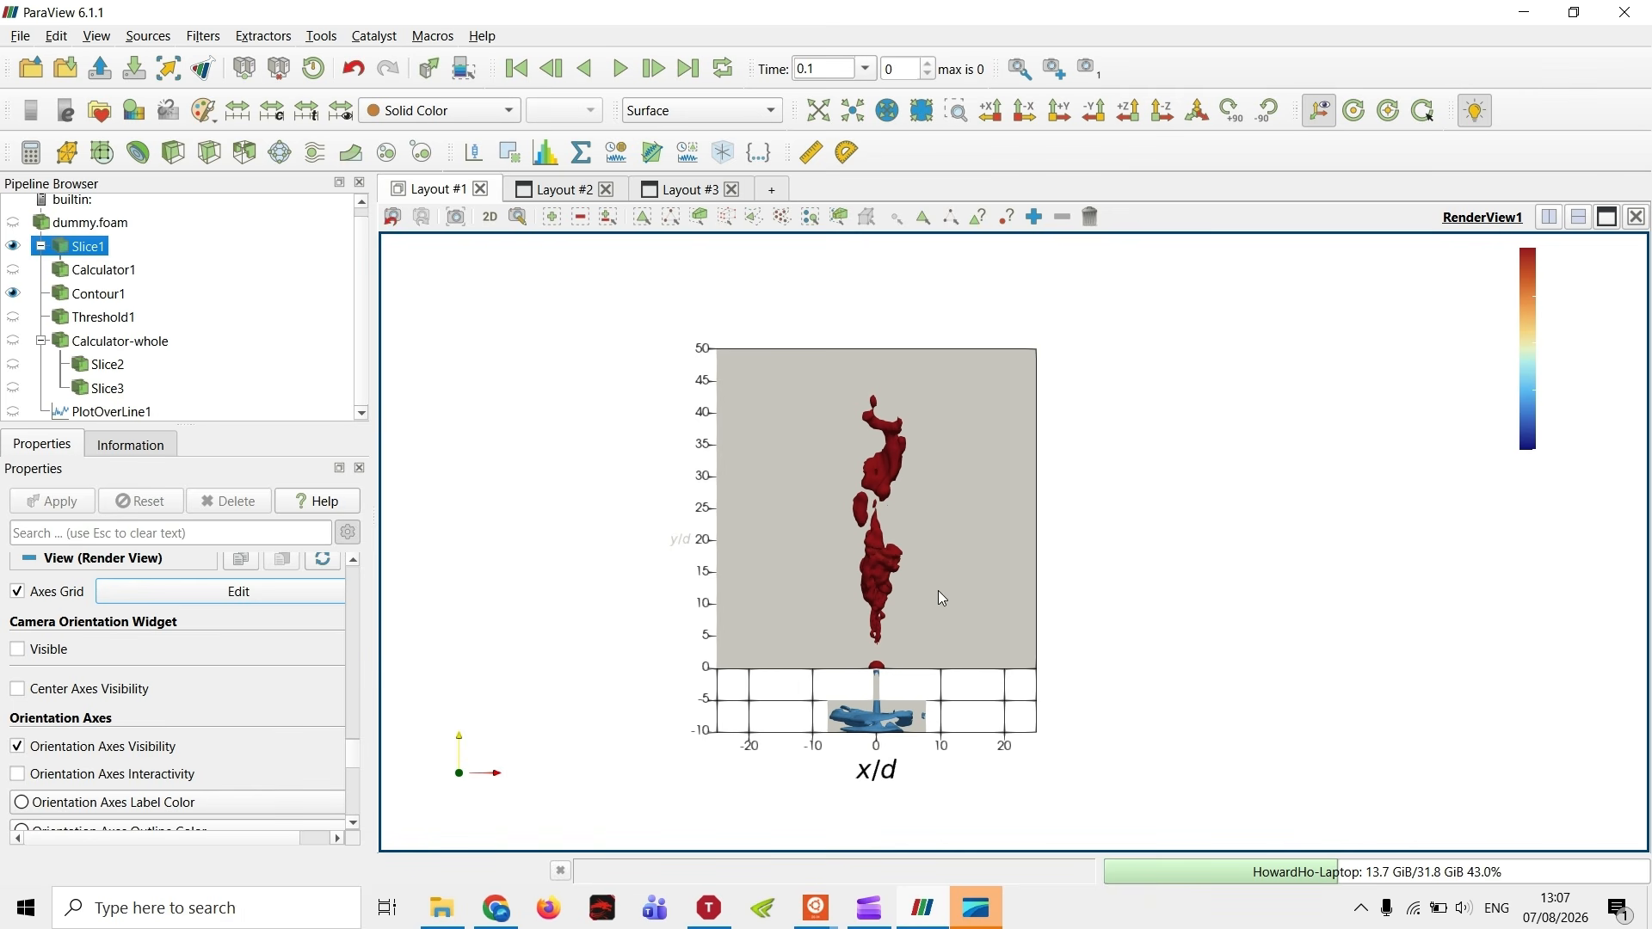
- Hide Slice1 and show it again to compare how the axes grid's extent follows the visible data
{"action": "scroll", "coordinate": [939, 594], "scroll_direction": "up", "scroll_amount": 2}
{"action": "middle_click_drag", "start_coordinate": [757, 533], "coordinate": [849, 467]}
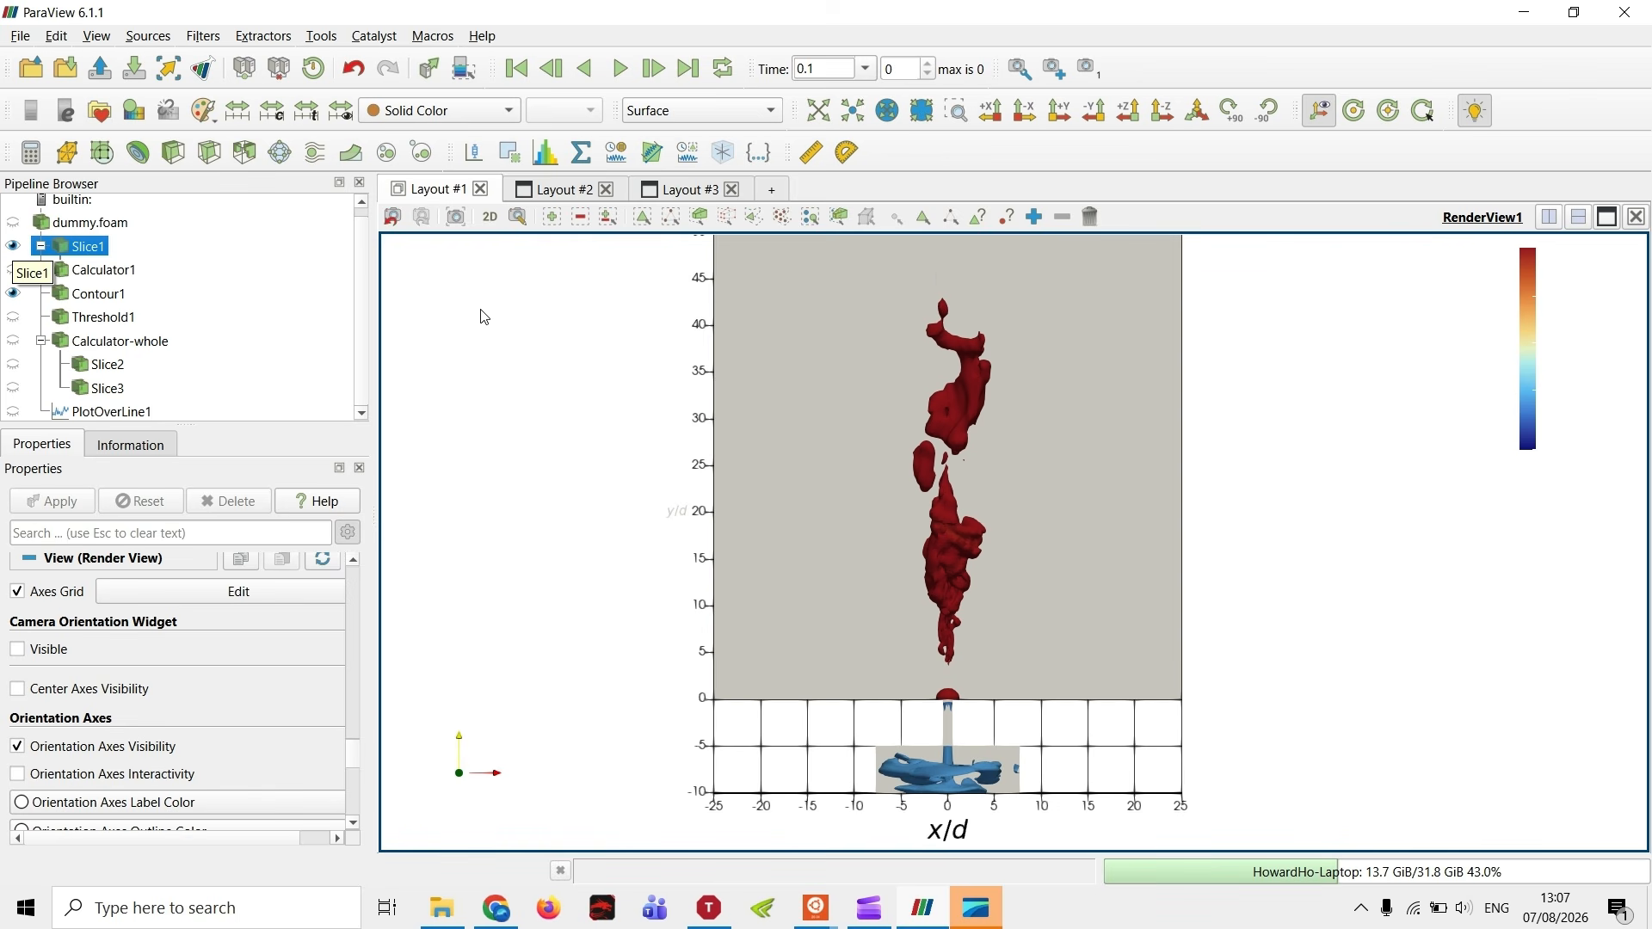
{"action": "left_click_drag", "start_coordinate": [480, 310], "coordinate": [459, 327]}
{"action": "left_click", "coordinate": [13, 247]}
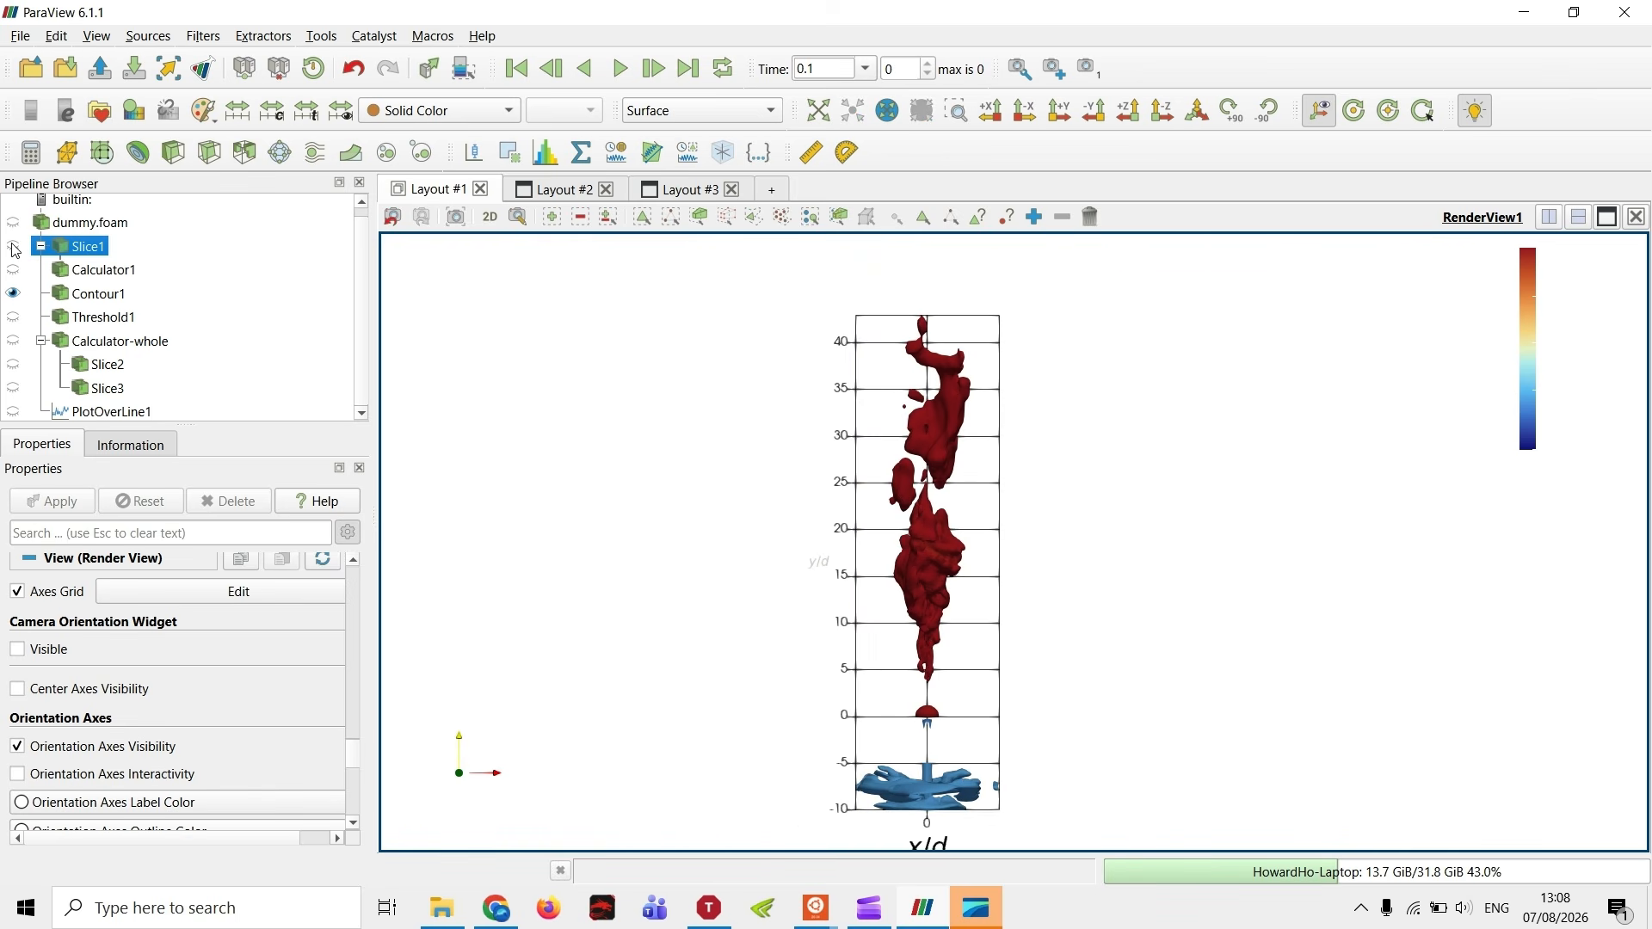
{"action": "left_click", "coordinate": [13, 246]}
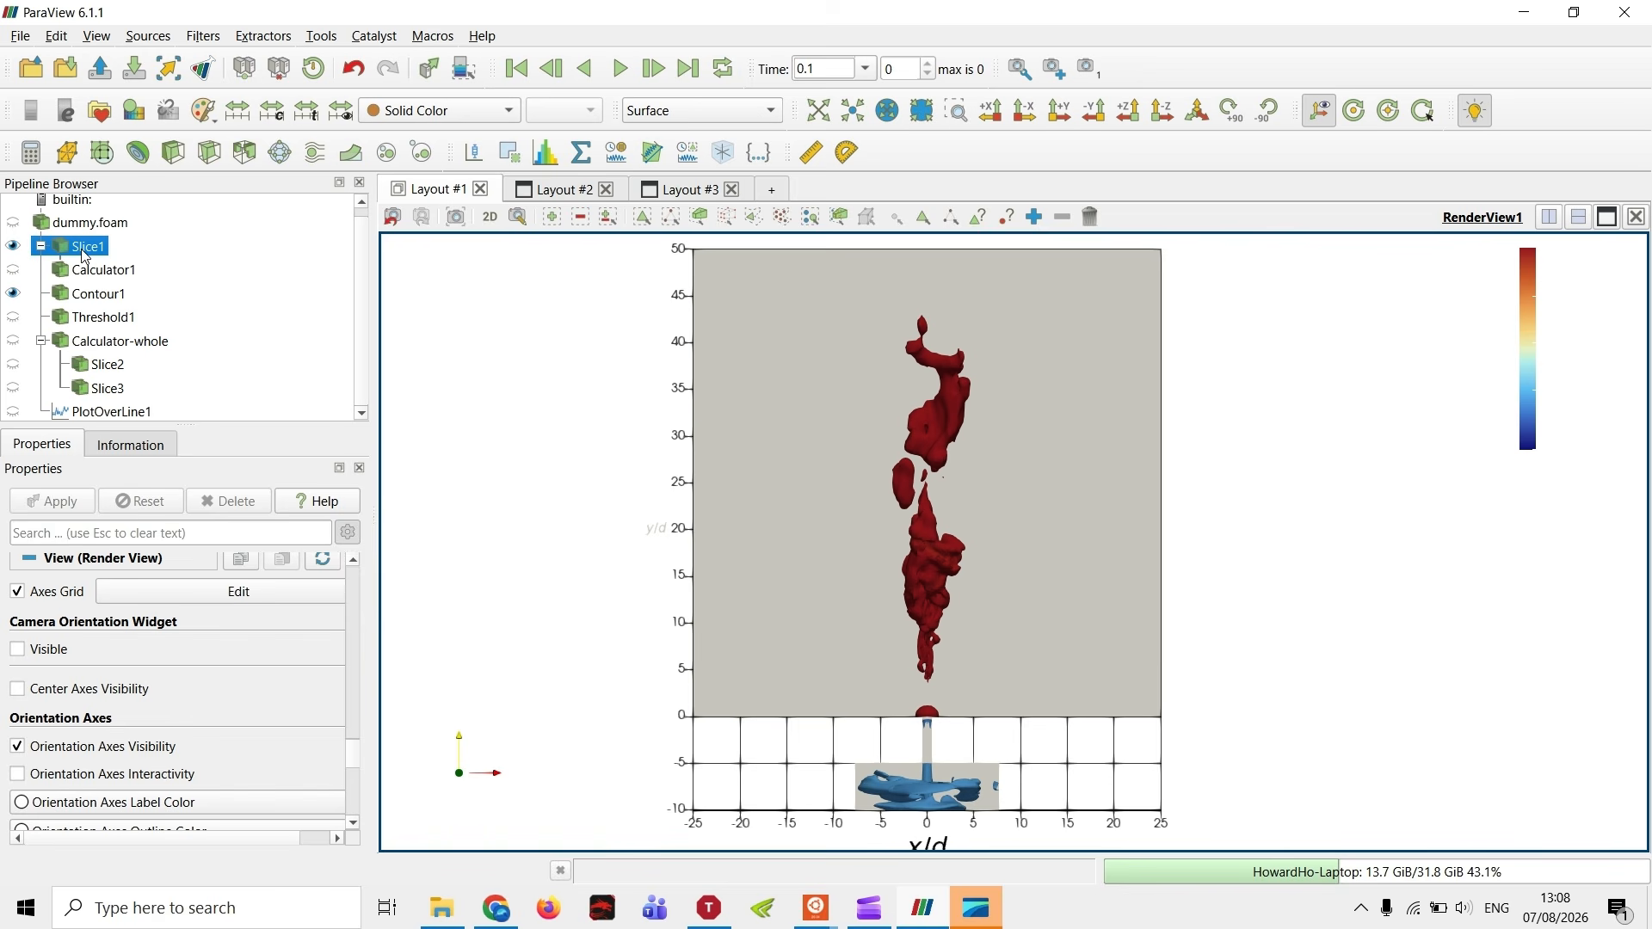
- Try brightening Slice1 through its Ambient lighting, ending with a value of 0.4
{"action": "scroll", "coordinate": [136, 736], "scroll_direction": "up", "scroll_amount": 5}
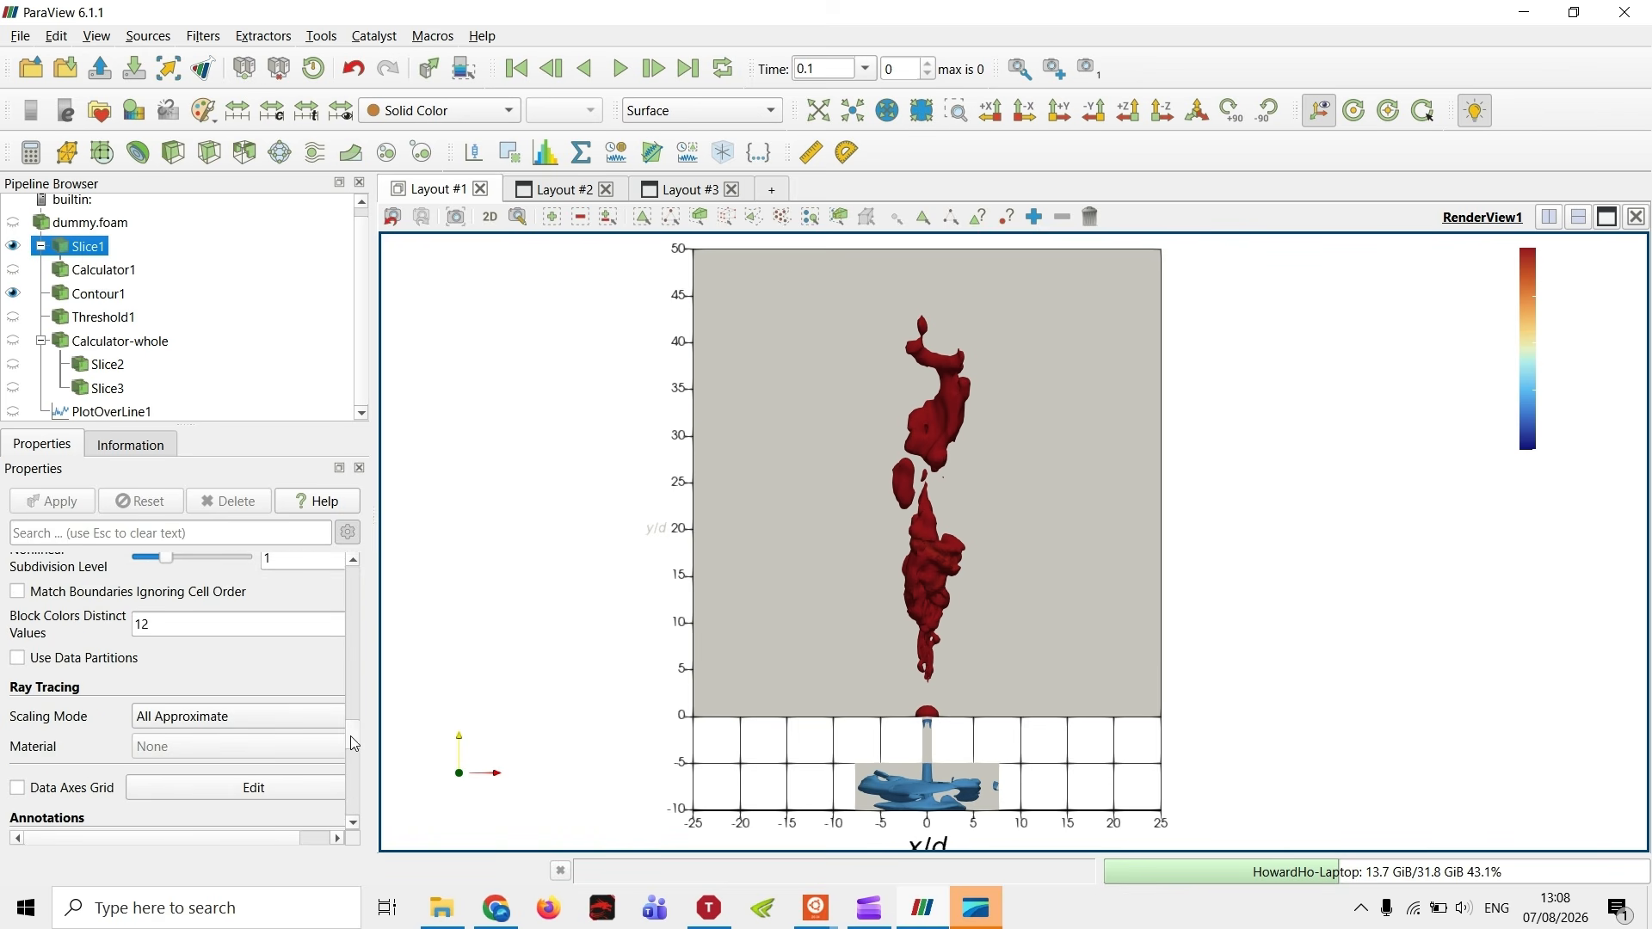
{"action": "left_click_drag", "start_coordinate": [350, 736], "coordinate": [358, 657]}
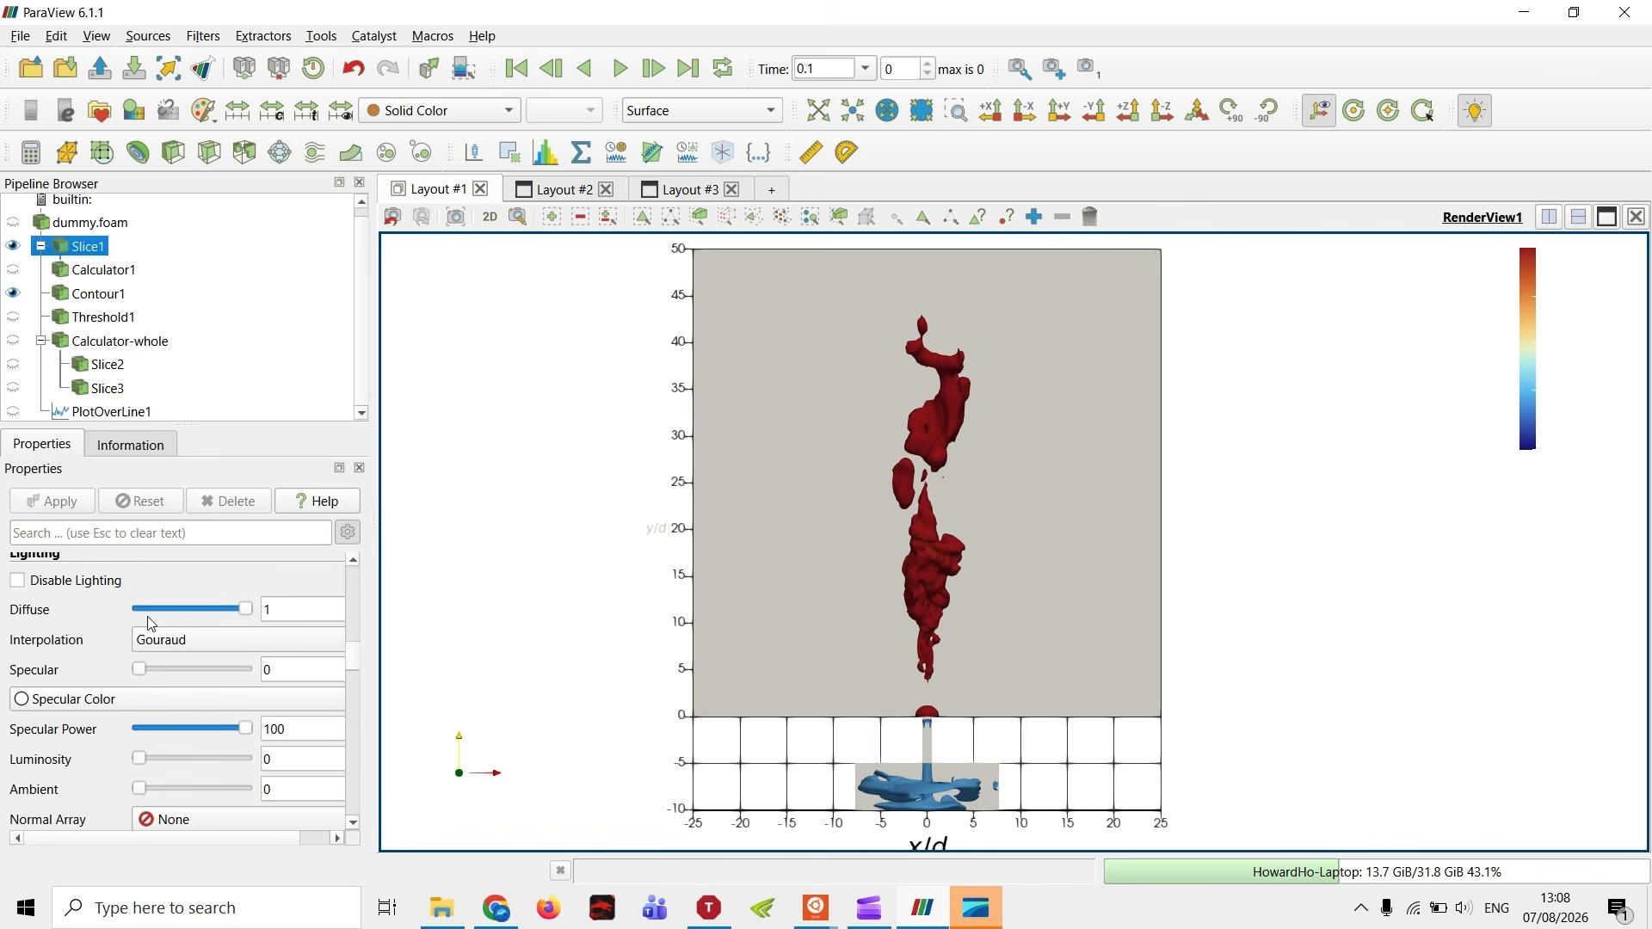
{"action": "left_click_drag", "start_coordinate": [139, 789], "coordinate": [206, 798]}
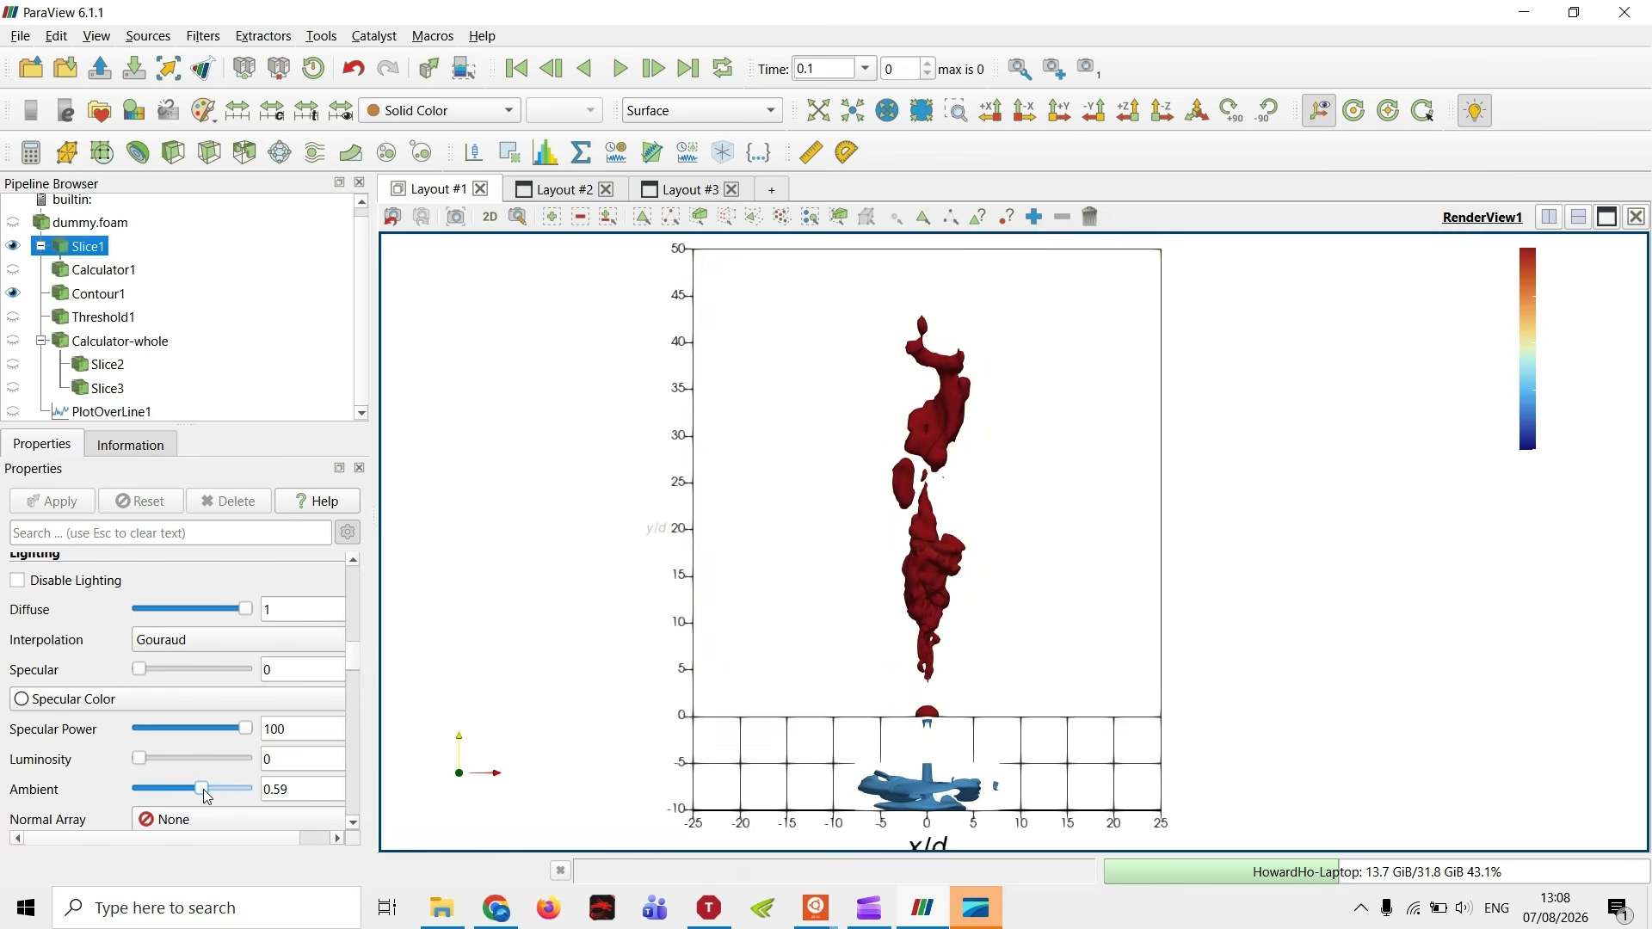
{"action": "left_click_drag", "start_coordinate": [203, 790], "coordinate": [286, 790]}
{"action": "double_click", "coordinate": [302, 787]}
{"action": "type", "text": "0.4"}
- Set Slice1's Ambient lighting to 0.2
{"action": "double_click", "coordinate": [276, 788]}
{"action": "type", "text": "2"}
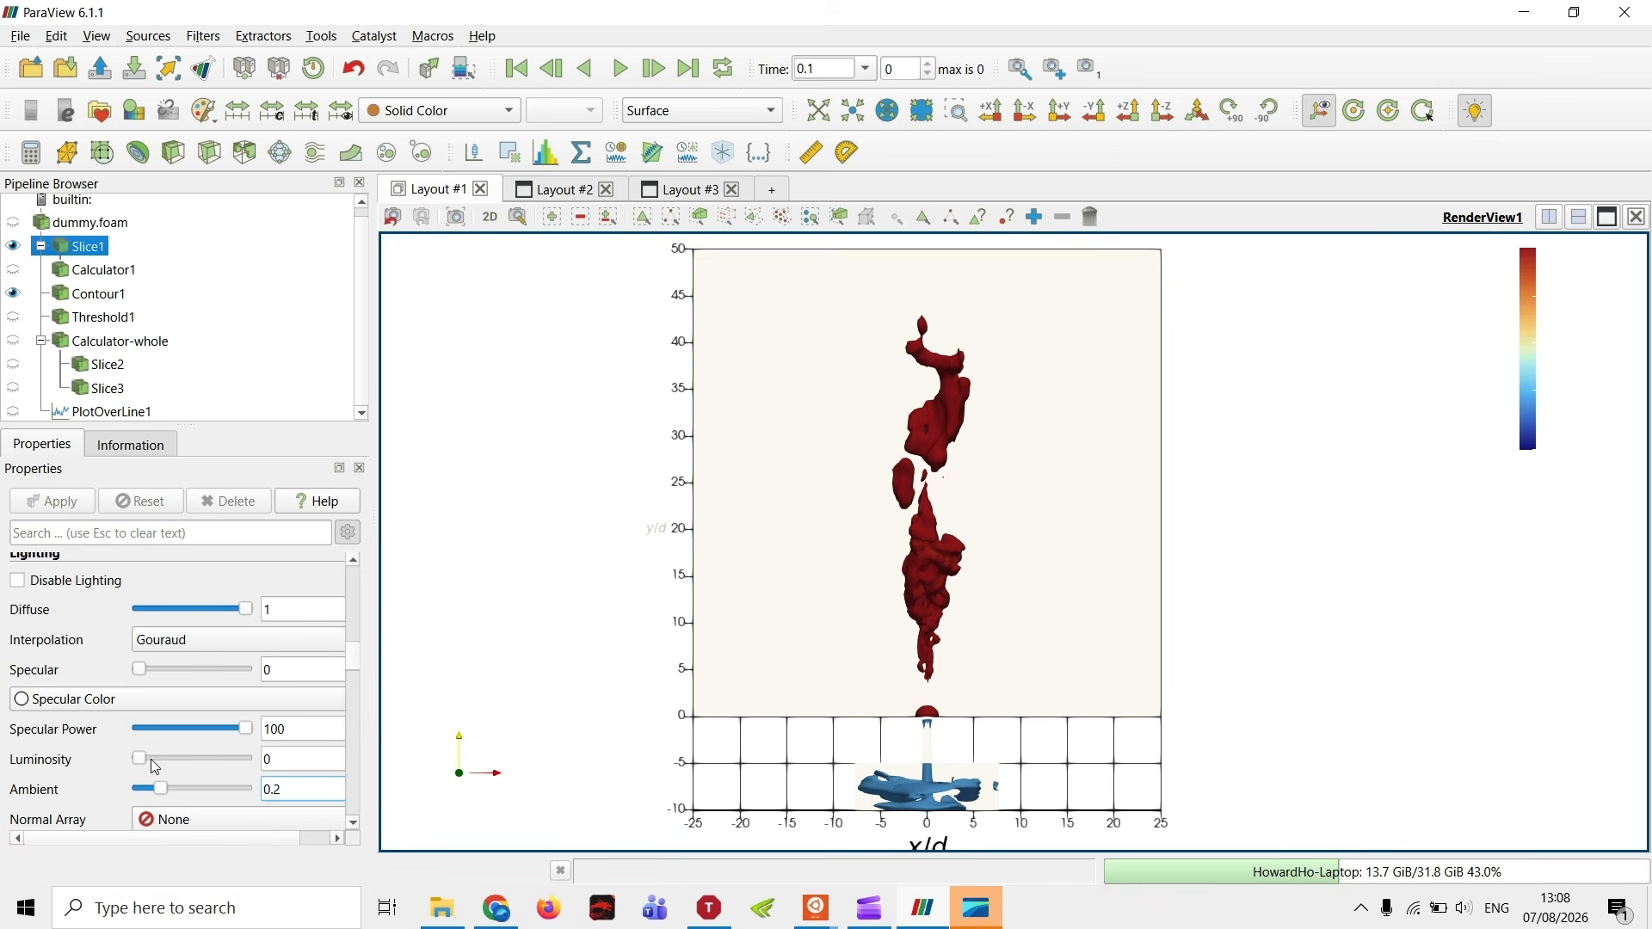
{"action": "mouse_move", "coordinate": [151, 759]}
{"action": "left_mouse_down"}
{"action": "mouse_move", "coordinate": [274, 766]}
{"action": "mouse_move", "coordinate": [123, 745]}
{"action": "left_mouse_up"}
{"action": "scroll", "coordinate": [237, 700], "scroll_direction": "up", "scroll_amount": 5}
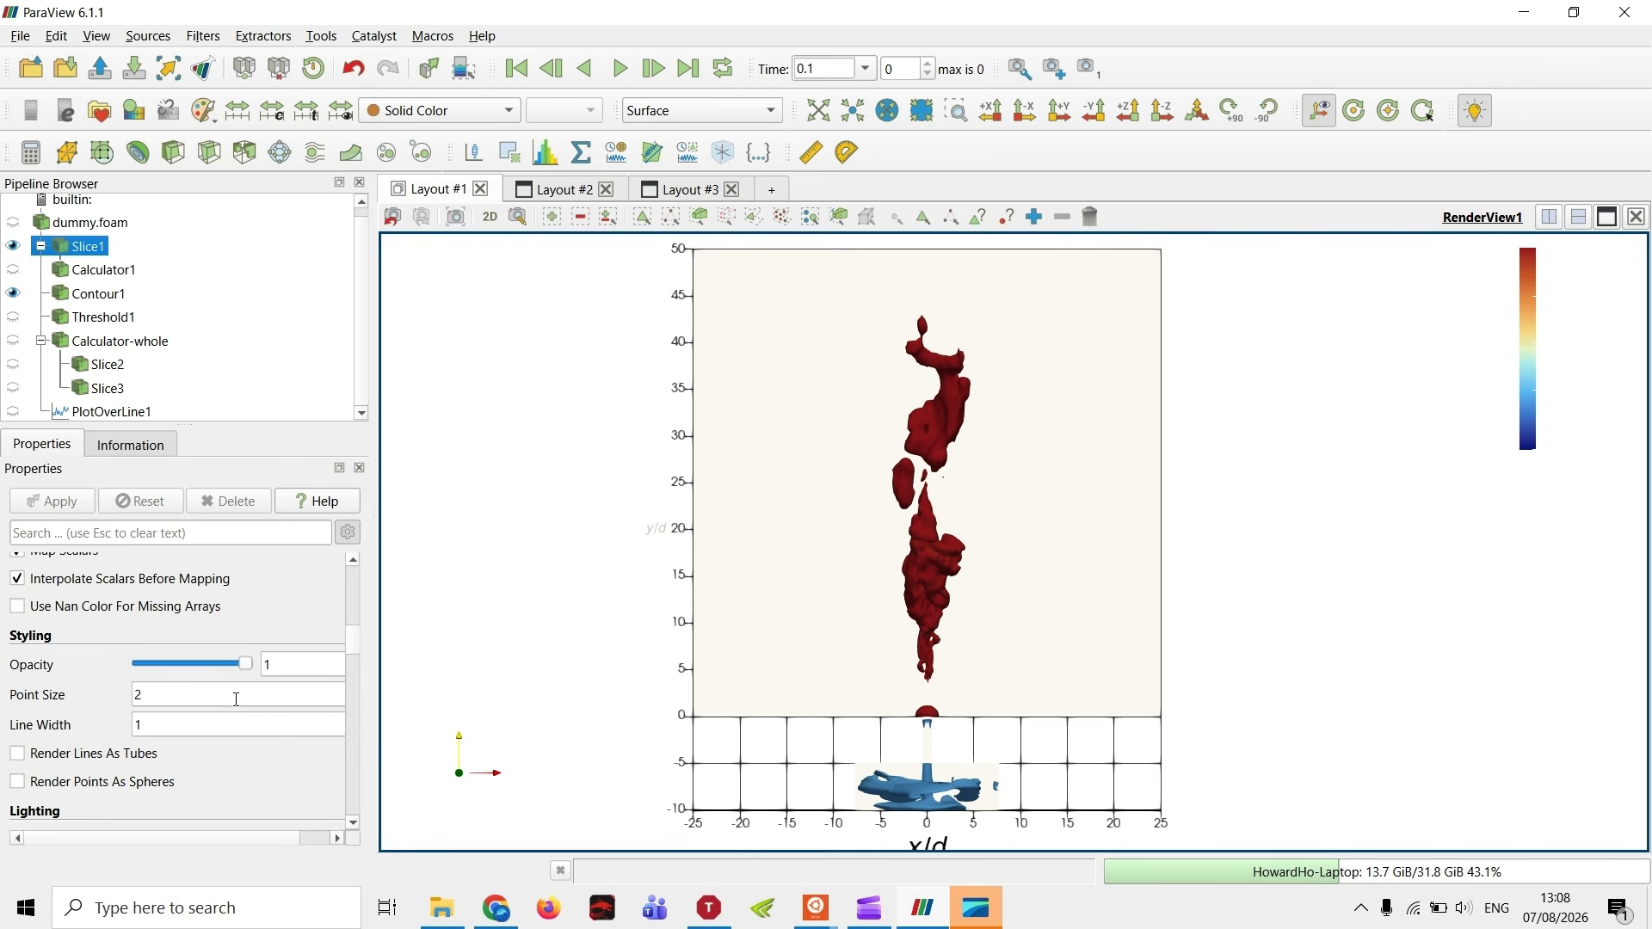
{"action": "scroll", "coordinate": [237, 710], "scroll_direction": "up", "scroll_amount": 5}
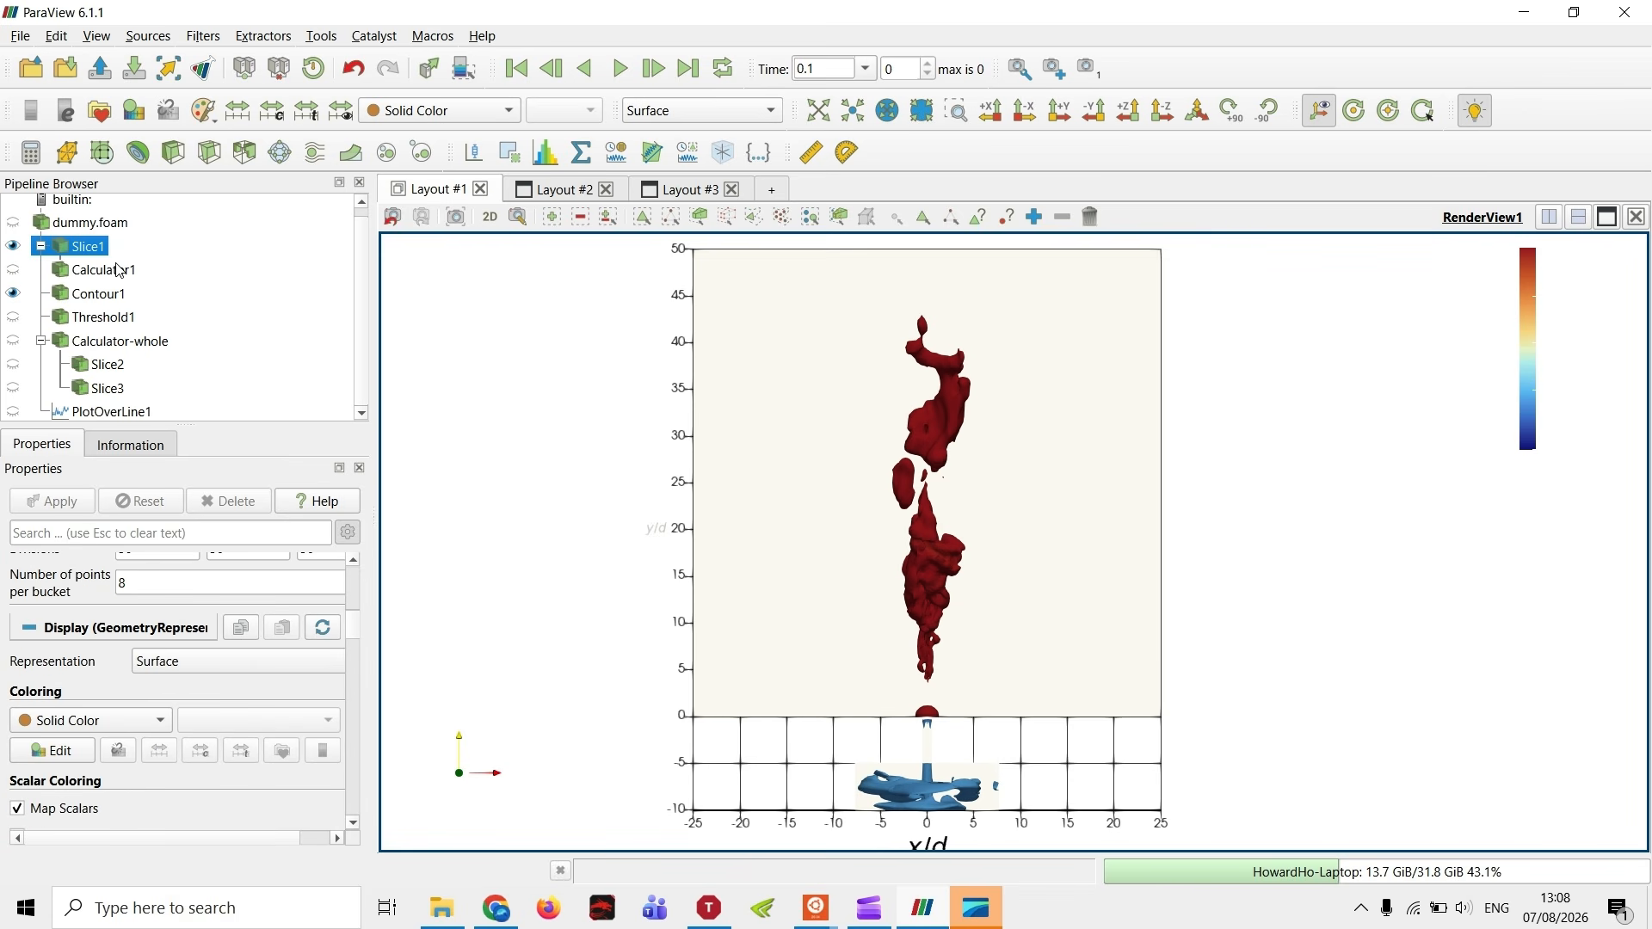
- Show Calculator1 in the render view and hide Slice1
{"action": "left_click", "coordinate": [15, 271]}
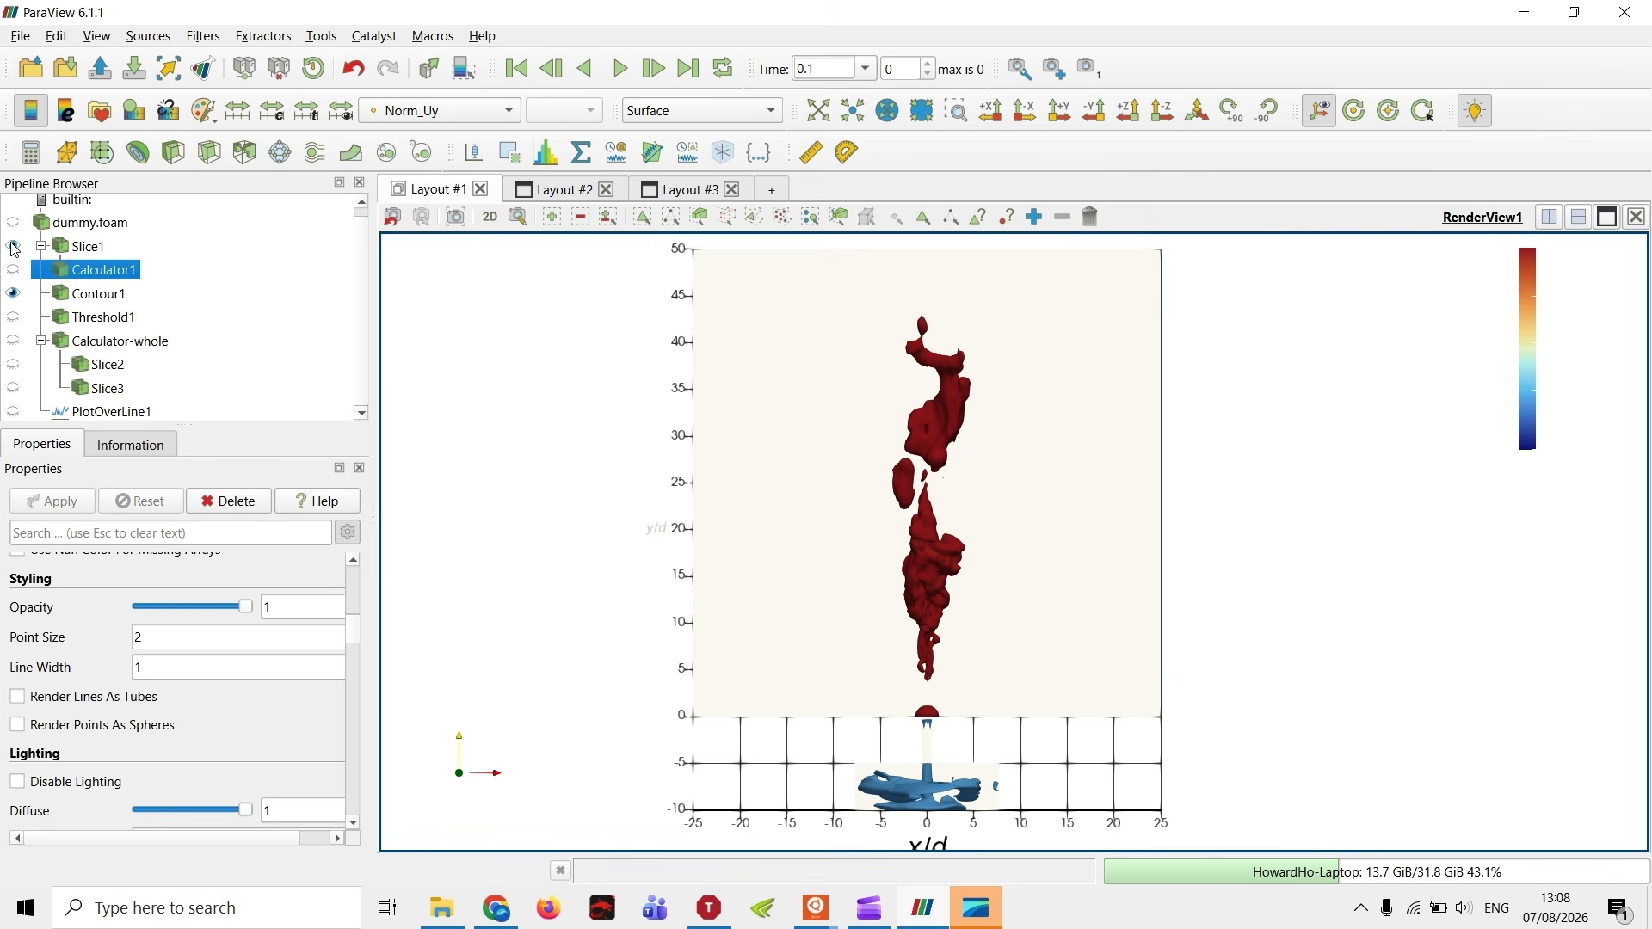
{"action": "left_click", "coordinate": [13, 271]}
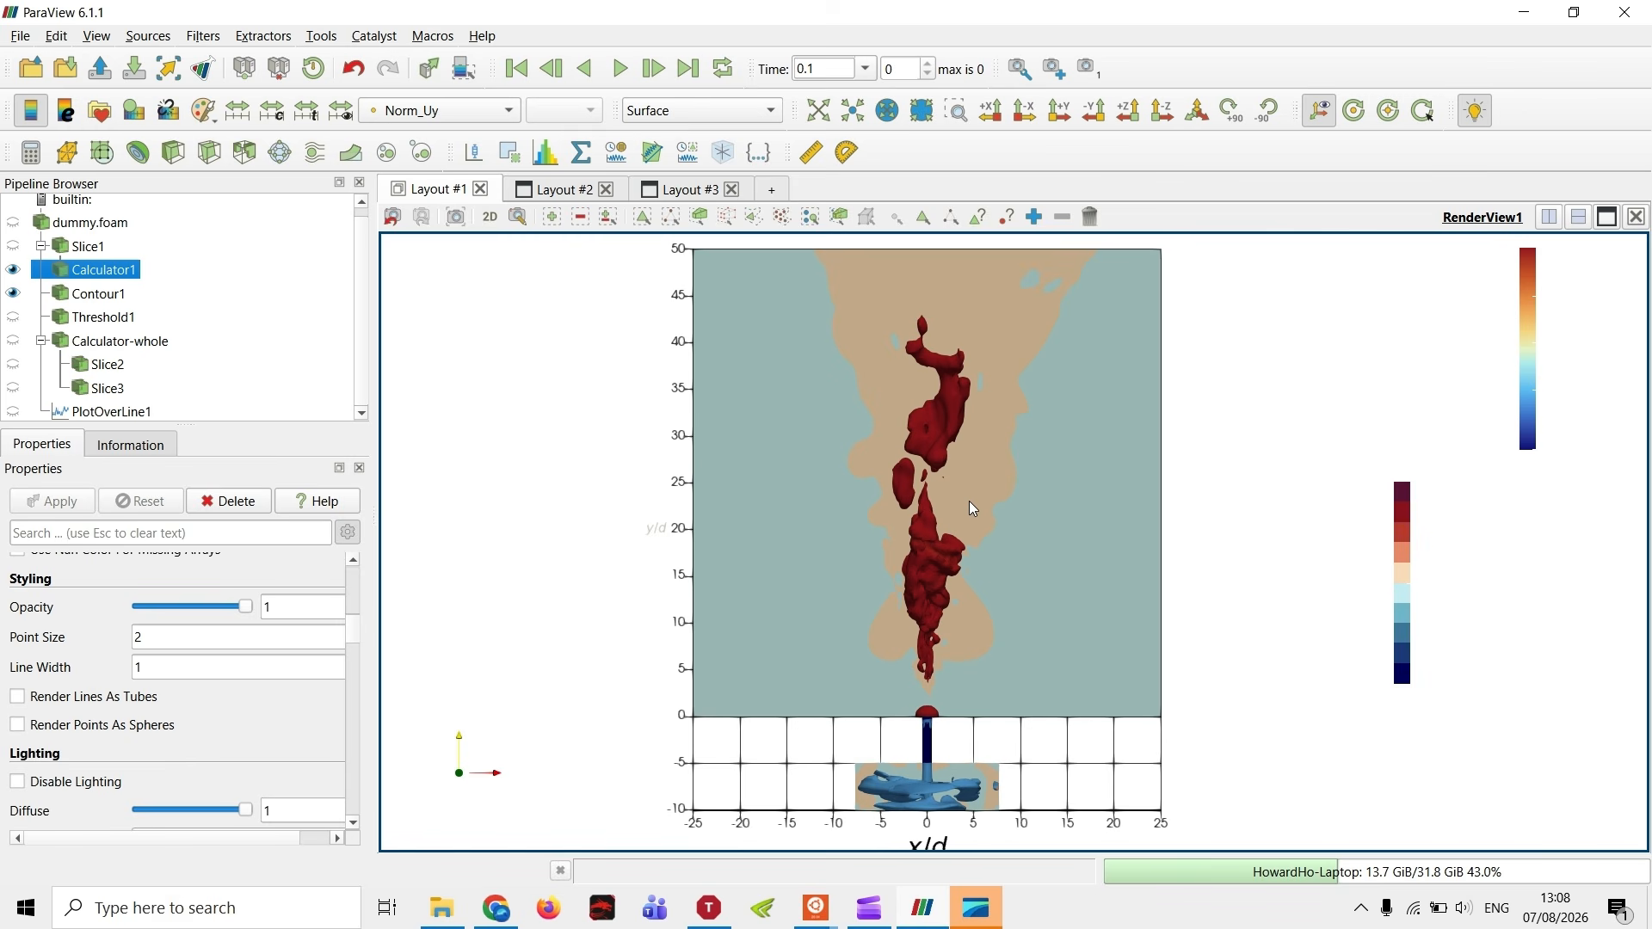
{"action": "left_click", "coordinate": [66, 111]}
{"action": "key", "text": "Escape"}
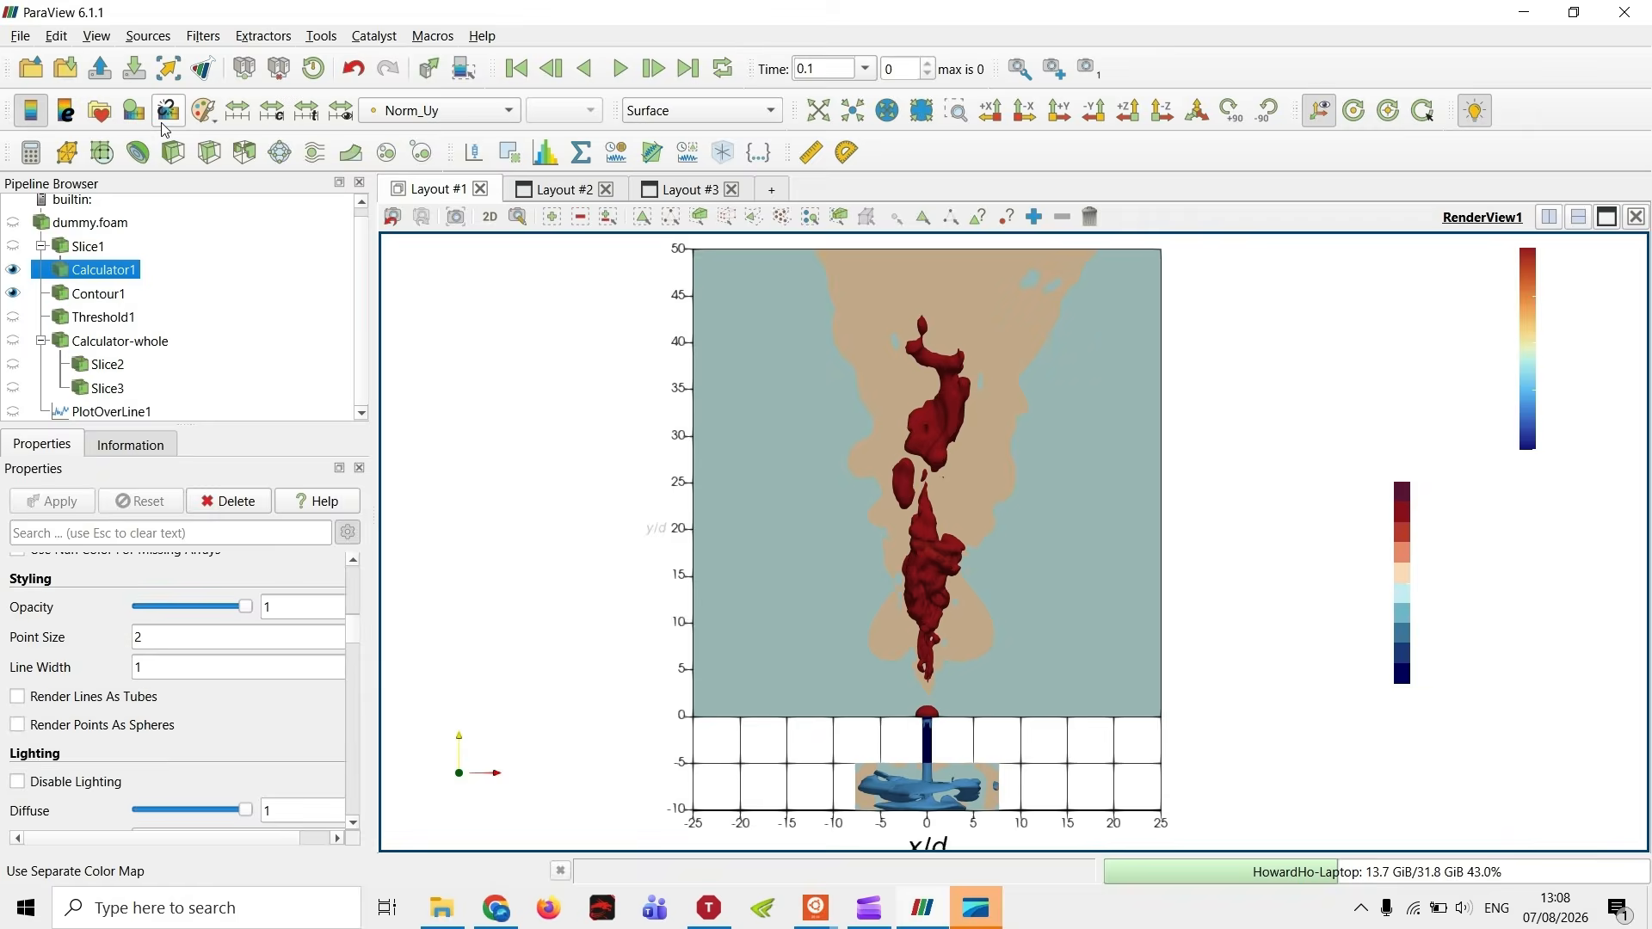
- Apply the Cool to Warm (Extended) color preset to Calculator1's Norm_Uy coloring and close the preset list
{"action": "left_click", "coordinate": [166, 117]}
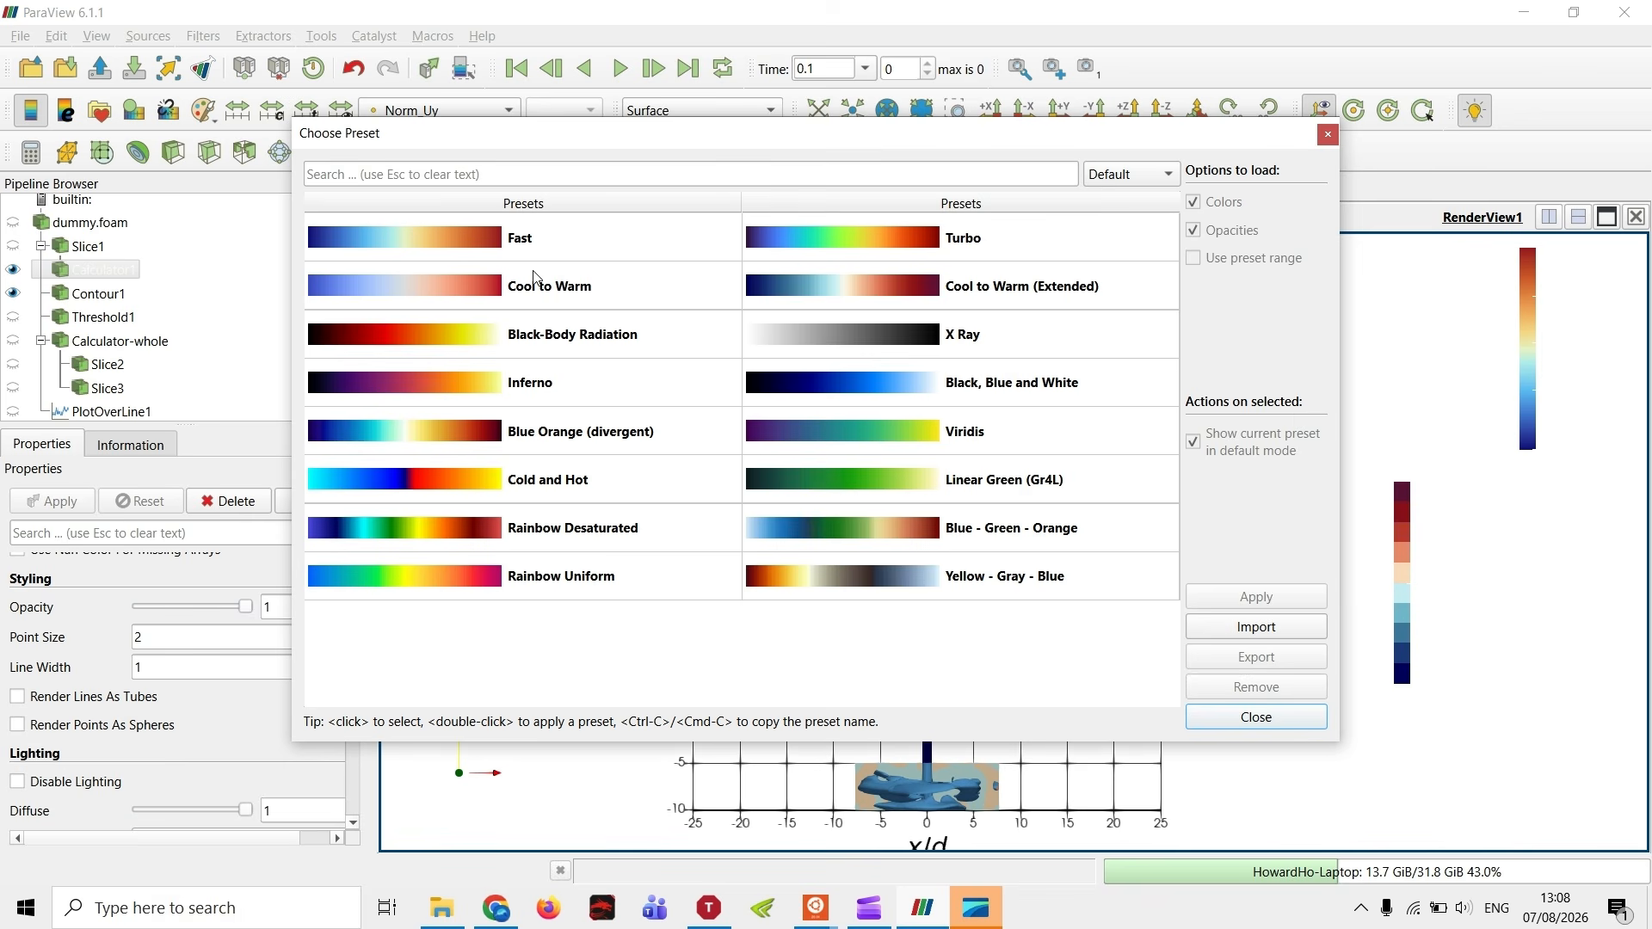
{"action": "left_click", "coordinate": [548, 290]}
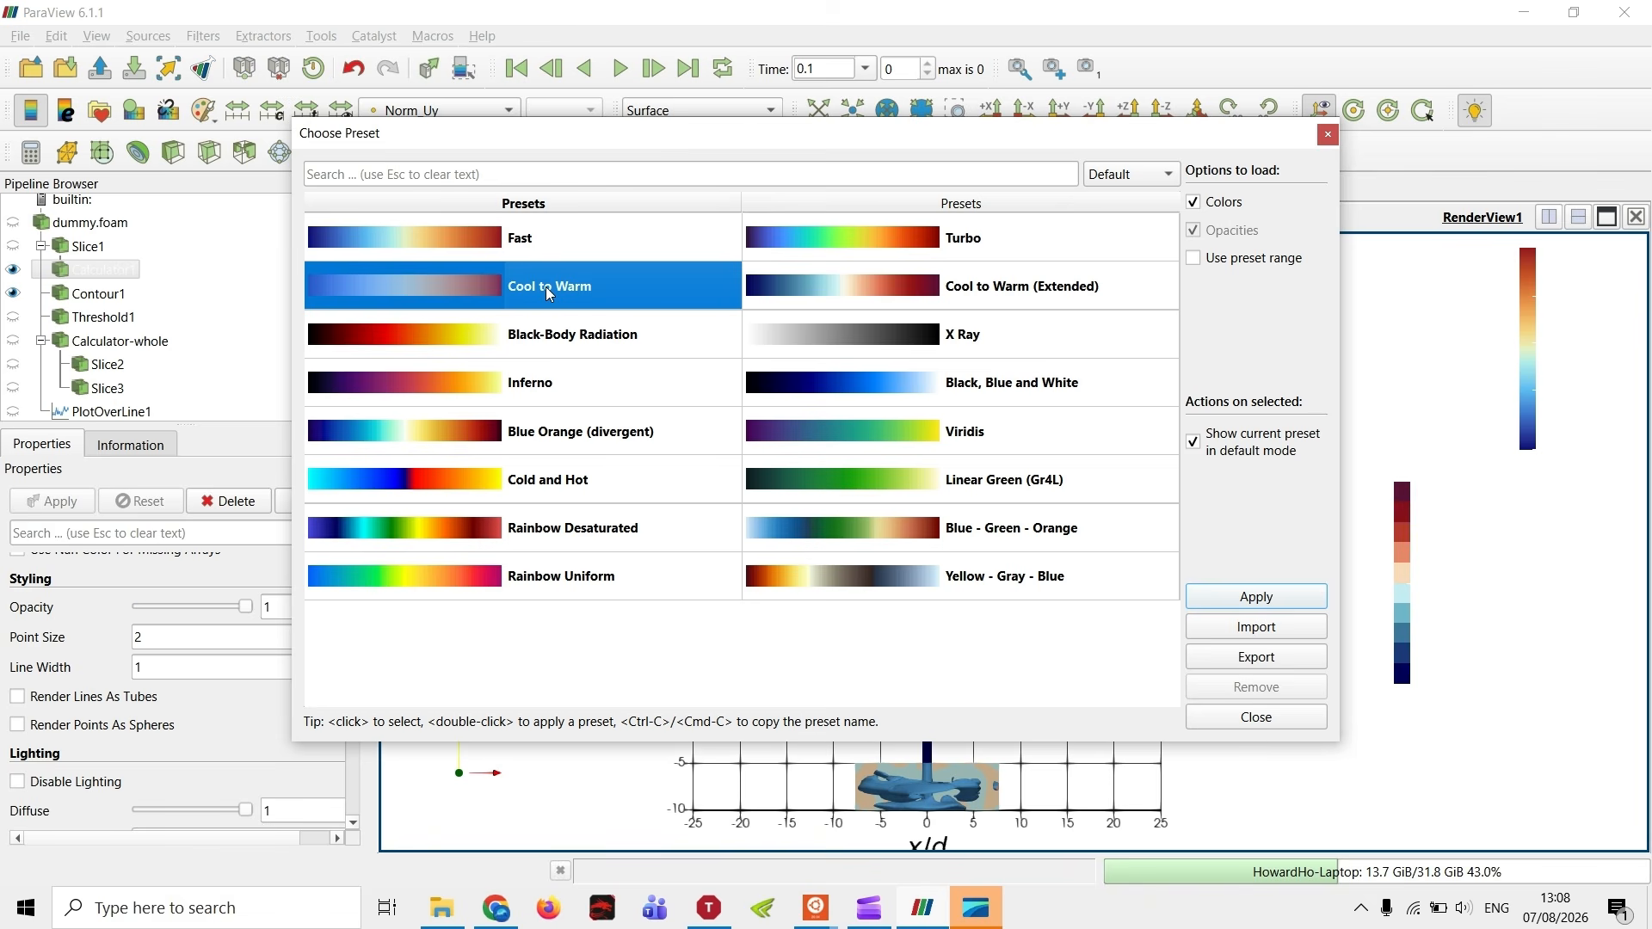
{"action": "left_click", "coordinate": [1288, 607]}
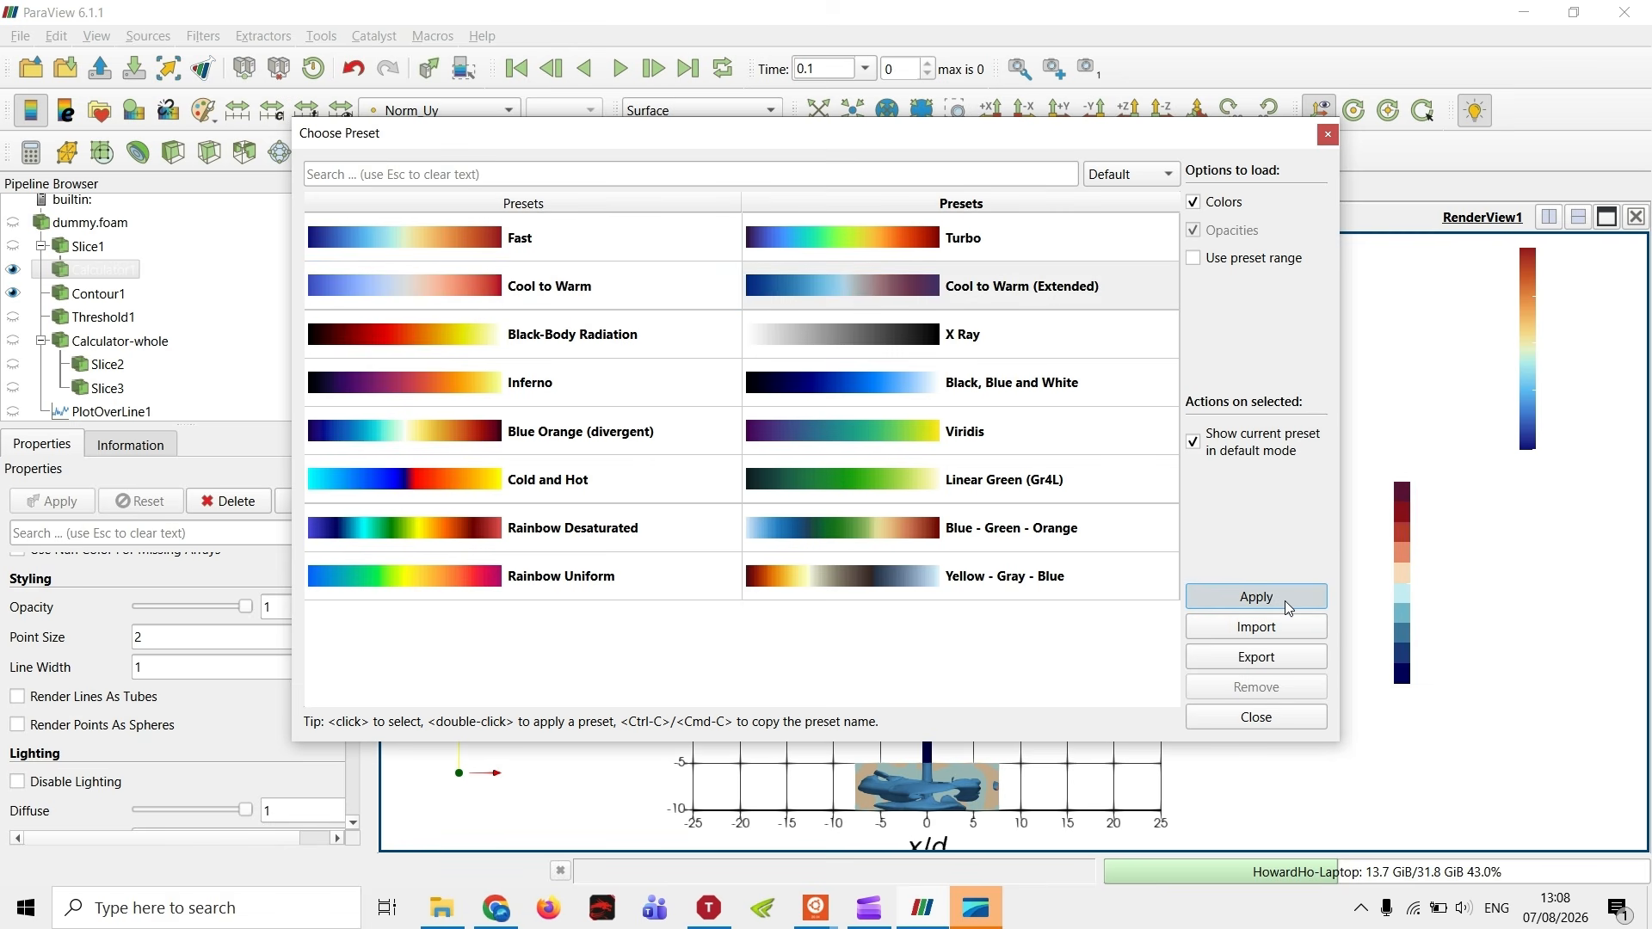
{"action": "left_click", "coordinate": [1277, 723]}
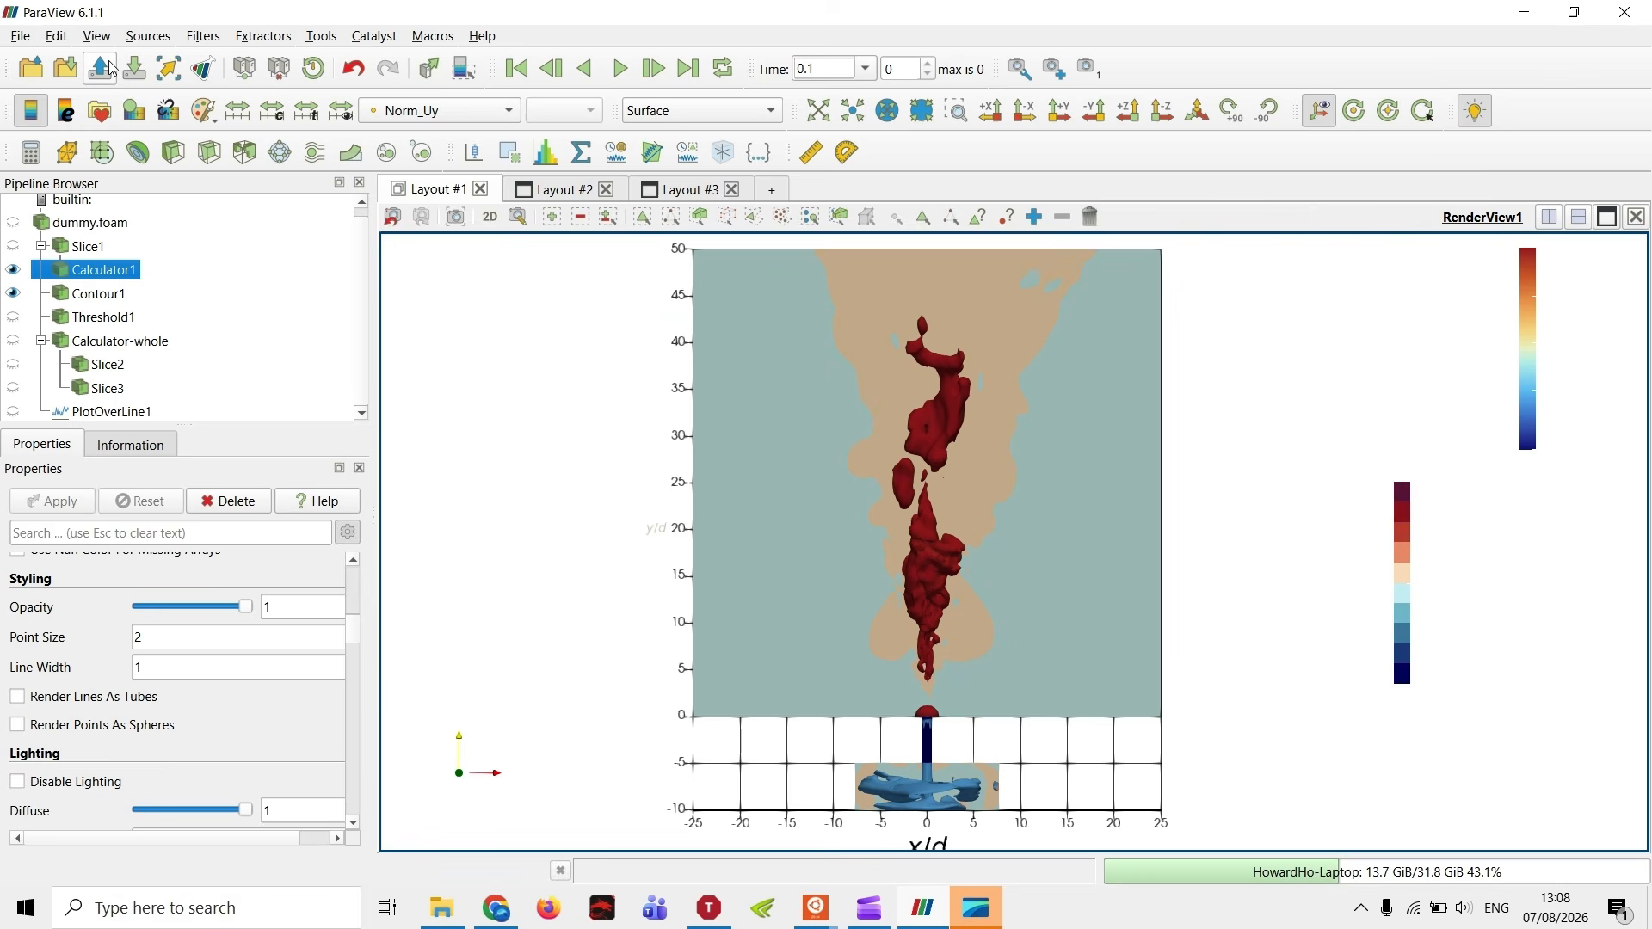
- Set the number of table values of Calculator1's color map to 25 and move its color legend over the slice beside the jet
{"action": "left_click", "coordinate": [134, 110]}
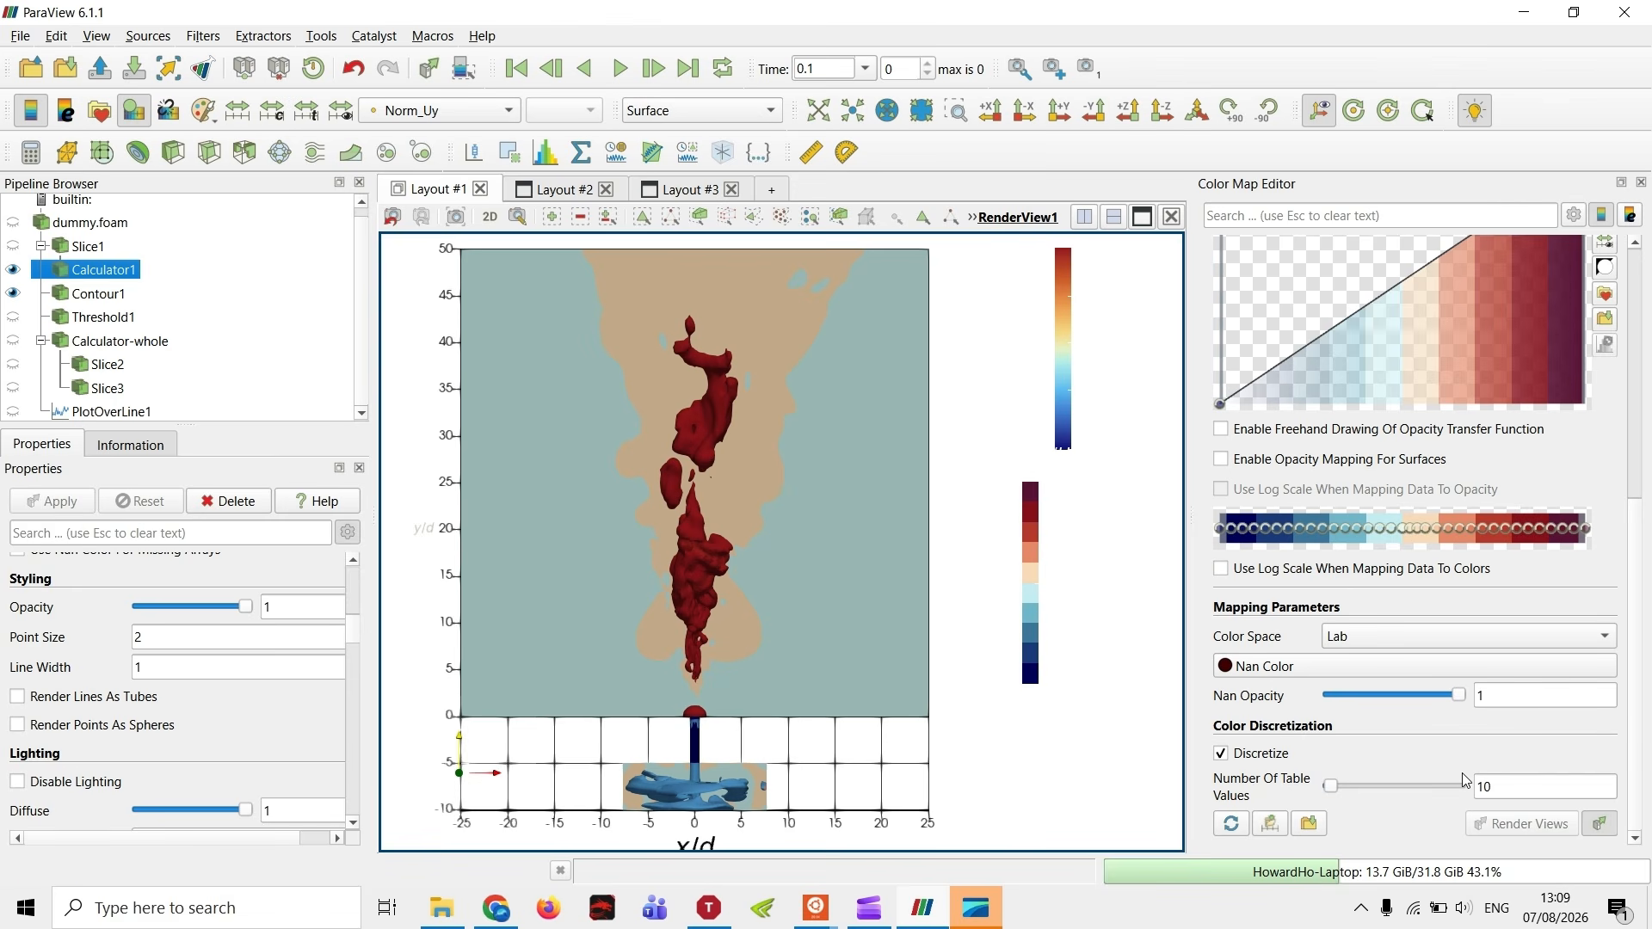
{"action": "double_click", "coordinate": [1578, 777]}
{"action": "type", "text": "25"}
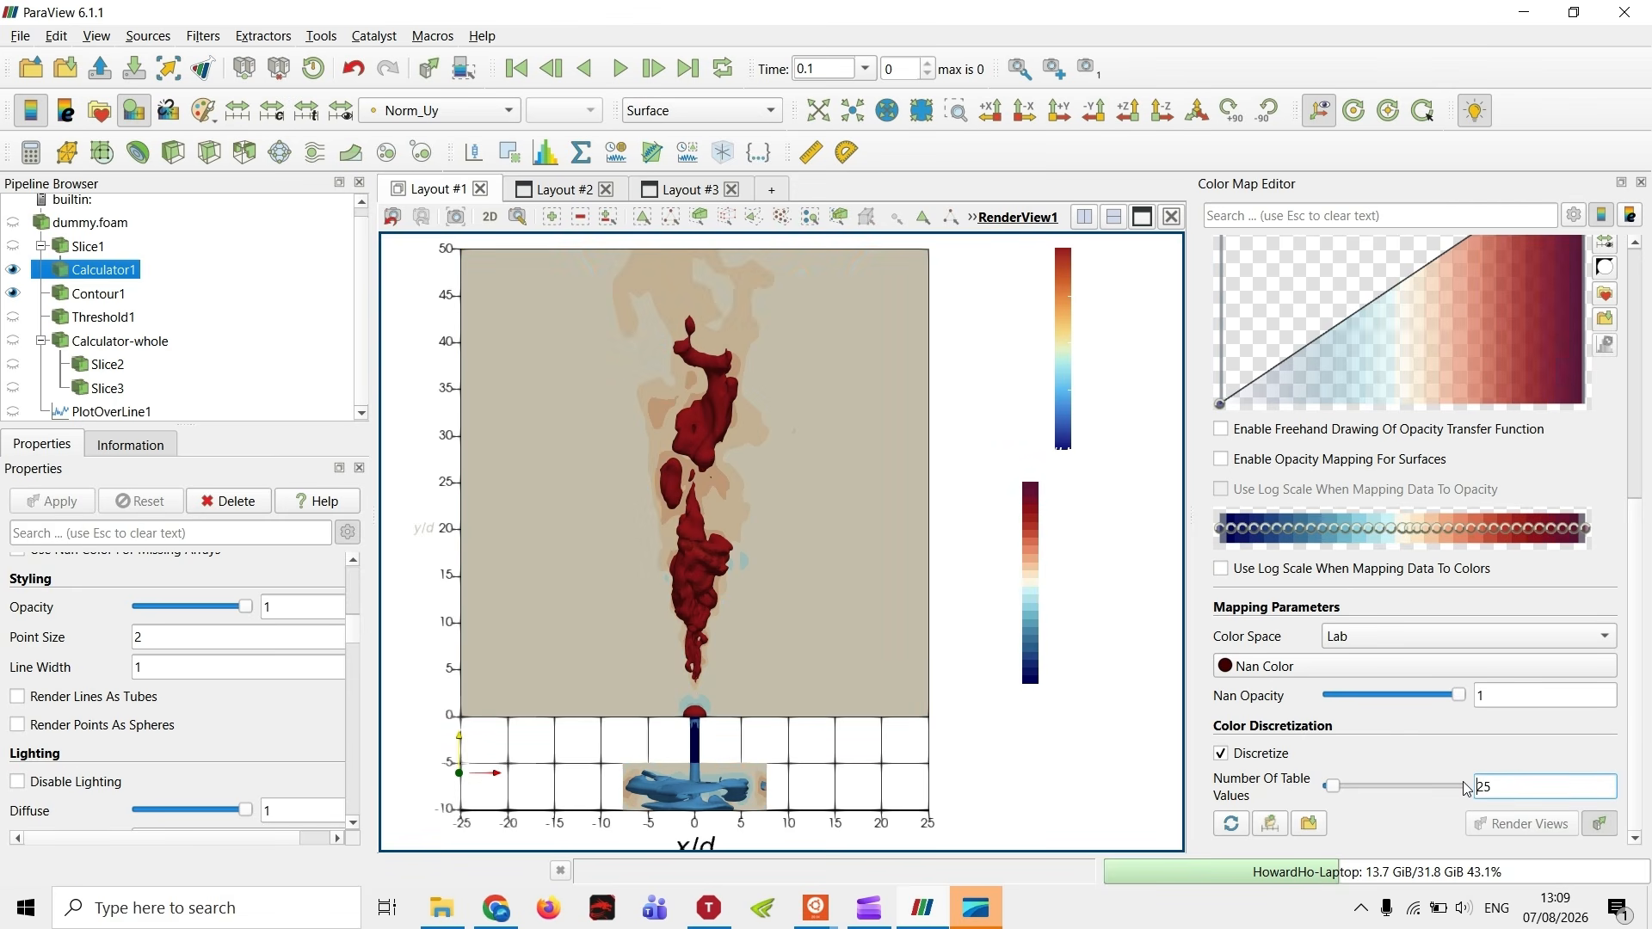
{"action": "left_click", "coordinate": [1643, 184]}
{"action": "left_click_drag", "start_coordinate": [1402, 641], "coordinate": [1070, 597]}
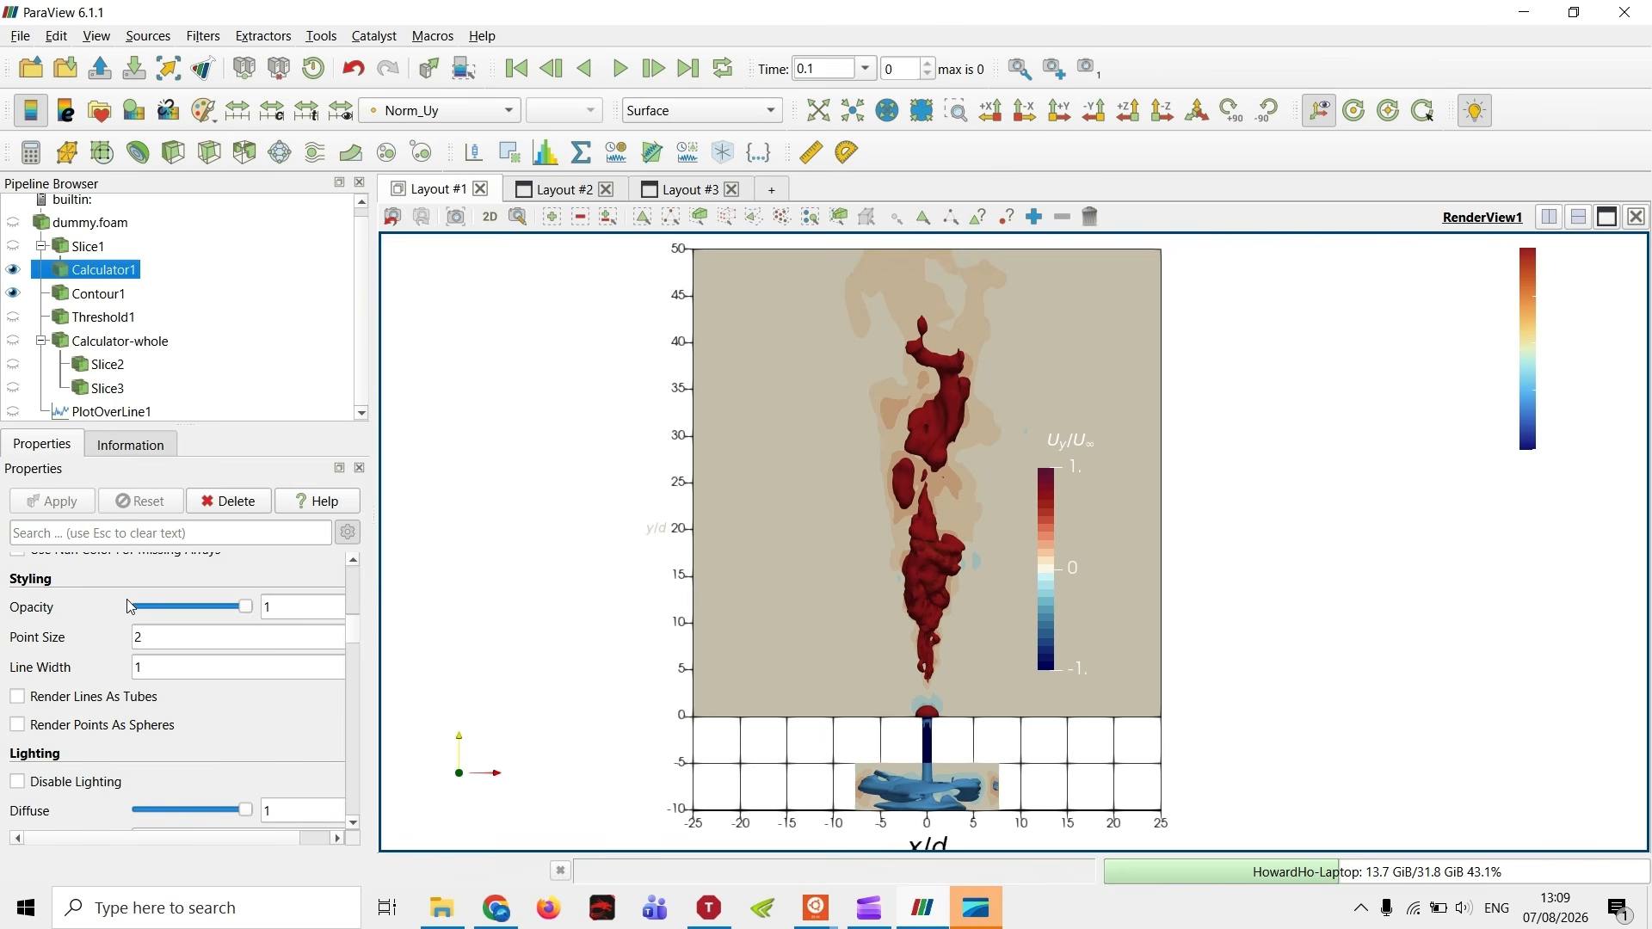
- Set Calculator1's Ambient lighting to 0.4
{"action": "scroll", "coordinate": [167, 794], "scroll_direction": "down", "scroll_amount": 3}
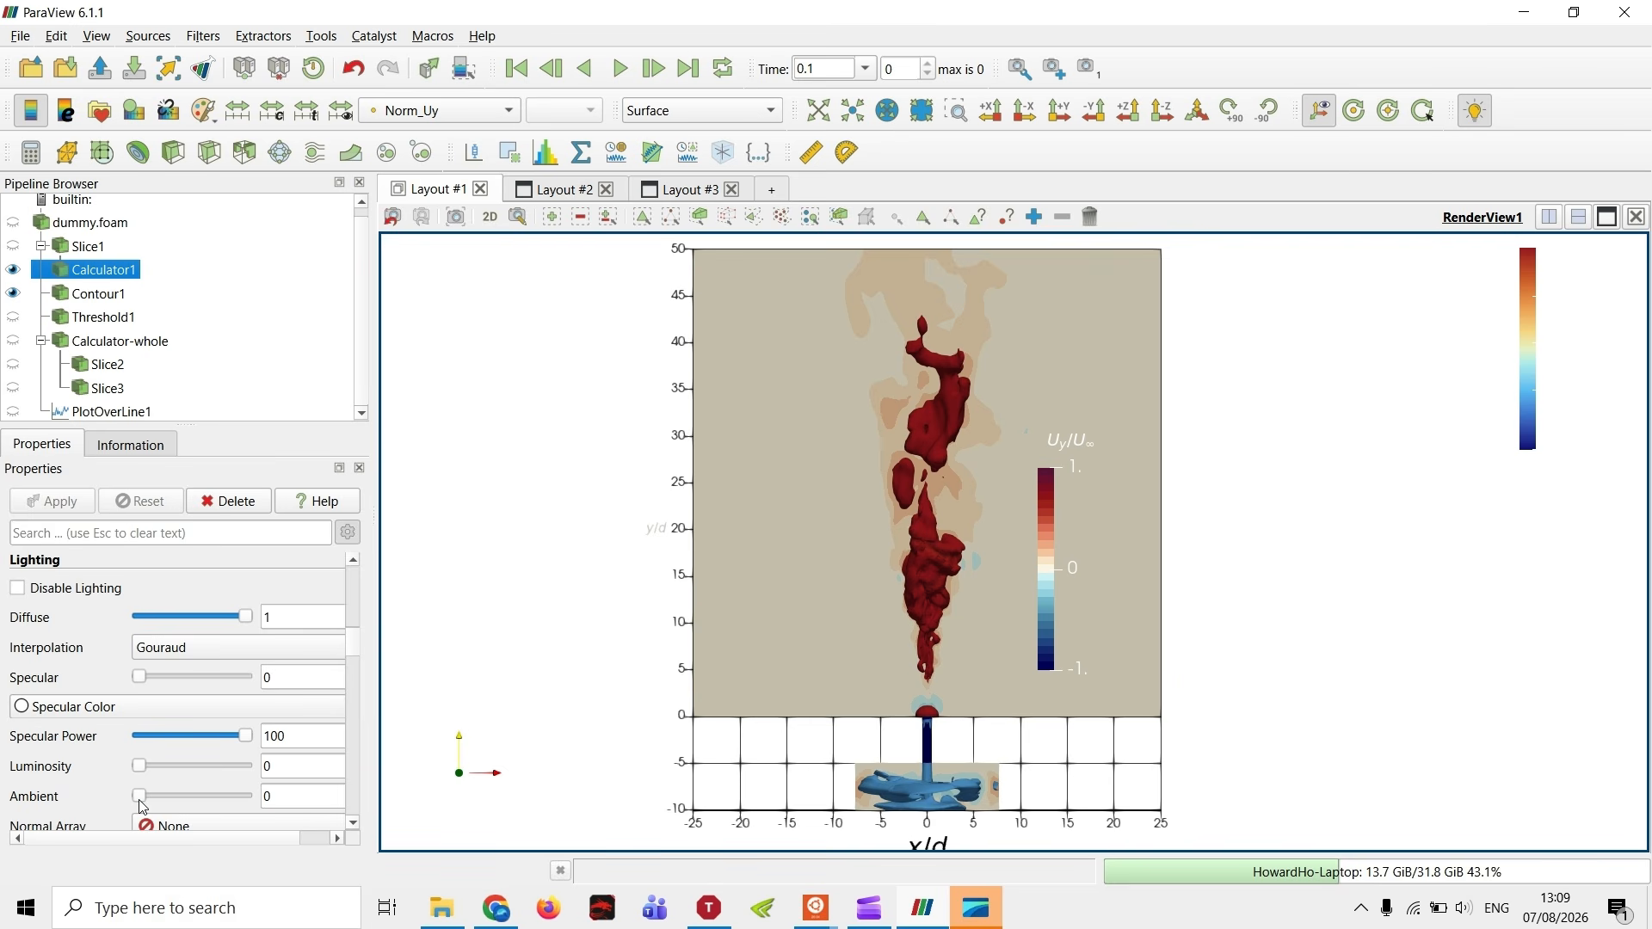
{"action": "double_click", "coordinate": [331, 792]}
{"action": "type", "text": "0.4"}
{"action": "key", "text": "Return"}
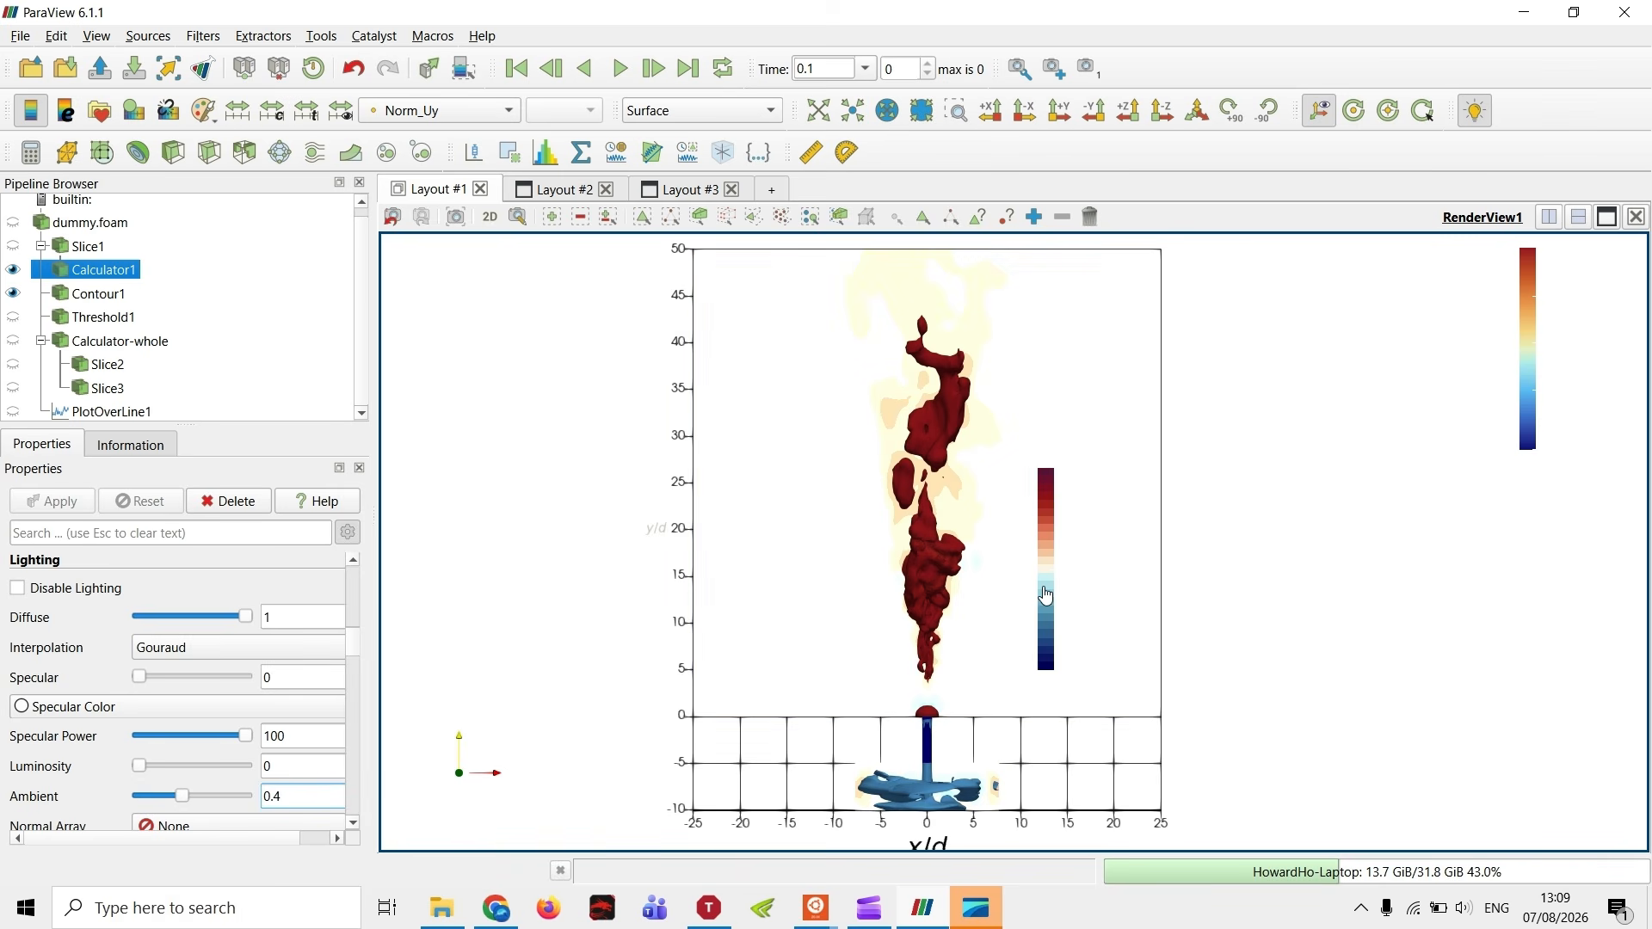
- Move the Norm_Uy color legend off the plot and set its title and annotation fonts to black
{"action": "left_click_drag", "start_coordinate": [1046, 596], "coordinate": [1234, 567]}
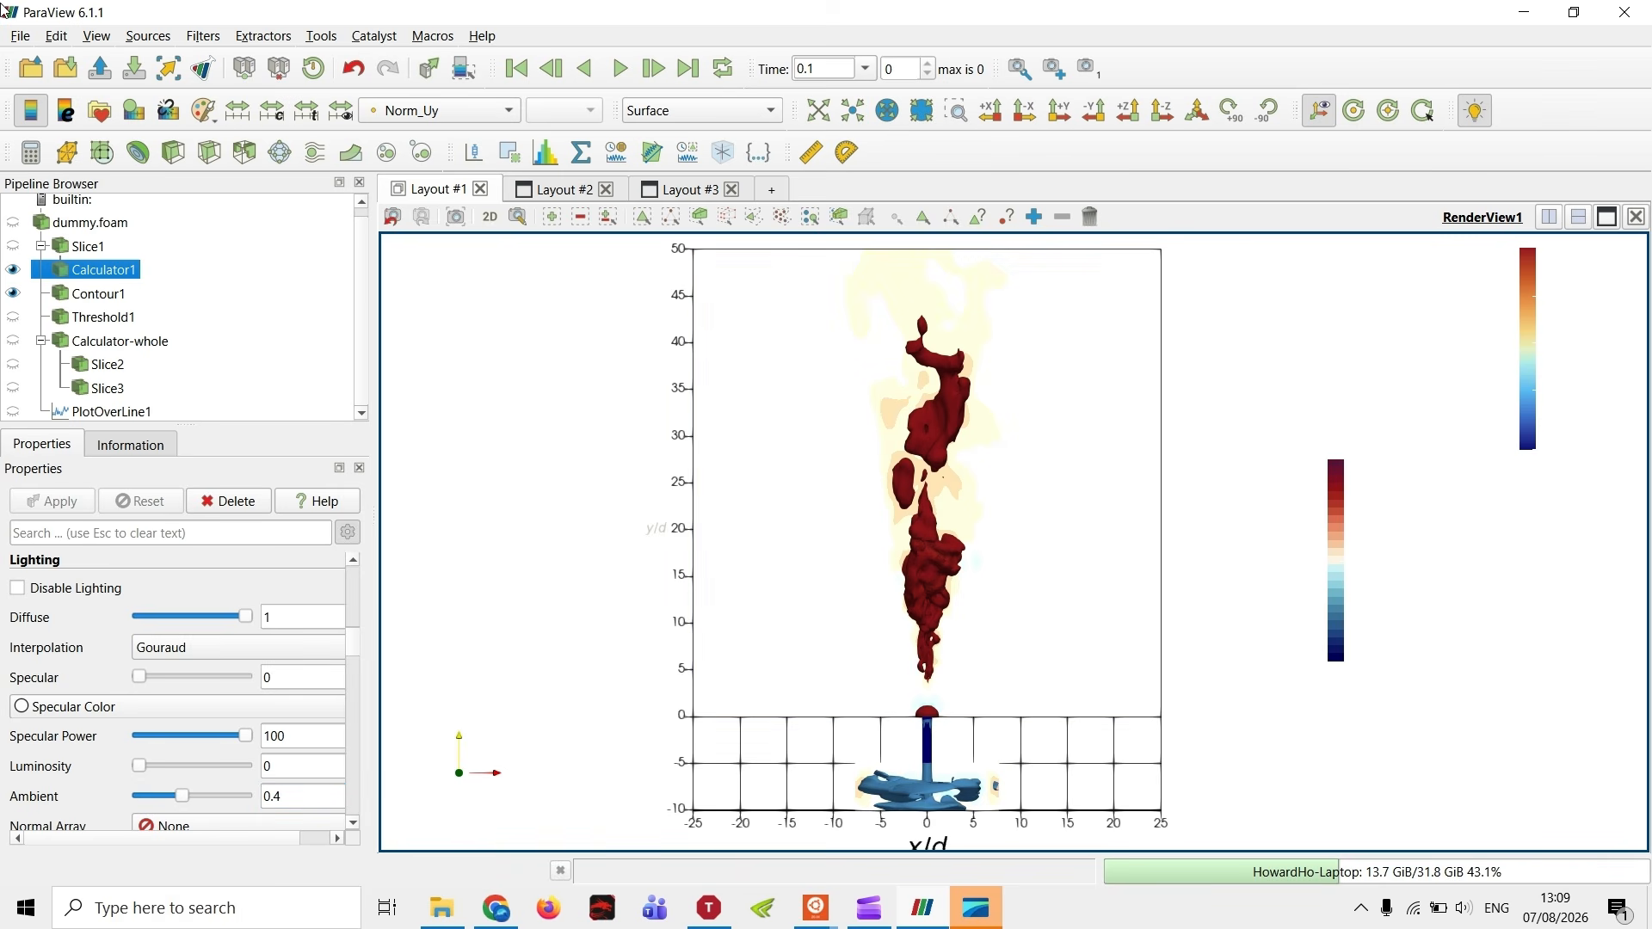
{"action": "left_click", "coordinate": [68, 112]}
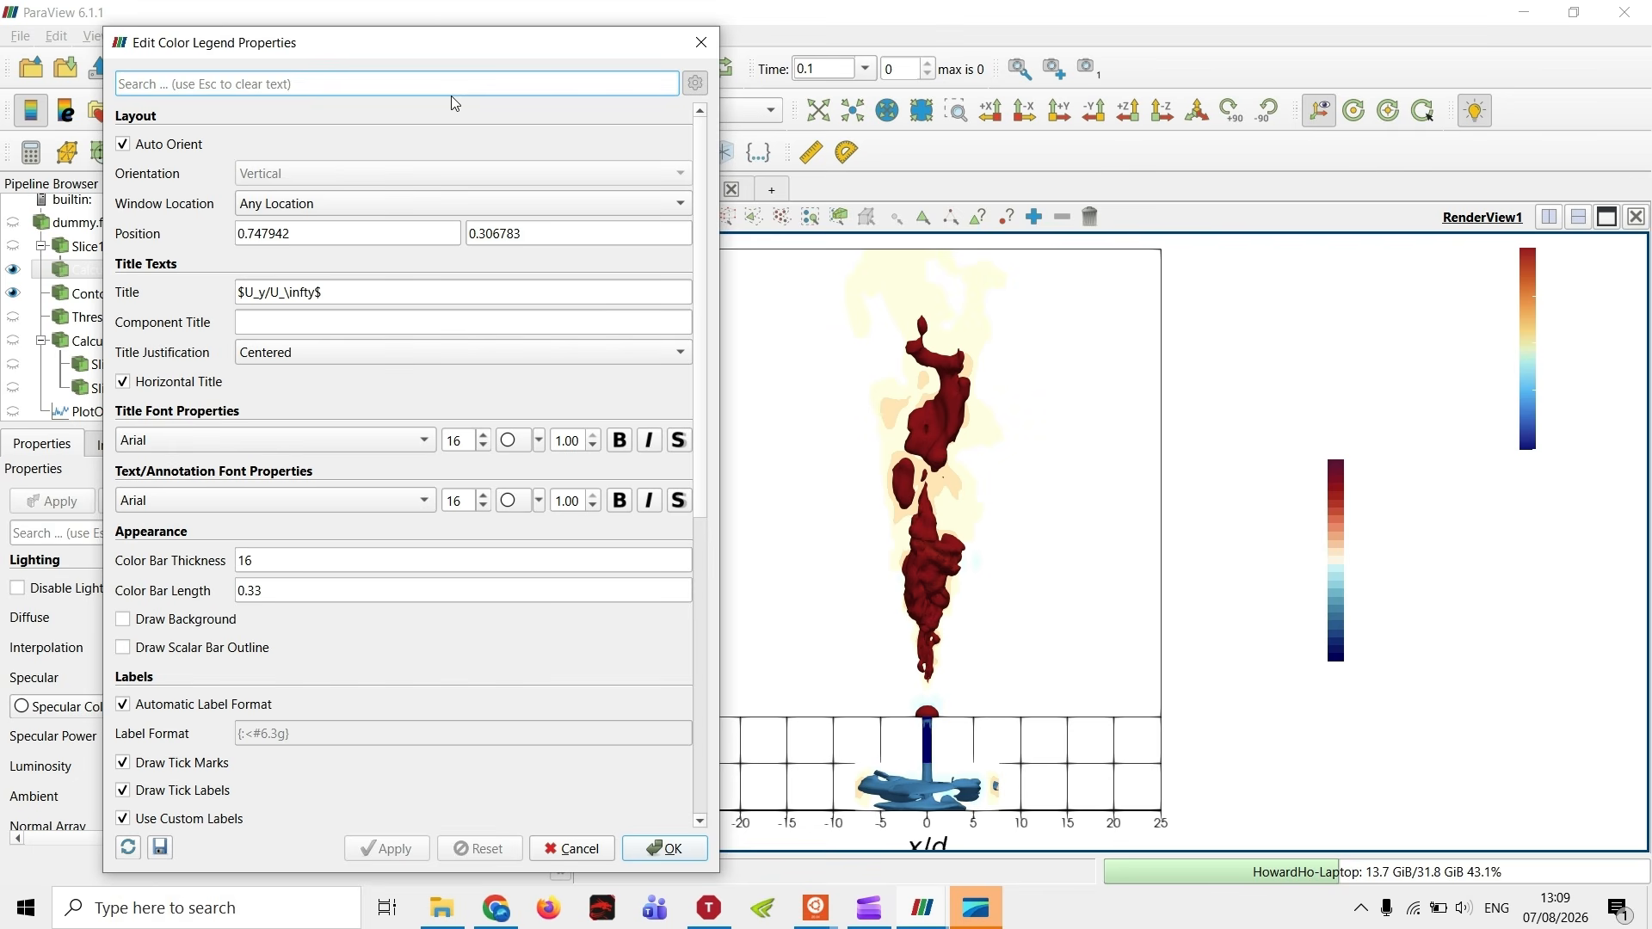
{"action": "left_click", "coordinate": [539, 439]}
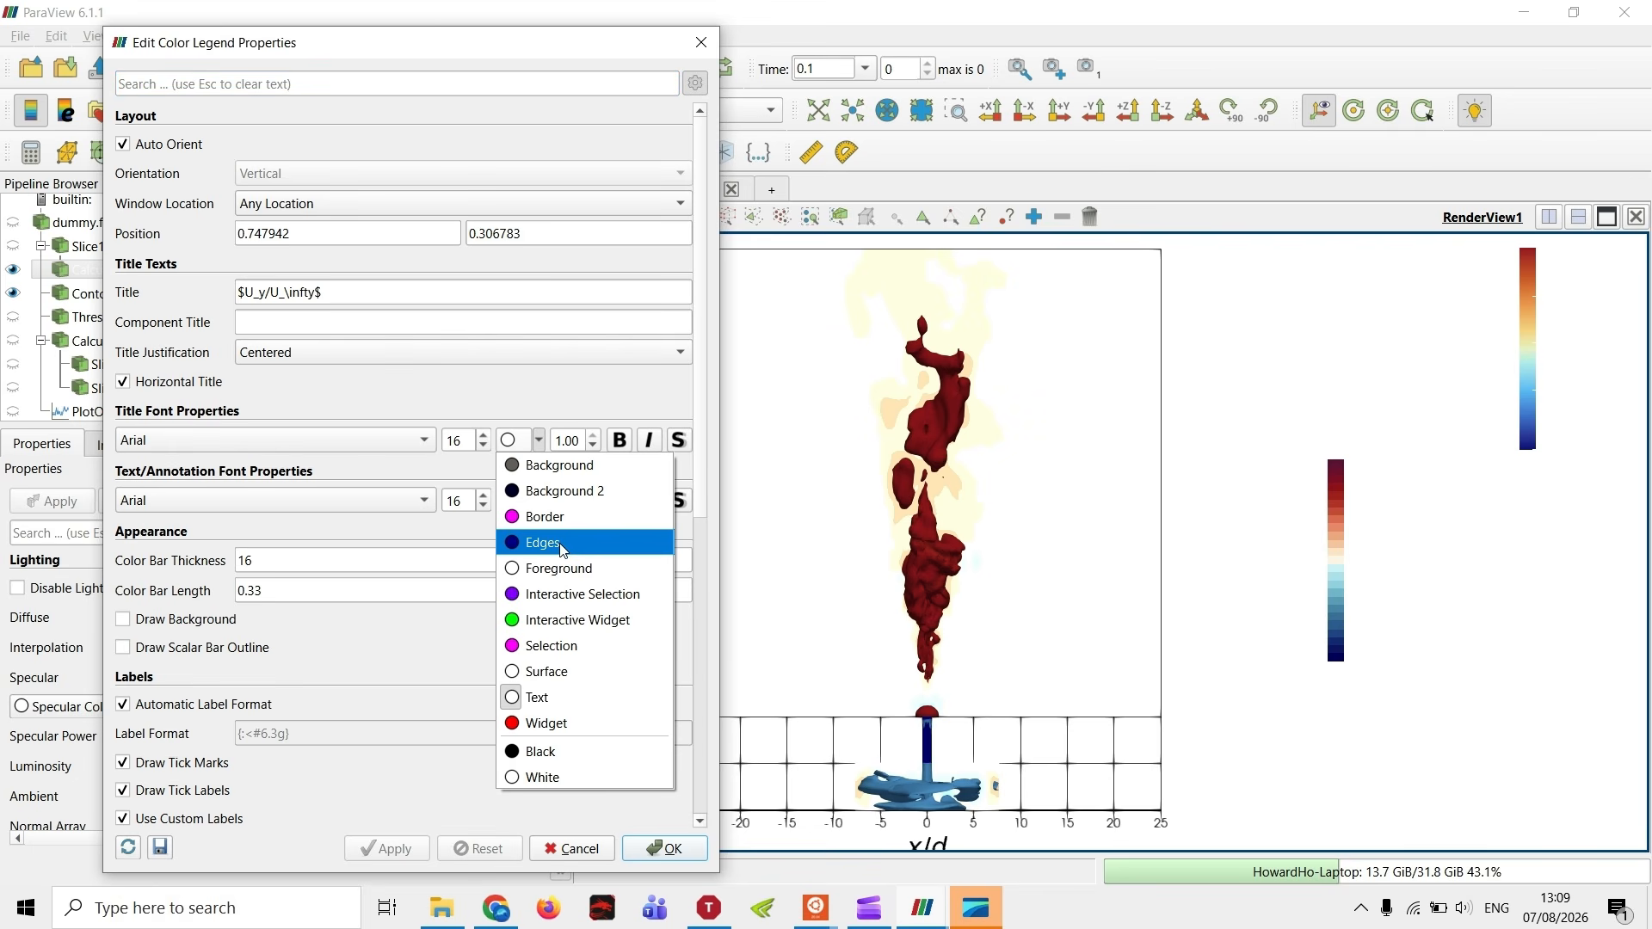
{"action": "left_click", "coordinate": [574, 751]}
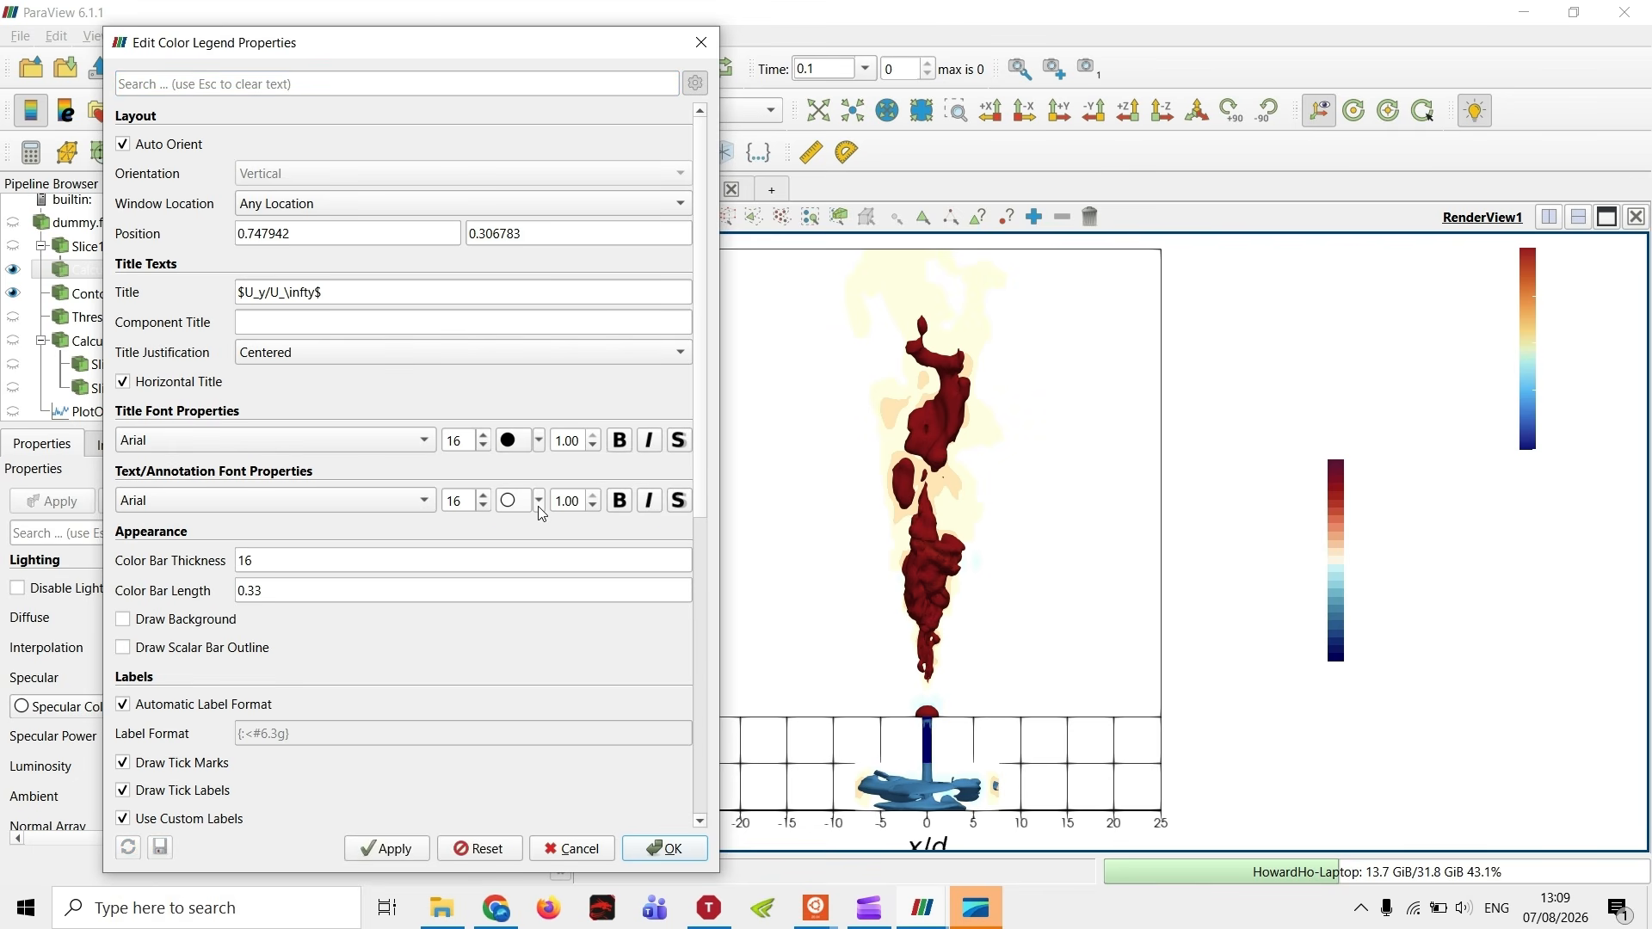
{"action": "left_click", "coordinate": [540, 500]}
{"action": "left_click", "coordinate": [542, 812]}
{"action": "left_click", "coordinate": [394, 849]}
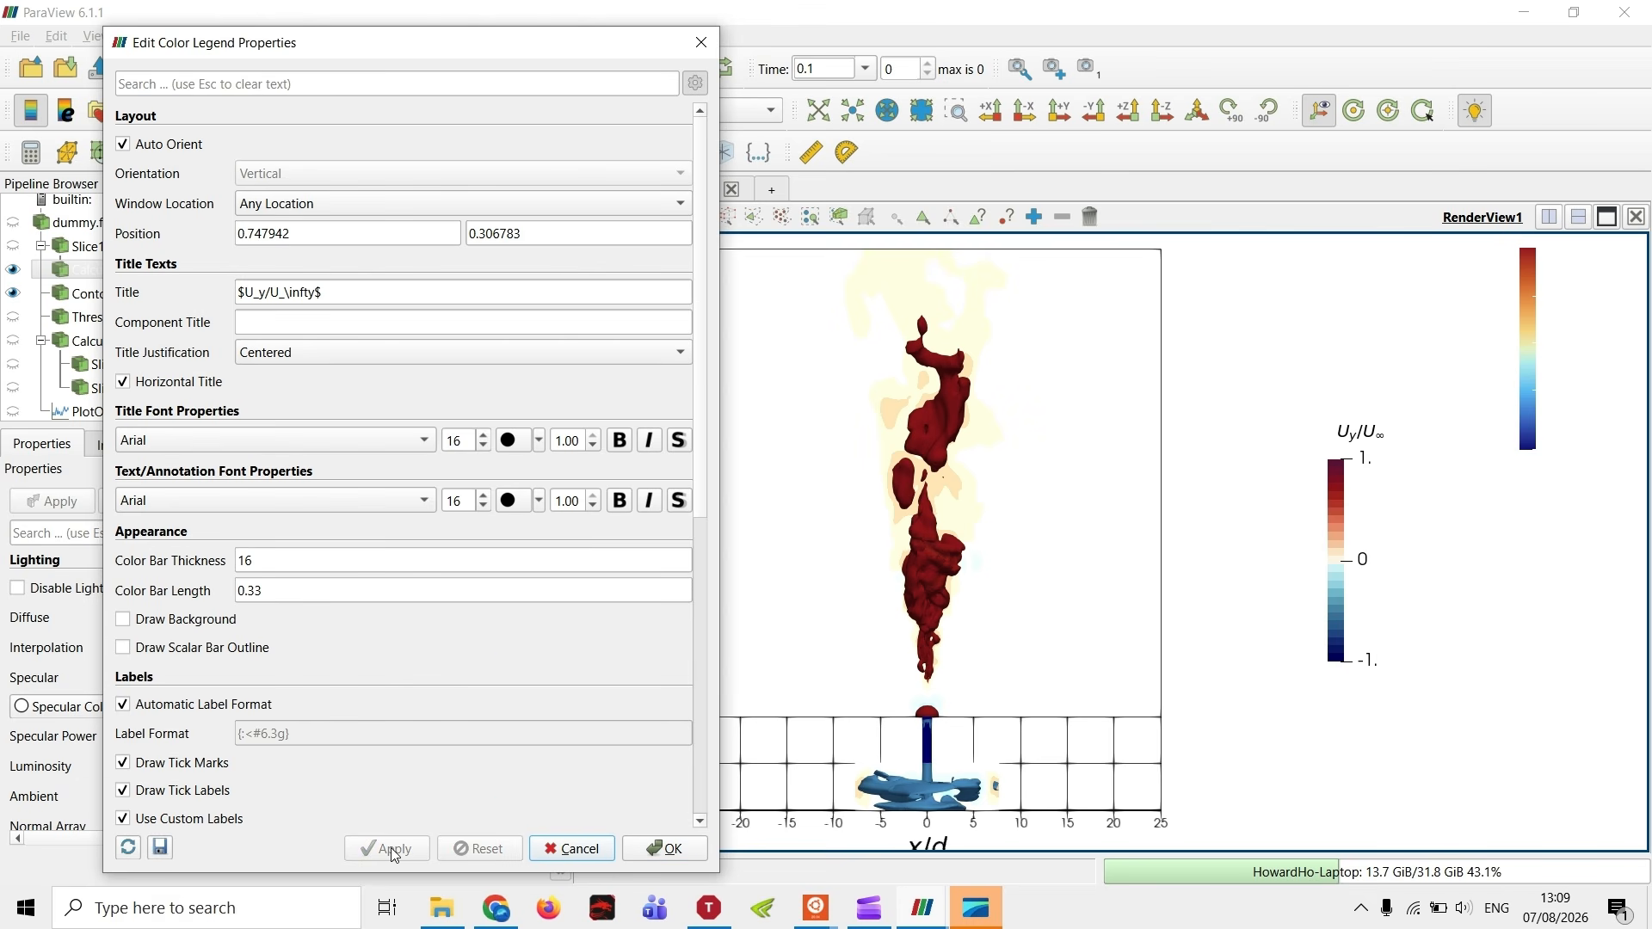
{"action": "left_click", "coordinate": [701, 42]}
- Hide the orientation axes, fit the whole plot with its axis titles in view and place the color legend close beside it
{"action": "left_click_drag", "start_coordinate": [881, 568], "coordinate": [702, 576]}
{"action": "left_click", "coordinate": [1319, 112]}
{"action": "scroll", "coordinate": [704, 533], "scroll_direction": "down", "scroll_amount": 2}
{"action": "left_click_drag", "start_coordinate": [1279, 551], "coordinate": [977, 581]}
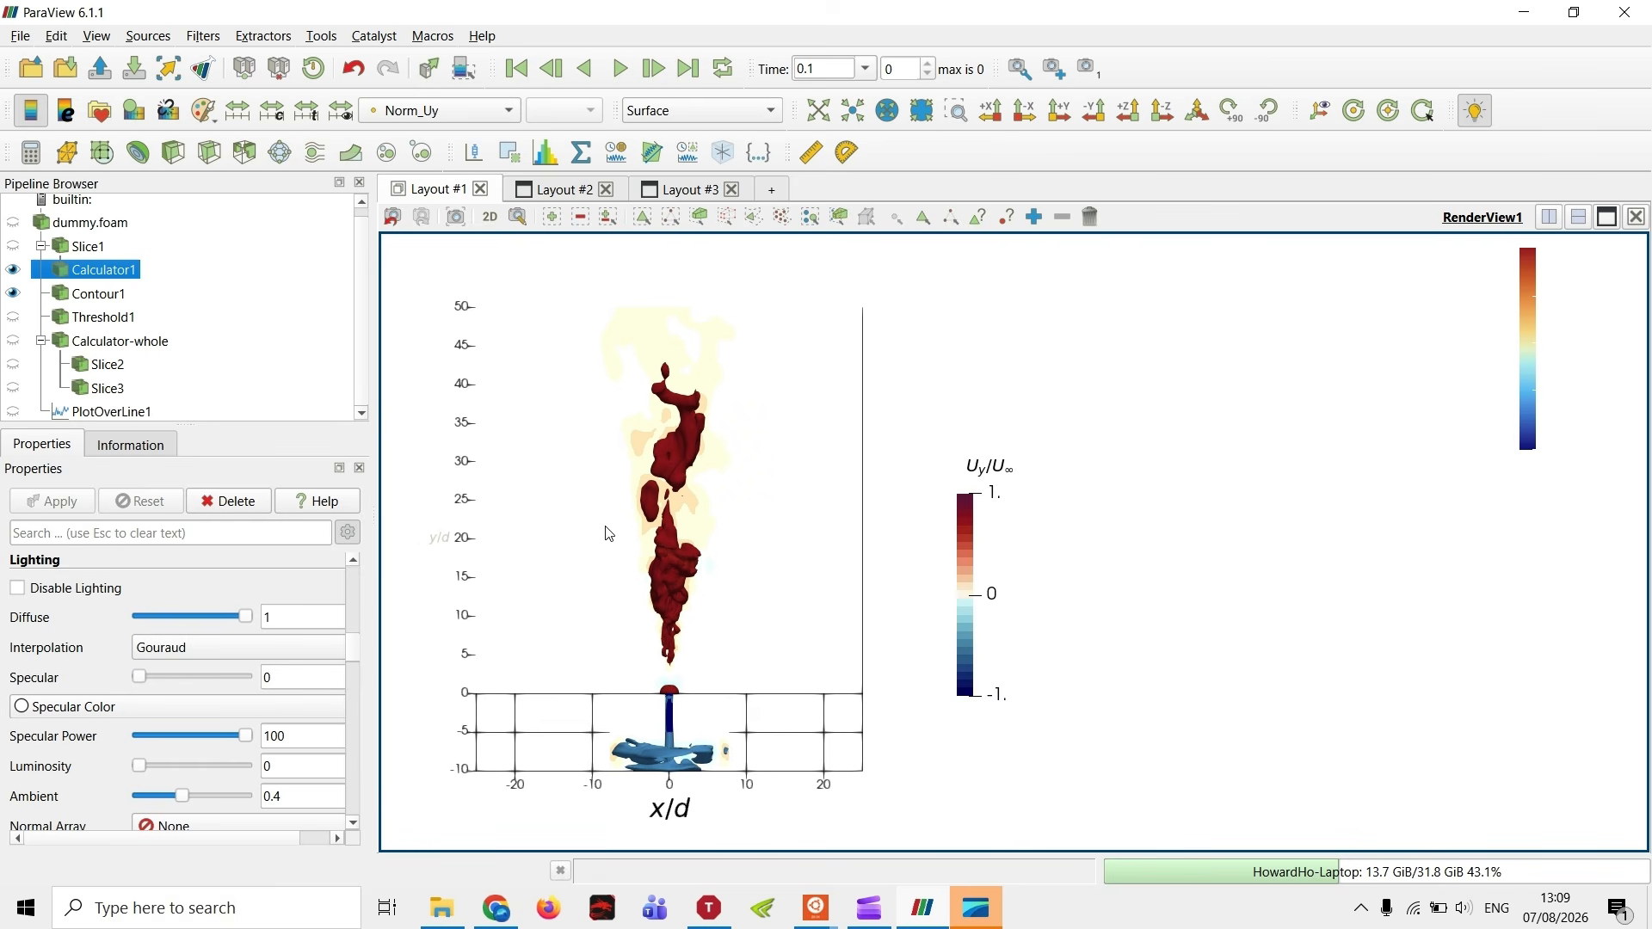
- Centre the plot in the view, place the Norm_Uy color legend farther from it and hide Calculator1
{"action": "scroll", "coordinate": [609, 534], "scroll_direction": "up", "scroll_amount": 2}
{"action": "left_click_drag", "start_coordinate": [609, 553], "coordinate": [705, 546]}
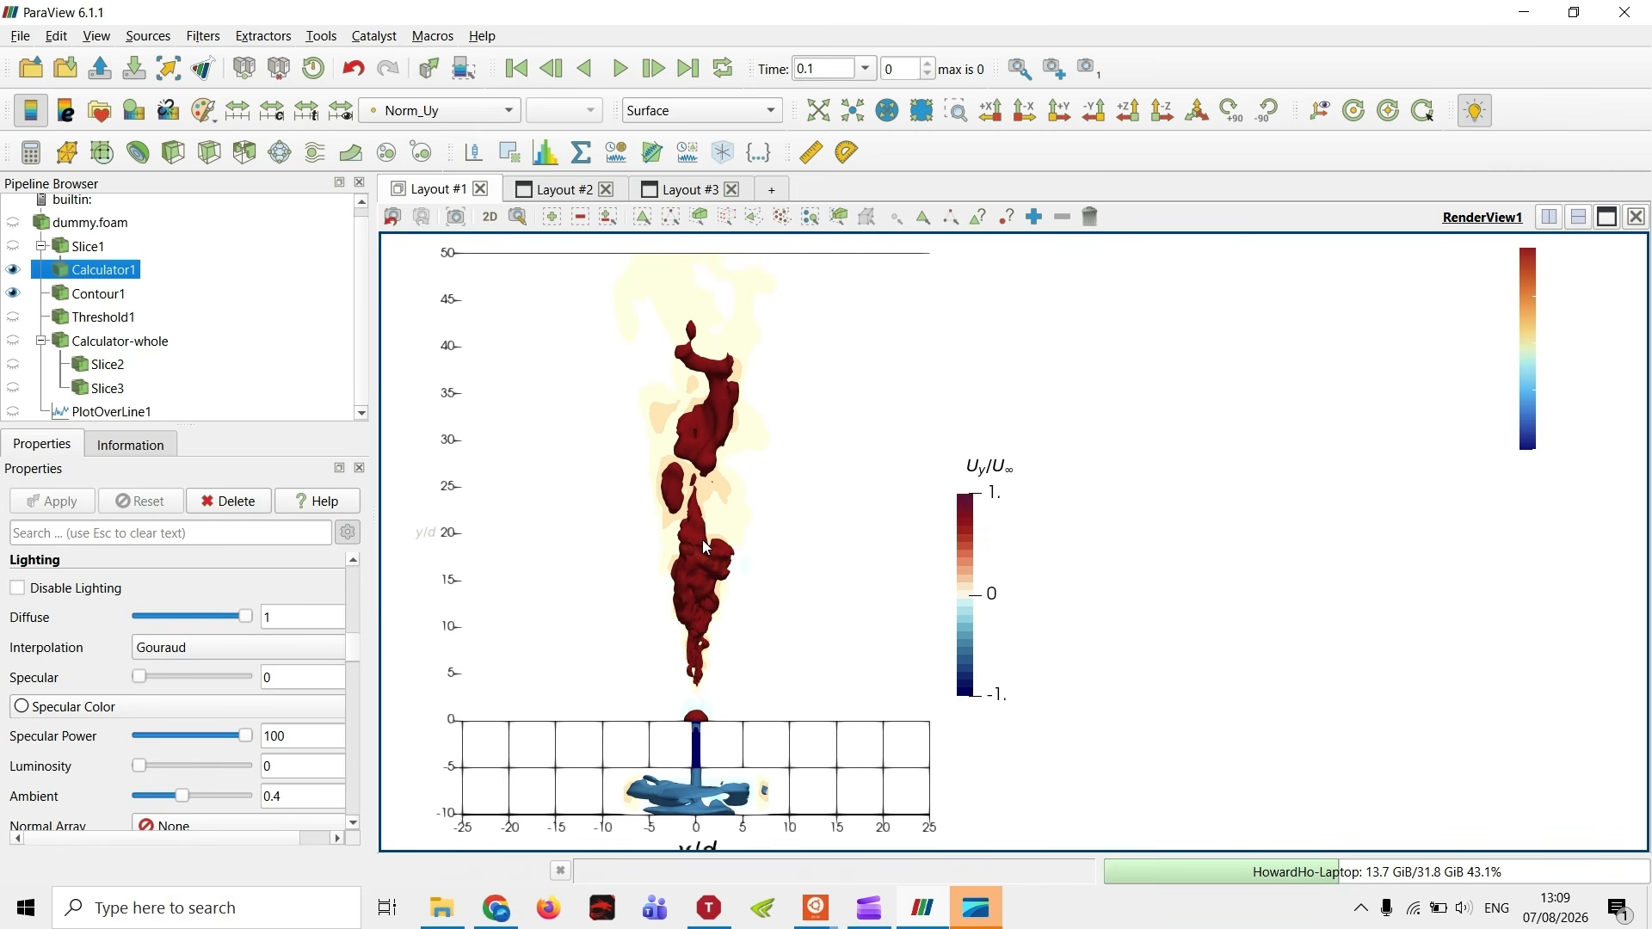
{"action": "scroll", "coordinate": [706, 547], "scroll_direction": "down", "scroll_amount": 1}
{"action": "left_click_drag", "start_coordinate": [969, 550], "coordinate": [1104, 576]}
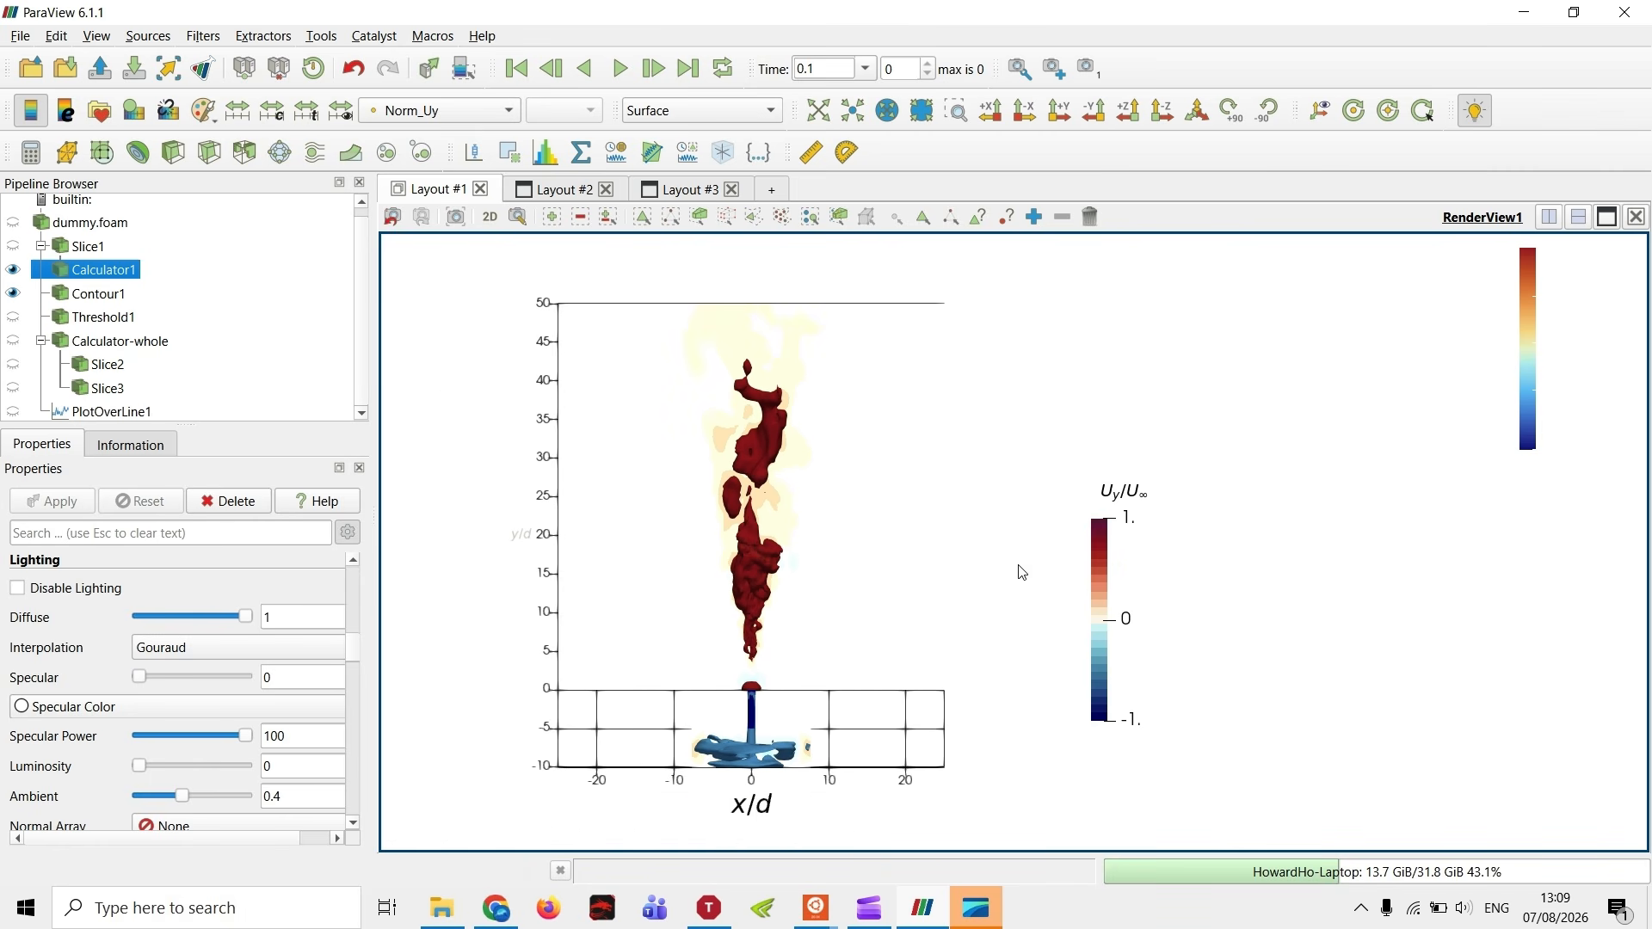
{"action": "left_click", "coordinate": [13, 270]}
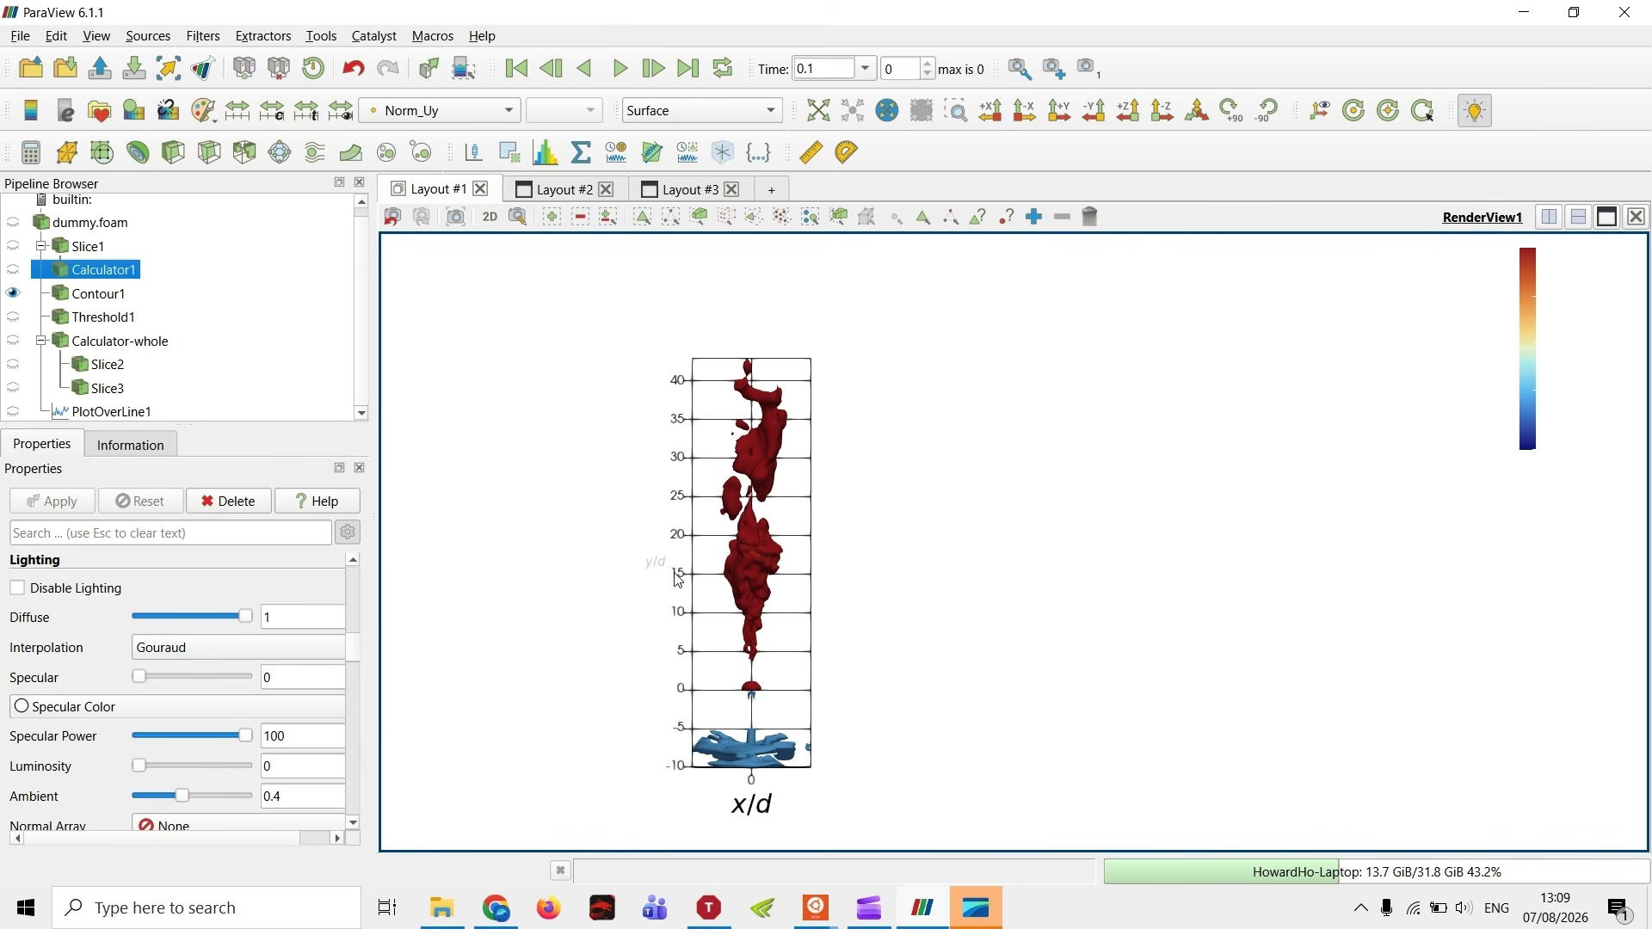
- Save the ParaView state over the existing testing-v3.pvsm in the SJA-quiescent folder
{"action": "left_click", "coordinate": [20, 37]}
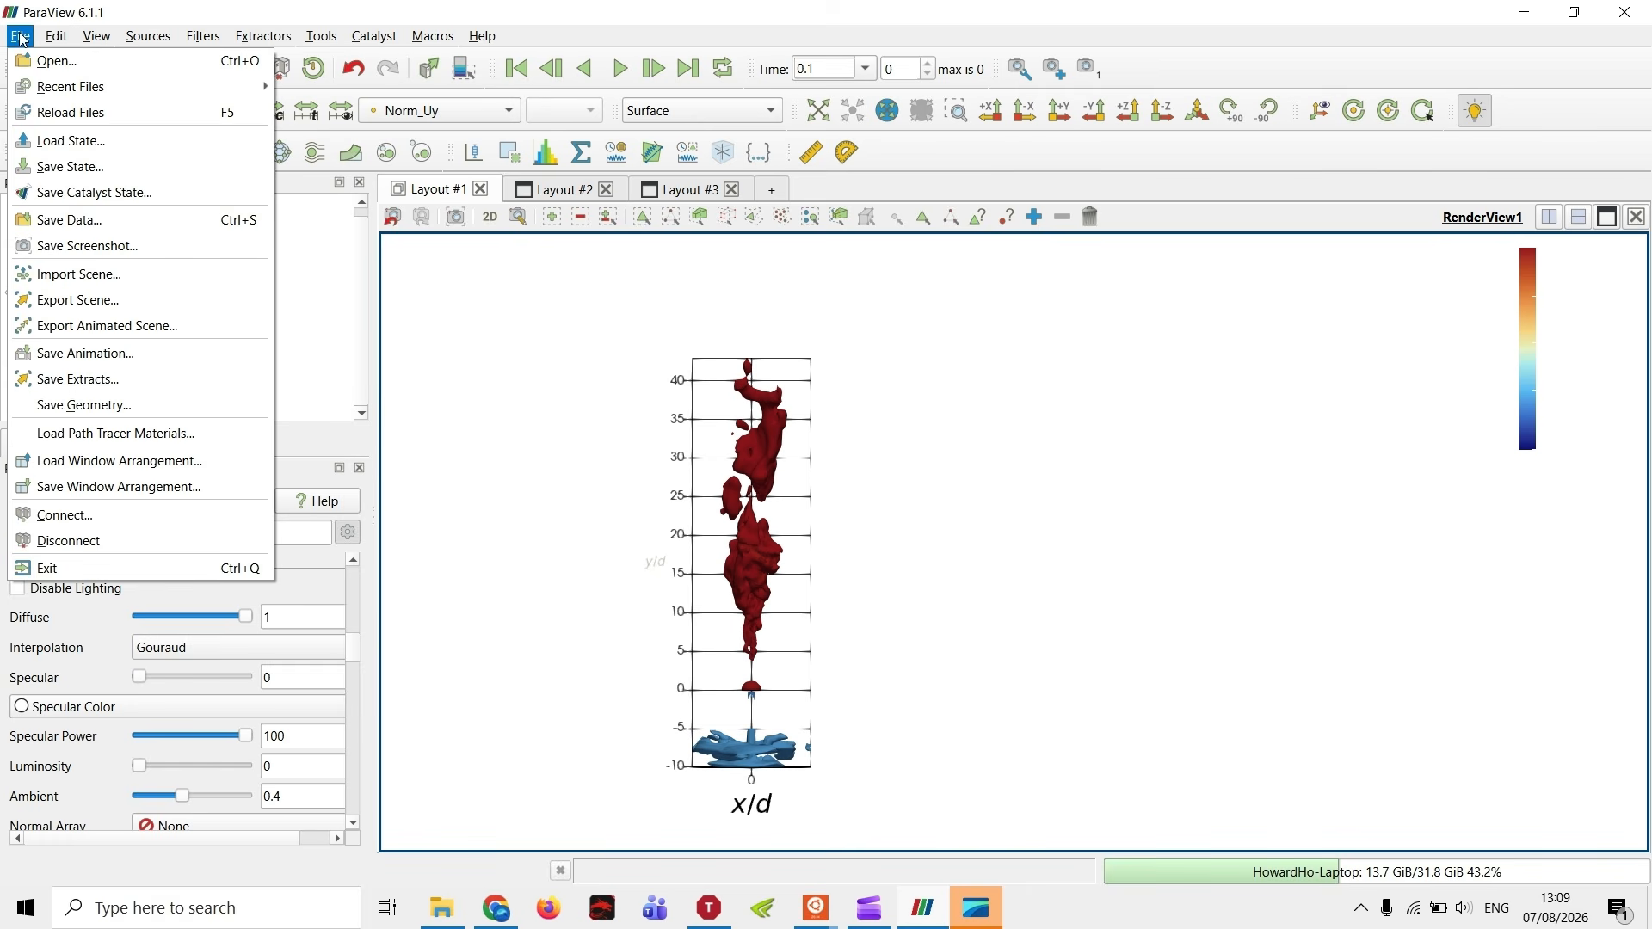
{"action": "left_click", "coordinate": [120, 166]}
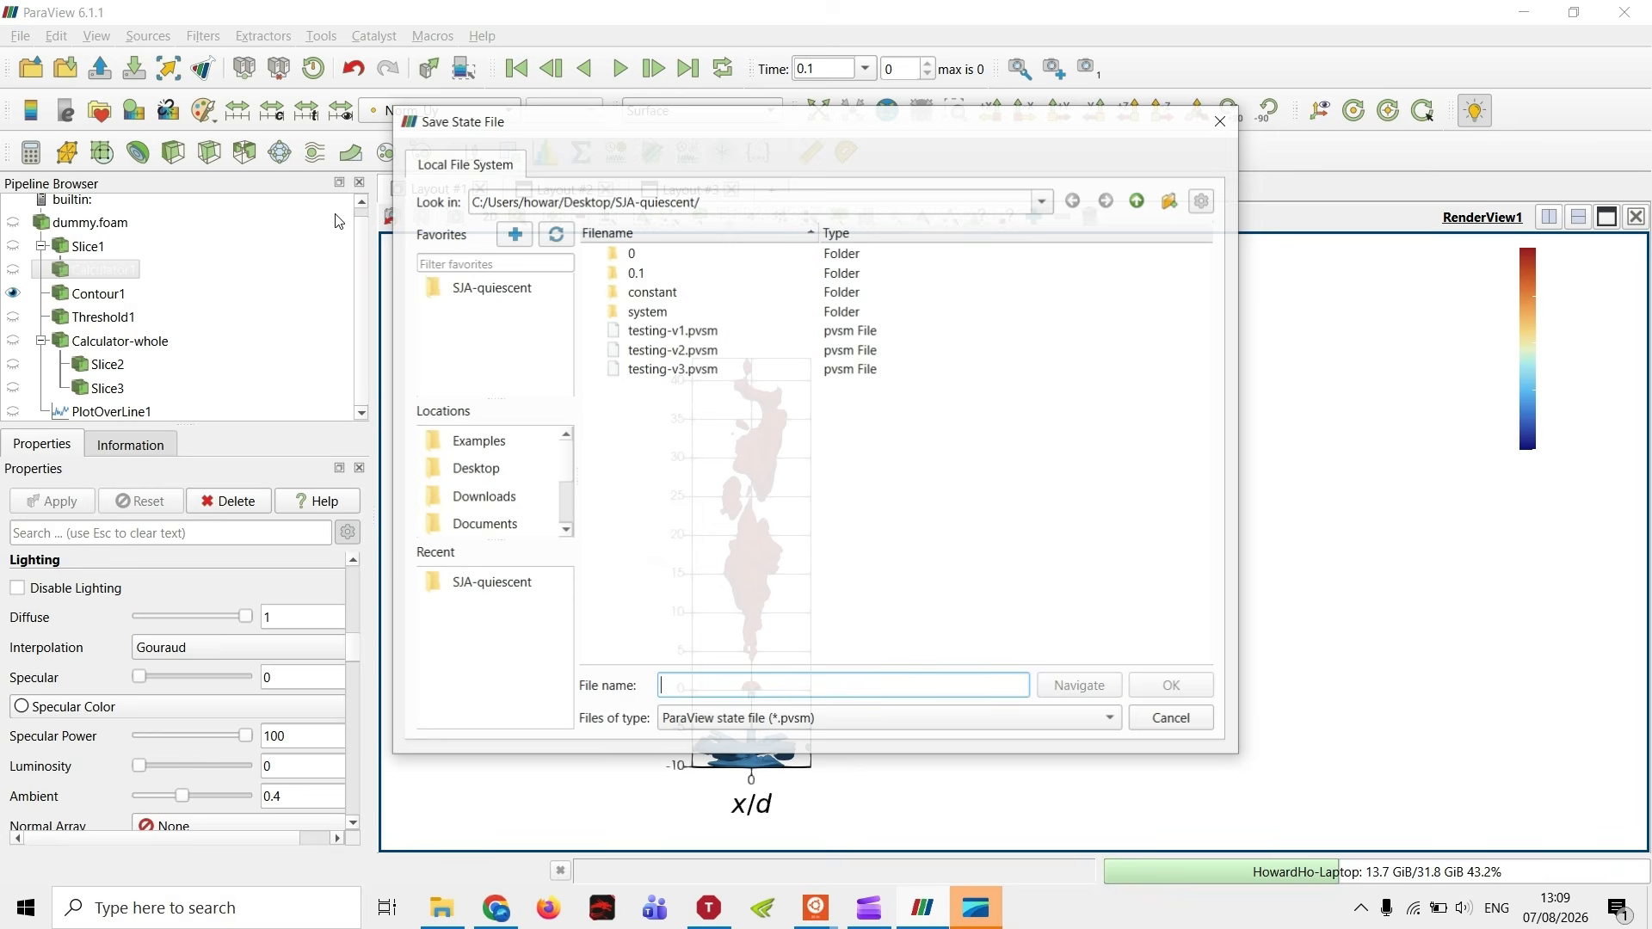
{"action": "left_click", "coordinate": [672, 369]}
{"action": "left_click", "coordinate": [1173, 686]}
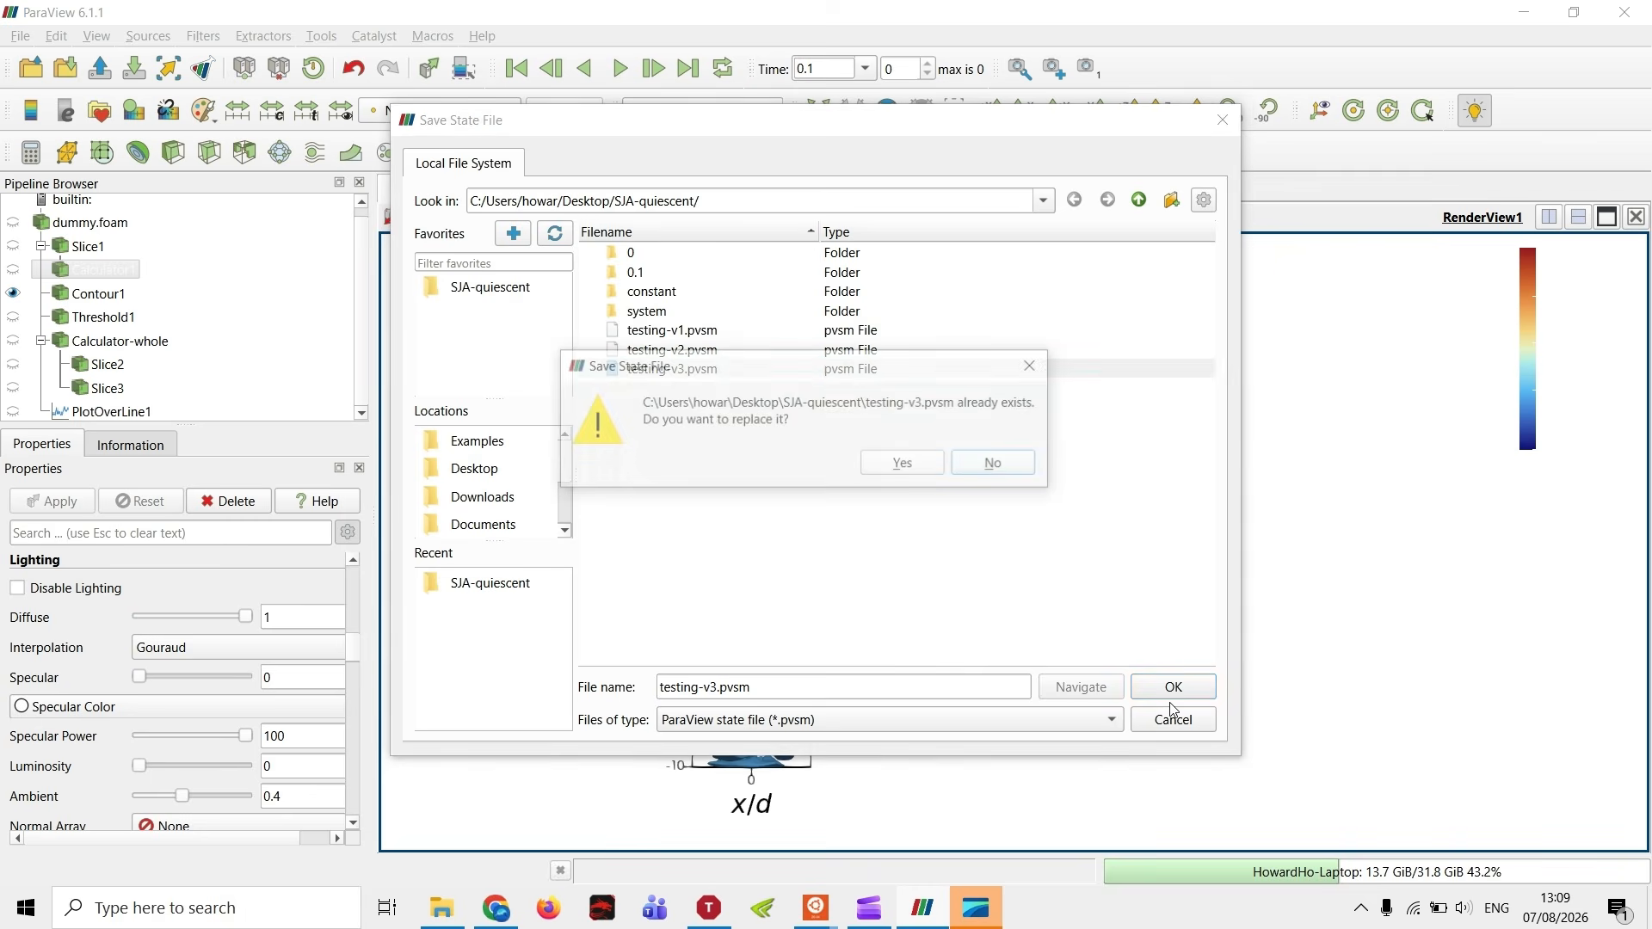
{"action": "left_click", "coordinate": [875, 467]}
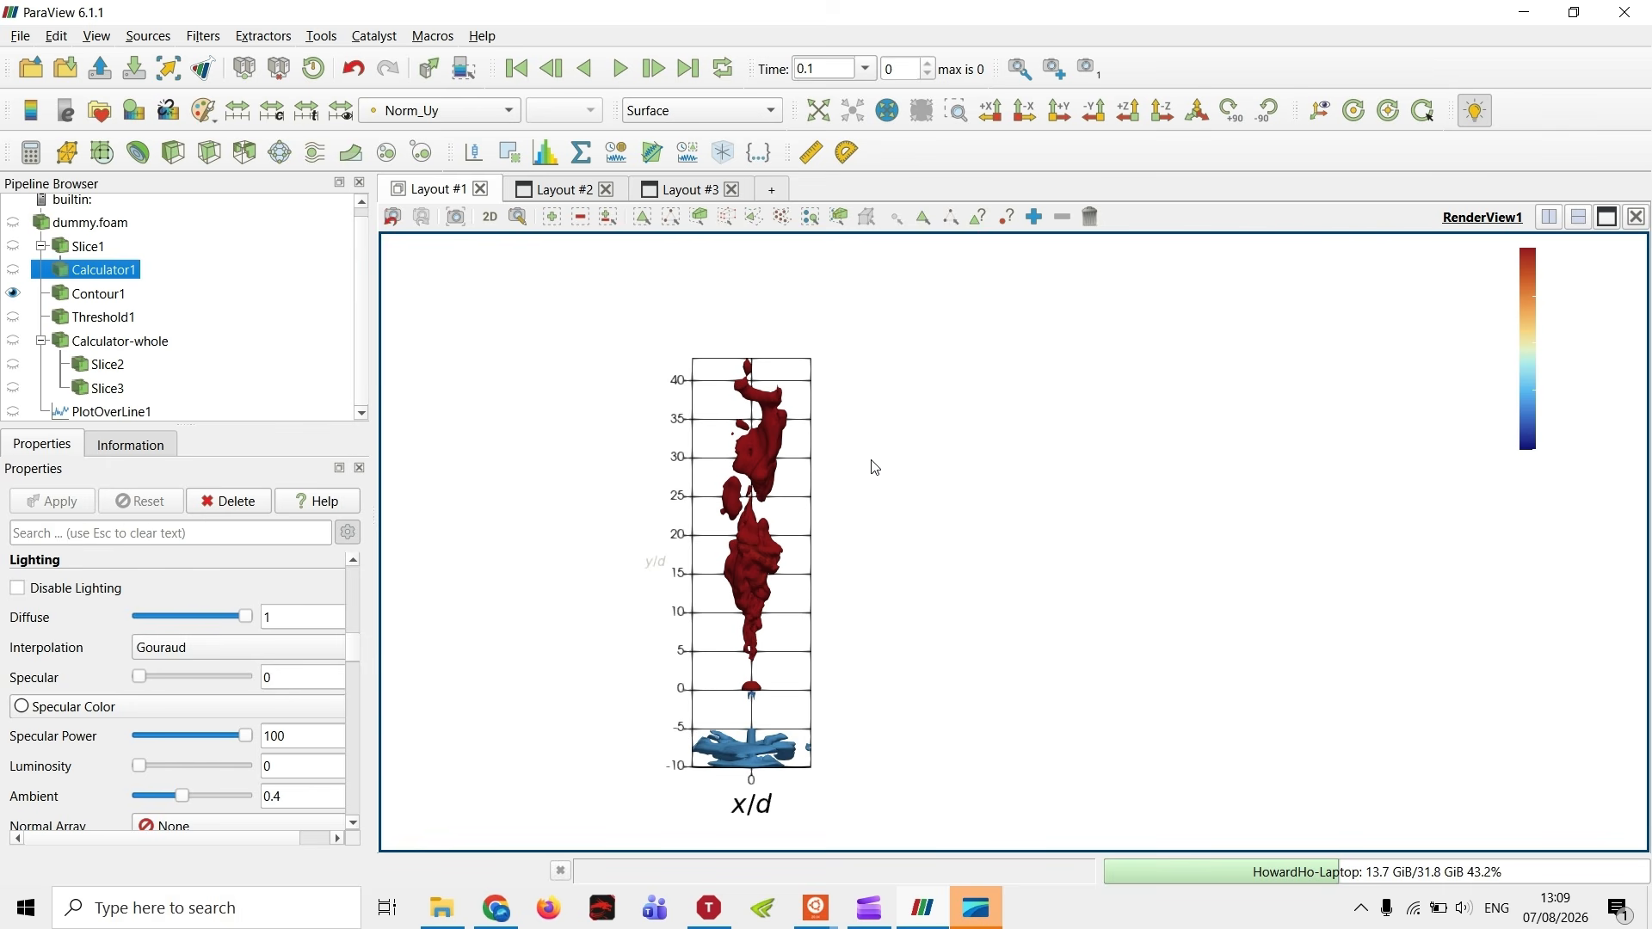
- Save a screenshot of the view as PNG image pic-1 in the SJA-quiescent folder at 1470 x 714 resolution
{"action": "left_click", "coordinate": [456, 216]}
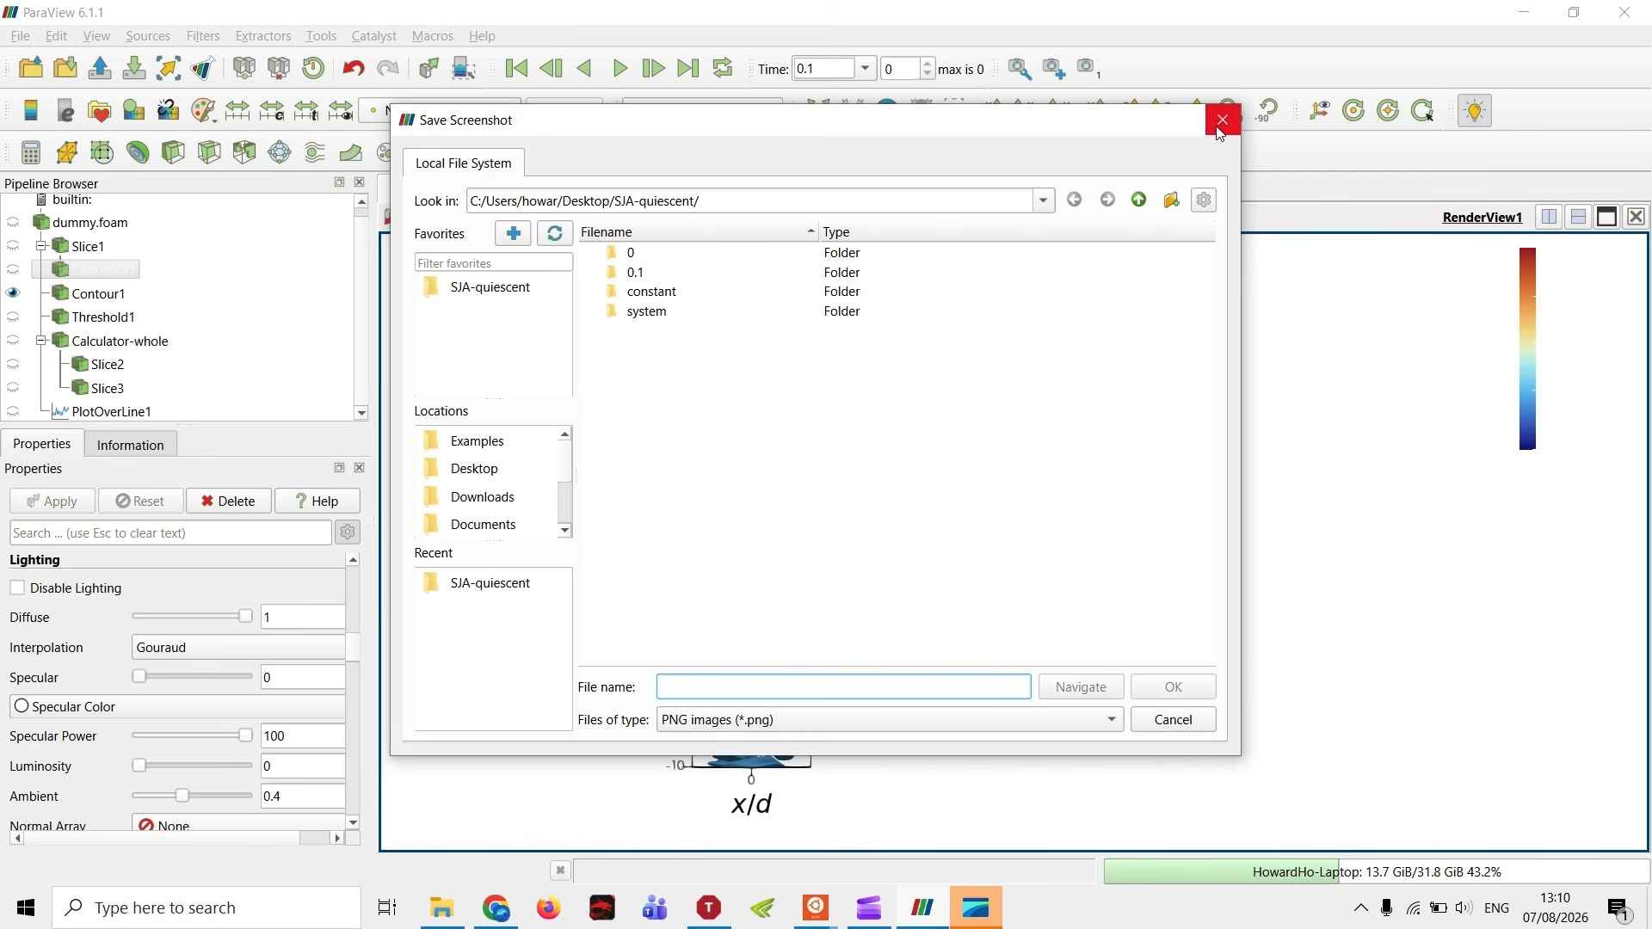
{"action": "type", "text": "p"}
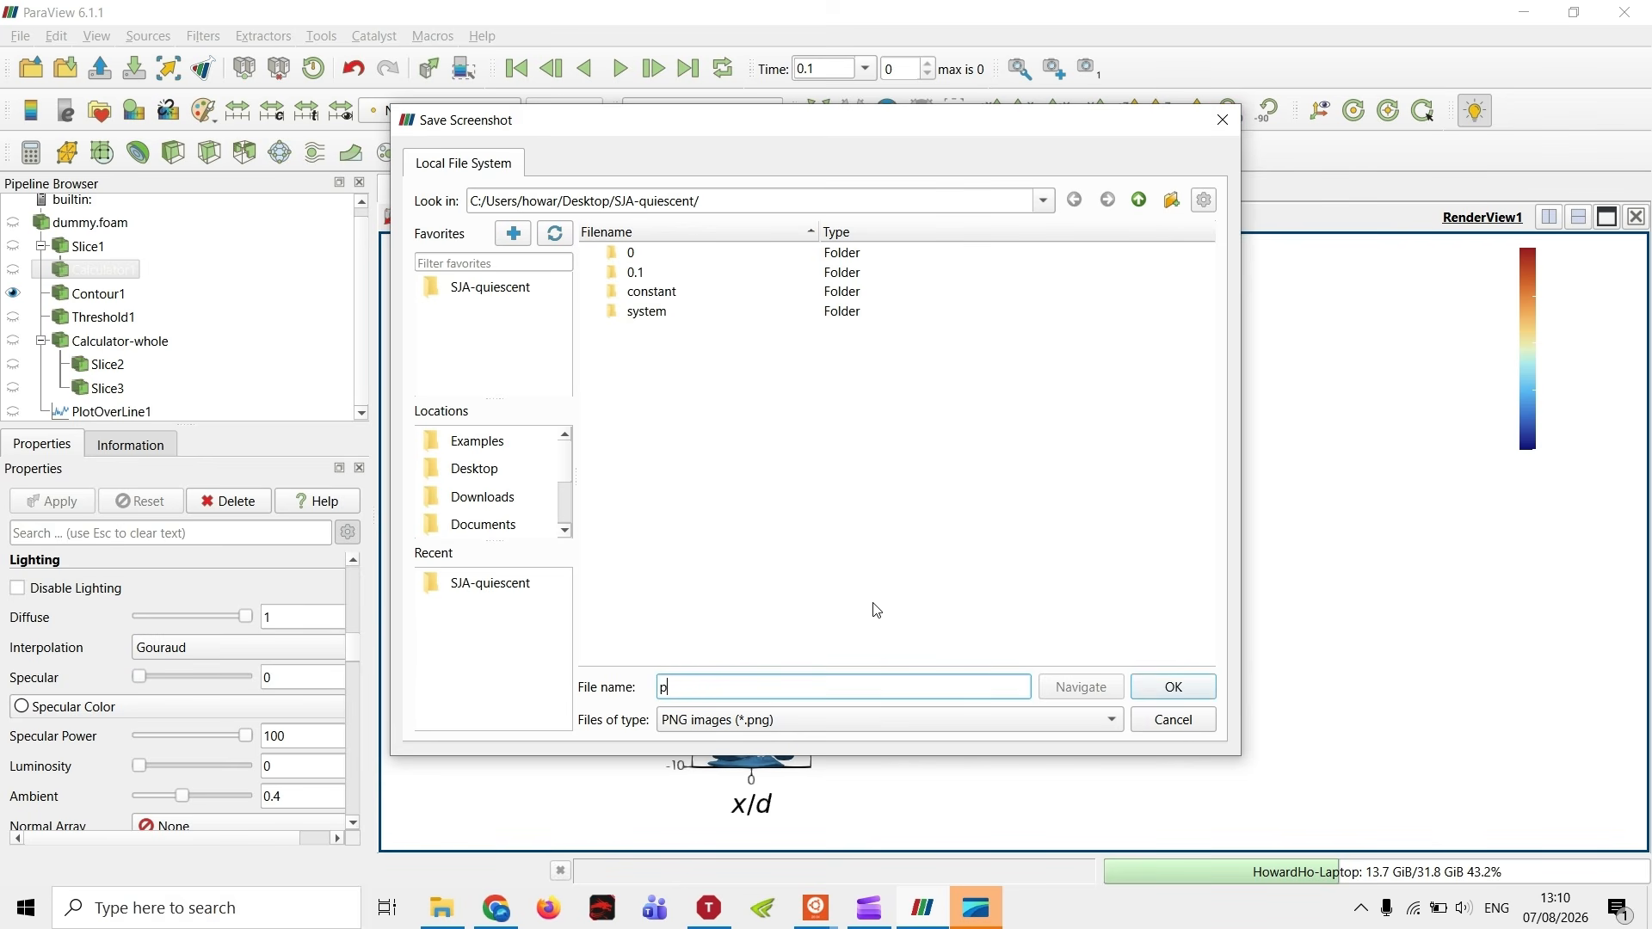
{"action": "type", "text": "ic-1"}
{"action": "key", "text": "Return"}
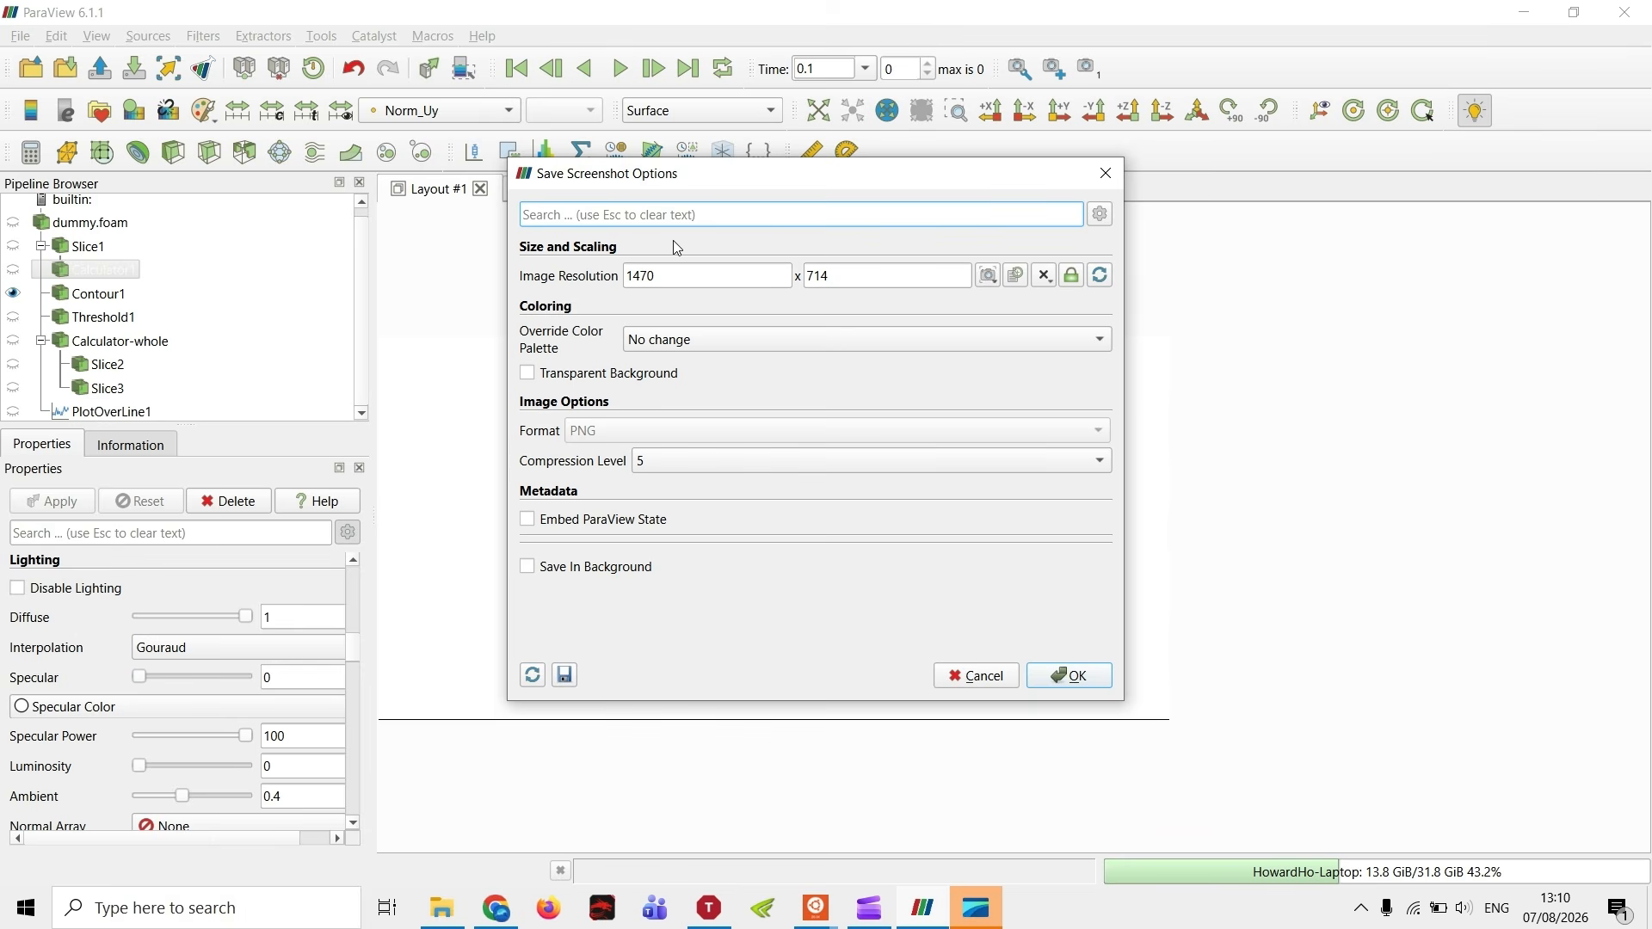
{"action": "key", "text": "Return"}
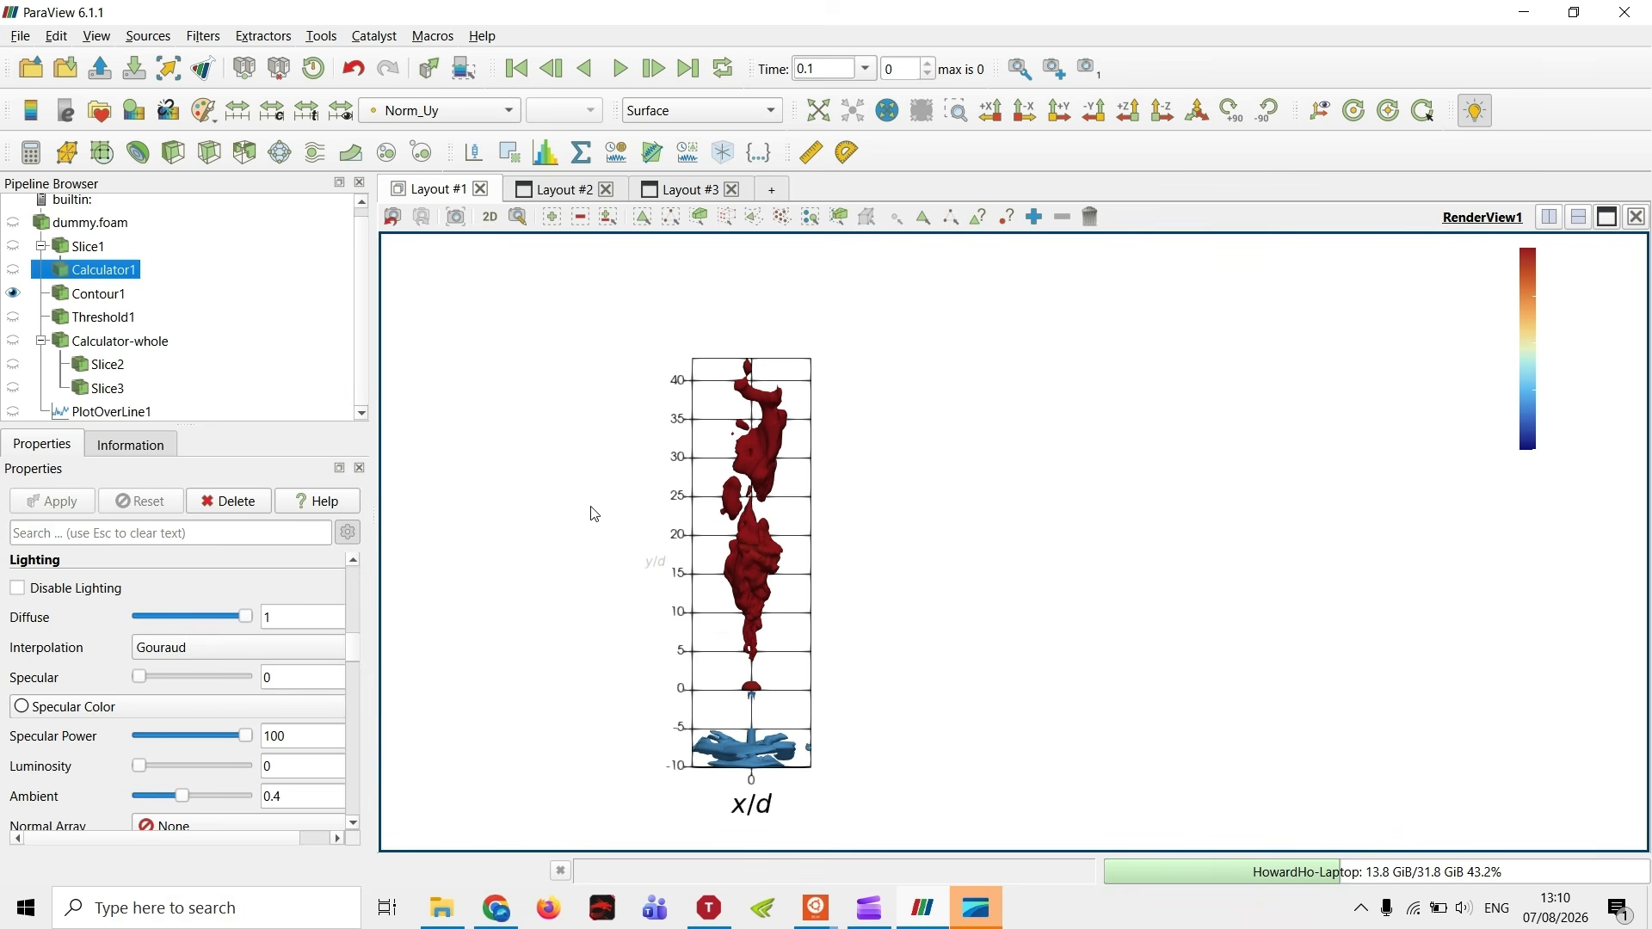
{"action": "left_click", "coordinate": [20, 37]}
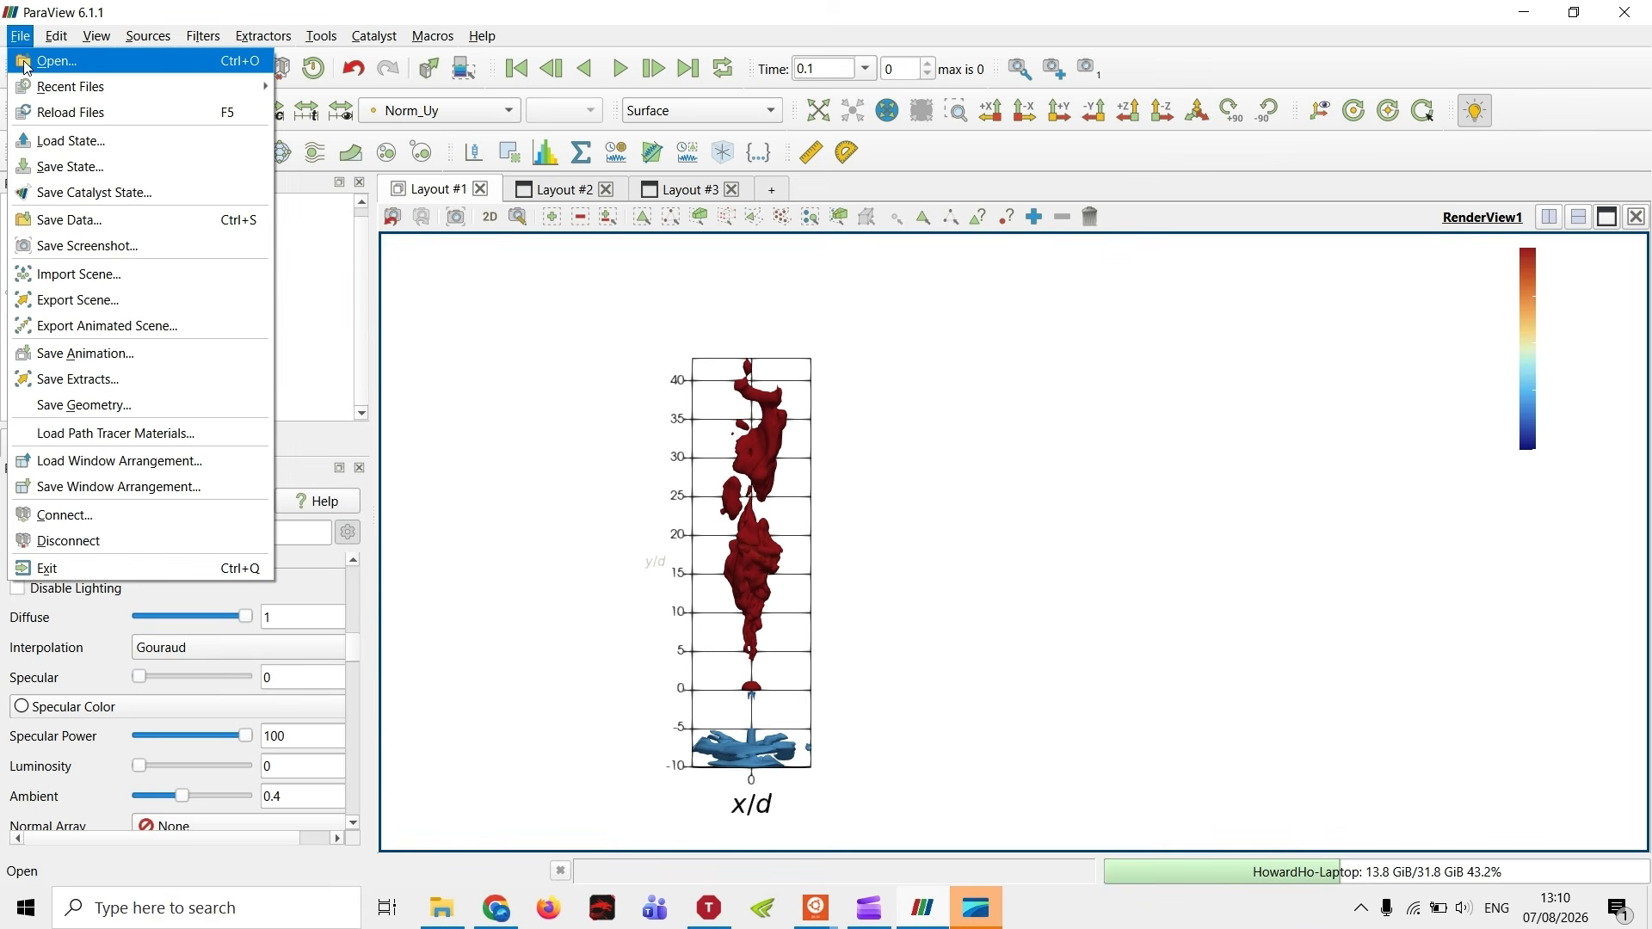
{"action": "left_click", "coordinate": [106, 254]}
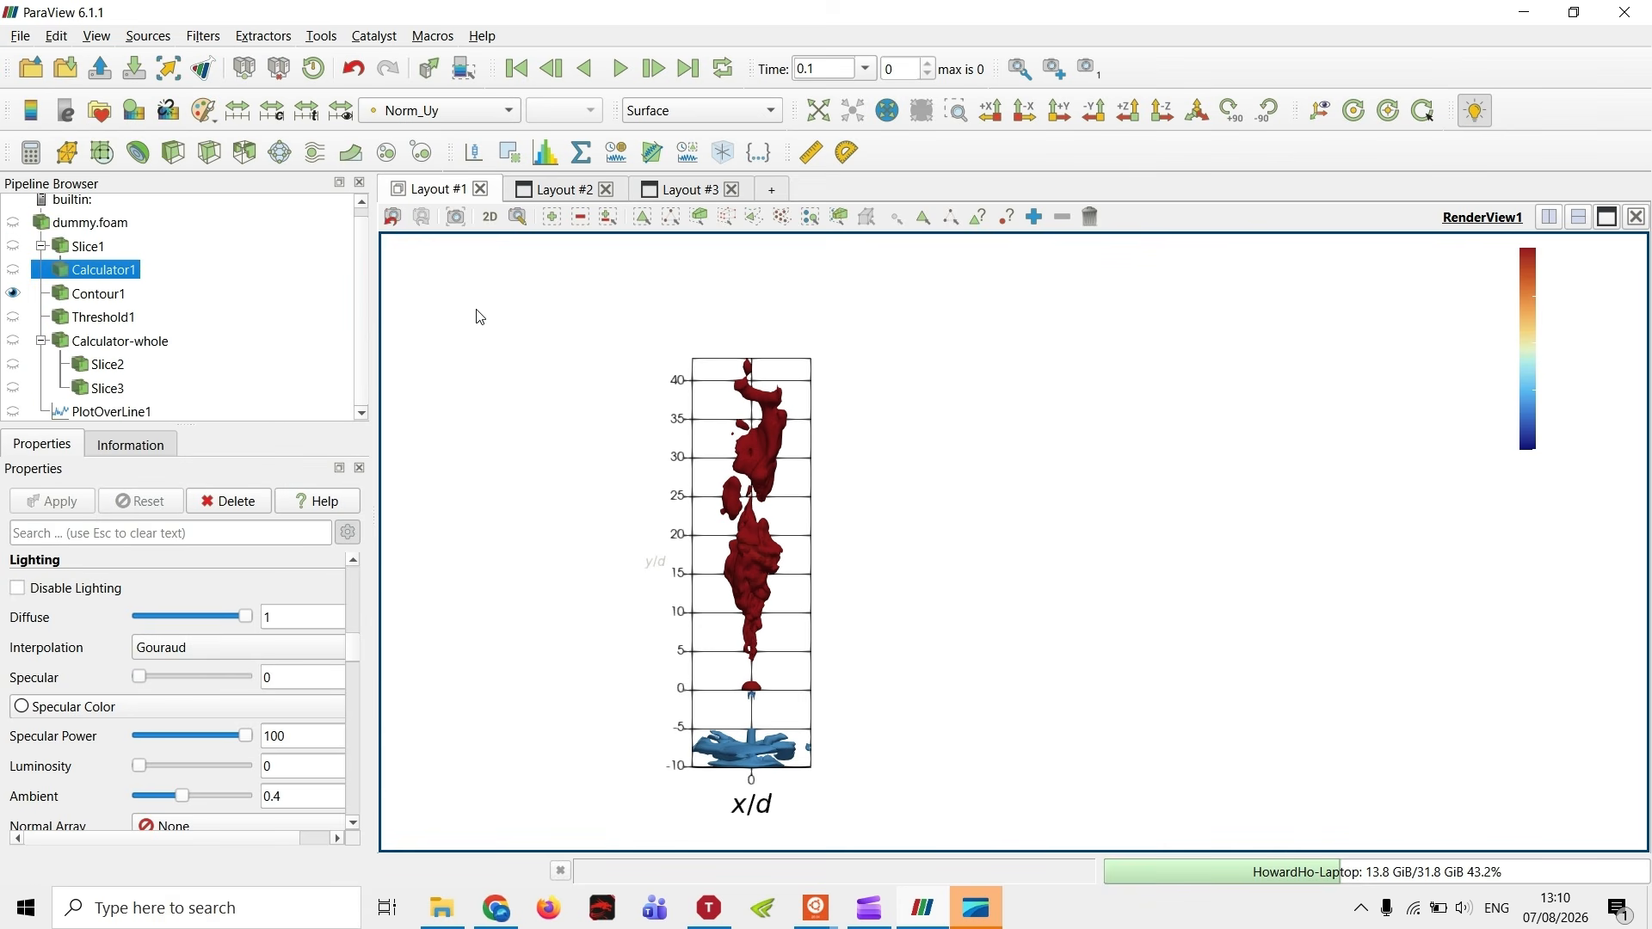
- Open pic-1.png from the SJA-quiescent folder in the image viewer, compare it with the render view and return to ParaView
{"action": "left_click", "coordinate": [452, 922]}
{"action": "left_click", "coordinate": [476, 501]}
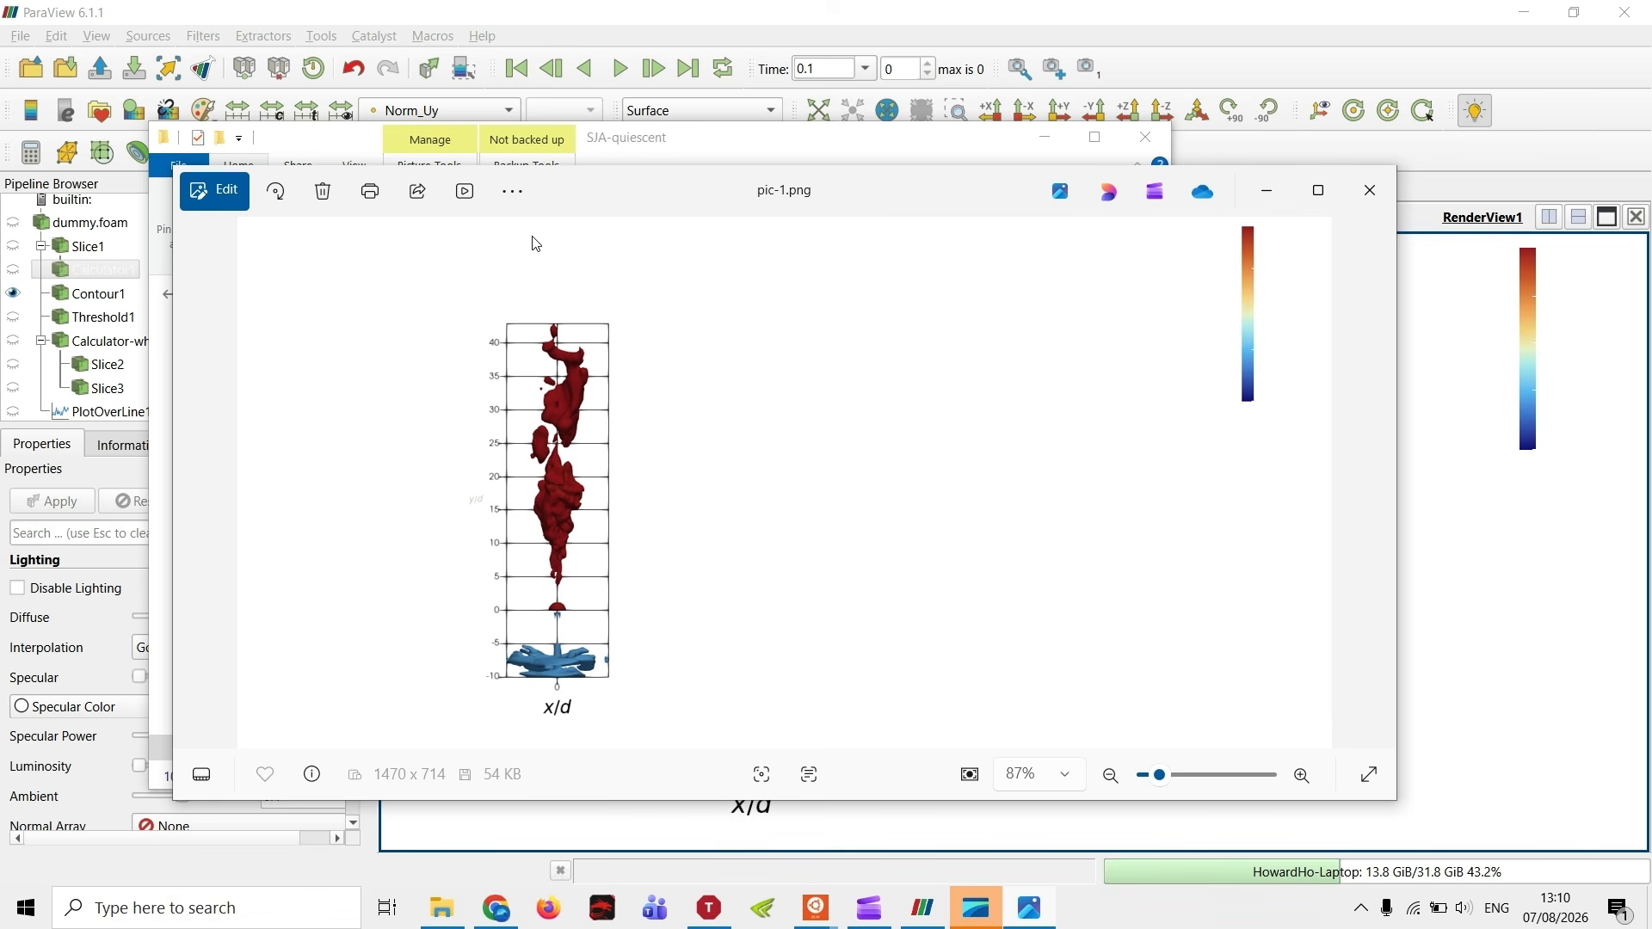
{"action": "left_click_drag", "start_coordinate": [847, 167], "coordinate": [1034, 231]}
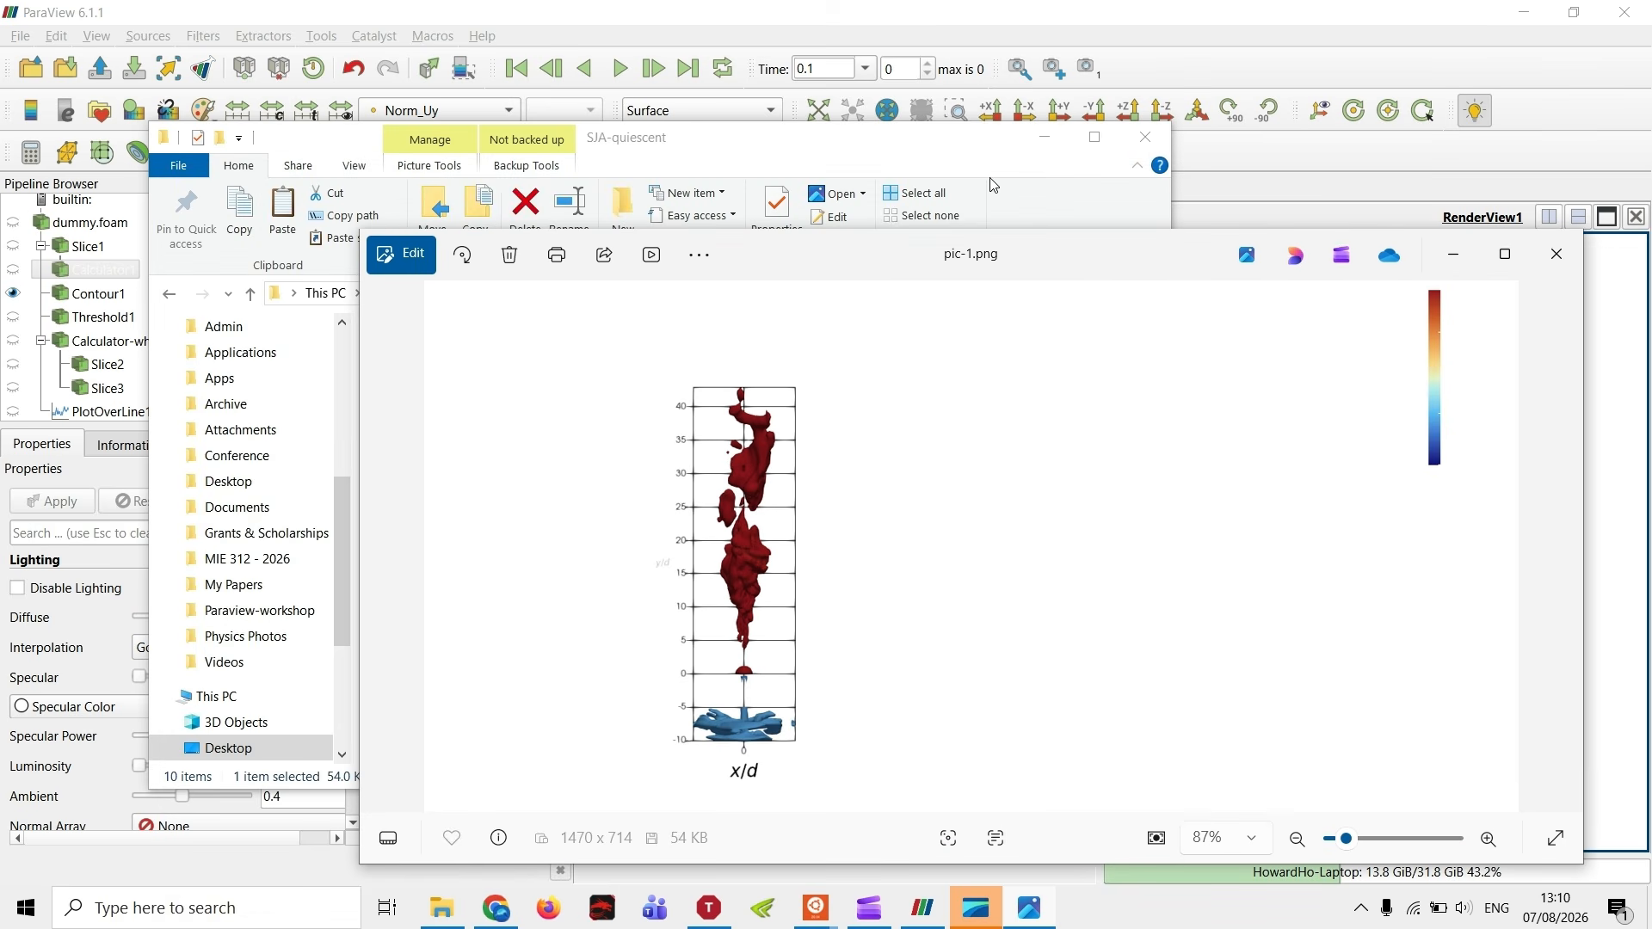
{"action": "left_click", "coordinate": [1216, 62]}
{"action": "middle_click_drag", "start_coordinate": [910, 601], "coordinate": [833, 612]}
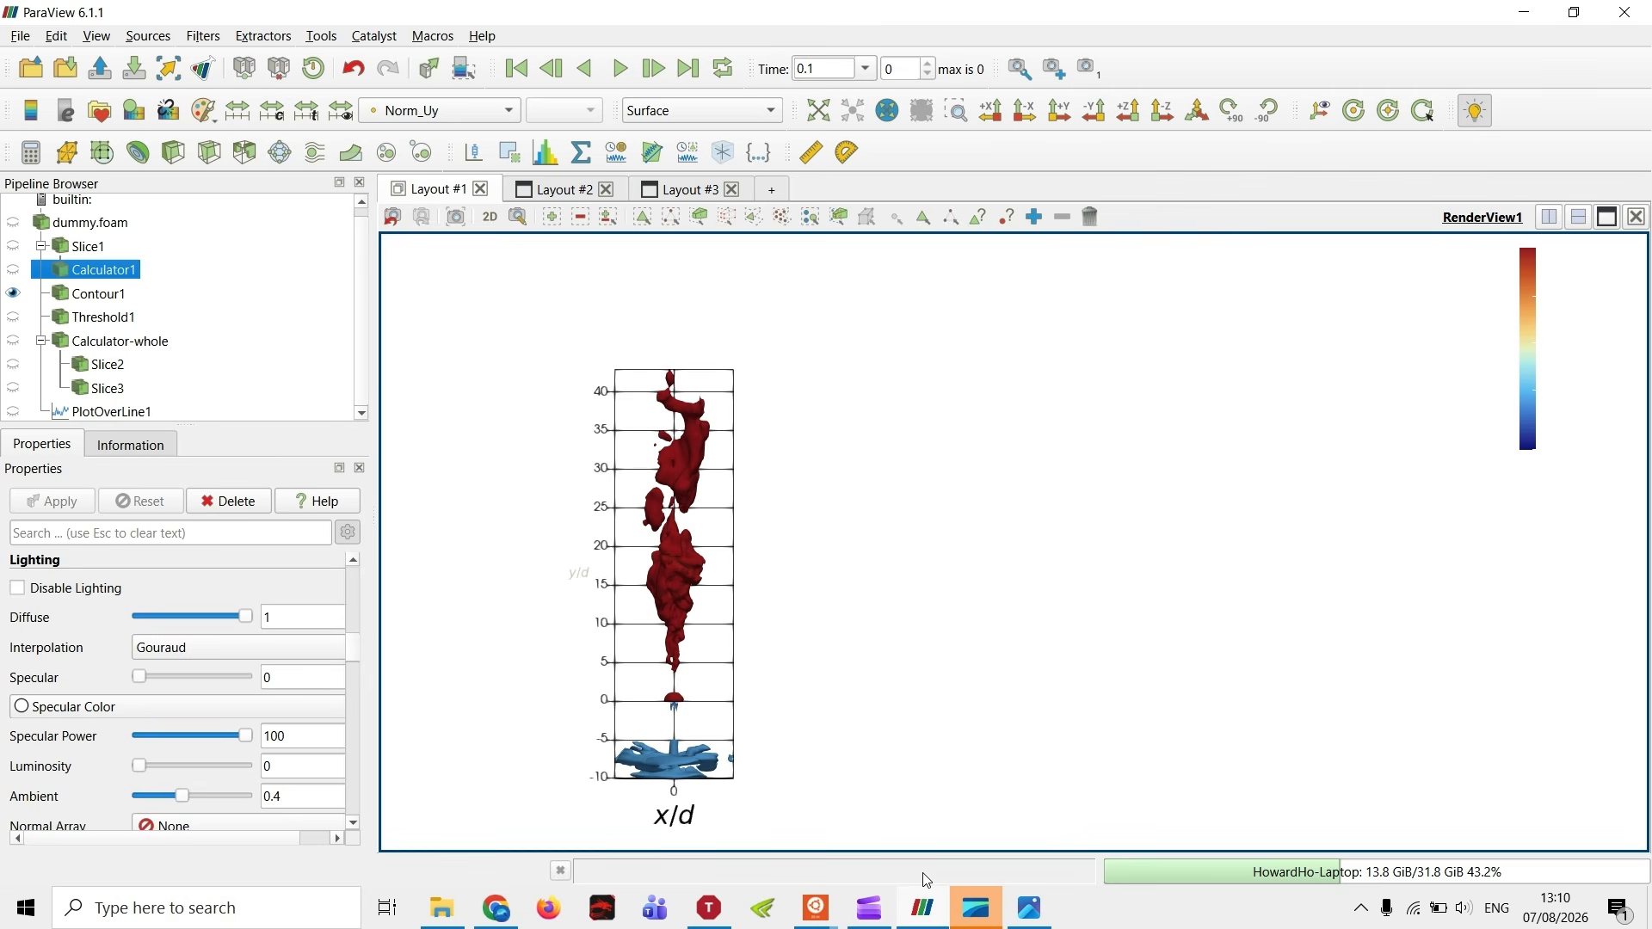
{"action": "left_click", "coordinate": [1024, 914]}
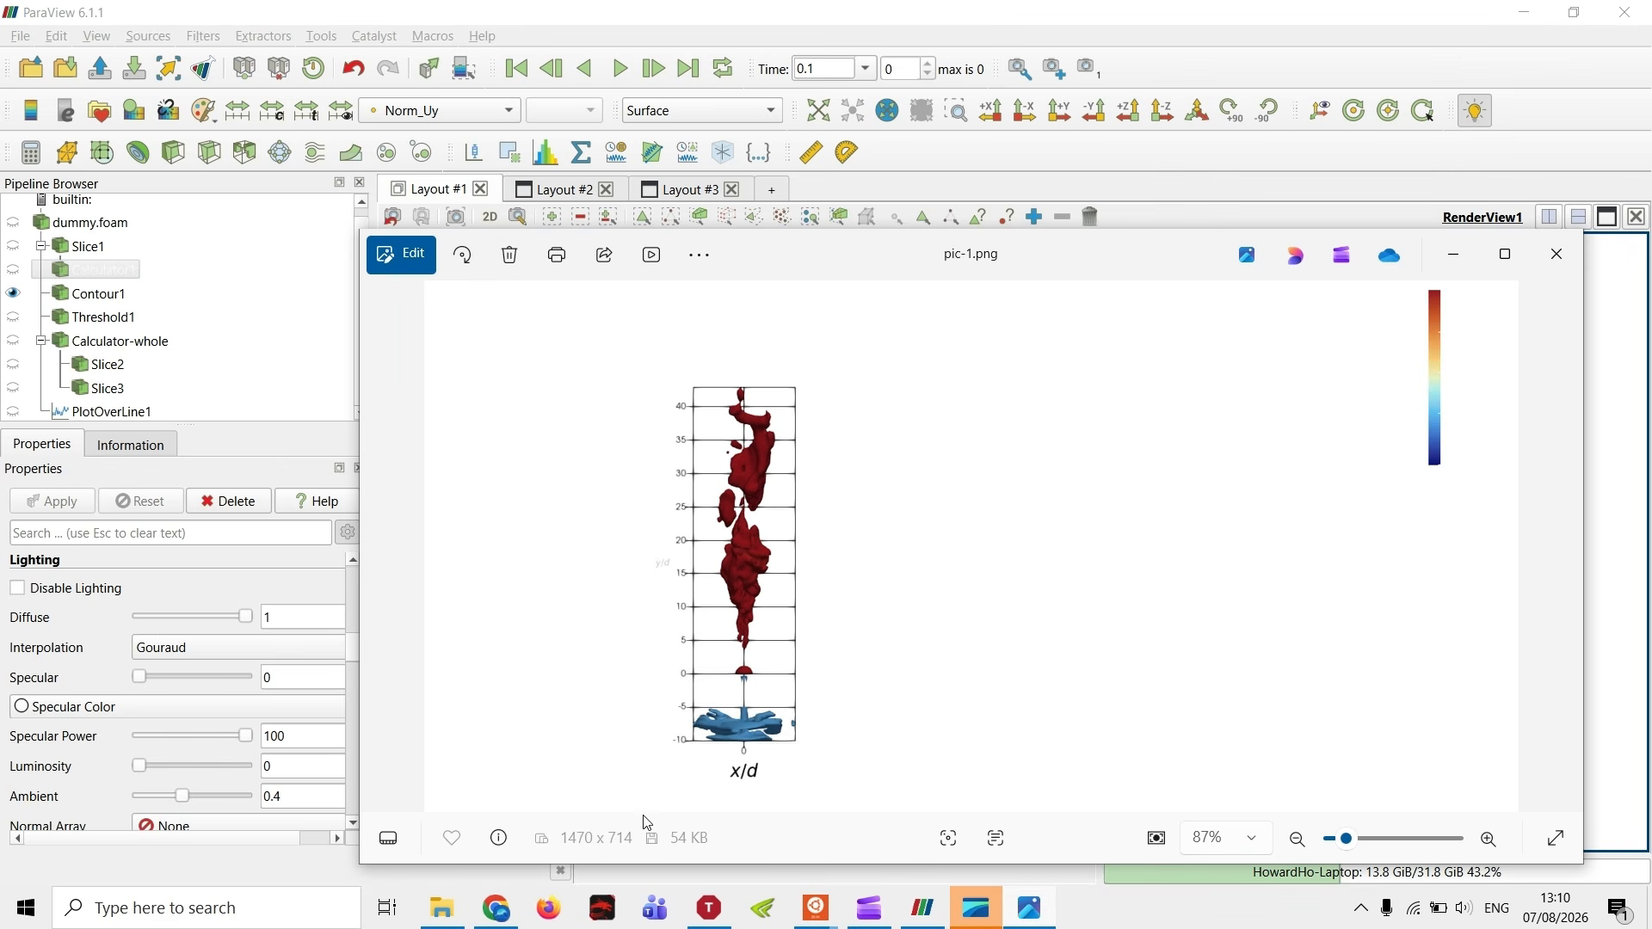
{"action": "left_click", "coordinate": [1114, 75]}
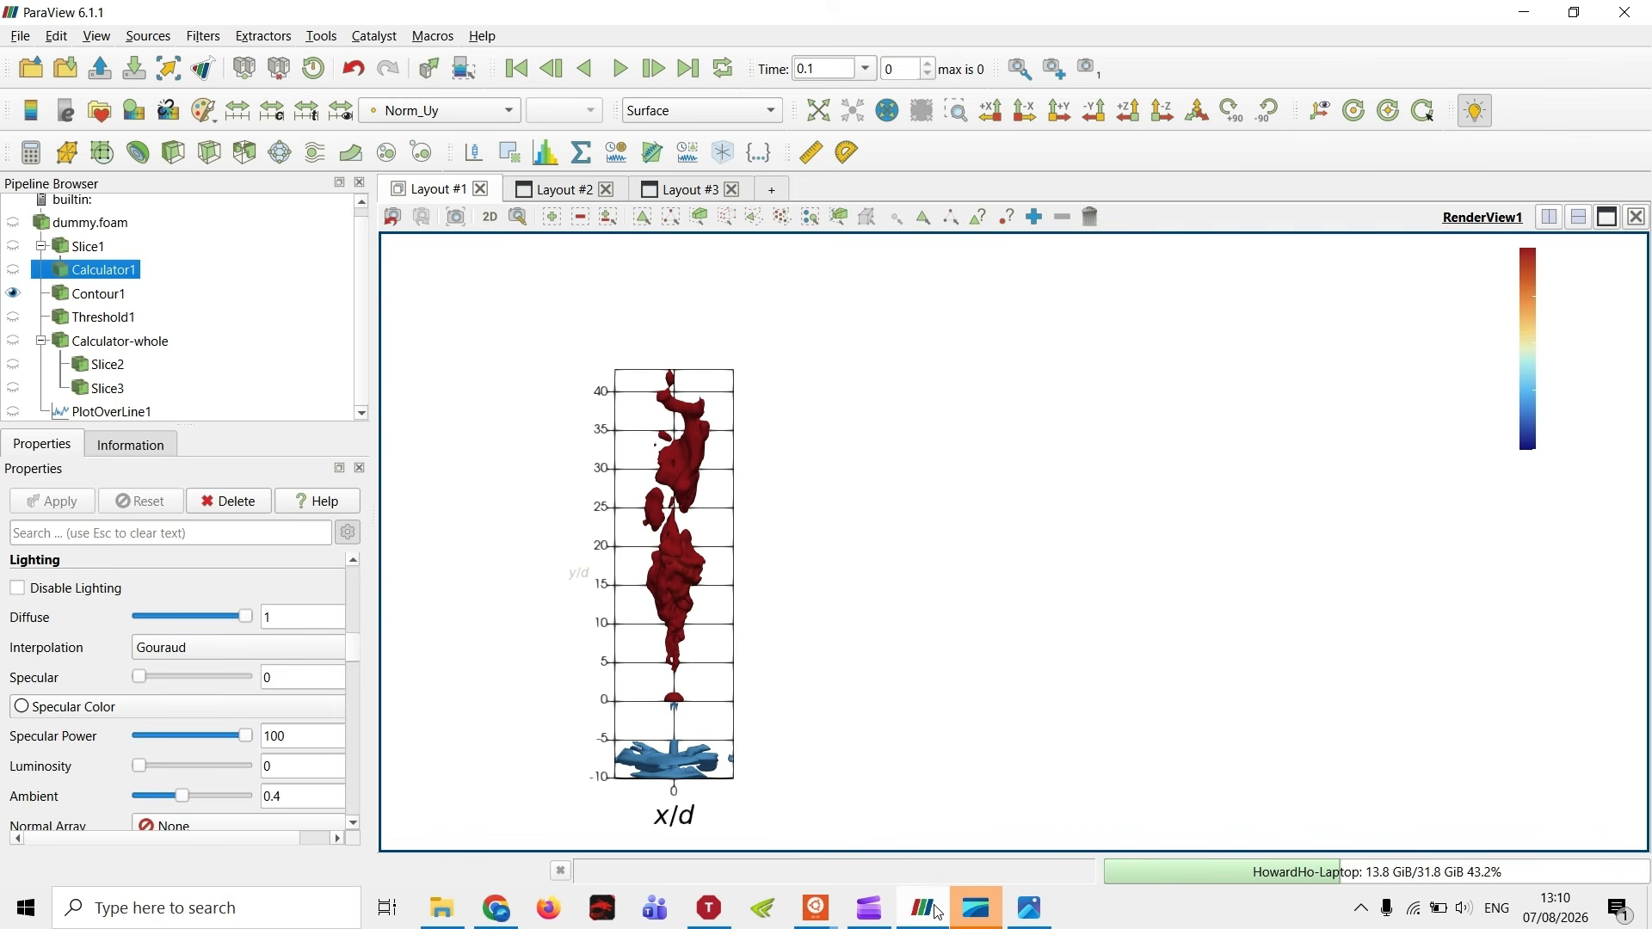
{"action": "mouse_move", "coordinate": [897, 918]}
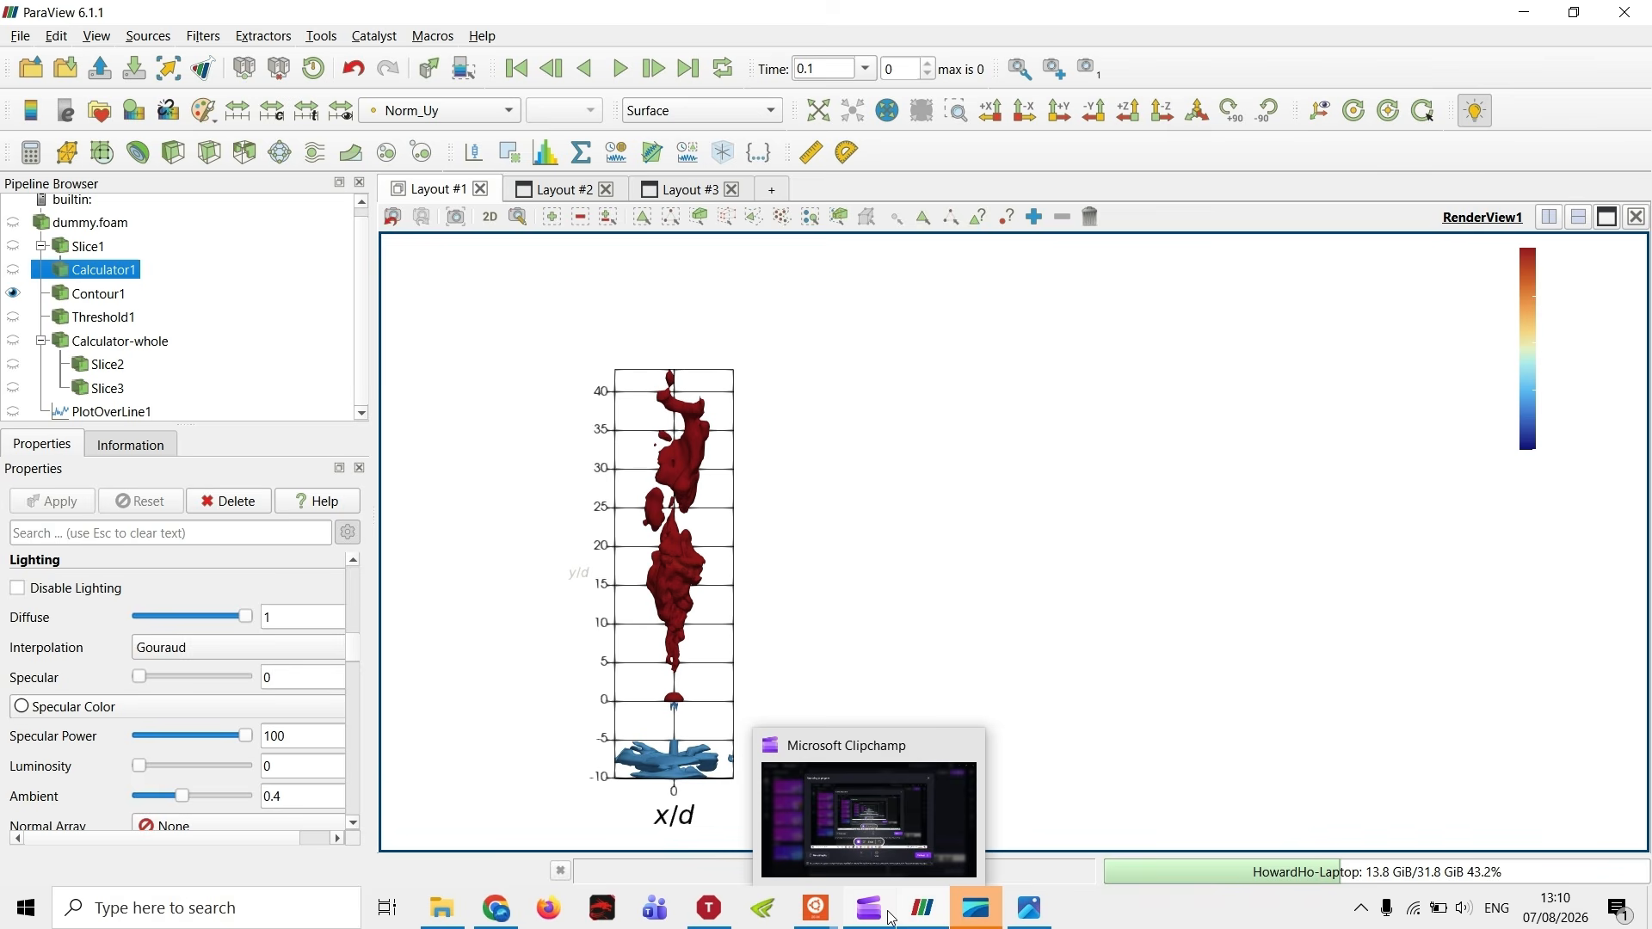